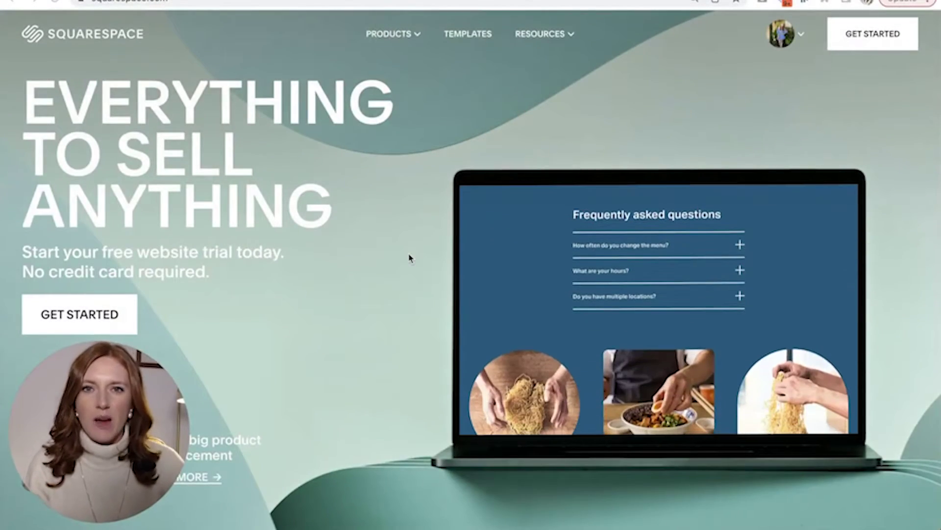
# Open the website template gallery, filter it by the Local Business topic and browse the designs.
pyautogui.click(463, 37)
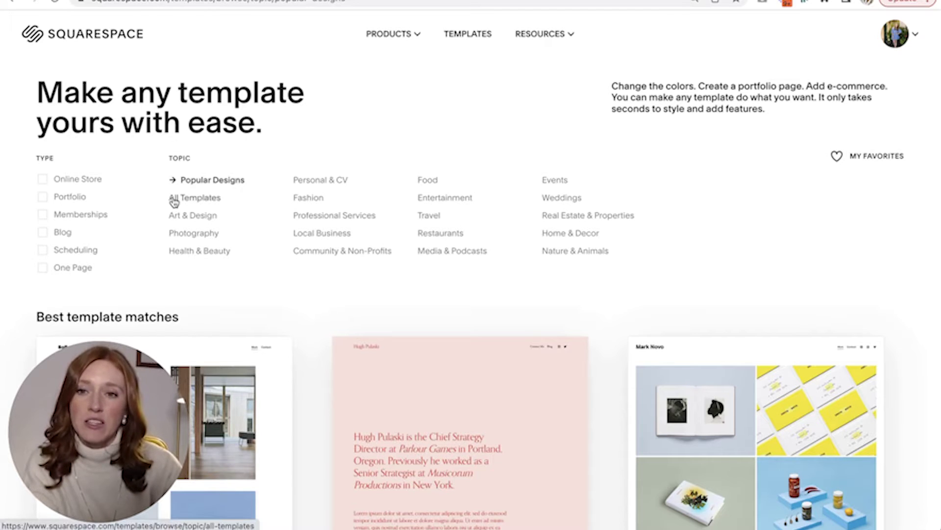
pyautogui.click(327, 234)
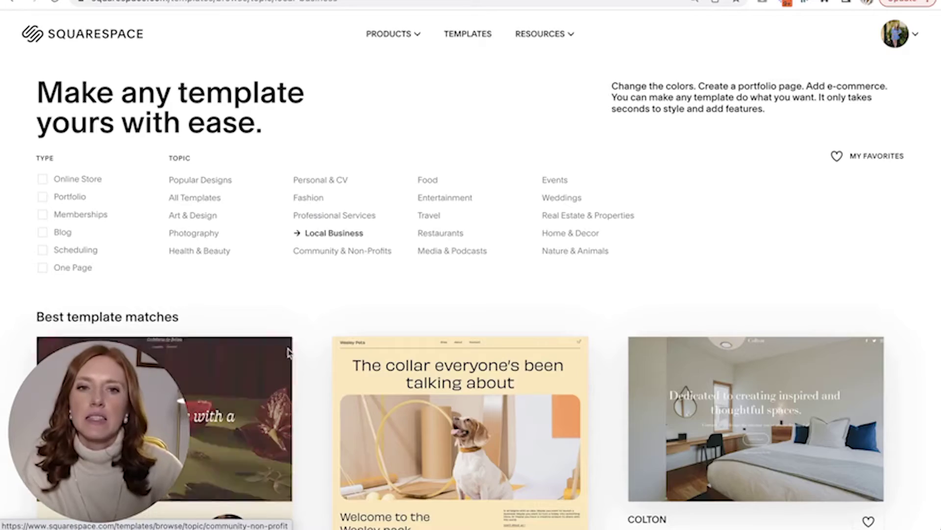
pyautogui.scroll(-15, 301, 384)
pyautogui.scroll(-20, 302, 386)
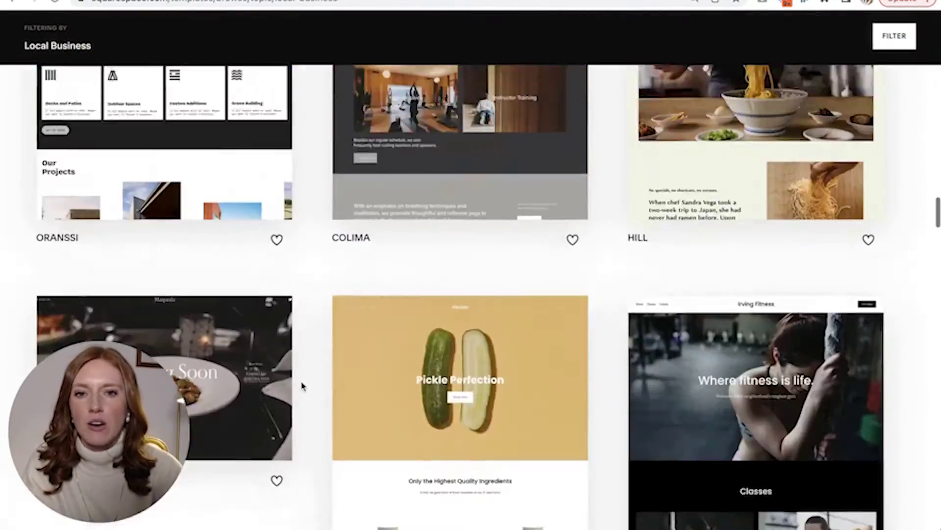
pyautogui.scroll(-13, 302, 386)
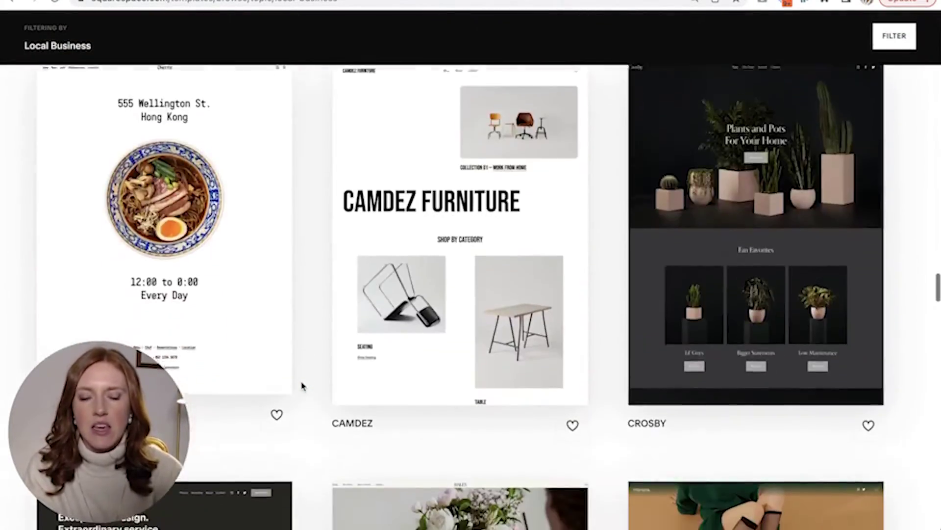
pyautogui.scroll(-2, 302, 386)
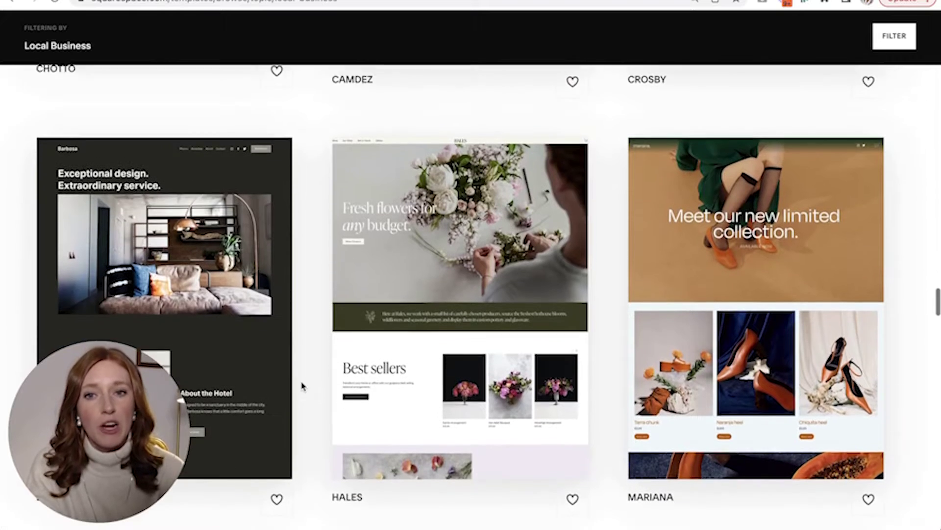
# Preview the Hales template and look through its demo home page down to the footer.
pyautogui.moveTo(384, 208)
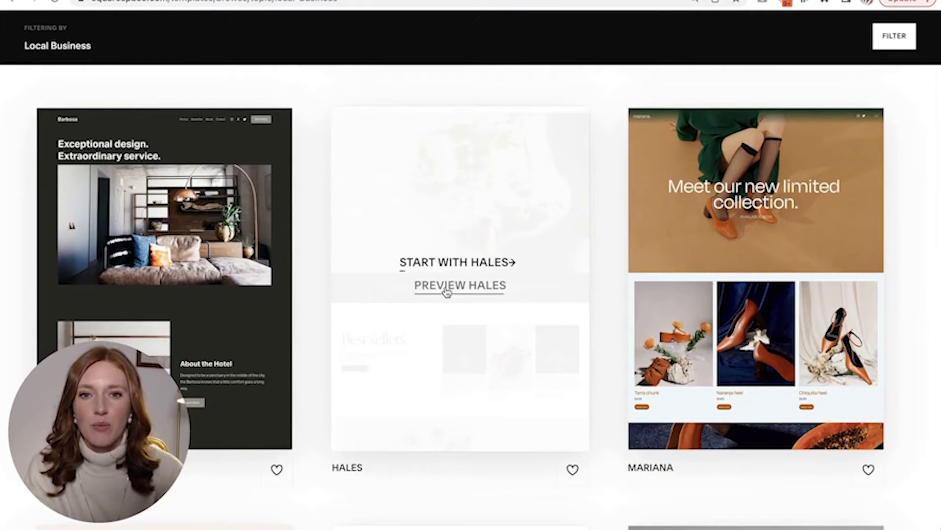
pyautogui.click(446, 289)
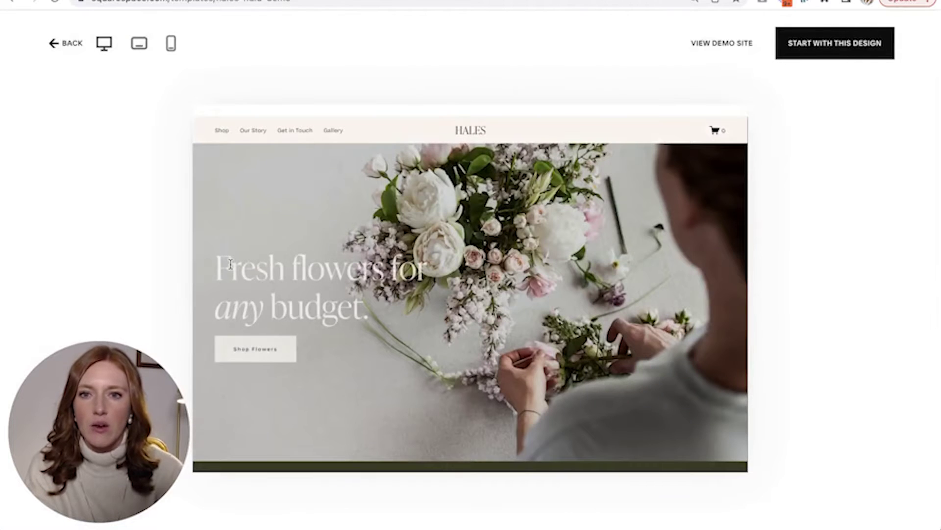
pyautogui.scroll(-5, 231, 267)
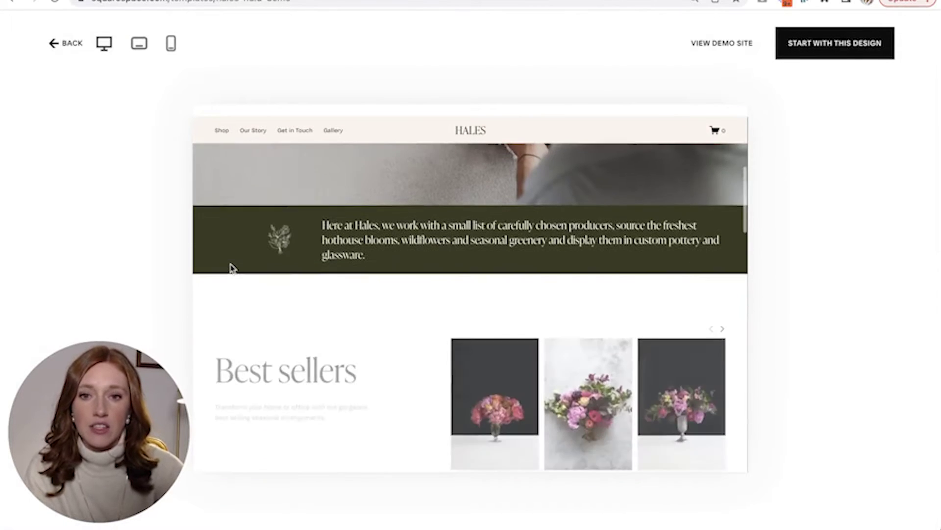
pyautogui.scroll(-5, 233, 269)
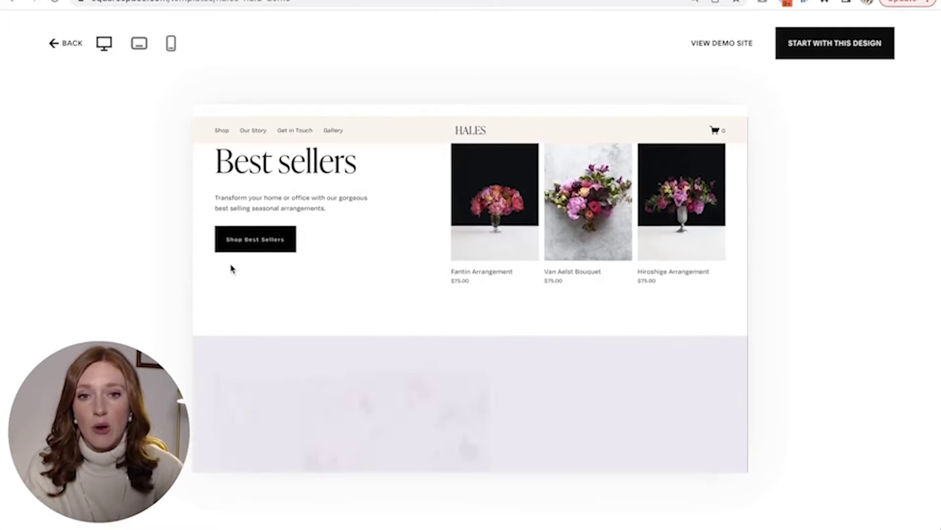
pyautogui.scroll(-6, 232, 269)
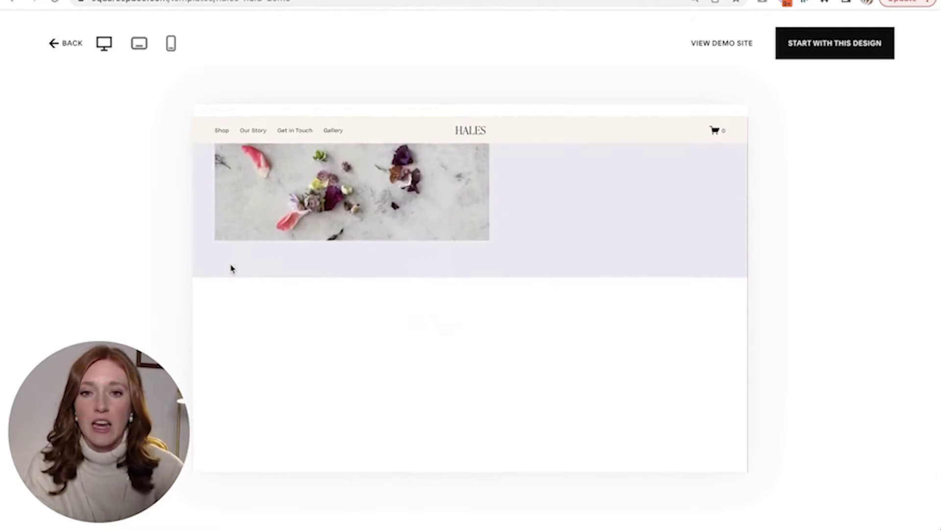
pyautogui.scroll(-6, 233, 269)
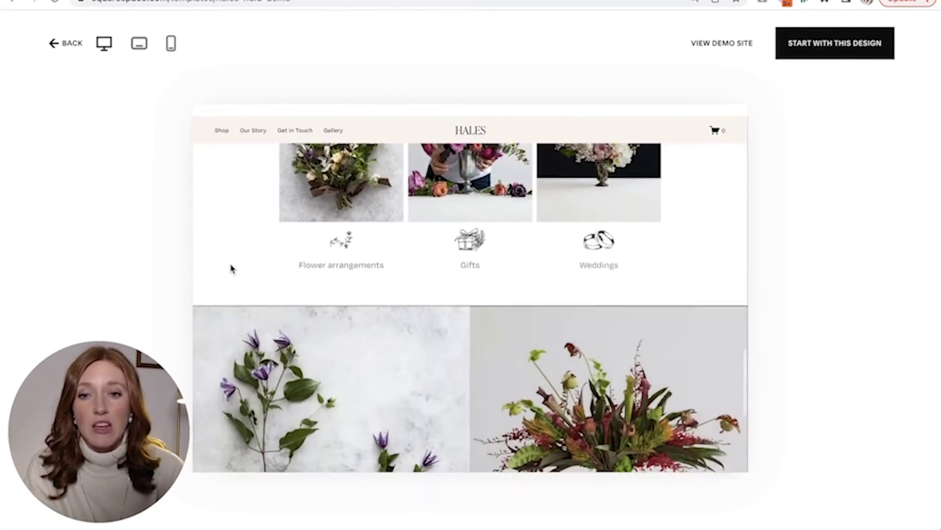
pyautogui.scroll(-6, 232, 269)
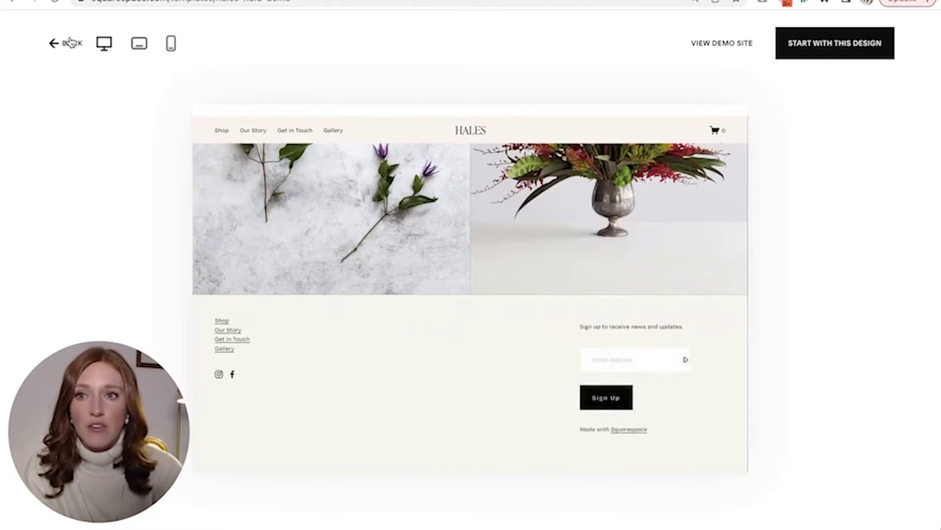
# Return to the Local Business templates and preview the Alameda template, examining its shop page.
pyautogui.click(71, 43)
pyautogui.scroll(15, 412, 242)
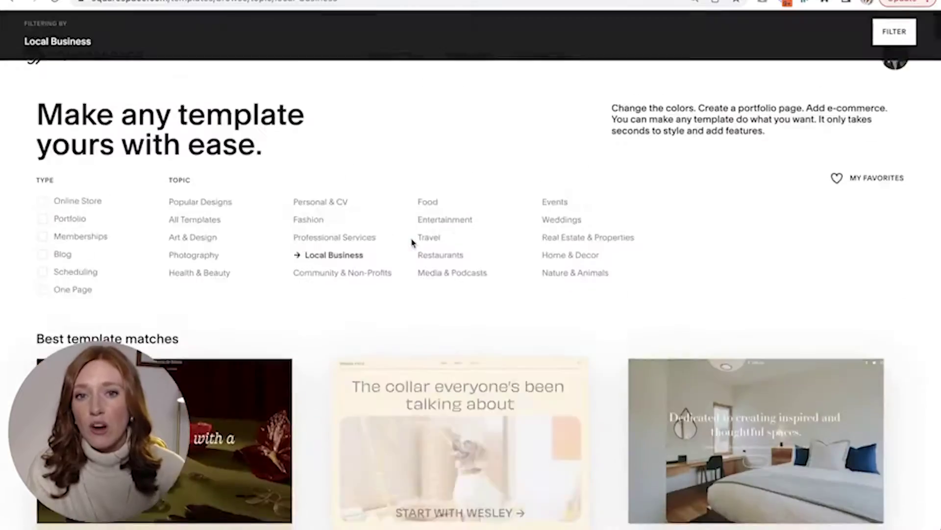
pyautogui.scroll(-5, 397, 252)
pyautogui.scroll(5, 387, 260)
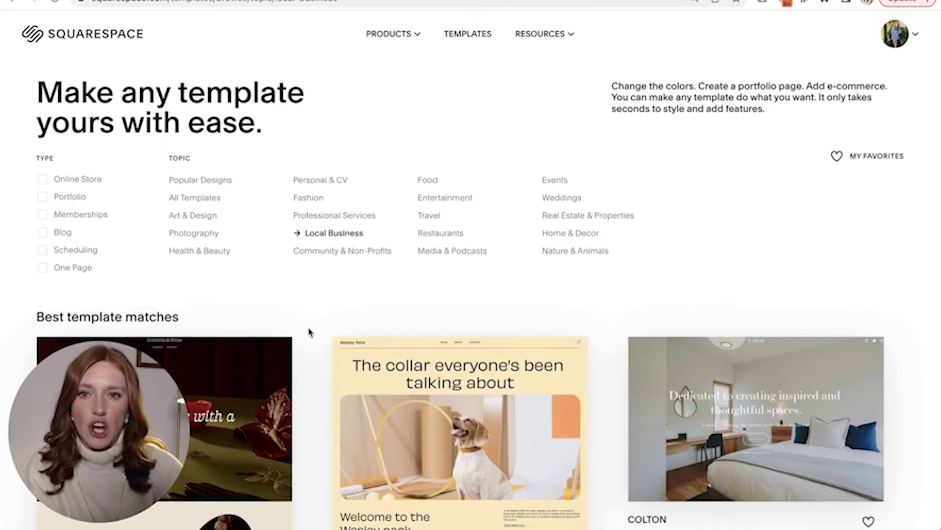
pyautogui.scroll(-5, 309, 332)
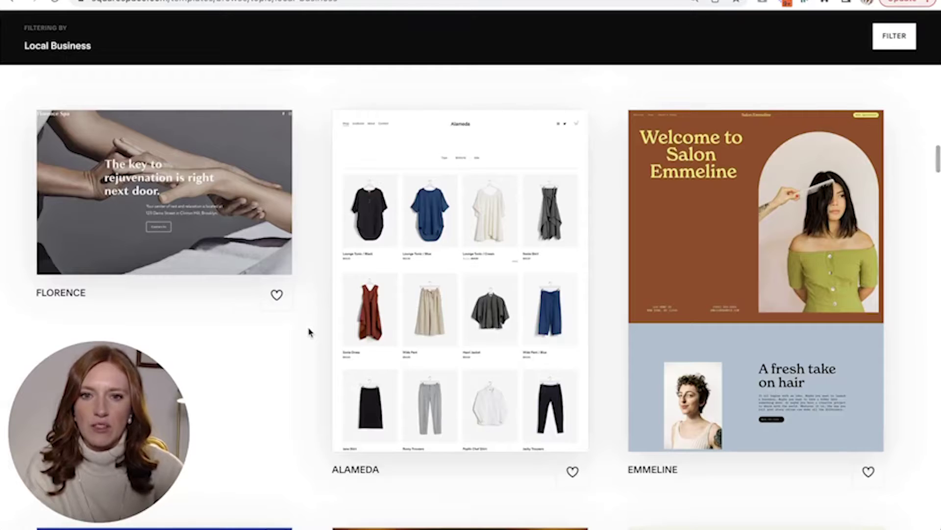
pyautogui.moveTo(482, 283)
pyautogui.click(447, 279)
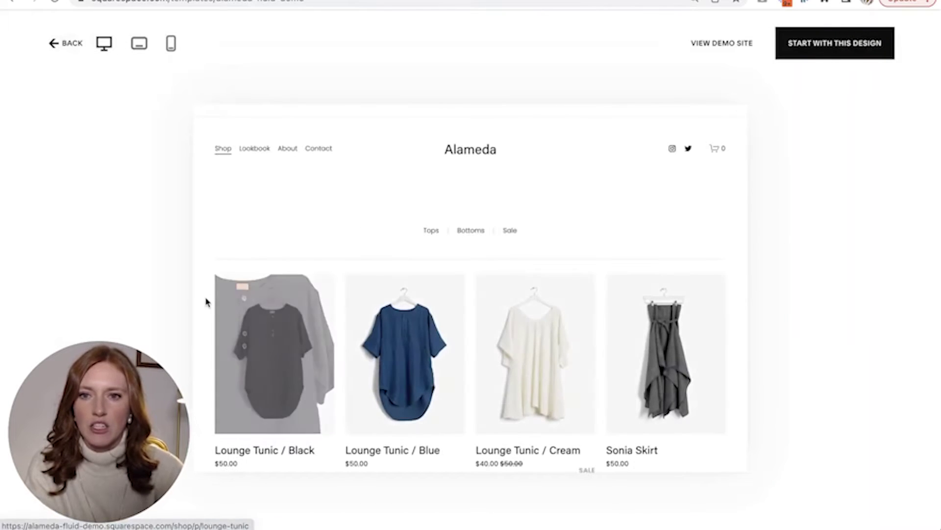
pyautogui.scroll(-8, 206, 300)
pyautogui.scroll(-10, 206, 301)
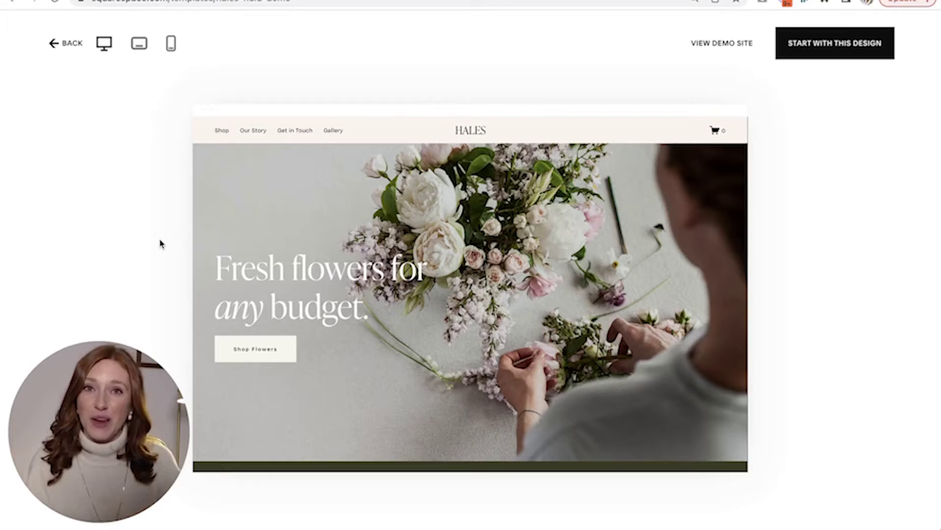
# Leave the template preview, switch the gallery topic to All Templates and browse the designs.
pyautogui.click(73, 43)
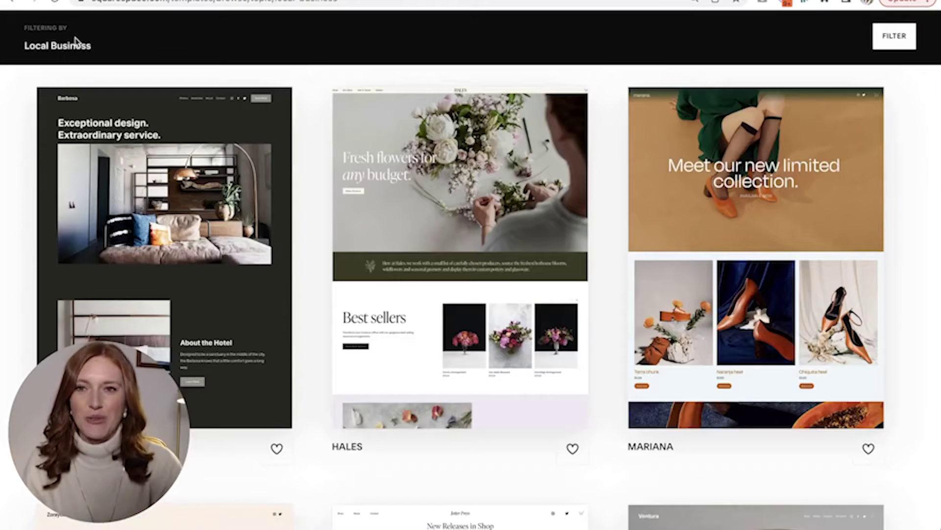
pyautogui.scroll(15, 17, 203)
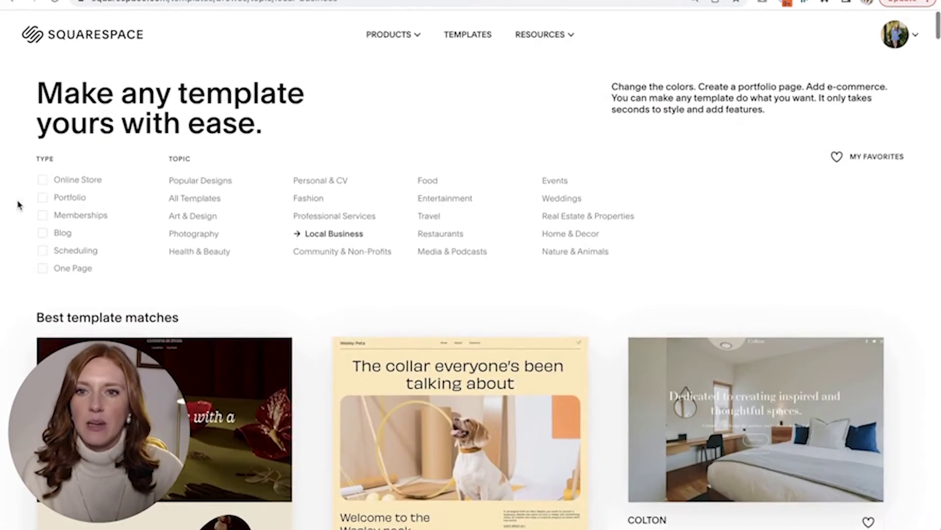
pyautogui.click(194, 197)
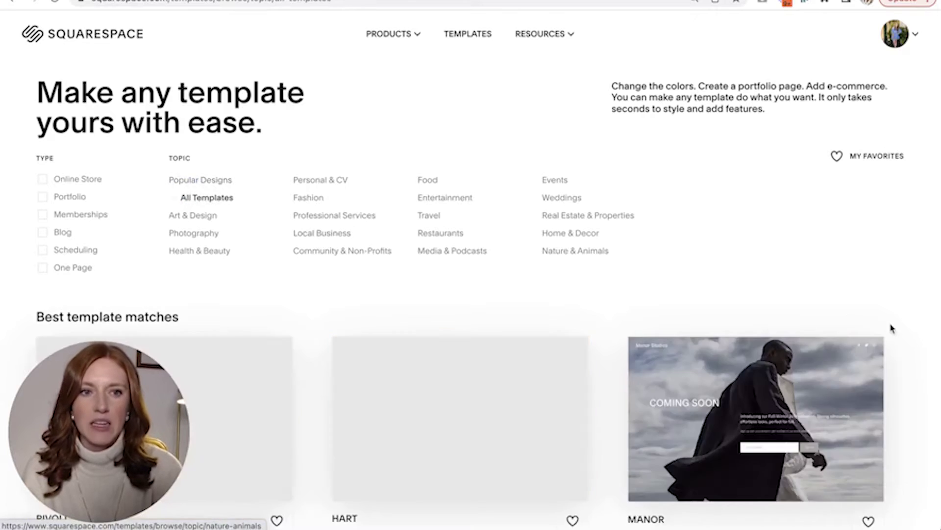
pyautogui.scroll(-13, 893, 329)
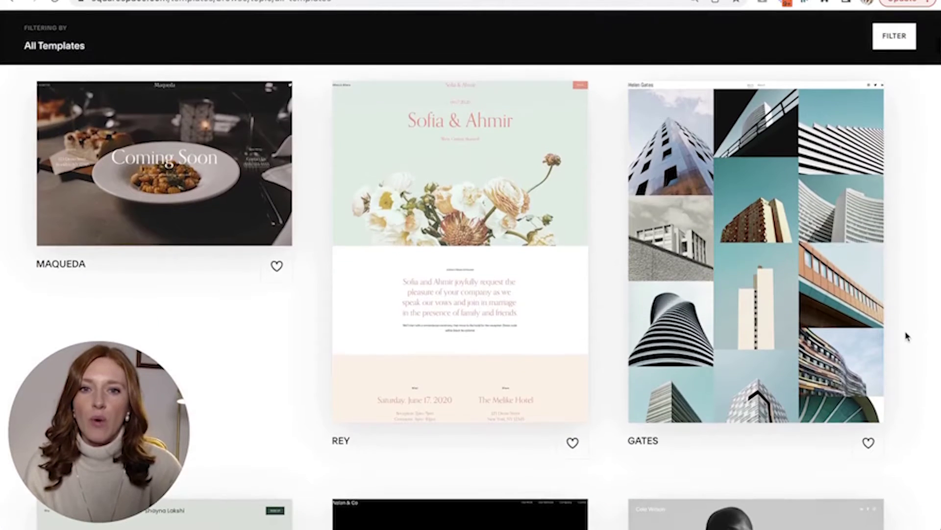
pyautogui.scroll(-8, 906, 336)
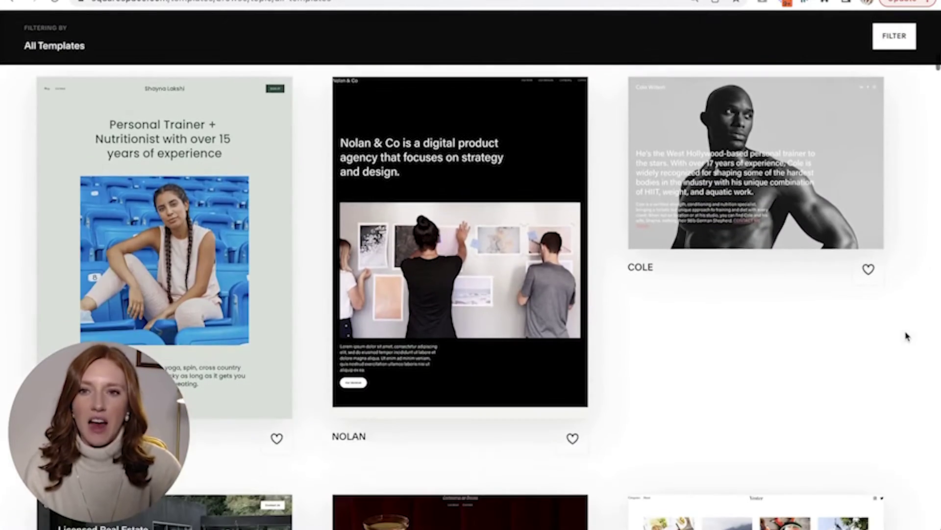
pyautogui.scroll(-15, 906, 336)
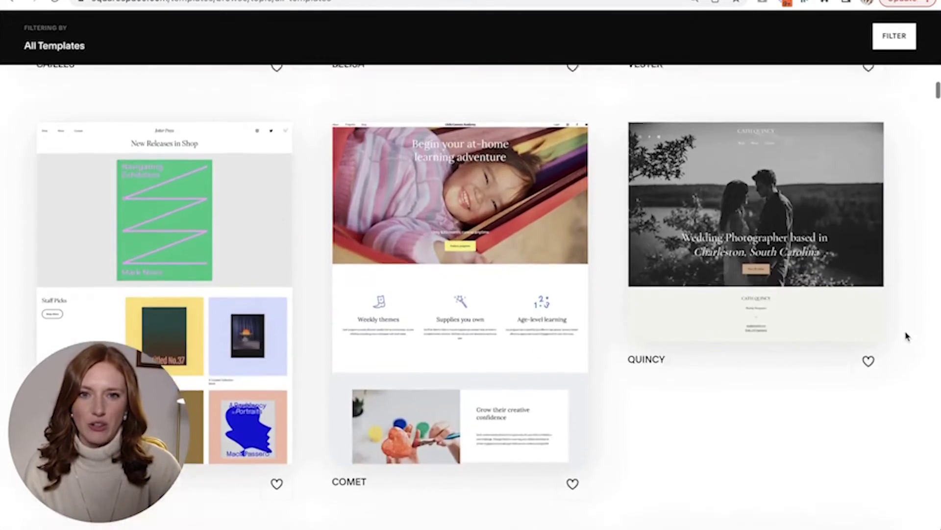
pyautogui.scroll(-15, 906, 336)
pyautogui.scroll(-12, 906, 337)
pyautogui.scroll(-15, 906, 337)
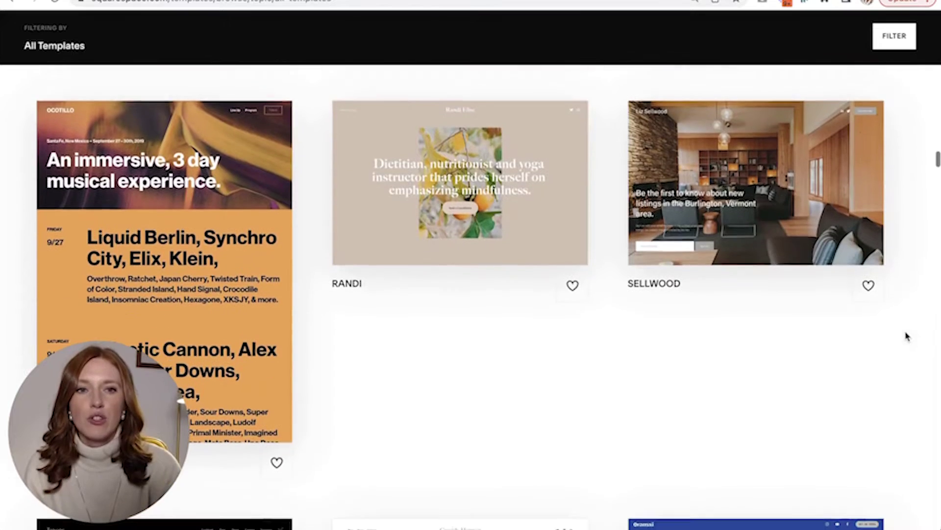
pyautogui.scroll(-8, 906, 337)
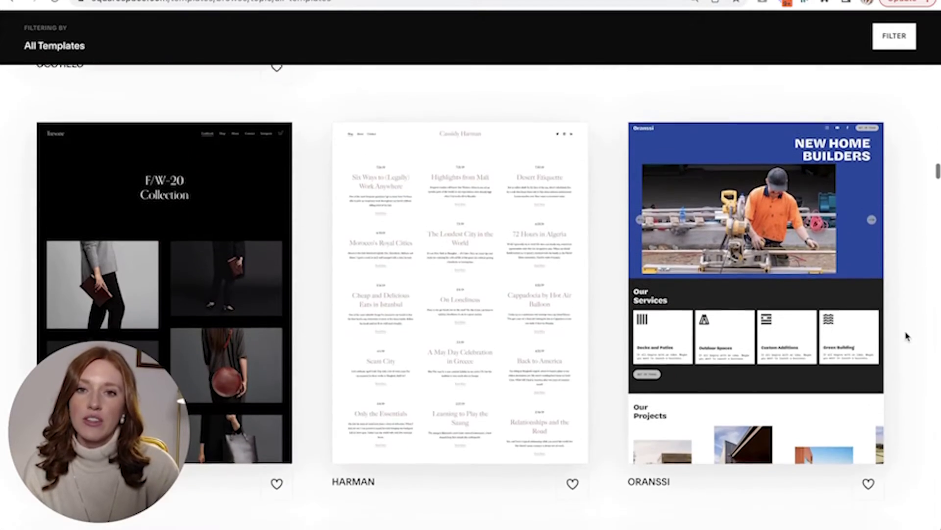
# Start a new site from the Randi template after previewing it, and dismiss the welcome dialog without entering a site title.
pyautogui.scroll(9, 906, 337)
pyautogui.moveTo(470, 324)
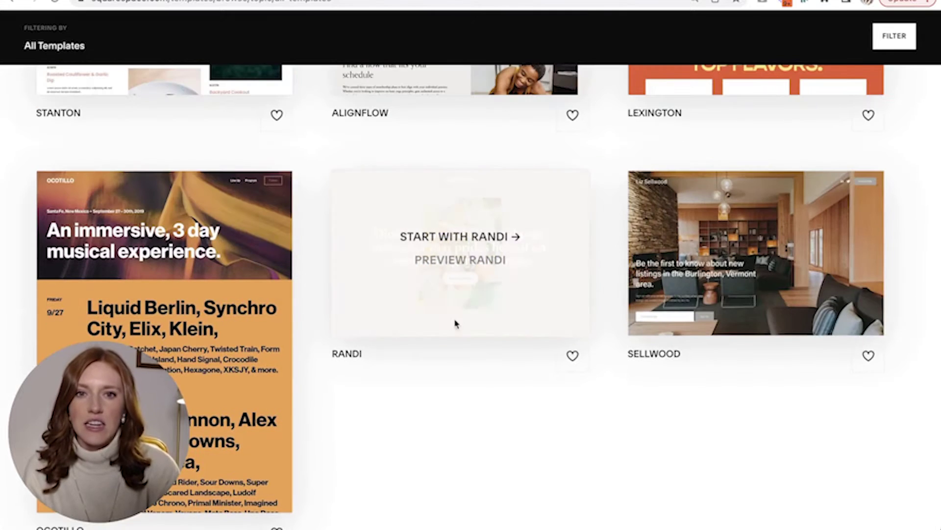
pyautogui.click(446, 260)
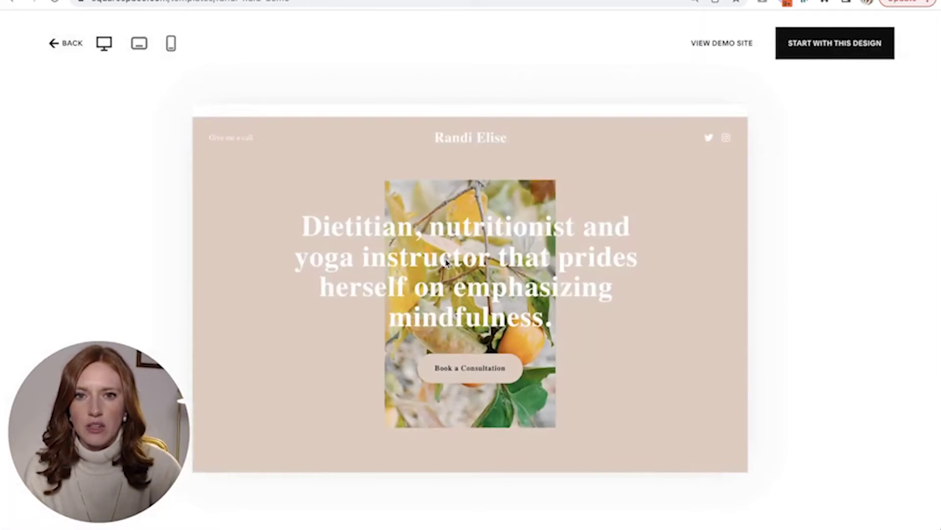
pyautogui.click(831, 45)
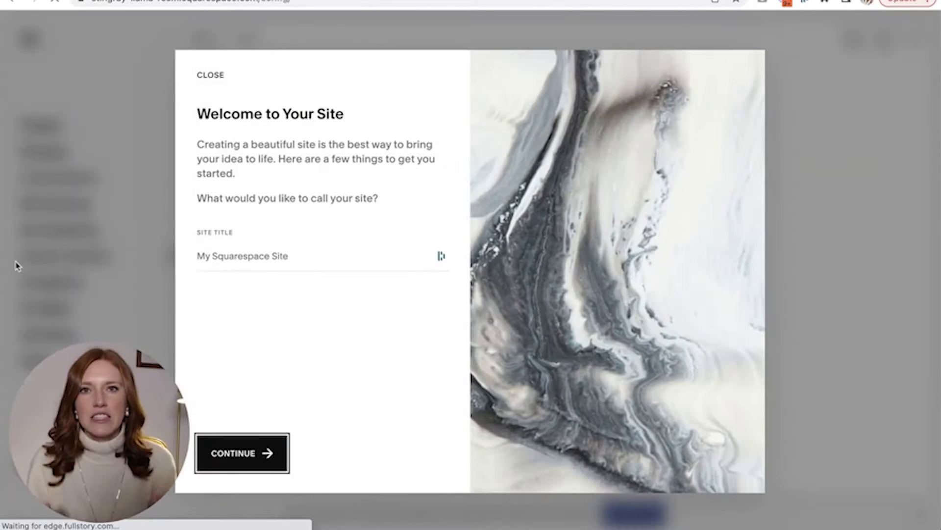
pyautogui.click(210, 75)
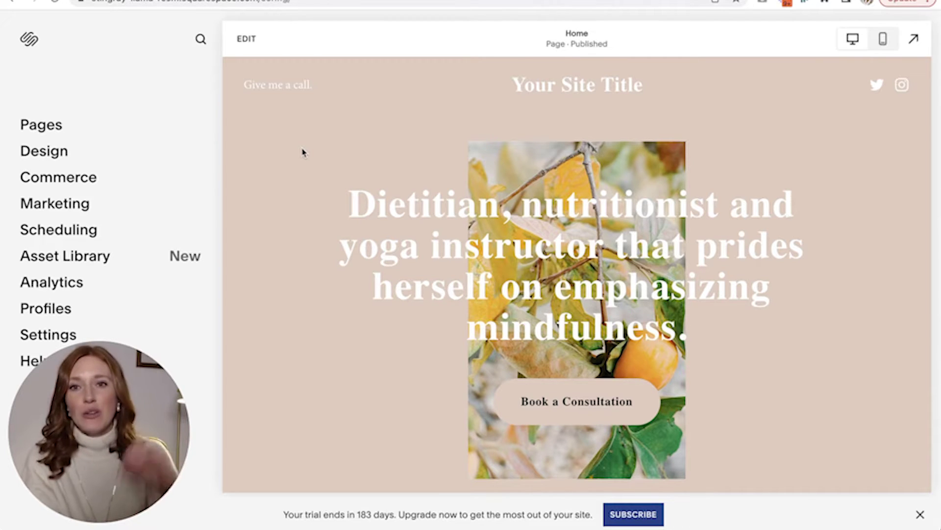
# Add a blank section to the Home page between the header and the dietitian intro section.
pyautogui.click(247, 38)
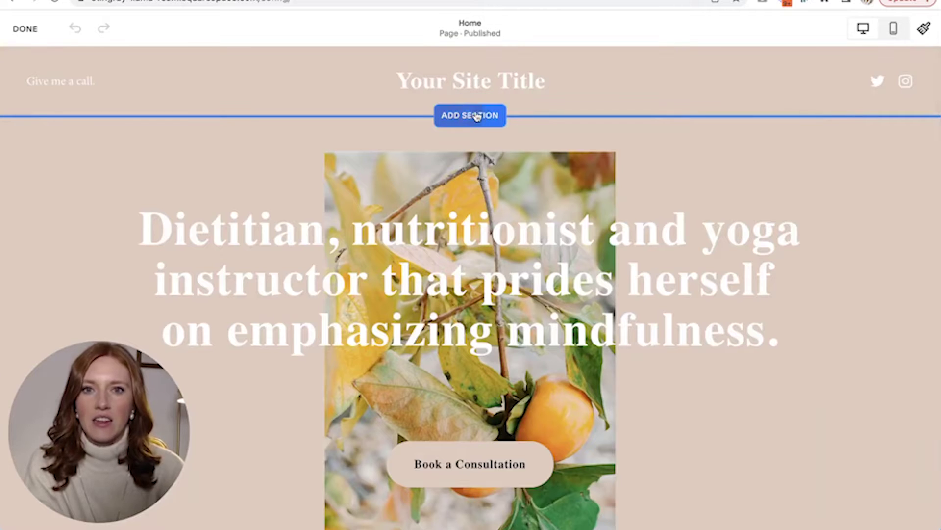
pyautogui.click(471, 114)
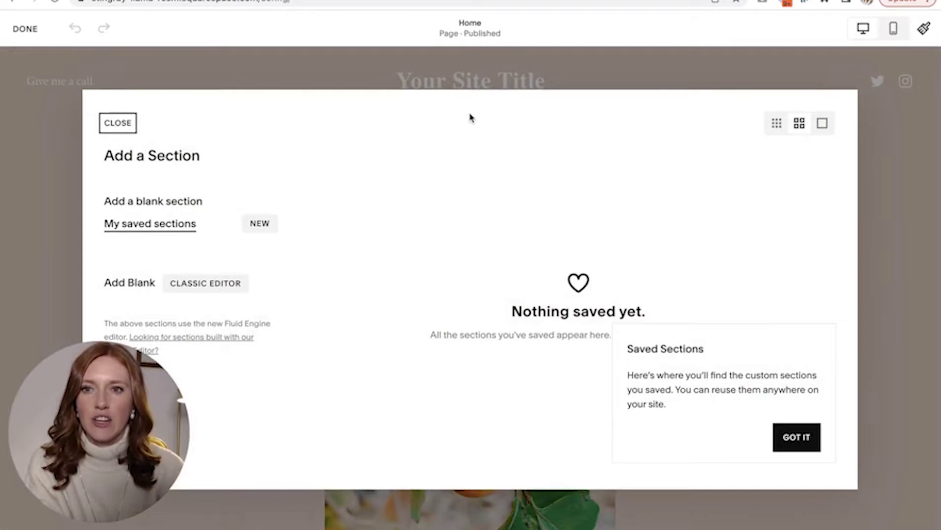
pyautogui.click(135, 202)
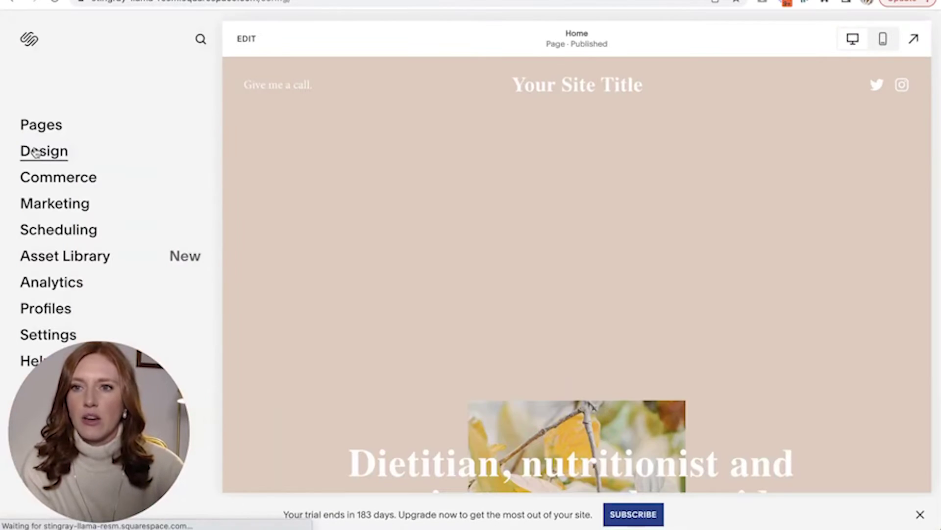
# Open the color settings in the site styles.
pyautogui.click(36, 153)
pyautogui.click(34, 130)
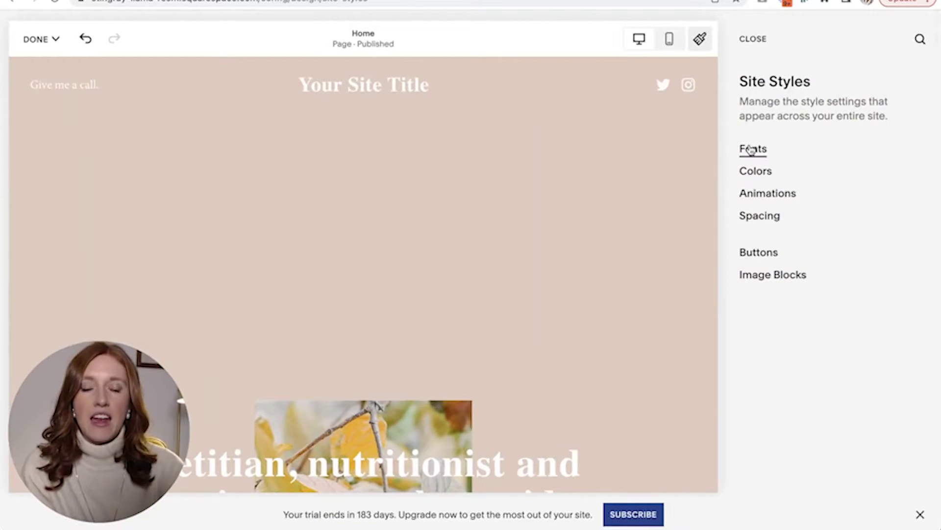
pyautogui.scroll(-5, 553, 238)
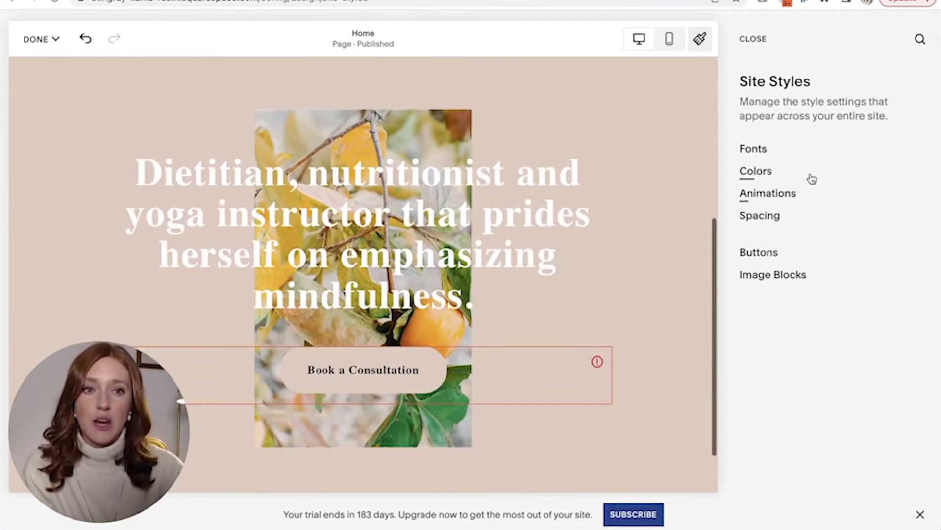
pyautogui.click(752, 173)
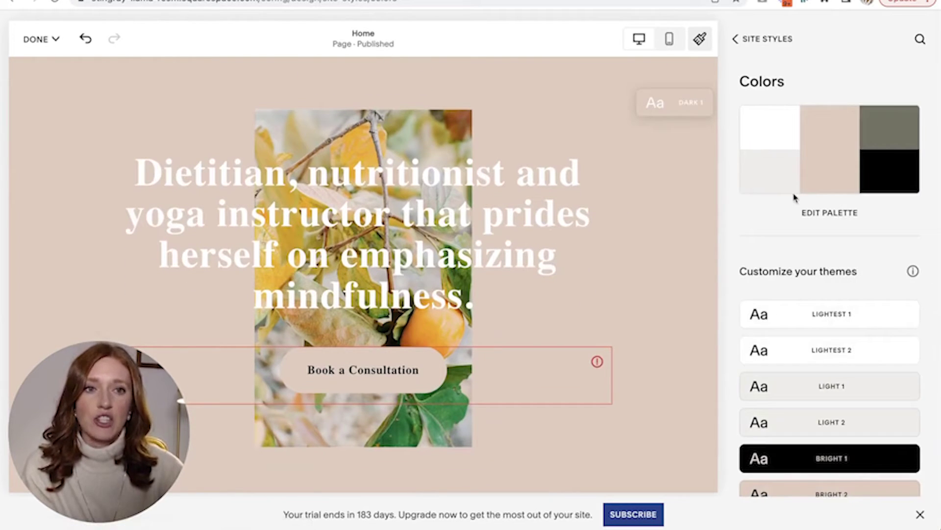
# Open the font settings in the site styles and look over the Home page's intro section.
pyautogui.click(735, 39)
pyautogui.click(751, 149)
pyautogui.scroll(-1, 548, 254)
pyautogui.scroll(5, 549, 254)
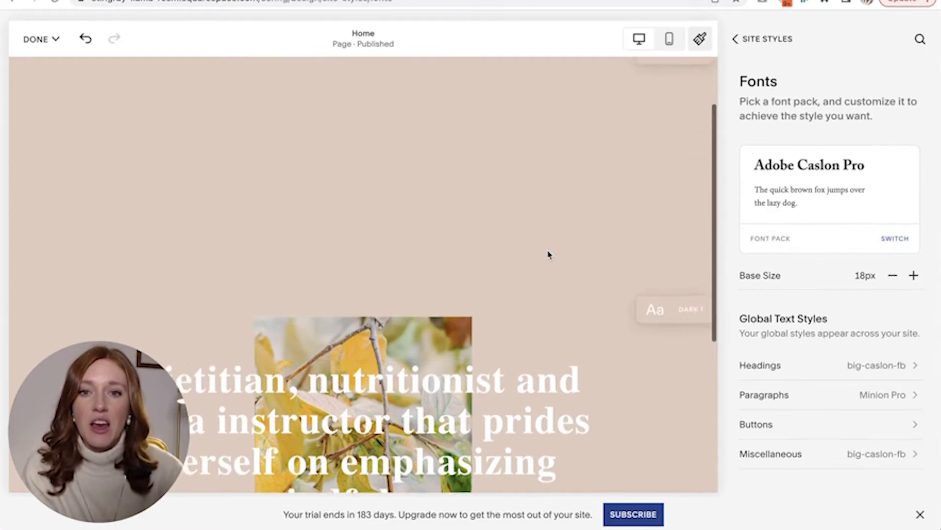
pyautogui.scroll(-5, 608, 255)
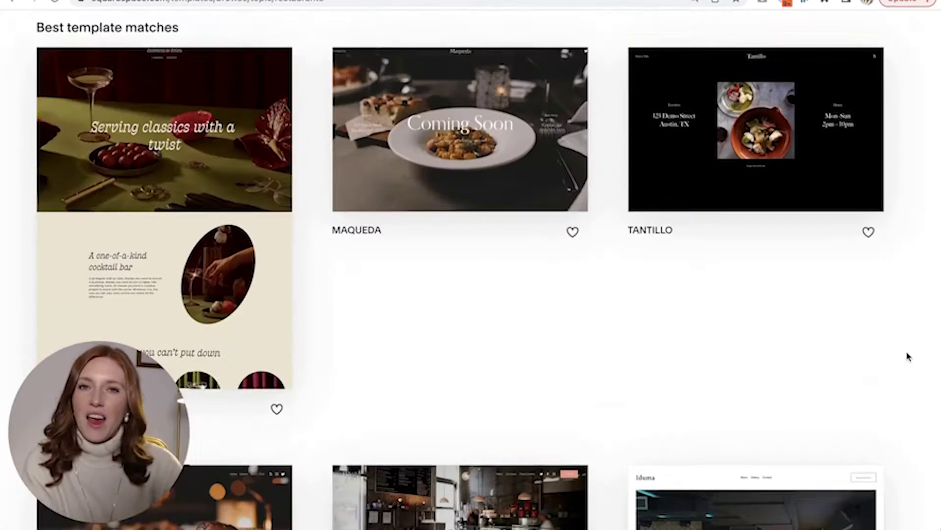
# Browse the restaurant designs in the template gallery.
pyautogui.scroll(-10, 907, 357)
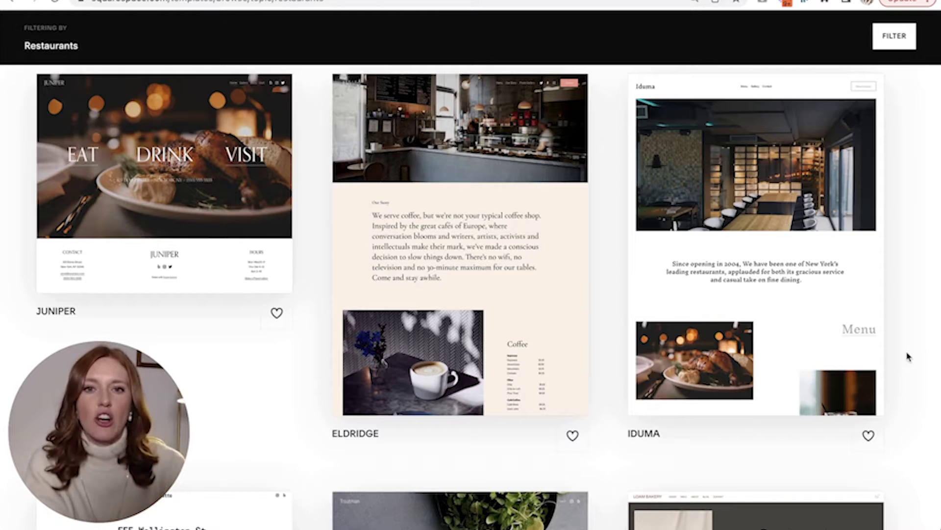
pyautogui.moveTo(485, 218)
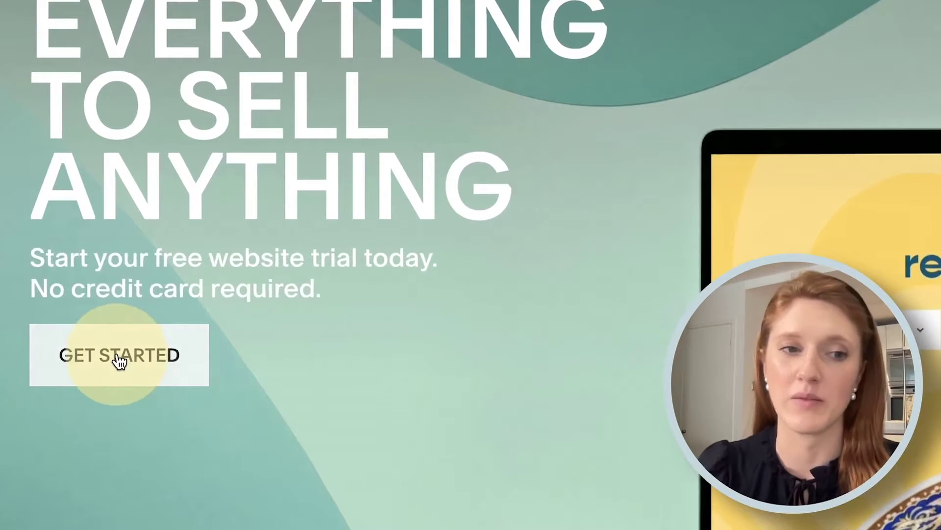
# Start the site setup with Travel as the topic, Promote a physical business as the goal, and a professionally designed website template.
pyautogui.click(118, 360)
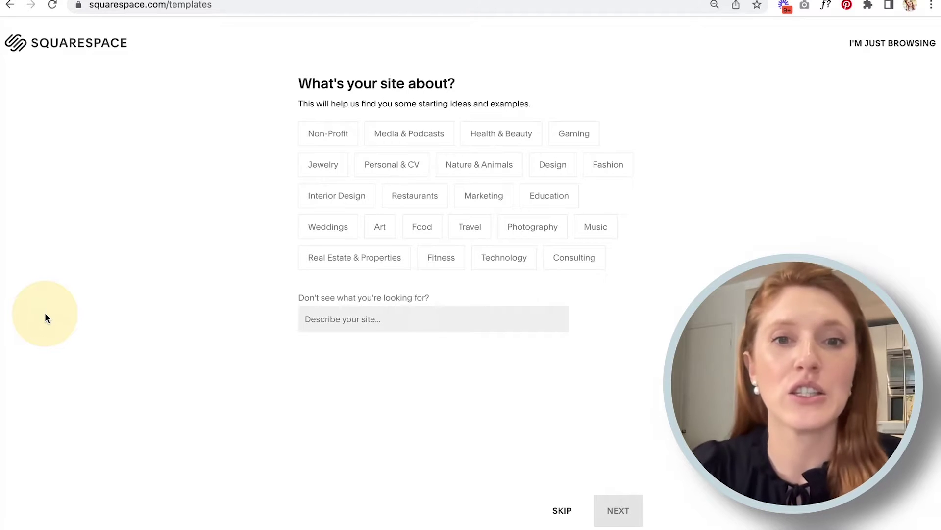
pyautogui.click(469, 229)
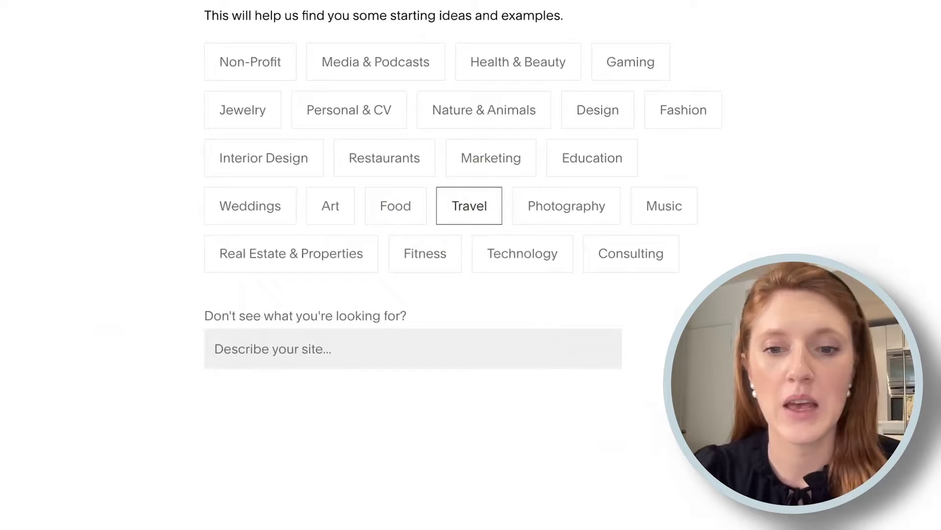
pyautogui.click(617, 510)
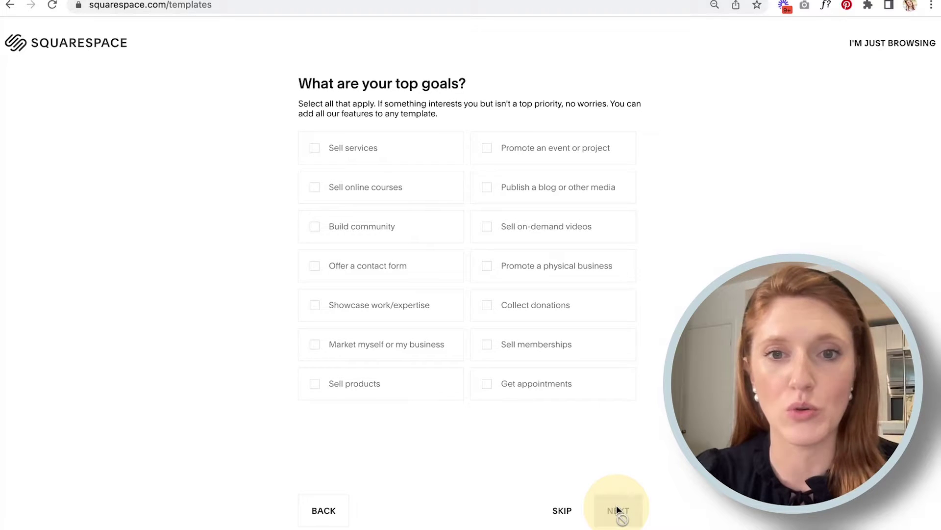
pyautogui.click(563, 267)
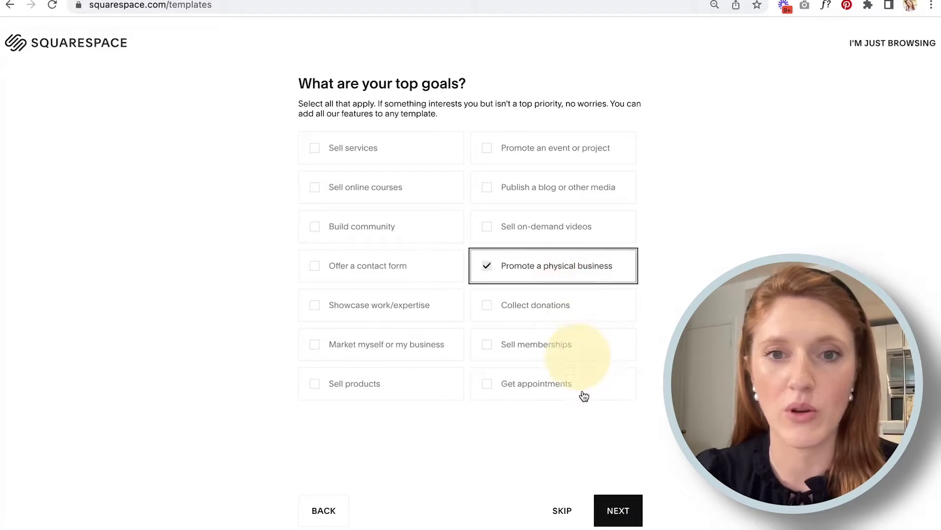
pyautogui.click(617, 509)
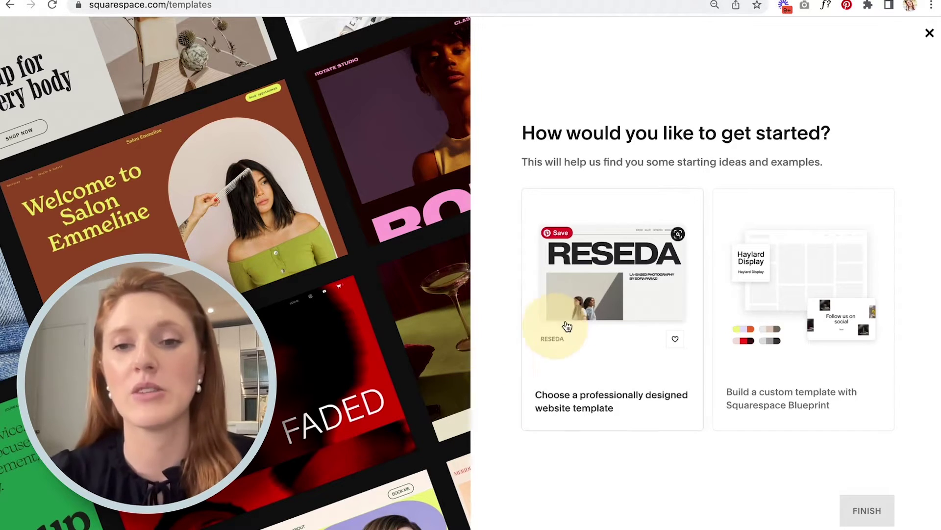
pyautogui.click(614, 289)
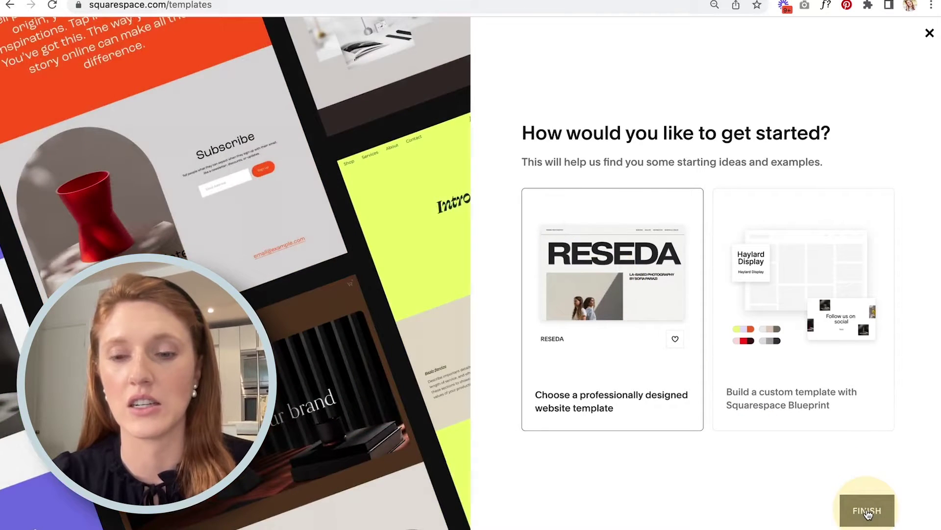
pyautogui.click(867, 511)
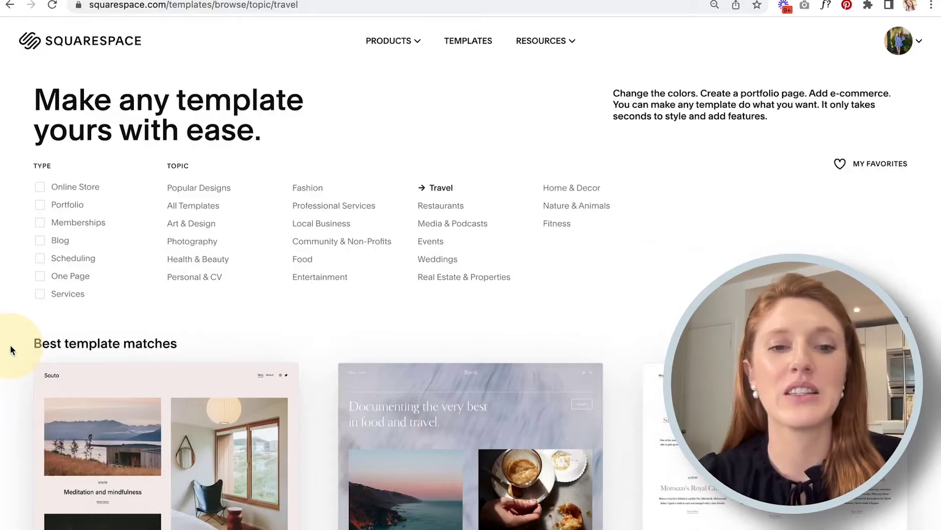
# Browse the Travel template designs as far as the Lusaka, Soria and Vance templates.
pyautogui.scroll(-6, 10, 349)
pyautogui.scroll(-15, 11, 349)
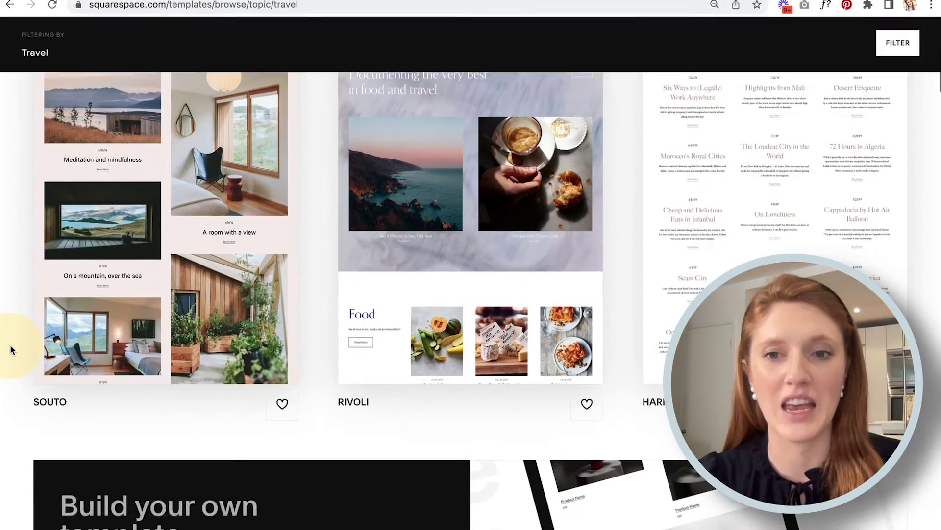
pyautogui.scroll(-15, 11, 350)
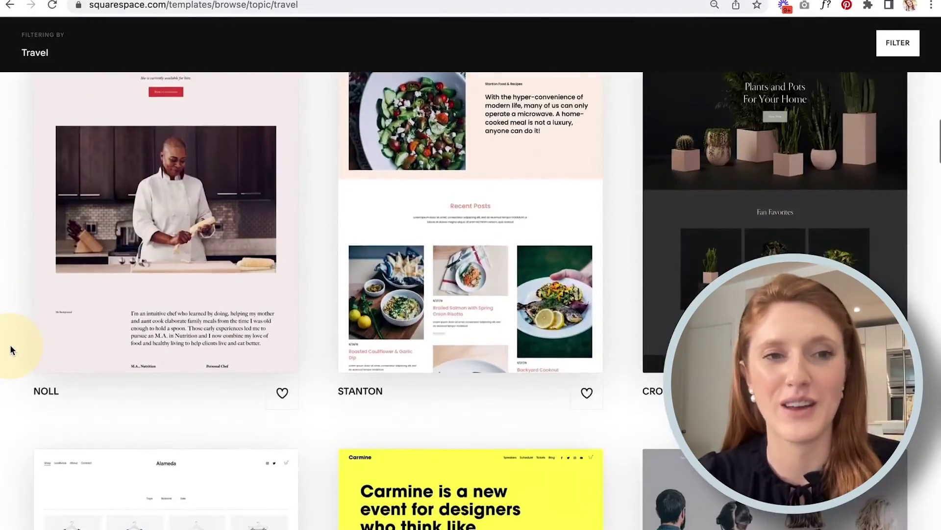
pyautogui.scroll(-12, 12, 349)
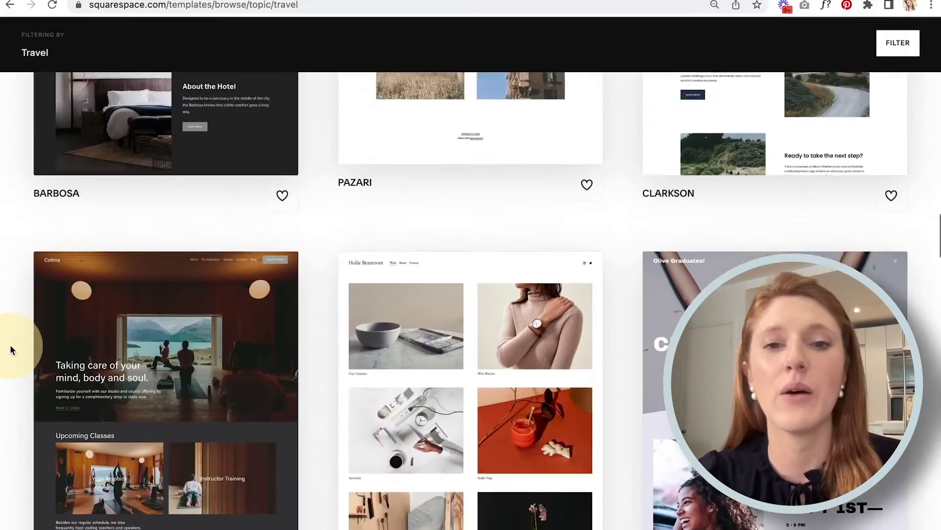
pyautogui.scroll(-12, 11, 349)
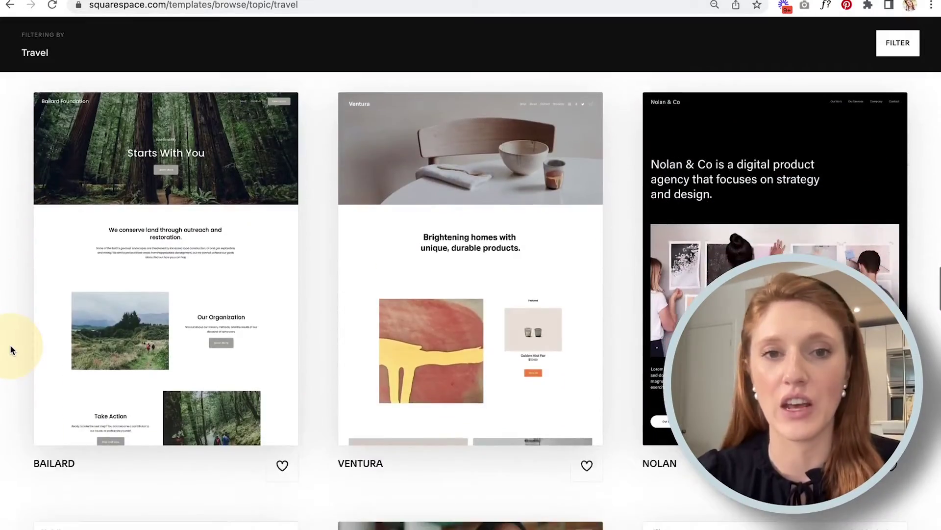
pyautogui.scroll(-8, 11, 350)
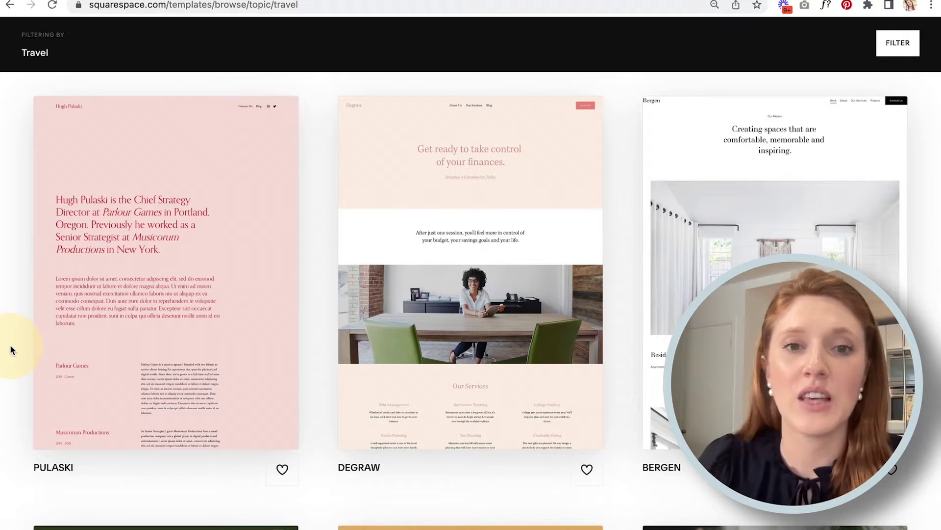
pyautogui.click(431, 278)
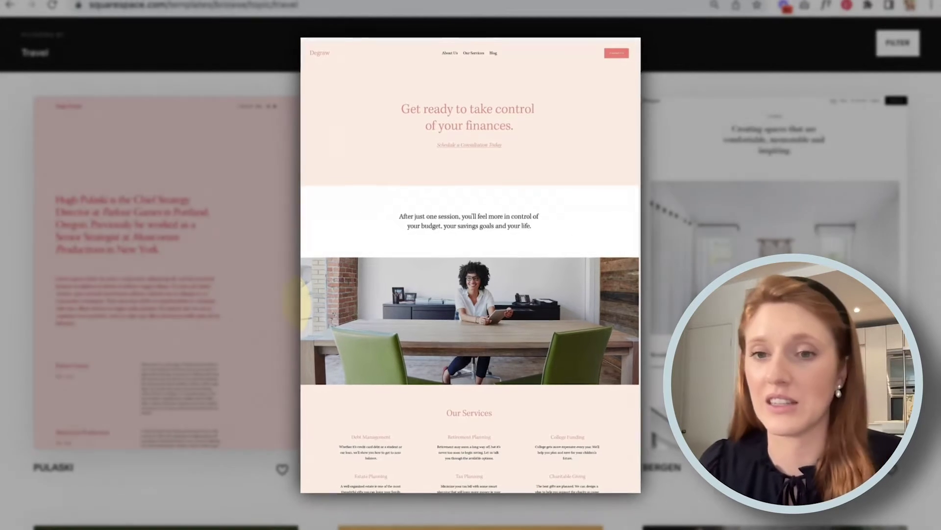
pyautogui.scroll(-5, 315, 305)
pyautogui.scroll(-4, 314, 305)
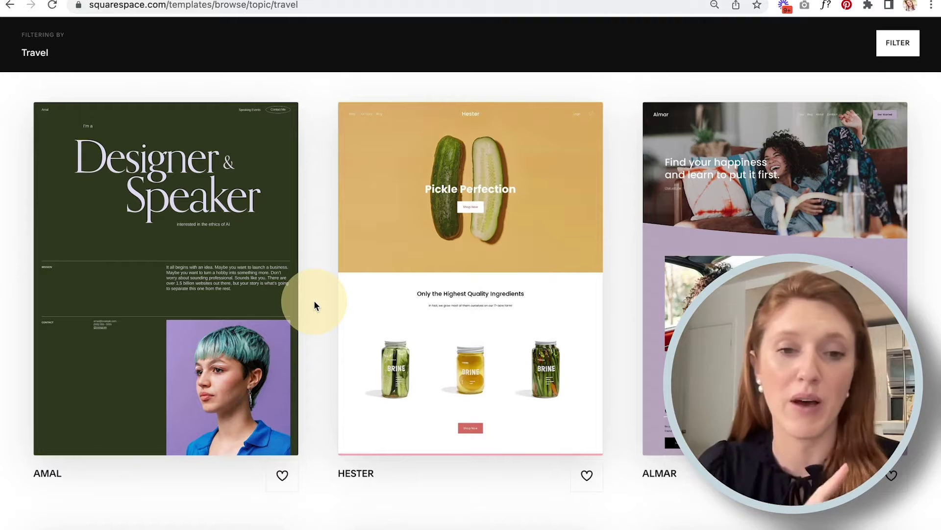
pyautogui.scroll(-1, 314, 301)
pyautogui.scroll(-6, 313, 300)
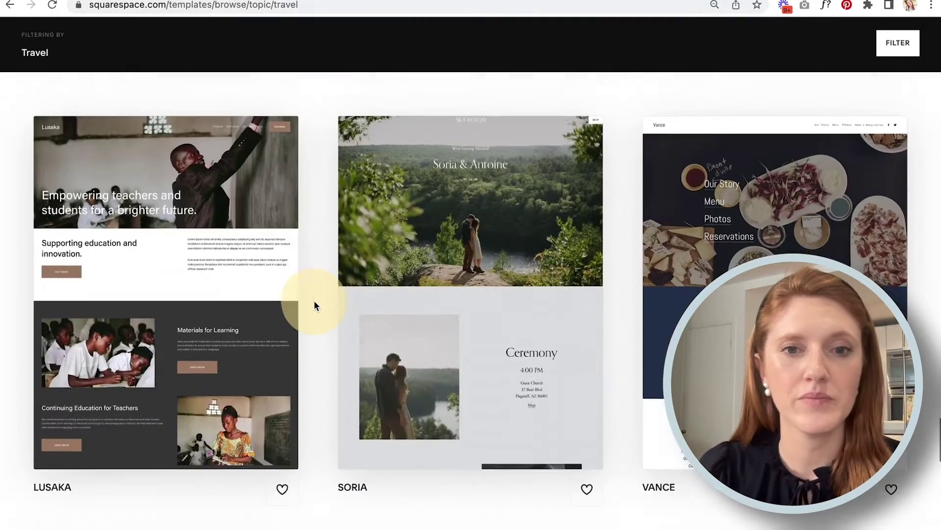
# Start a new site from the Soria template and set its site title to "Voila On Sea".
pyautogui.moveTo(469, 265)
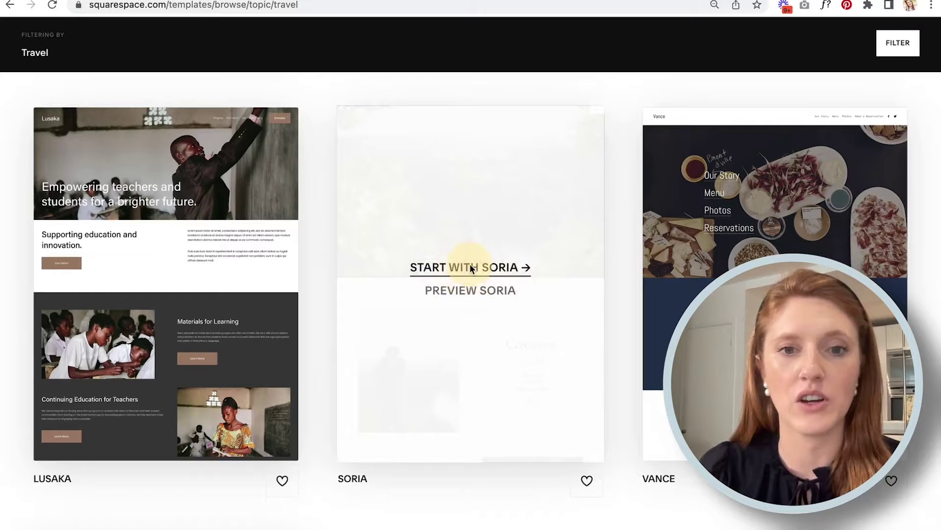
pyautogui.click(469, 266)
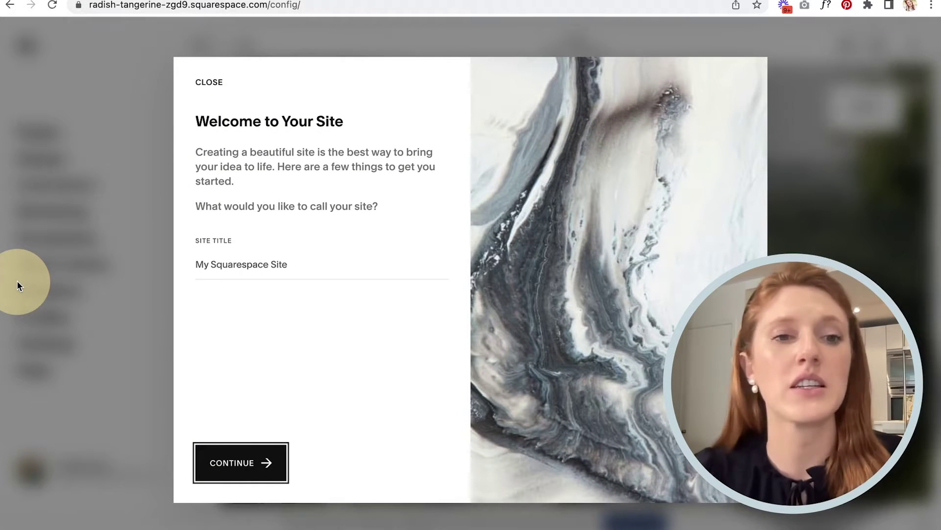
pyautogui.click(251, 266)
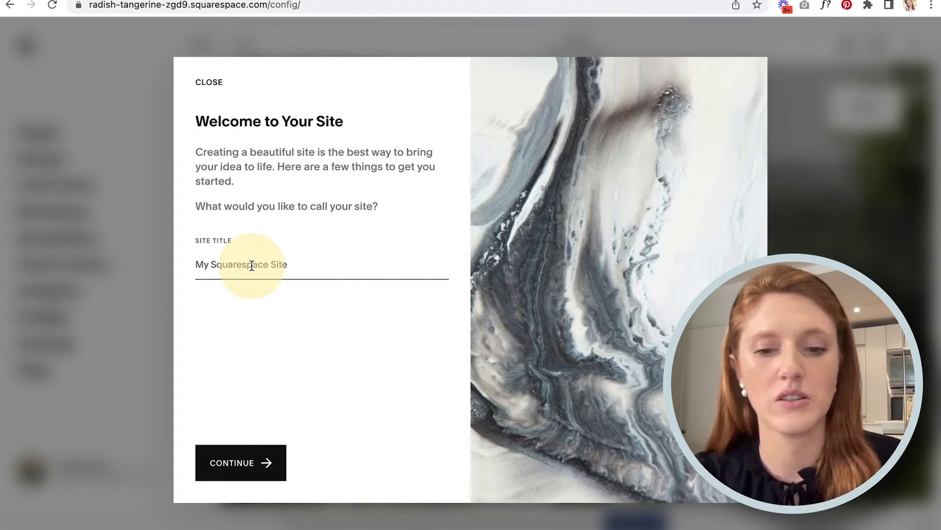
pyautogui.write('Voila')
pyautogui.write(' On see')
pyautogui.press('BackSpace')
pyautogui.press('BackSpace')
pyautogui.press('BackSpace')
pyautogui.write('Sea')
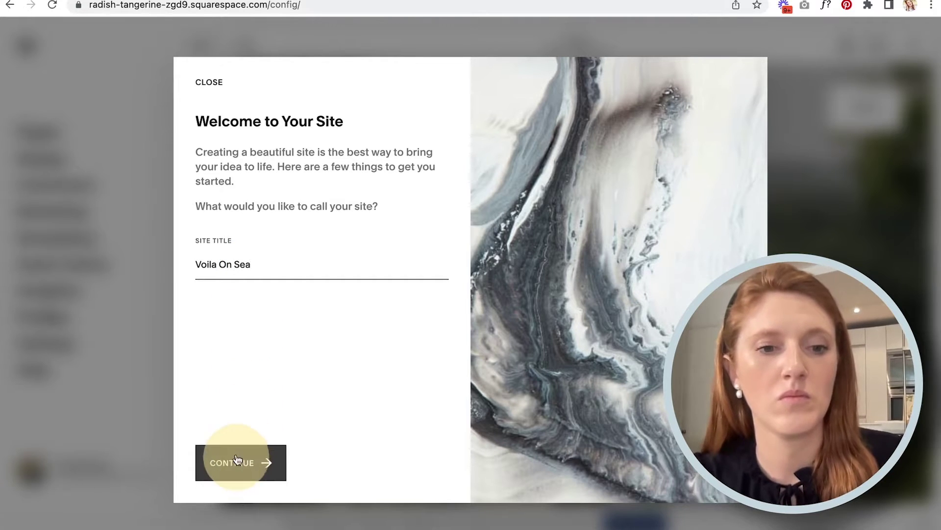
pyautogui.click(237, 461)
# Go through the remaining welcome screens and dismiss the trial and private-site notices below the site preview.
pyautogui.click(407, 462)
pyautogui.click(410, 466)
pyautogui.click(411, 463)
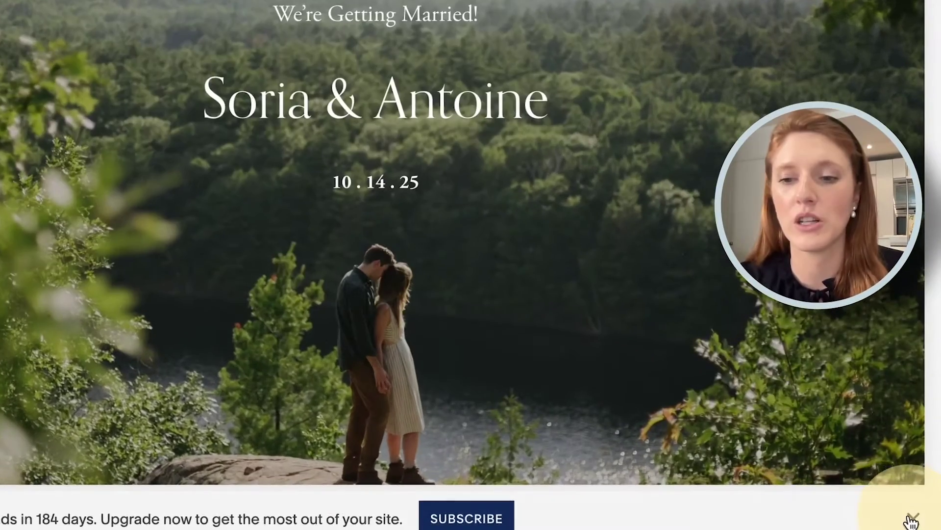
pyautogui.click(922, 523)
pyautogui.click(802, 501)
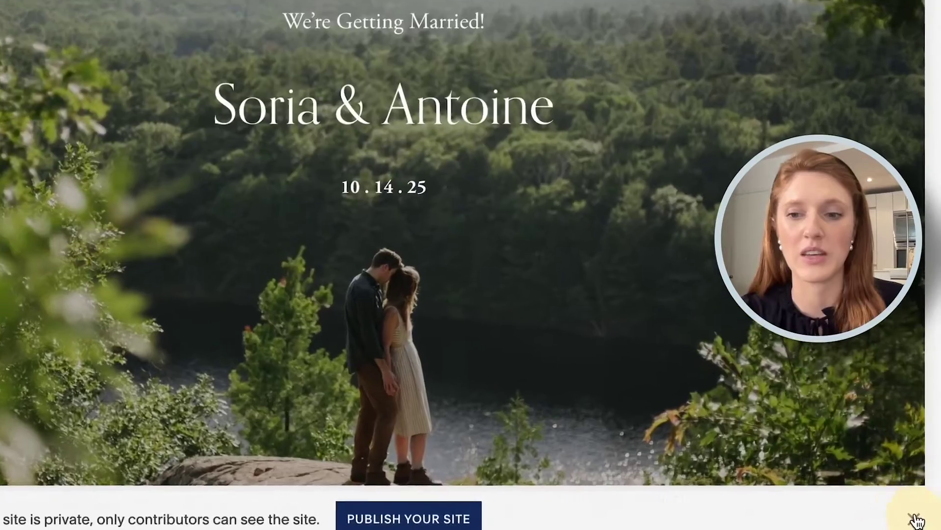
pyautogui.click(924, 524)
pyautogui.click(837, 512)
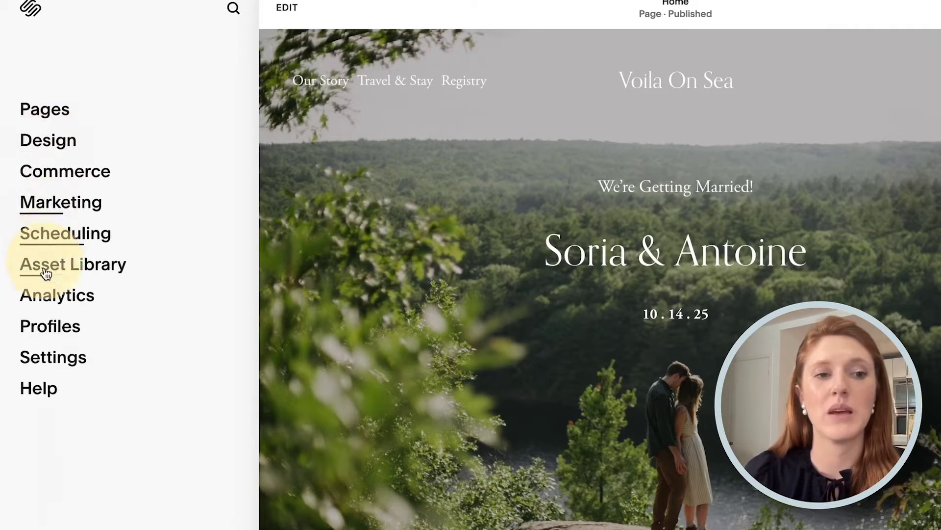
# Review the site's pages under Main Navigation and Member Areas, and return to the main site menu.
pyautogui.click(51, 116)
pyautogui.scroll(-1, 95, 206)
pyautogui.scroll(-1, 95, 203)
pyautogui.scroll(3, 88, 199)
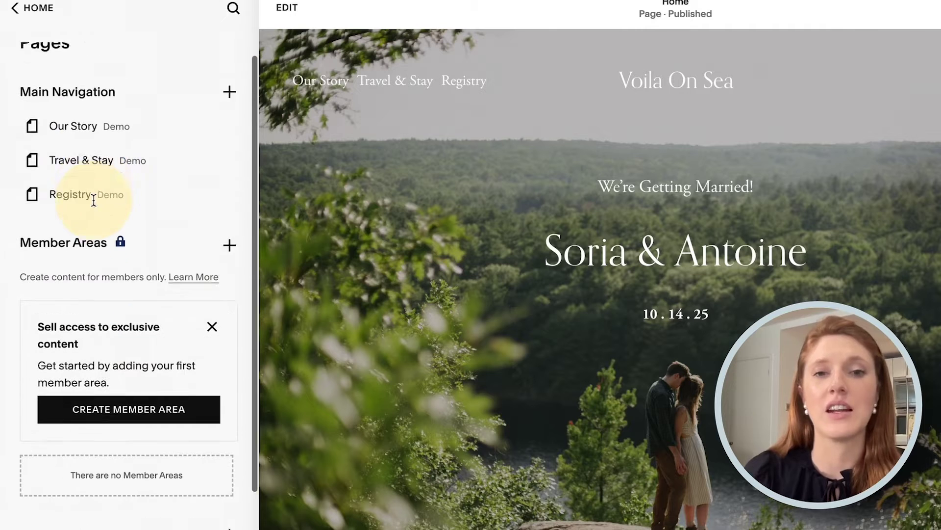
pyautogui.click(37, 22)
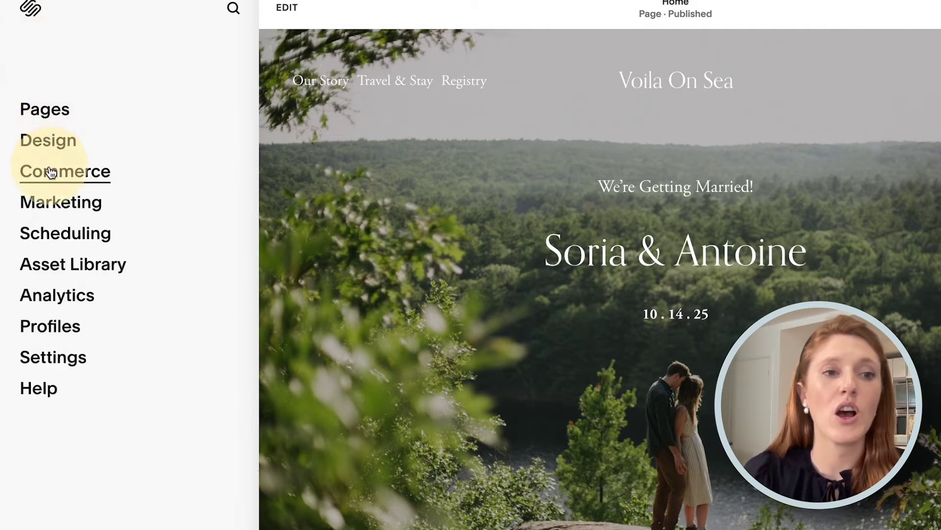
# View the Commerce section, dismissing its store setup questionnaire unanswered, and return to the main site menu.
pyautogui.click(50, 171)
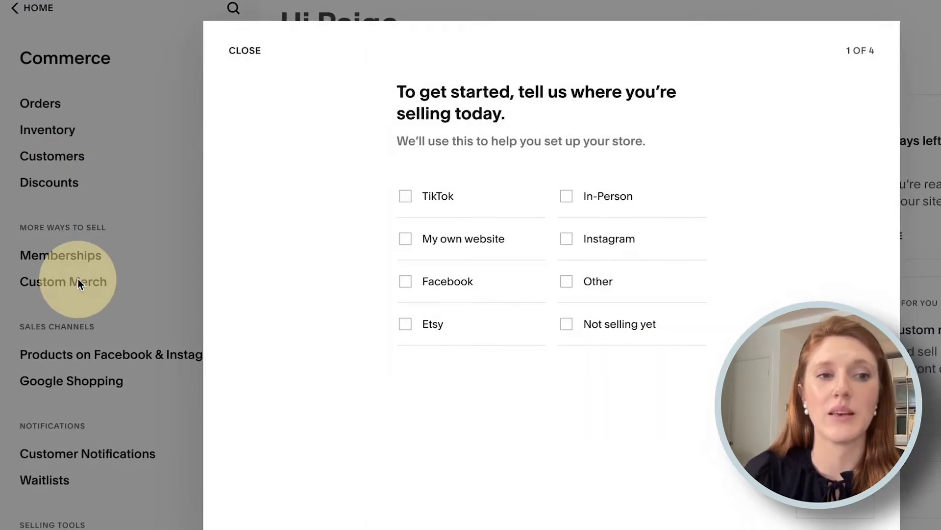
pyautogui.click(250, 52)
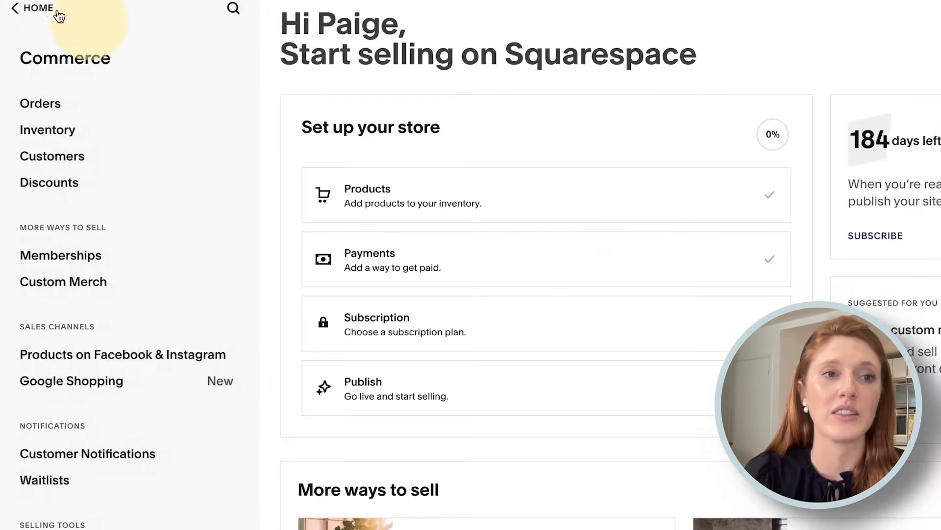
pyautogui.click(31, 10)
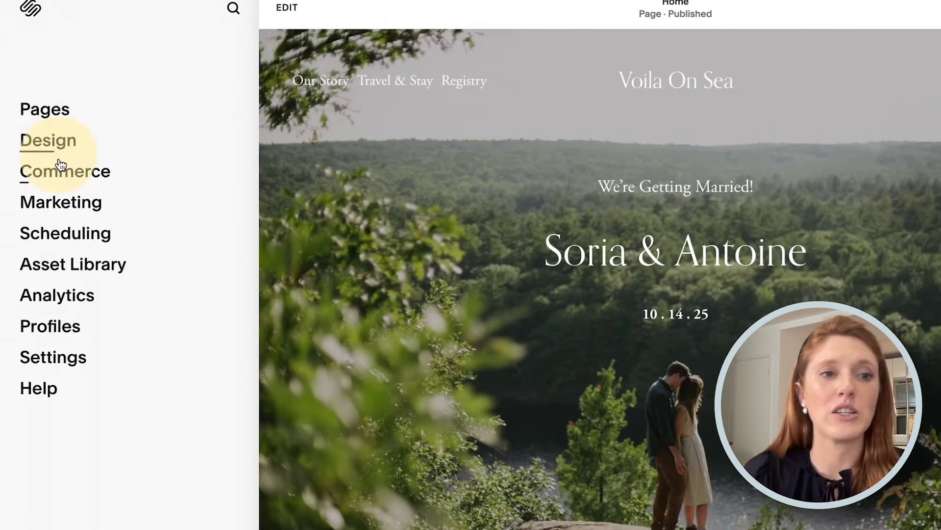
# Look over the Design options and the Marketing section, returning to the main site menu.
pyautogui.click(58, 146)
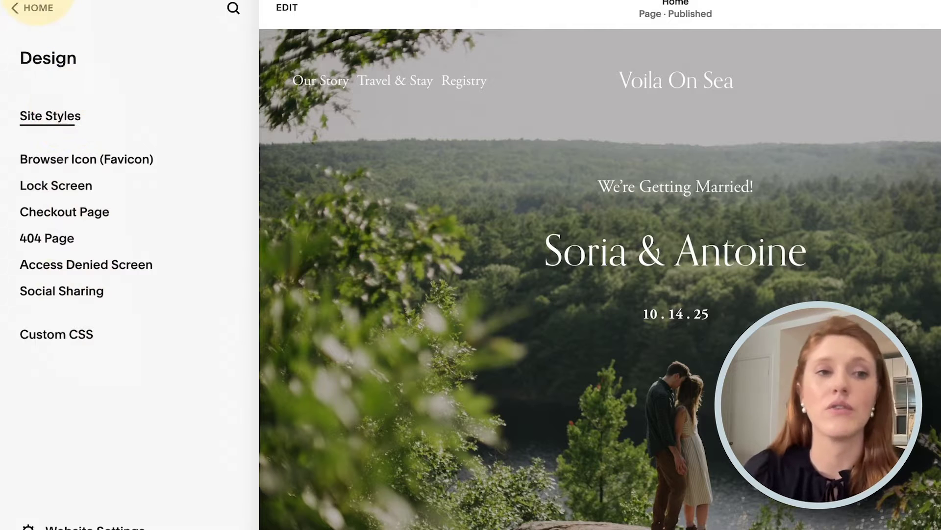
pyautogui.click(40, 10)
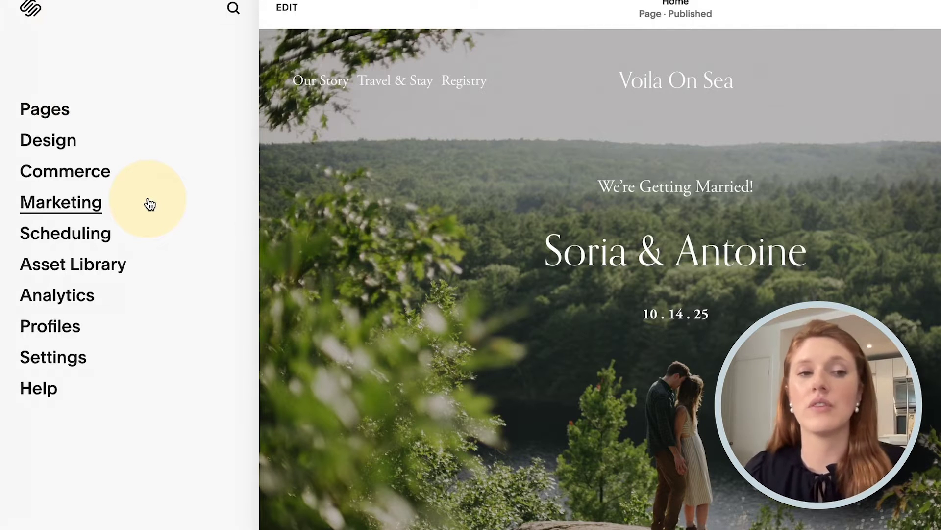
pyautogui.click(150, 204)
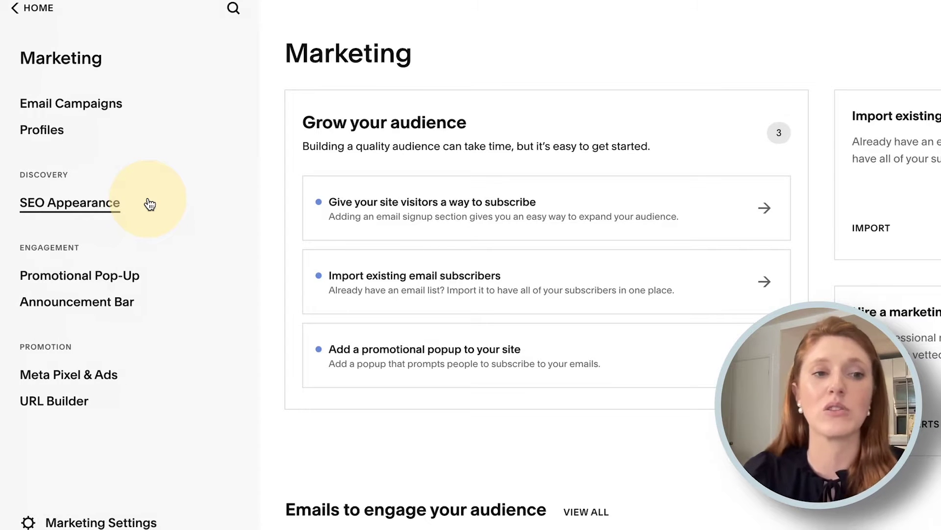
pyautogui.click(15, 8)
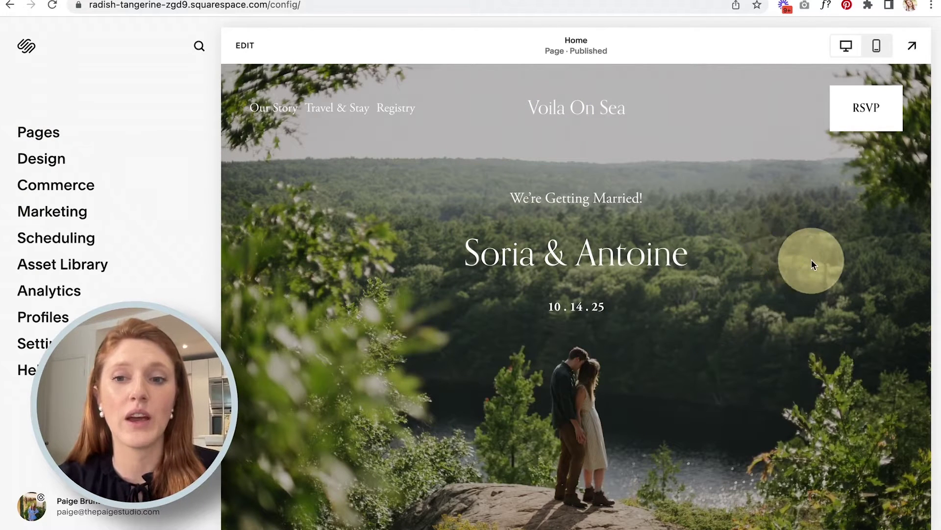
# Look through the whole Home page preview down to its footer and return to its beginning.
pyautogui.scroll(-12, 817, 260)
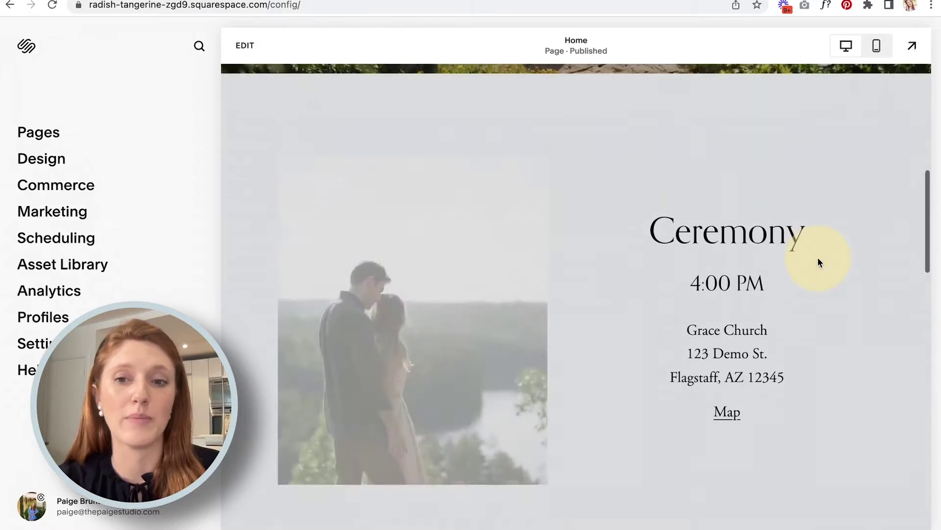
pyautogui.scroll(-15, 817, 260)
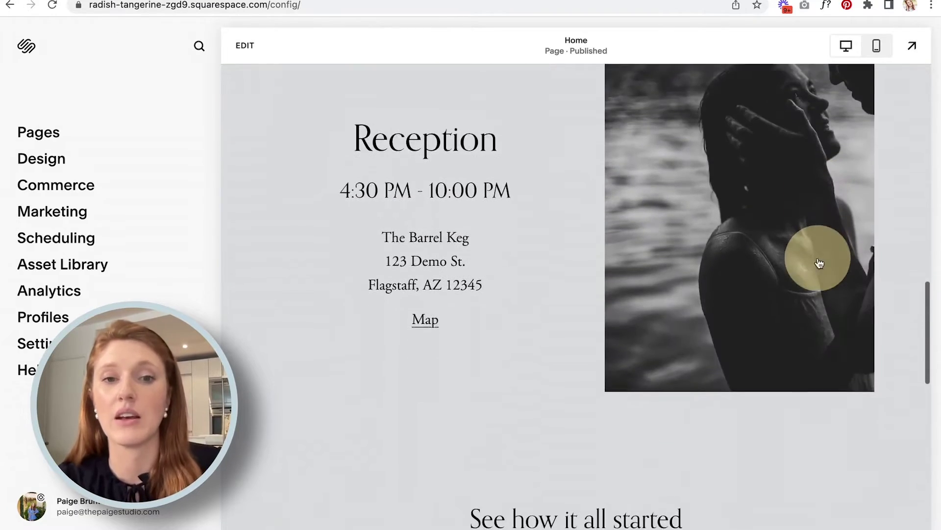
pyautogui.scroll(-3, 817, 258)
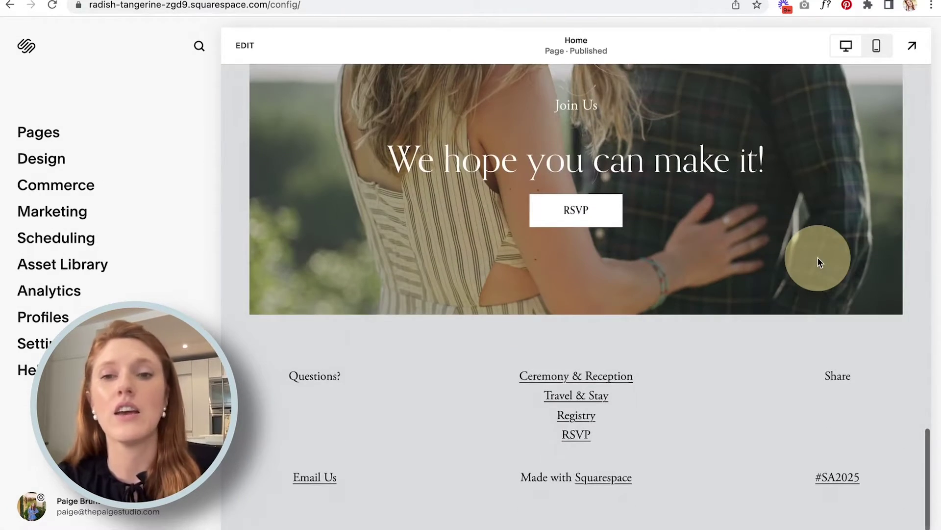
pyautogui.scroll(20, 818, 262)
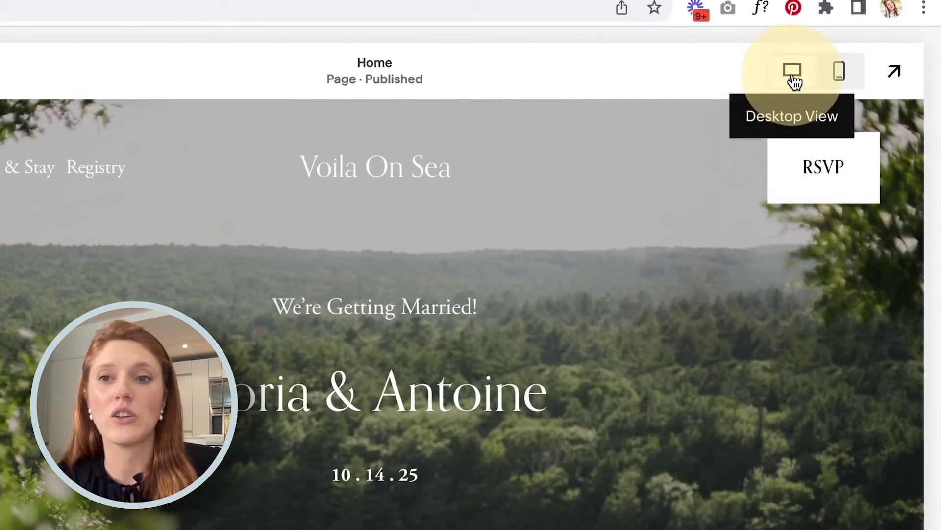
# Preview the Home page in mobile view, look through its layout, and restore the desktop view.
pyautogui.click(840, 73)
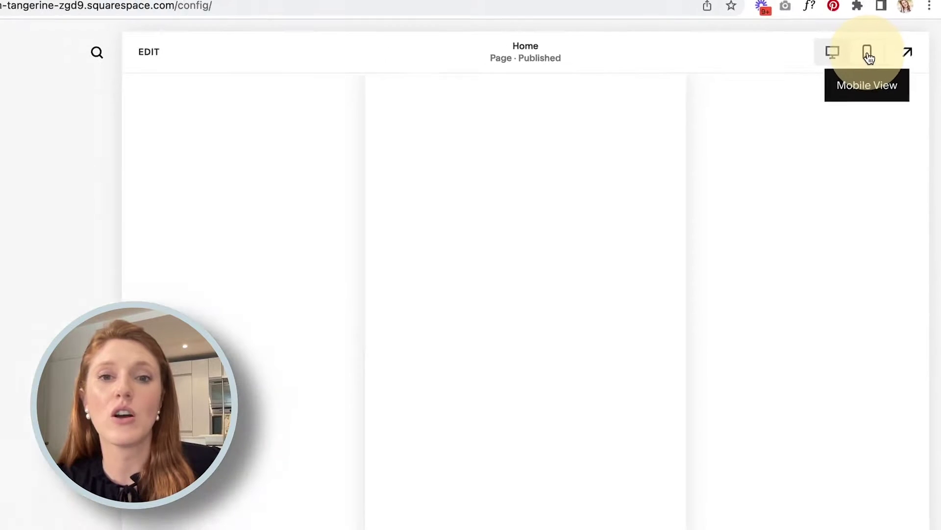
pyautogui.scroll(-20, 531, 328)
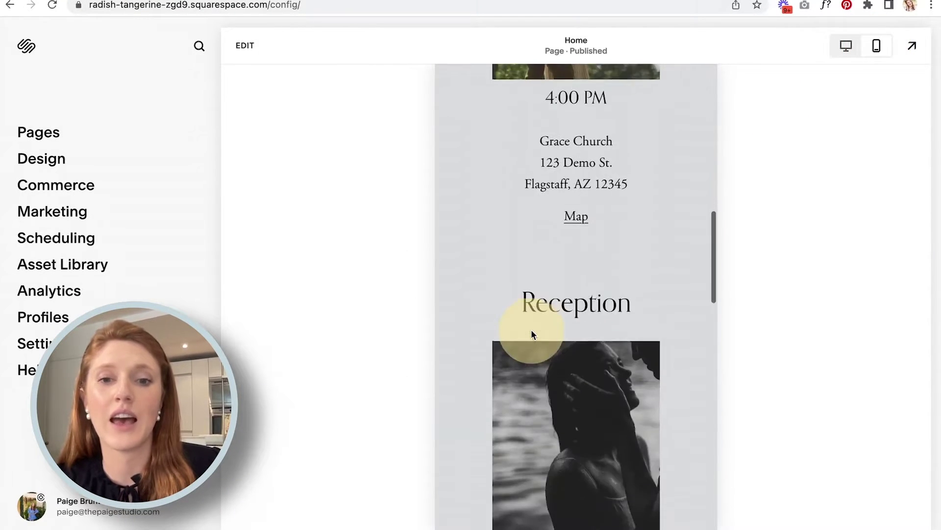
pyautogui.scroll(20, 531, 333)
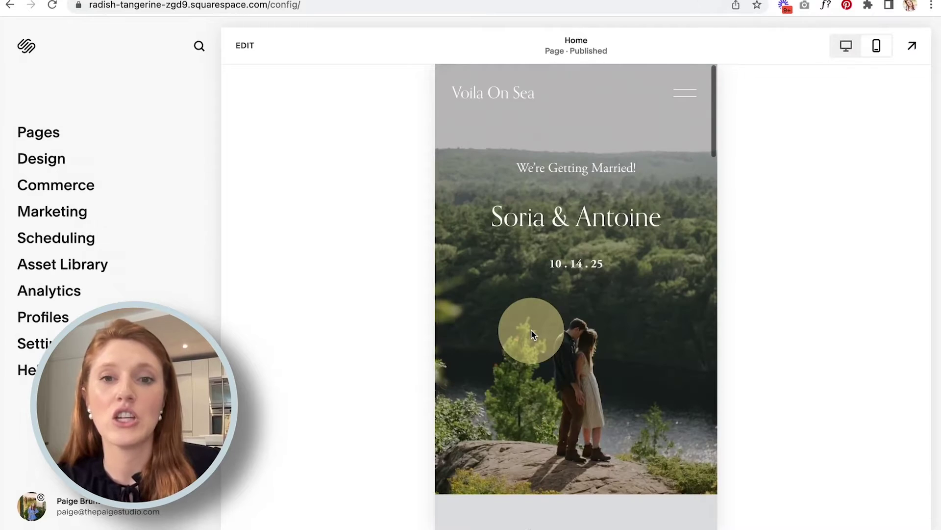
pyautogui.click(846, 47)
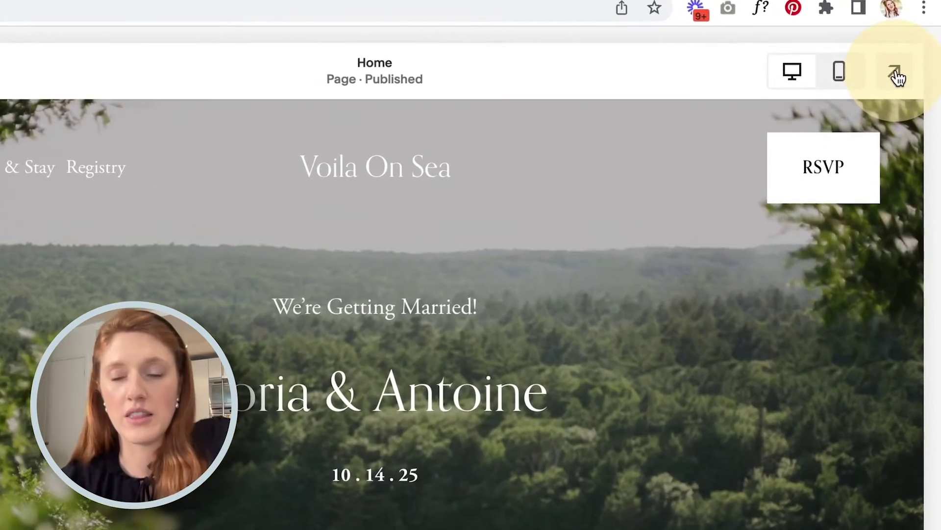
# View the Home page as a full-window preview, look through it, and return to the site menu.
pyautogui.click(894, 74)
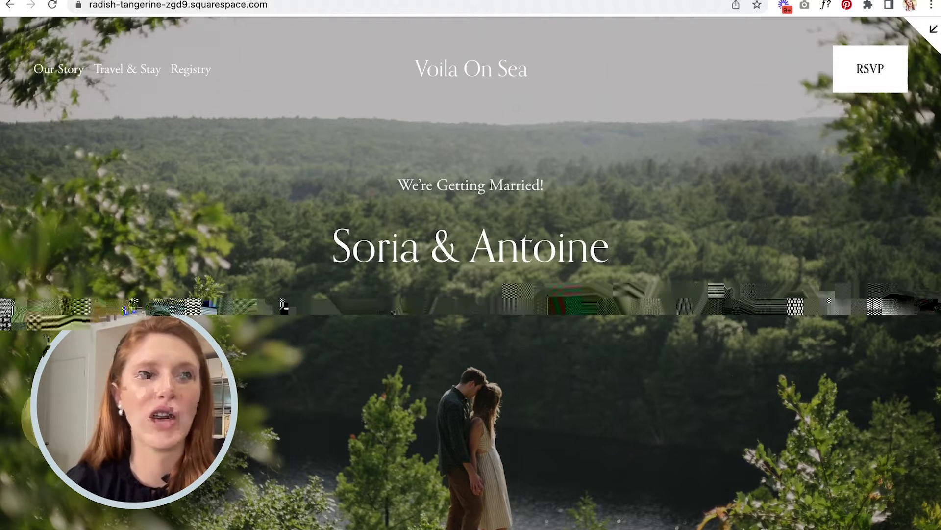
pyautogui.scroll(-10, 404, 290)
pyautogui.scroll(-10, 404, 296)
pyautogui.scroll(20, 404, 296)
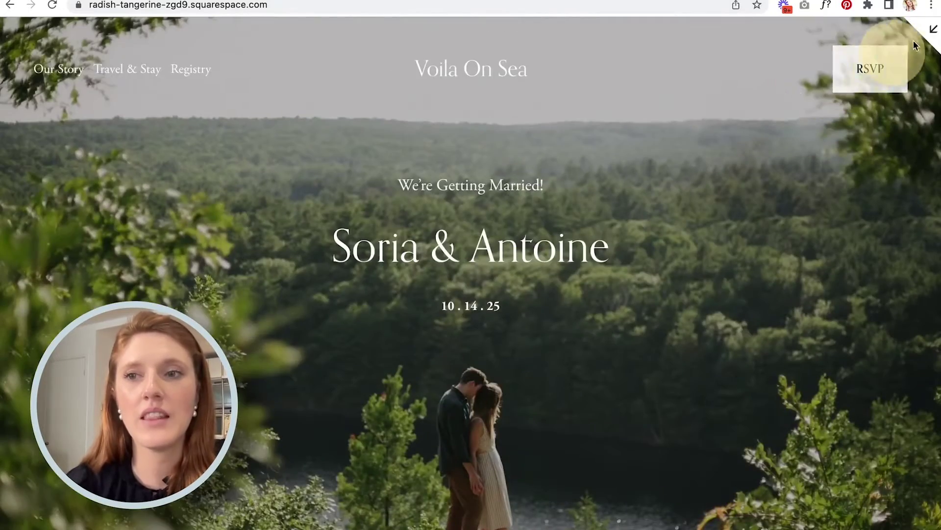
pyautogui.click(933, 29)
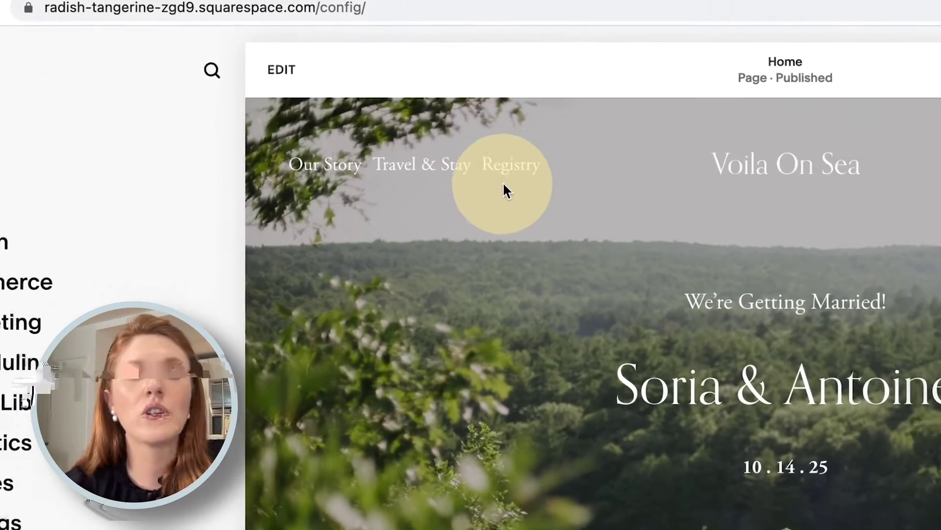
# Visit the Registry and Travel & Stay pages in the preview and highlight the Travel & Stay heading.
pyautogui.click(511, 176)
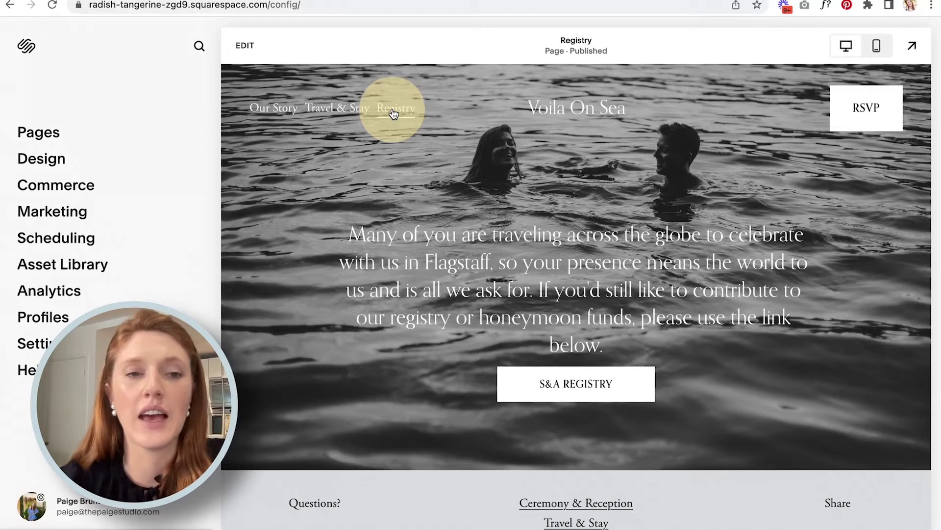
pyautogui.click(323, 109)
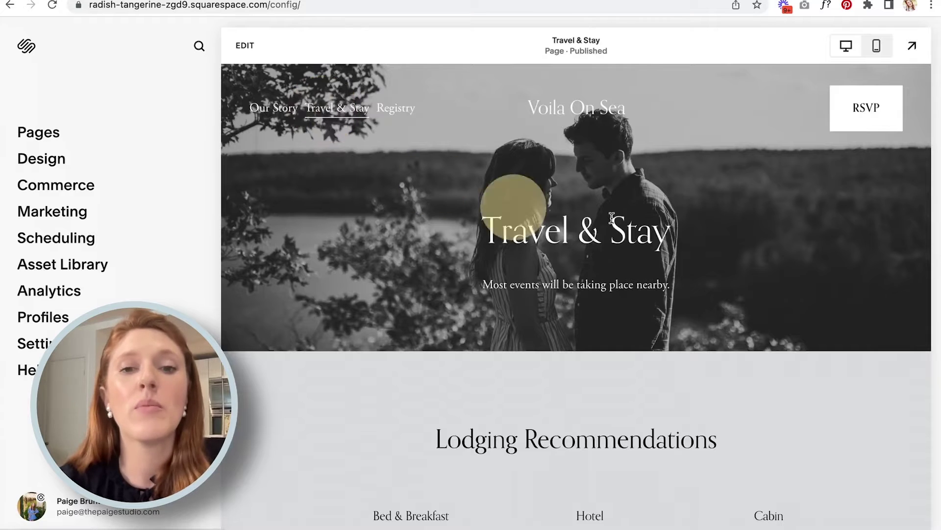
pyautogui.moveTo(476, 233); pyautogui.dragTo(693, 241)
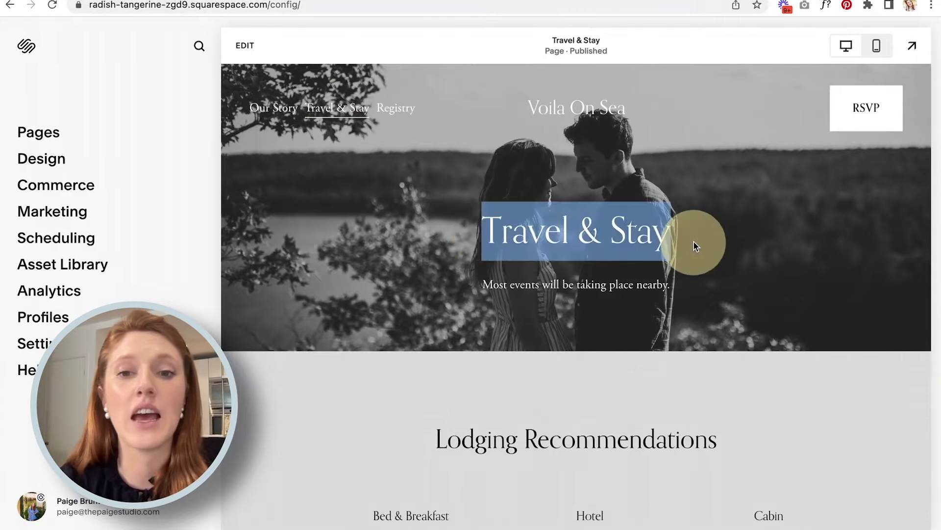
# Put the Travel & Stay page into edit mode, review its editable sections, and exit without making changes.
pyautogui.click(251, 50)
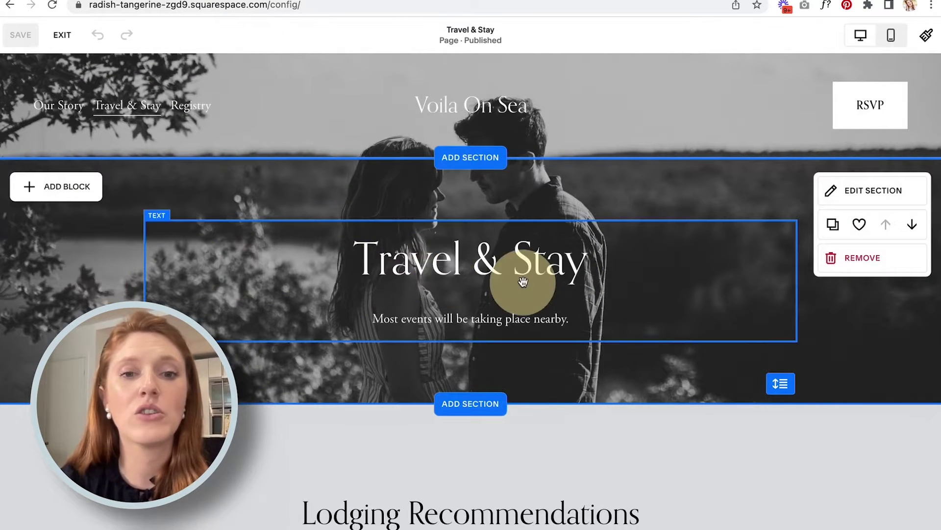
pyautogui.scroll(-10, 523, 280)
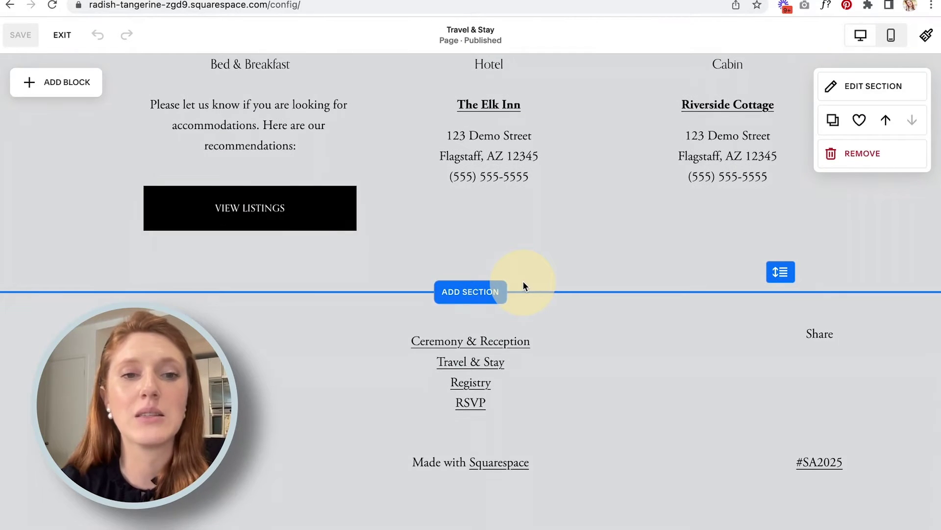
pyautogui.scroll(6, 522, 281)
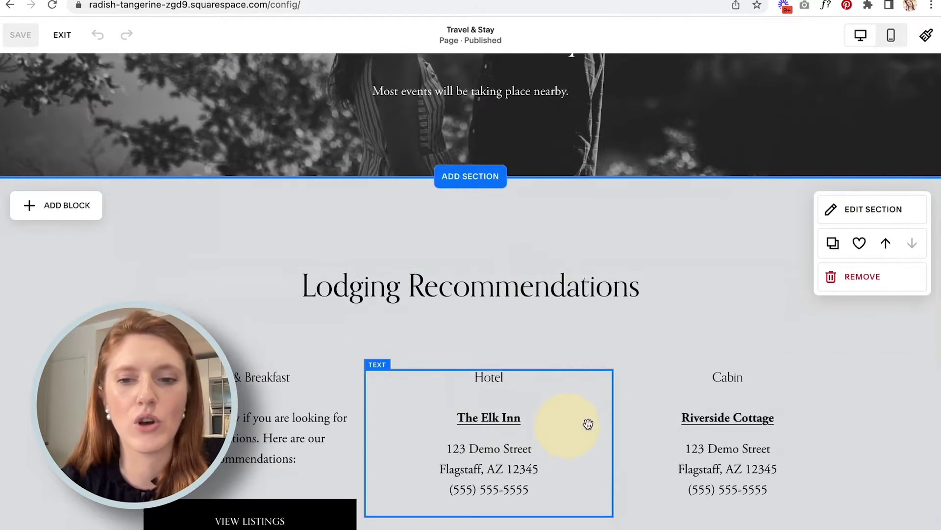
pyautogui.scroll(1, 336, 305)
pyautogui.scroll(5, 336, 305)
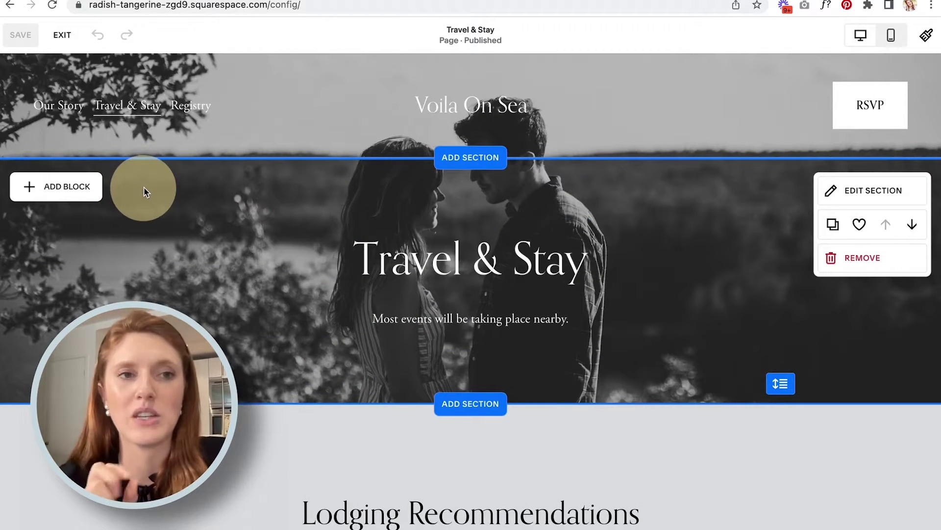
pyautogui.click(62, 37)
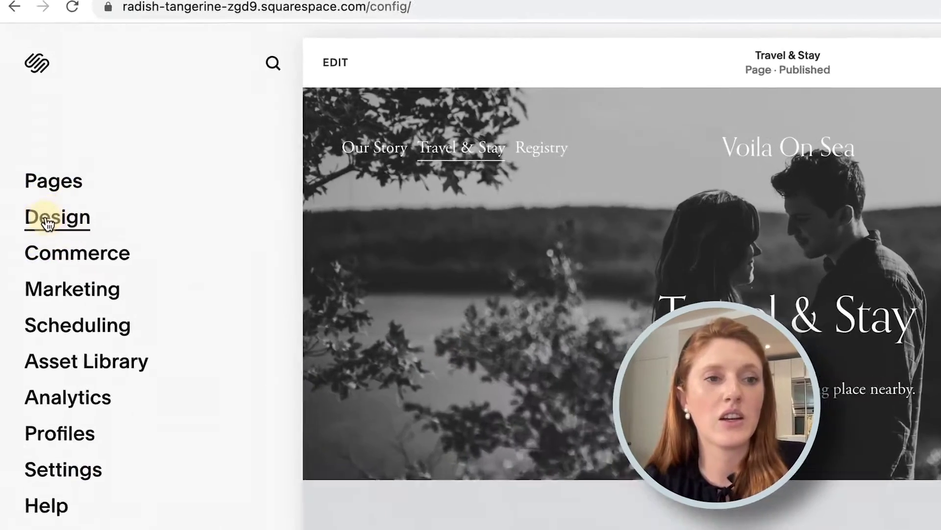
# Open the Fonts settings in the Design section's Site Styles.
pyautogui.click(30, 158)
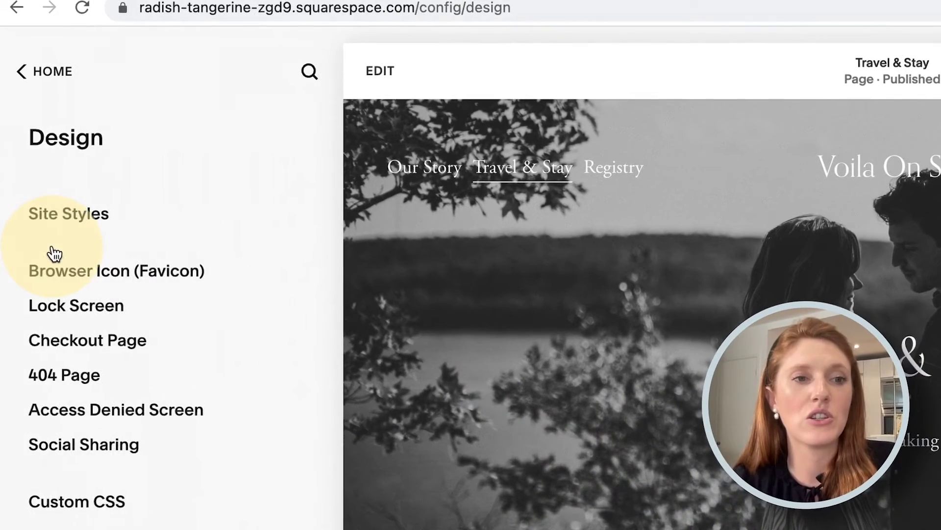
pyautogui.click(76, 215)
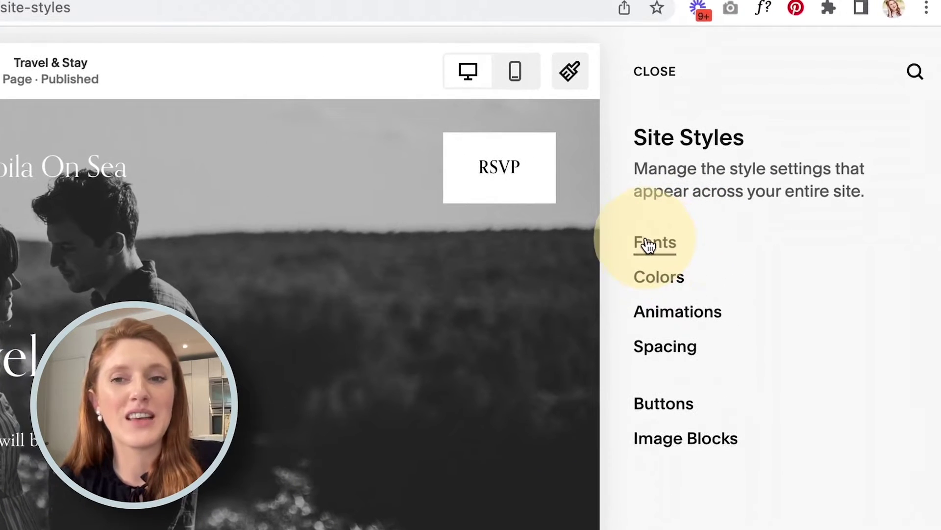
pyautogui.scroll(-10, 1, 469)
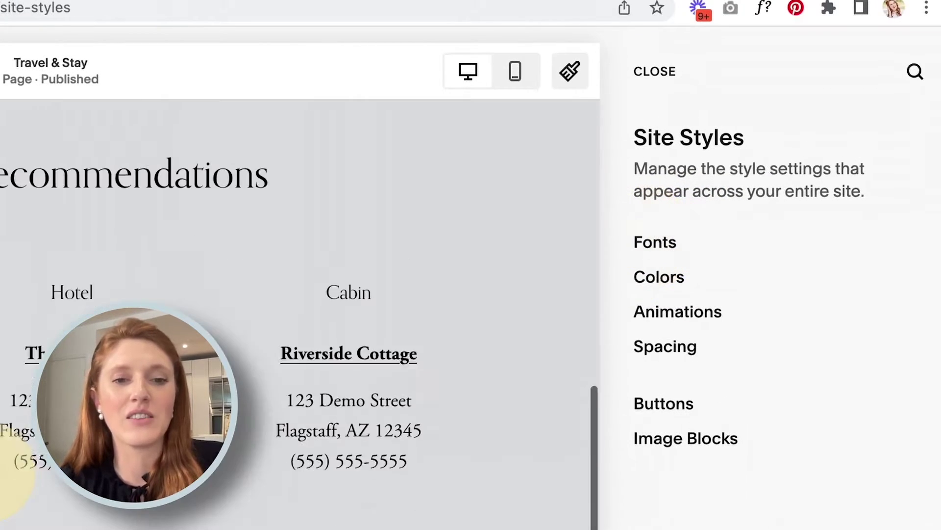
pyautogui.scroll(10, 1, 471)
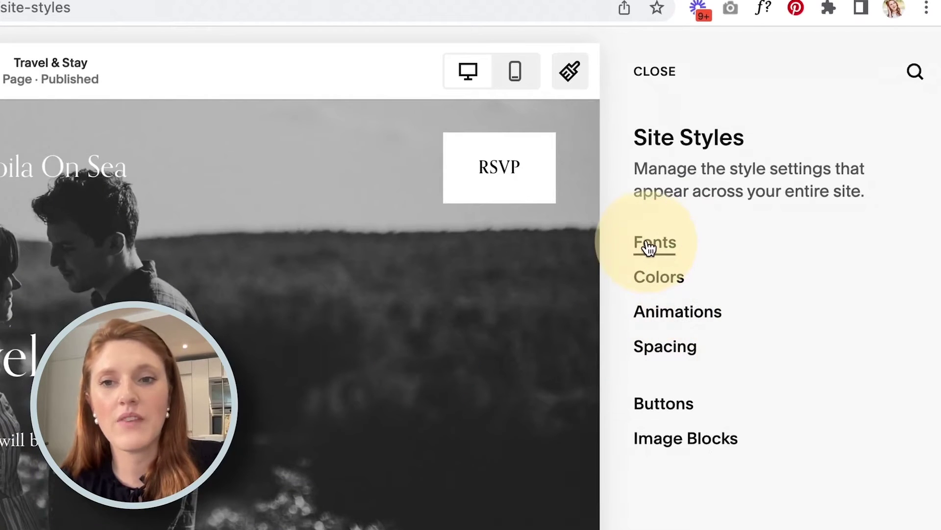
pyautogui.click(650, 244)
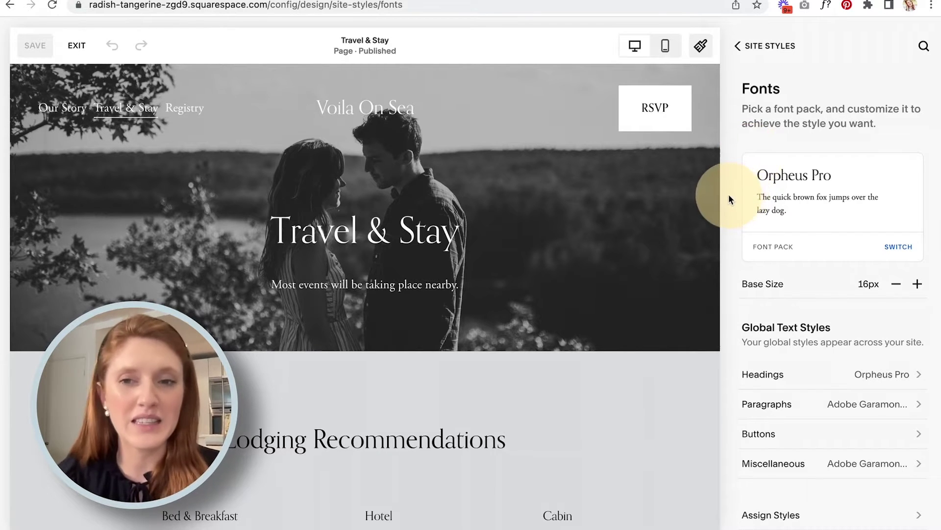
# Review the font pack, base size and global text styles against the text on the Travel & Stay page.
pyautogui.scroll(-3, 731, 198)
pyautogui.scroll(3, 728, 196)
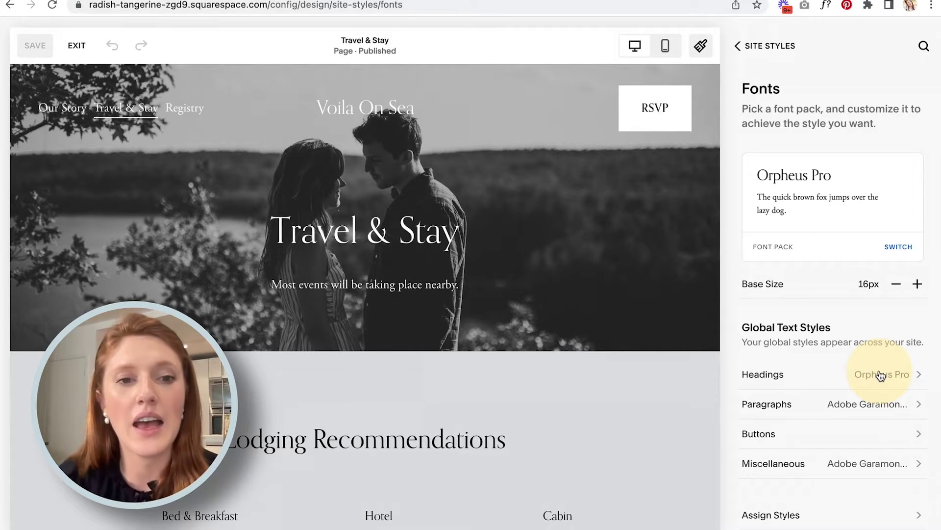
pyautogui.scroll(-3, 881, 375)
pyautogui.scroll(-4, 638, 410)
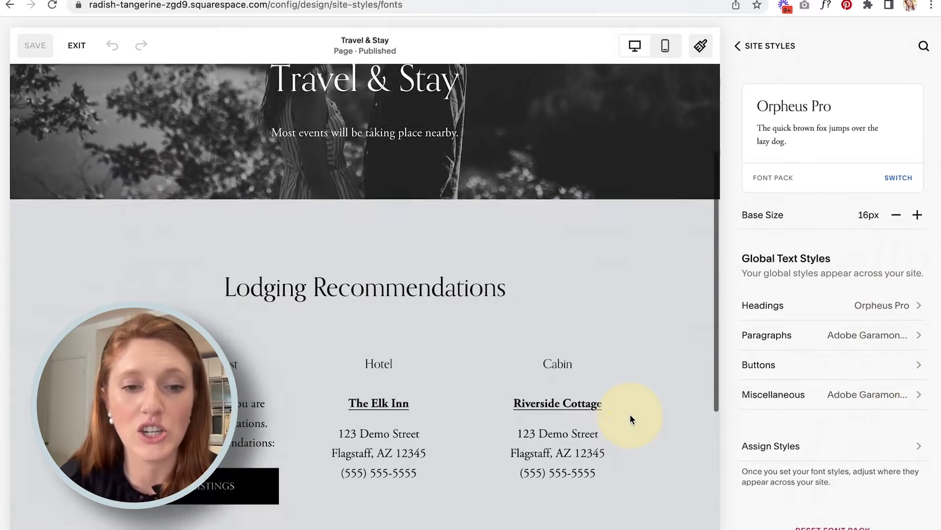
pyautogui.scroll(3, 630, 413)
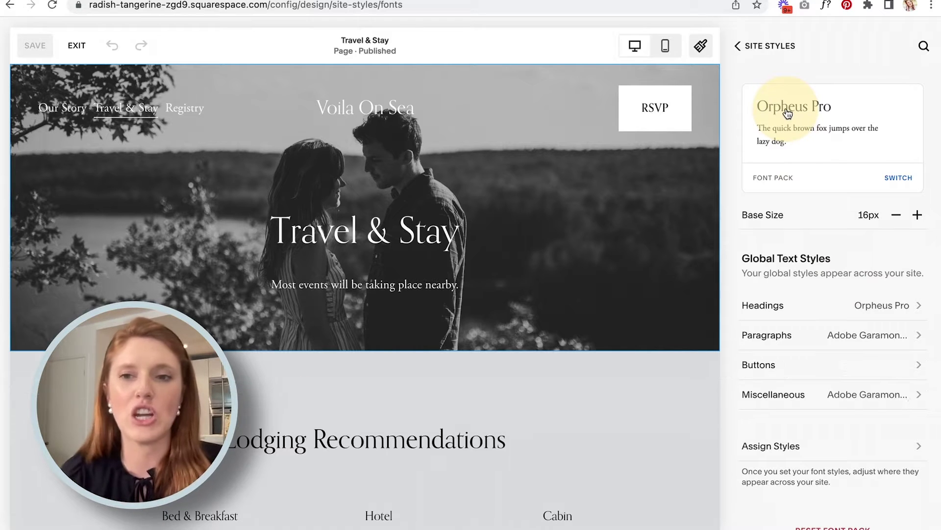
# Browse the serif font packs available as replacements for the current pack.
pyautogui.click(899, 178)
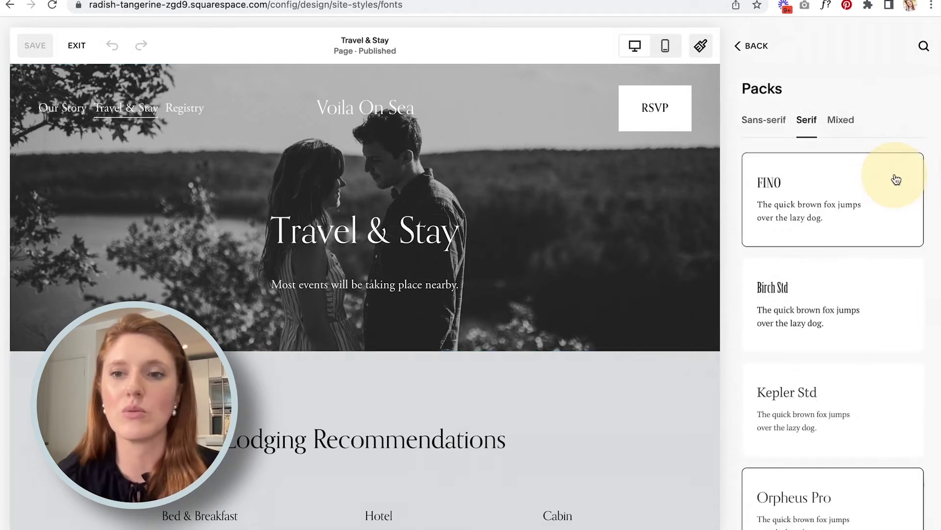
pyautogui.scroll(-6, 858, 211)
pyautogui.scroll(-7, 858, 211)
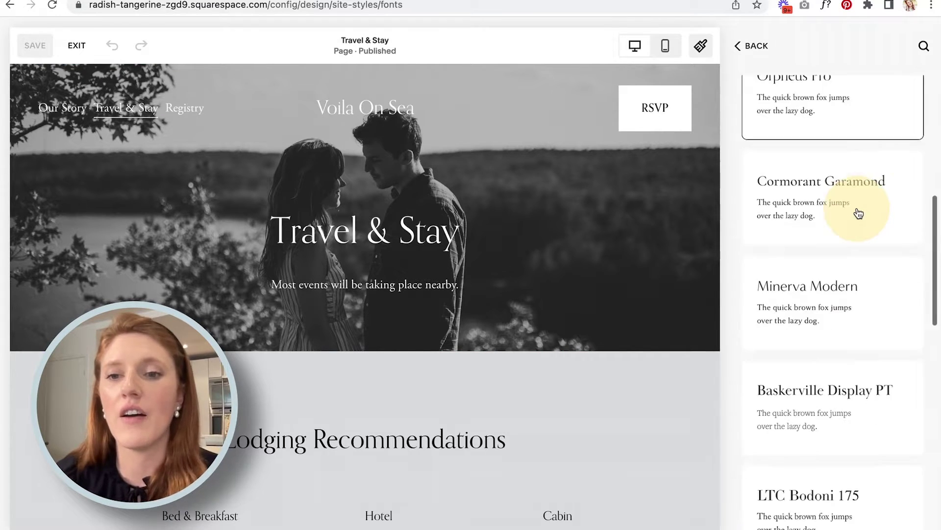
pyautogui.scroll(-7, 859, 212)
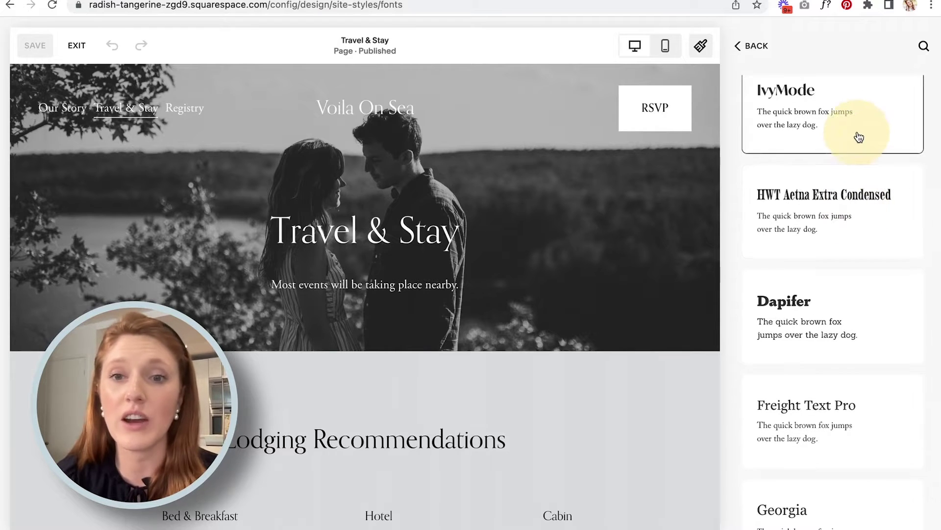
# Try out another serif font pack, compare the remaining packs, and return to the font settings with Orpheus Pro.
pyautogui.click(859, 137)
pyautogui.scroll(-1, 861, 196)
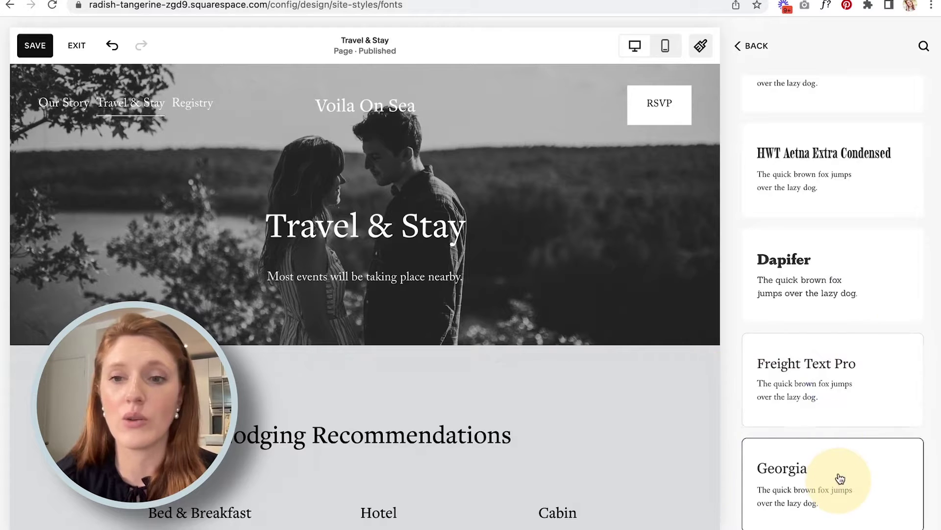
pyautogui.scroll(10, 848, 302)
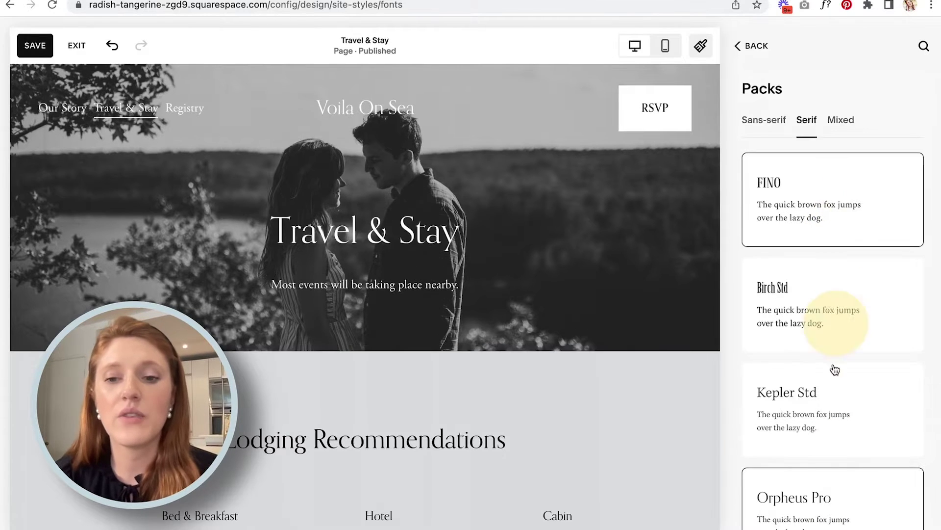
pyautogui.scroll(-15, 826, 463)
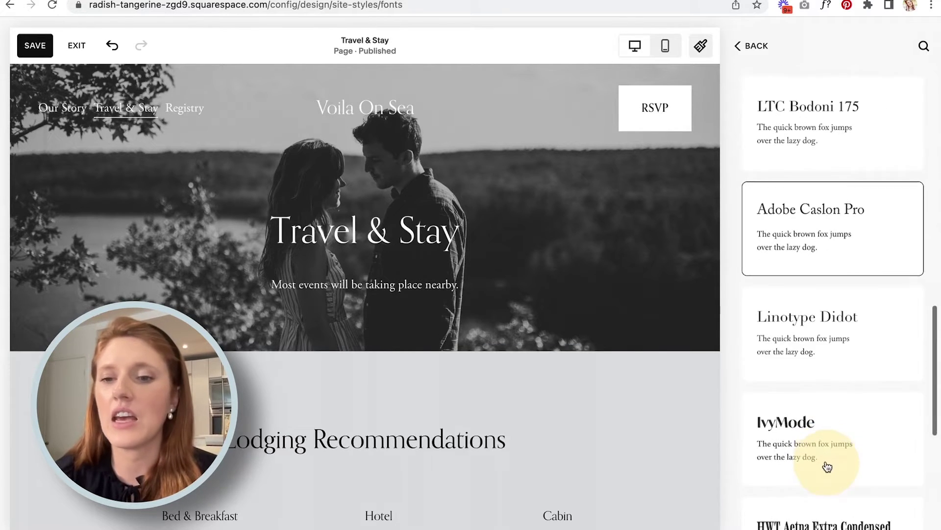
pyautogui.scroll(15, 826, 464)
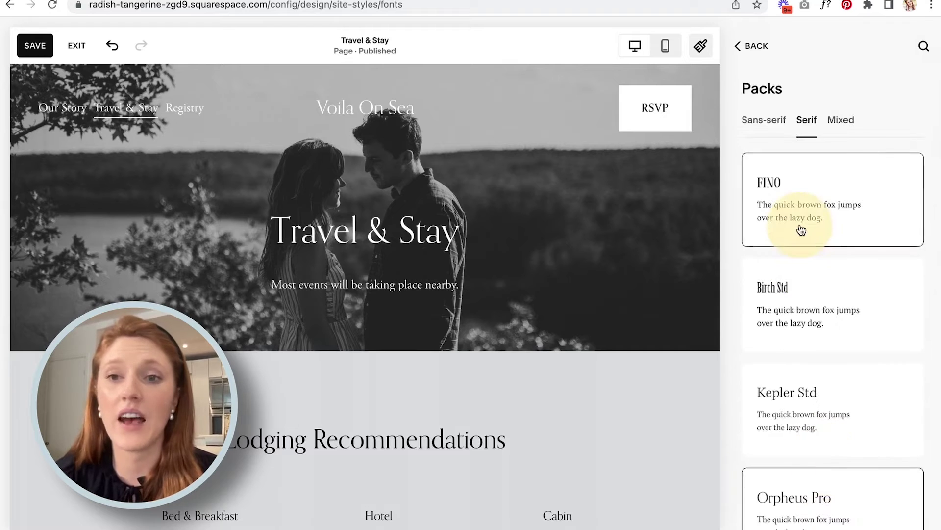
pyautogui.click(756, 48)
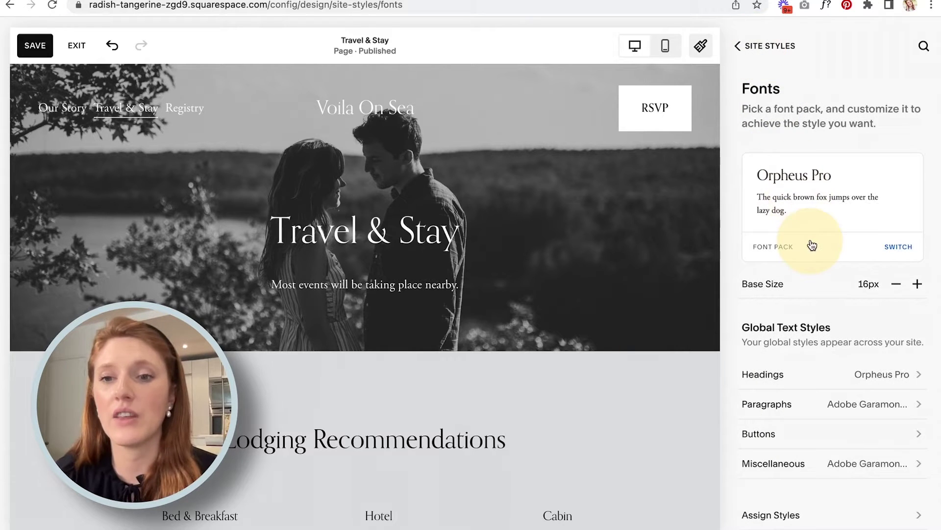
# Open the complete list of font families available for the global Headings text style.
pyautogui.scroll(-3, 812, 245)
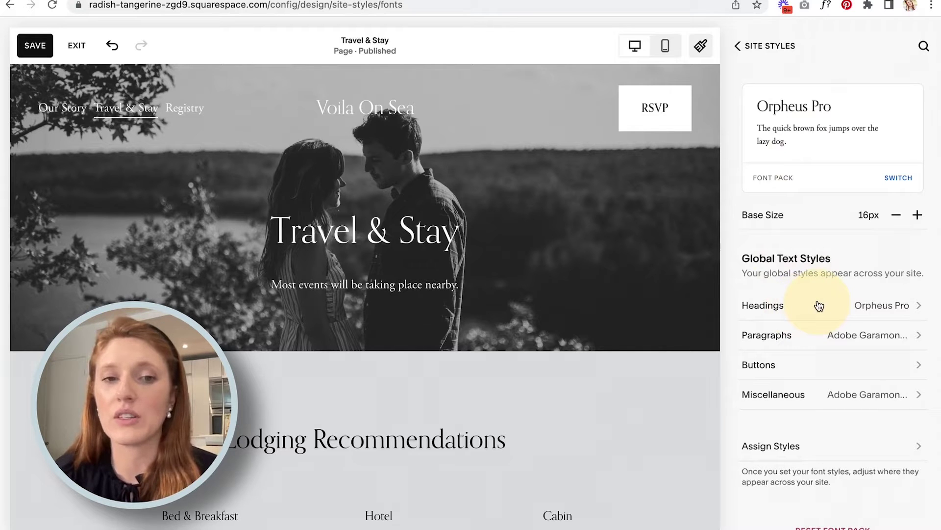
pyautogui.click(820, 306)
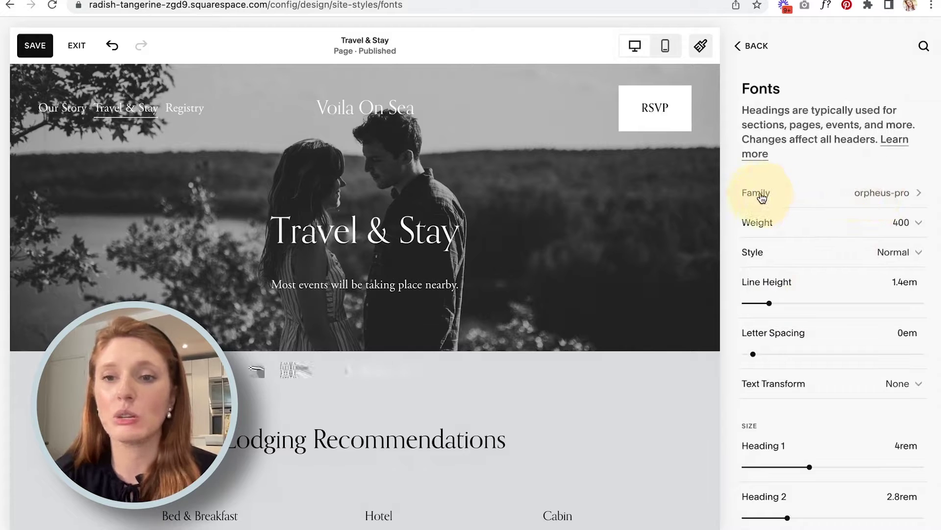
pyautogui.click(887, 195)
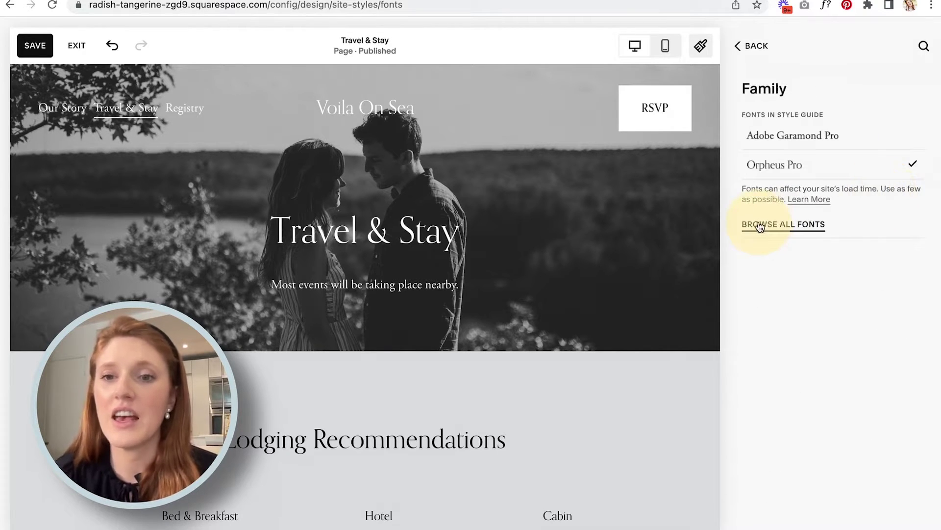
pyautogui.click(759, 226)
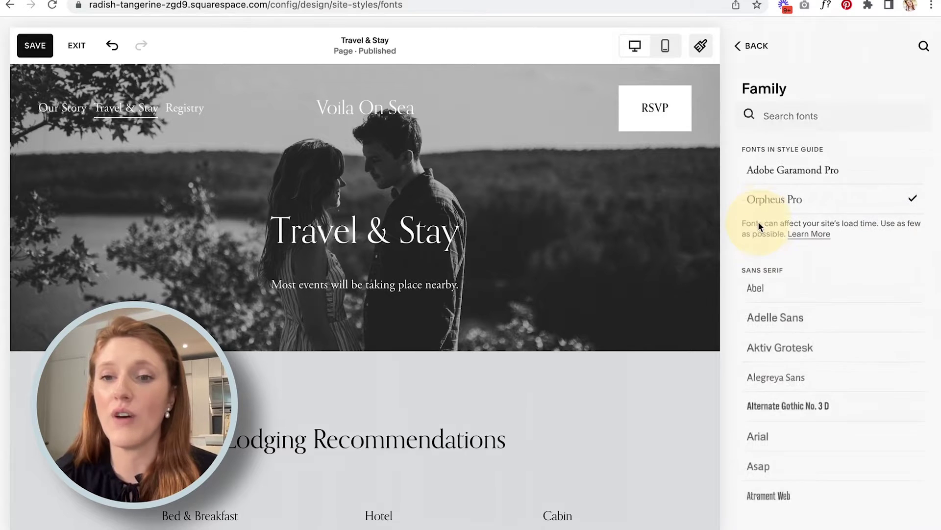
# Change the headings' font family to Ambroise Std Francois.
pyautogui.scroll(-7, 739, 270)
pyautogui.scroll(-20, 739, 269)
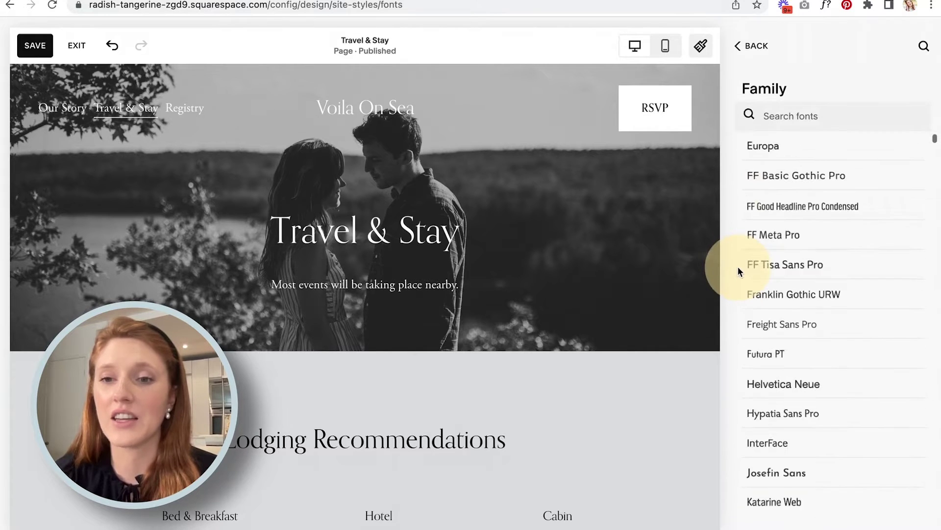
pyautogui.scroll(-20, 740, 273)
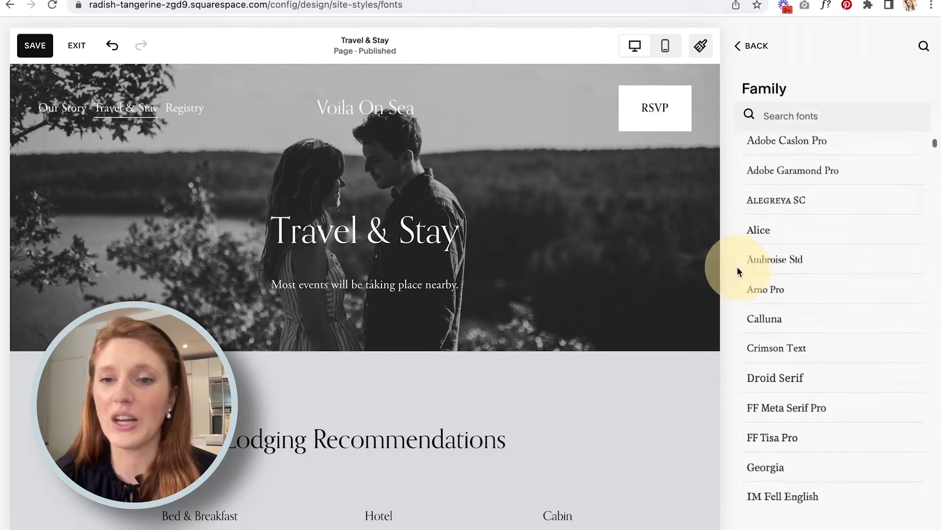
pyautogui.scroll(-20, 740, 272)
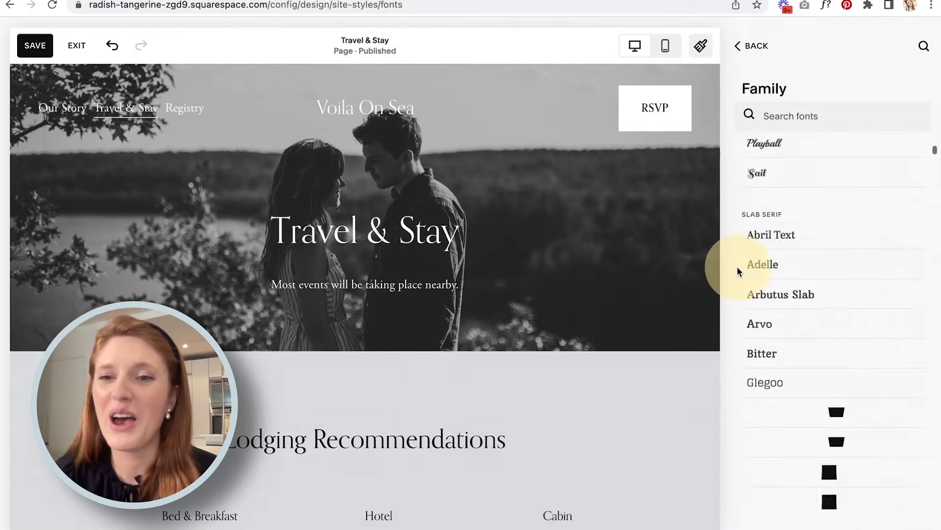
pyautogui.scroll(-15, 739, 272)
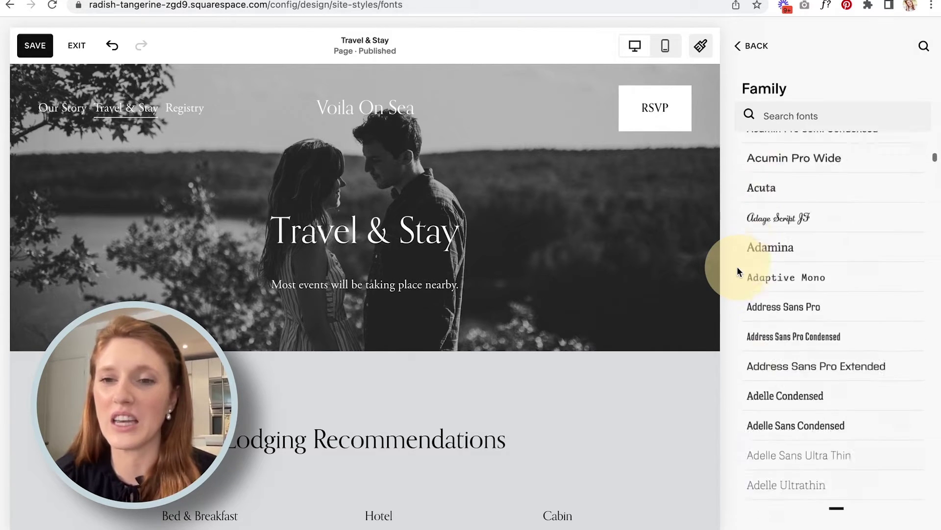
pyautogui.scroll(-15, 740, 272)
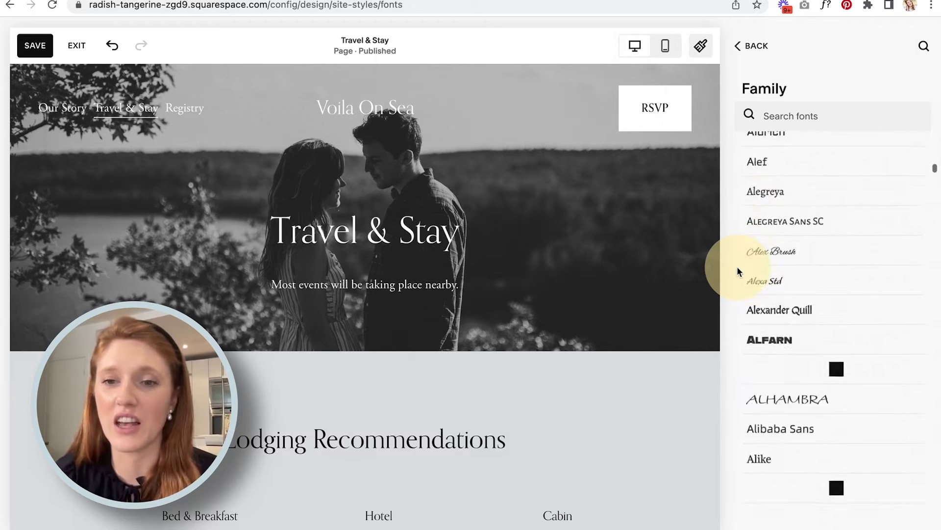
pyautogui.scroll(-15, 740, 272)
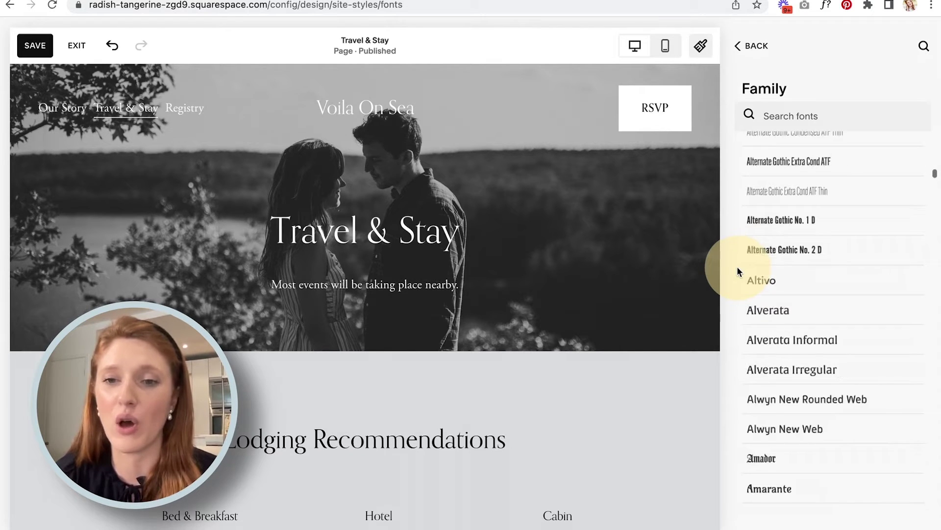
pyautogui.scroll(-10, 739, 273)
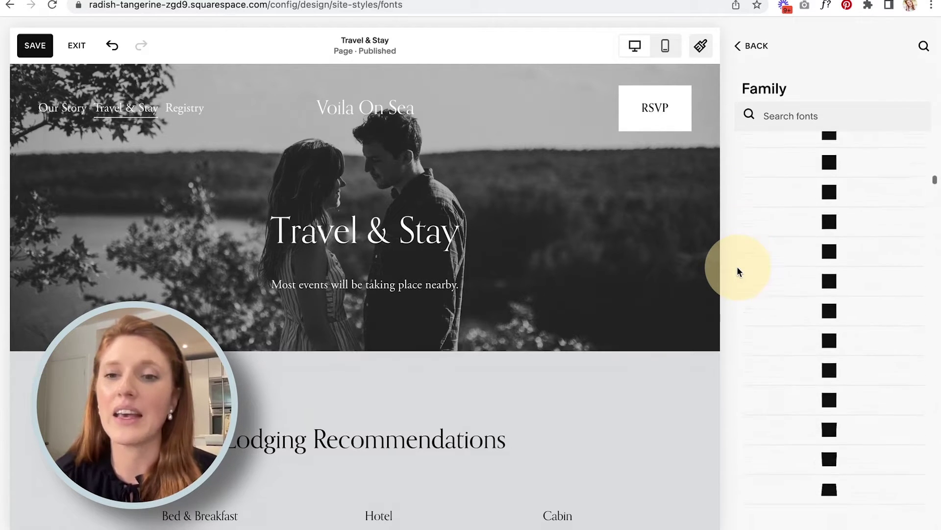
pyautogui.scroll(10, 740, 273)
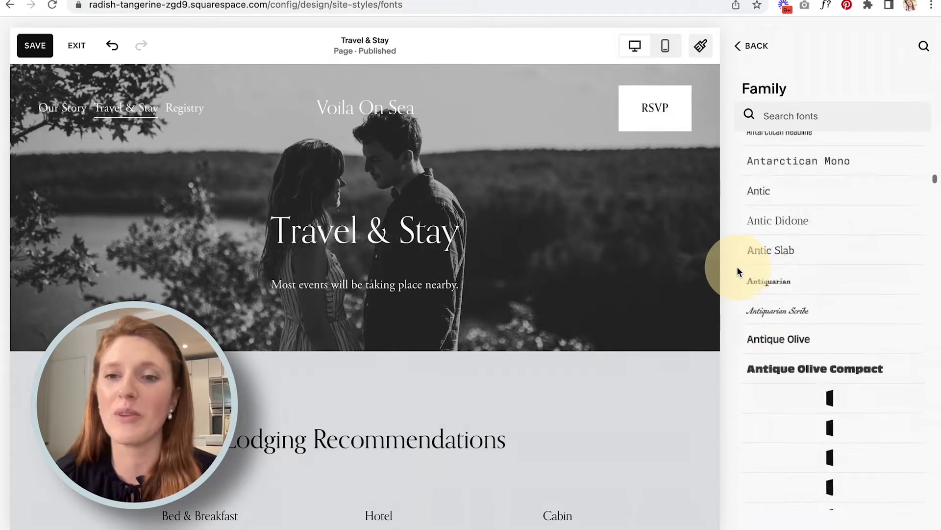
pyautogui.scroll(8, 793, 248)
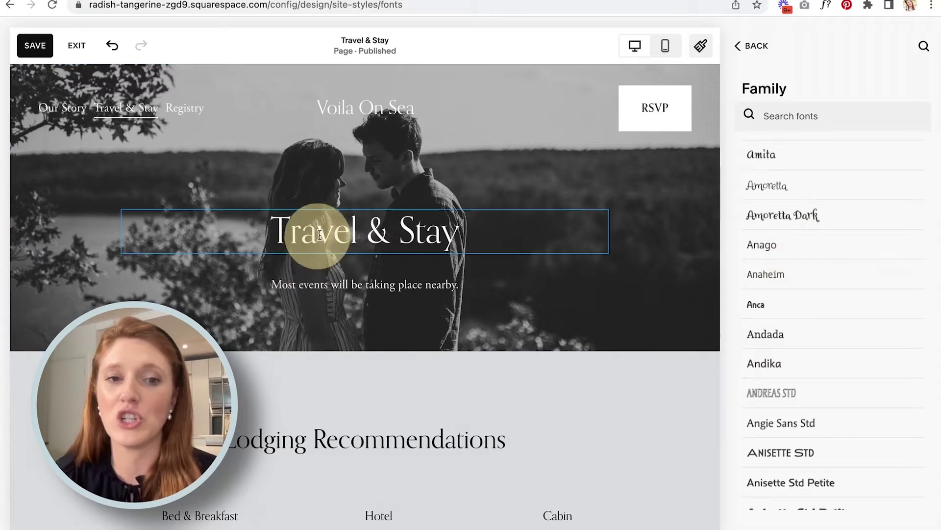
pyautogui.scroll(8, 811, 257)
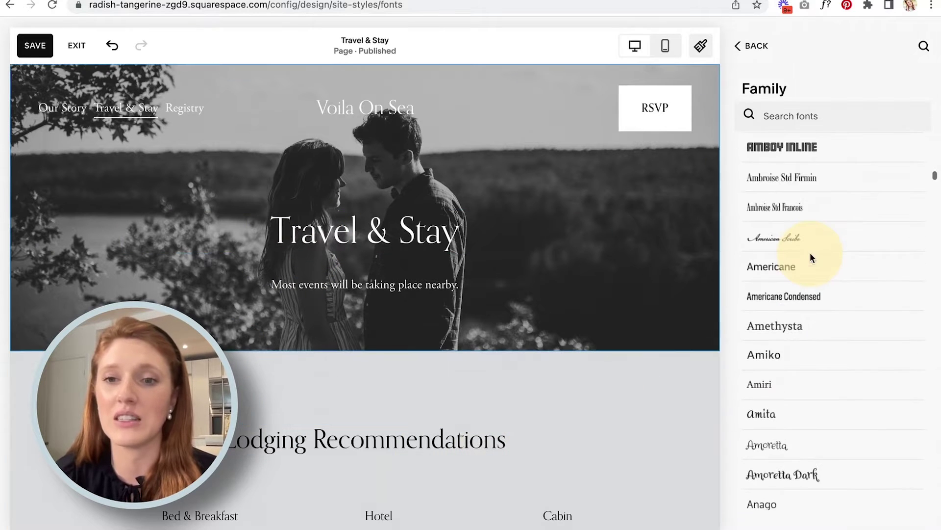
pyautogui.click(790, 355)
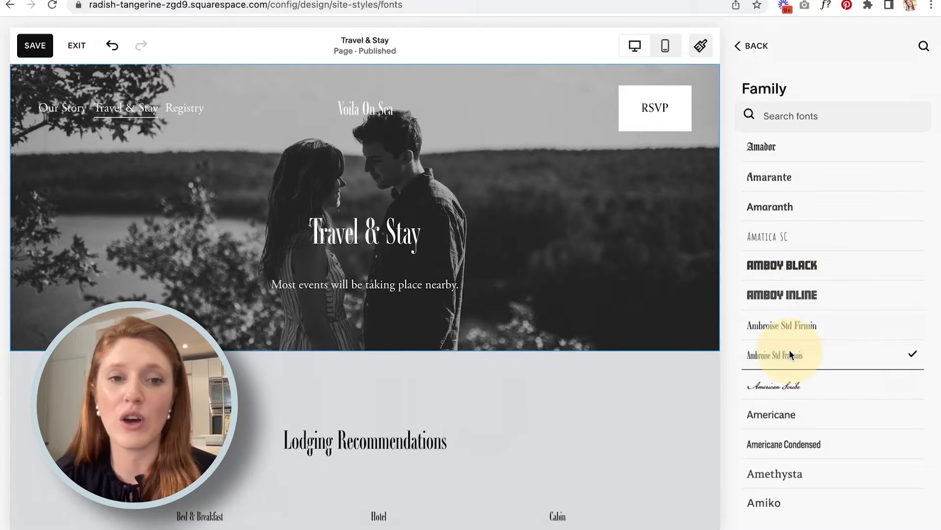
# Look through more of the font family list and return to the heading font settings.
pyautogui.scroll(10, 859, 272)
pyautogui.scroll(15, 859, 267)
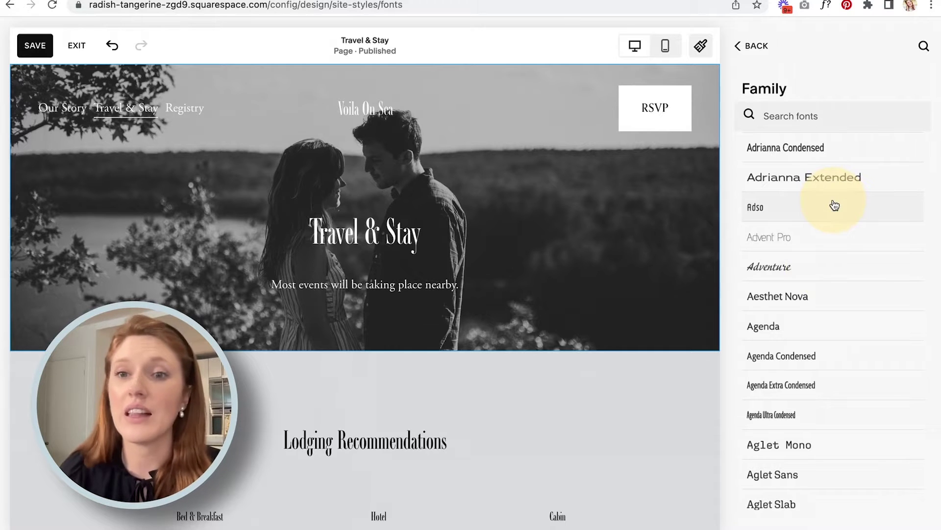
pyautogui.click(805, 116)
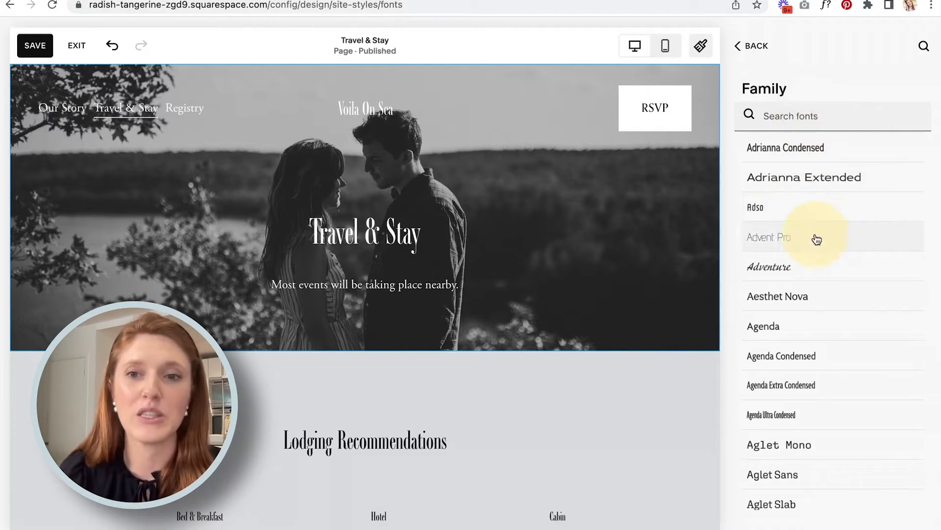
pyautogui.scroll(-20, 816, 235)
pyautogui.scroll(20, 815, 238)
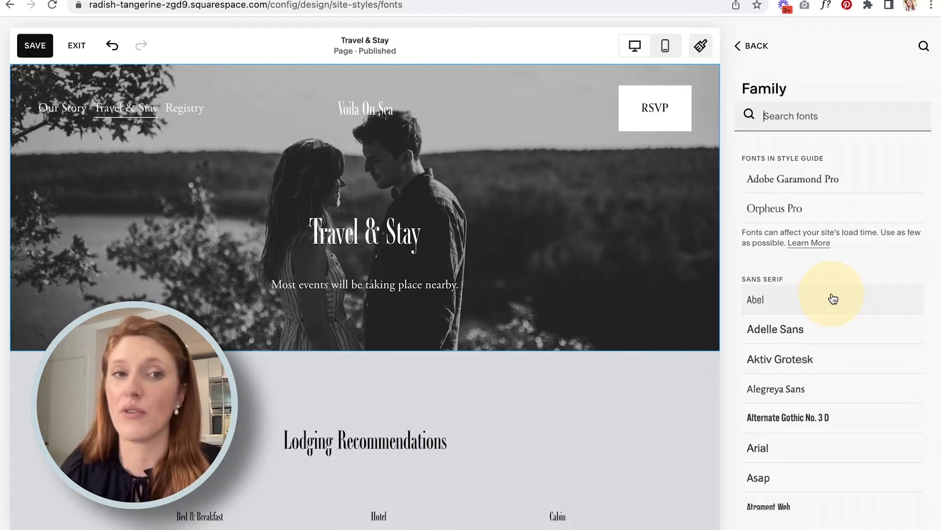
pyautogui.click(757, 48)
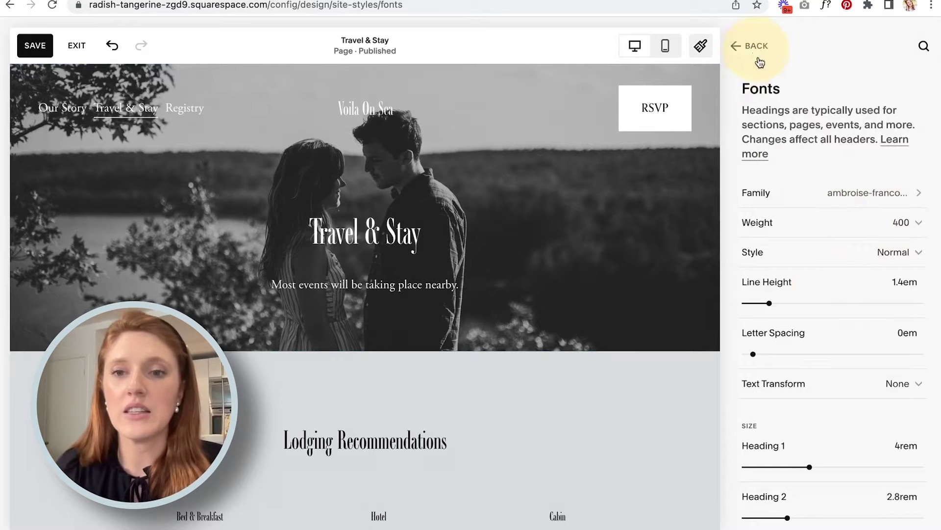
# Try heading weights of 600, 700 and 400 against the Lodging Recommendations section, and set the weight to 300.
pyautogui.scroll(-5, 52, 311)
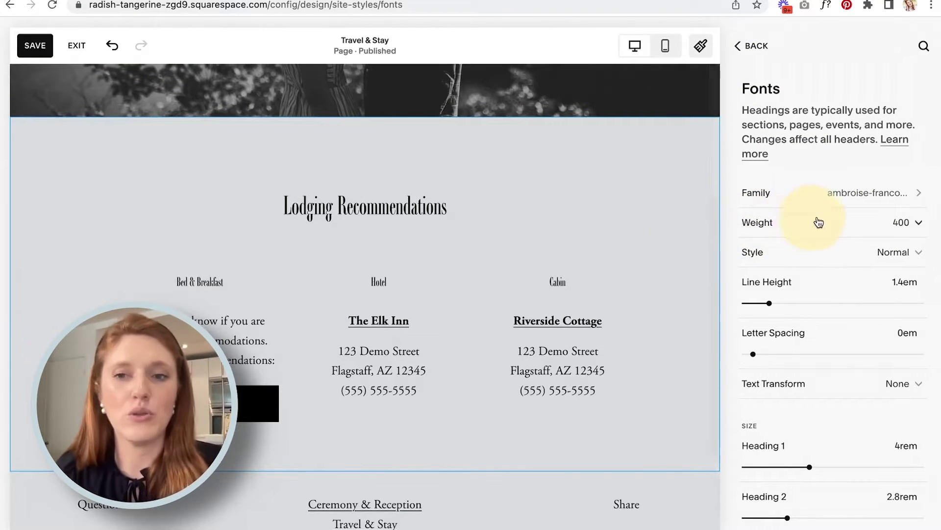
pyautogui.click(921, 224)
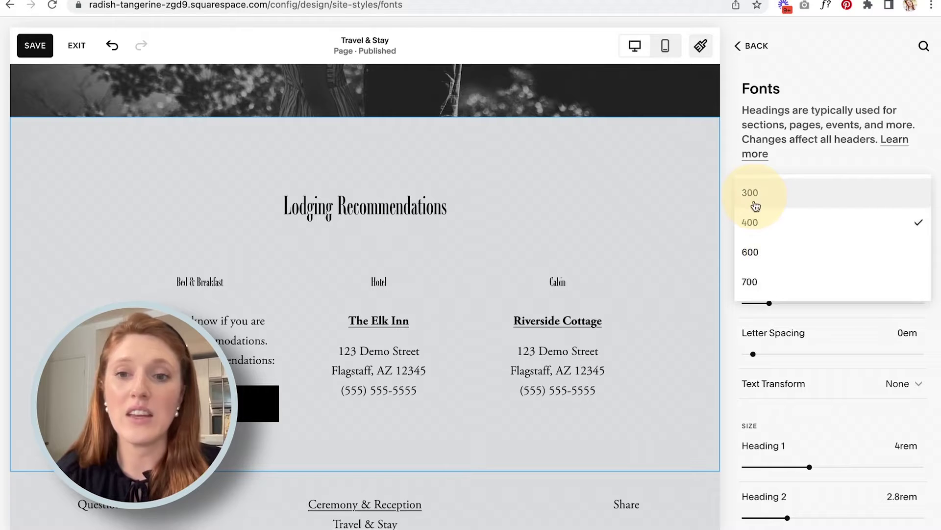
pyautogui.click(762, 256)
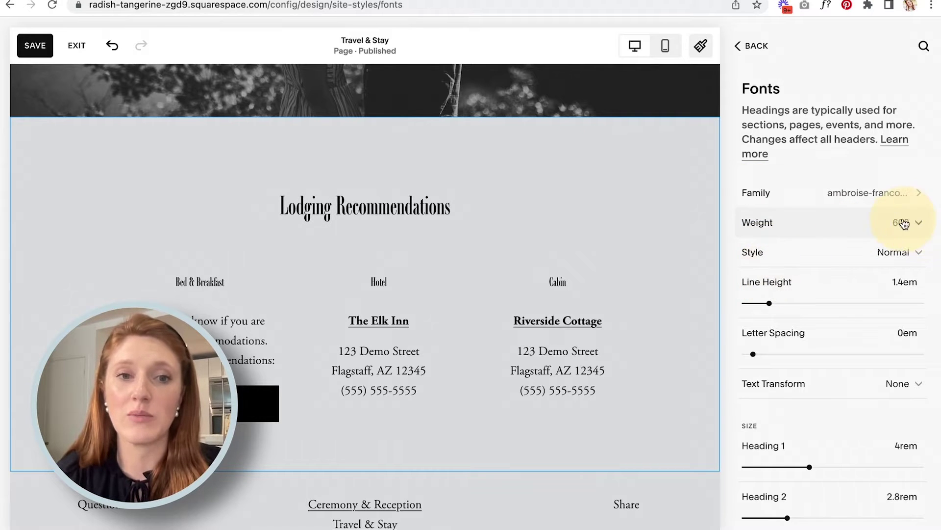
pyautogui.click(903, 224)
pyautogui.click(792, 256)
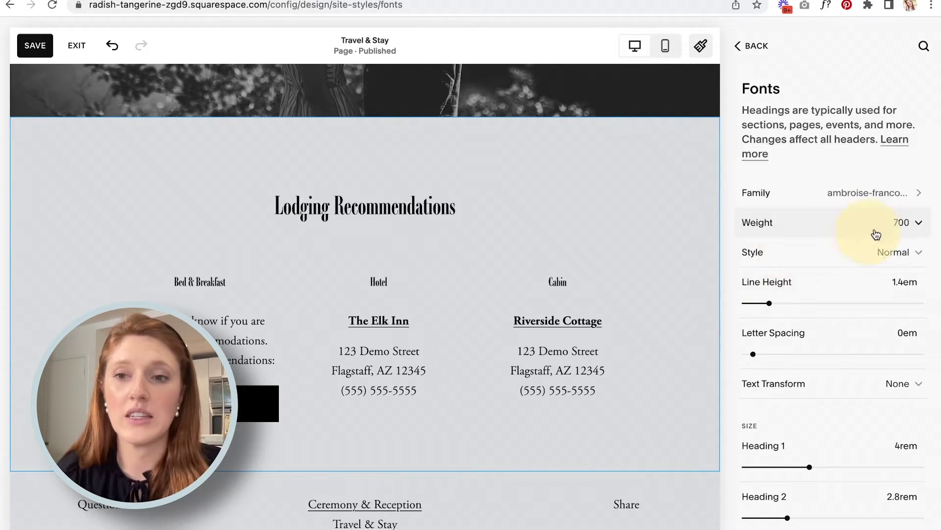
pyautogui.click(890, 224)
pyautogui.click(757, 164)
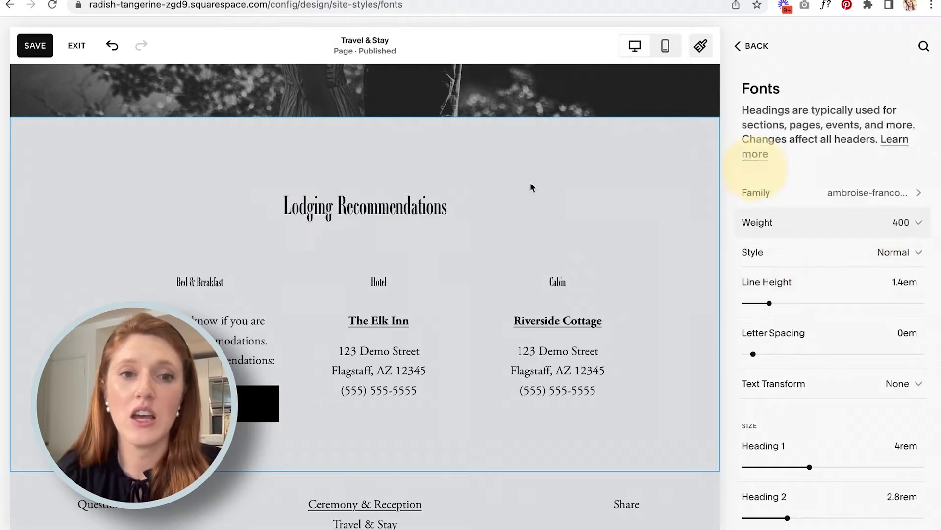
pyautogui.click(807, 223)
pyautogui.click(773, 196)
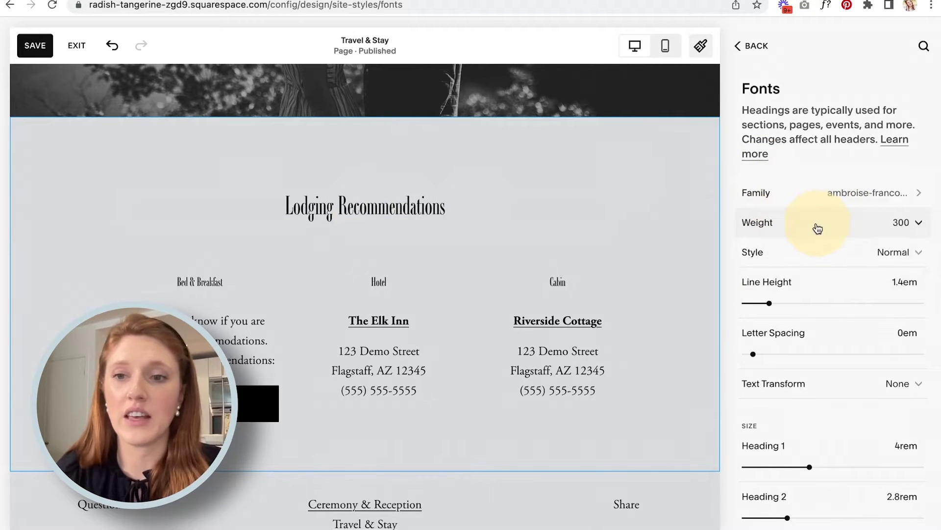
# Check the style options offered for the heading font, keeping Normal.
pyautogui.click(862, 253)
pyautogui.click(863, 254)
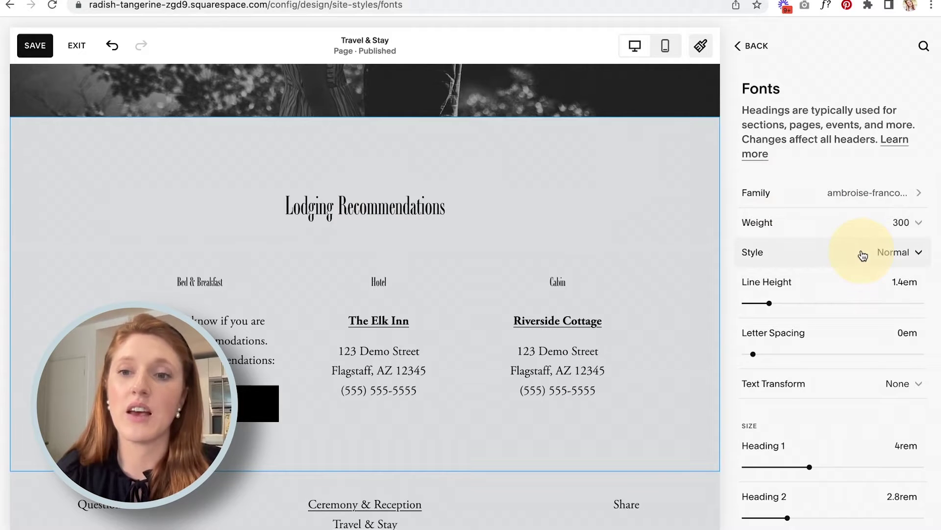
pyautogui.click(902, 253)
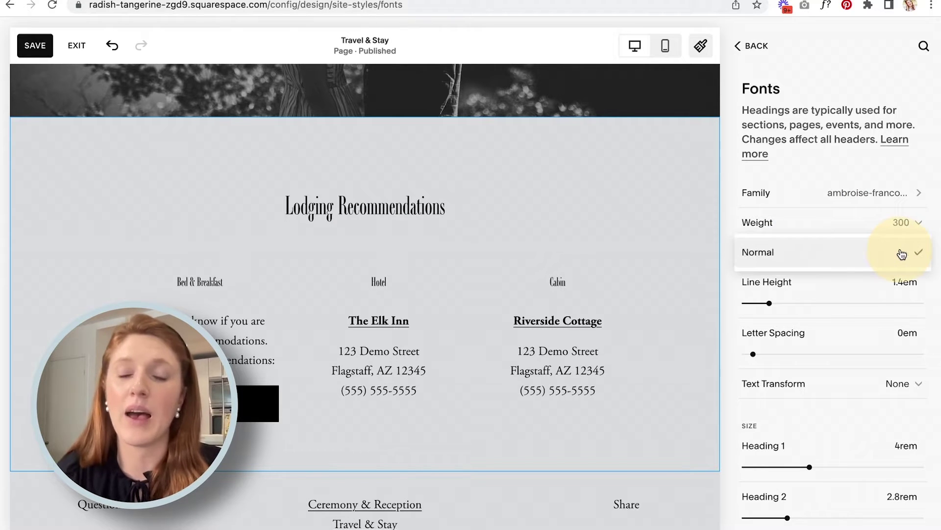
pyautogui.click(876, 253)
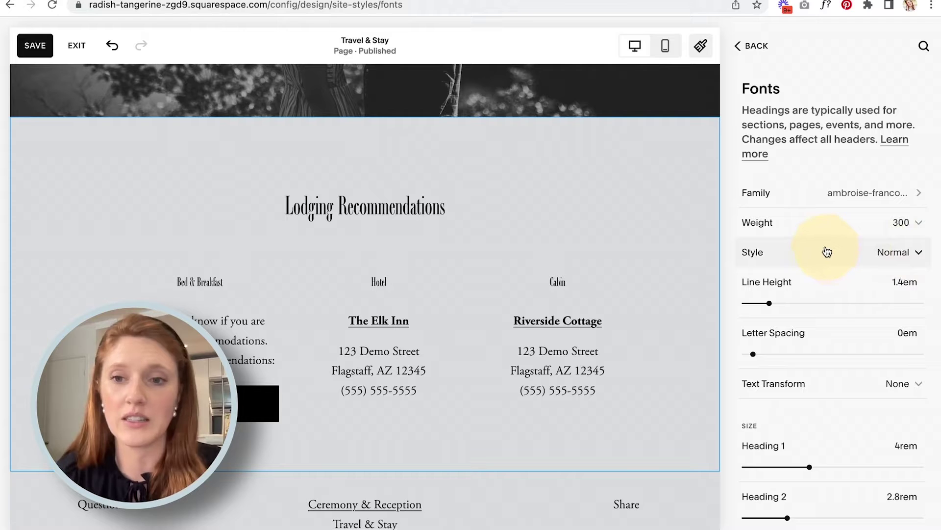
# Review the headings' line height, letter spacing and size settings, and check the text transform options while keeping None.
pyautogui.scroll(-2, 826, 251)
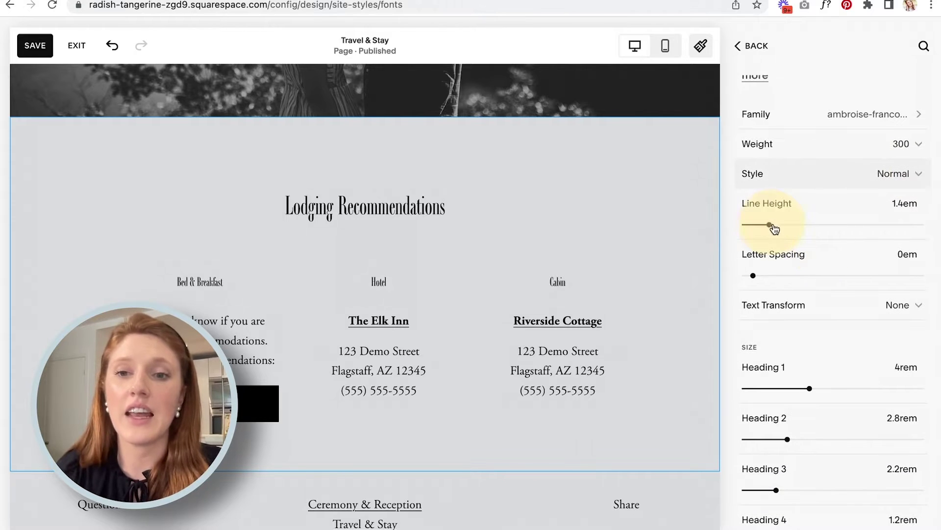
pyautogui.scroll(-3, 664, 312)
pyautogui.scroll(3, 664, 312)
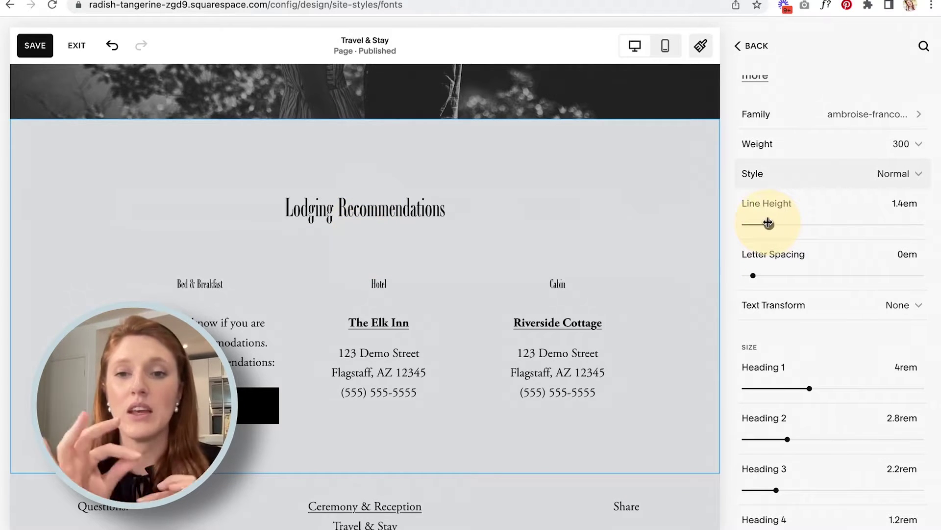
pyautogui.scroll(-1, 836, 222)
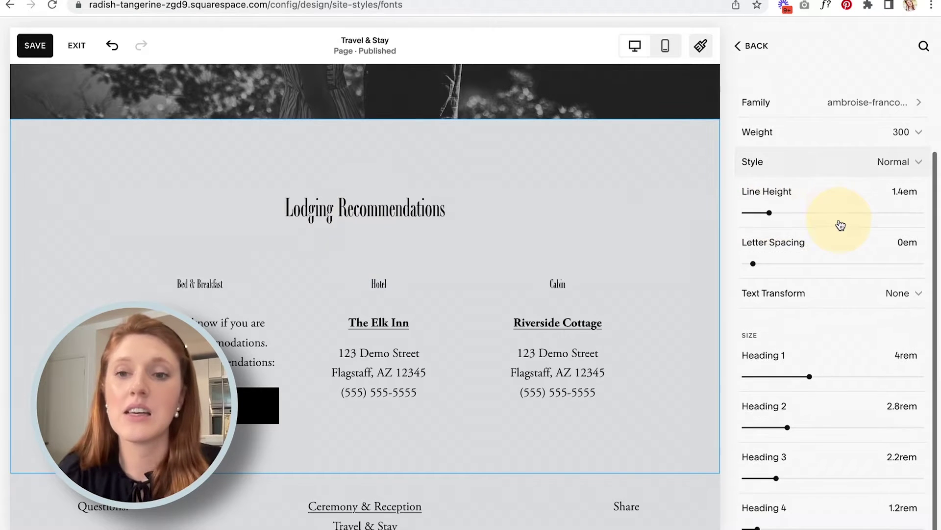
pyautogui.moveTo(753, 262)
pyautogui.mouseDown()
pyautogui.moveTo(784, 262)
pyautogui.moveTo(752, 263)
pyautogui.mouseUp()
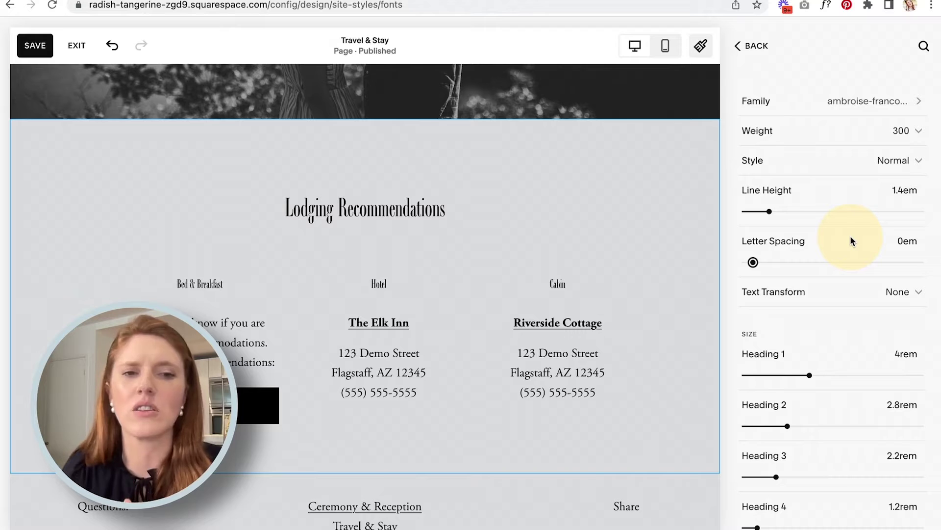
pyautogui.scroll(-1, 850, 240)
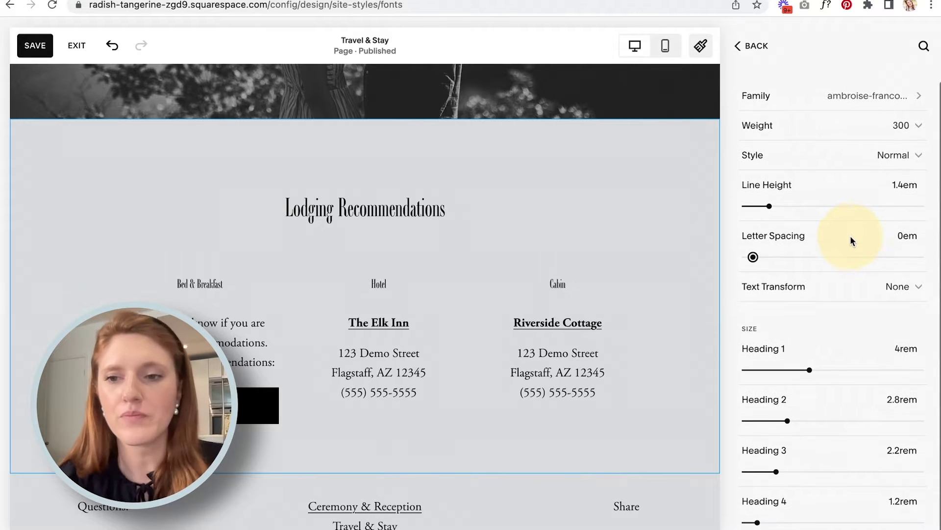
pyautogui.click(893, 289)
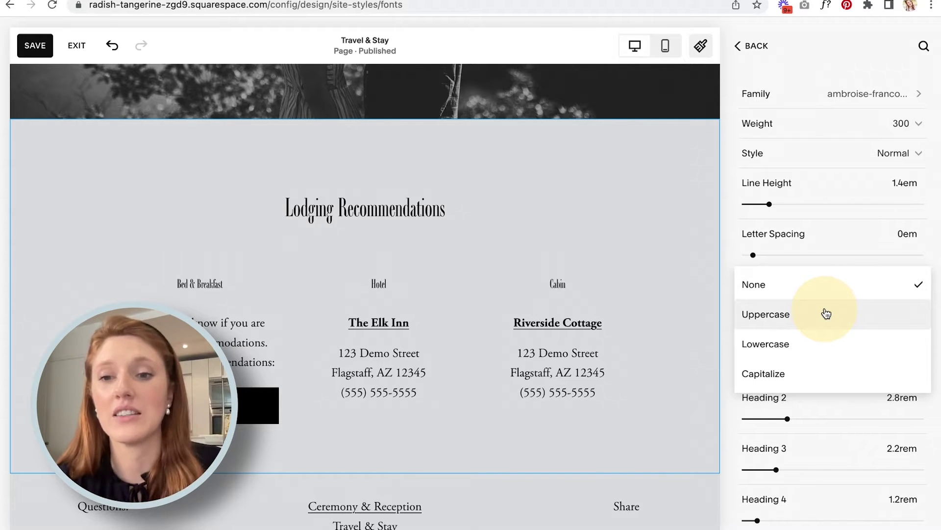
pyautogui.click(728, 278)
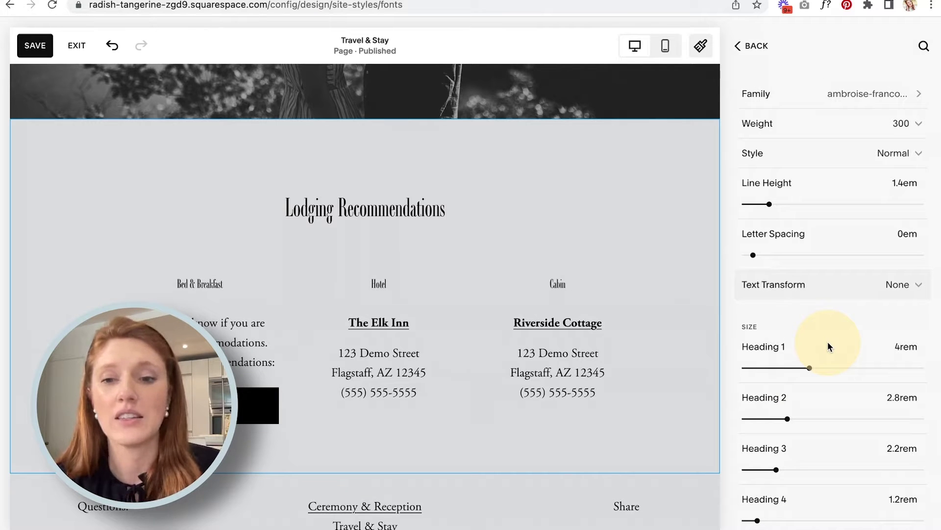
# Set the Heading 1 size to 10rem, Heading 2 to 3.1rem and Heading 3 to 2rem, and return to the font overview.
pyautogui.moveTo(788, 419)
pyautogui.mouseDown()
pyautogui.moveTo(805, 418)
pyautogui.moveTo(780, 419)
pyautogui.moveTo(832, 418)
pyautogui.moveTo(771, 418)
pyautogui.moveTo(802, 418)
pyautogui.moveTo(794, 418)
pyautogui.mouseUp()
pyautogui.moveTo(810, 368); pyautogui.dragTo(933, 368)
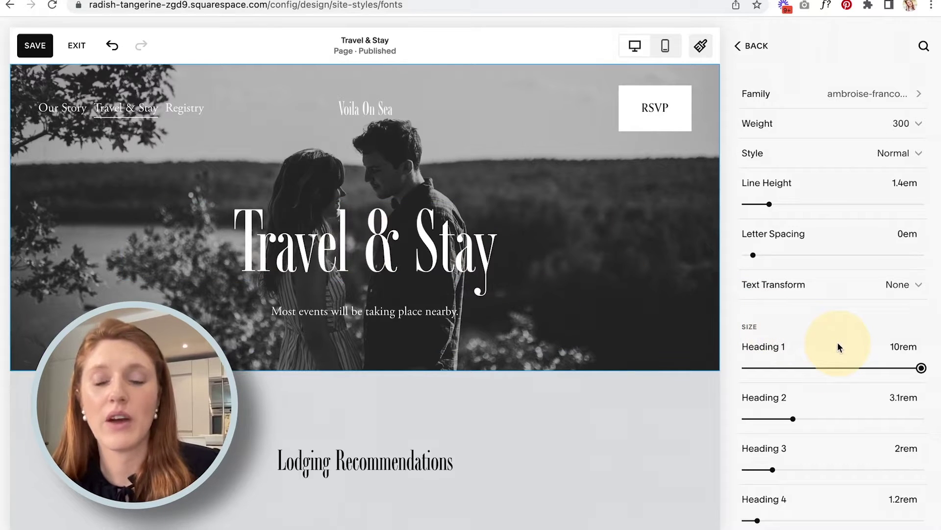
pyautogui.scroll(2, 837, 343)
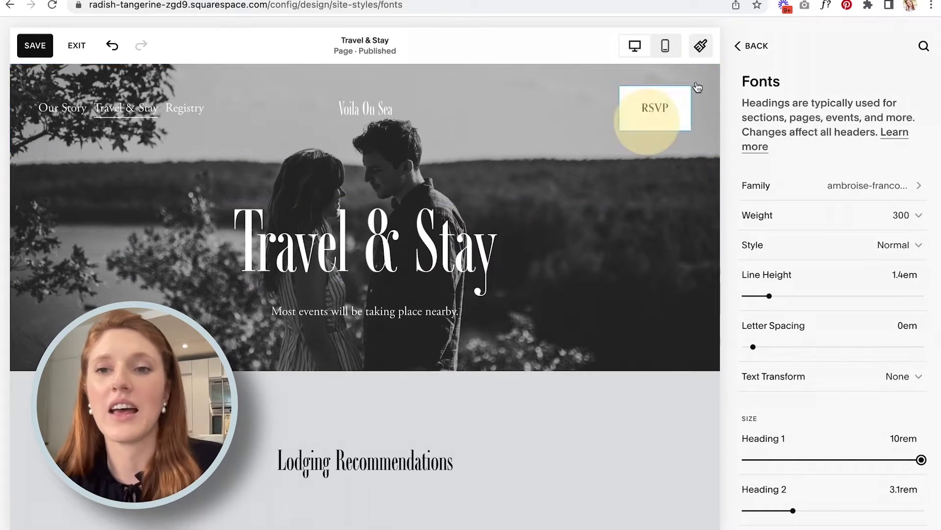
pyautogui.click(752, 47)
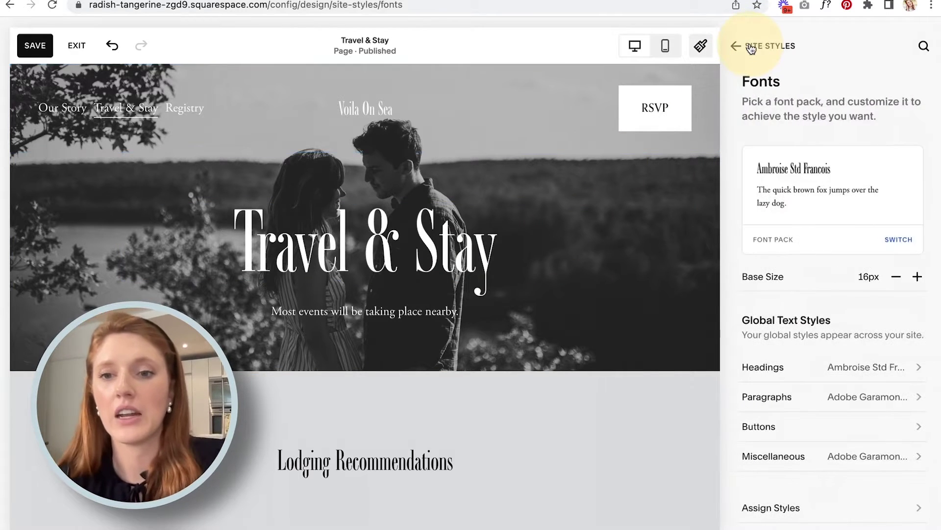
# Look over the page's View Listings button and examine the global font settings for primary, secondary and tertiary buttons.
pyautogui.scroll(-3, 810, 345)
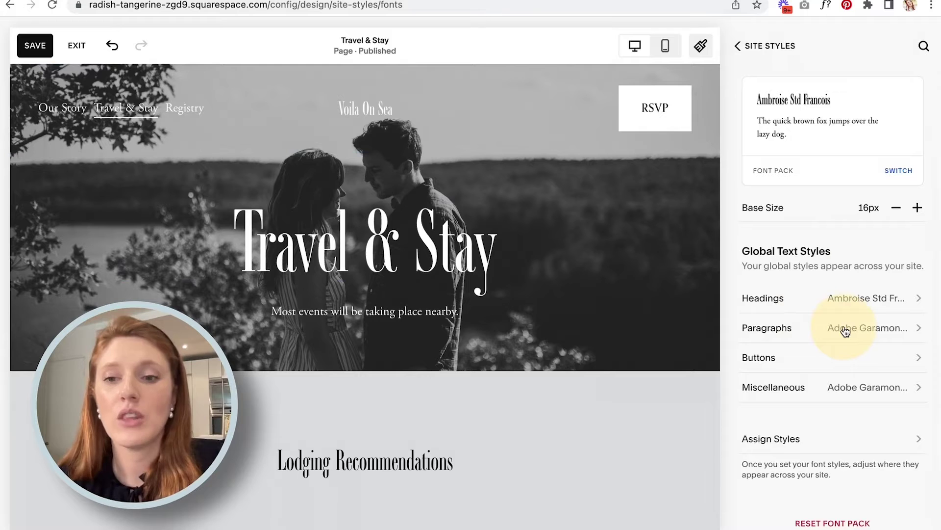
pyautogui.scroll(-6, 507, 420)
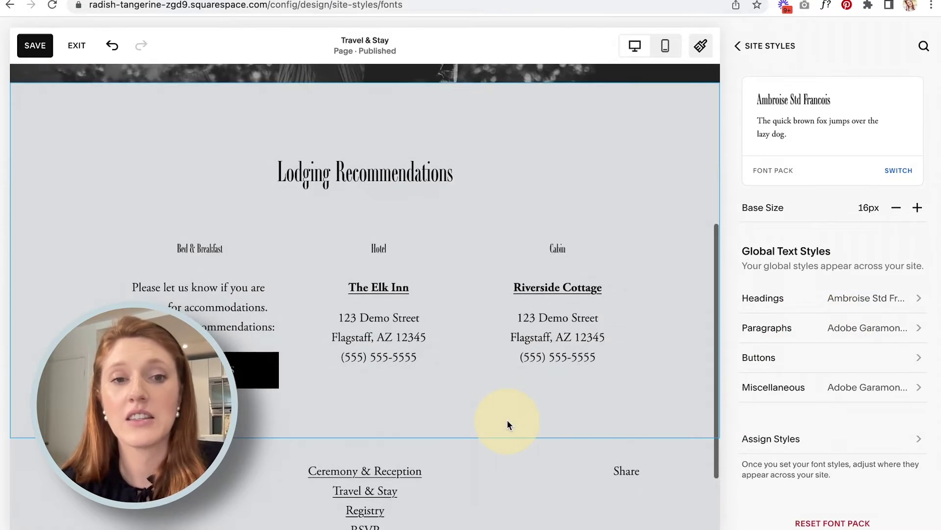
pyautogui.scroll(4, 507, 419)
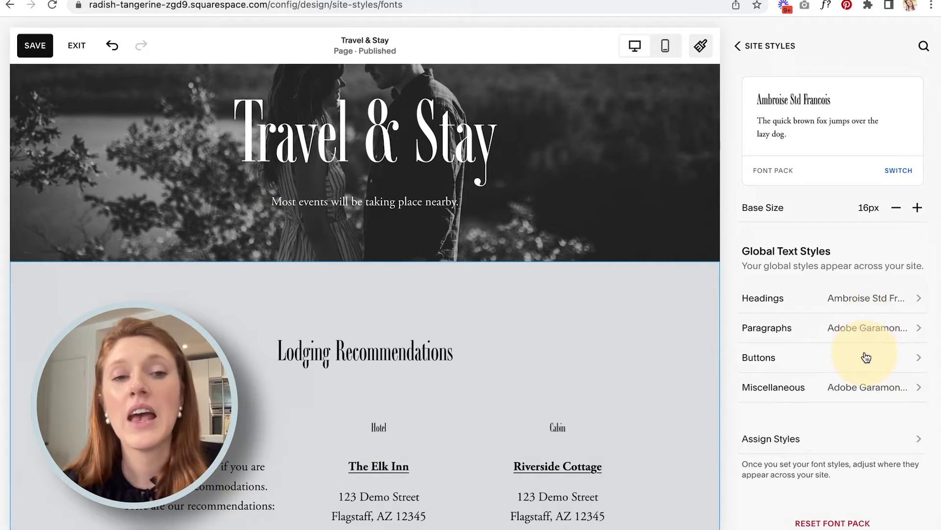
pyautogui.scroll(-5, 593, 363)
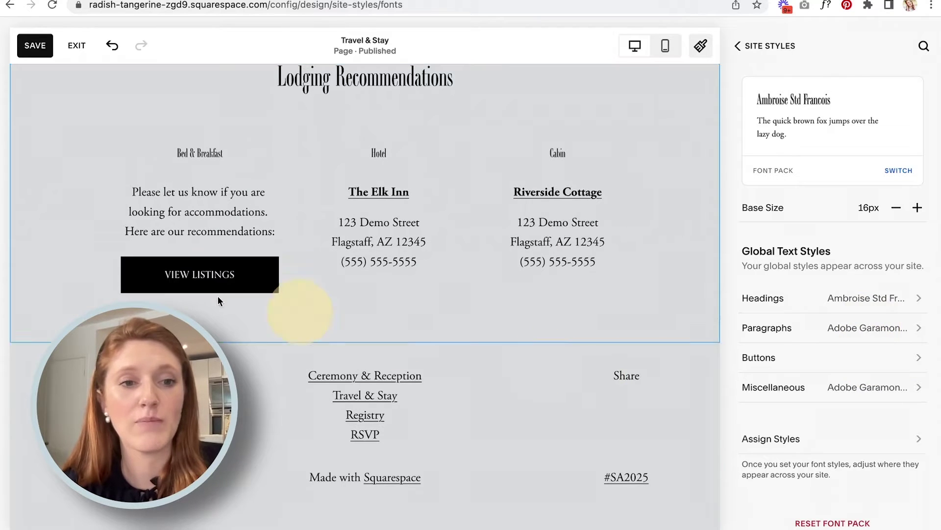
pyautogui.click(794, 360)
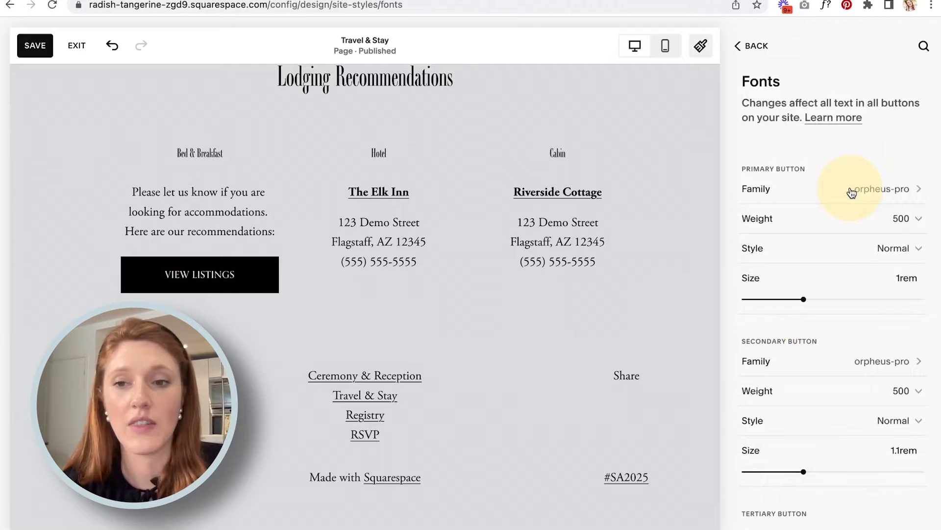
pyautogui.scroll(-3, 829, 421)
pyautogui.scroll(3, 830, 423)
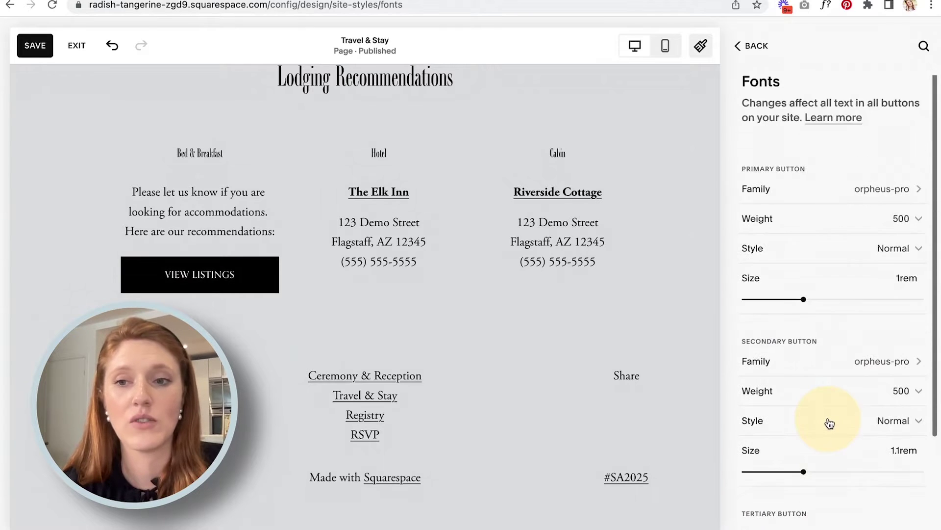
pyautogui.scroll(-3, 861, 193)
pyautogui.scroll(3, 864, 192)
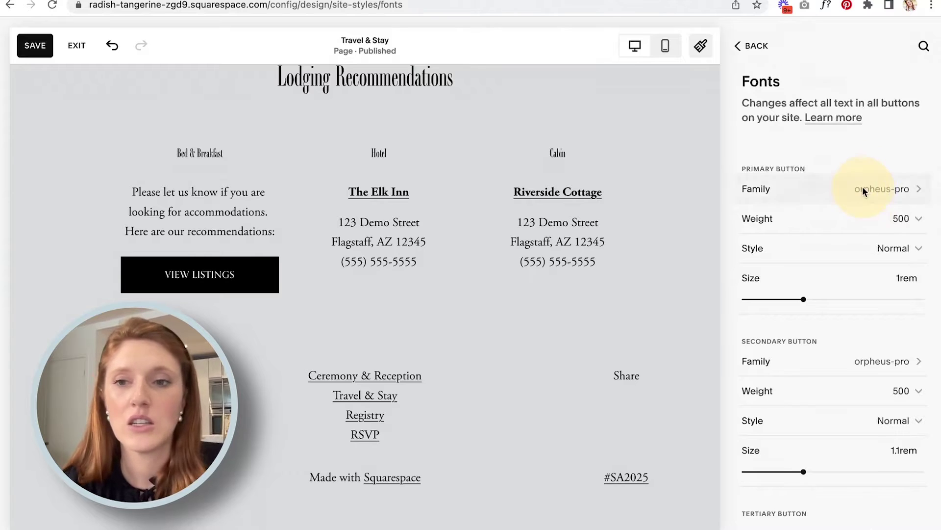
# Try Ambroise Std Francois as the primary button font and switch the family back to Orpheus Pro.
pyautogui.click(864, 190)
pyautogui.click(779, 157)
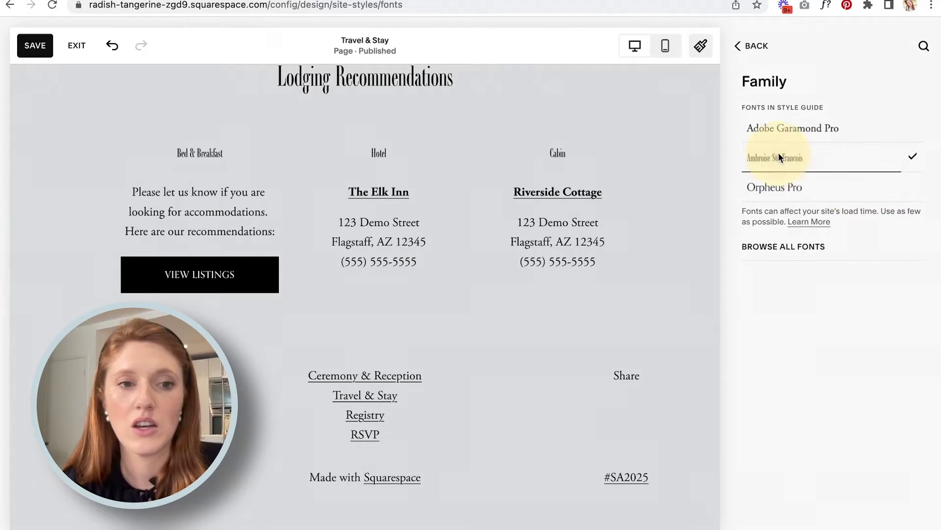
pyautogui.click(778, 187)
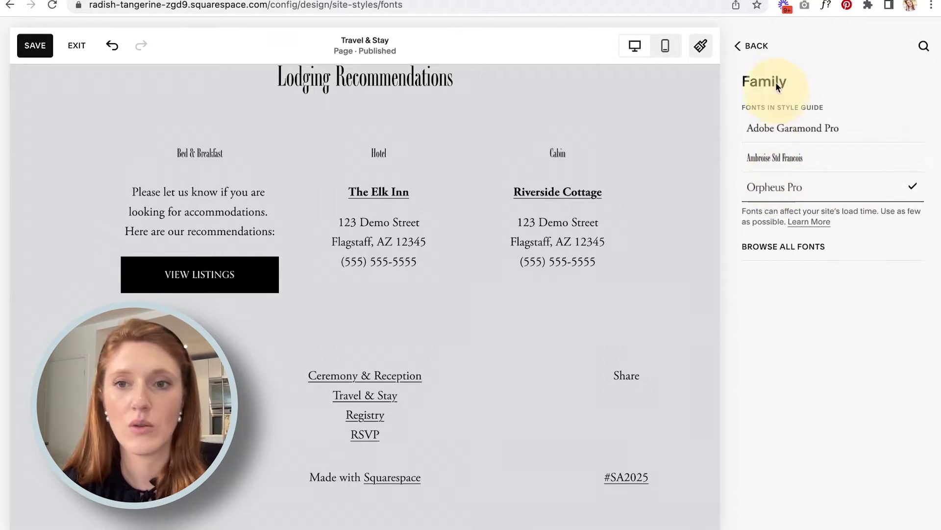
pyautogui.click(754, 48)
# Try Adobe Garamond Pro and Ambroise Std Francois as the secondary button font, returning the family to Orpheus Pro.
pyautogui.scroll(-1, 855, 273)
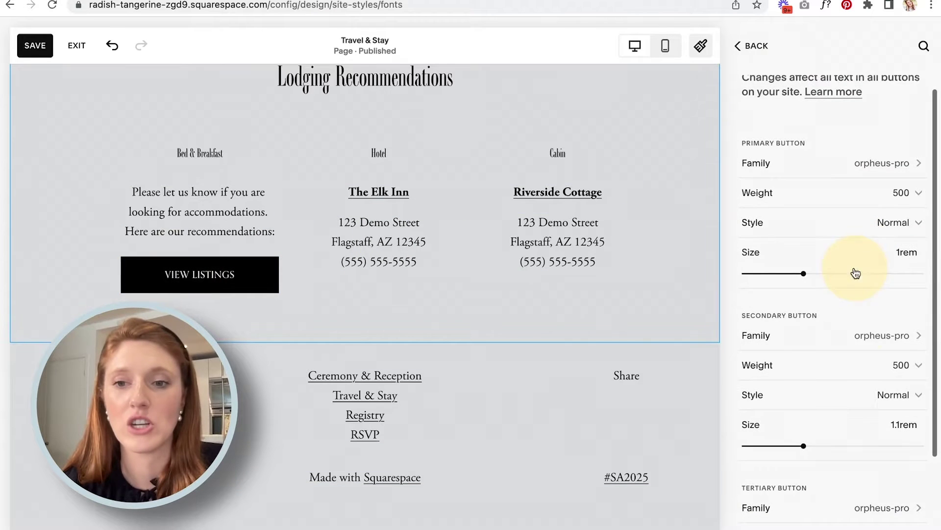
pyautogui.click(860, 332)
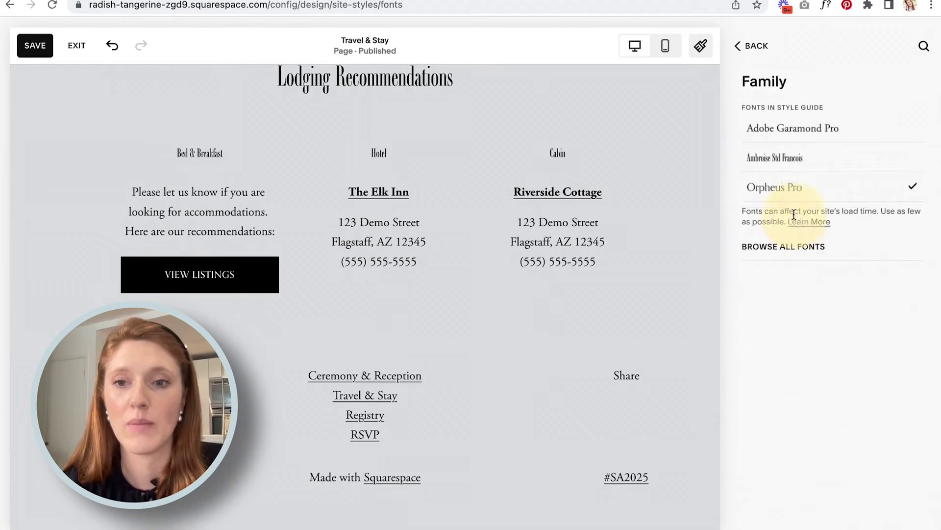
pyautogui.click(788, 138)
pyautogui.click(779, 159)
pyautogui.click(781, 187)
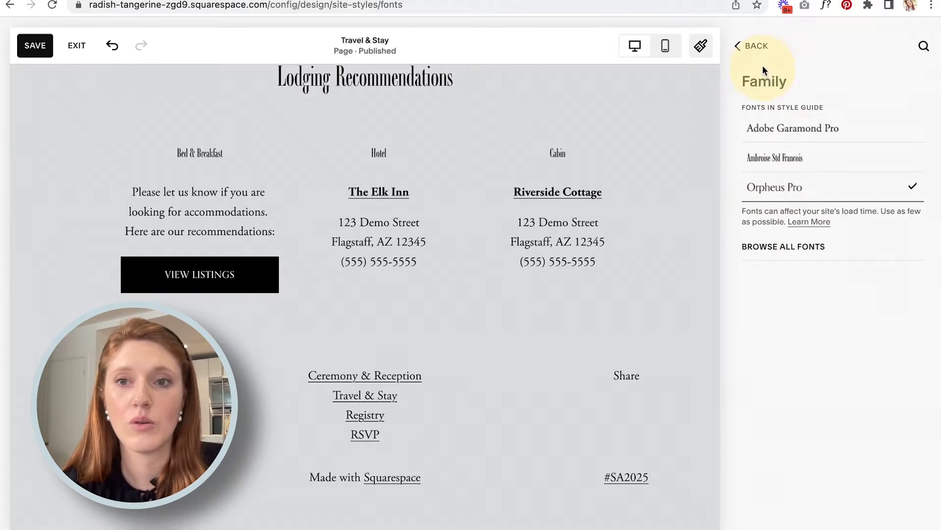
pyautogui.click(747, 45)
# Try Ambroise Std Francois and Adobe Garamond Pro for the tertiary button font, and restore Orpheus Pro.
pyautogui.scroll(-3, 834, 329)
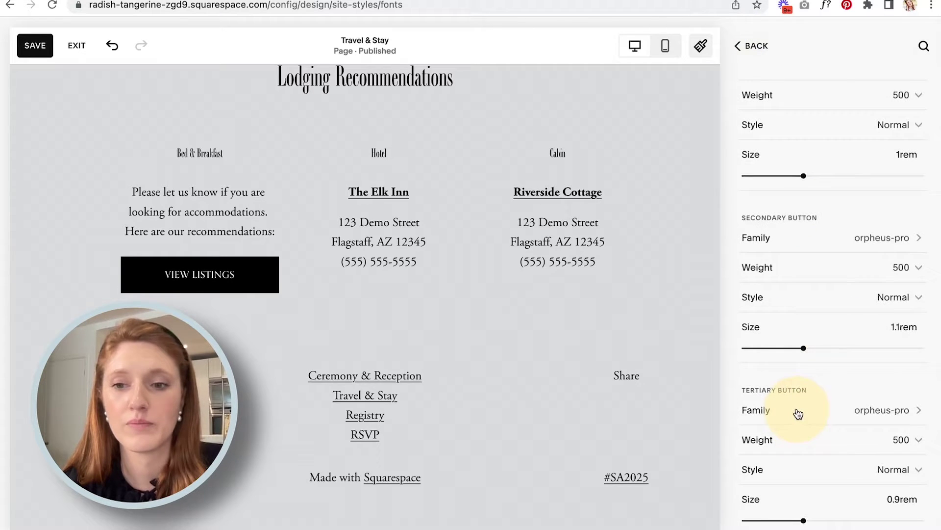
pyautogui.click(798, 409)
pyautogui.click(774, 159)
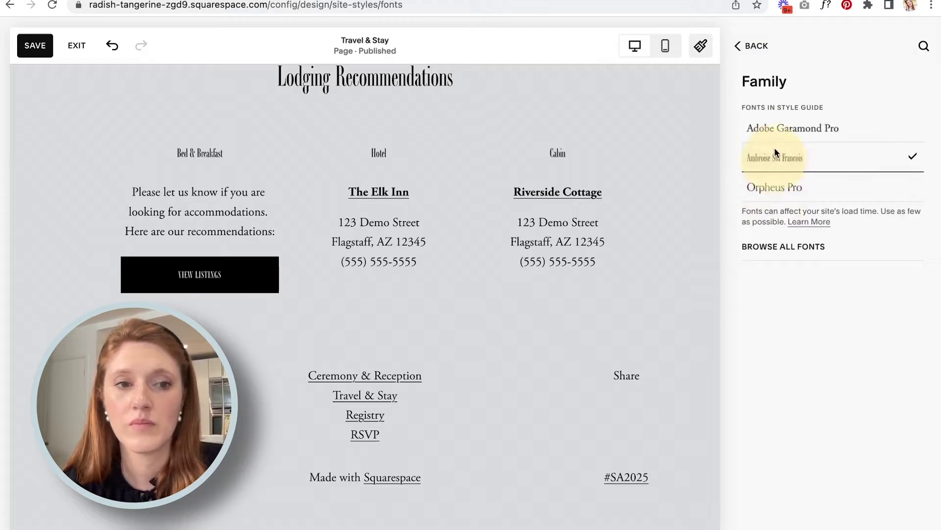
pyautogui.click(777, 128)
pyautogui.click(776, 191)
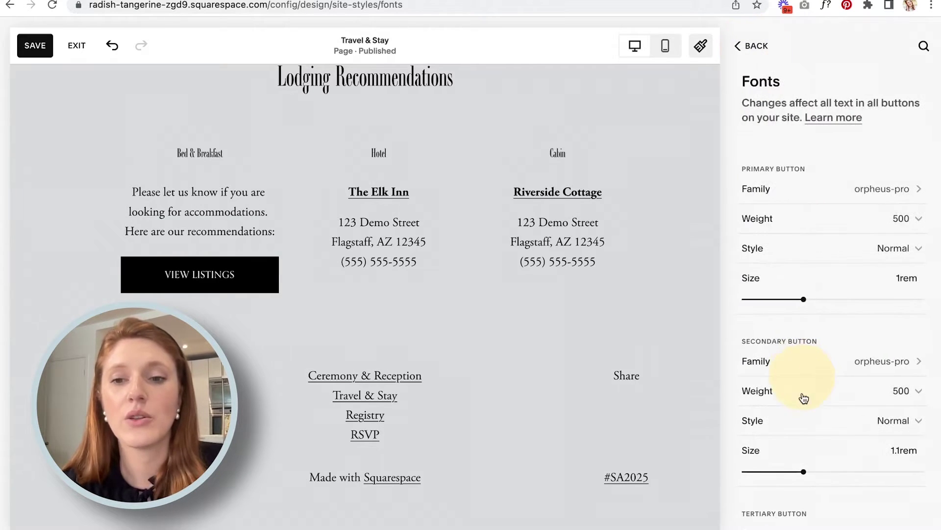
# Leave the button font settings and open the site's color palette for editing.
pyautogui.scroll(-3, 815, 437)
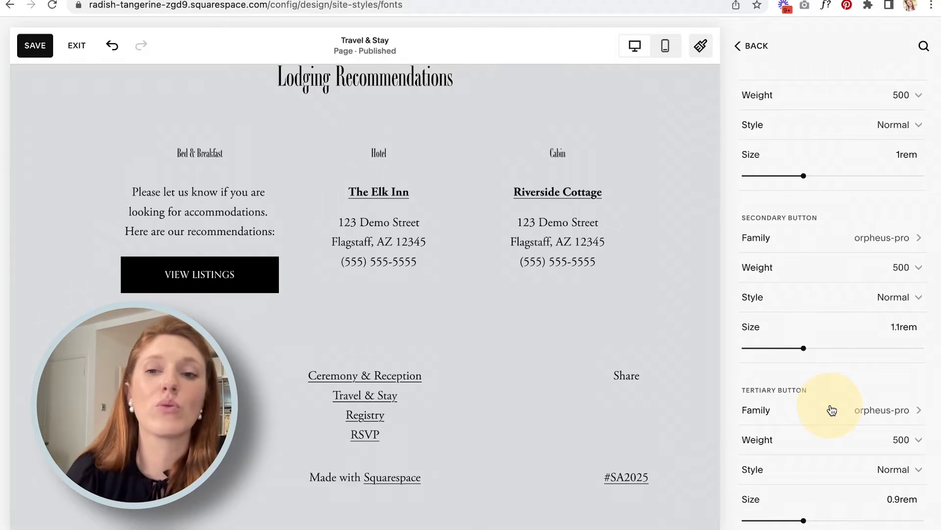
pyautogui.scroll(3, 832, 410)
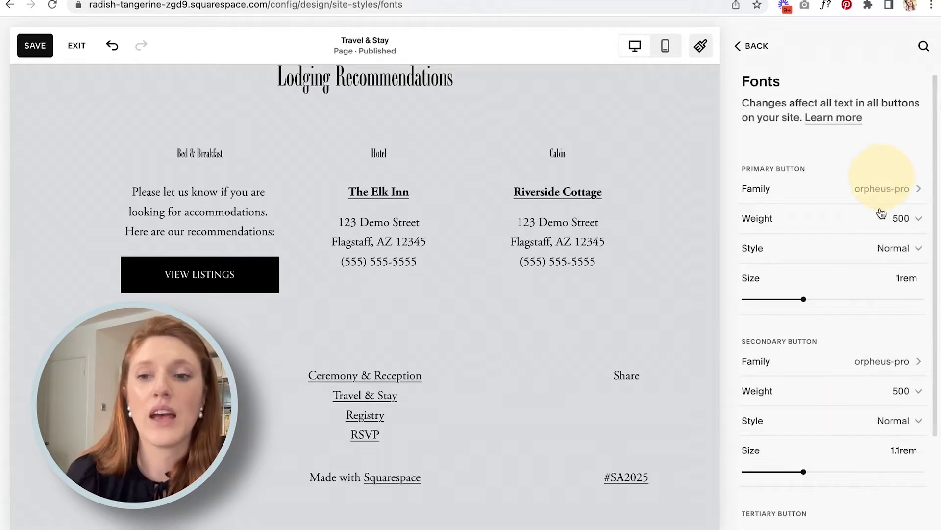
pyautogui.scroll(-3, 847, 431)
pyautogui.scroll(3, 848, 432)
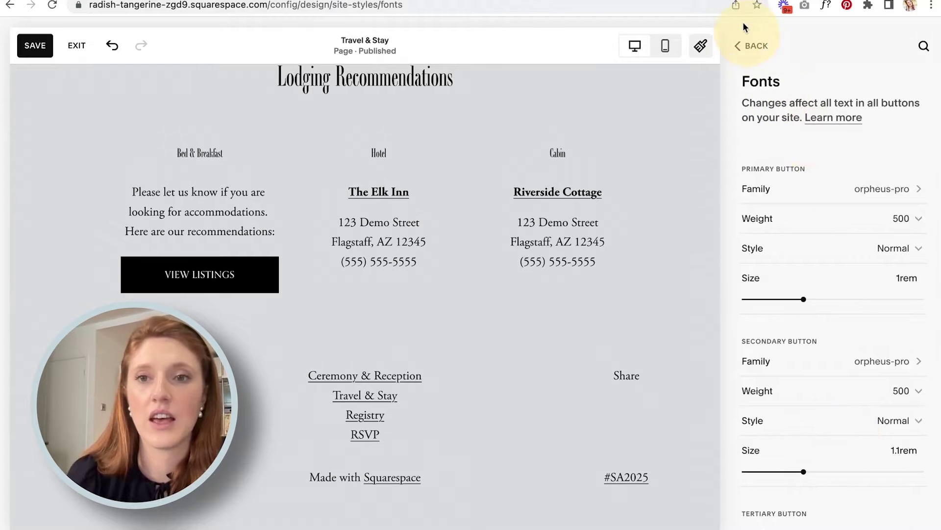
pyautogui.click(755, 47)
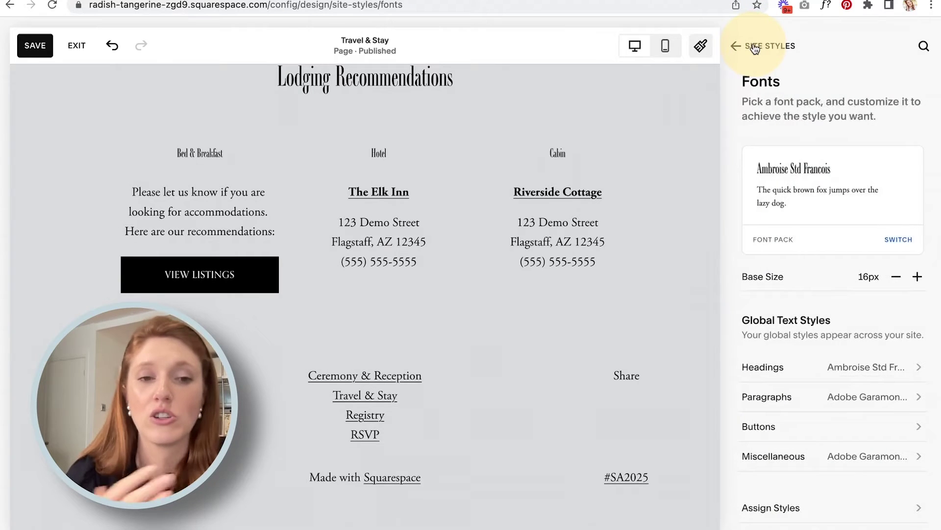
pyautogui.click(755, 47)
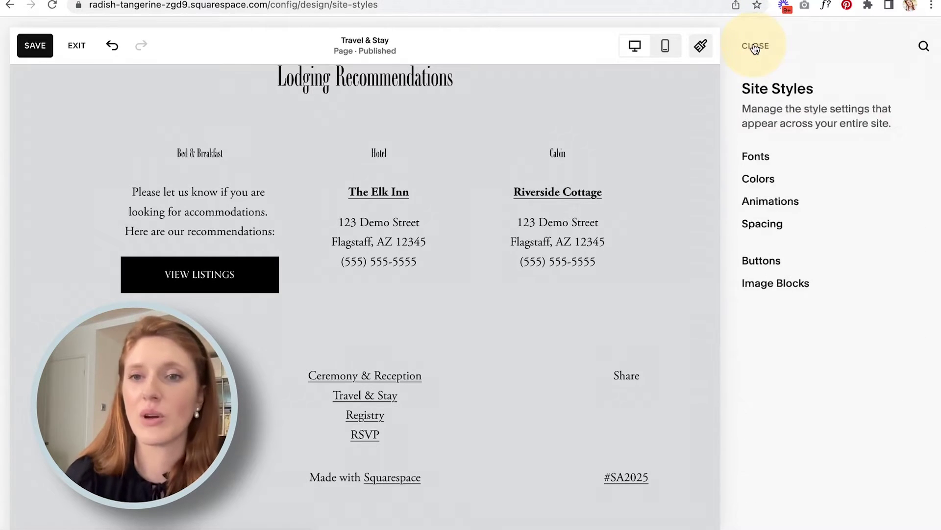
pyautogui.click(759, 181)
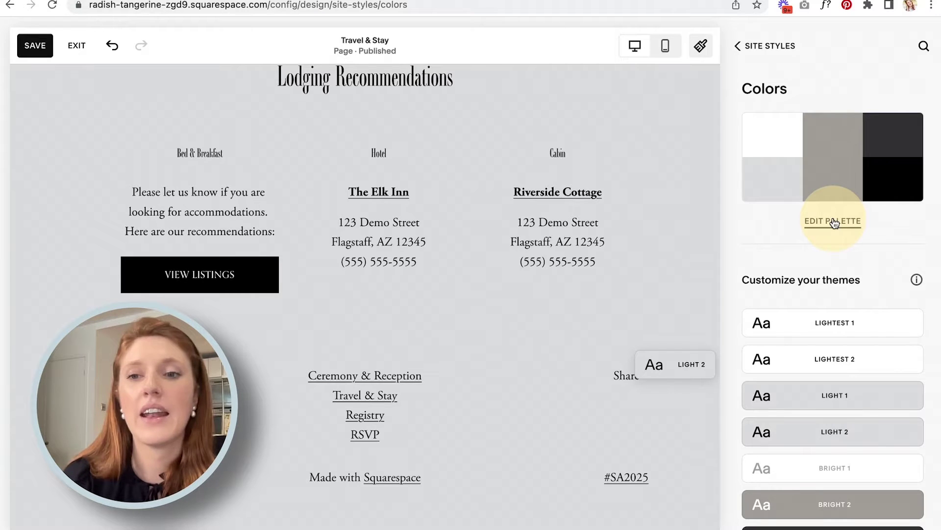
pyautogui.click(834, 224)
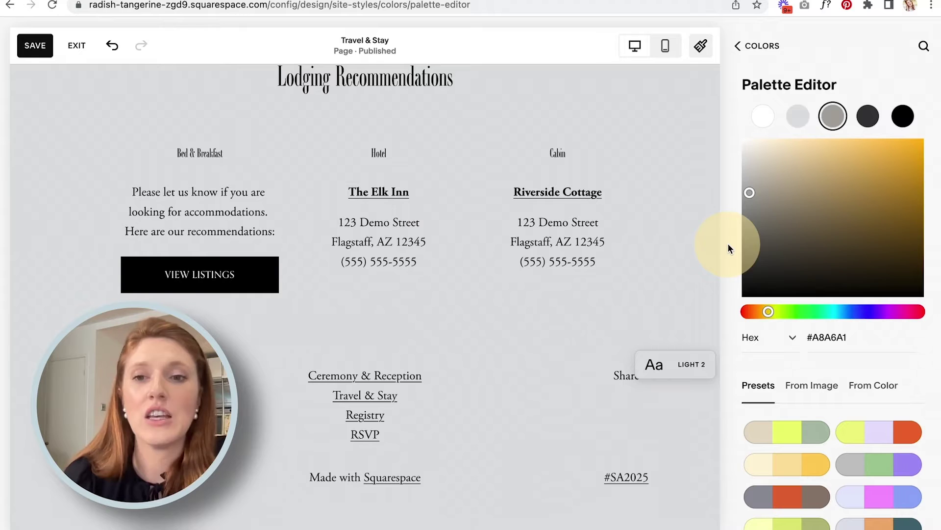
# Try blue shades for the middle accent color of the palette, ending on the slate tone #586268.
pyautogui.moveTo(751, 196); pyautogui.dragTo(862, 226)
pyautogui.moveTo(769, 311); pyautogui.dragTo(844, 311)
pyautogui.click(862, 226)
pyautogui.moveTo(861, 222); pyautogui.dragTo(805, 223)
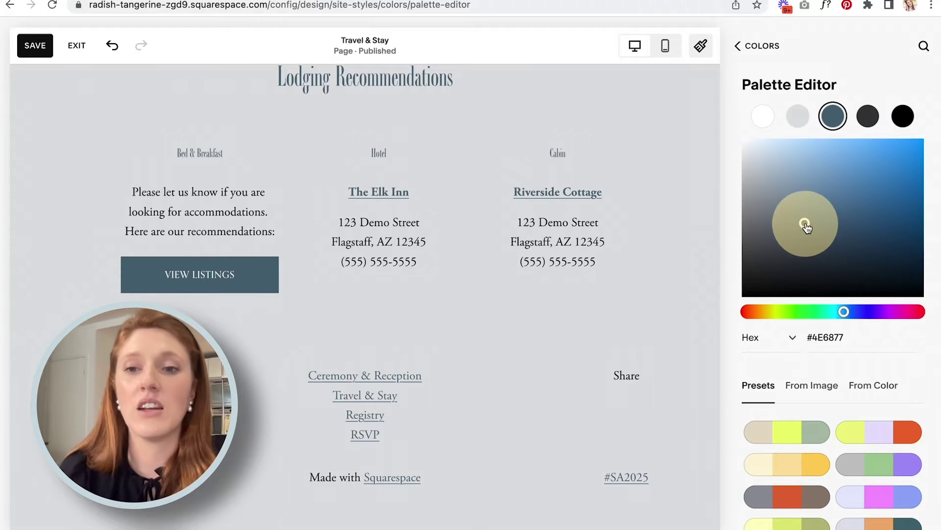
pyautogui.click(844, 181)
pyautogui.moveTo(843, 183); pyautogui.dragTo(773, 238)
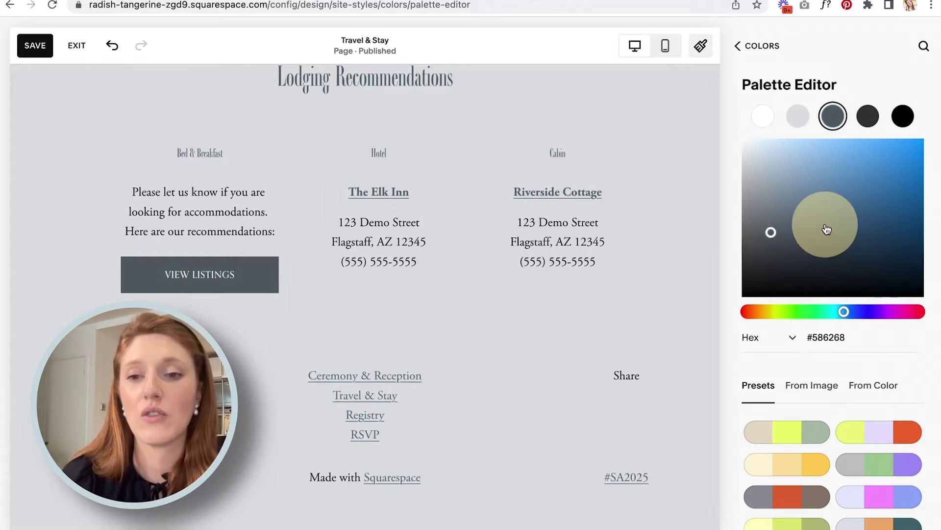
# Try crimson, brown and blush preset palettes on the page, and apply the preset with light gray, taupe and dark brown.
pyautogui.scroll(-6, 827, 229)
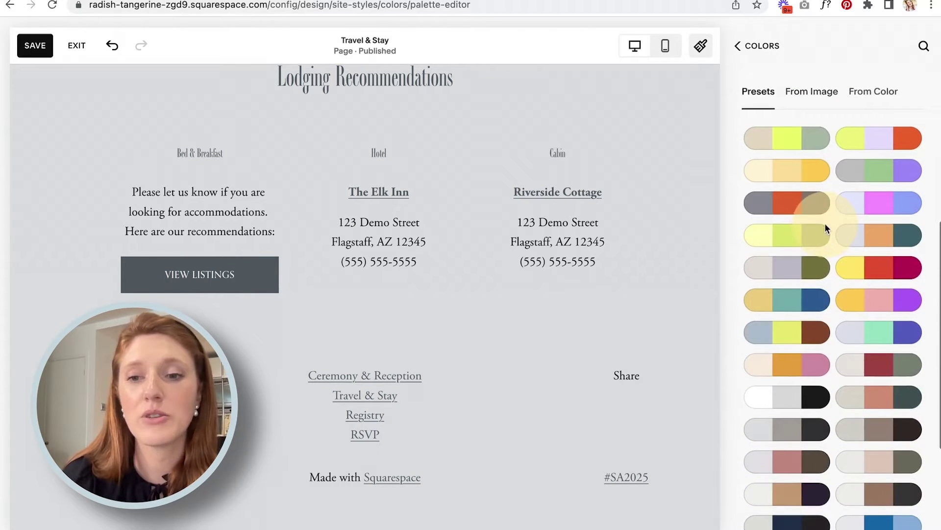
pyautogui.click(884, 366)
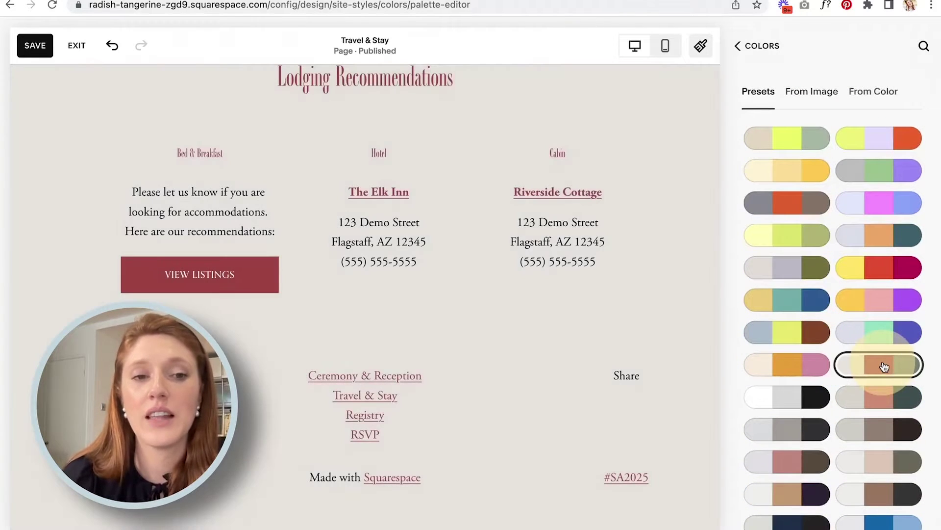
pyautogui.scroll(3, 852, 269)
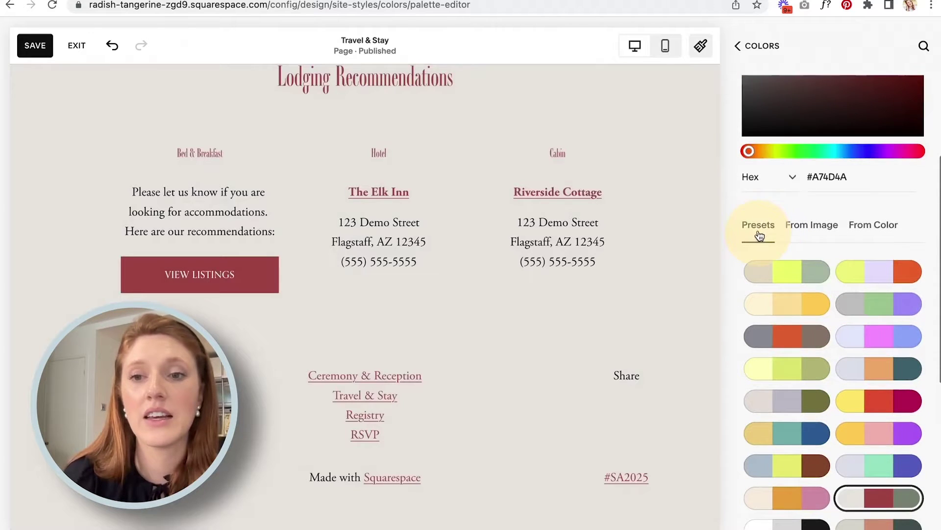
pyautogui.scroll(-6, 769, 384)
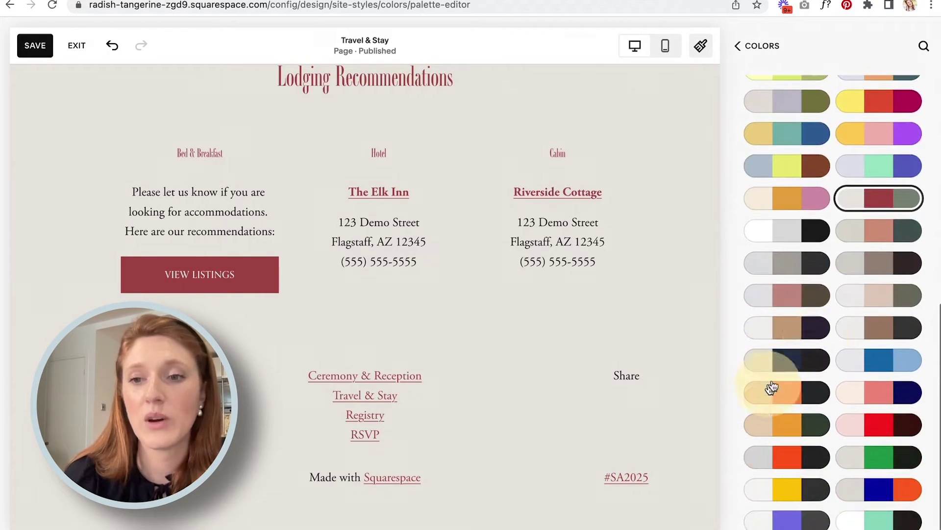
pyautogui.click(880, 270)
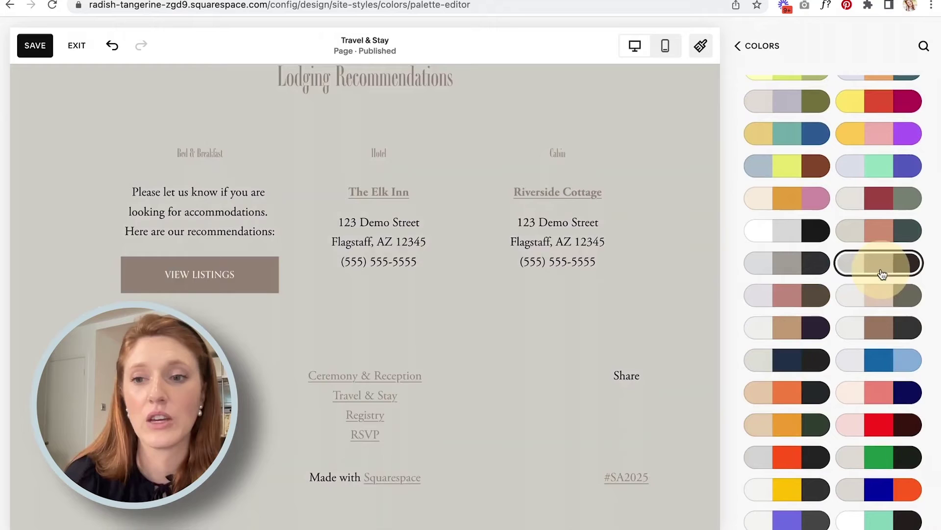
pyautogui.click(881, 330)
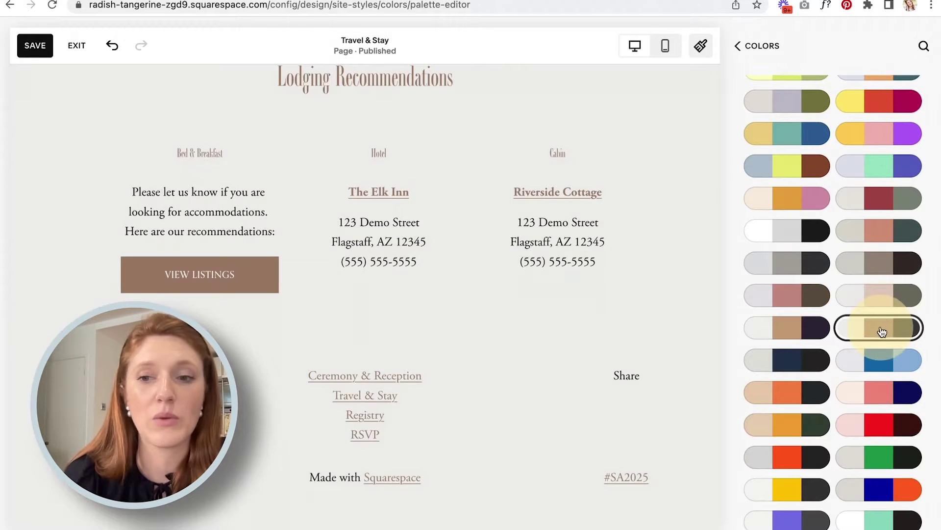
pyautogui.click(880, 300)
pyautogui.click(872, 263)
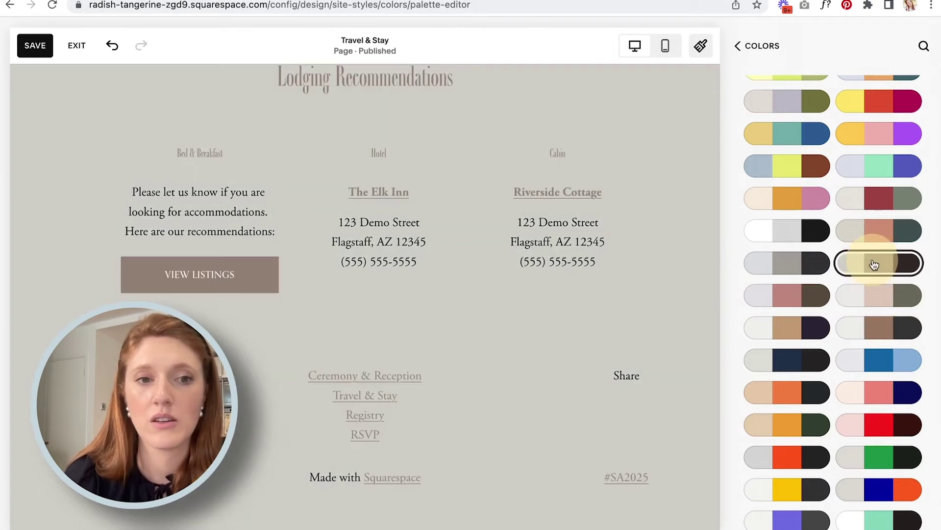
pyautogui.scroll(6, 663, 251)
pyautogui.scroll(3, 886, 265)
pyautogui.scroll(2, 885, 265)
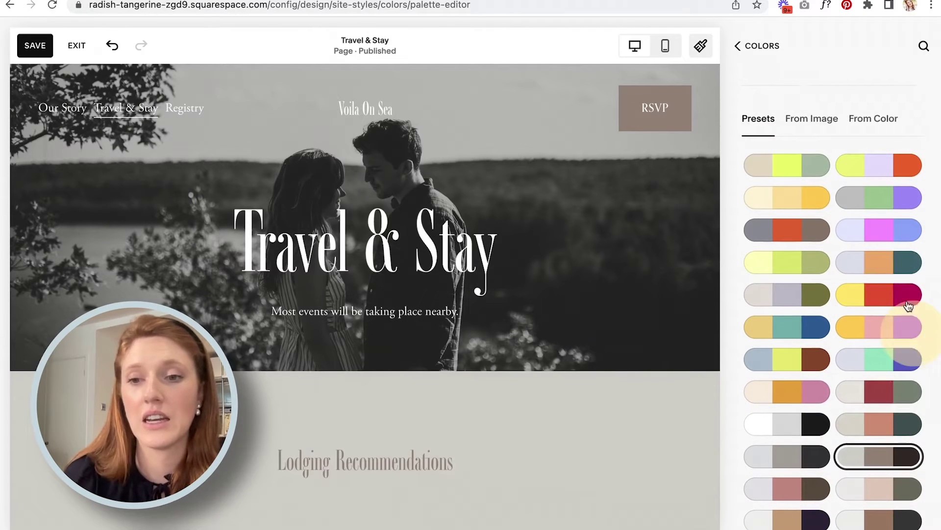
# Look over the color format options and the hex code field for the middle accent color in the palette editor.
pyautogui.scroll(5, 814, 434)
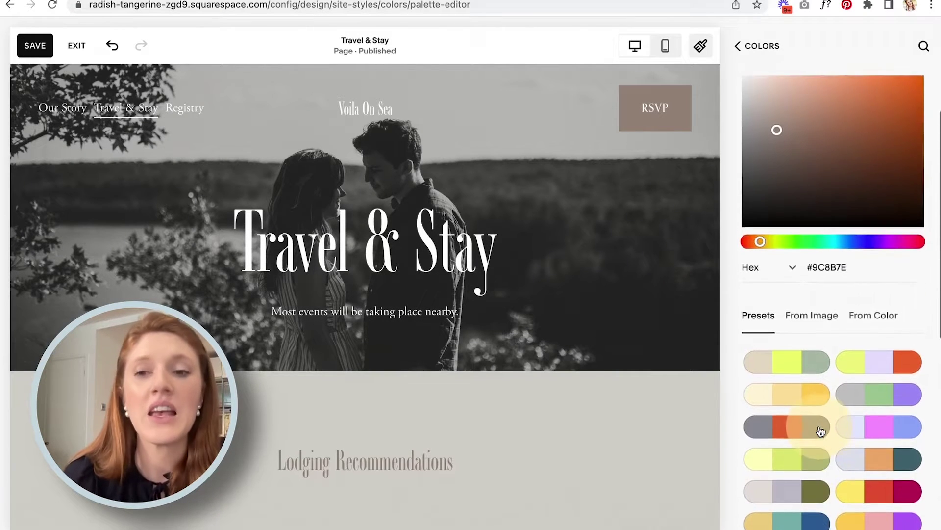
pyautogui.scroll(1, 820, 432)
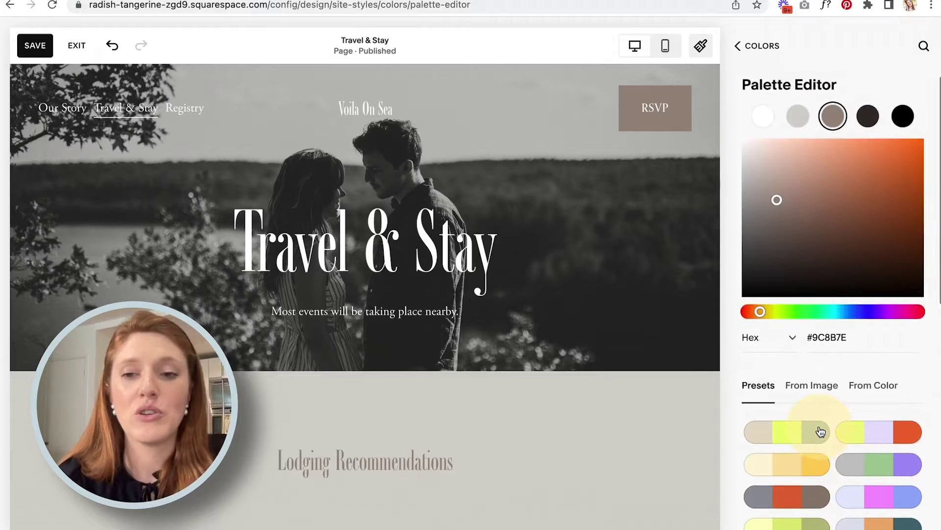
pyautogui.click(772, 342)
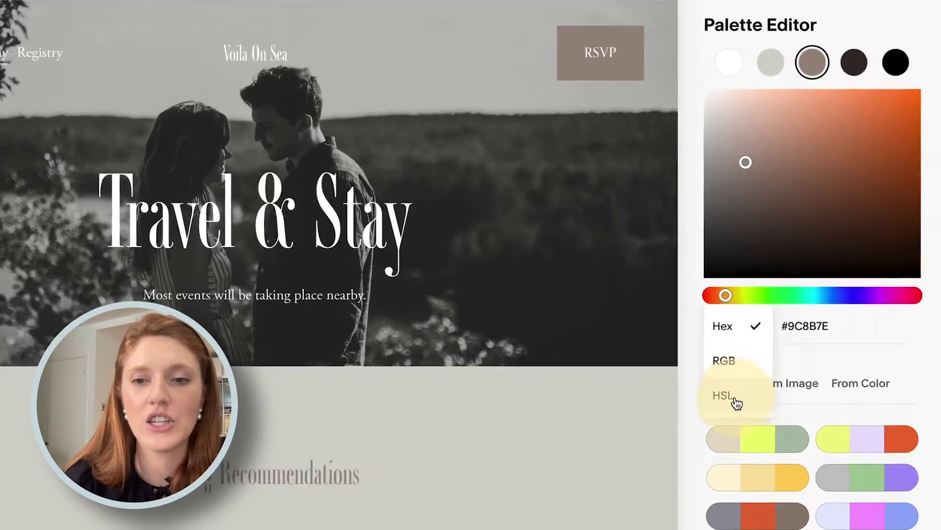
pyautogui.click(823, 306)
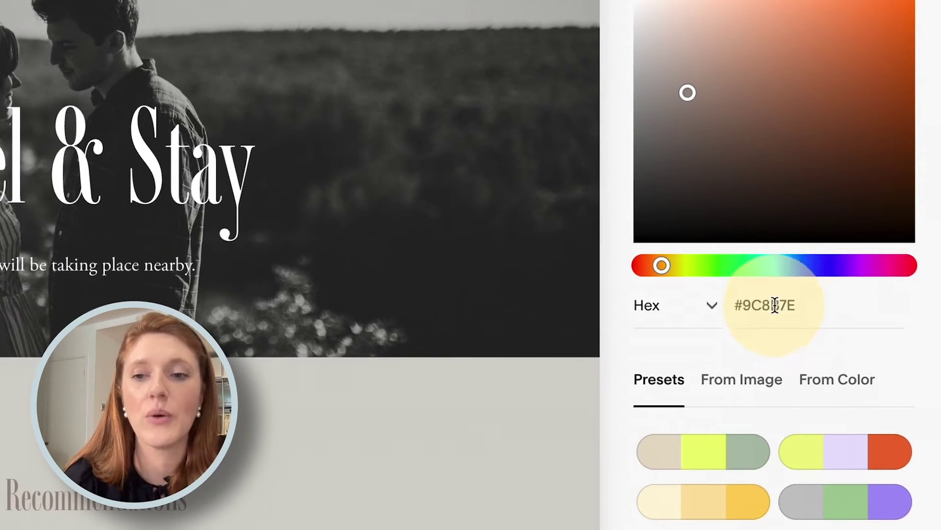
pyautogui.click(806, 305)
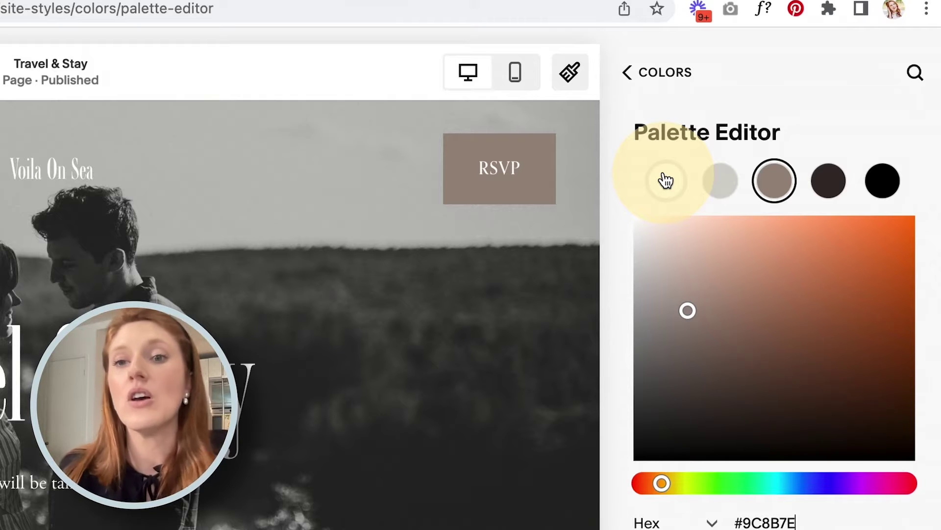
# Try the warm gray #D1CDC6 for the palette's light accent color, and select the dark accent color.
pyautogui.click(721, 185)
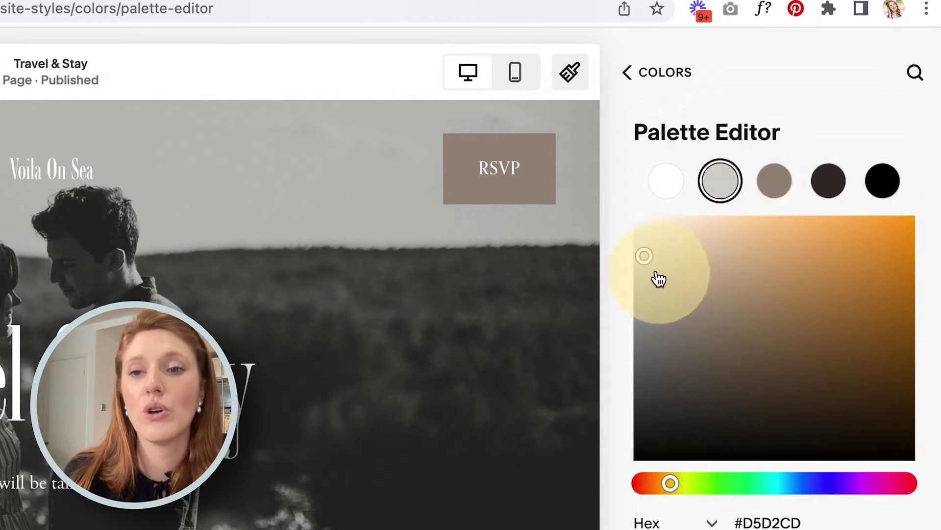
pyautogui.moveTo(647, 260)
pyautogui.mouseDown()
pyautogui.moveTo(752, 263)
pyautogui.moveTo(668, 284)
pyautogui.moveTo(645, 358)
pyautogui.moveTo(651, 267)
pyautogui.mouseUp()
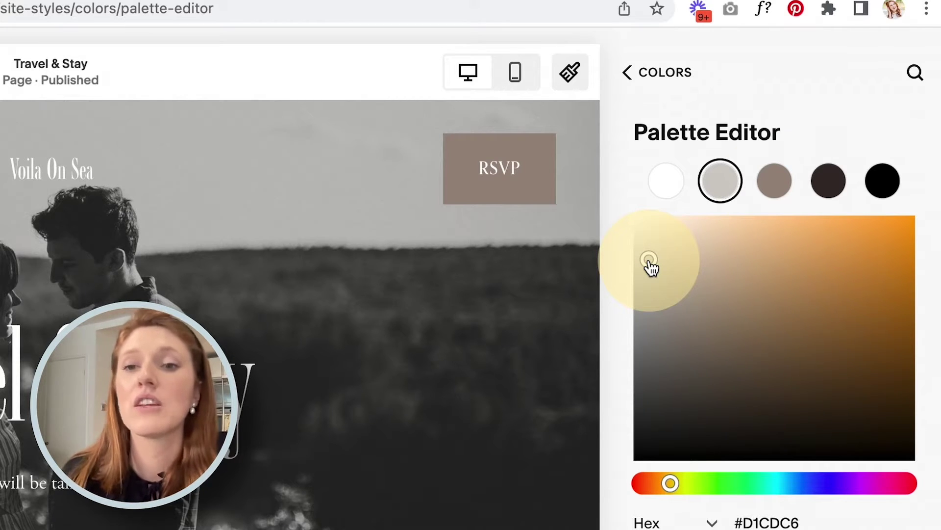
pyautogui.click(825, 192)
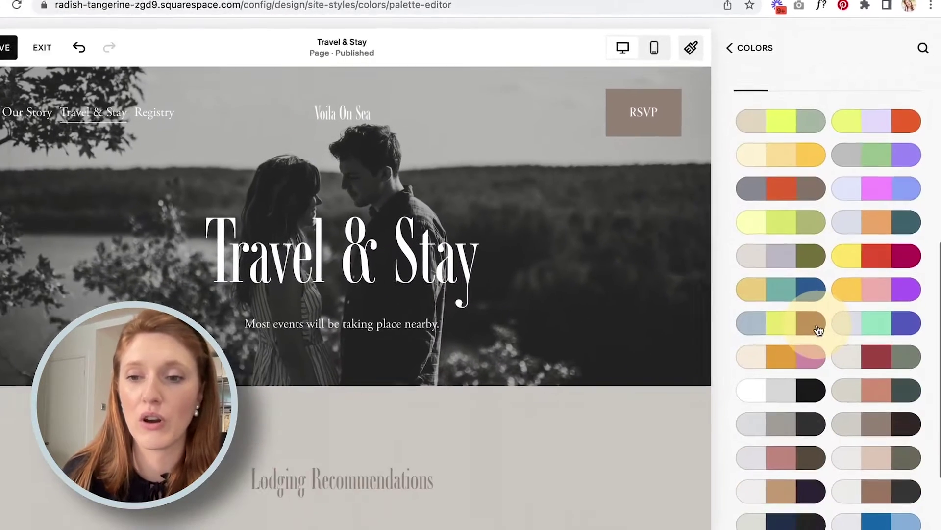
# Compare the blush and dusty rose preset palettes on the page, and reapply the preset with light gray, taupe and dark brown.
pyautogui.scroll(1, 824, 324)
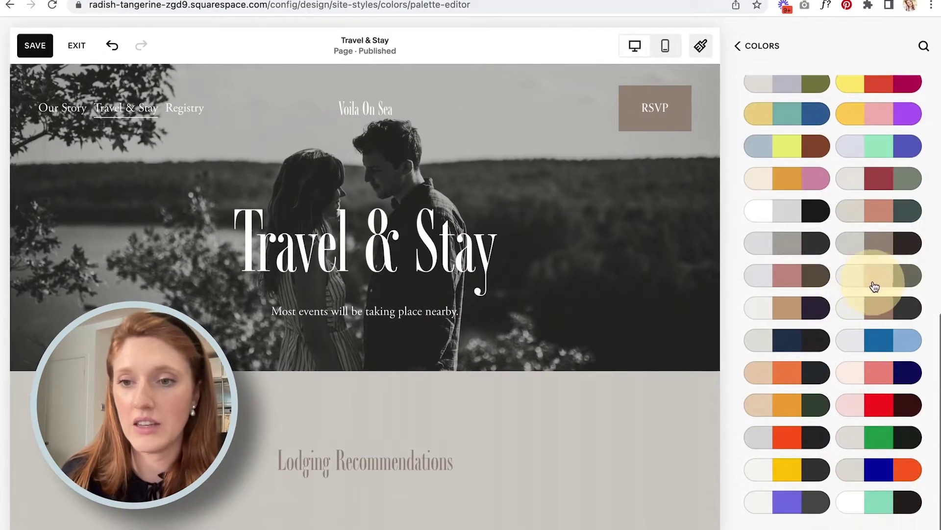
pyautogui.click(872, 275)
pyautogui.scroll(-6, 554, 309)
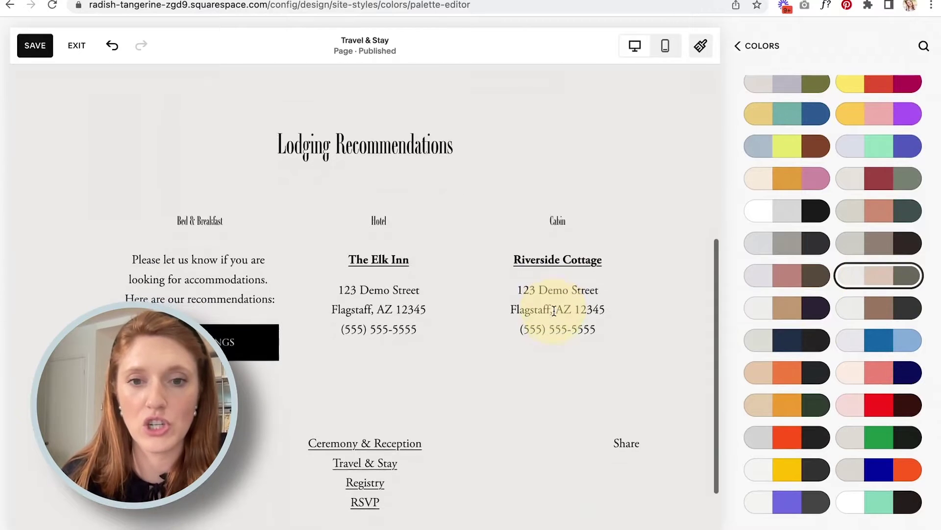
pyautogui.click(878, 243)
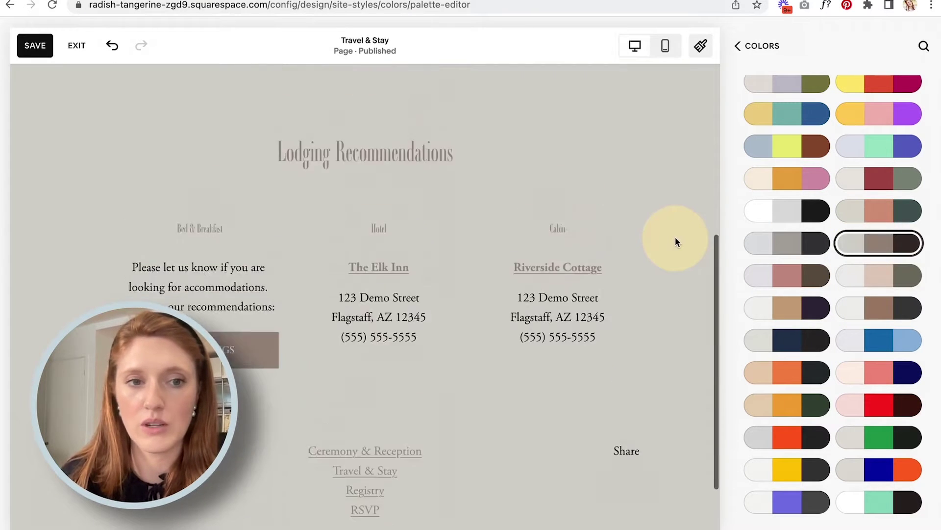
pyautogui.scroll(6, 675, 240)
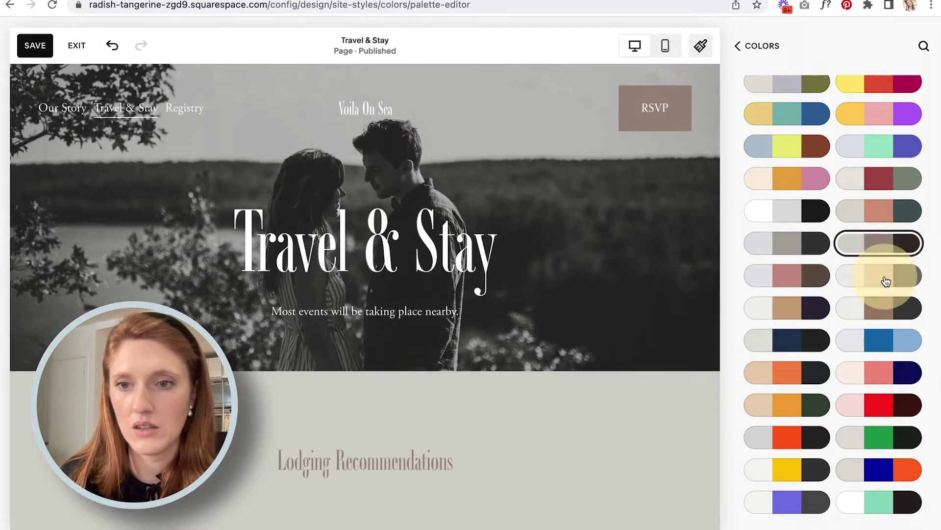
pyautogui.click(780, 278)
pyautogui.click(883, 247)
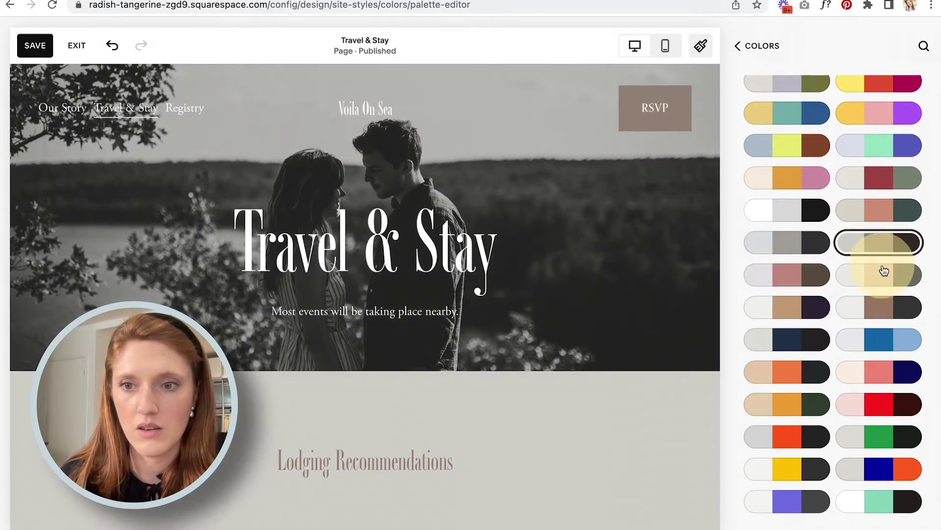
pyautogui.click(882, 273)
pyautogui.click(878, 245)
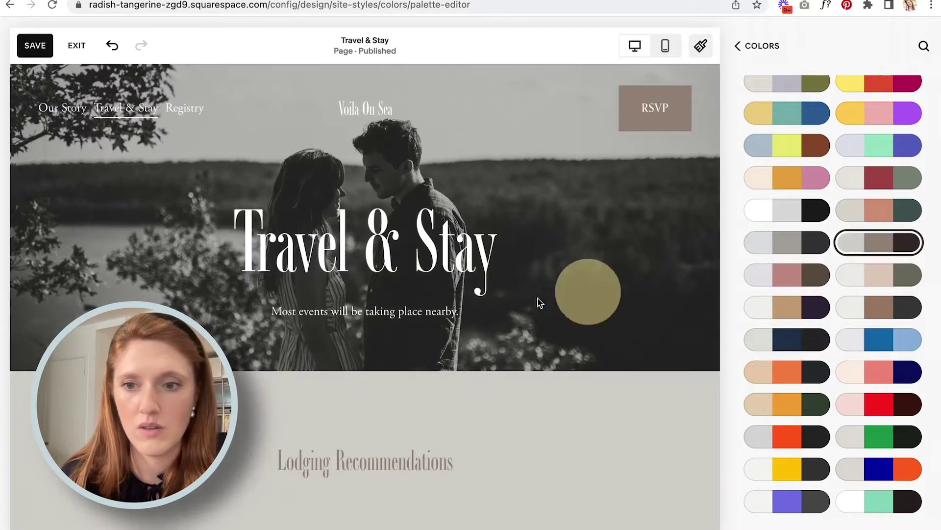
# Try to generate a palette from the Dusk-Blue image stored on the Desktop.
pyautogui.scroll(9, 842, 355)
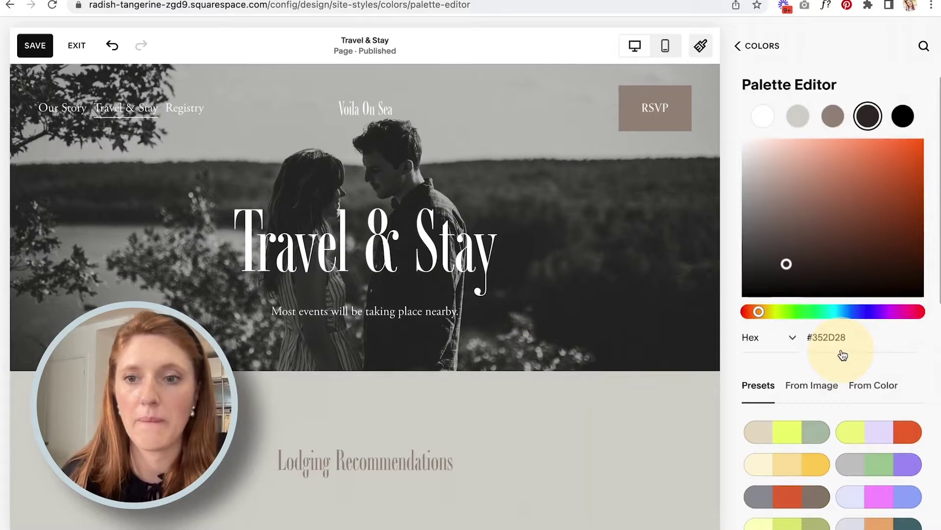
pyautogui.click(813, 385)
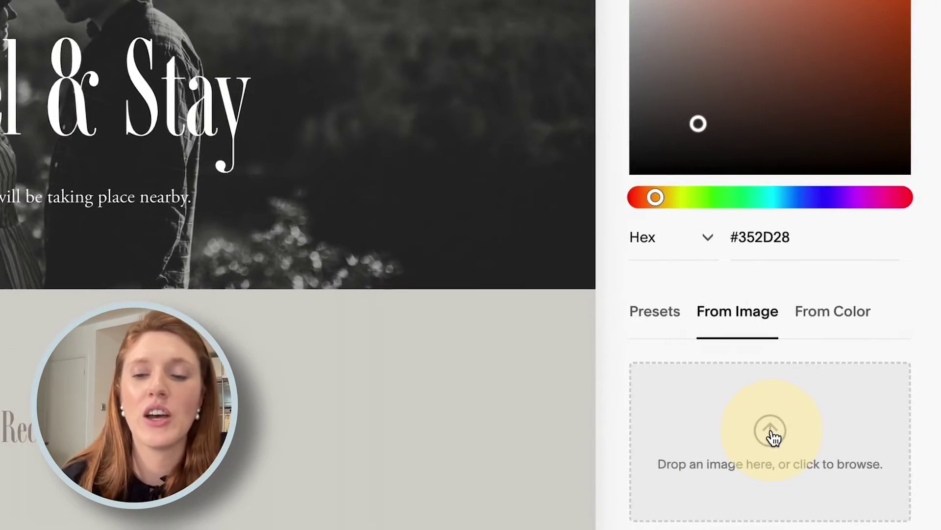
pyautogui.click(833, 463)
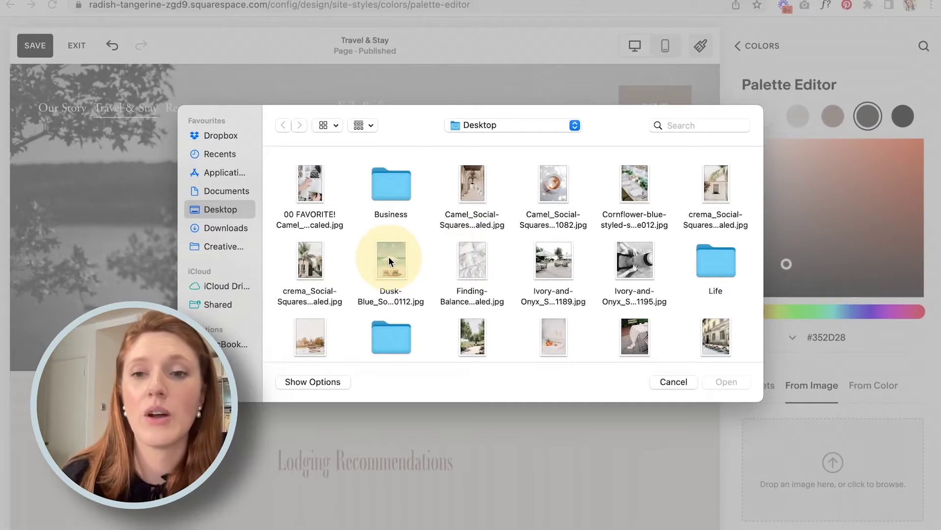
pyautogui.click(388, 259)
pyautogui.click(727, 382)
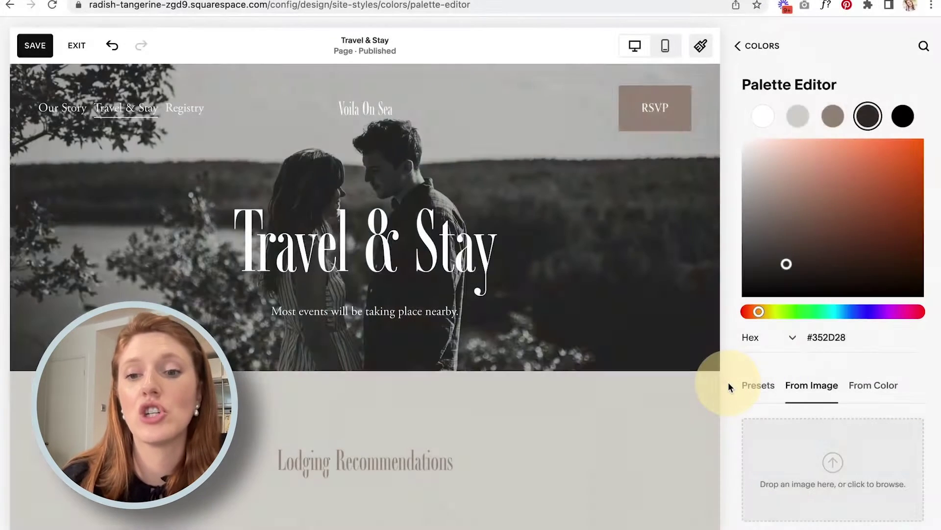
# Generate a palette from the photo of white umbrellas and palm trees, and check it on the page.
pyautogui.click(828, 470)
pyautogui.scroll(-2, 510, 294)
pyautogui.doubleClick(549, 237)
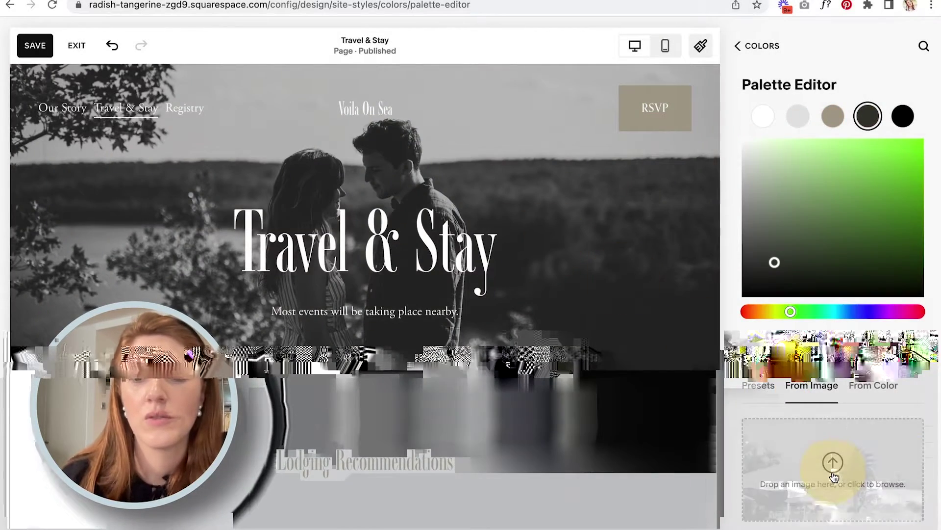
pyautogui.scroll(-4, 447, 384)
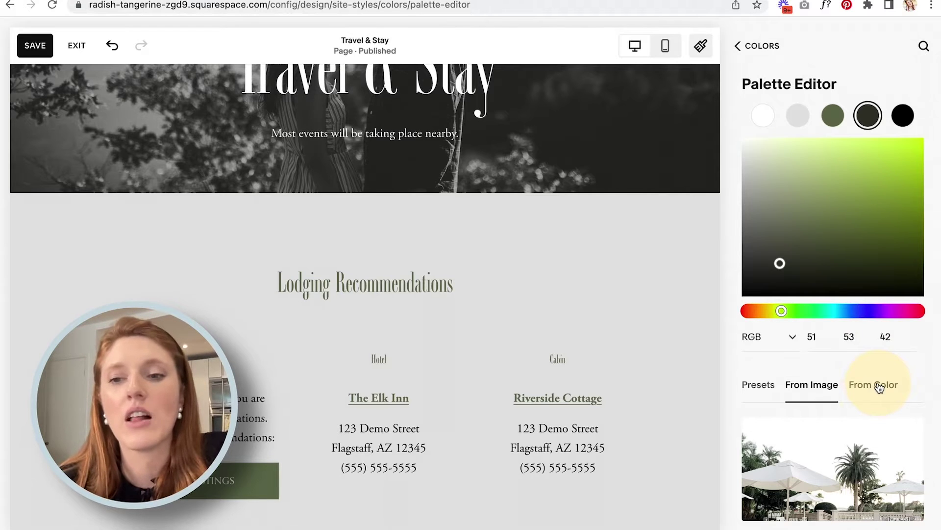
# Leave the color settings, try a 2vw site margin in the site's spacing settings, and restore the margin to 4vw.
pyautogui.click(763, 47)
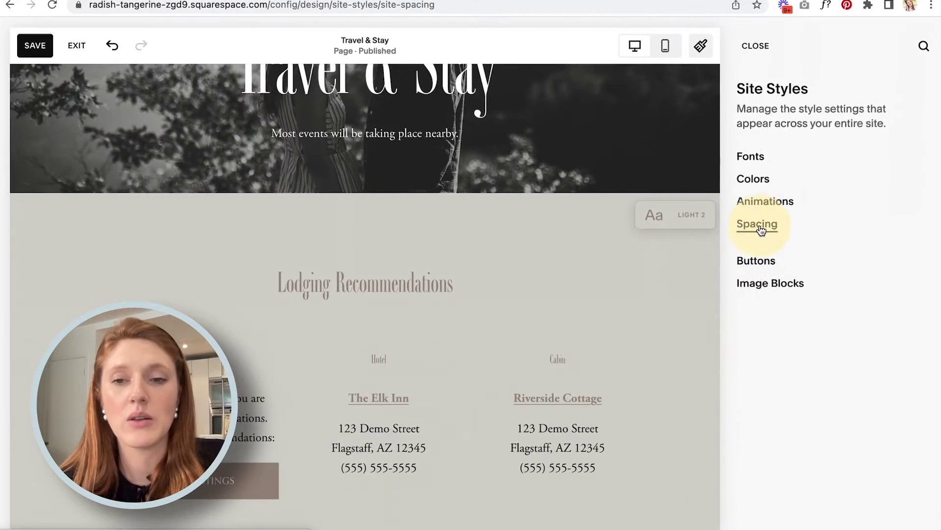
pyautogui.click(697, 309)
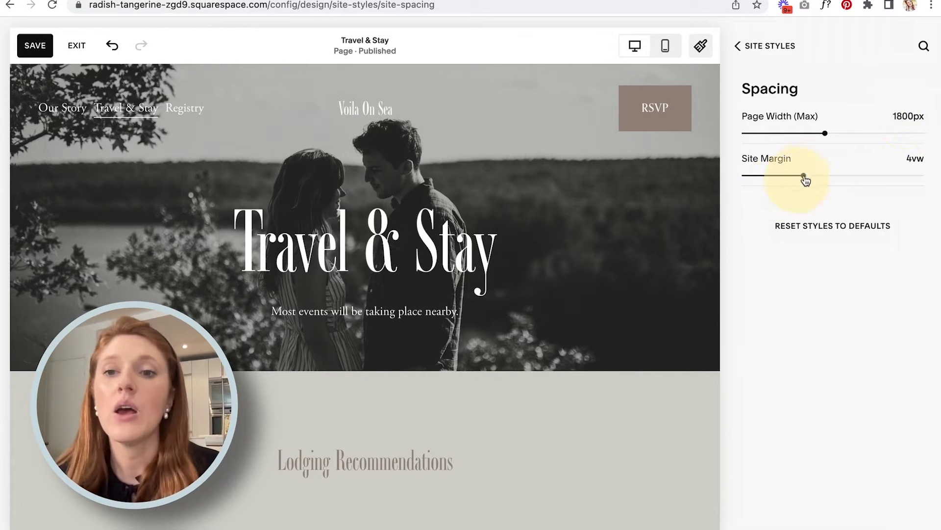
pyautogui.moveTo(815, 175)
pyautogui.mouseDown()
pyautogui.moveTo(909, 176)
pyautogui.moveTo(808, 187)
pyautogui.mouseUp()
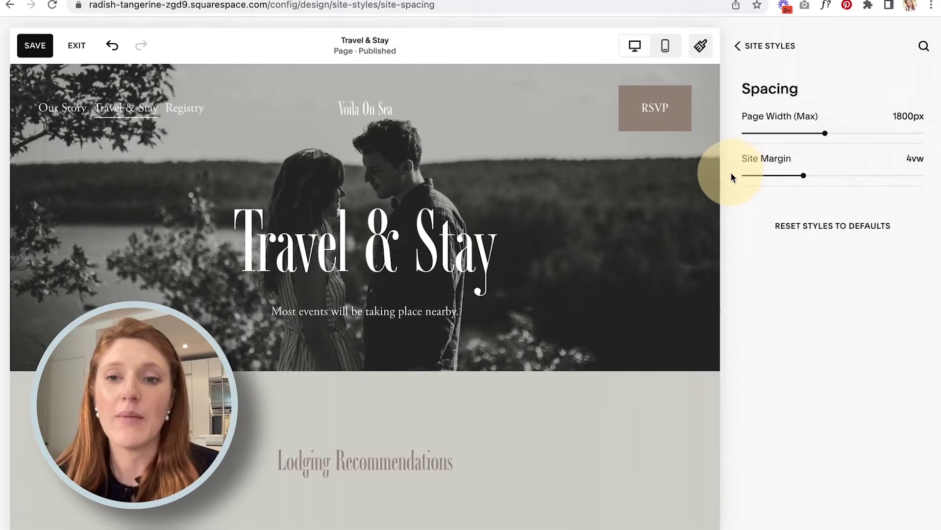
pyautogui.moveTo(804, 175); pyautogui.dragTo(773, 175)
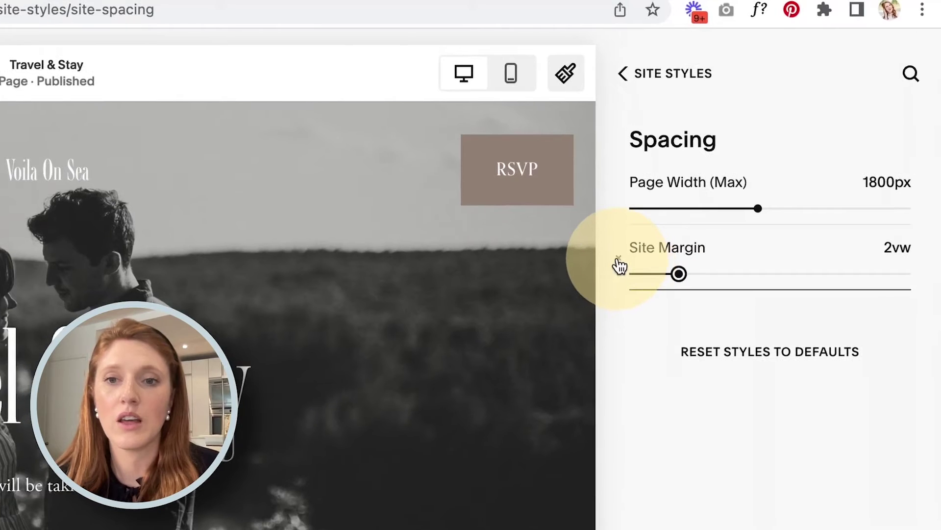
pyautogui.click(619, 259)
pyautogui.press('super+z')
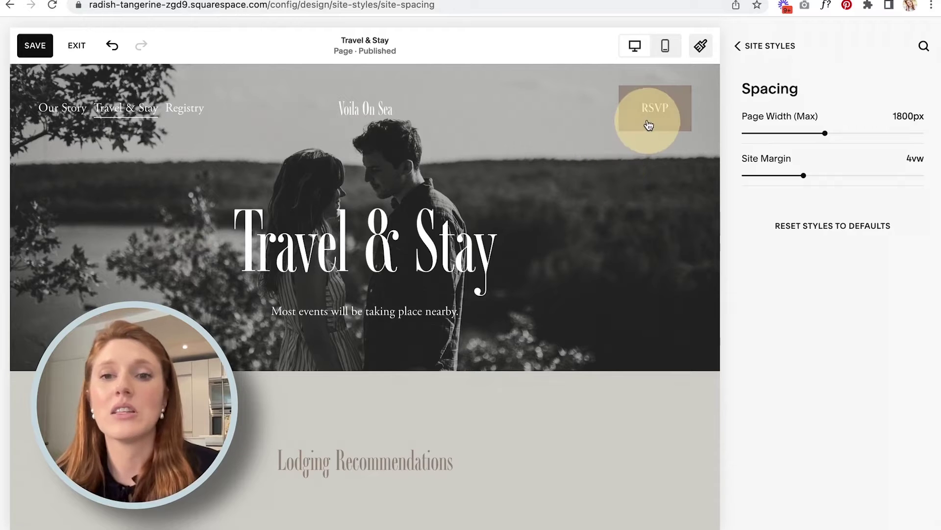
pyautogui.scroll(-6, 466, 216)
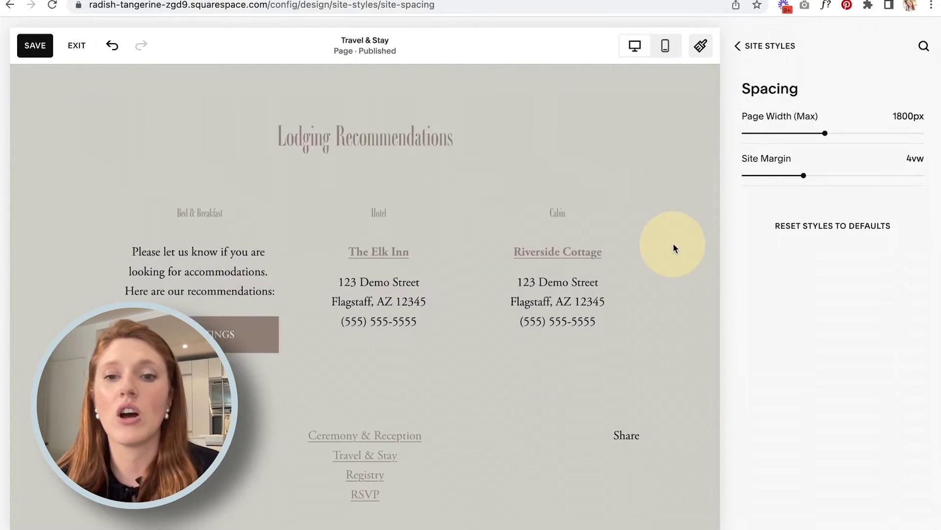
pyautogui.scroll(6, 671, 275)
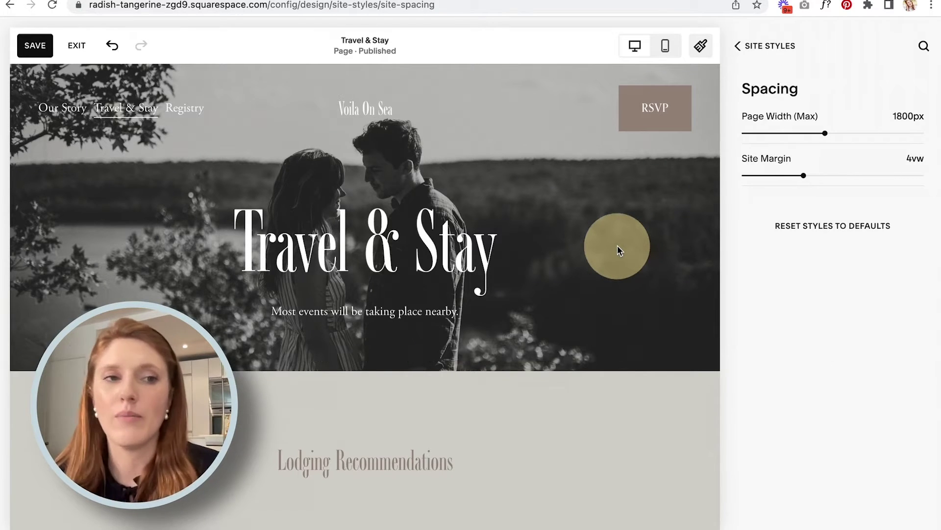
# Try the filled underline, oval and rounded shapes for the primary buttons in the button settings, and return to the square shape.
pyautogui.click(750, 46)
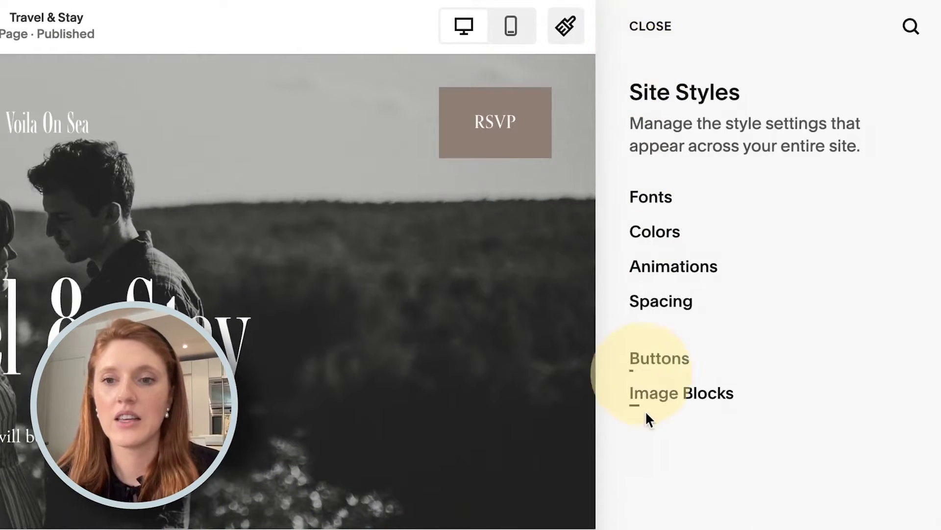
pyautogui.click(663, 361)
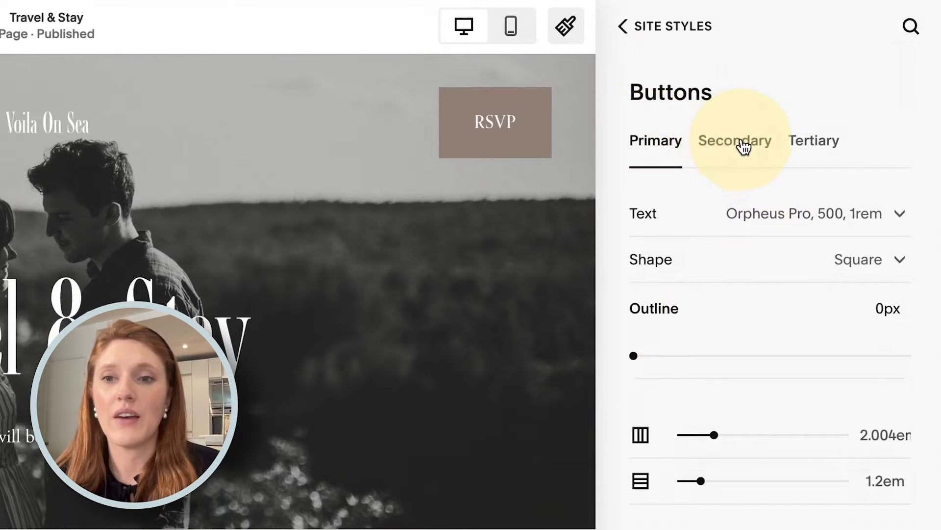
pyautogui.click(858, 262)
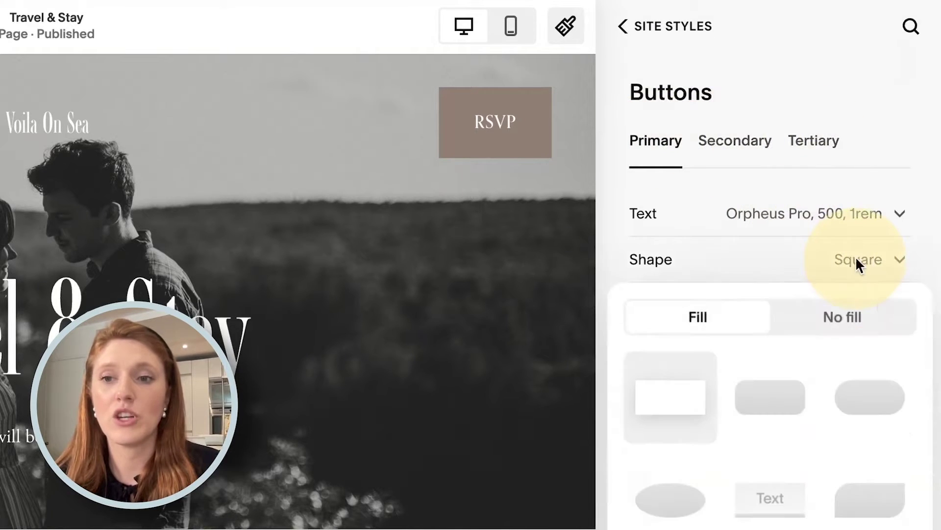
pyautogui.click(768, 494)
pyautogui.click(668, 500)
pyautogui.click(669, 414)
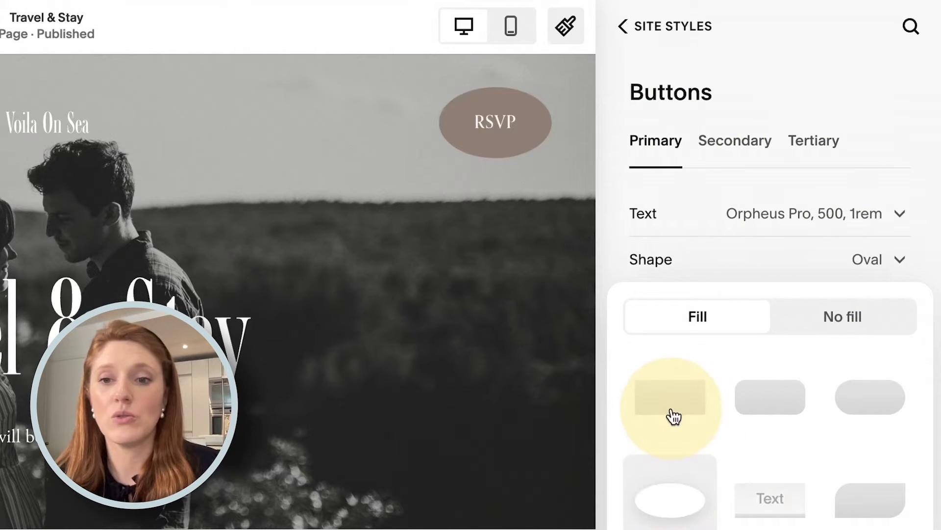
pyautogui.click(773, 407)
pyautogui.click(773, 499)
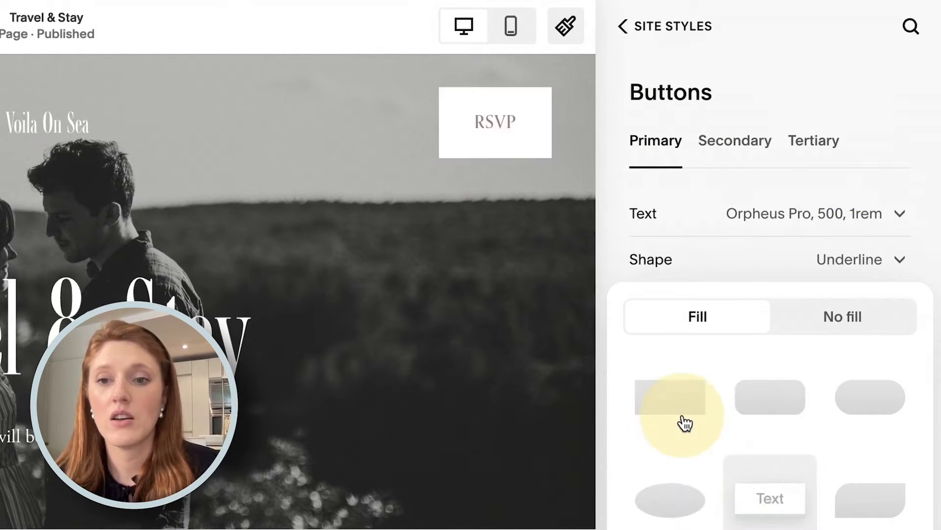
pyautogui.click(683, 420)
# Try the unfilled rounded, pill and oval shapes for the primary buttons.
pyautogui.click(843, 318)
pyautogui.click(787, 398)
pyautogui.click(848, 398)
pyautogui.click(675, 505)
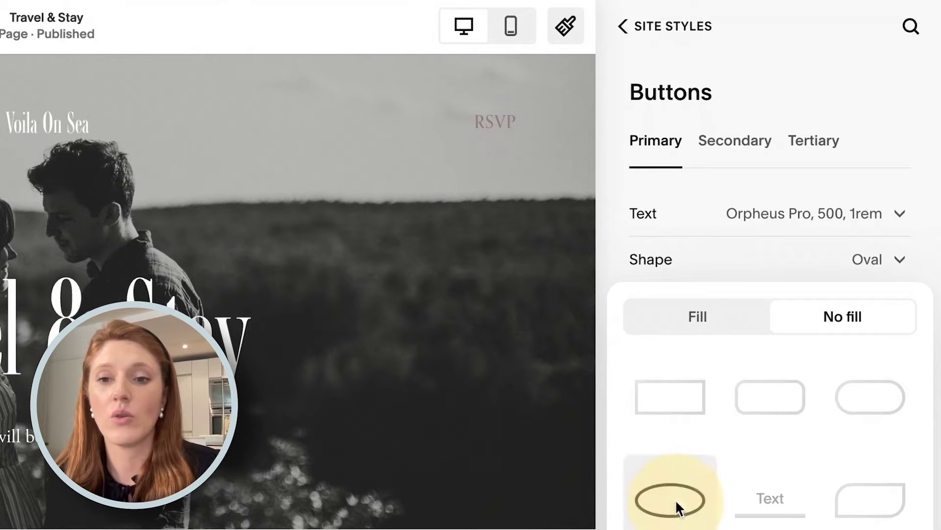
# Restore the filled square shape for the primary buttons and set their outline to 0px.
pyautogui.click(672, 407)
pyautogui.click(676, 323)
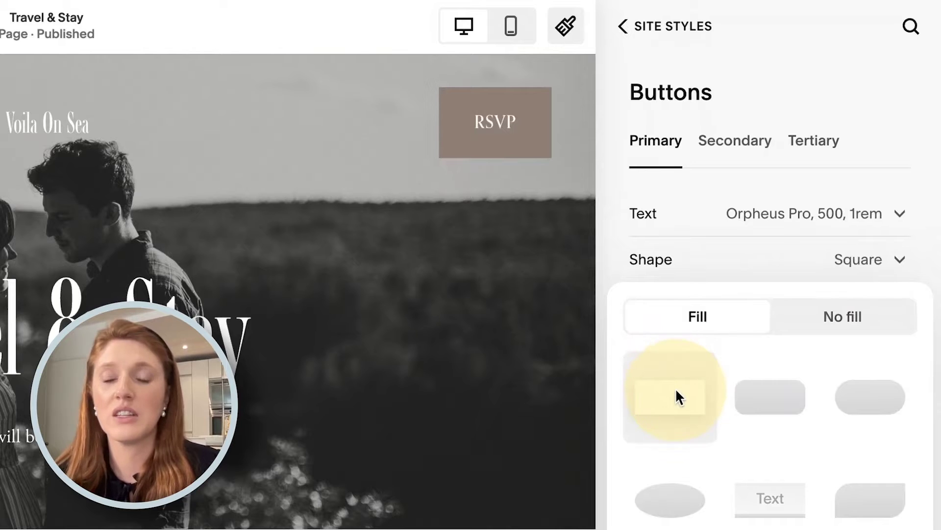
pyautogui.click(683, 257)
pyautogui.moveTo(888, 363); pyautogui.dragTo(620, 370)
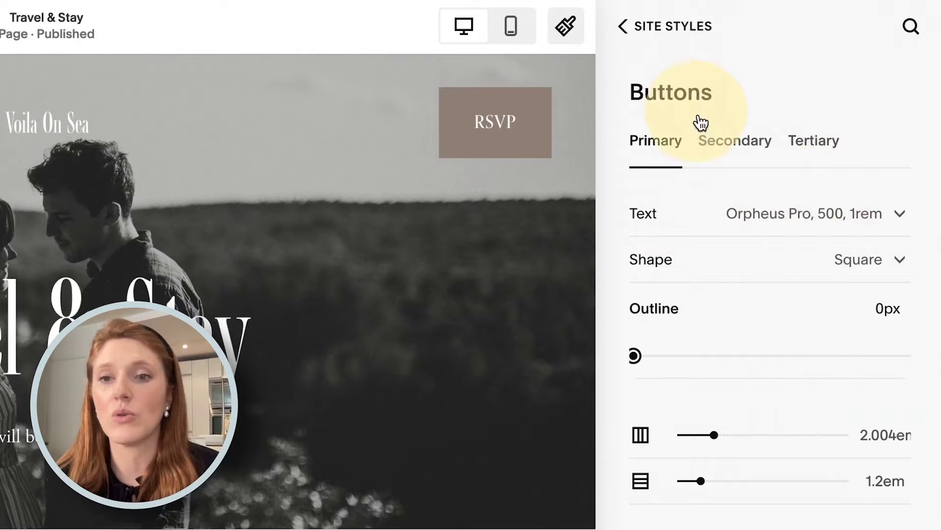
# Check the secondary and tertiary button settings and return to the primary ones.
pyautogui.click(710, 141)
pyautogui.click(814, 144)
pyautogui.click(653, 146)
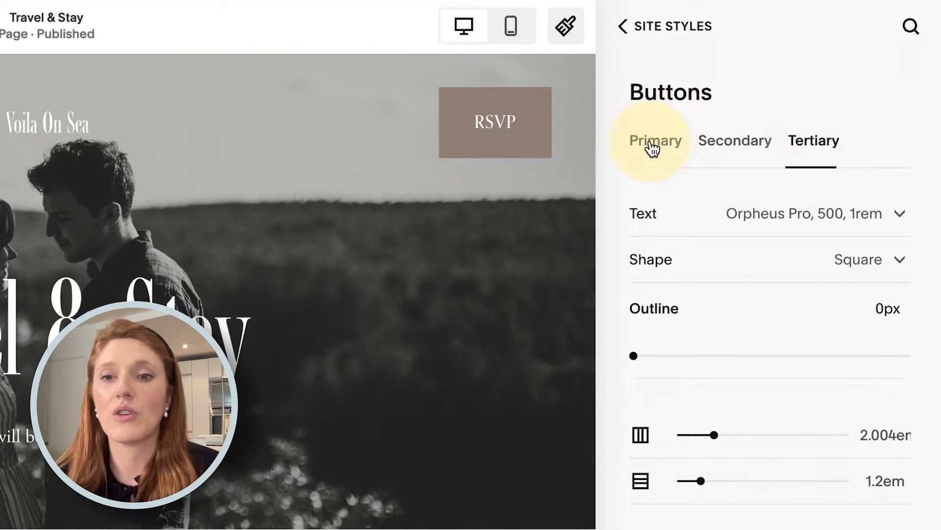
# Open the site-wide image block settings and review the options for the poster, card, overlap and collage layouts.
pyautogui.click(649, 30)
pyautogui.click(675, 396)
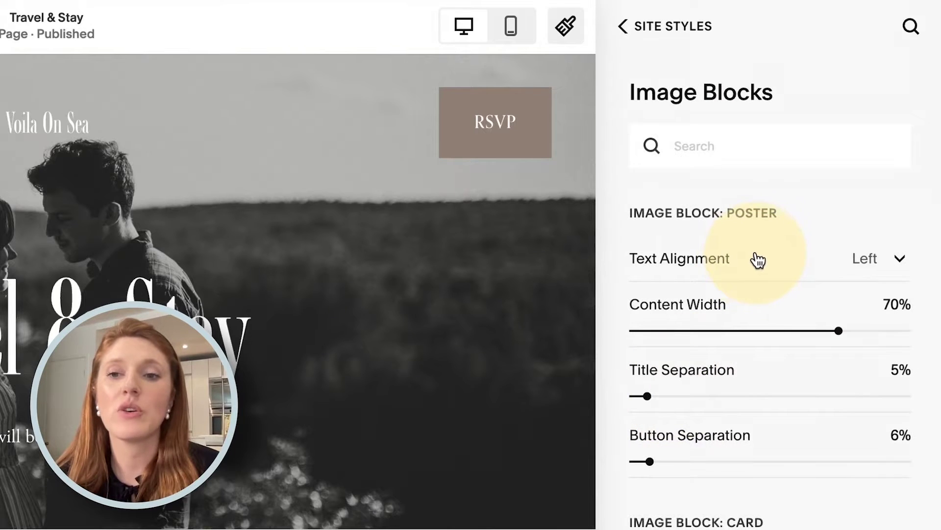
pyautogui.scroll(-12, 759, 259)
pyautogui.scroll(12, 759, 260)
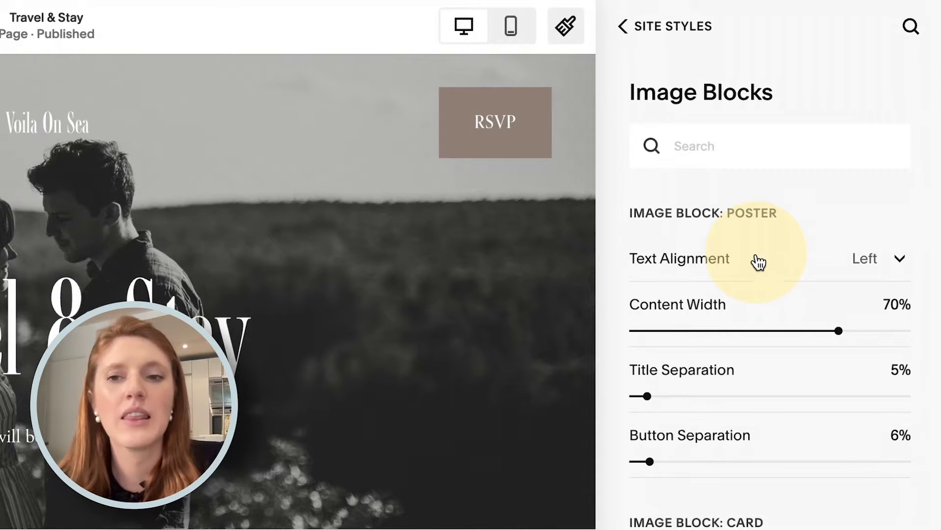
pyautogui.scroll(-9, 752, 490)
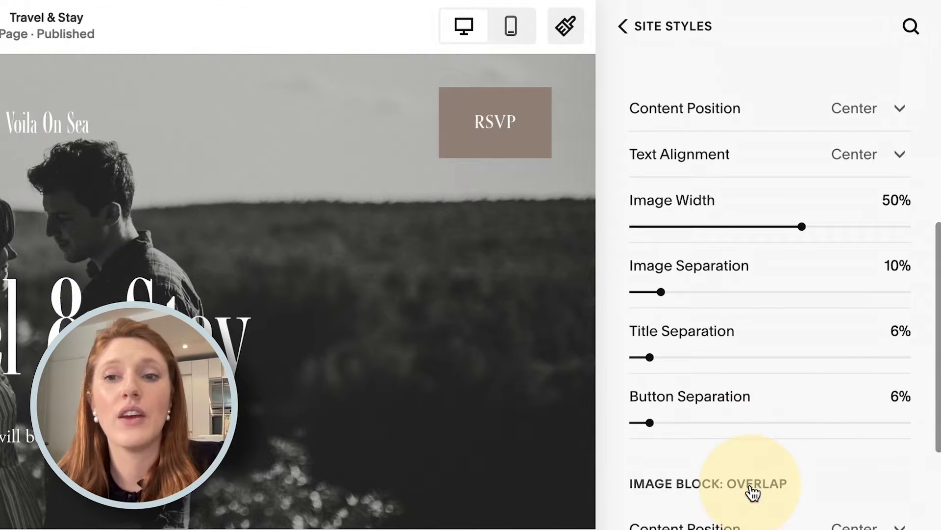
pyautogui.scroll(-2, 753, 492)
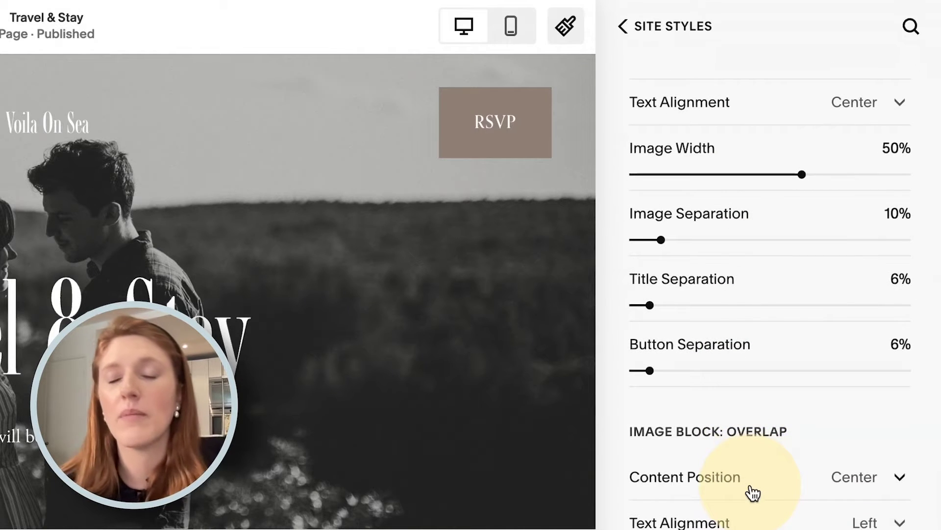
pyautogui.scroll(-10, 752, 492)
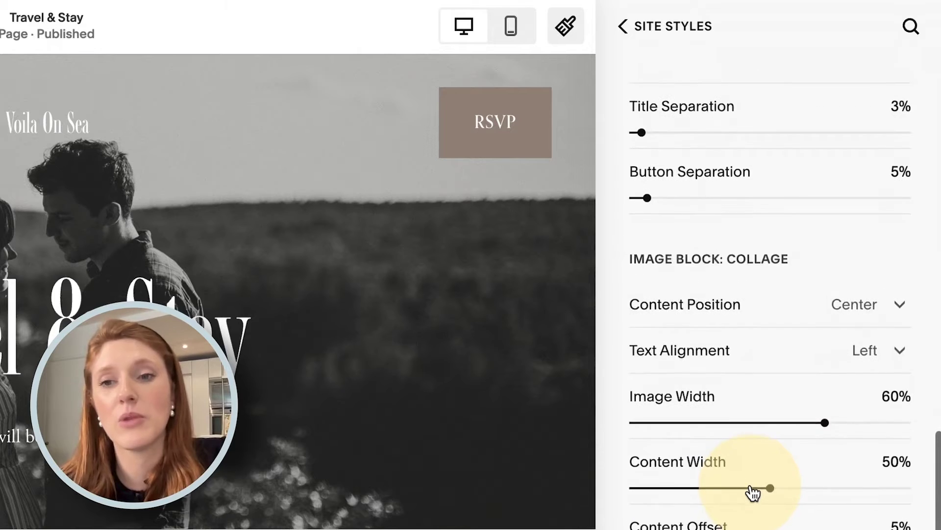
pyautogui.scroll(20, 750, 490)
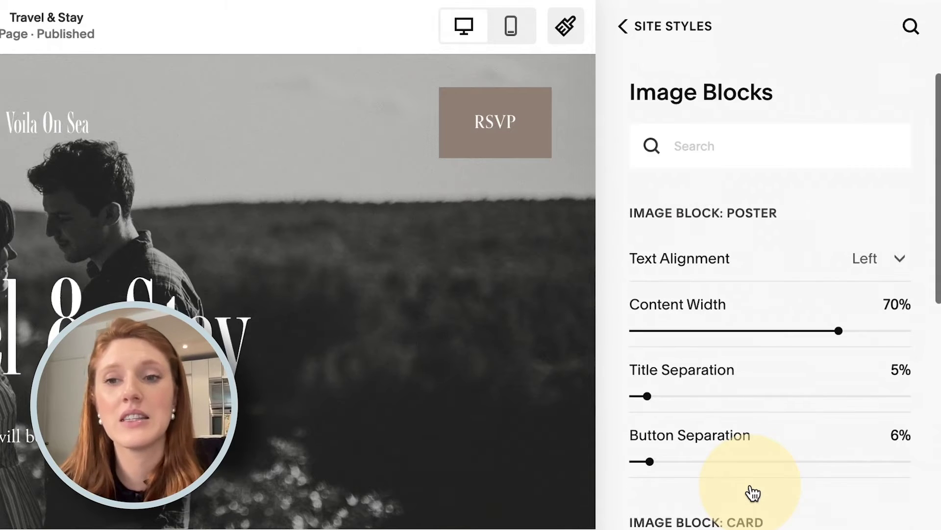
# Close Site Styles and save the style changes.
pyautogui.click(654, 29)
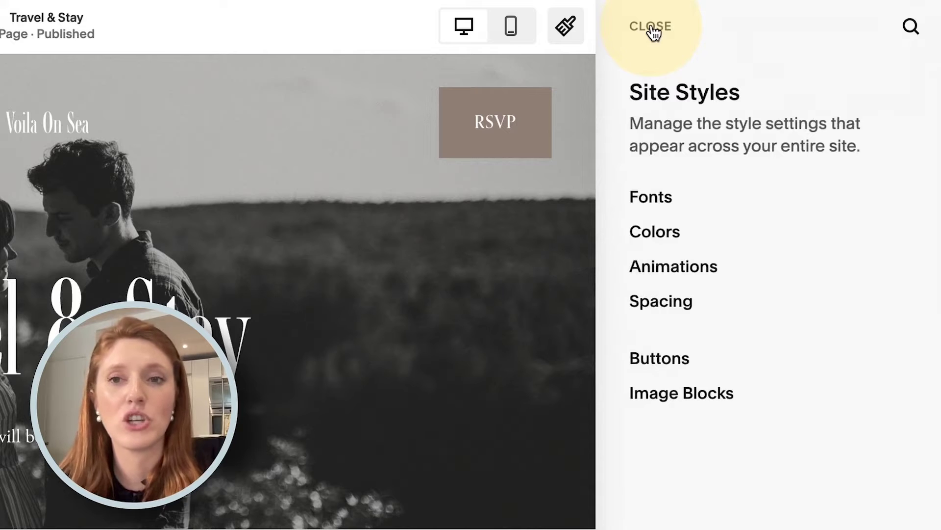
pyautogui.click(654, 30)
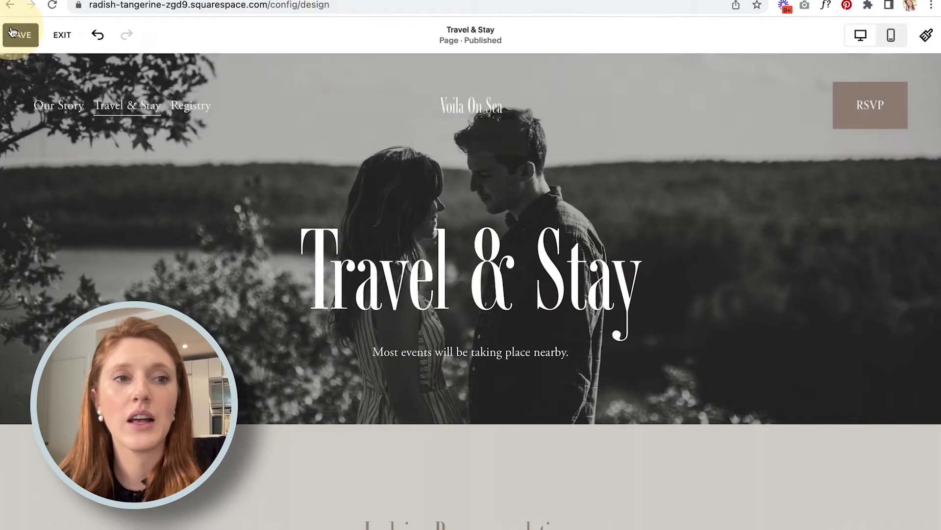
pyautogui.click(11, 34)
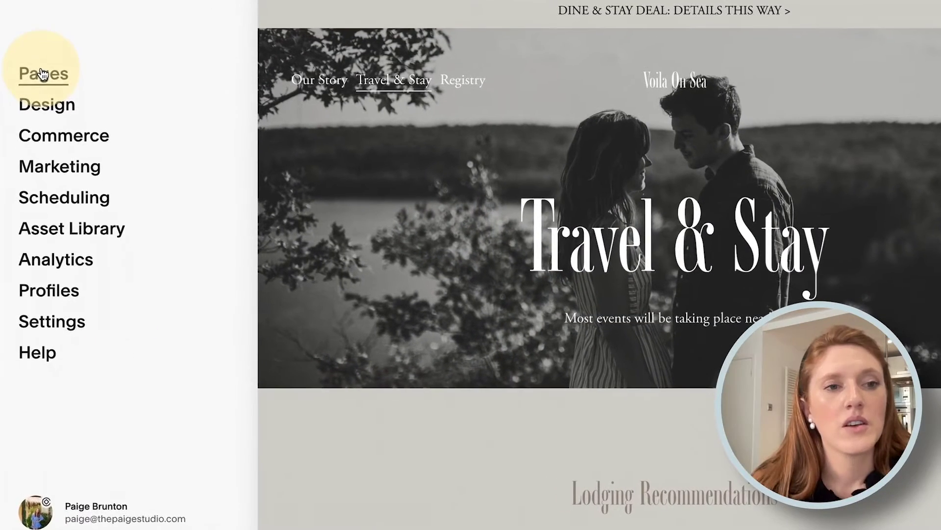
# Open the site's page list and move the Registry page from Main Navigation to Not Linked.
pyautogui.click(40, 102)
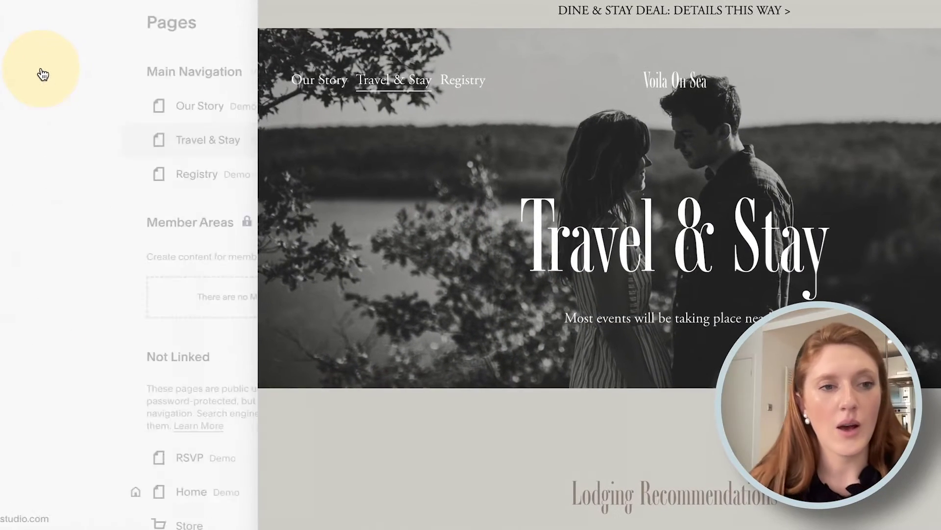
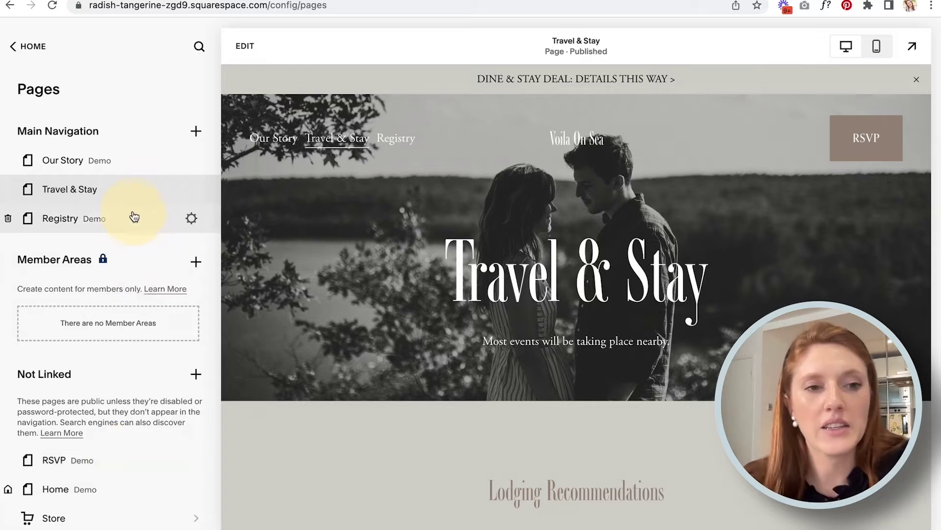
pyautogui.moveTo(134, 219); pyautogui.dragTo(111, 432)
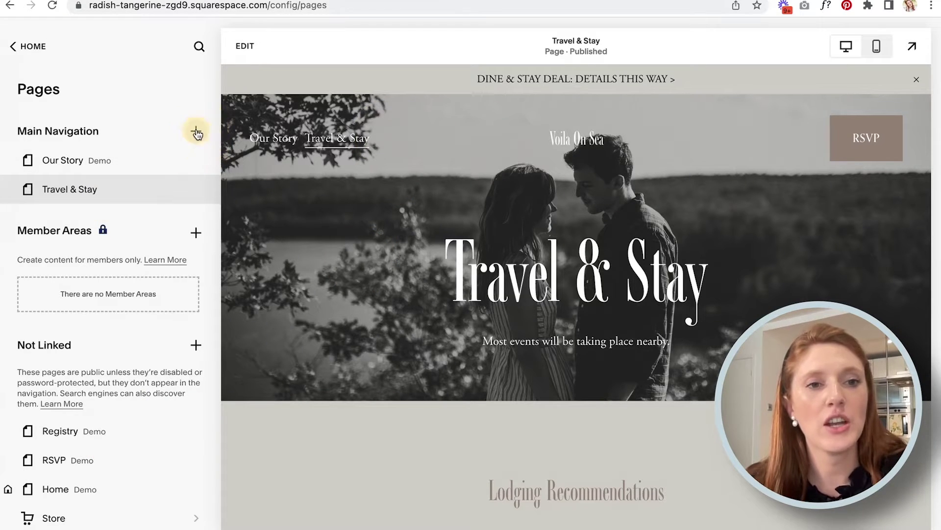
# Review the page types available for the main navigation and add a folder named "Stay with us".
pyautogui.click(196, 132)
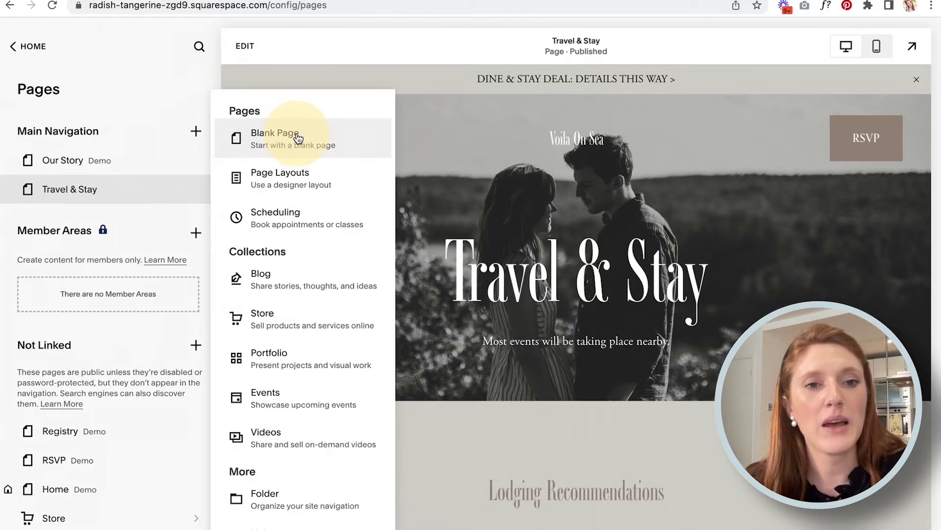
pyautogui.scroll(-1, 299, 401)
pyautogui.scroll(1, 299, 402)
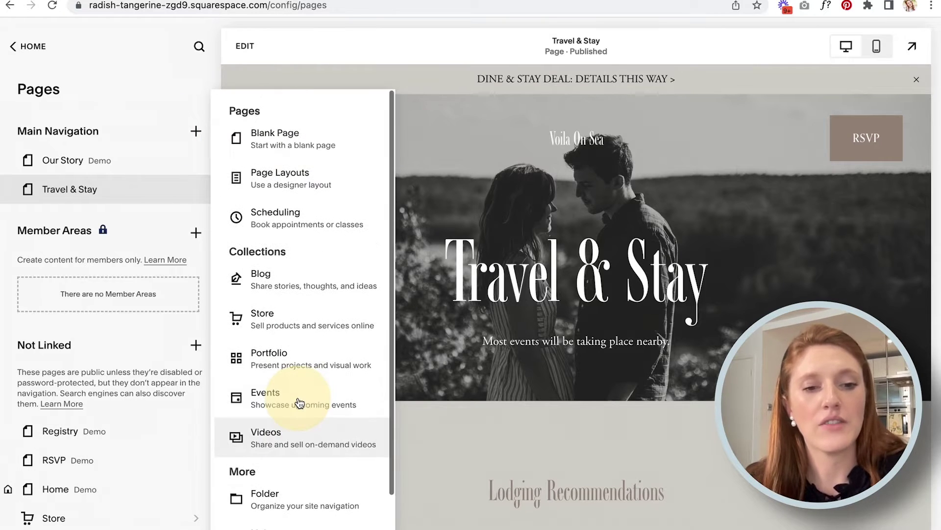
pyautogui.scroll(-1, 299, 402)
pyautogui.scroll(1, 299, 402)
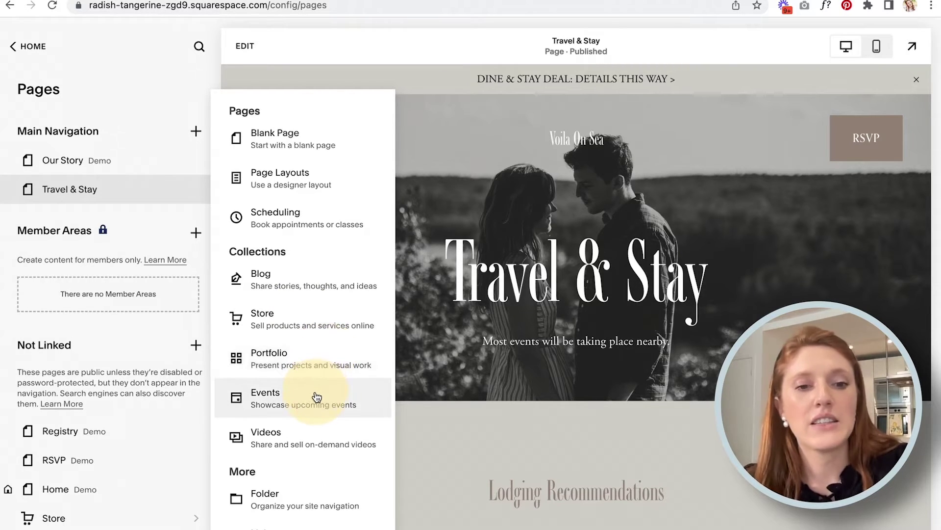
pyautogui.scroll(-2, 317, 397)
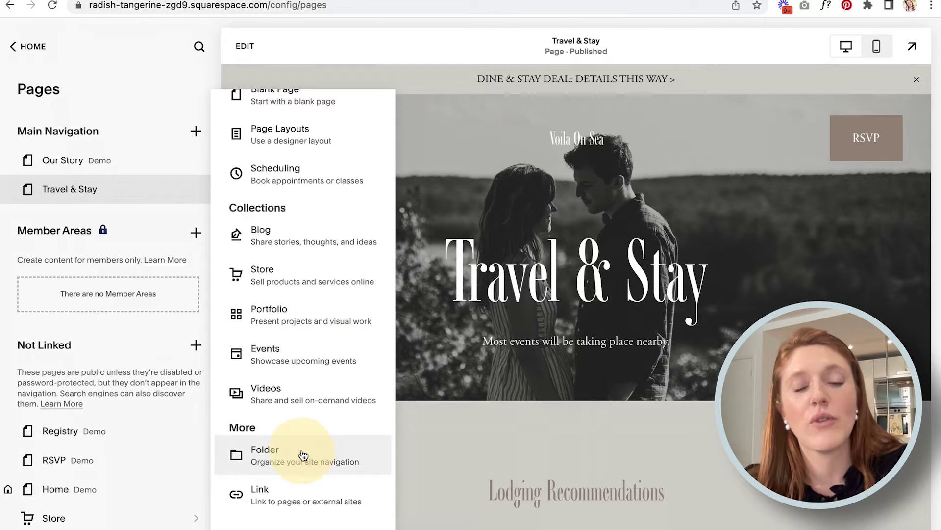
pyautogui.click(302, 455)
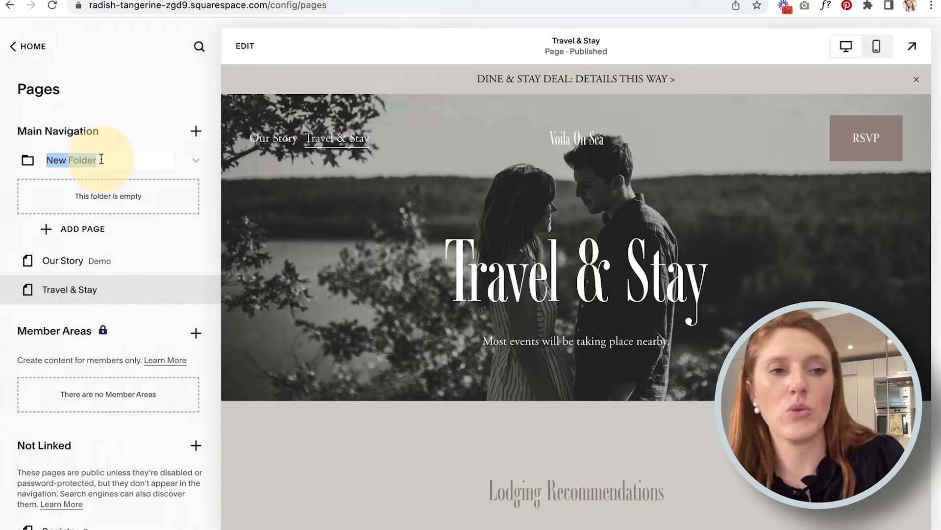
pyautogui.write('Stay with ')
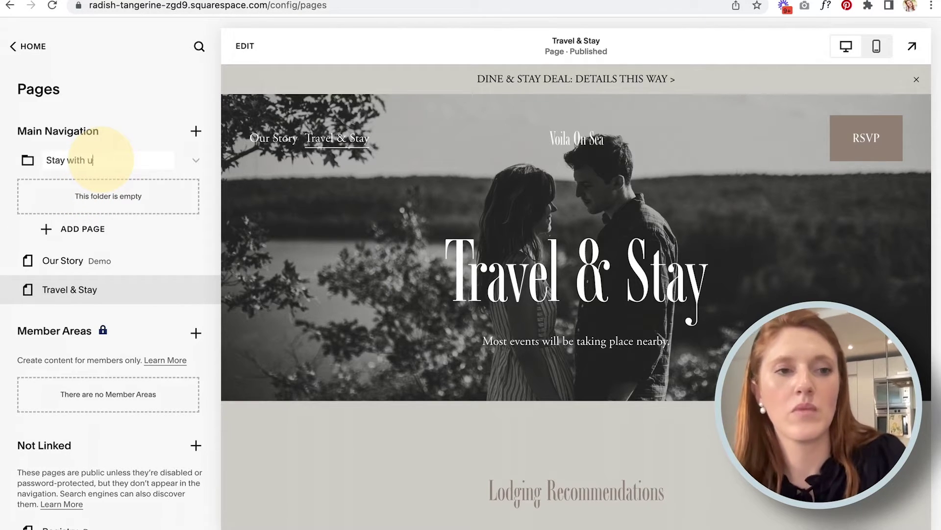
pyautogui.write('us')
pyautogui.press('Return')
# Add a blank page named "Rooms" inside the Stay with us folder.
pyautogui.click(77, 229)
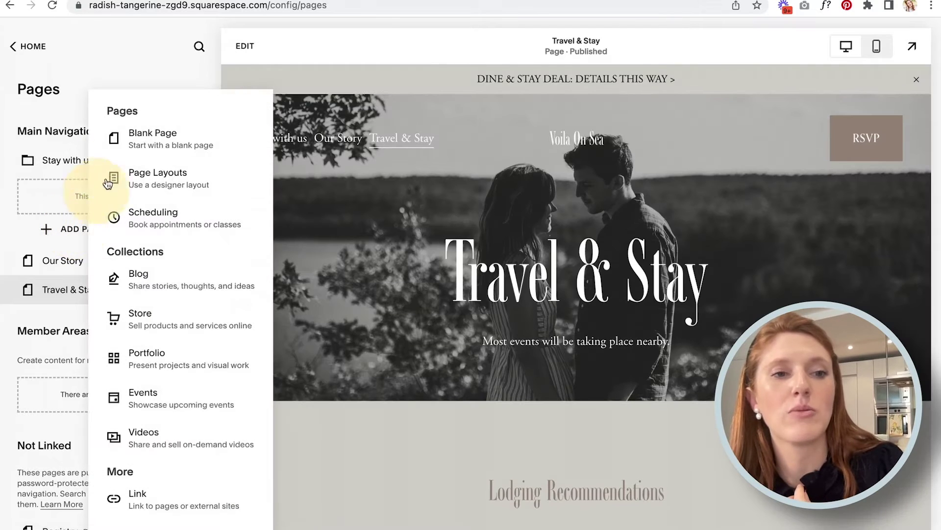
pyautogui.click(143, 141)
pyautogui.write('R')
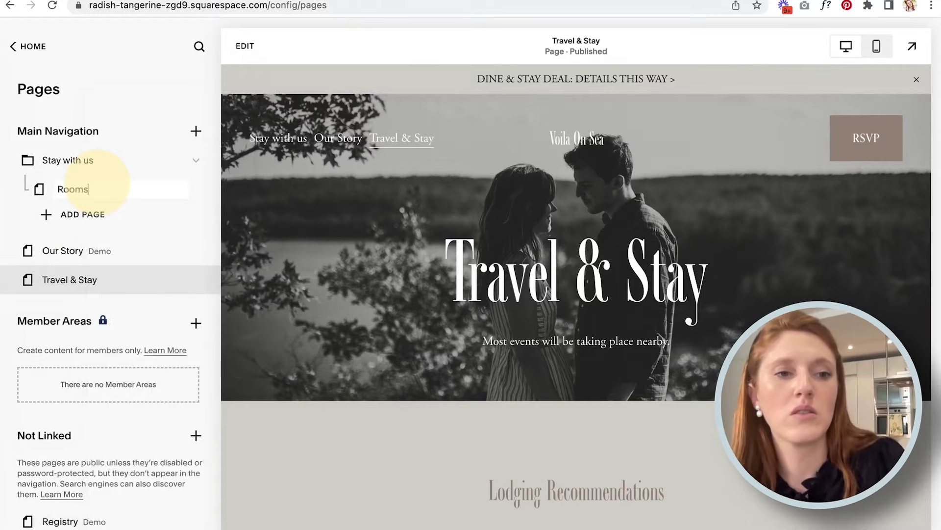
pyautogui.write('ooms')
pyautogui.press('Return')
# Add a blank page named "Rates" inside the Stay with us folder.
pyautogui.click(78, 214)
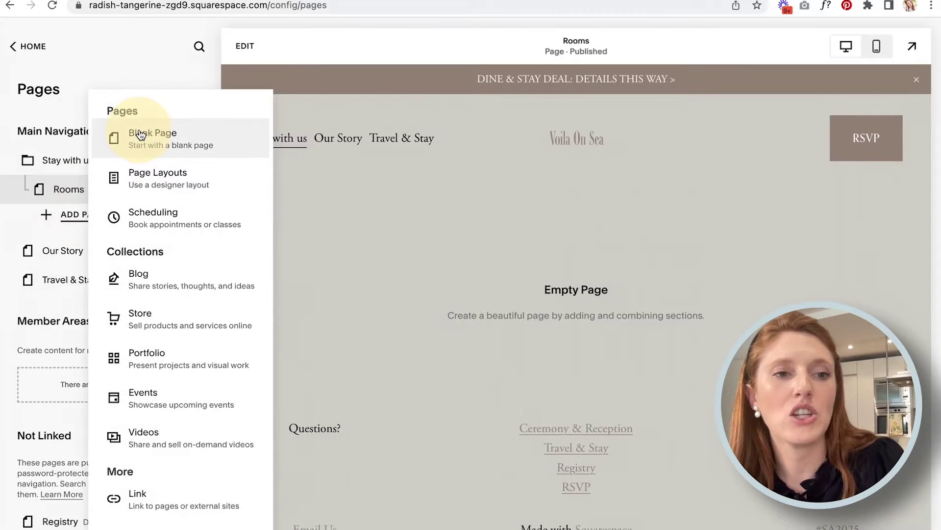
pyautogui.click(141, 135)
pyautogui.write('Rates')
# Add a third blank page to the Stay with us folder and set its page title to "Spa Packages".
pyautogui.click(93, 242)
pyautogui.click(144, 142)
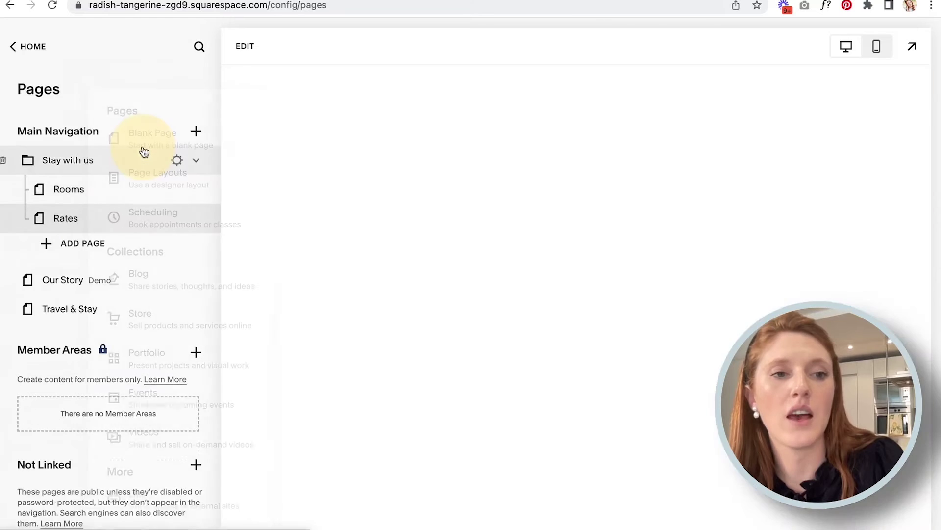
pyautogui.click(138, 133)
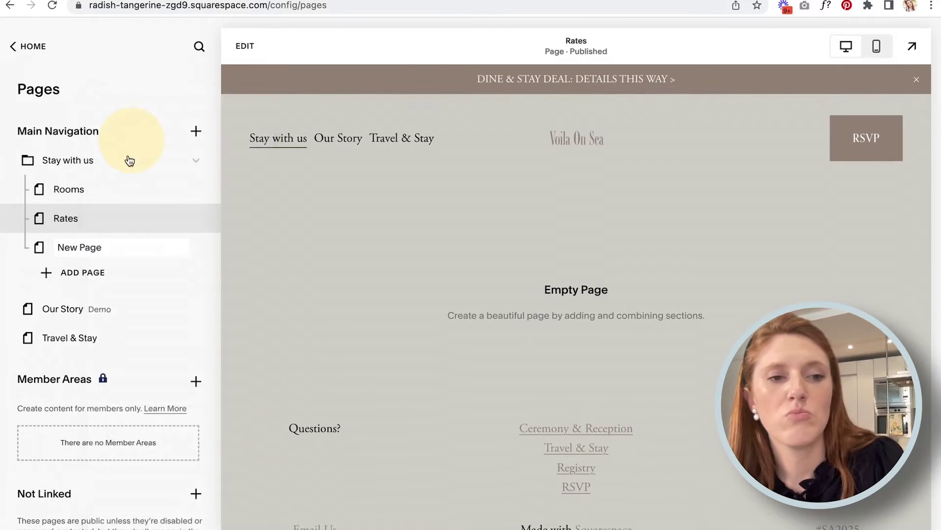
pyautogui.click(107, 247)
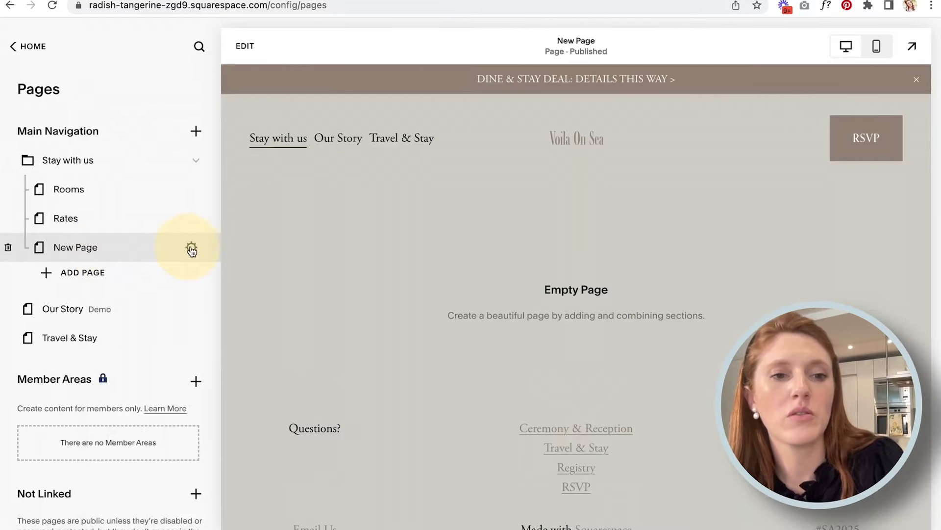
pyautogui.click(192, 249)
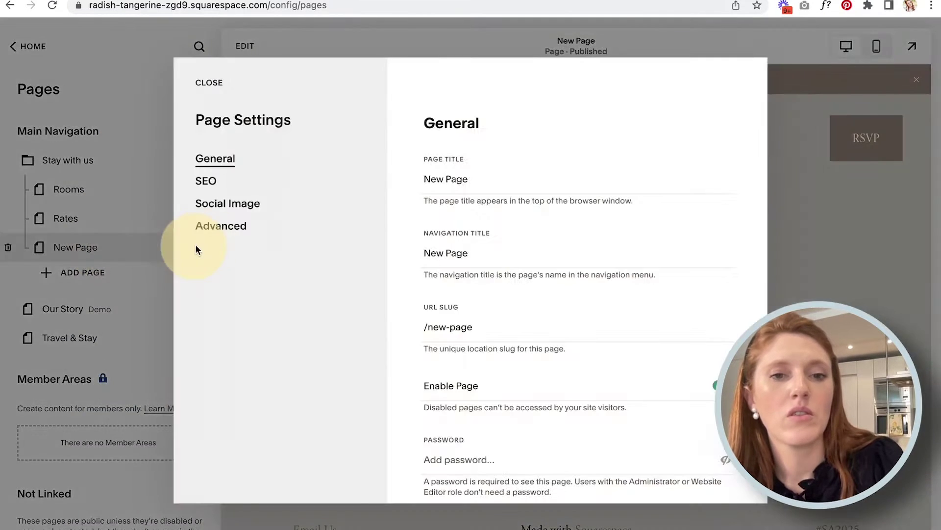
pyautogui.tripleClick(456, 180)
pyautogui.write('Spa')
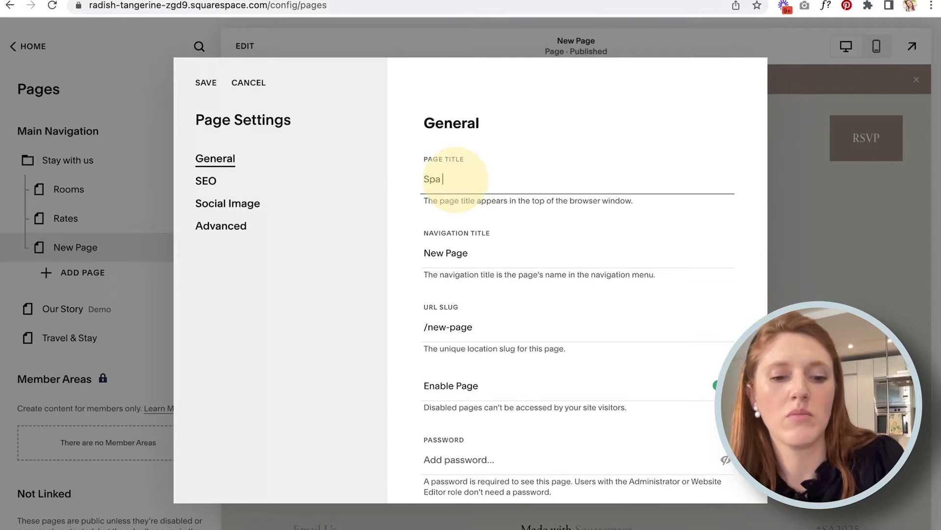
pyautogui.click(210, 87)
# Copy the new page's title into its navigation title so it reads "Spa Packages", and save the page settings.
pyautogui.click(193, 247)
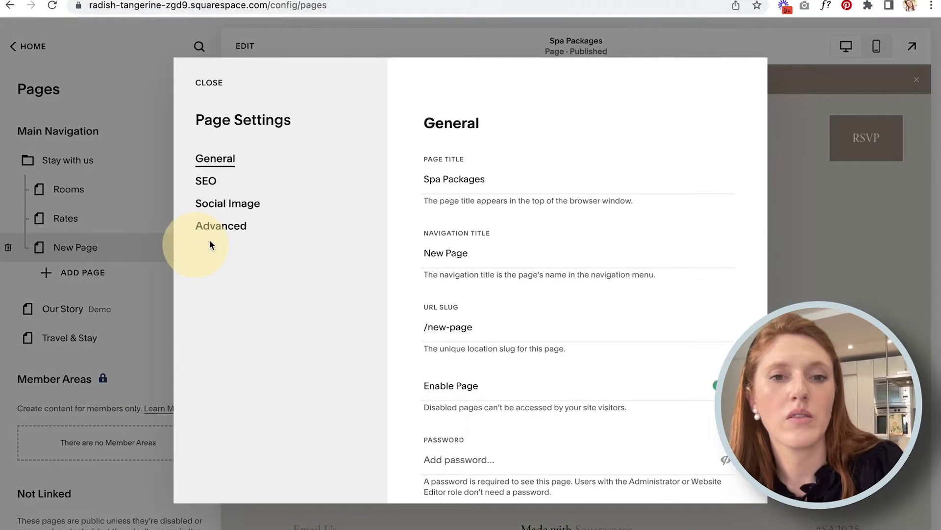
pyautogui.click(444, 182)
pyautogui.tripleClick(444, 182)
pyautogui.press('super+c')
pyautogui.tripleClick(452, 252)
pyautogui.press('super+v')
pyautogui.click(206, 82)
# Delete the Stay with us folder from the main navigation.
pyautogui.moveTo(273, 143)
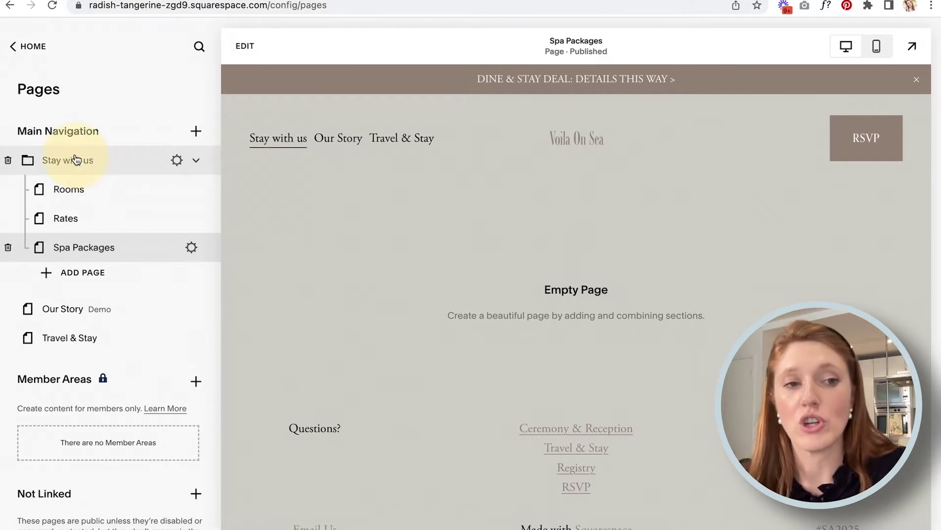
pyautogui.click(9, 160)
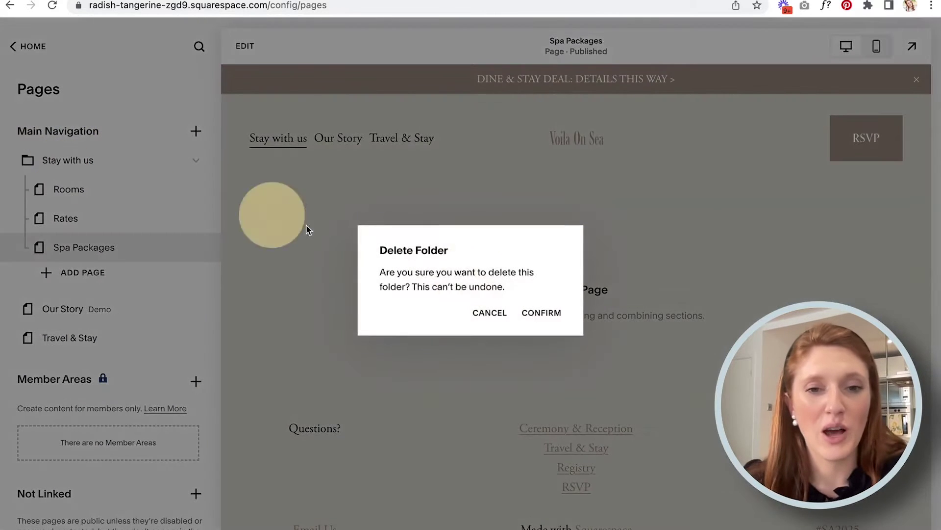
pyautogui.click(539, 317)
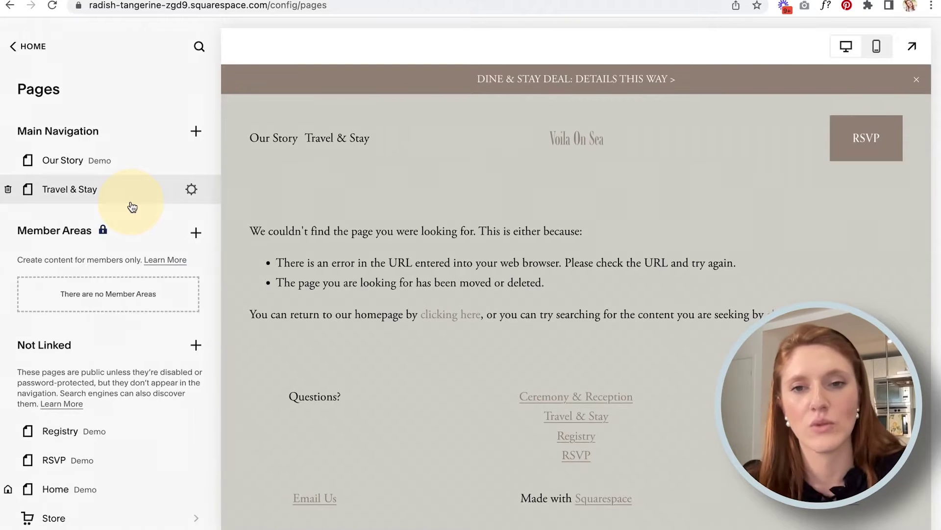
# Open the Travel & Stay page for editing and look over its sections.
pyautogui.click(131, 201)
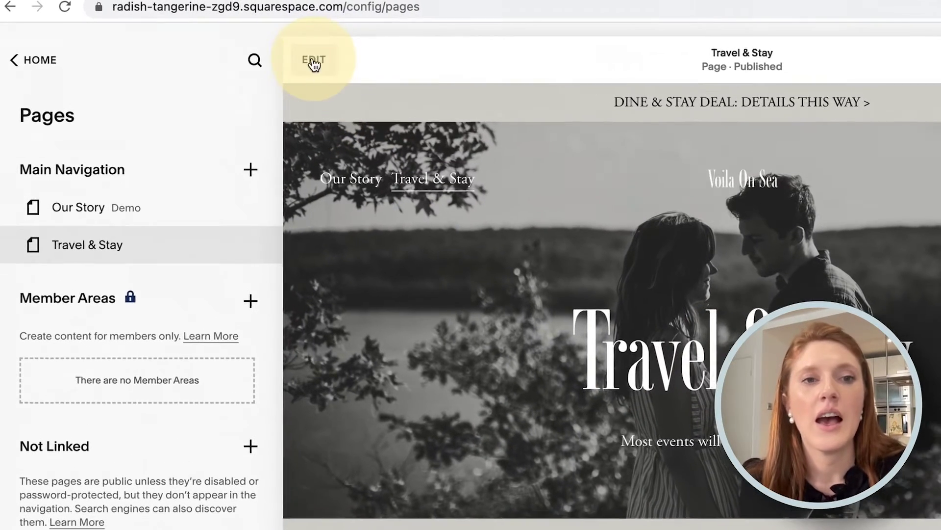
pyautogui.click(314, 61)
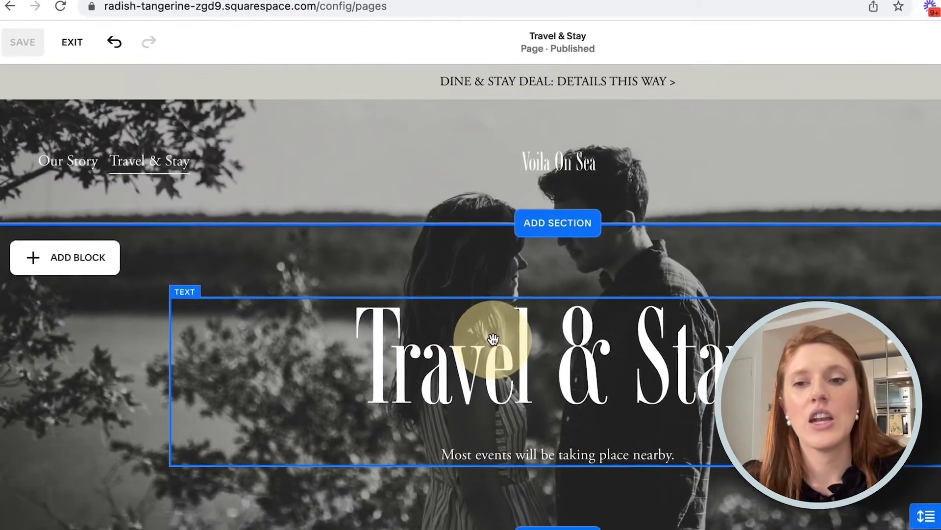
pyautogui.scroll(-10, 549, 378)
pyautogui.scroll(-2, 416, 285)
pyautogui.scroll(10, 416, 285)
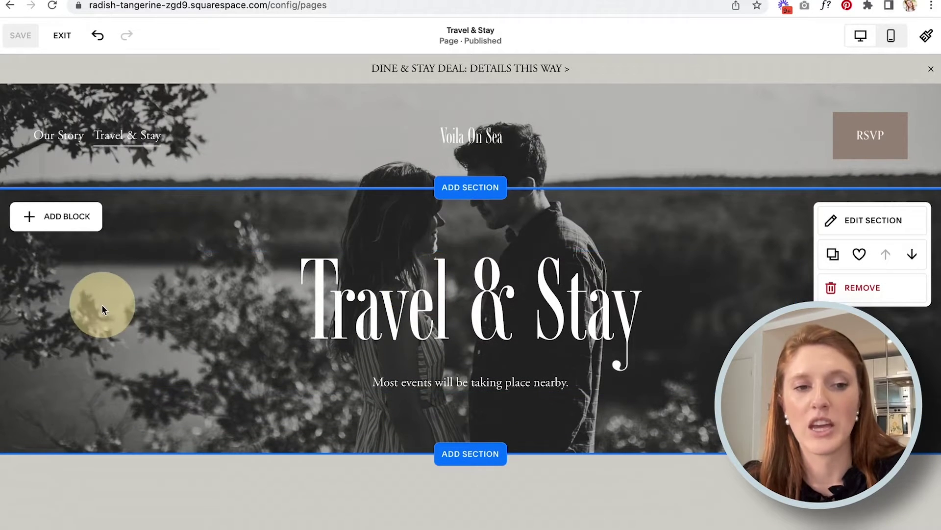
pyautogui.scroll(-1, 98, 313)
pyautogui.click(57, 186)
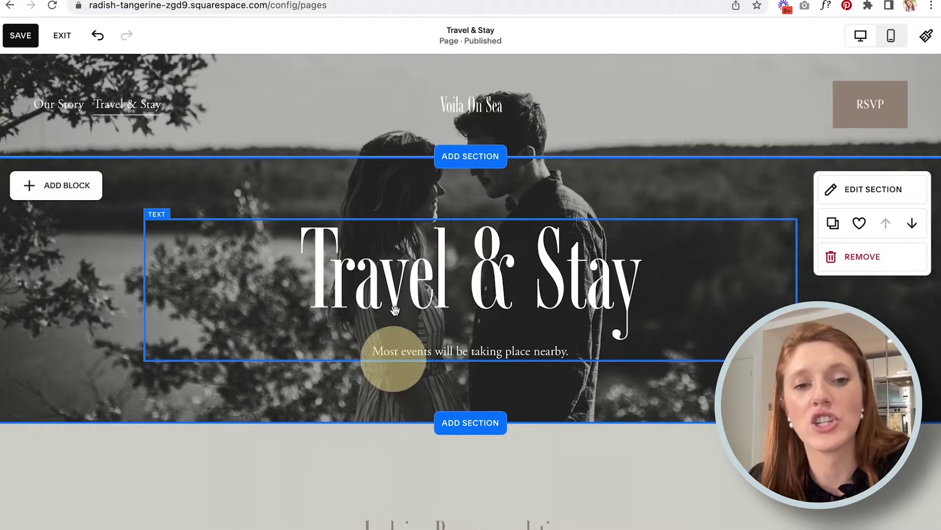
# Look through the block types that can be added to the Travel & Stay banner section, from basic to premium blocks.
pyautogui.click(58, 186)
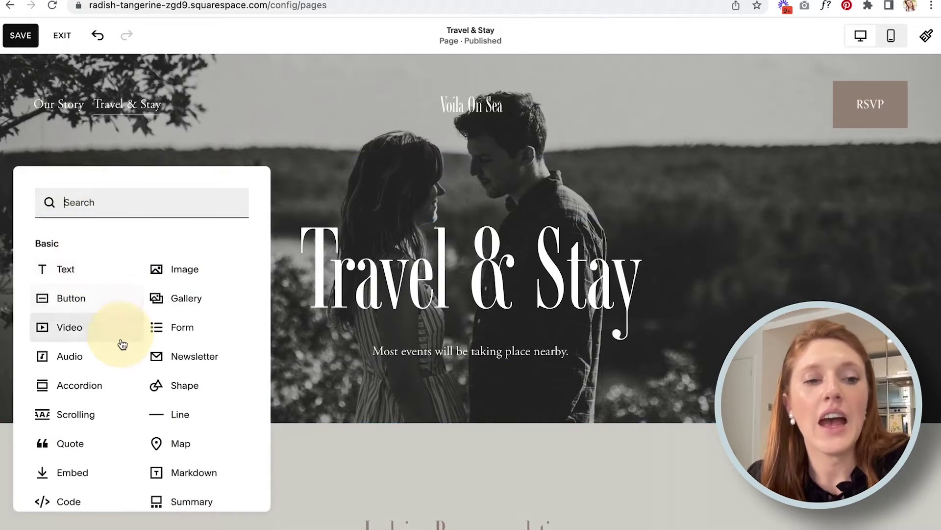
pyautogui.scroll(-15, 122, 343)
pyautogui.scroll(15, 122, 343)
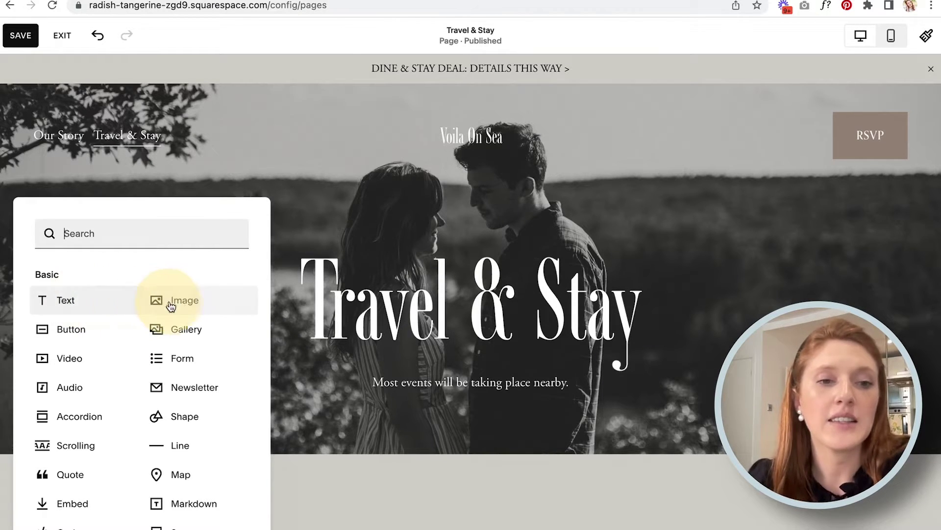
pyautogui.scroll(-3, 177, 366)
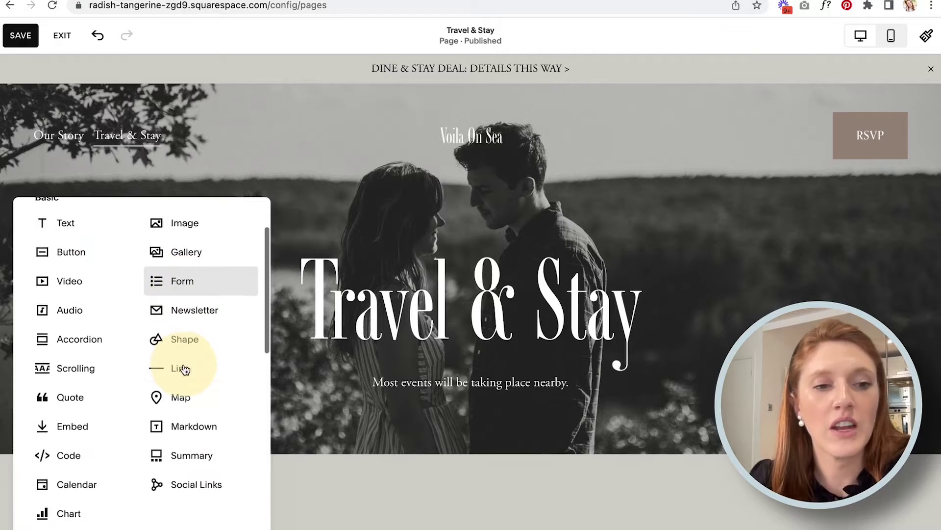
pyautogui.scroll(-2, 78, 373)
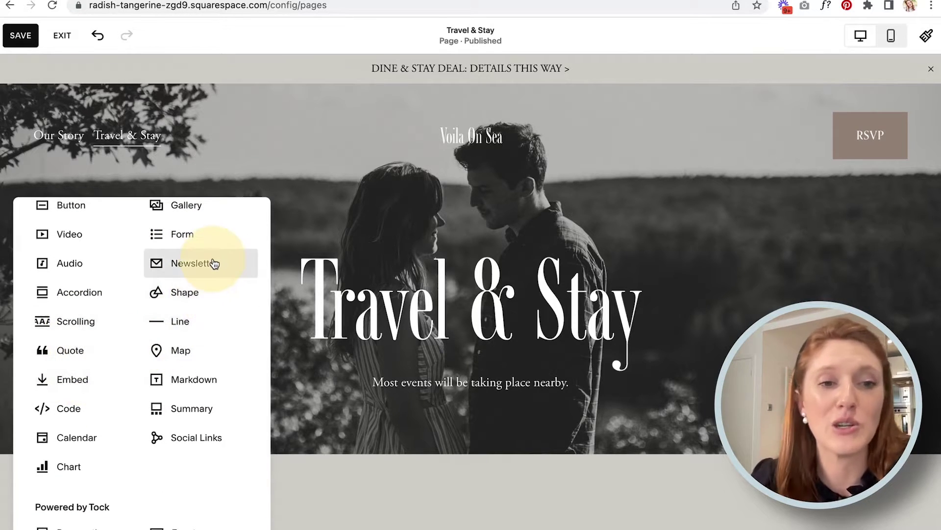
pyautogui.scroll(-3, 212, 263)
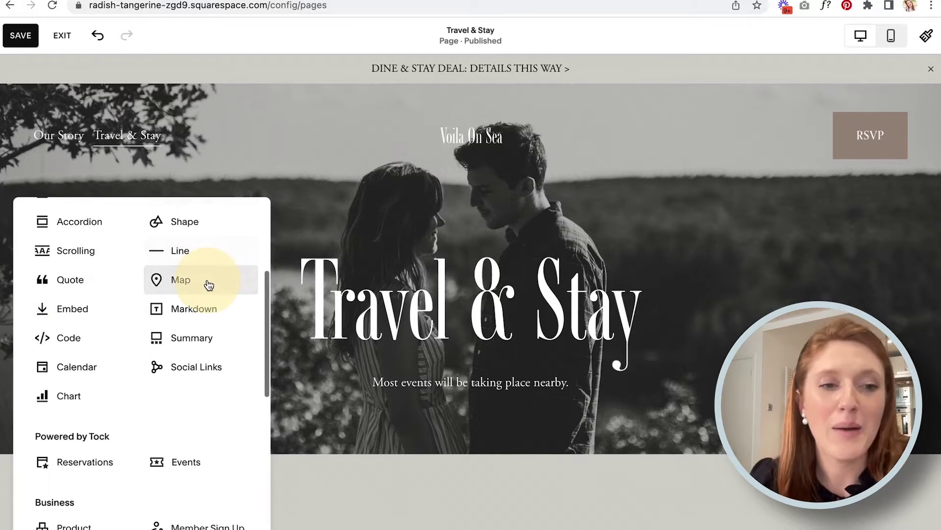
pyautogui.scroll(-6, 118, 360)
pyautogui.scroll(-5, 115, 363)
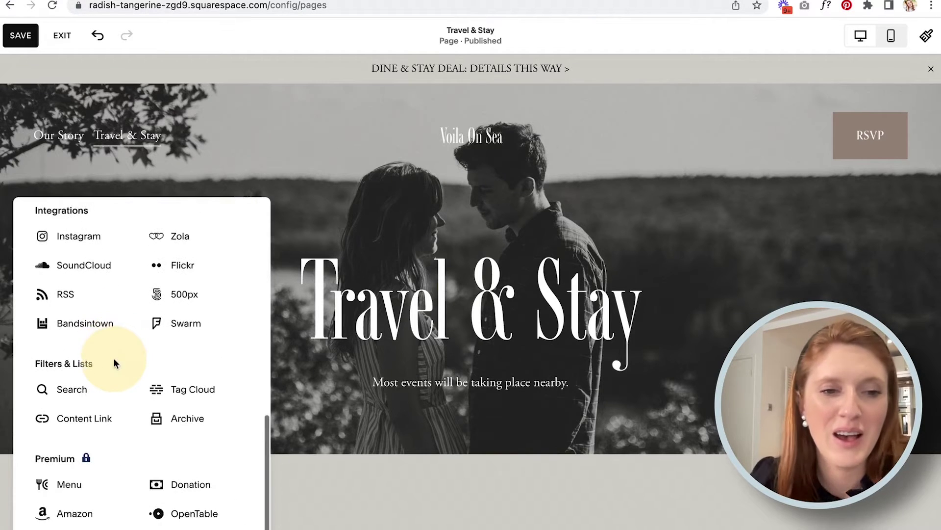
pyautogui.scroll(15, 114, 359)
pyautogui.scroll(-1, 105, 309)
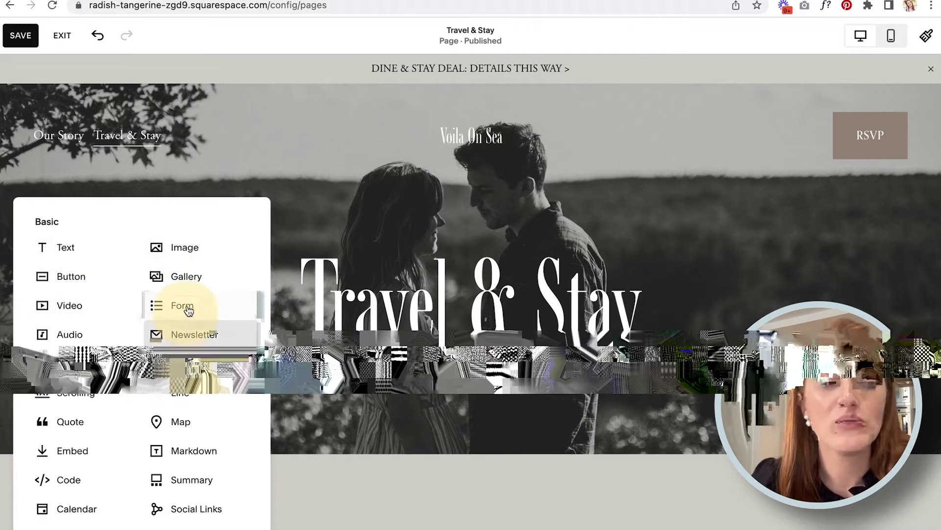
pyautogui.scroll(-7, 190, 305)
pyautogui.scroll(-10, 190, 306)
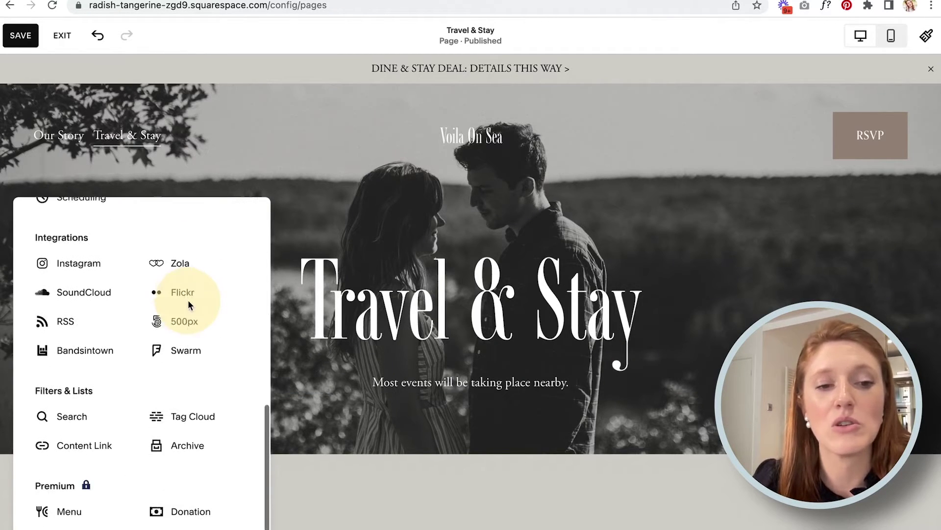
pyautogui.scroll(10, 189, 305)
pyautogui.scroll(10, 189, 305)
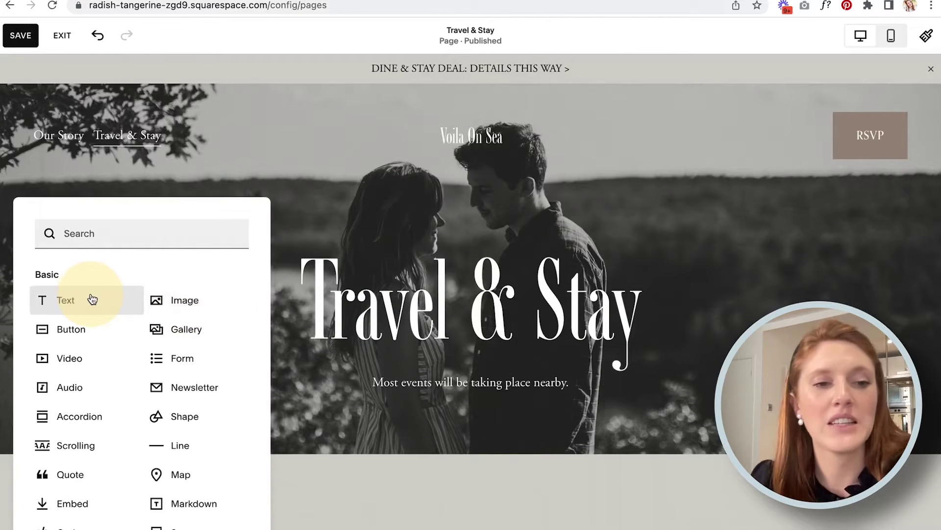
# Add a text block reading "Type and text appears, wahoo!" to the banner section and place it centred below the subtitle.
pyautogui.click(92, 299)
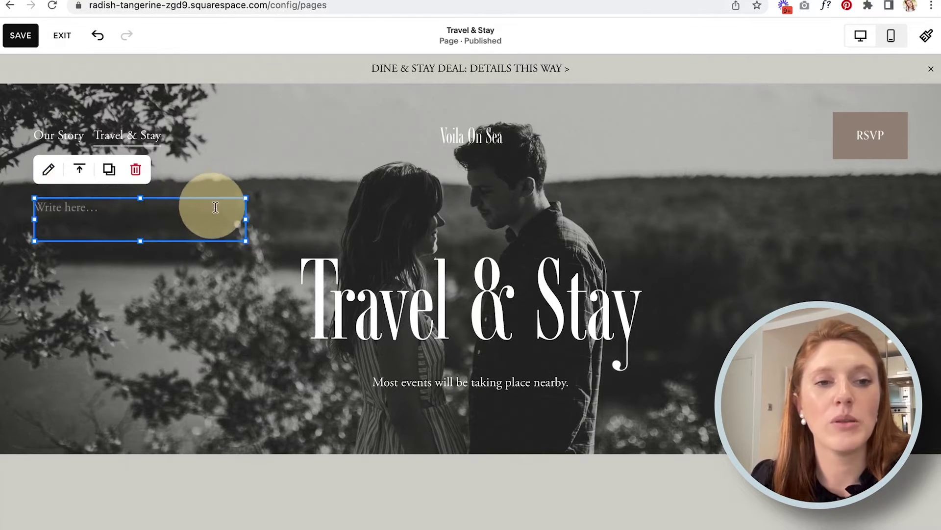
pyautogui.click(63, 209)
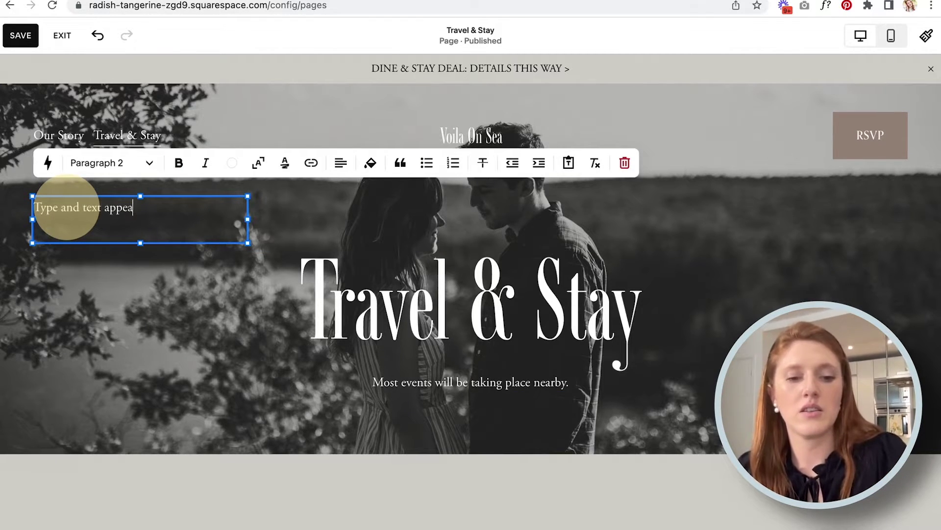
pyautogui.click(43, 325)
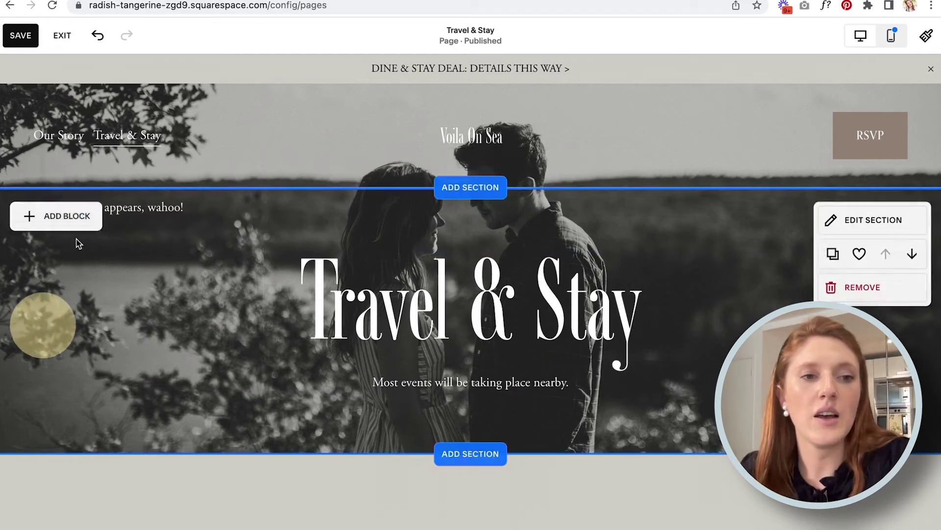
pyautogui.click(134, 206)
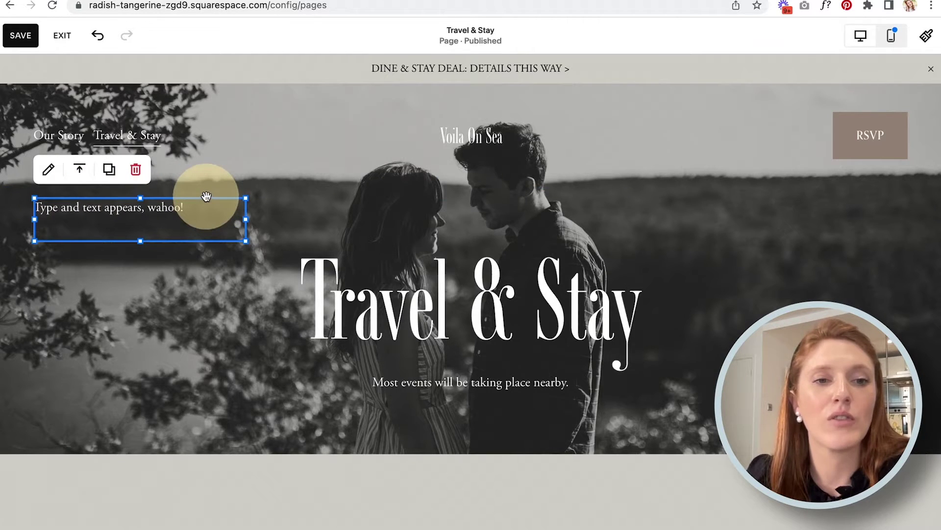
pyautogui.moveTo(206, 198); pyautogui.dragTo(532, 274)
# Try the Heading 1, Heading 3 and Heading 2 styles on the new text block, then return it to Paragraph 2.
pyautogui.click(412, 291)
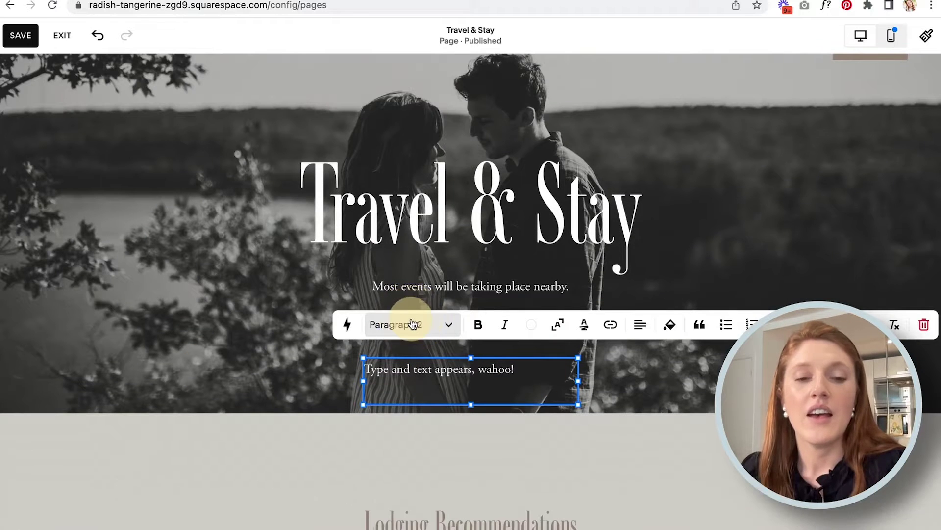
pyautogui.click(413, 325)
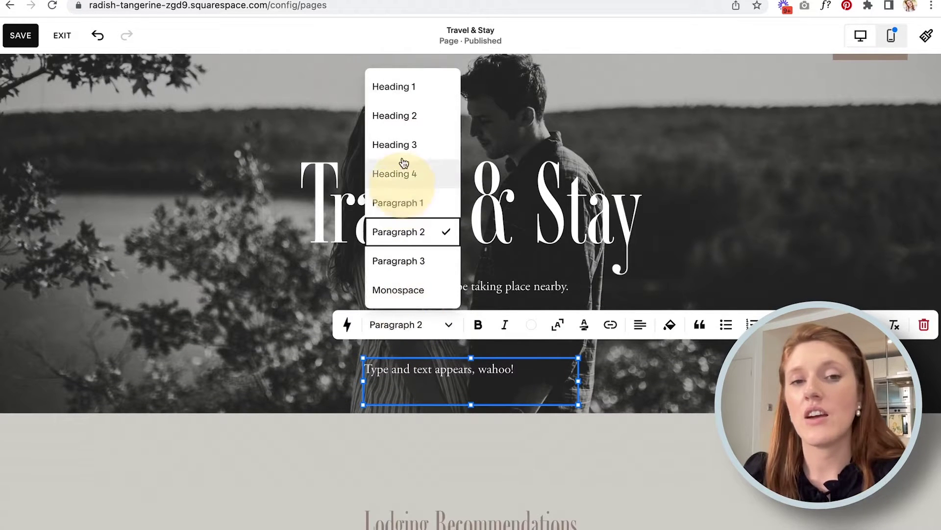
pyautogui.click(402, 86)
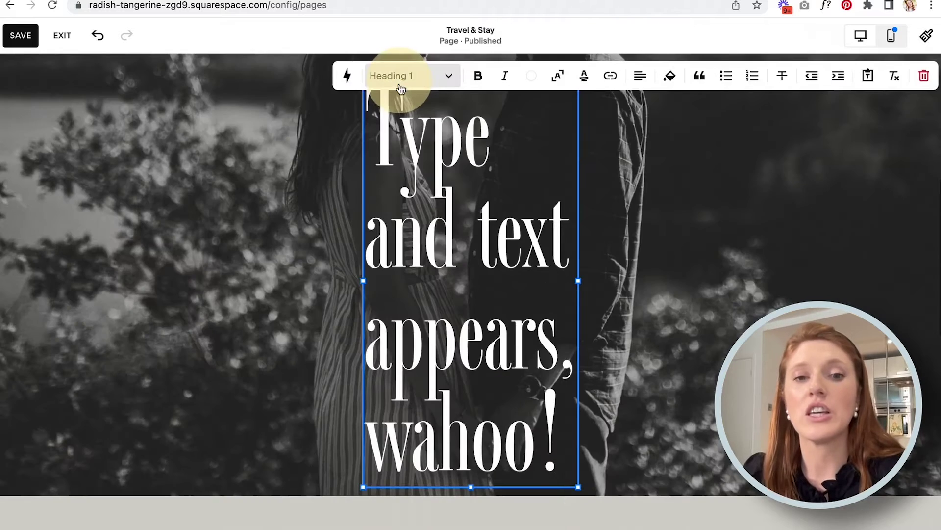
pyautogui.scroll(2, 399, 294)
pyautogui.click(409, 136)
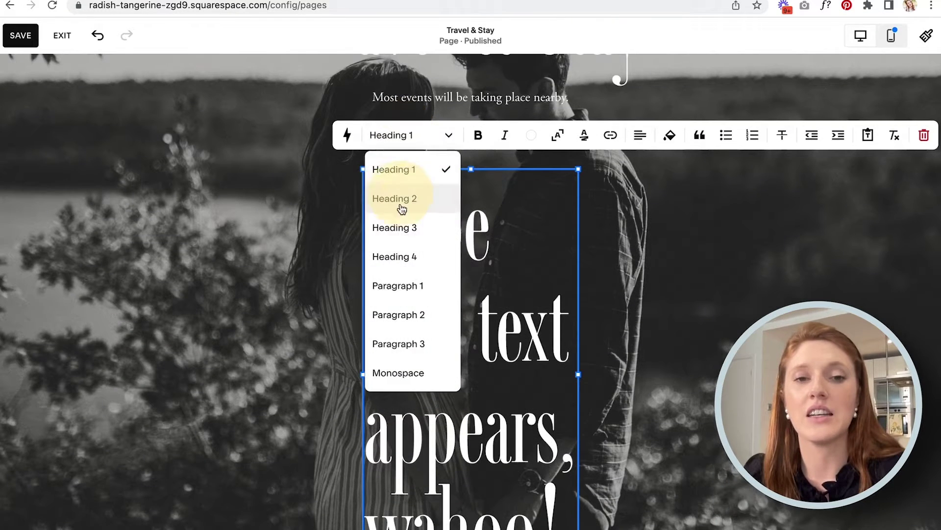
pyautogui.click(398, 224)
pyautogui.click(396, 142)
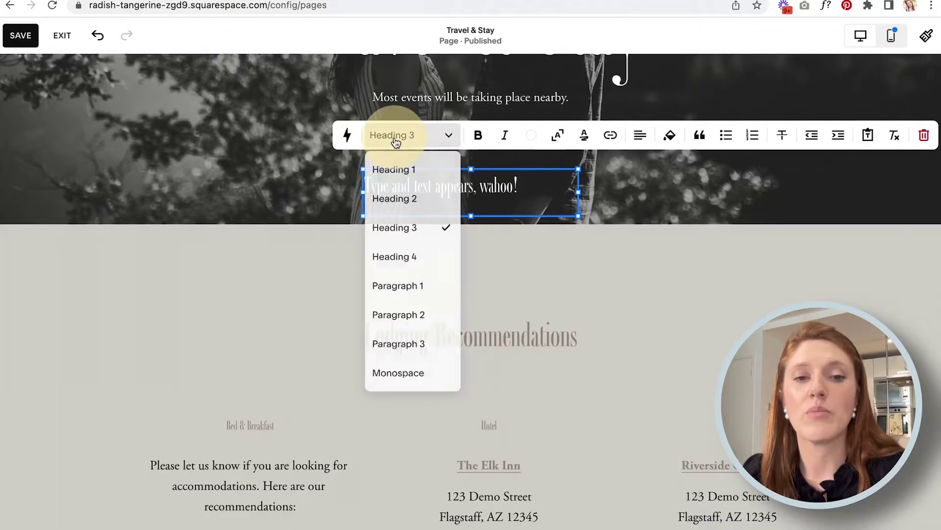
pyautogui.click(394, 198)
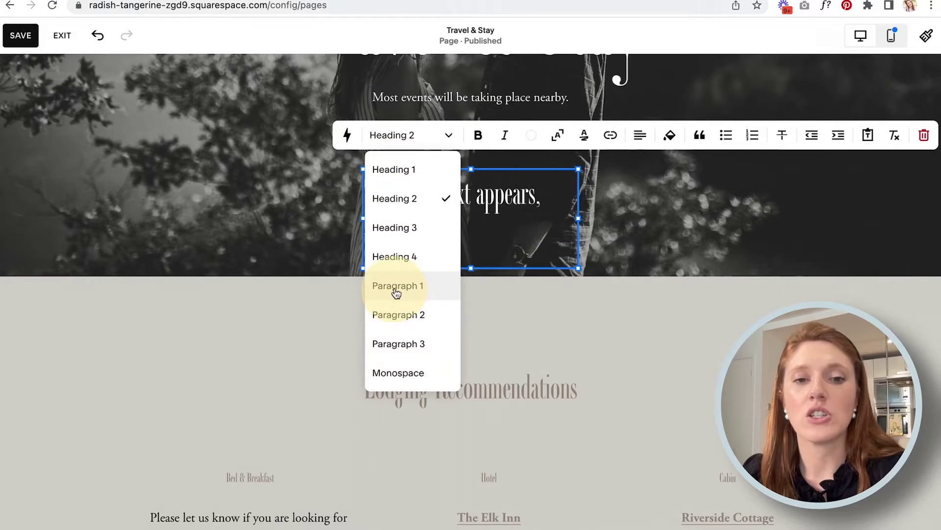
pyautogui.click(397, 314)
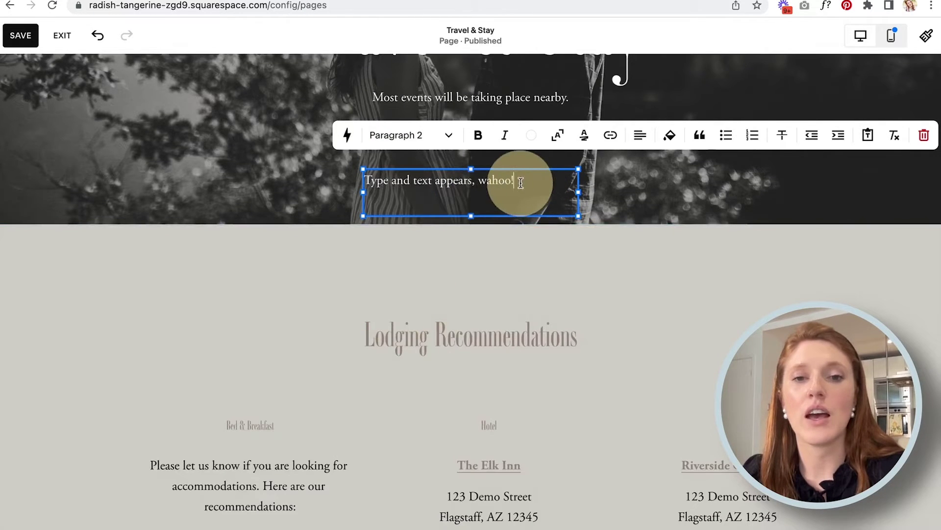
# Centre-align the "Type and text appears, wahoo!" text and make it italic.
pyautogui.scroll(4, 520, 182)
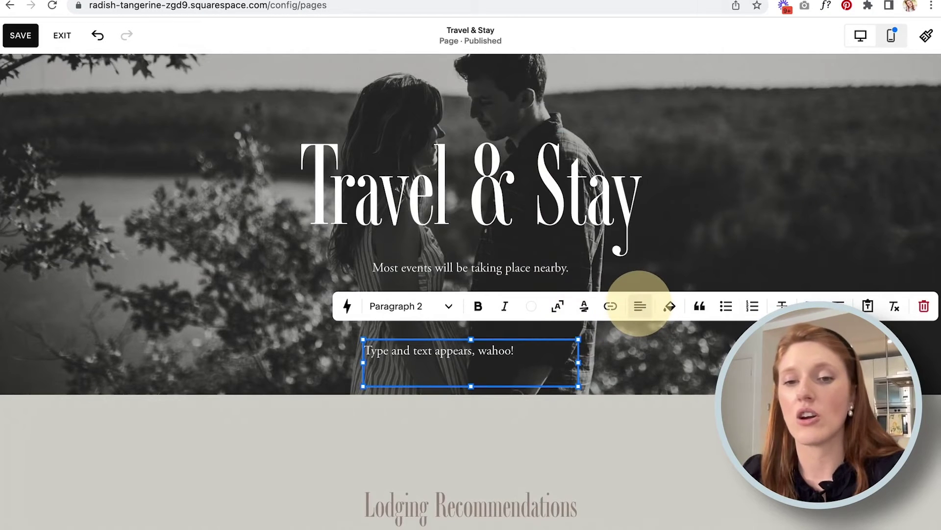
pyautogui.click(640, 306)
pyautogui.click(627, 339)
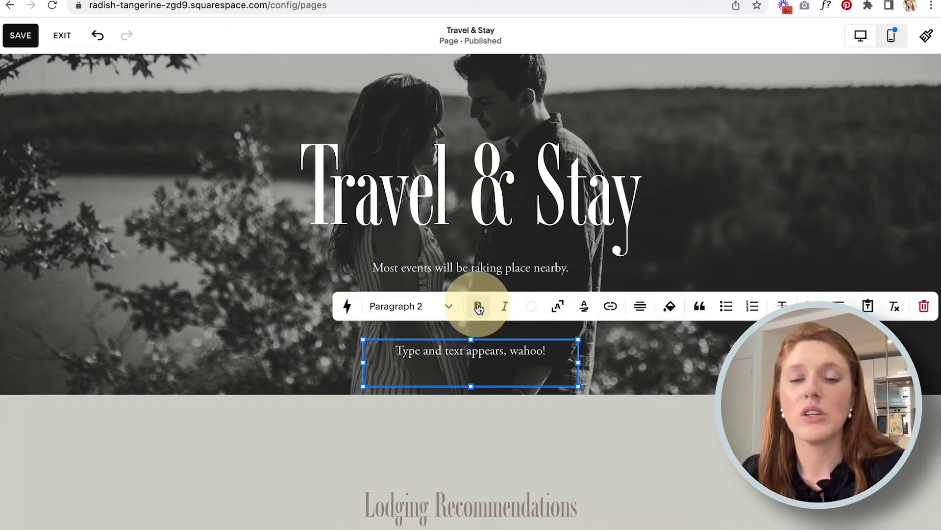
pyautogui.moveTo(545, 350); pyautogui.dragTo(396, 350)
pyautogui.click(505, 307)
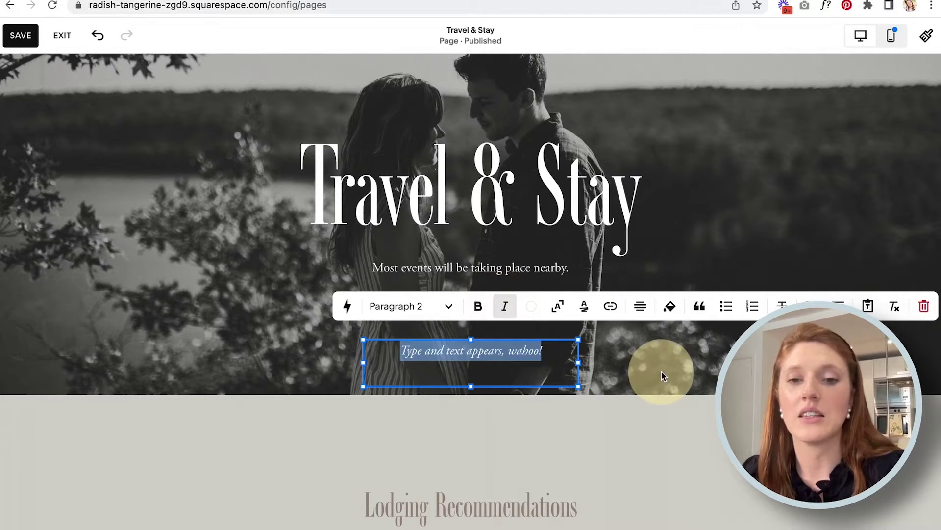
# Scale the italic text to fit its block's width, and make the block slightly narrower.
pyautogui.click(559, 307)
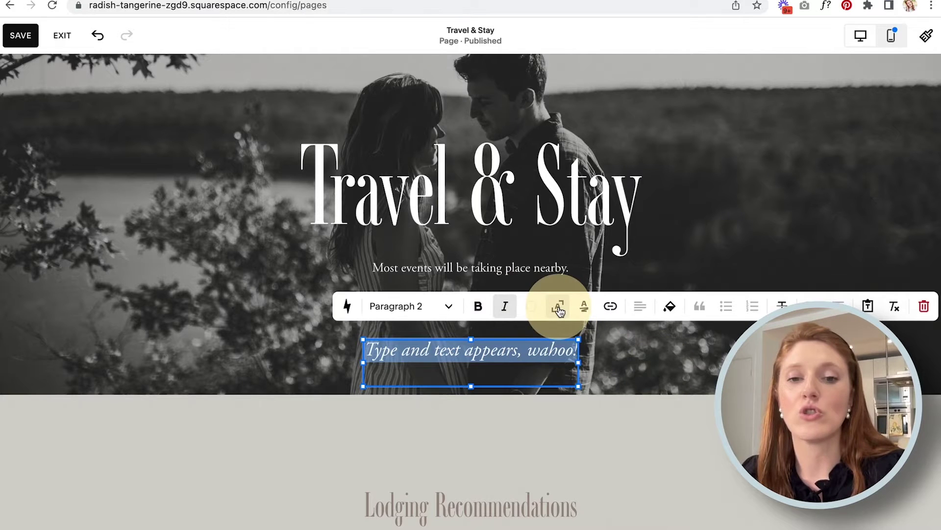
pyautogui.click(560, 312)
pyautogui.click(560, 311)
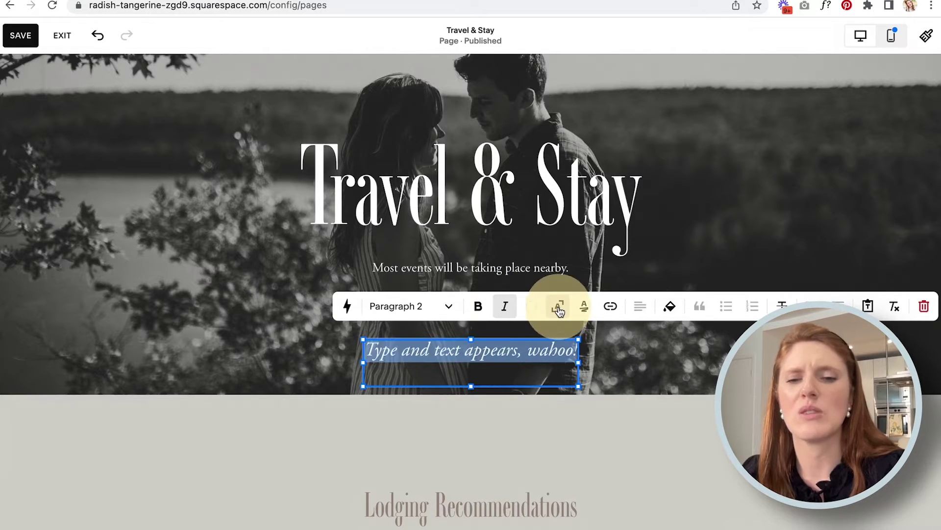
pyautogui.click(622, 359)
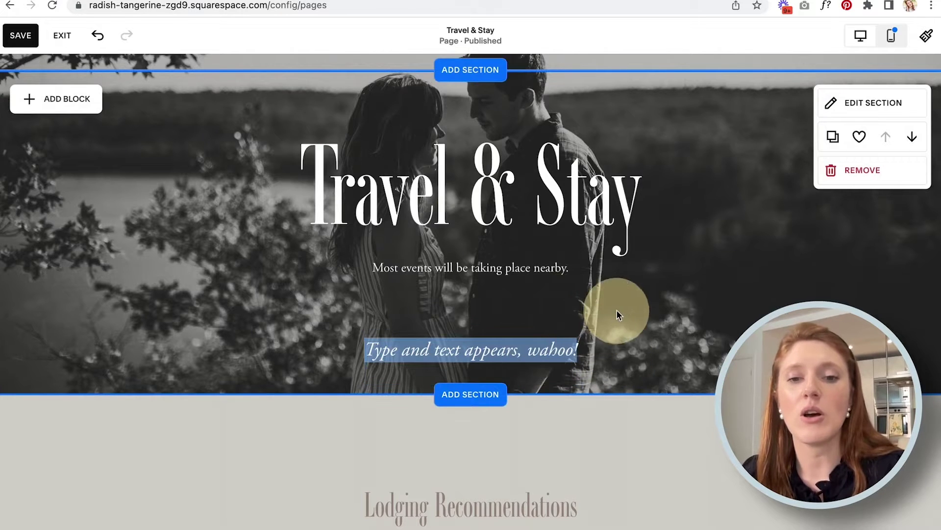
pyautogui.doubleClick(508, 350)
pyautogui.moveTo(580, 340); pyautogui.dragTo(544, 341)
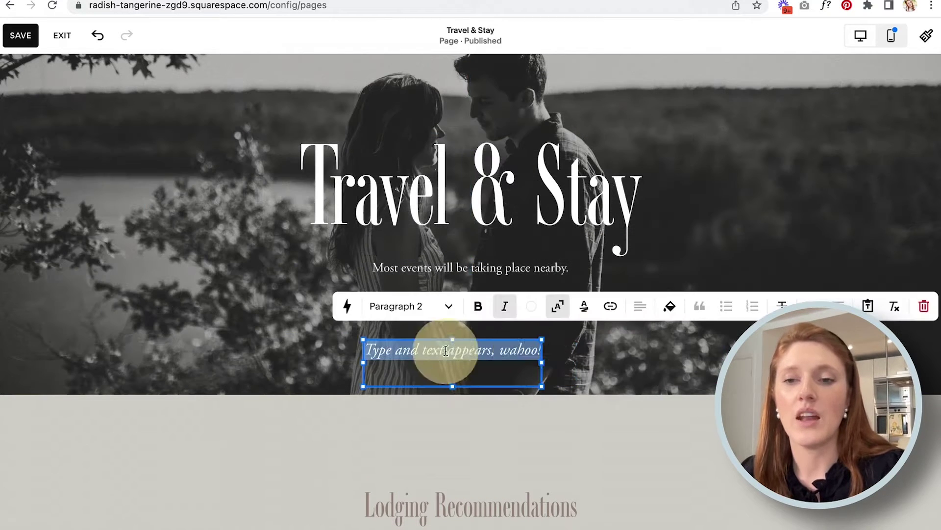
# Delete the "Type and text appears, wahoo!" text block from the banner section.
pyautogui.click(924, 307)
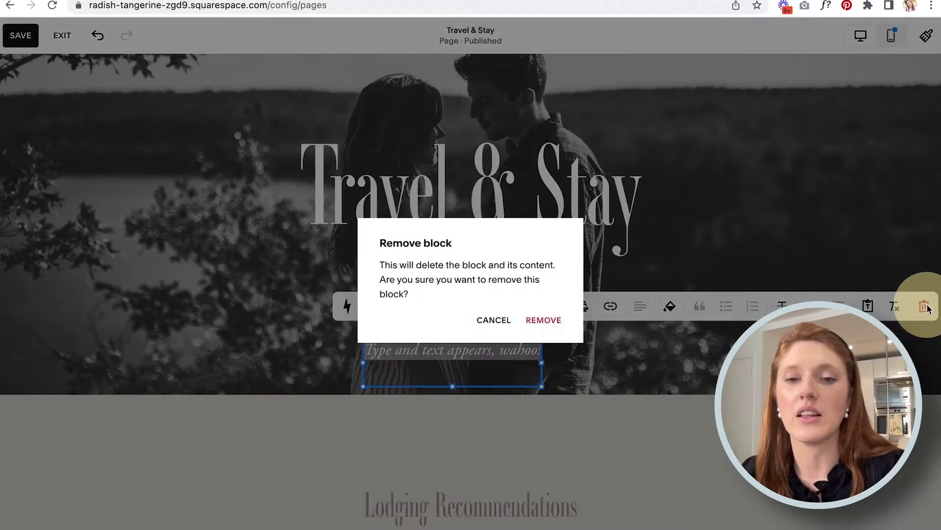
pyautogui.click(550, 323)
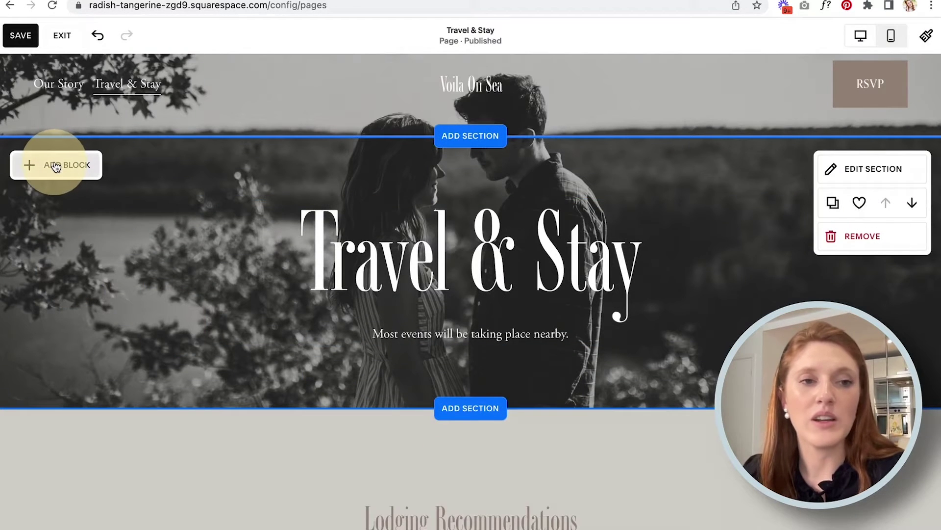
pyautogui.click(56, 165)
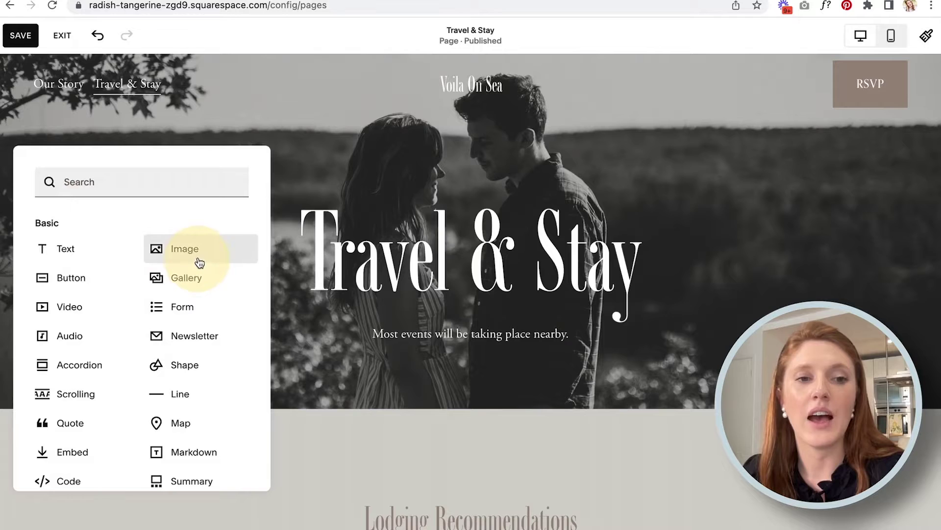
pyautogui.click(346, 157)
# Add an image block to the Lodging Recommendations section.
pyautogui.scroll(-6, 346, 157)
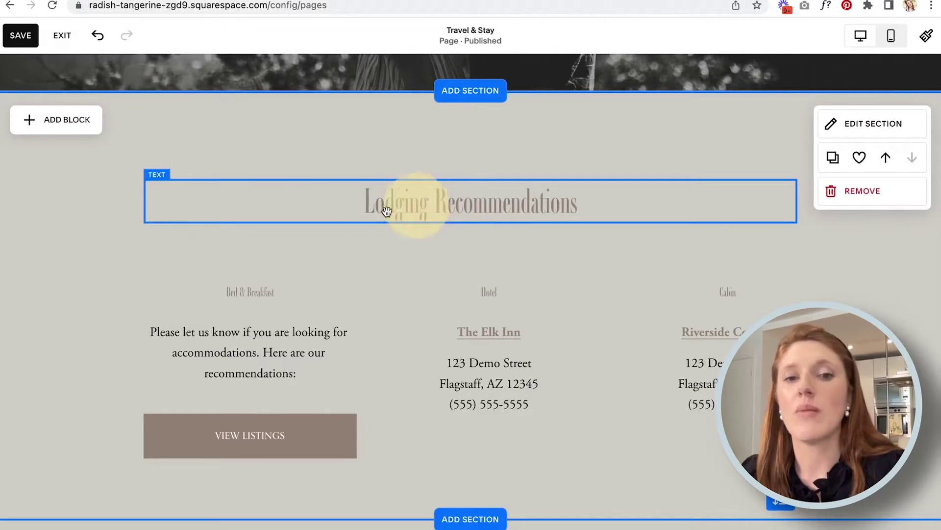
pyautogui.click(64, 129)
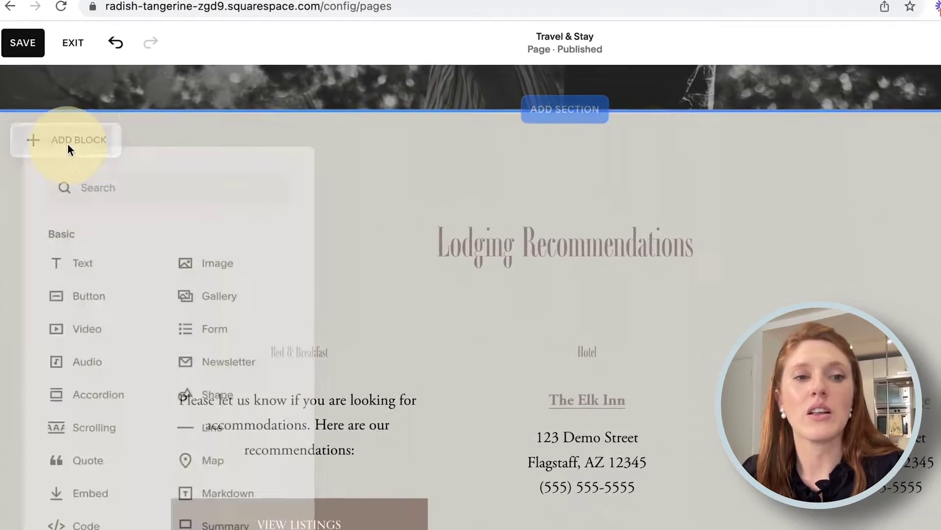
pyautogui.click(212, 269)
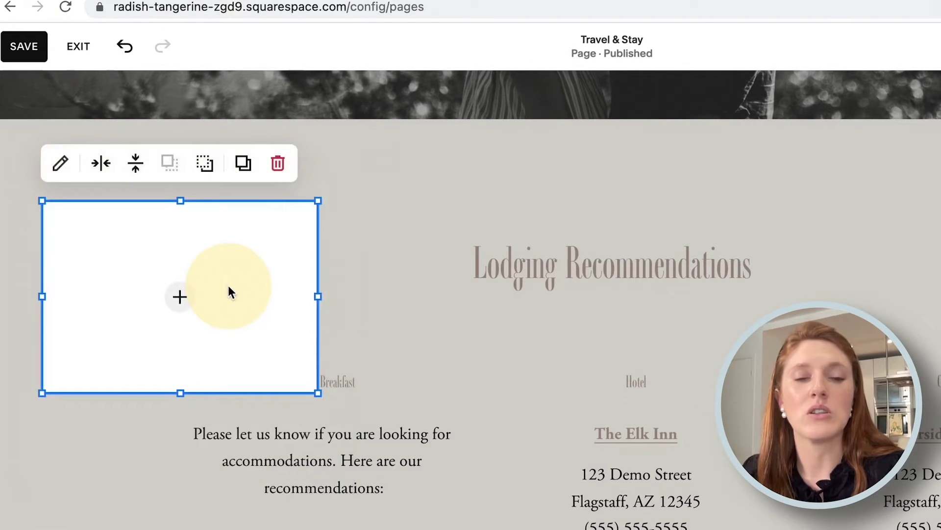
# Look through the site's image library and the local Desktop files as sources for the new image block.
pyautogui.click(181, 298)
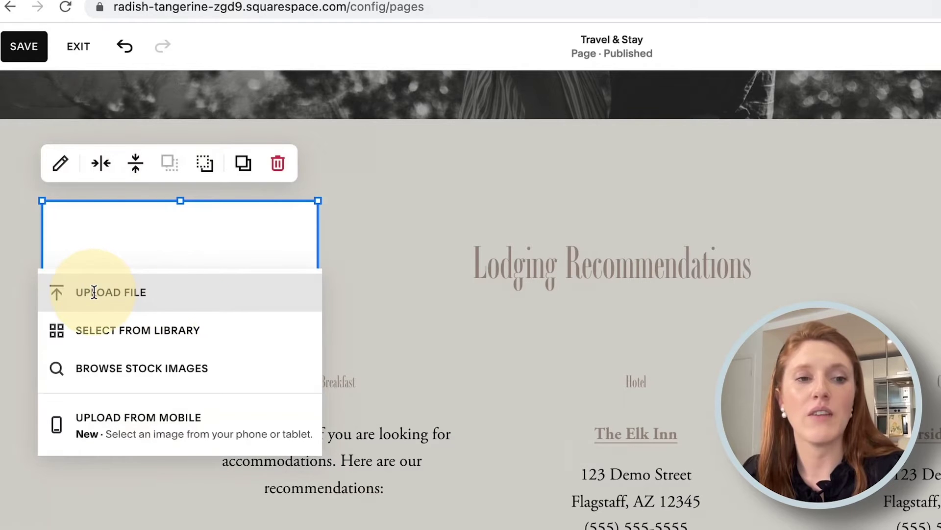
pyautogui.click(107, 330)
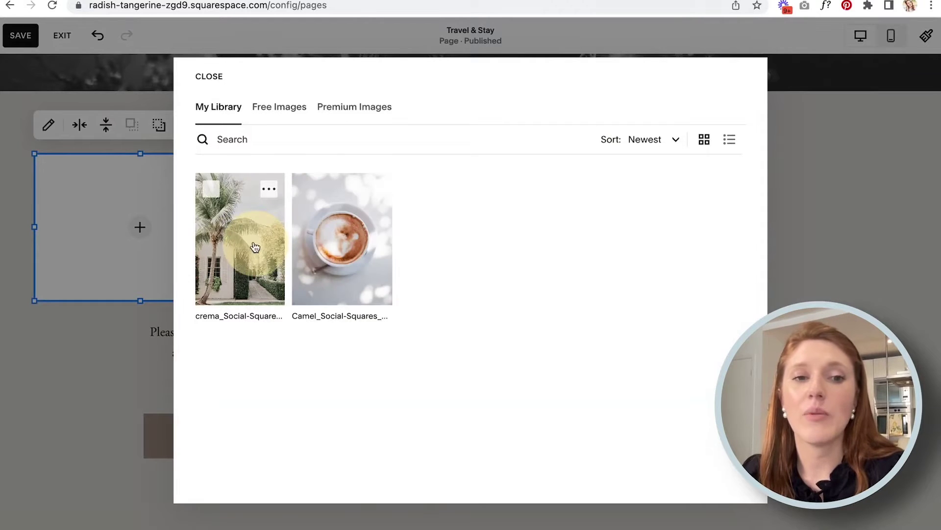
pyautogui.click(212, 191)
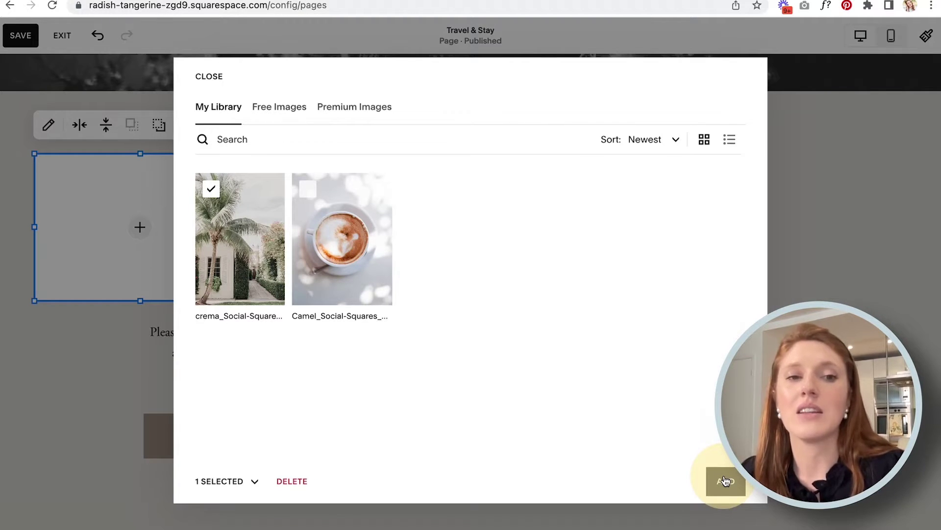
pyautogui.click(212, 87)
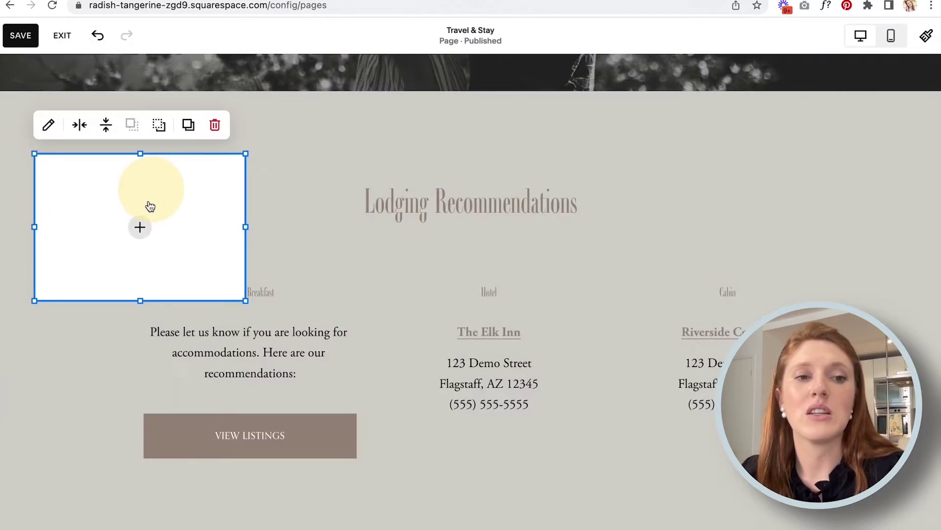
pyautogui.click(141, 227)
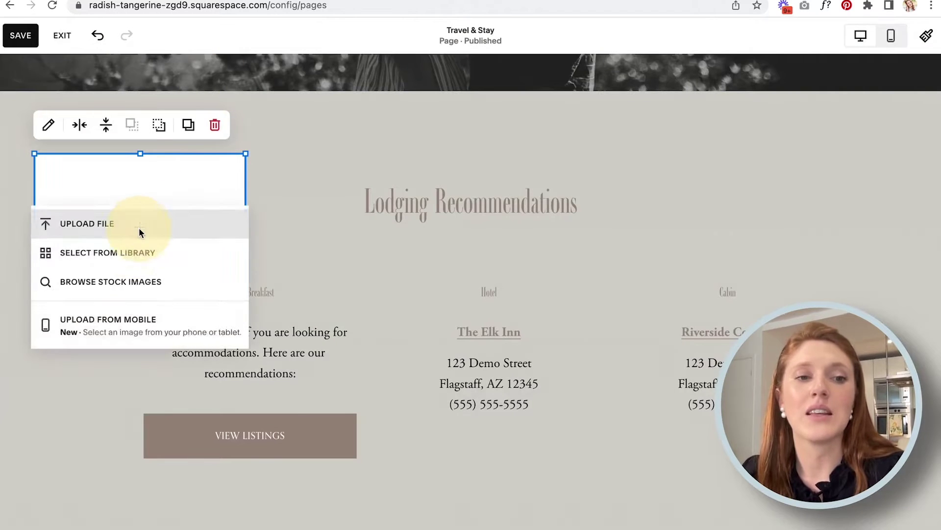
pyautogui.click(89, 223)
pyautogui.scroll(-5, 486, 285)
pyautogui.scroll(5, 486, 286)
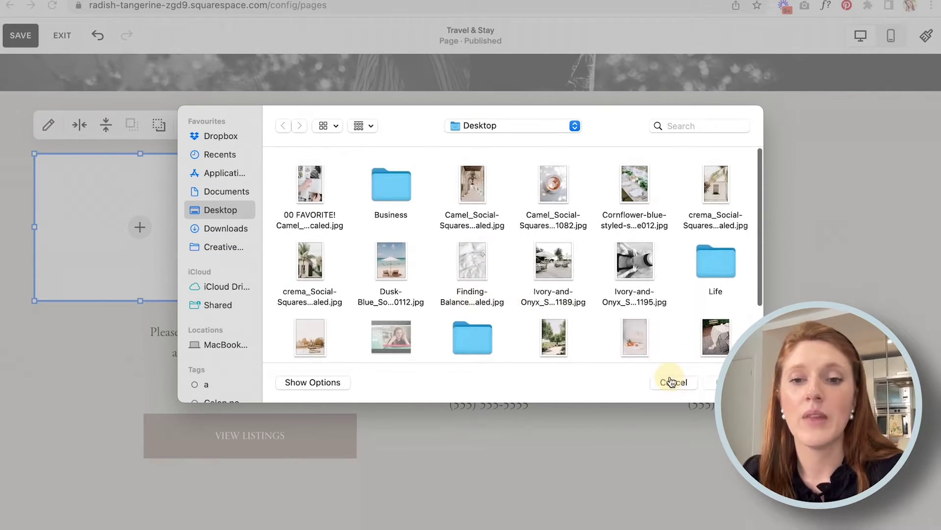
pyautogui.click(672, 382)
# Browse the free stock images offered for the image block.
pyautogui.click(141, 228)
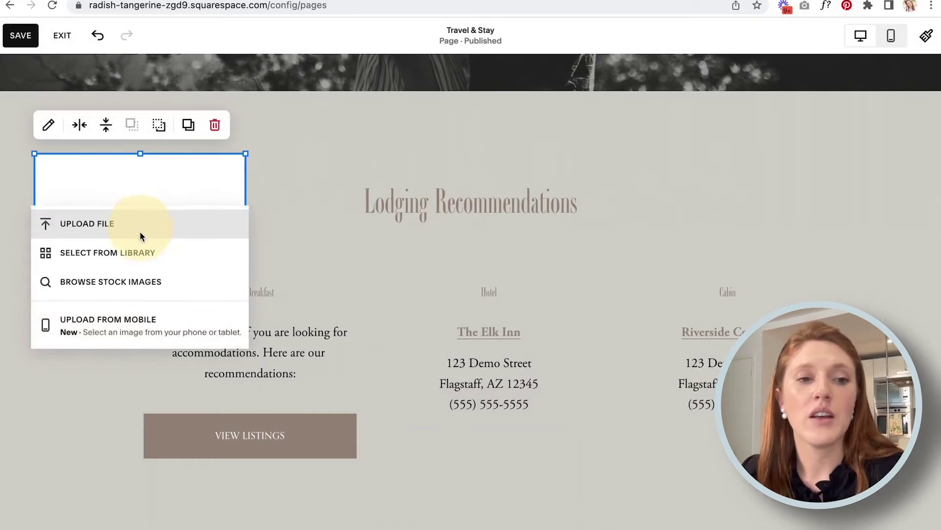
pyautogui.click(178, 281)
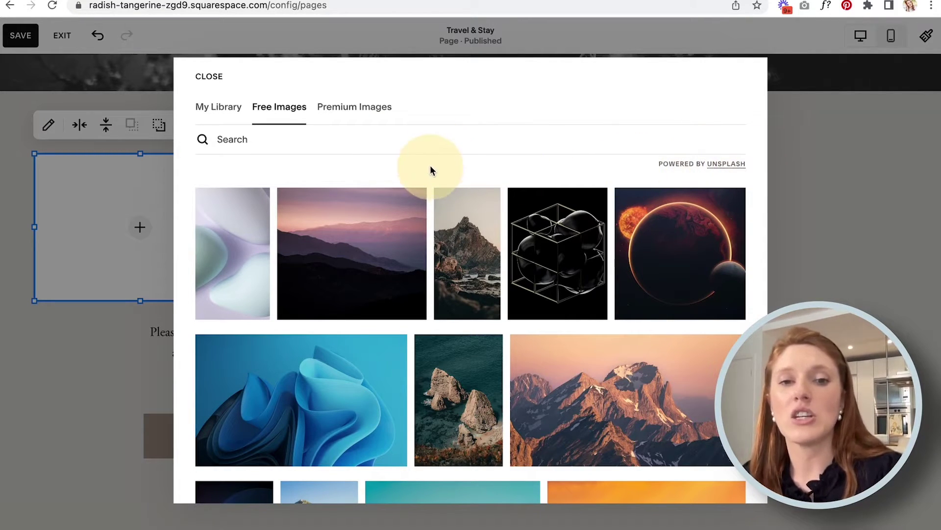
pyautogui.scroll(-10, 420, 265)
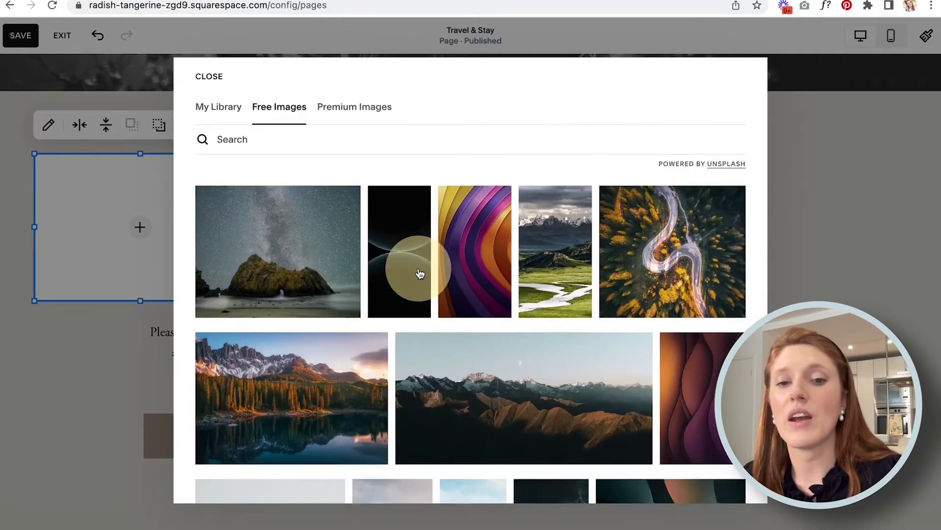
pyautogui.scroll(-10, 420, 273)
pyautogui.scroll(-10, 420, 273)
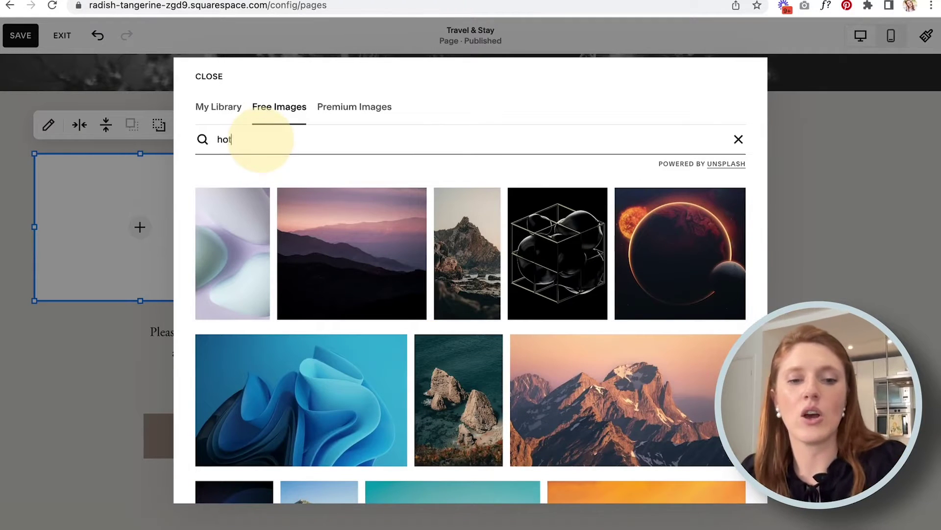
# Search the free stock images for "hotel" and add the photo of the white terrace with a table overlooking the sea.
pyautogui.scroll(-5, 373, 256)
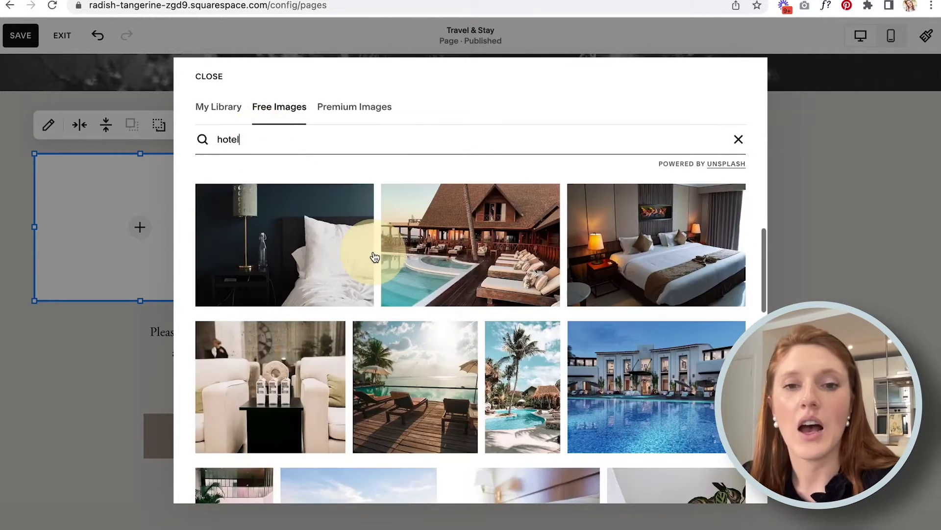
pyautogui.scroll(-1, 374, 256)
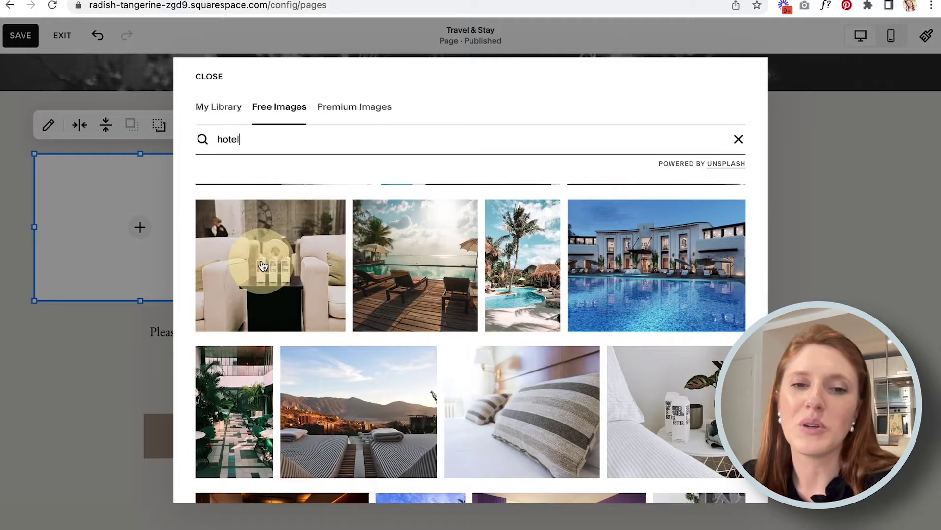
pyautogui.scroll(-3, 263, 266)
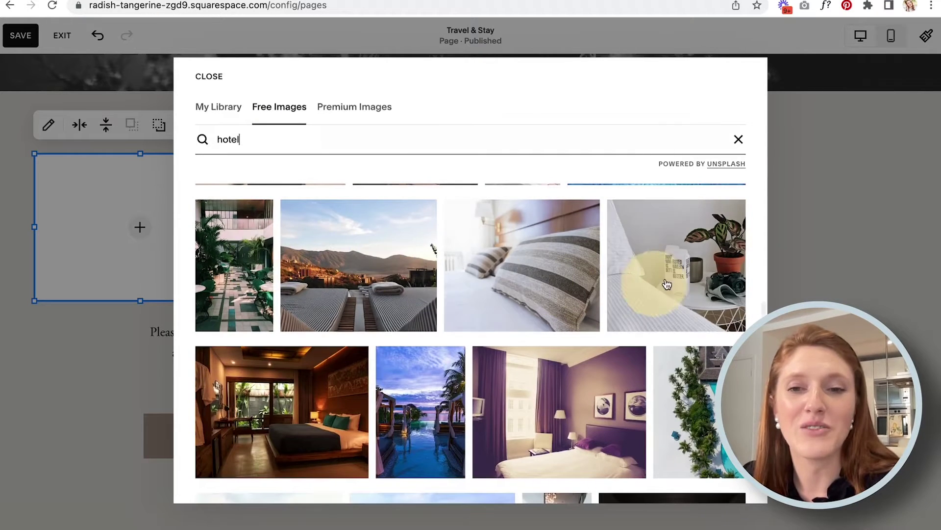
pyautogui.scroll(-6, 353, 279)
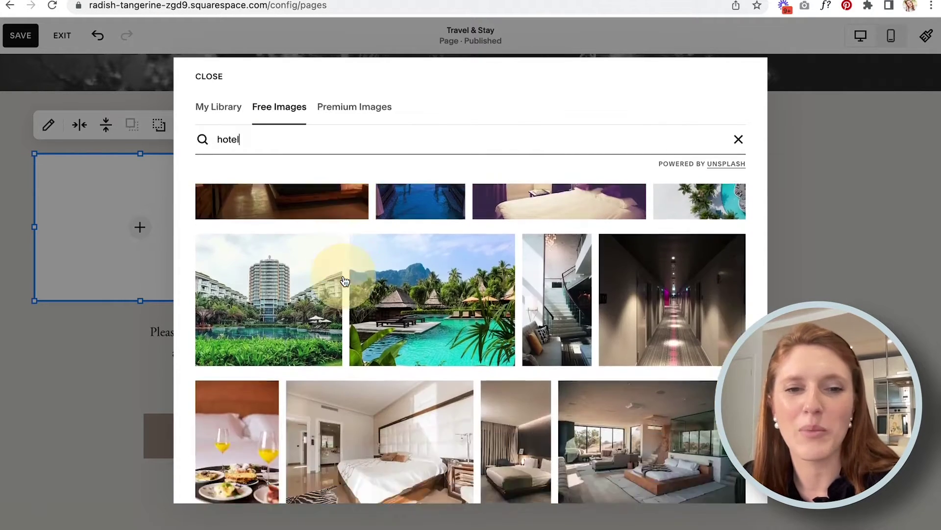
pyautogui.scroll(-8, 343, 277)
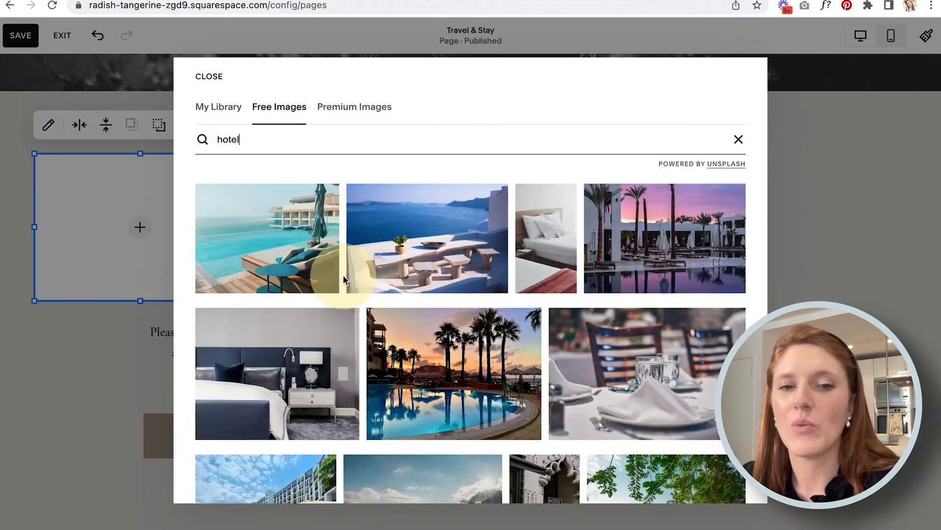
pyautogui.scroll(2, 344, 278)
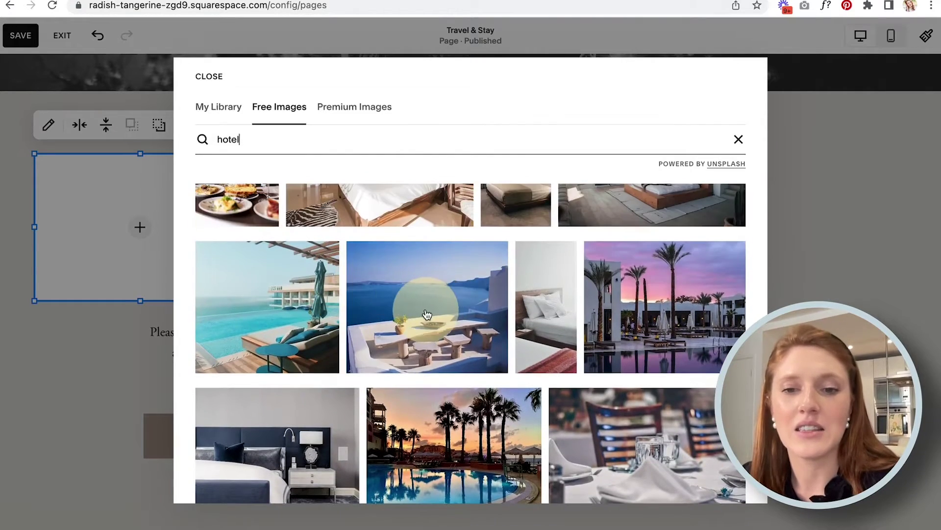
pyautogui.scroll(-2, 427, 314)
pyautogui.click(420, 284)
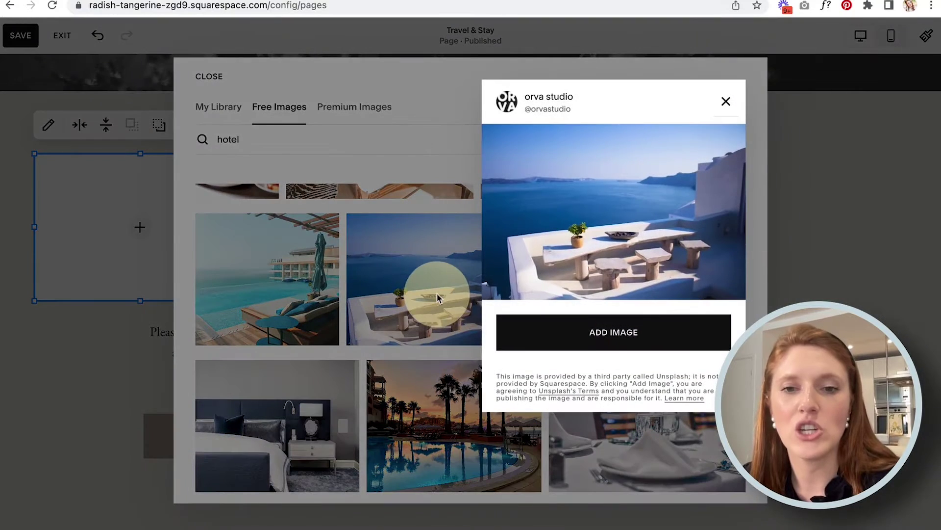
pyautogui.click(621, 347)
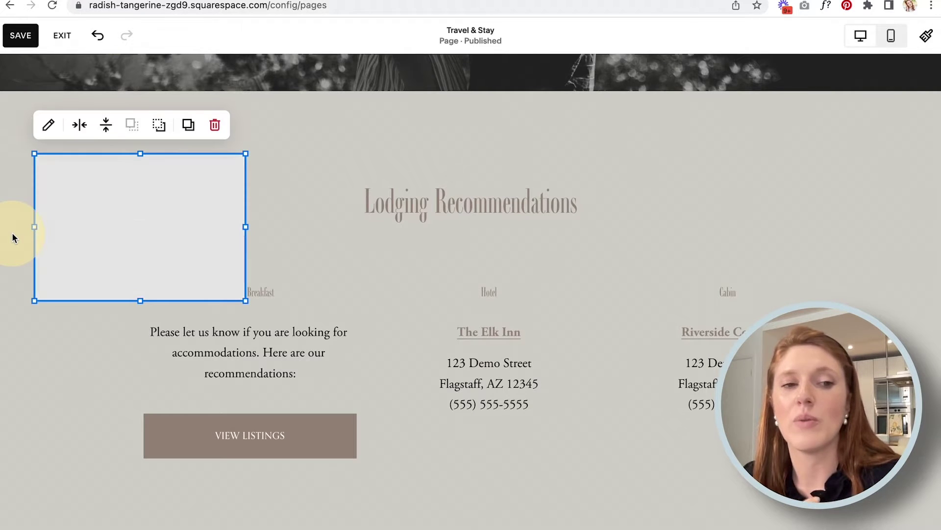
# Remove the sea-view terrace photo from the image block and look through the premium stock images.
pyautogui.click(48, 125)
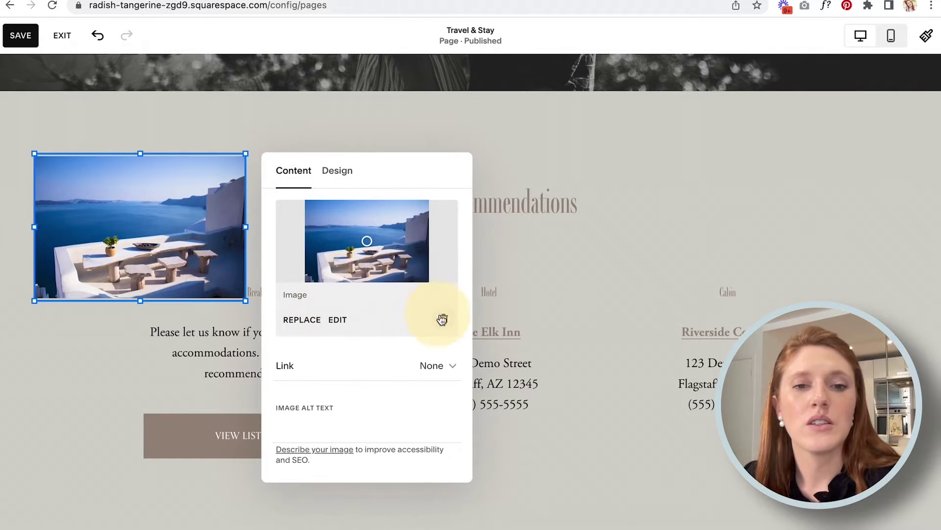
pyautogui.click(443, 321)
pyautogui.click(376, 228)
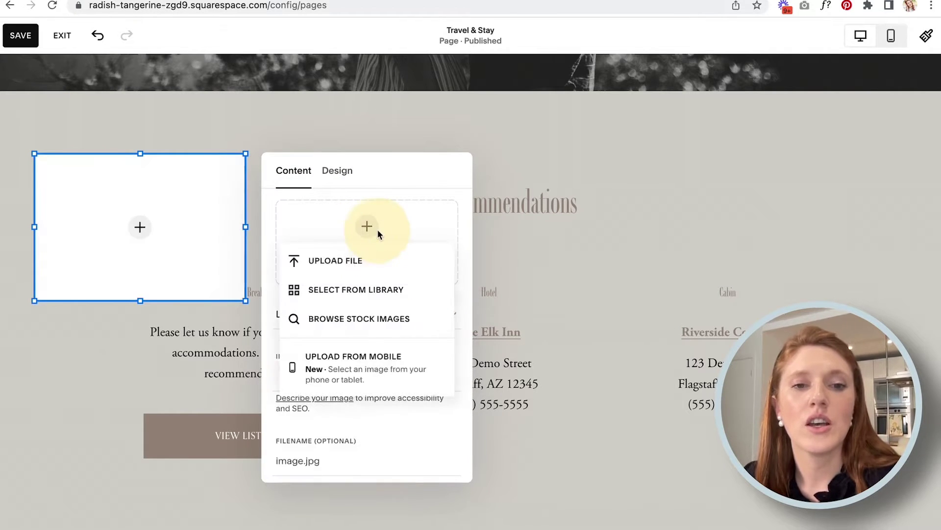
pyautogui.click(337, 317)
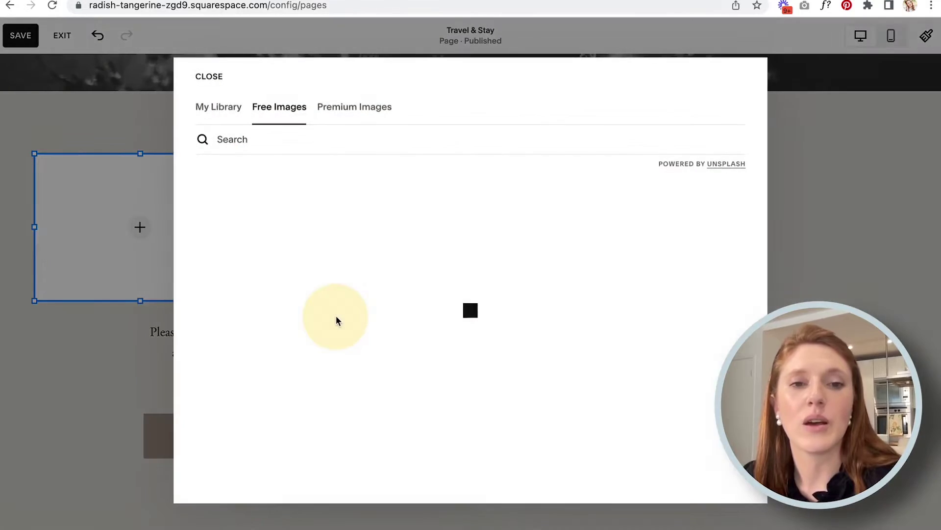
pyautogui.click(354, 108)
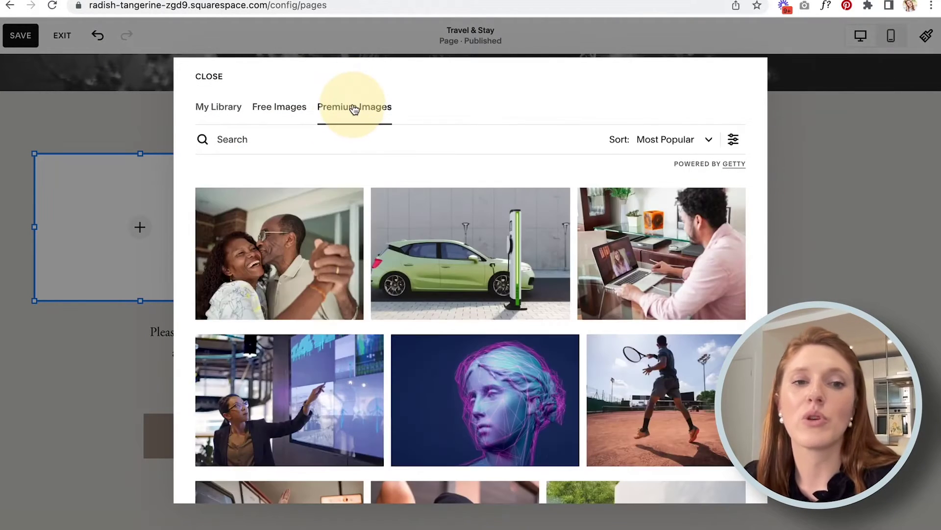
pyautogui.scroll(-5, 585, 395)
pyautogui.scroll(5, 585, 395)
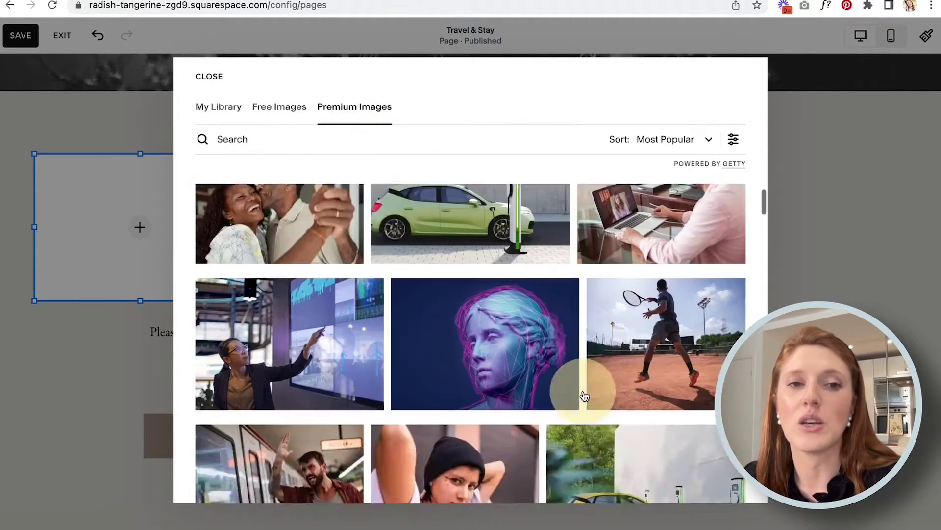
# Fill the empty image block with the "crema_Social-Squares" palm tree photo from the site's image library.
pyautogui.click(273, 110)
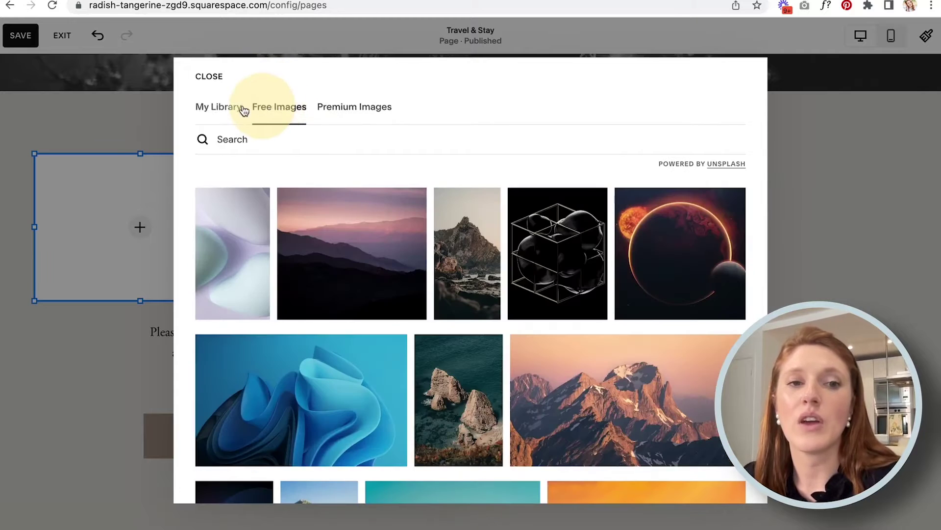
pyautogui.click(213, 107)
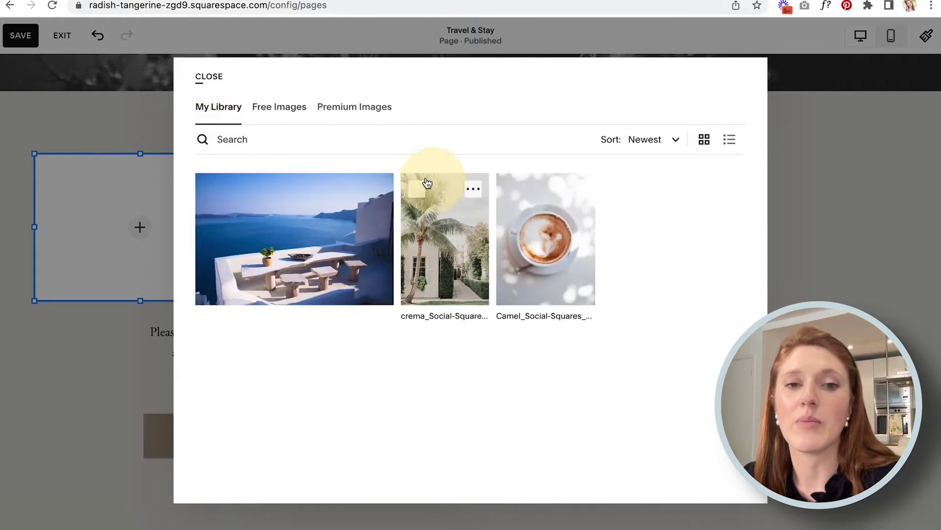
pyautogui.click(726, 481)
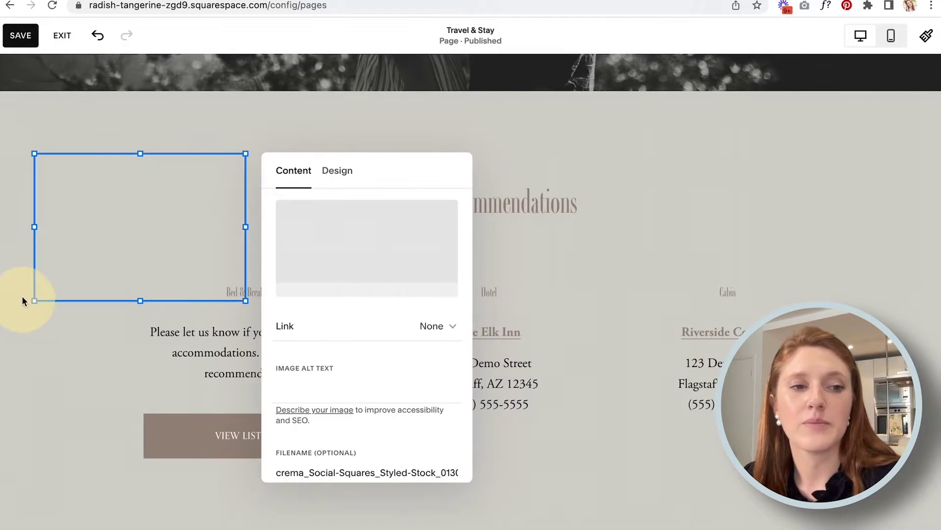
pyautogui.click(14, 271)
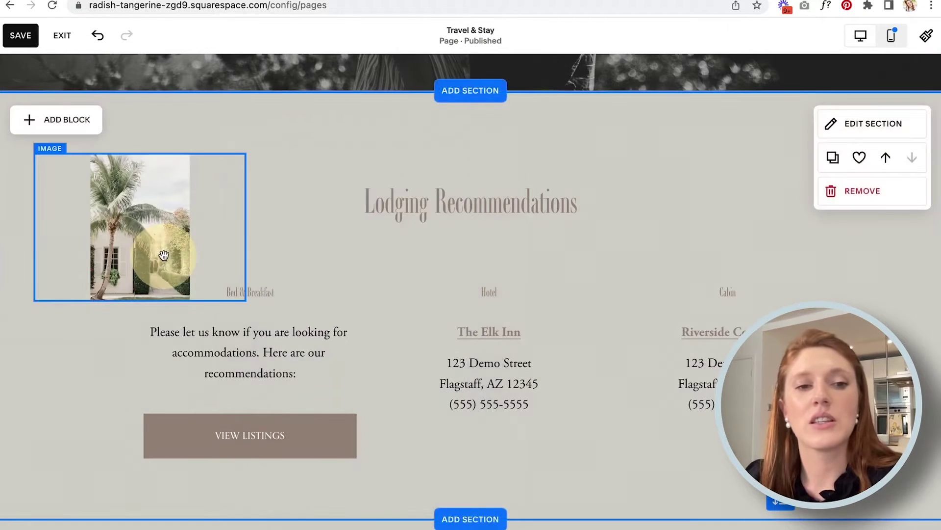
# Enlarge the palm tree image block until it reaches the edge of the Hotel column.
pyautogui.click(138, 251)
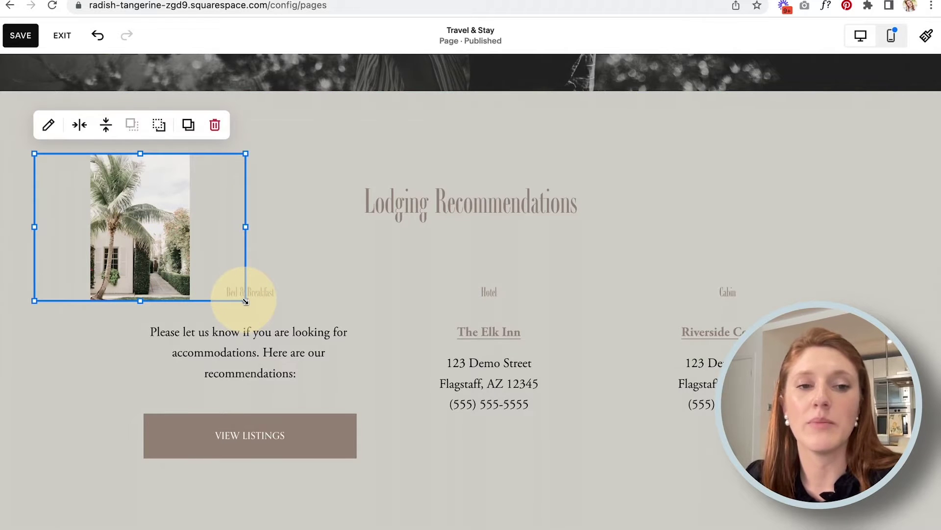
pyautogui.moveTo(246, 302); pyautogui.dragTo(357, 523)
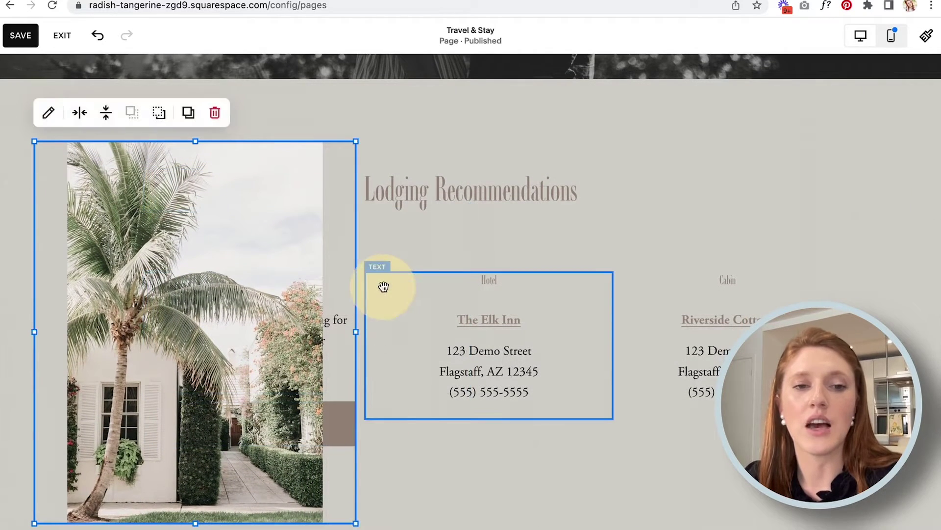
pyautogui.scroll(-1, 478, 477)
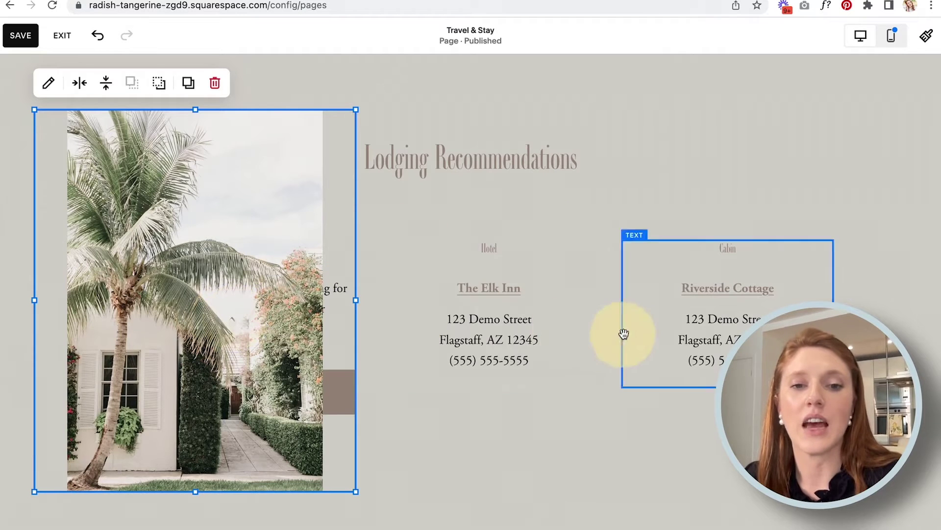
pyautogui.click(442, 476)
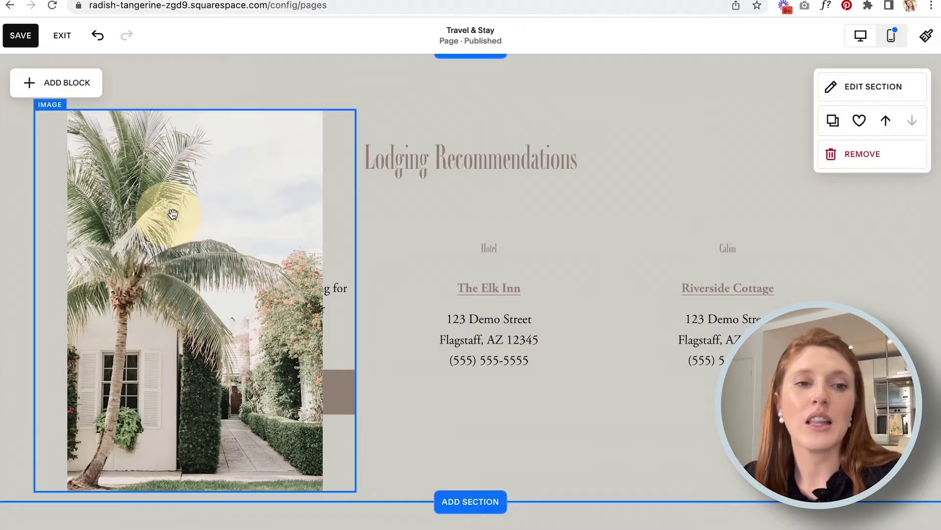
# Move the palm tree image above the Cabin column's address and shrink its block to roughly that column's width.
pyautogui.moveTo(213, 207); pyautogui.dragTo(734, 152)
pyautogui.moveTo(549, 440); pyautogui.dragTo(627, 300)
pyautogui.moveTo(743, 182); pyautogui.dragTo(730, 181)
pyautogui.scroll(2, 517, 186)
pyautogui.scroll(-1, 517, 186)
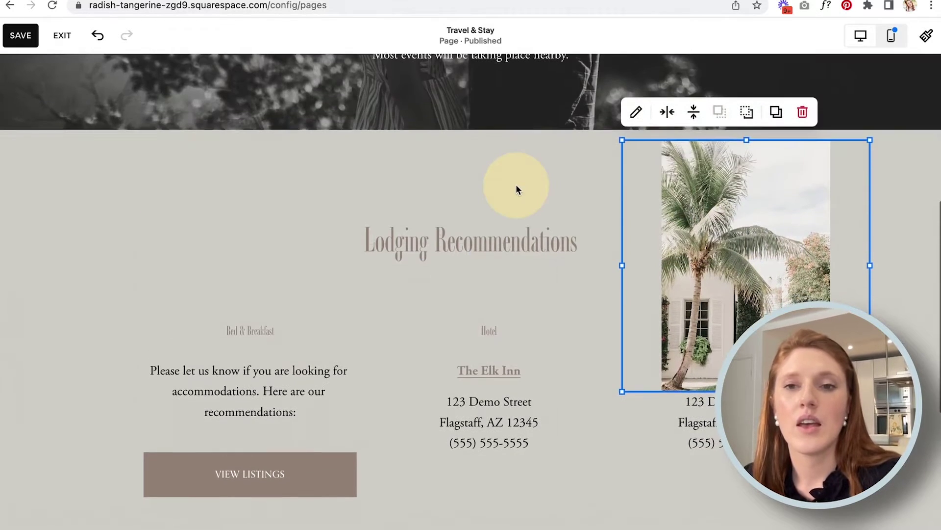
# Move the Cabin text block down and place the palm tree image directly above it in the Lodging Recommendations section.
pyautogui.scroll(-1, 651, 298)
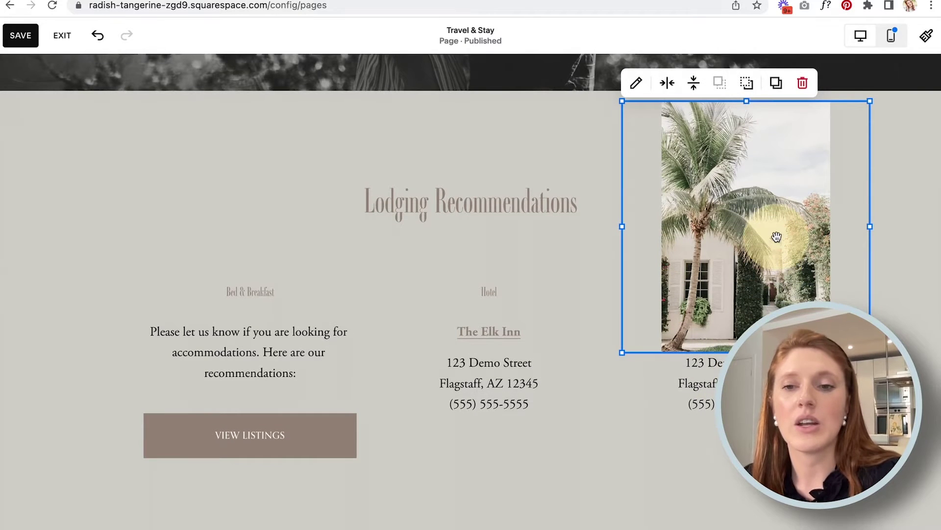
pyautogui.moveTo(777, 236); pyautogui.dragTo(188, 237)
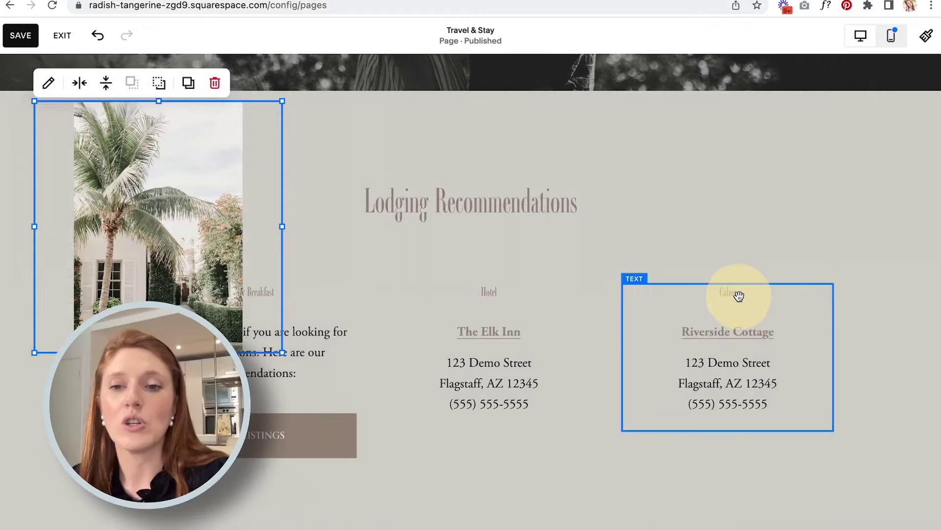
pyautogui.moveTo(739, 291); pyautogui.dragTo(741, 402)
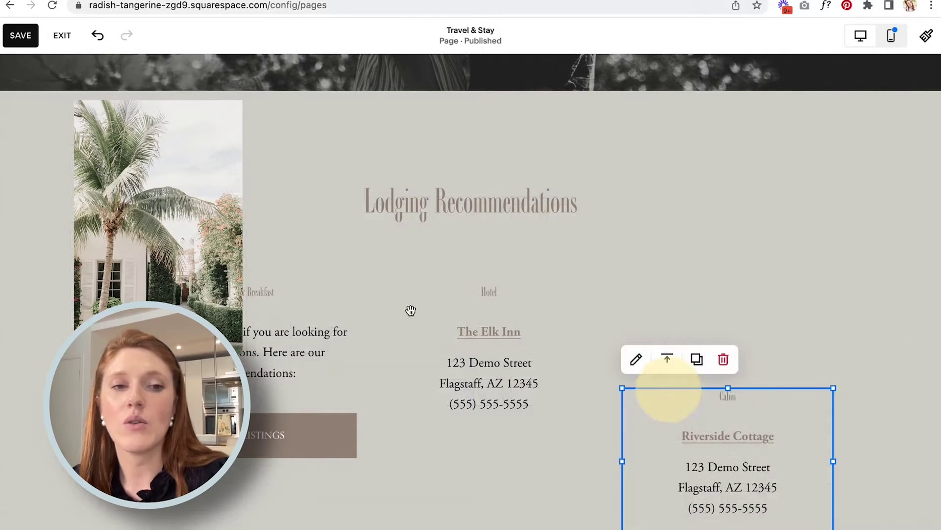
pyautogui.moveTo(133, 211); pyautogui.dragTo(696, 236)
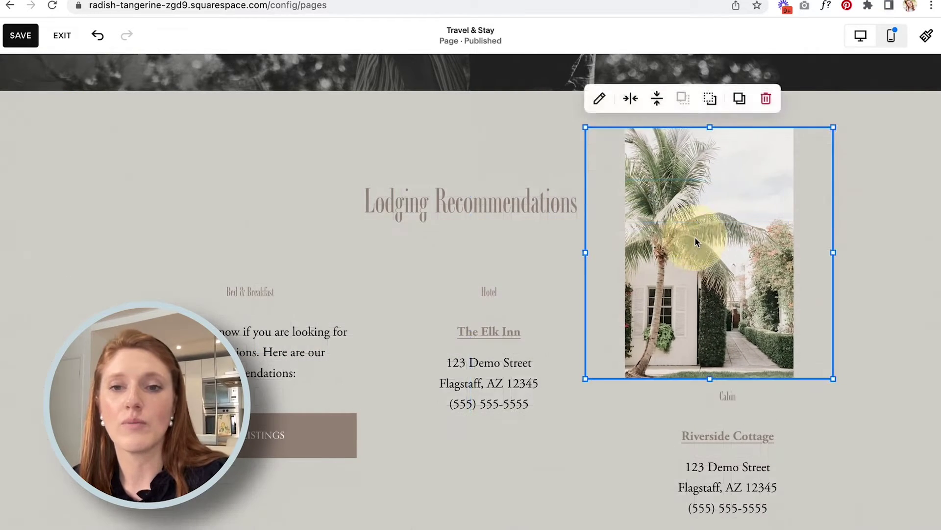
pyautogui.click(130, 198)
# Move the Bed & Breakfast text and its View Listings button down together, level with the Cabin text.
pyautogui.scroll(-3, 117, 293)
pyautogui.click(232, 335)
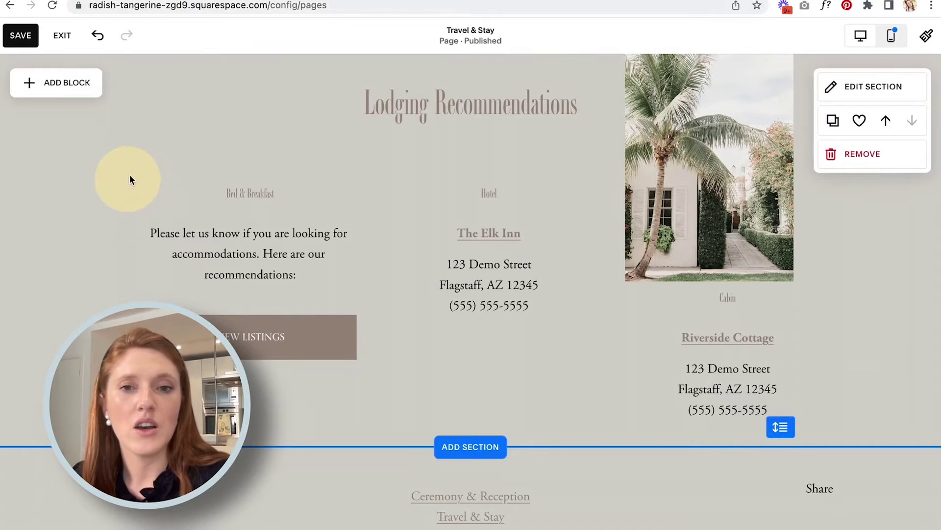
pyautogui.moveTo(138, 168); pyautogui.dragTo(238, 364)
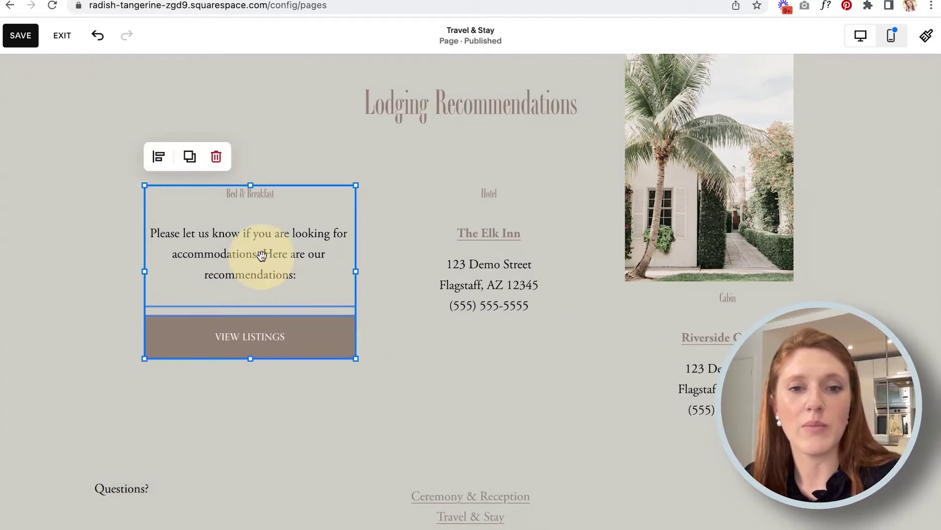
pyautogui.moveTo(261, 246); pyautogui.dragTo(262, 352)
pyautogui.click(91, 345)
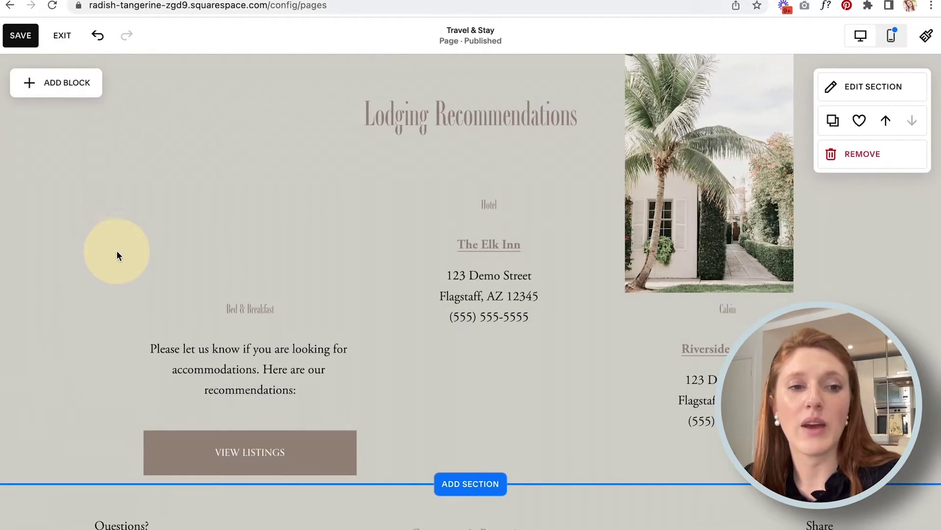
pyautogui.moveTo(87, 251); pyautogui.dragTo(294, 446)
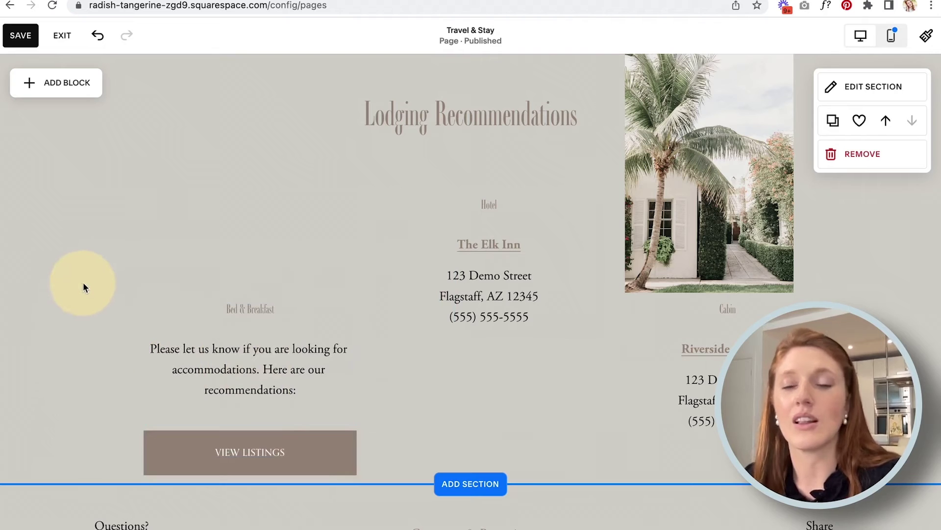
# Add an empty image block to the Lodging Recommendations section.
pyautogui.scroll(1, 82, 287)
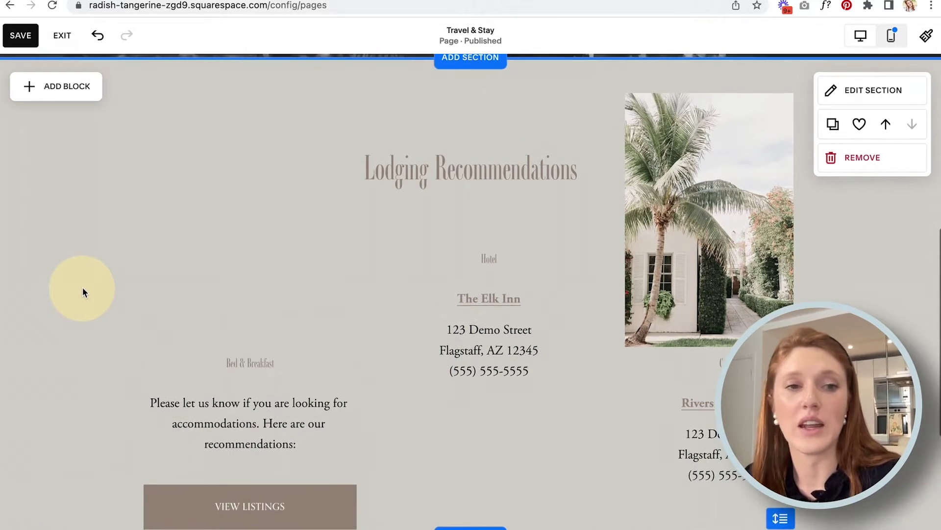
pyautogui.click(51, 93)
pyautogui.click(183, 210)
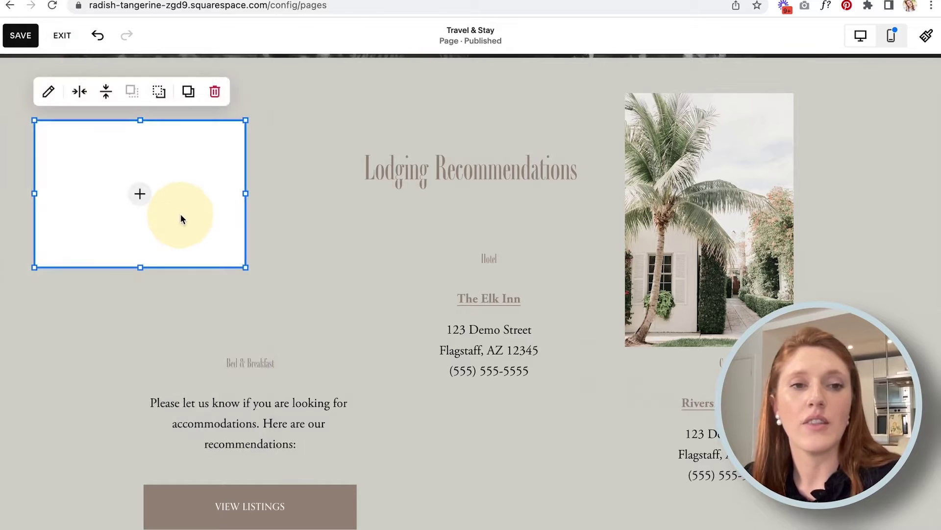
# Start uploading a photo from the Desktop folder into the empty image block, selecting the "Sage-Sugar" picture.
pyautogui.click(140, 194)
pyautogui.click(96, 189)
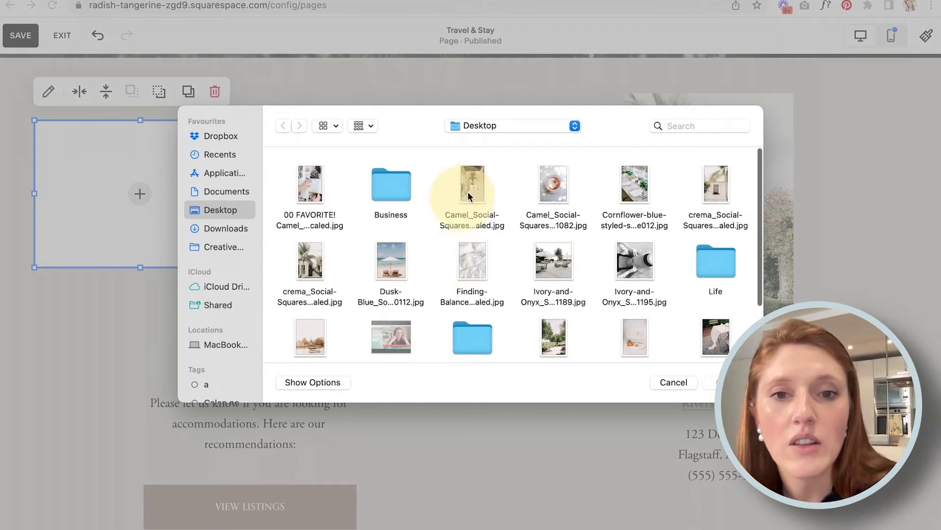
pyautogui.scroll(-2, 475, 187)
pyautogui.scroll(-2, 475, 186)
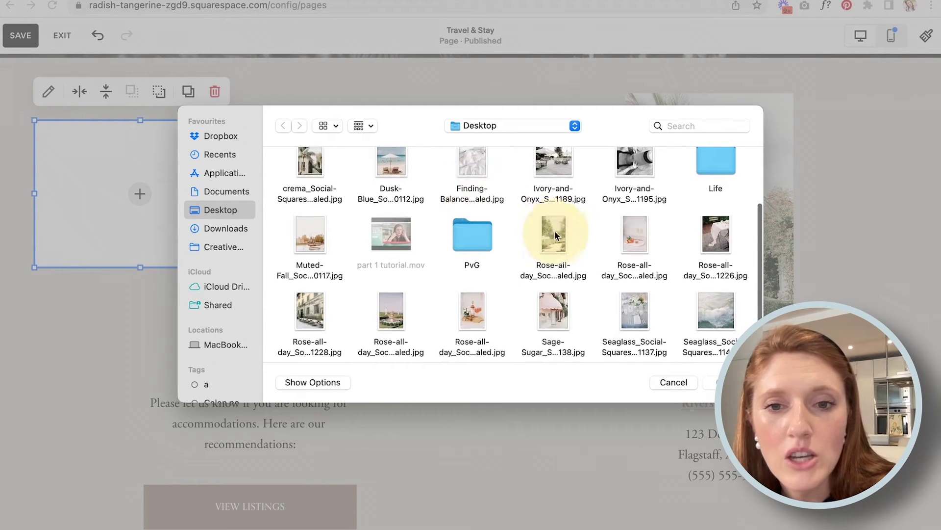
pyautogui.click(551, 319)
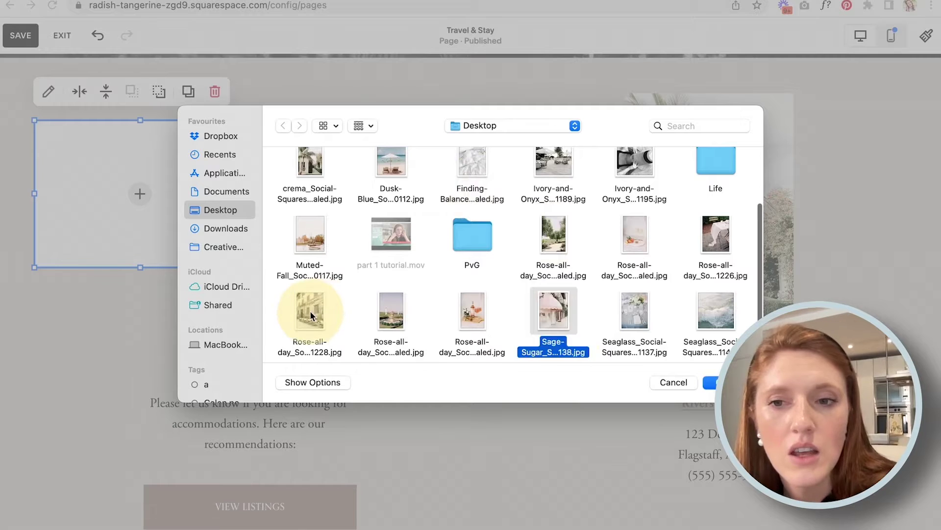
# Add the Desktop photo Rose-all-day_So...1228.jpg to the empty image block.
pyautogui.click(310, 316)
pyautogui.click(711, 382)
pyautogui.click(125, 137)
# Enlarge the street café photo to match the palm tree photo's height and place it above the Bed & Breakfast text.
pyautogui.moveTo(108, 171); pyautogui.dragTo(676, 154)
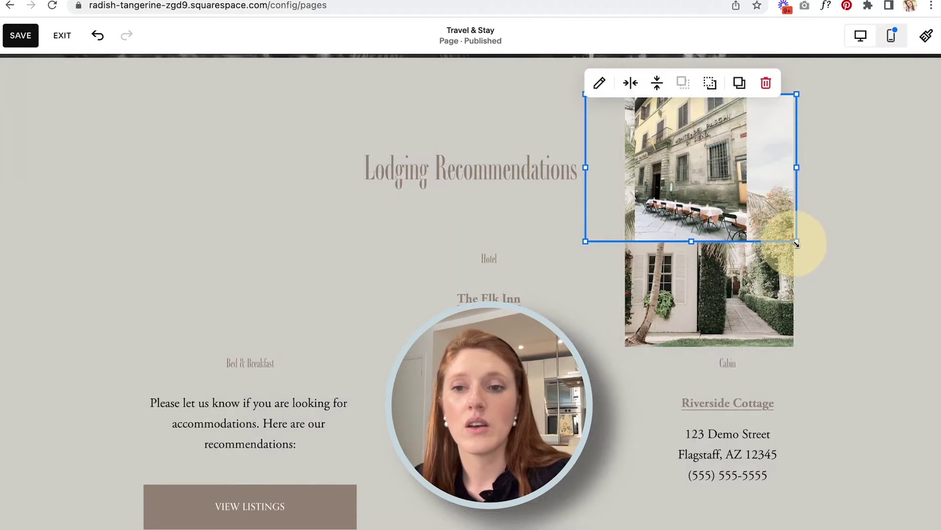
pyautogui.moveTo(796, 244); pyautogui.dragTo(832, 346)
pyautogui.moveTo(728, 221); pyautogui.dragTo(229, 218)
pyautogui.moveTo(254, 219); pyautogui.dragTo(228, 214)
pyautogui.click(33, 227)
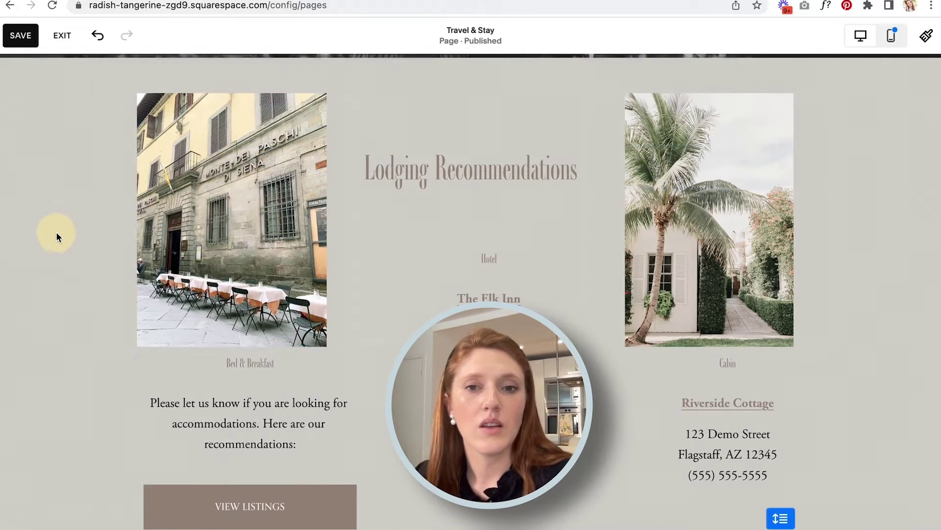
# Widen the Bed & Breakfast text and the View Listings button together so they align with the café image block above.
pyautogui.scroll(-1, 57, 237)
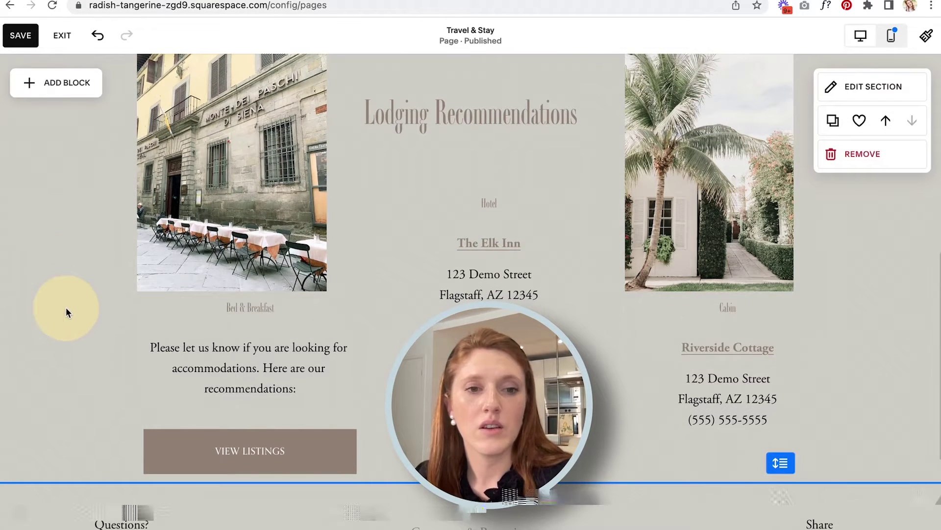
pyautogui.moveTo(83, 312); pyautogui.dragTo(301, 447)
pyautogui.moveTo(319, 386); pyautogui.dragTo(359, 391)
pyautogui.click(876, 321)
pyautogui.moveTo(875, 315); pyautogui.dragTo(646, 395)
pyautogui.click(58, 326)
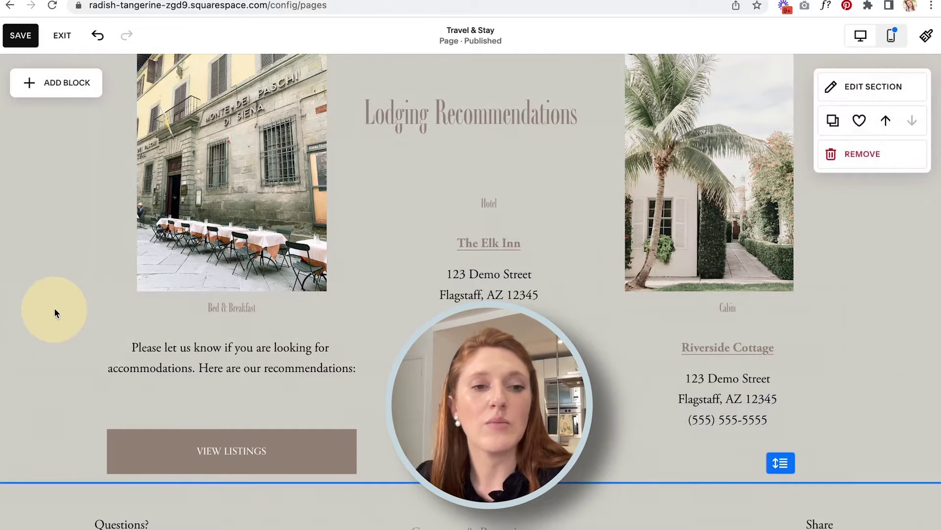
# Compare the width of the Bed & Breakfast text and its button with the café image block above them.
pyautogui.moveTo(53, 300); pyautogui.dragTo(363, 456)
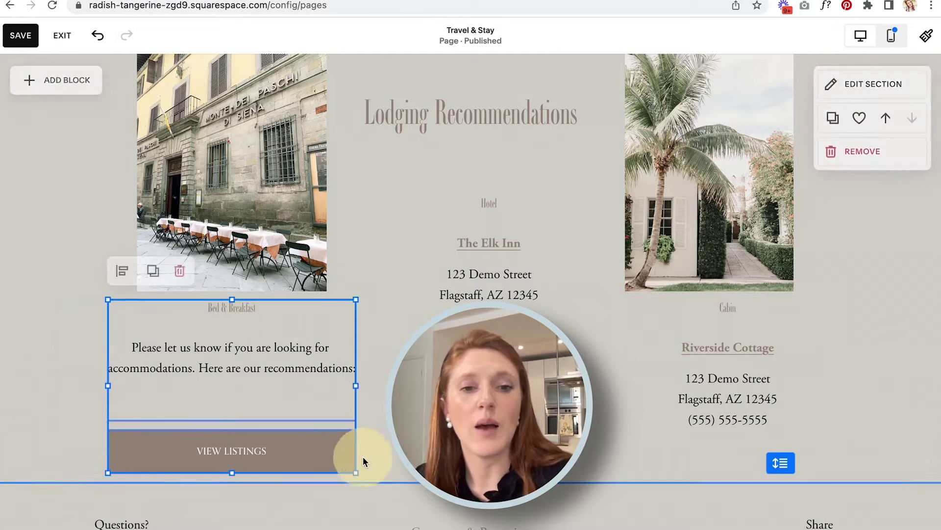
pyautogui.moveTo(358, 385)
pyautogui.mouseDown()
pyautogui.moveTo(293, 383)
pyautogui.moveTo(339, 384)
pyautogui.mouseUp()
pyautogui.click(259, 211)
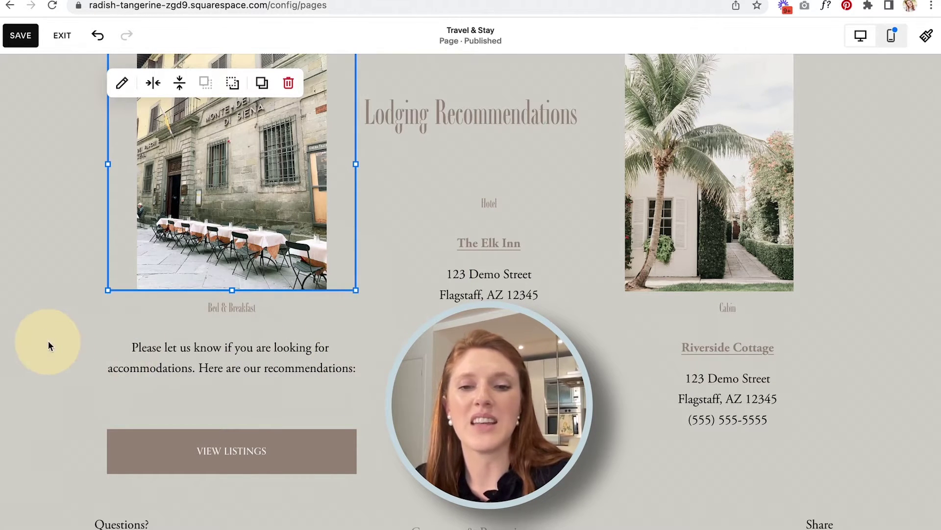
# Extend the Cabin text block leftward so it lines up with the palm tree image block above.
pyautogui.scroll(1, 836, 336)
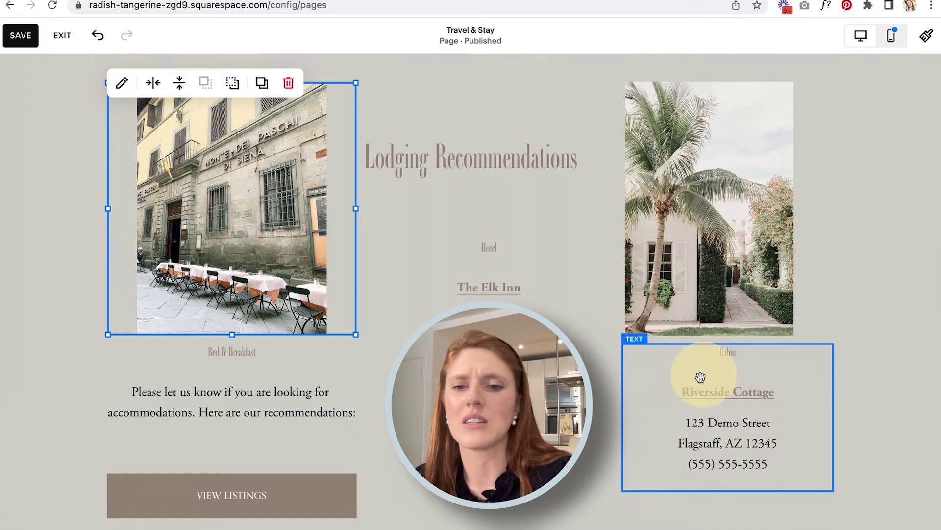
pyautogui.click(705, 398)
pyautogui.moveTo(622, 419); pyautogui.dragTo(591, 425)
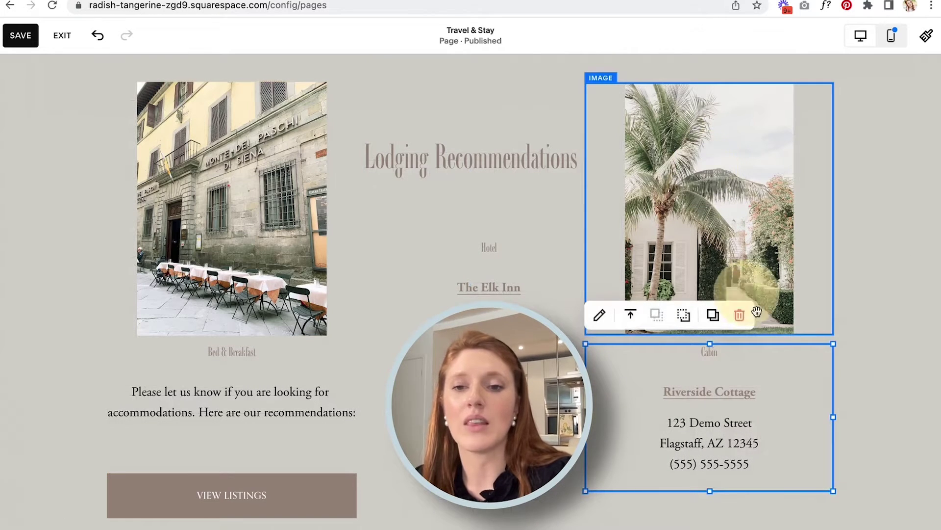
pyautogui.click(891, 391)
pyautogui.scroll(1, 891, 391)
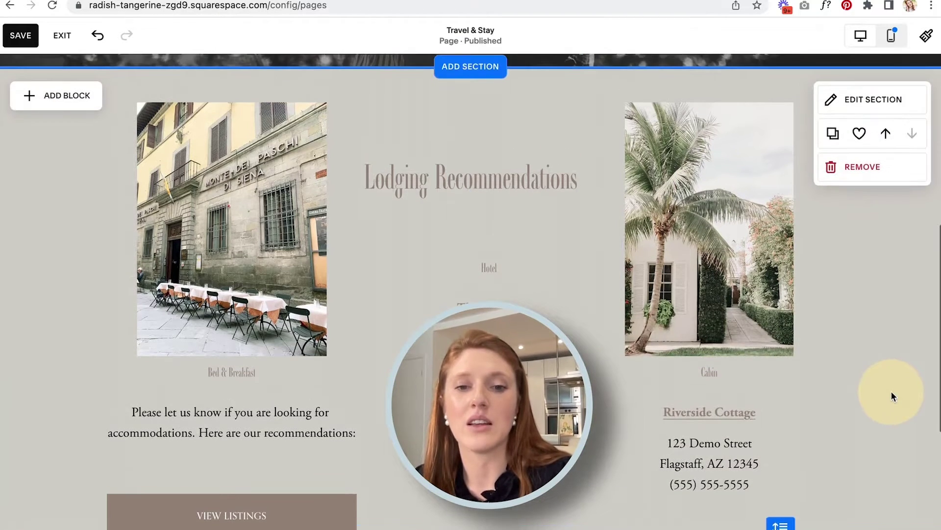
# Delete the View Listings button below the Bed & Breakfast text.
pyautogui.scroll(-3, 891, 390)
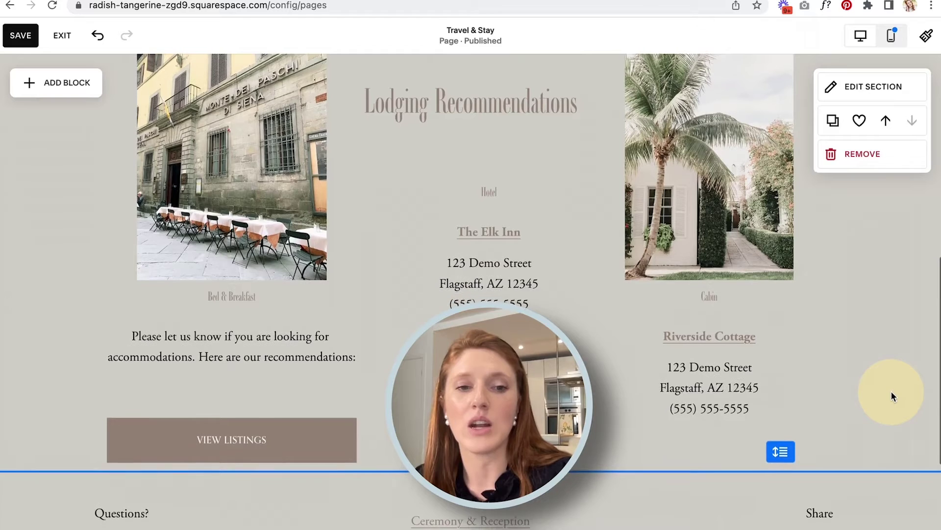
pyautogui.click(287, 438)
pyautogui.click(243, 388)
# Widen the Lodging Recommendations heading on both sides so it spans the outer edges of the two image blocks.
pyautogui.scroll(2, 48, 324)
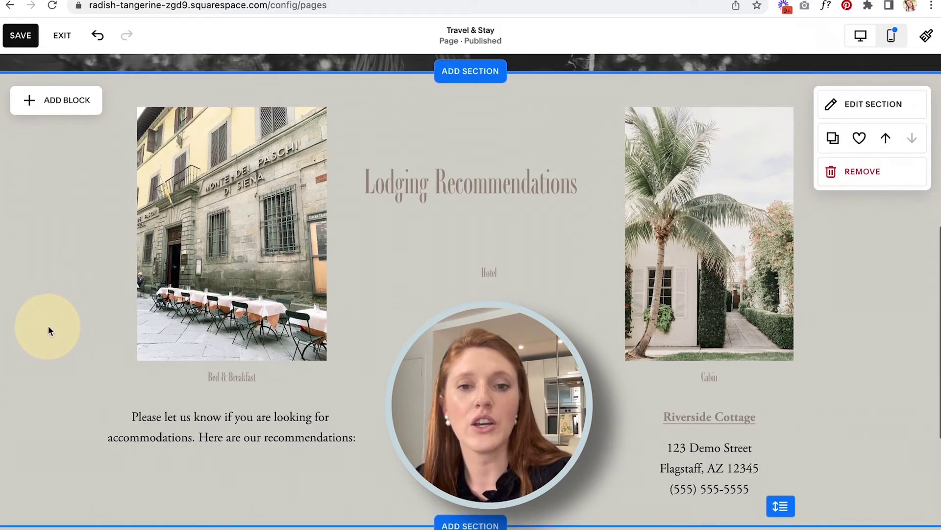
pyautogui.click(475, 189)
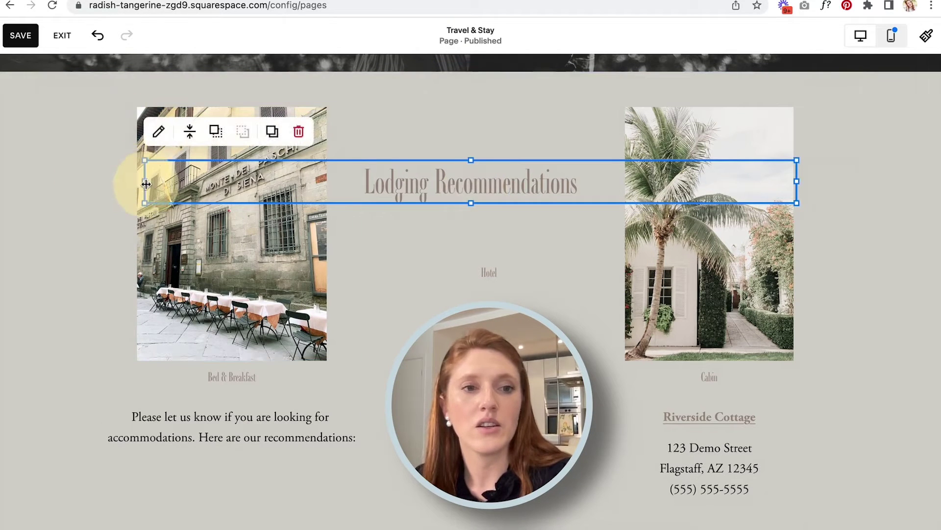
pyautogui.moveTo(142, 180); pyautogui.dragTo(107, 180)
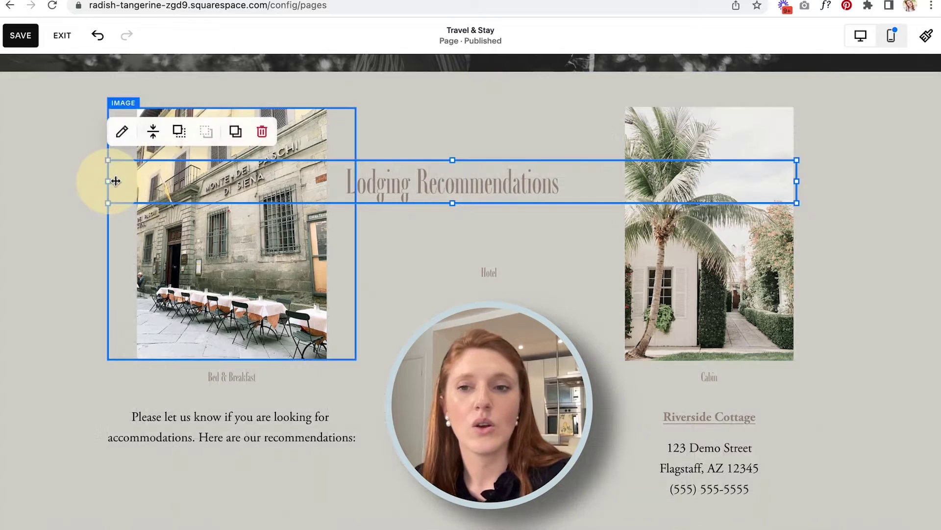
pyautogui.moveTo(797, 181); pyautogui.dragTo(832, 180)
pyautogui.click(441, 183)
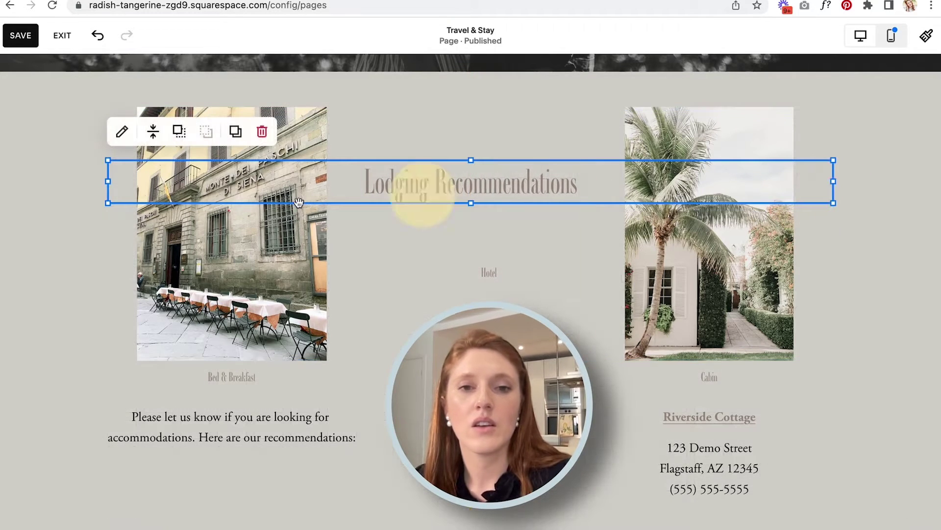
pyautogui.click(45, 221)
# Extend the Hotel text block with The Elk Inn leftward so its text is centred under the Lodging Recommendations heading.
pyautogui.scroll(-1, 46, 221)
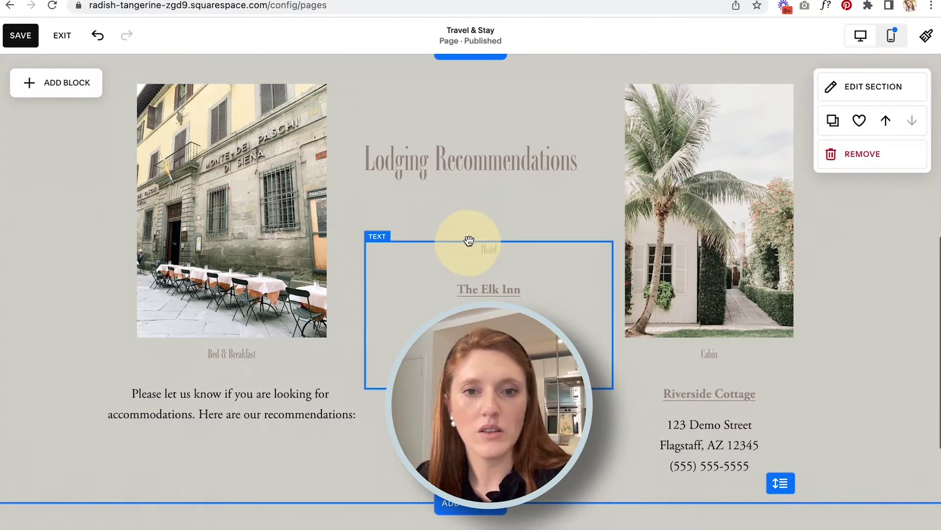
pyautogui.click(475, 252)
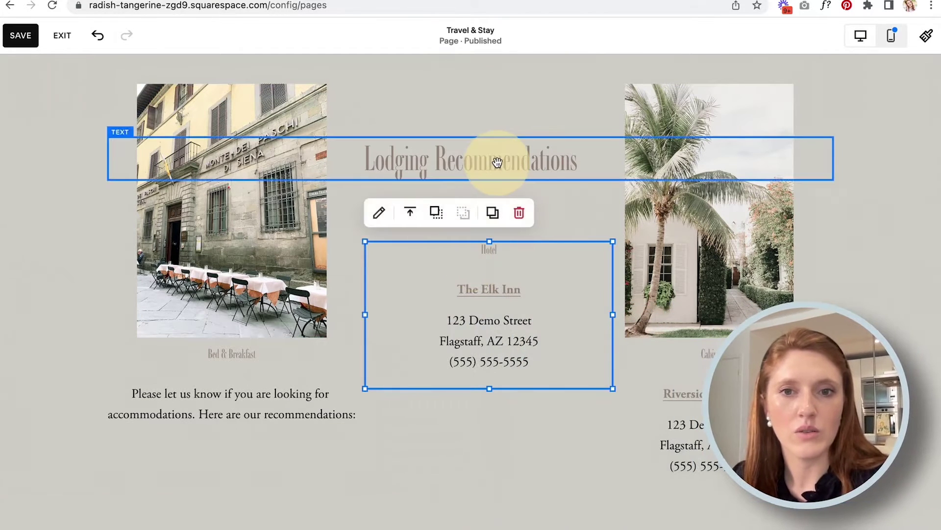
pyautogui.click(478, 157)
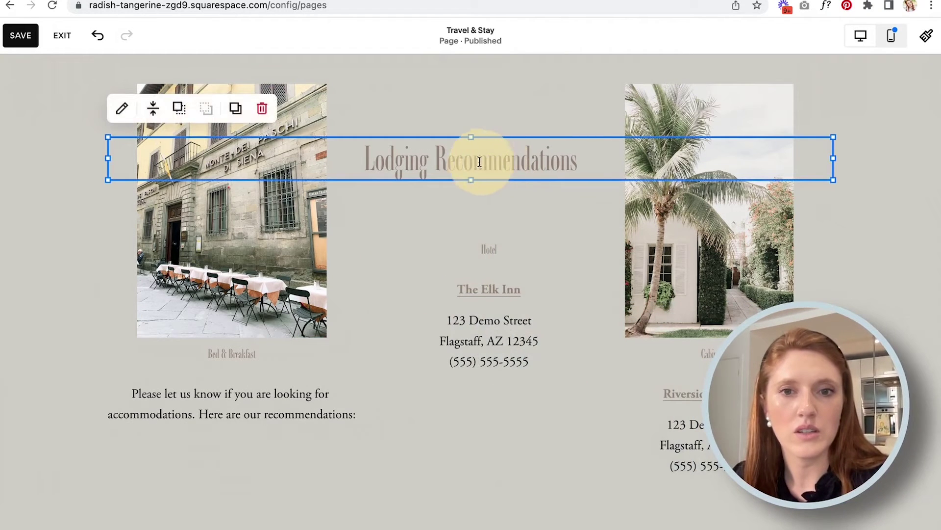
pyautogui.click(496, 448)
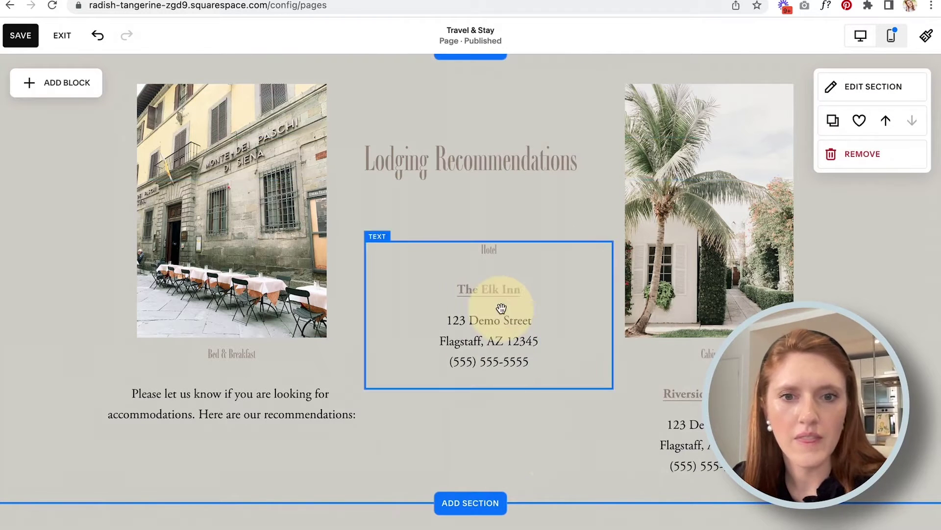
pyautogui.moveTo(490, 307); pyautogui.dragTo(466, 308)
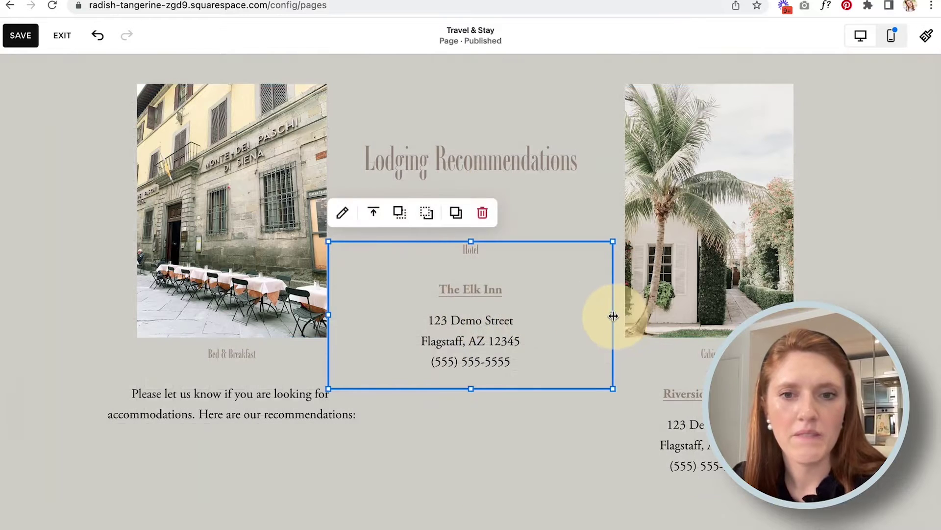
pyautogui.moveTo(614, 315); pyautogui.dragTo(649, 315)
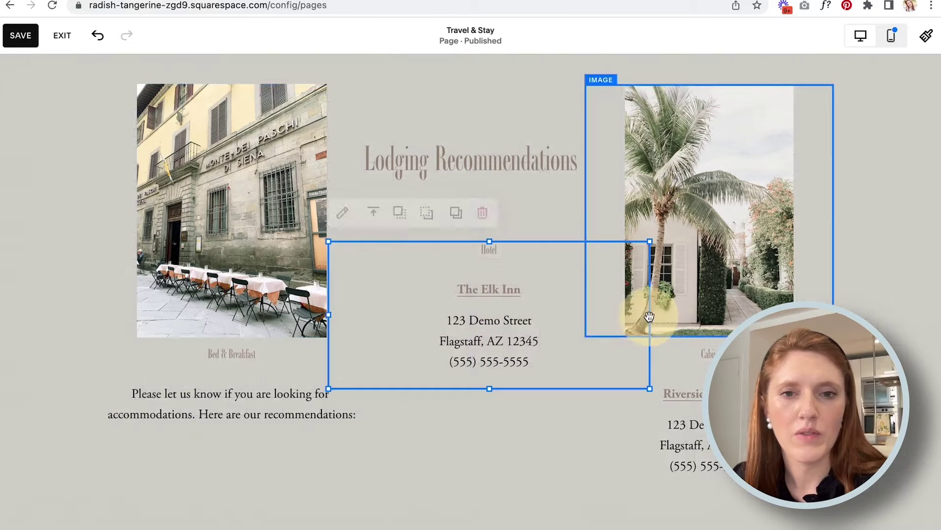
pyautogui.click(67, 247)
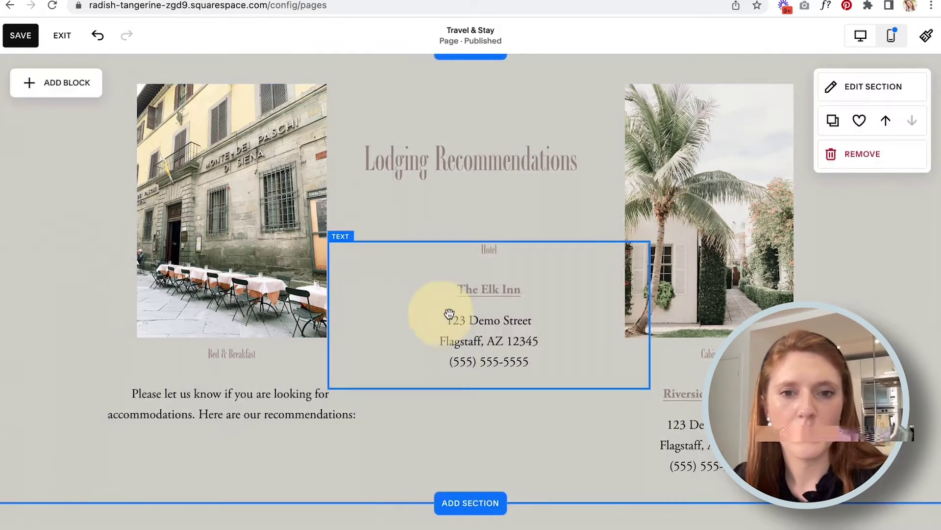
pyautogui.click(479, 308)
pyautogui.moveTo(649, 316); pyautogui.dragTo(620, 315)
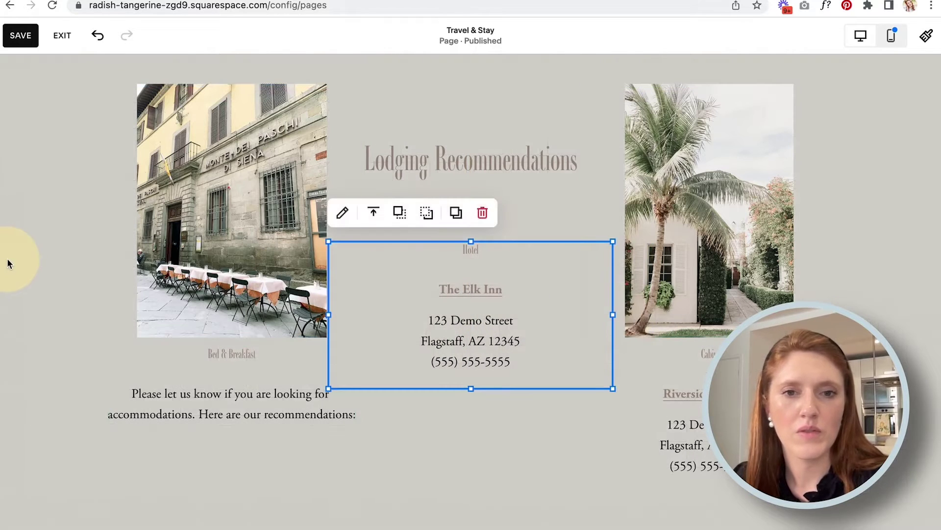
pyautogui.click(40, 266)
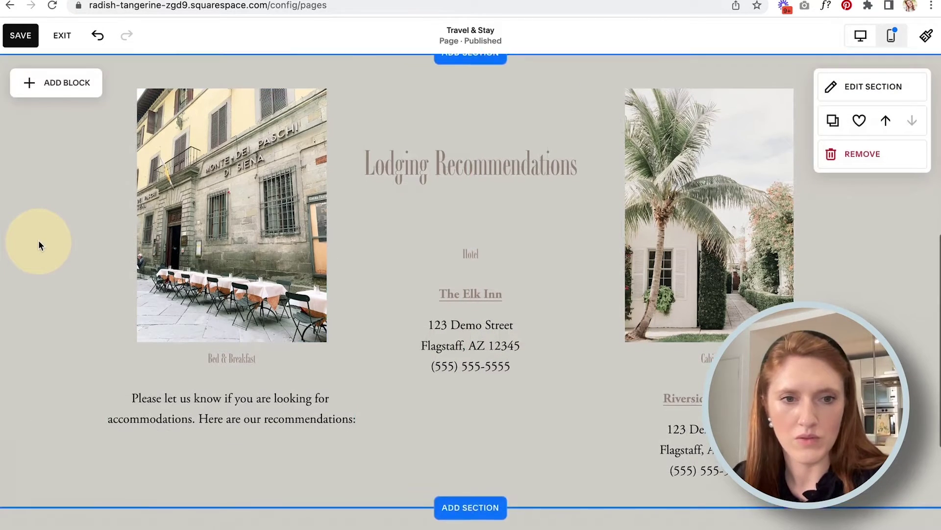
# Move the Bed & Breakfast and Cabin text blocks down one grid row to leave more space below the photos.
pyautogui.scroll(-1, 38, 240)
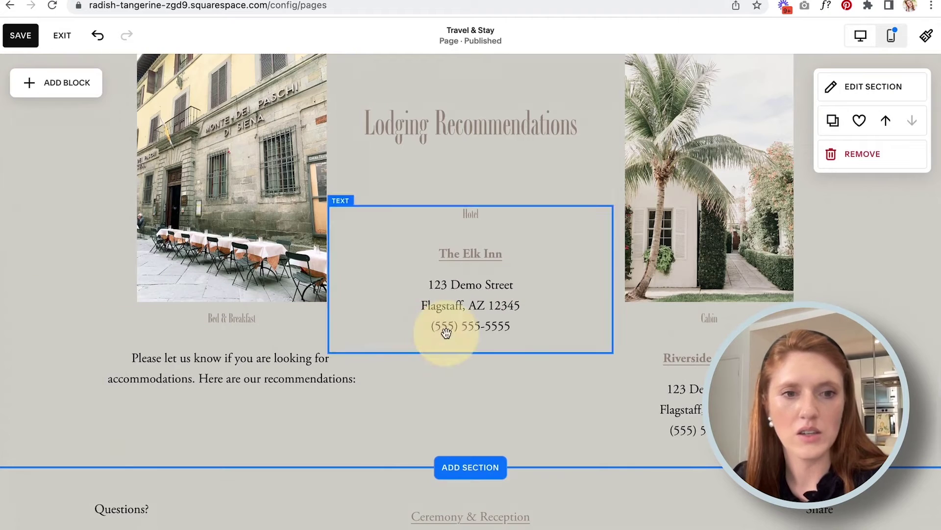
pyautogui.click(252, 388)
pyautogui.click(248, 382)
pyautogui.moveTo(248, 382); pyautogui.dragTo(226, 400)
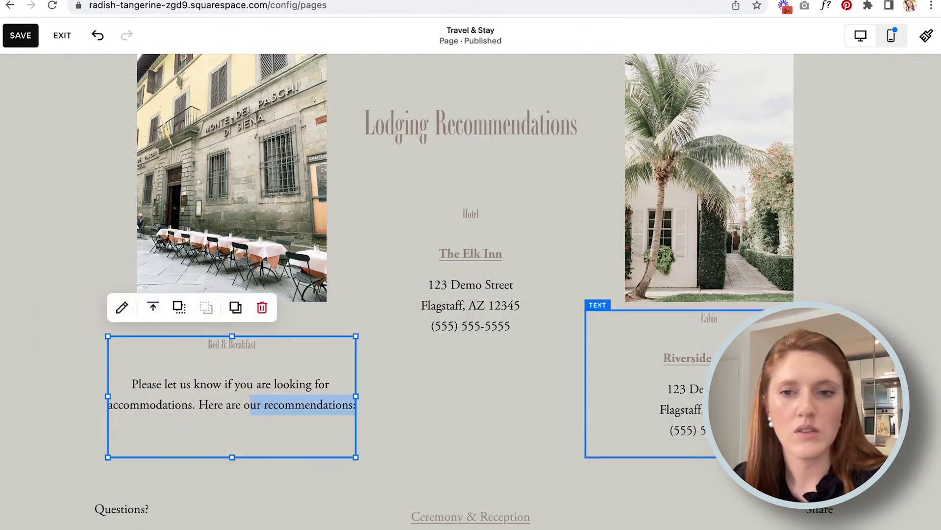
pyautogui.moveTo(765, 382); pyautogui.dragTo(768, 409)
pyautogui.click(897, 343)
pyautogui.scroll(-1, 897, 344)
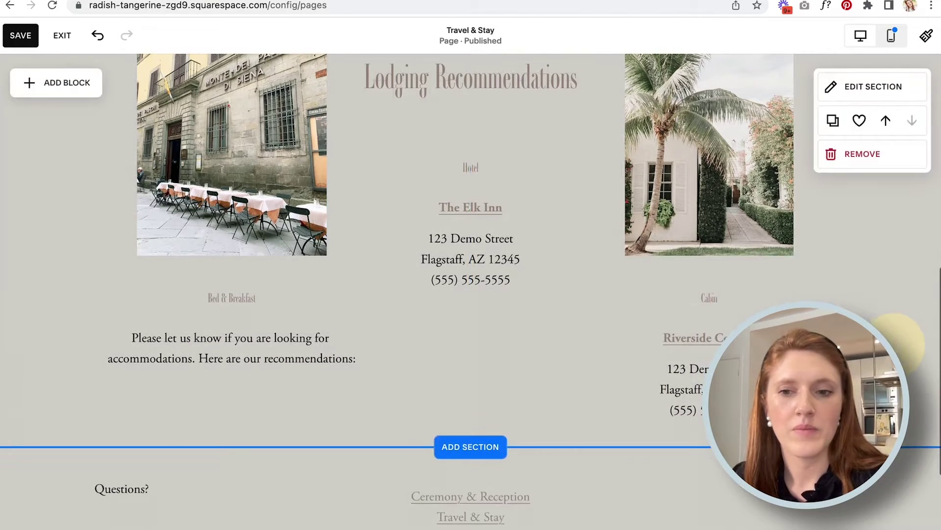
# Select all blocks in the Lodging Recommendations section and move them down together by one grid row.
pyautogui.scroll(3, 867, 259)
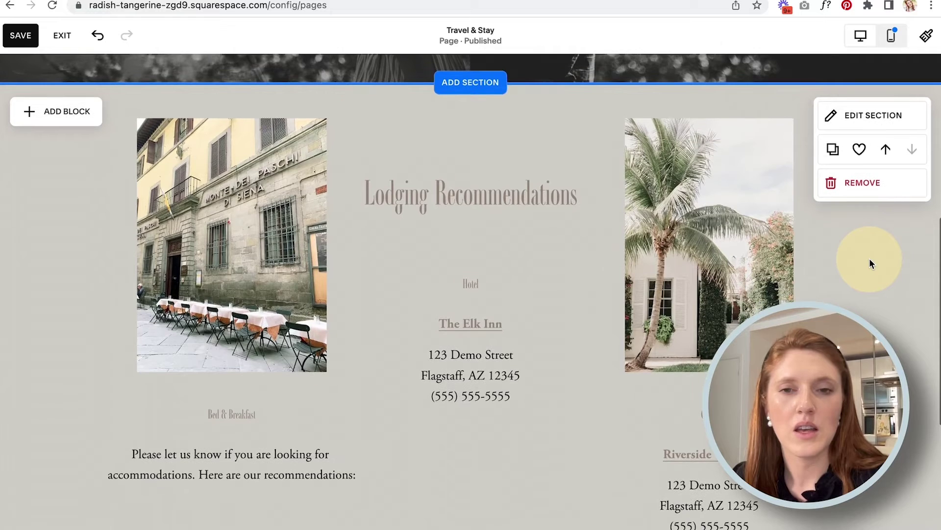
pyautogui.moveTo(60, 151); pyautogui.dragTo(695, 423)
pyautogui.moveTo(683, 152); pyautogui.dragTo(682, 175)
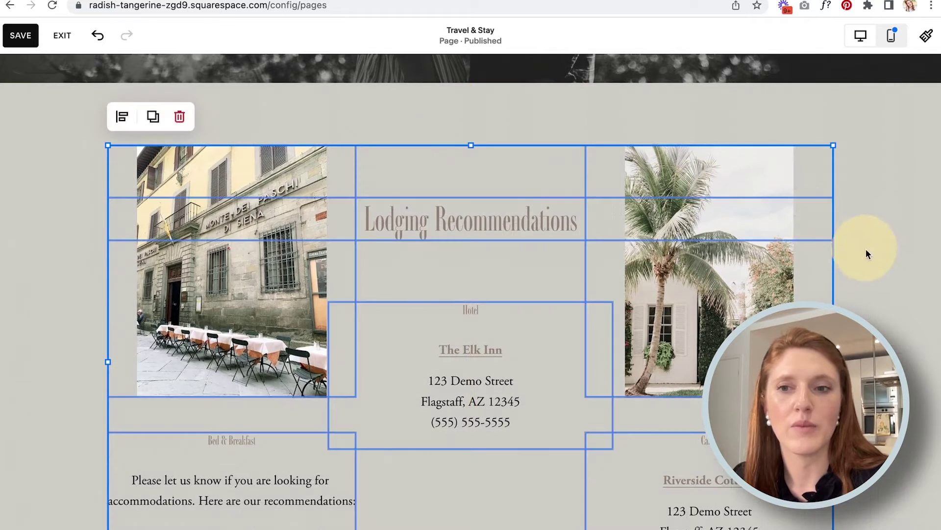
pyautogui.click(880, 265)
# Open the palm tree photo above the Cabin text in the image editor's Crop tool.
pyautogui.scroll(-1, 881, 261)
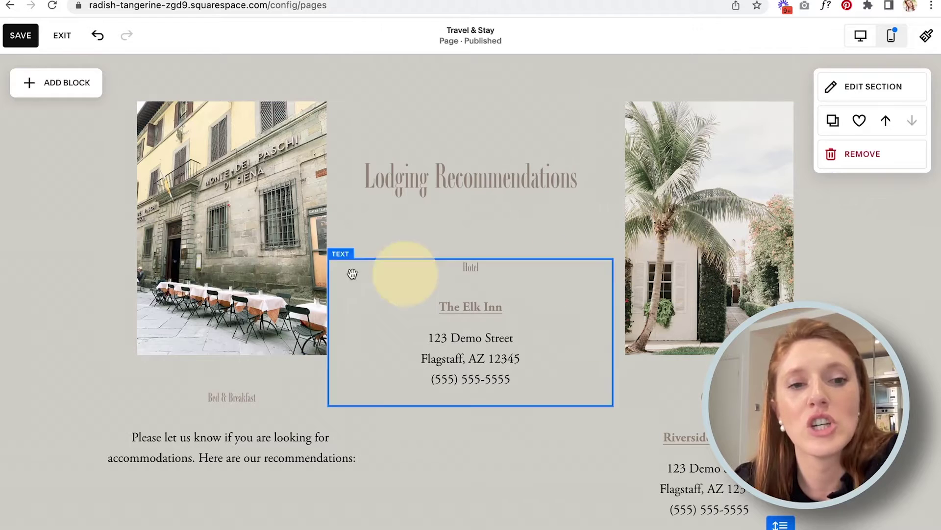
pyautogui.click(719, 242)
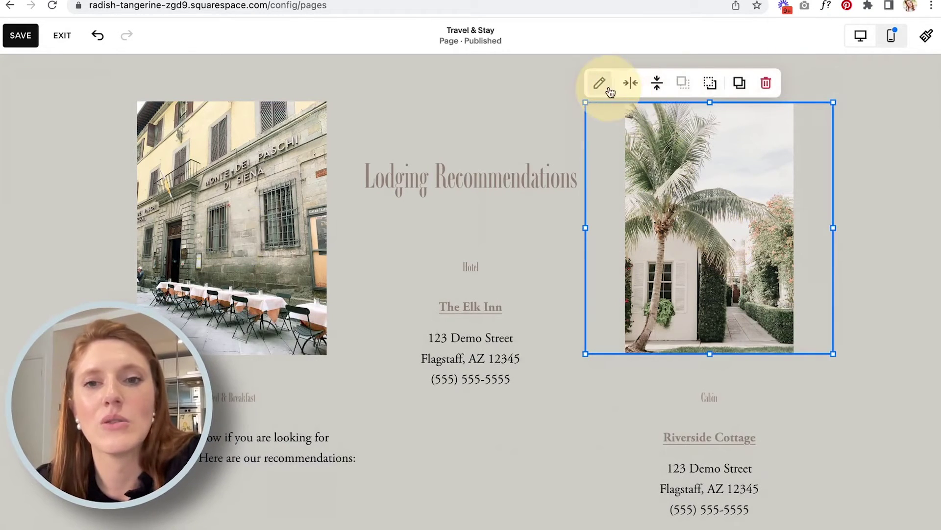
pyautogui.click(599, 87)
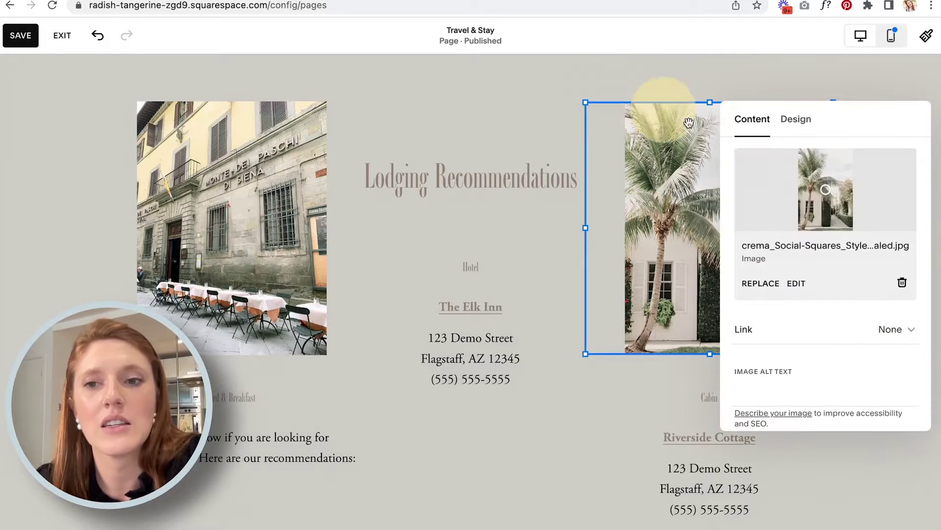
pyautogui.click(798, 287)
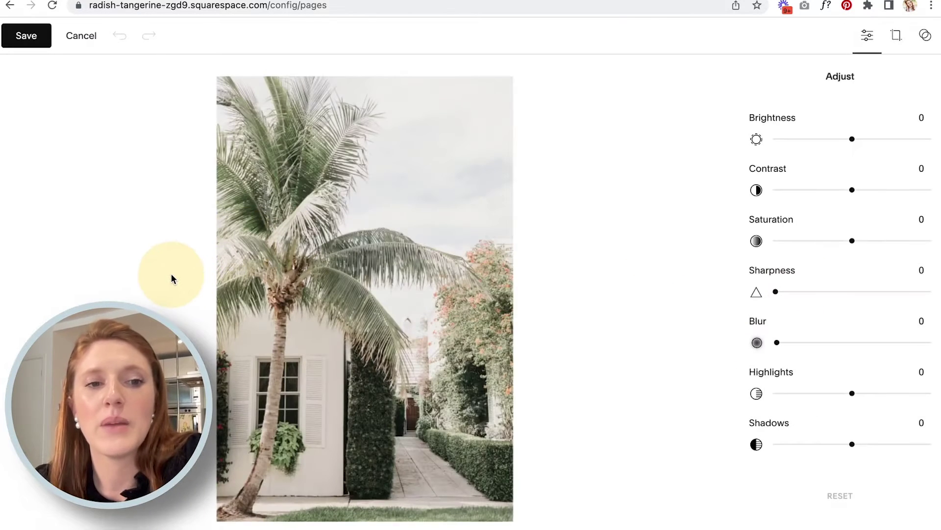
pyautogui.click(897, 36)
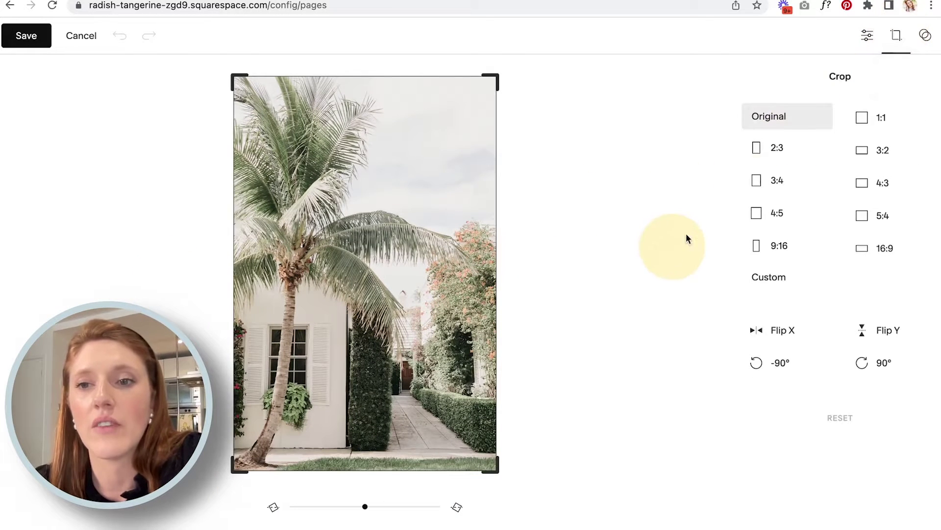
# Crop the palm tree photo to a 2:3 ratio and permanently save the edited image.
pyautogui.click(774, 244)
pyautogui.click(778, 193)
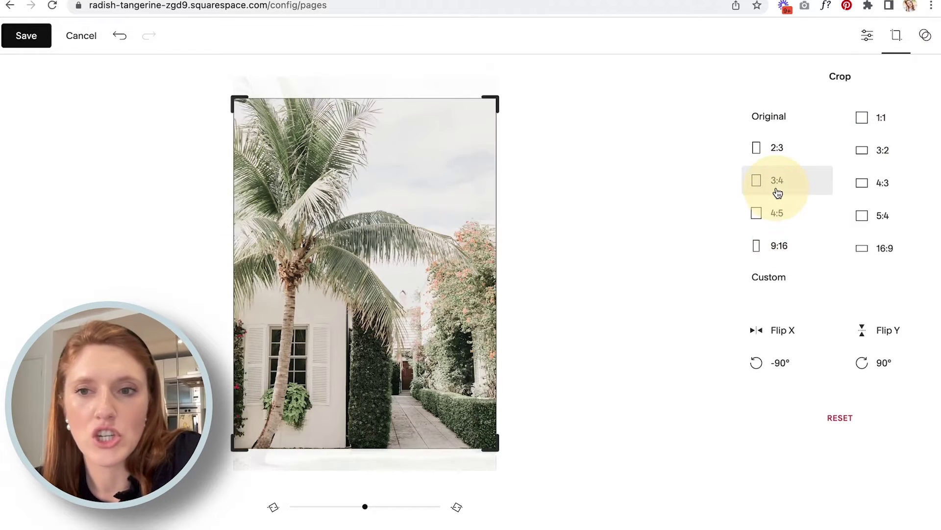
pyautogui.click(776, 213)
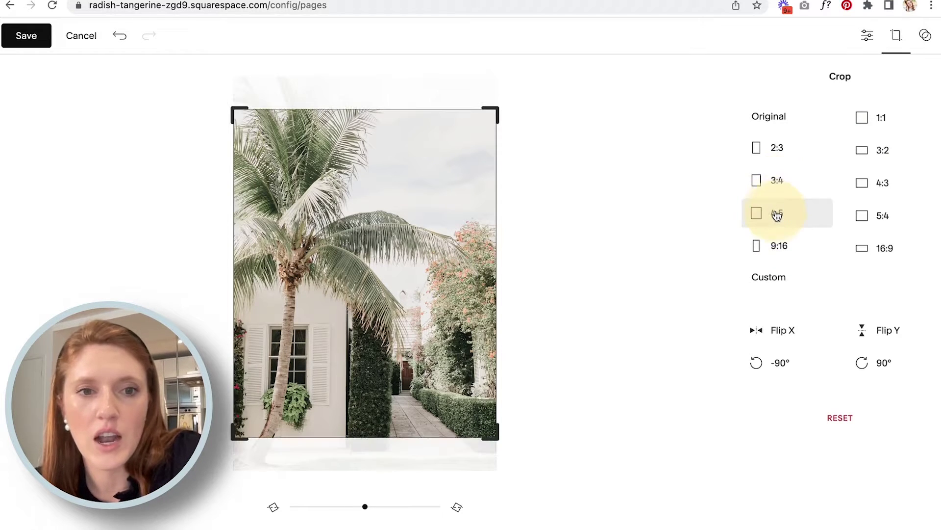
pyautogui.click(781, 155)
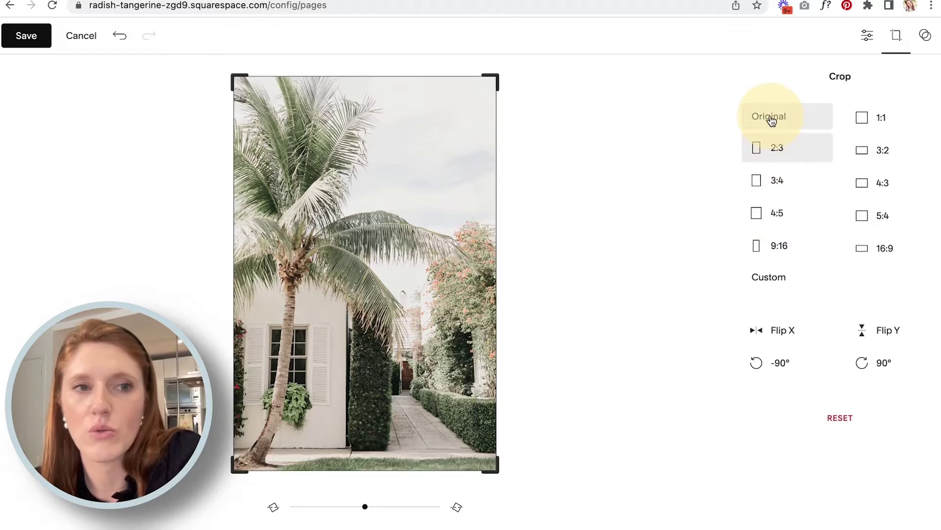
pyautogui.click(26, 37)
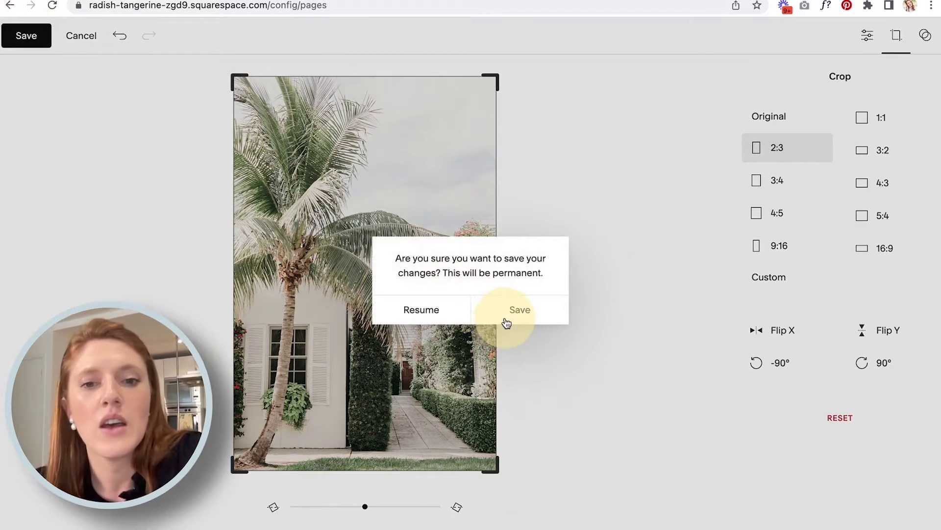
pyautogui.click(508, 319)
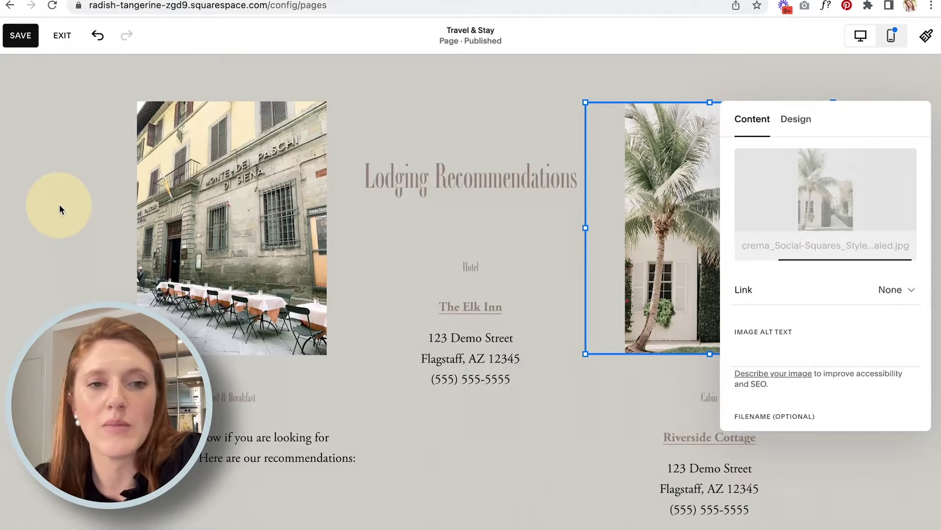
pyautogui.click(64, 233)
# Crop the building photo above the Bed & Breakfast text to 2:3, shift the crop area slightly sideways, and save the image permanently.
pyautogui.click(202, 184)
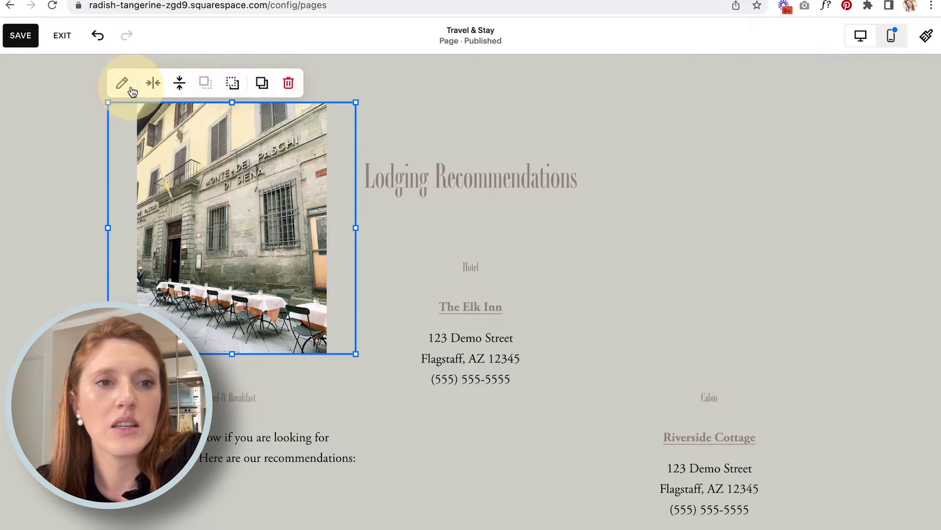
pyautogui.click(121, 84)
pyautogui.click(446, 284)
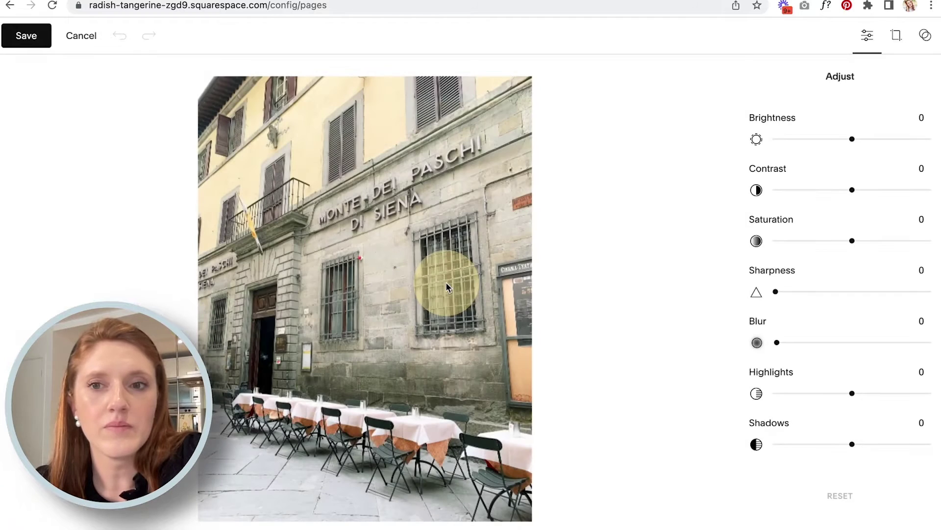
pyautogui.click(896, 35)
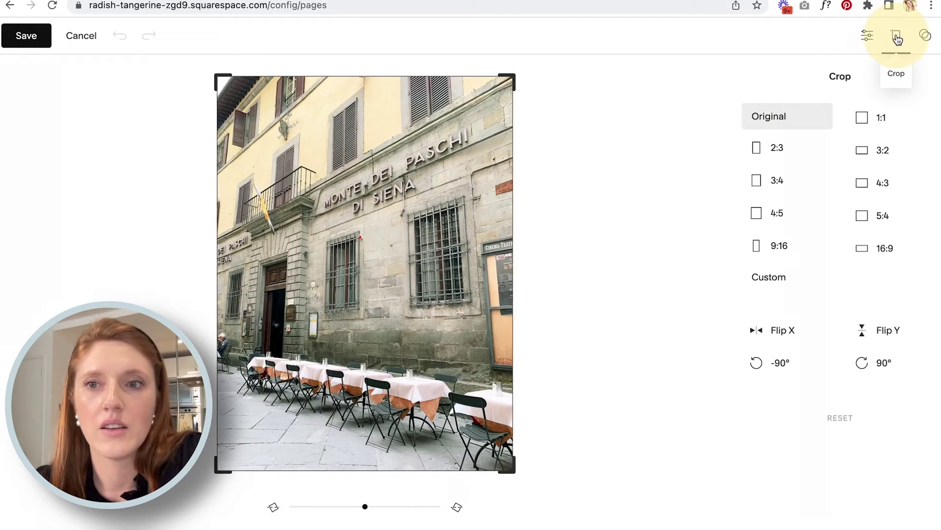
pyautogui.click(780, 147)
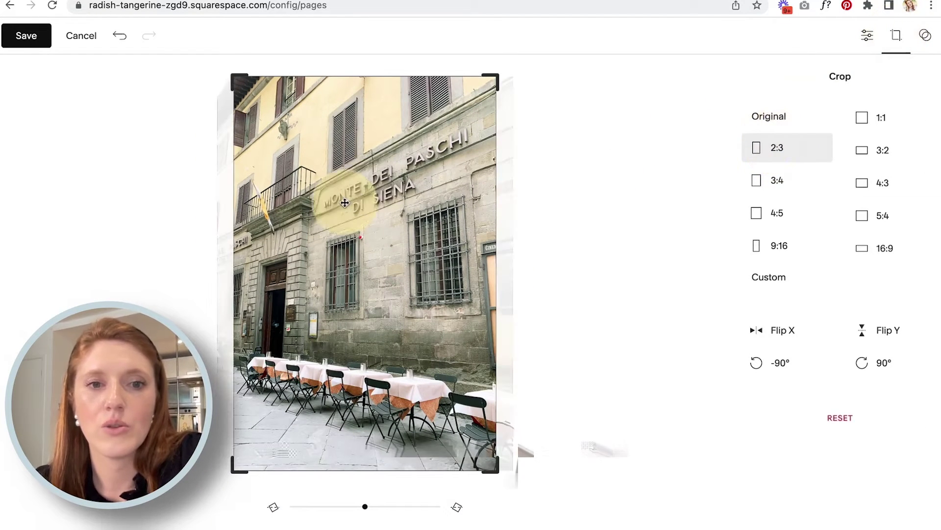
pyautogui.moveTo(420, 231); pyautogui.dragTo(368, 235)
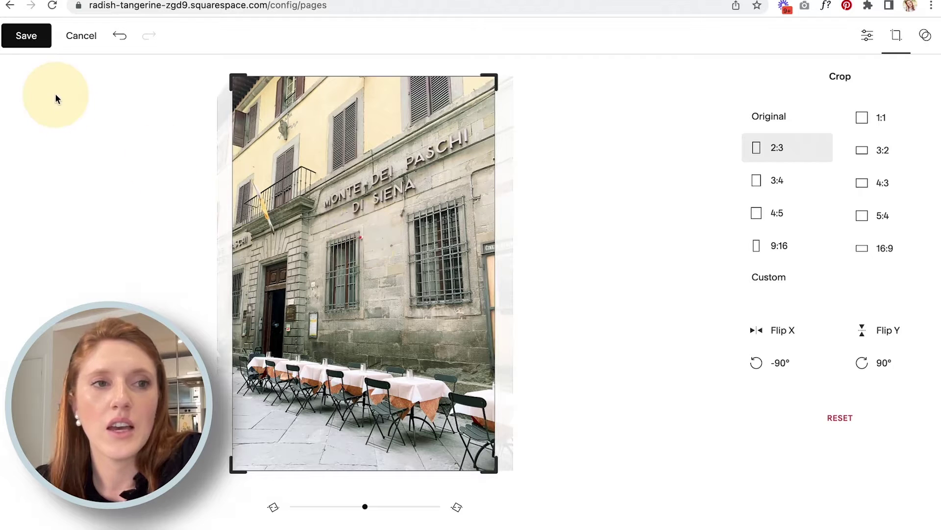
pyautogui.click(27, 38)
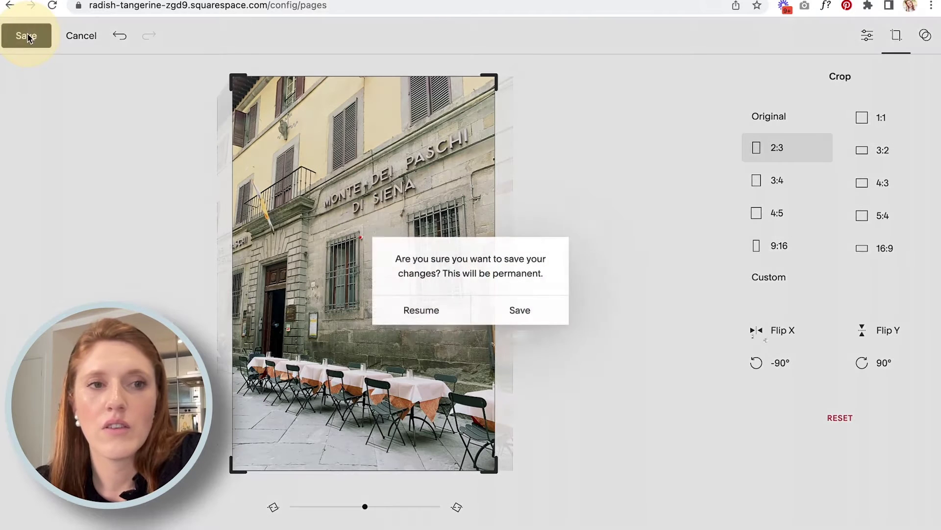
pyautogui.click(508, 319)
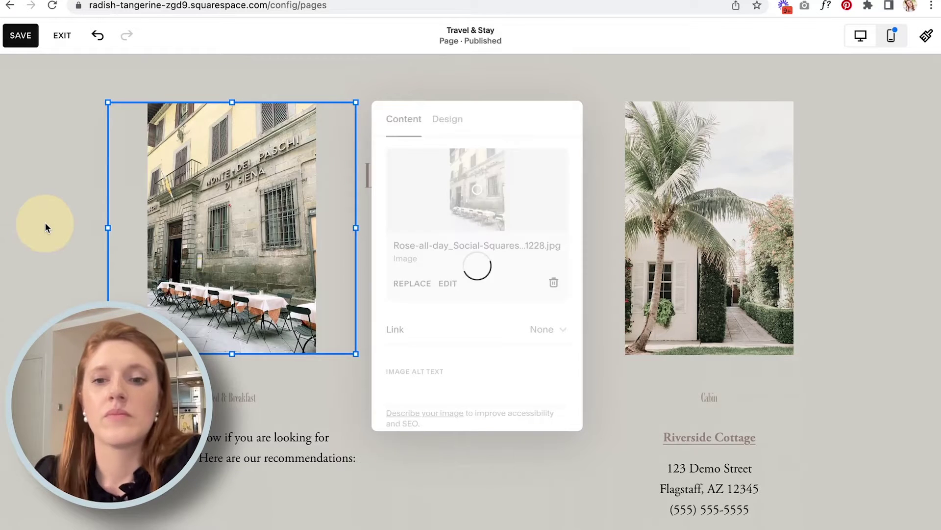
pyautogui.click(45, 227)
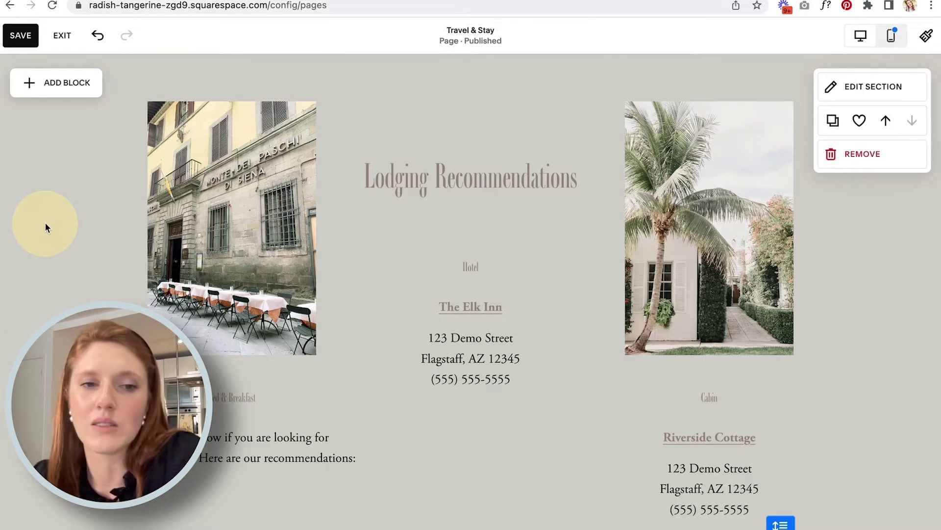
# Try extending the Lodging Recommendations section downward by several grid rows and shrink it back to end just below the Cabin text.
pyautogui.scroll(1, 45, 227)
pyautogui.scroll(-2, 59, 245)
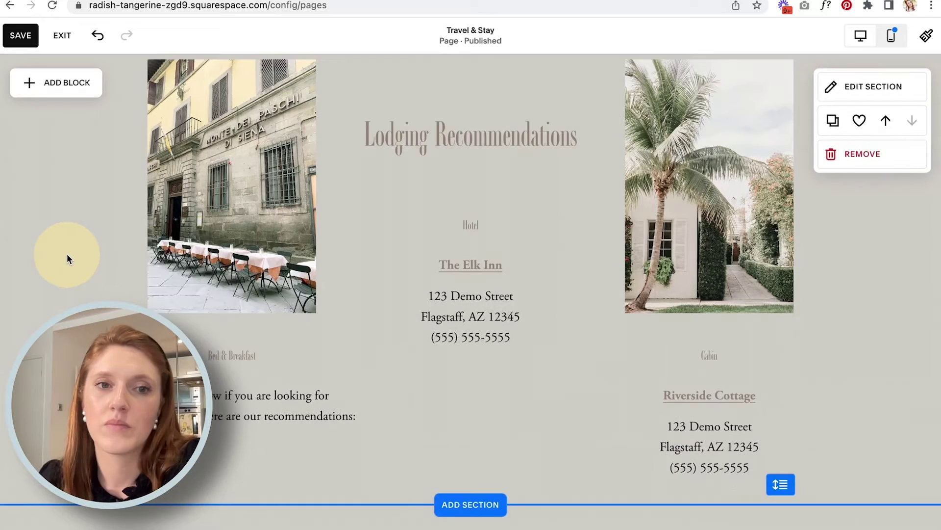
pyautogui.scroll(2, 67, 254)
pyautogui.scroll(-2, 66, 254)
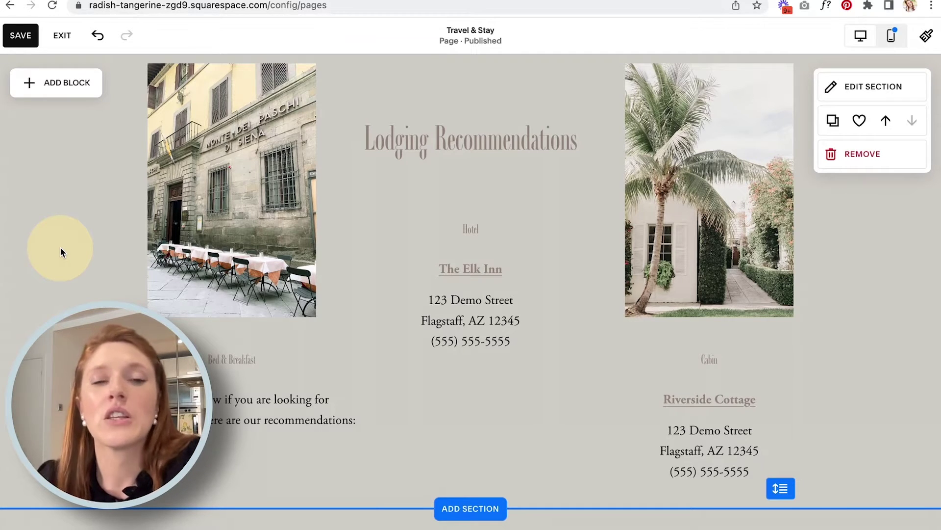
pyautogui.scroll(-4, 60, 246)
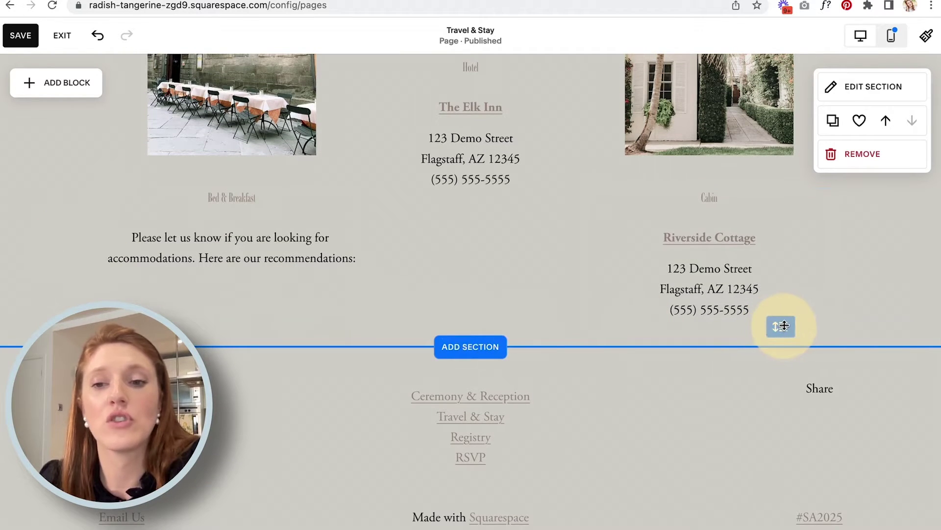
pyautogui.moveTo(783, 326); pyautogui.dragTo(789, 456)
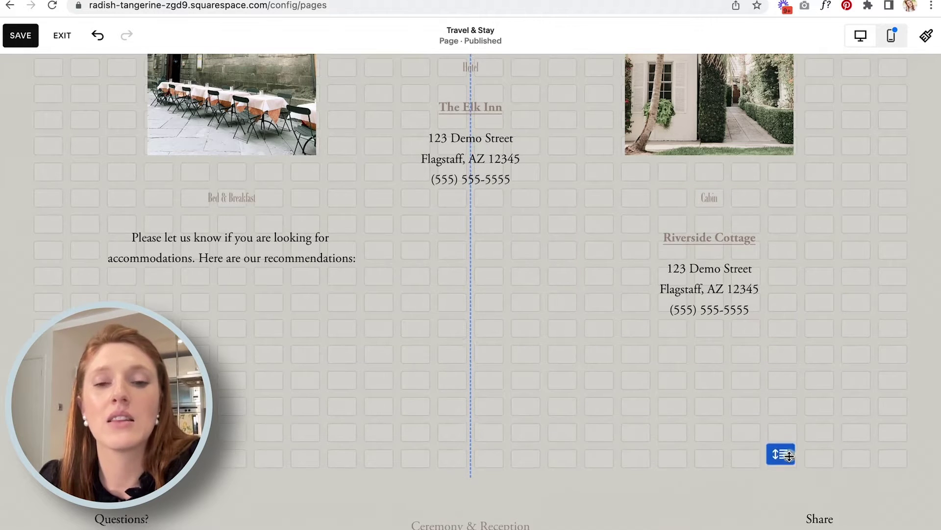
pyautogui.moveTo(783, 502); pyautogui.dragTo(814, 354)
pyautogui.moveTo(780, 355)
pyautogui.mouseDown()
pyautogui.moveTo(780, 510)
pyautogui.moveTo(779, 344)
pyautogui.mouseUp()
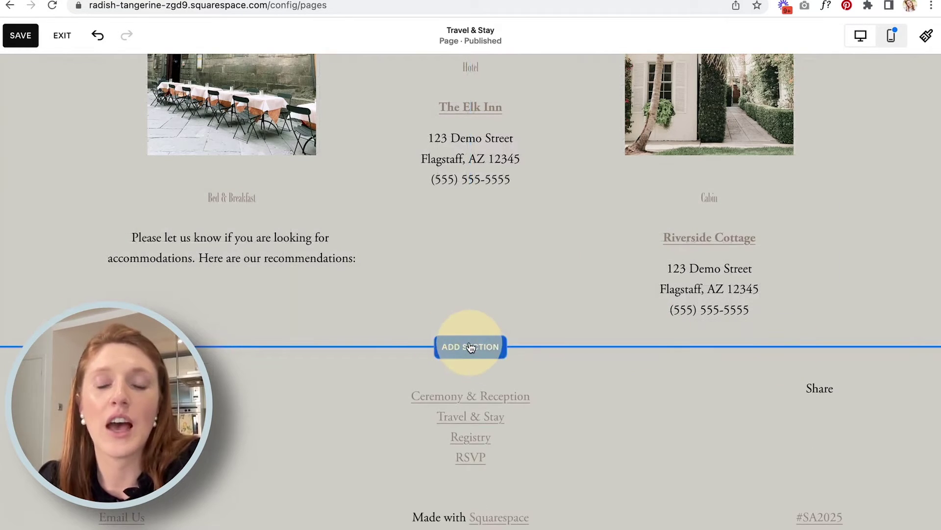
# Add a blank section below the Lodging Recommendations section, above the footer.
pyautogui.scroll(7, 468, 343)
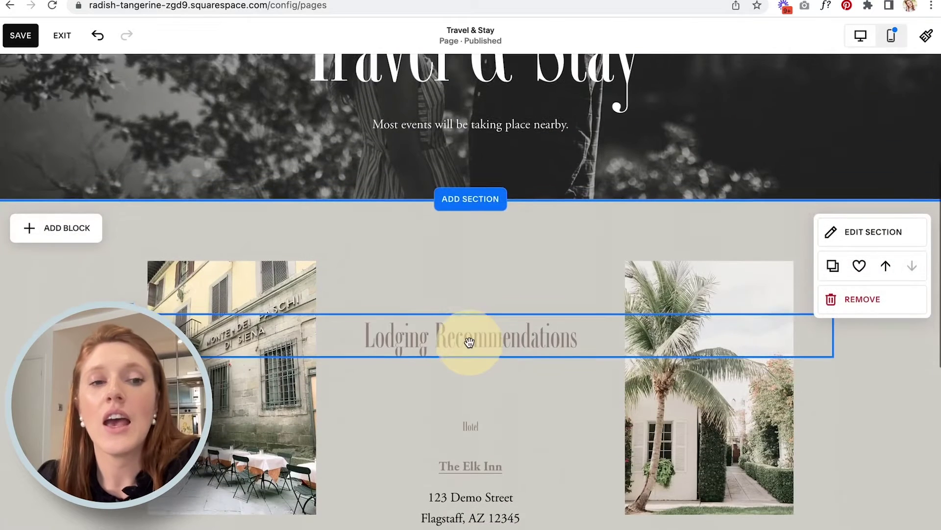
pyautogui.scroll(-3, 468, 338)
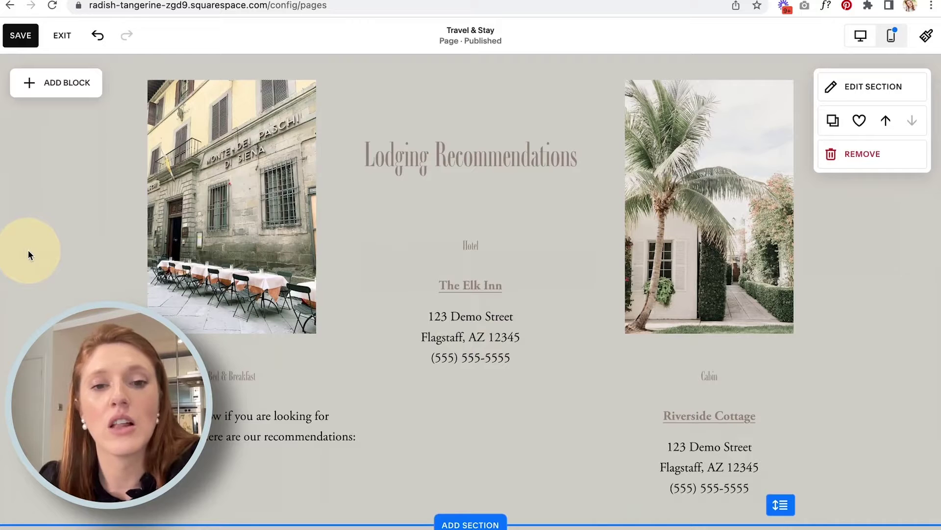
pyautogui.scroll(-3, 79, 245)
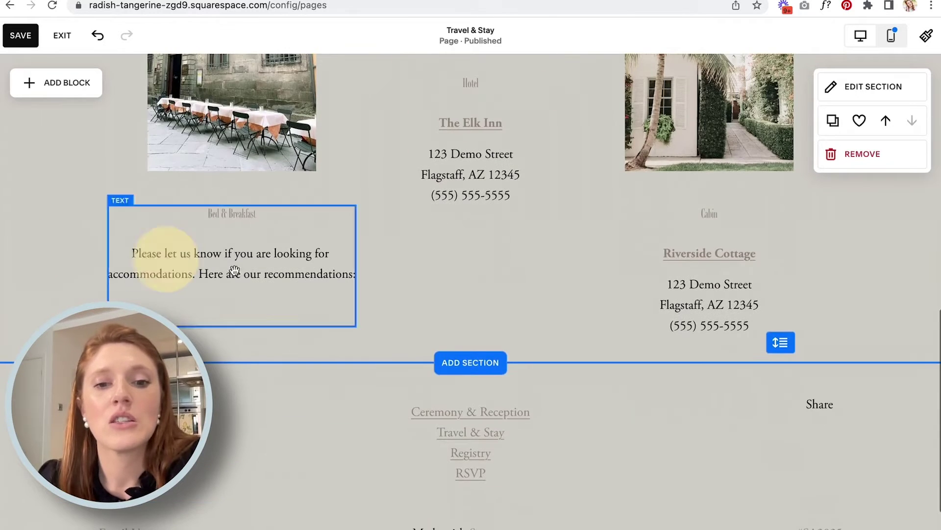
pyautogui.click(470, 364)
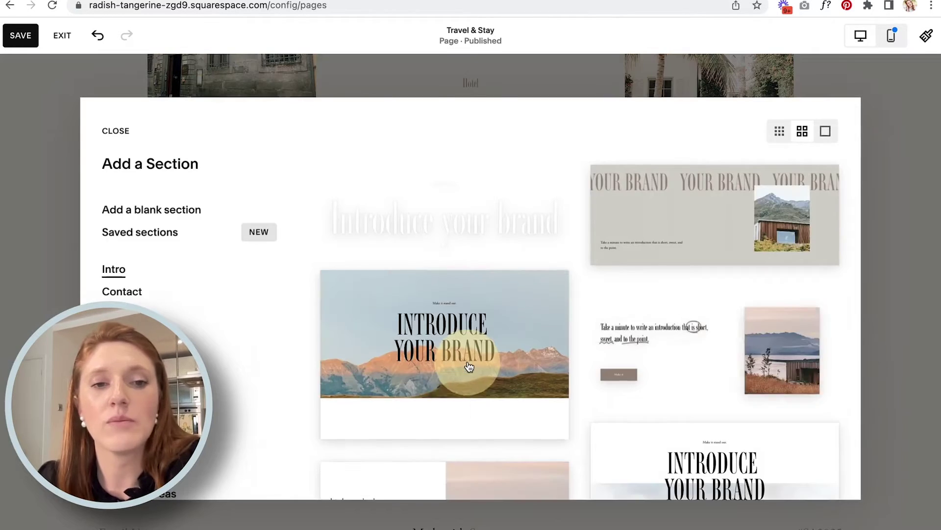
pyautogui.click(167, 209)
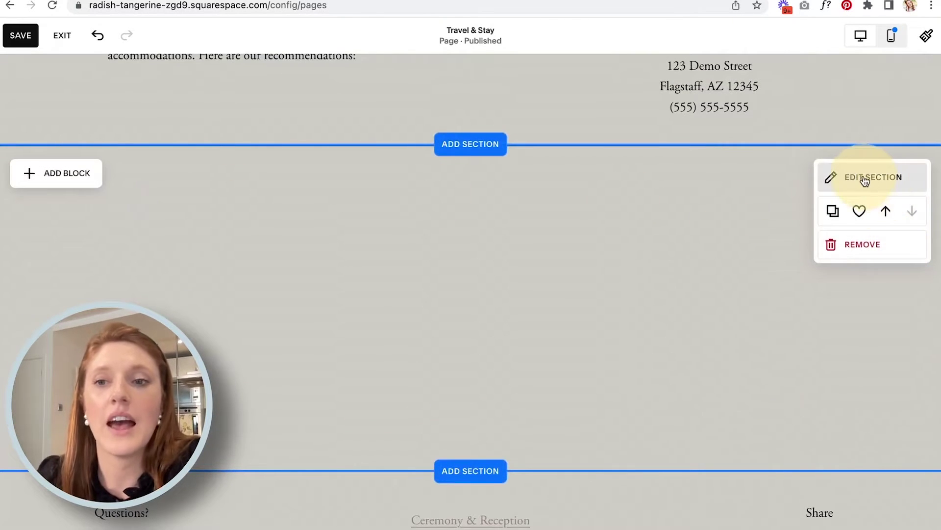
# Apply the Dark 1 color theme to the new blank section.
pyautogui.click(866, 178)
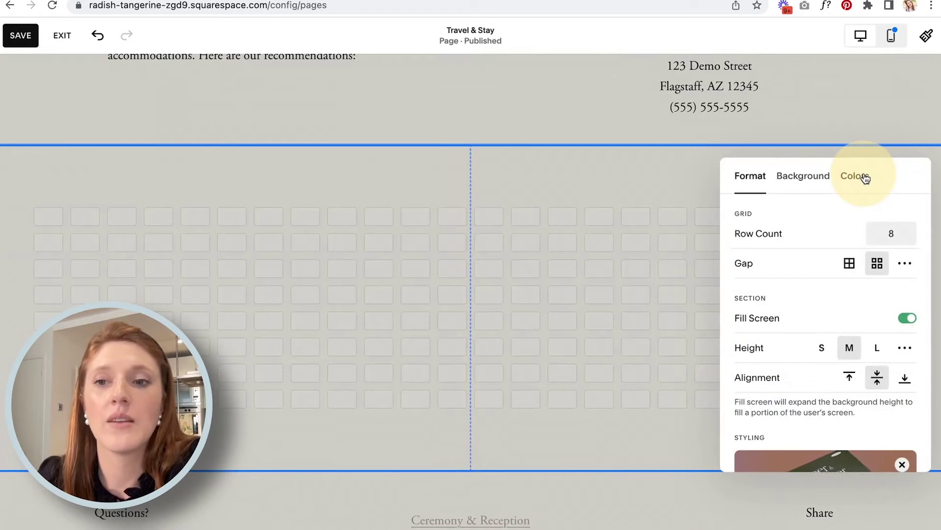
pyautogui.click(855, 177)
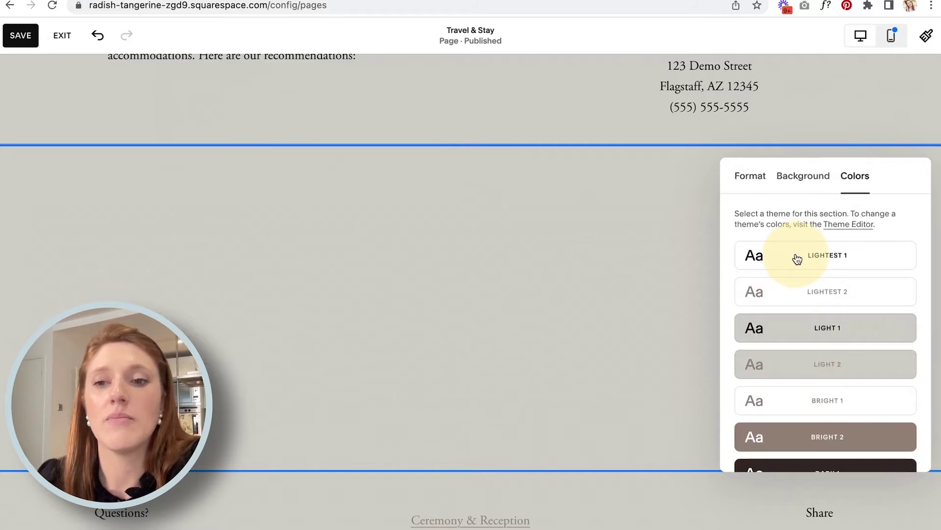
pyautogui.scroll(-4, 797, 258)
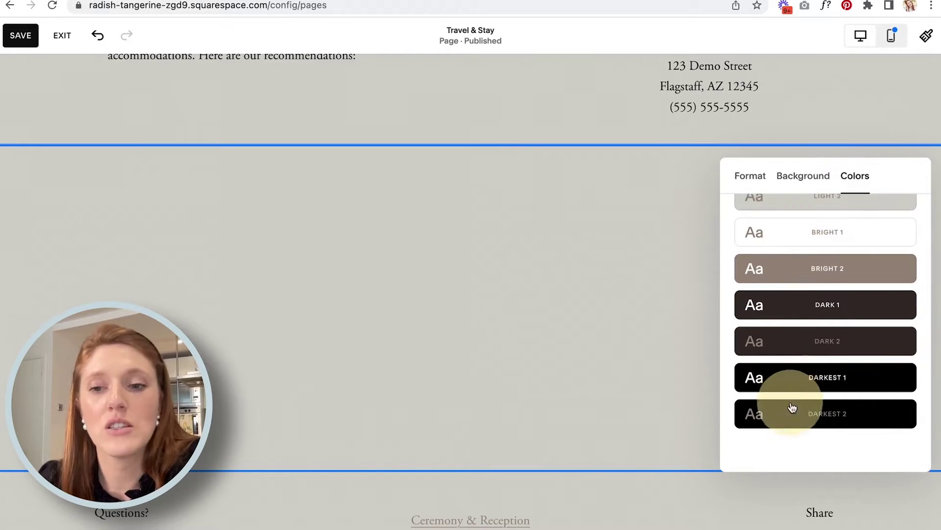
pyautogui.click(793, 381)
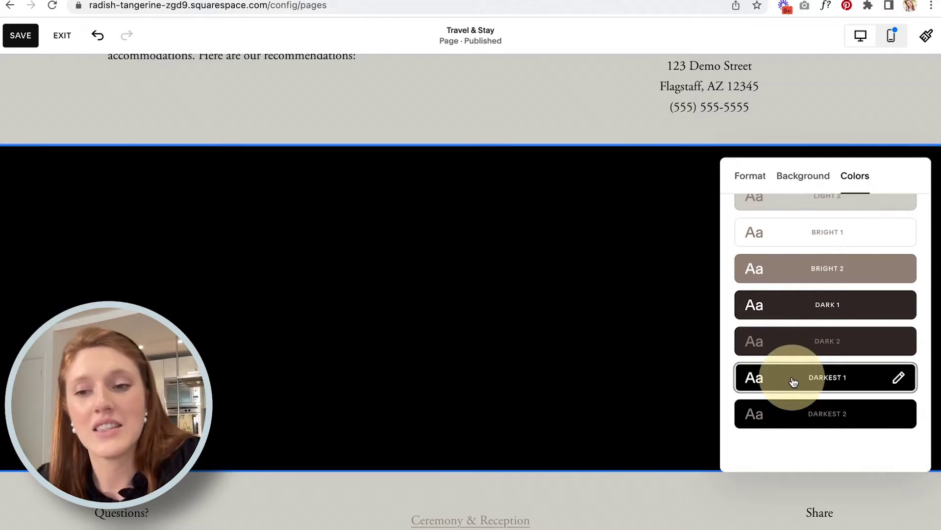
pyautogui.click(788, 308)
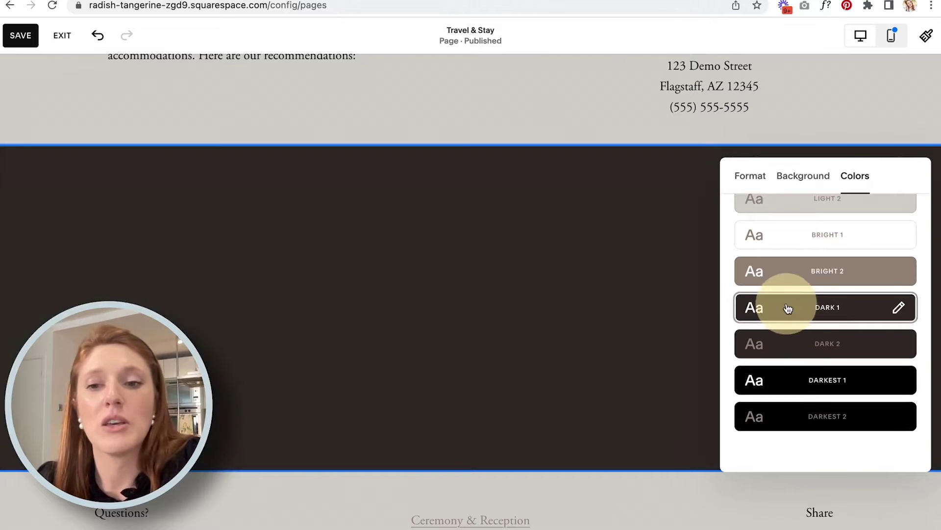
pyautogui.scroll(4, 788, 308)
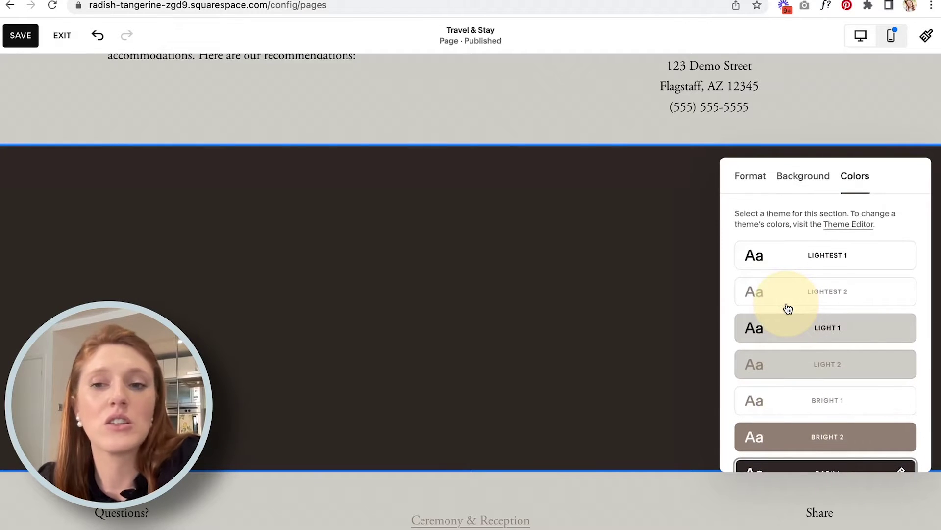
pyautogui.scroll(-3, 788, 308)
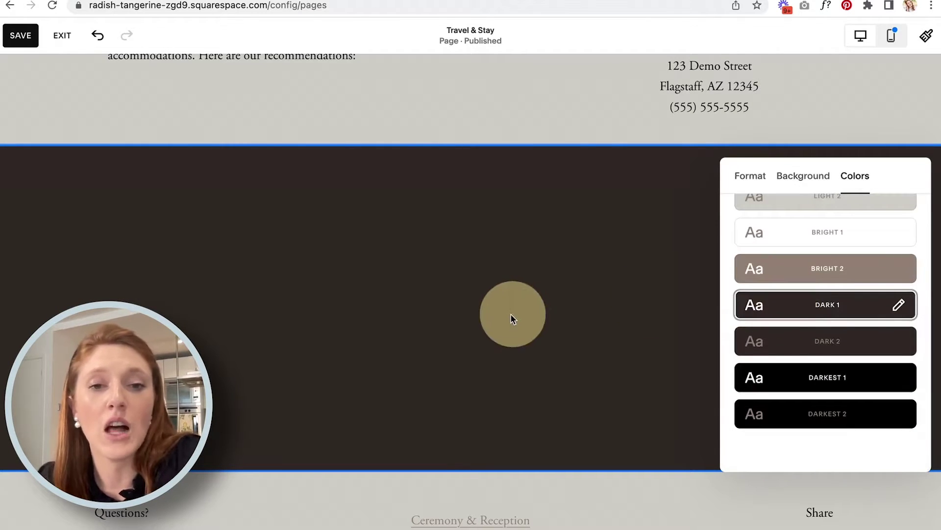
pyautogui.click(511, 314)
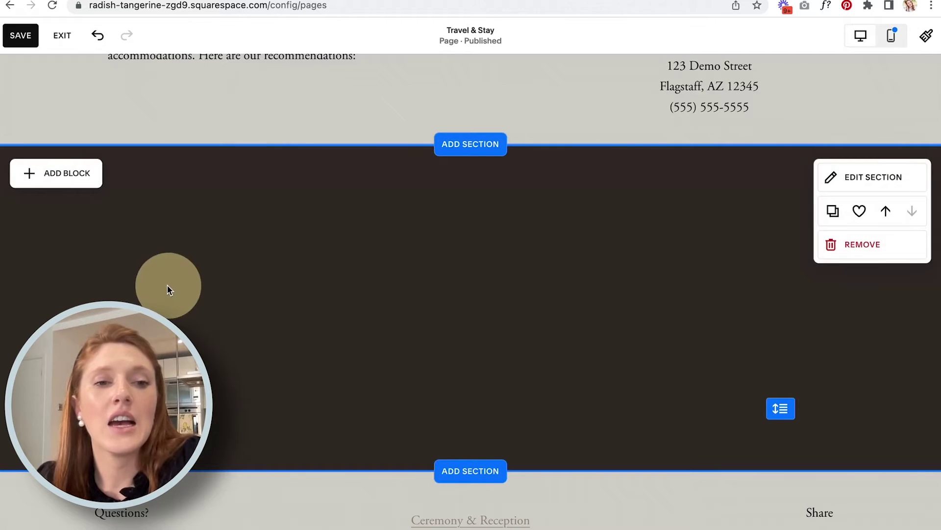
# Add an image block to the dark section and upload the Rose-all-day photo of the rosé bottle and orange drinks.
pyautogui.click(59, 173)
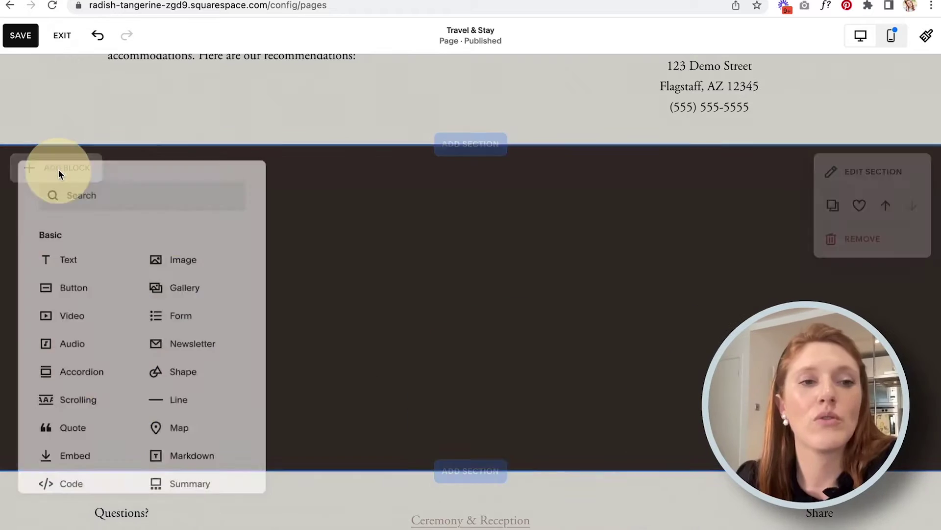
pyautogui.click(177, 259)
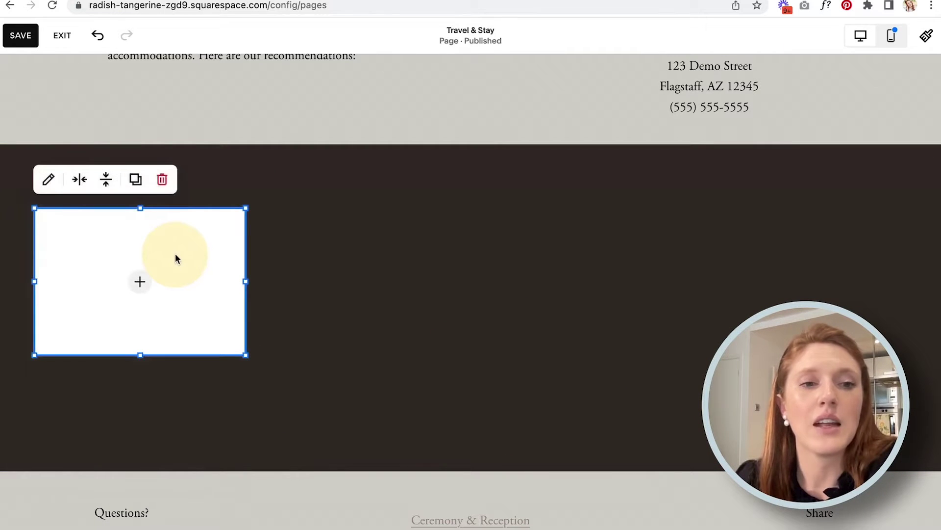
pyautogui.click(140, 281)
pyautogui.click(129, 281)
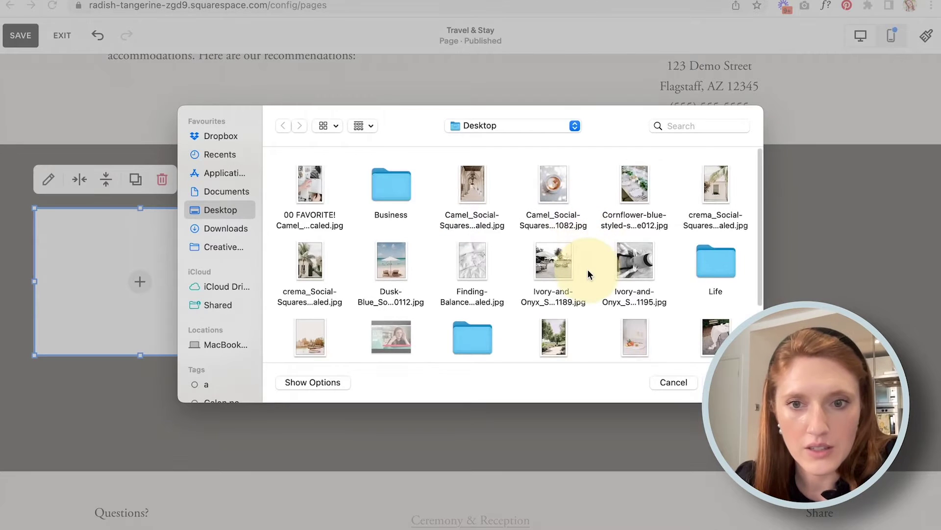
pyautogui.scroll(-3, 588, 274)
pyautogui.click(471, 310)
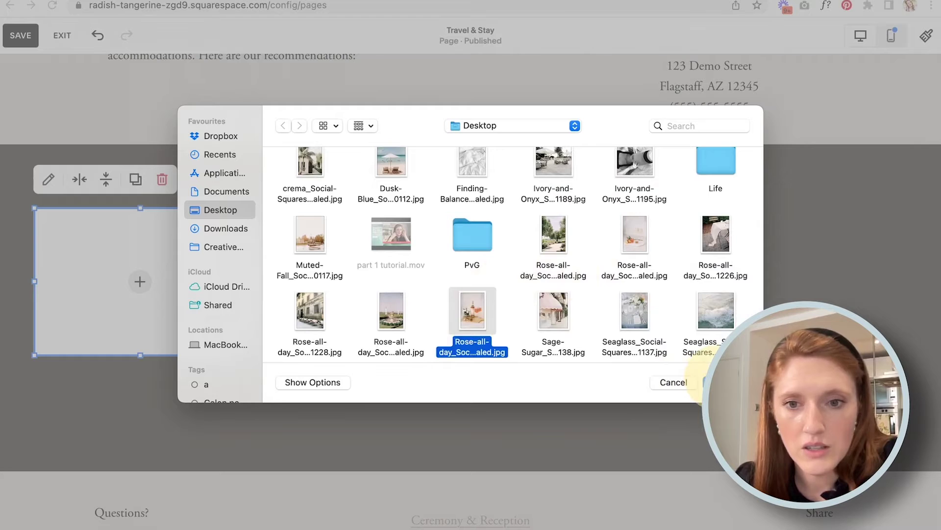
pyautogui.click(714, 382)
pyautogui.click(320, 273)
# Add a second image block to the dark section and upload the photo of the outdoor table with a draped white cloth.
pyautogui.click(28, 176)
pyautogui.click(174, 259)
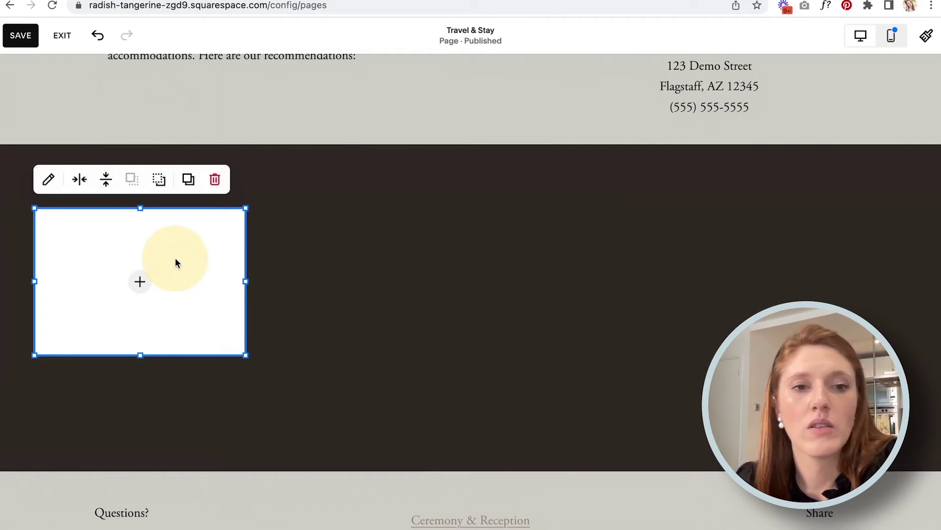
pyautogui.click(137, 281)
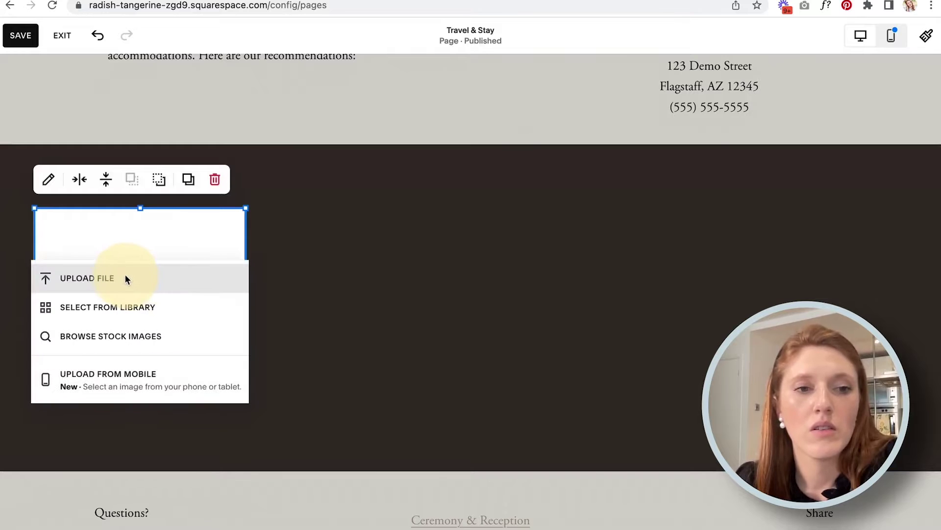
pyautogui.click(123, 277)
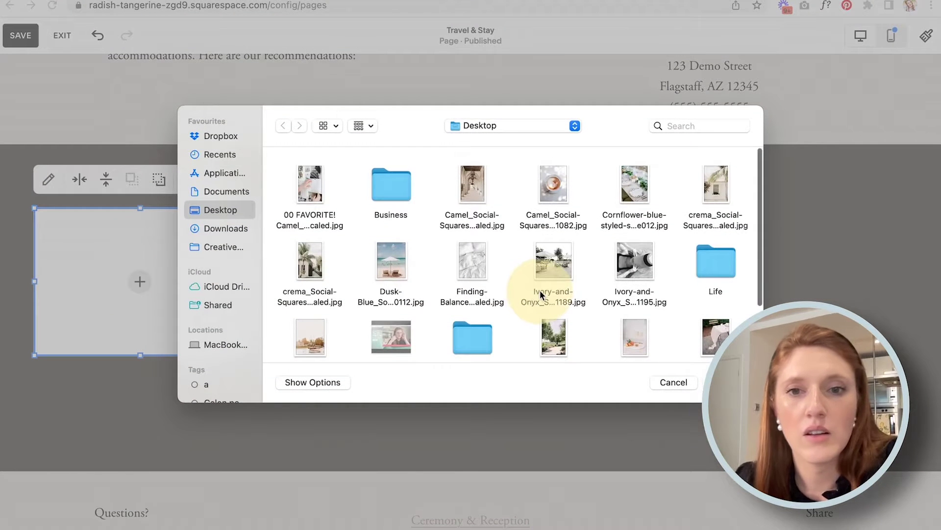
pyautogui.click(635, 187)
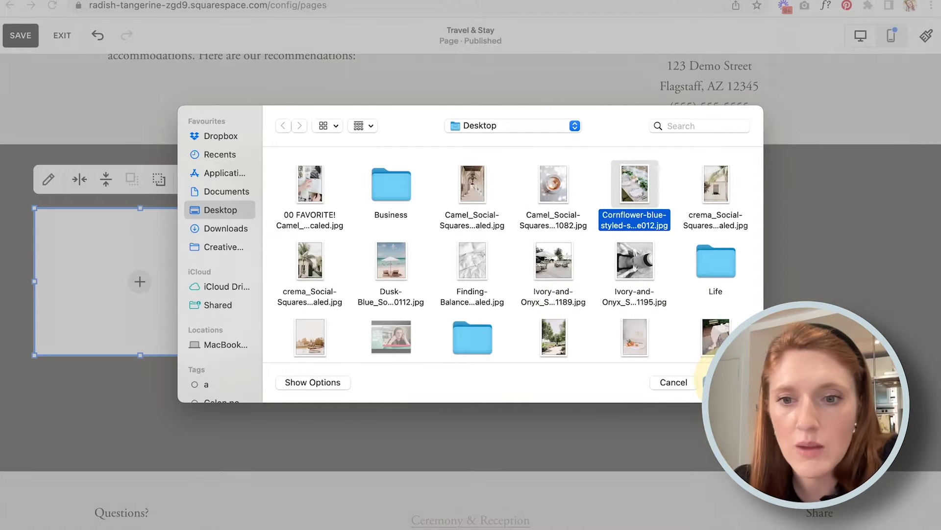
pyautogui.click(706, 382)
# Move the draped table photo to the far right side of the dark section, lower than the drinks photo, and enlarge it.
pyautogui.moveTo(209, 270); pyautogui.dragTo(816, 345)
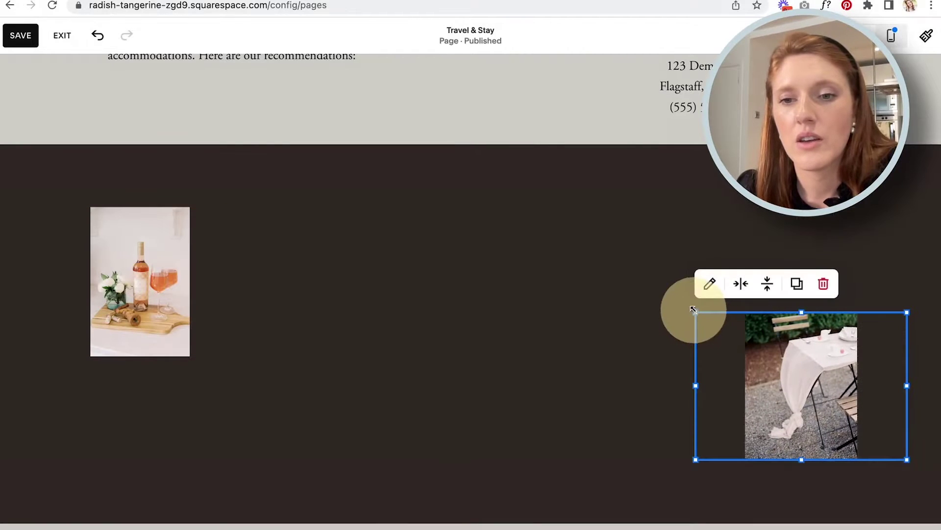
pyautogui.moveTo(692, 308); pyautogui.dragTo(630, 232)
pyautogui.click(546, 305)
pyautogui.moveTo(763, 343); pyautogui.dragTo(767, 427)
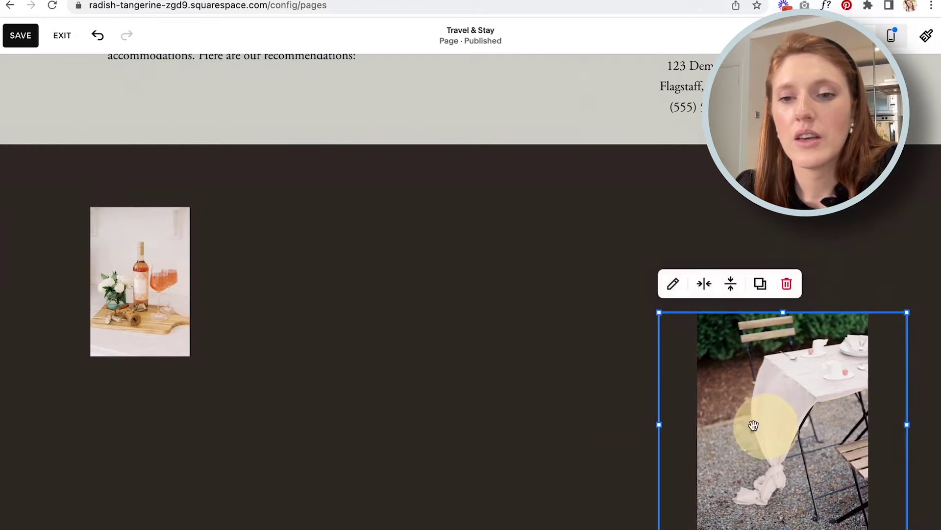
pyautogui.click(502, 380)
pyautogui.scroll(-2, 502, 381)
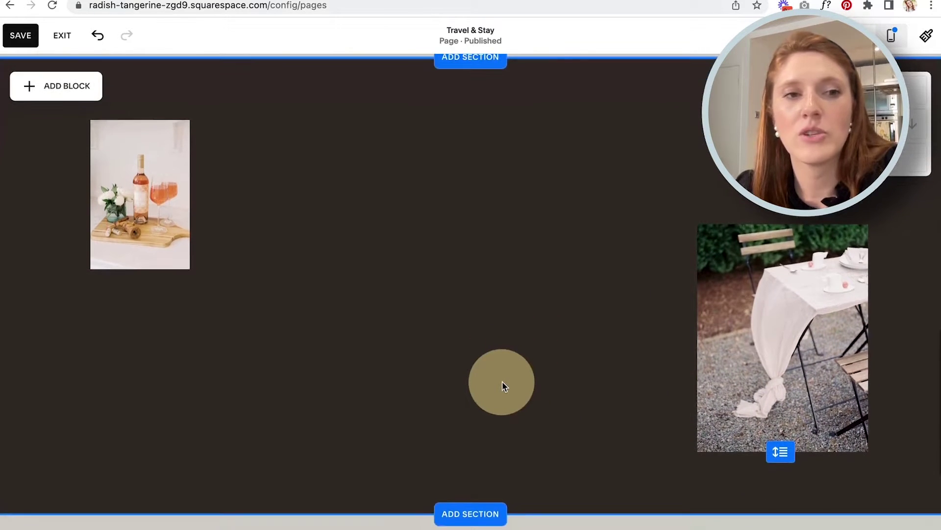
# Add a text block beside the drinks photo with the heading "Bottomless Brunch" and a paragraph inviting guests every Sunday from 9 AM - 1 PM.
pyautogui.click(46, 85)
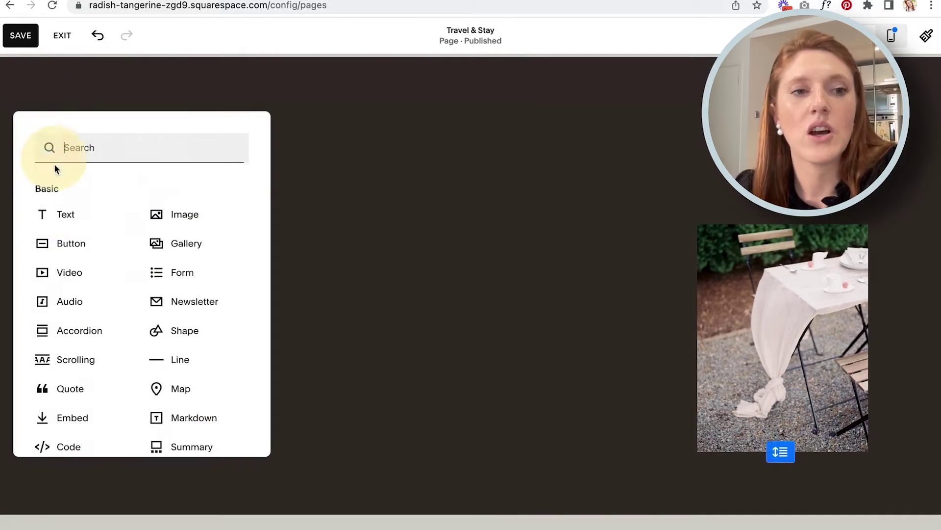
pyautogui.click(66, 214)
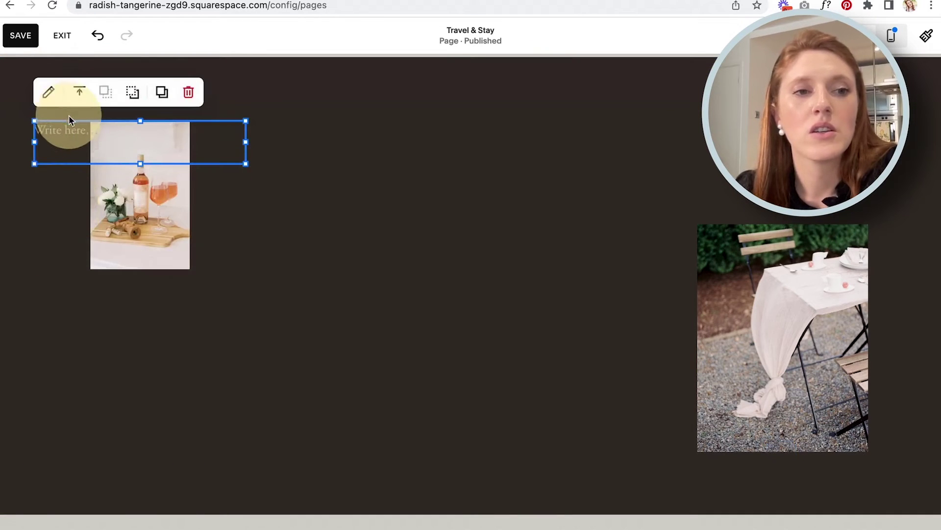
pyautogui.moveTo(69, 121); pyautogui.dragTo(329, 154)
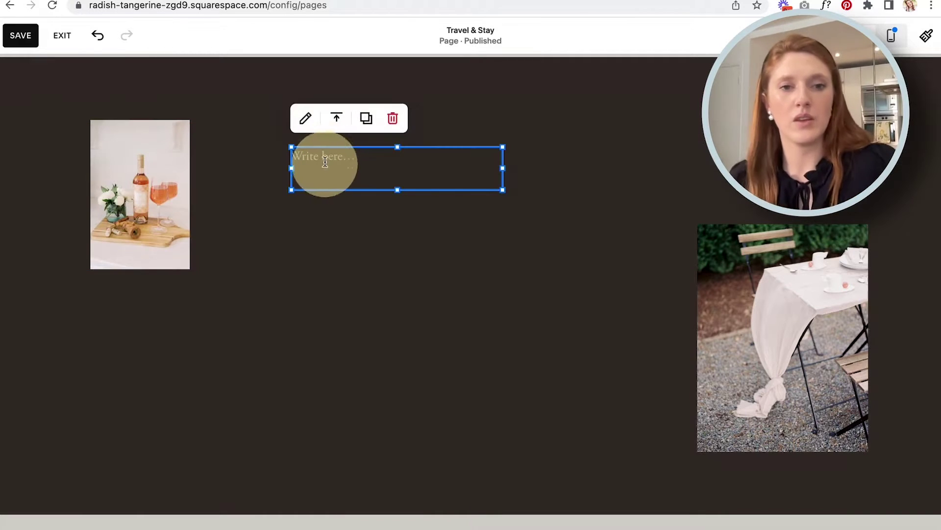
pyautogui.doubleClick(324, 156)
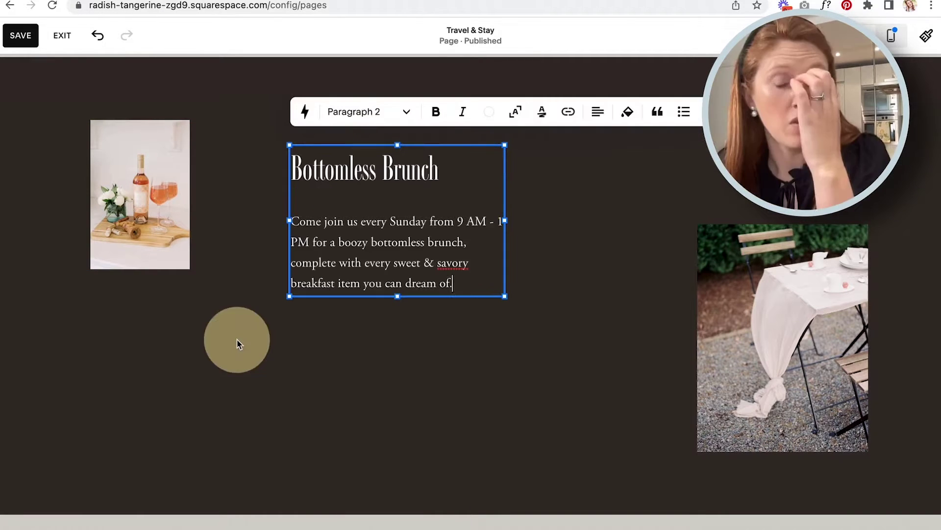
pyautogui.click(237, 344)
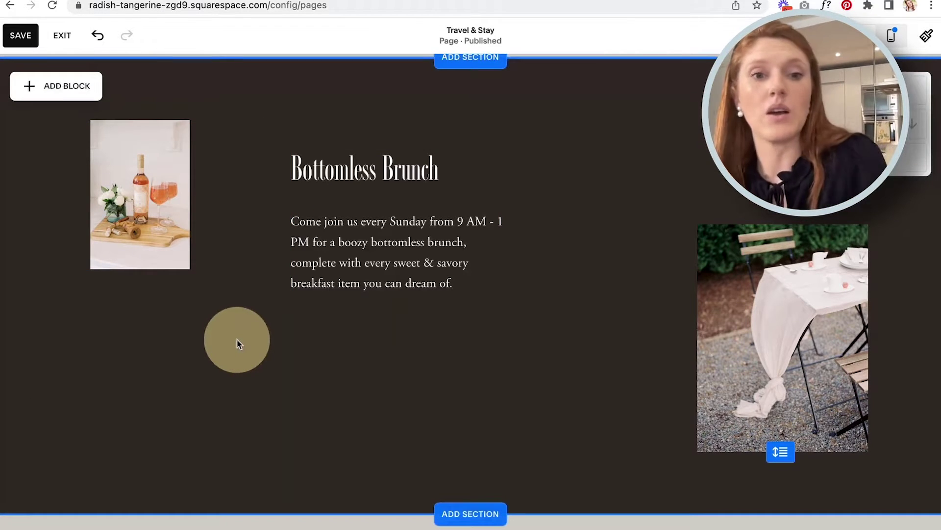
# Add a button directly below the Bottomless Brunch paragraph and set its text to "VIEW BRUNCH MENU".
pyautogui.click(59, 89)
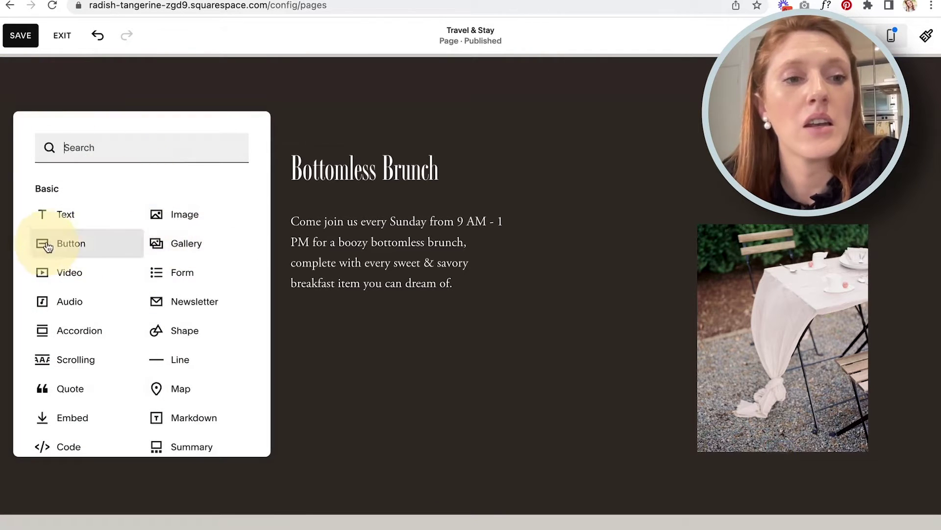
pyautogui.click(70, 243)
pyautogui.moveTo(77, 136); pyautogui.dragTo(332, 322)
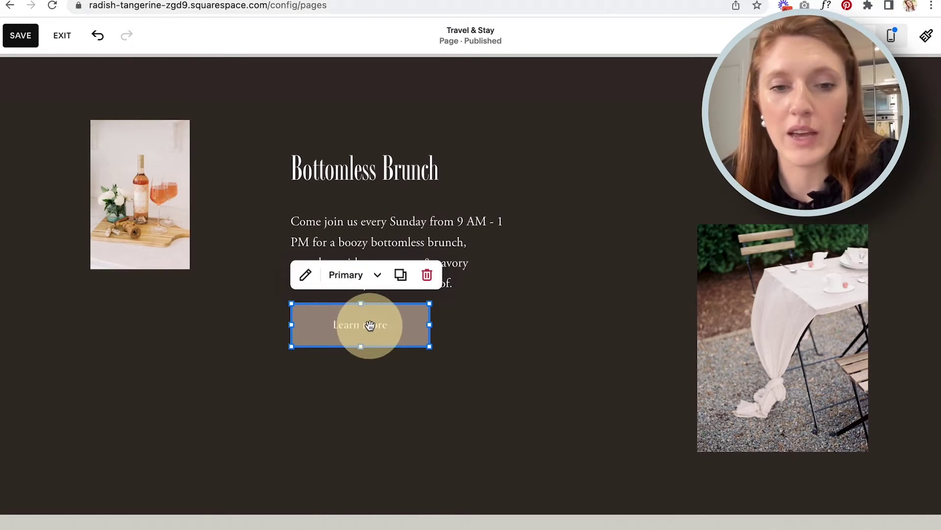
pyautogui.click(305, 274)
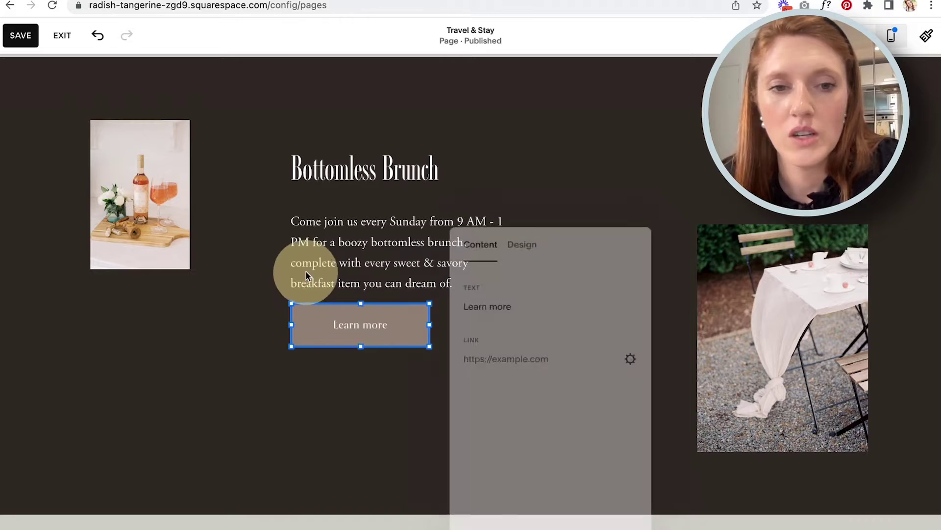
pyautogui.moveTo(525, 305); pyautogui.dragTo(411, 301)
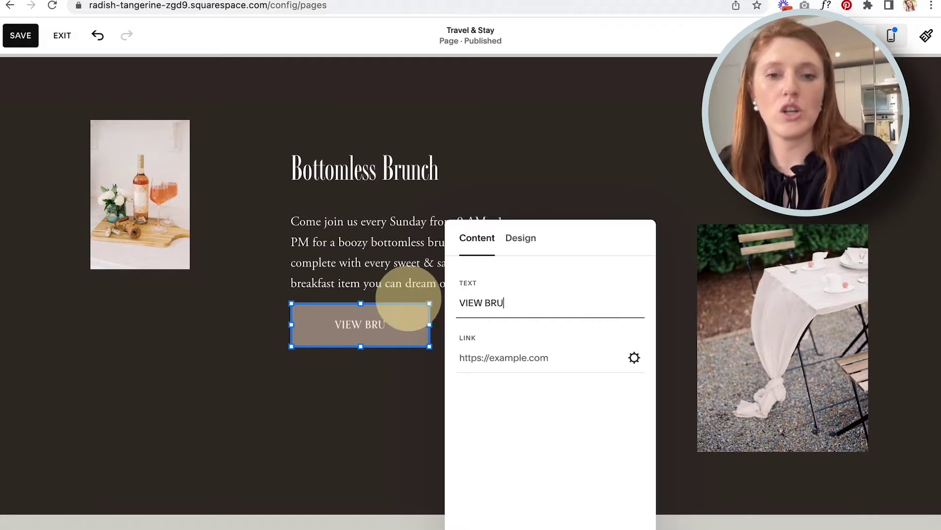
pyautogui.write('VIEW BRUNCH MENU')
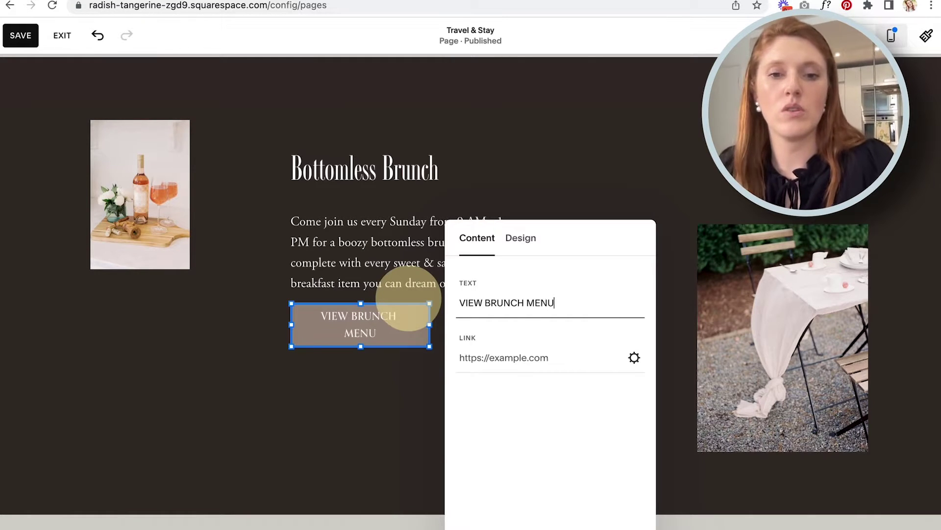
# Upload Cornflower-blue-styled-stock-image012.jpg as a file in the brunch button's link settings, save, and close the button settings.
pyautogui.click(634, 359)
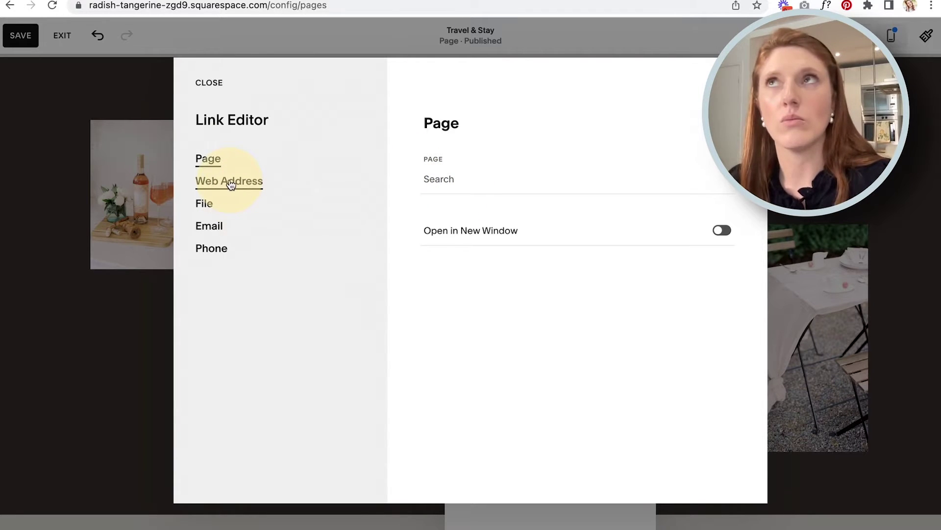
pyautogui.click(205, 206)
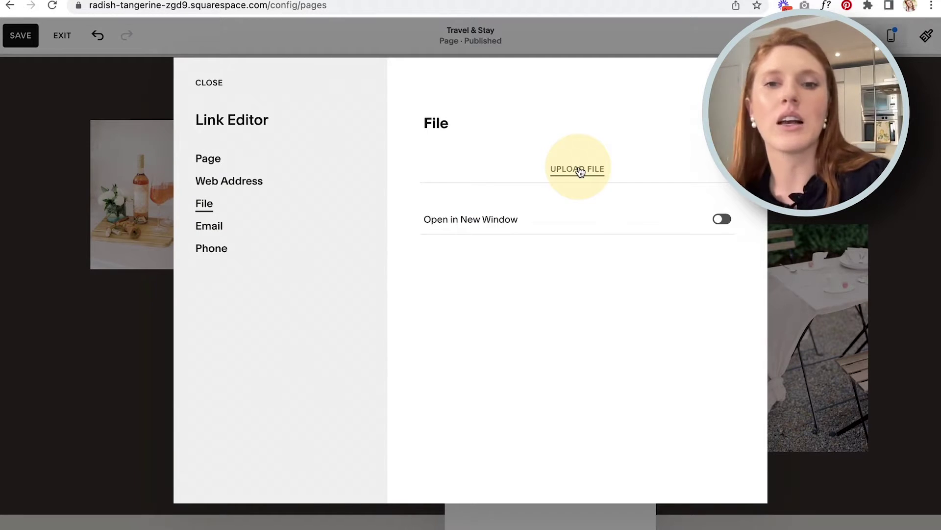
pyautogui.click(580, 170)
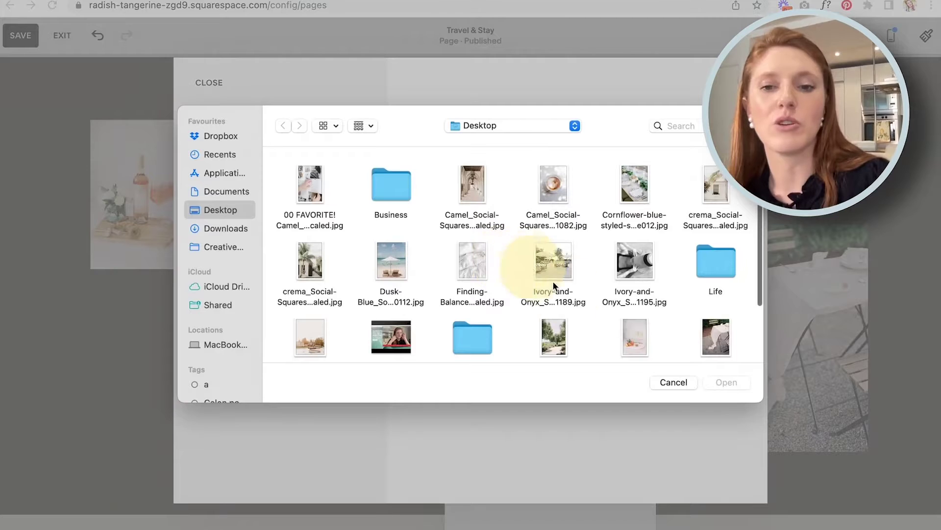
pyautogui.click(672, 383)
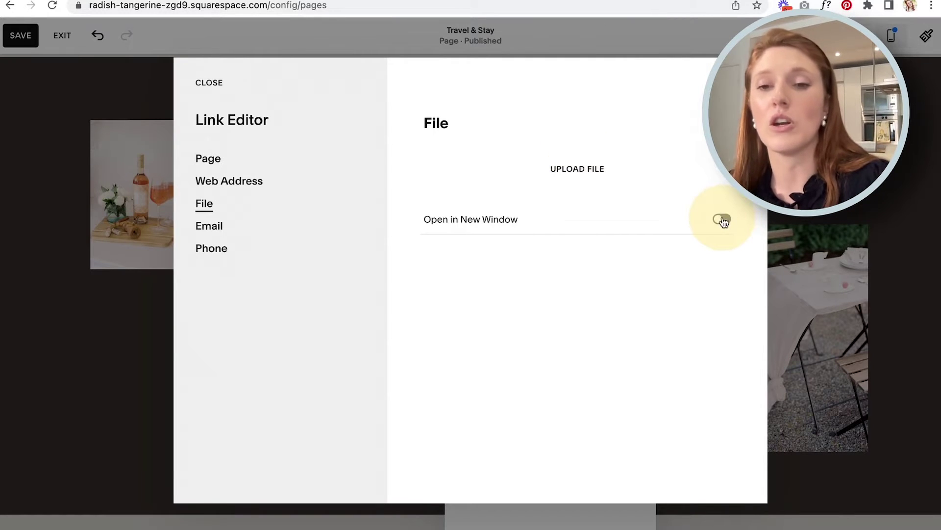
pyautogui.click(559, 170)
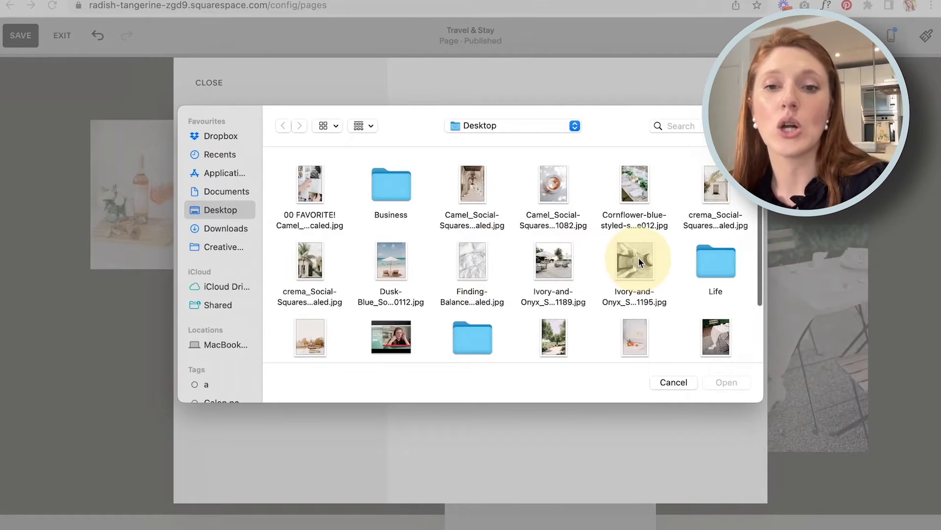
pyautogui.doubleClick(636, 198)
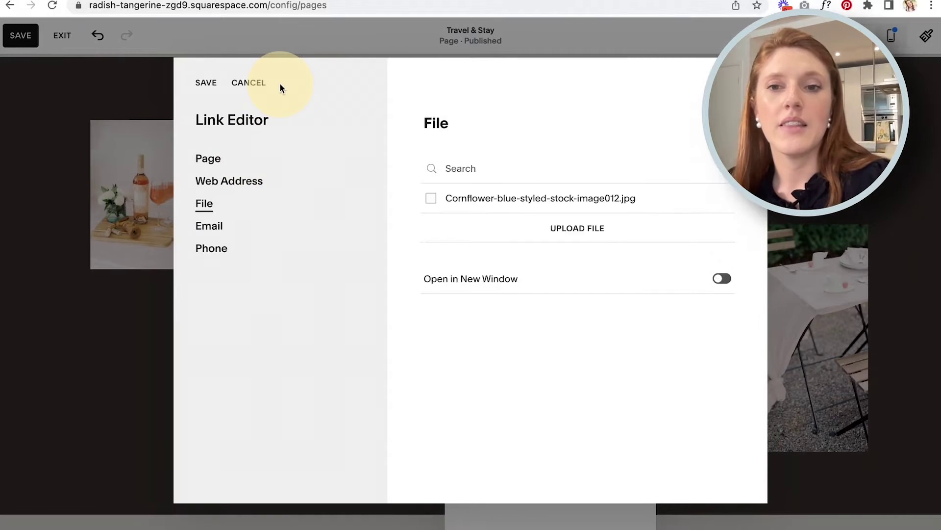
pyautogui.click(205, 83)
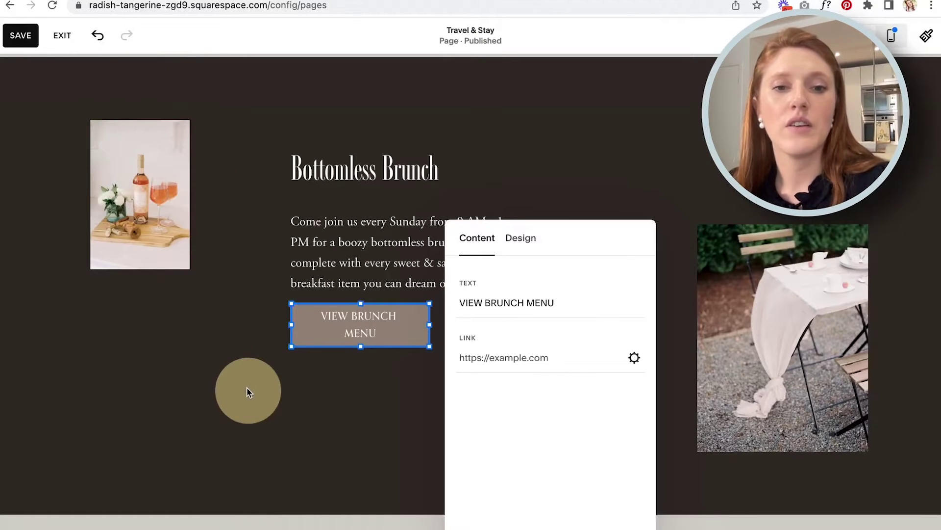
pyautogui.click(247, 392)
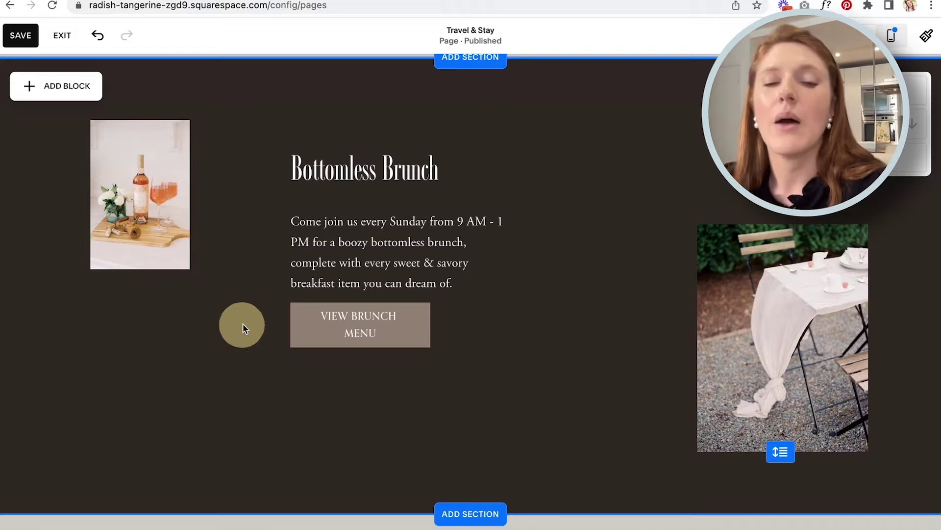
# Widen the VIEW BRUNCH MENU button to match the width of the brunch text block above it.
pyautogui.click(390, 321)
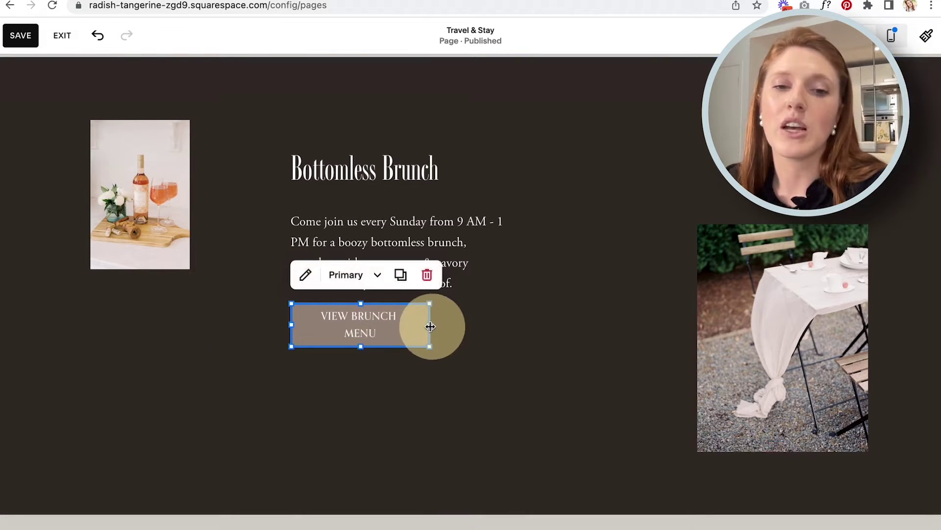
pyautogui.moveTo(431, 324); pyautogui.dragTo(447, 327)
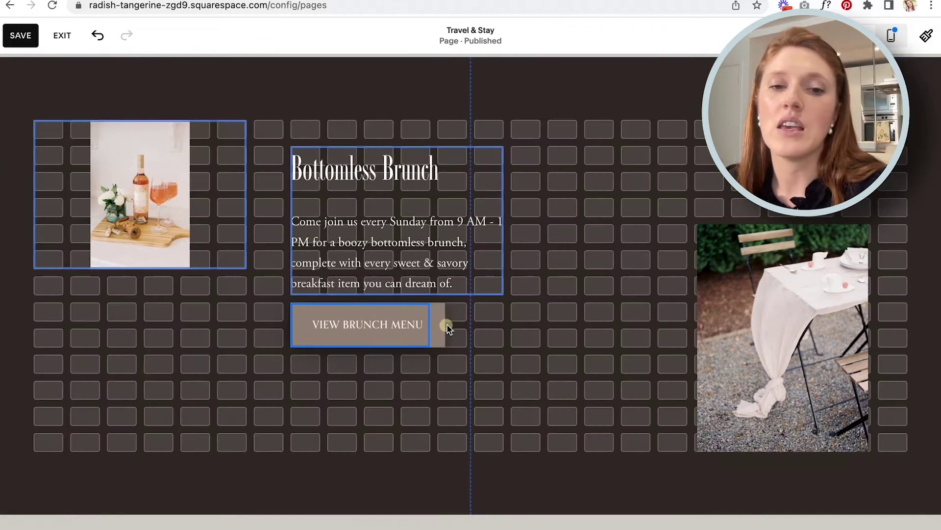
pyautogui.moveTo(469, 332); pyautogui.dragTo(505, 330)
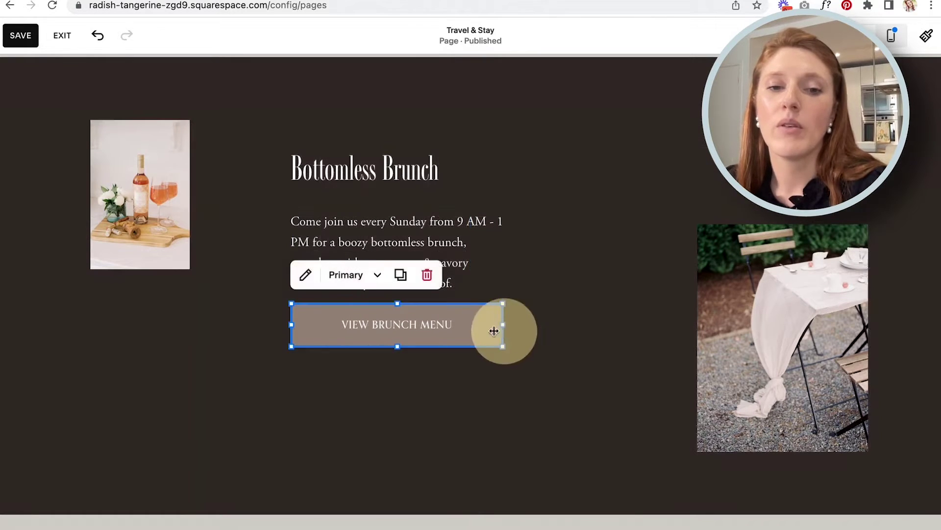
pyautogui.click(168, 367)
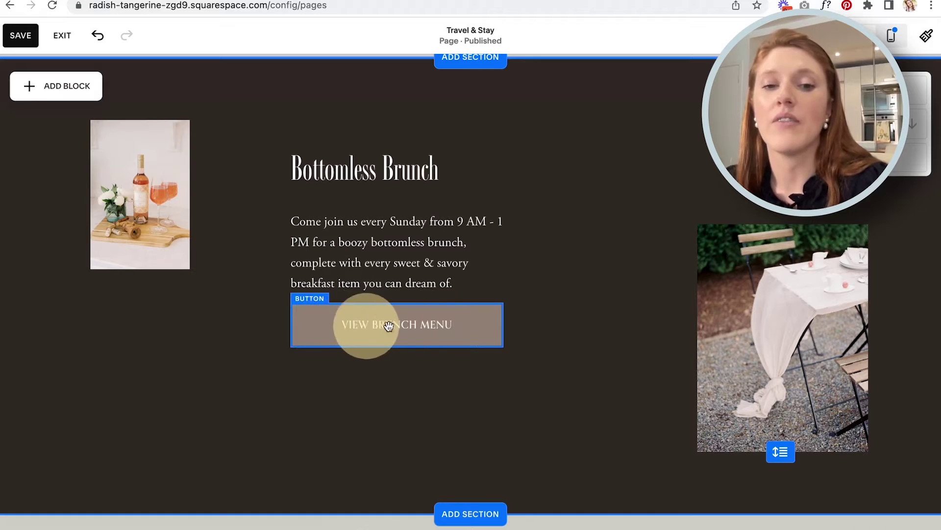
# Shift the table photo one grid column inward, and move the drinks photo, brunch text and button together one column inward.
pyautogui.moveTo(696, 339)
pyautogui.mouseDown()
pyautogui.moveTo(750, 331)
pyautogui.moveTo(708, 324)
pyautogui.mouseUp()
pyautogui.moveTo(20, 123); pyautogui.dragTo(412, 338)
pyautogui.moveTo(421, 335); pyautogui.dragTo(420, 334)
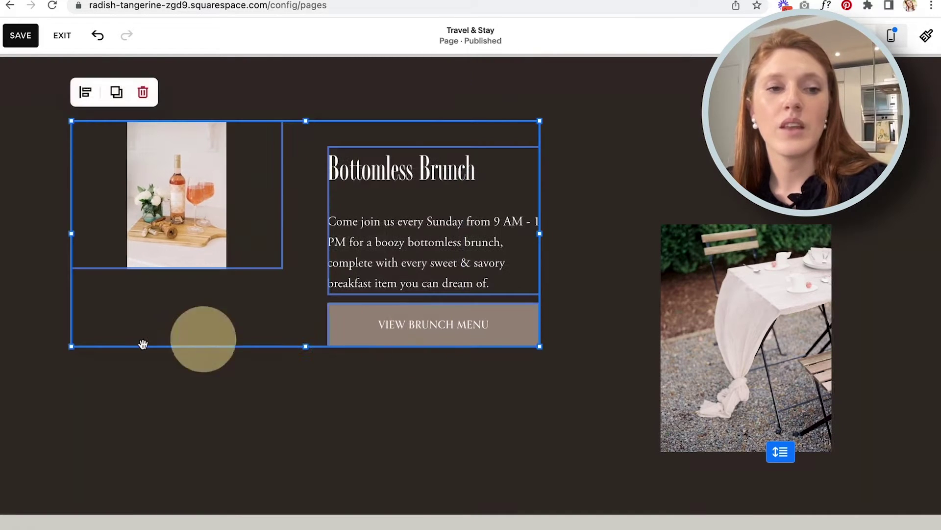
pyautogui.click(35, 355)
pyautogui.scroll(1, 36, 355)
pyautogui.scroll(-2, 35, 354)
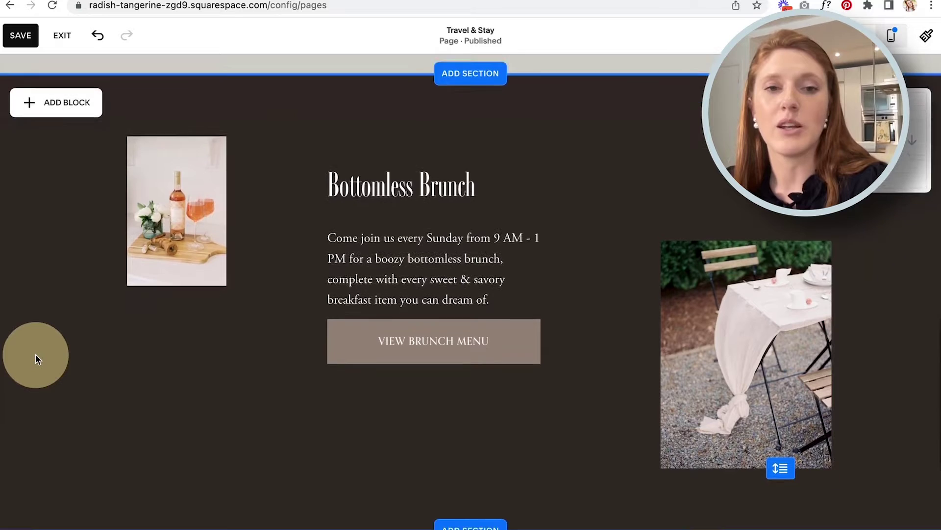
pyautogui.click(144, 196)
pyautogui.click(750, 315)
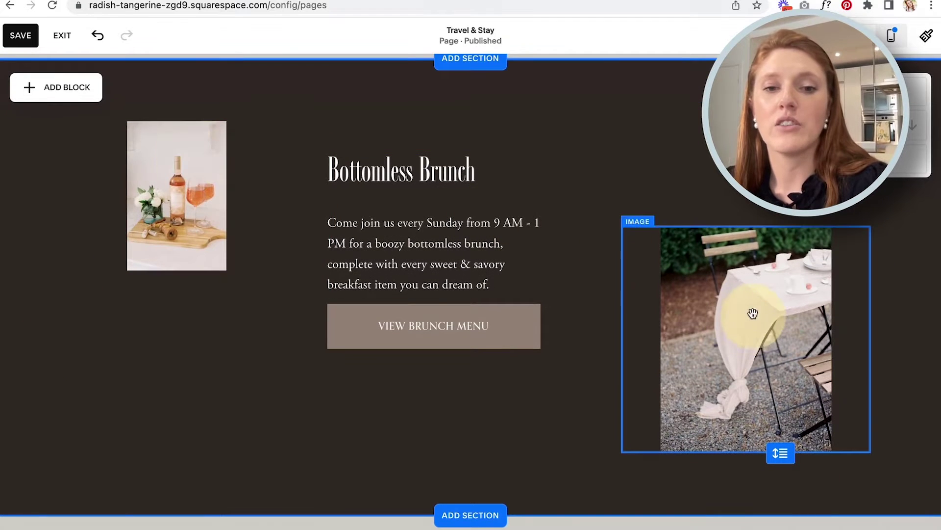
pyautogui.click(399, 184)
pyautogui.click(421, 326)
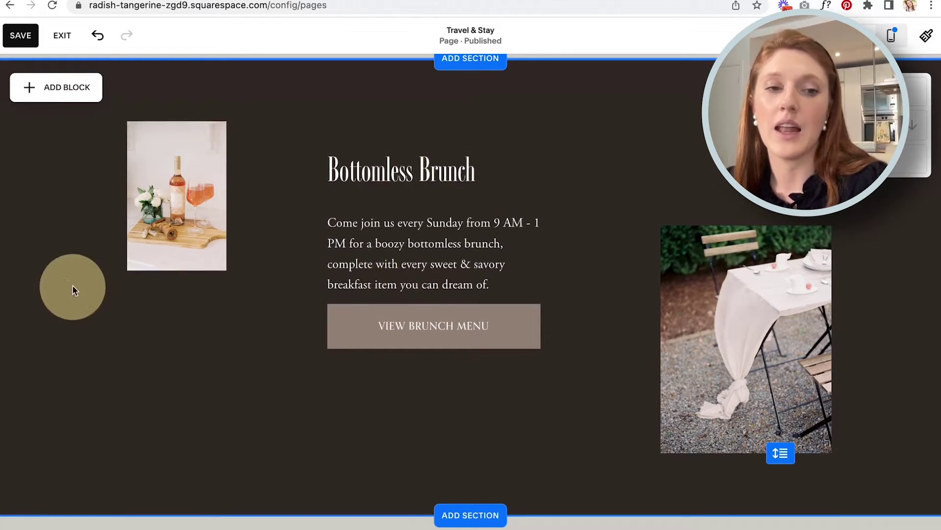
# Save the Travel & Stay page, leave editing mode, and switch the preview to mobile view.
pyautogui.click(19, 35)
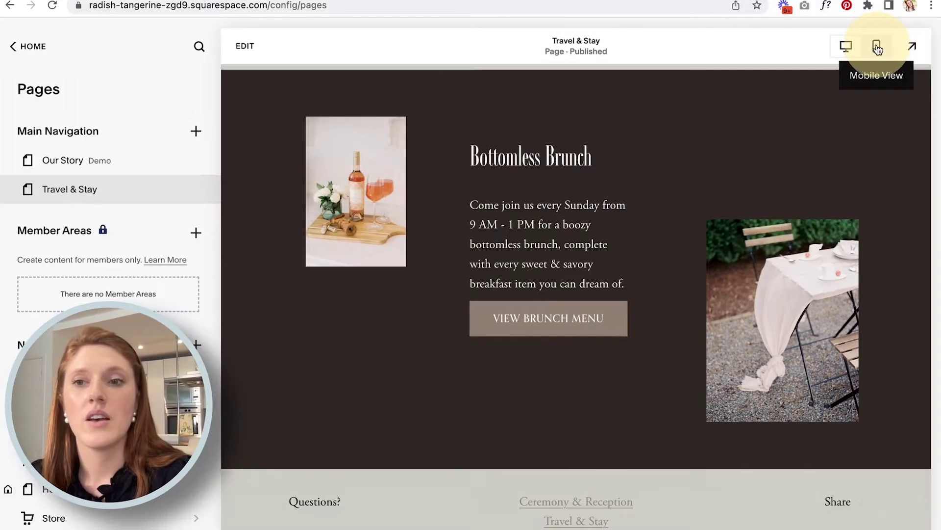
pyautogui.click(877, 47)
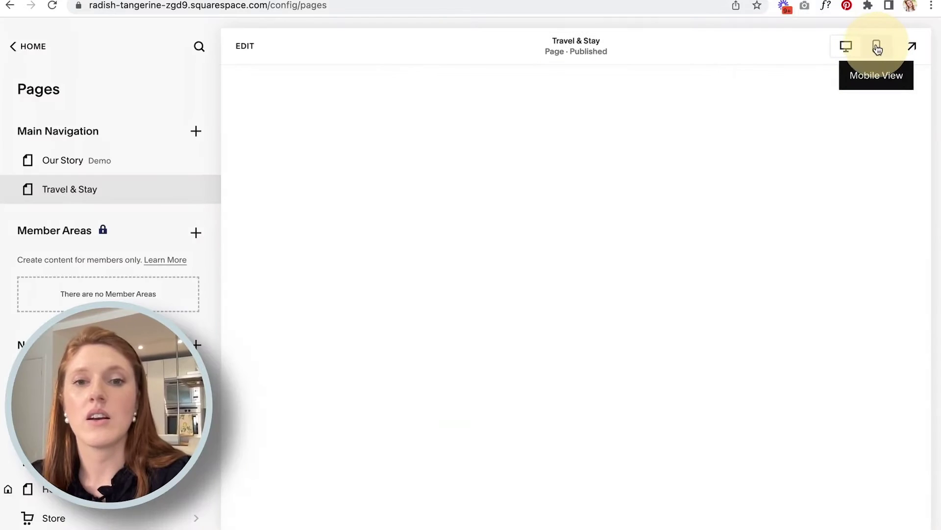
# Examine the Travel & Stay page's mobile layout from the hero through the Lodging Recommendations and Bottomless Brunch sections.
pyautogui.scroll(-5, 495, 196)
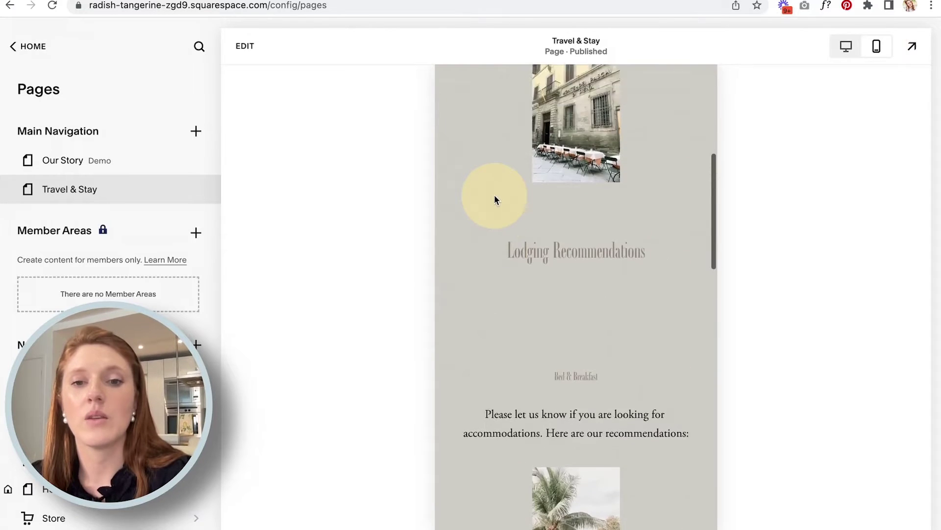
pyautogui.scroll(5, 494, 198)
pyautogui.scroll(-8, 494, 198)
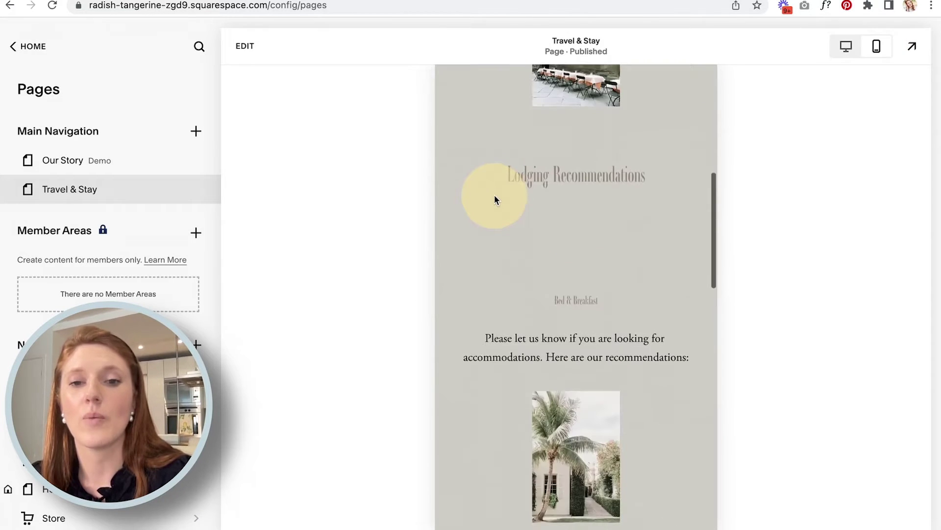
pyautogui.scroll(-6, 494, 198)
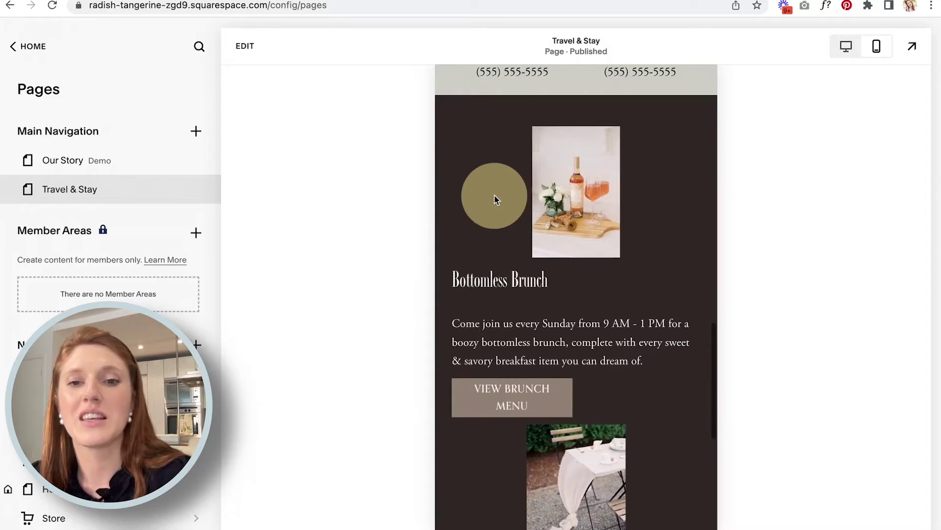
pyautogui.scroll(4, 494, 199)
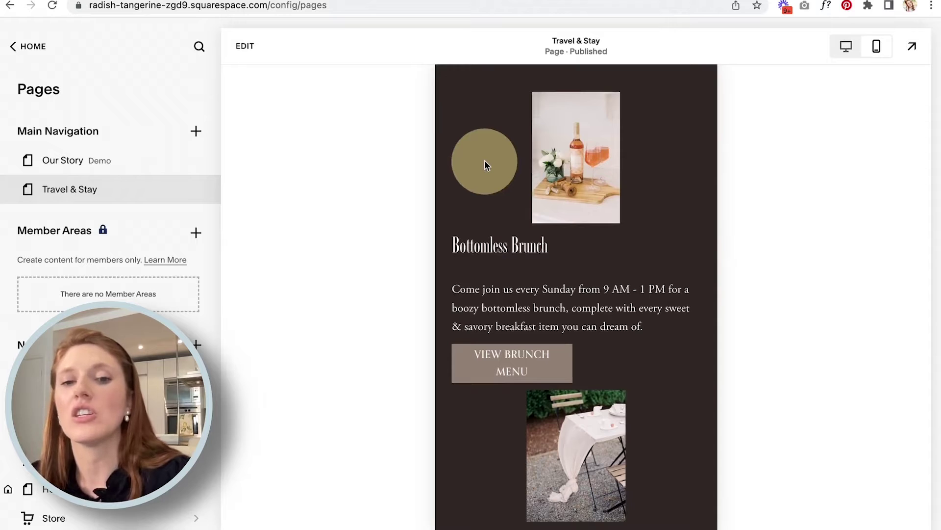
pyautogui.scroll(-3, 485, 164)
pyautogui.scroll(5, 485, 165)
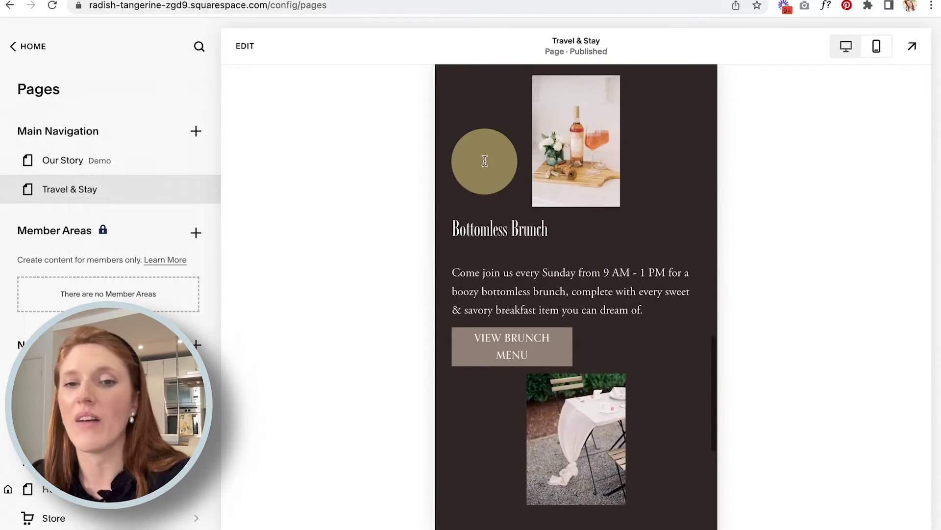
pyautogui.scroll(8, 485, 165)
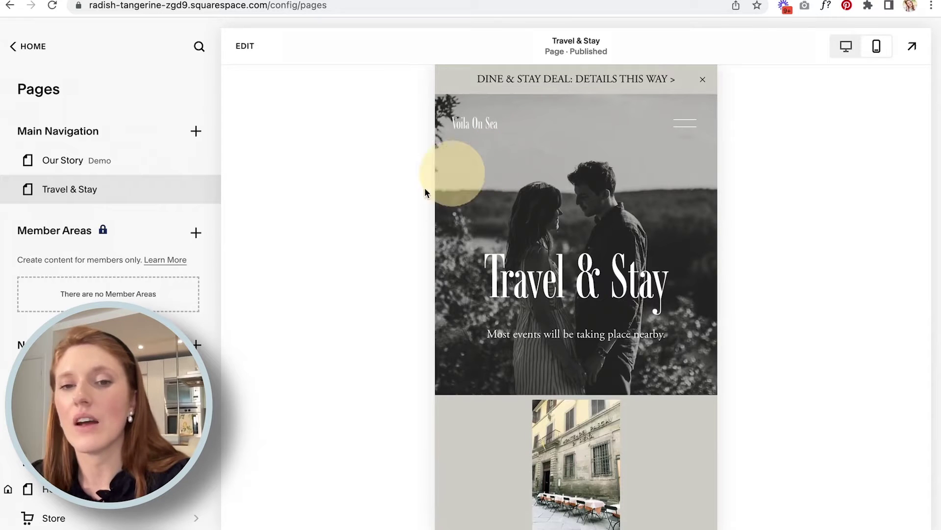
# Open the page for editing in mobile layout and move the café photo slightly down, away from the hero section.
pyautogui.click(245, 47)
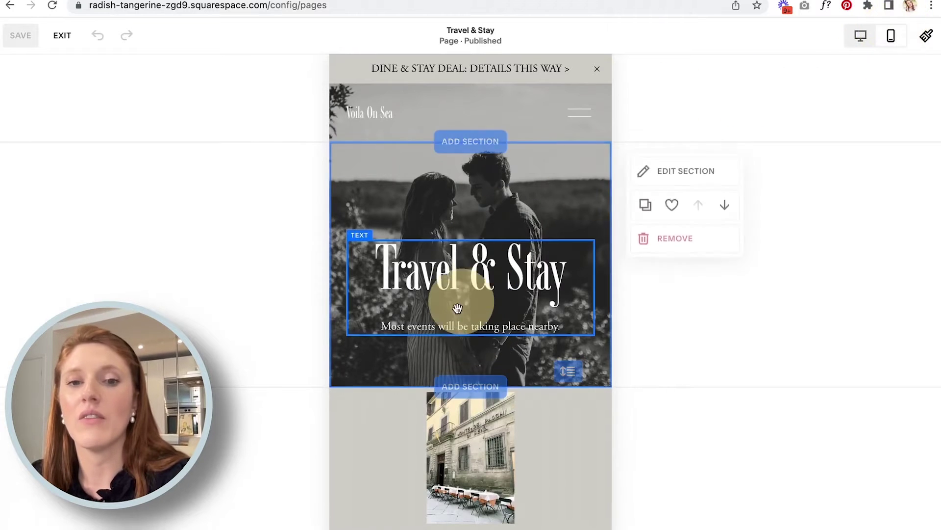
pyautogui.scroll(-3, 416, 337)
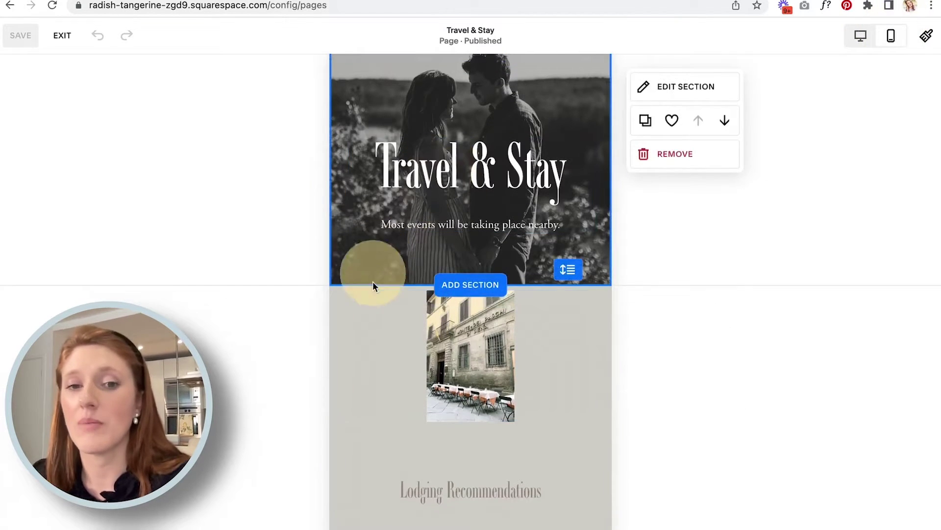
pyautogui.scroll(-5, 391, 340)
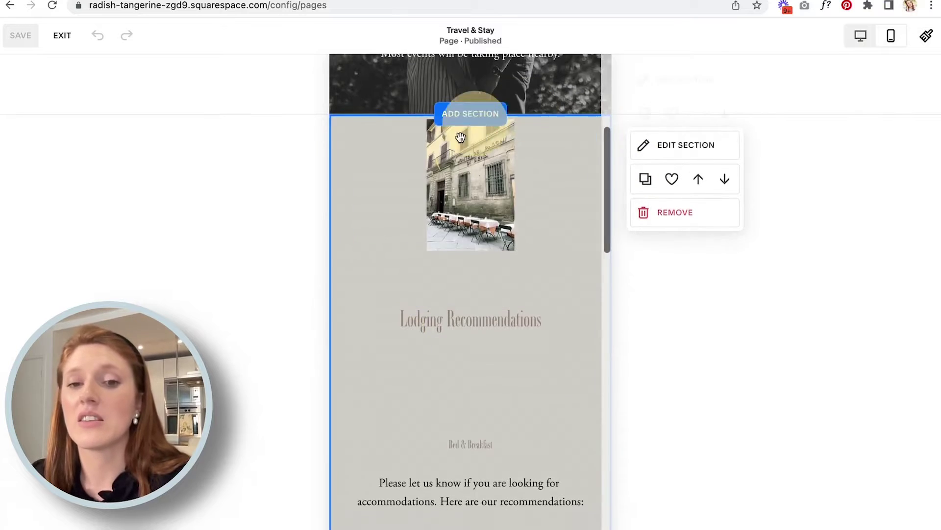
pyautogui.moveTo(473, 234)
pyautogui.mouseDown()
pyautogui.moveTo(475, 191)
pyautogui.moveTo(475, 222)
pyautogui.mouseUp()
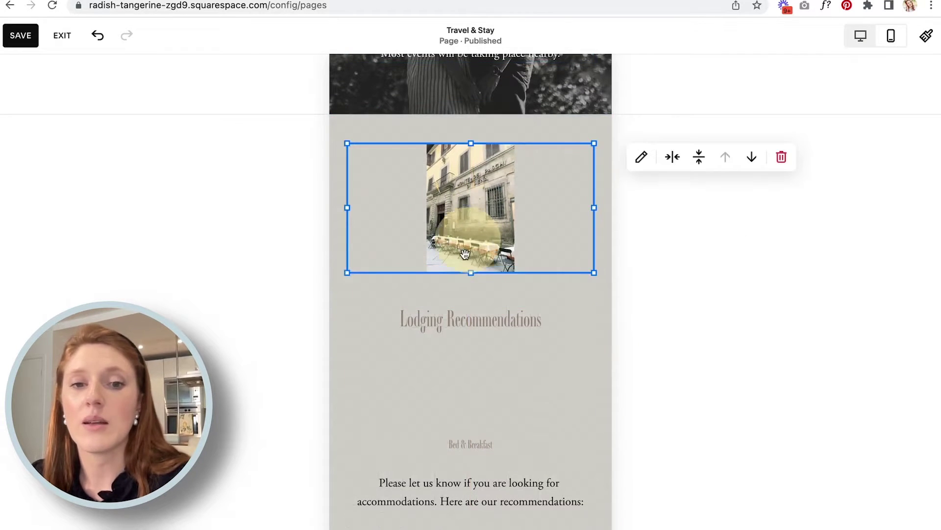
# Shorten the Lodging Recommendations heading block to fit its text, and move the Bed & Breakfast text and palm tree photo up beneath it.
pyautogui.click(463, 340)
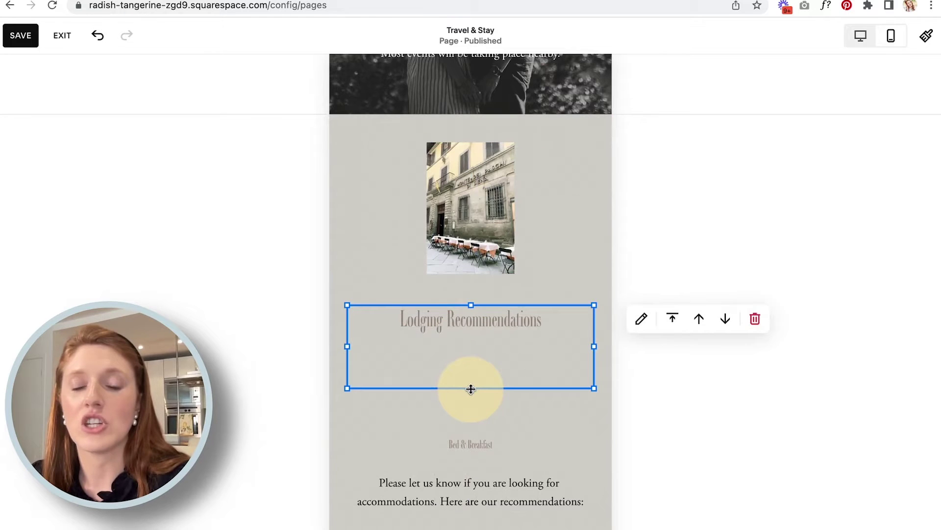
pyautogui.moveTo(471, 388); pyautogui.dragTo(473, 342)
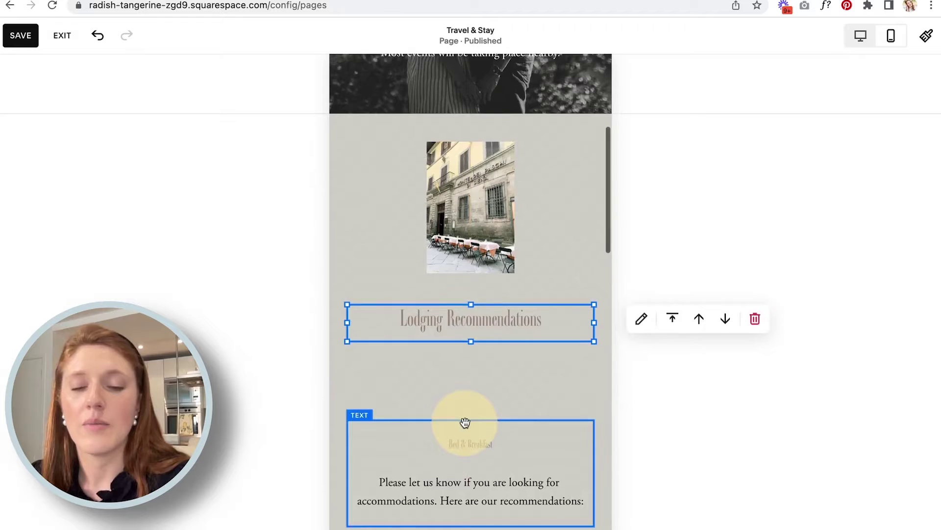
pyautogui.scroll(-3, 464, 420)
pyautogui.moveTo(467, 362); pyautogui.dragTo(475, 244)
pyautogui.scroll(-3, 469, 292)
pyautogui.scroll(-3, 475, 244)
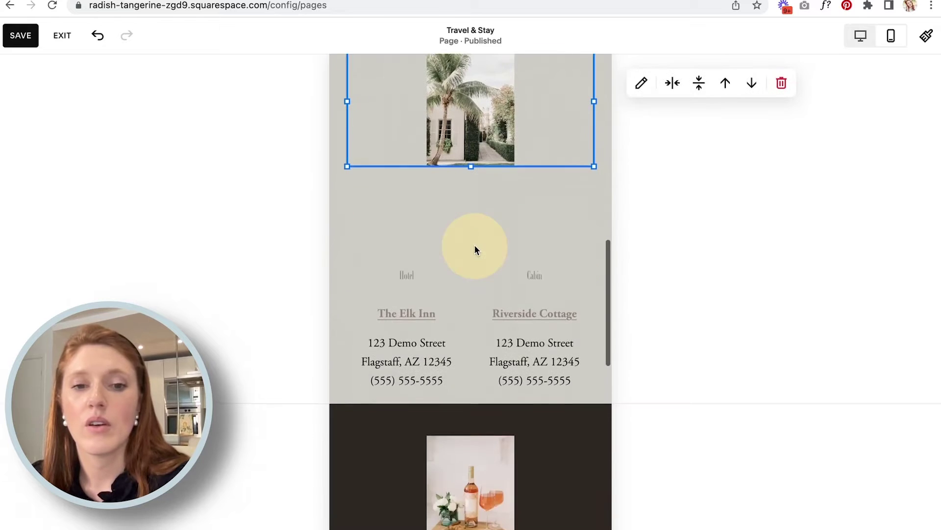
# Move the Hotel and Cabin text blocks up together beneath the palm tree photo, and reduce the section's height below them.
pyautogui.moveTo(346, 244); pyautogui.dragTo(551, 296)
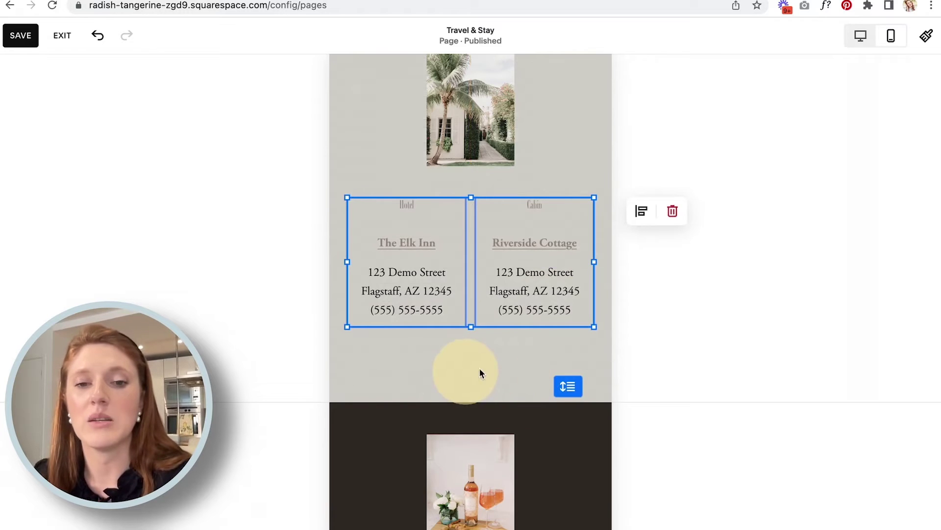
pyautogui.moveTo(569, 386); pyautogui.dragTo(570, 349)
pyautogui.scroll(10, 237, 252)
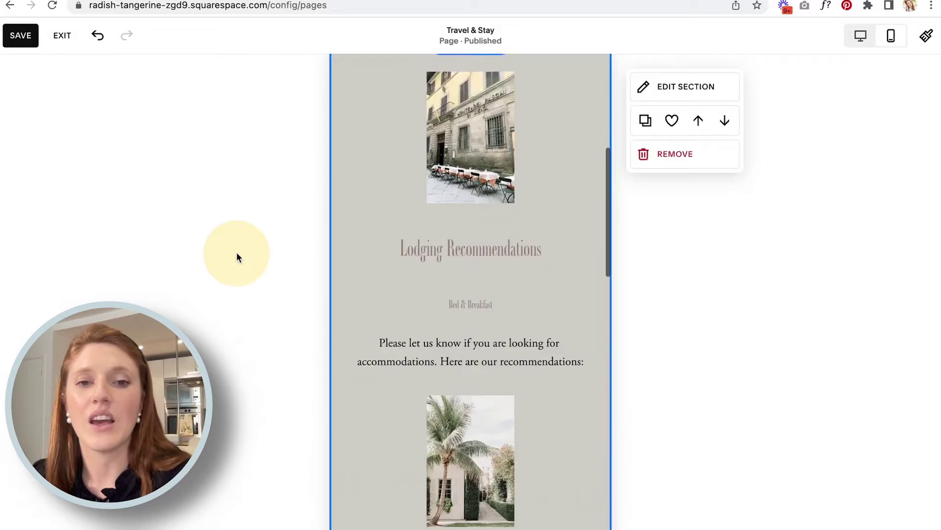
# Widen the mobile VIEW BRUNCH MENU button to match the brunch text block, and move the table photo down to leave space below the button.
pyautogui.scroll(-10, 236, 257)
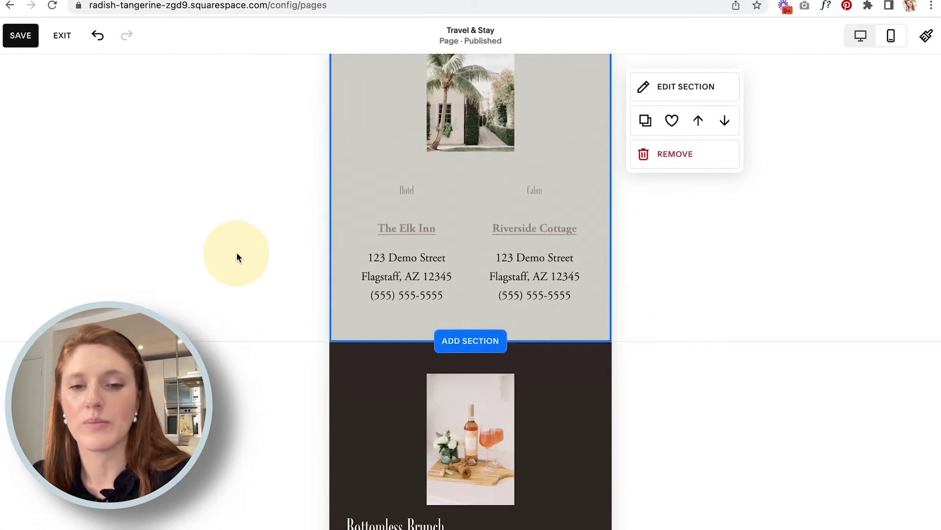
pyautogui.scroll(-7, 236, 255)
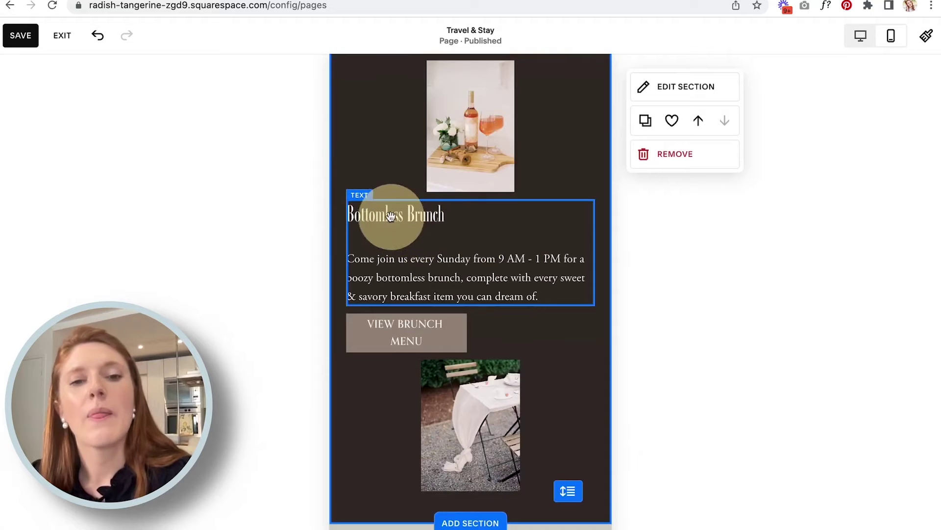
pyautogui.click(402, 330)
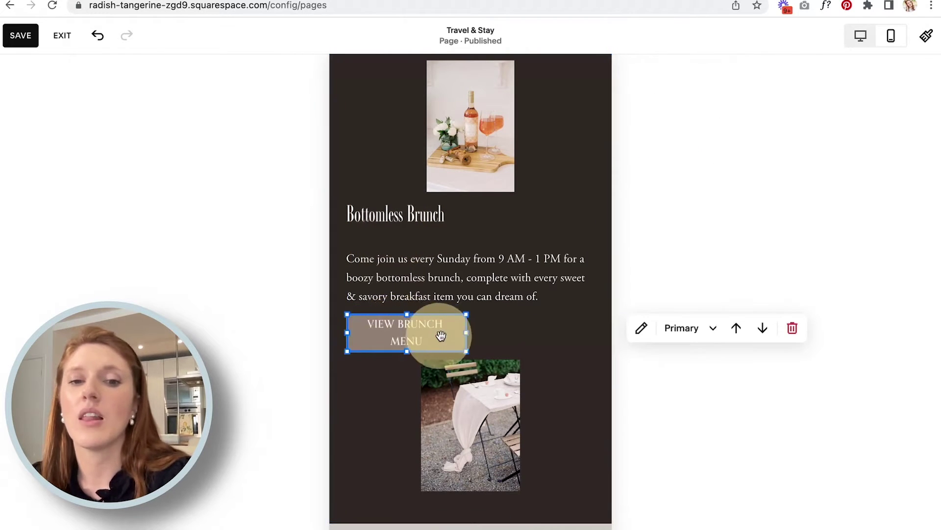
pyautogui.moveTo(469, 332); pyautogui.dragTo(596, 335)
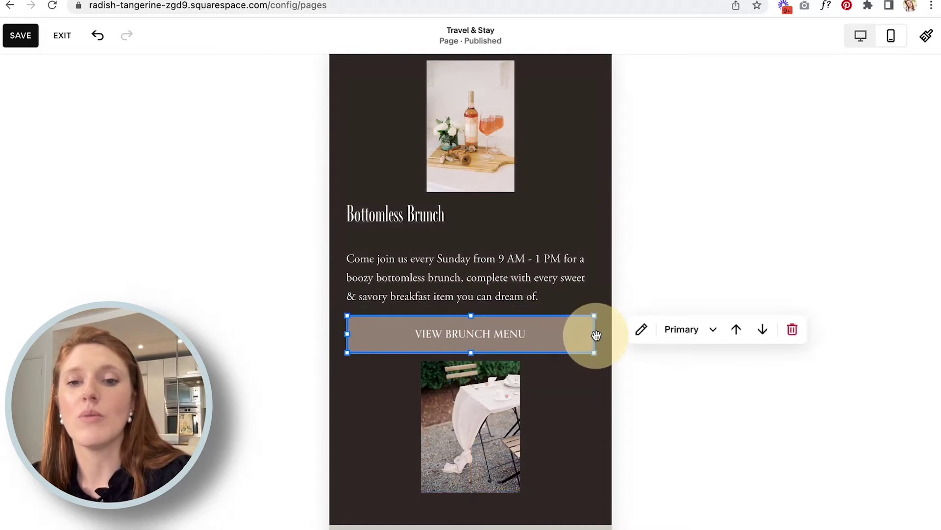
pyautogui.click(251, 418)
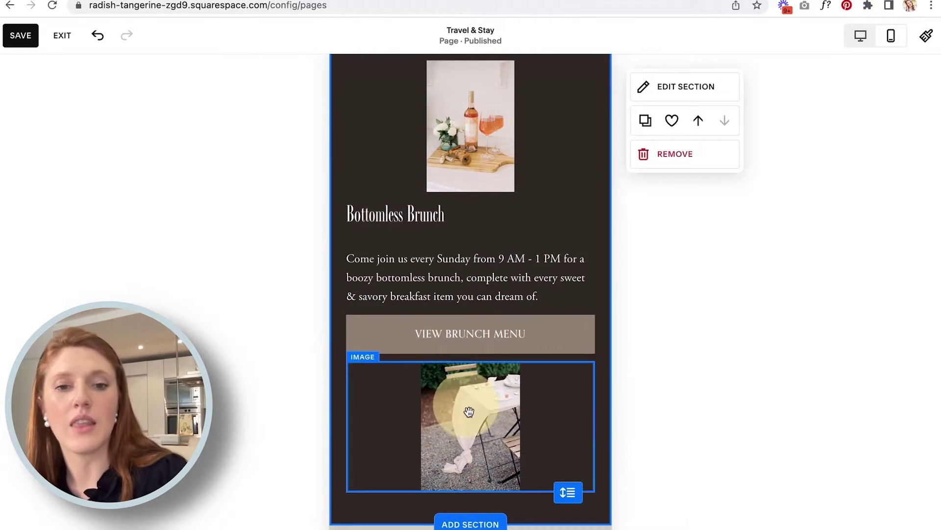
pyautogui.moveTo(463, 411); pyautogui.dragTo(470, 434)
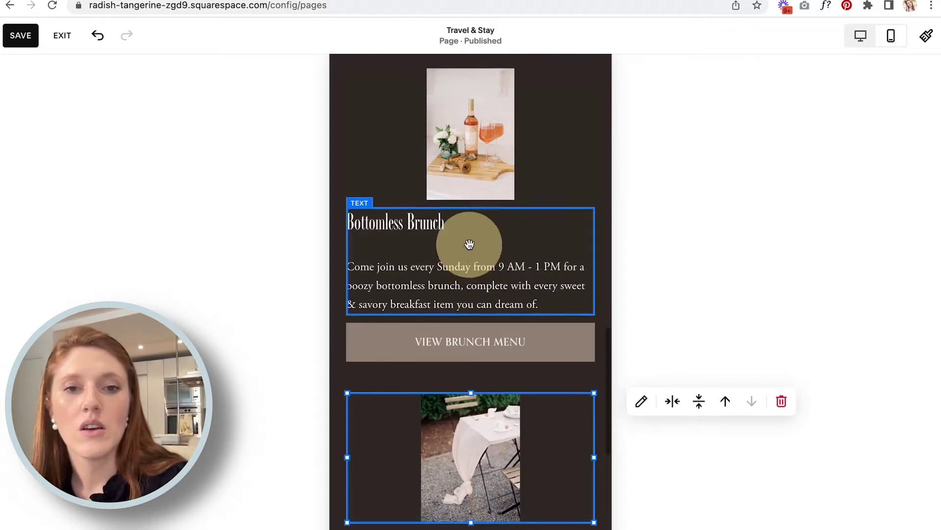
# Center-align the Bottomless Brunch heading and its paragraph in the mobile layout, and finish editing the text.
pyautogui.scroll(3, 470, 242)
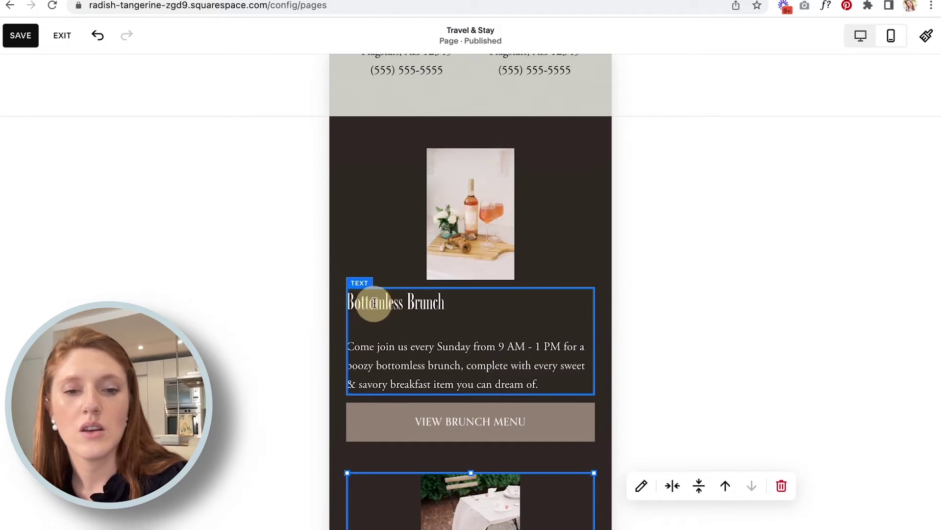
pyautogui.click(392, 300)
pyautogui.click(397, 304)
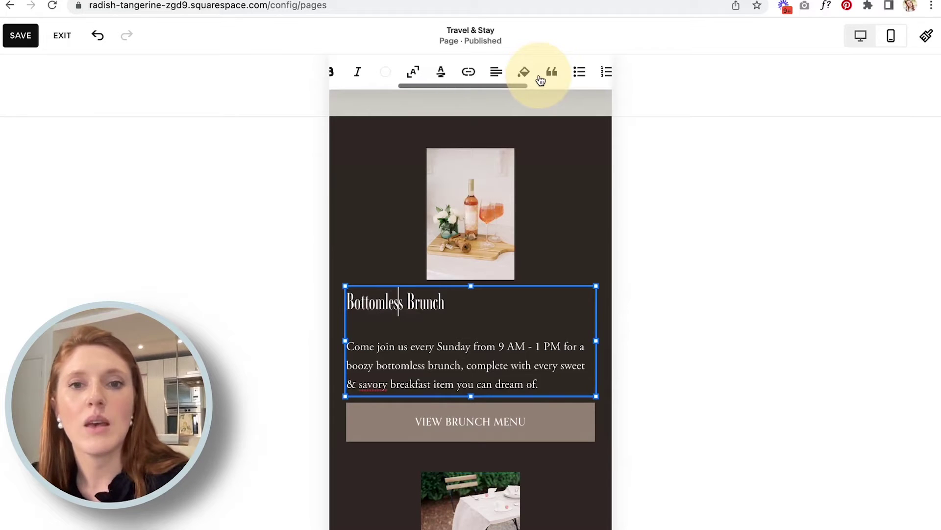
pyautogui.click(496, 73)
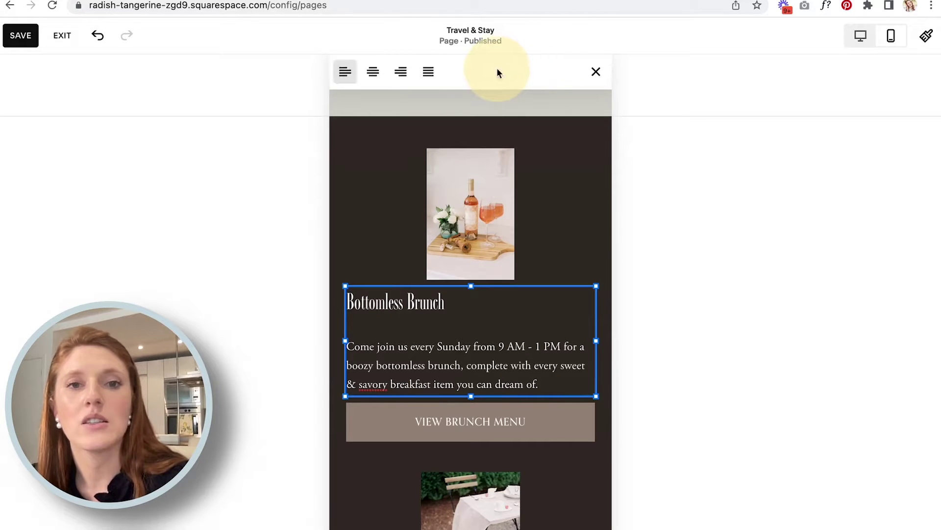
pyautogui.click(374, 72)
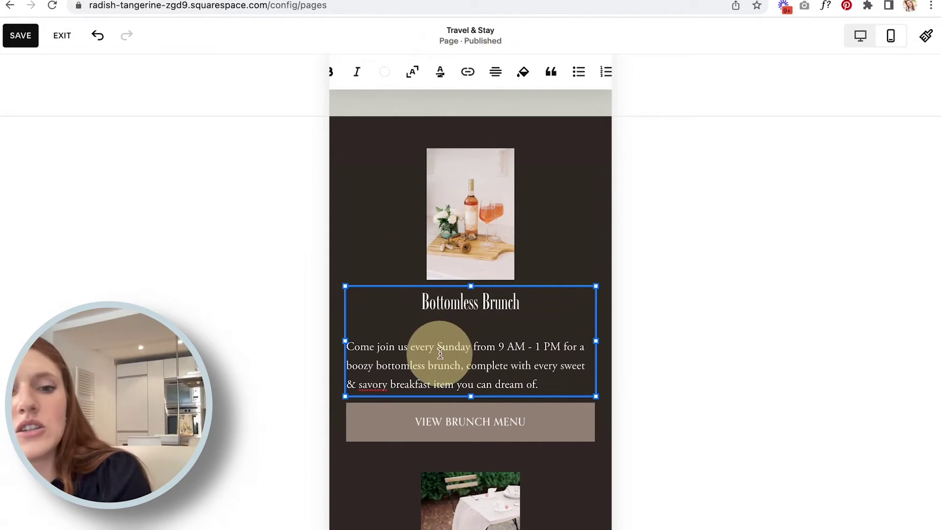
pyautogui.click(495, 72)
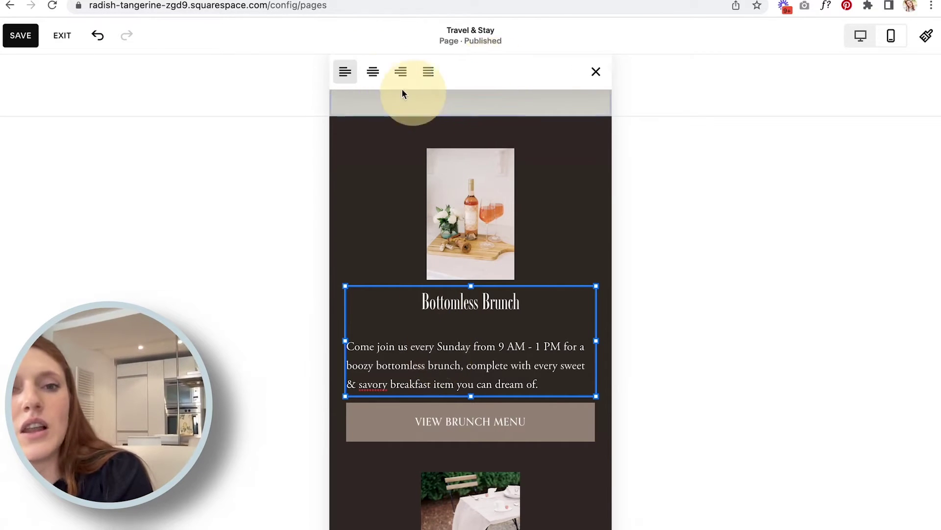
pyautogui.click(374, 71)
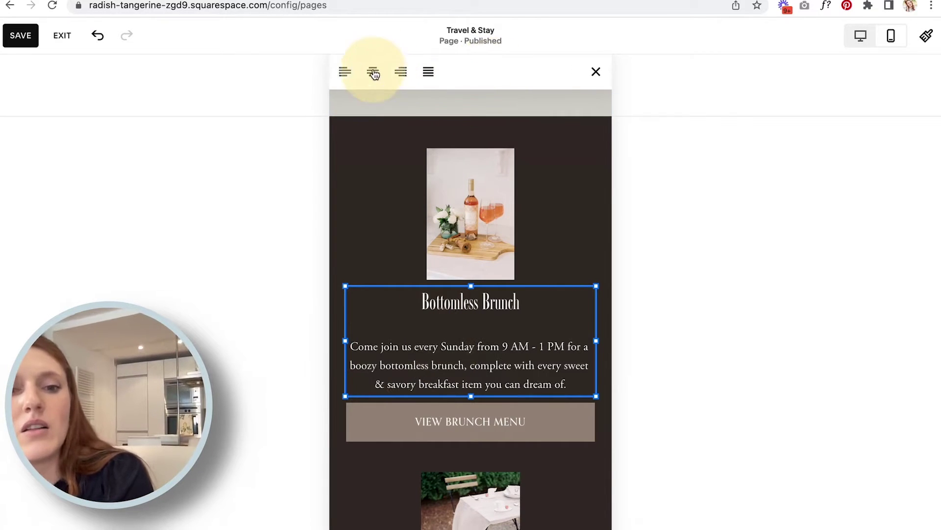
pyautogui.click(284, 376)
# Examine the adjusted mobile layout, checking spacing and alignment in the brunch section, lodging text blocks and hero.
pyautogui.scroll(-2, 284, 376)
pyautogui.scroll(-2, 284, 375)
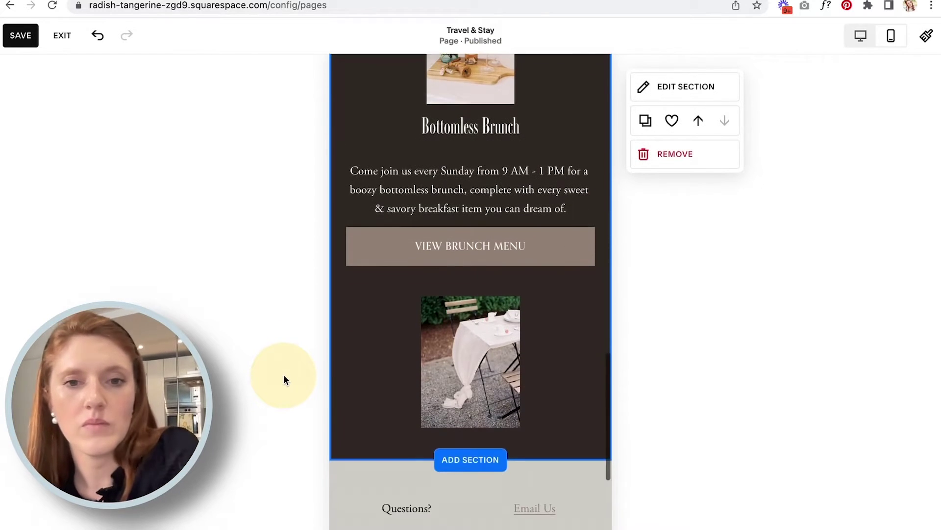
pyautogui.scroll(3, 284, 374)
pyautogui.scroll(6, 283, 374)
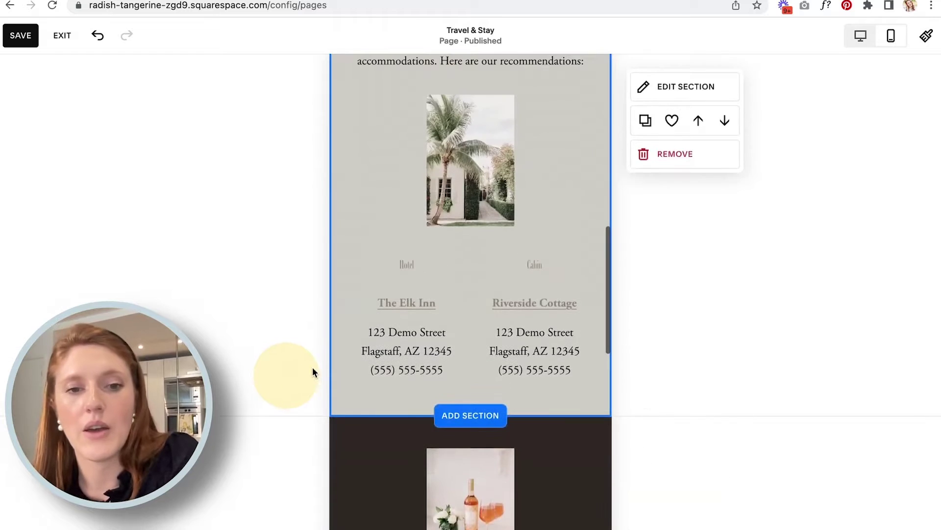
pyautogui.click(410, 333)
pyautogui.moveTo(381, 258)
pyautogui.mouseDown()
pyautogui.moveTo(515, 206)
pyautogui.moveTo(361, 172)
pyautogui.moveTo(365, 275)
pyautogui.moveTo(399, 243)
pyautogui.moveTo(375, 263)
pyautogui.moveTo(380, 256)
pyautogui.mouseUp()
pyautogui.scroll(-4, 375, 345)
pyautogui.scroll(-10, 375, 346)
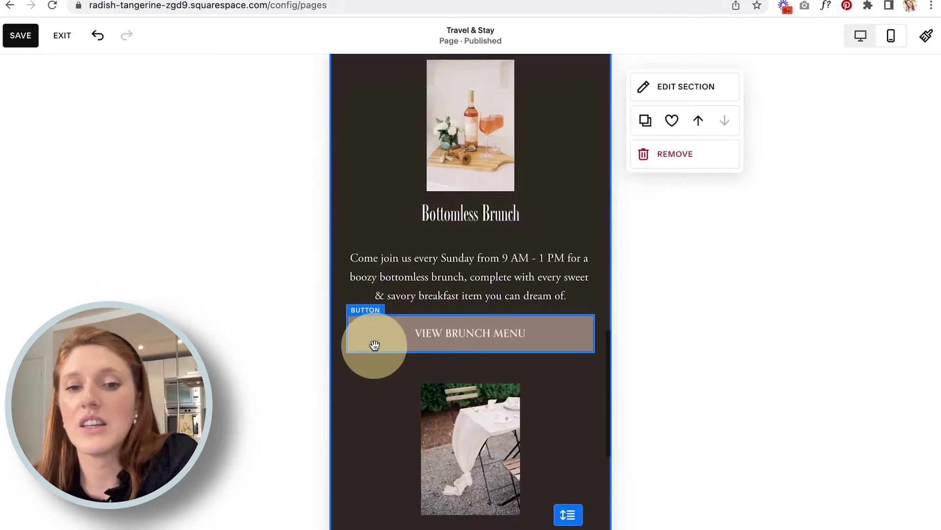
pyautogui.scroll(20, 375, 346)
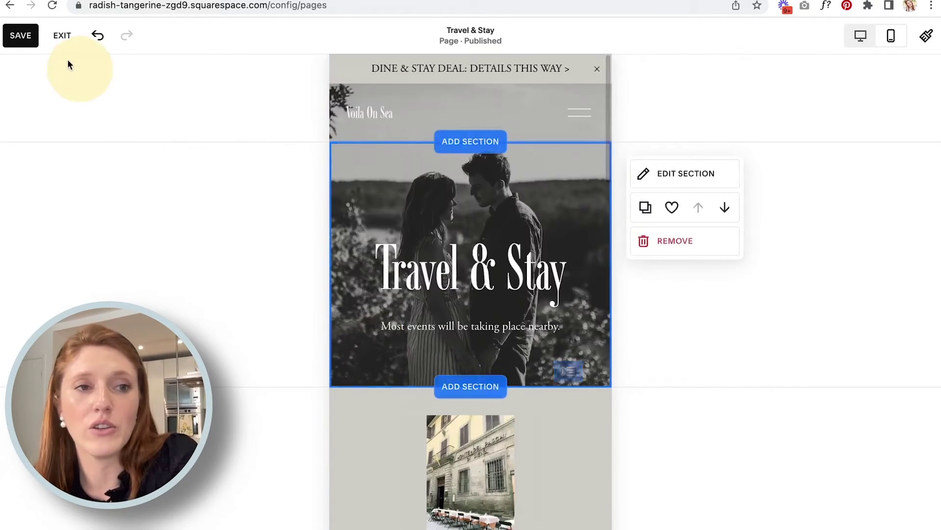
# Save the Travel & Stay page edits and review the page's desktop layout from hero to Bottomless Brunch section.
pyautogui.click(20, 35)
pyautogui.scroll(-8, 413, 306)
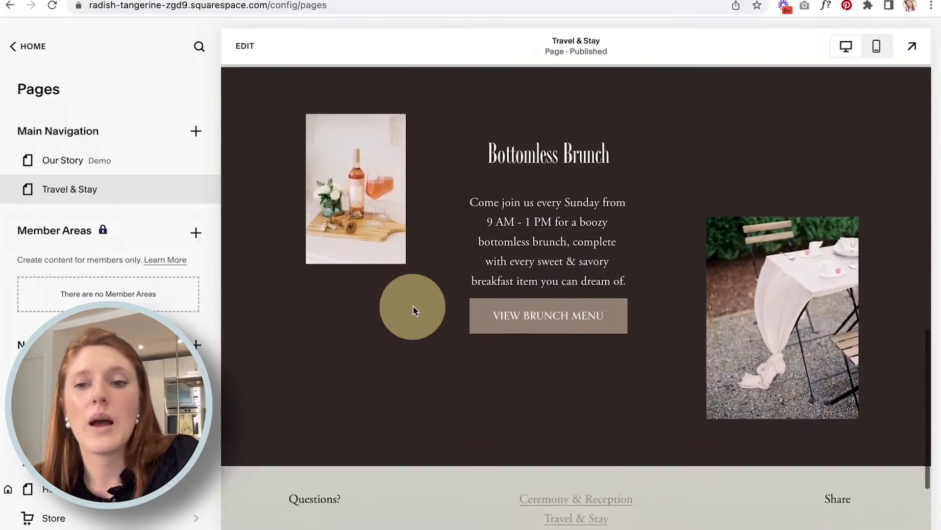
pyautogui.scroll(5, 412, 306)
pyautogui.scroll(10, 413, 309)
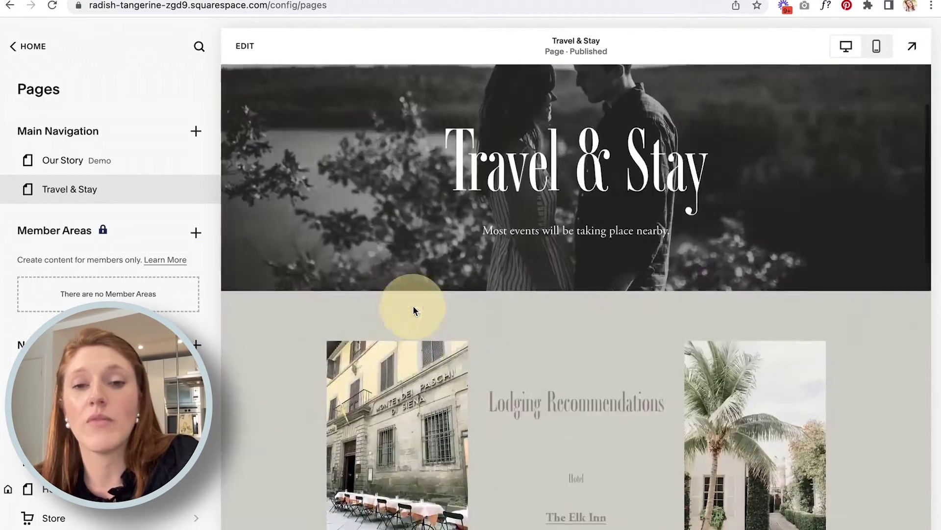
pyautogui.scroll(-6, 412, 309)
pyautogui.scroll(-4, 413, 310)
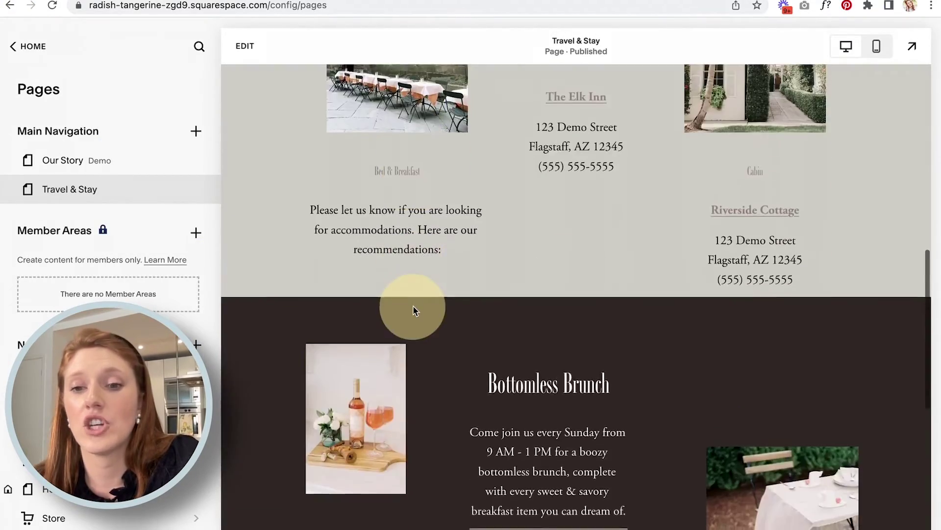
pyautogui.scroll(10, 414, 311)
# Preview the saved page in mobile view, checking the lodging and brunch sections, and return to desktop view.
pyautogui.click(876, 55)
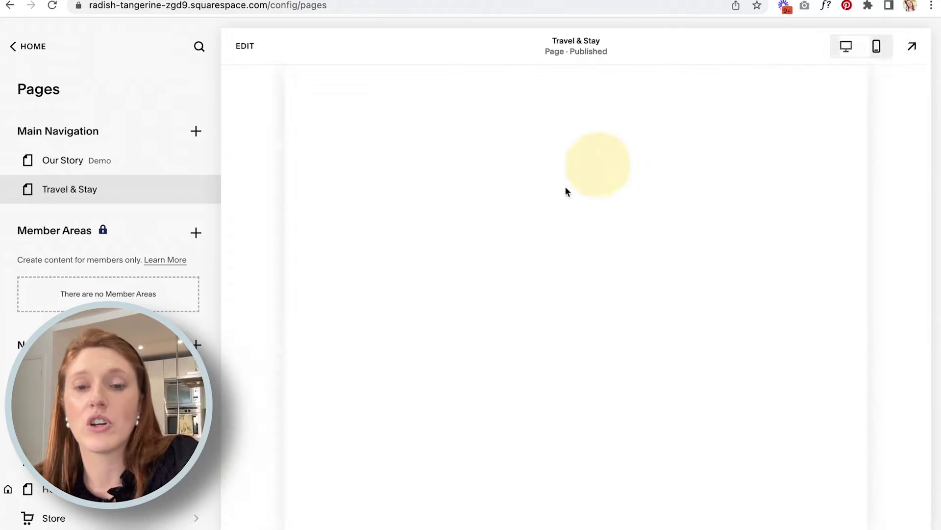
pyautogui.scroll(-5, 525, 305)
pyautogui.scroll(-15, 528, 308)
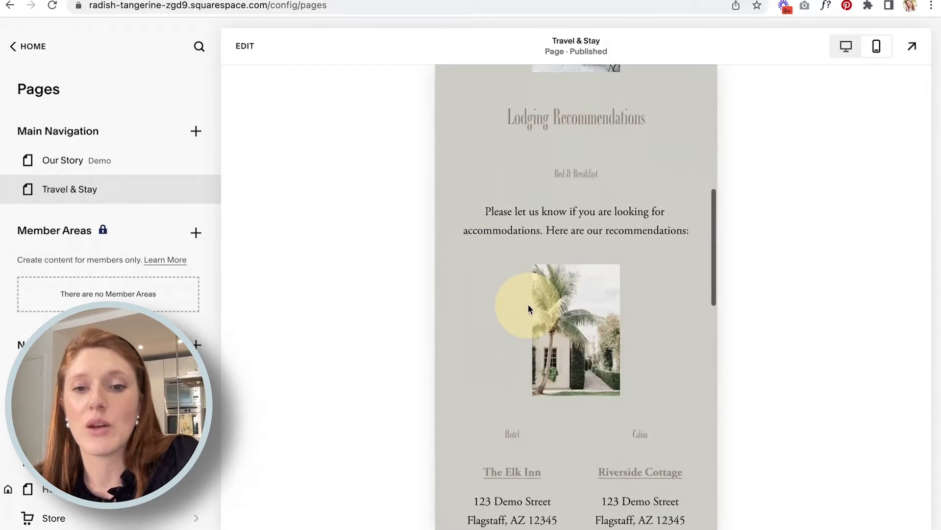
pyautogui.scroll(20, 529, 305)
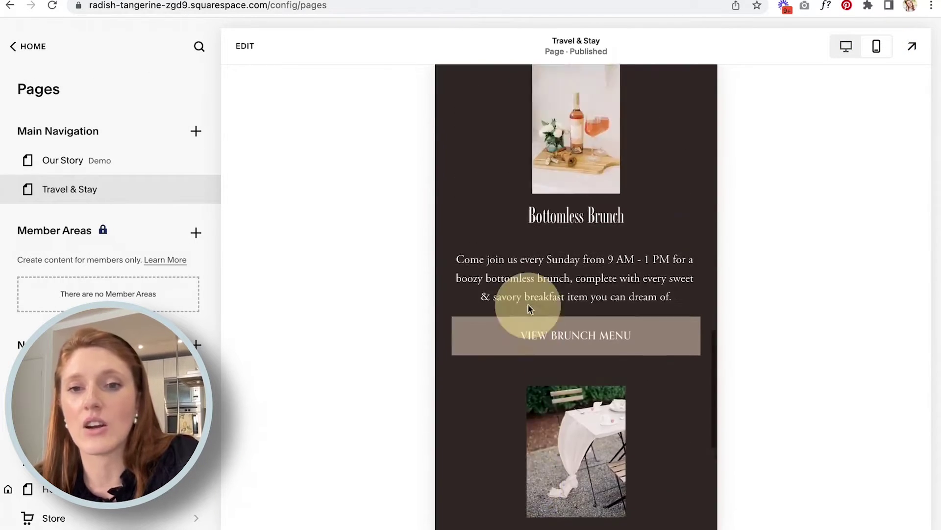
pyautogui.scroll(2, 528, 305)
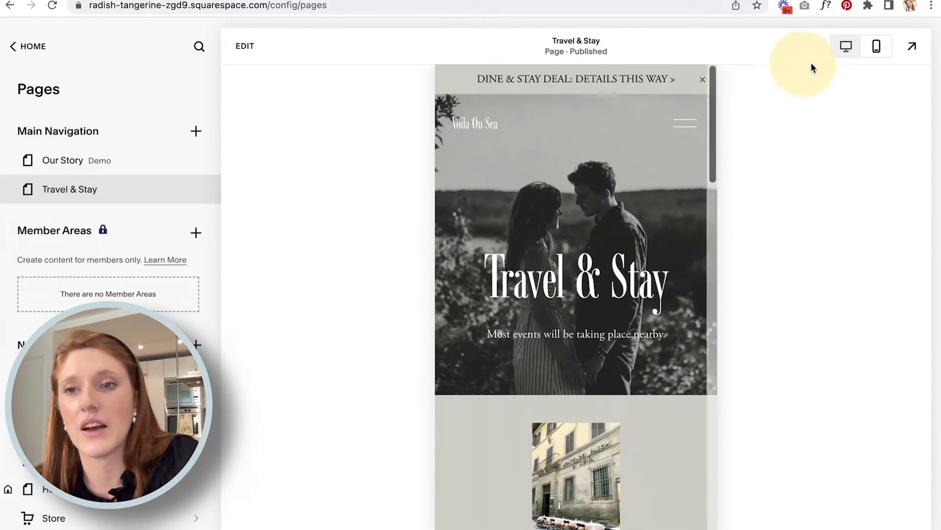
pyautogui.click(845, 46)
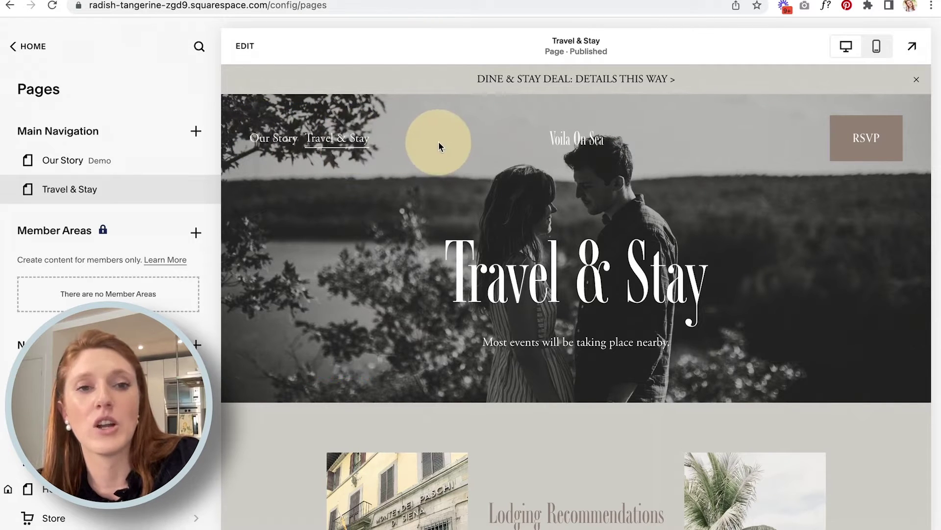
# Reopen the Travel & Stay page for editing and open the site header's global settings.
pyautogui.click(244, 47)
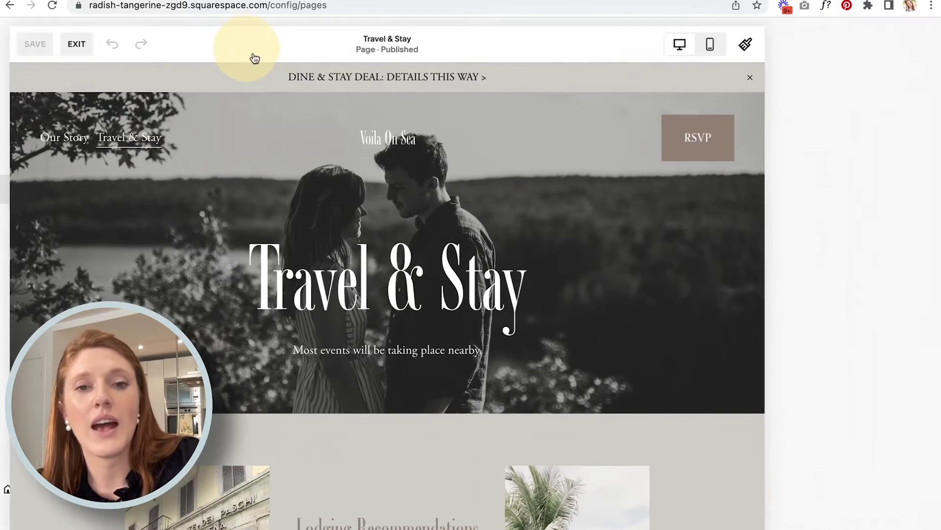
pyautogui.moveTo(370, 147)
pyautogui.click(470, 155)
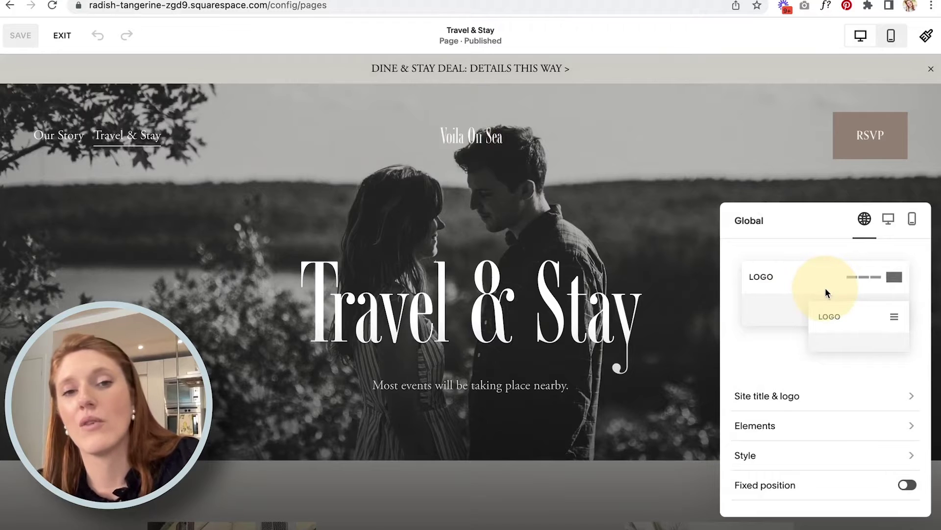
# Examine the header's site title and logo settings, including the logo image upload, without choosing a file.
pyautogui.scroll(-1, 826, 294)
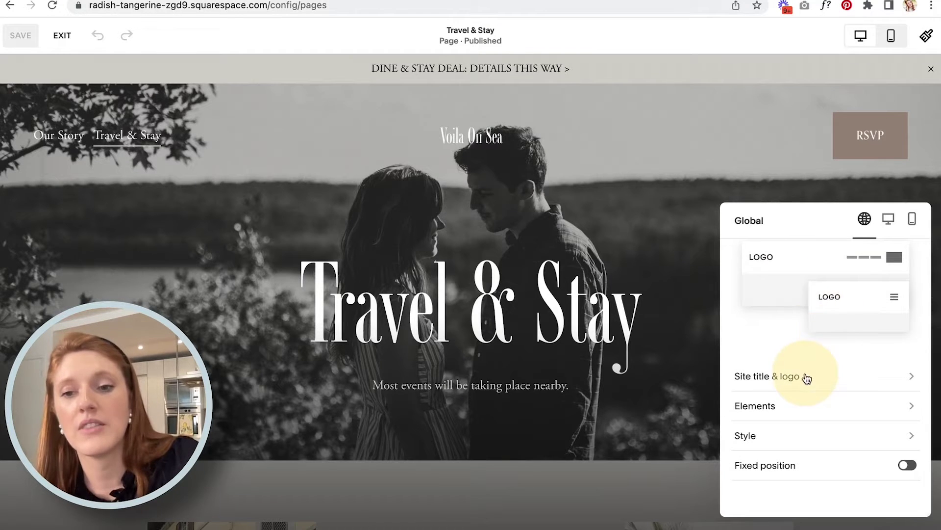
pyautogui.click(805, 378)
pyautogui.click(800, 270)
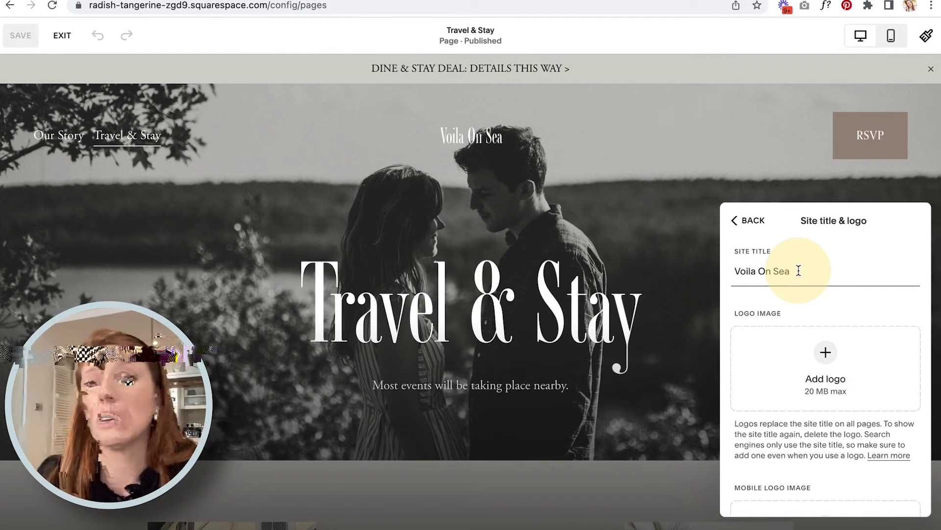
pyautogui.click(826, 351)
pyautogui.click(785, 387)
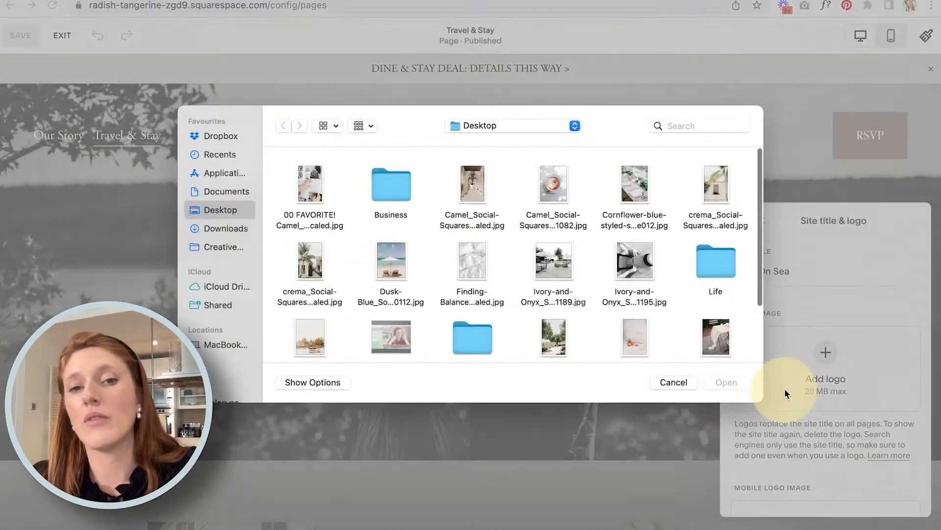
pyautogui.click(678, 382)
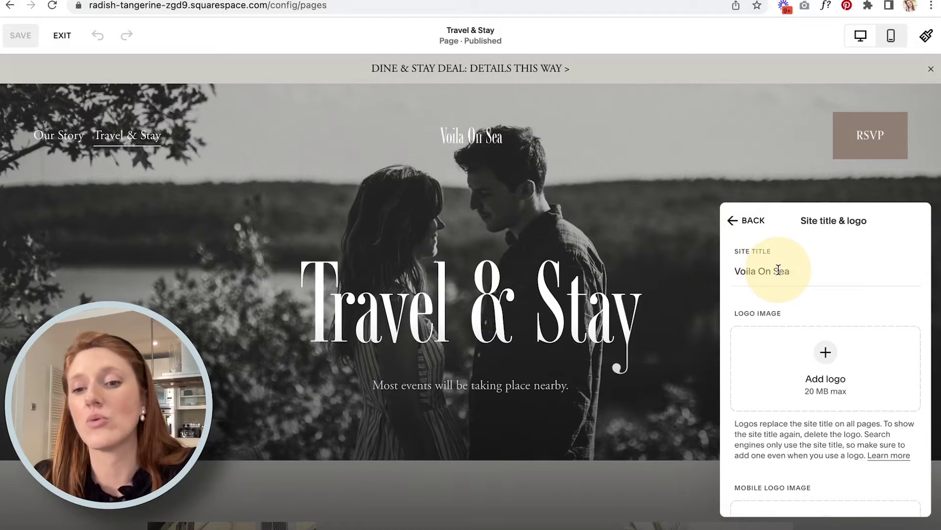
pyautogui.scroll(-3, 779, 269)
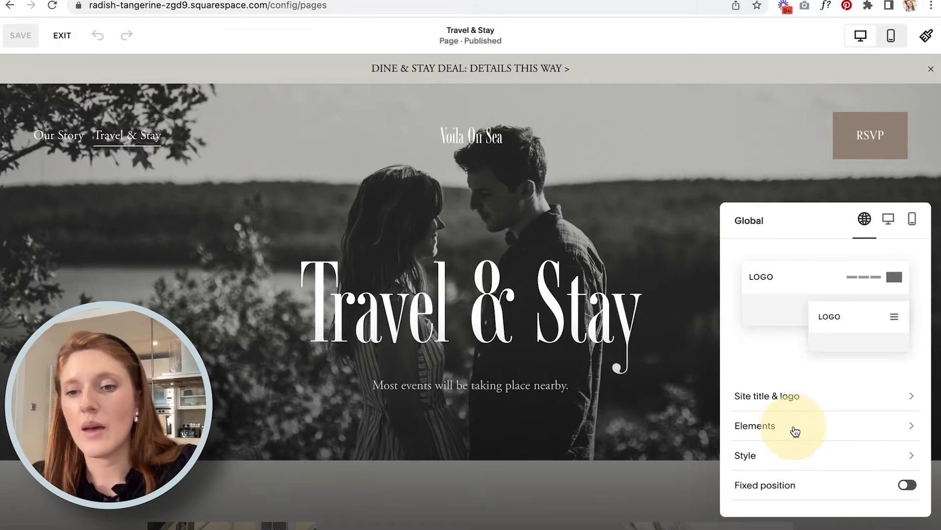
# Turn the header's RSVP button off and back on, and relabel it BOOK TO YOUR STAY.
pyautogui.click(794, 428)
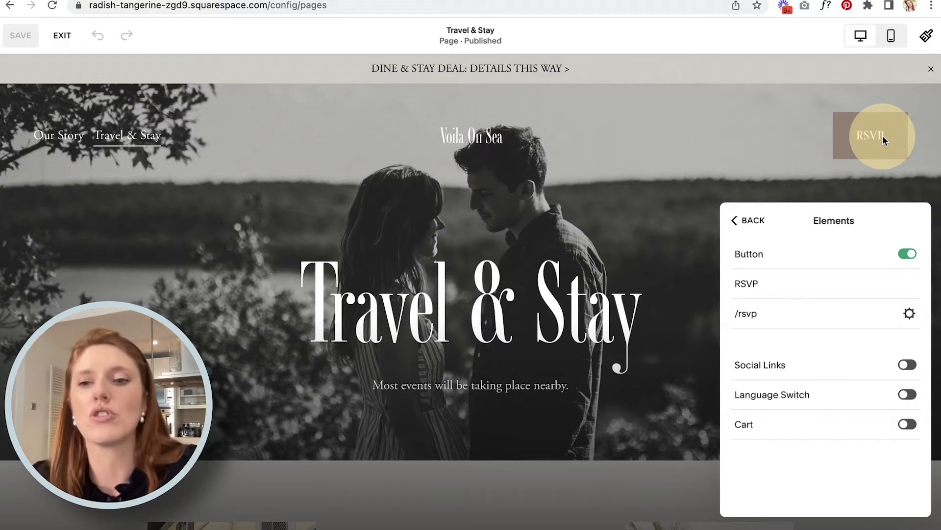
pyautogui.click(907, 254)
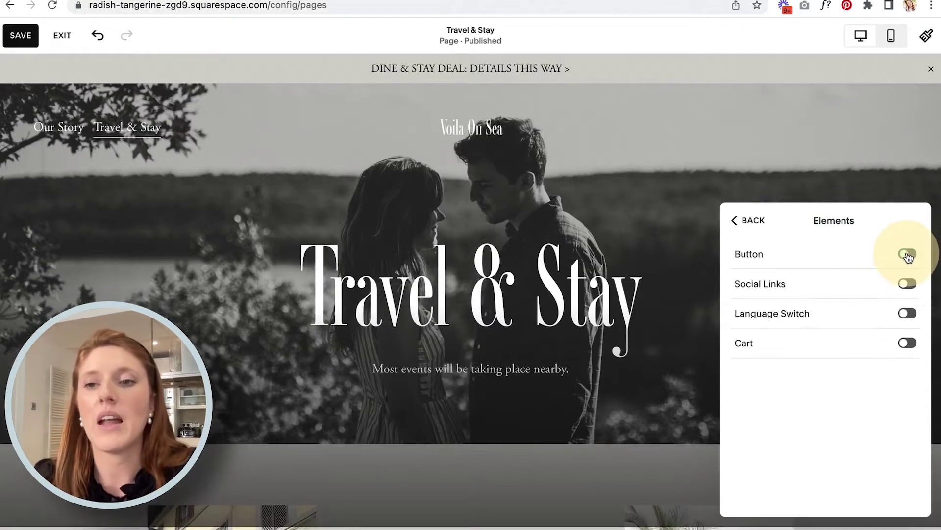
pyautogui.click(907, 254)
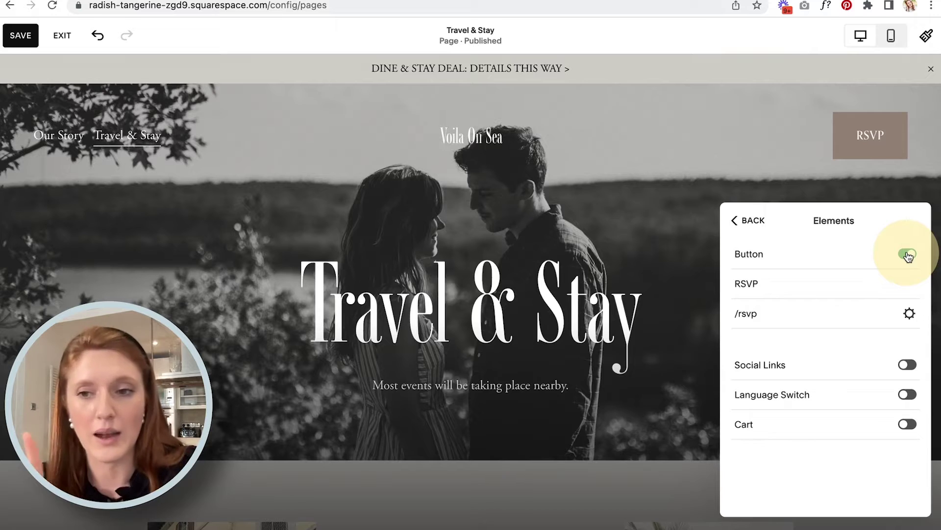
pyautogui.click(760, 284)
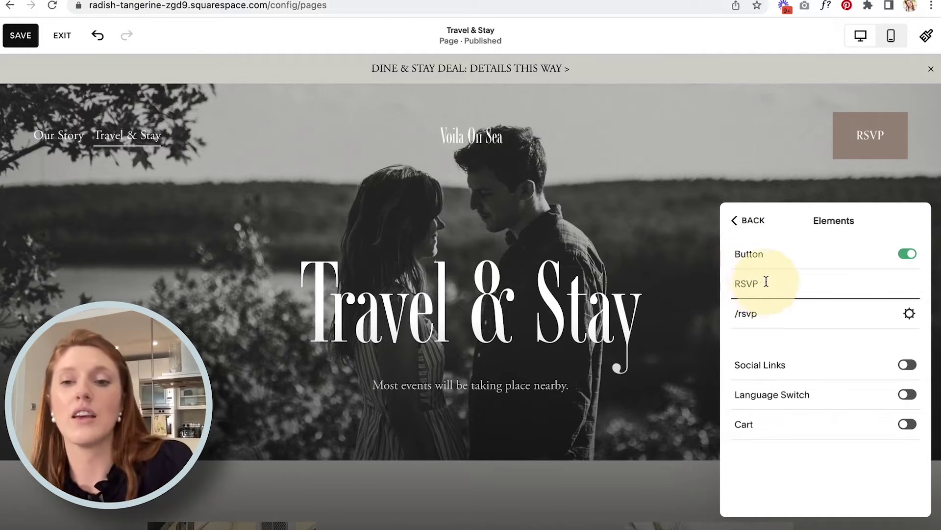
pyautogui.moveTo(761, 282); pyautogui.dragTo(734, 283)
pyautogui.press('BackSpace')
pyautogui.write('BOOK TO YOUR STAY')
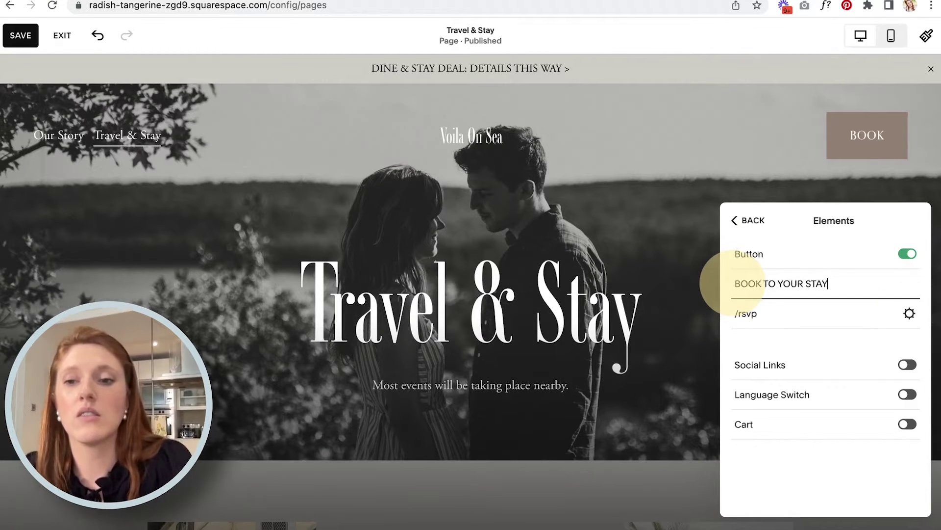
# Choose the Travel & Stay page as the header button's link target in place of the RSVP page.
pyautogui.click(908, 312)
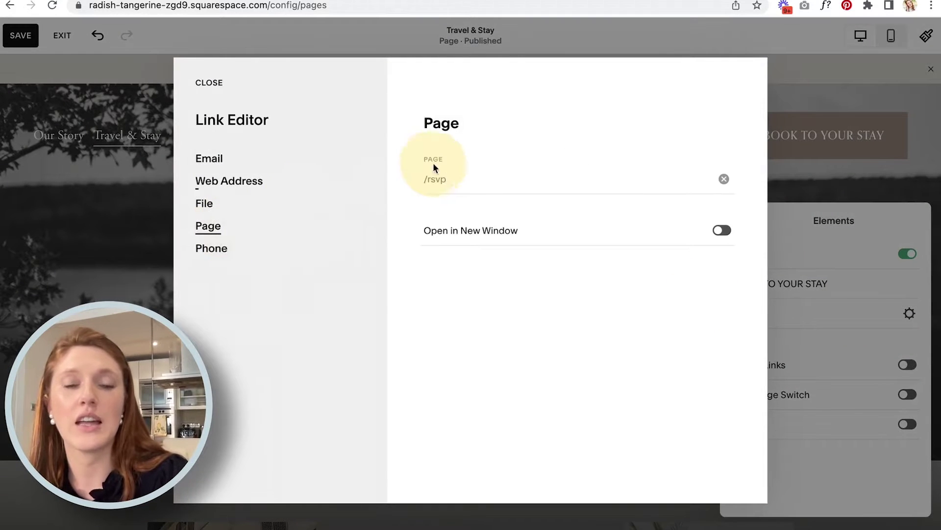
pyautogui.click(459, 180)
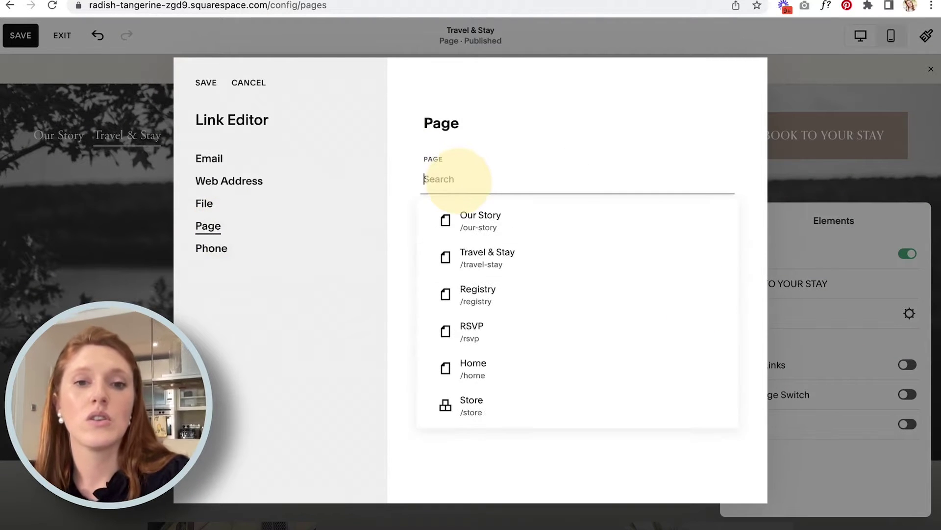
pyautogui.click(478, 252)
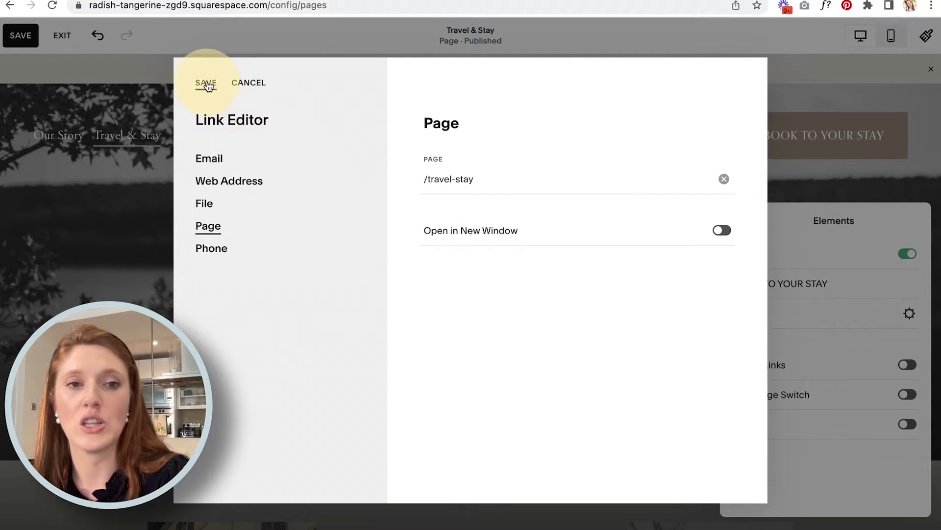
# Clear the header button's linked page, reselect Travel & Stay (/travel-stay), and save the link.
pyautogui.click(488, 178)
pyautogui.press('BackSpace')
pyautogui.press('BackSpace')
pyautogui.press('BackSpace')
pyautogui.press('BackSpace')
pyautogui.press('BackSpace')
pyautogui.press('BackSpace')
pyautogui.press('BackSpace')
pyautogui.press('BackSpace')
pyautogui.press('BackSpace')
pyautogui.press('BackSpace')
pyautogui.press('BackSpace')
pyautogui.press('BackSpace')
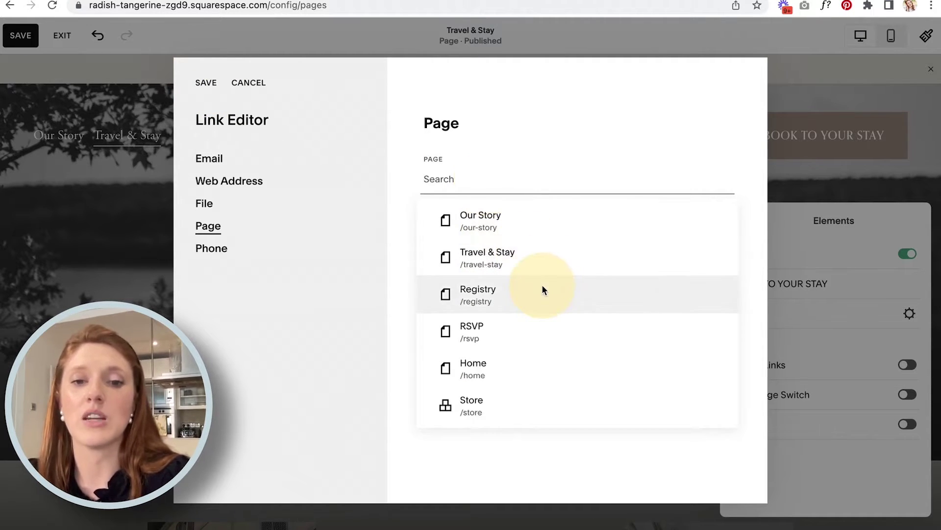
pyautogui.click(504, 257)
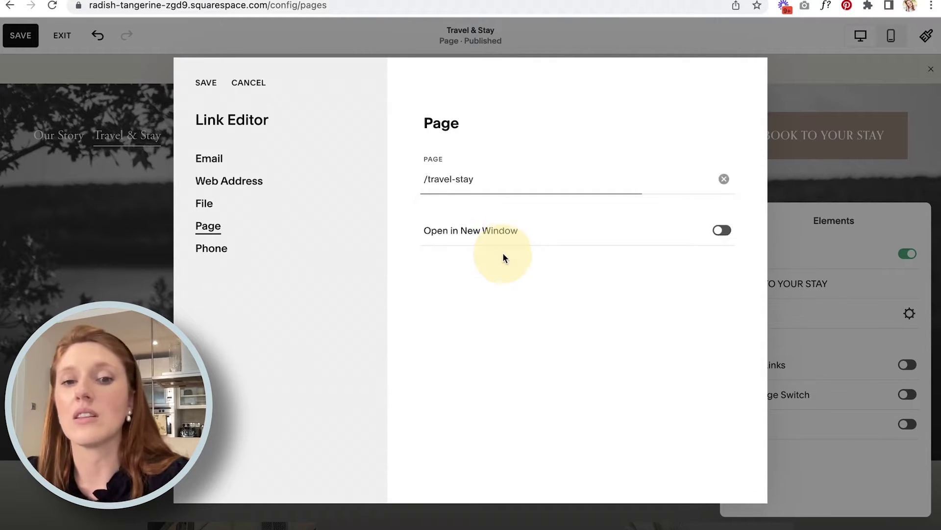
pyautogui.click(206, 84)
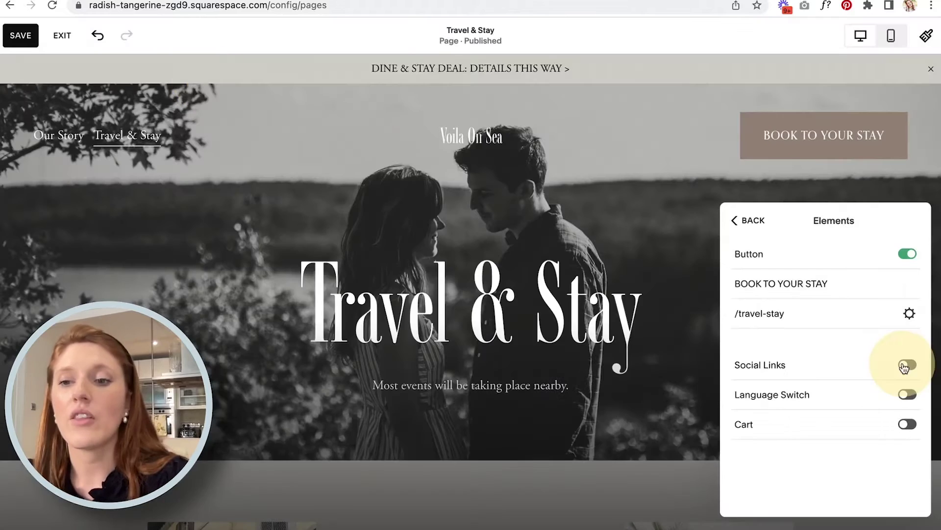
# Try the header's social links and language switch options, leaving both turned off.
pyautogui.click(907, 365)
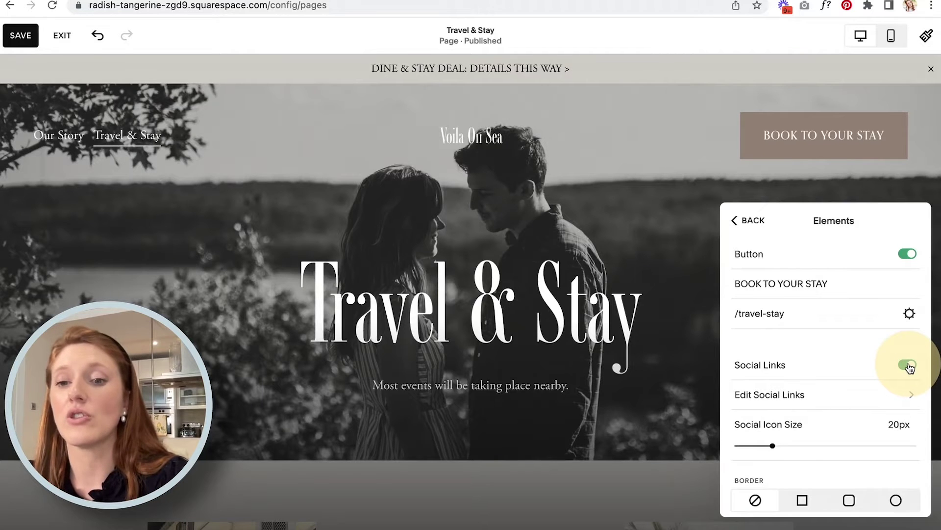
pyautogui.click(908, 365)
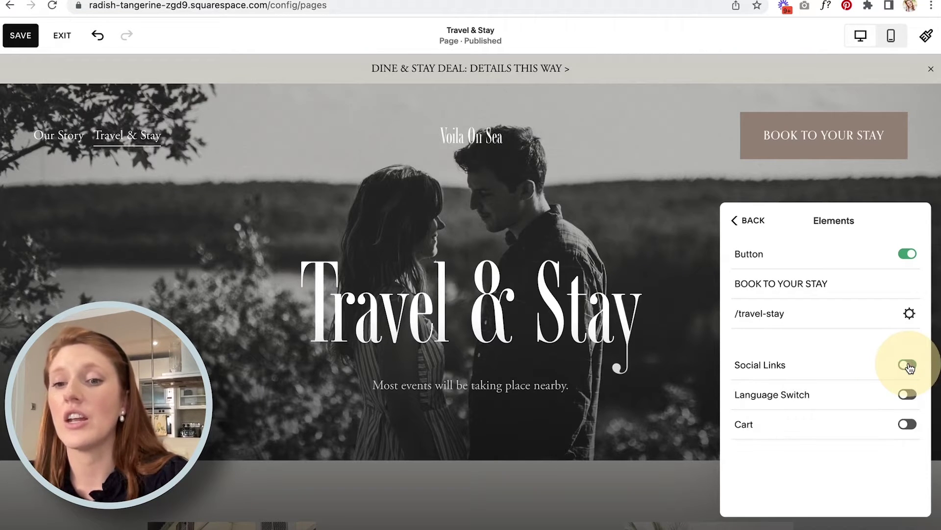
pyautogui.click(907, 395)
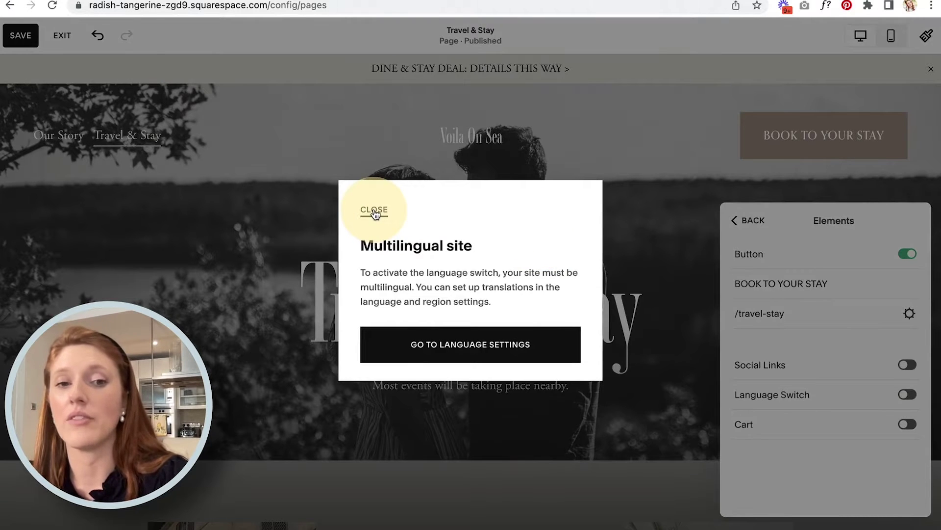
pyautogui.click(374, 211)
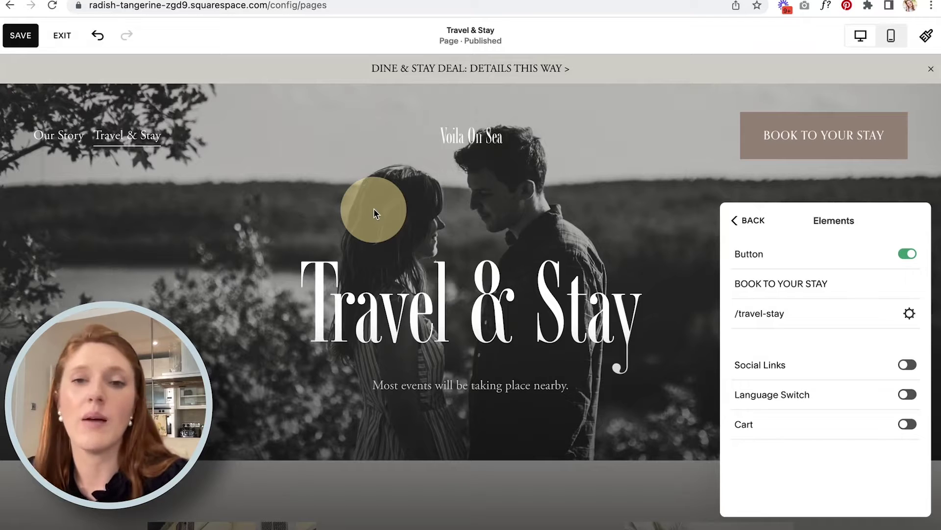
# Turn on the header cart, try several bag and basket icons, and set its style to the outlined shopping cart icon.
pyautogui.click(908, 424)
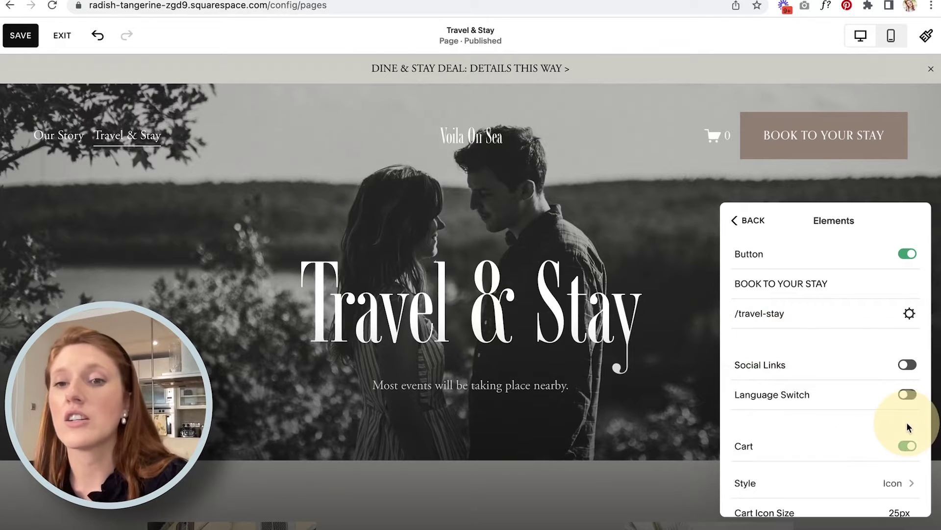
pyautogui.scroll(-3, 830, 425)
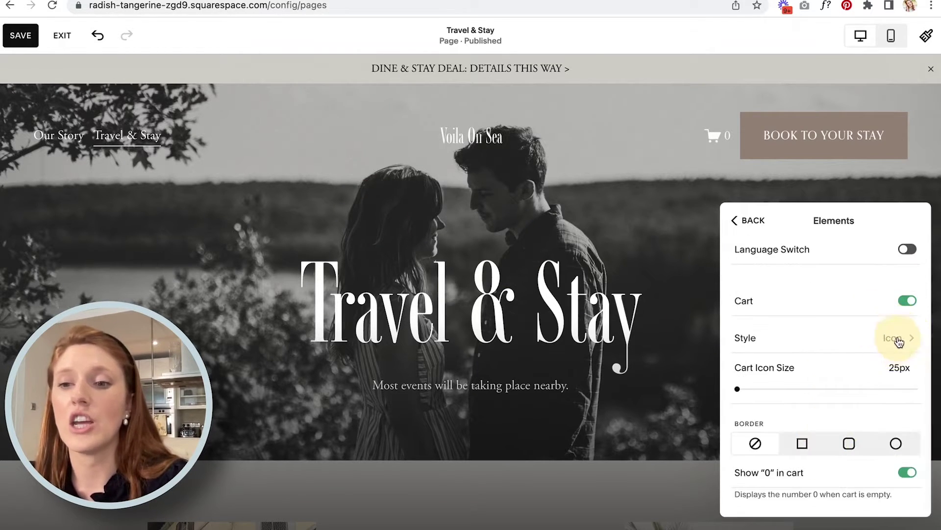
pyautogui.click(900, 342)
pyautogui.click(758, 300)
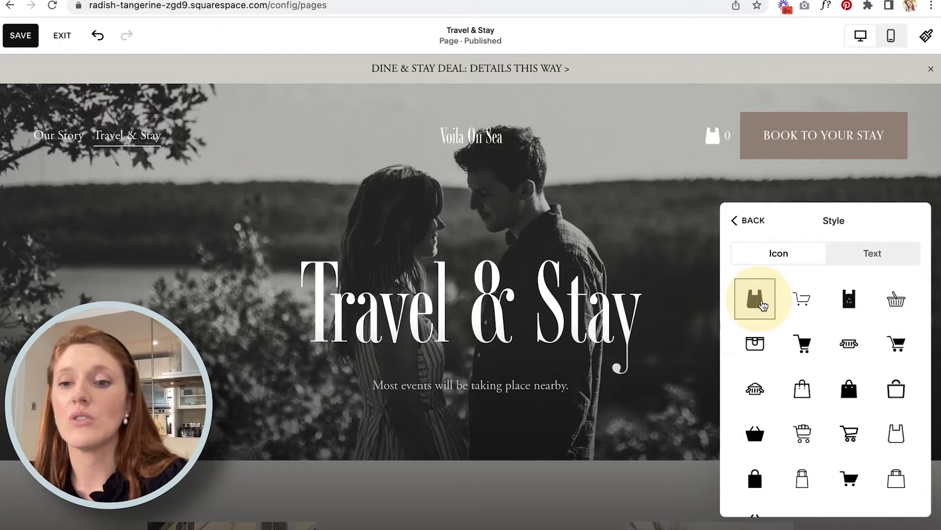
pyautogui.click(802, 388)
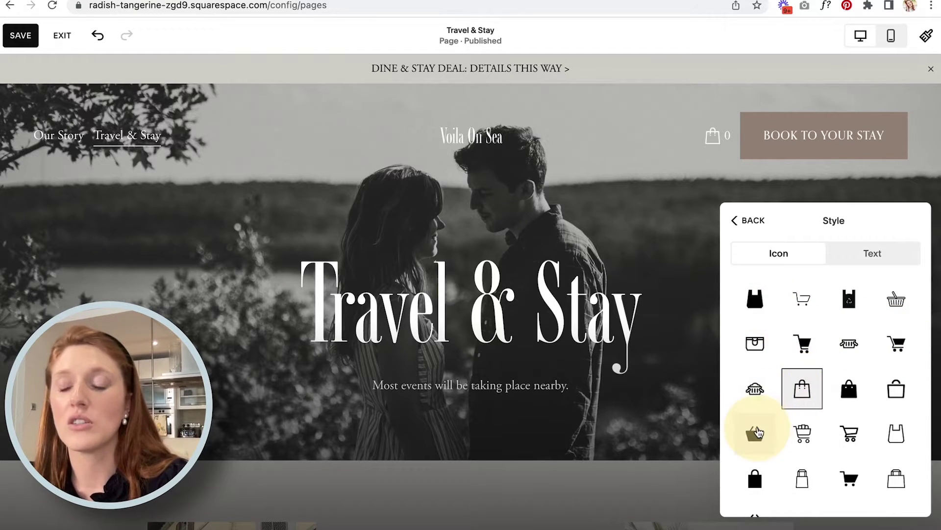
pyautogui.click(758, 431)
pyautogui.click(849, 433)
pyautogui.click(868, 264)
pyautogui.click(778, 259)
pyautogui.click(747, 219)
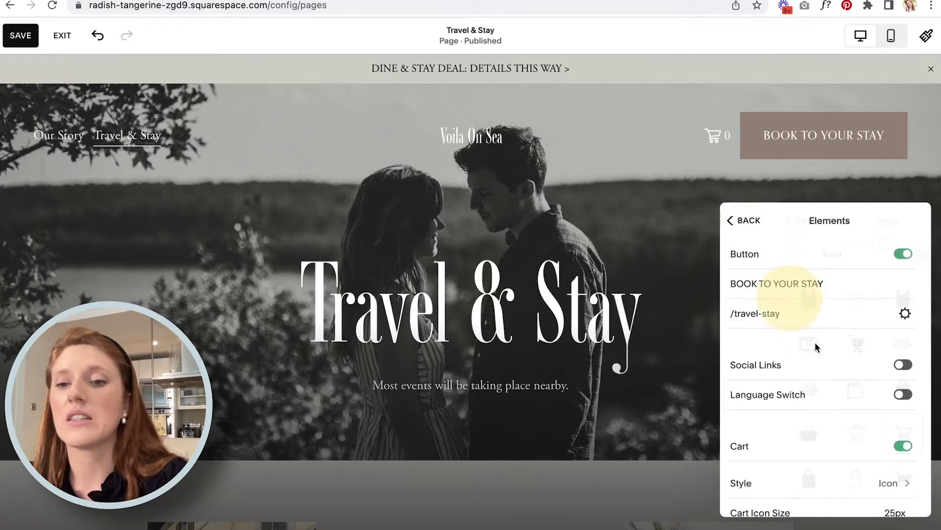
# Turn off the cart in the site header's elements and return to the global header settings.
pyautogui.scroll(-3, 822, 368)
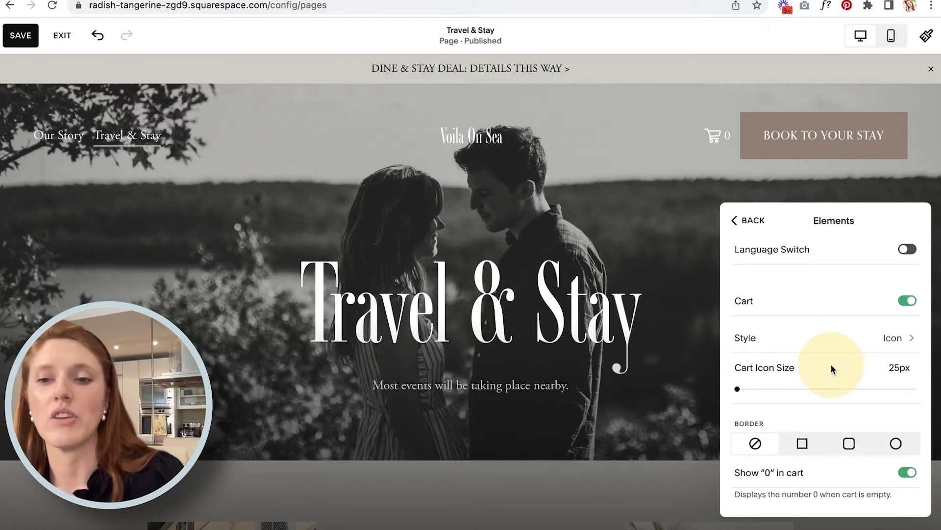
pyautogui.click(908, 301)
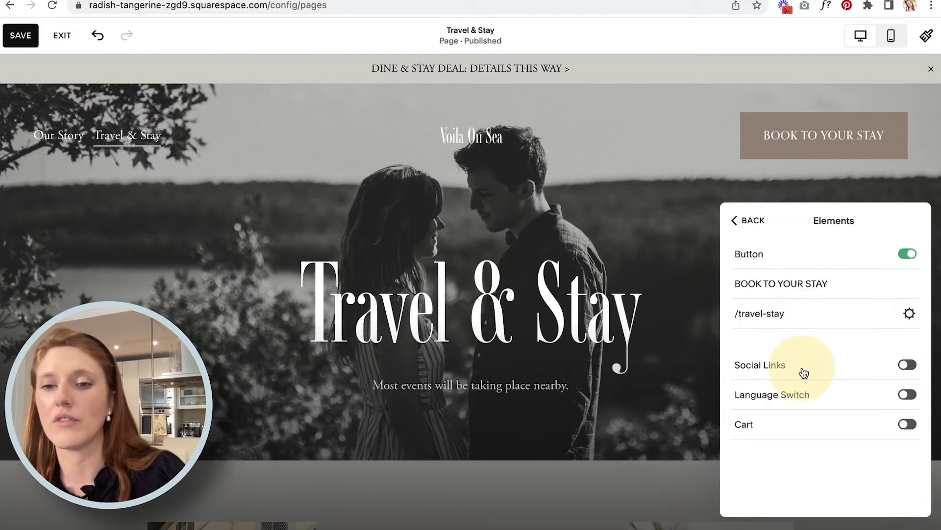
pyautogui.click(749, 220)
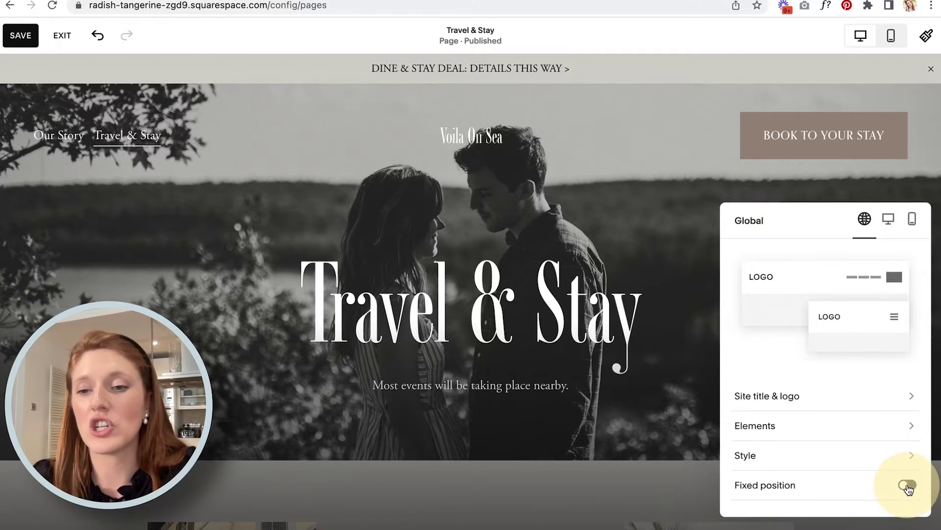
# Try the header's fixed position option, leaving it turned off.
pyautogui.click(907, 486)
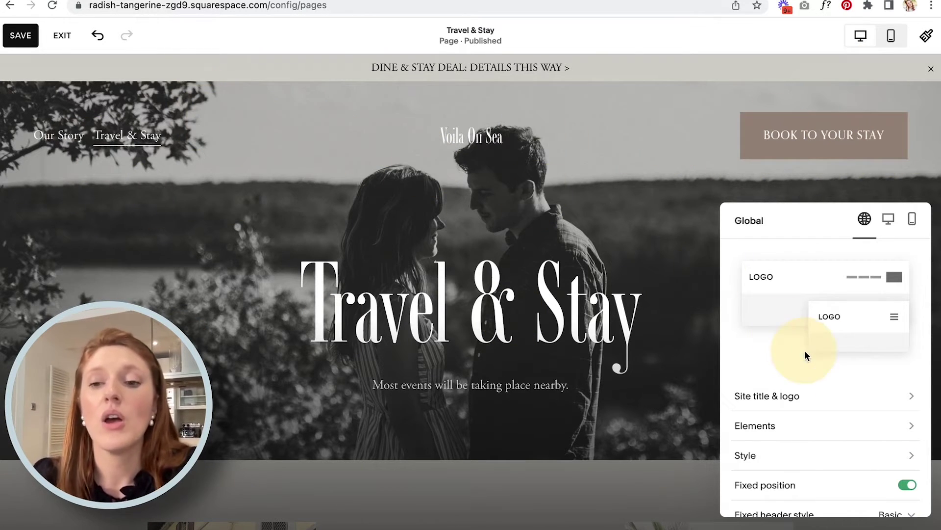
pyautogui.scroll(-2, 805, 351)
pyautogui.click(907, 422)
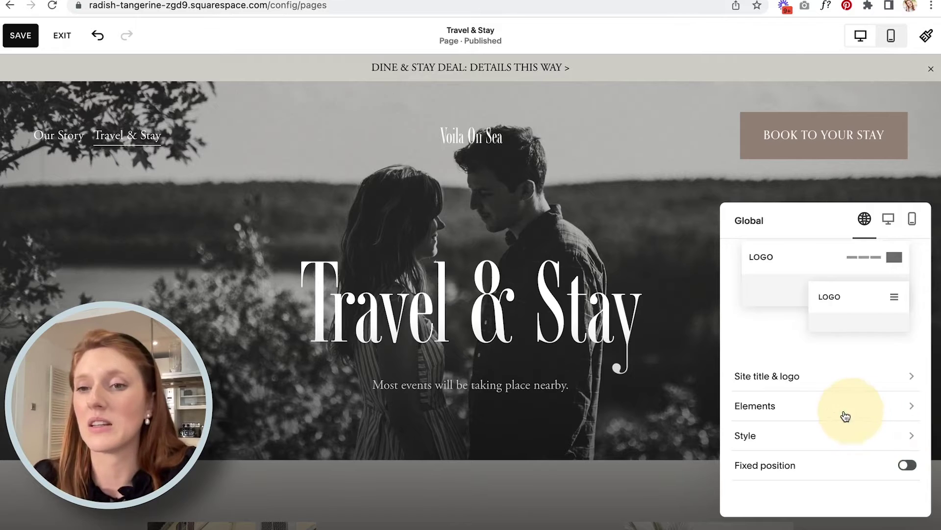
# Try several desktop header layouts, including those with the logo on the left and the navigation beside it or next to the button.
pyautogui.click(888, 219)
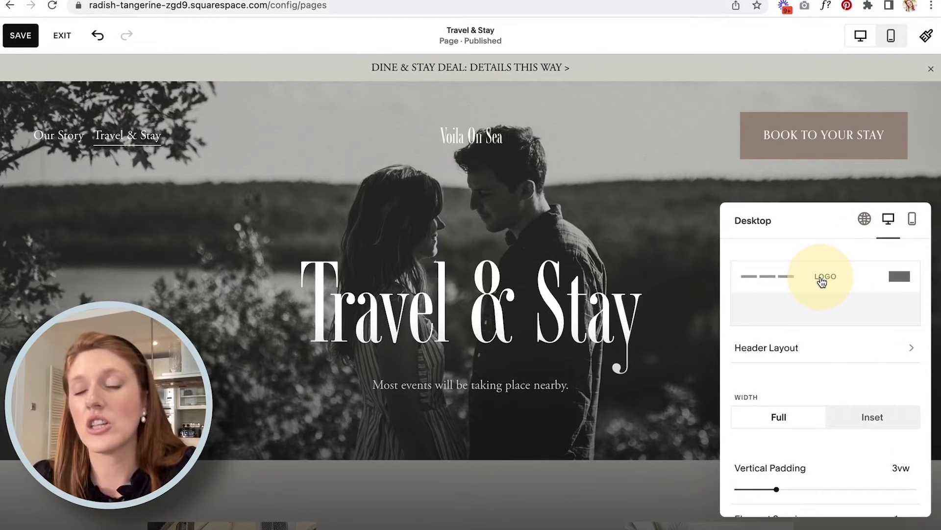
pyautogui.scroll(-3, 820, 280)
pyautogui.scroll(3, 820, 280)
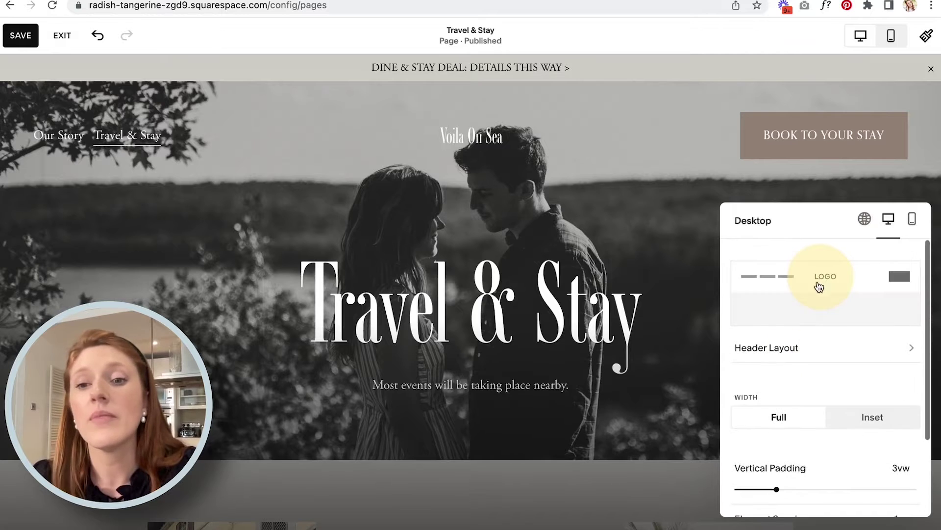
pyautogui.click(786, 348)
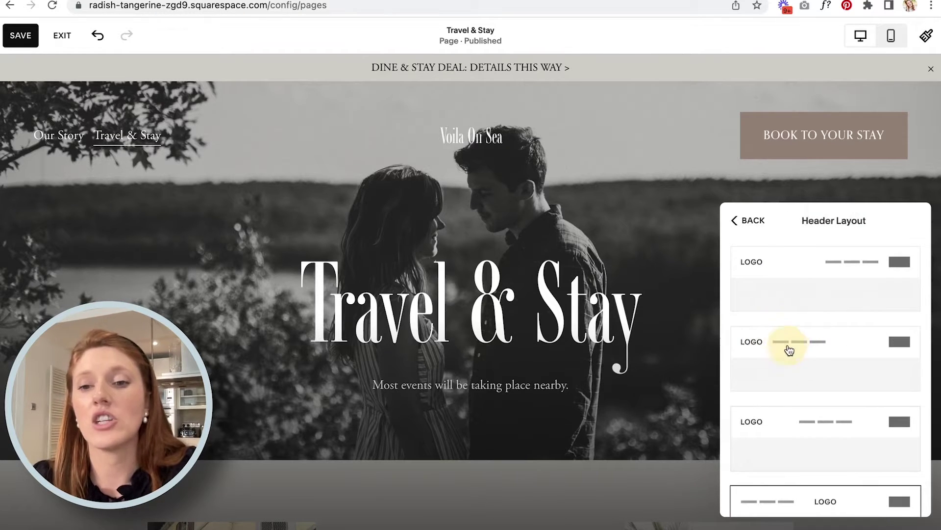
pyautogui.click(788, 350)
pyautogui.click(790, 272)
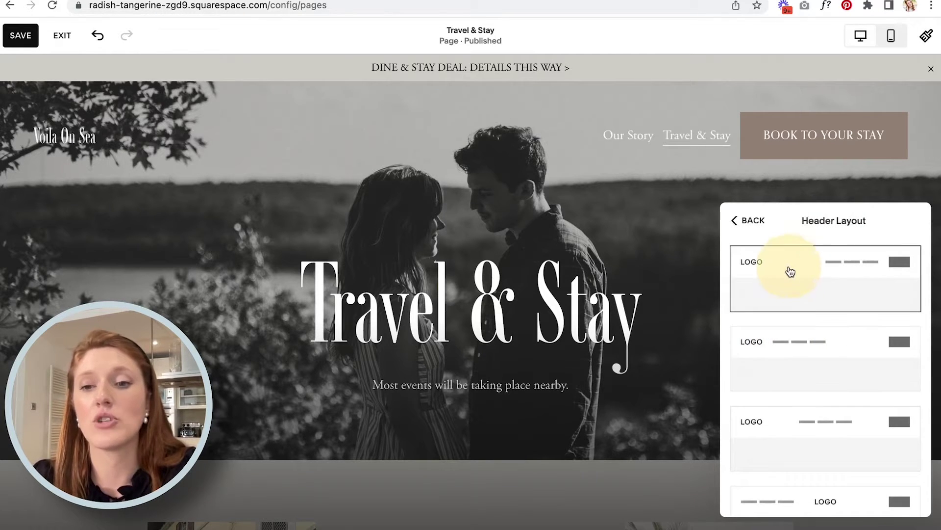
pyautogui.click(788, 442)
pyautogui.scroll(-3, 788, 443)
pyautogui.click(822, 380)
pyautogui.click(816, 445)
pyautogui.click(801, 391)
pyautogui.scroll(3, 802, 391)
pyautogui.click(800, 387)
pyautogui.click(795, 370)
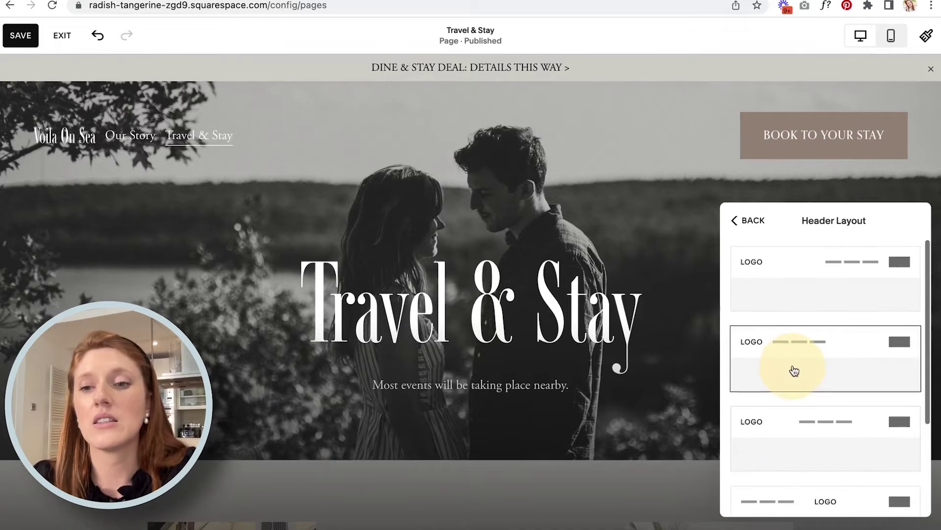
pyautogui.click(798, 295)
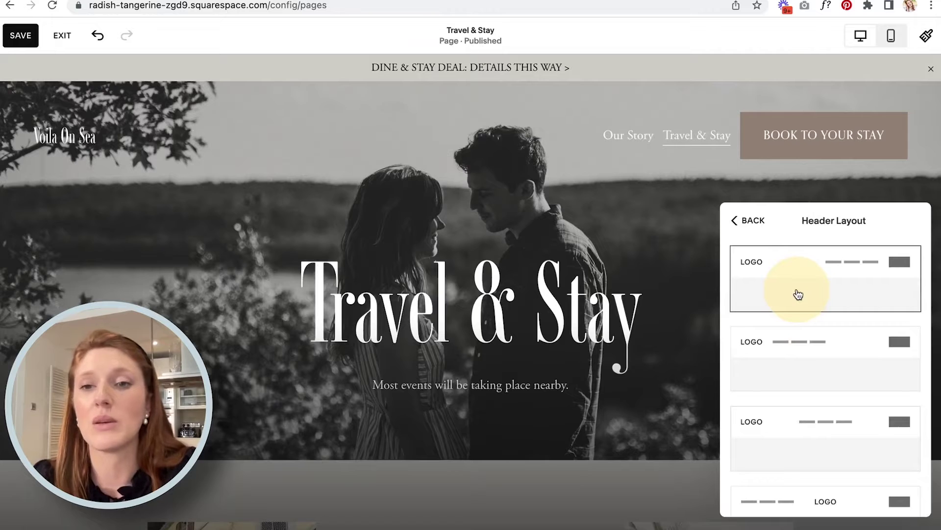
# Set the desktop header layout to navigation on the left, logo in the centre and button on the right.
pyautogui.scroll(-3, 812, 436)
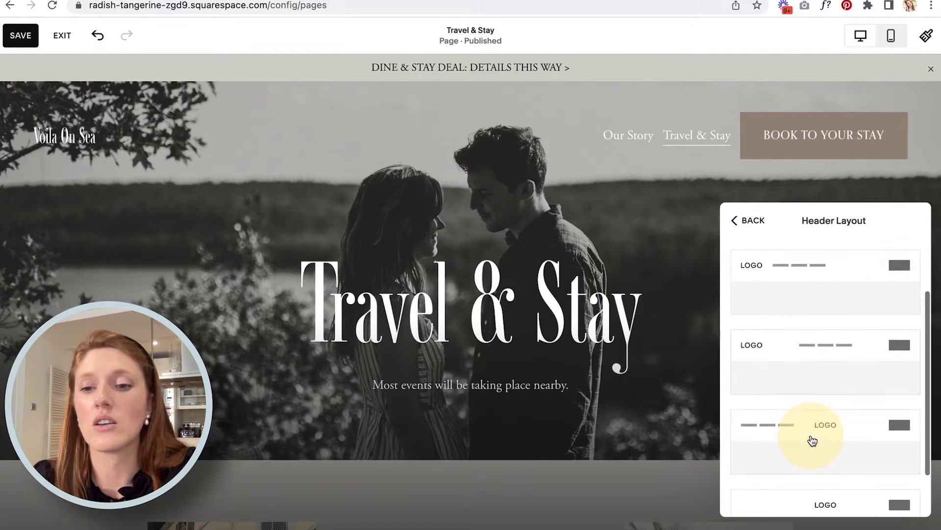
pyautogui.click(815, 424)
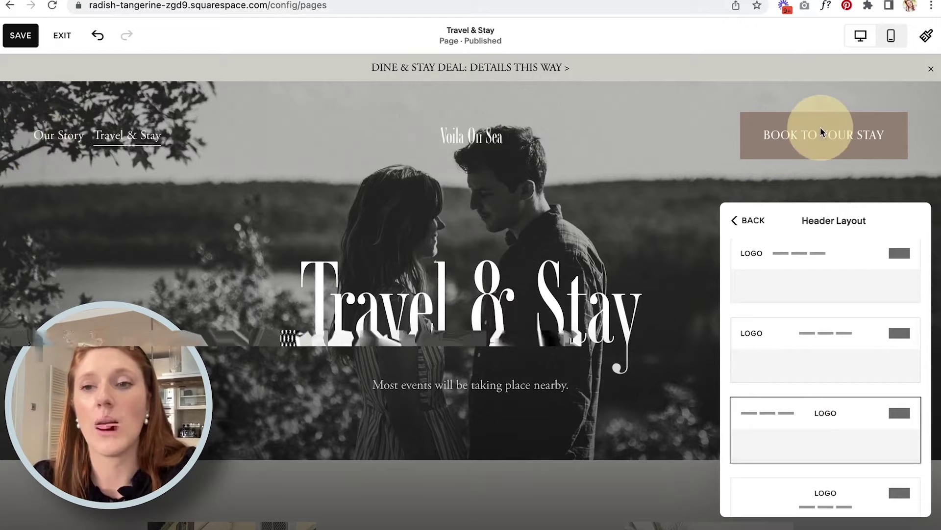
pyautogui.click(754, 221)
# Try several mobile header layouts and reselect the one with the logo on the left and the menu icon on the right.
pyautogui.click(912, 172)
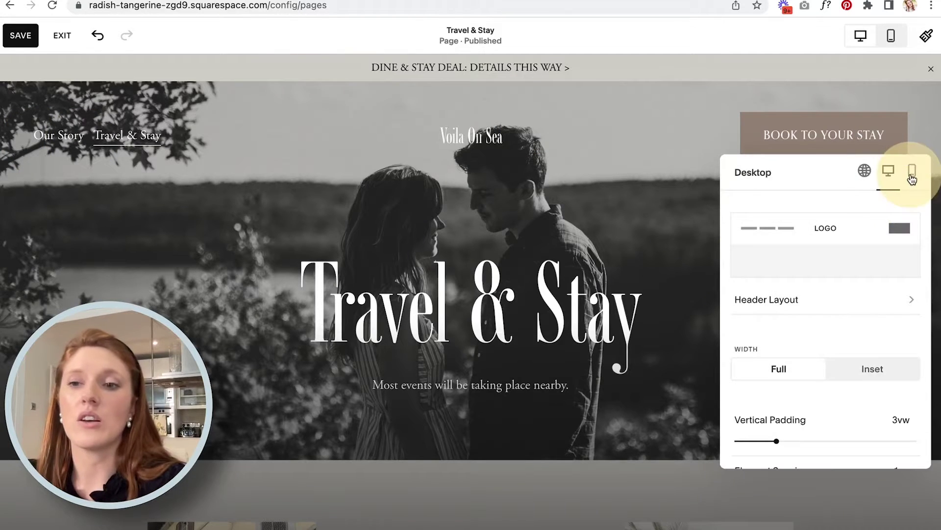
pyautogui.scroll(-1, 807, 285)
pyautogui.scroll(1, 807, 284)
pyautogui.click(794, 300)
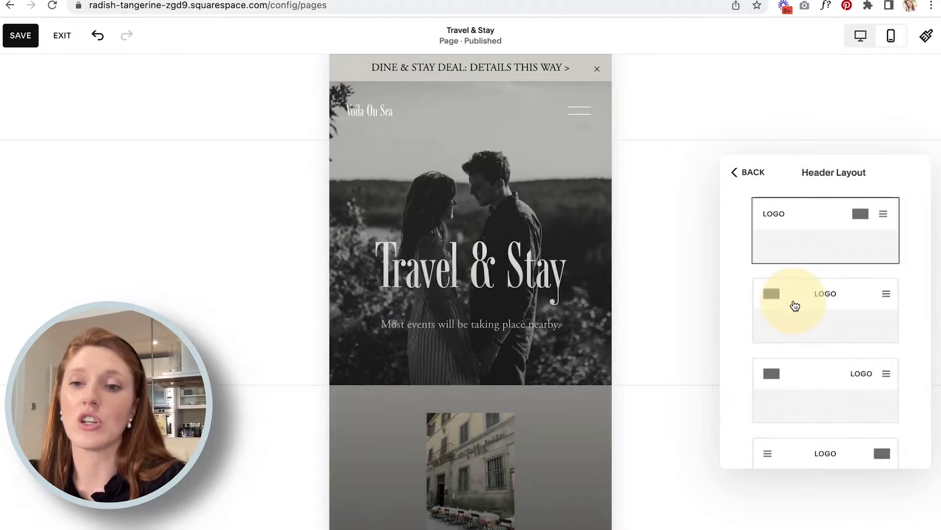
pyautogui.click(833, 312)
pyautogui.click(812, 387)
pyautogui.click(815, 448)
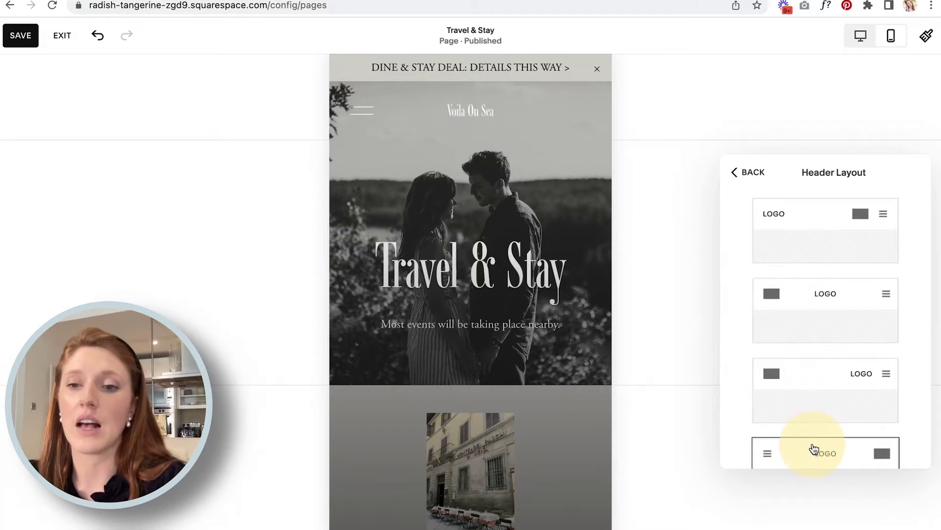
pyautogui.click(819, 240)
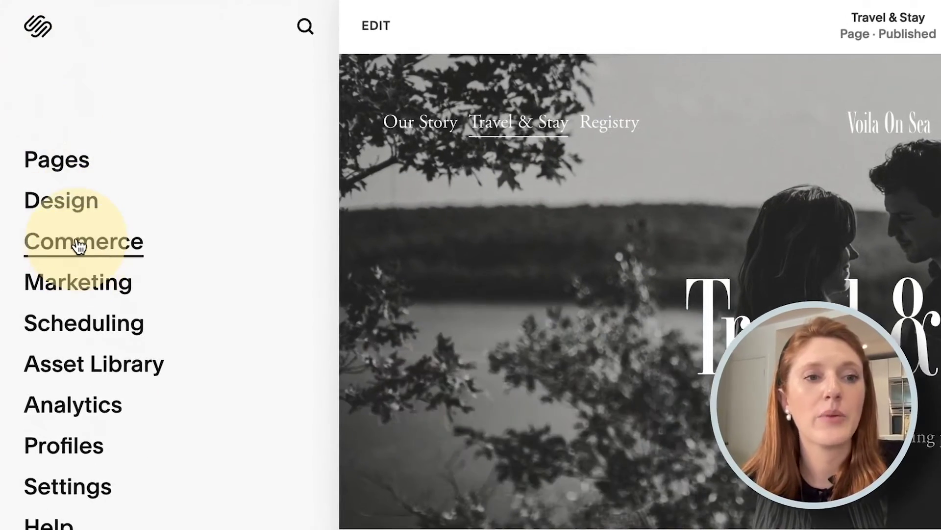
# Start a new digital download product from the Commerce store setup.
pyautogui.click(76, 242)
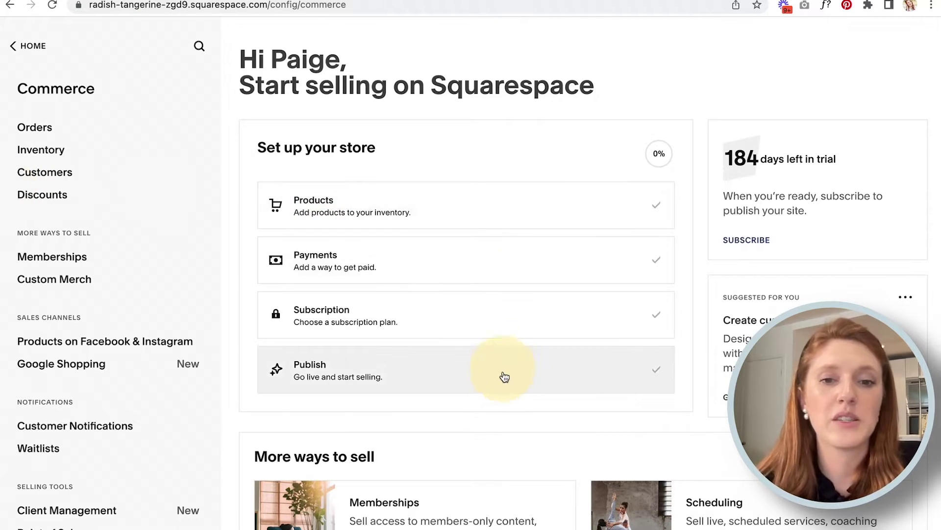
pyautogui.click(483, 206)
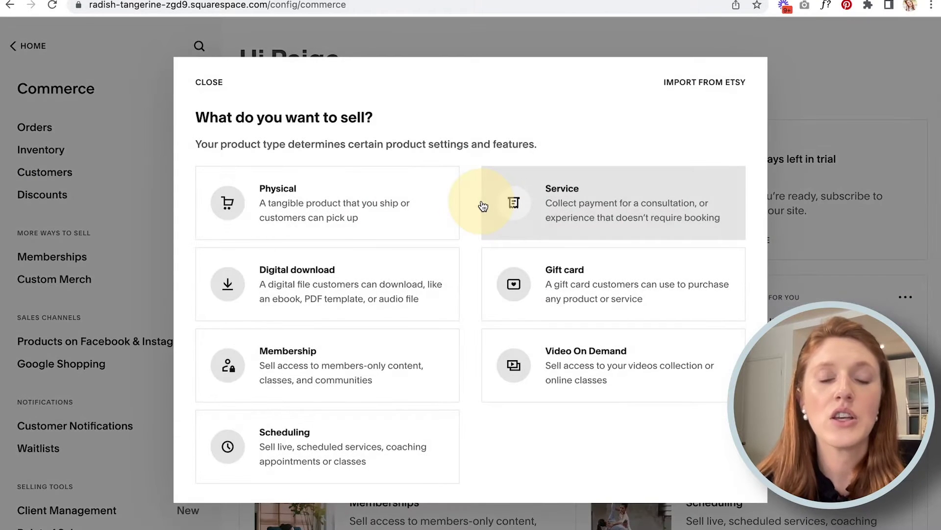
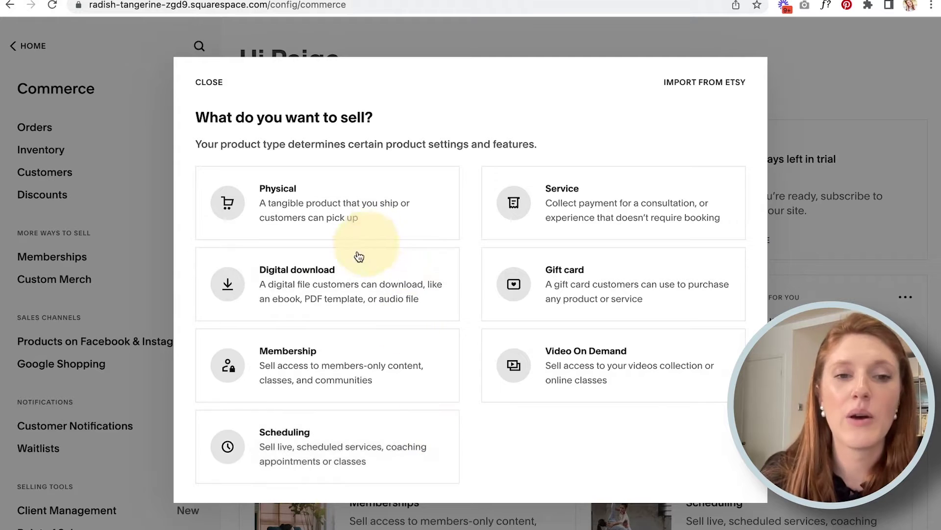
pyautogui.click(328, 286)
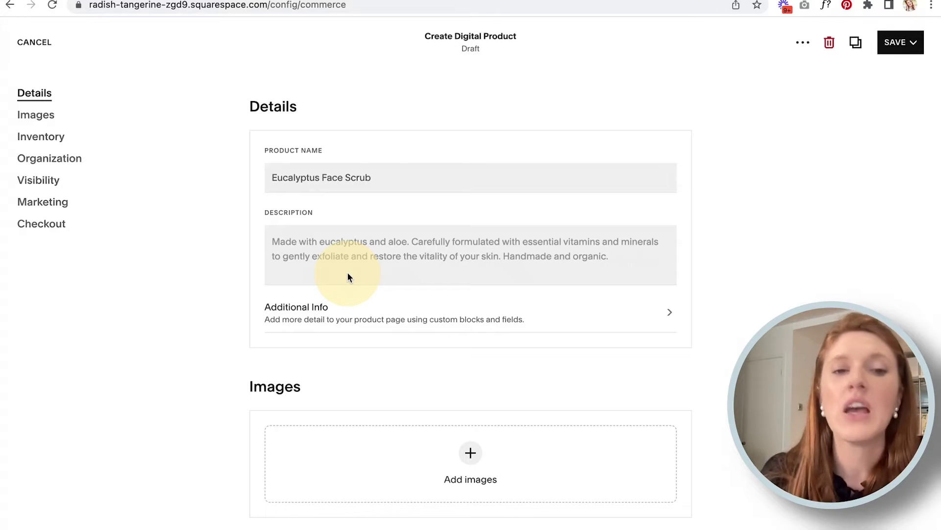
# Add the coffee cup photo Camel_Social-Squares_Styled-Stock_01082.jpg from the Desktop as the product's image.
pyautogui.scroll(-2, 402, 178)
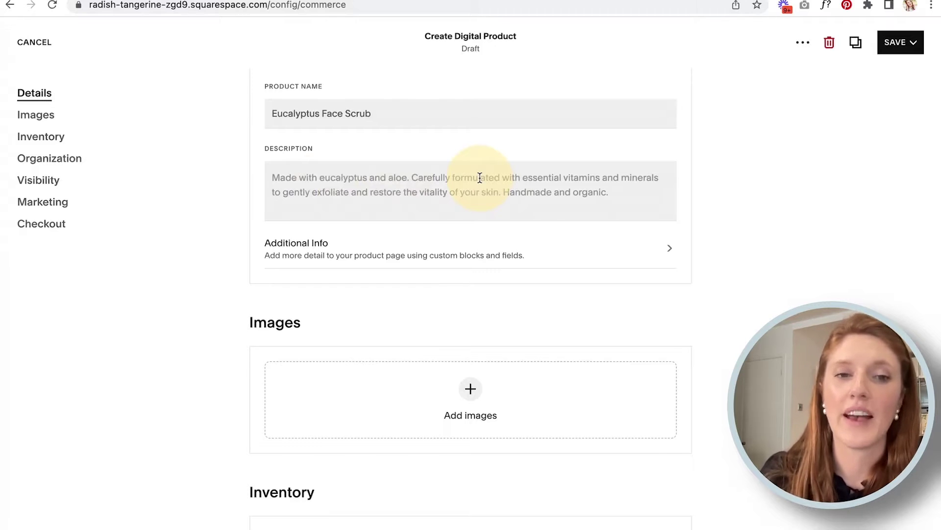
pyautogui.scroll(-4, 479, 177)
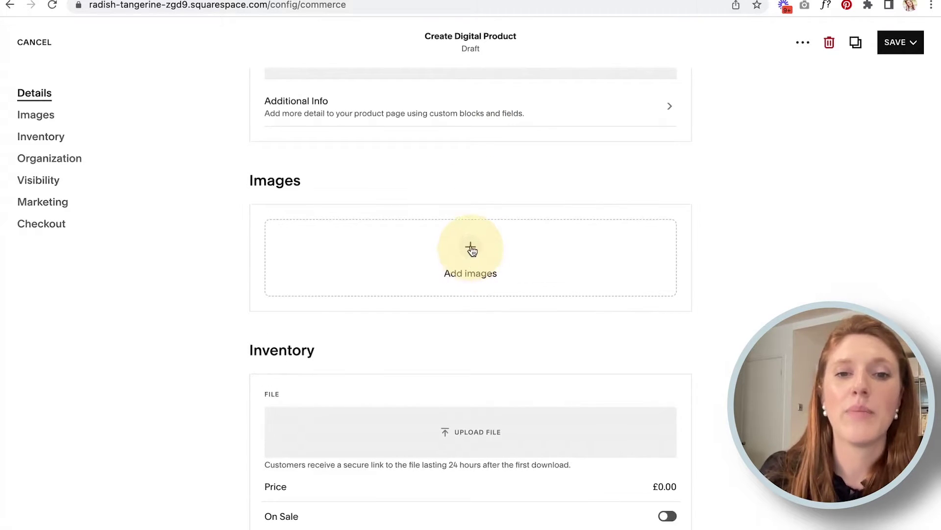
pyautogui.click(472, 250)
pyautogui.click(510, 249)
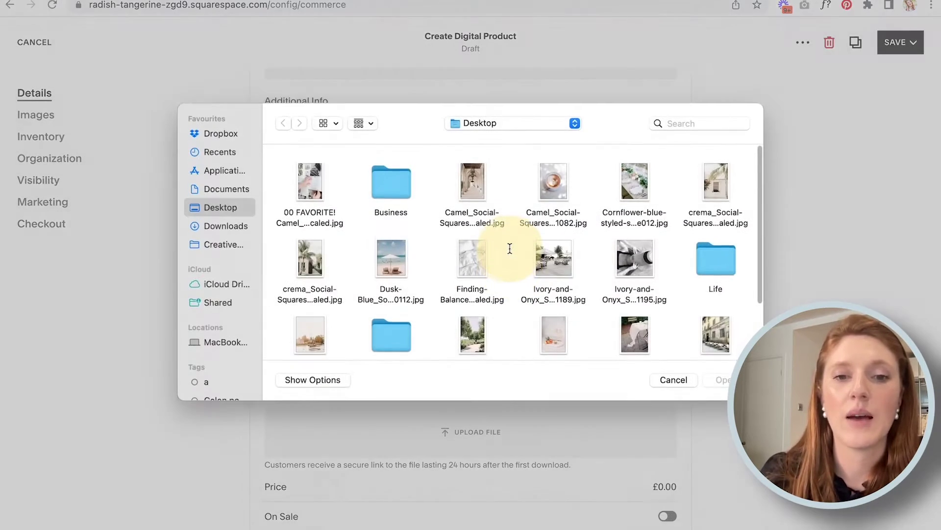
pyautogui.click(557, 189)
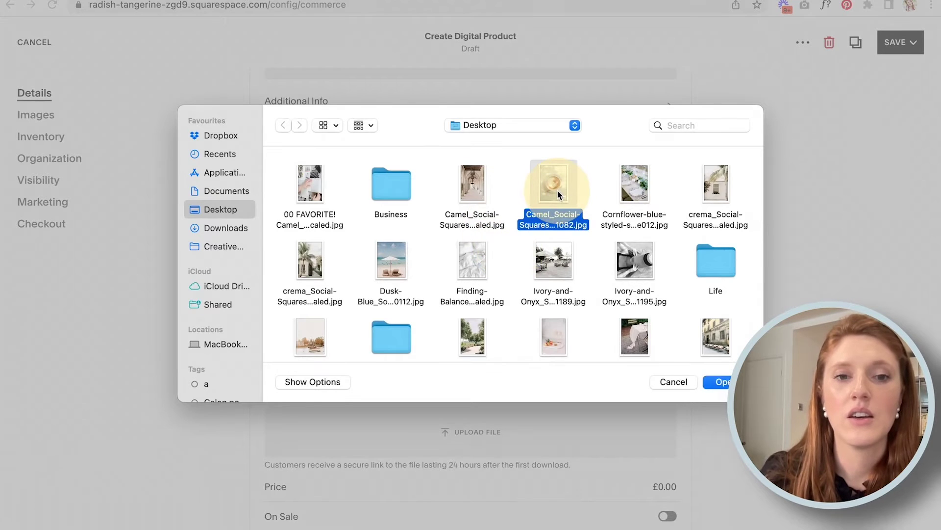
pyautogui.doubleClick(557, 189)
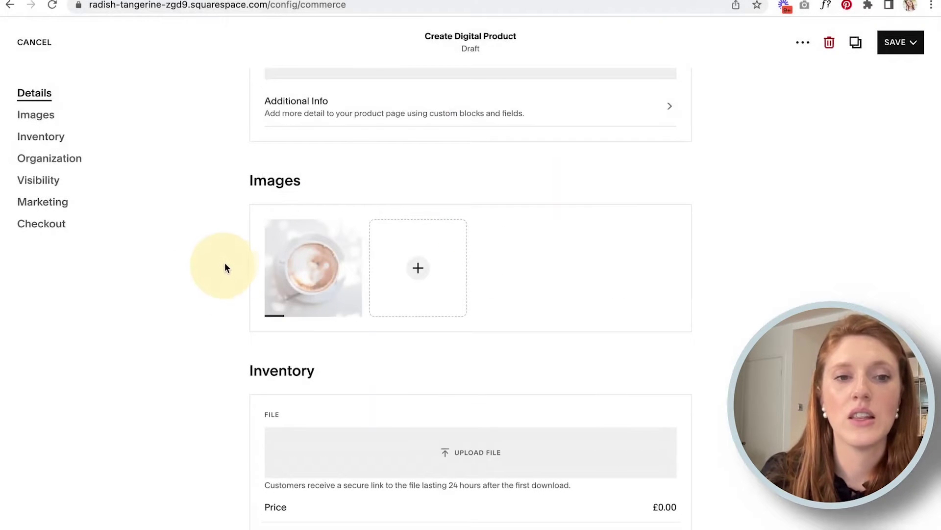
# Upload Camel_Social-Squares_Styled-Stock_01082.jpg as the product's downloadable inventory file.
pyautogui.scroll(-3, 227, 265)
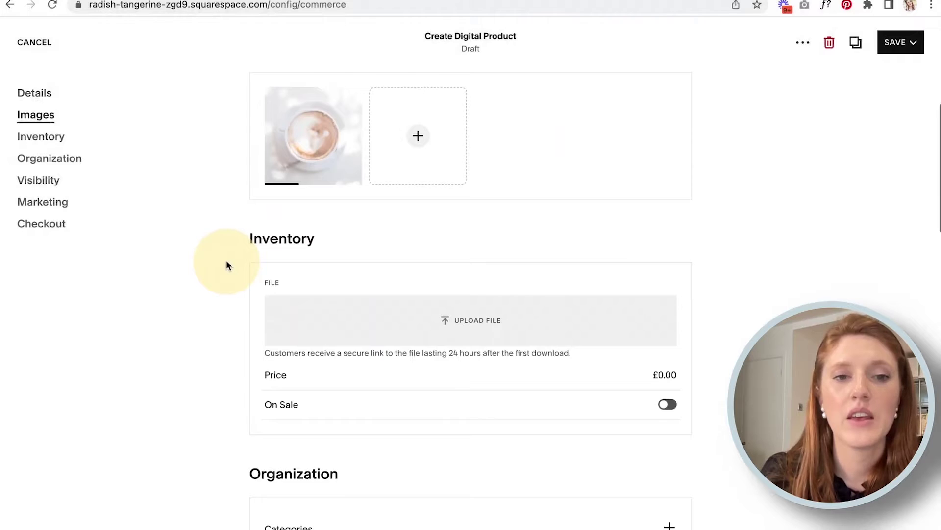
pyautogui.scroll(-3, 227, 265)
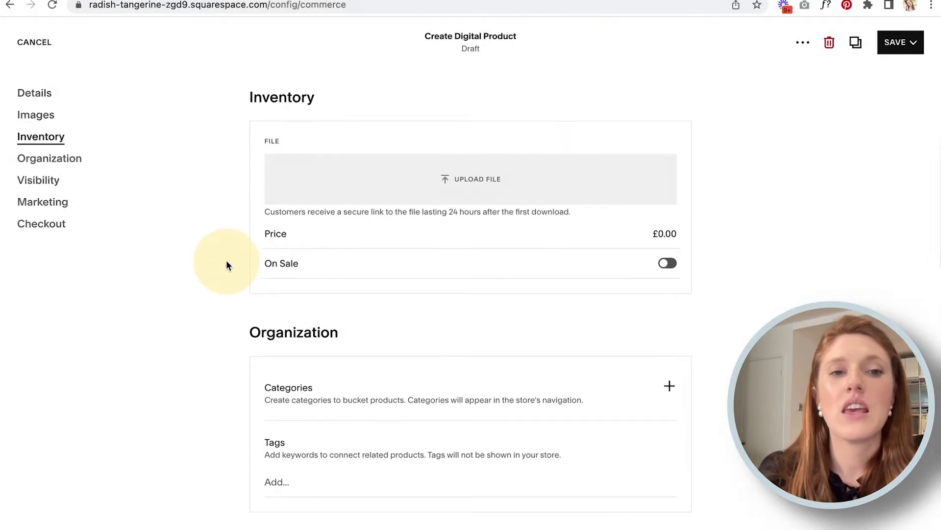
pyautogui.scroll(1, 226, 265)
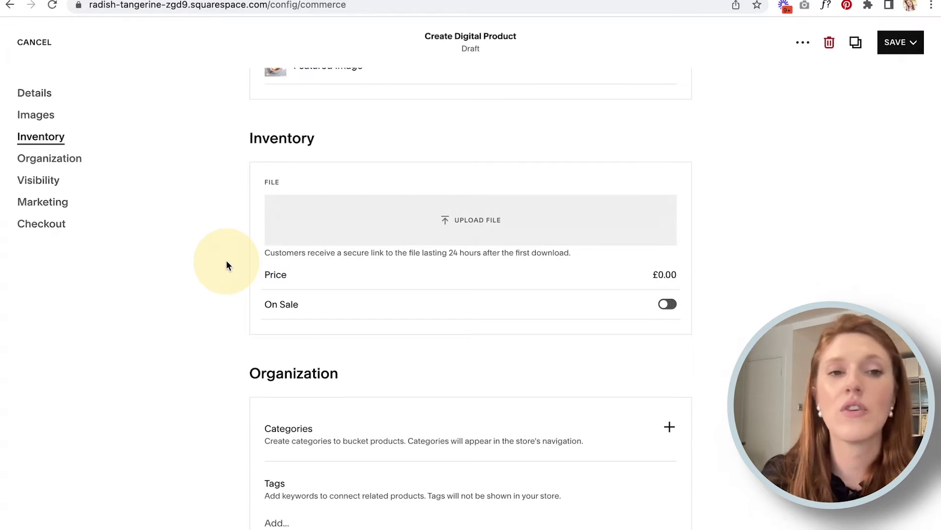
pyautogui.scroll(1, 226, 264)
pyautogui.scroll(2, 295, 120)
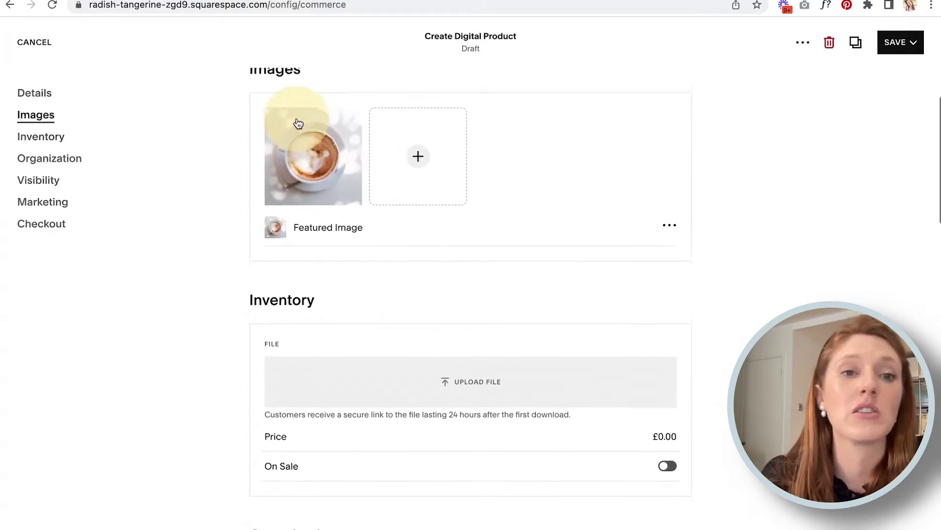
pyautogui.scroll(-4, 305, 154)
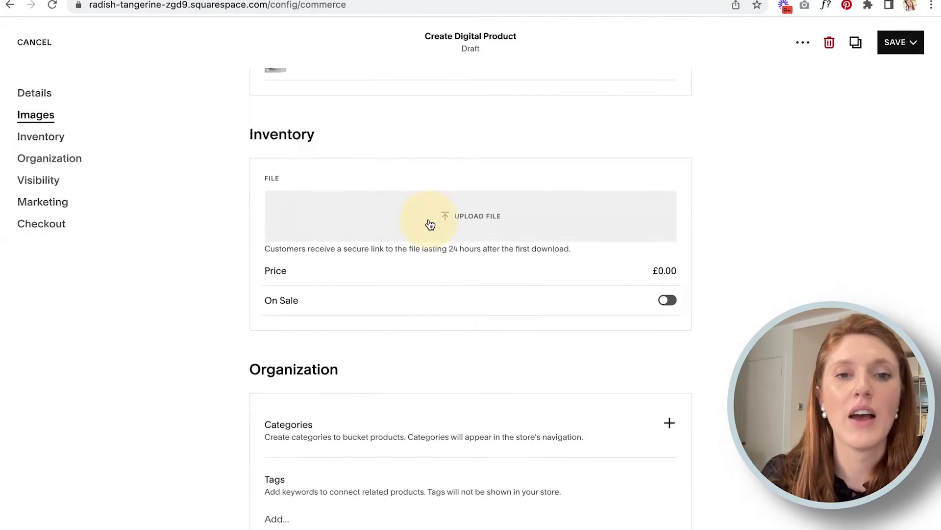
pyautogui.click(430, 225)
pyautogui.doubleClick(556, 177)
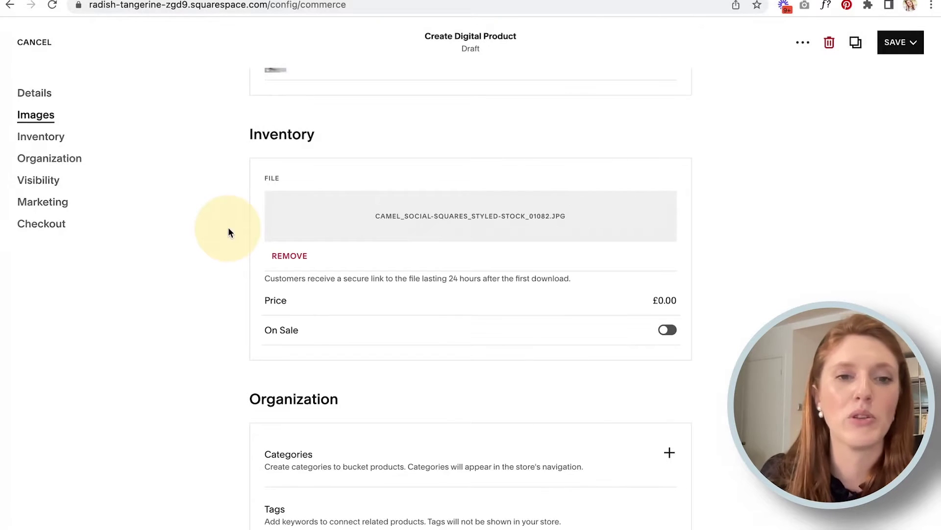
# Set the digital product's price to £50.00.
pyautogui.scroll(-1, 228, 232)
pyautogui.click(665, 264)
pyautogui.click(745, 265)
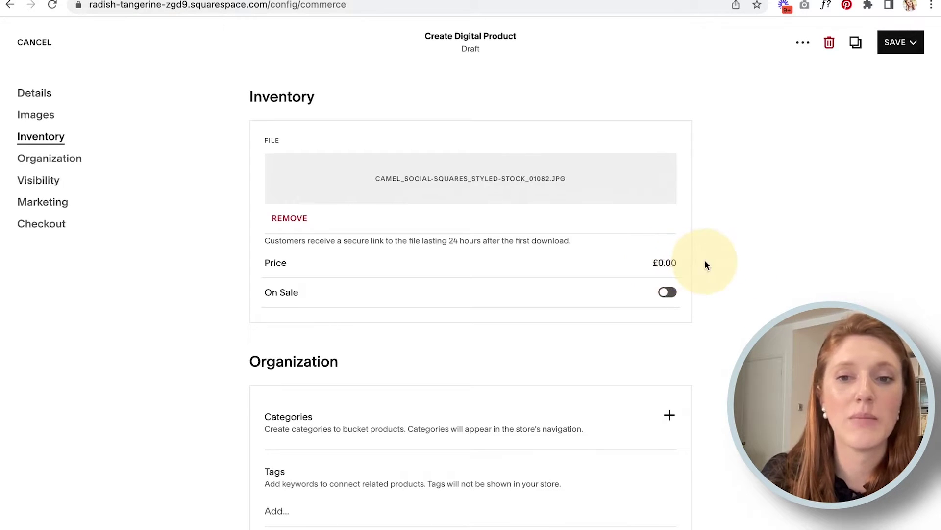
pyautogui.click(662, 263)
pyautogui.write('50.00')
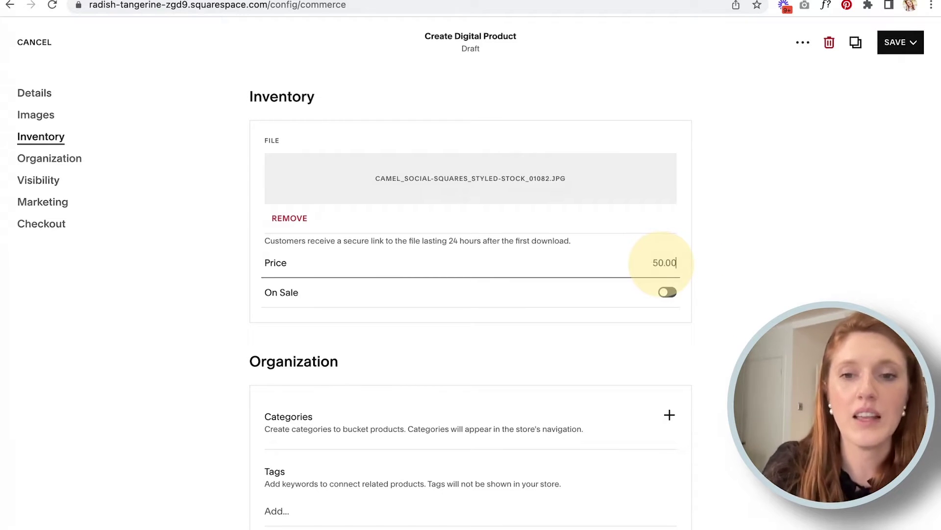
pyautogui.click(700, 259)
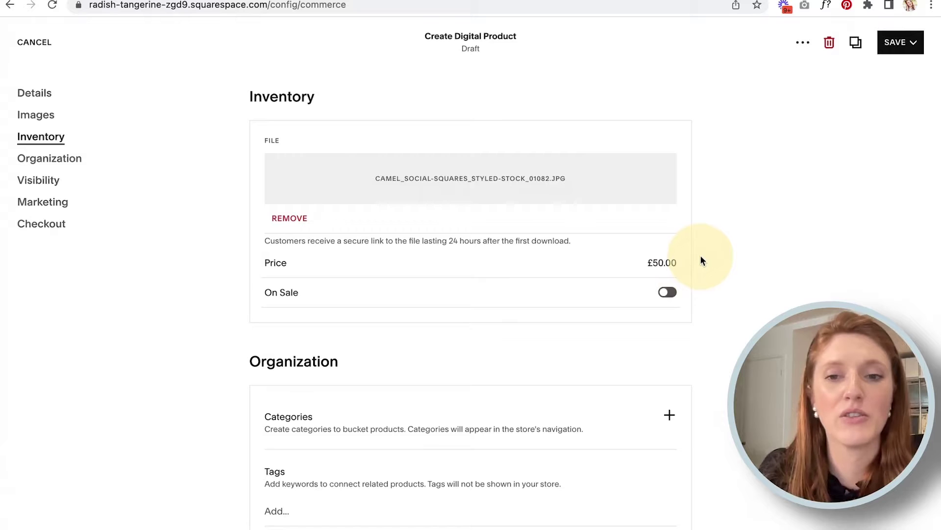
# Put the digital product on sale with a sale price of £45.00.
pyautogui.scroll(-1, 700, 258)
pyautogui.click(668, 253)
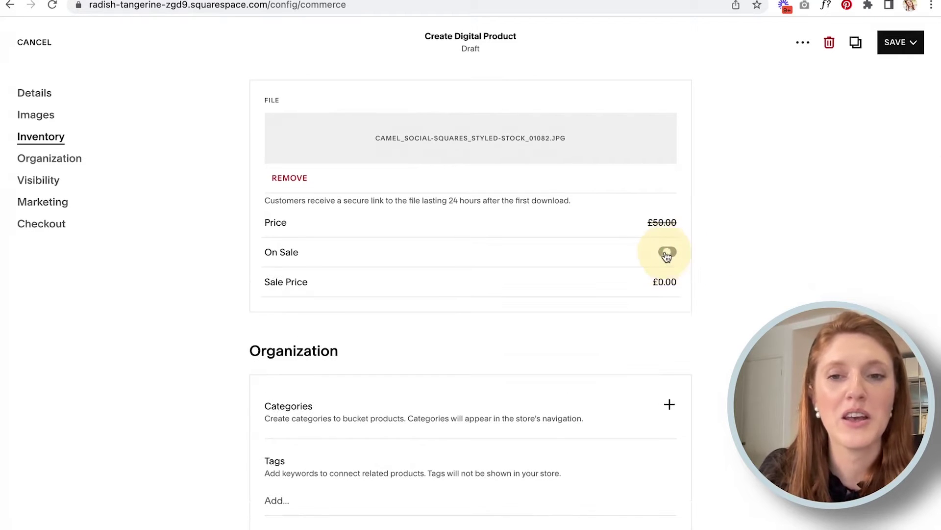
pyautogui.click(665, 277)
pyautogui.write('45')
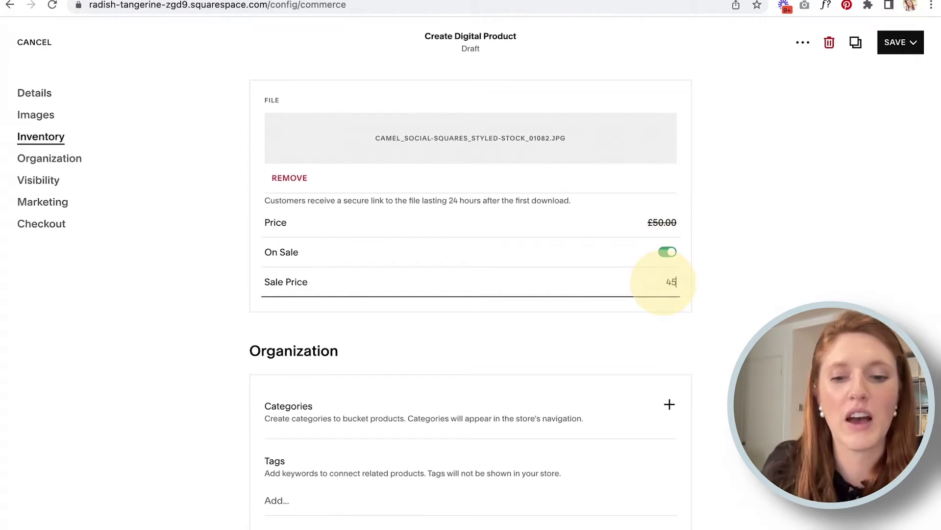
pyautogui.write('.00')
pyautogui.click(695, 290)
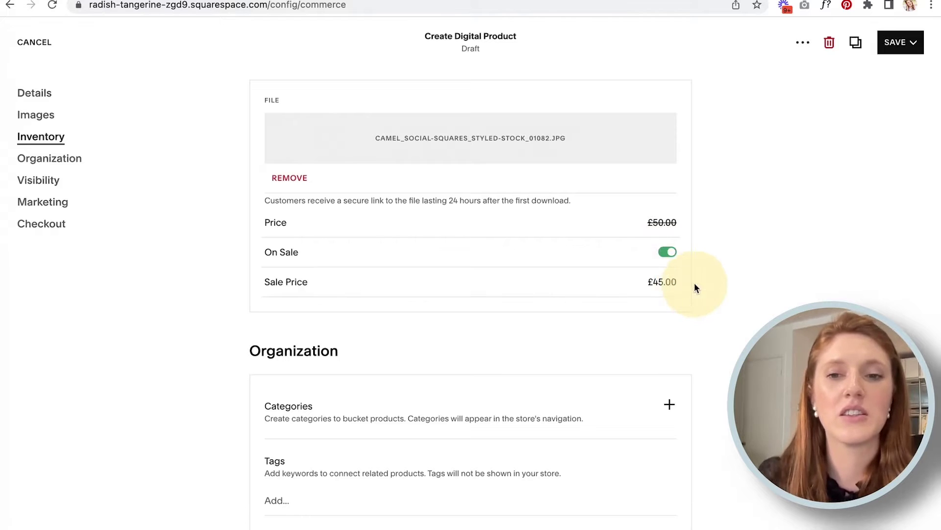
# Switch the Featured Product option on and back off in the product's Visibility settings.
pyautogui.scroll(-5, 707, 280)
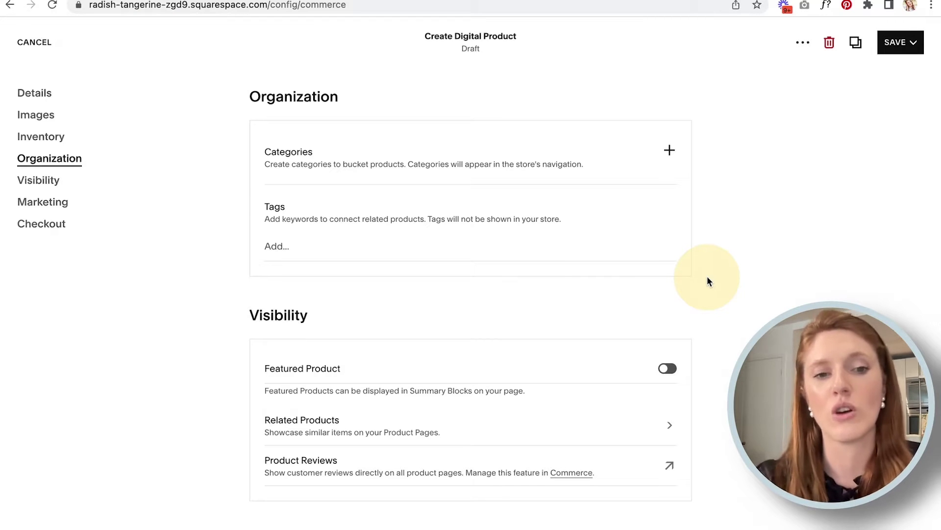
pyautogui.scroll(-4, 707, 276)
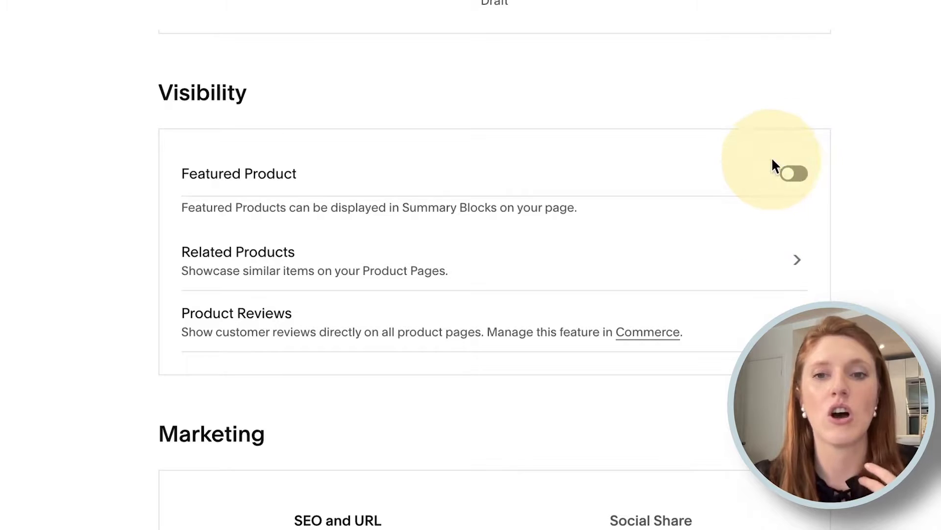
pyautogui.click(794, 174)
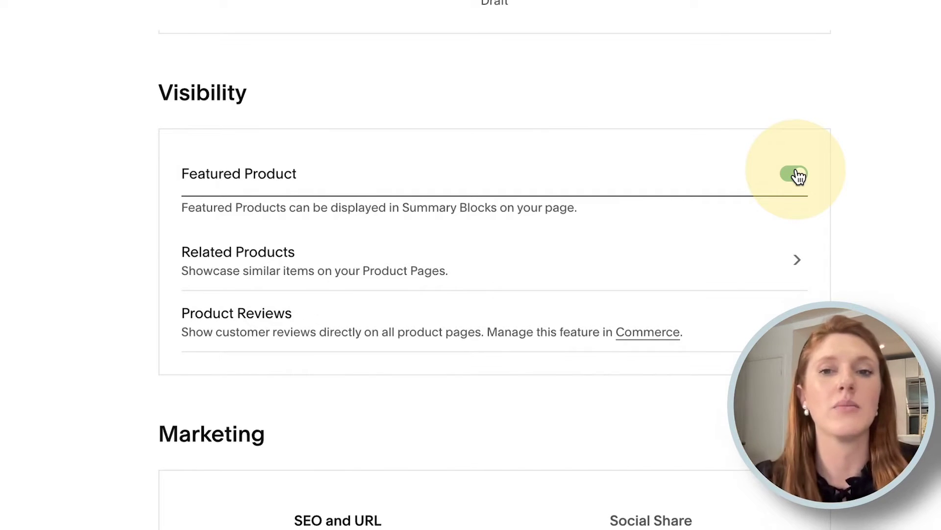
pyautogui.click(798, 176)
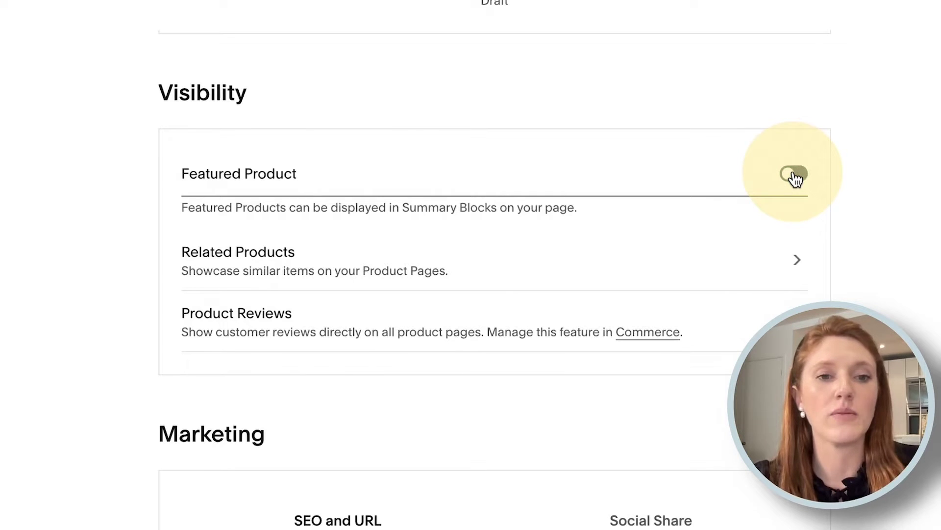
# Review the product's SEO and URL preview, its name and description details, and the Checkout options.
pyautogui.scroll(-7, 796, 177)
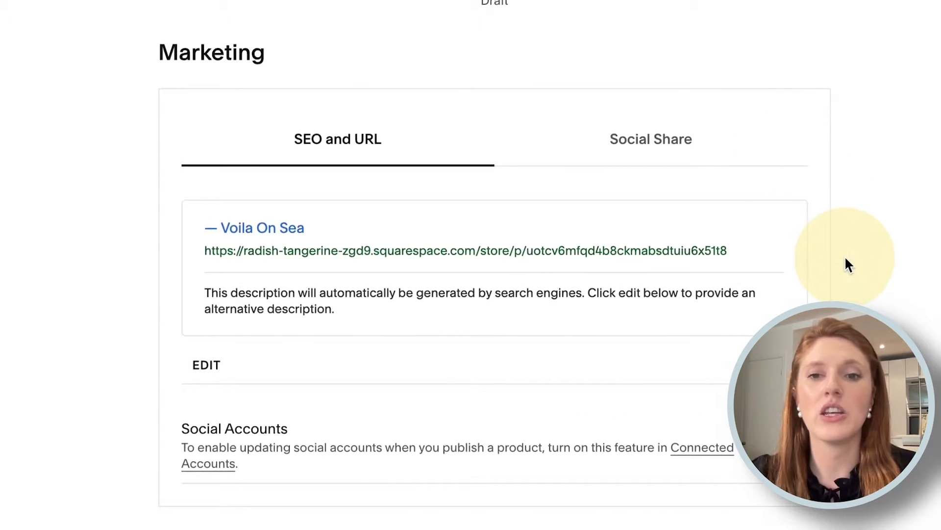
pyautogui.scroll(15, 330, 308)
pyautogui.scroll(12, 330, 313)
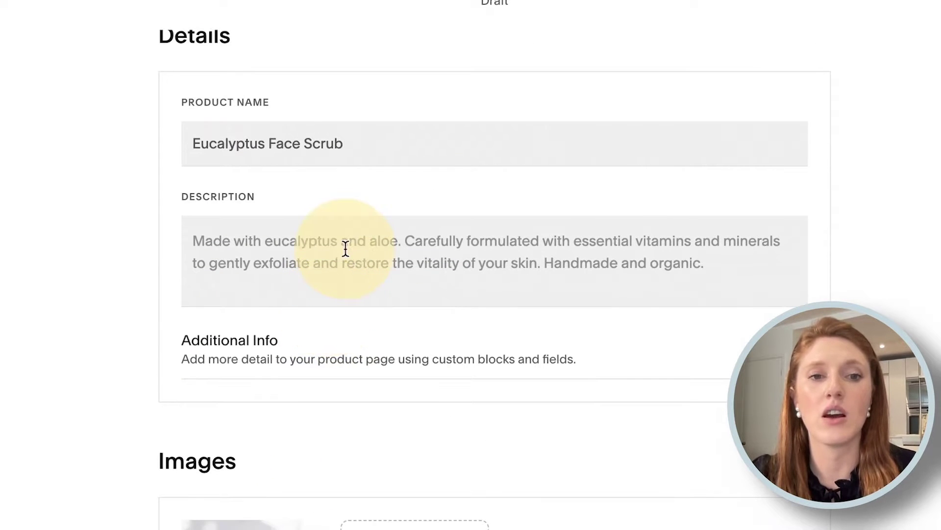
pyautogui.scroll(-20, 375, 147)
pyautogui.scroll(-7, 376, 147)
pyautogui.scroll(2, 375, 147)
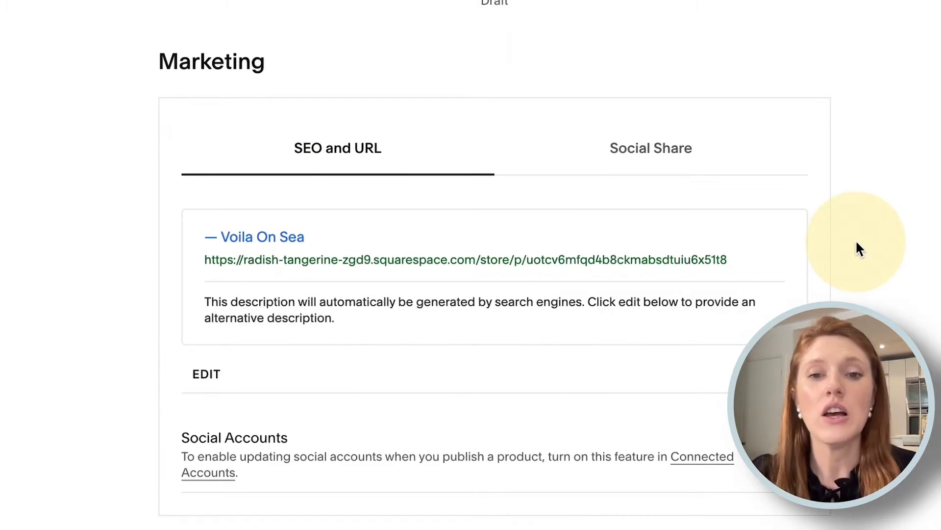
pyautogui.scroll(-2, 858, 249)
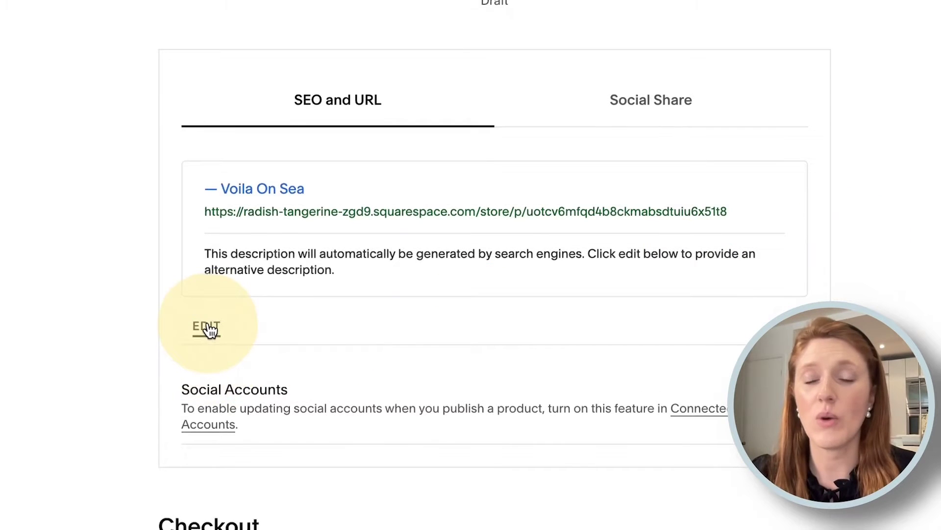
pyautogui.scroll(15, 208, 329)
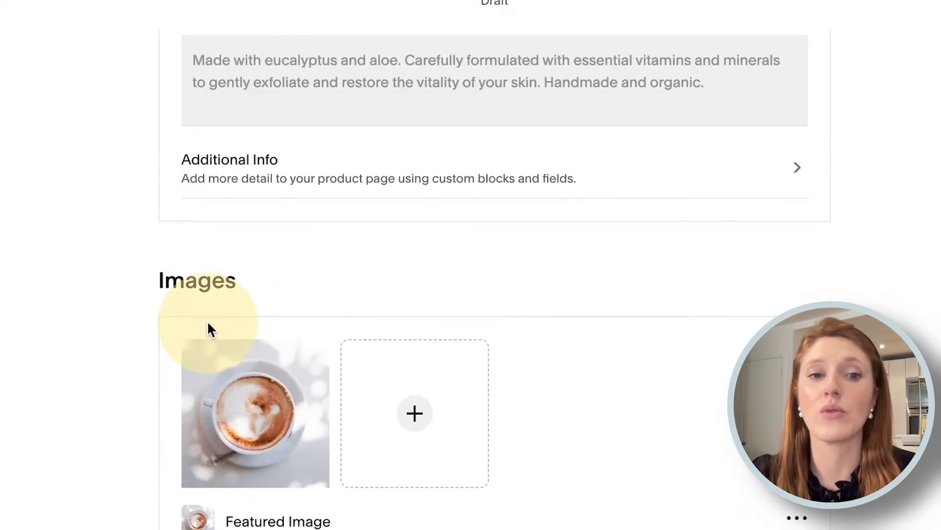
pyautogui.scroll(4, 208, 324)
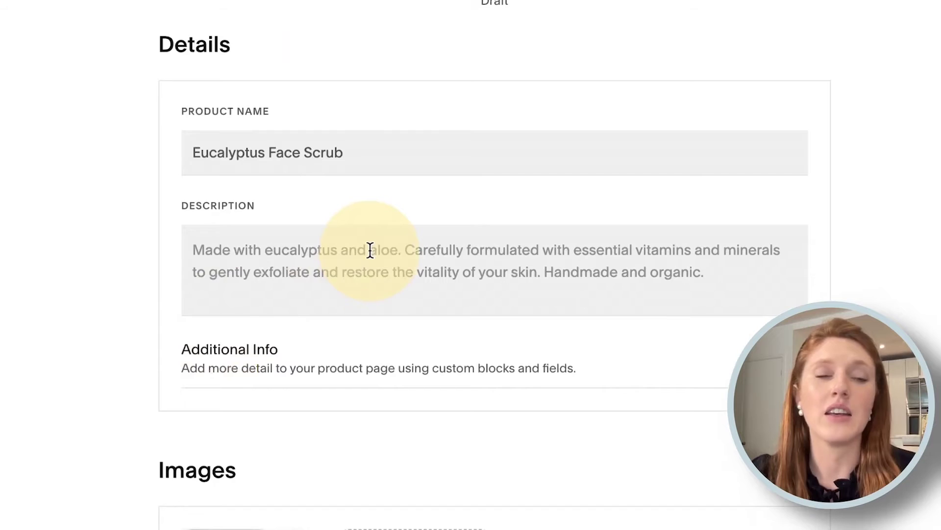
pyautogui.scroll(-18, 370, 250)
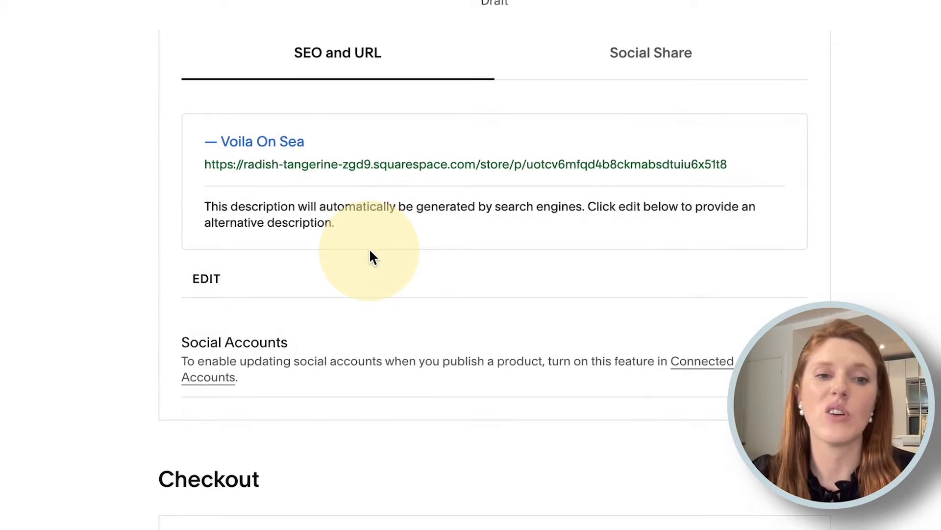
pyautogui.scroll(-2, 369, 248)
pyautogui.scroll(2, 369, 248)
pyautogui.scroll(-2, 370, 248)
pyautogui.scroll(-1, 371, 253)
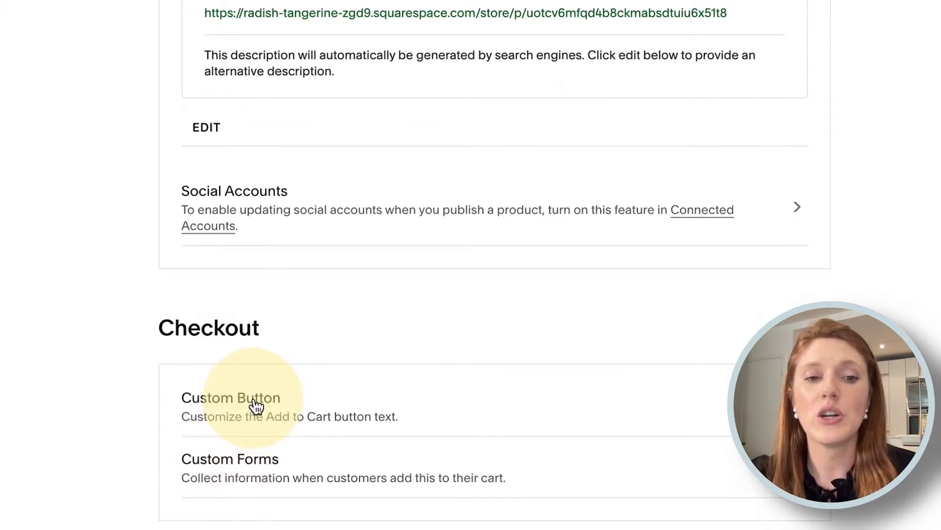
# Create a new custom checkout form for the product and name it "Custom Wedding Cake".
pyautogui.click(252, 465)
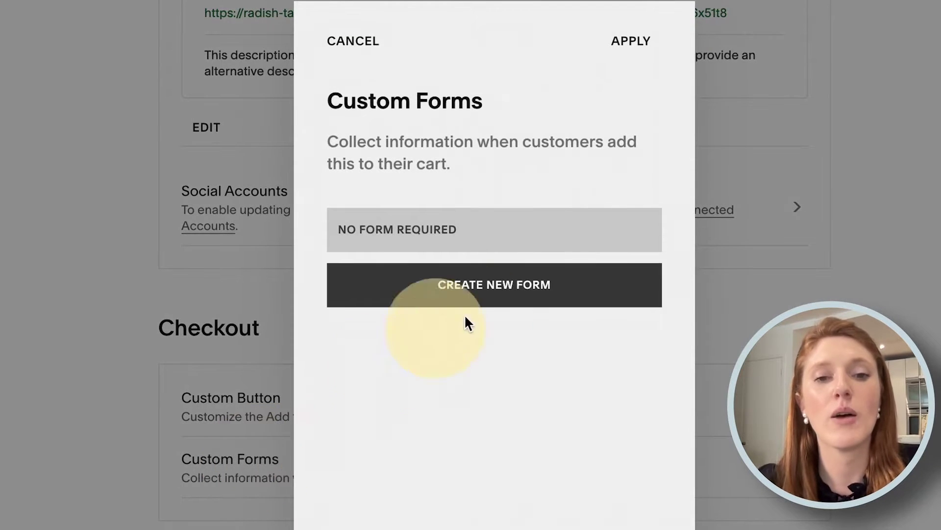
pyautogui.click(492, 287)
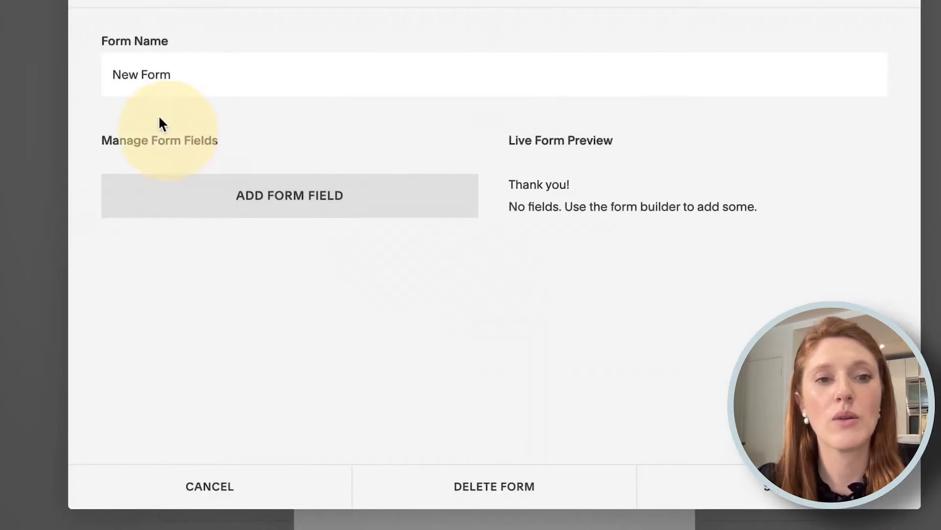
pyautogui.moveTo(183, 74); pyautogui.dragTo(79, 78)
pyautogui.write('Custom Wedding')
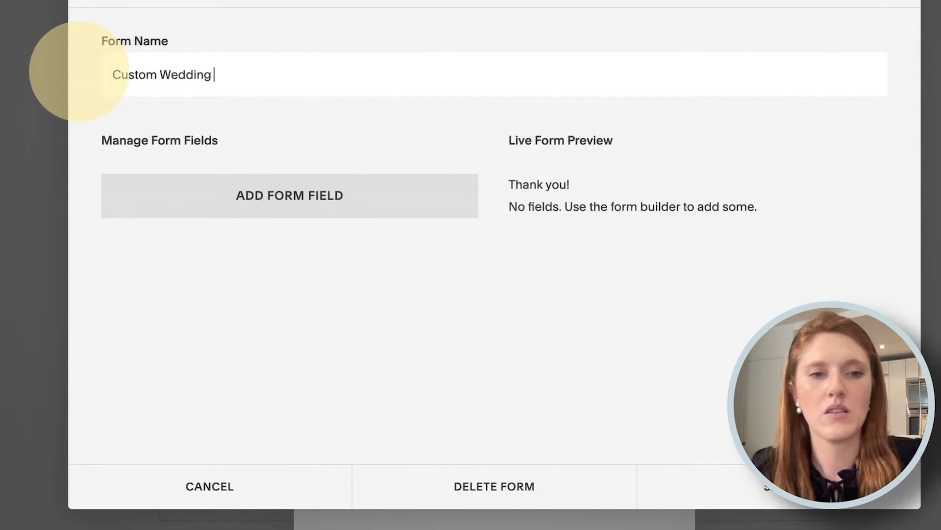
# Add a dropdown field to the form titled "How many wedding guests do you have?".
pyautogui.click(310, 201)
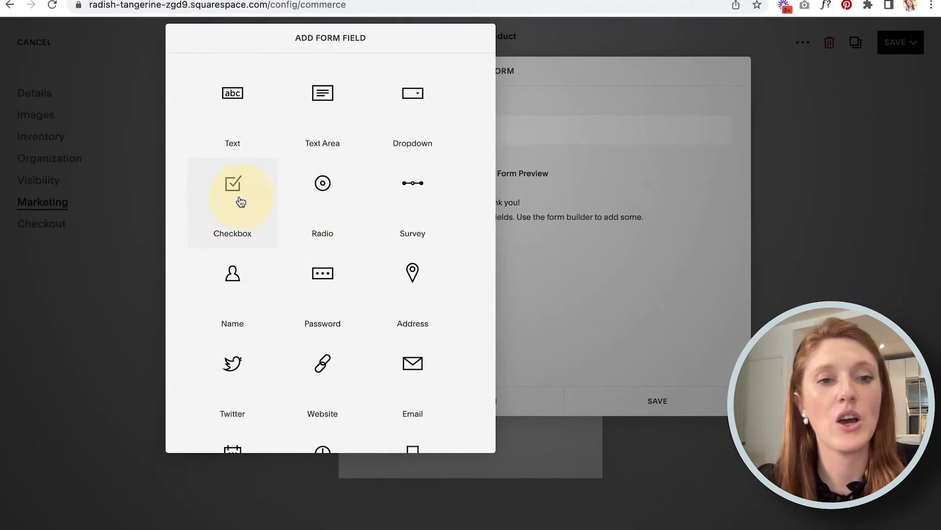
pyautogui.click(413, 92)
pyautogui.write('How ')
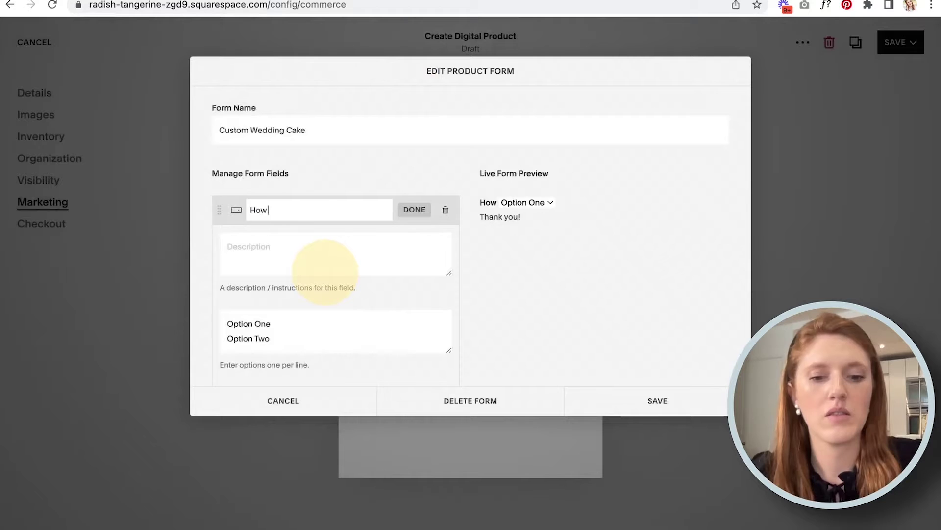
pyautogui.write('many wedding gues')
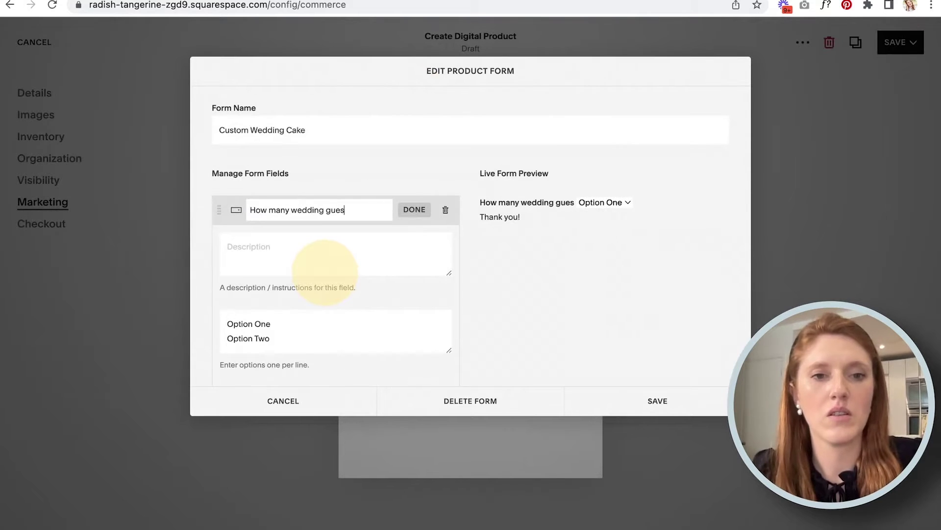
pyautogui.write('ts do you have?')
# Replace the dropdown's default options with "0-15 guests", "16-30 guests" and "31-50 guests", and finish editing the field.
pyautogui.moveTo(271, 323); pyautogui.dragTo(194, 328)
pyautogui.write('0-')
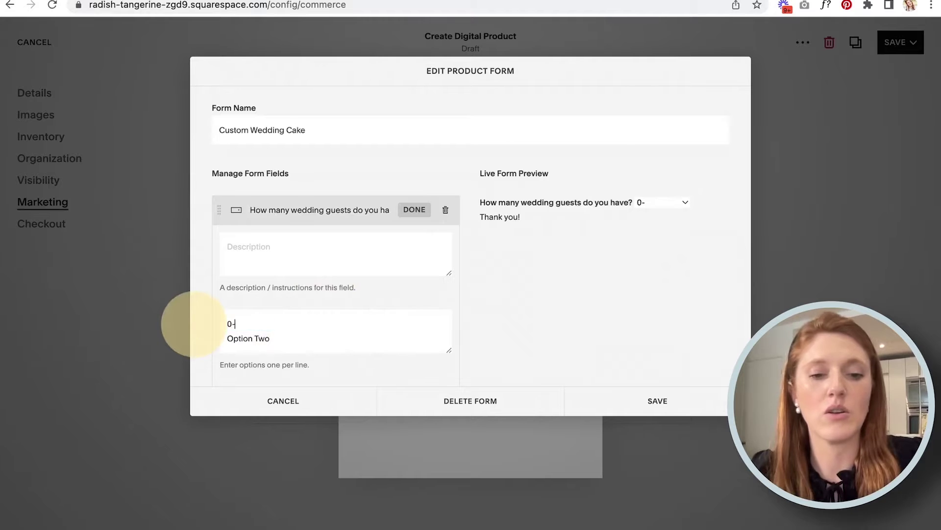
pyautogui.write('15 guests')
pyautogui.press('Return')
pyautogui.write('16')
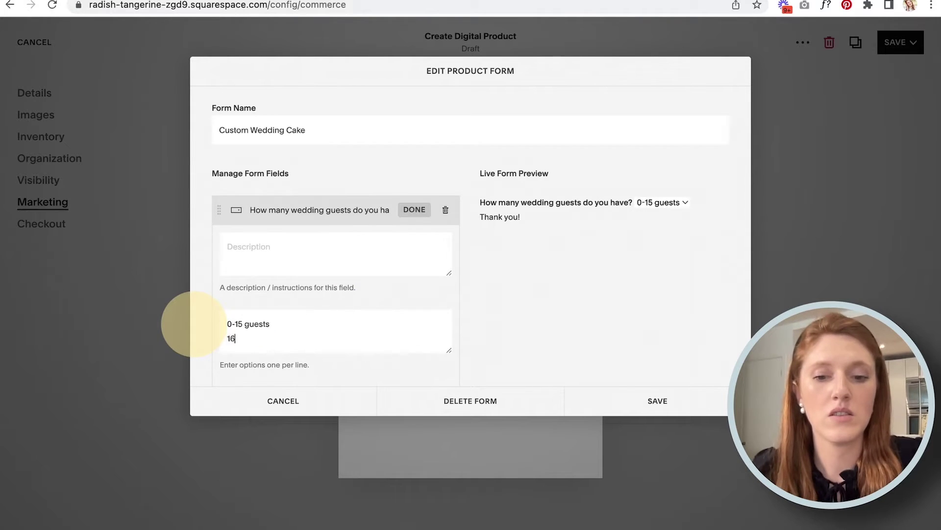
pyautogui.write('-30 guests')
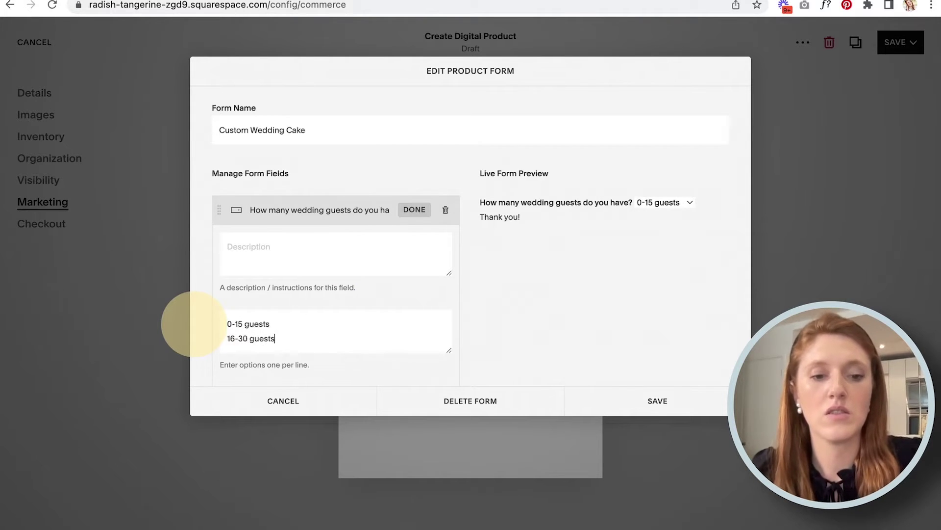
pyautogui.press('Return')
pyautogui.write('31-50 guests')
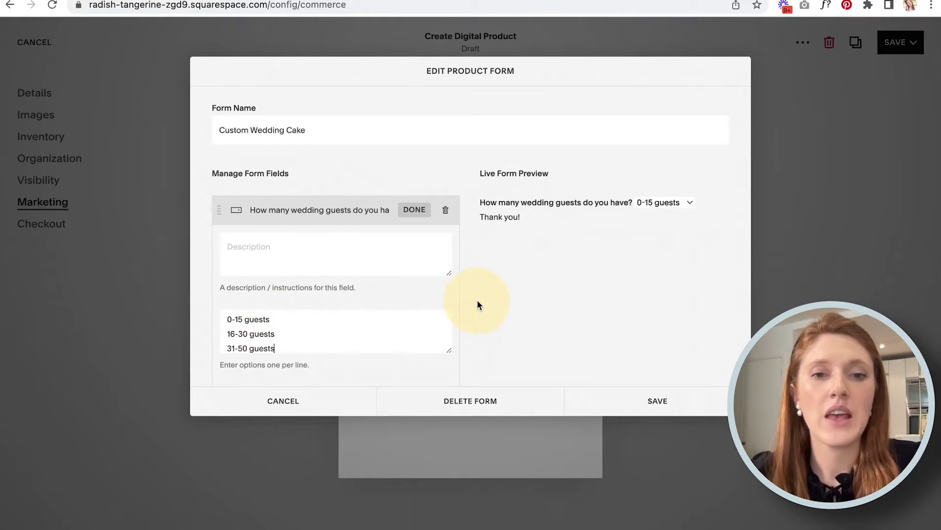
pyautogui.click(414, 210)
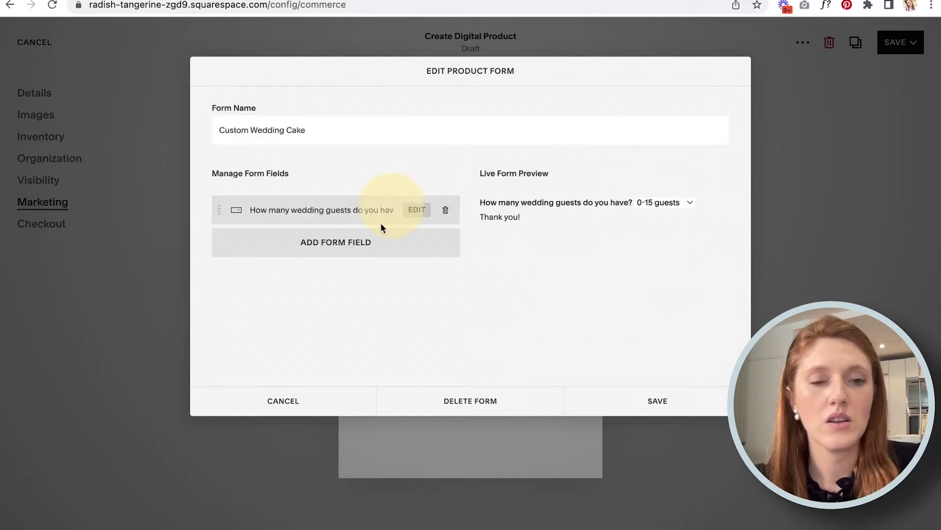
# Add a text field to the form titled "Do you have any special requests for your cake?".
pyautogui.click(333, 244)
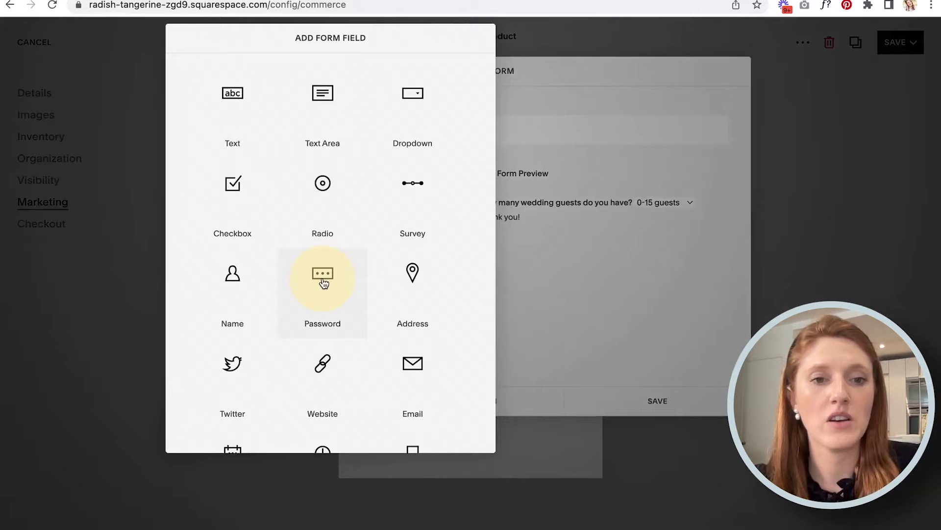
pyautogui.click(231, 94)
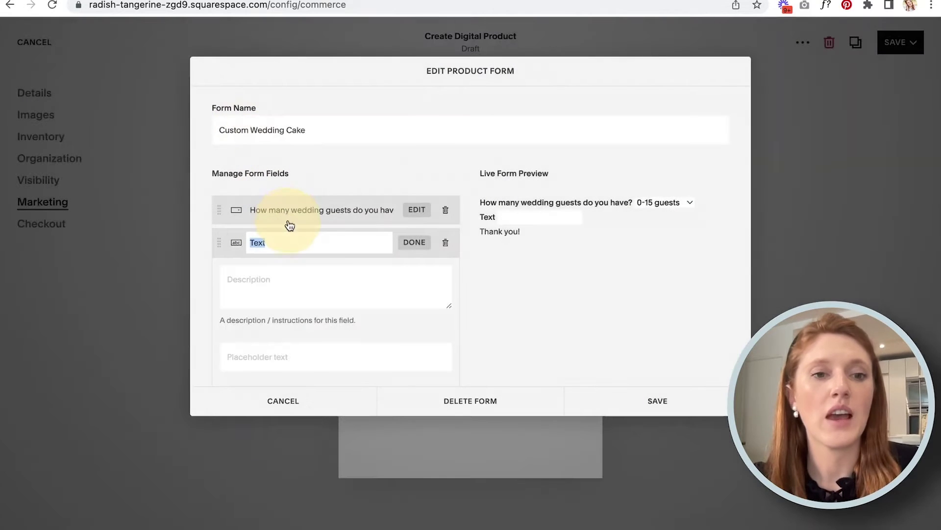
pyautogui.write('Do you have')
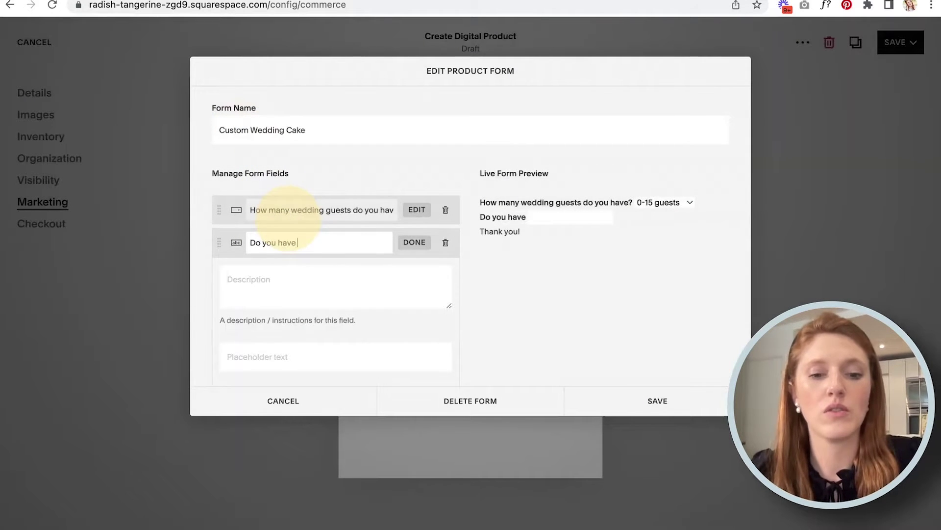
pyautogui.write(' any special re')
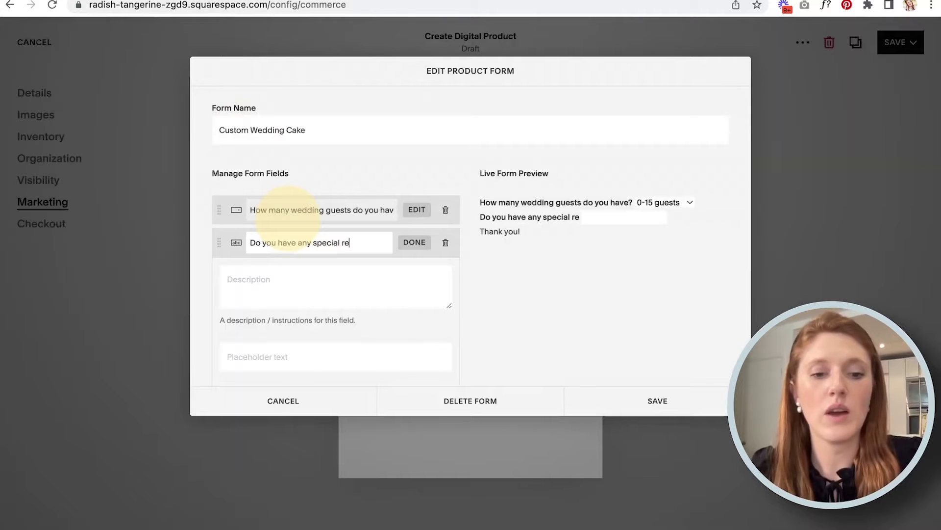
pyautogui.write('quests for your cake?')
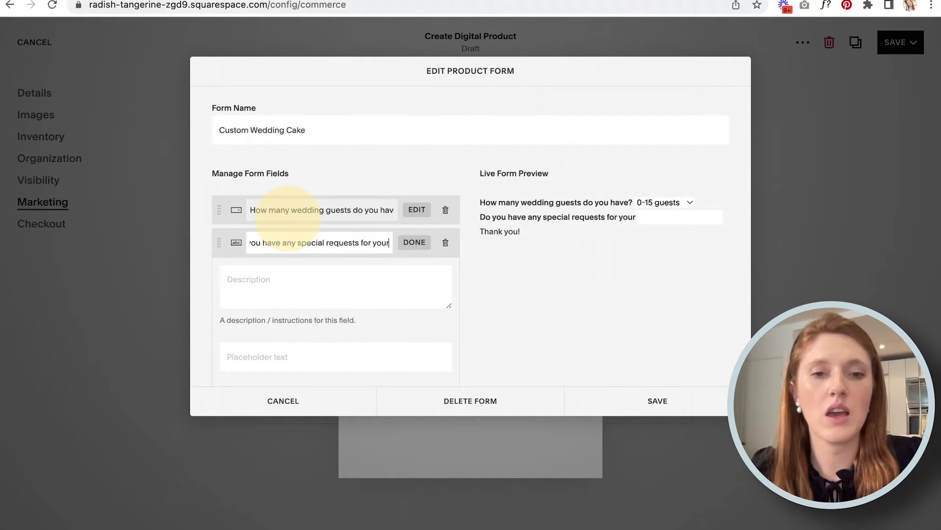
pyautogui.click(414, 243)
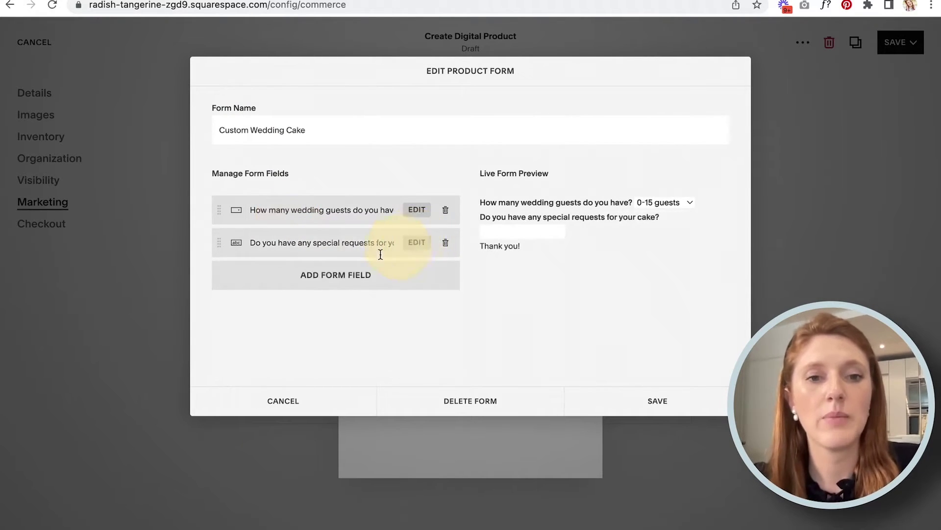
# Browse the other form field types without adding one, and save the Custom Wedding Cake form.
pyautogui.click(326, 275)
pyautogui.scroll(-2, 358, 304)
pyautogui.scroll(-1, 360, 312)
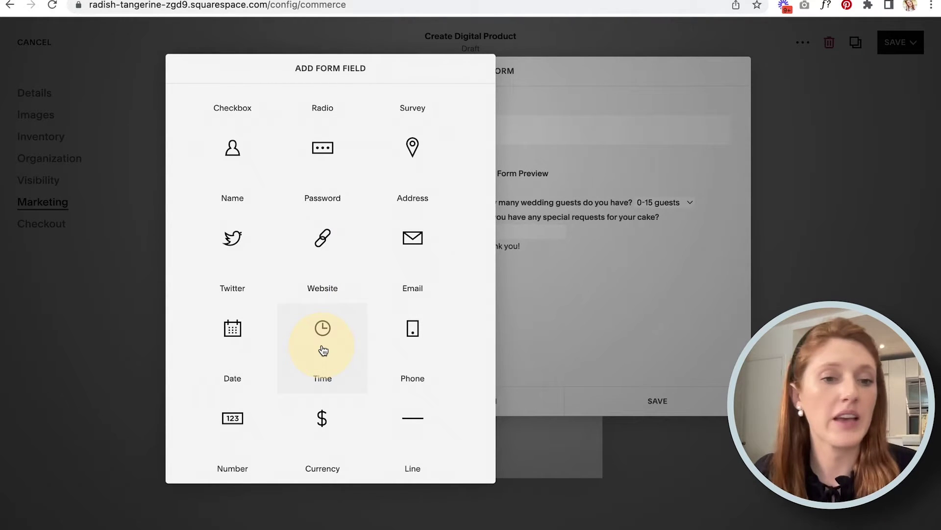
pyautogui.scroll(5, 323, 351)
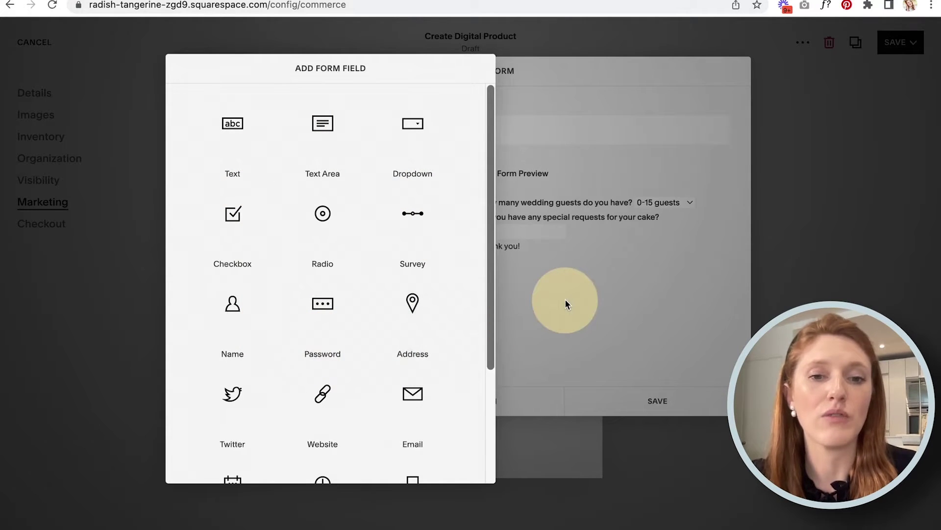
pyautogui.click(566, 299)
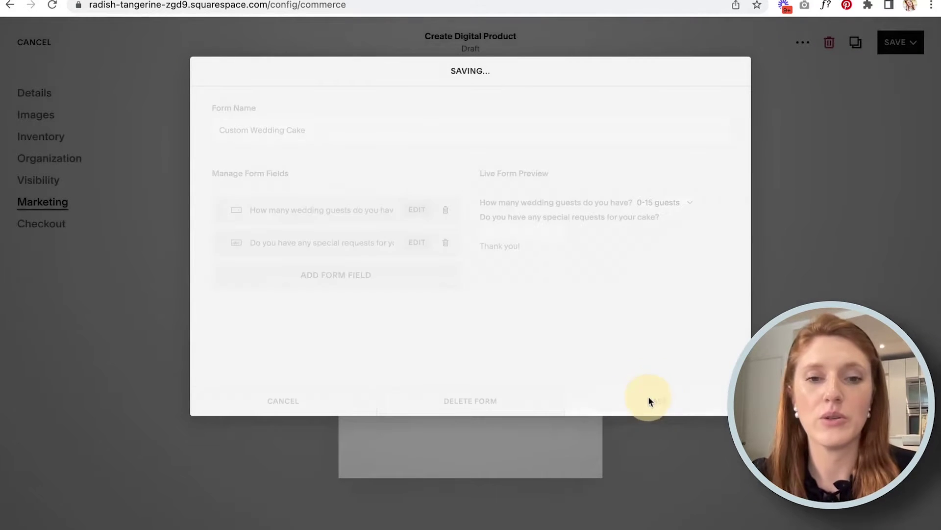
# Select the Custom Wedding Cake form and apply it to the digital product's checkout.
pyautogui.click(649, 398)
pyautogui.click(494, 264)
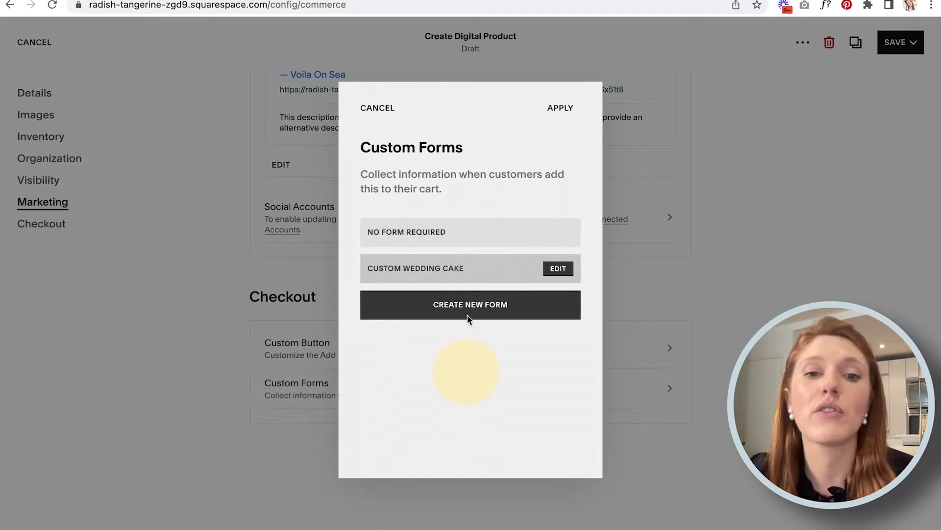
pyautogui.click(561, 105)
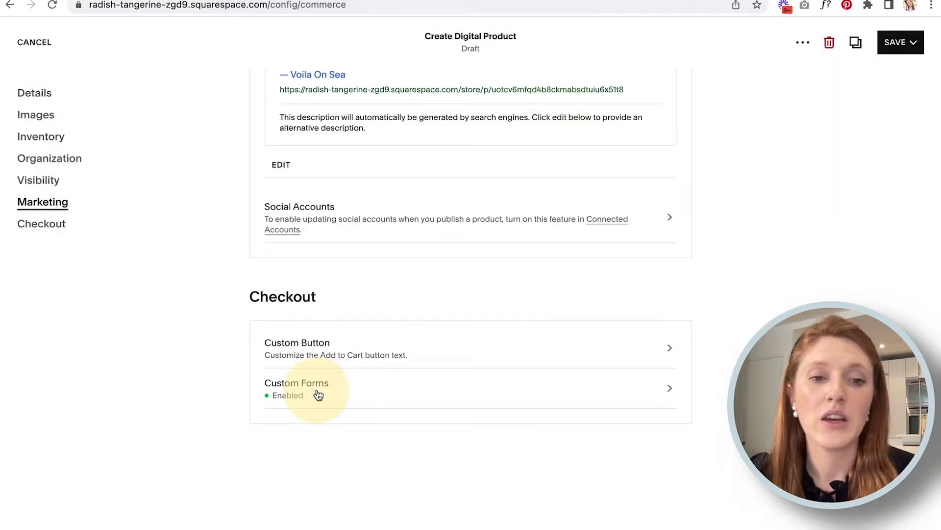
pyautogui.click(471, 347)
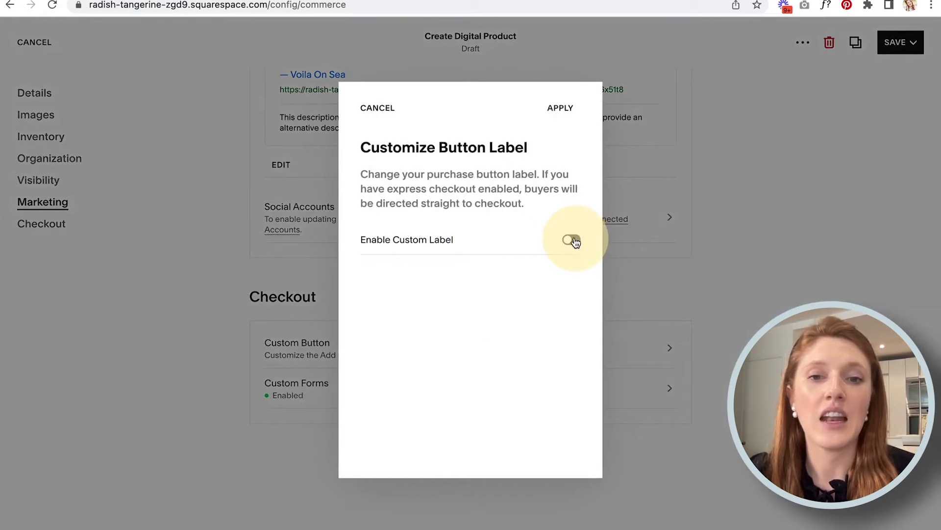
pyautogui.click(572, 239)
pyautogui.moveTo(417, 302); pyautogui.dragTo(343, 301)
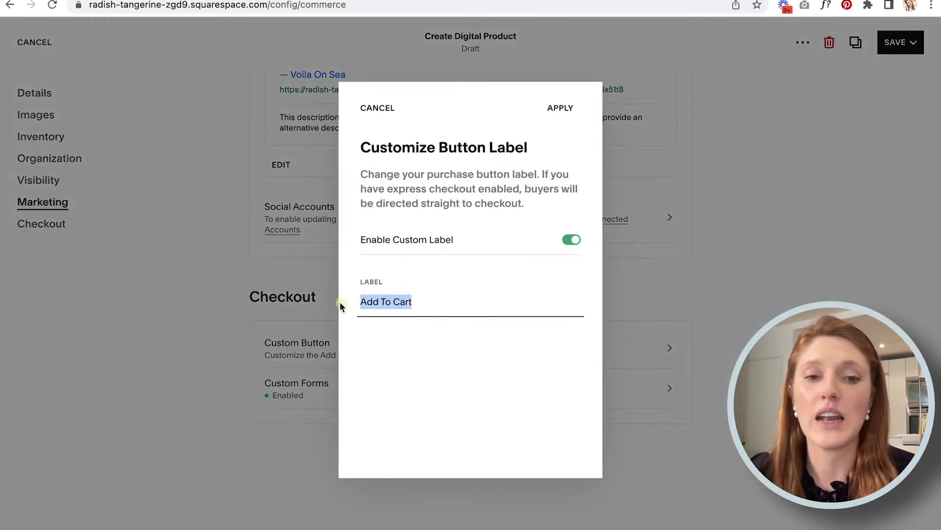
pyautogui.click(414, 302)
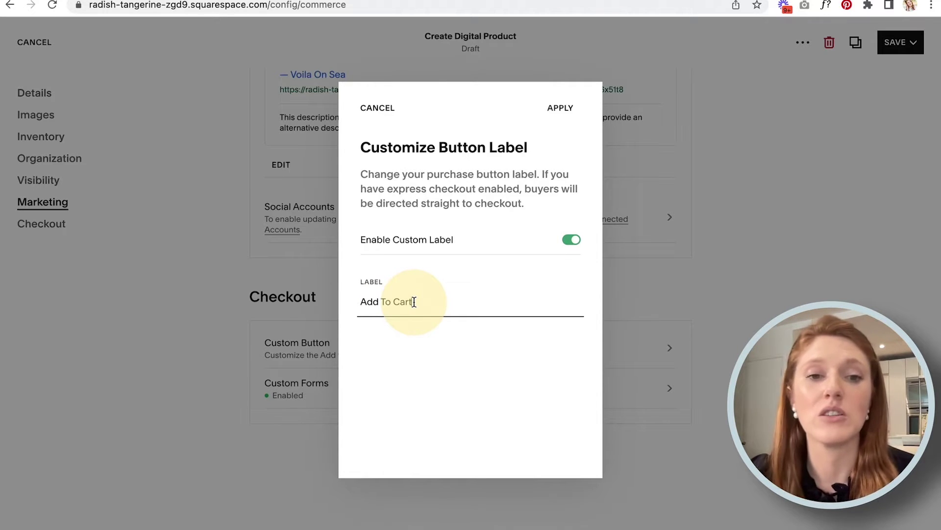
pyautogui.click(378, 107)
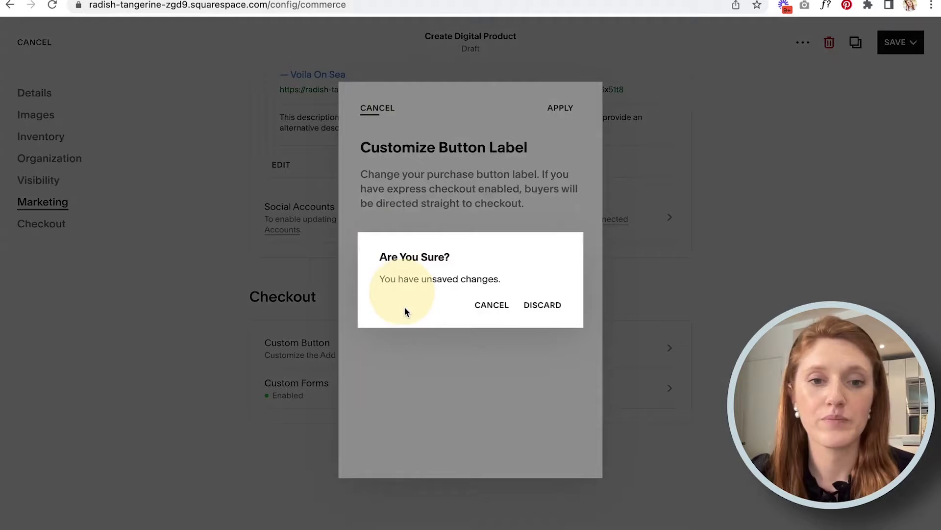
pyautogui.click(543, 304)
# Save the digital product without publishing it, and check its visibility options in the inventory.
pyautogui.click(897, 43)
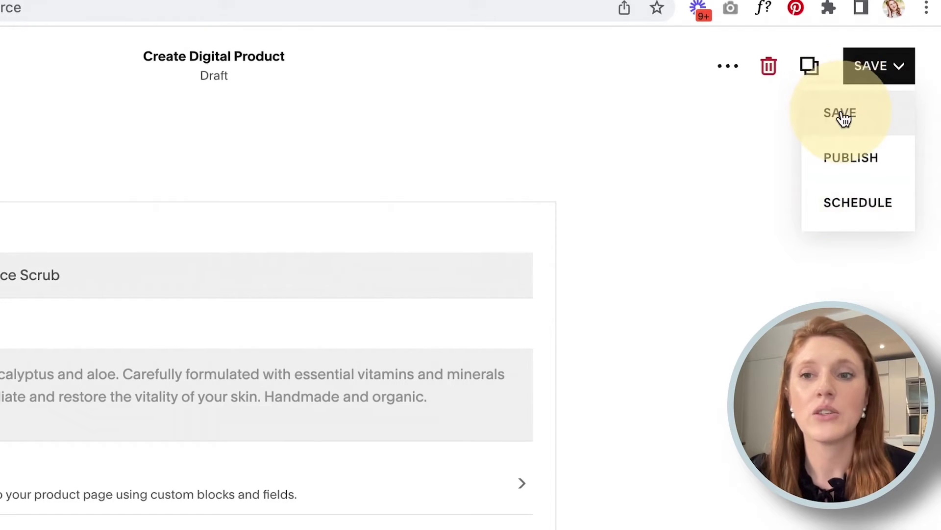
pyautogui.click(842, 115)
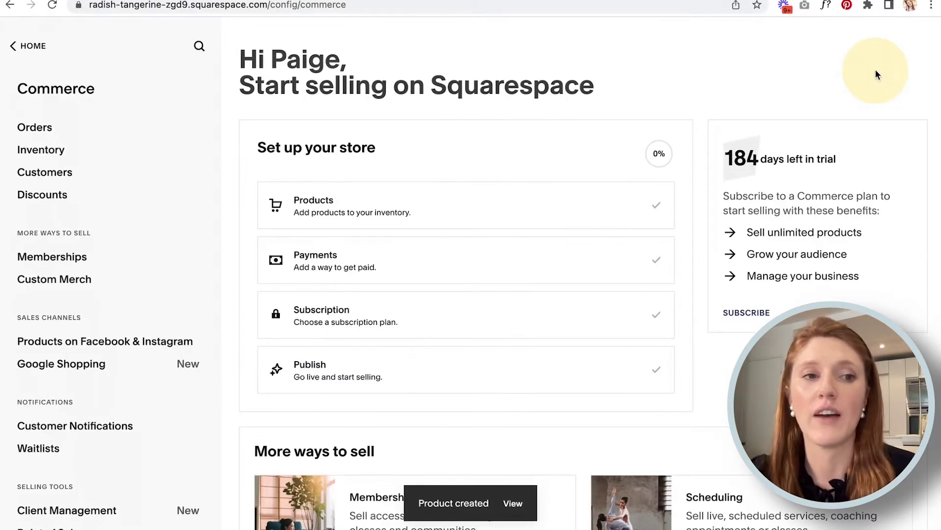
pyautogui.click(35, 151)
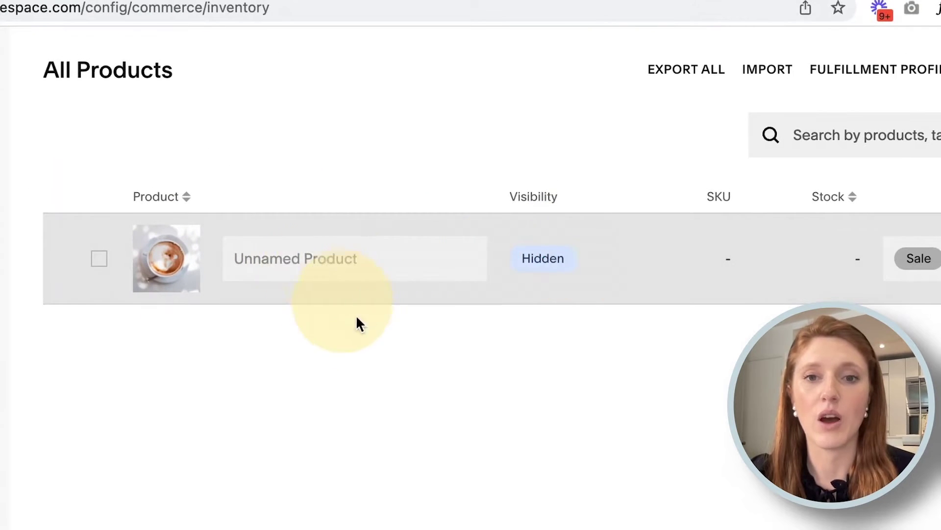
pyautogui.click(541, 262)
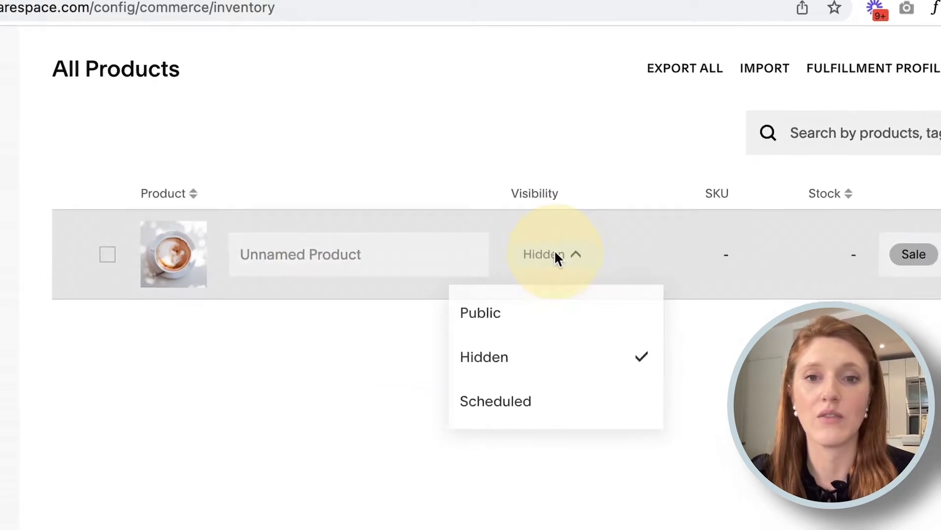
pyautogui.click(542, 262)
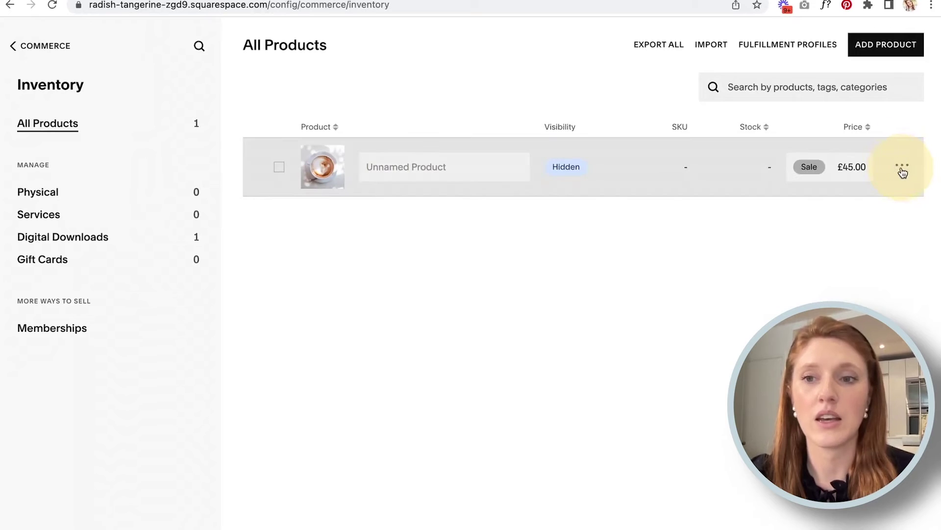
# Open the hidden product from the inventory for editing and publish it.
pyautogui.click(901, 166)
pyautogui.click(899, 39)
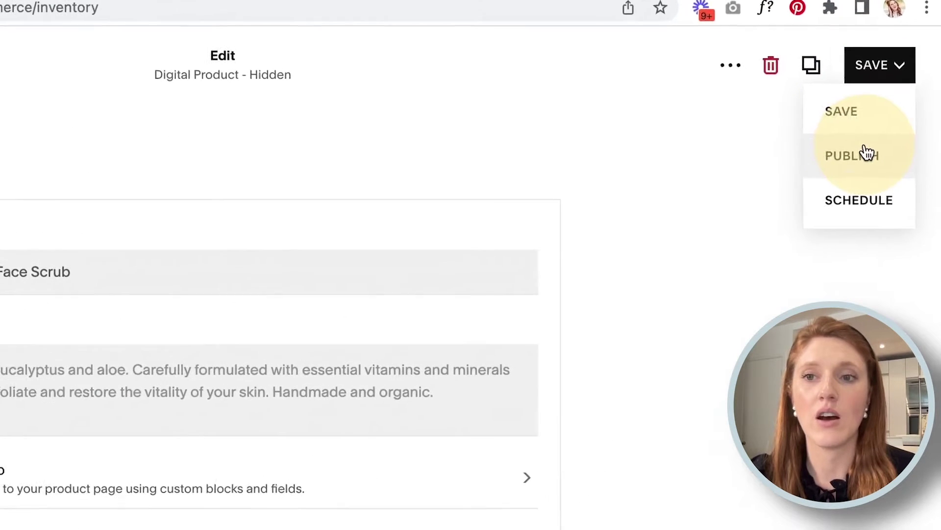
pyautogui.click(866, 152)
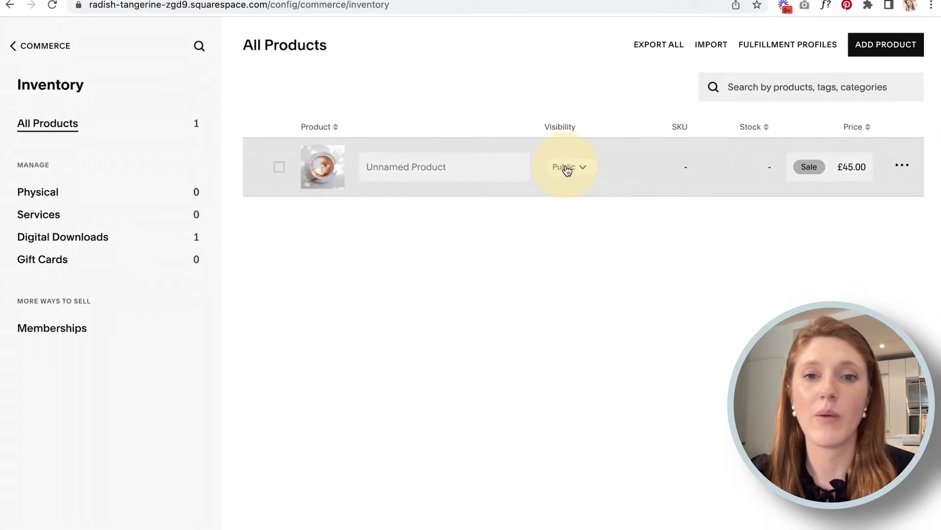
# Reopen the published product for editing, check its additional options, and save it again.
pyautogui.click(902, 165)
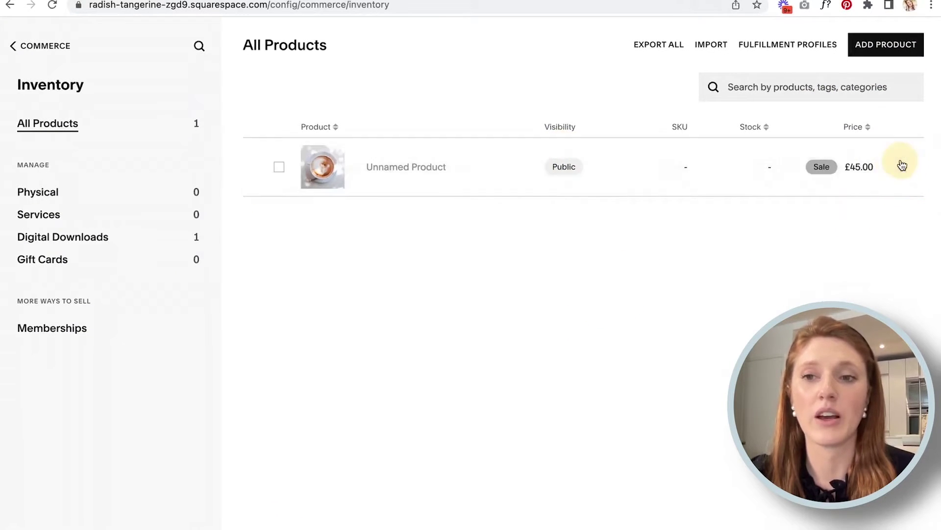
pyautogui.click(856, 196)
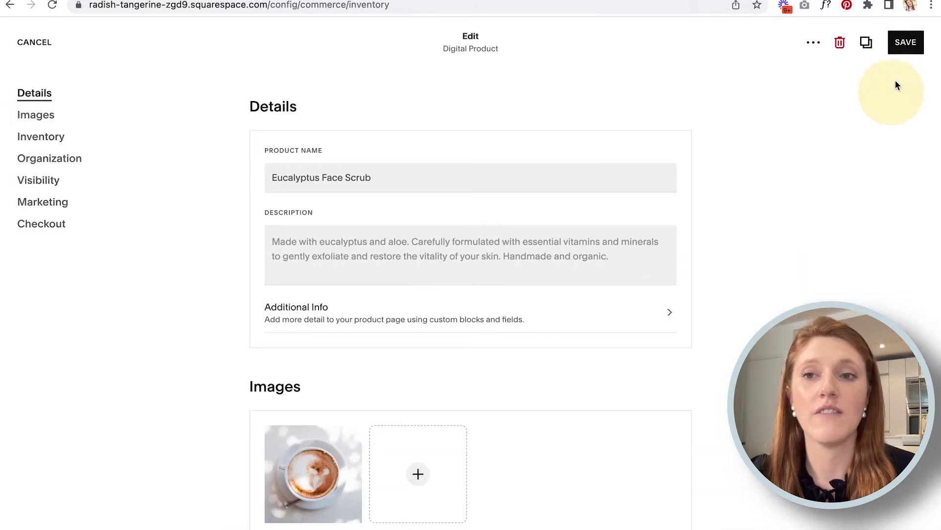
pyautogui.click(814, 43)
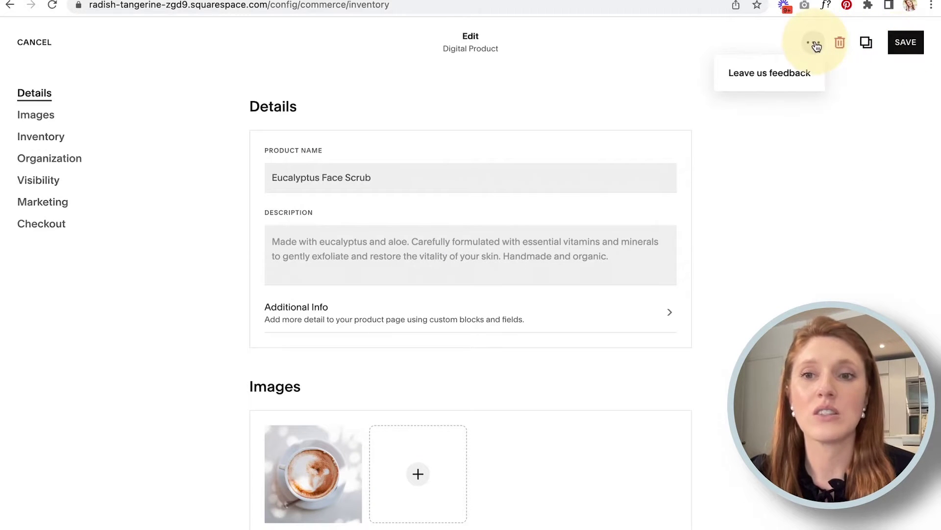
pyautogui.click(902, 43)
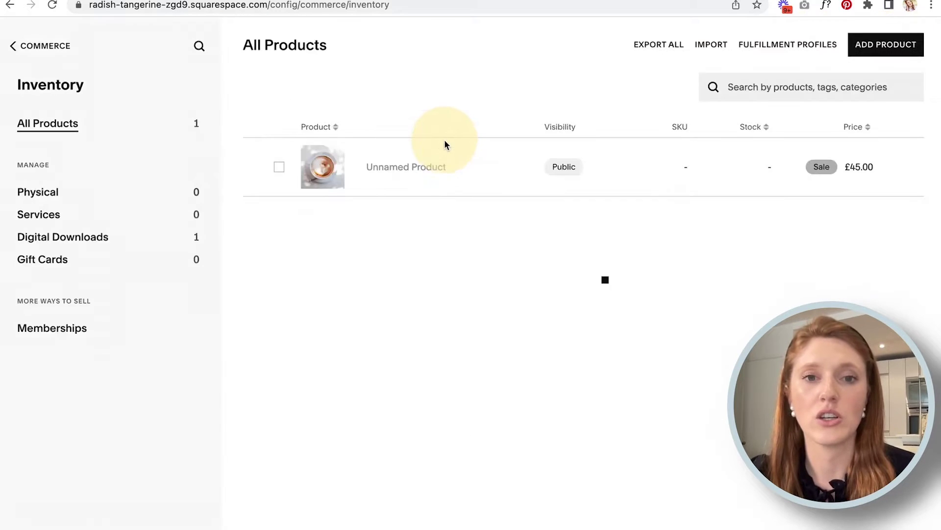
pyautogui.click(564, 167)
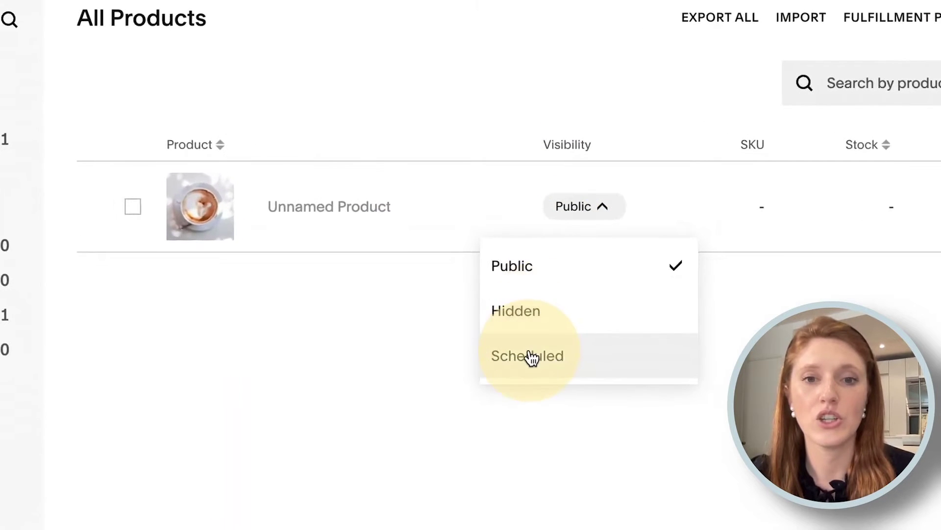
pyautogui.click(529, 355)
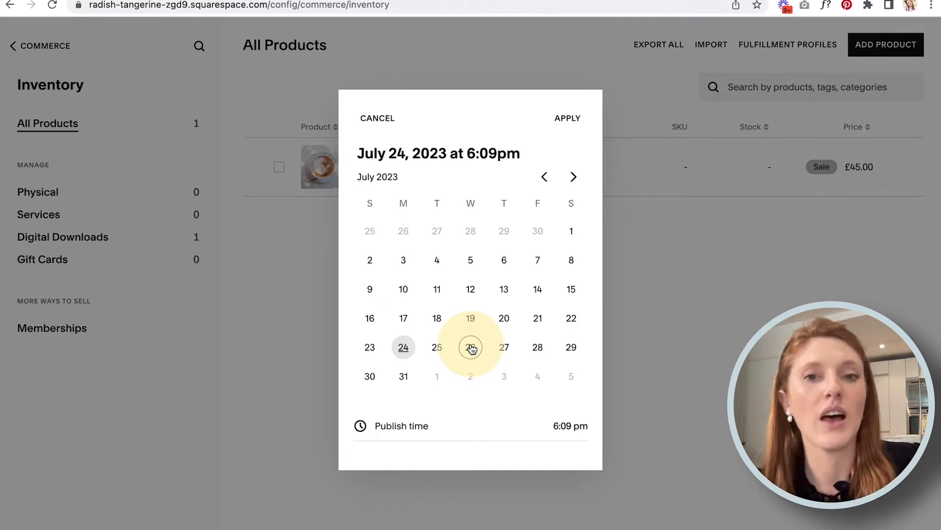
pyautogui.click(376, 118)
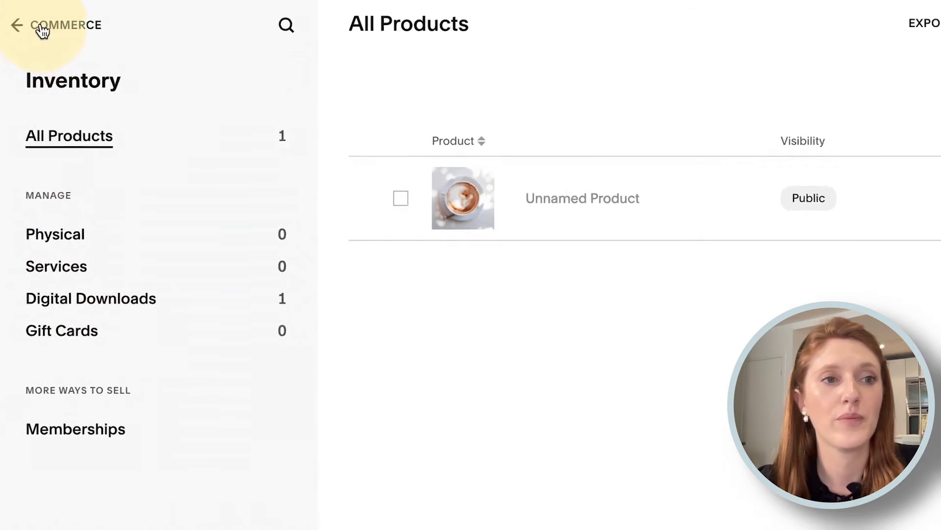
# Set the store currency to US Dollar (USD) in the store payment settings, save it, and return to the payment processors.
pyautogui.click(43, 28)
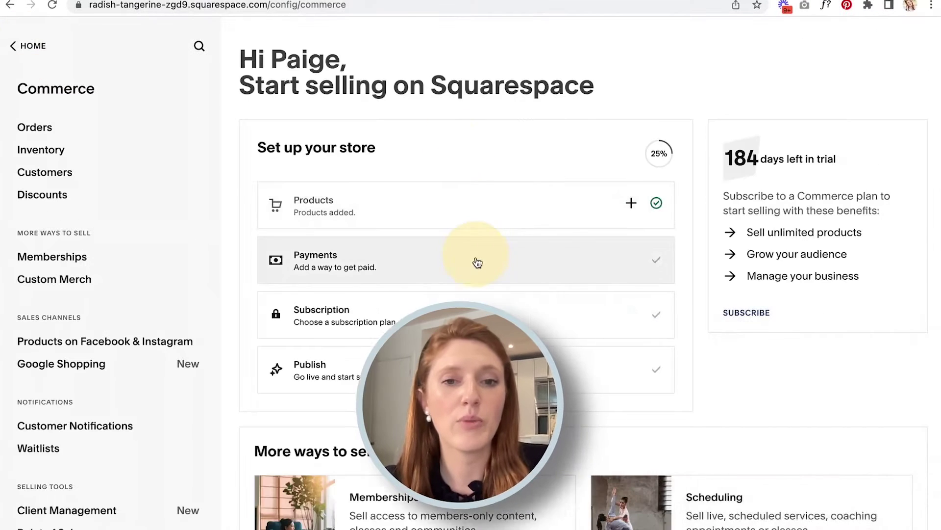
pyautogui.click(477, 260)
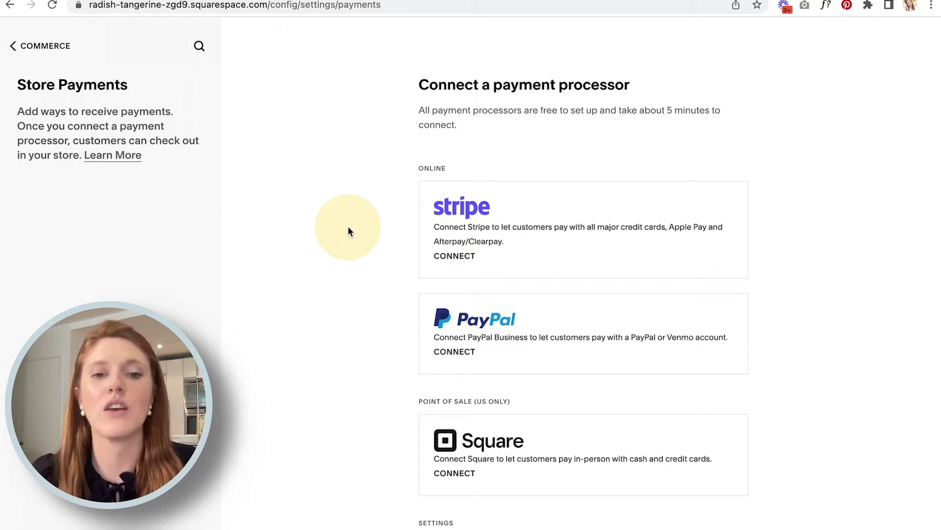
pyautogui.scroll(-1, 348, 232)
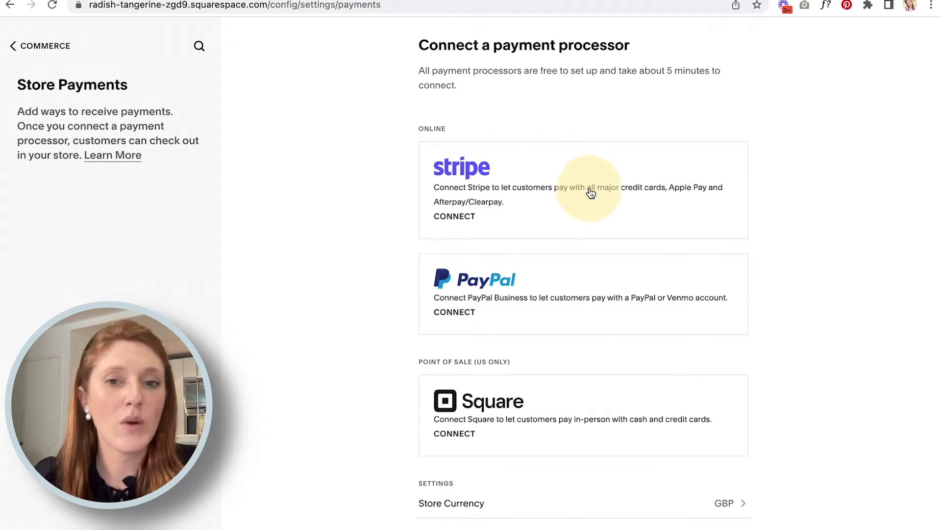
pyautogui.scroll(-1, 590, 192)
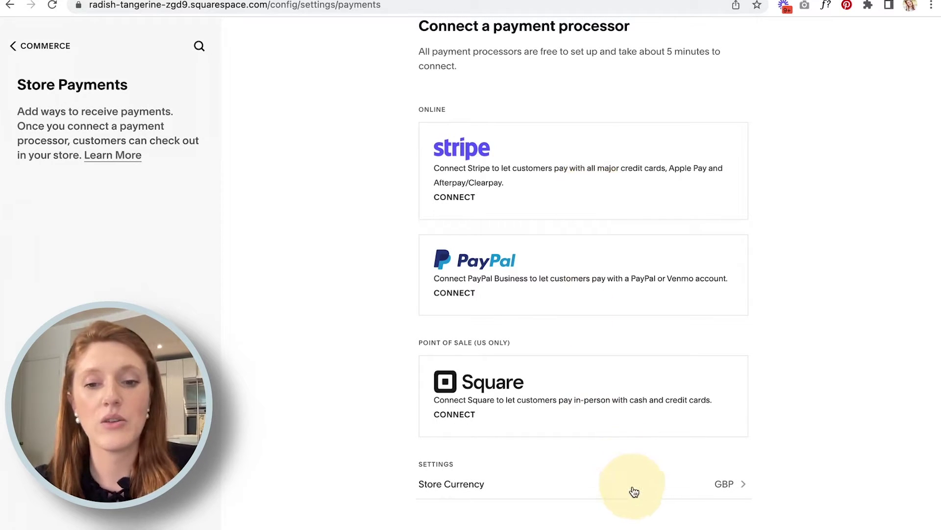
pyautogui.click(726, 484)
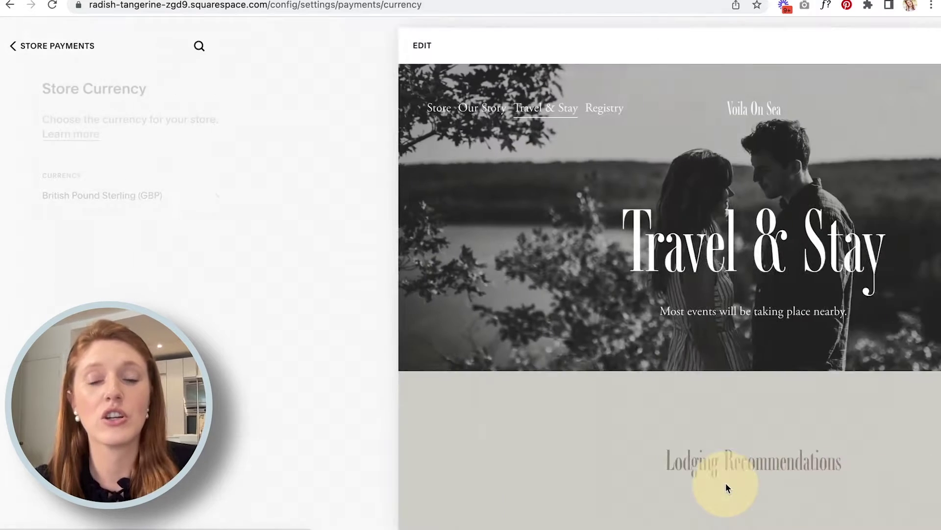
pyautogui.click(102, 196)
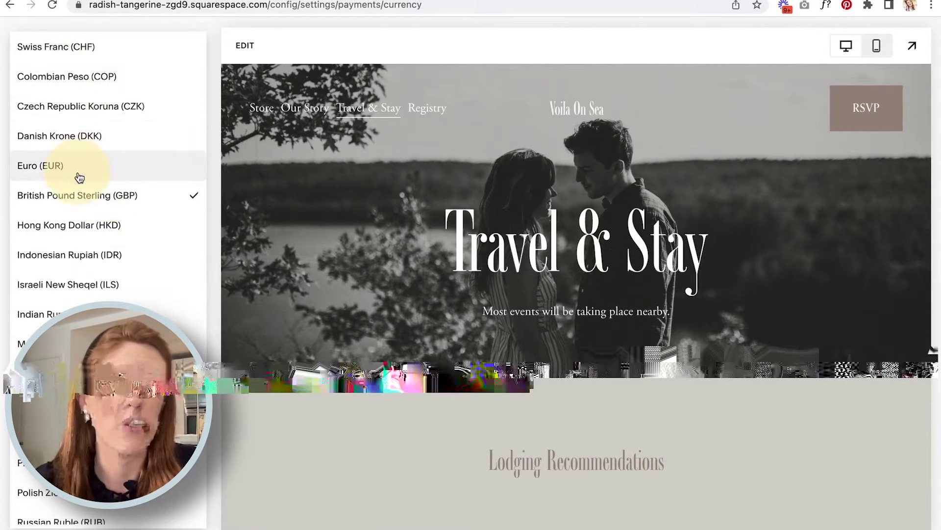
pyautogui.scroll(-4, 73, 246)
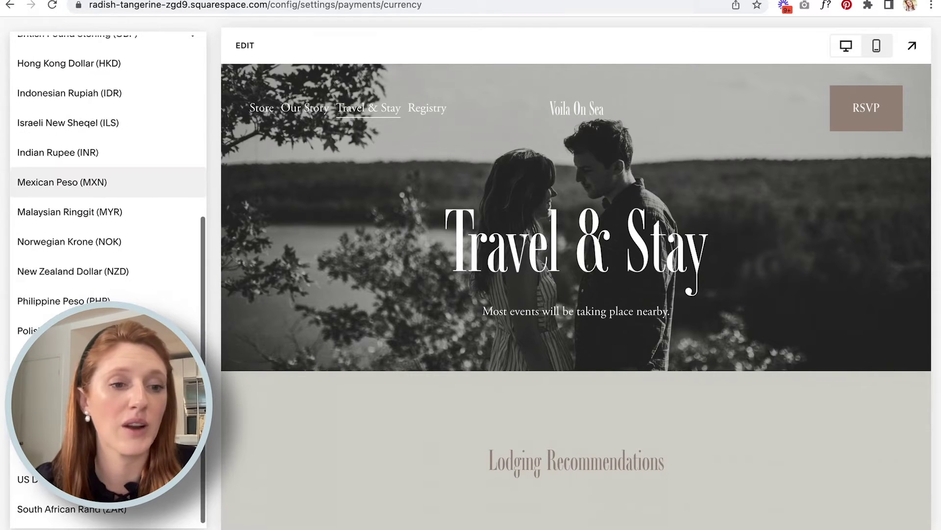
pyautogui.click(44, 481)
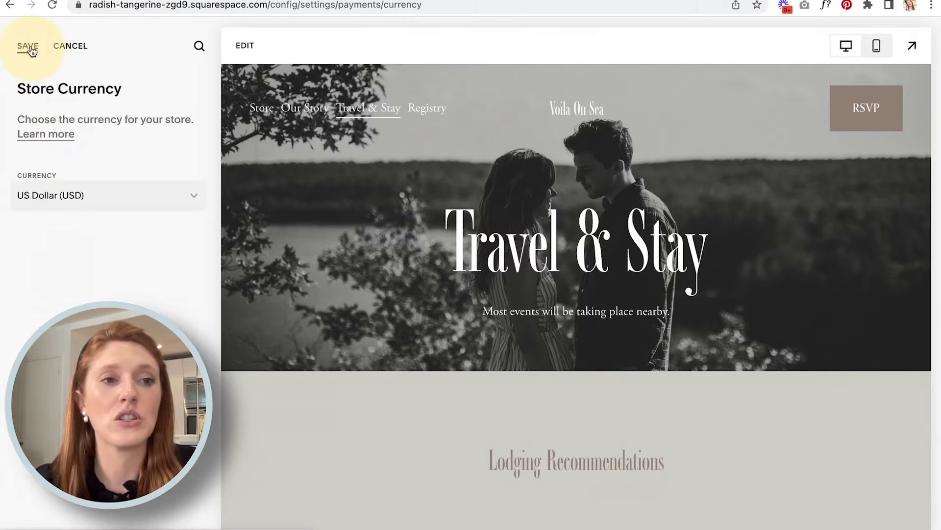
pyautogui.click(28, 48)
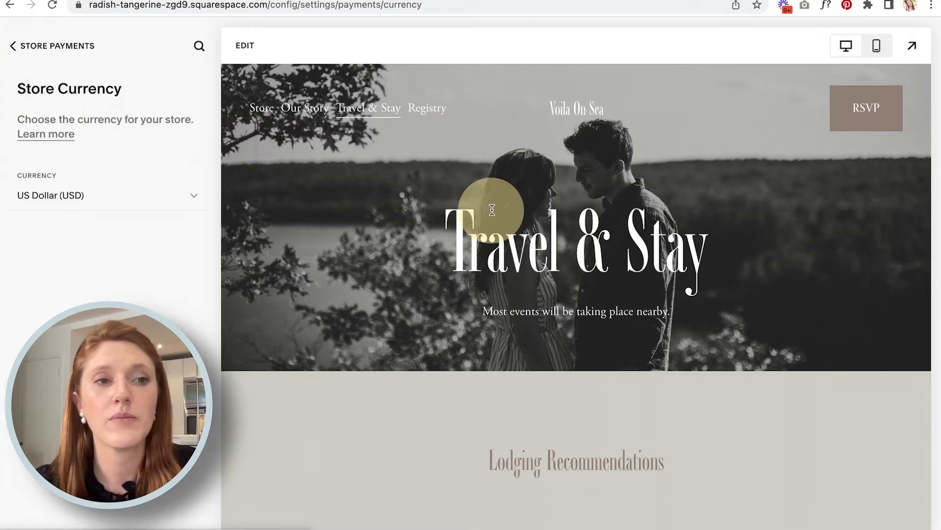
pyautogui.click(28, 48)
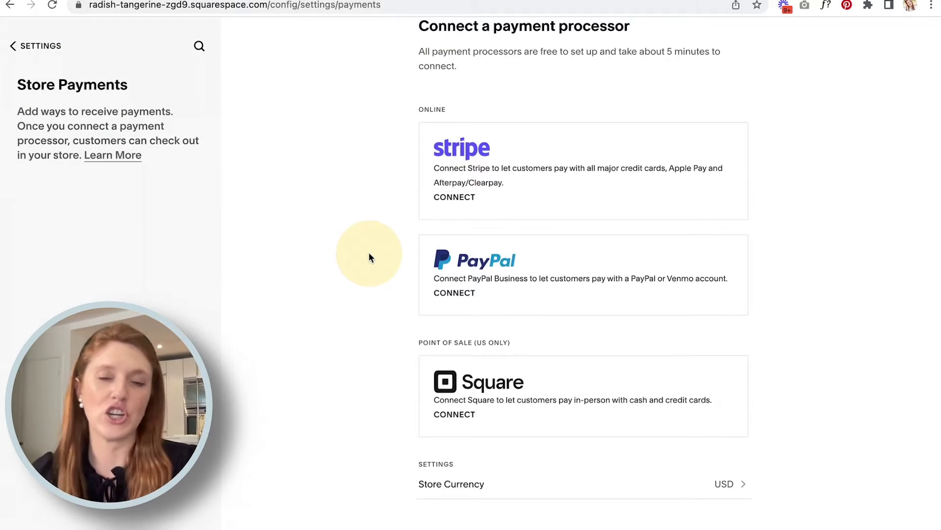
# Return to the Commerce setup overview to review the remaining store tasks, and open the site's Marketing section.
pyautogui.scroll(2, 370, 245)
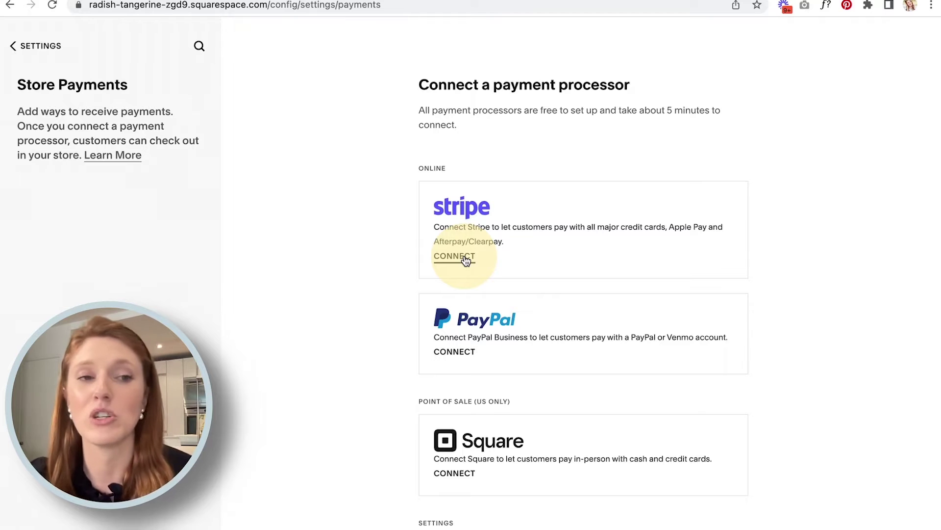
pyautogui.click(30, 46)
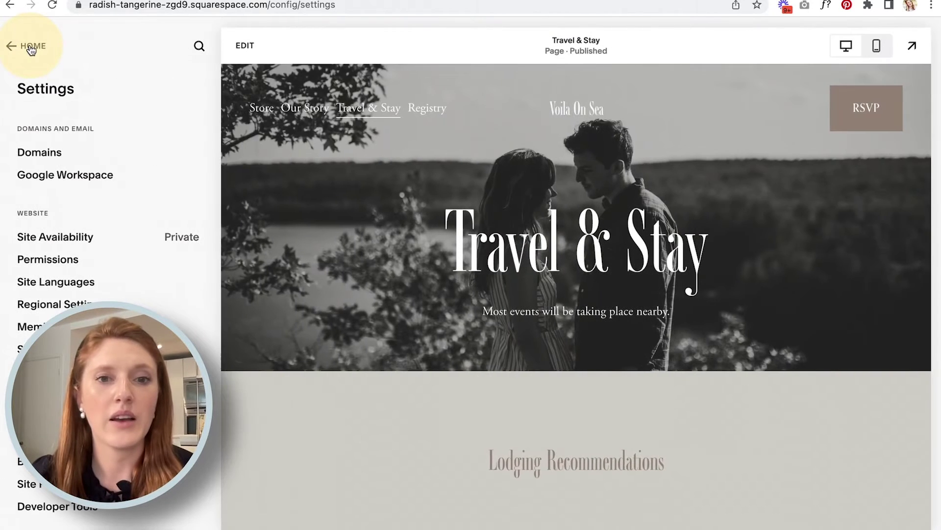
pyautogui.click(31, 47)
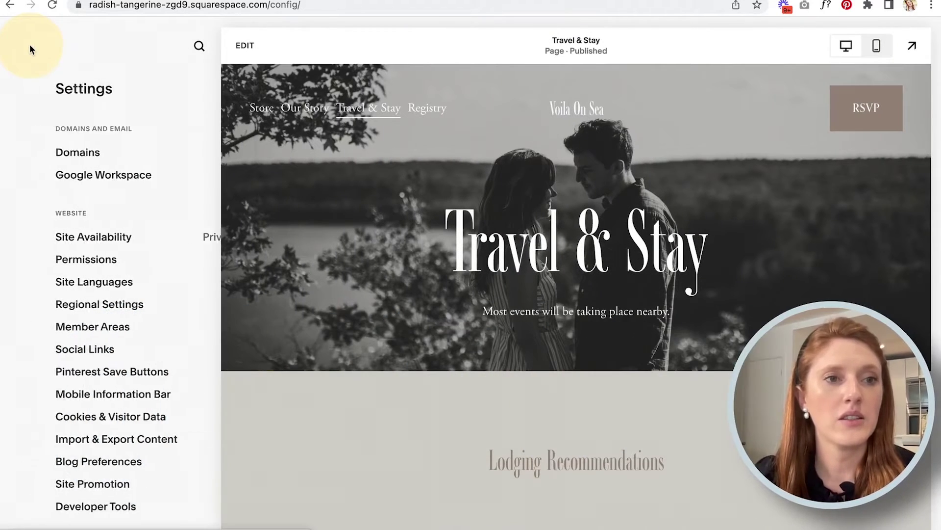
pyautogui.click(55, 185)
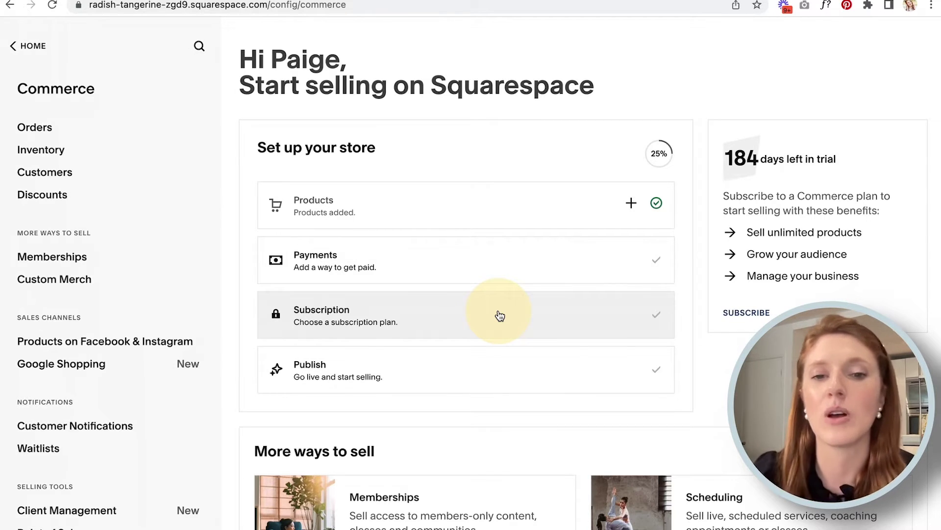
pyautogui.click(27, 45)
pyautogui.click(46, 216)
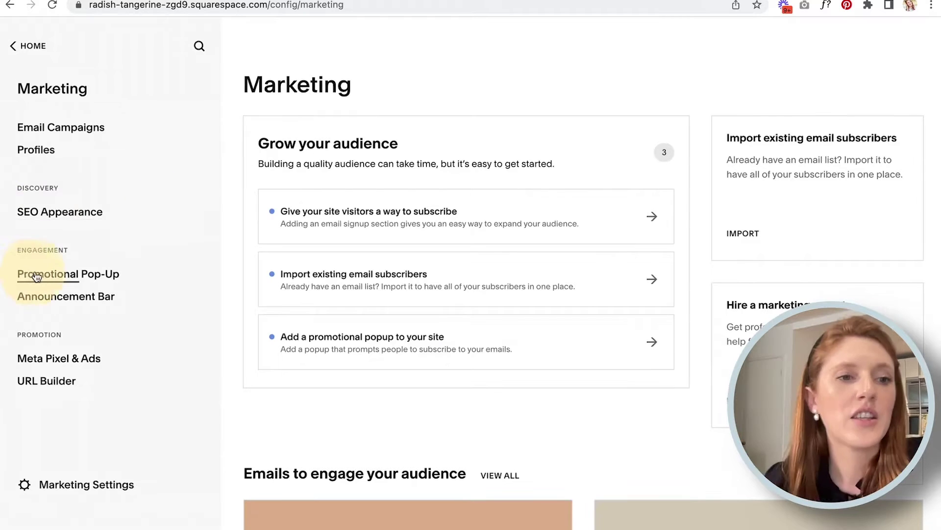
# Apply the Spring Sale layout to the promotional pop-up, save it, and open the pop-up's action settings.
pyautogui.click(65, 278)
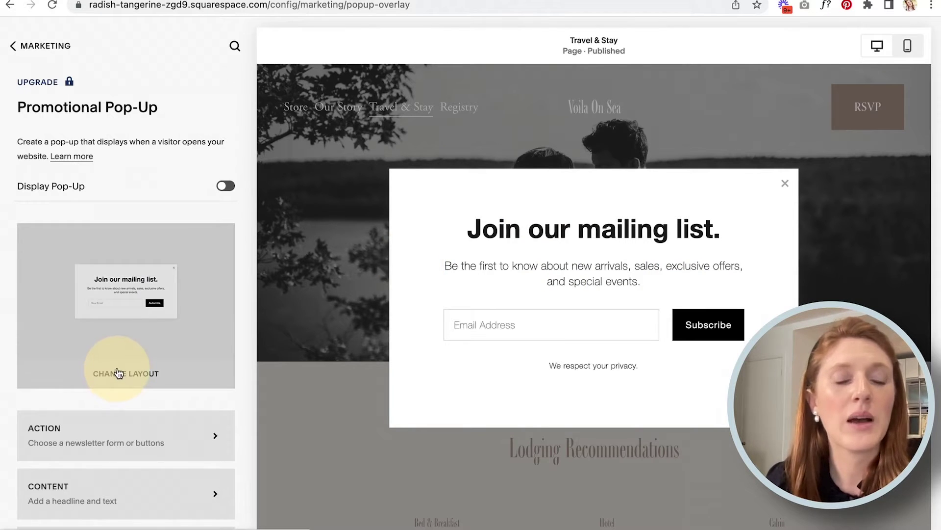
pyautogui.click(117, 374)
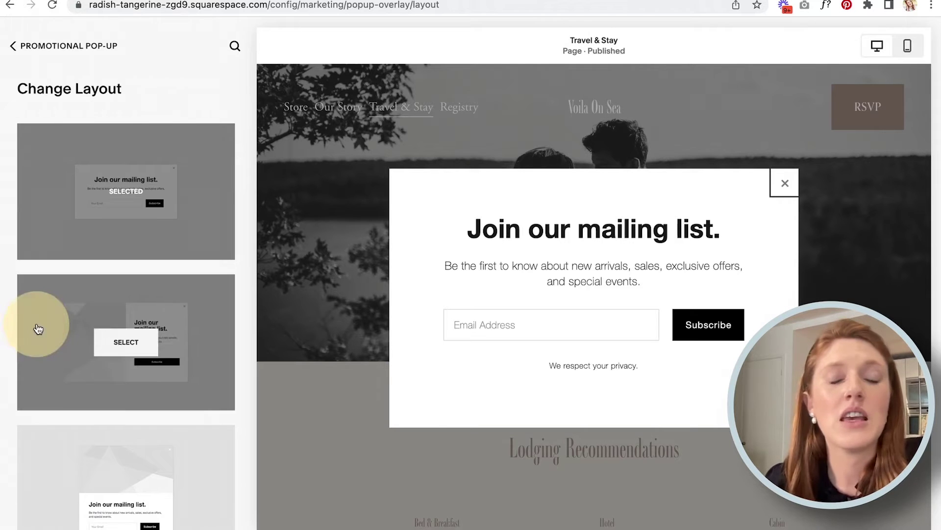
pyautogui.scroll(-10, 36, 323)
pyautogui.scroll(-5, 38, 329)
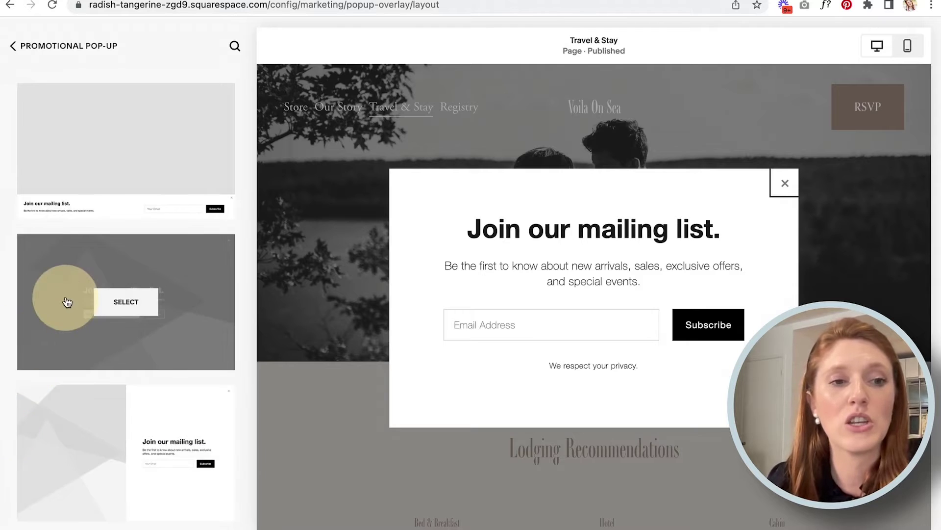
pyautogui.scroll(-10, 67, 301)
pyautogui.scroll(1, 67, 301)
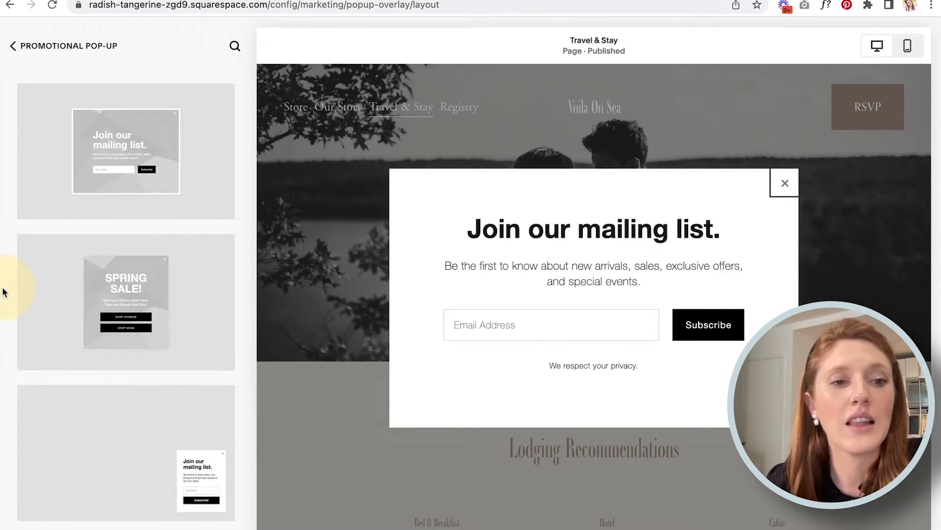
pyautogui.click(118, 304)
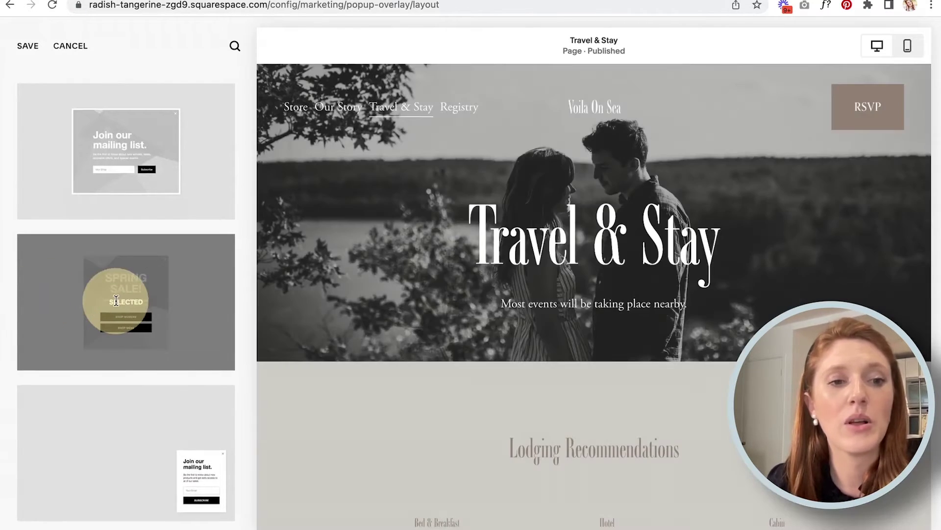
pyautogui.scroll(3, 78, 289)
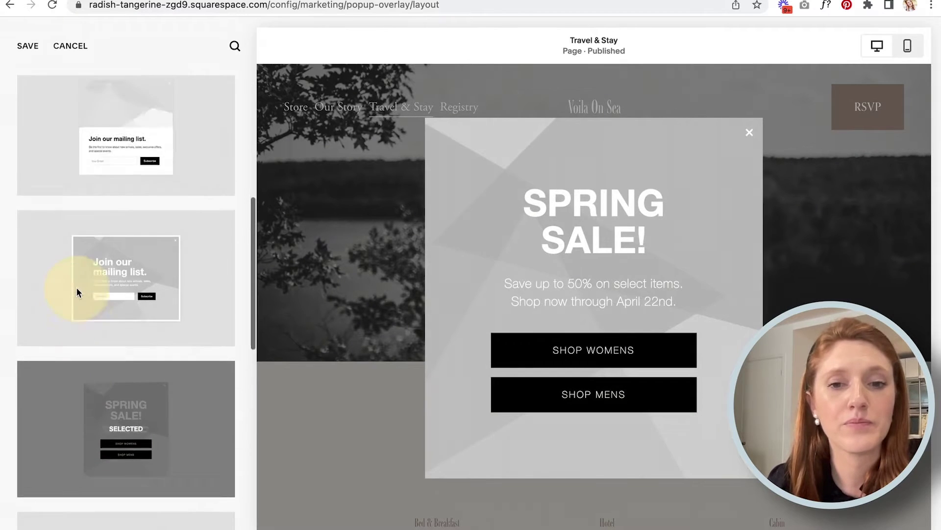
pyautogui.scroll(1, 76, 275)
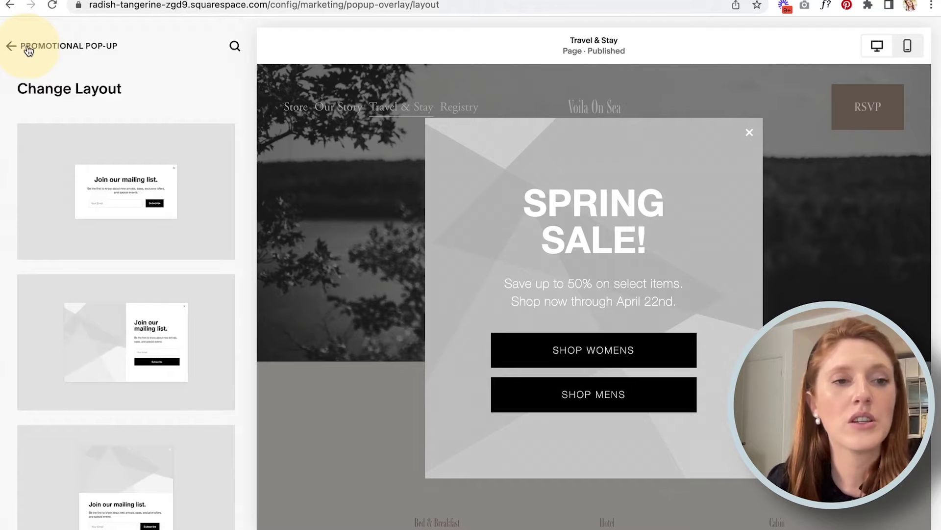
pyautogui.click(28, 51)
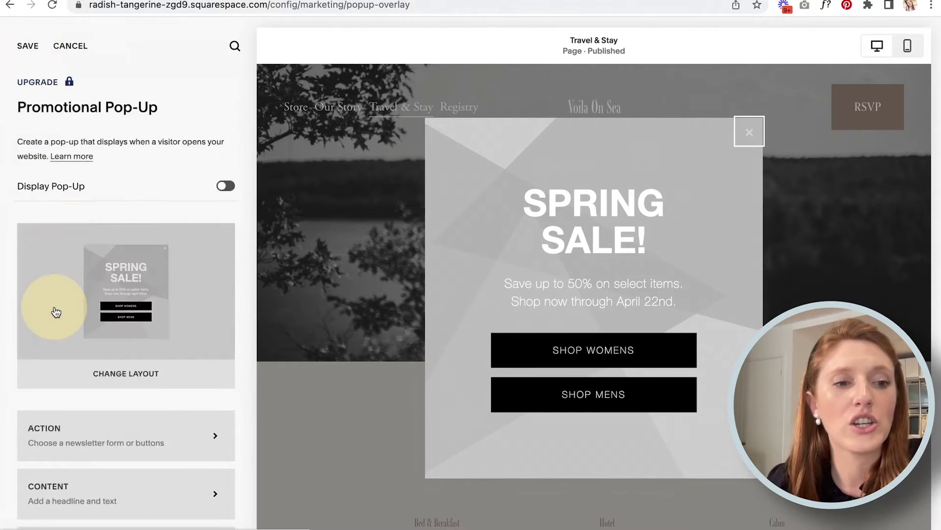
pyautogui.scroll(-3, 54, 312)
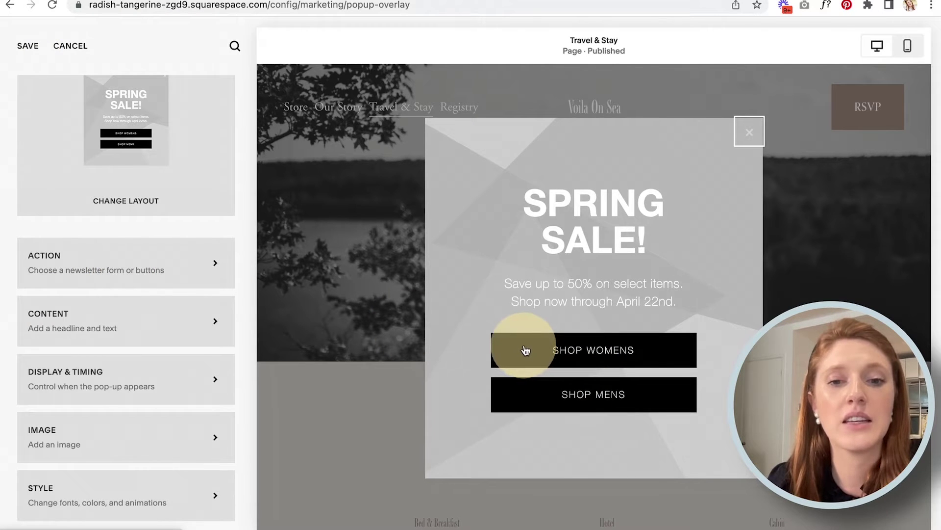
pyautogui.click(98, 272)
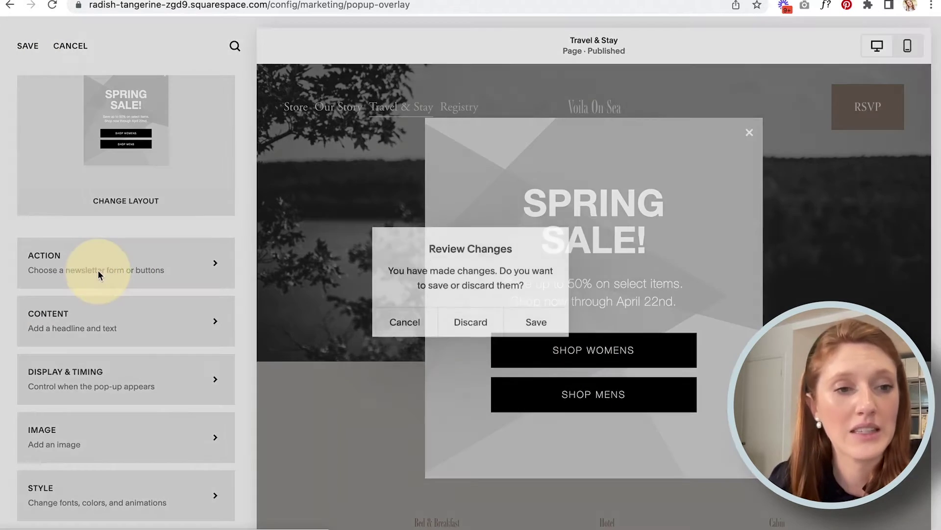
pyautogui.click(545, 334)
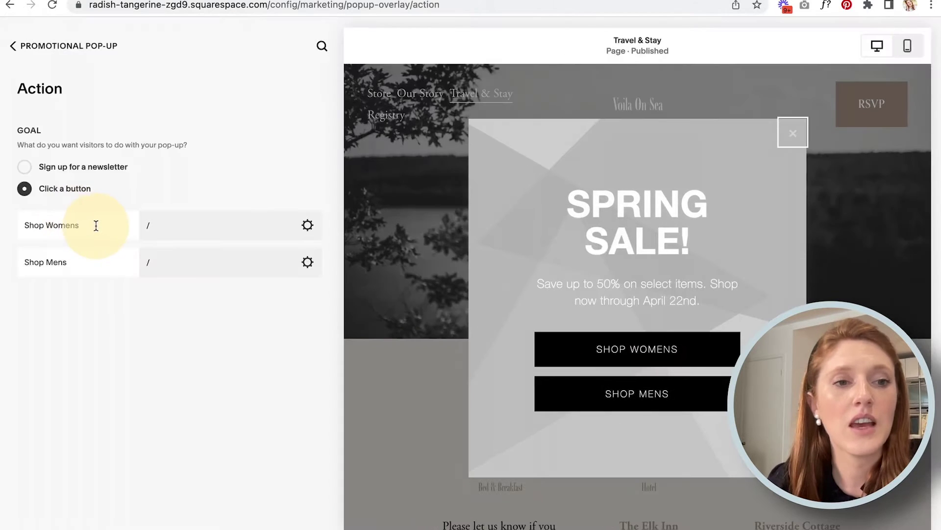
# Relabel the pop-up's Shop Womens button as BOOK YOUR STAY, clear the Shop Mens label, and save the action settings.
pyautogui.click(91, 225)
pyautogui.moveTo(91, 226); pyautogui.dragTo(0, 224)
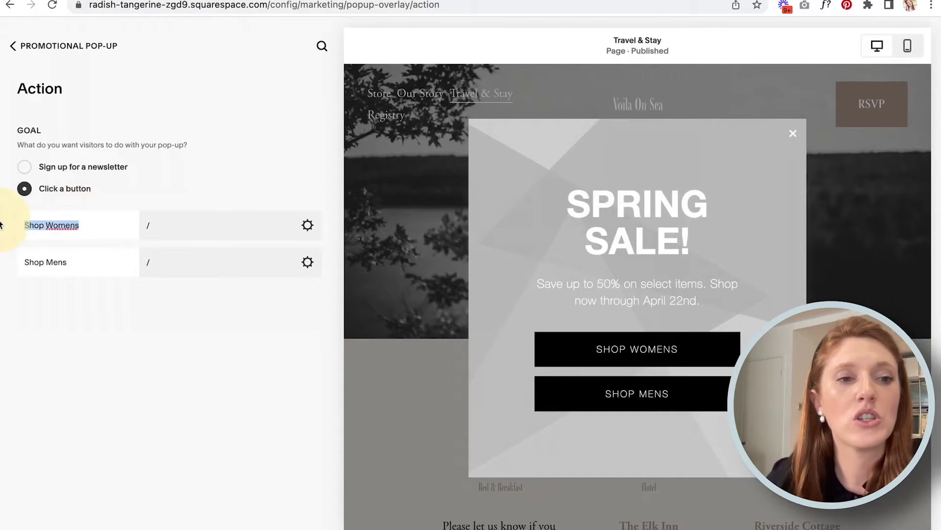
pyautogui.press('BackSpace')
pyautogui.write('BOO')
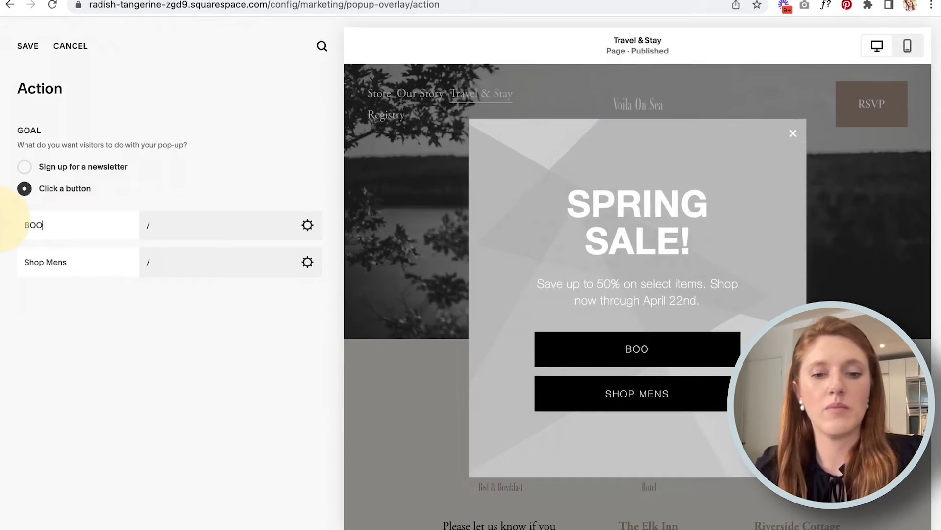
pyautogui.write('K YOUR STAY')
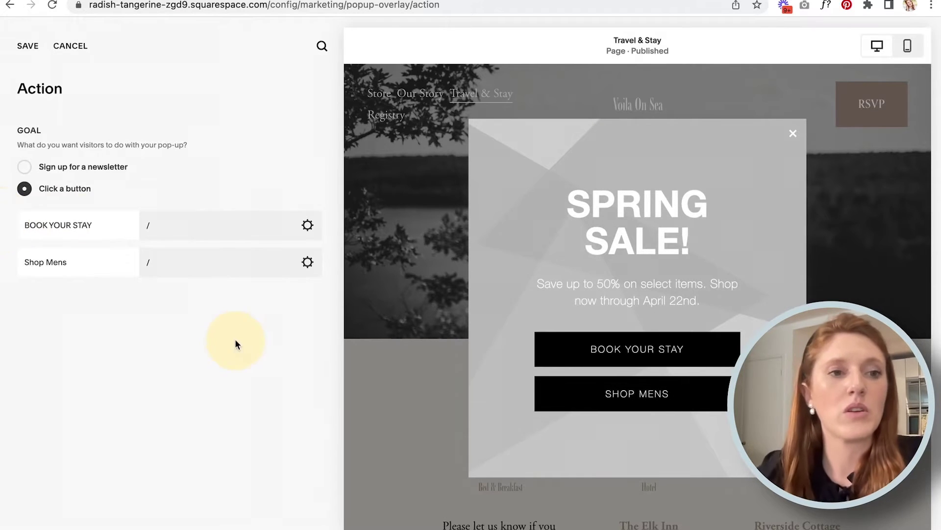
pyautogui.tripleClick(97, 267)
pyautogui.press('BackSpace')
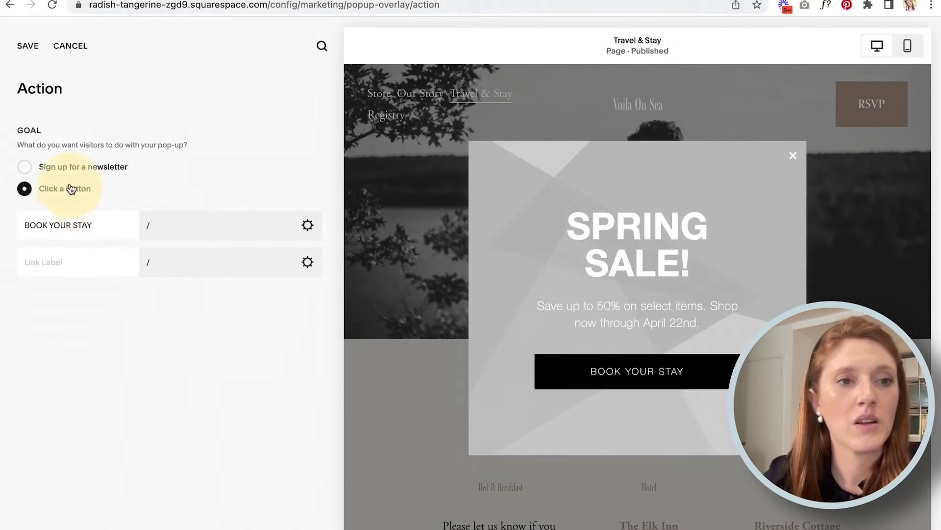
pyautogui.click(26, 49)
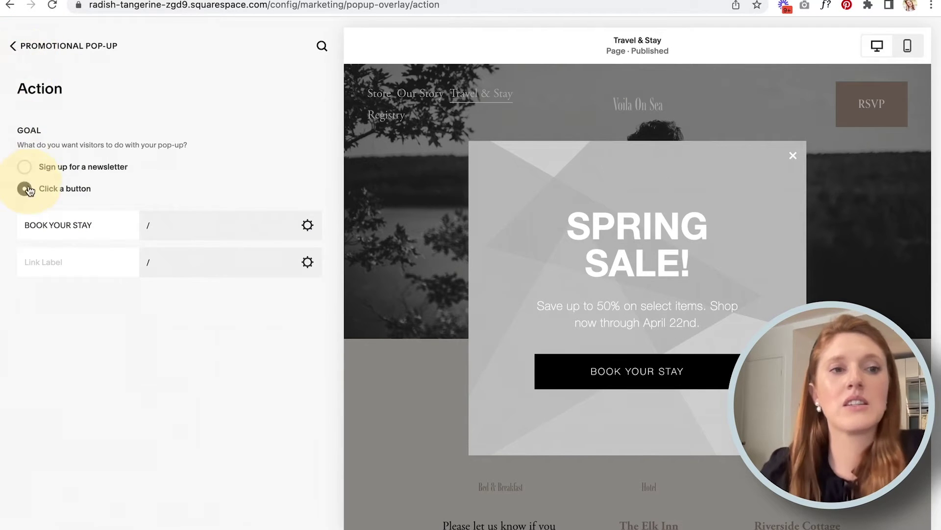
# Try the newsletter sign-up goal for the pop-up, review its options, switch back to the button goal, and save.
pyautogui.click(25, 167)
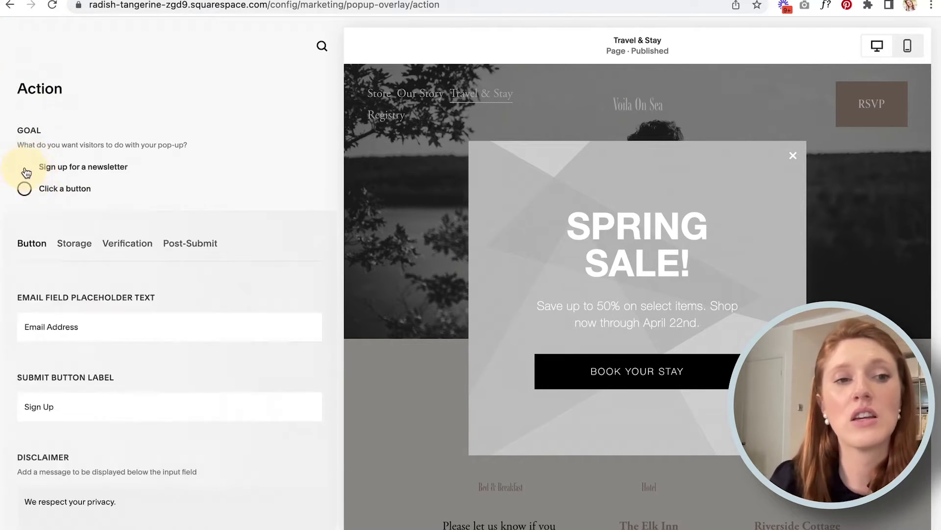
pyautogui.scroll(-2, 135, 324)
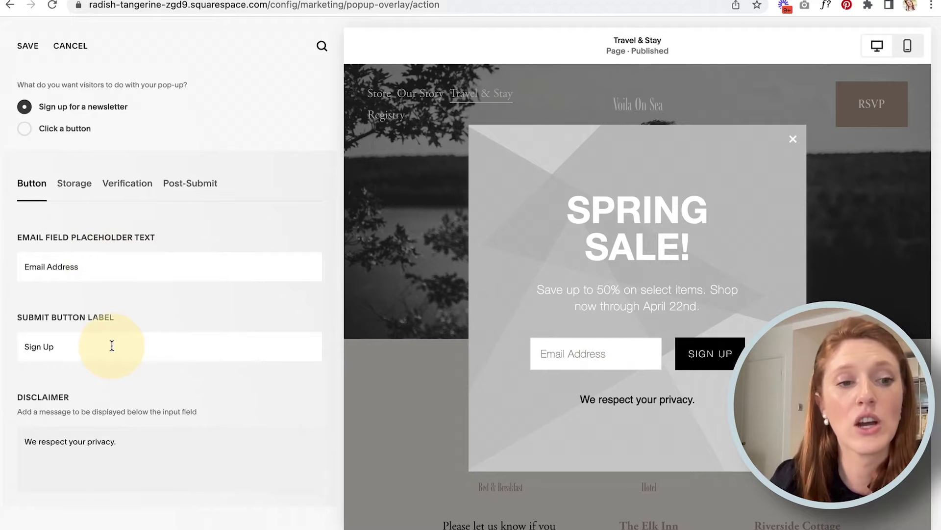
pyautogui.scroll(2, 112, 346)
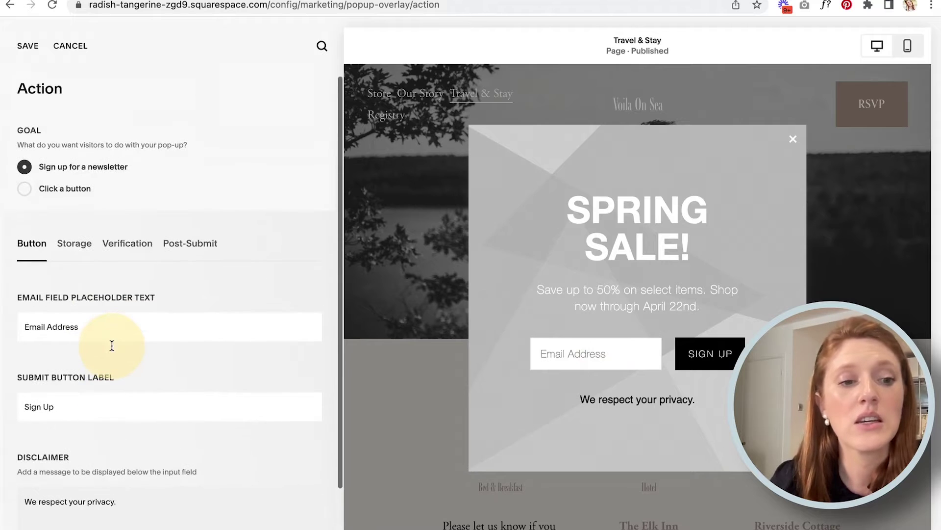
pyautogui.click(28, 48)
pyautogui.click(124, 147)
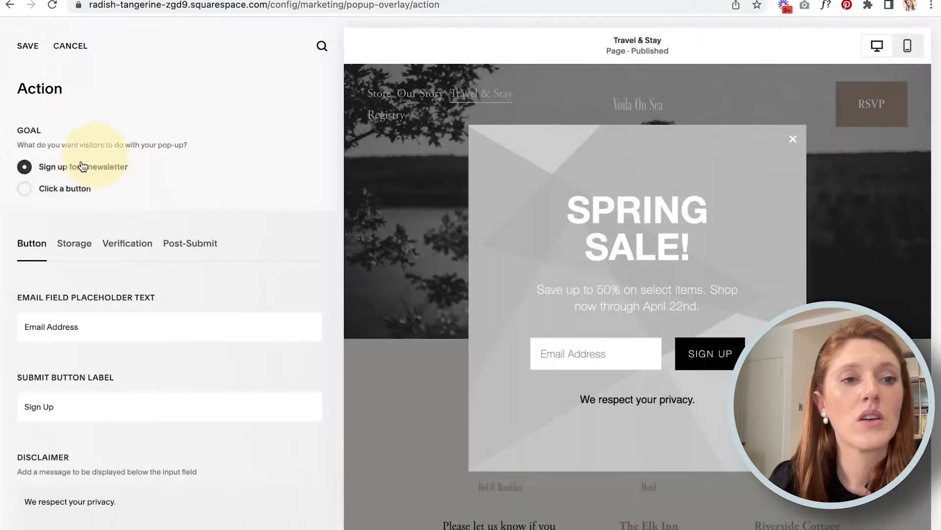
pyautogui.click(48, 191)
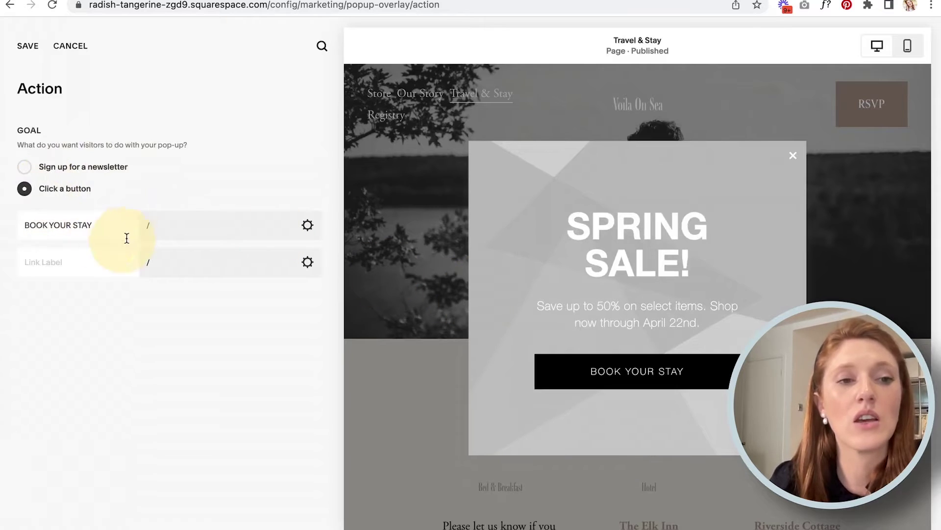
pyautogui.click(28, 47)
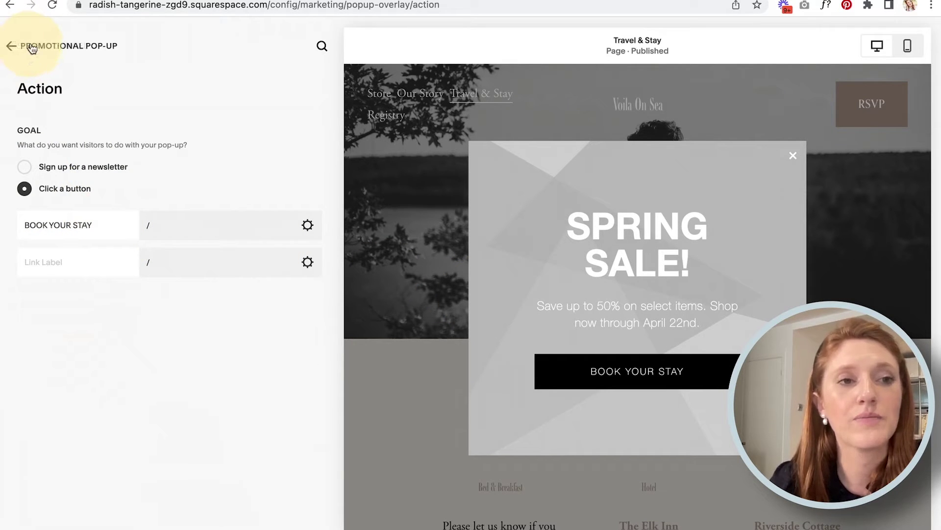
# Replace the pop-up's body text with "Book now for the summer season and save with our early booking priority pricing.".
pyautogui.click(32, 47)
pyautogui.scroll(-5, 81, 353)
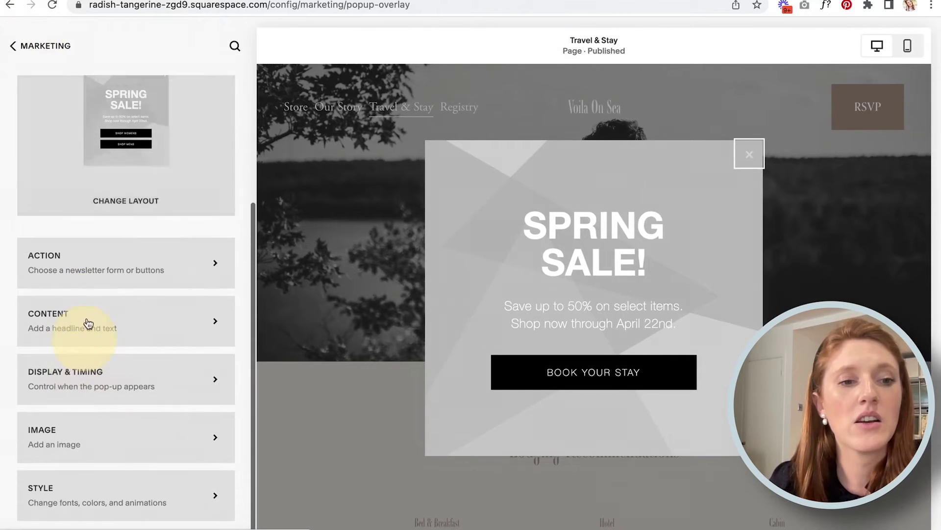
pyautogui.click(89, 324)
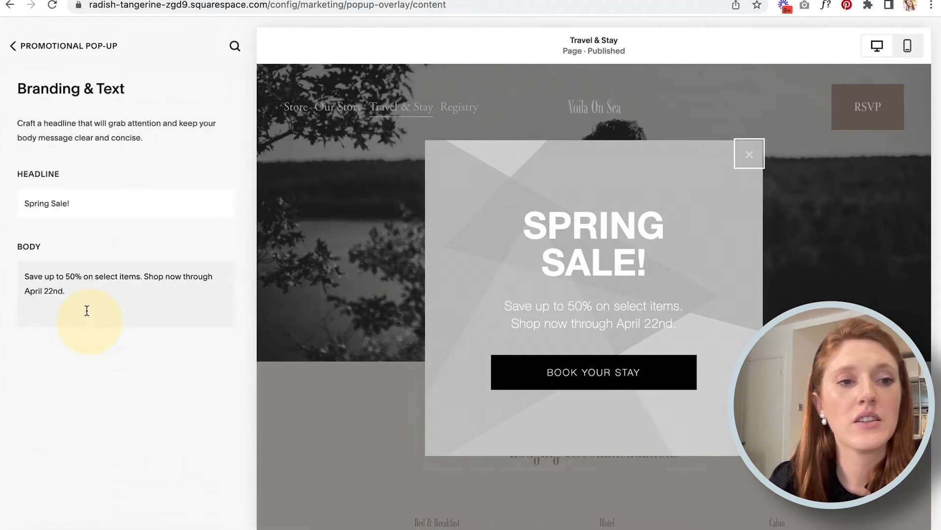
pyautogui.click(83, 289)
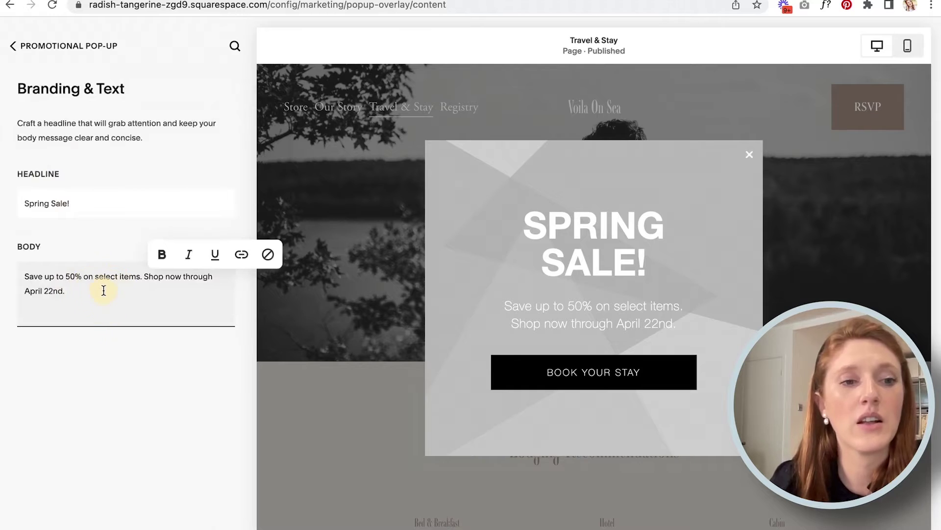
pyautogui.moveTo(104, 291); pyautogui.dragTo(7, 269)
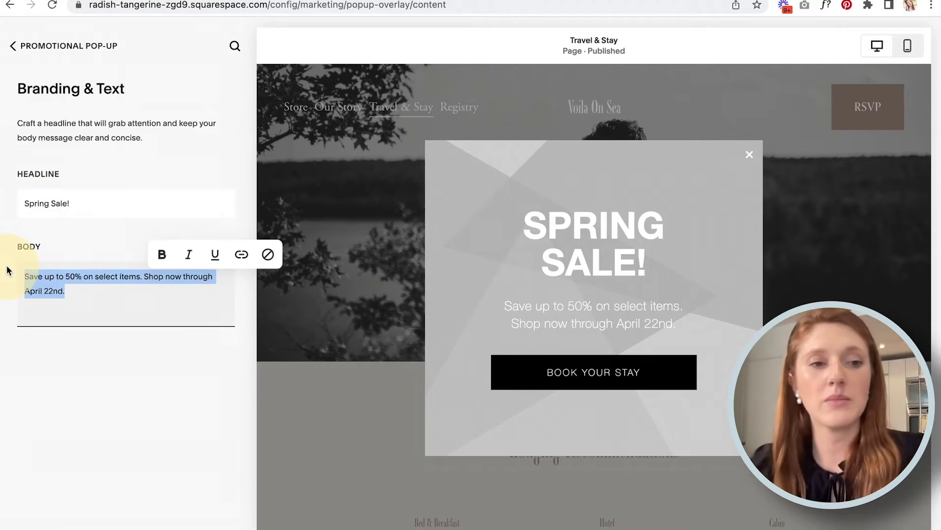
pyautogui.press('BackSpace')
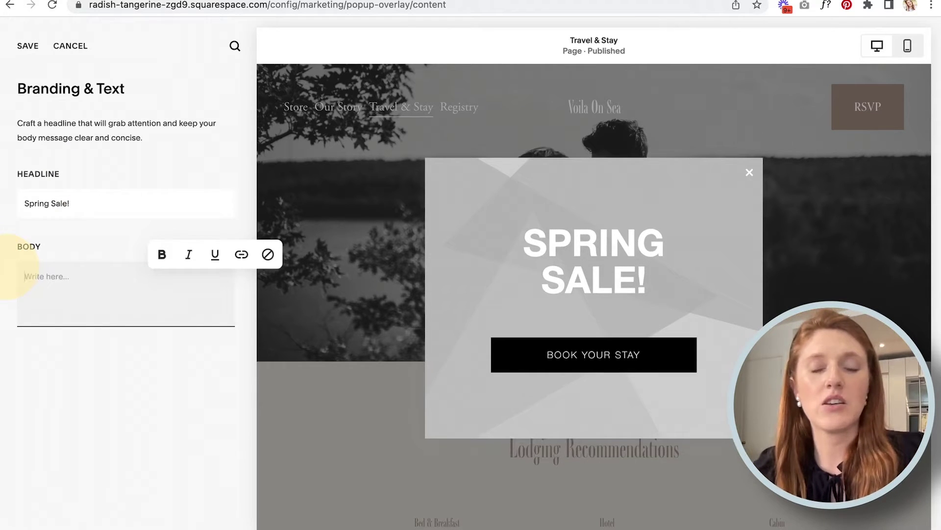
pyautogui.write('Book now for the summer season and save with our early booking priority pricing.')
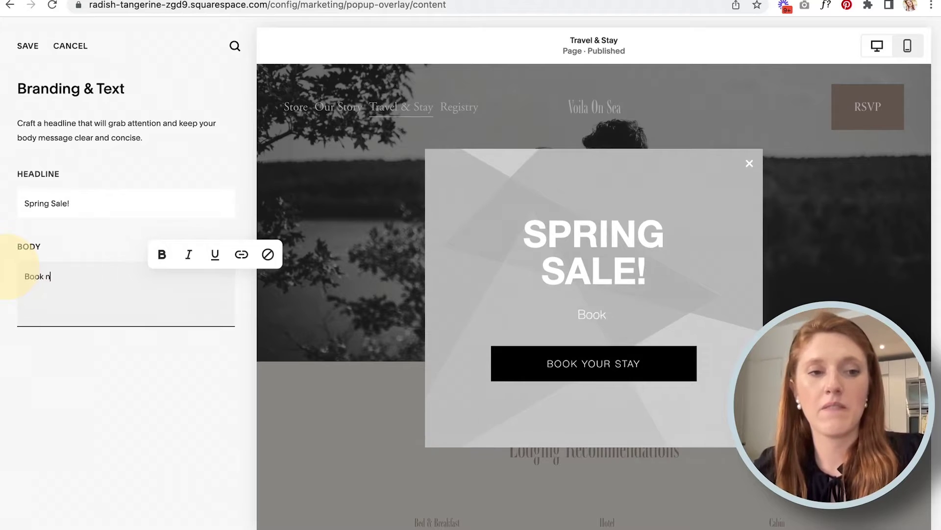
pyautogui.click(98, 163)
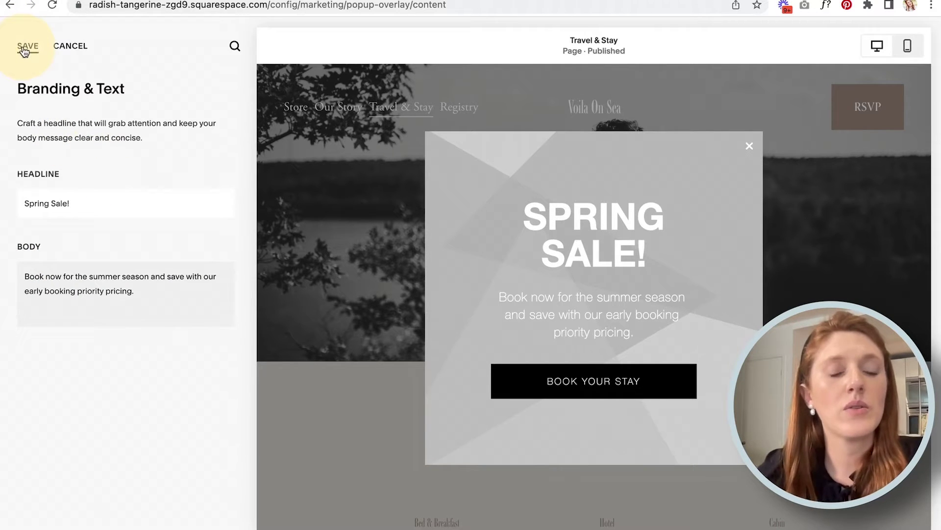
pyautogui.click(167, 277)
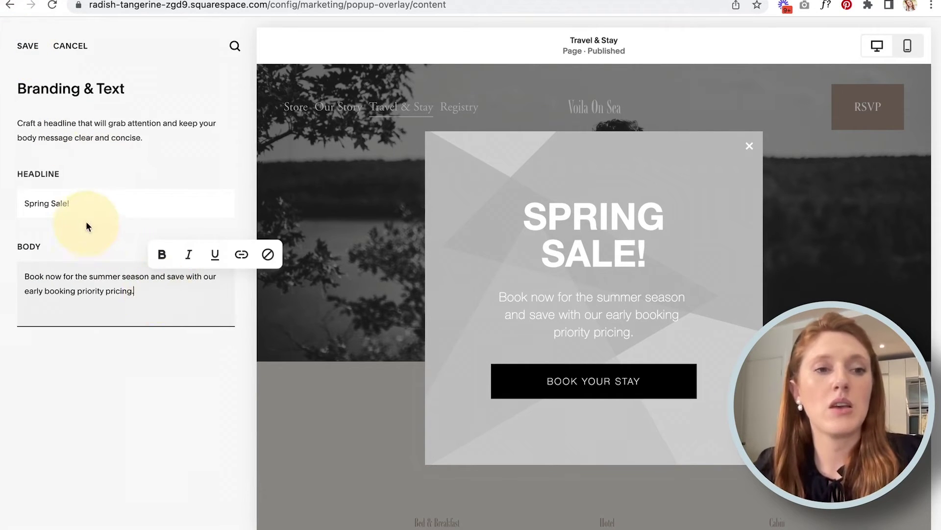
# Change the pop-up headline to "Spring Sale 25% OFF" and save the content.
pyautogui.click(84, 204)
pyautogui.press('BackSpace')
pyautogui.write('25% O')
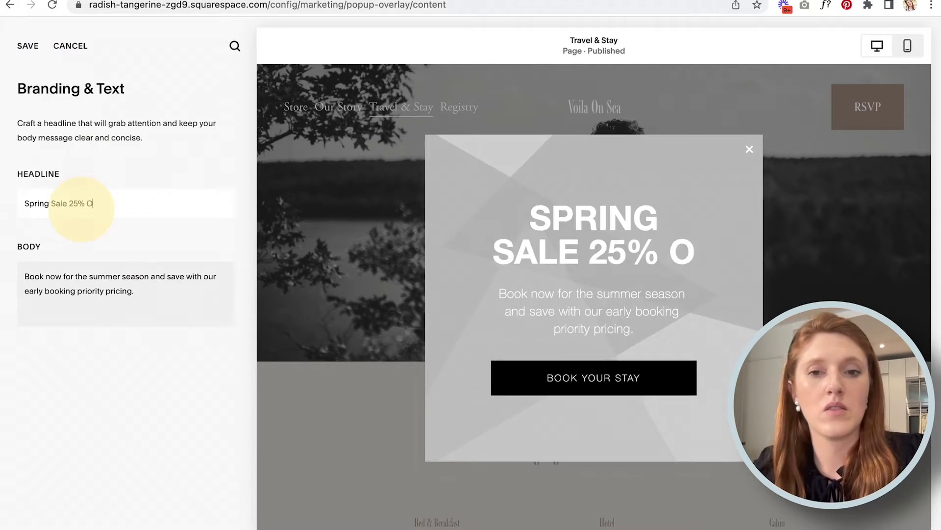
pyautogui.write('FF')
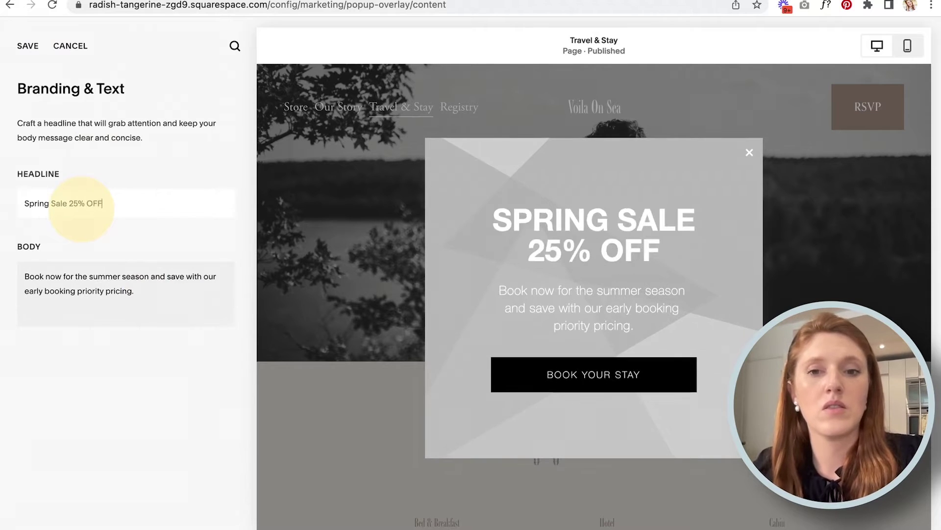
pyautogui.click(28, 49)
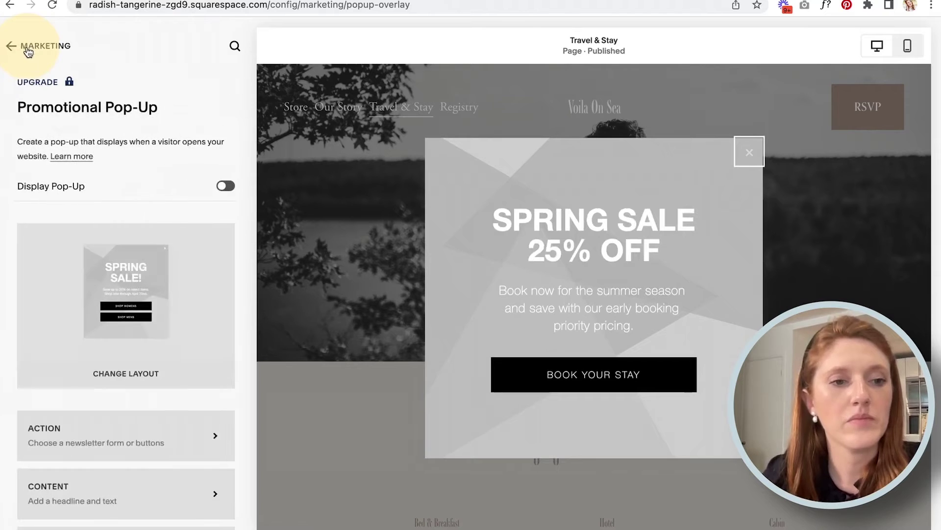
# Upload the crema_Social-Squares palm tree photo from the Desktop as the pop-up's image.
pyautogui.scroll(-3, 116, 426)
pyautogui.click(118, 428)
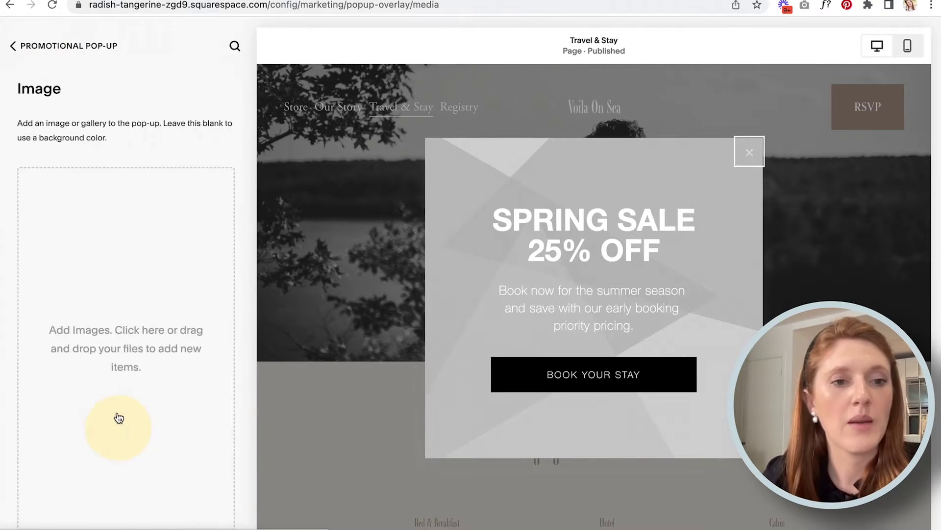
pyautogui.click(122, 338)
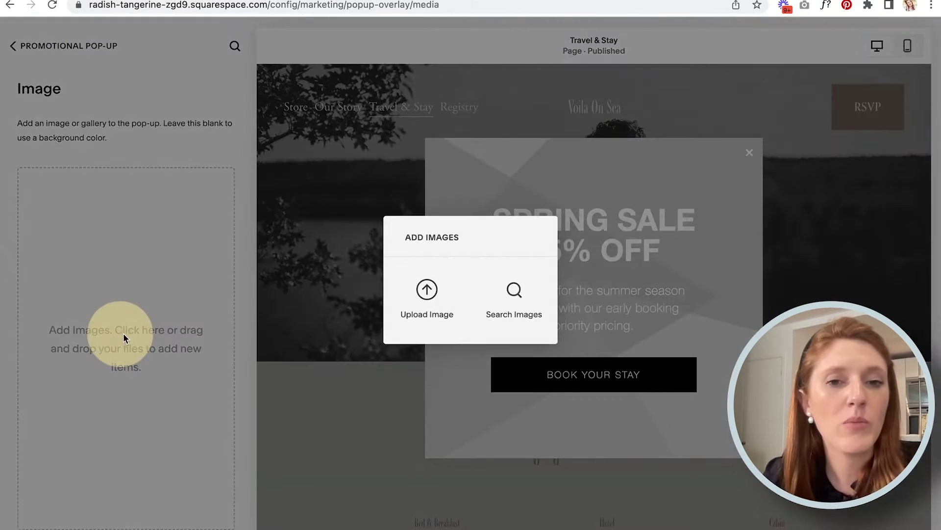
pyautogui.click(430, 296)
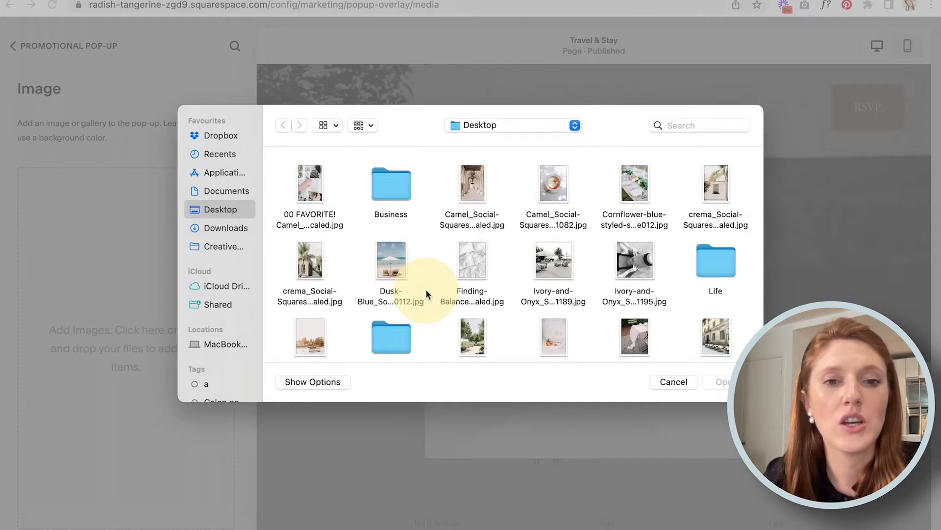
pyautogui.scroll(-2, 428, 261)
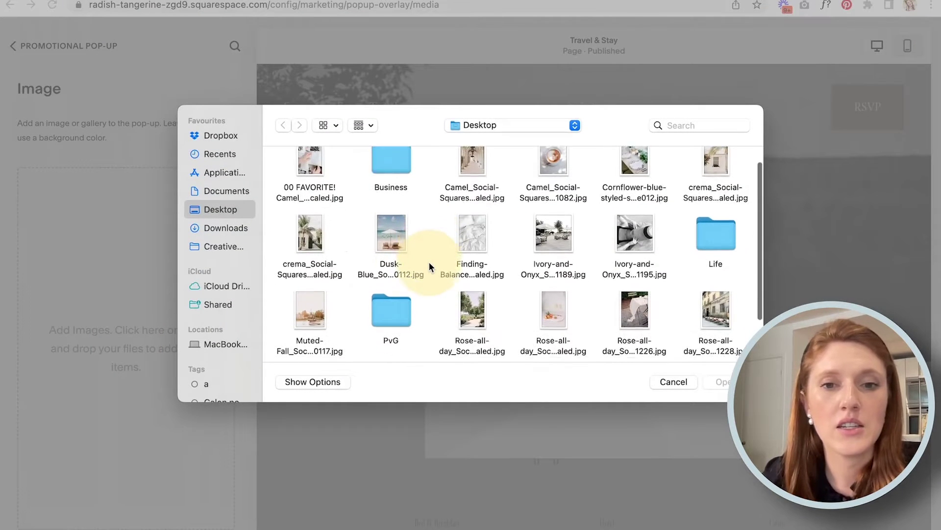
pyautogui.click(305, 233)
pyautogui.doubleClick(305, 233)
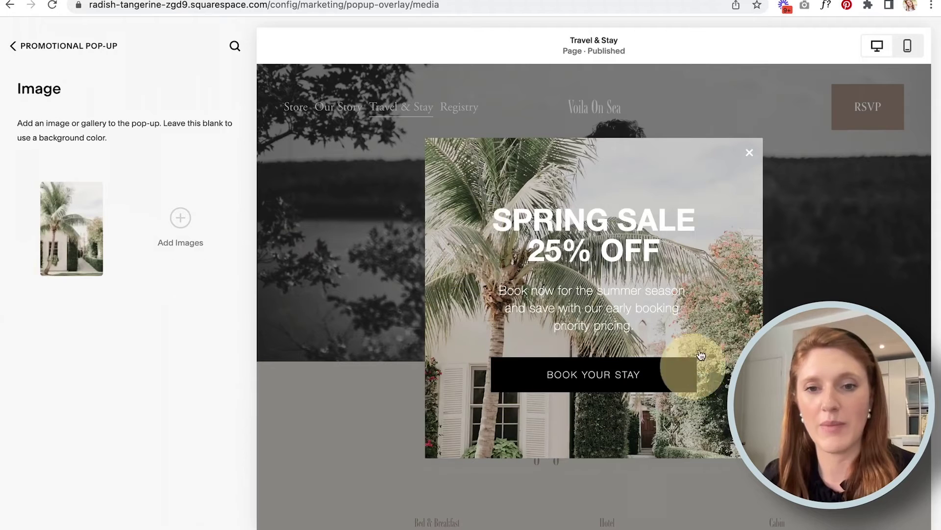
# Look through the pop-up's style settings and slightly increase the opacity of its black background colour.
pyautogui.click(25, 49)
pyautogui.scroll(-5, 112, 314)
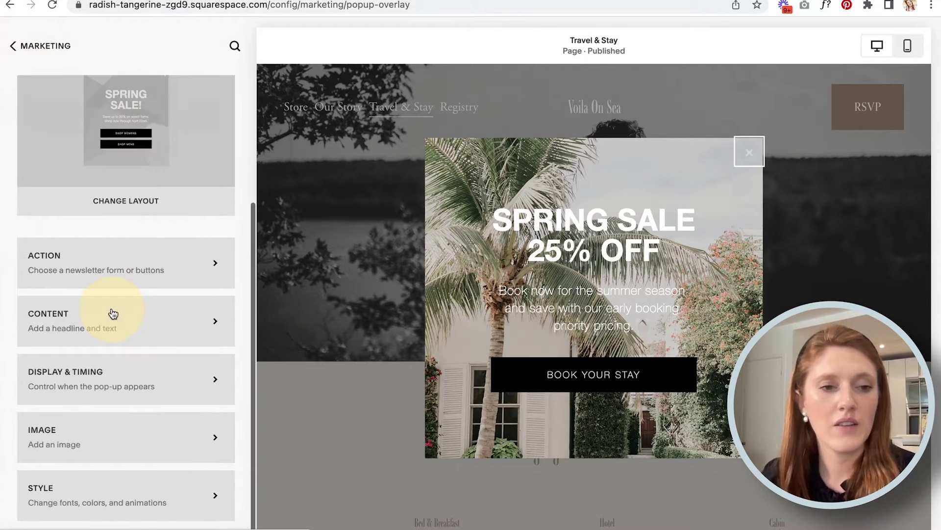
pyautogui.click(109, 497)
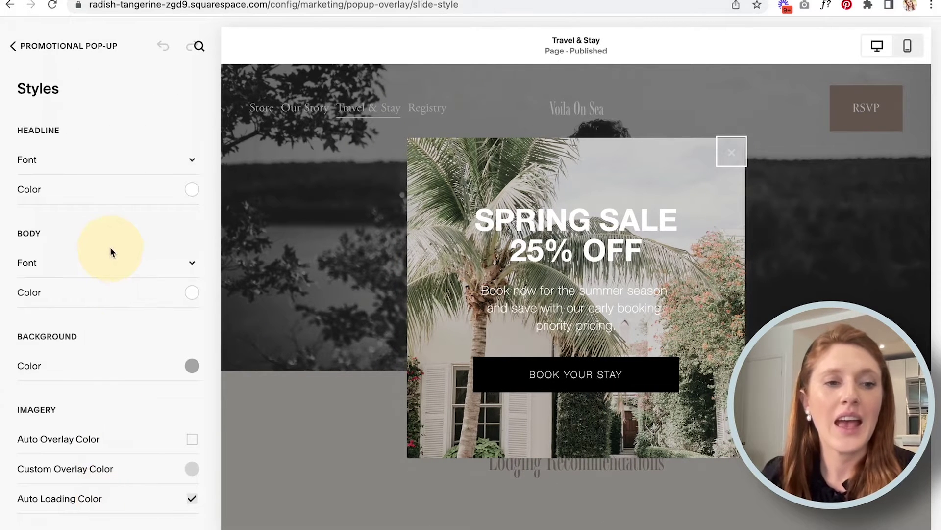
pyautogui.scroll(-5, 110, 249)
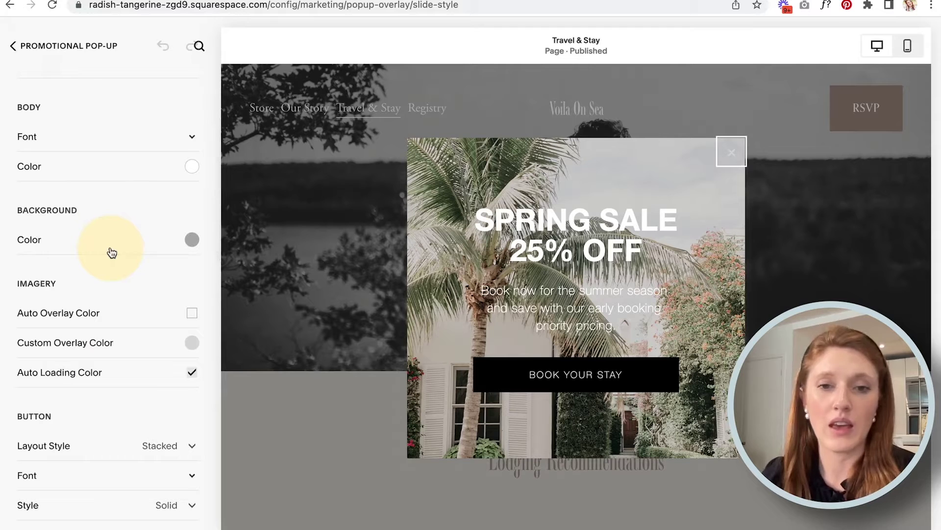
pyautogui.scroll(5, 110, 251)
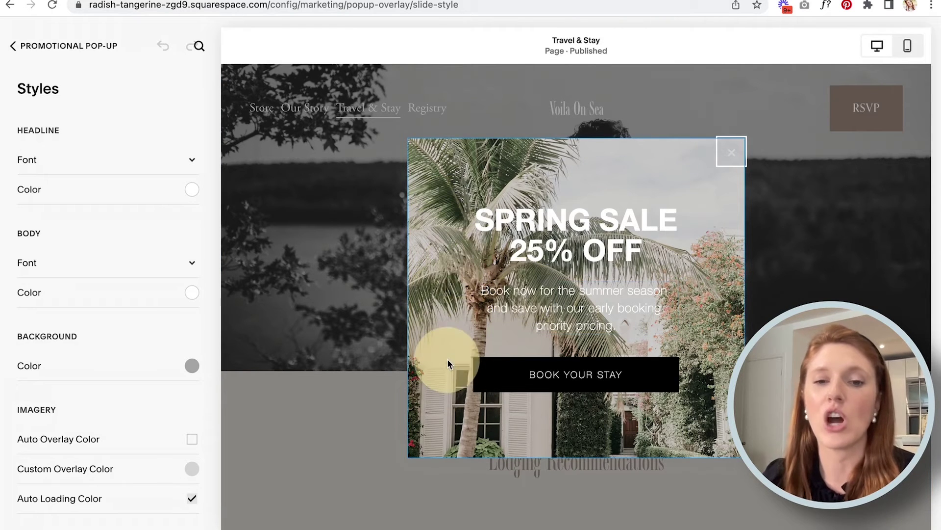
pyautogui.click(84, 374)
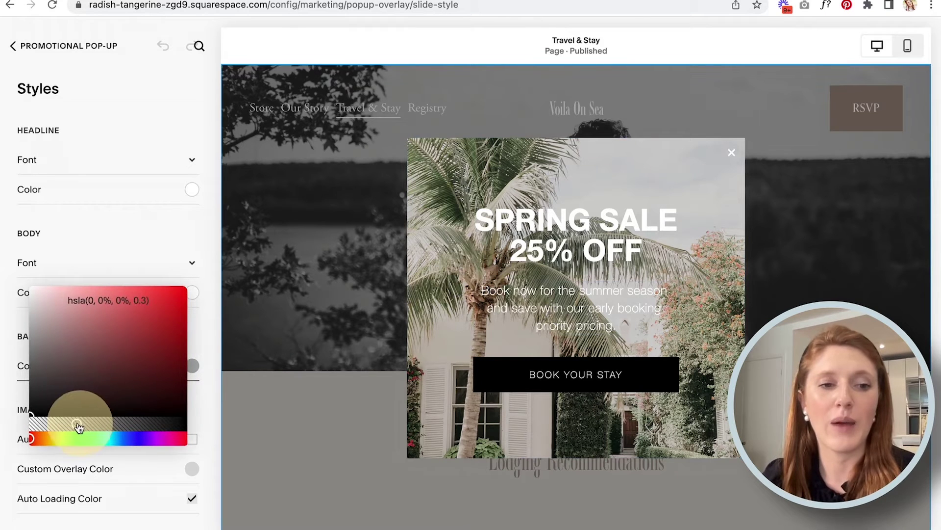
pyautogui.moveTo(78, 426)
pyautogui.mouseDown()
pyautogui.moveTo(100, 427)
pyautogui.moveTo(84, 425)
pyautogui.mouseUp()
pyautogui.click(5, 386)
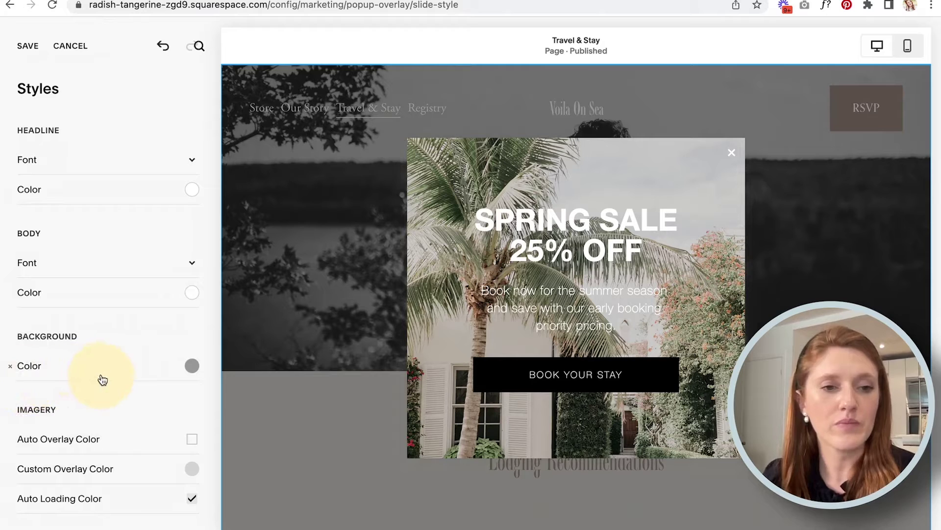
# Set the image's custom overlay colour to black at 0.44 opacity.
pyautogui.scroll(-3, 102, 380)
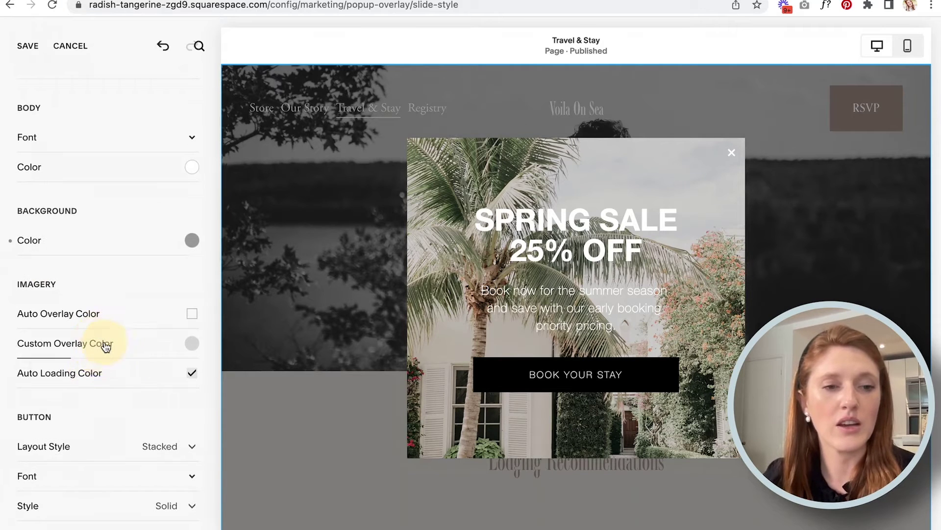
pyautogui.click(105, 346)
pyautogui.moveTo(46, 399); pyautogui.dragTo(100, 403)
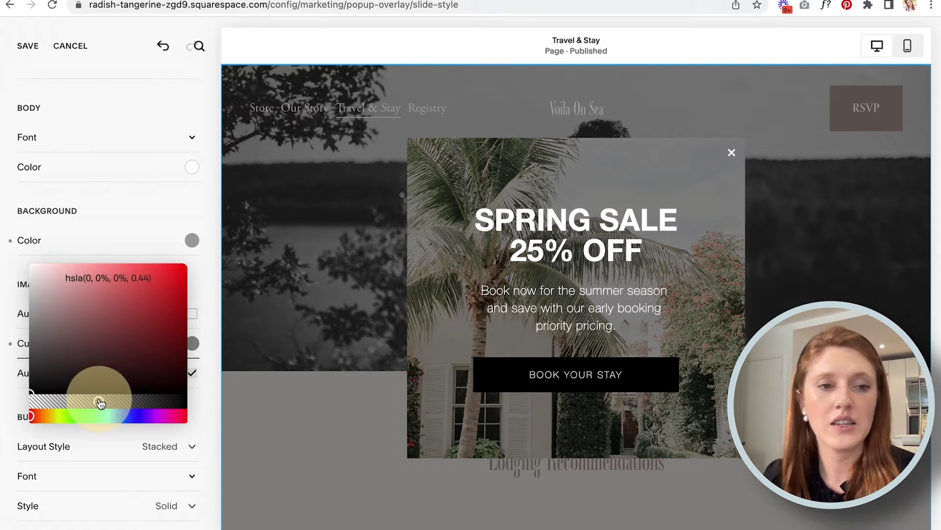
# Try a pink tint for the image overlay, and set it back to black at 0.45 opacity.
pyautogui.moveTo(78, 318); pyautogui.dragTo(143, 416)
pyautogui.moveTo(120, 324); pyautogui.dragTo(126, 305)
pyautogui.moveTo(143, 416); pyautogui.dragTo(31, 416)
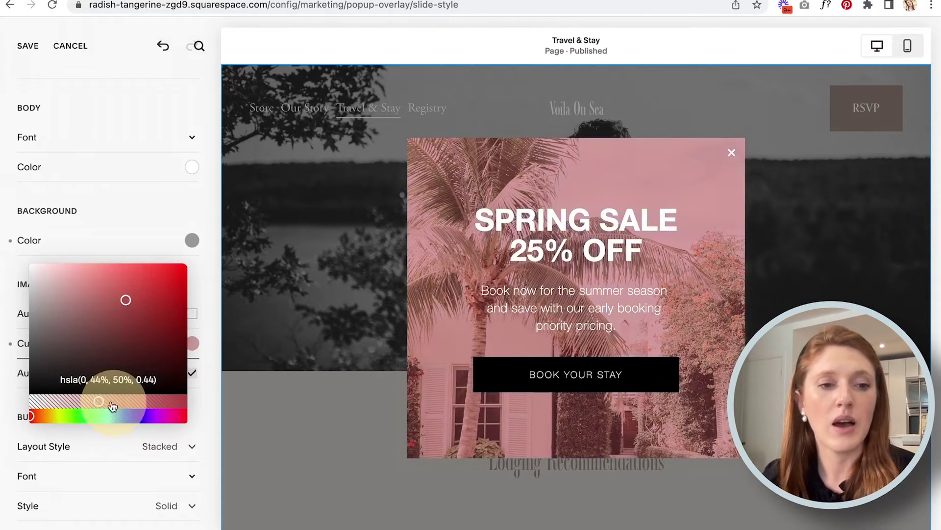
pyautogui.moveTo(145, 294); pyautogui.dragTo(8, 406)
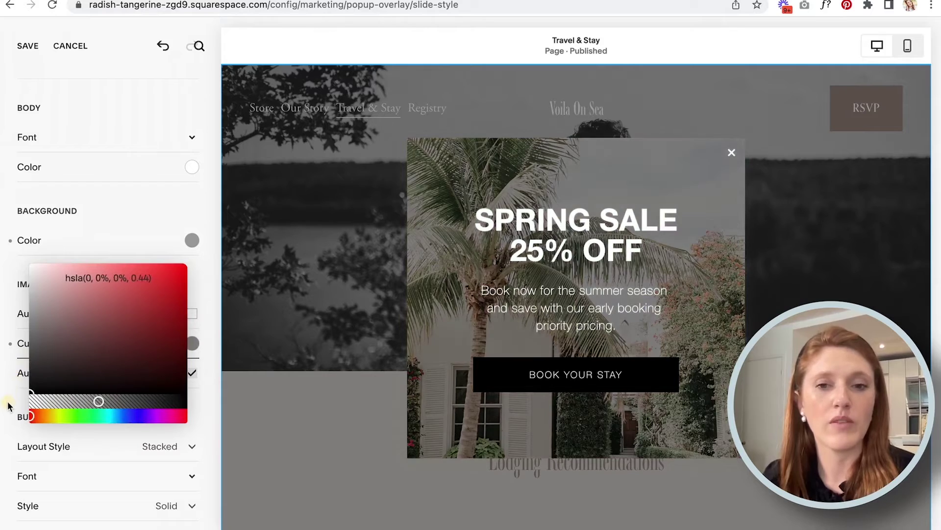
pyautogui.moveTo(99, 401)
pyautogui.mouseDown()
pyautogui.moveTo(34, 403)
pyautogui.moveTo(178, 401)
pyautogui.moveTo(63, 401)
pyautogui.moveTo(135, 401)
pyautogui.moveTo(100, 401)
pyautogui.mouseUp()
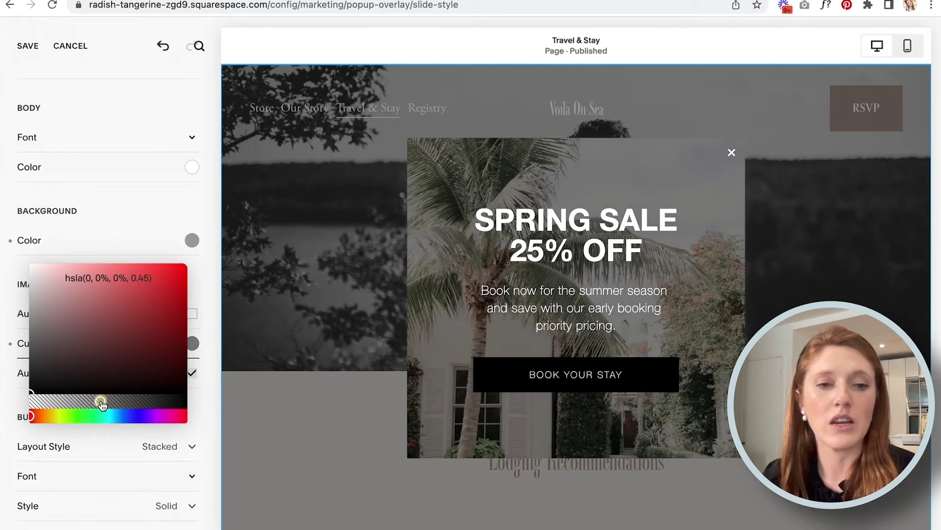
# Close the custom overlay colour picker, review the remaining pop-up style options and save the style changes.
pyautogui.click(2, 377)
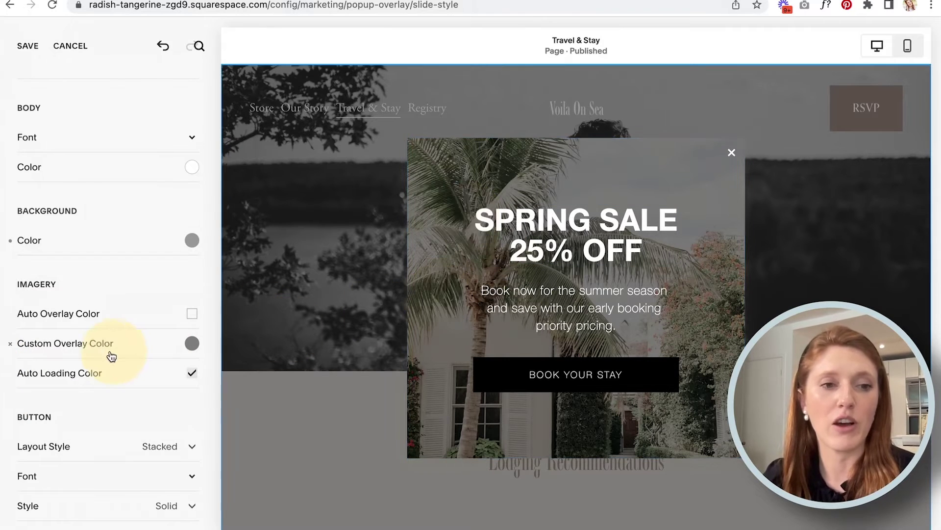
pyautogui.scroll(-10, 108, 354)
pyautogui.scroll(15, 106, 354)
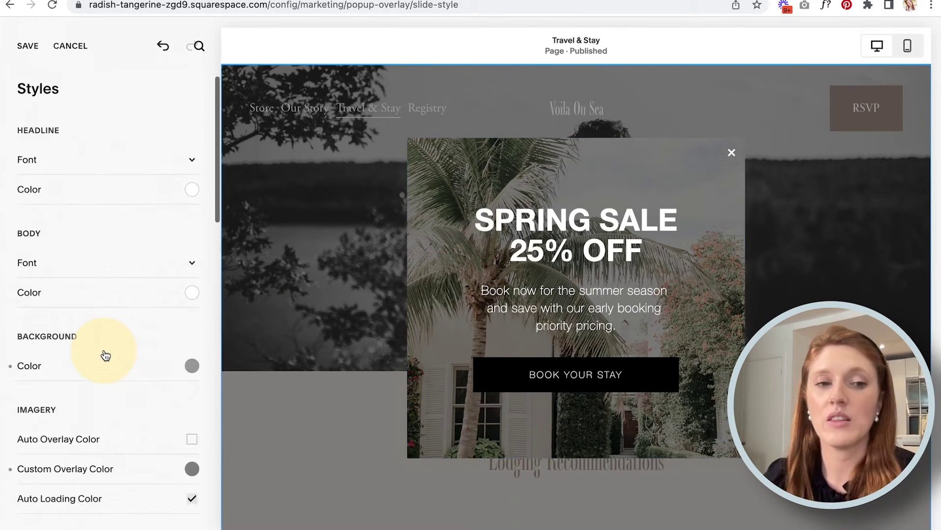
pyautogui.scroll(-18, 105, 354)
pyautogui.scroll(-5, 105, 354)
pyautogui.scroll(20, 105, 353)
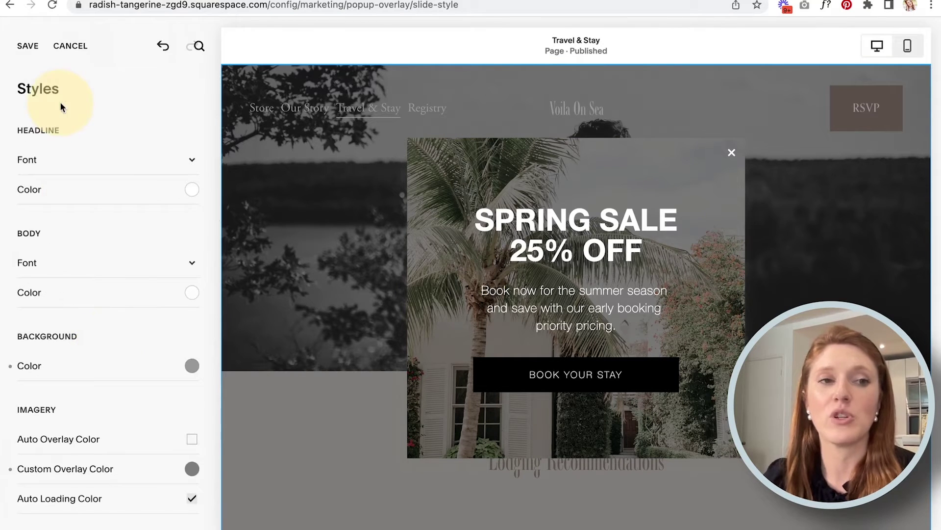
pyautogui.click(28, 46)
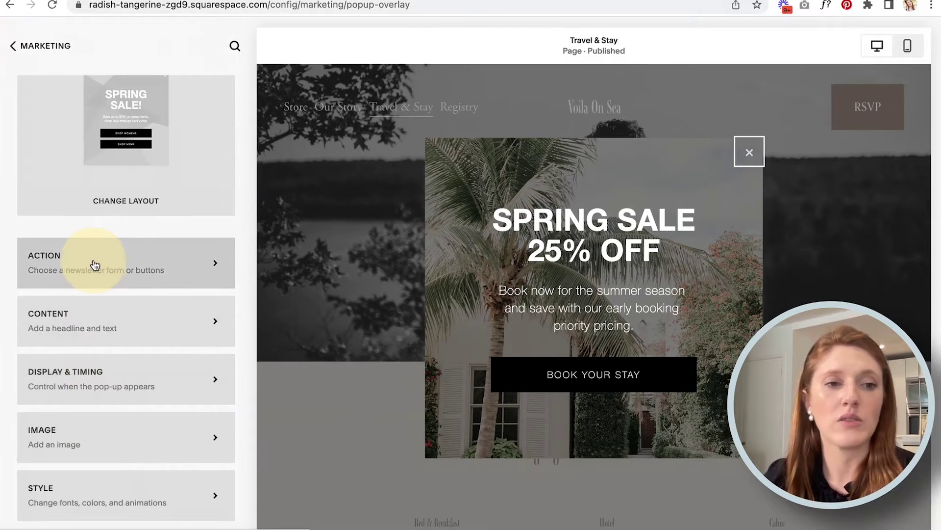
# Link the pop-up's BOOK YOUR STAY button to the Travel & Stay page and save the action settings.
pyautogui.click(92, 267)
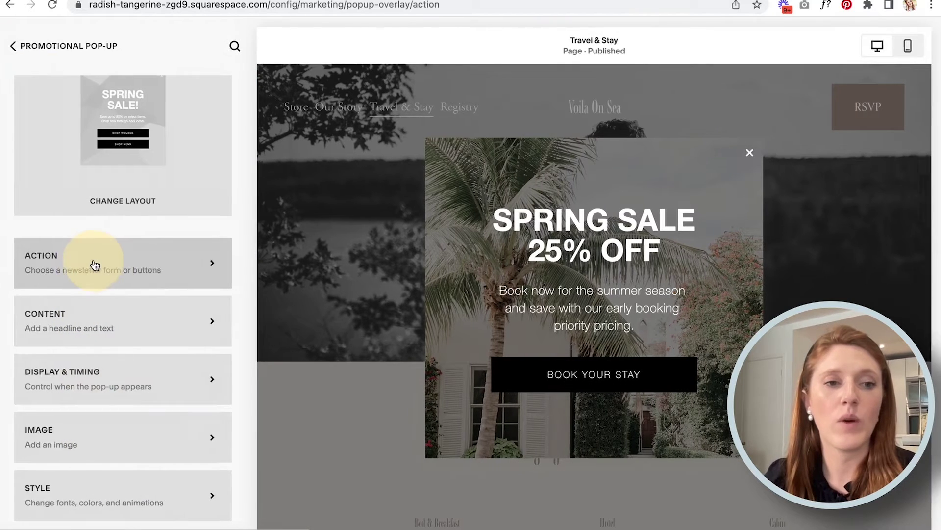
pyautogui.click(199, 226)
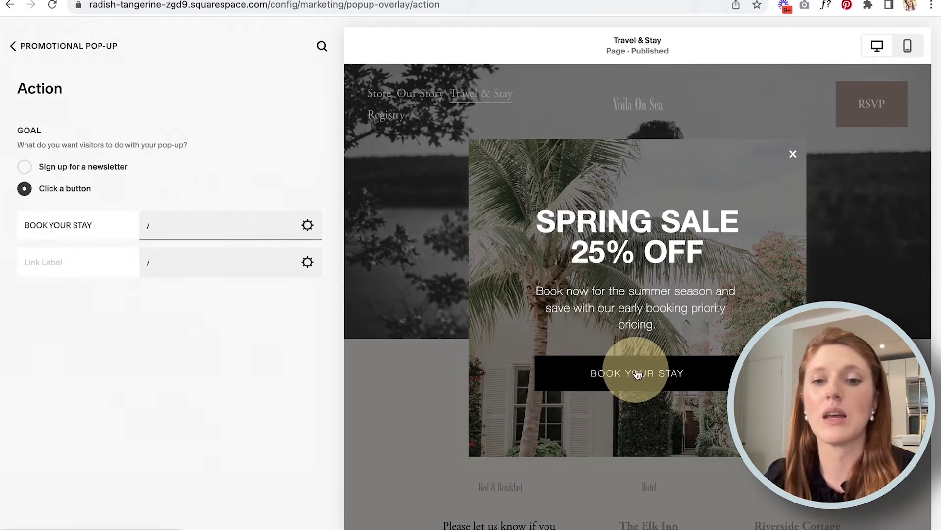
pyautogui.click(308, 226)
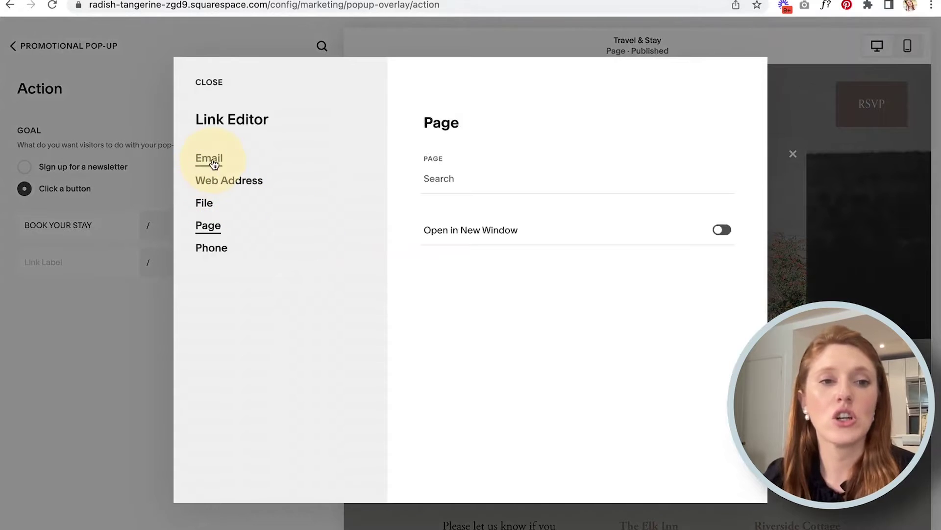
pyautogui.click(461, 180)
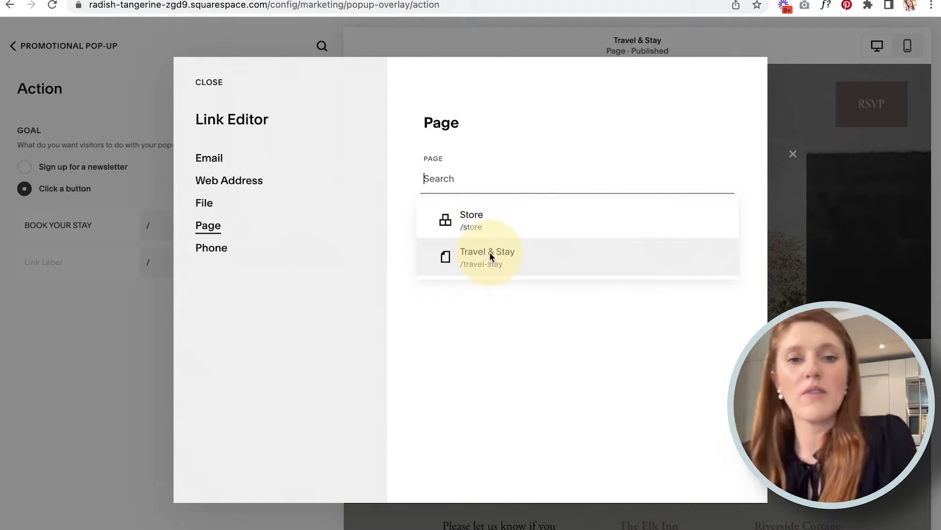
pyautogui.click(489, 251)
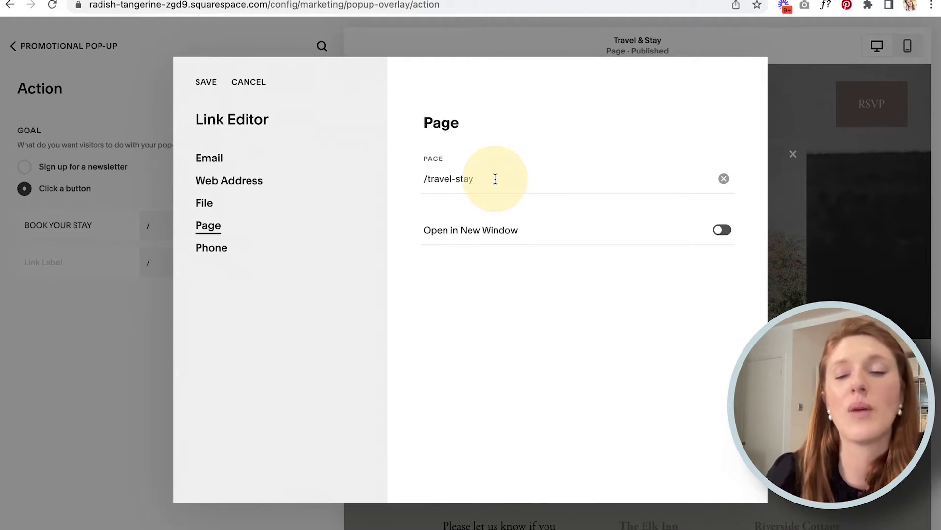
pyautogui.click(206, 82)
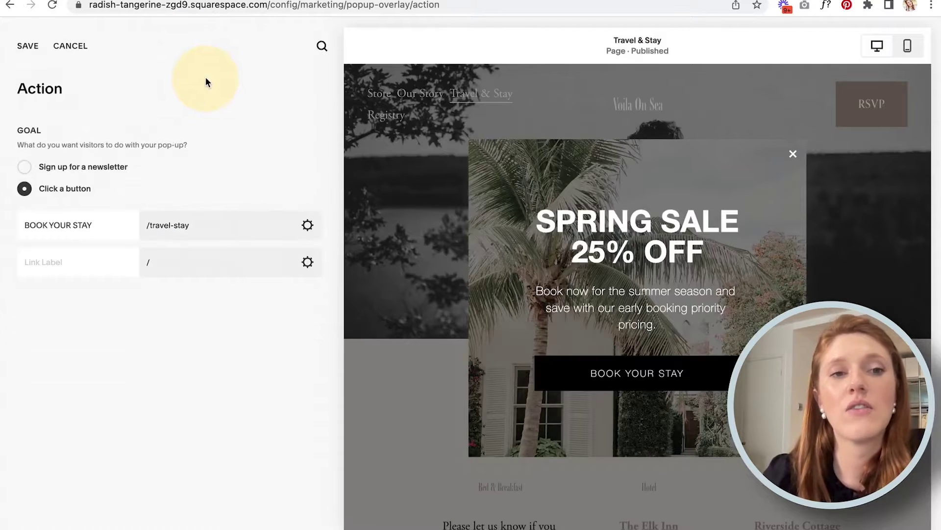
pyautogui.click(23, 46)
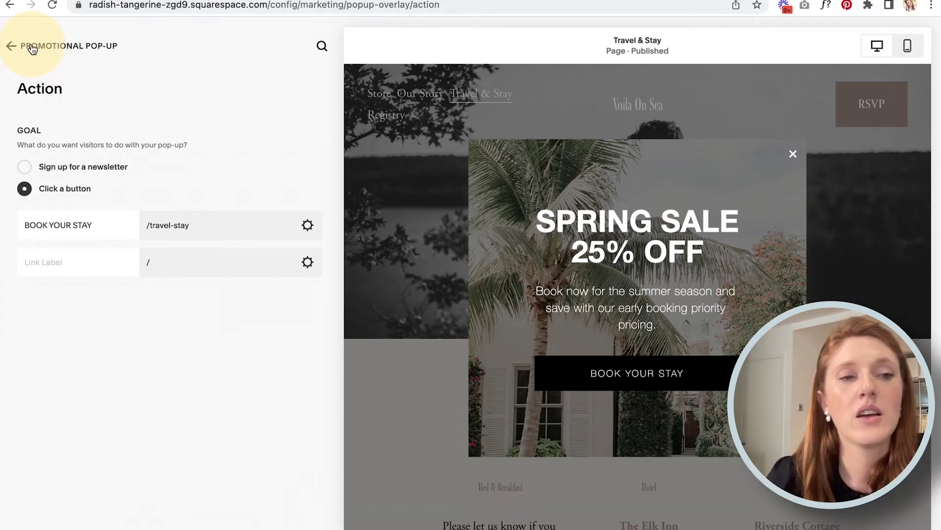
# Leave the promotional pop-up settings and enable the Announcement Bar in the site's marketing settings.
pyautogui.click(31, 49)
pyautogui.scroll(-5, 49, 333)
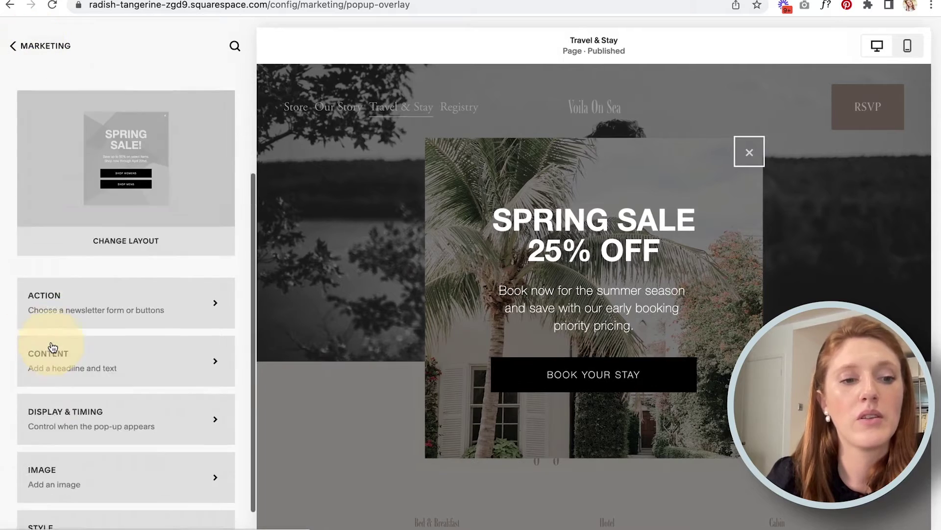
pyautogui.click(31, 46)
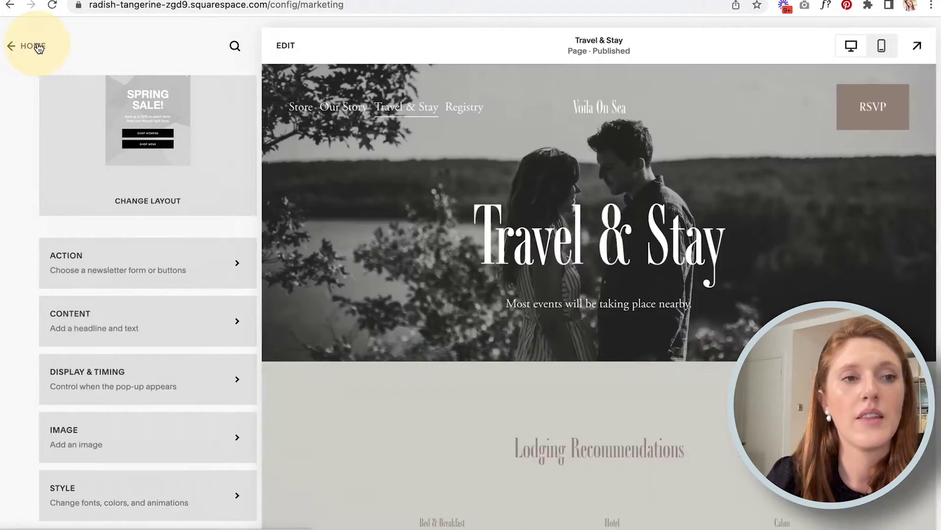
pyautogui.click(73, 296)
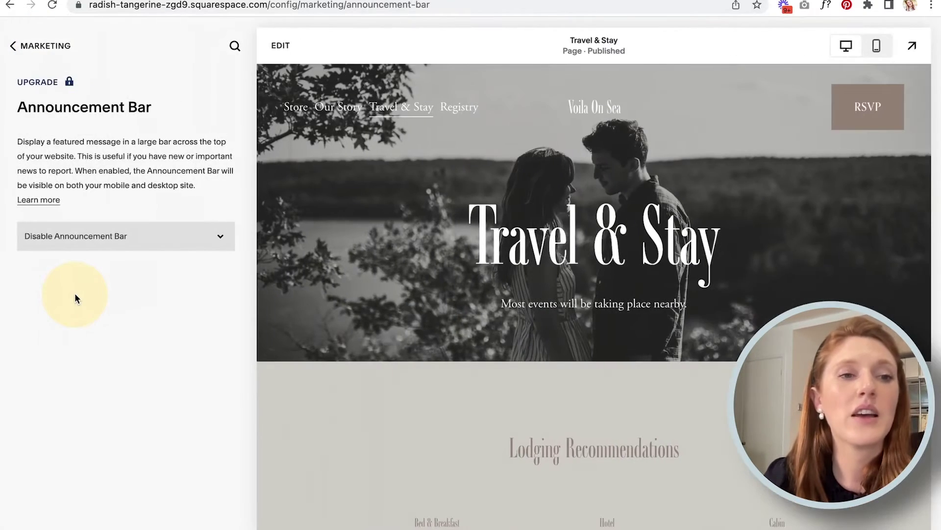
pyautogui.click(75, 237)
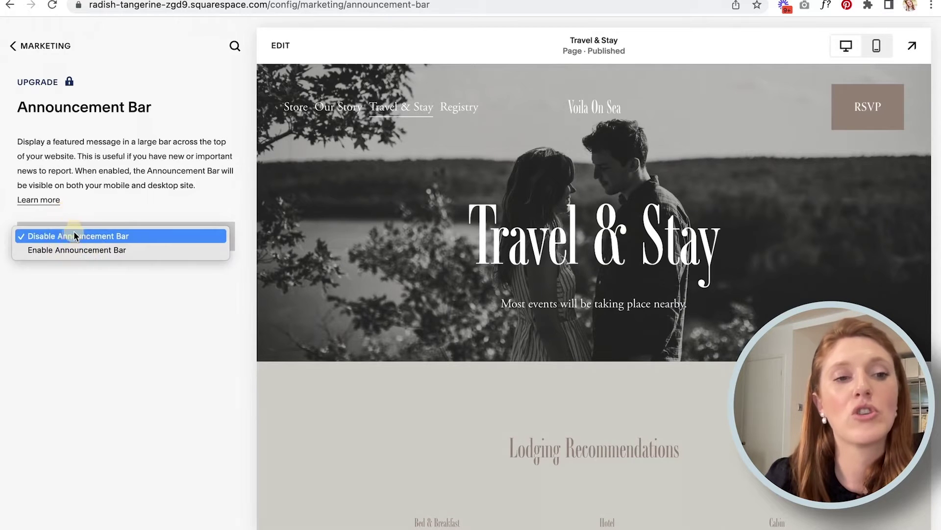
pyautogui.click(75, 248)
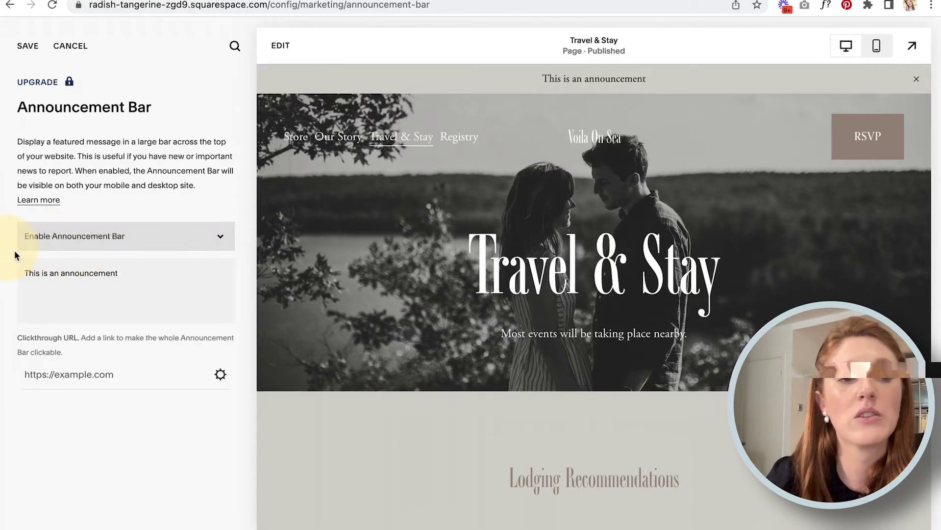
# Replace the placeholder announcement text with "DINE & STAY DEAL. Details this way >>>".
pyautogui.click(139, 272)
pyautogui.moveTo(126, 272); pyautogui.dragTo(19, 264)
pyautogui.write('D')
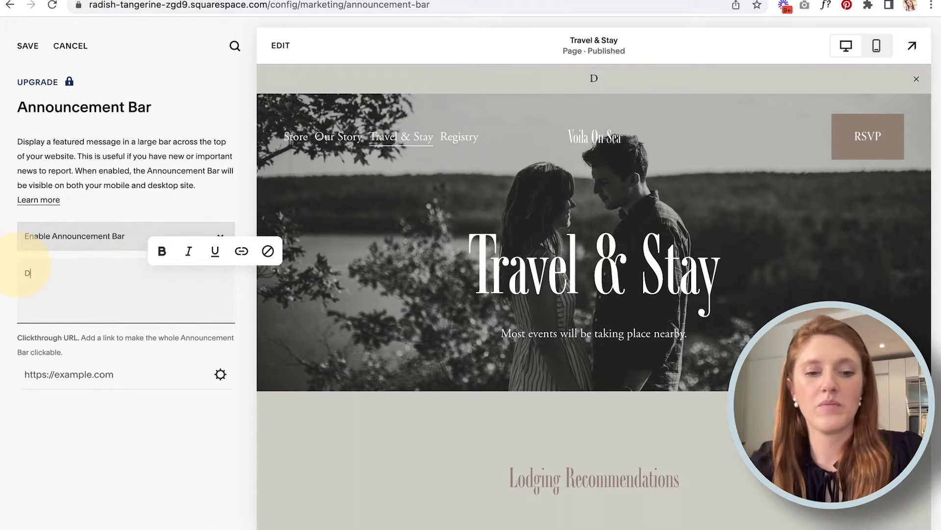
pyautogui.write('INE & STAY')
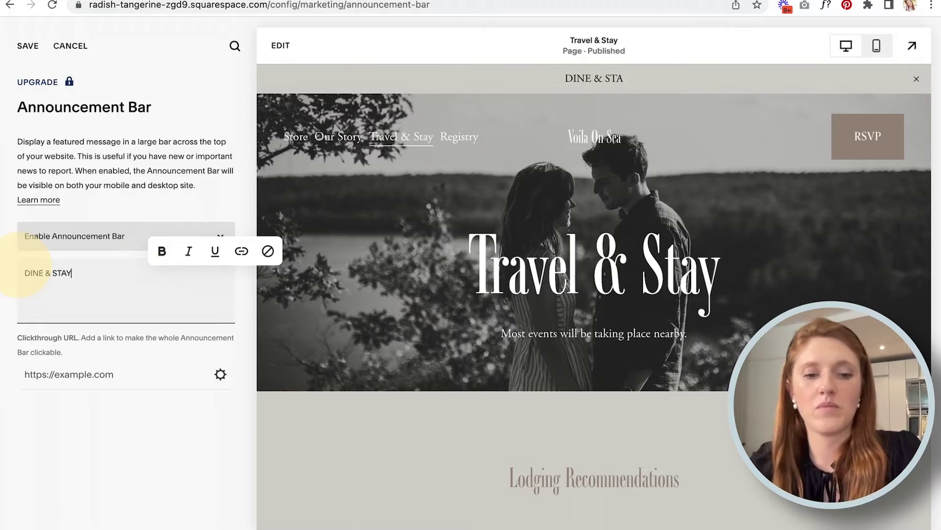
pyautogui.write(' DEAL. Details')
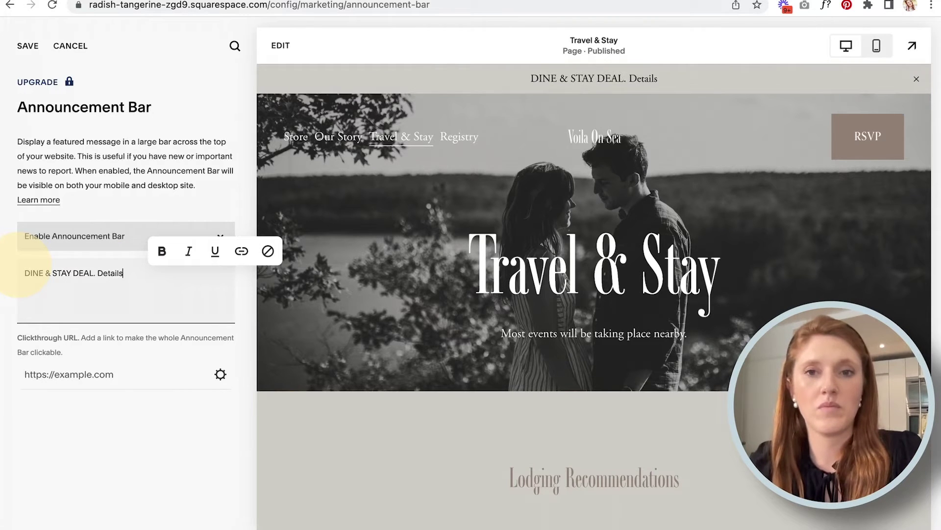
pyautogui.write(' this way >>>')
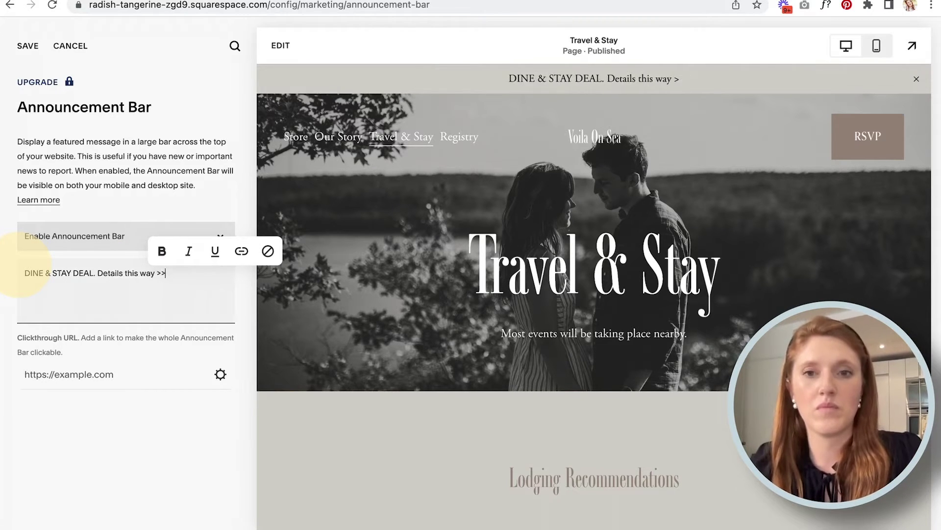
pyautogui.click(6, 304)
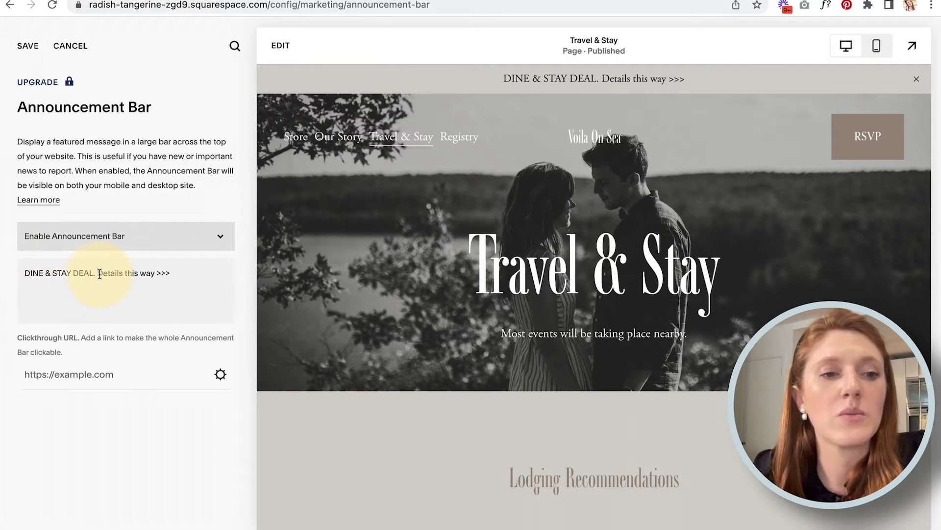
# Replace the period after DEAL in the announcement text with a colon.
pyautogui.moveTo(98, 273); pyautogui.dragTo(12, 280)
pyautogui.press('Right')
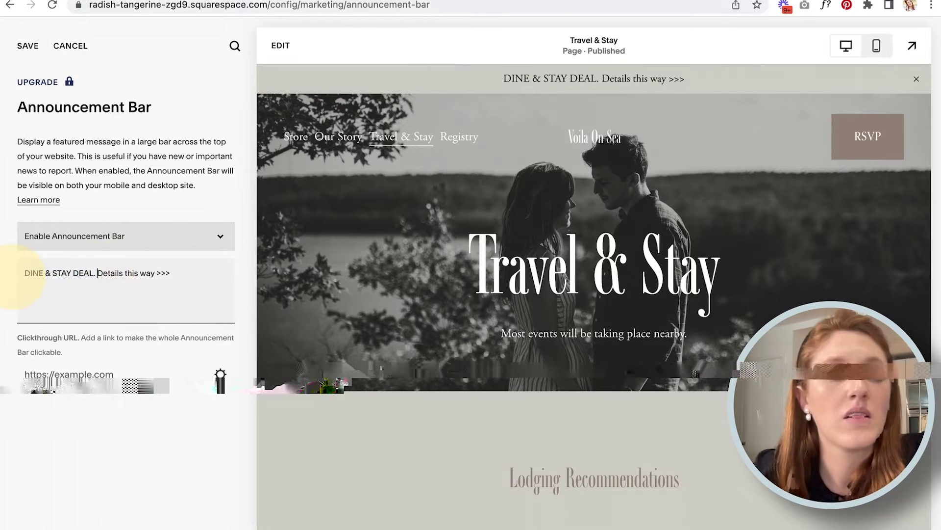
pyautogui.press('BackSpace')
pyautogui.press('BackSpace')
pyautogui.write(':')
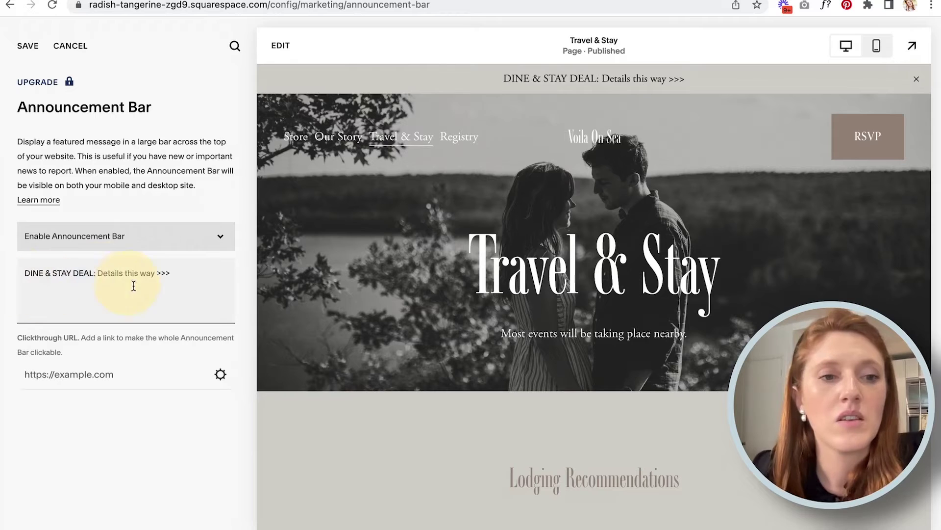
# Rewrite the end of the announcement in capitals as "DETAILS THIS WAY" with only one ">" after it.
pyautogui.moveTo(154, 273); pyautogui.dragTo(97, 274)
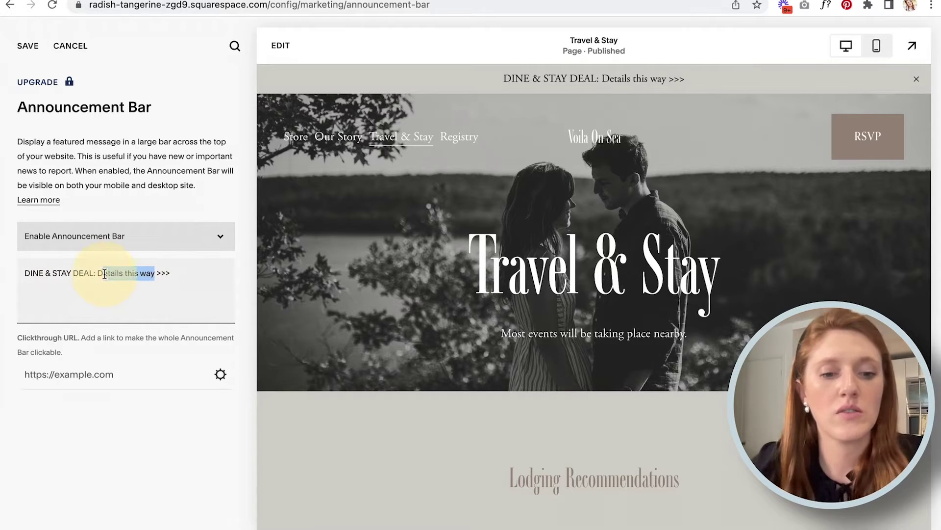
pyautogui.write('DETAILS THIS WAY')
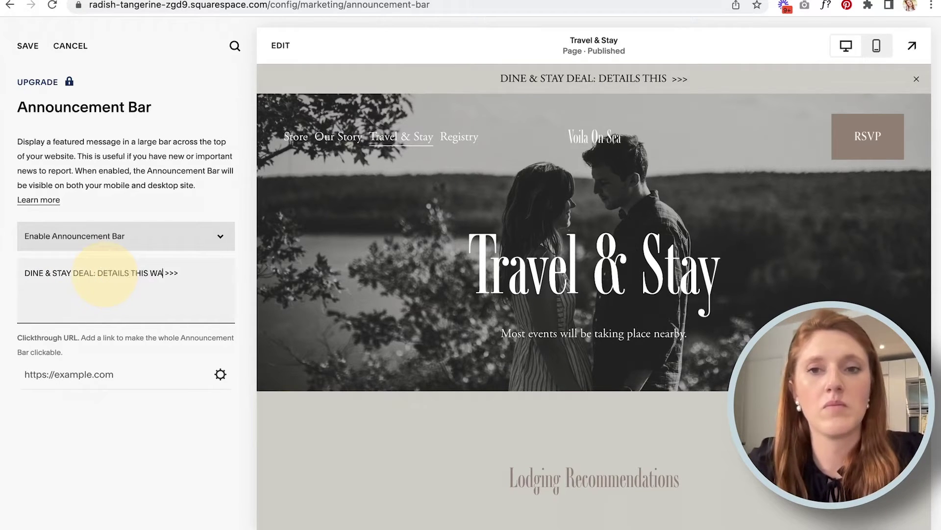
pyautogui.press('End')
pyautogui.press('BackSpace')
pyautogui.press('BackSpace')
# Examine the Email, Web Address, File, Page and Phone link options for the announcement bar's clickthrough URL, including opening in a new window.
pyautogui.click(165, 375)
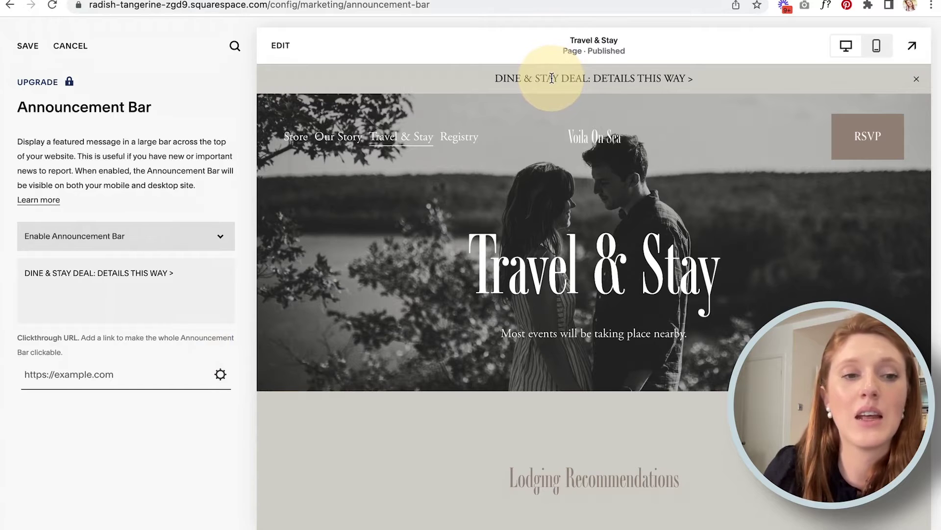
pyautogui.click(220, 375)
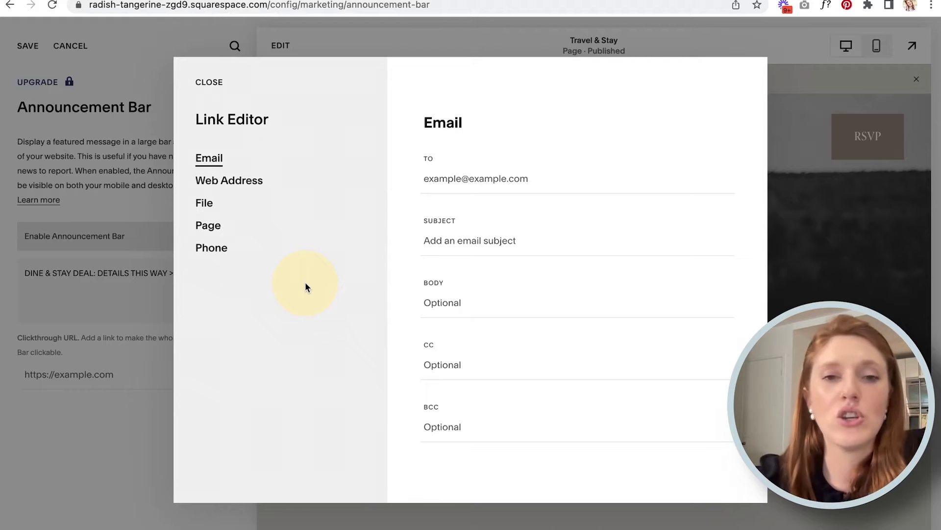
pyautogui.click(500, 178)
pyautogui.click(488, 239)
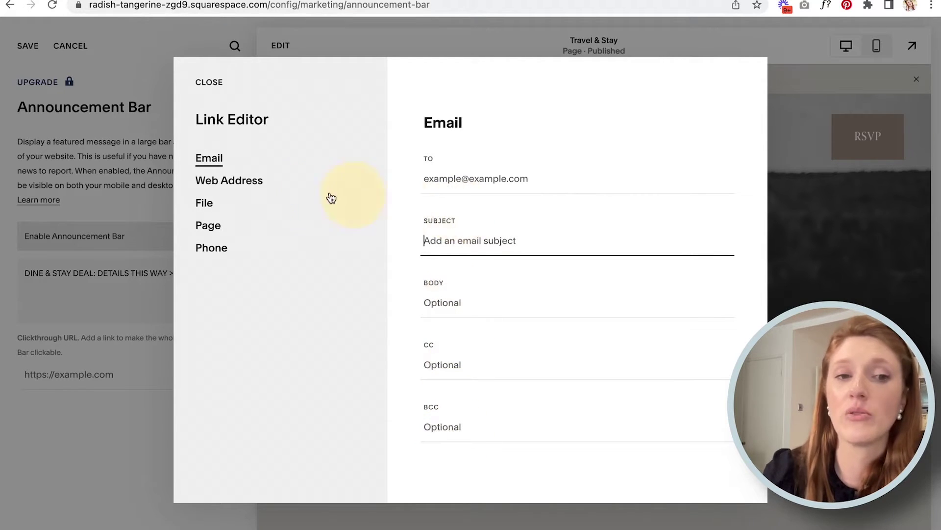
pyautogui.click(229, 185)
pyautogui.click(523, 179)
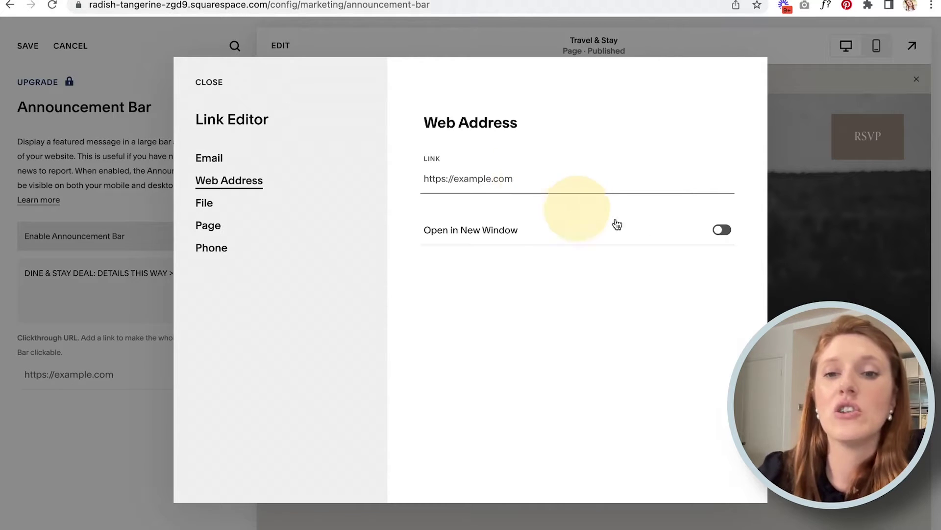
pyautogui.click(722, 230)
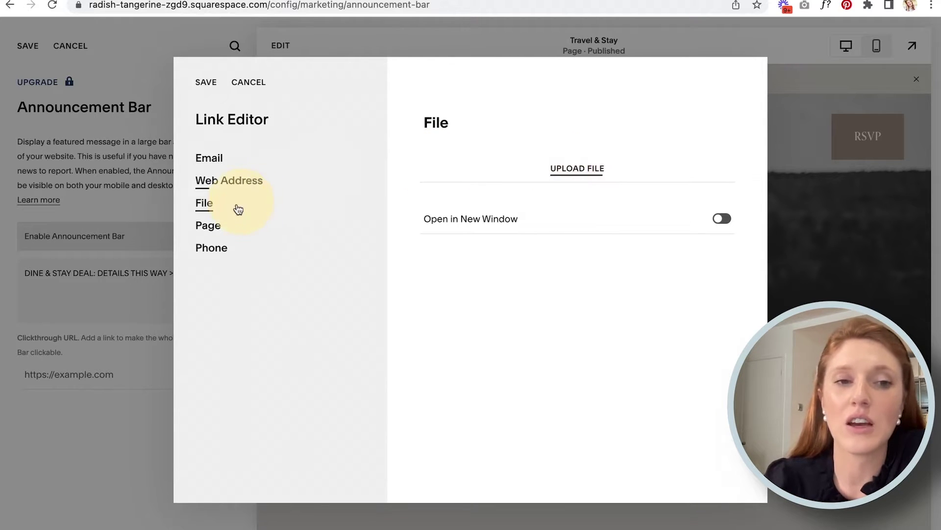
pyautogui.click(209, 225)
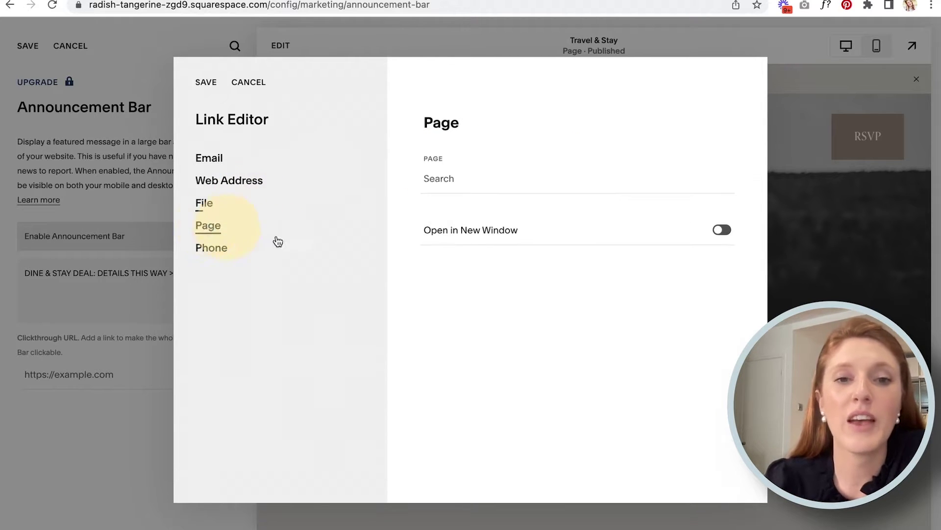
pyautogui.click(460, 178)
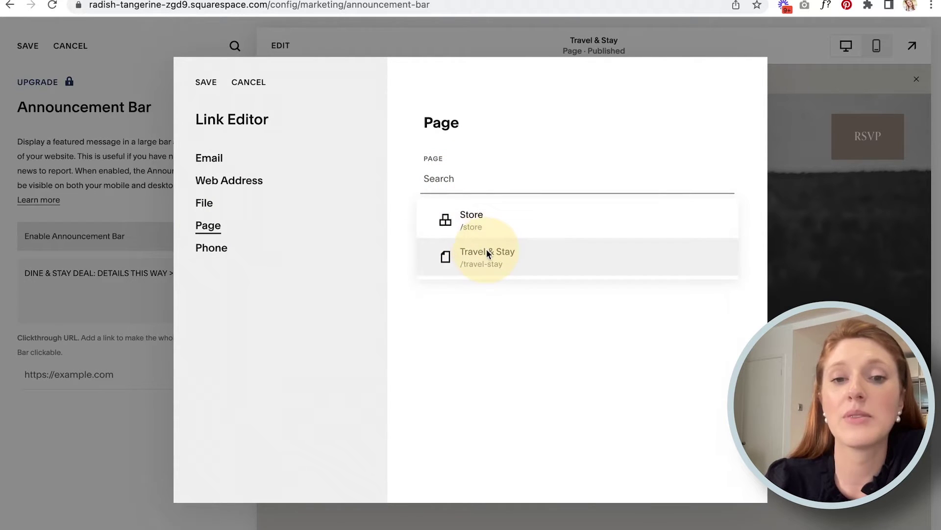
pyautogui.click(400, 241)
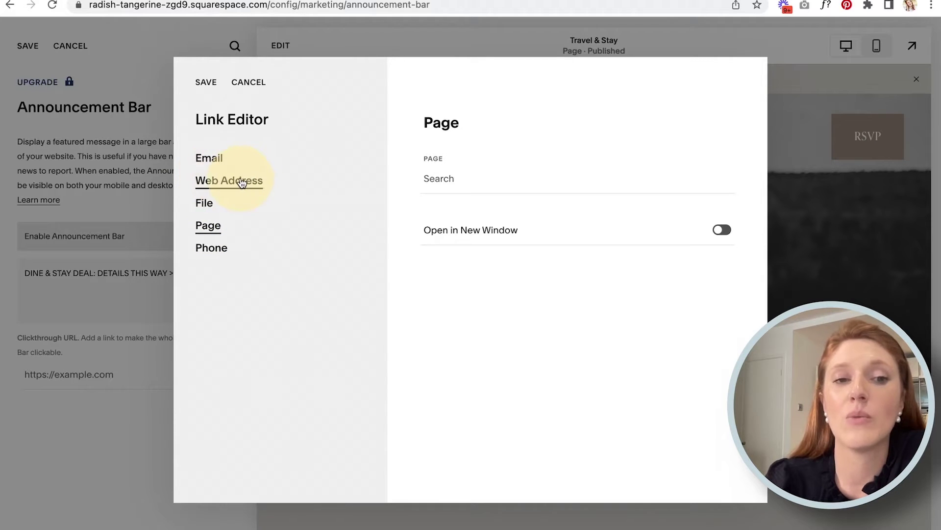
pyautogui.click(219, 250)
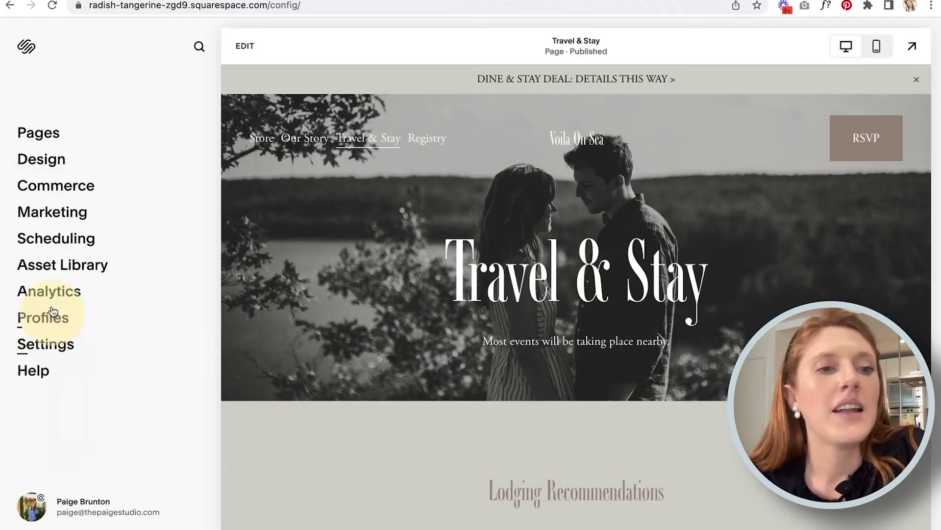
# Open the site's Scheduling section.
pyautogui.click(46, 235)
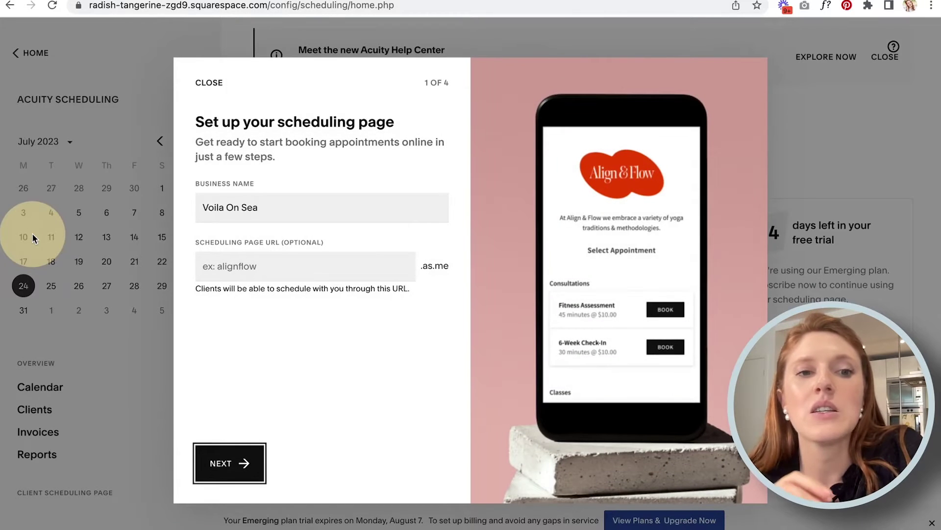
# Dismiss the scheduling page setup wizard and open the Availability settings for calendars.
pyautogui.click(209, 82)
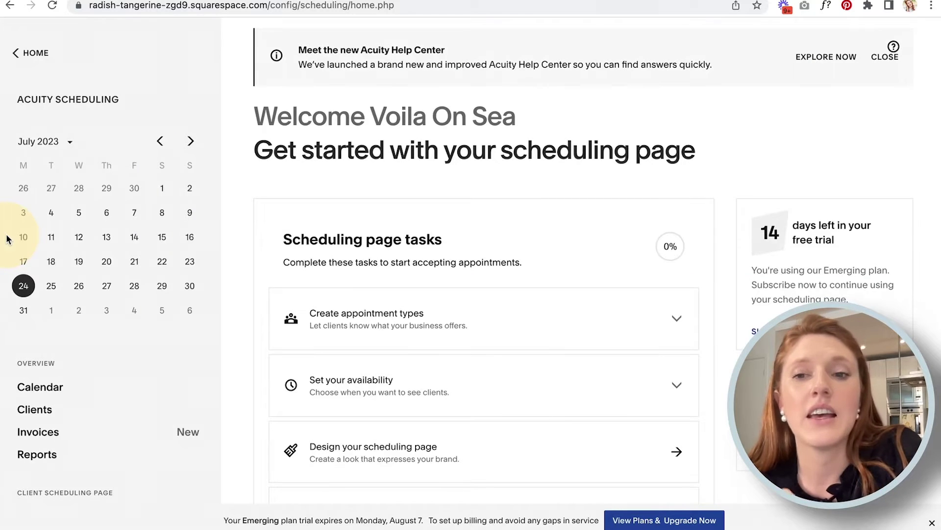
pyautogui.scroll(-8, 7, 240)
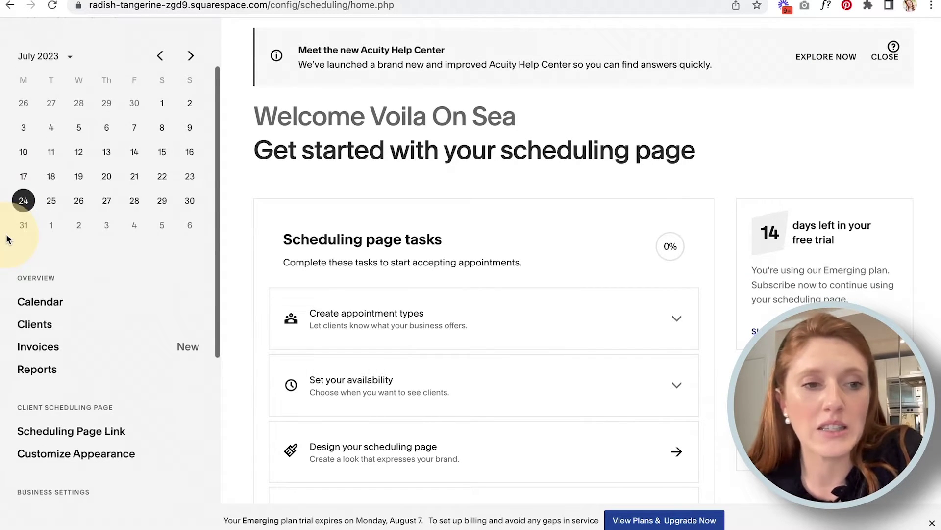
pyautogui.click(50, 241)
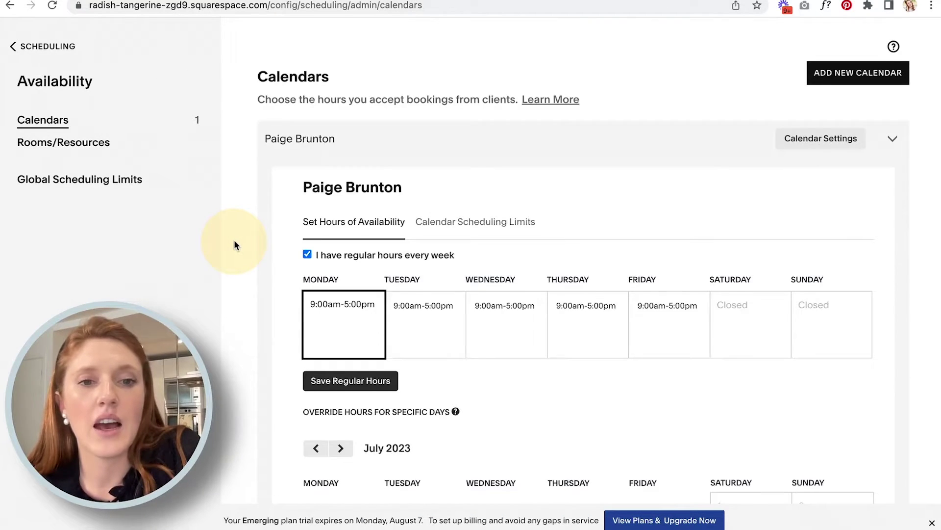
# Turn off the regular weekly hours for the calendar and confirm their removal.
pyautogui.scroll(-1, 234, 239)
pyautogui.scroll(-1, 234, 243)
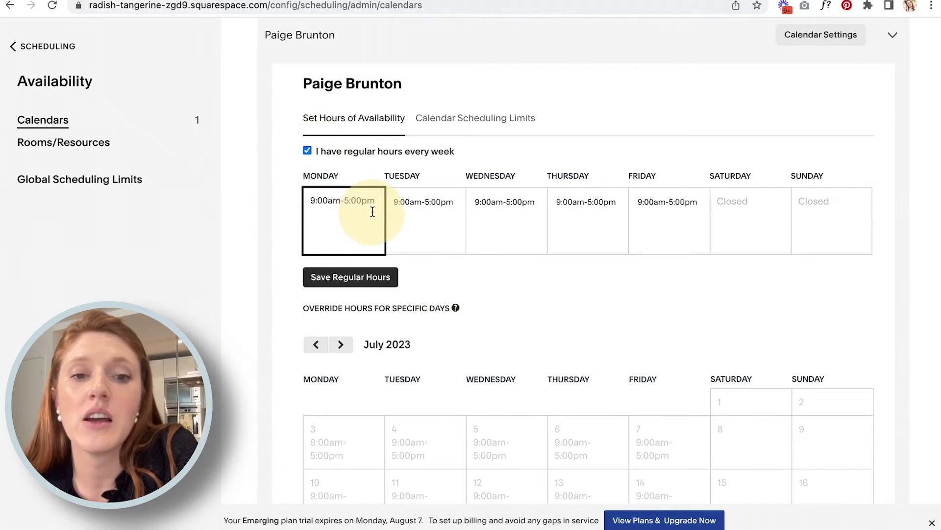
pyautogui.scroll(-5, 373, 212)
pyautogui.scroll(4, 421, 334)
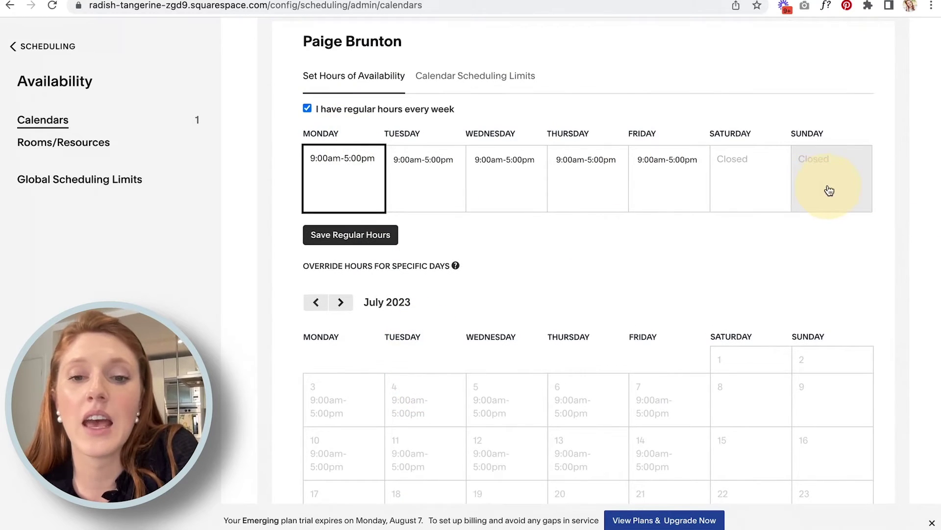
pyautogui.scroll(-4, 828, 190)
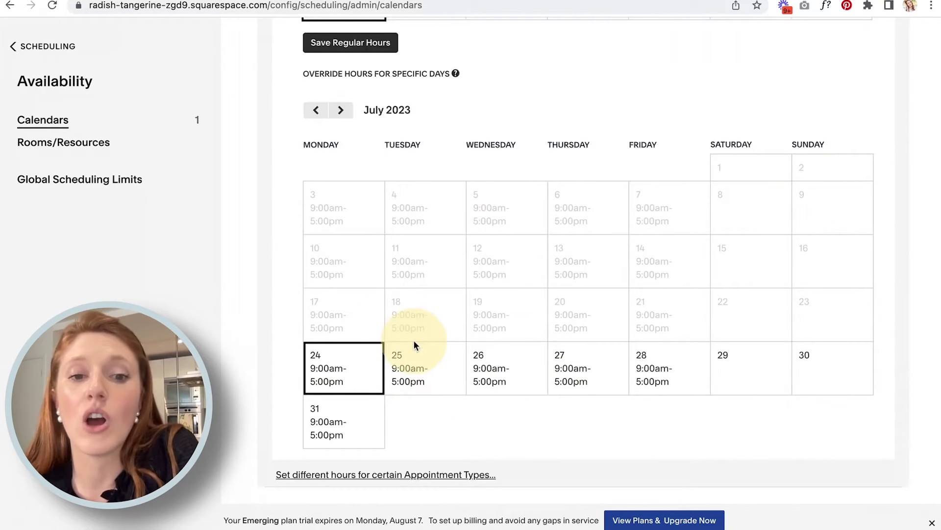
pyautogui.scroll(5, 422, 368)
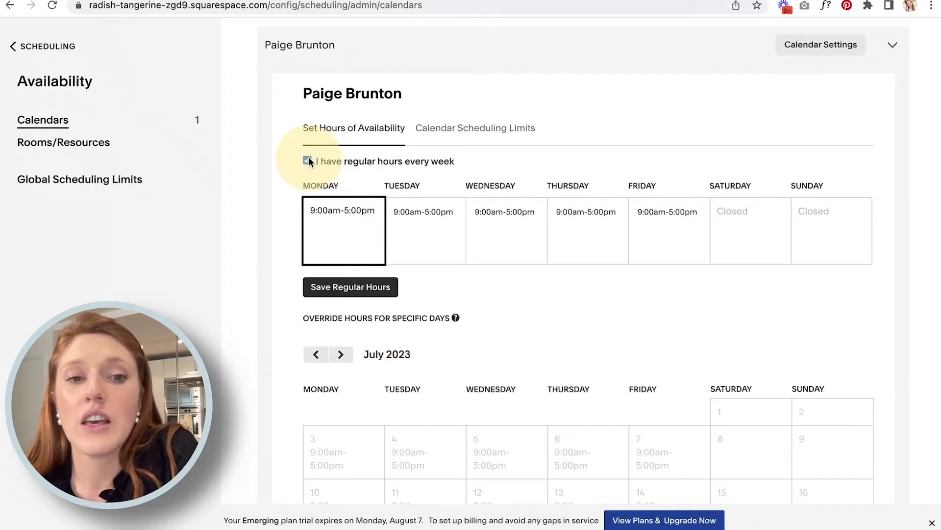
pyautogui.click(307, 161)
pyautogui.click(410, 259)
pyautogui.scroll(-5, 411, 253)
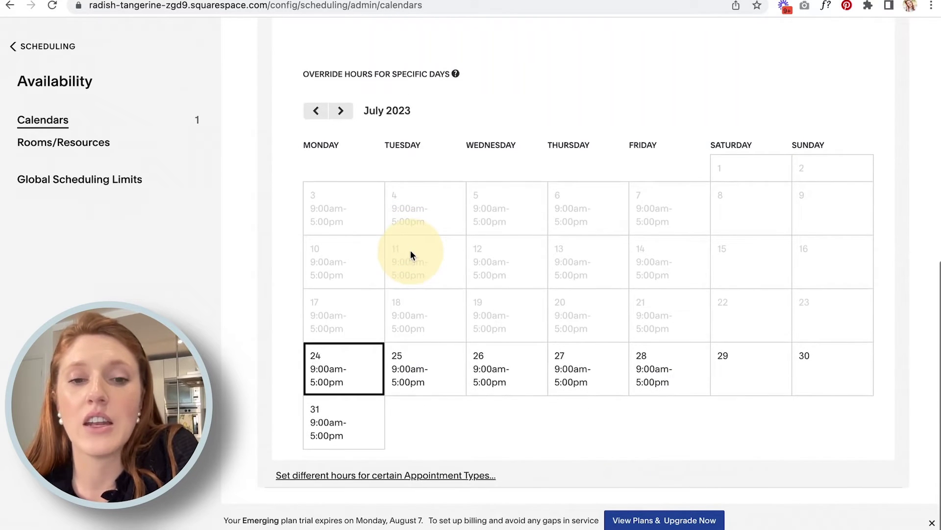
pyautogui.scroll(5, 411, 255)
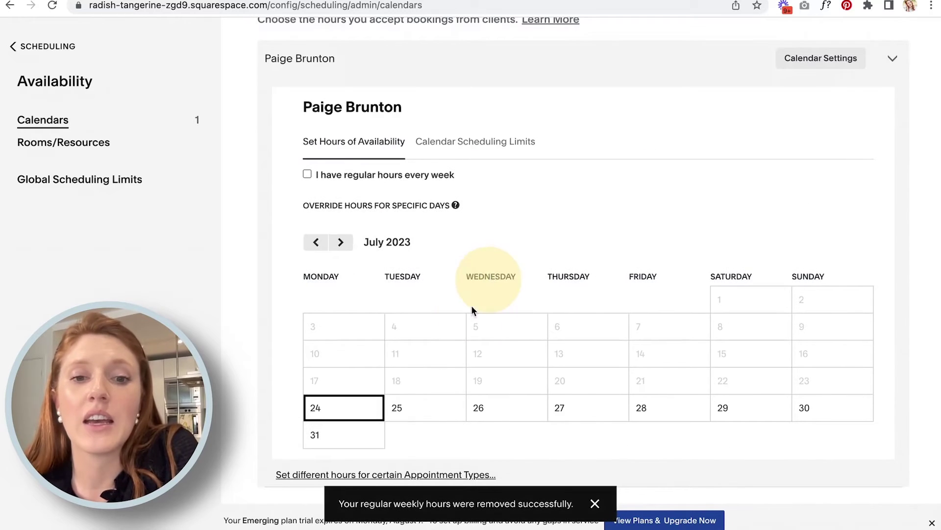
# Set override hours of 09:00-13:00 for August 8, 2023, leaving August 9 without hours.
pyautogui.click(341, 242)
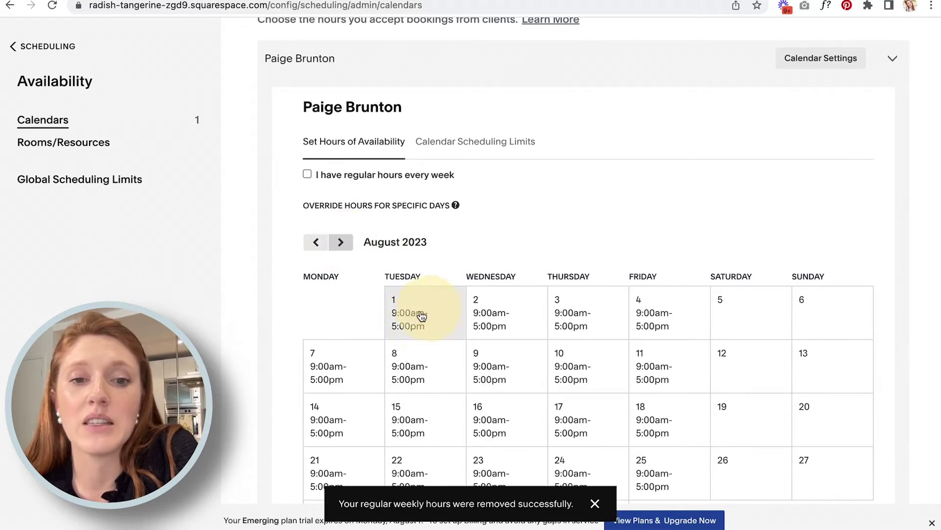
pyautogui.scroll(-2, 421, 376)
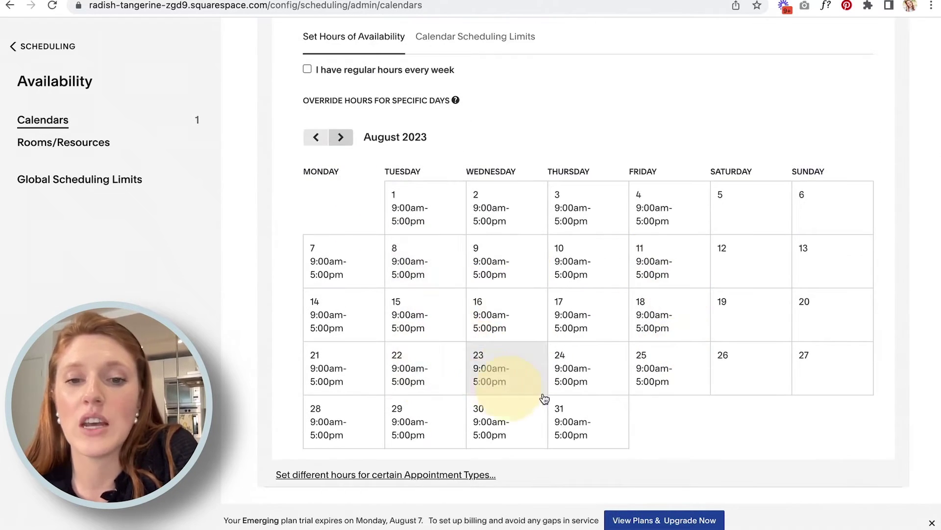
pyautogui.click(419, 264)
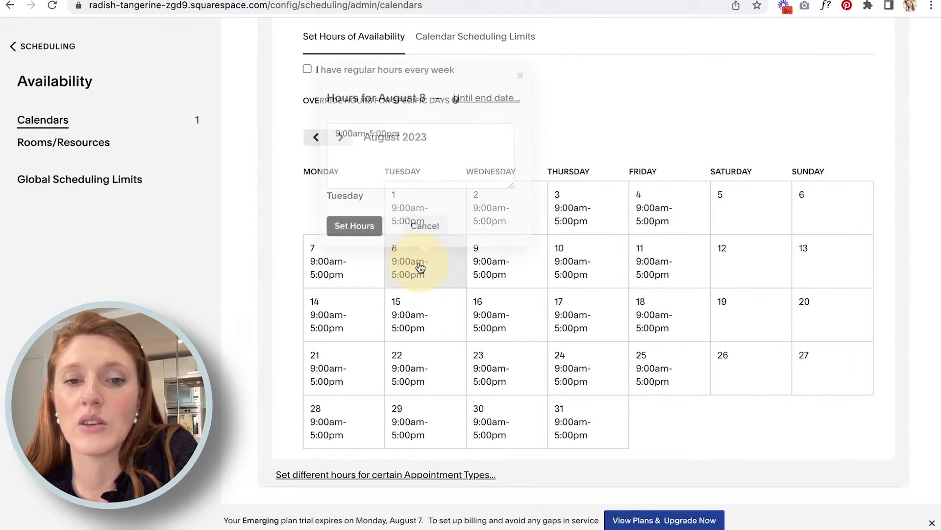
pyautogui.click(374, 134)
pyautogui.press('BackSpace')
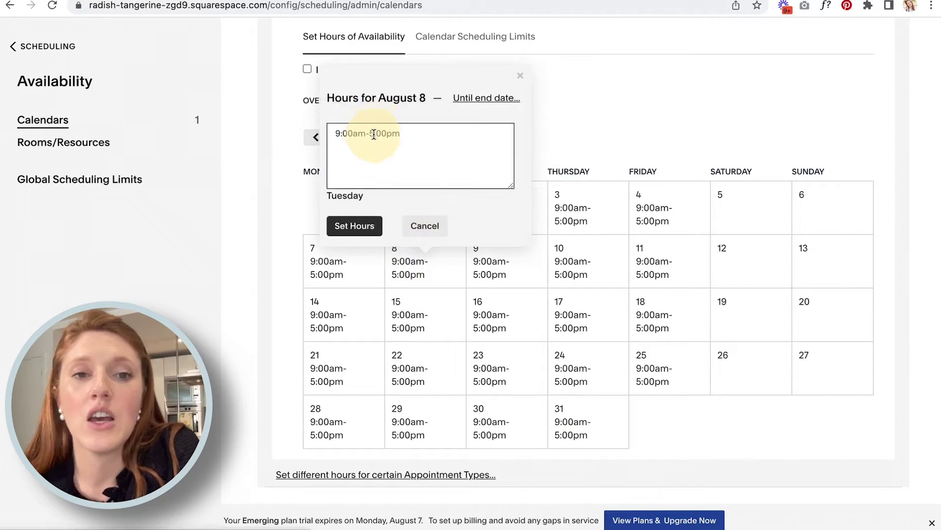
pyautogui.click(350, 226)
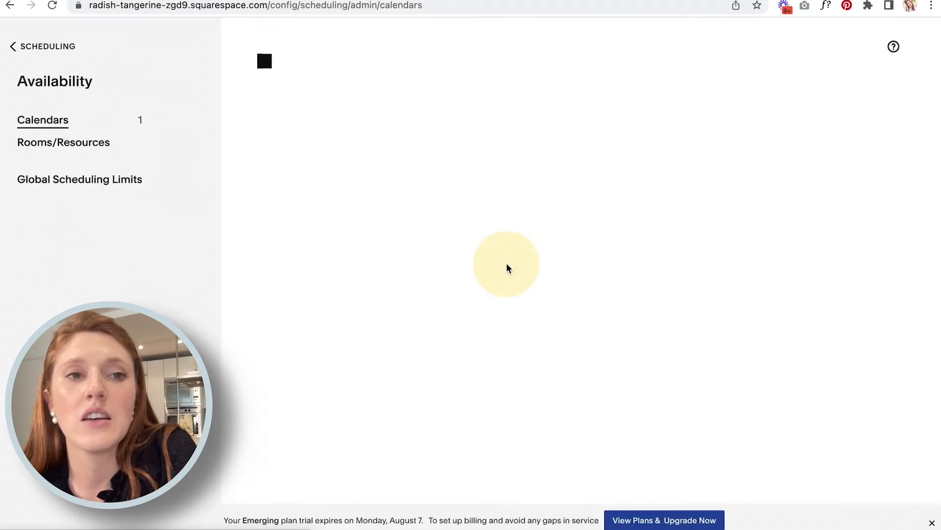
pyautogui.click(510, 353)
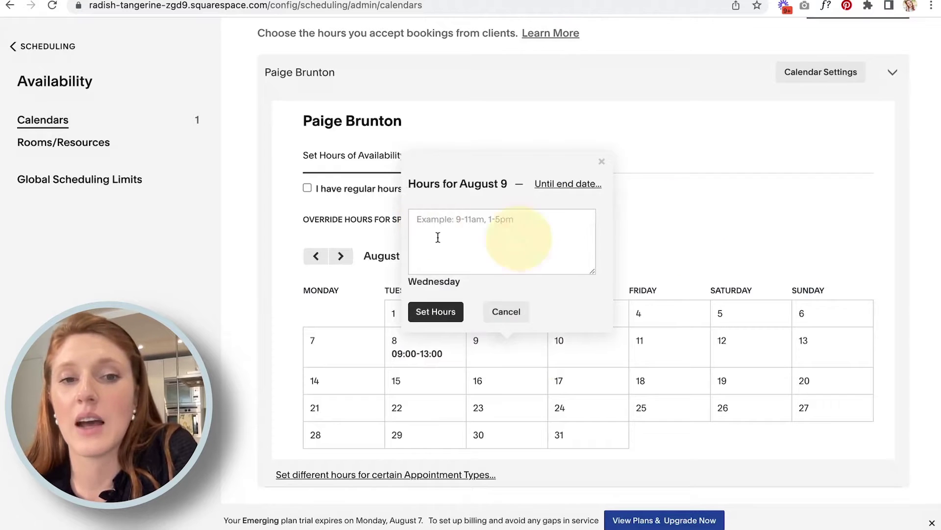
pyautogui.click(505, 311)
# Re-enable regular weekly hours, set Tuesday to 9AM - 1PM, and save them.
pyautogui.click(307, 189)
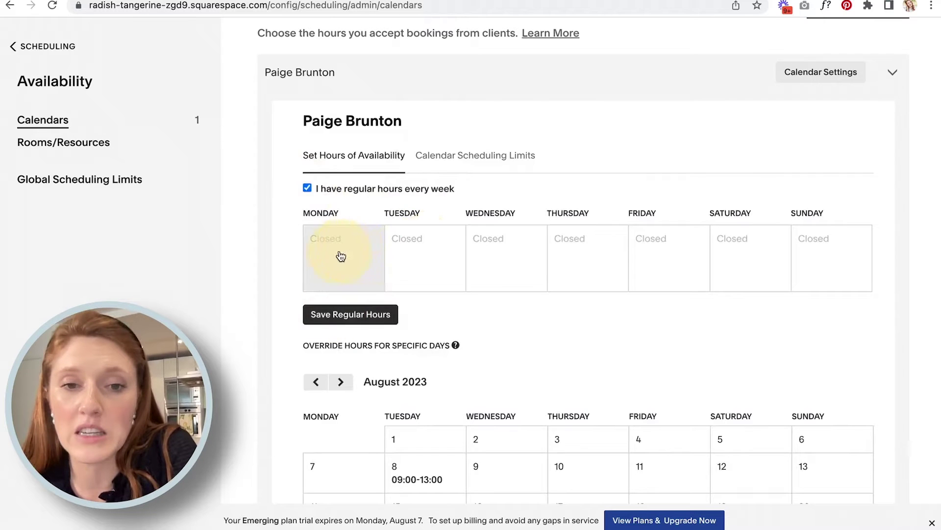
pyautogui.click(422, 251)
pyautogui.write('9AM - 1 P')
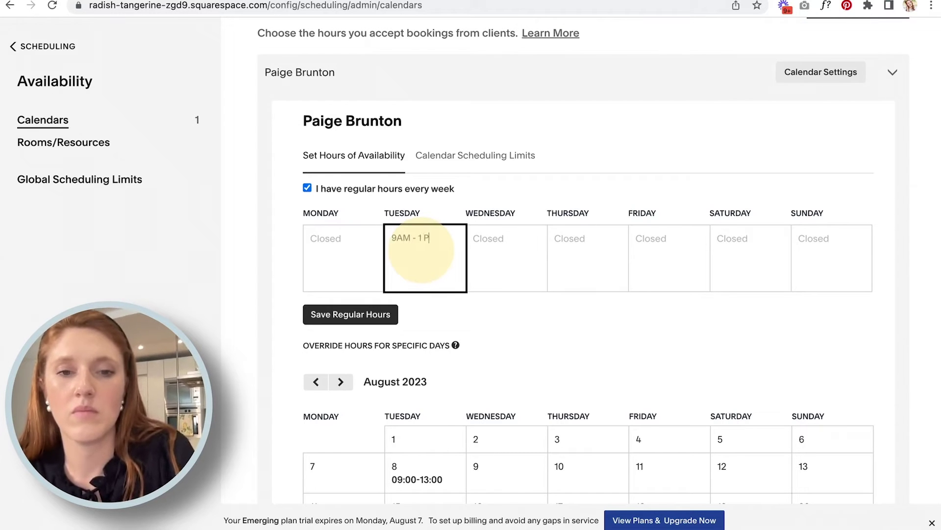
pyautogui.write('M')
pyautogui.click(368, 313)
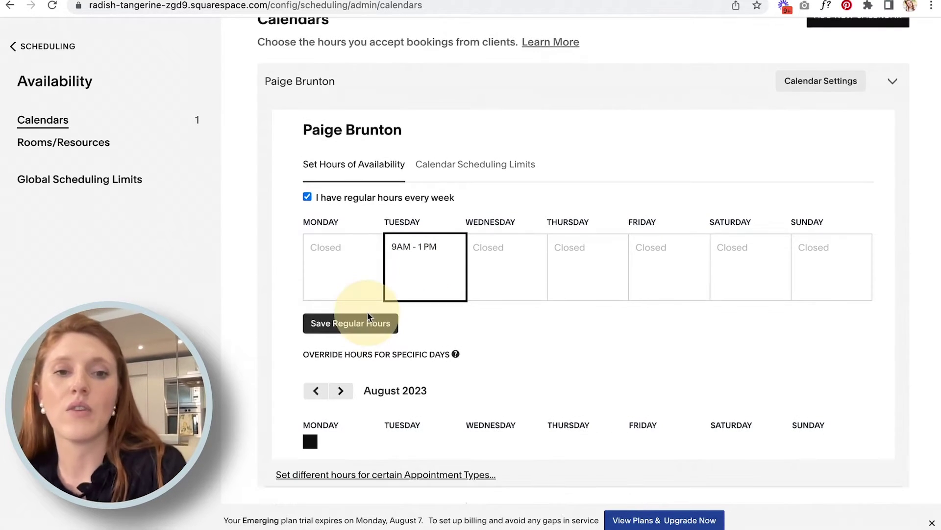
# Clear the hours for August 22 so that Tuesday is closed for bookings.
pyautogui.scroll(-3, 373, 316)
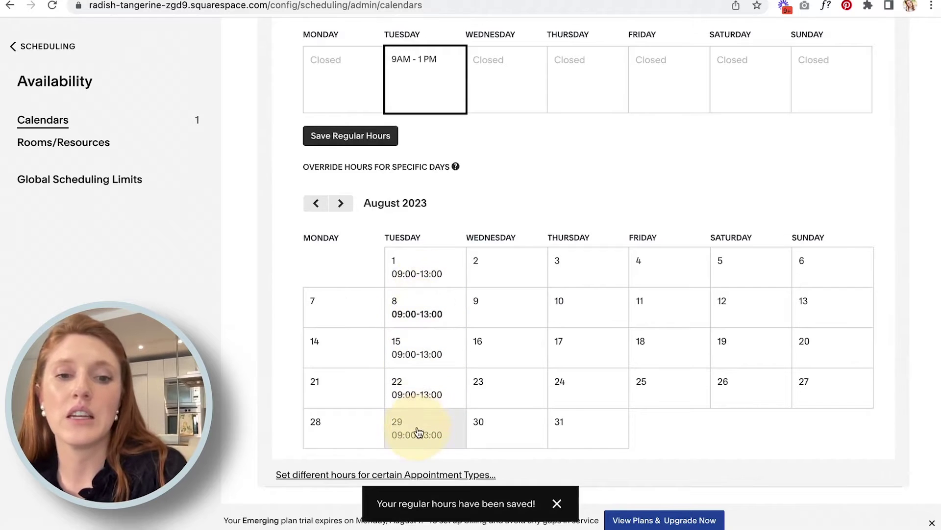
pyautogui.click(418, 397)
pyautogui.moveTo(418, 257); pyautogui.dragTo(301, 256)
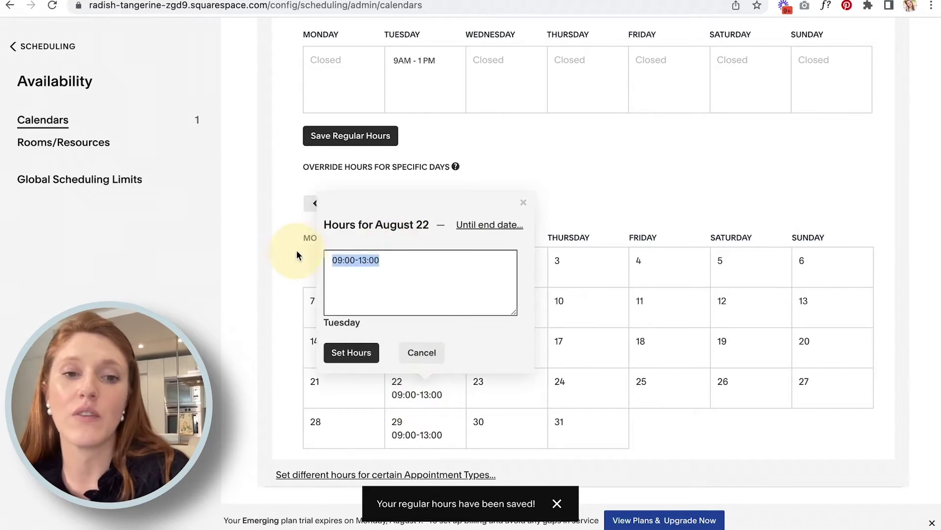
pyautogui.press('BackSpace')
pyautogui.click(351, 352)
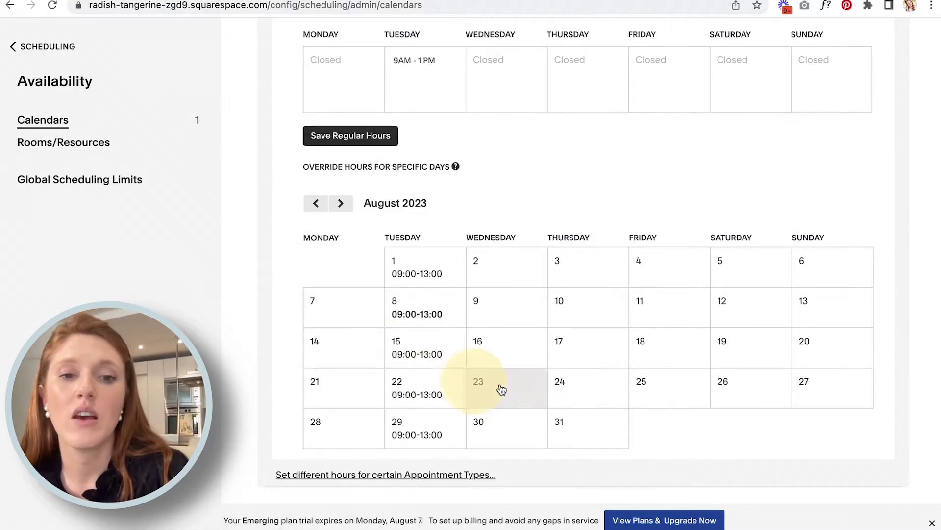
# Return from Availability to the Scheduling menu and open Appointment Types.
pyautogui.scroll(3, 532, 368)
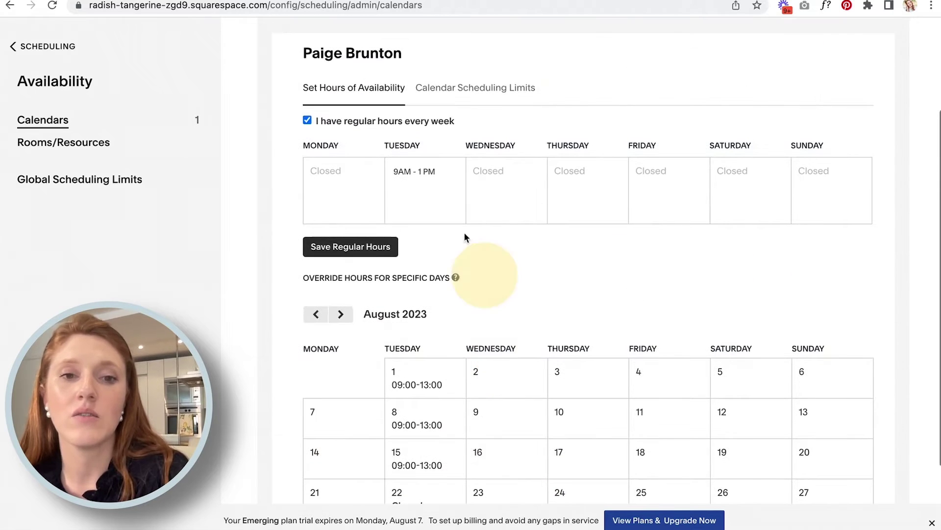
pyautogui.scroll(3, 315, 257)
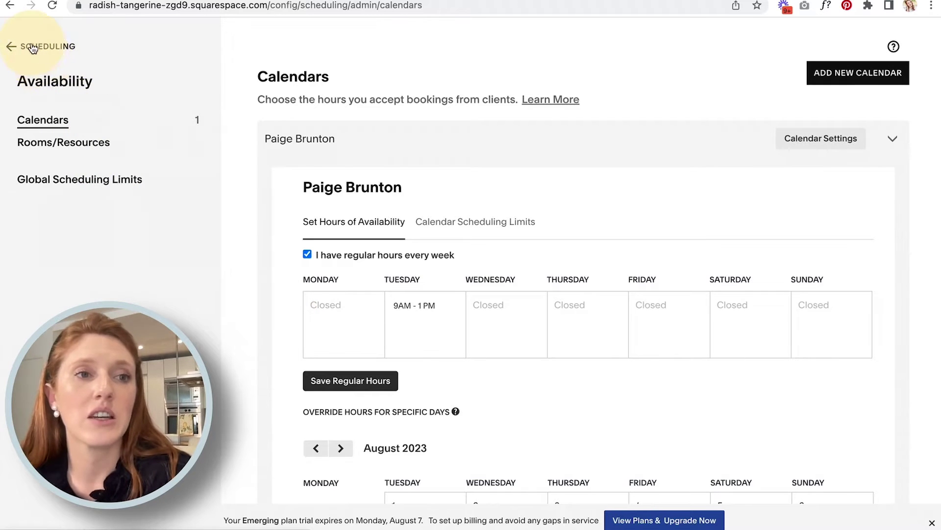
pyautogui.click(49, 63)
pyautogui.scroll(-10, 78, 275)
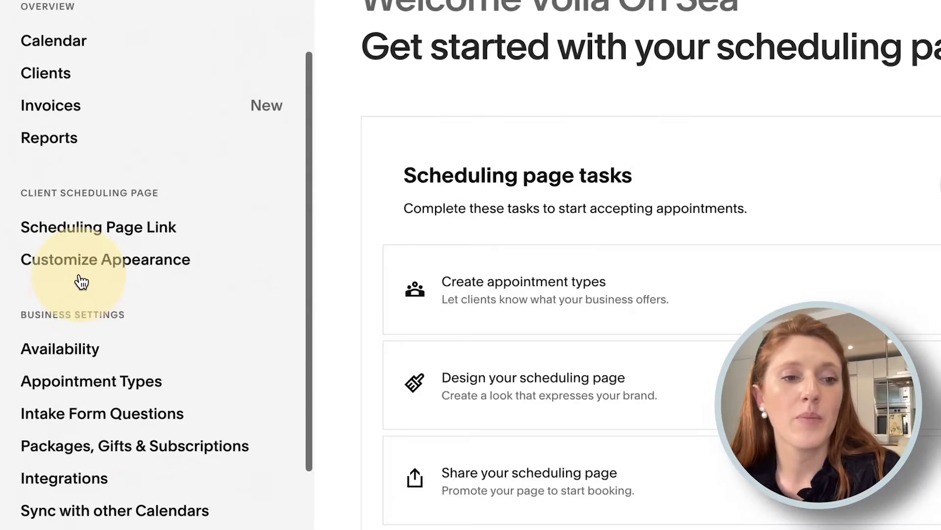
pyautogui.click(67, 292)
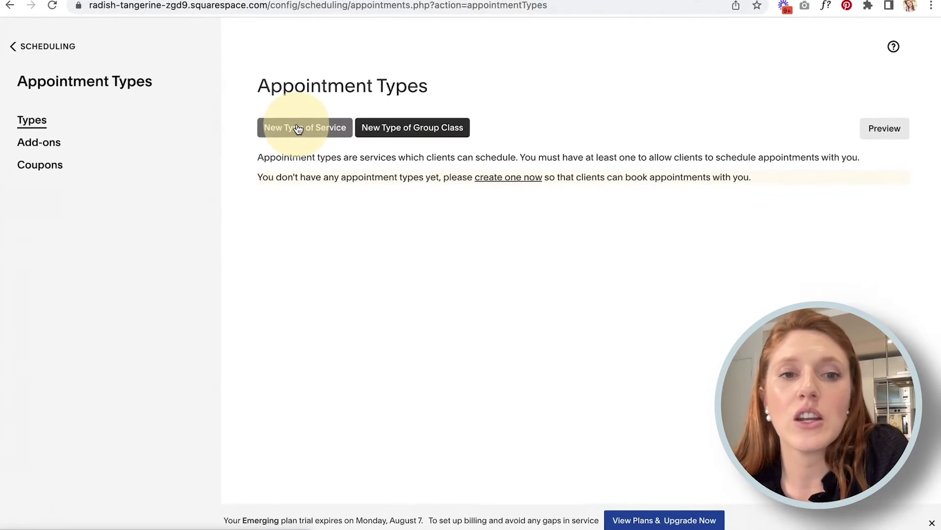
# Start a new type of service named "Wedding Consultation & Tour".
pyautogui.click(298, 129)
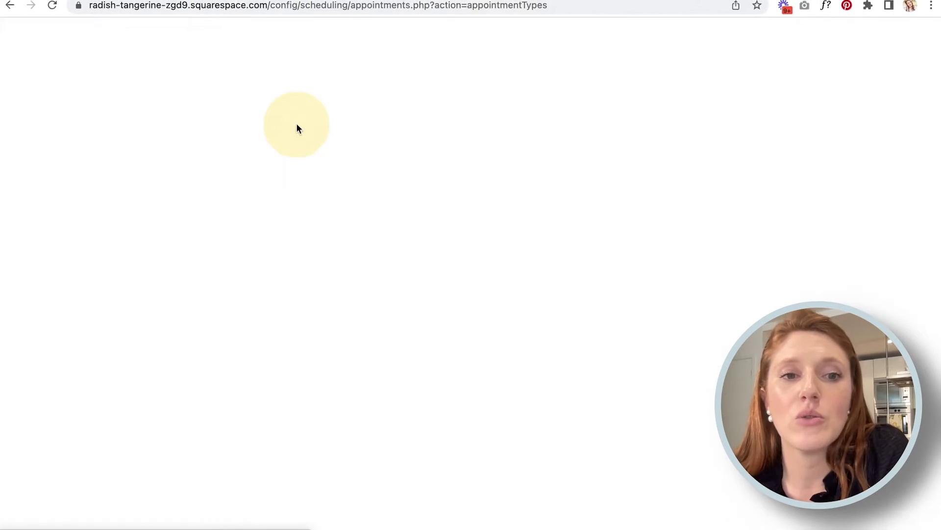
pyautogui.click(315, 173)
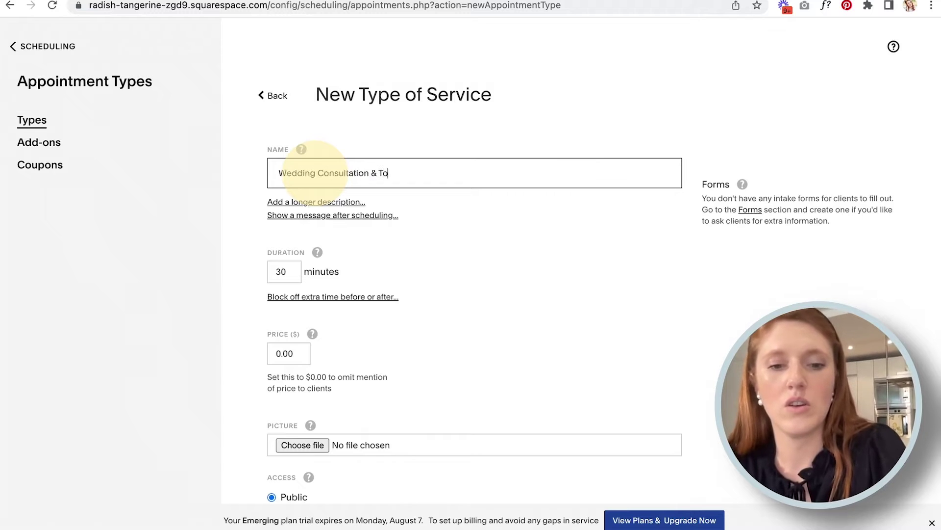
pyautogui.click(251, 276)
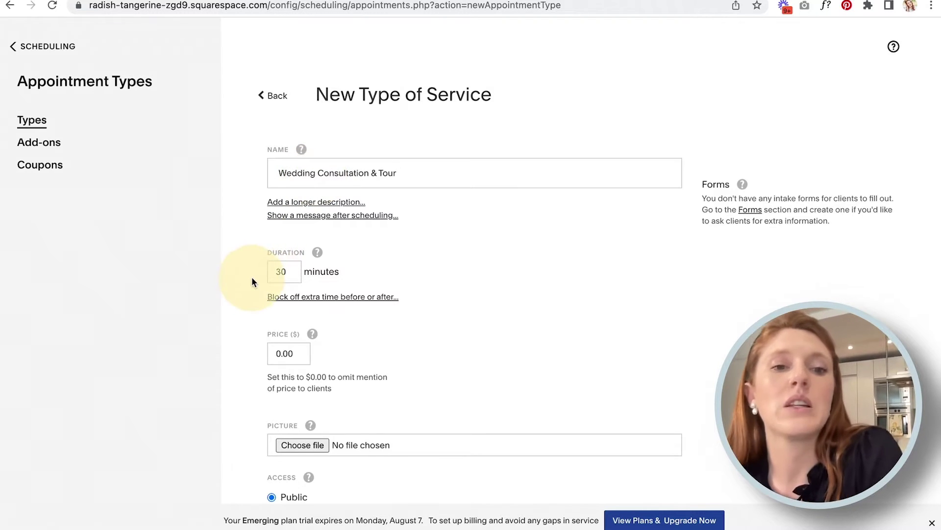
# Keep the service's 30-minute duration, block off 20 minutes after the appointment, and save the service.
pyautogui.scroll(-2, 252, 277)
pyautogui.click(286, 179)
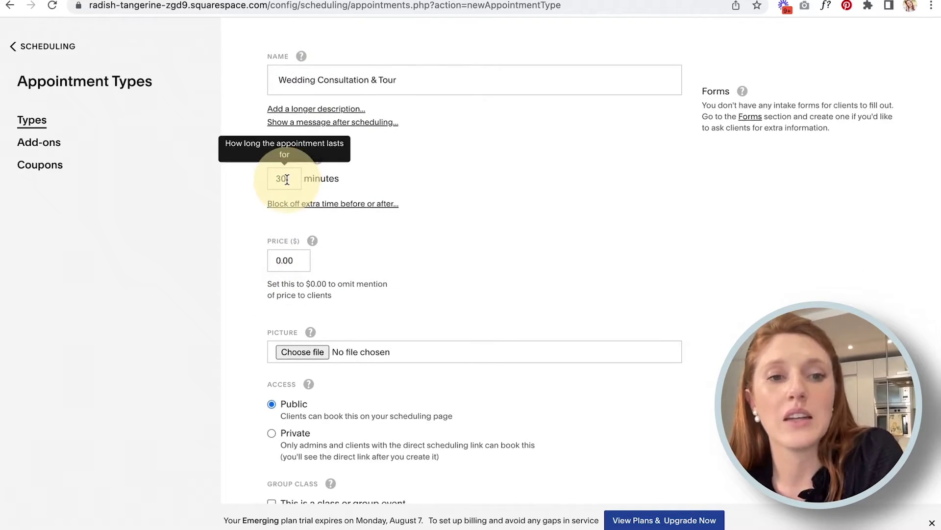
pyautogui.click(288, 178)
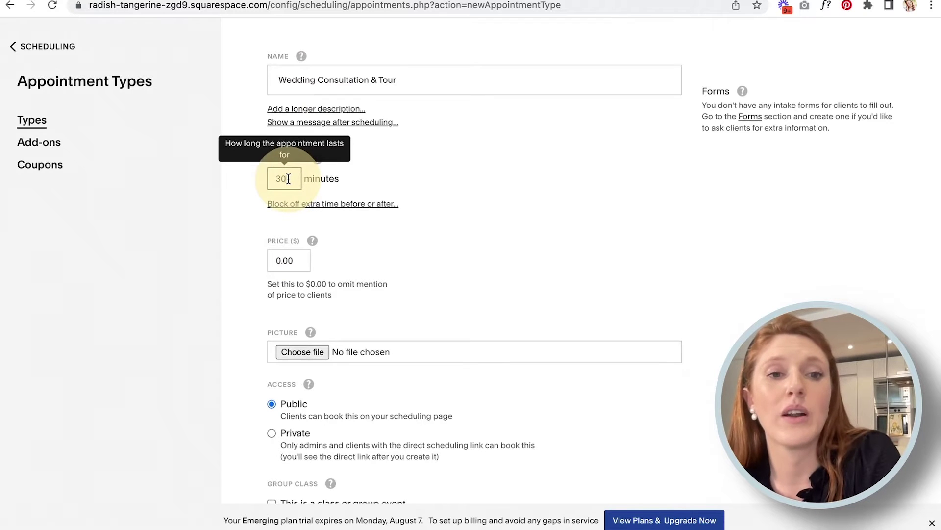
pyautogui.click(295, 203)
pyautogui.click(410, 239)
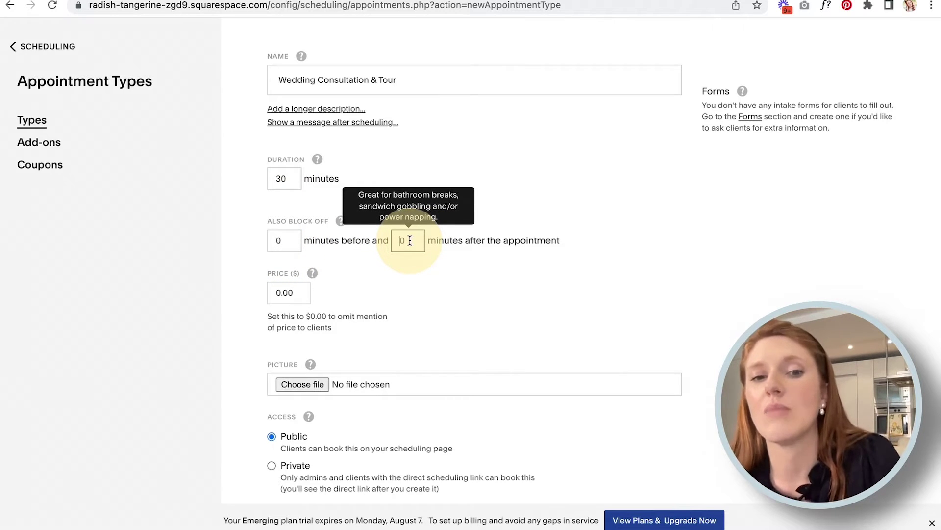
pyautogui.click(244, 236)
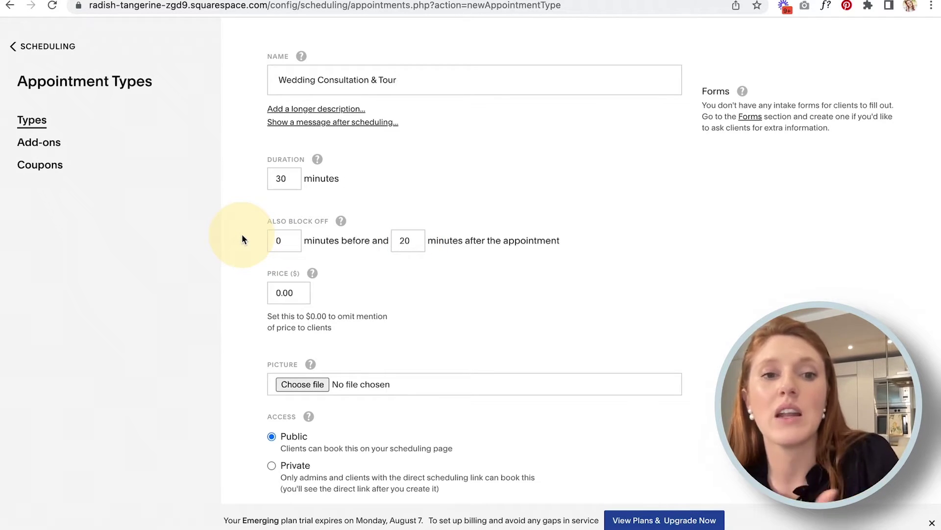
pyautogui.scroll(-2, 243, 239)
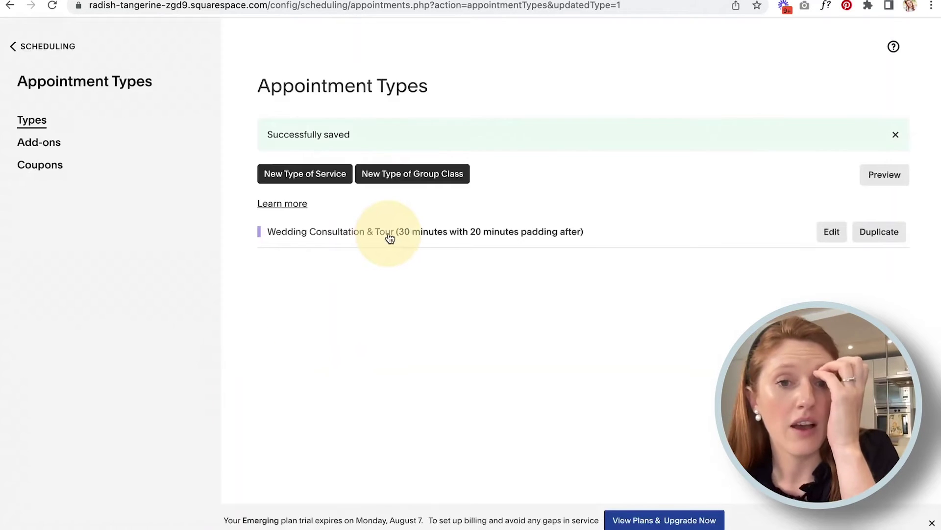
# Return from Appointment Types to the Scheduling menu and open the Scheduling Page Link.
pyautogui.click(19, 46)
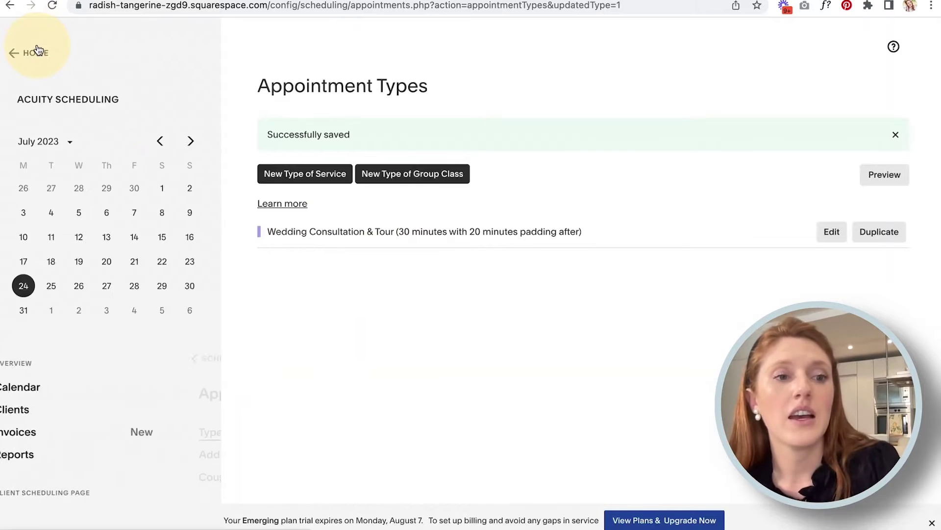
pyautogui.scroll(-4, 35, 385)
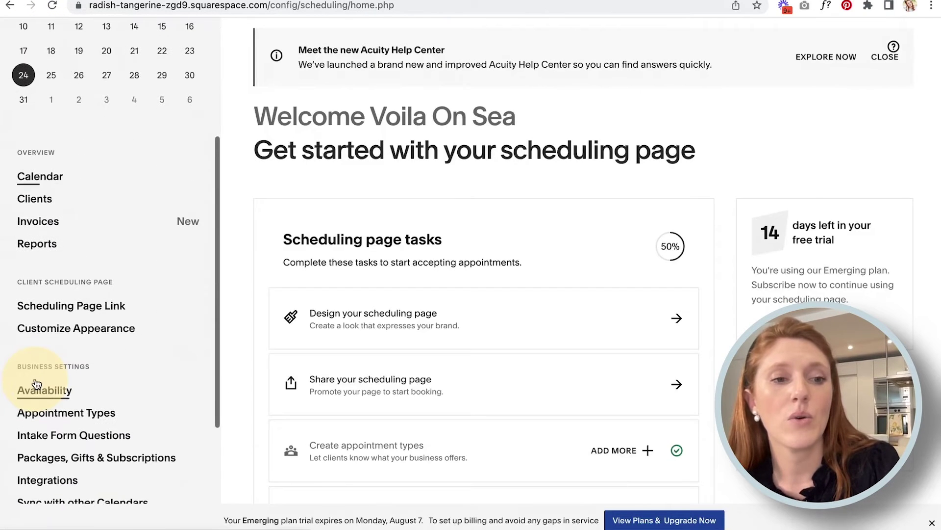
pyautogui.click(59, 308)
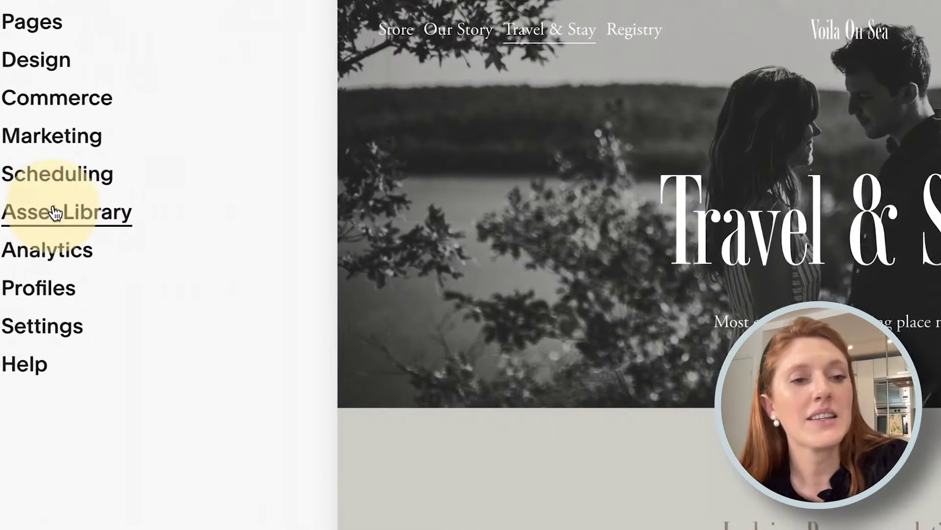
# View all files in the site's Asset Library and return to the home menu.
pyautogui.click(56, 213)
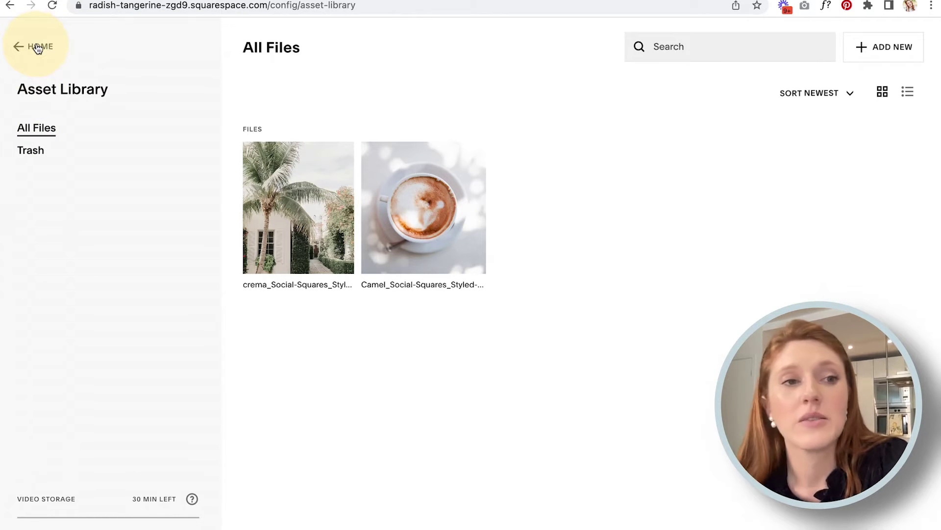
pyautogui.click(38, 47)
# Review the Sales, Traffic and Geography overviews in Analytics, including the available report categories, and return to the home menu.
pyautogui.click(69, 249)
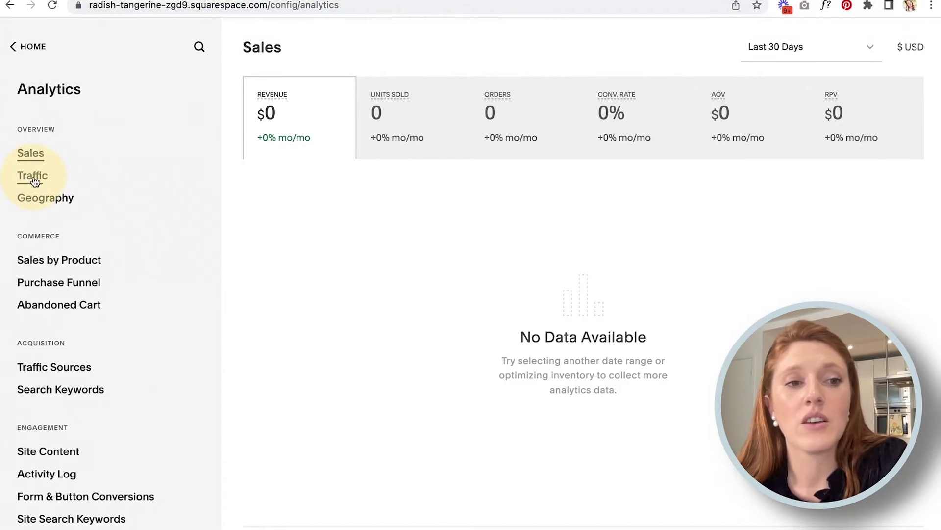
pyautogui.click(35, 181)
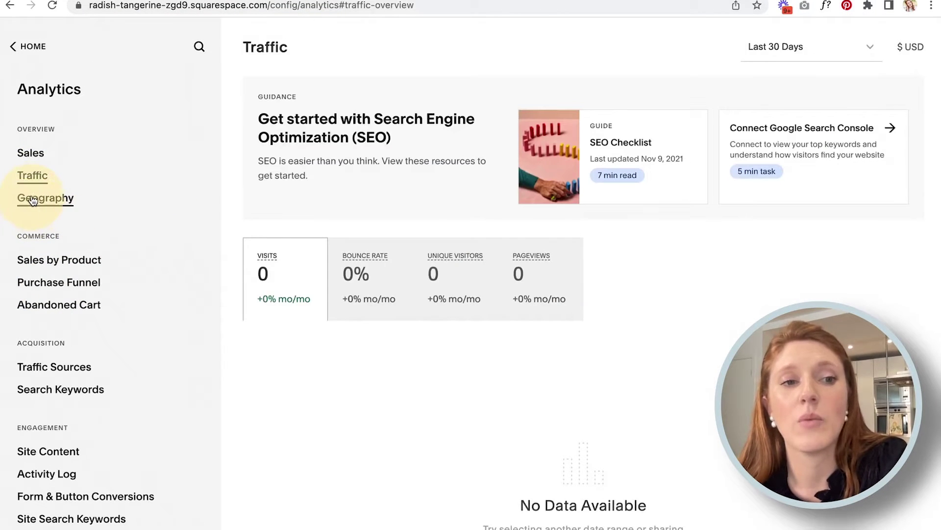
pyautogui.click(33, 201)
pyautogui.scroll(-1, 172, 210)
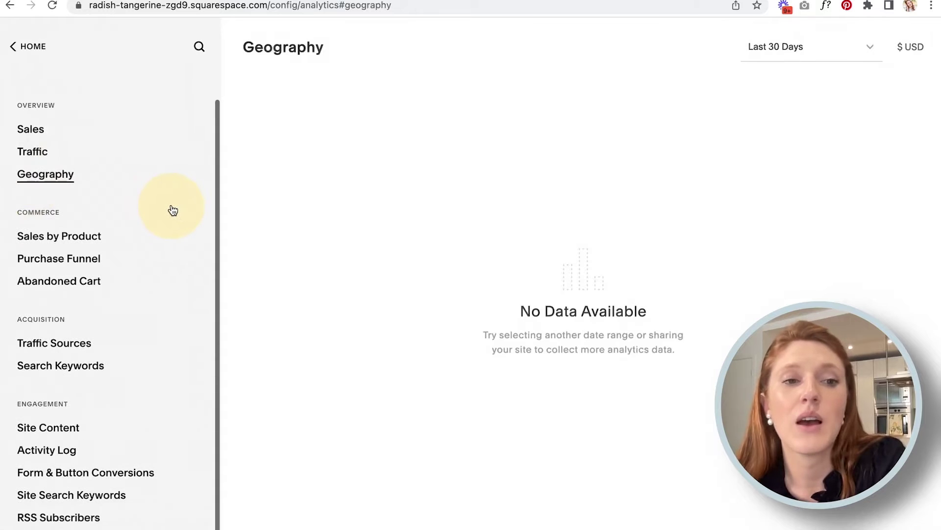
pyautogui.scroll(1, 173, 210)
pyautogui.scroll(-1, 173, 210)
pyautogui.scroll(1, 171, 205)
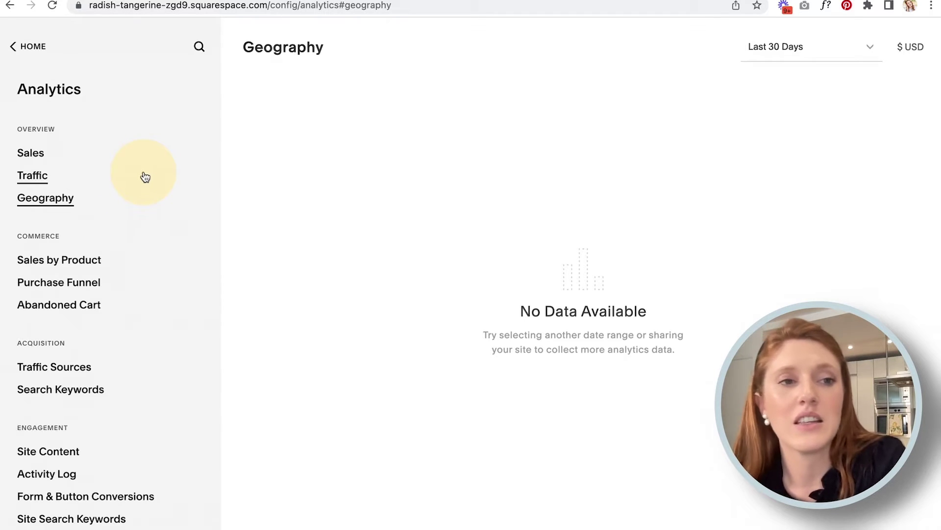
pyautogui.click(32, 48)
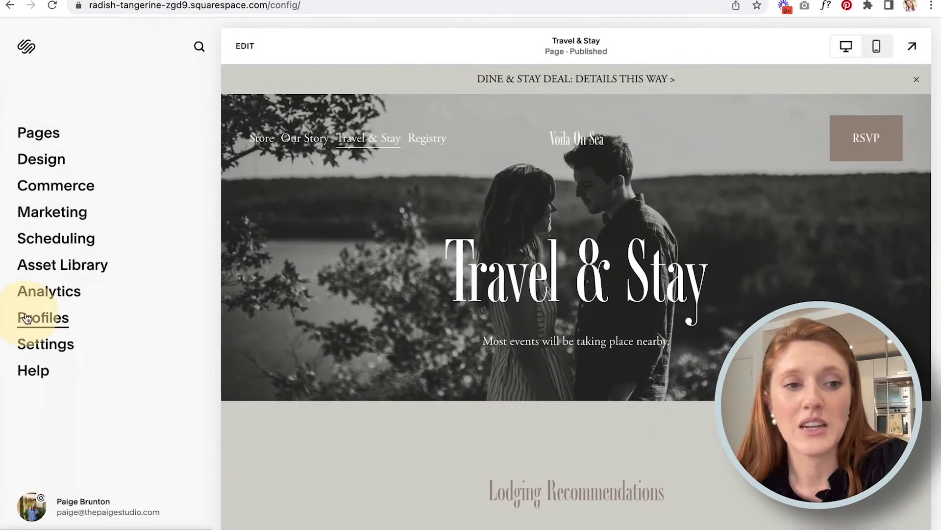
# Review the Profiles area and its smart lists such as Subscribers and Customers, and return to the home menu.
pyautogui.click(27, 318)
pyautogui.click(39, 47)
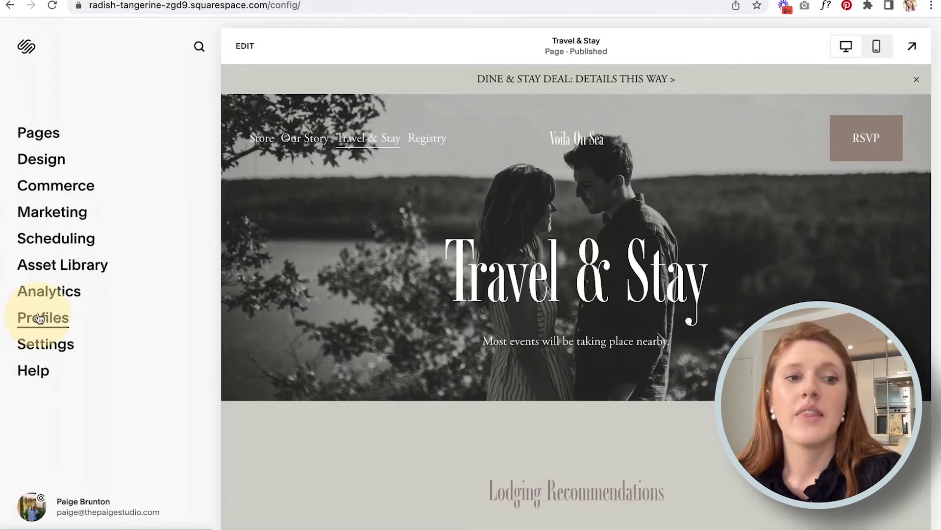
pyautogui.click(39, 318)
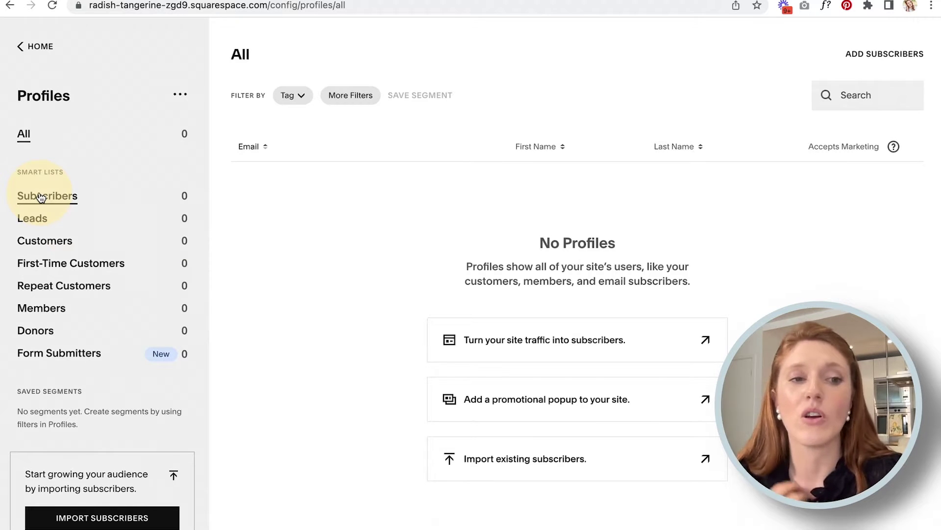
pyautogui.click(37, 48)
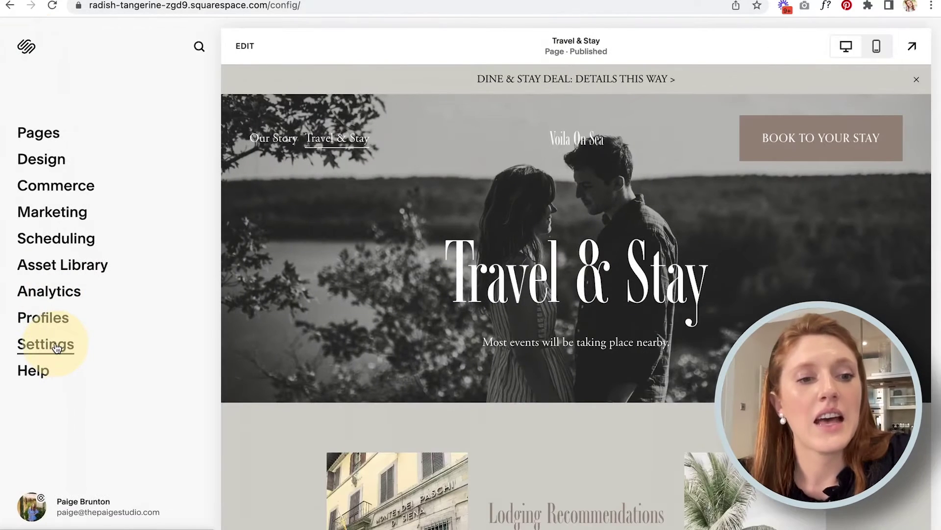
# Open the Website trial subscription in the billing settings and start upgrading it.
pyautogui.click(56, 346)
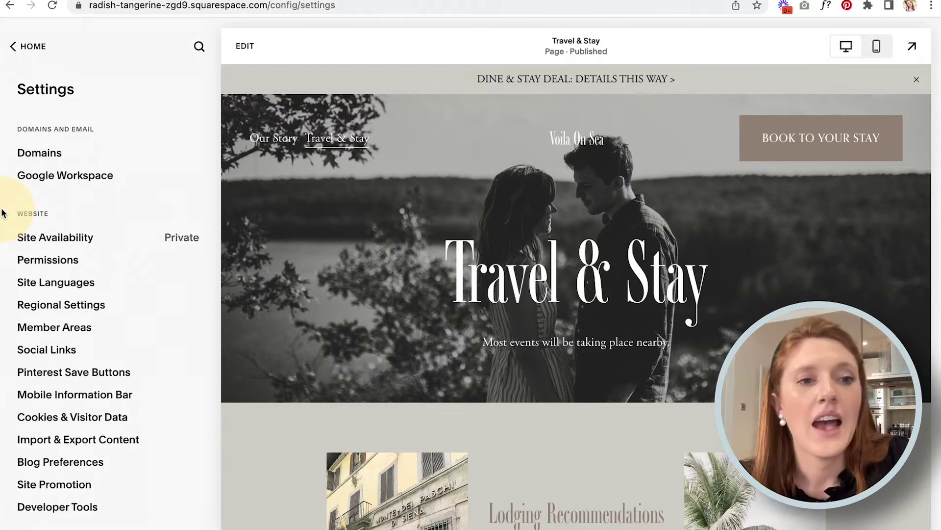
pyautogui.scroll(-10, 4, 213)
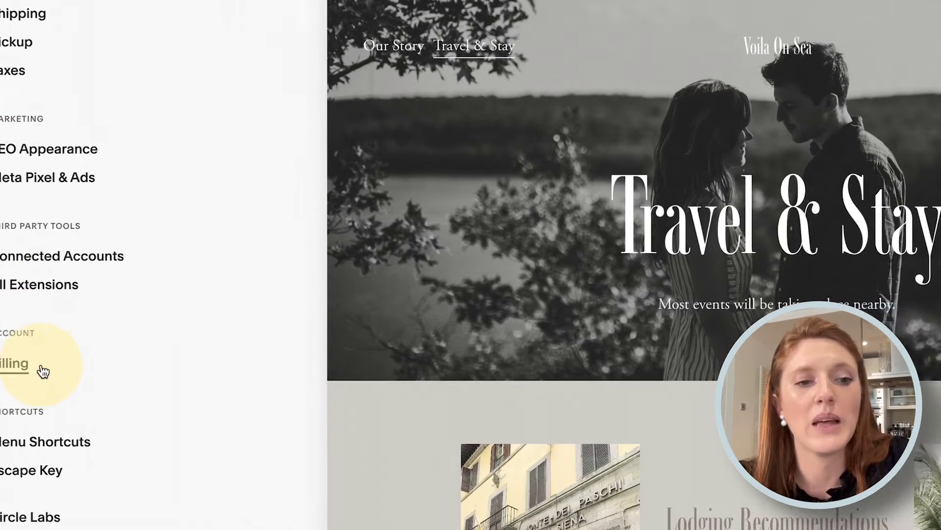
pyautogui.click(38, 366)
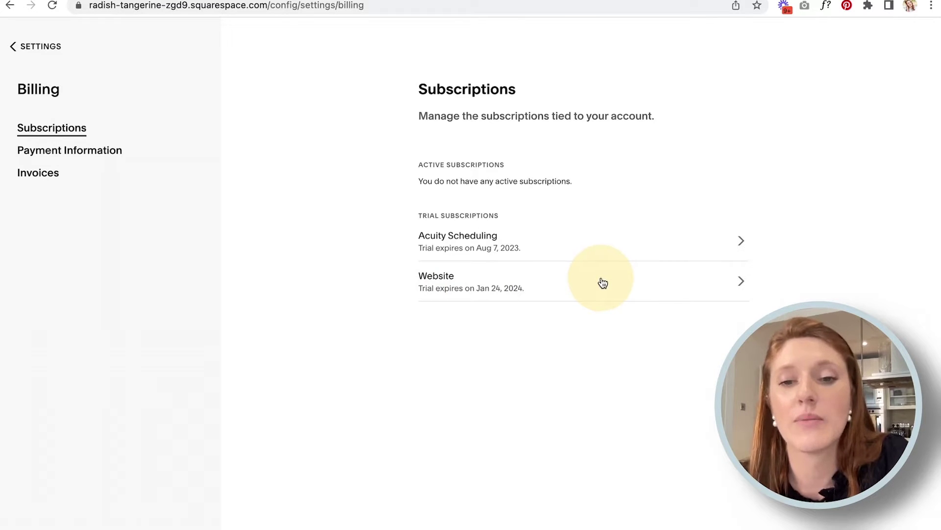
pyautogui.click(563, 280)
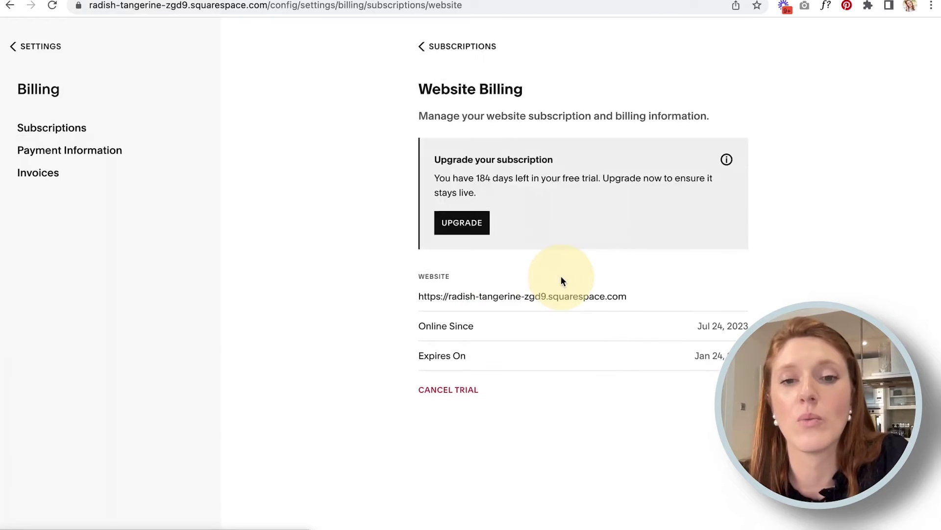
pyautogui.click(452, 223)
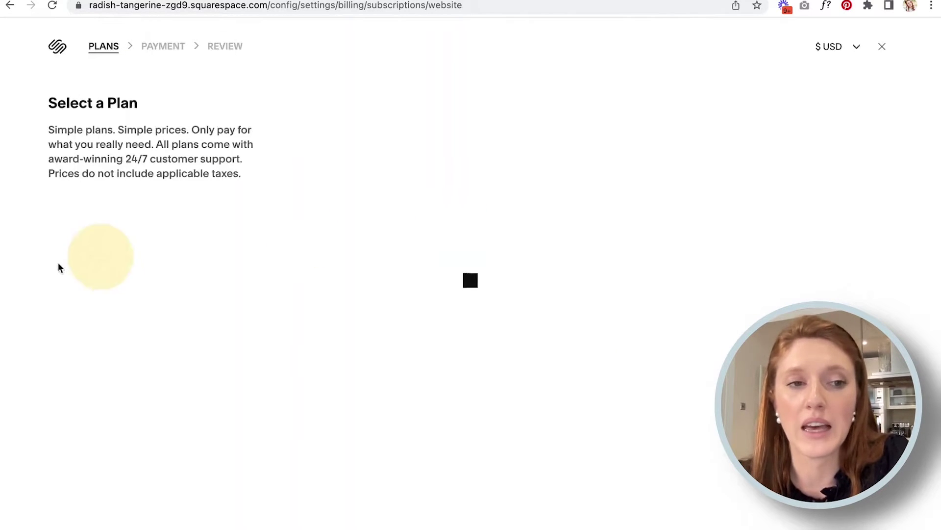
# Compare the core and commerce features of the Personal, Business, Basic Commerce and Advanced Commerce plans.
pyautogui.scroll(-5, 908, 126)
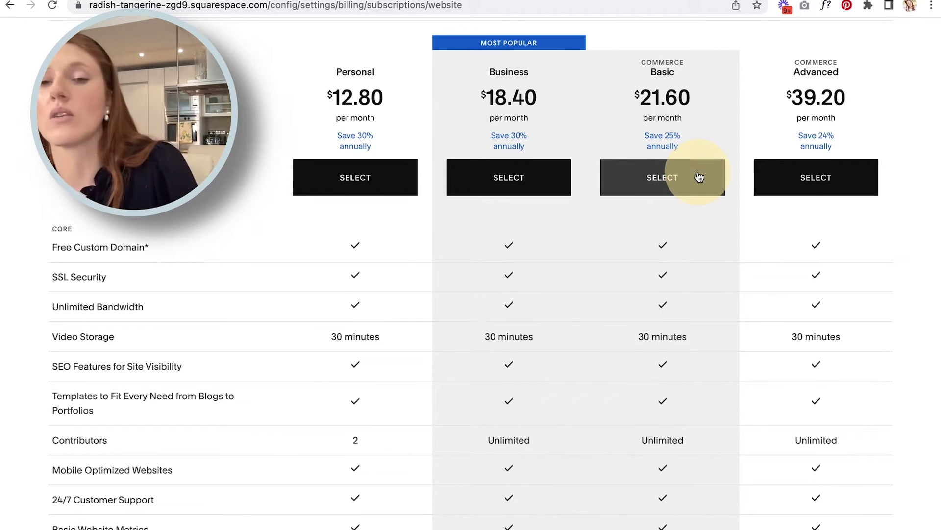
pyautogui.scroll(-15, 699, 175)
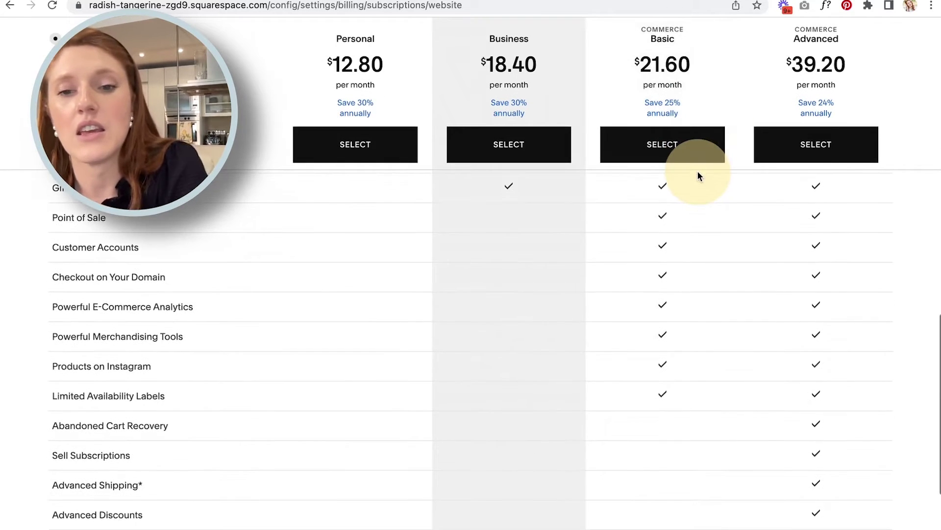
pyautogui.scroll(3, 697, 172)
pyautogui.scroll(15, 660, 348)
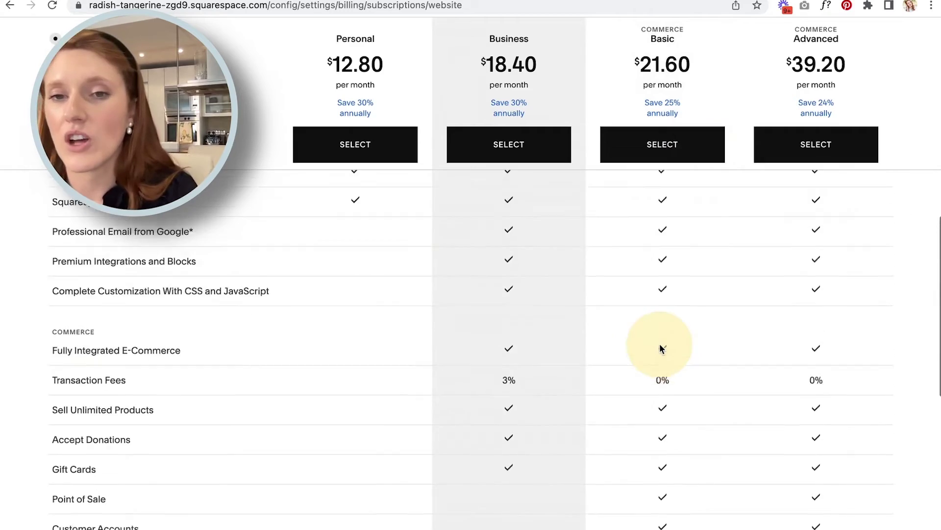
pyautogui.scroll(-4, 660, 343)
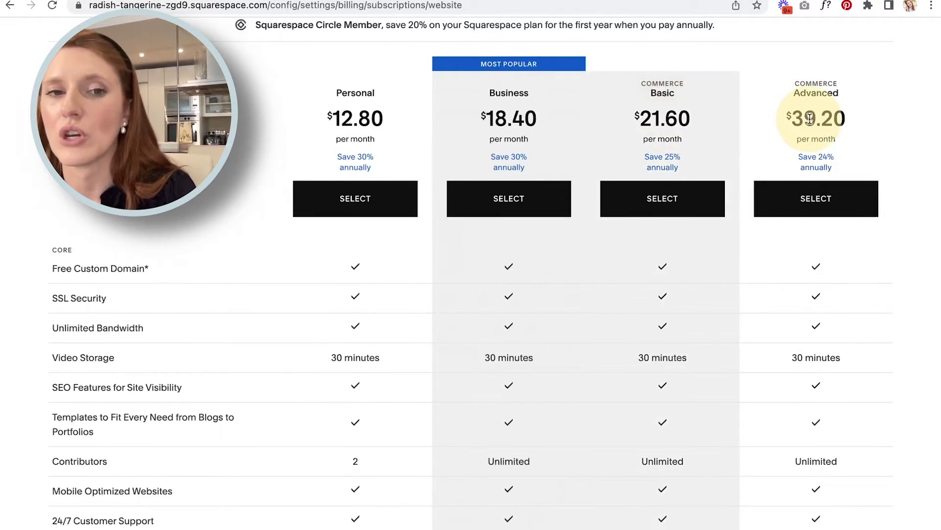
pyautogui.scroll(-6, 273, 185)
pyautogui.scroll(-3, 341, 295)
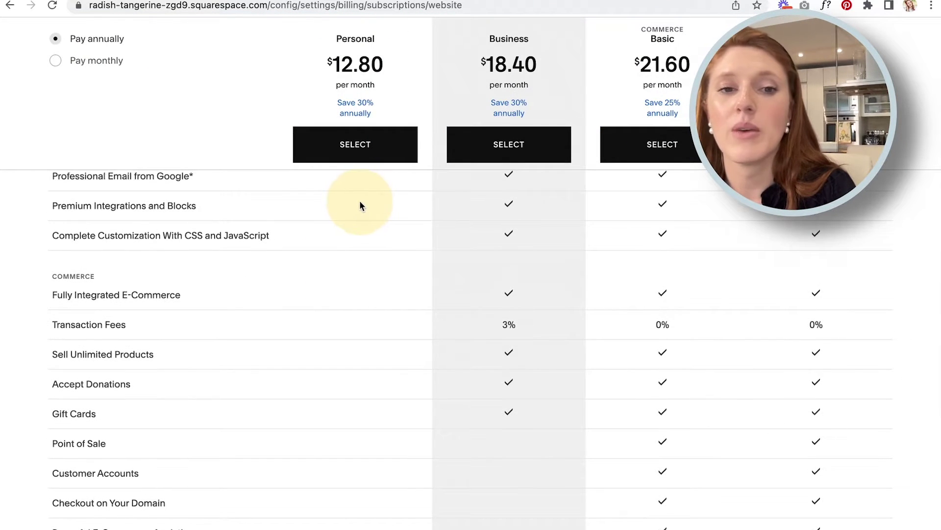
pyautogui.scroll(-1, 359, 375)
pyautogui.scroll(-2, 358, 375)
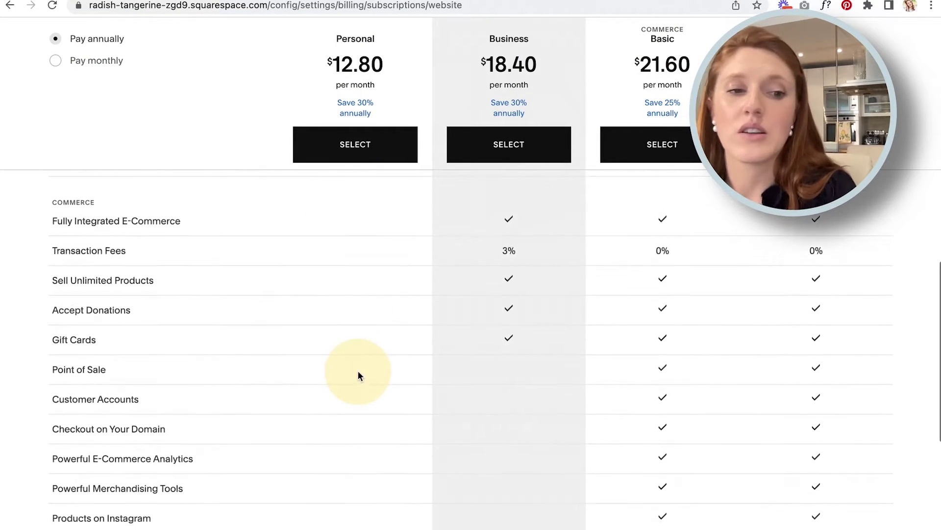
pyautogui.scroll(-5, 358, 363)
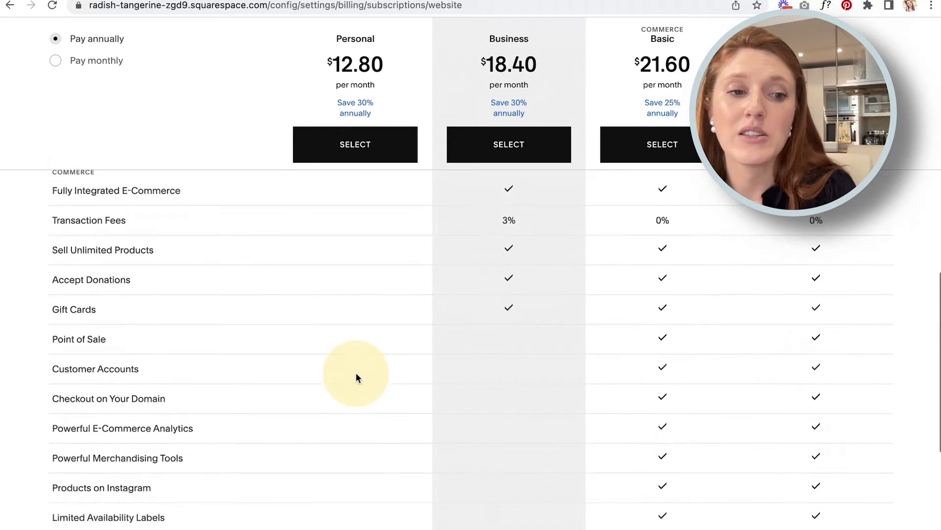
pyautogui.scroll(10, 356, 376)
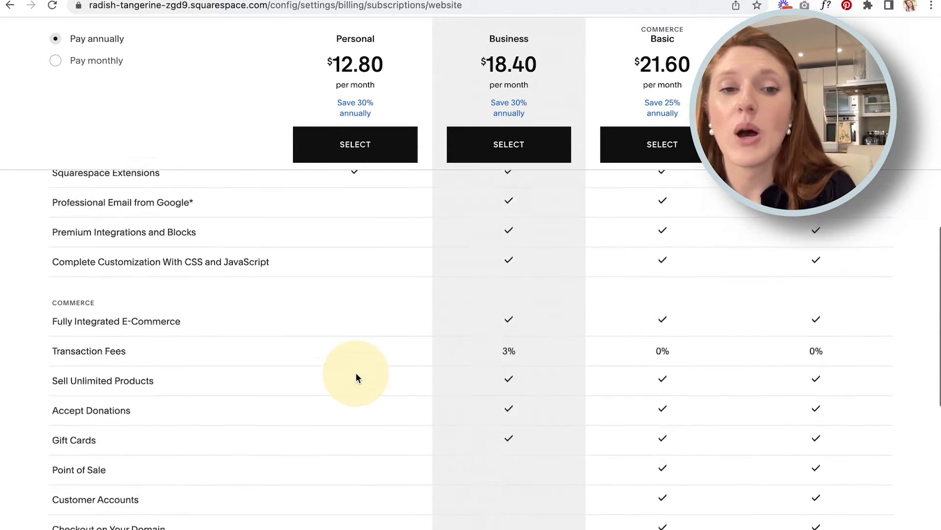
pyautogui.scroll(1, 356, 378)
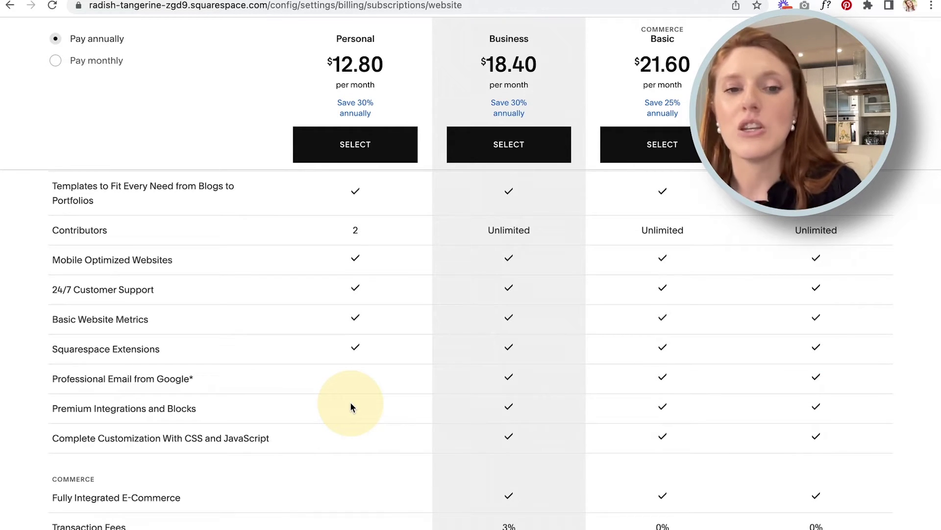
pyautogui.scroll(10, 351, 406)
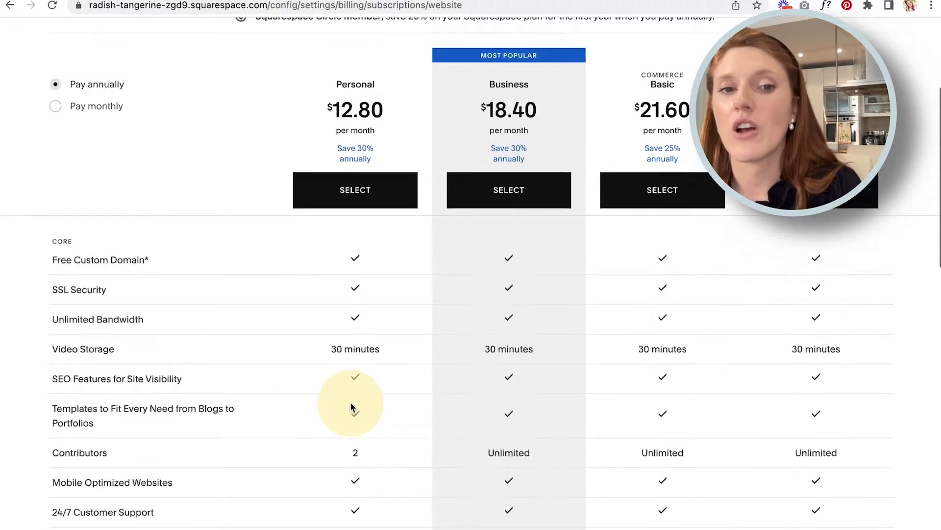
pyautogui.scroll(-4, 350, 401)
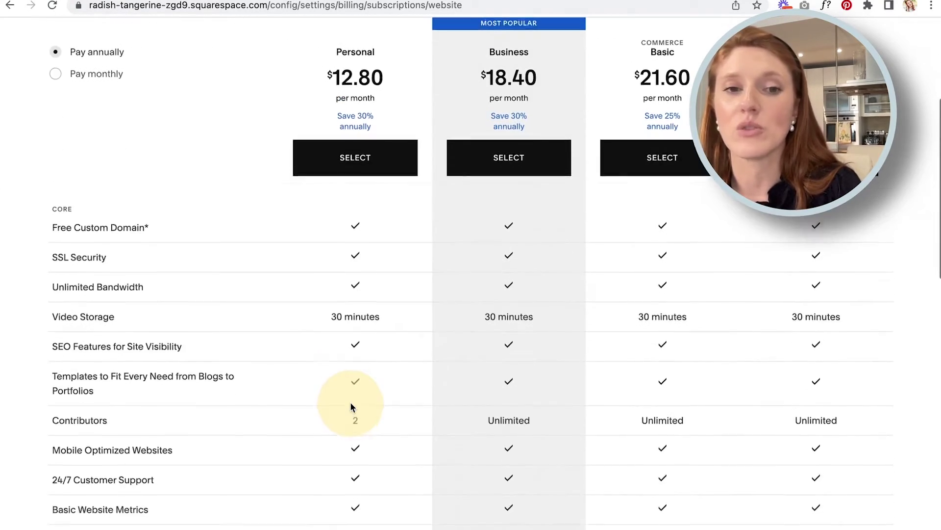
pyautogui.scroll(5, 350, 402)
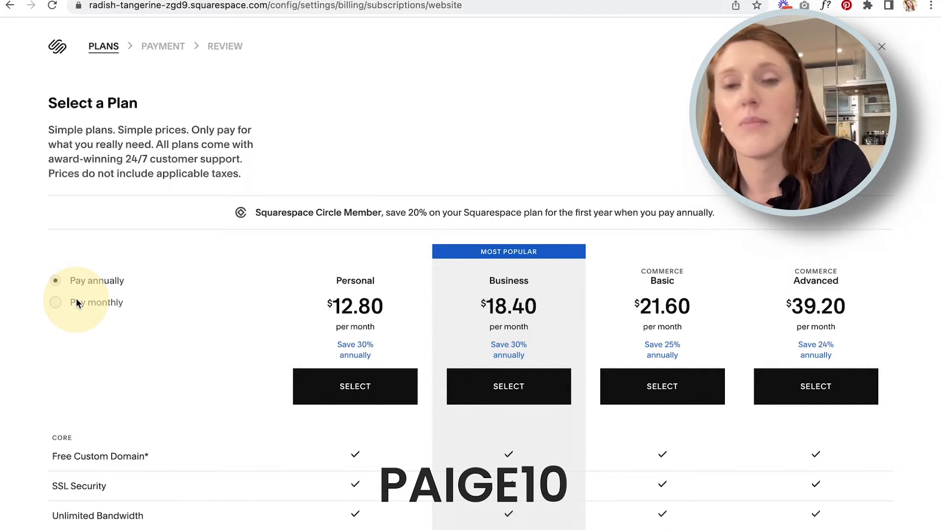
# Read the terms of the Free Custom Domain offer in the plan comparison.
pyautogui.scroll(-3, 76, 277)
pyautogui.moveTo(64, 275)
pyautogui.scroll(3, 139, 279)
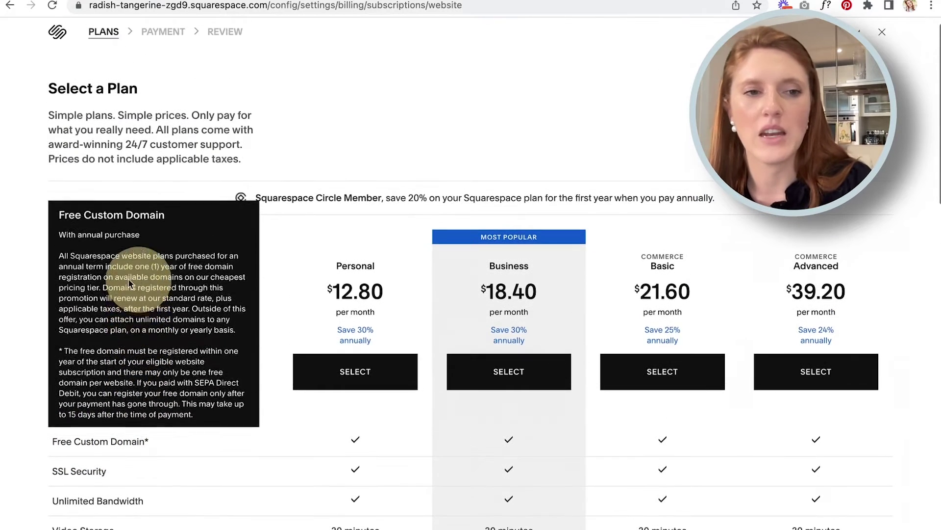
# Compare the plans' monthly and annual prices, finishing with annual payment chosen.
pyautogui.click(55, 293)
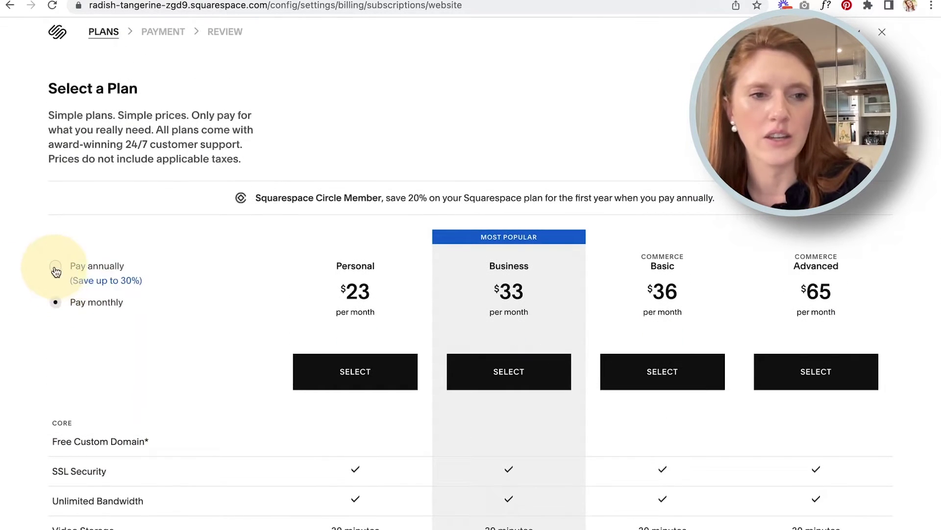
pyautogui.click(55, 270)
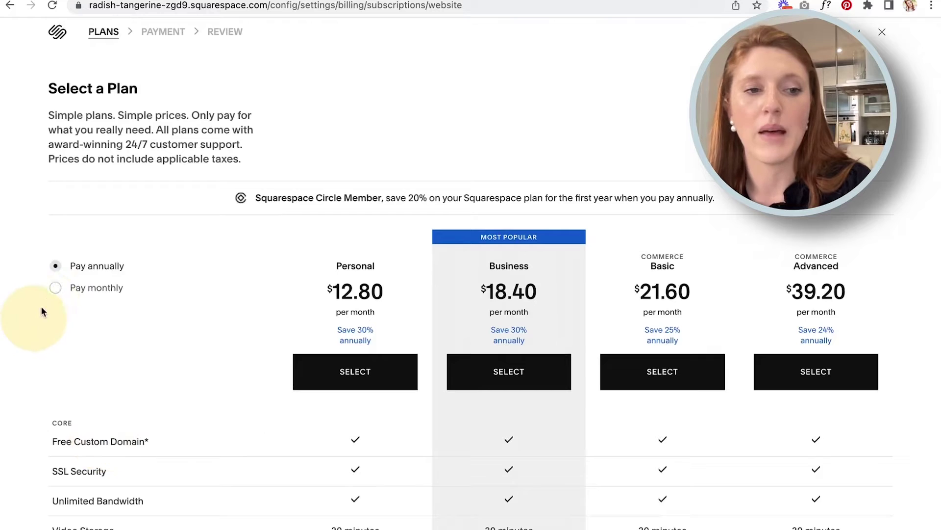
pyautogui.click(54, 290)
pyautogui.click(56, 266)
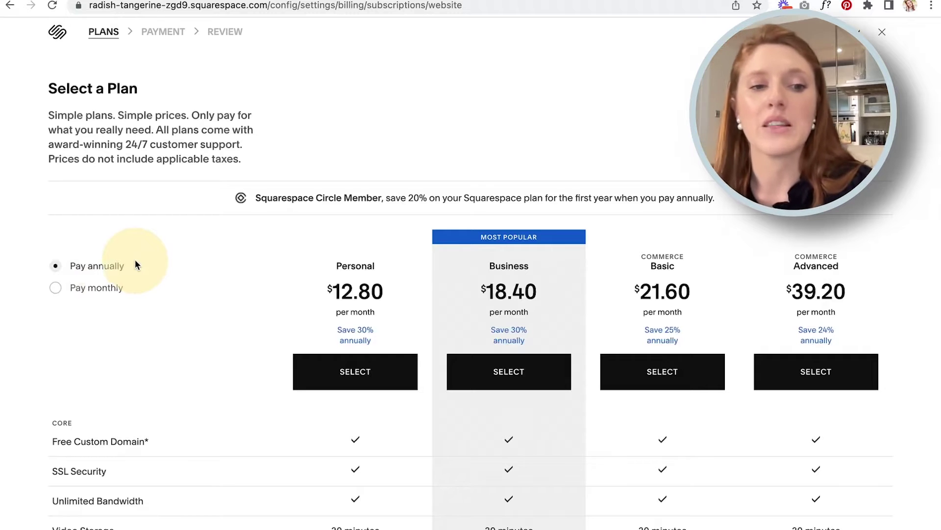
# Select the Business plan with annual payment and proceed to the payment information.
pyautogui.scroll(1, 318, 319)
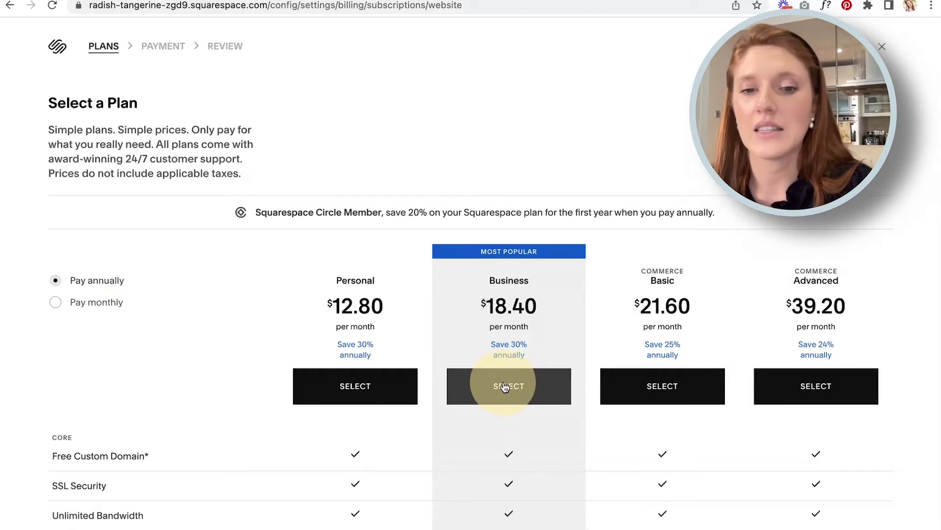
pyautogui.click(508, 386)
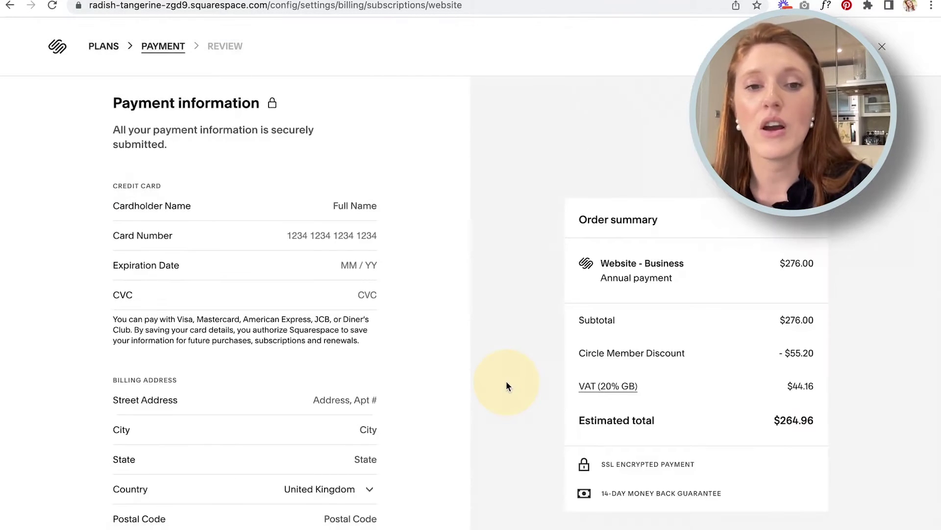
# Review the credit card and billing address fields and the order summary for the annual Business plan.
pyautogui.scroll(-2, 311, 246)
pyautogui.scroll(2, 311, 245)
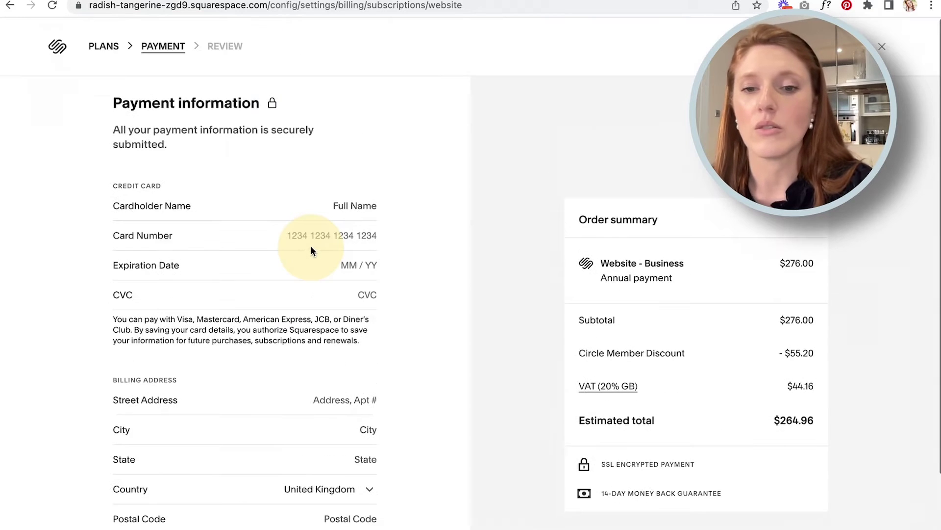
pyautogui.scroll(-2, 310, 245)
pyautogui.scroll(2, 305, 242)
pyautogui.scroll(-2, 311, 248)
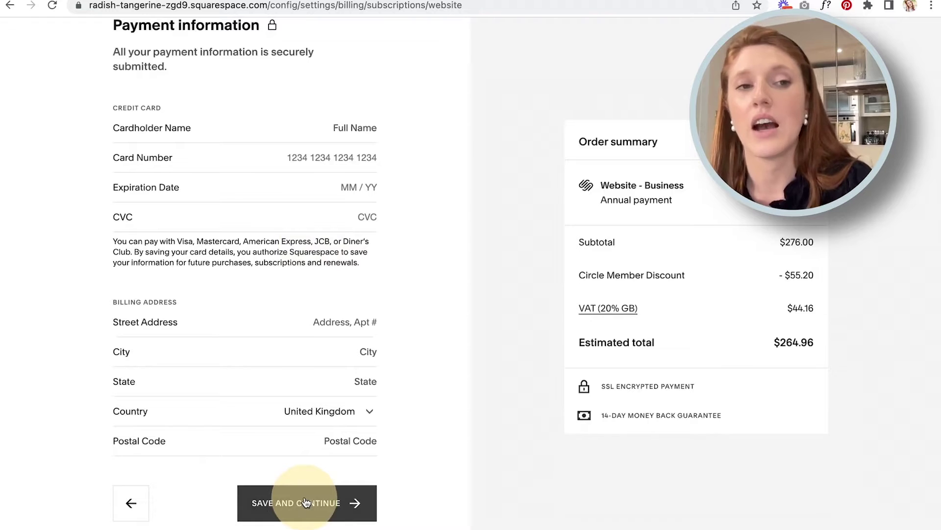
pyautogui.scroll(2, 305, 502)
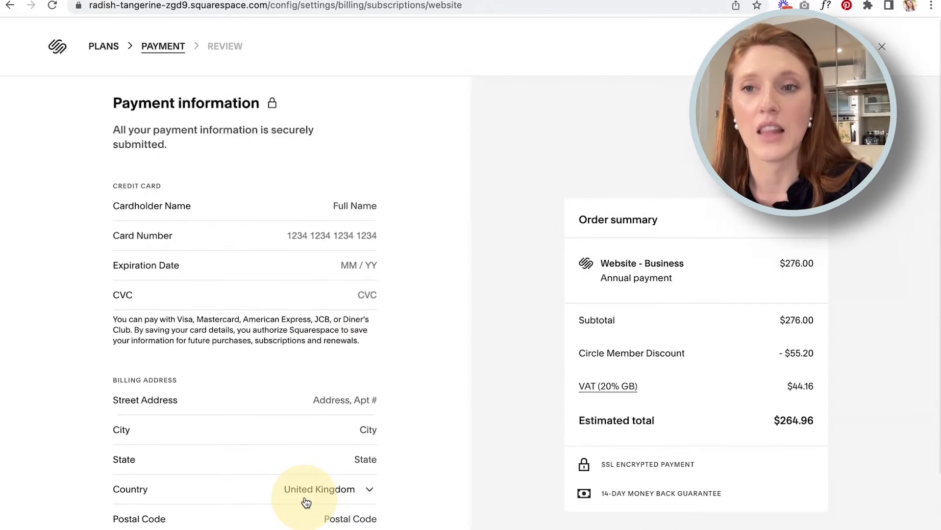
# Leave the payment form without paying and check the Public option in the Site Availability settings.
pyautogui.click(882, 46)
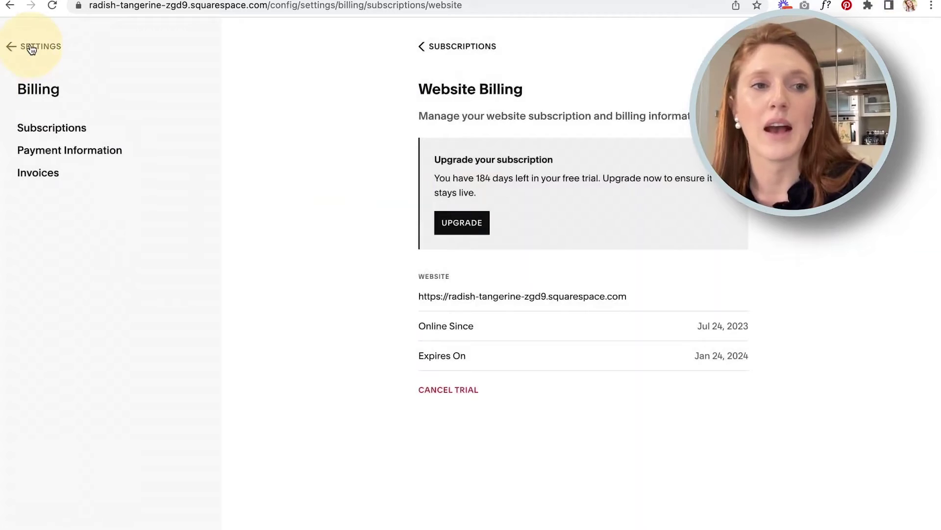
pyautogui.click(31, 49)
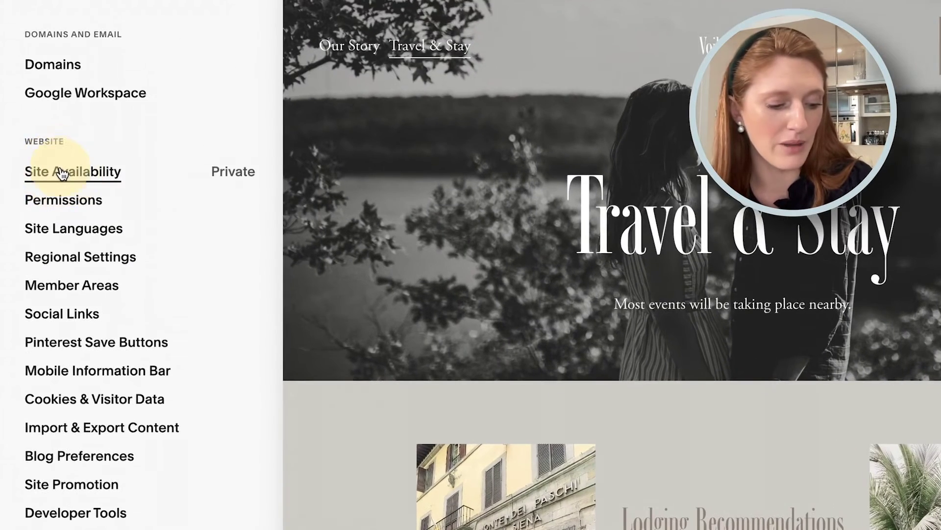
pyautogui.click(47, 238)
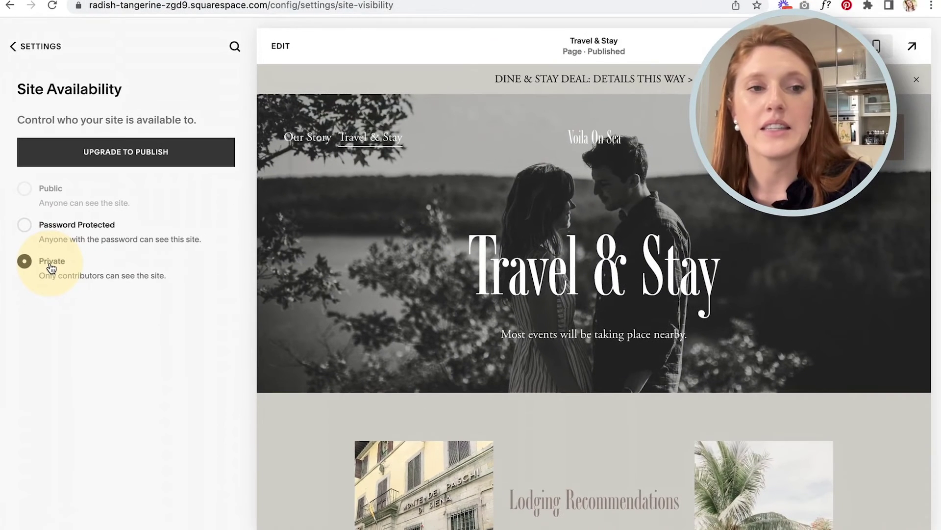
pyautogui.moveTo(25, 186)
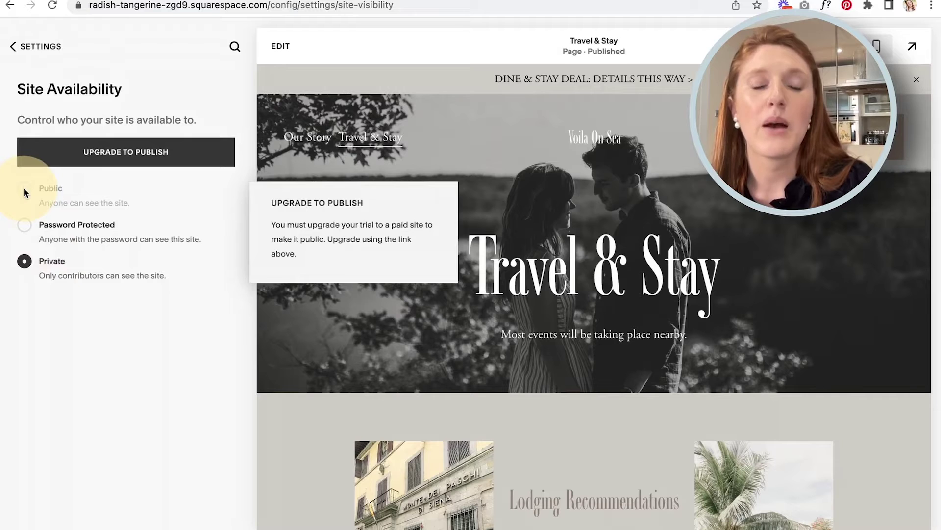
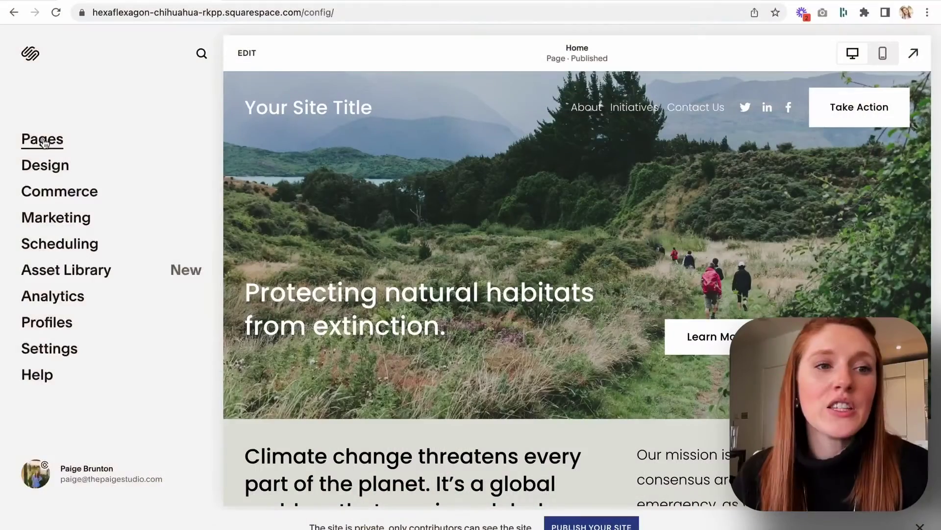
# Add a blank page named New Page to the Main Navigation.
pyautogui.click(43, 139)
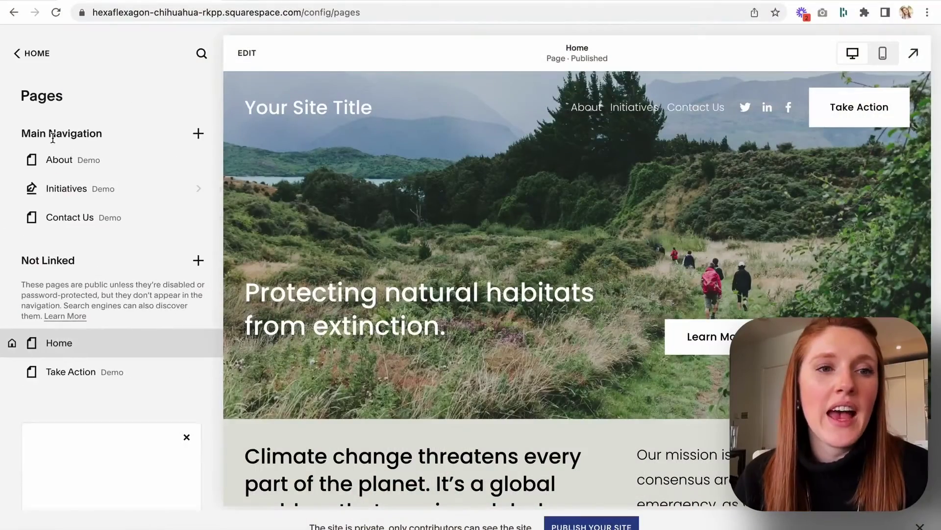
pyautogui.click(198, 135)
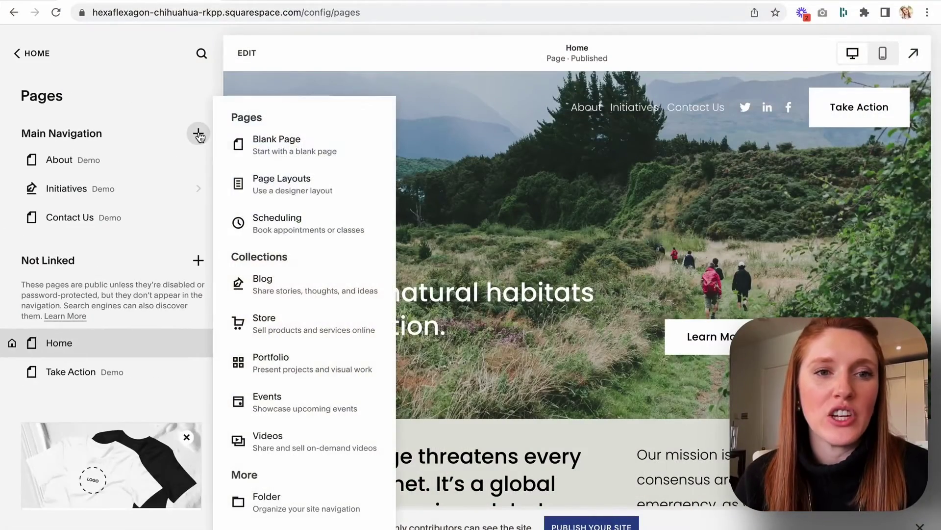
pyautogui.click(275, 144)
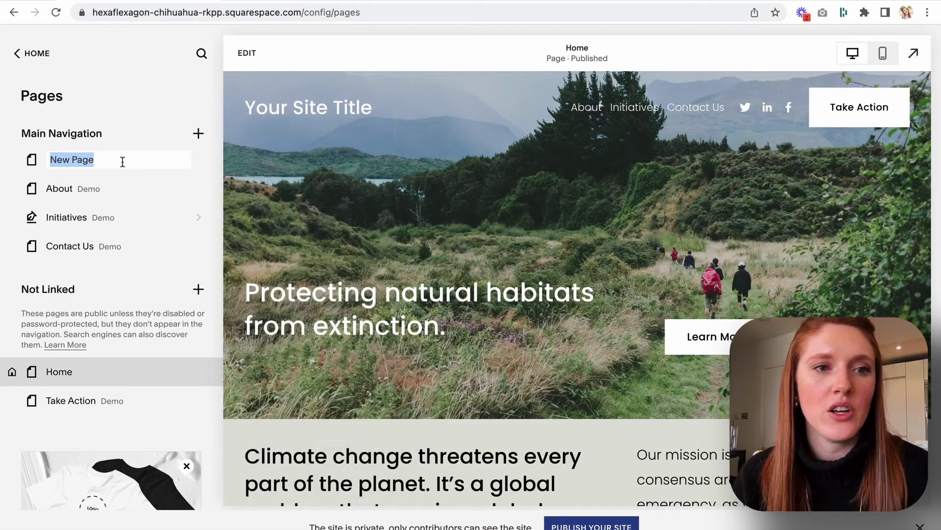
pyautogui.press('Return')
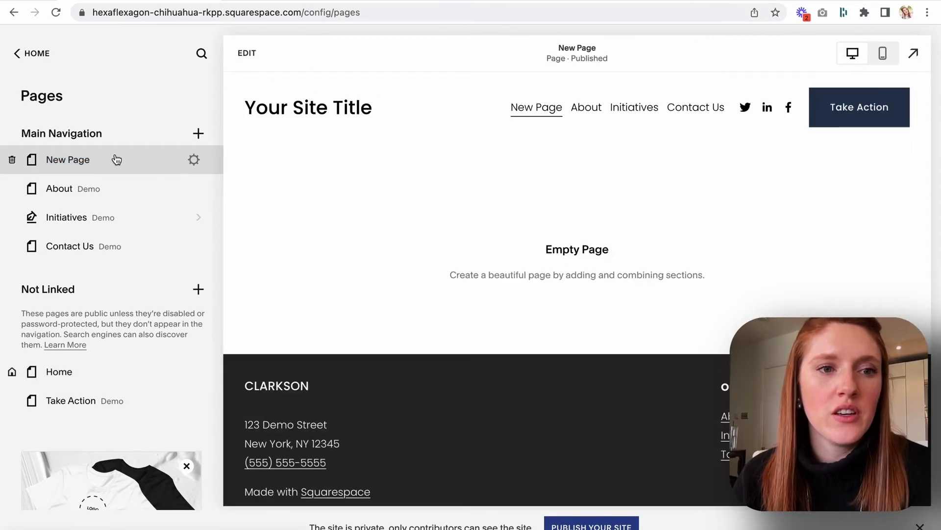
# Start editing the new page and add the Intro section "Introduce your brand" with text beside a lakeside photo.
pyautogui.click(247, 52)
pyautogui.click(473, 275)
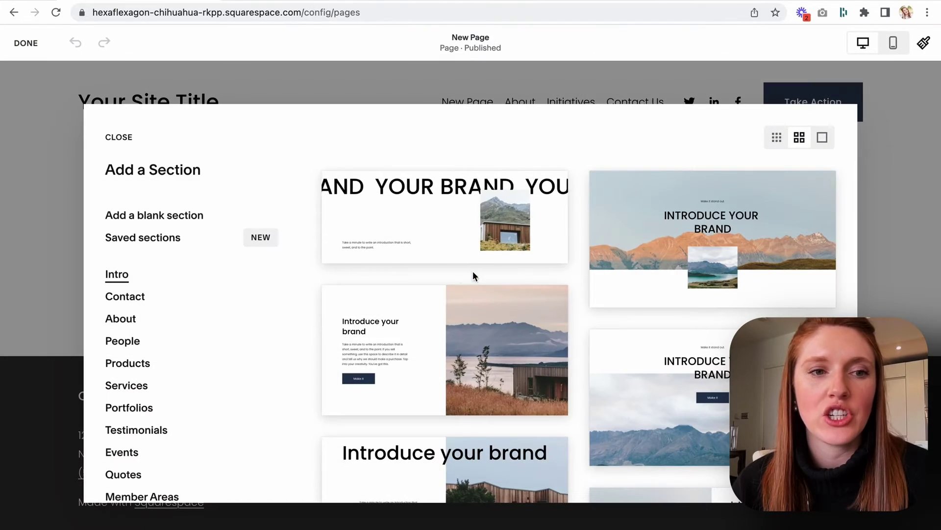
pyautogui.click(457, 359)
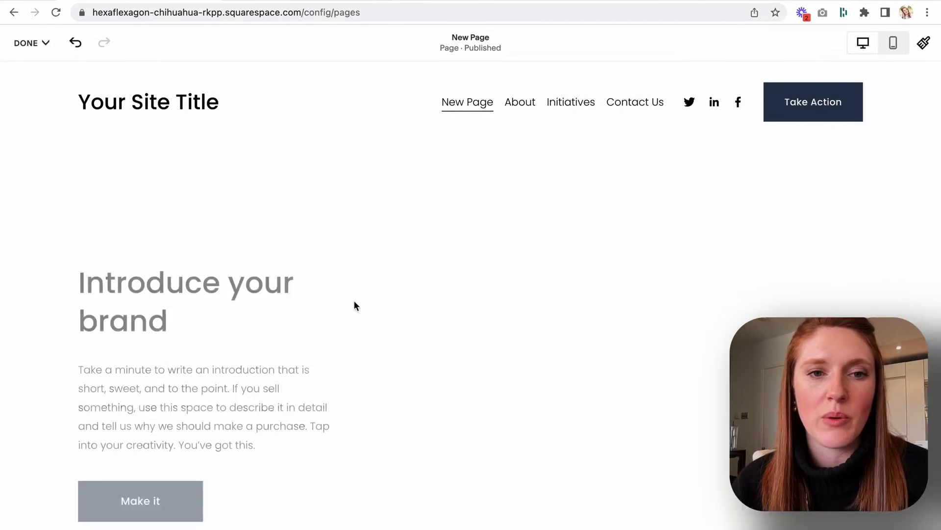
# Add two more Intro sections at the end of the page, the first with a small photo overlapping a mountain banner.
pyautogui.scroll(-6, 204, 235)
pyautogui.click(468, 341)
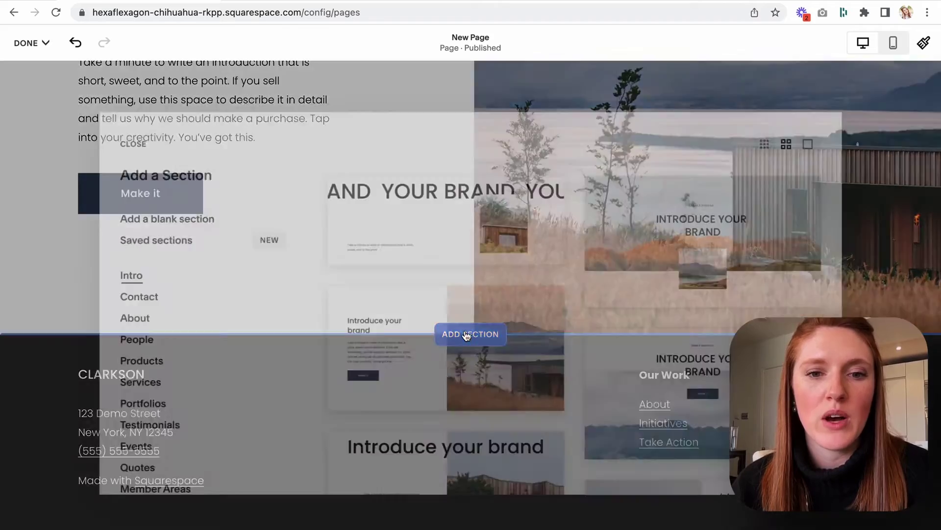
pyautogui.click(684, 236)
pyautogui.scroll(-10, 334, 247)
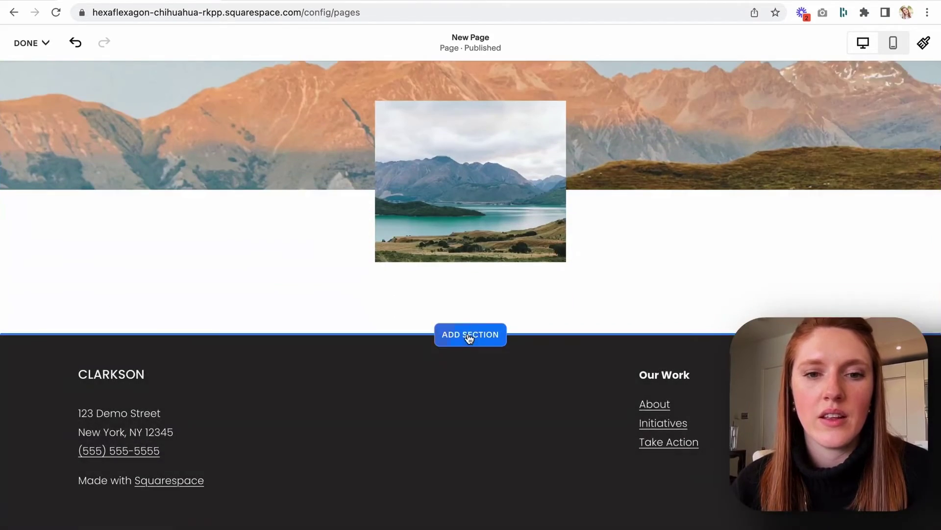
pyautogui.click(469, 338)
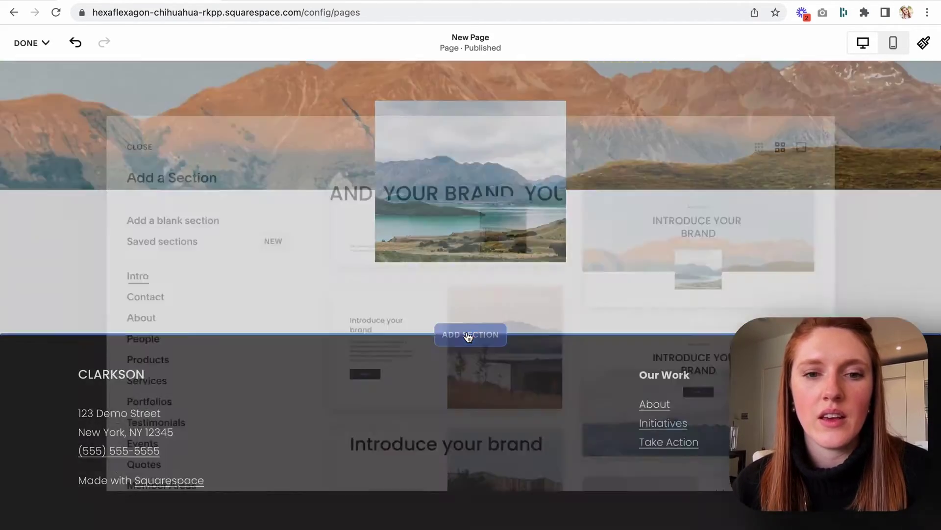
pyautogui.scroll(-5, 705, 405)
pyautogui.click(706, 355)
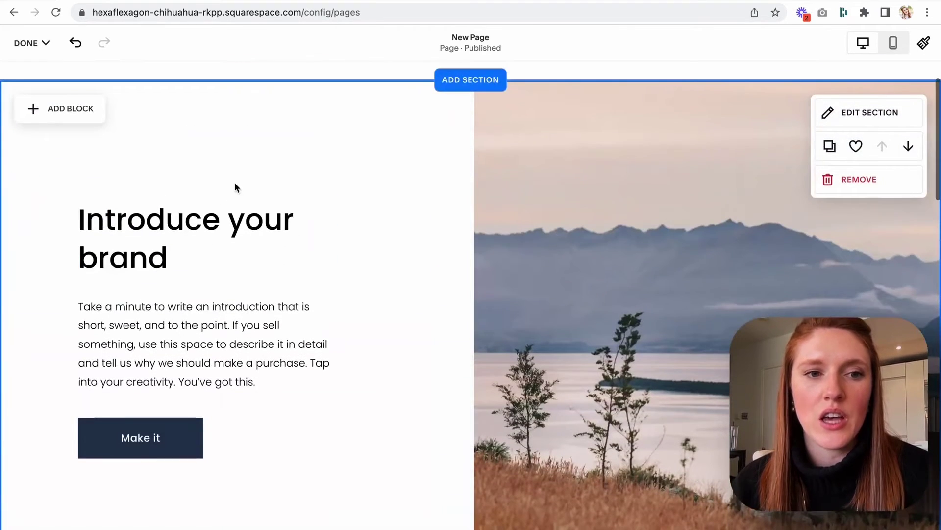
# Add the first "Introduce your brand" section to the saved sections and save the page.
pyautogui.scroll(-1, 433, 201)
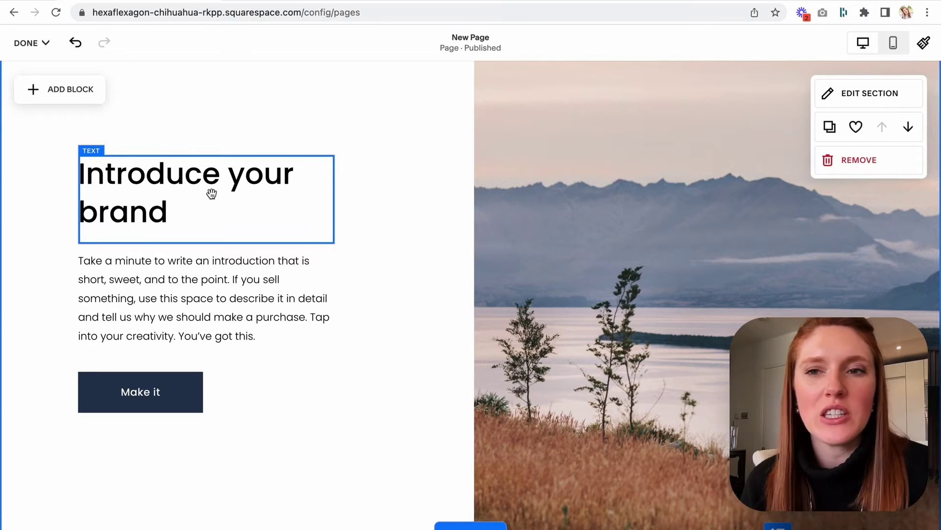
pyautogui.click(855, 126)
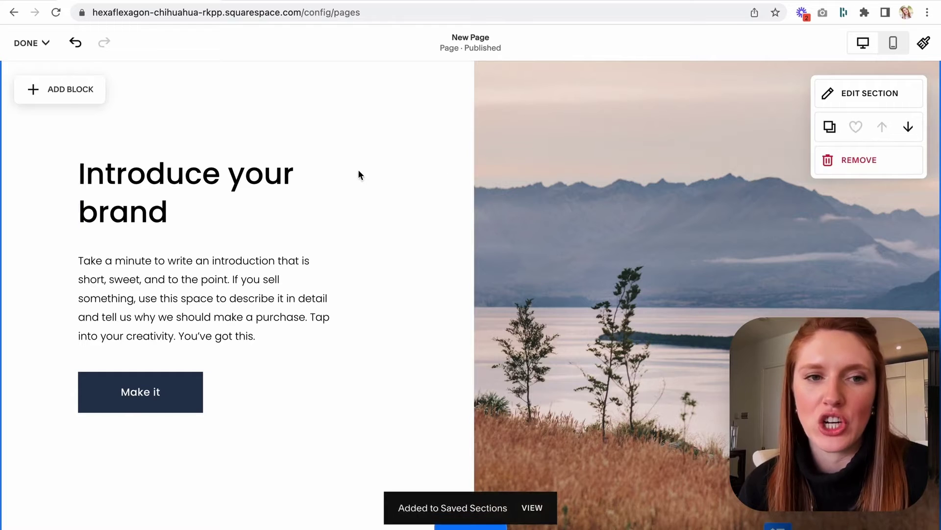
pyautogui.click(30, 42)
pyautogui.click(28, 83)
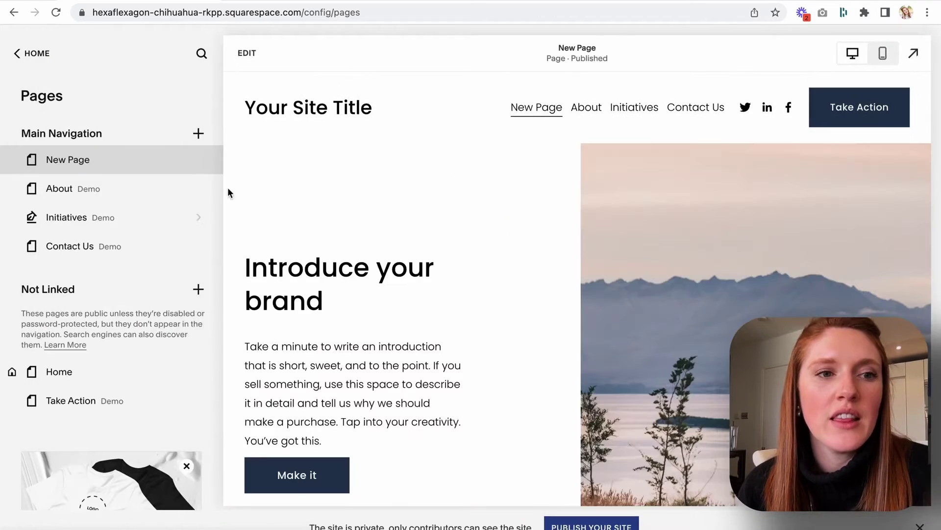
# Edit the Home page and insert the saved "Introduce your brand" section directly below the hiking photo section.
pyautogui.click(71, 375)
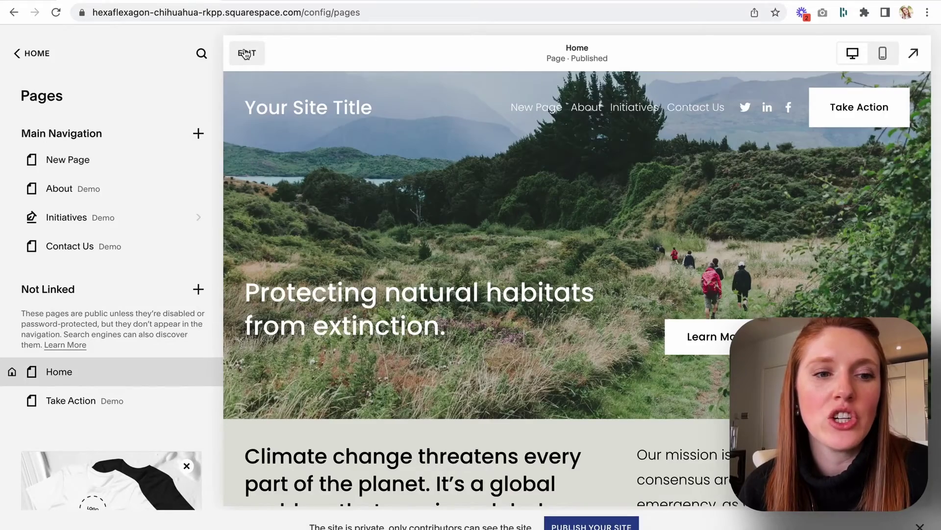
pyautogui.click(246, 54)
pyautogui.scroll(-4, 384, 264)
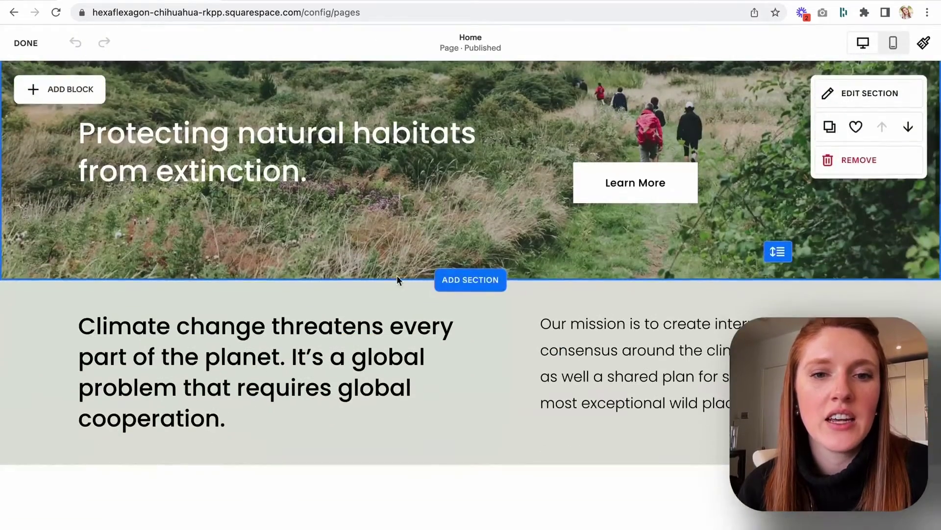
pyautogui.click(471, 281)
pyautogui.click(134, 239)
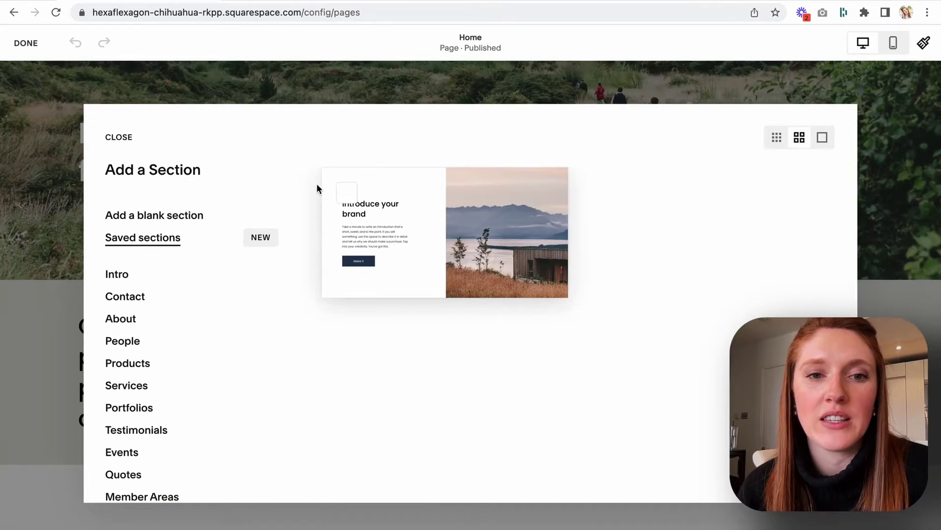
pyautogui.click(347, 194)
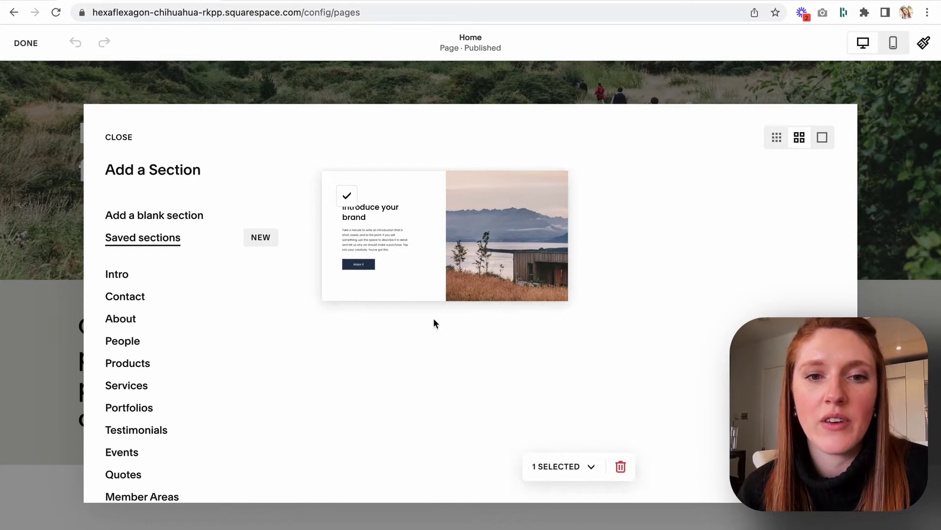
pyautogui.click(435, 216)
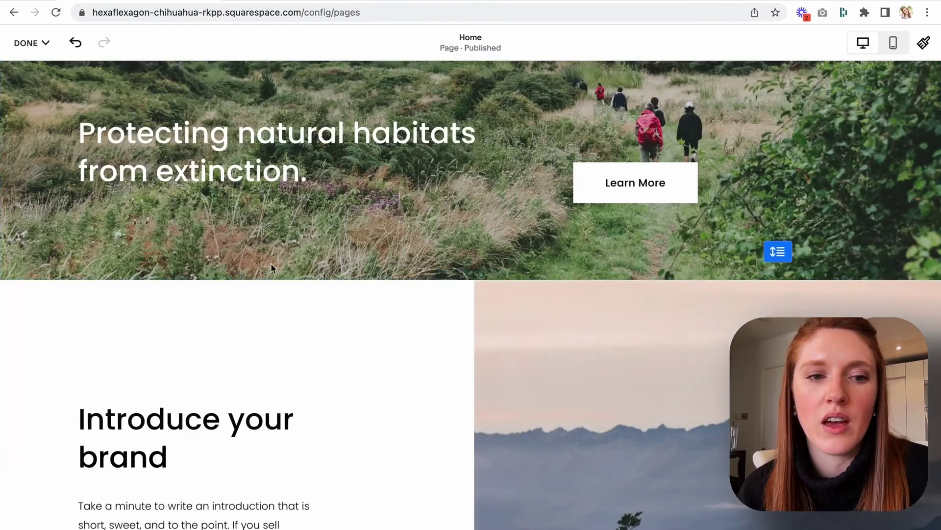
pyautogui.scroll(-5, 84, 319)
pyautogui.scroll(1, 84, 320)
pyautogui.scroll(-1, 84, 320)
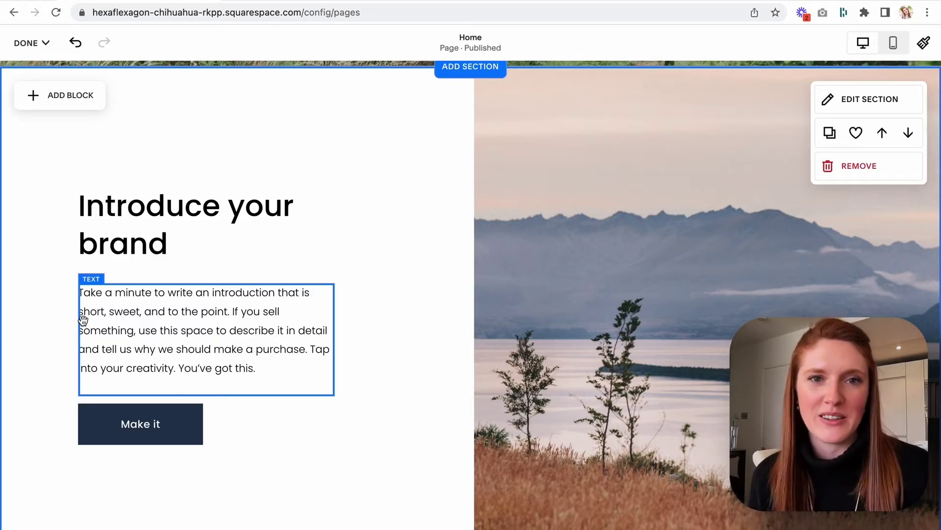
# Remove the "Protecting natural habitats from extinction" section from the Home page and save the changes.
pyautogui.scroll(8, 83, 319)
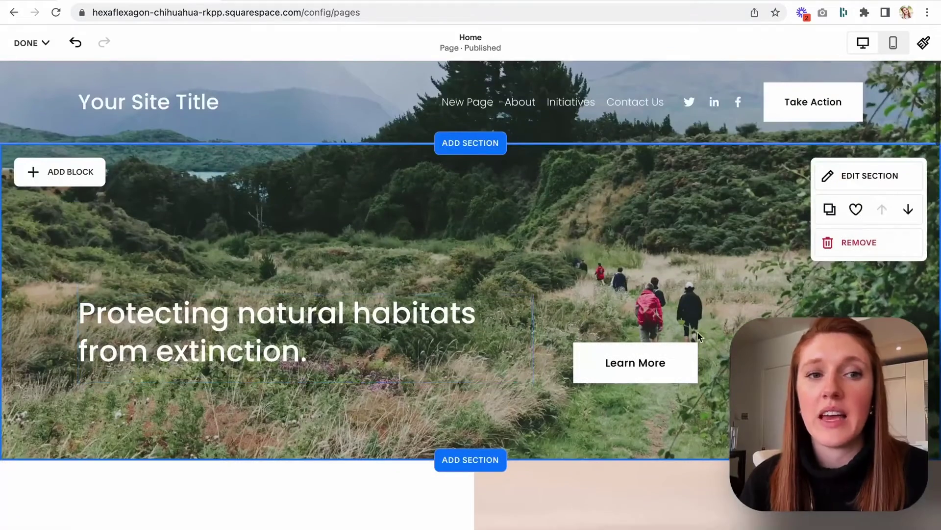
pyautogui.click(848, 241)
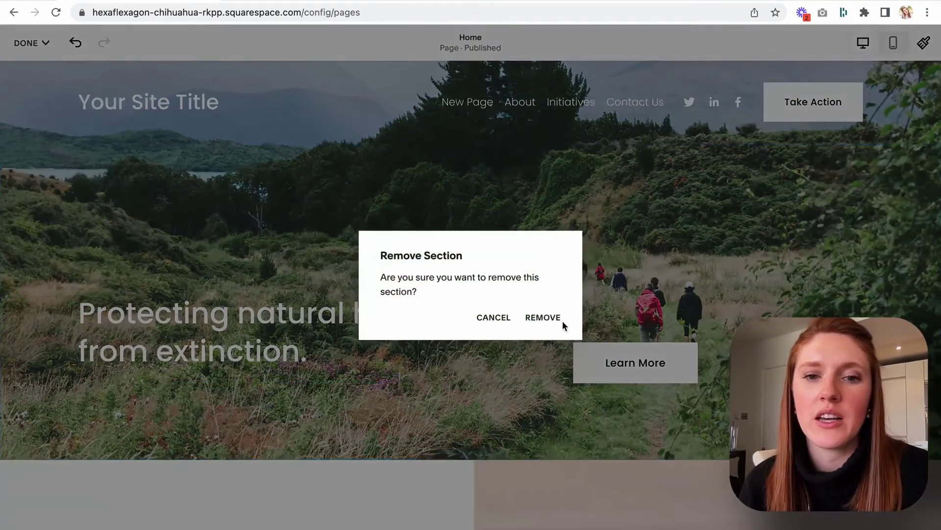
pyautogui.click(542, 318)
pyautogui.click(30, 43)
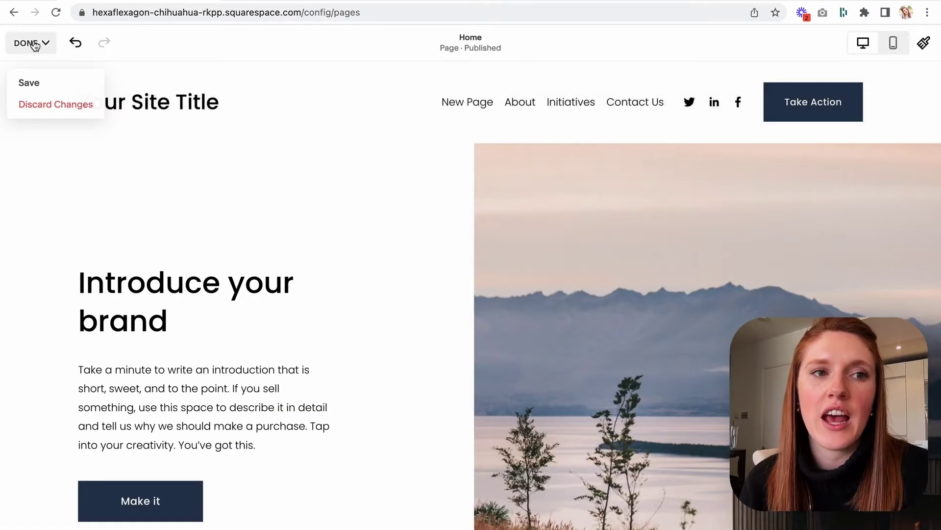
pyautogui.click(30, 83)
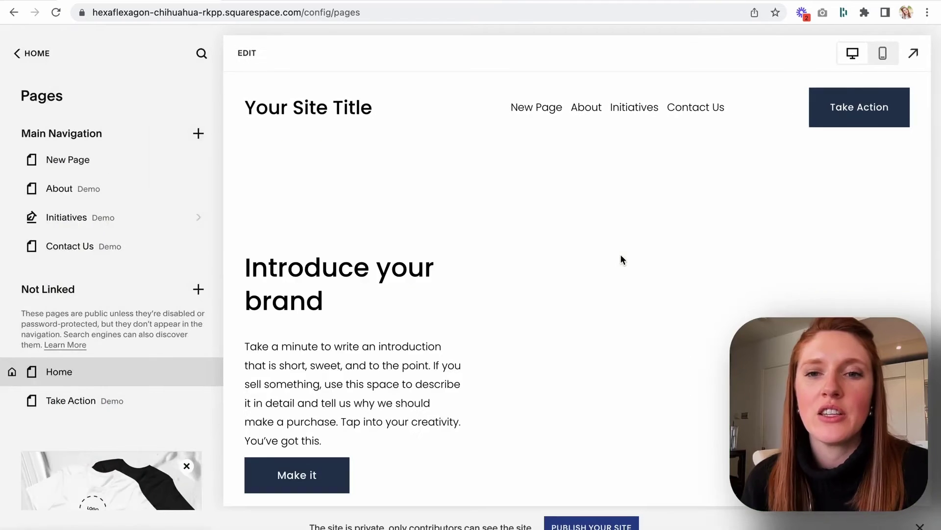
pyautogui.click(914, 53)
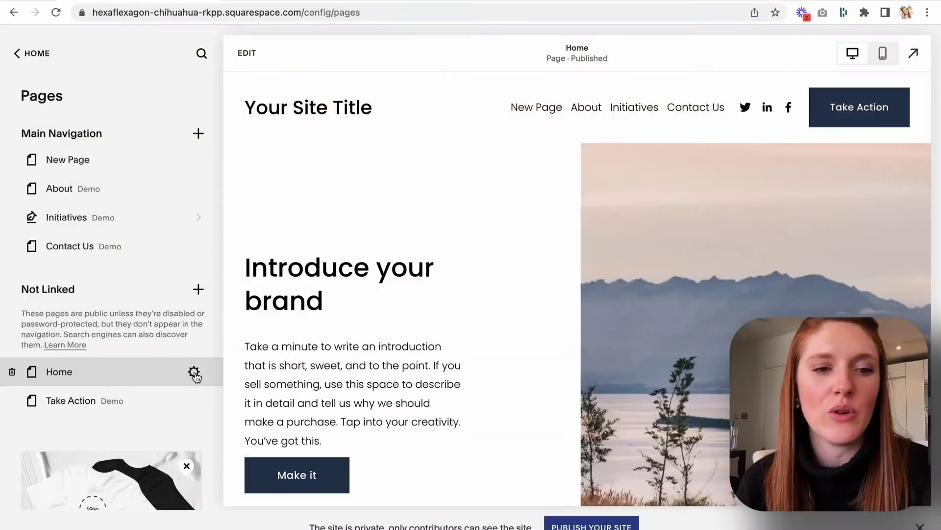
# Duplicate the Home page and name the copy "Home NEW".
pyautogui.click(194, 372)
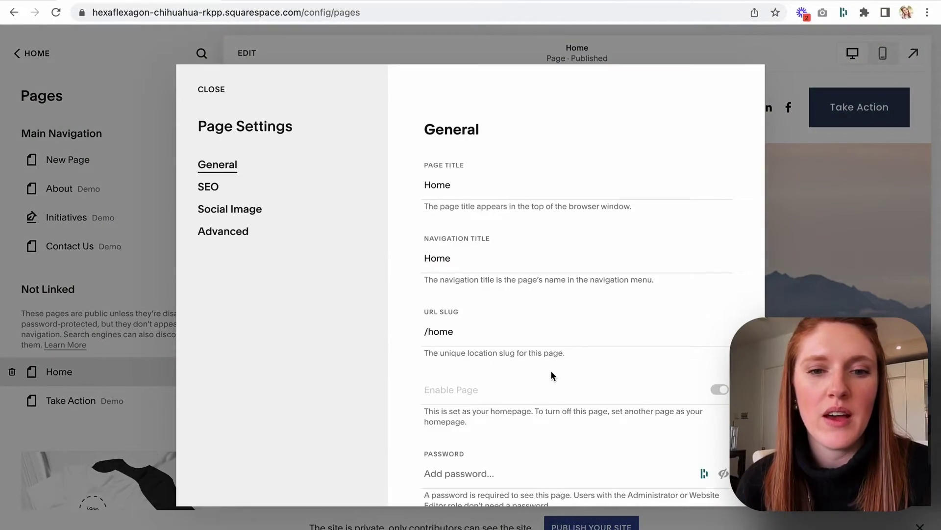
pyautogui.scroll(-3, 551, 370)
pyautogui.click(455, 424)
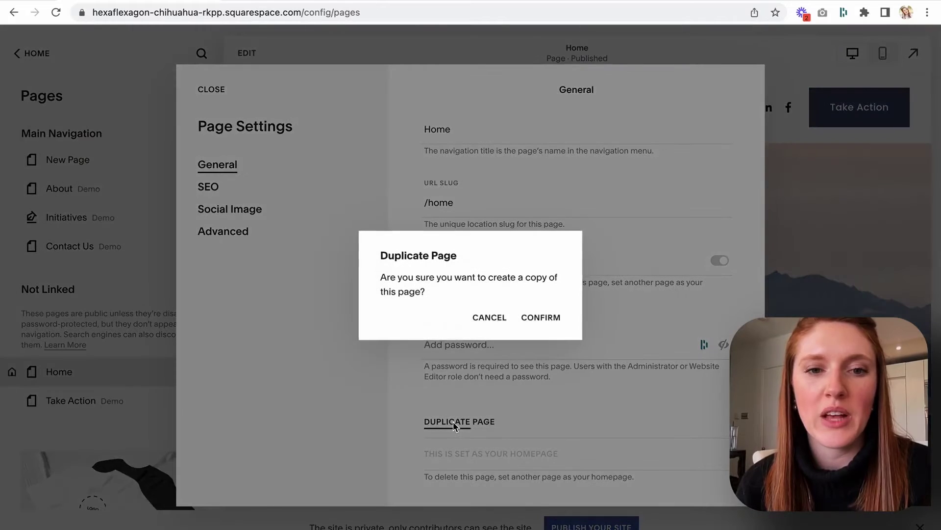
pyautogui.click(539, 317)
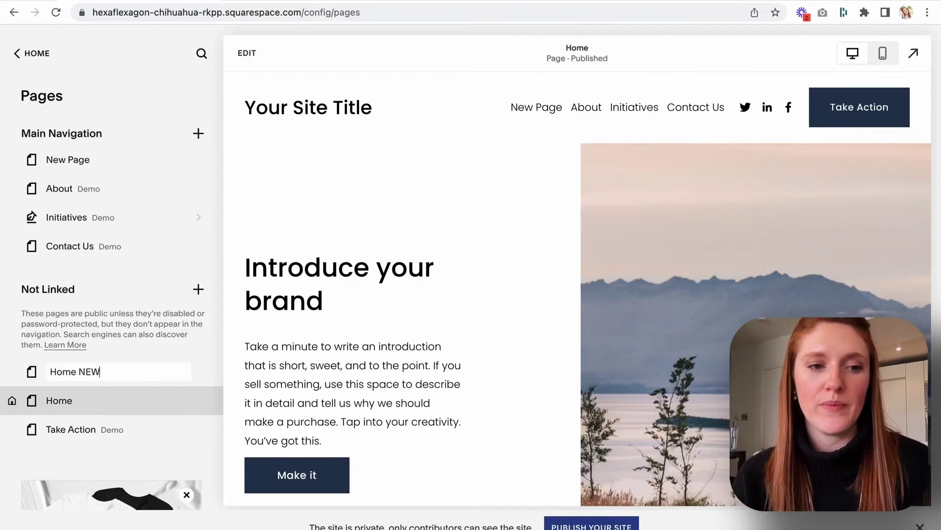
pyautogui.press('Return')
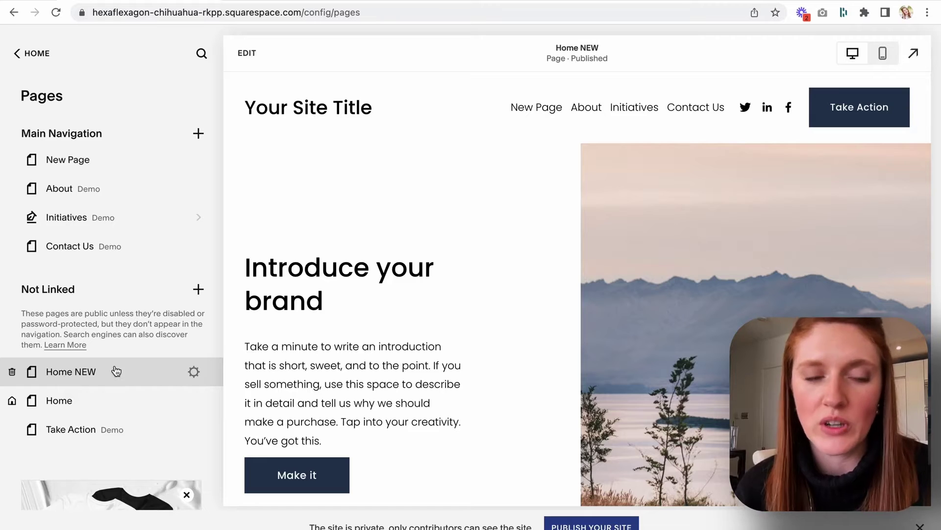
# Try the Home NEW page as the first item of the main navigation and return it to Not Linked.
pyautogui.moveTo(127, 371); pyautogui.dragTo(116, 163)
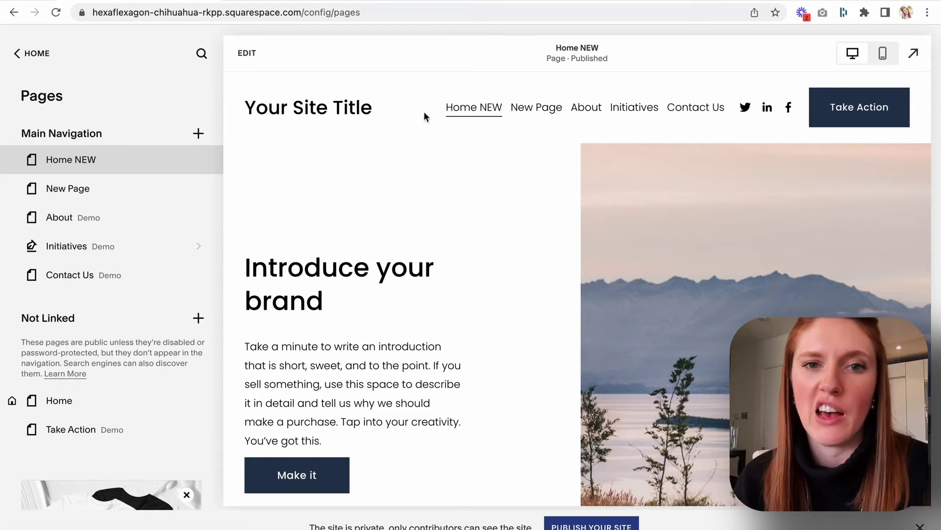
pyautogui.moveTo(129, 158); pyautogui.dragTo(100, 378)
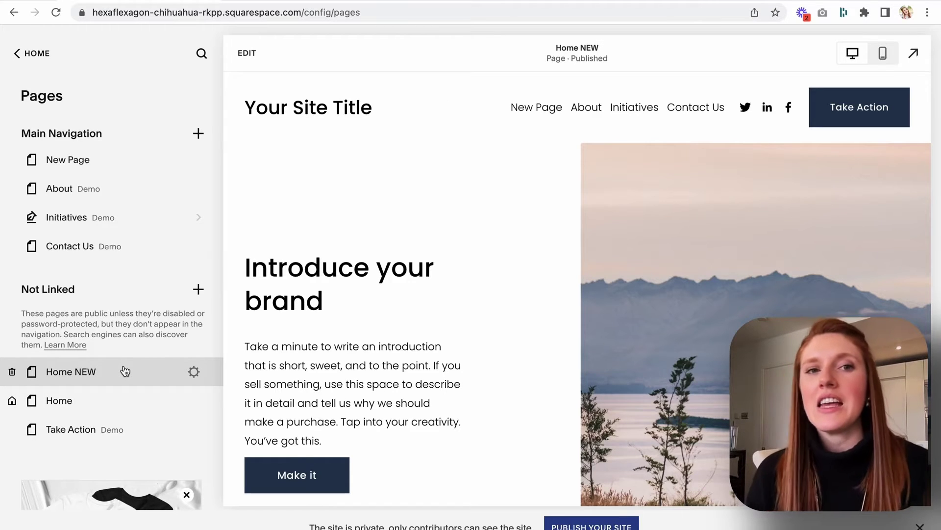
# Review the general settings of the Home NEW page, including its URL slug, and look through the page's duplicated content.
pyautogui.click(194, 371)
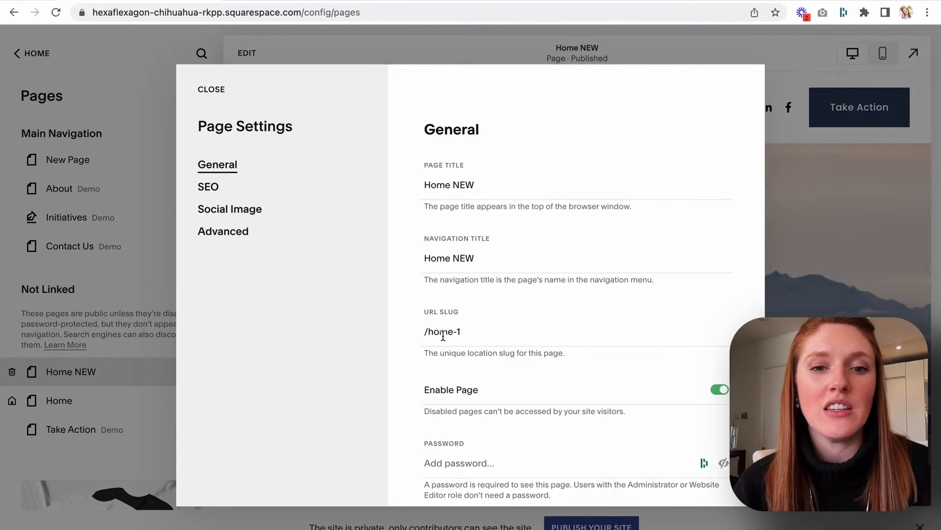
pyautogui.click(211, 90)
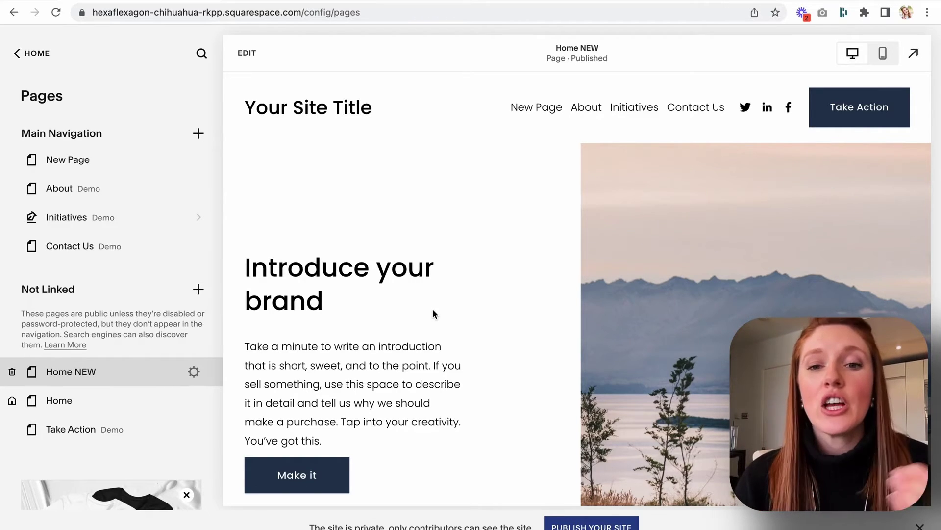
pyautogui.scroll(-15, 432, 312)
pyautogui.scroll(-10, 432, 313)
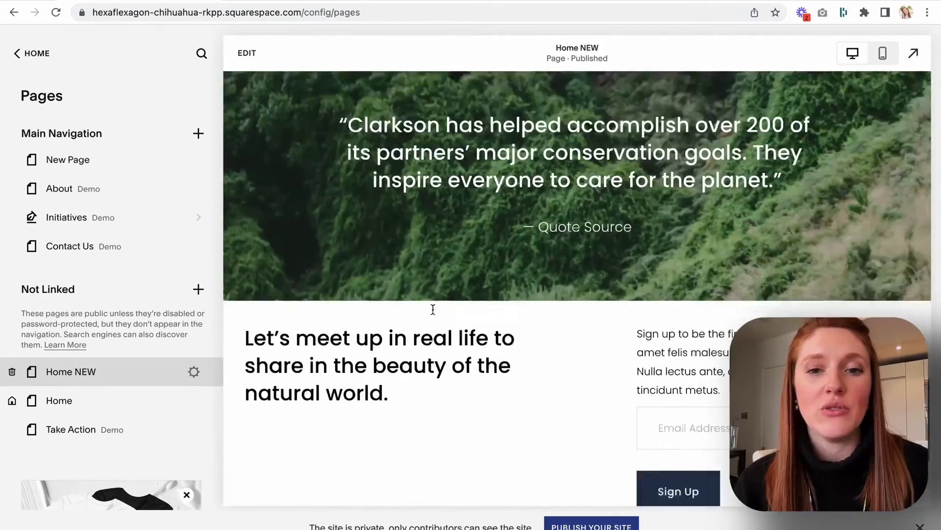
pyautogui.scroll(20, 432, 312)
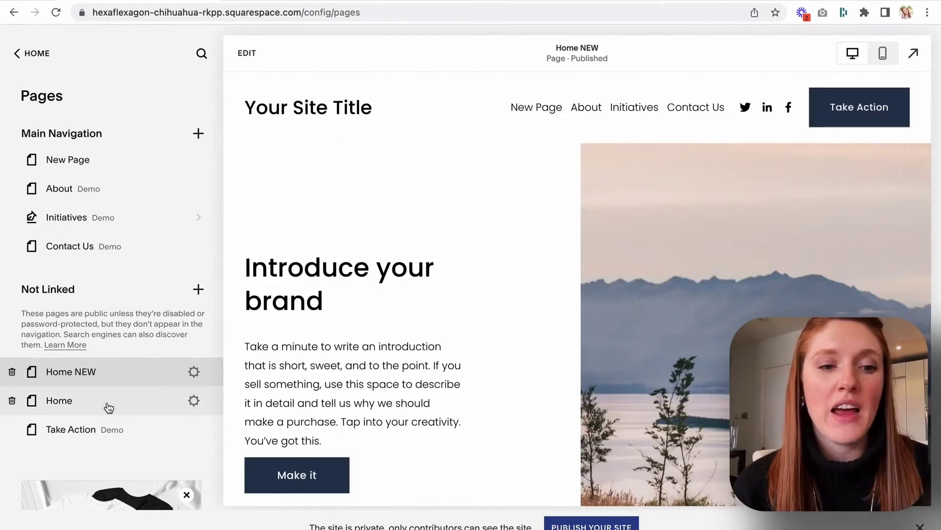
# Set the original Home page's page title and navigation title to "Home OLD" and its URL slug to /home-old, and save.
pyautogui.click(194, 401)
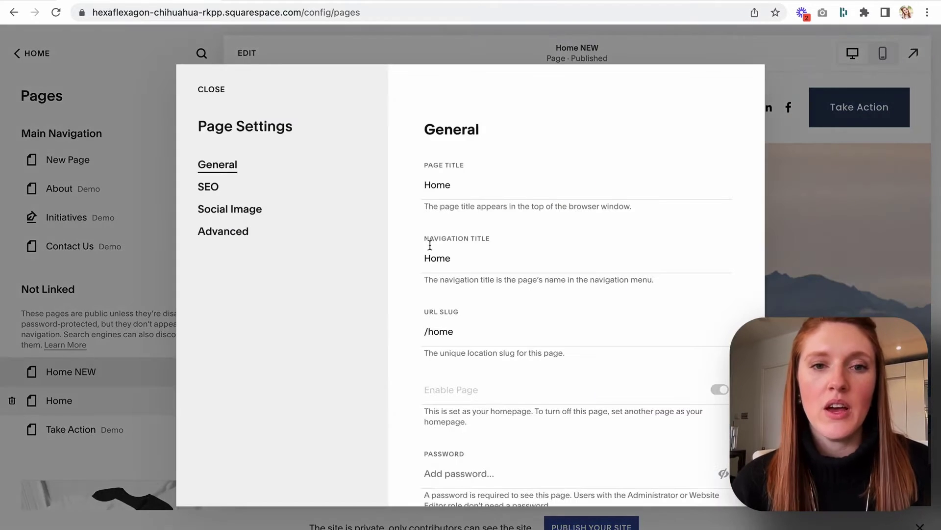
pyautogui.click(451, 185)
pyautogui.write('OLD')
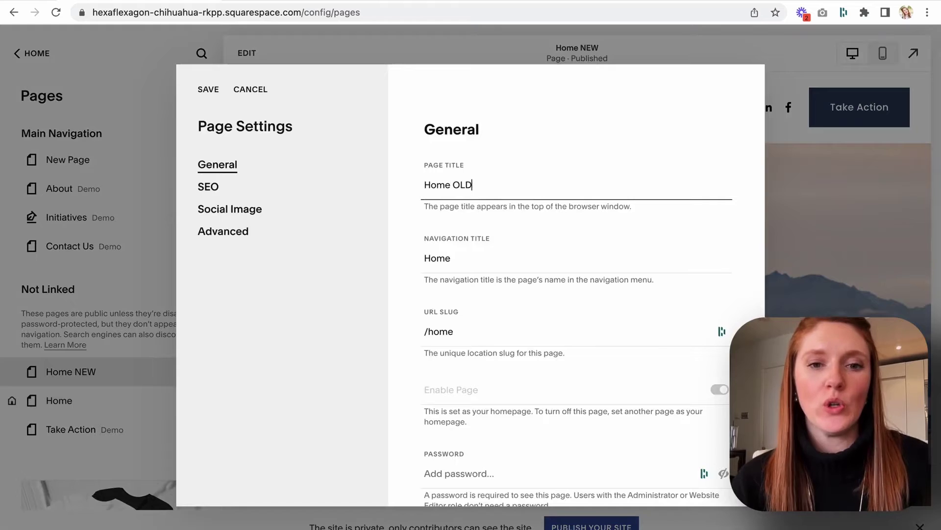
pyautogui.click(463, 331)
pyautogui.write('-old')
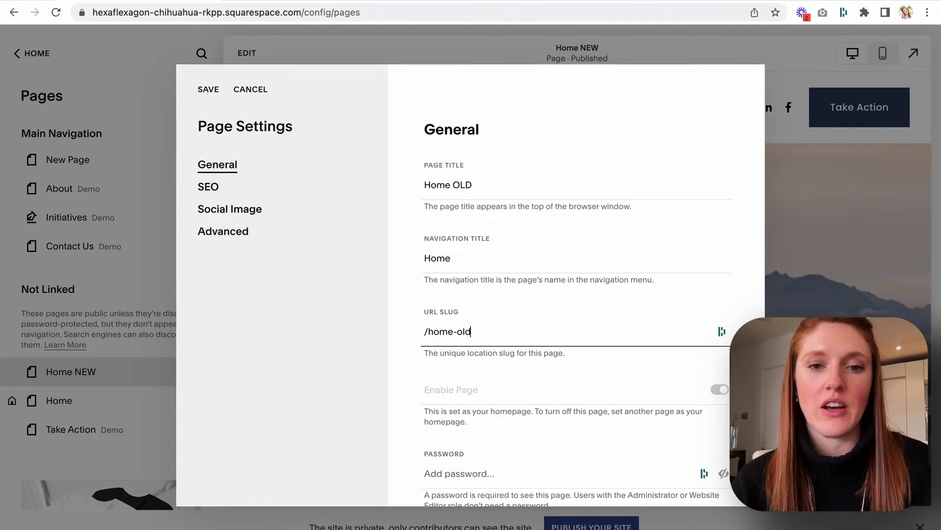
pyautogui.click(209, 91)
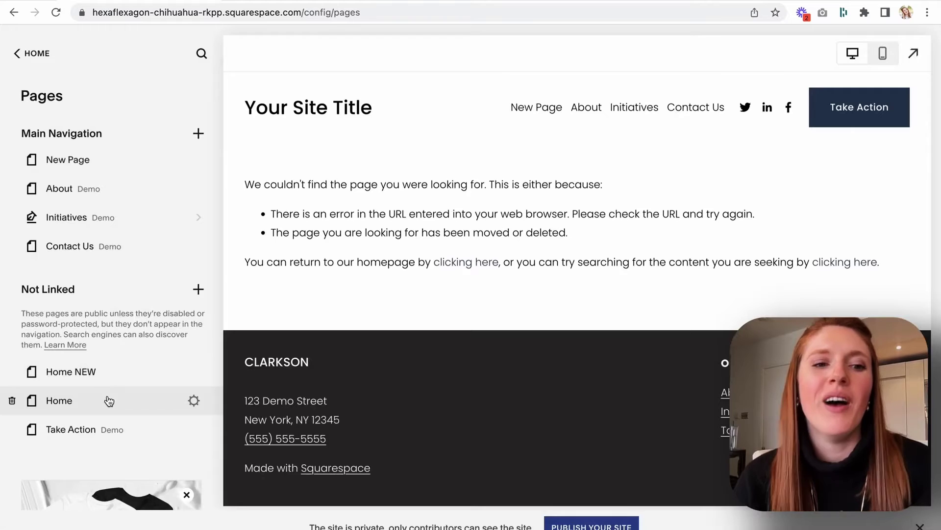
pyautogui.click(193, 400)
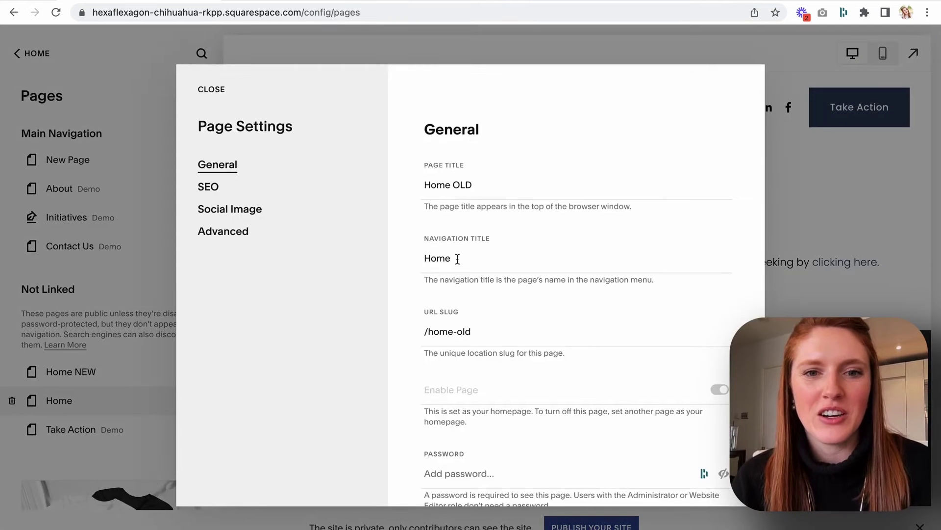
pyautogui.click(457, 259)
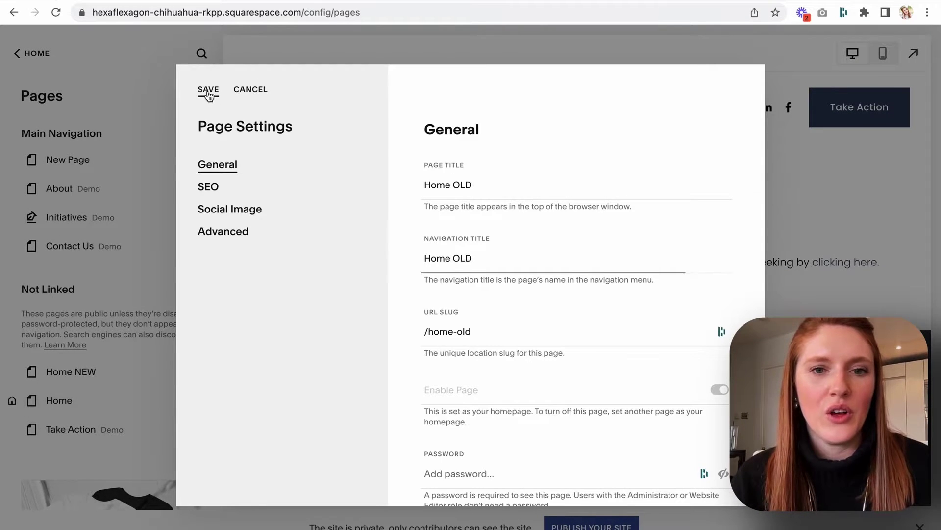
pyautogui.click(206, 90)
# Change the Home NEW page's page title and navigation title to "Home" and its URL slug to /home, and save.
pyautogui.click(194, 373)
pyautogui.click(487, 184)
pyautogui.press('BackSpace')
pyautogui.press('BackSpace')
pyautogui.press('BackSpace')
pyautogui.press('BackSpace')
pyautogui.click(494, 256)
pyautogui.press('BackSpace')
pyautogui.press('BackSpace')
pyautogui.press('BackSpace')
pyautogui.press('BackSpace')
pyautogui.click(466, 330)
pyautogui.press('BackSpace')
pyautogui.press('BackSpace')
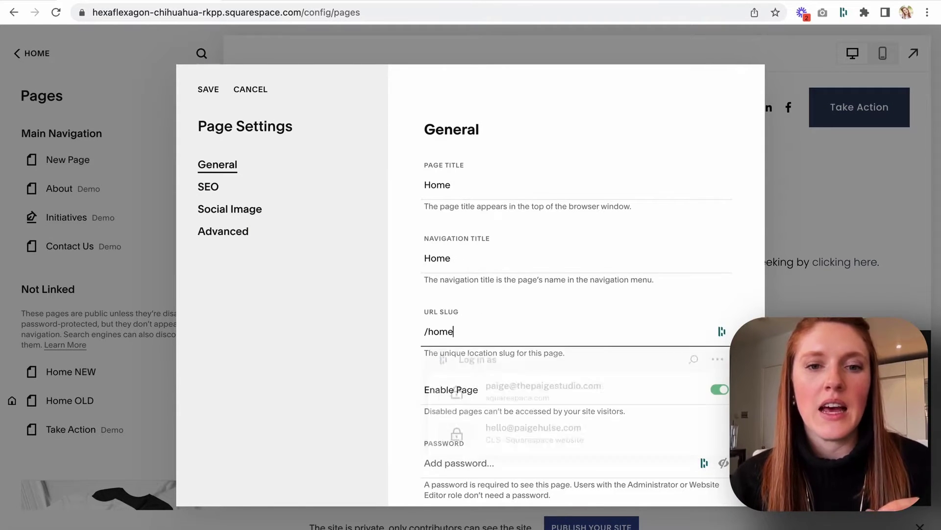
pyautogui.click(204, 93)
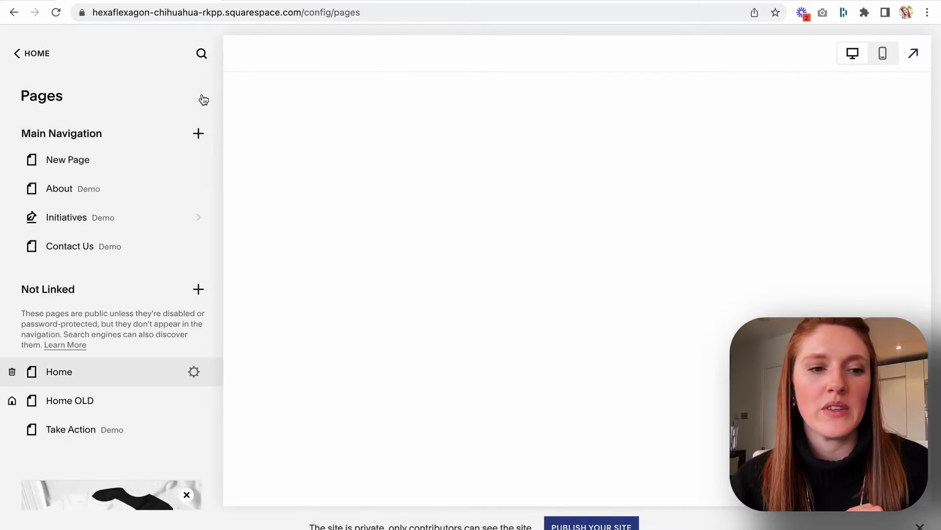
# Set the duplicated Home page as the site's homepage and close its page settings.
pyautogui.click(192, 372)
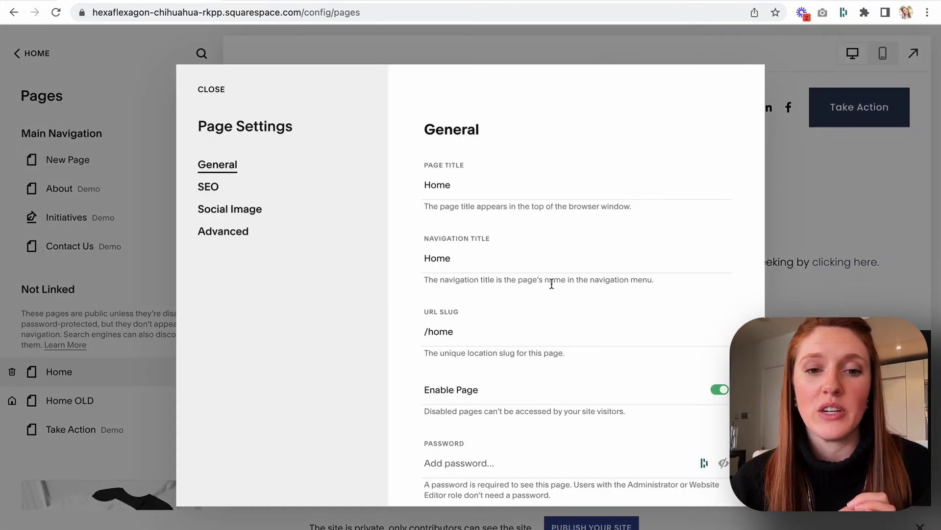
pyautogui.scroll(-3, 552, 284)
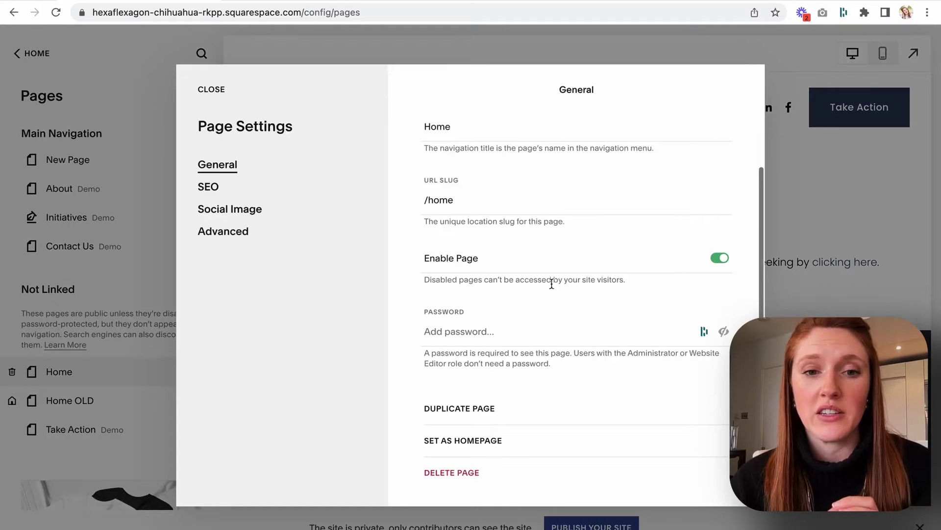
pyautogui.click(469, 438)
pyautogui.click(541, 331)
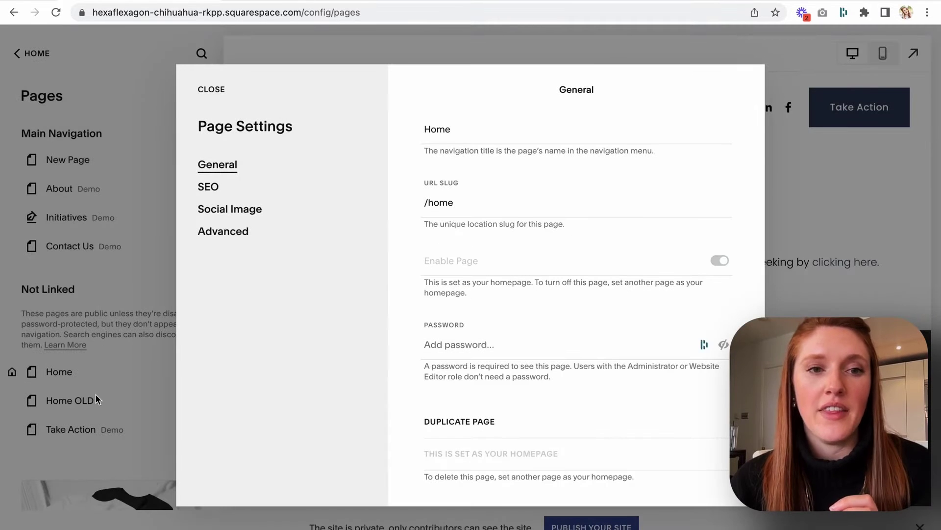
pyautogui.click(211, 92)
# Delete the Home OLD page and move the Home page to the first position in the main navigation.
pyautogui.moveTo(96, 412)
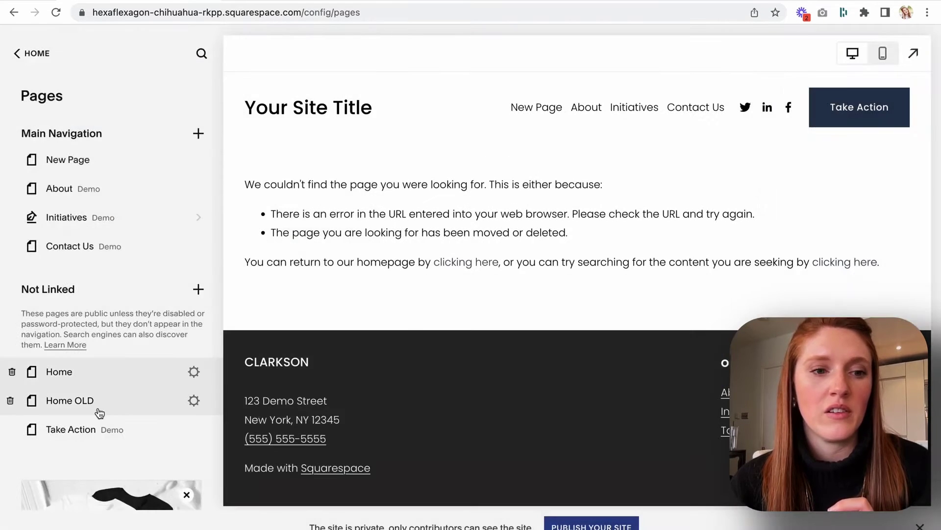
pyautogui.click(12, 402)
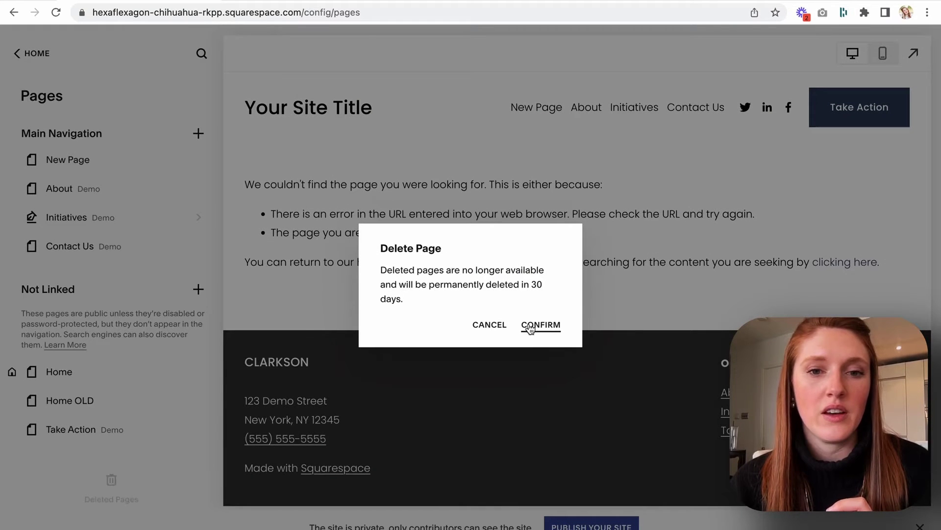
pyautogui.click(529, 328)
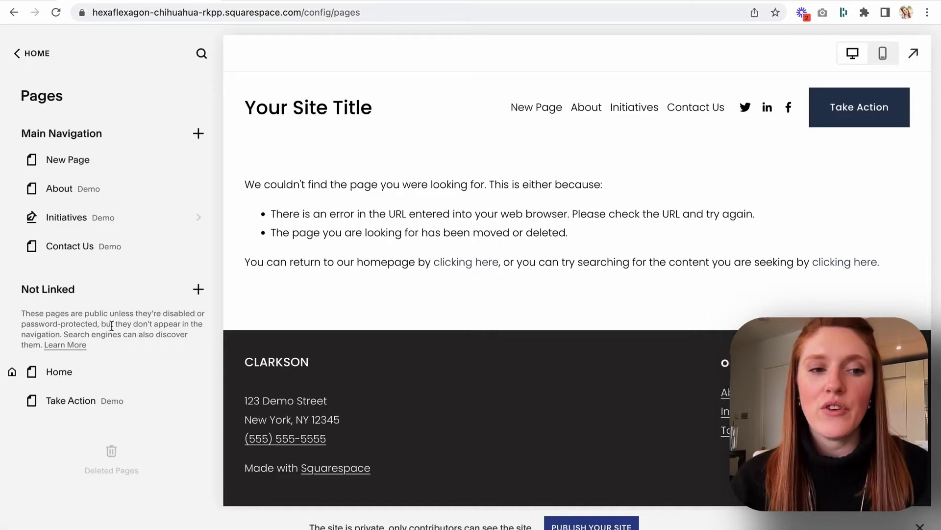
pyautogui.moveTo(79, 372)
pyautogui.moveTo(97, 371); pyautogui.dragTo(111, 160)
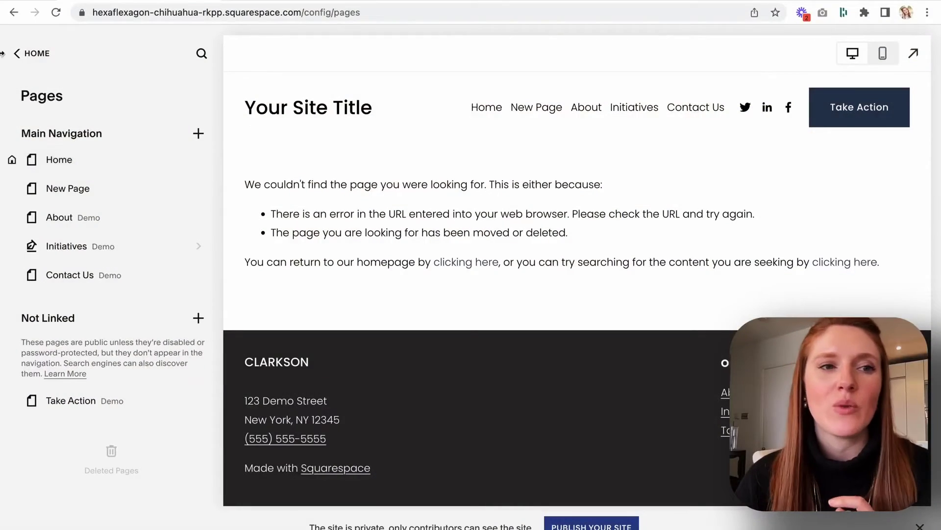
# Go to the account dashboard and duplicate the whole "Your Site Title" trial website.
pyautogui.click(36, 56)
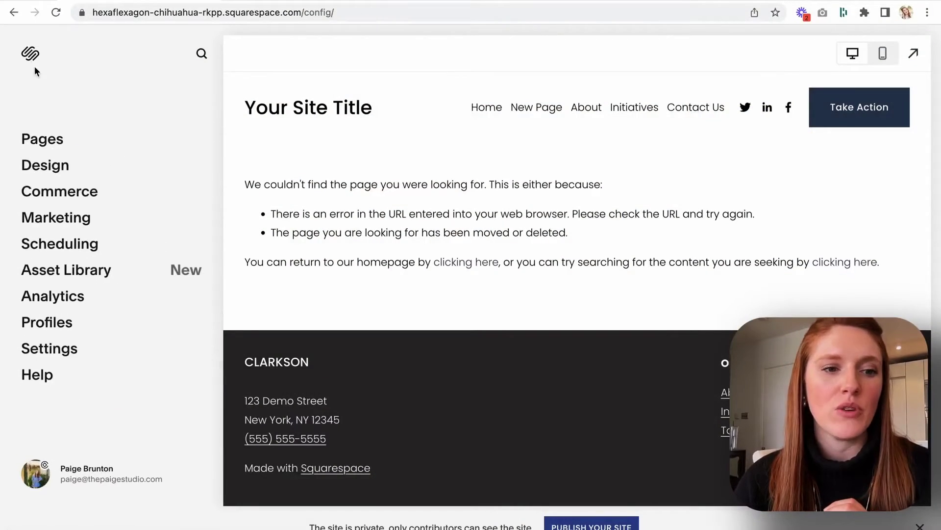
pyautogui.click(35, 473)
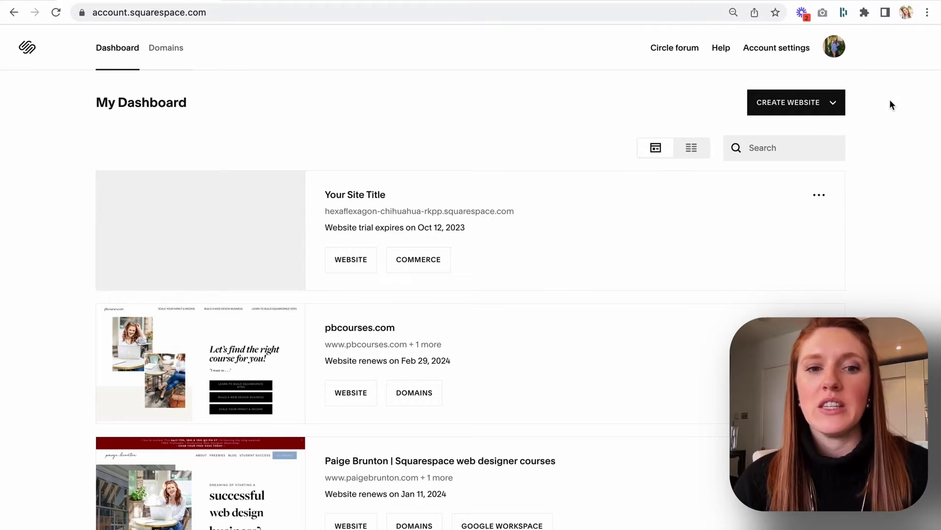
pyautogui.click(819, 195)
pyautogui.click(809, 302)
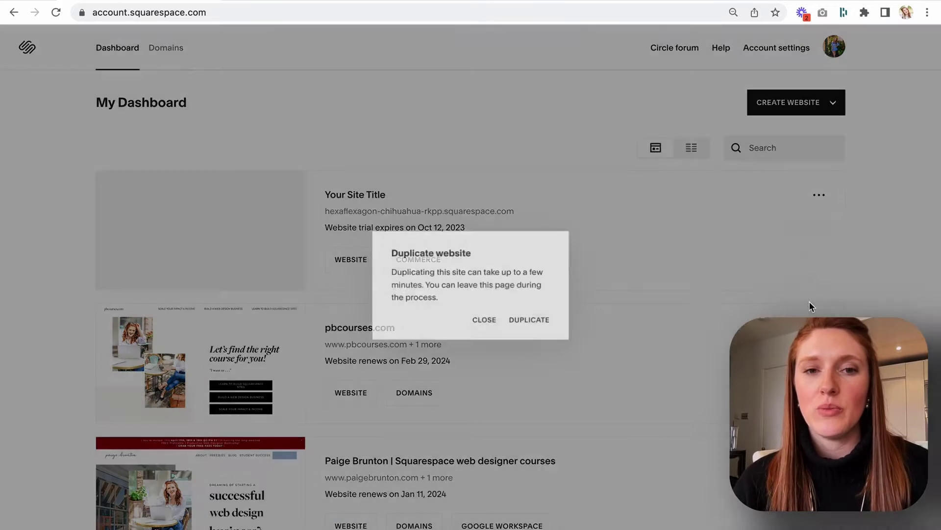
pyautogui.click(523, 323)
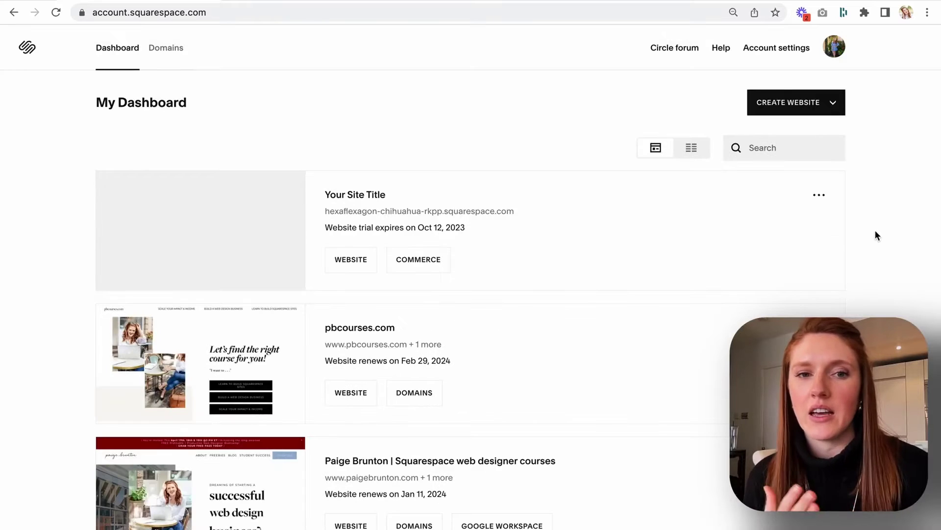
# Open the "Your Site Title (Copy)" website from the dashboard and dismiss the welcome dialog without entering a site title.
pyautogui.scroll(-10, 652, 296)
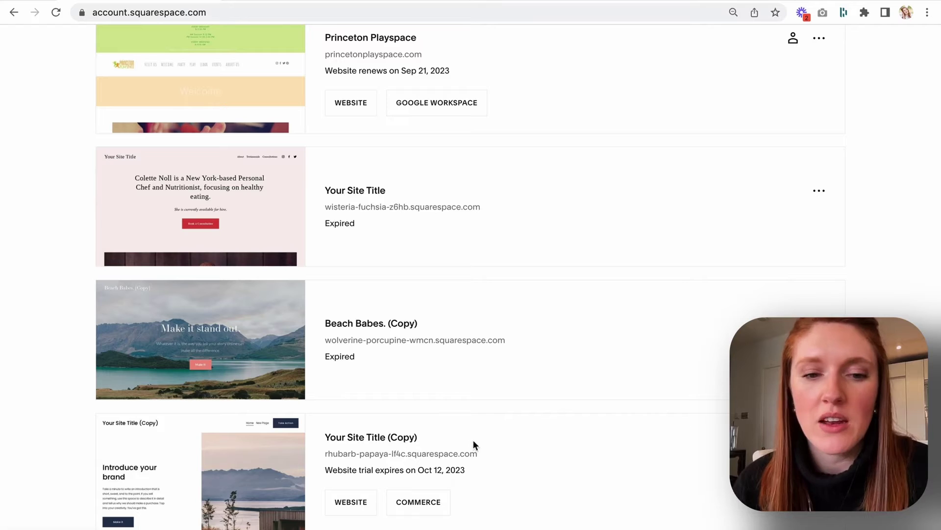
pyautogui.click(351, 503)
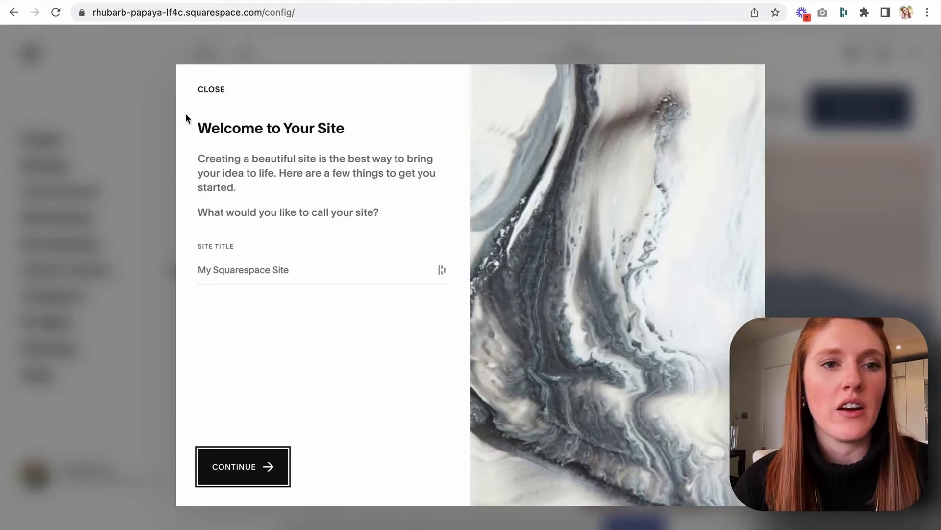
pyautogui.click(214, 90)
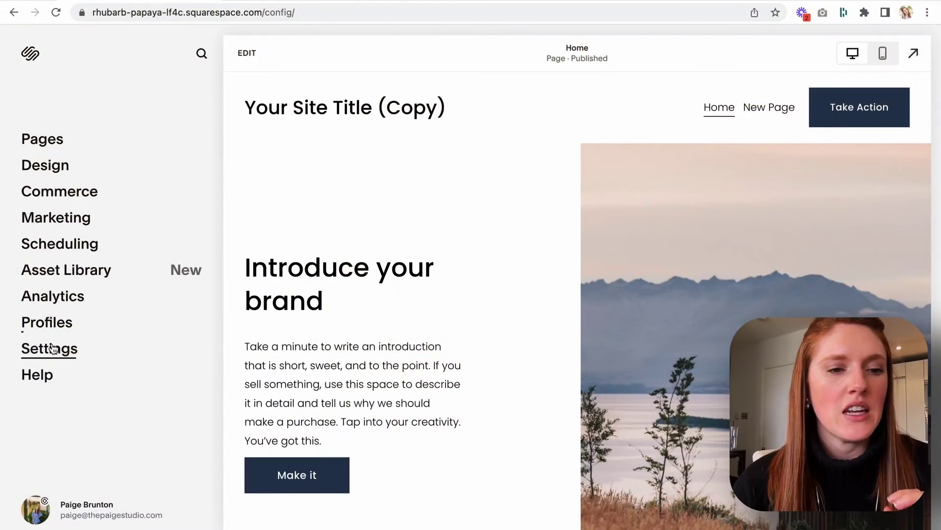
# Check the domain settings of the copied site and return to the settings overview.
pyautogui.click(50, 349)
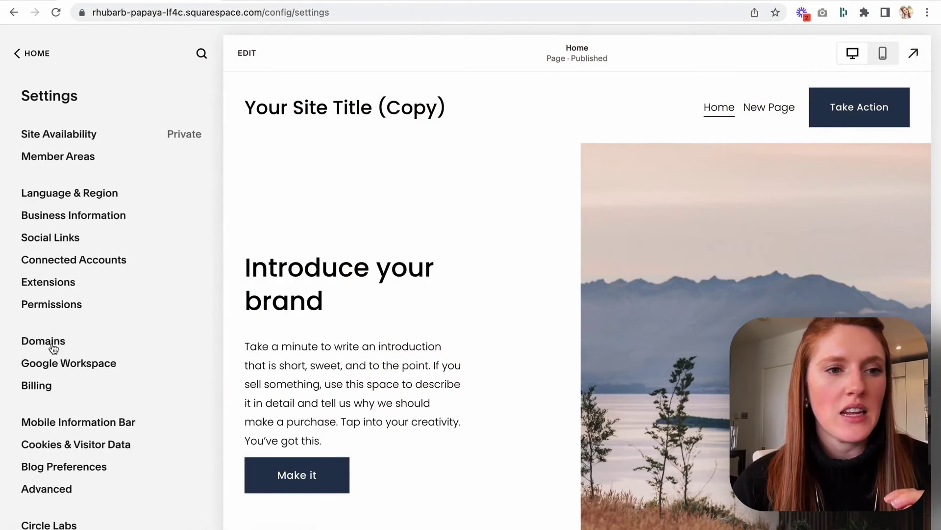
pyautogui.click(49, 342)
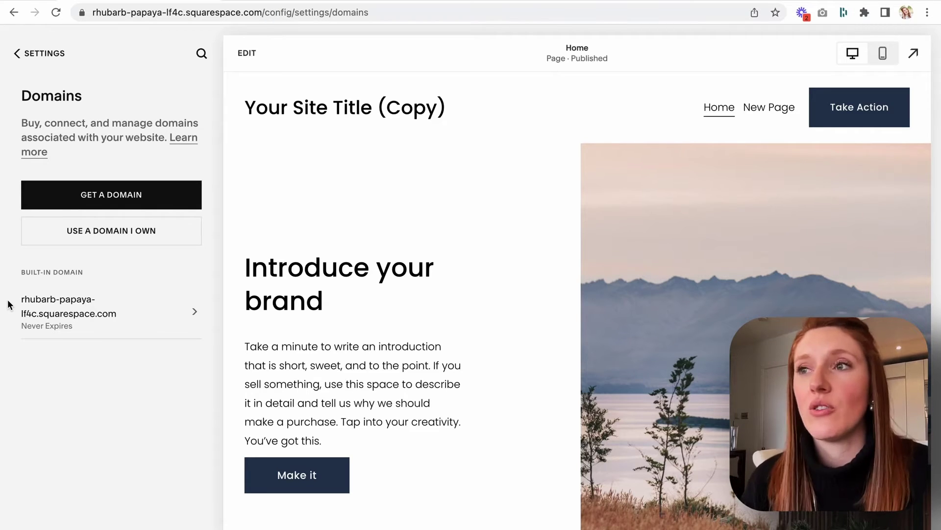
pyautogui.click(36, 52)
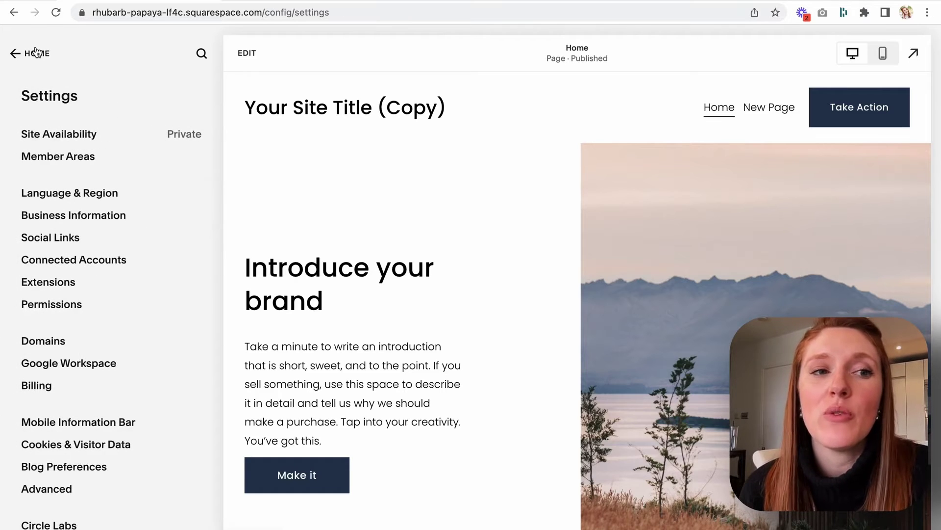
# Go to the account's domains list, open the pbcourses.com domain settings and locate the option to move the domain to another site.
pyautogui.click(36, 52)
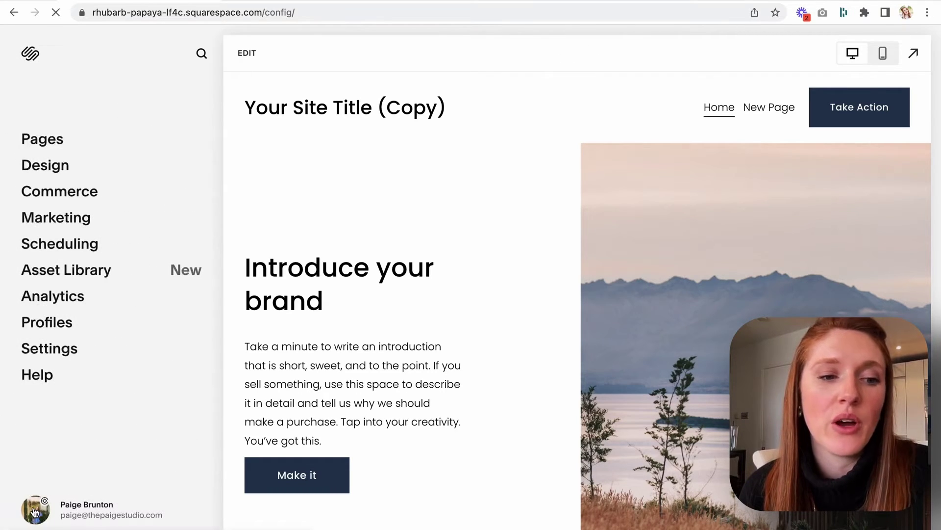
pyautogui.click(36, 512)
pyautogui.click(166, 49)
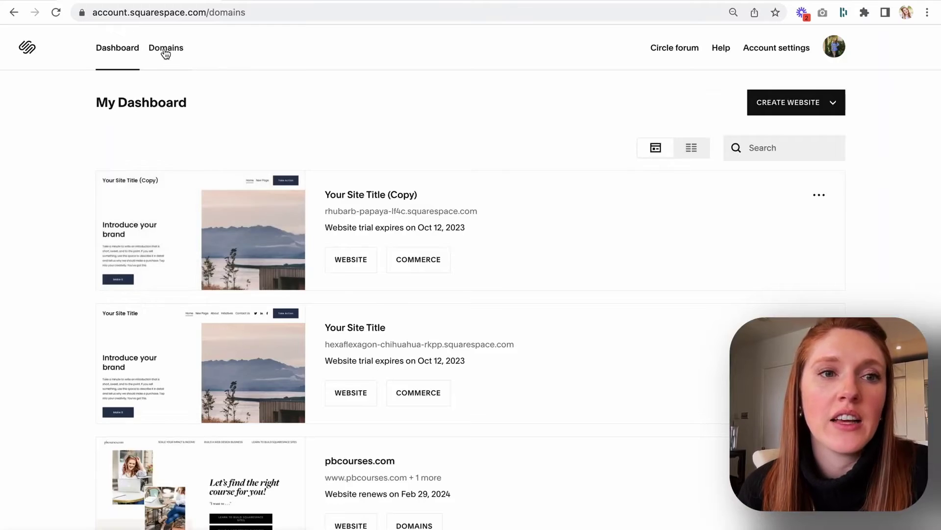
pyautogui.click(820, 185)
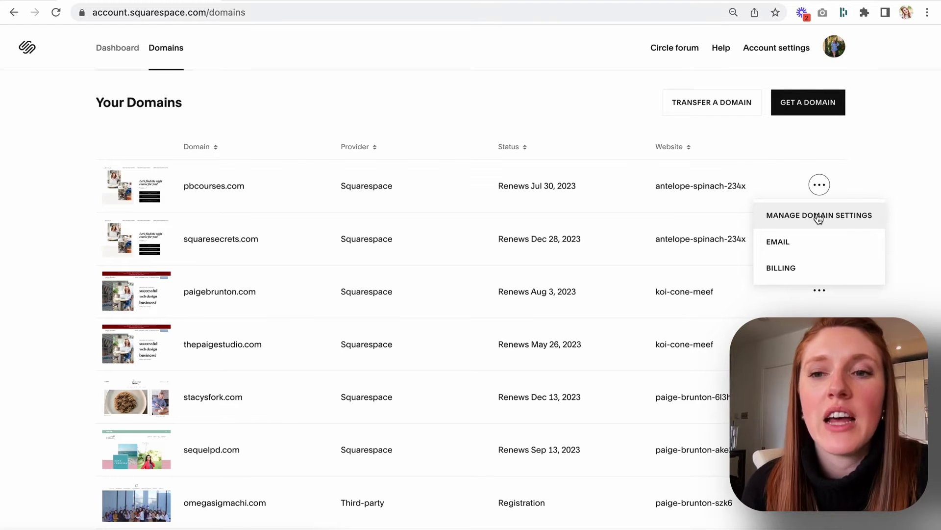
pyautogui.click(819, 216)
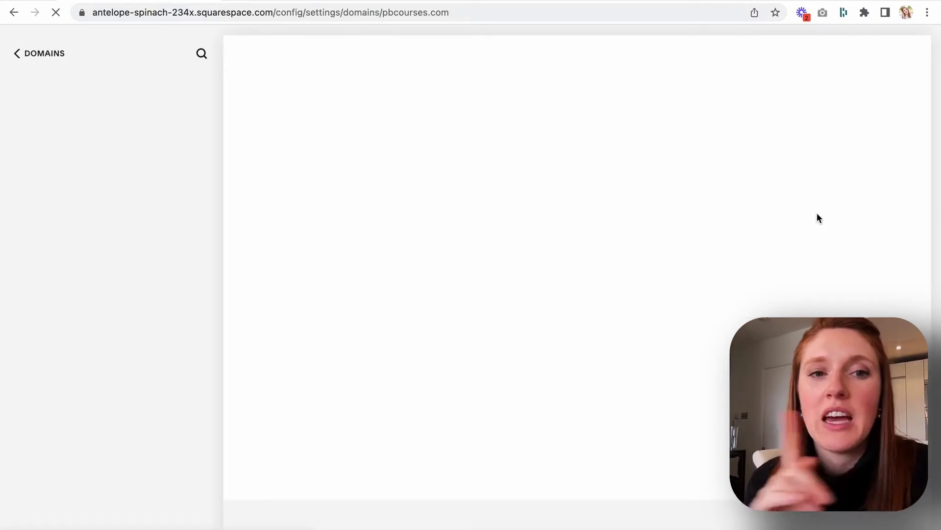
pyautogui.scroll(-7, 26, 486)
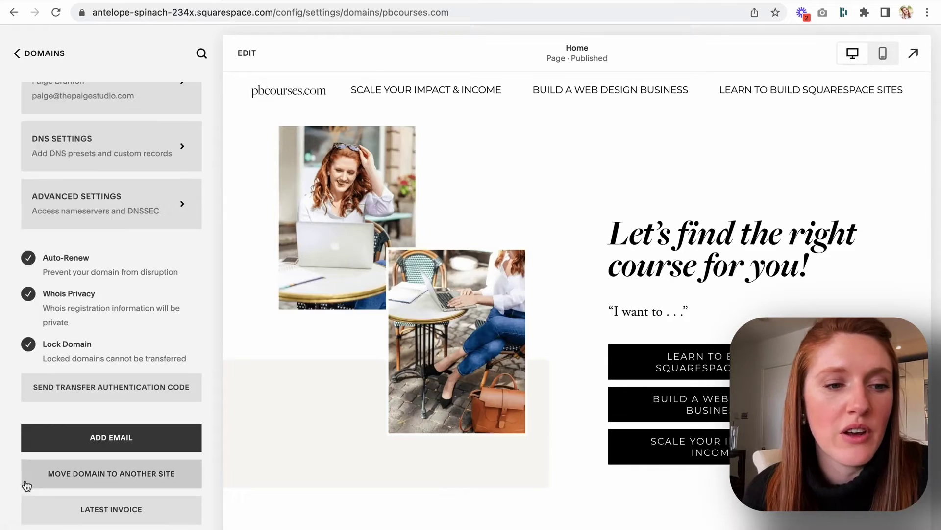
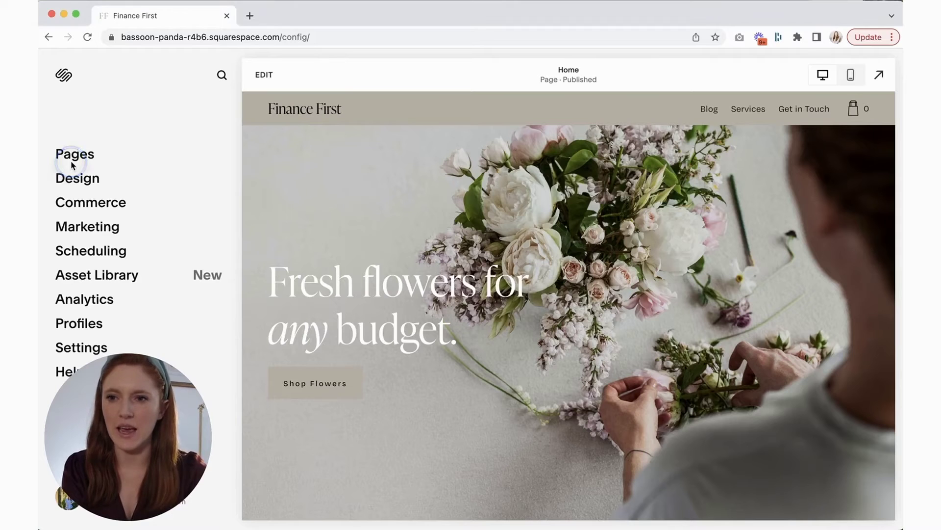
# Add a Blog page to the Finance First site's main navigation, using the two-column grid layout with images above the post titles.
pyautogui.click(74, 154)
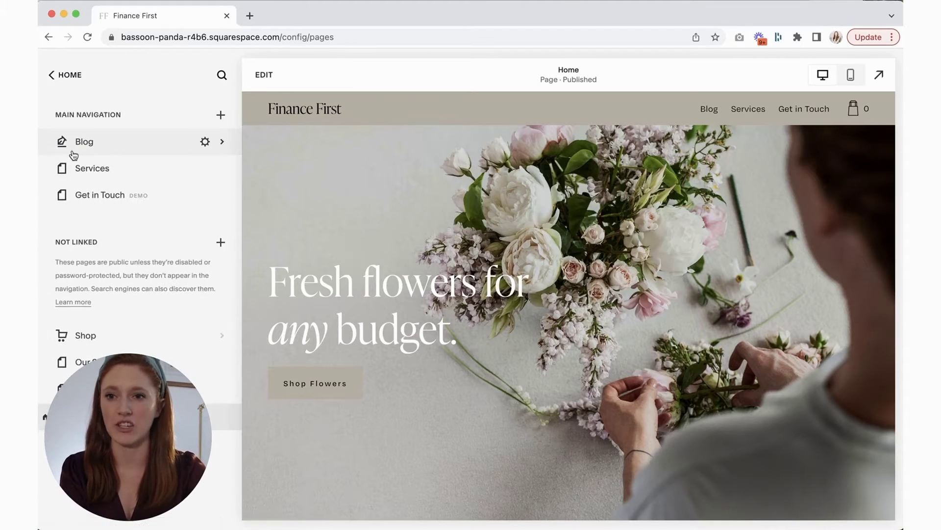
pyautogui.click(44, 142)
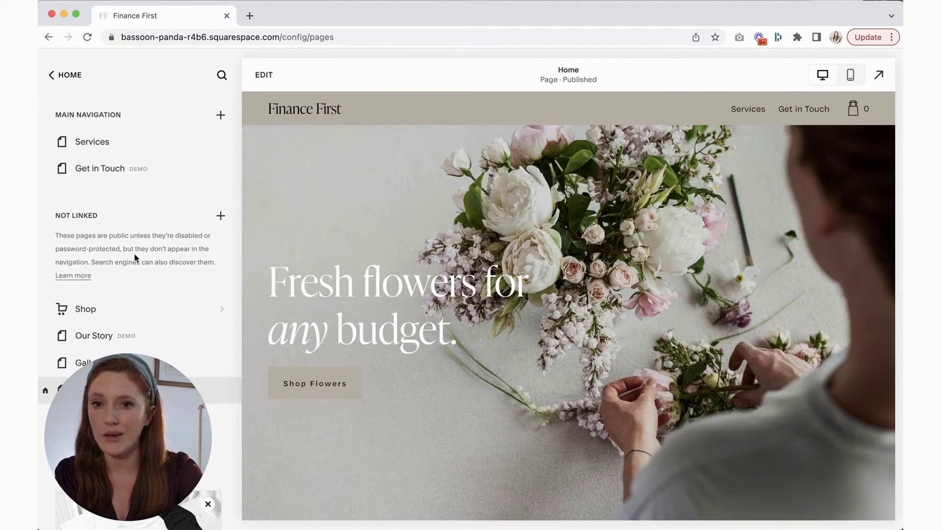
pyautogui.click(222, 118)
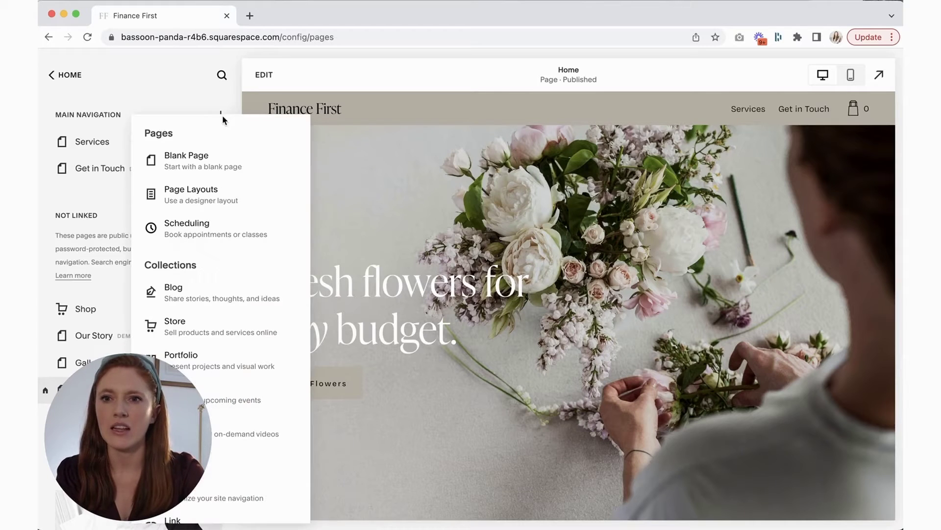
pyautogui.click(157, 290)
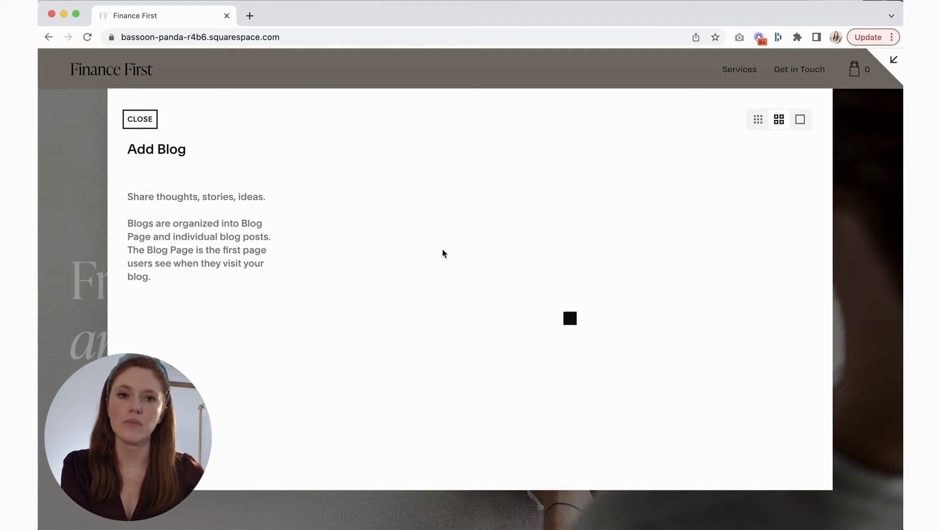
pyautogui.scroll(-10, 442, 253)
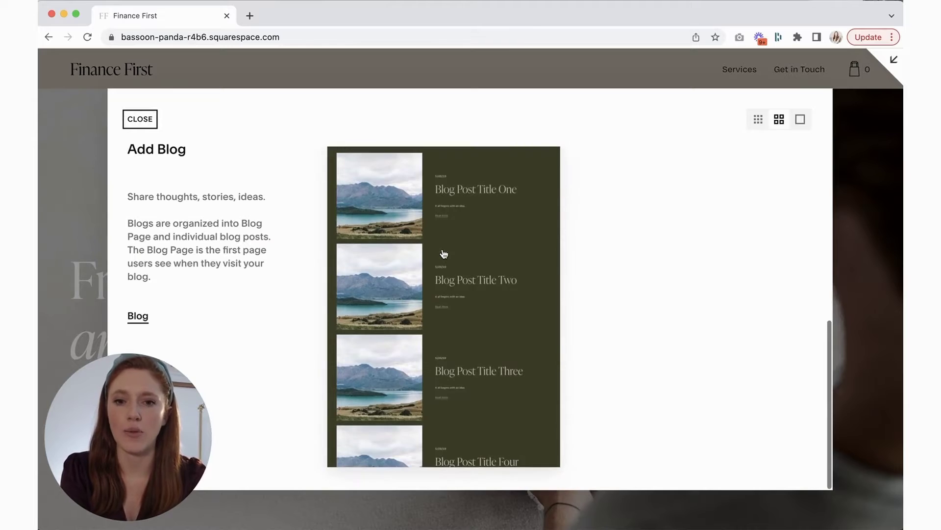
pyautogui.scroll(5, 444, 253)
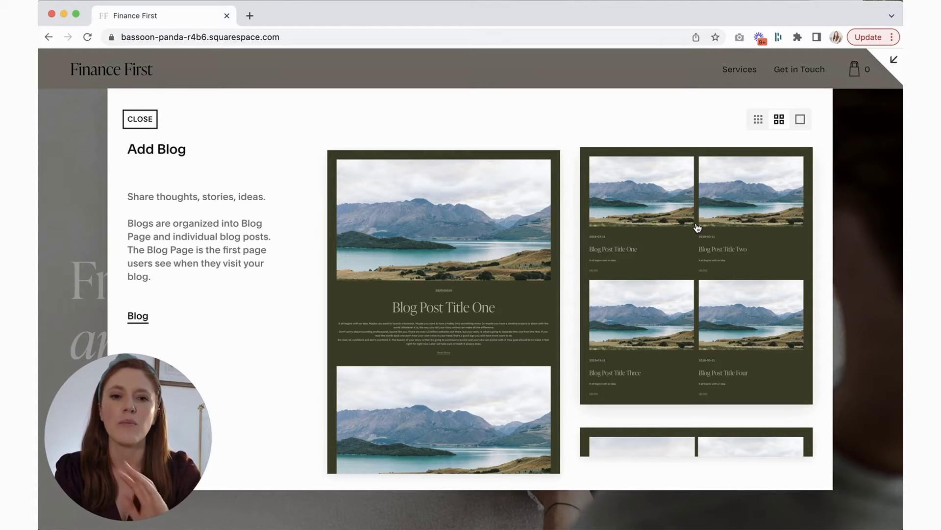
pyautogui.scroll(-10, 697, 227)
pyautogui.scroll(6, 696, 223)
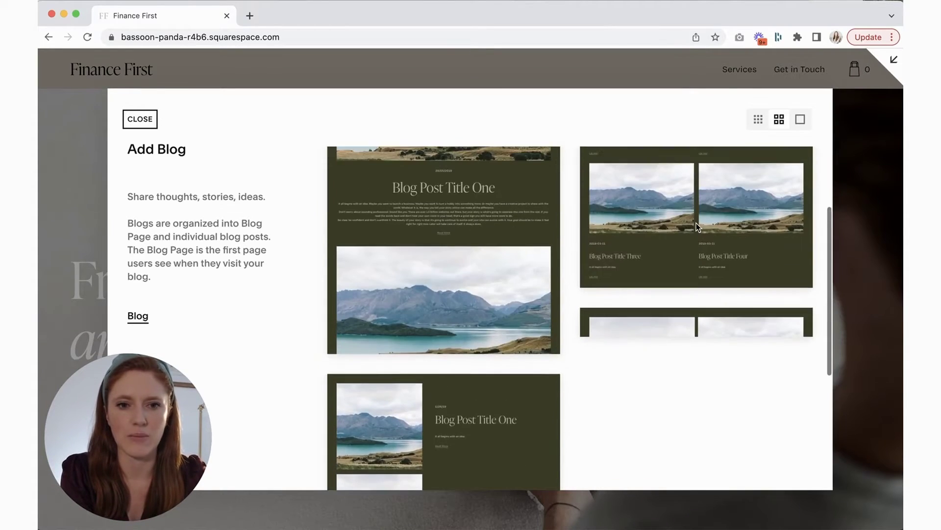
pyautogui.click(696, 234)
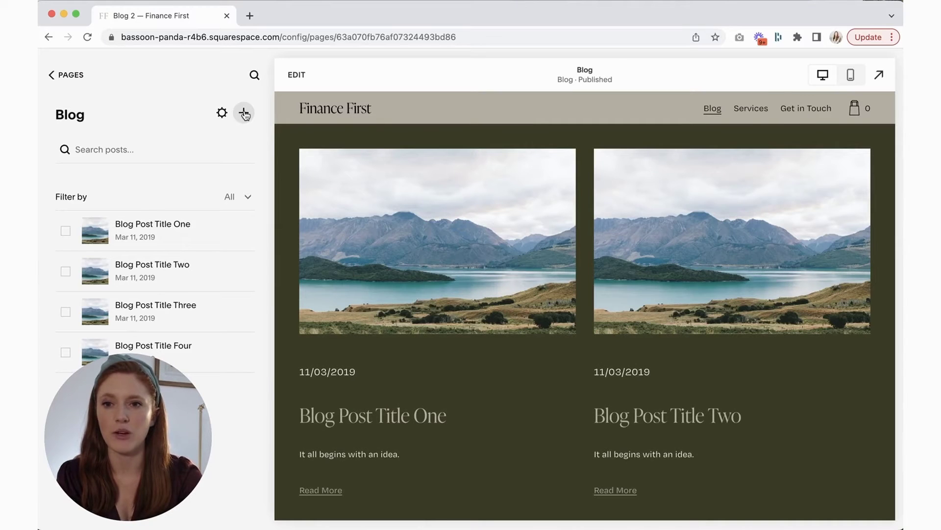
# Create a new blog post titled "The 7 Steps You Need To Take For A Secure Reitrement".
pyautogui.click(244, 114)
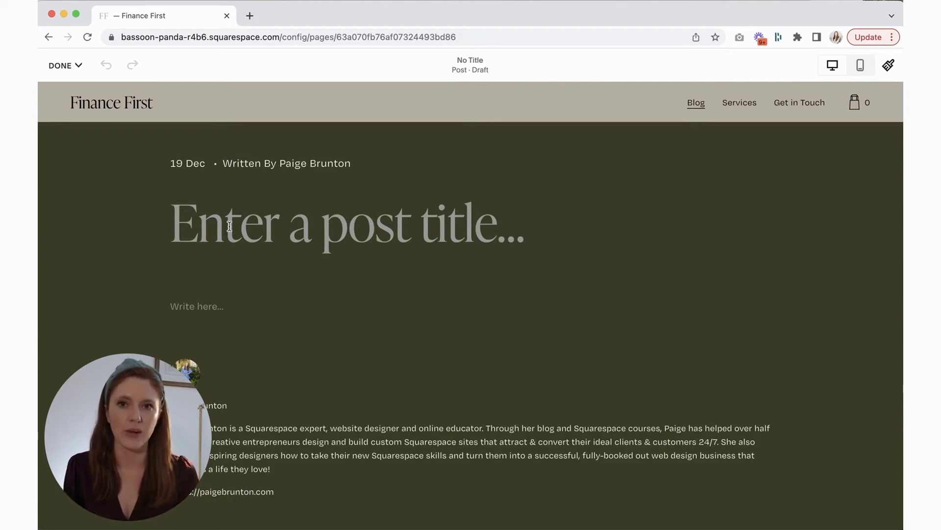
pyautogui.click(230, 226)
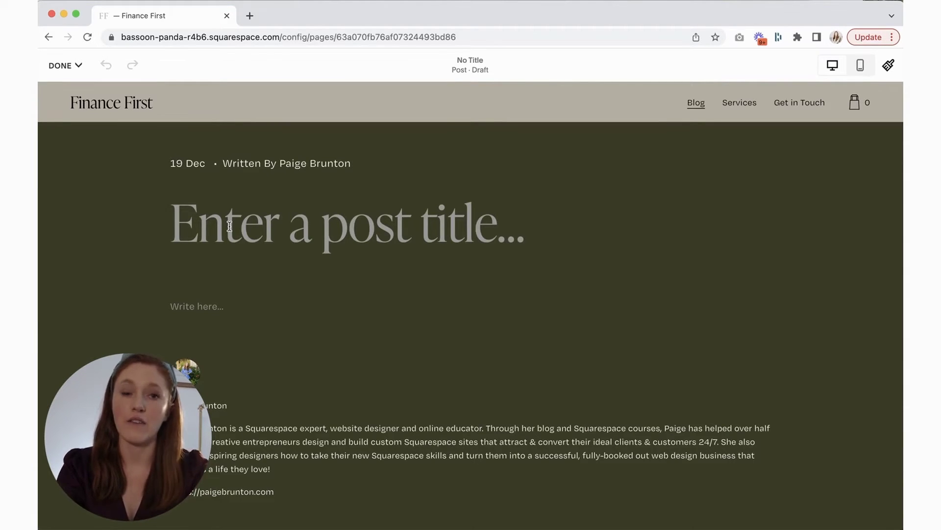
pyautogui.write('The')
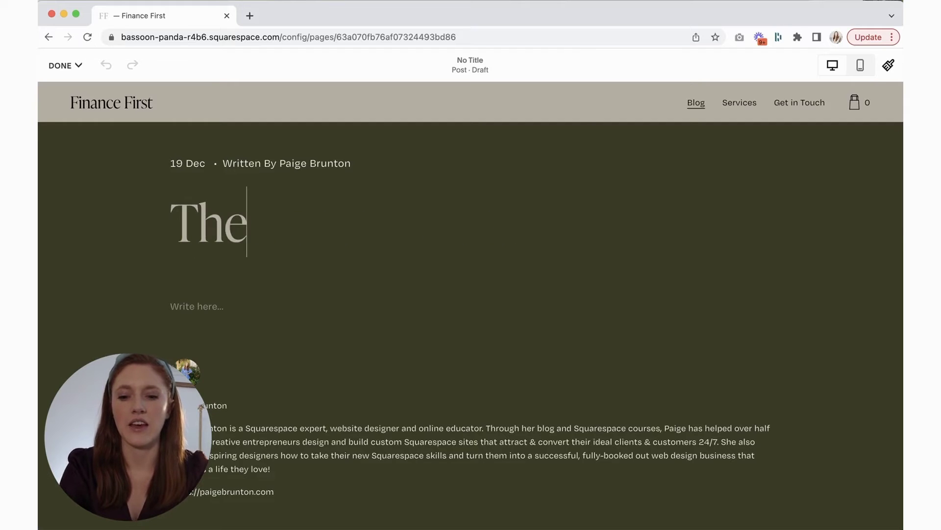
pyautogui.write(' 7 Steps')
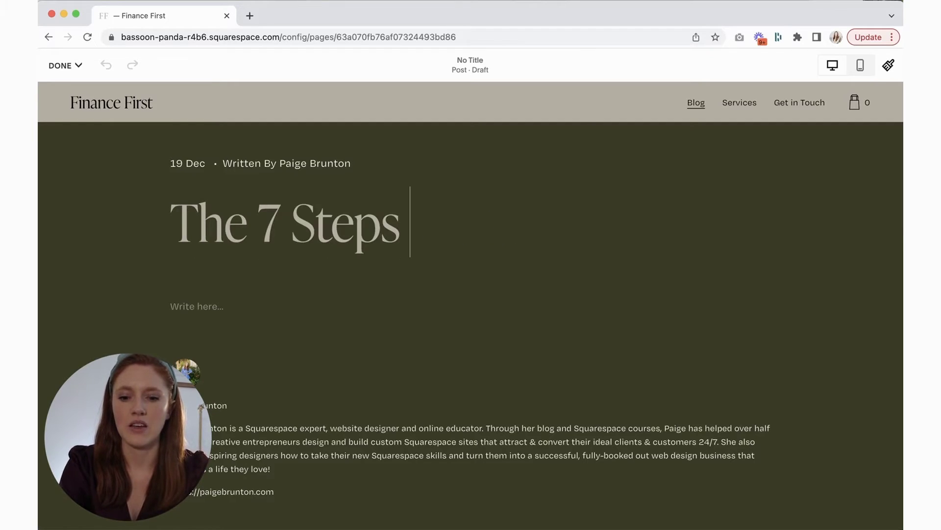
pyautogui.write(' You Need To Take For A Secur')
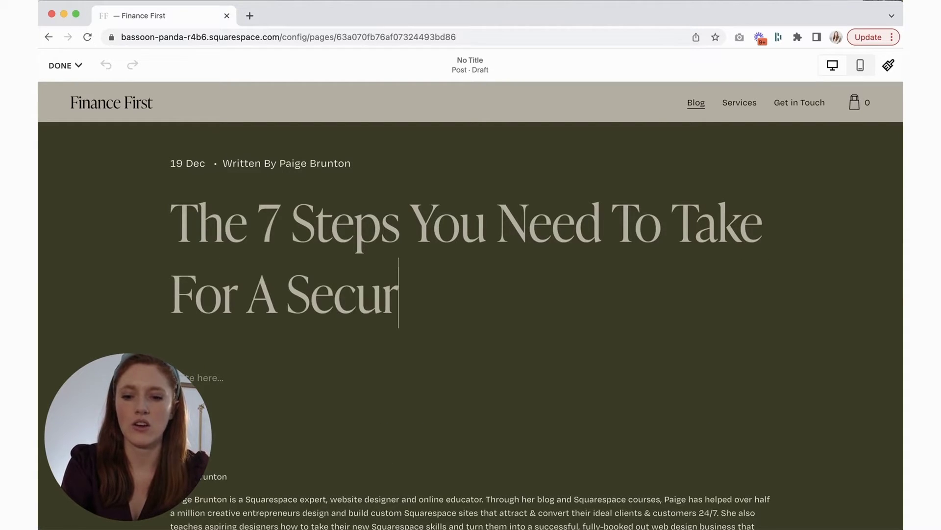
pyautogui.write('e Reitrement')
pyautogui.press('Return')
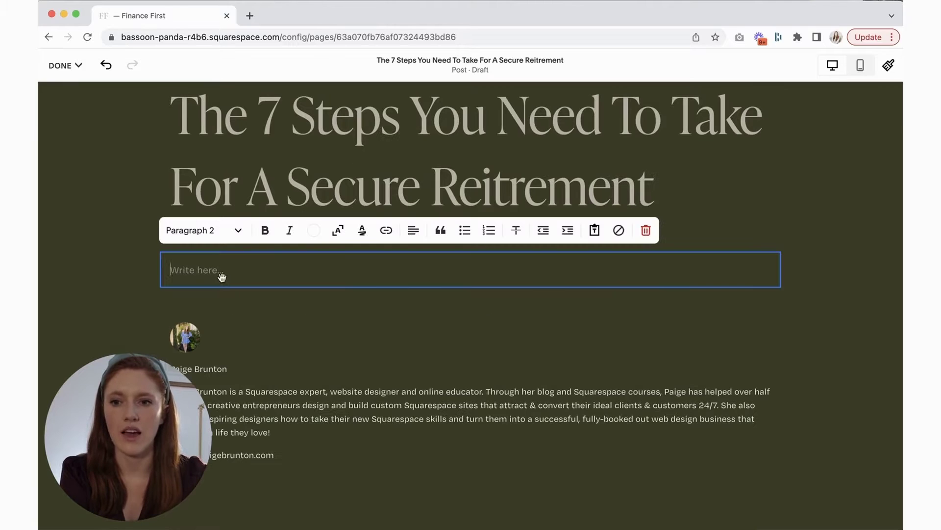
# Write "Typing in your blog content." as the body text of the post.
pyautogui.scroll(1, 135, 269)
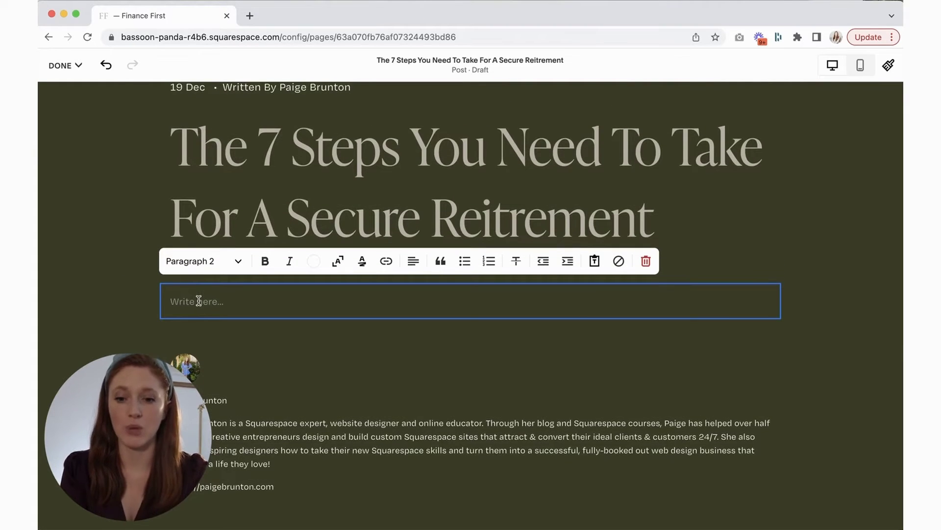
pyautogui.write('B')
pyautogui.press('BackSpace')
pyautogui.write('Ty')
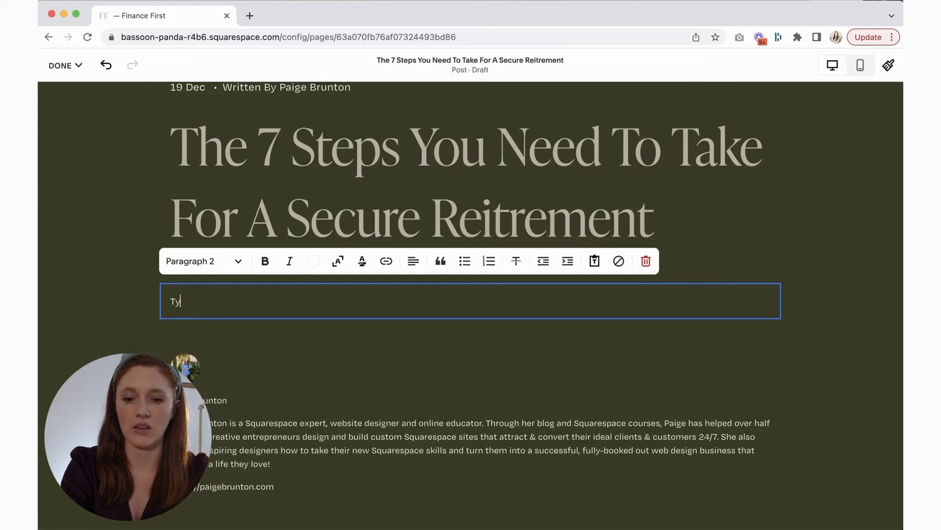
pyautogui.write('ping in your blog co')
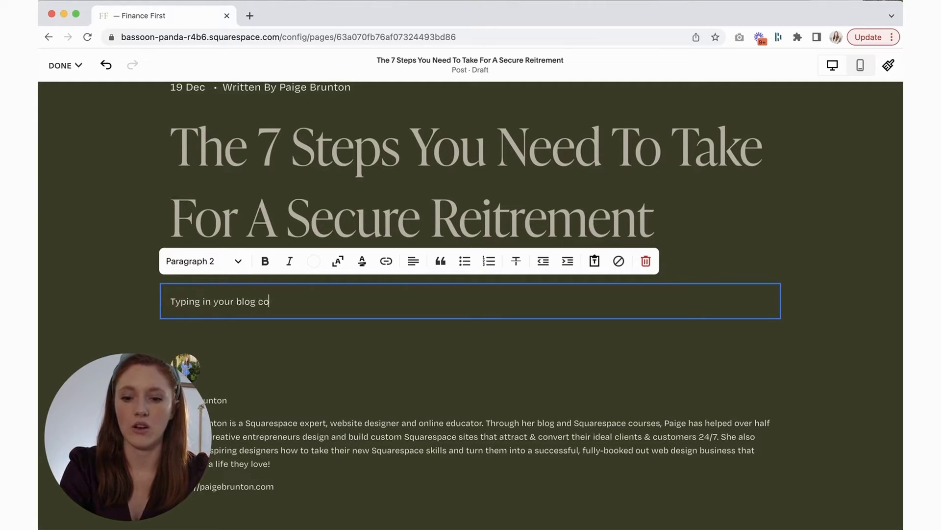
pyautogui.write('nnent.')
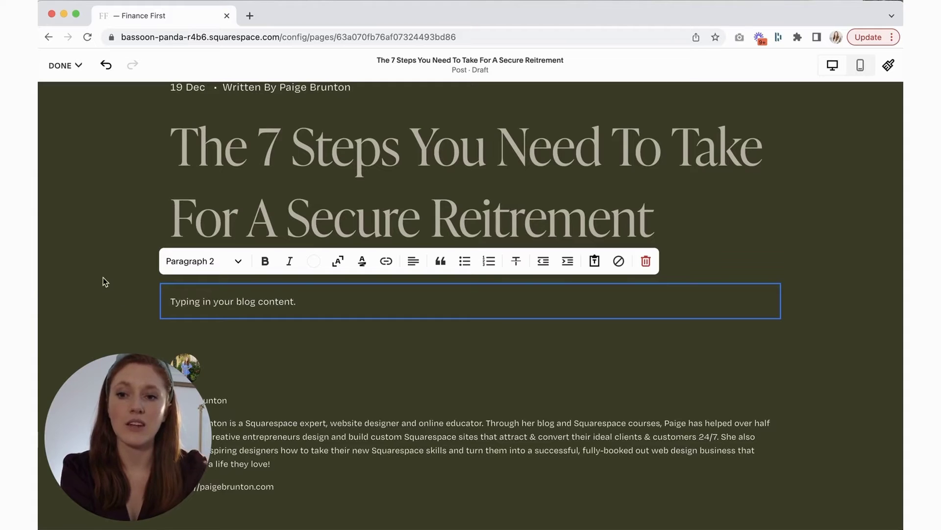
# Copy the body sentence and paste it repeatedly to fill the paragraph, plus once more as a new paragraph below.
pyautogui.click(104, 292)
pyautogui.tripleClick(312, 301)
pyautogui.press('super+c')
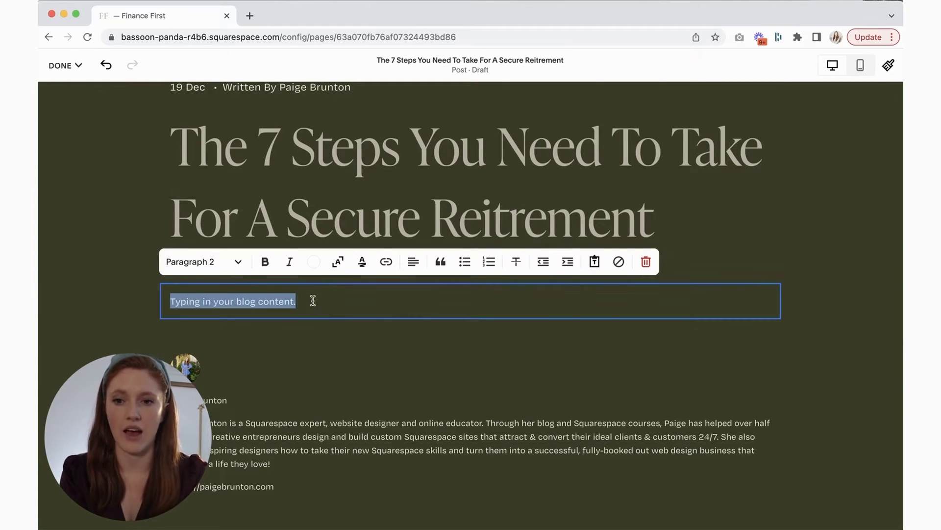
pyautogui.press('Right')
pyautogui.press('super+v')
pyautogui.press('super+v')
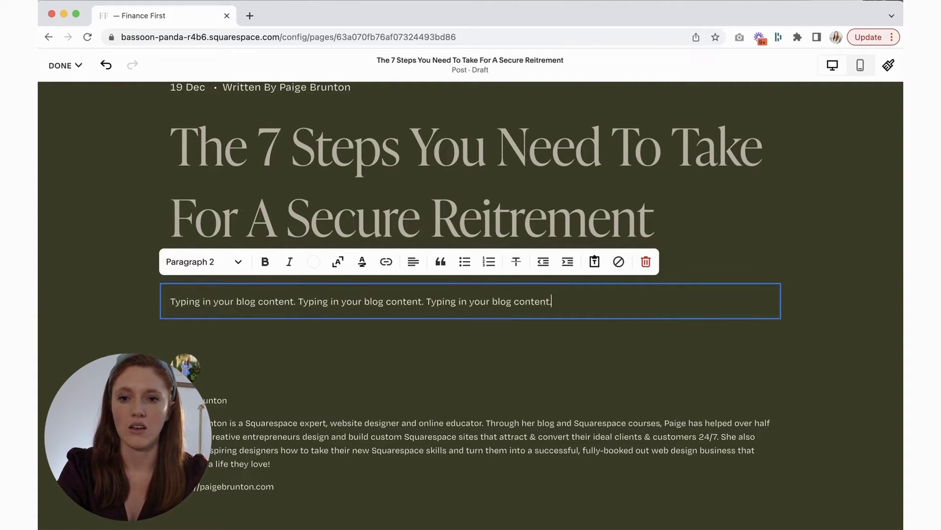
pyautogui.press('super+v')
pyautogui.press('super+v')
pyautogui.press('super+v')
pyautogui.press('super+v')
pyautogui.press('super+v')
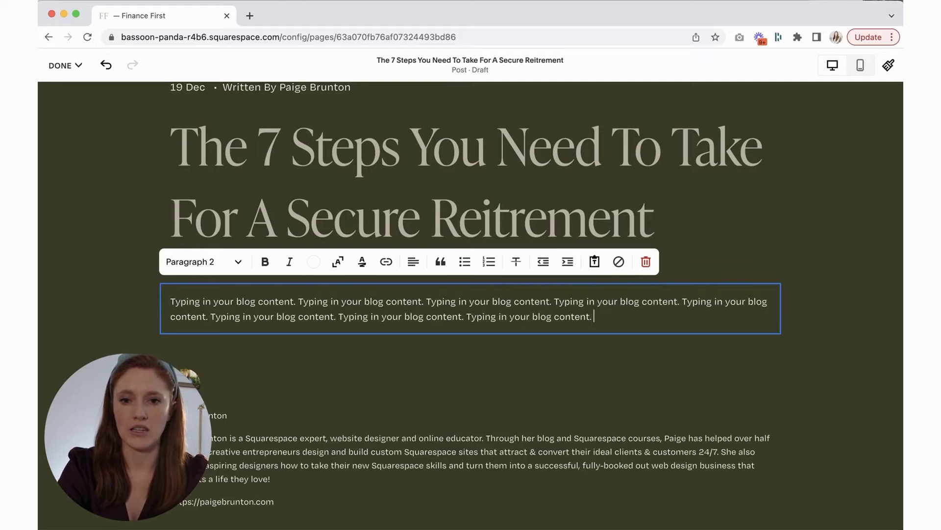
pyautogui.press('super+v')
pyautogui.press('super+v')
pyautogui.press('super+v')
pyautogui.press('super+v')
pyautogui.press('super+space')
pyautogui.press('super+v')
pyautogui.click(513, 333)
pyautogui.press('Return')
pyautogui.press('super+v')
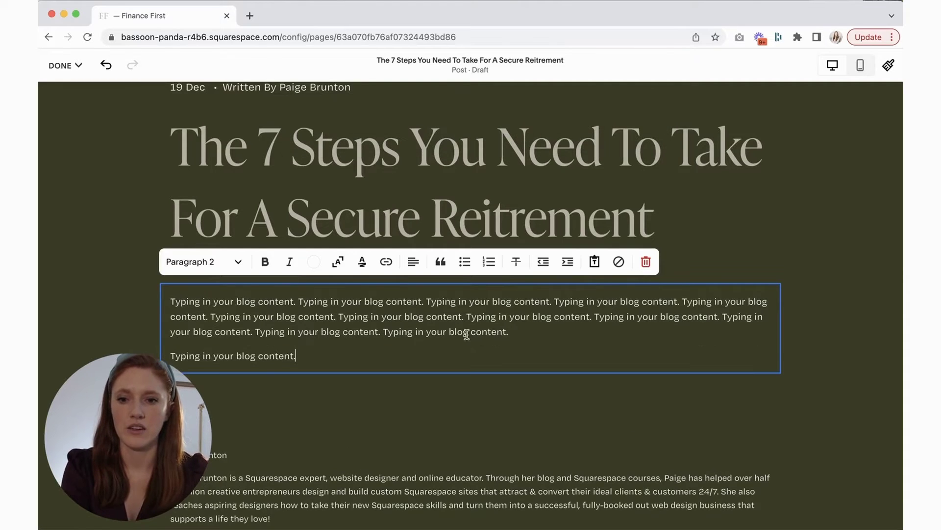
# Format the single-sentence second paragraph of the post as Heading 2.
pyautogui.scroll(-1, 78, 303)
pyautogui.scroll(-2, 78, 303)
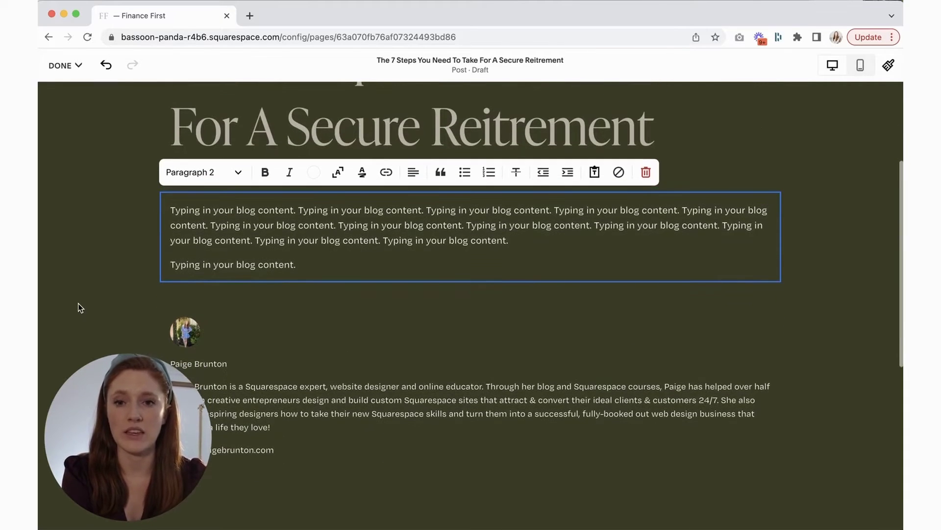
pyautogui.click(113, 247)
pyautogui.click(211, 255)
pyautogui.moveTo(306, 254); pyautogui.dragTo(153, 255)
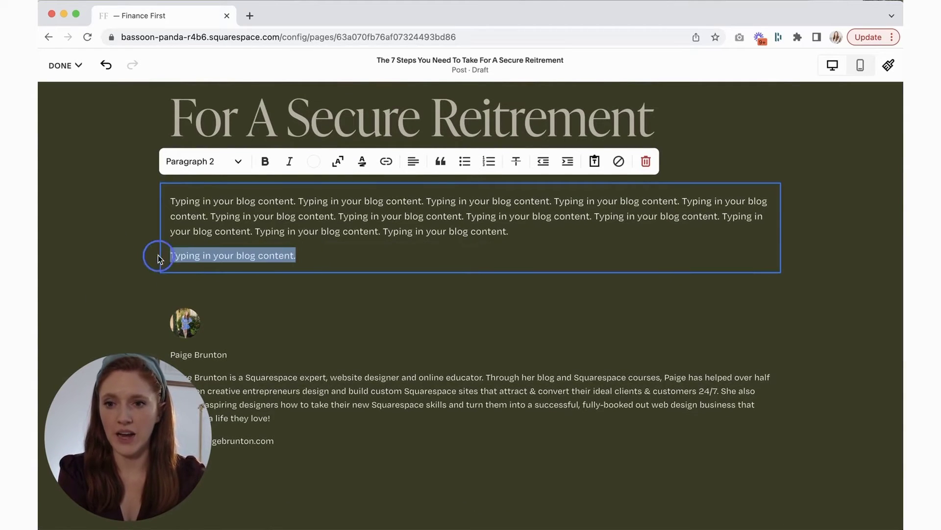
pyautogui.click(218, 161)
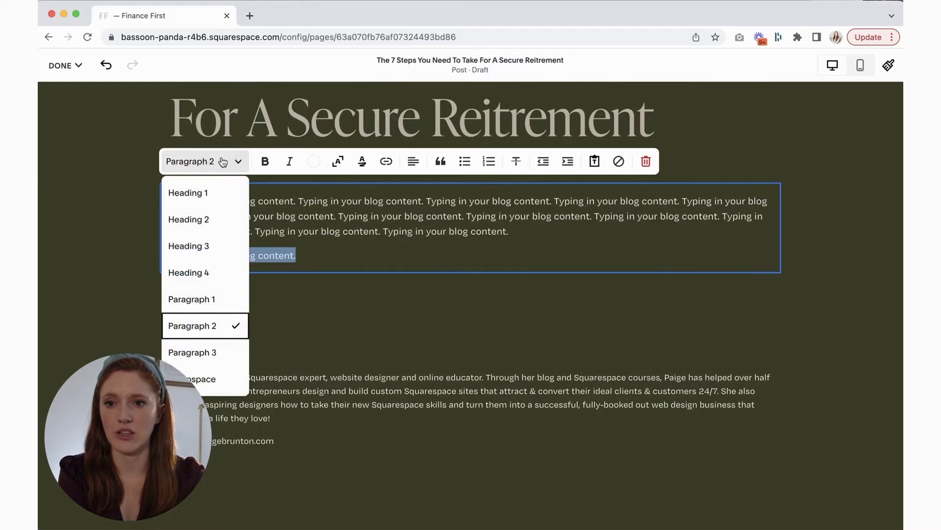
pyautogui.click(194, 218)
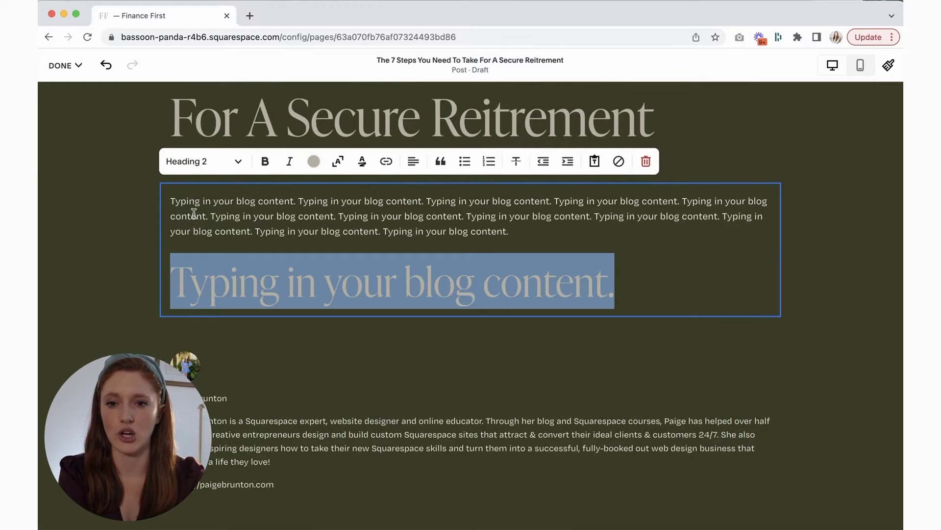
pyautogui.click(622, 288)
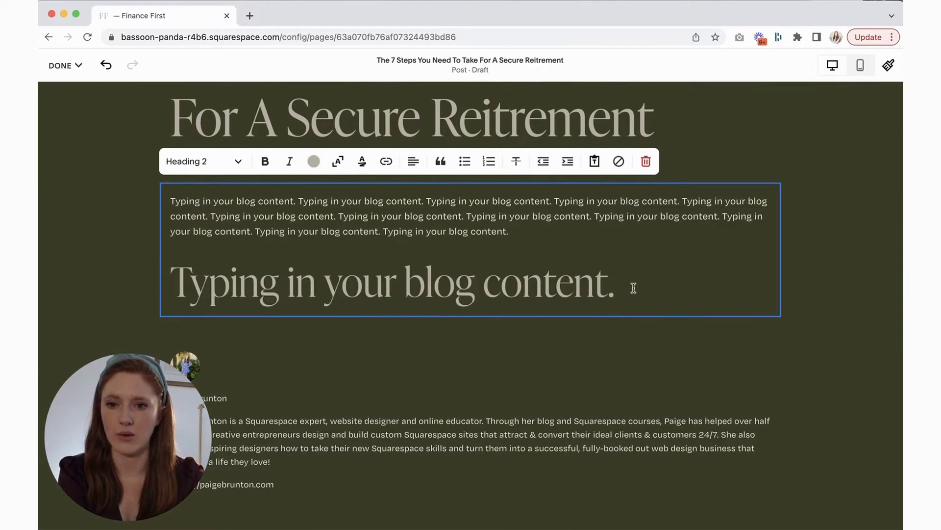
# Examine the paragraph style list, and the text color palette with the heading's words "blog content." selected.
pyautogui.click(201, 161)
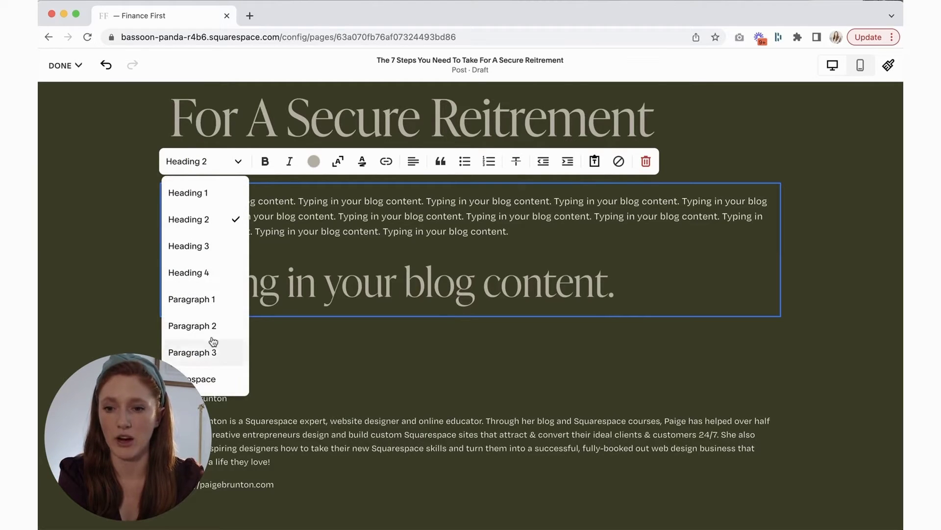
pyautogui.click(635, 288)
pyautogui.click(636, 287)
pyautogui.moveTo(635, 287); pyautogui.dragTo(405, 282)
pyautogui.click(317, 167)
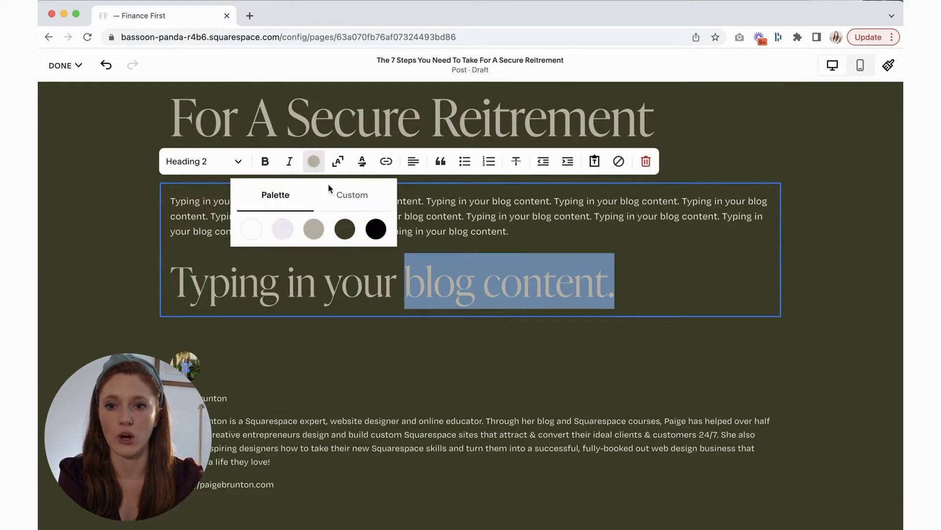
pyautogui.click(376, 229)
pyautogui.click(342, 231)
pyautogui.click(317, 231)
pyautogui.click(628, 279)
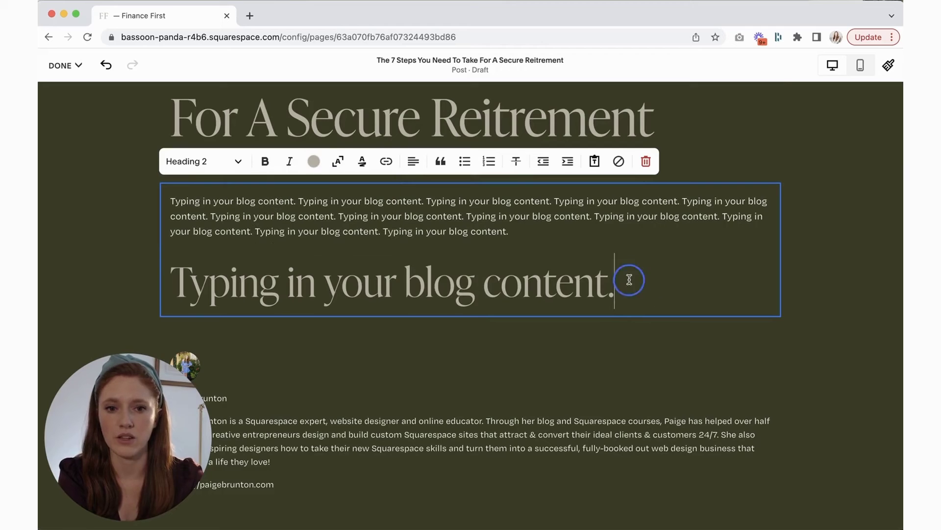
# Look at the text alignment options for the whole "Typing in your blog content." heading.
pyautogui.click(647, 291)
pyautogui.moveTo(647, 291); pyautogui.dragTo(168, 281)
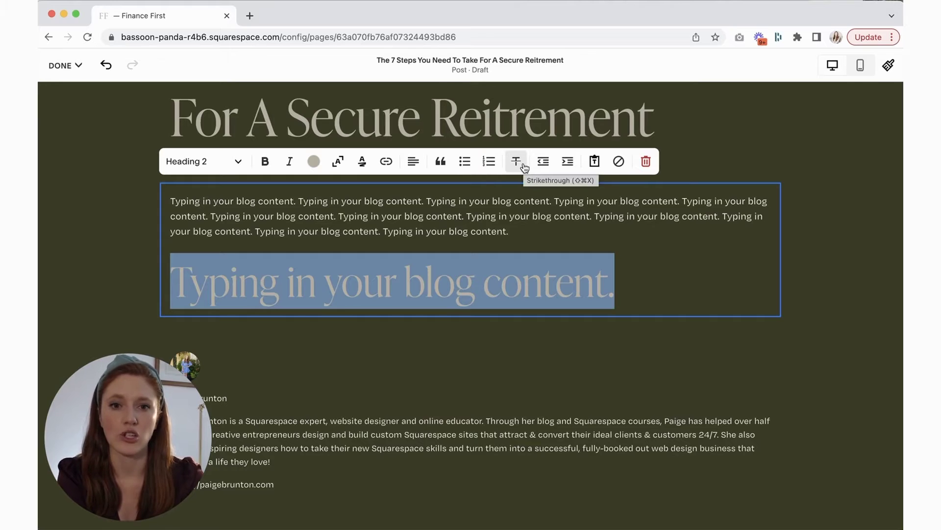
pyautogui.click(425, 161)
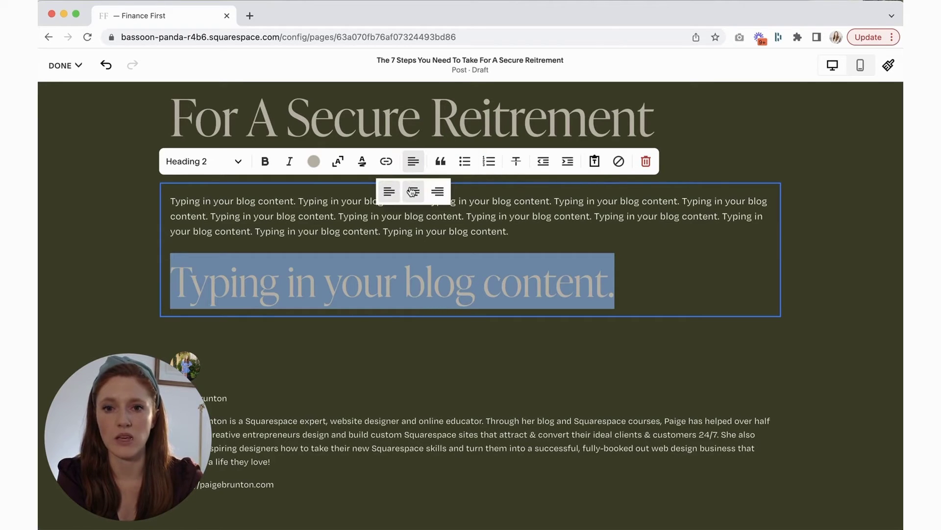
# Add an empty paragraph below the Heading 2 line and leave text editing.
pyautogui.click(630, 290)
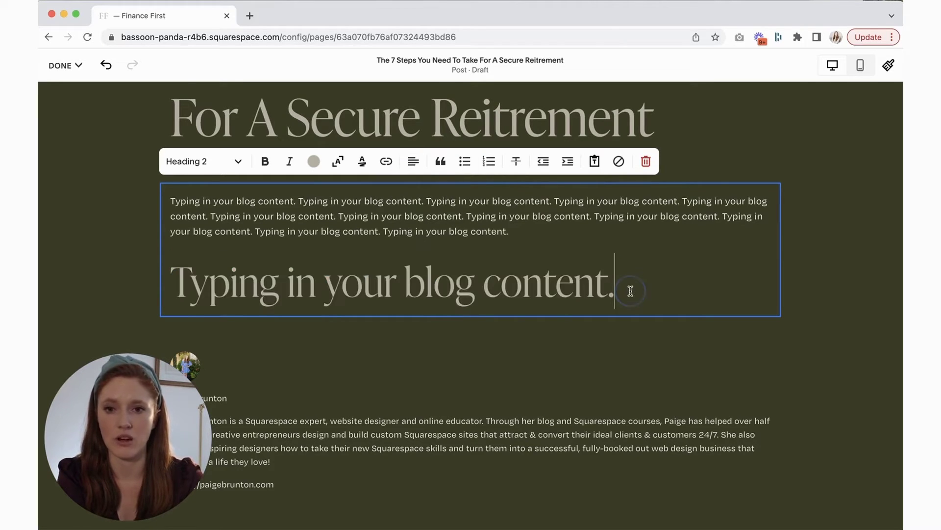
pyautogui.press('Return')
pyautogui.click(92, 258)
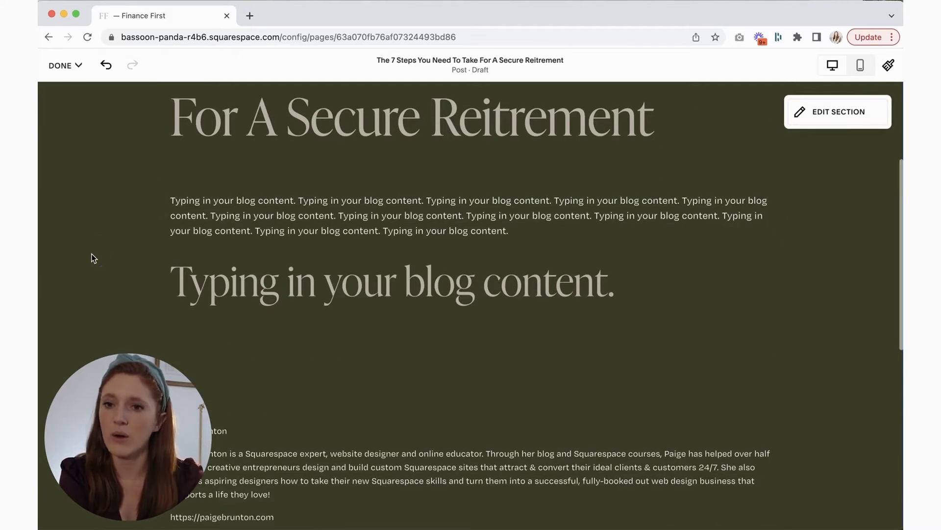
# Examine the content blocks that can be inserted below the post's text, from the basic blocks to the integrations.
pyautogui.scroll(-2, 196, 259)
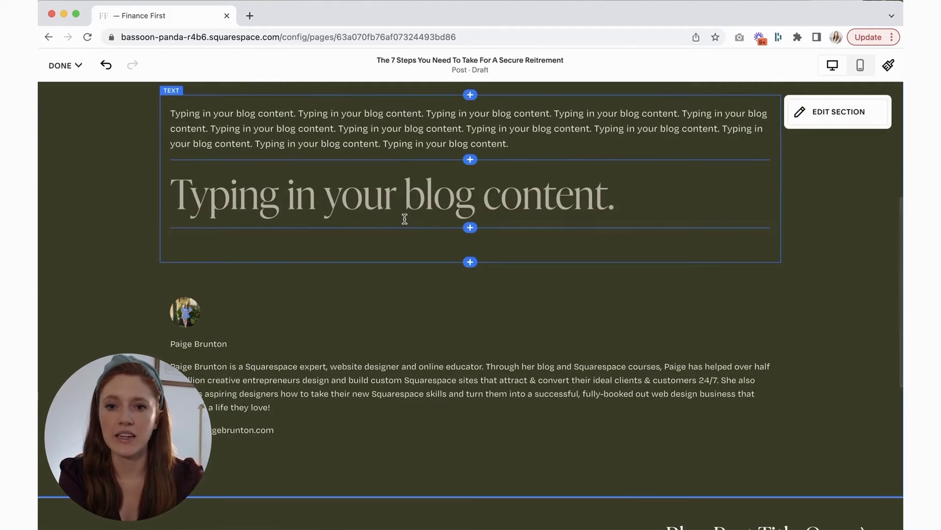
pyautogui.click(470, 263)
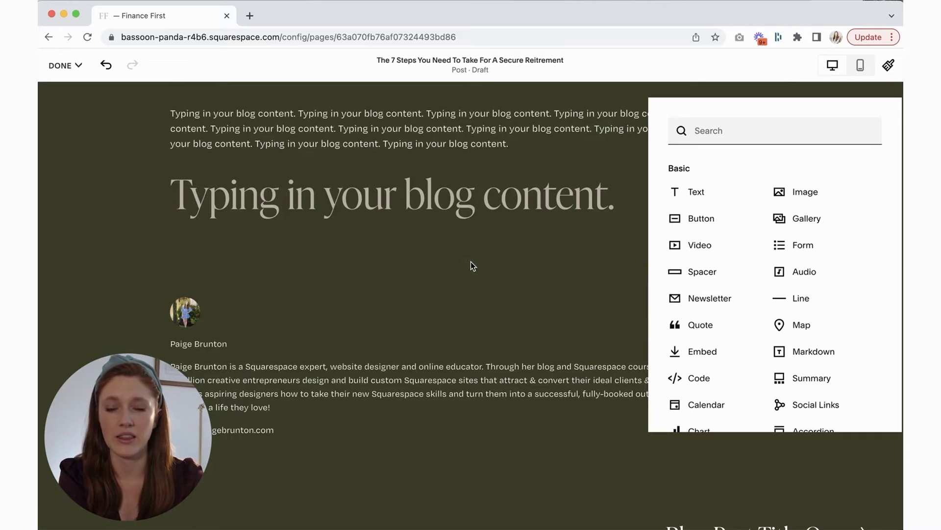
pyautogui.click(765, 109)
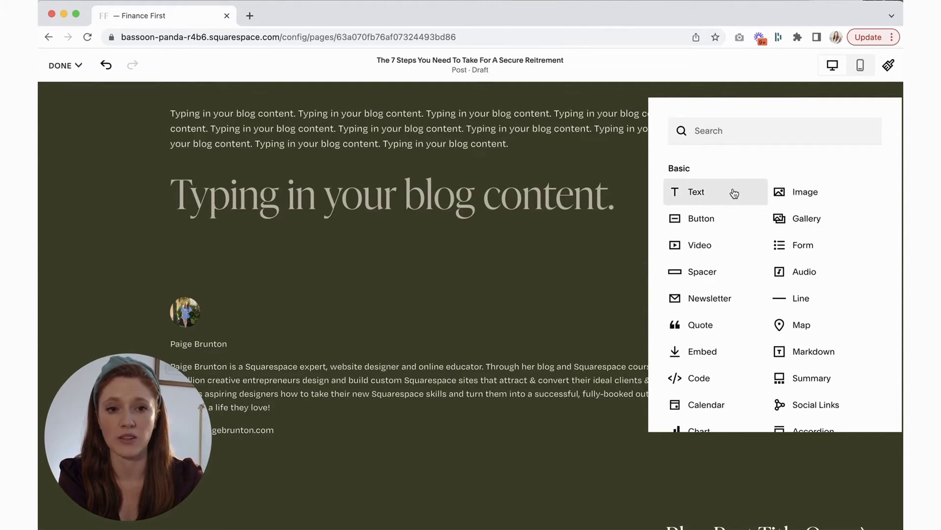
pyautogui.scroll(-3, 739, 190)
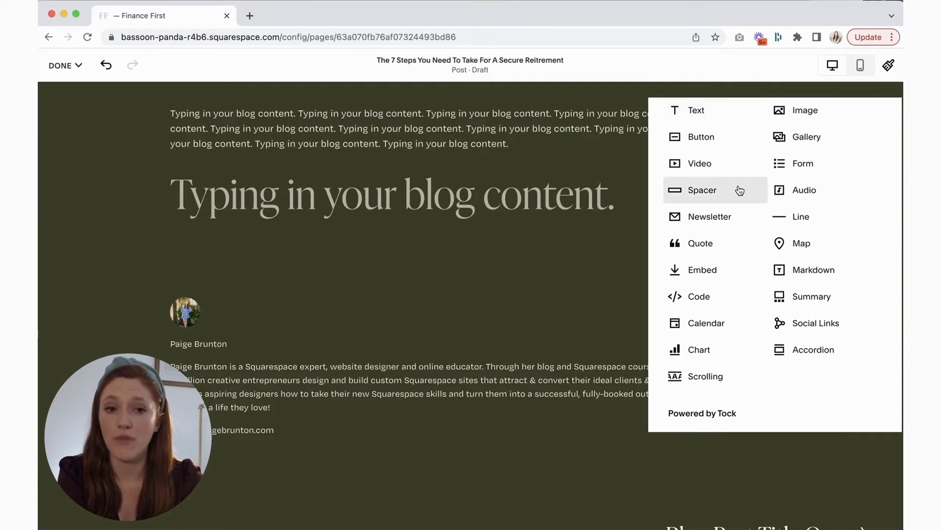
pyautogui.scroll(-3, 740, 190)
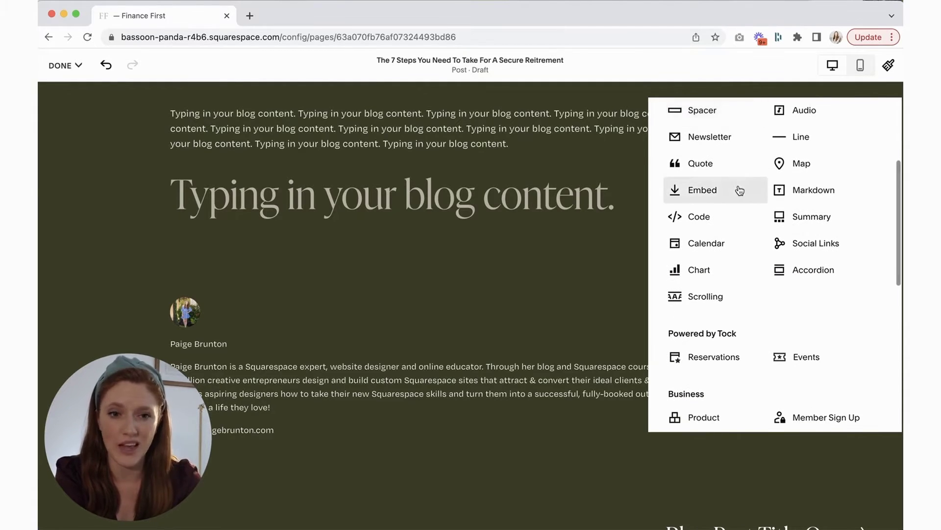
pyautogui.scroll(-3, 740, 190)
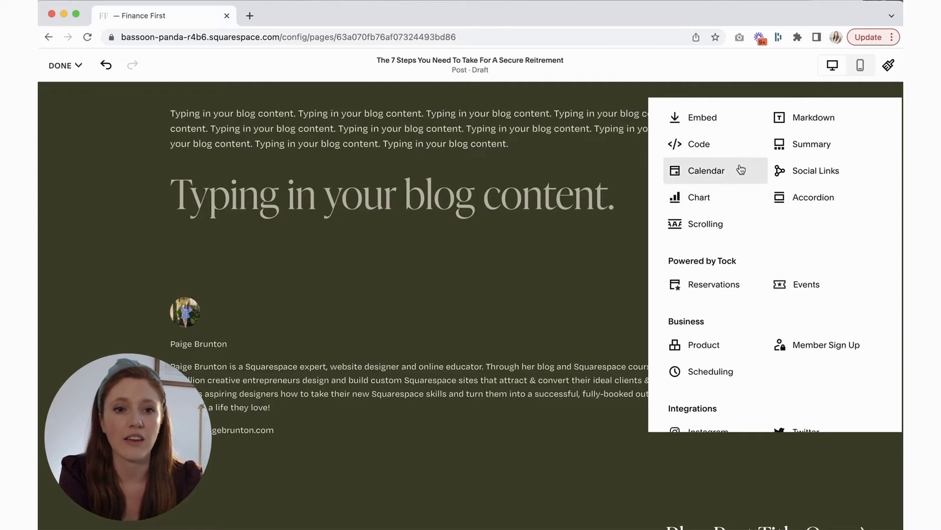
pyautogui.scroll(-5, 741, 170)
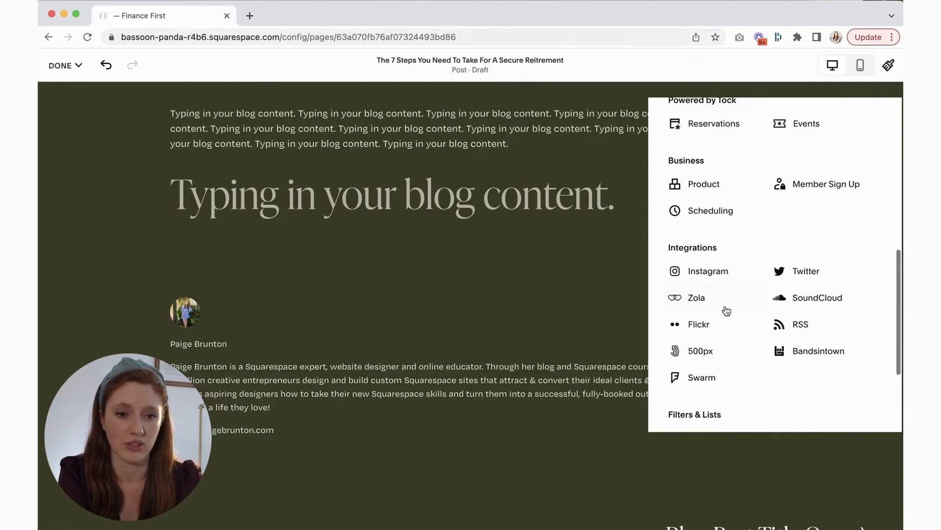
pyautogui.scroll(5, 725, 312)
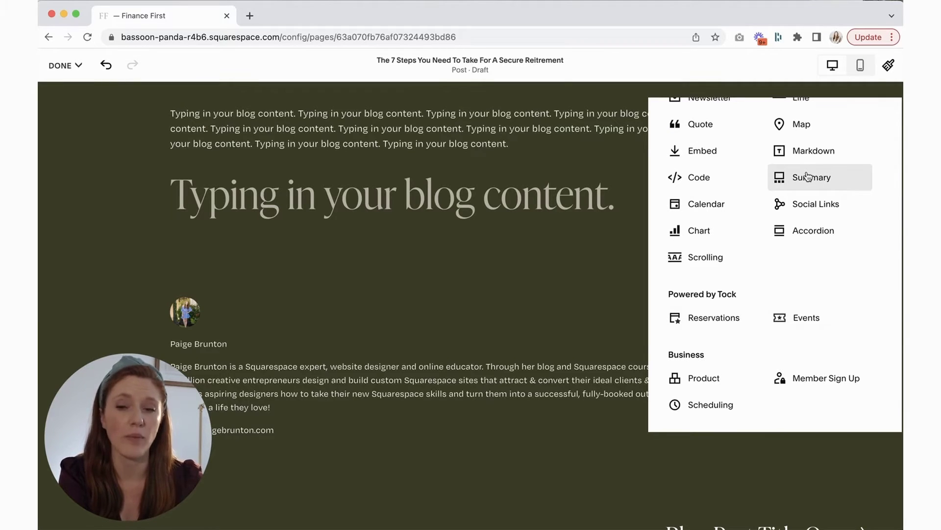
pyautogui.click(213, 241)
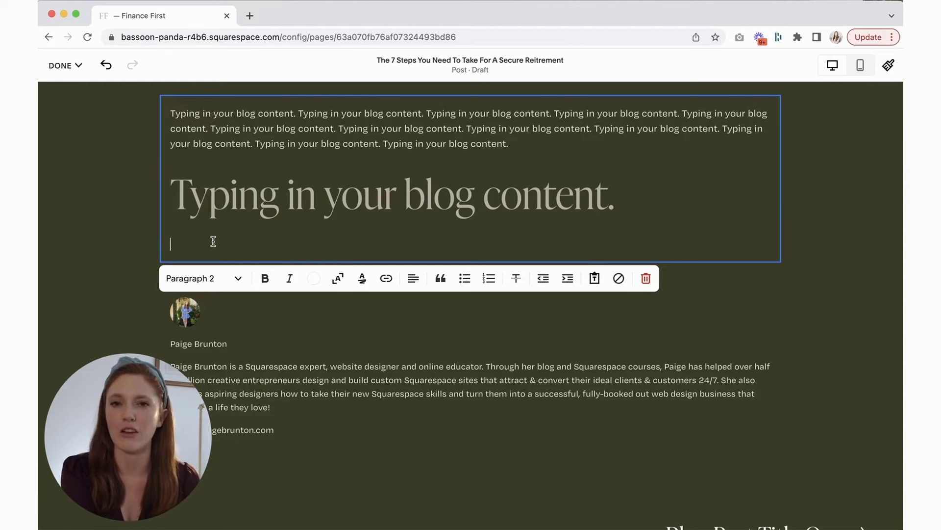
pyautogui.click(471, 262)
pyautogui.scroll(-5, 752, 288)
pyautogui.scroll(-1, 752, 287)
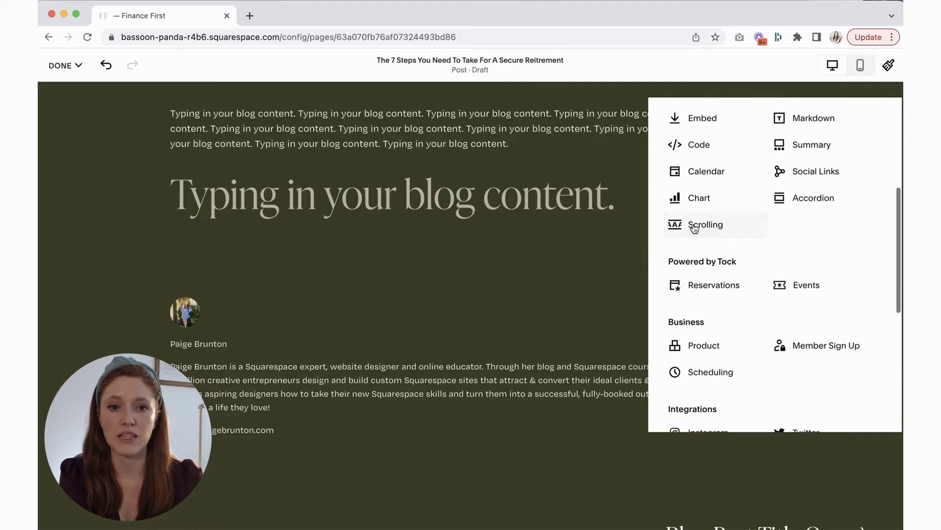
pyautogui.scroll(-10, 704, 304)
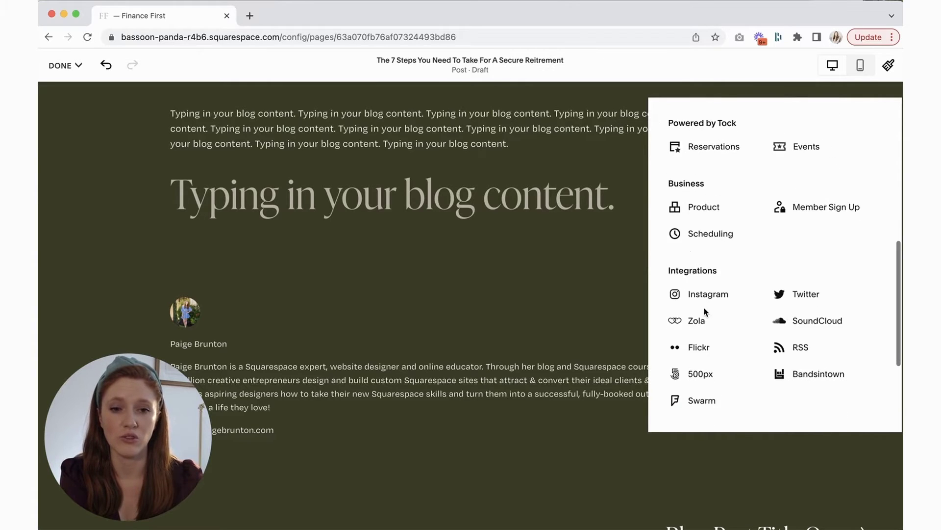
# Save the post without publishing it and open its Blog Post Settings.
pyautogui.click(64, 65)
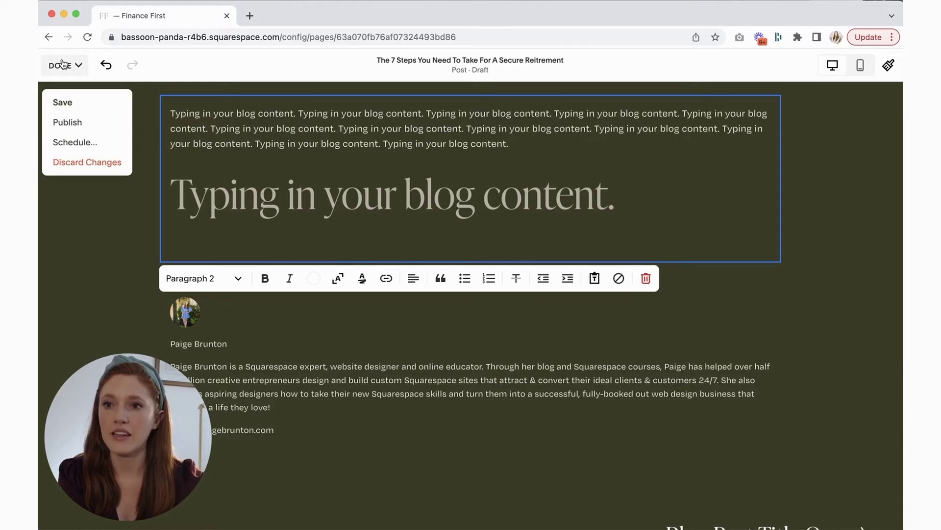
pyautogui.click(62, 104)
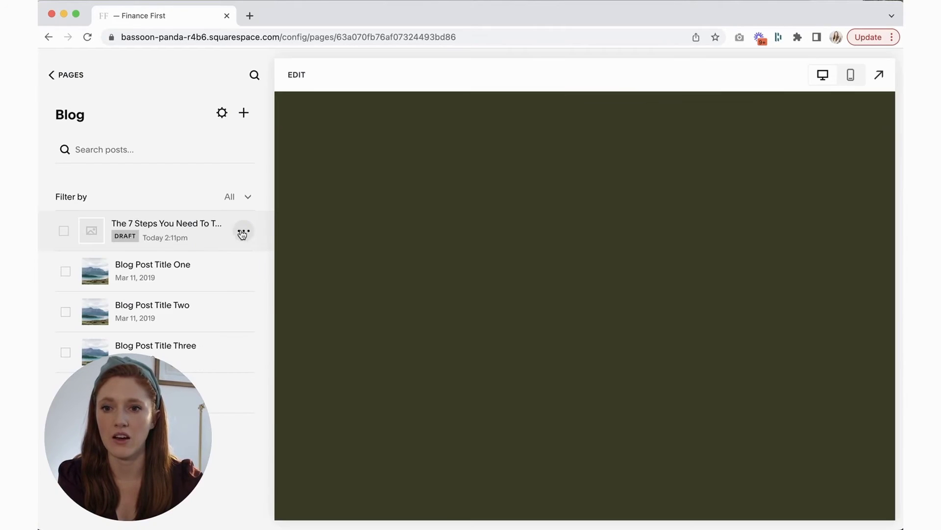
pyautogui.click(244, 230)
pyautogui.click(240, 255)
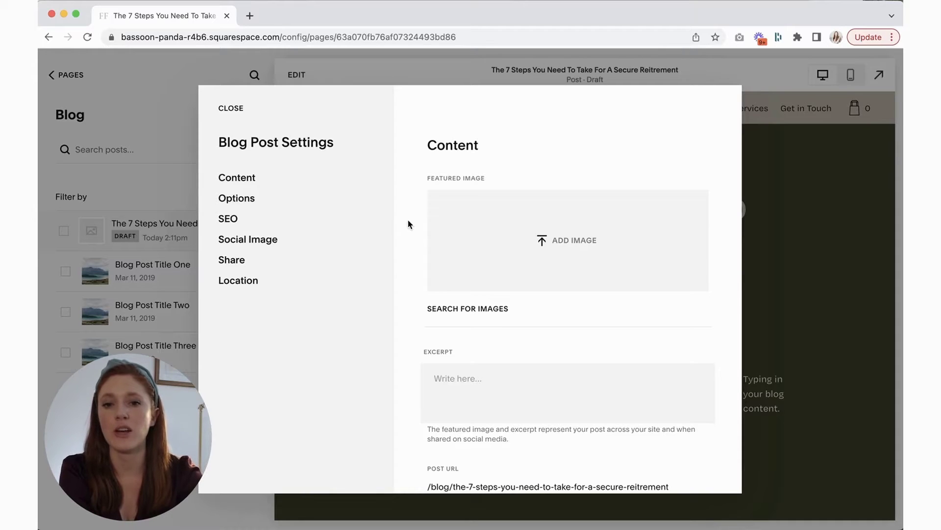
# Close the post settings to view the Blog page's post grid, and reopen the settings of the draft post.
pyautogui.click(773, 230)
pyautogui.click(712, 109)
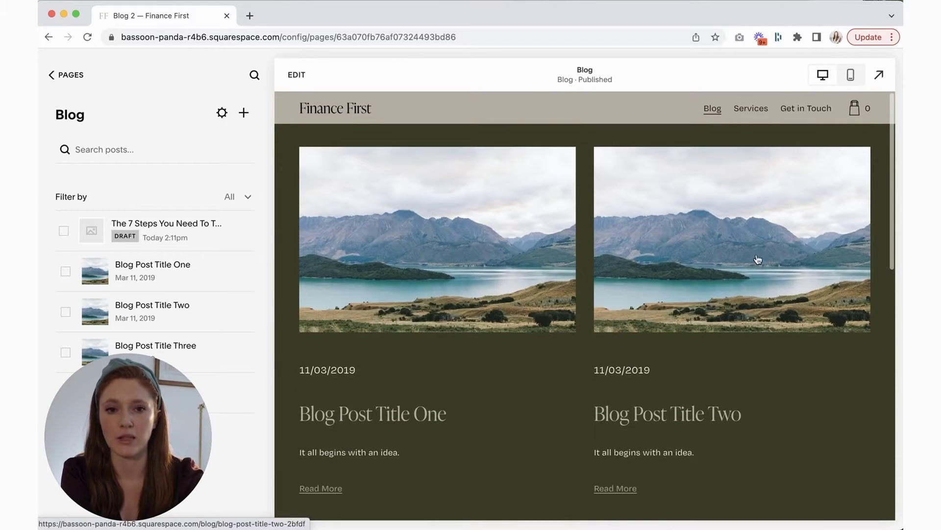
pyautogui.click(243, 231)
pyautogui.click(249, 253)
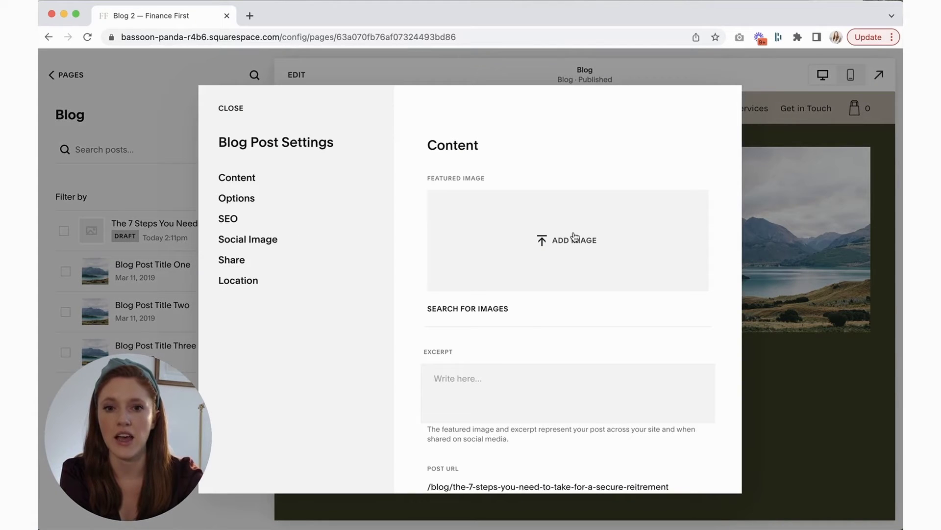
# Shorten the post URL to /blog/7-steps-reitrement in the post's content settings.
pyautogui.scroll(-3, 564, 241)
pyautogui.scroll(-1, 565, 241)
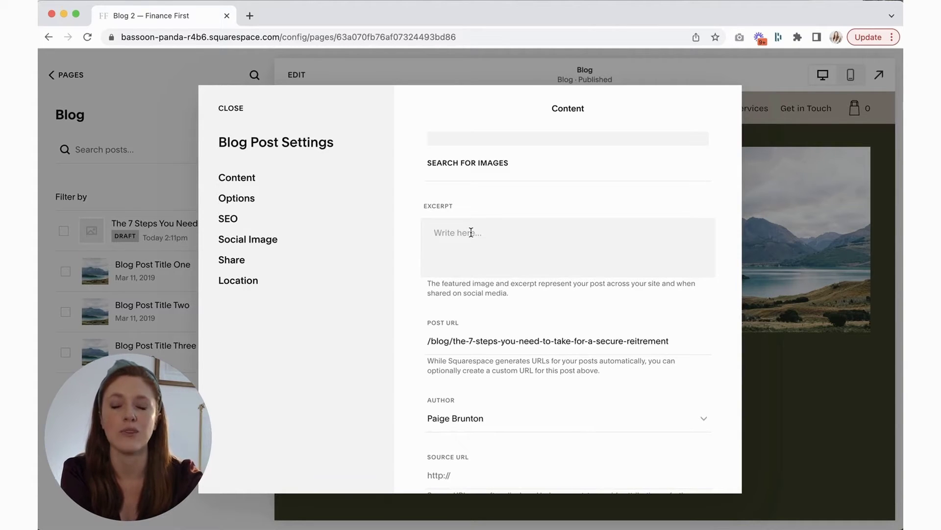
pyautogui.scroll(-2, 470, 232)
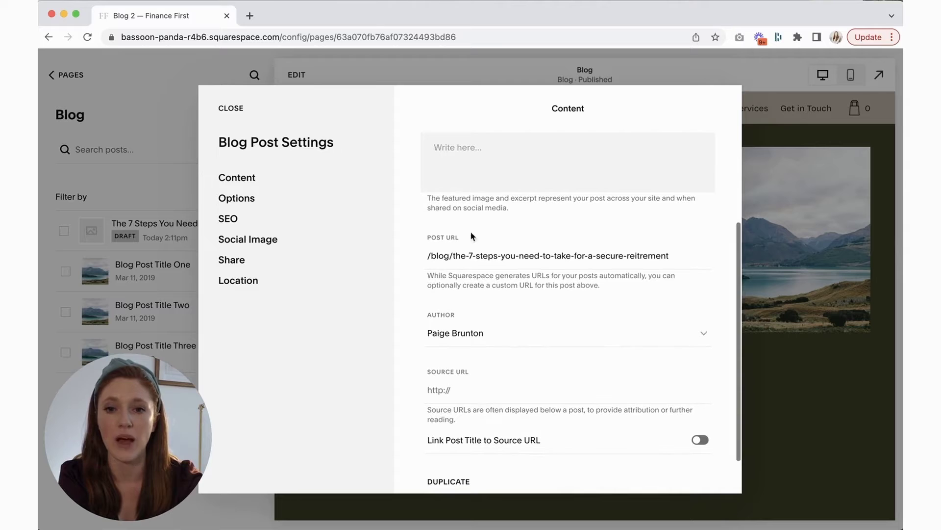
pyautogui.tripleClick(473, 257)
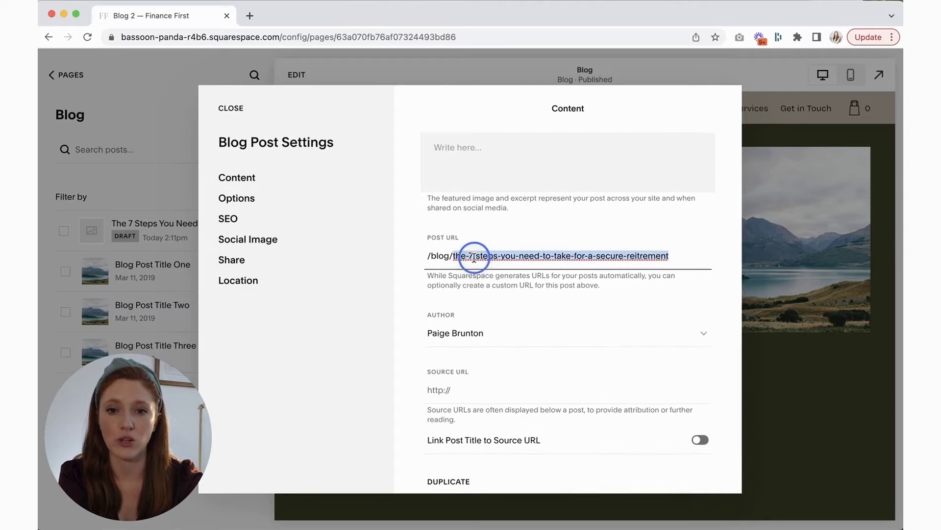
pyautogui.click(674, 255)
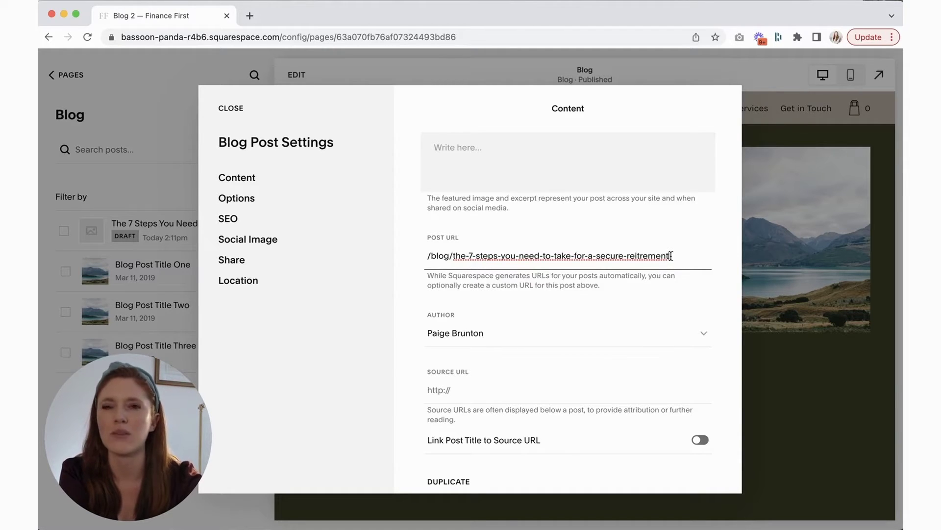
pyautogui.moveTo(626, 255); pyautogui.dragTo(498, 255)
pyautogui.press('BackSpace')
pyautogui.write('-7-steps')
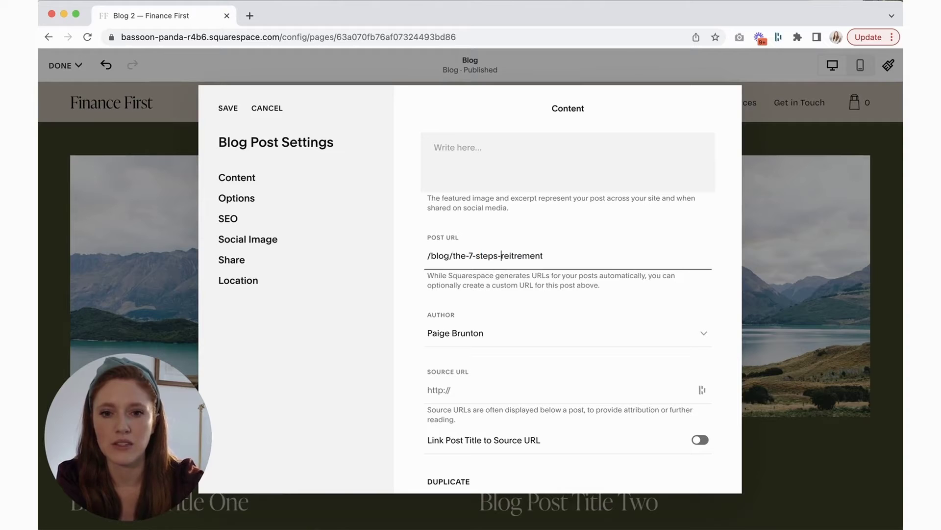
pyautogui.moveTo(470, 255); pyautogui.dragTo(394, 256)
pyautogui.press('BackSpace')
pyautogui.scroll(5, 432, 309)
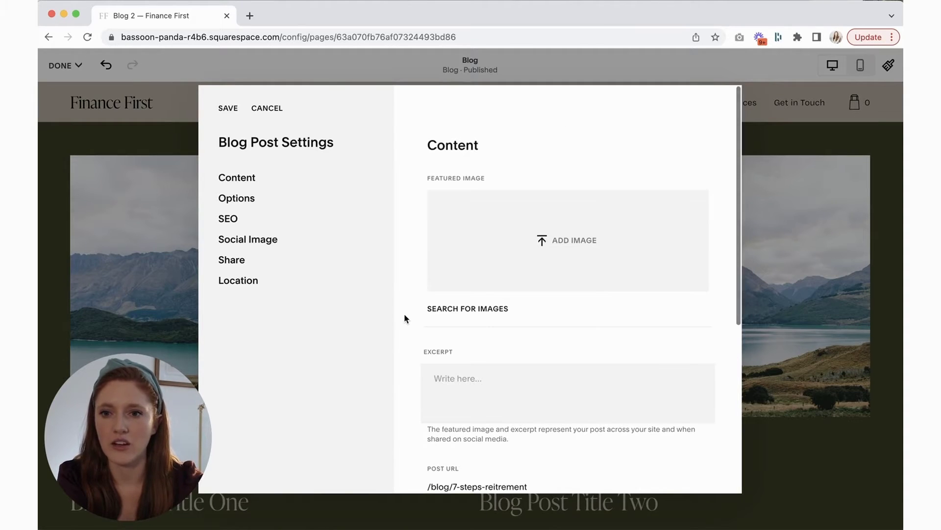
# Try out the post's status options and schedule it to publish on December 26, 2022.
pyautogui.click(228, 201)
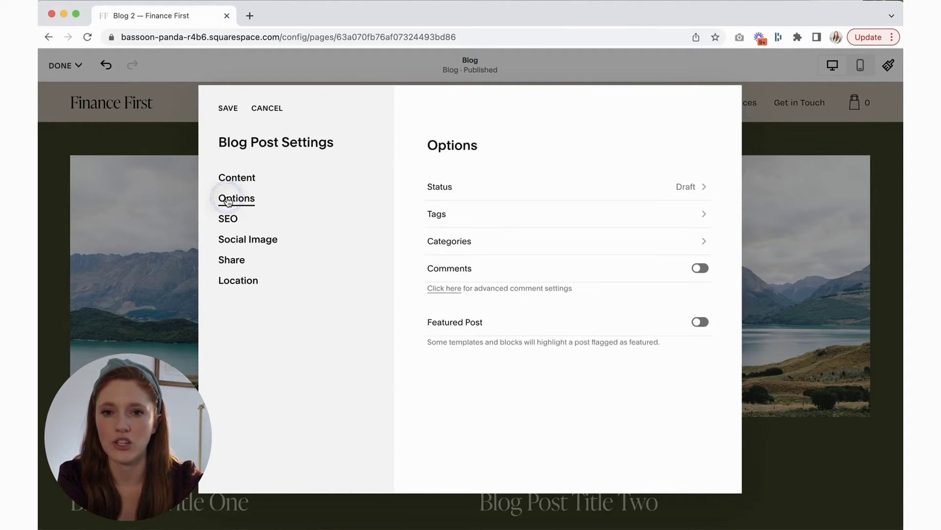
pyautogui.click(686, 186)
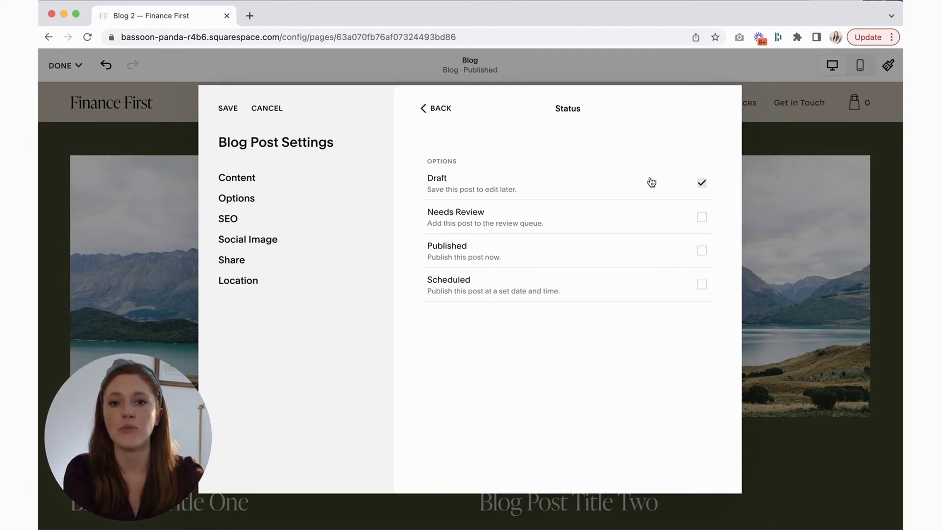
pyautogui.click(703, 217)
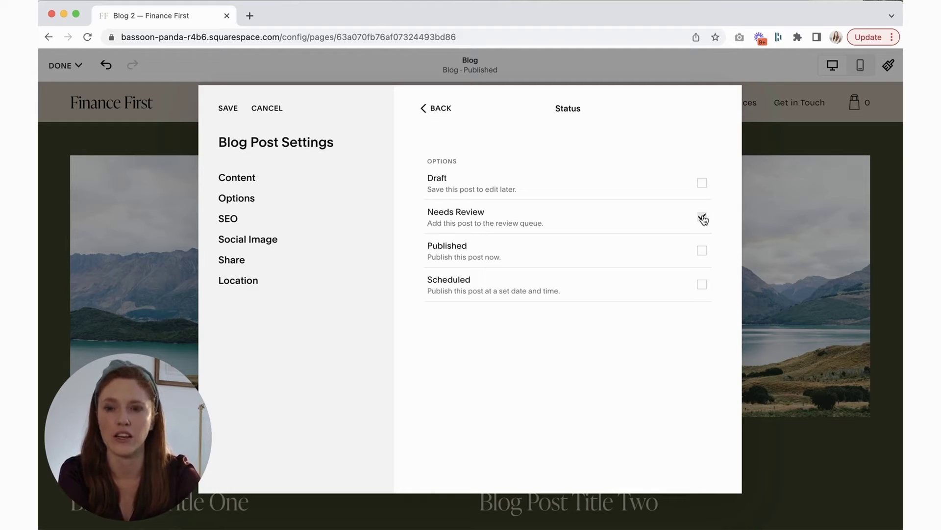
pyautogui.click(703, 286)
pyautogui.click(702, 251)
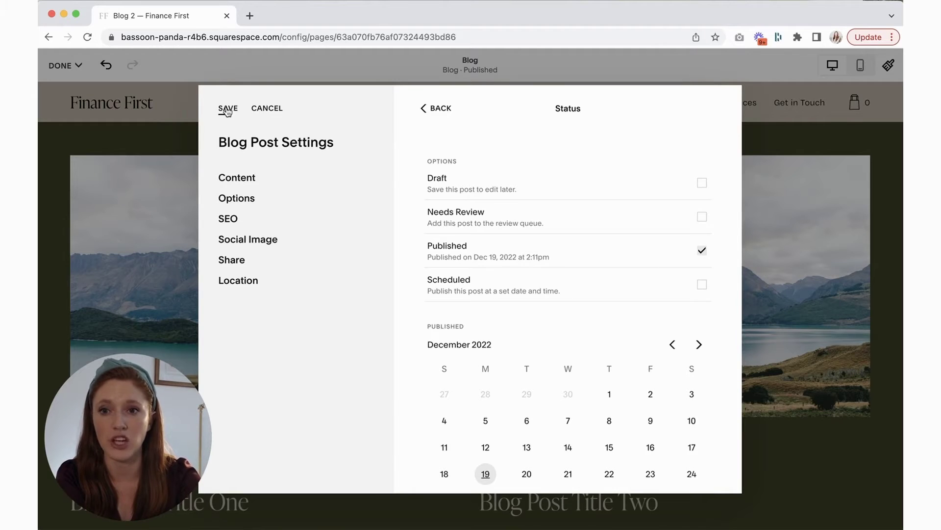
pyautogui.click(703, 285)
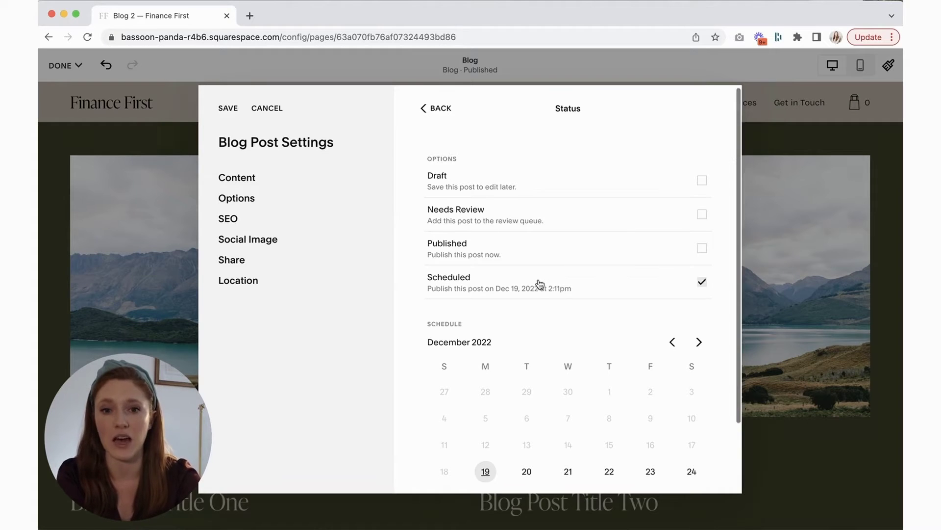
pyautogui.scroll(-3, 538, 282)
pyautogui.click(486, 415)
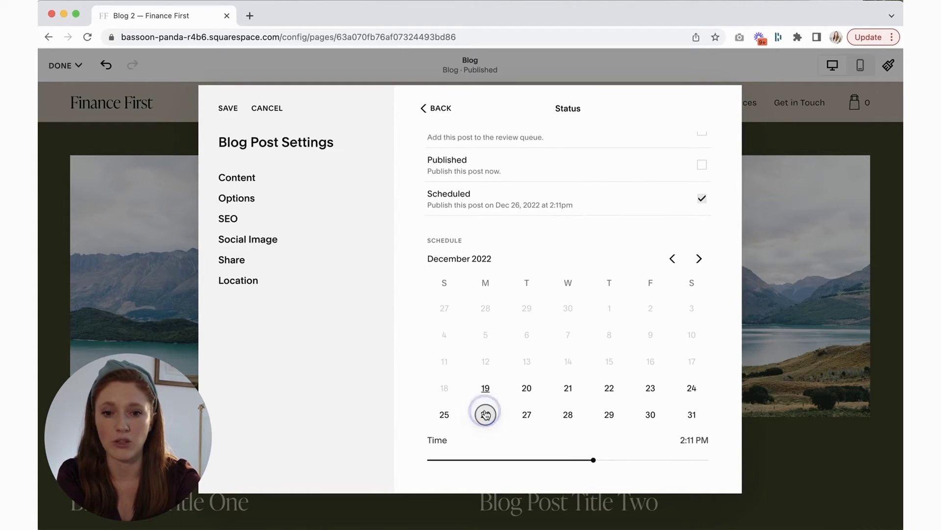
# Set the scheduled publishing time to 6:01 AM and save the blog post settings.
pyautogui.moveTo(593, 460); pyautogui.dragTo(499, 459)
pyautogui.scroll(3, 552, 283)
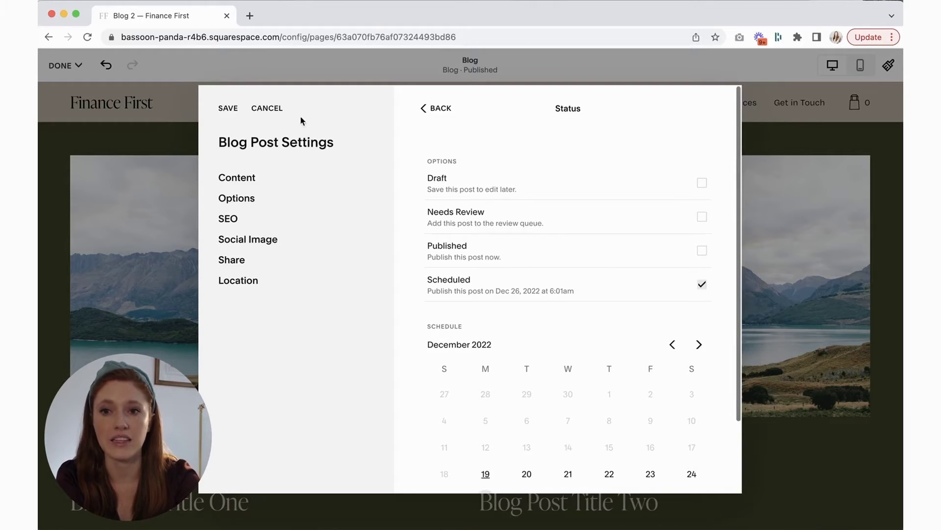
pyautogui.click(225, 108)
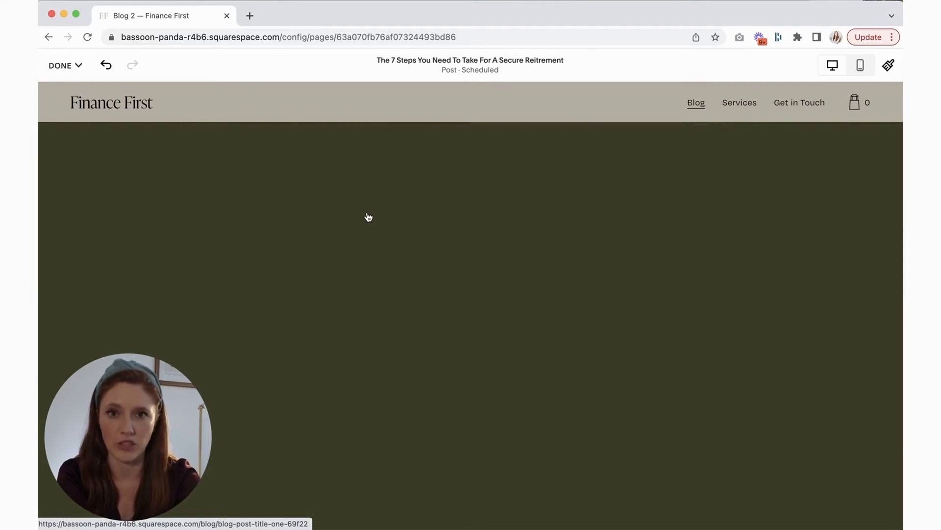
# Reopen the scheduled post's settings, review its SEO and Social Image options, and close them.
pyautogui.click(243, 231)
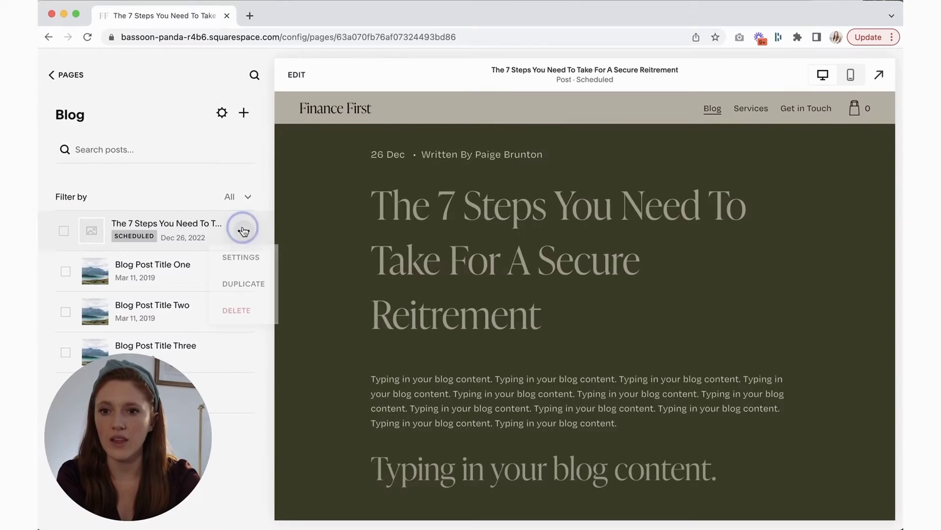
pyautogui.click(224, 258)
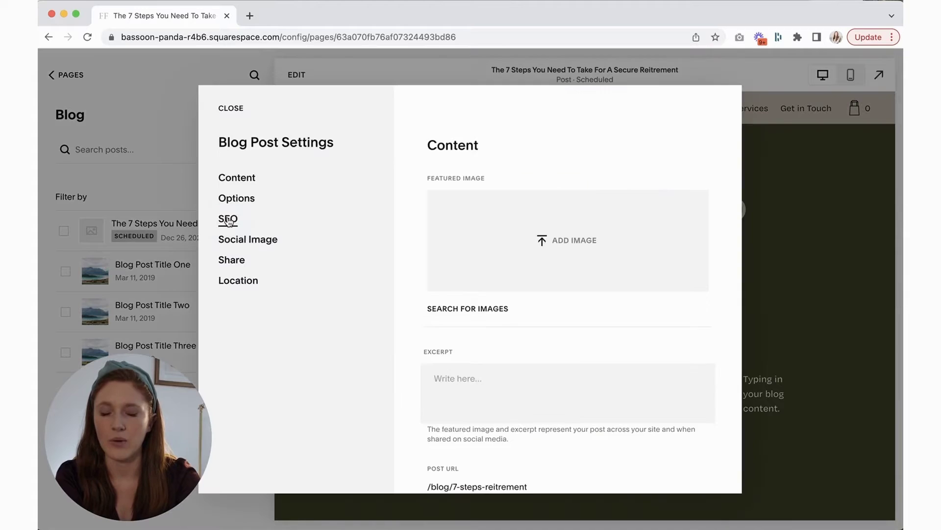
pyautogui.click(228, 220)
pyautogui.scroll(-1, 400, 265)
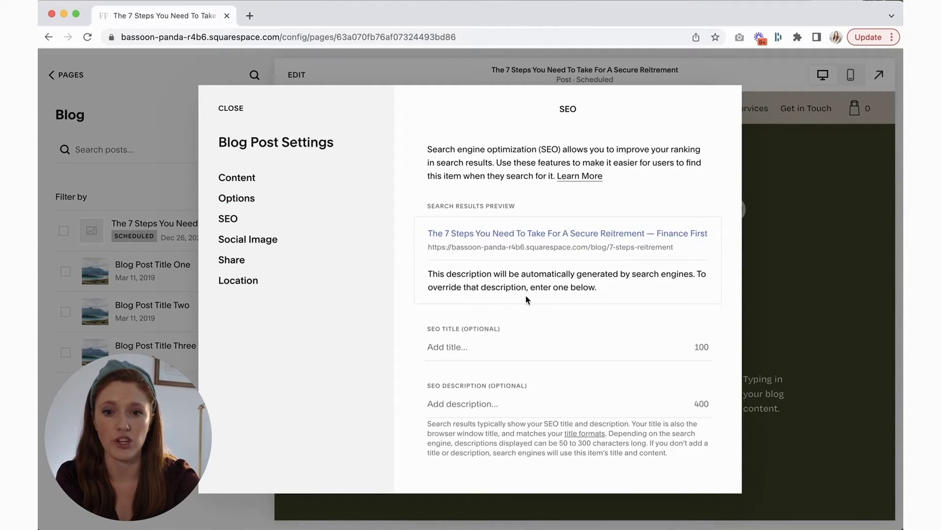
pyautogui.click(247, 240)
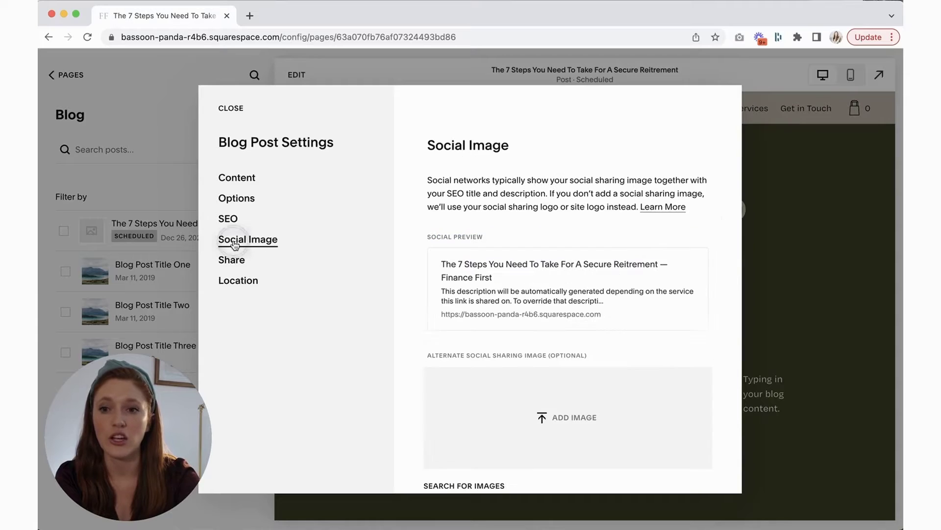
pyautogui.scroll(-2, 407, 265)
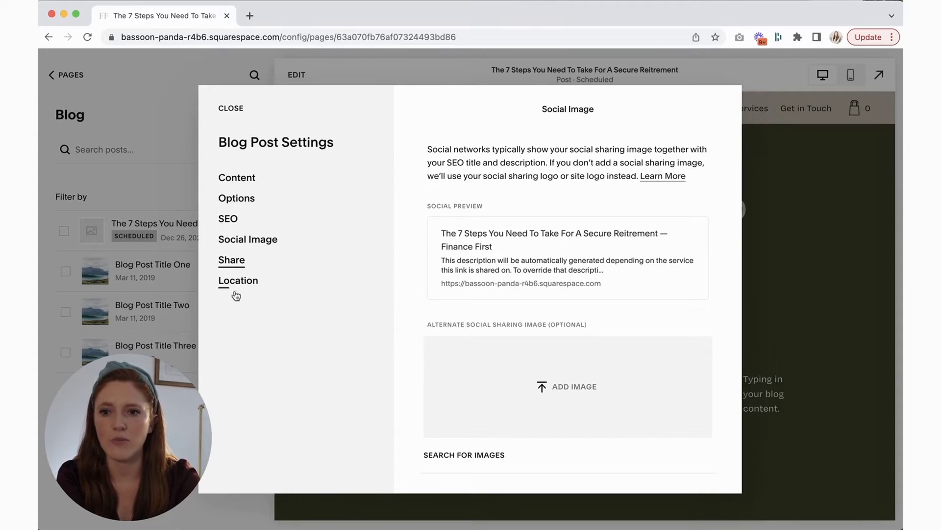
pyautogui.click(231, 109)
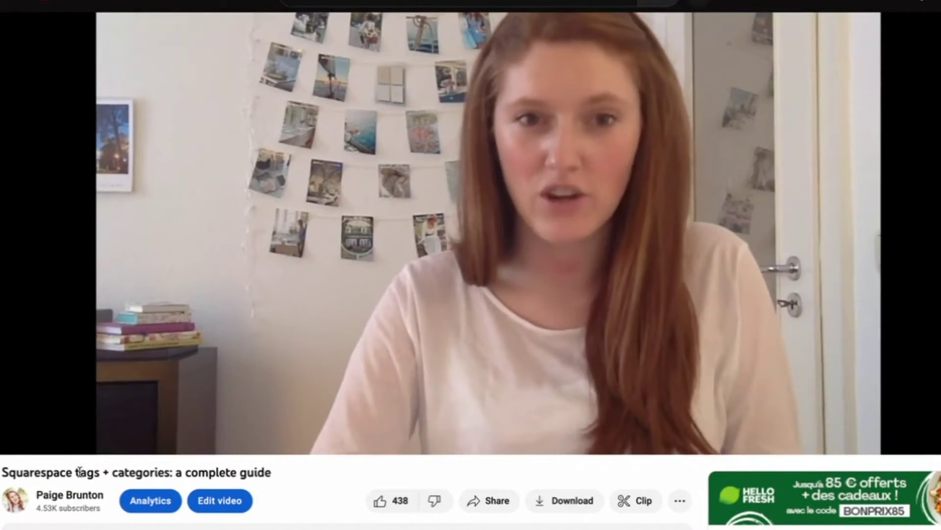
# Look through the food occasions on the BBC Food recipes page as an example of categorised content.
pyautogui.scroll(-7, 80, 472)
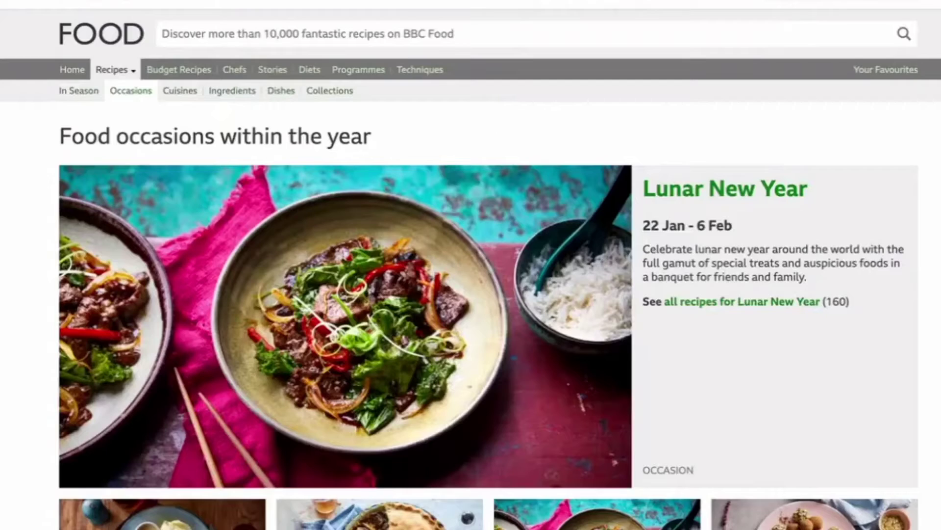
pyautogui.scroll(-8, 488, 265)
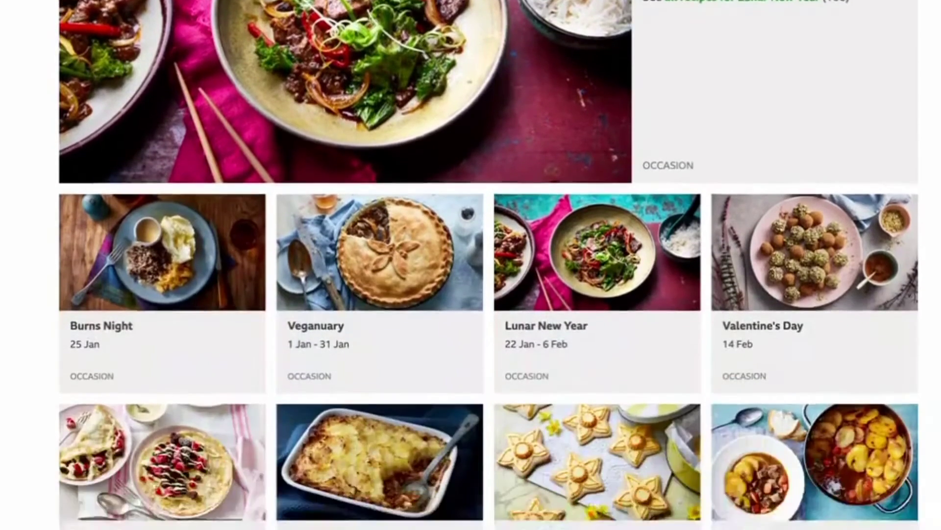
pyautogui.scroll(-2, 910, 164)
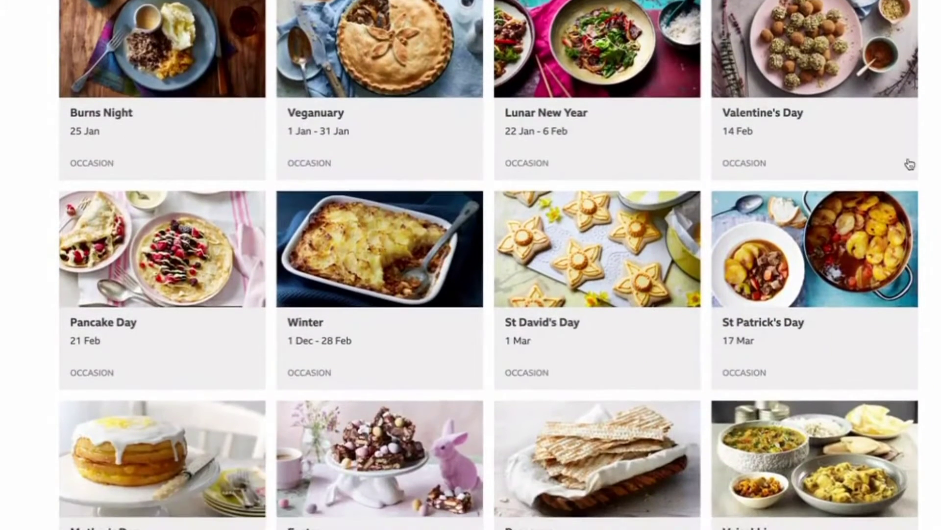
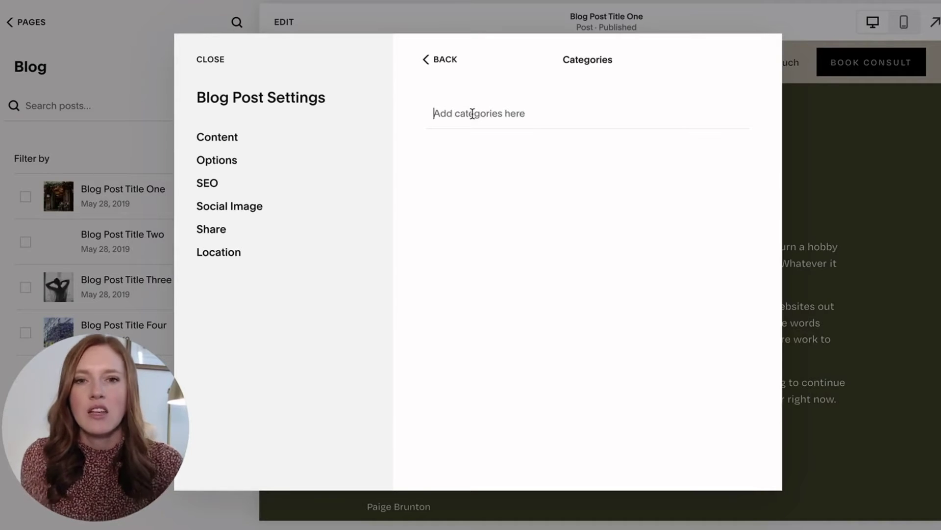
# Create the category Retirement Saving and assign it to Blog Post Title One.
pyautogui.write('Retirement Saving')
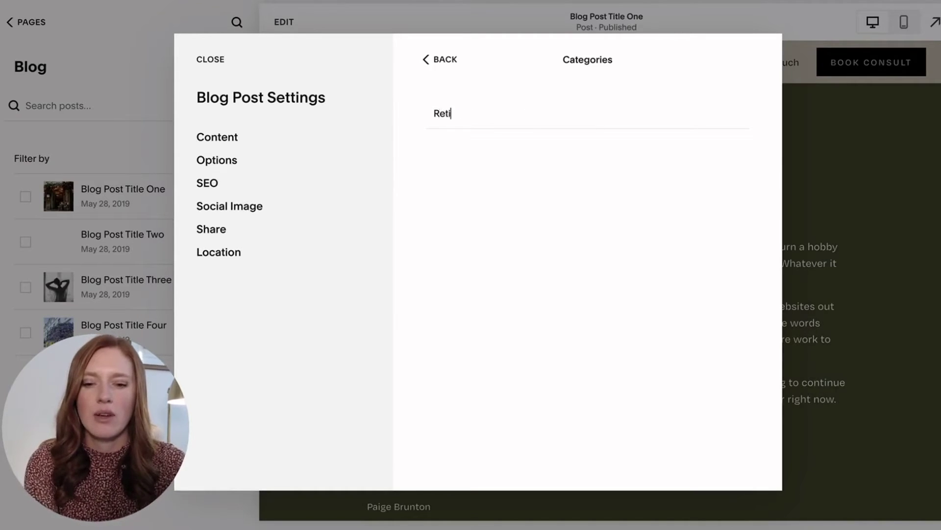
pyautogui.press('Return')
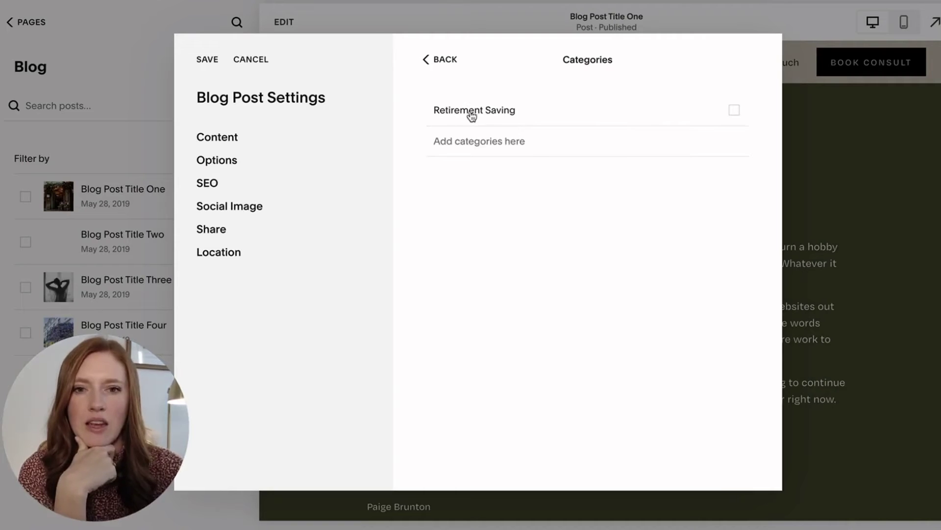
pyautogui.click(735, 111)
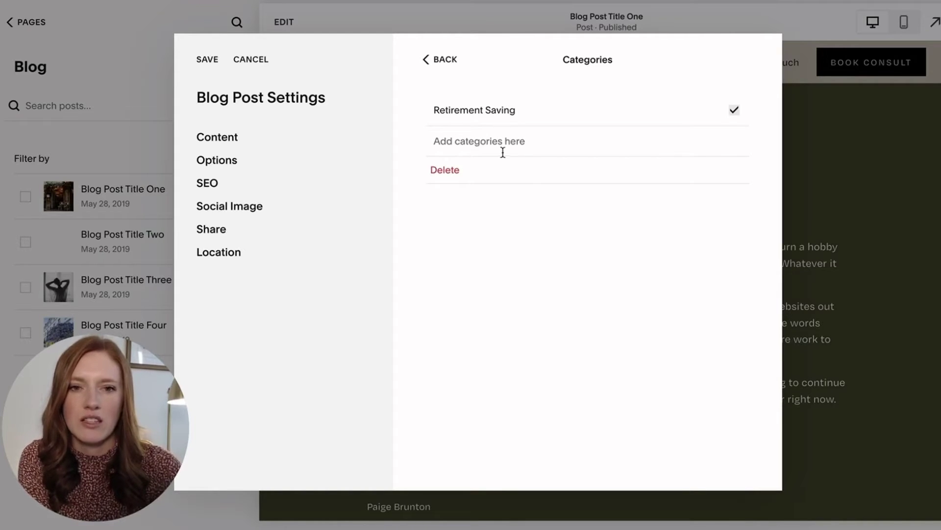
# Add the tag 401ks to Blog Post Title One and save the post settings.
pyautogui.click(443, 60)
pyautogui.click(454, 181)
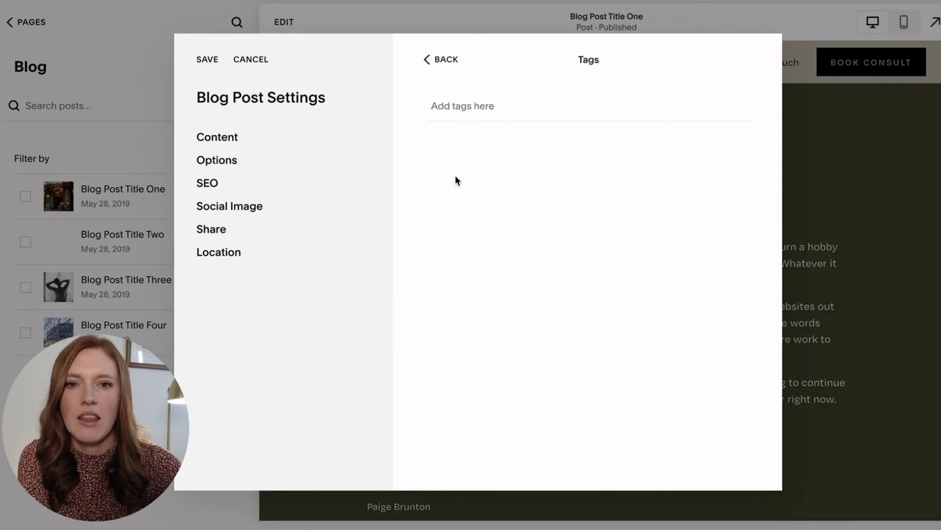
pyautogui.click(459, 106)
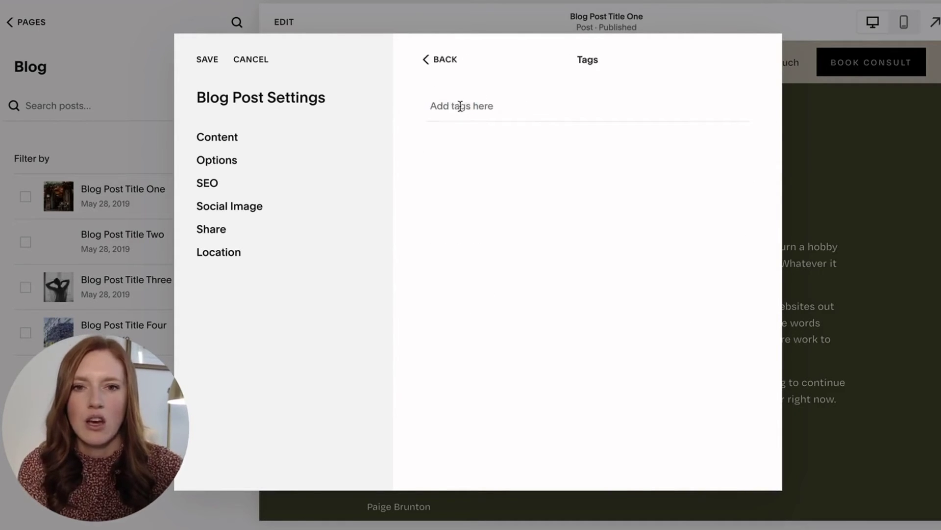
pyautogui.write('401ks')
pyautogui.press('Return')
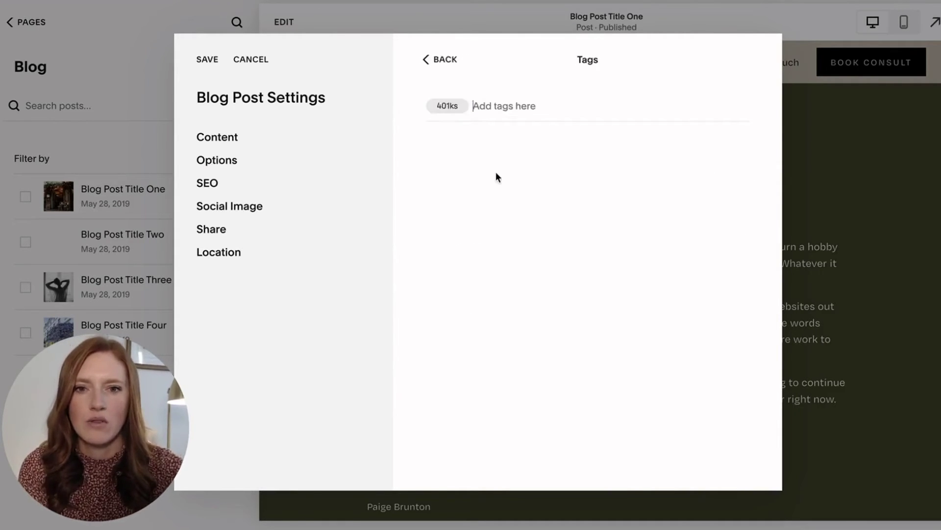
pyautogui.click(441, 60)
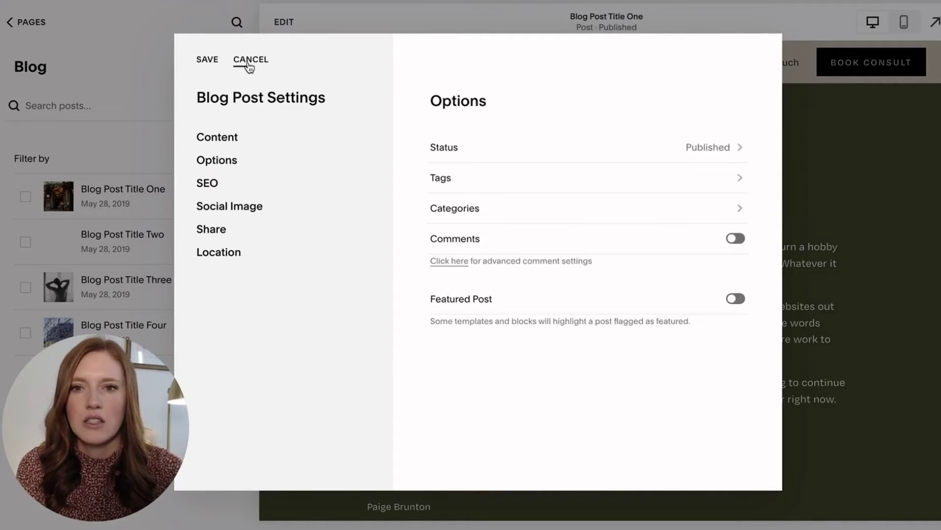
pyautogui.click(203, 61)
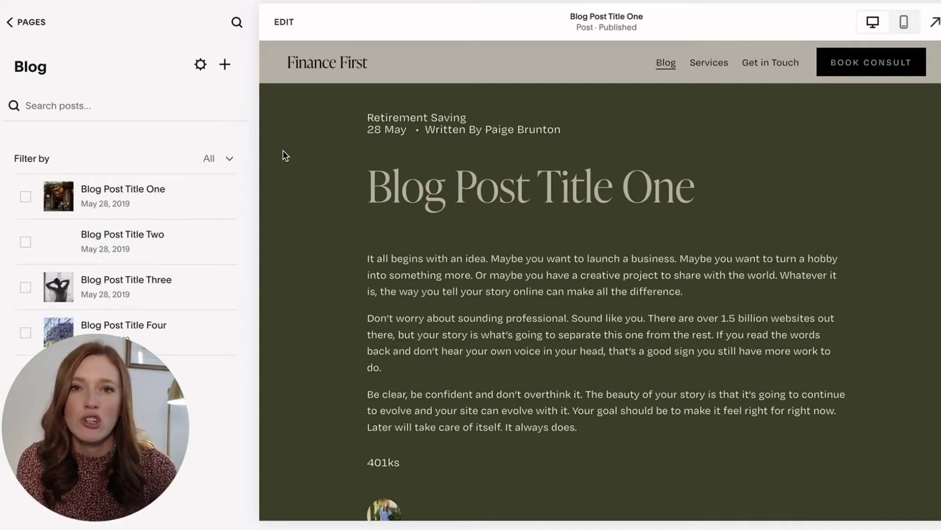
# Merge the blog's 401ks and Roth IRA's tags into one tag named Reitrement Funds in the advanced blog settings.
pyautogui.click(201, 65)
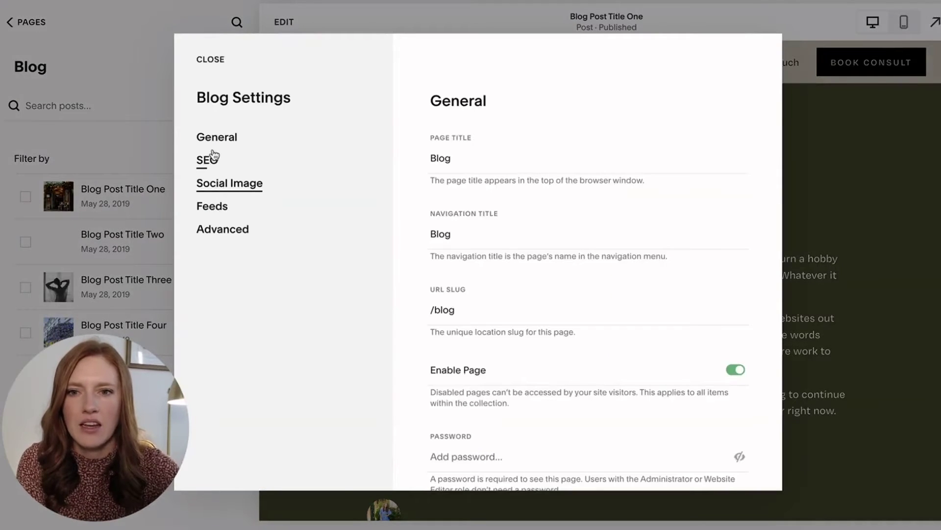
pyautogui.click(212, 238)
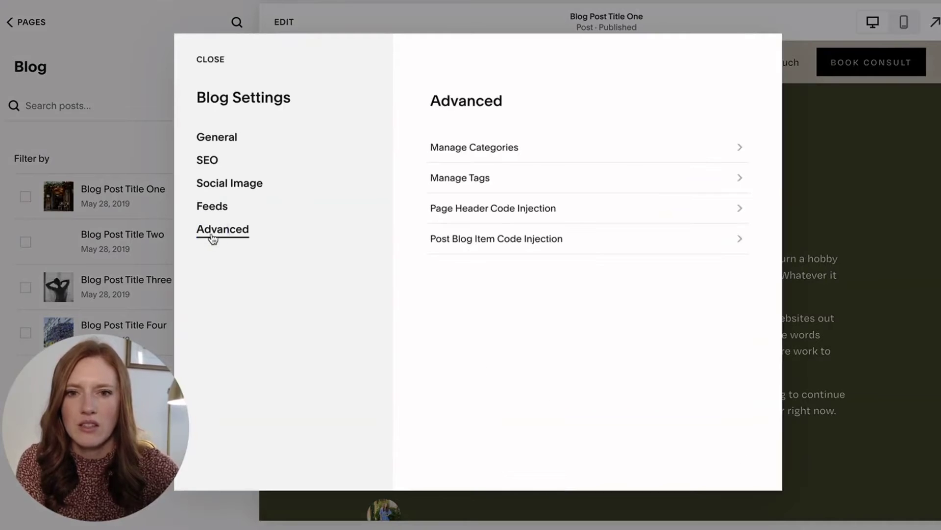
pyautogui.click(477, 176)
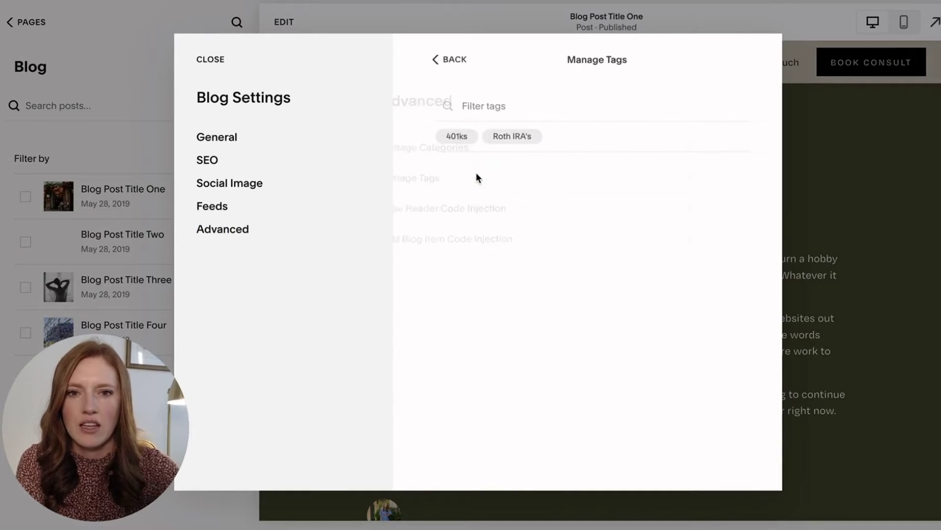
pyautogui.click(441, 138)
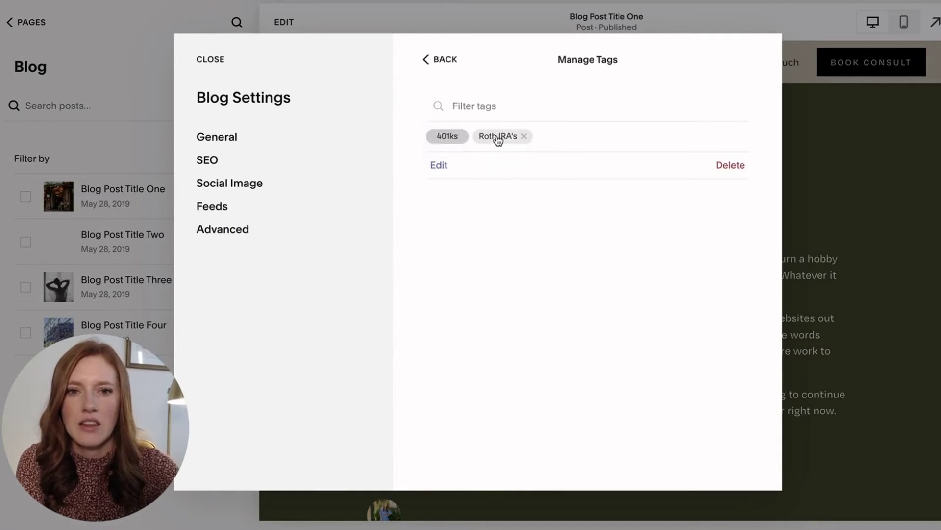
pyautogui.click(498, 139)
pyautogui.click(444, 167)
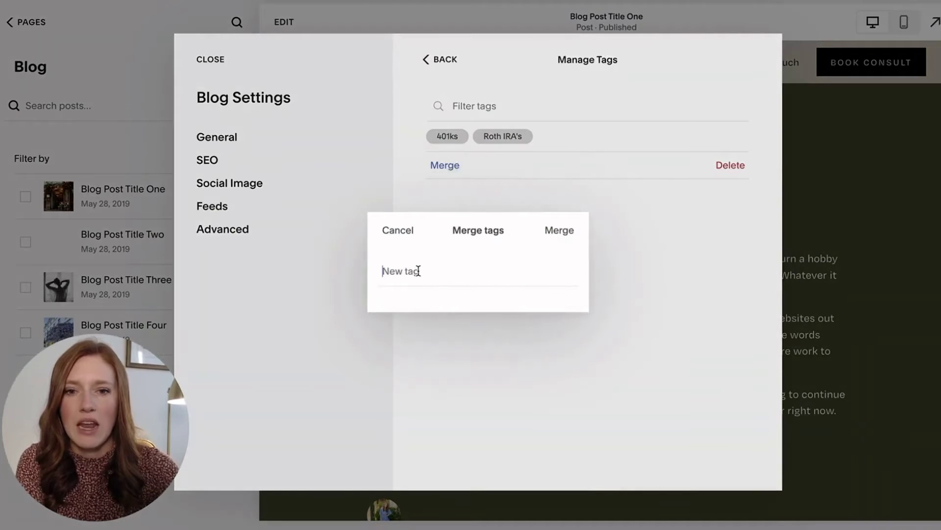
pyautogui.write('Reitrement Funds')
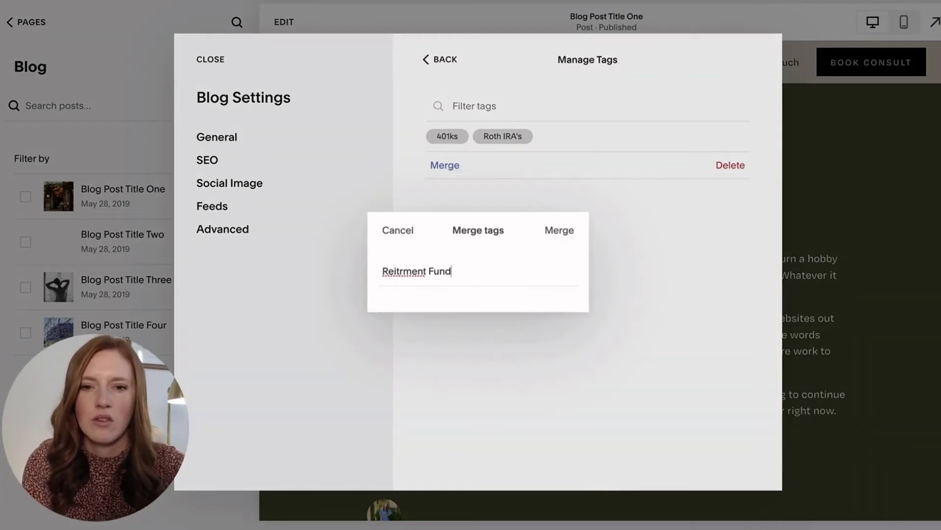
pyautogui.click(568, 235)
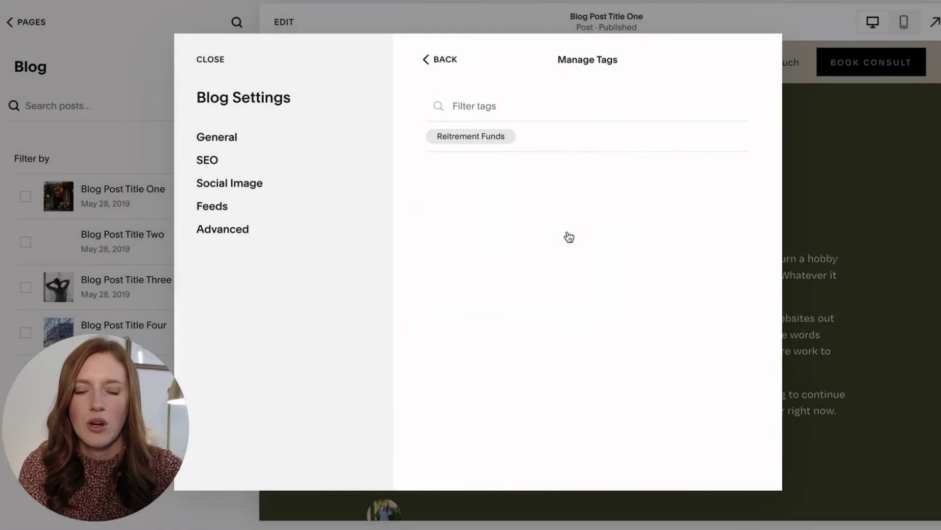
# Check the edit option of the Reitrement Funds tag and leave tag management without renaming it.
pyautogui.click(471, 138)
pyautogui.click(439, 164)
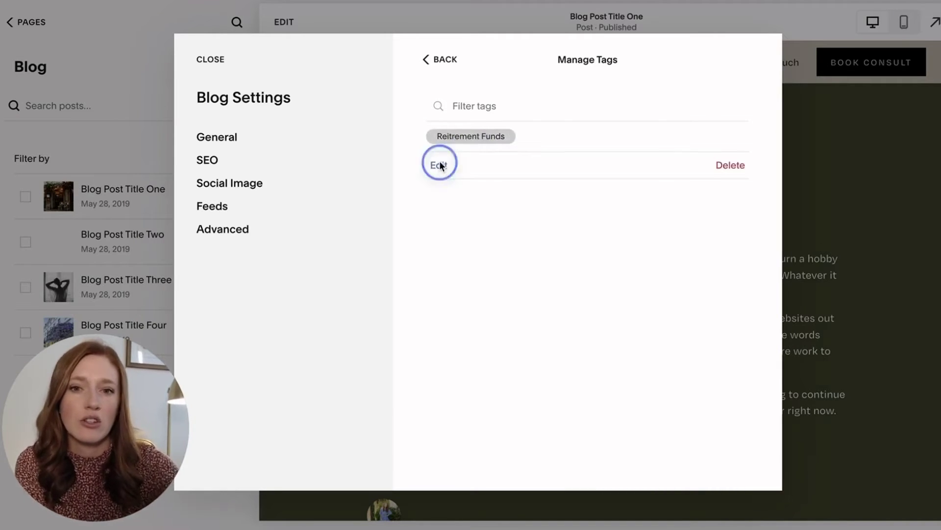
pyautogui.click(643, 267)
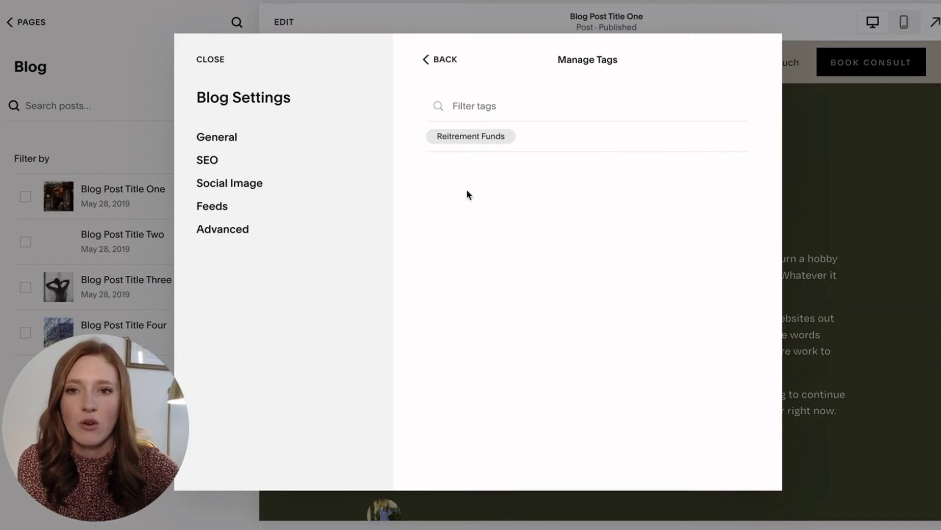
pyautogui.click(442, 59)
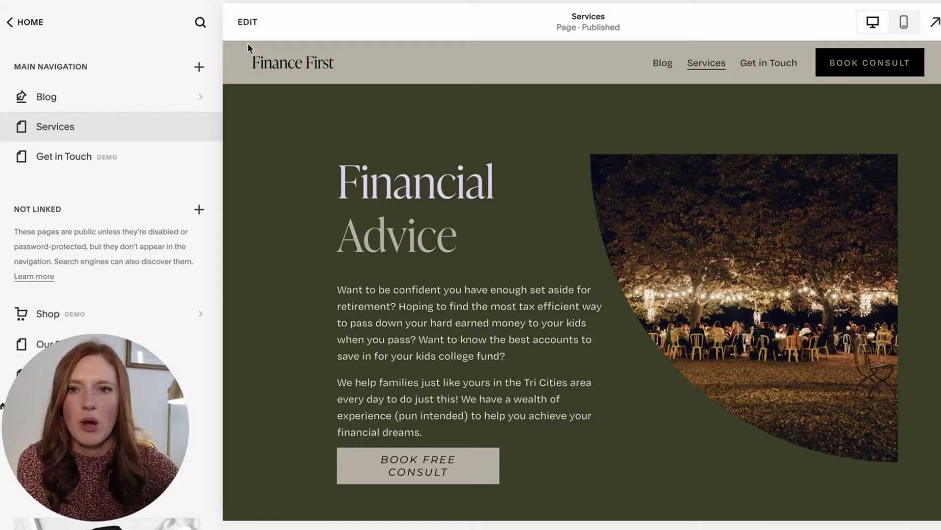
# Start editing the Services page and extend the Financial Advice section downward to make empty space below its button.
pyautogui.click(248, 22)
pyautogui.scroll(-5, 398, 149)
pyautogui.moveTo(794, 286); pyautogui.dragTo(802, 524)
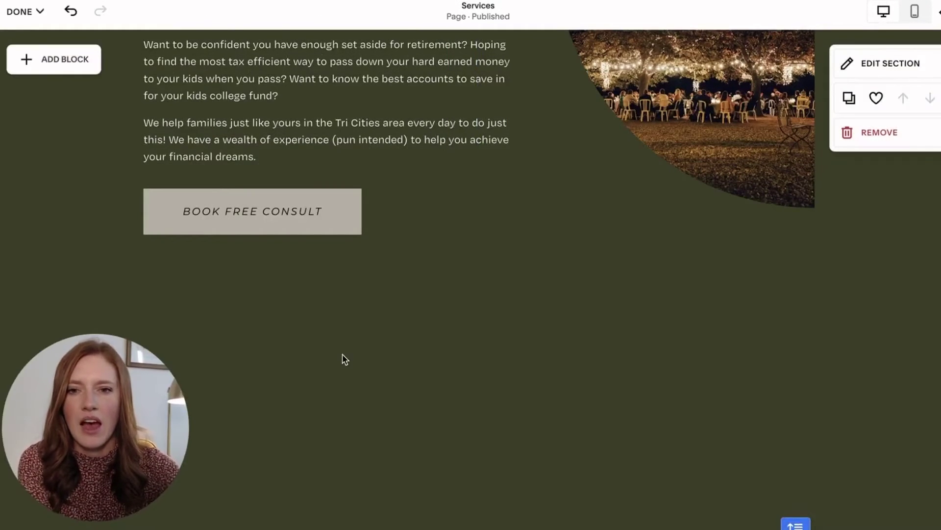
pyautogui.scroll(-2, 342, 354)
# Find the Summary block by searching for summ, add it, and place it beneath the Book Free Consult button.
pyautogui.click(20, 11)
pyautogui.click(41, 61)
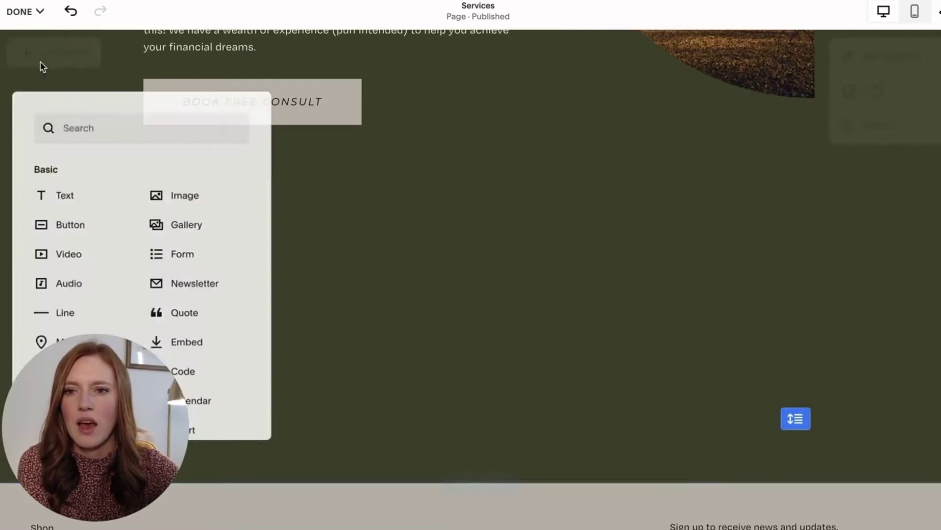
pyautogui.write('summ')
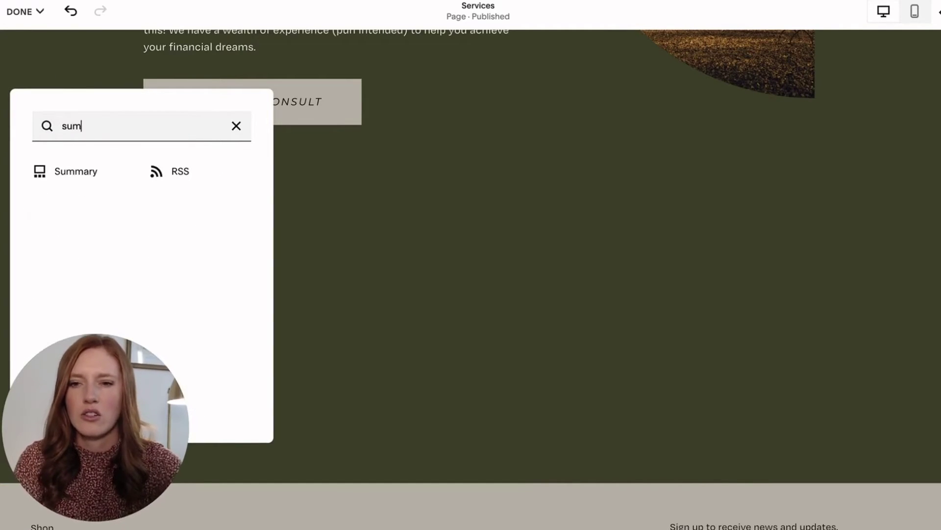
pyautogui.click(69, 176)
pyautogui.moveTo(353, 253); pyautogui.dragTo(473, 267)
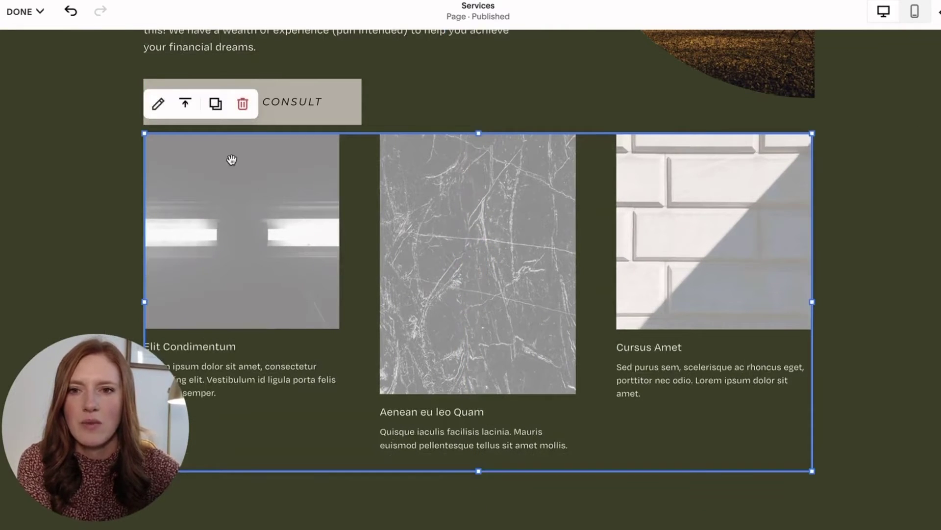
# Open the Summary block for editing and select the Blog page as its content source.
pyautogui.click(158, 103)
pyautogui.moveTo(857, 151); pyautogui.dragTo(651, 150)
pyautogui.click(580, 247)
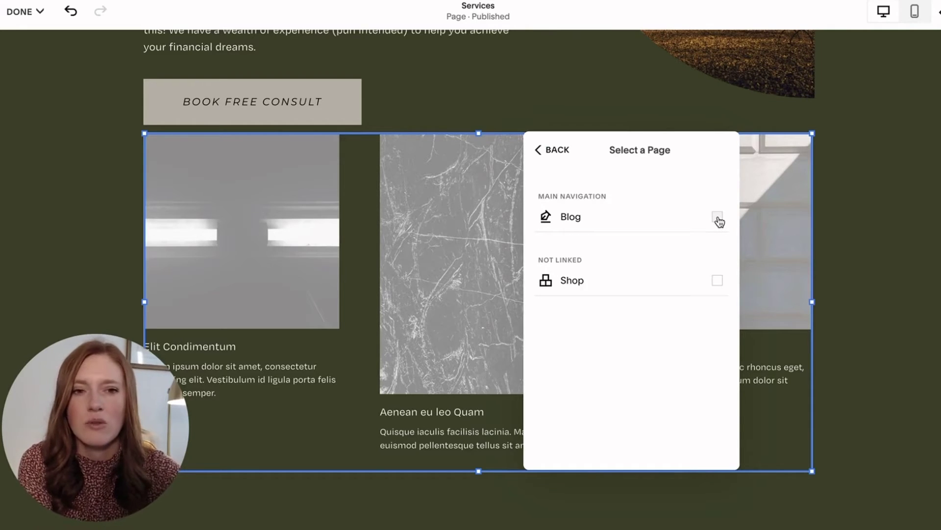
pyautogui.click(717, 218)
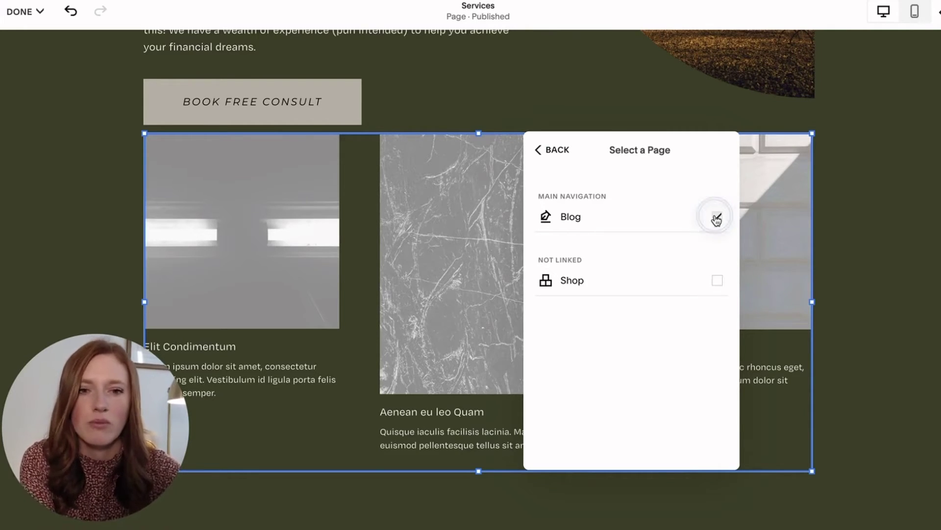
pyautogui.click(552, 150)
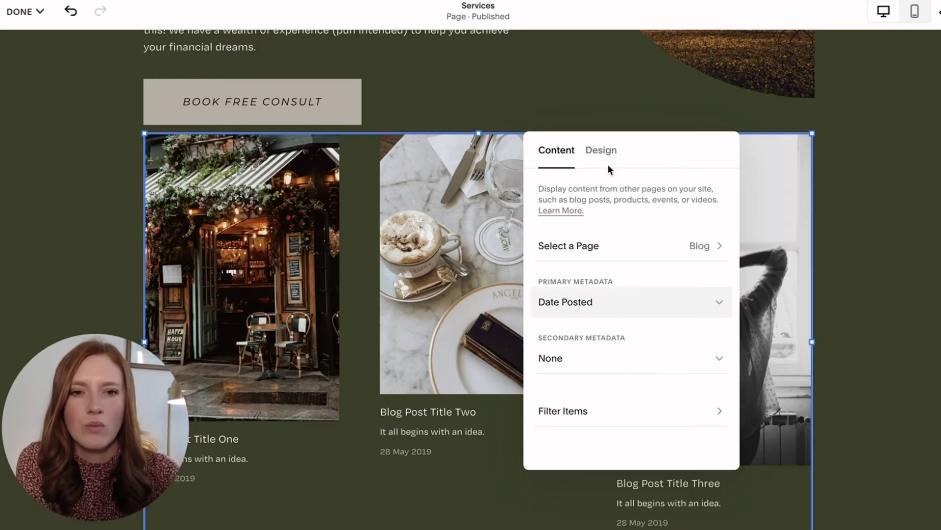
# Try filtering the Summary block's items by the Retirement Saving category.
pyautogui.click(572, 411)
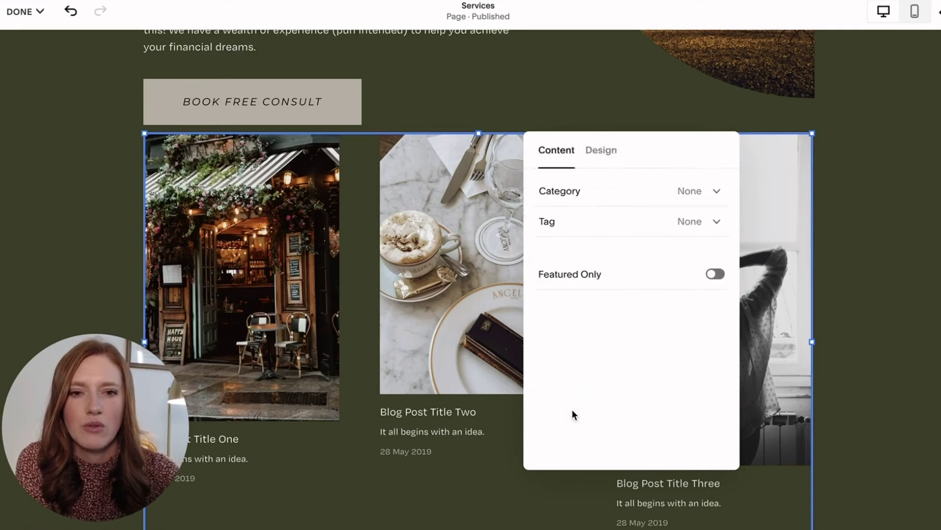
pyautogui.click(708, 192)
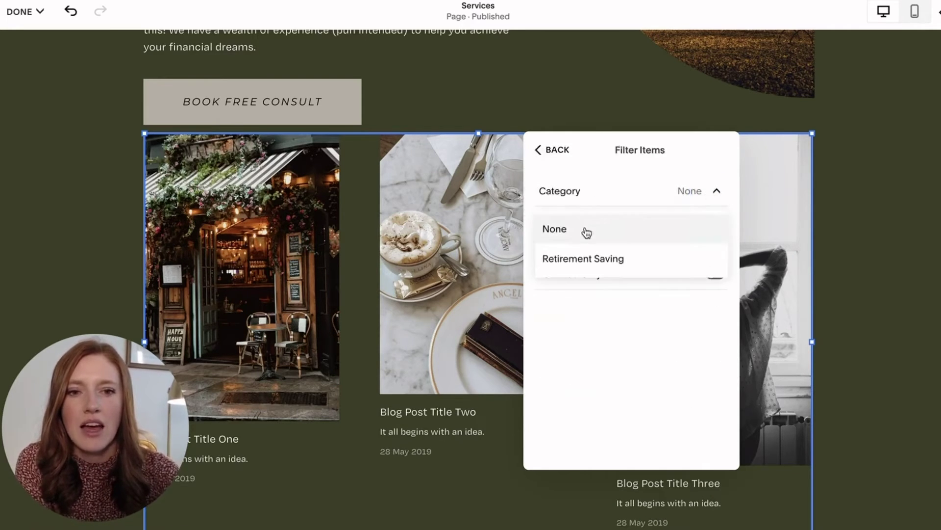
pyautogui.click(580, 258)
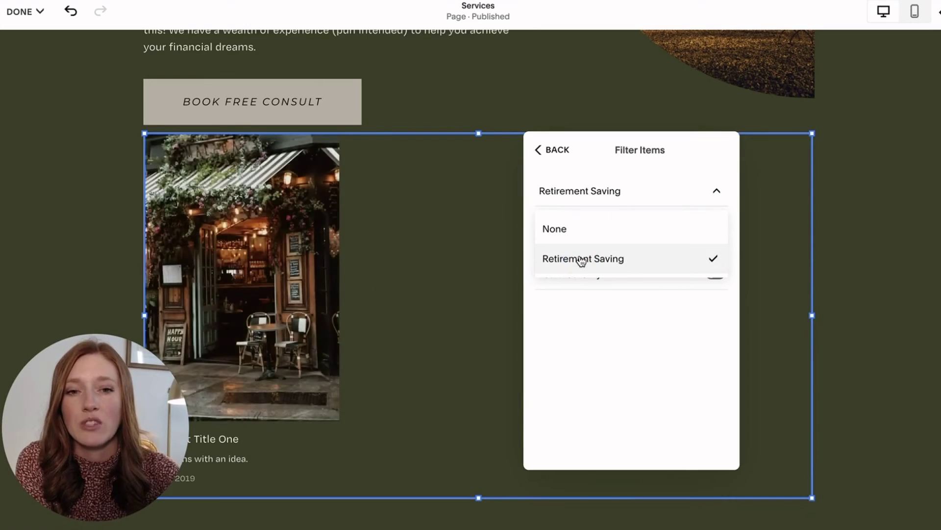
pyautogui.click(573, 199)
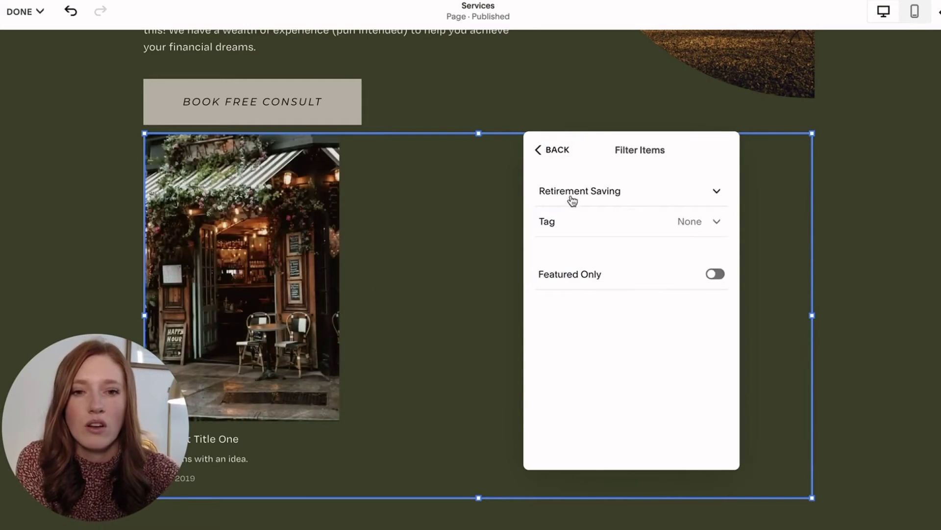
# Filter the Summary block's posts by the Reitrement Funds tag and reset the category filter to None.
pyautogui.click(715, 224)
pyautogui.click(576, 290)
pyautogui.click(715, 191)
pyautogui.click(551, 227)
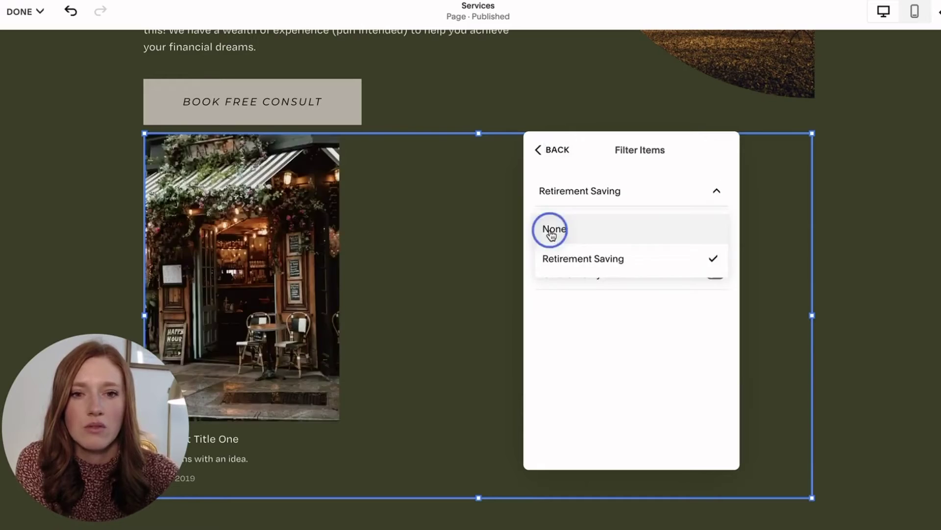
pyautogui.click(559, 171)
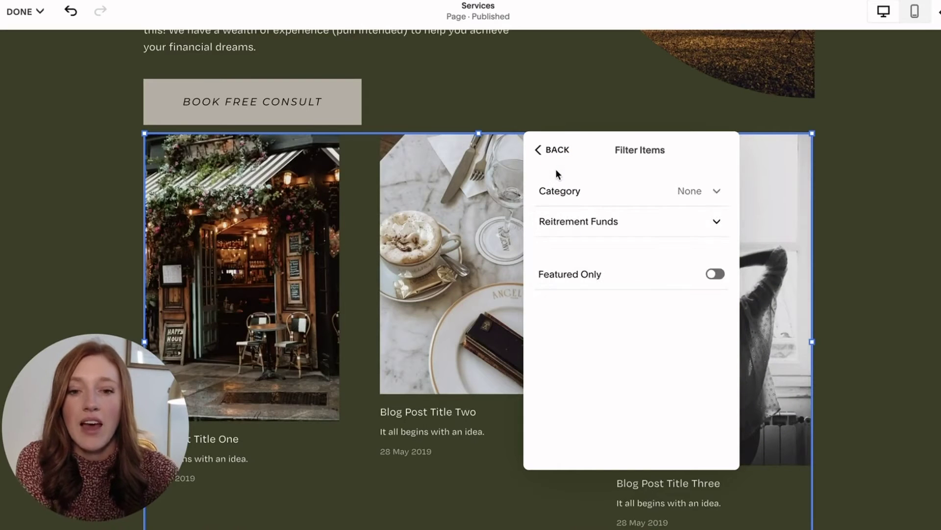
pyautogui.click(602, 222)
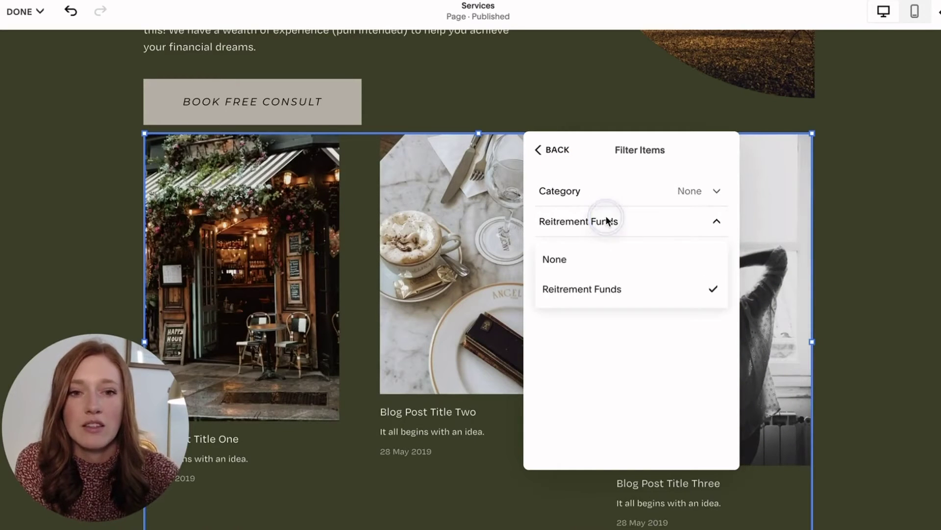
pyautogui.click(556, 150)
# Set the Summary block's primary metadata to None and keep its secondary metadata at None.
pyautogui.scroll(-1, 558, 152)
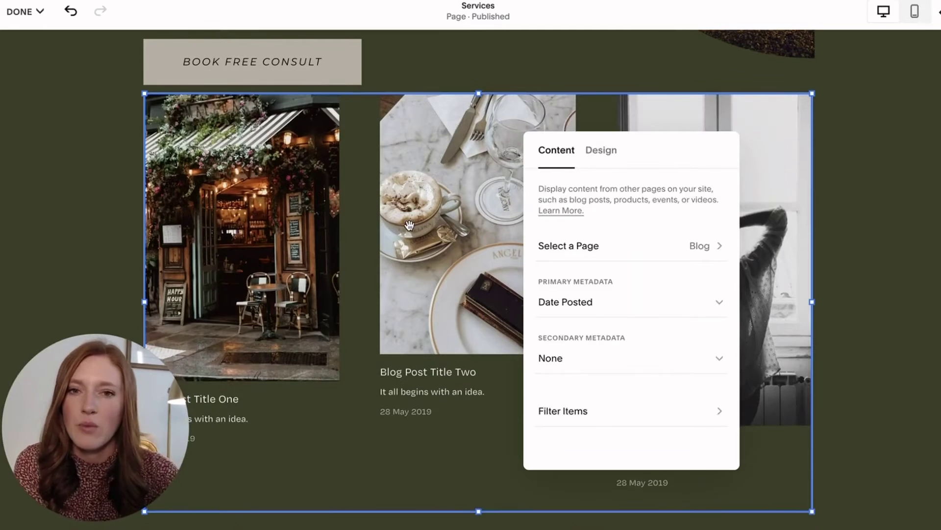
pyautogui.click(564, 301)
pyautogui.click(556, 283)
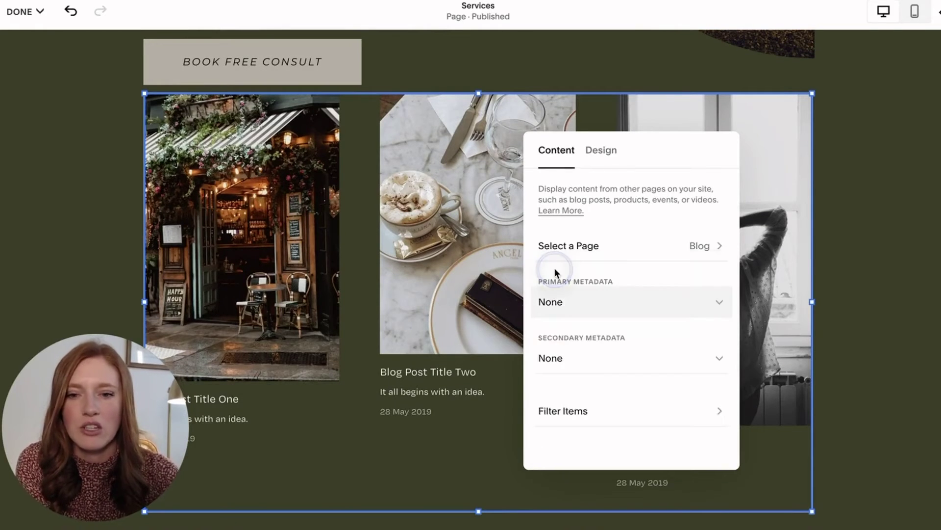
pyautogui.scroll(-1, 392, 259)
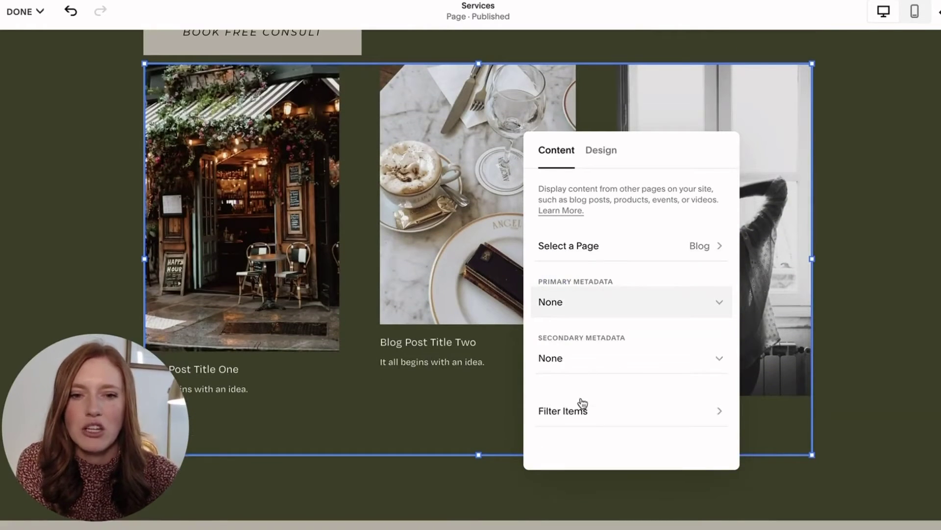
pyautogui.click(579, 357)
pyautogui.click(562, 321)
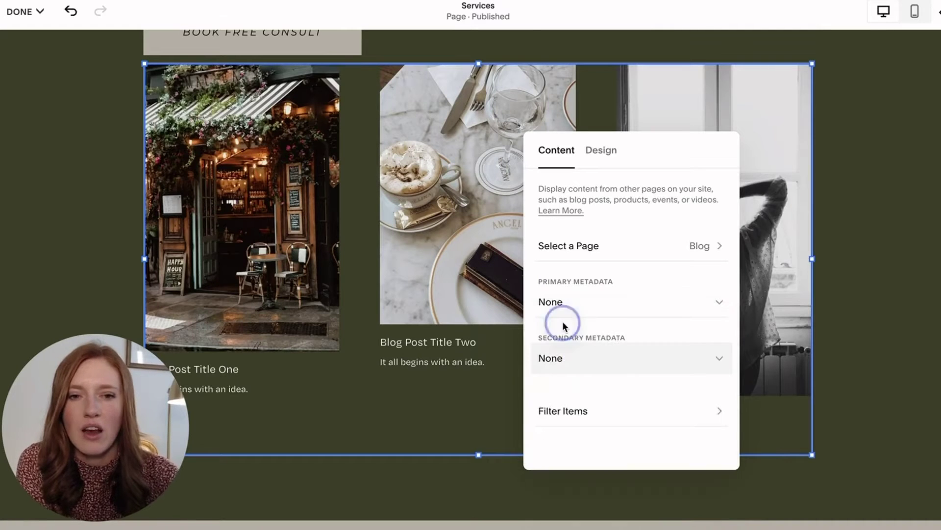
# Try the Carousel and List designs for the Summary block and switch its layout to Grid.
pyautogui.click(600, 150)
pyautogui.scroll(-4, 606, 277)
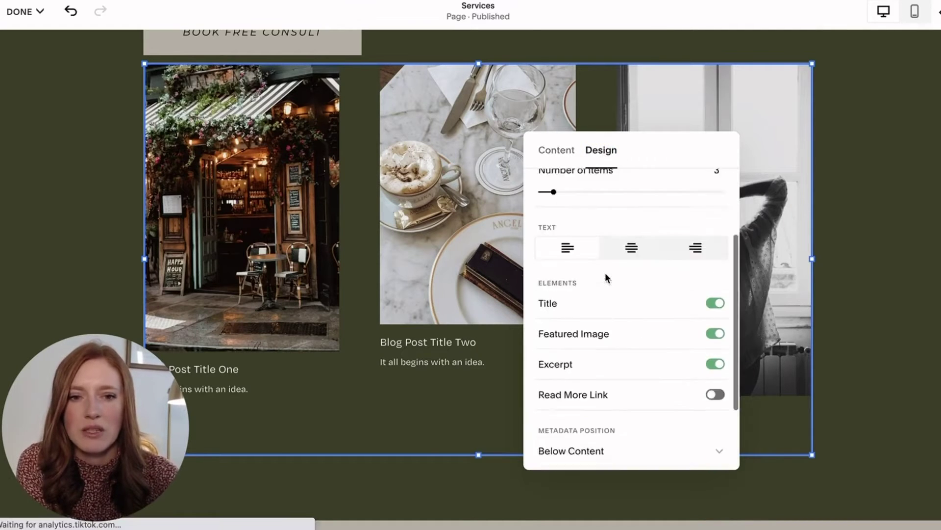
pyautogui.scroll(4, 607, 278)
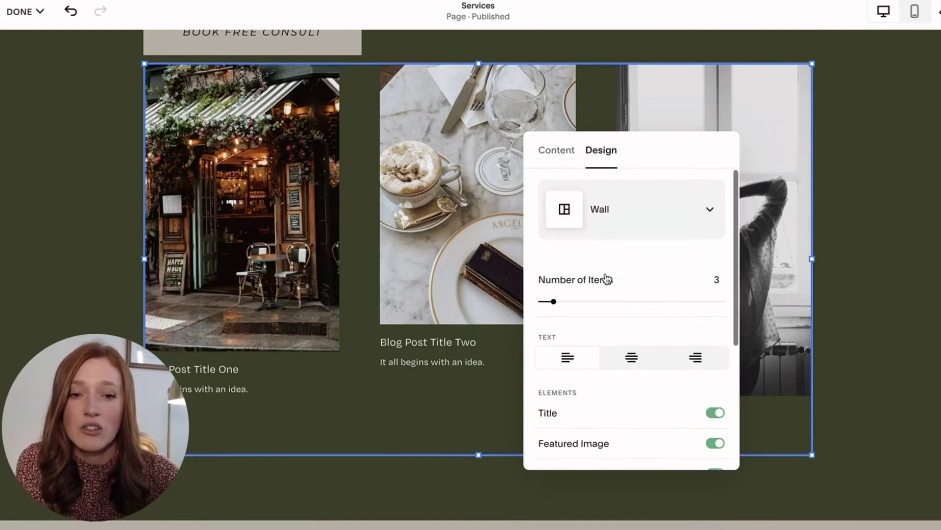
pyautogui.click(596, 206)
pyautogui.click(605, 278)
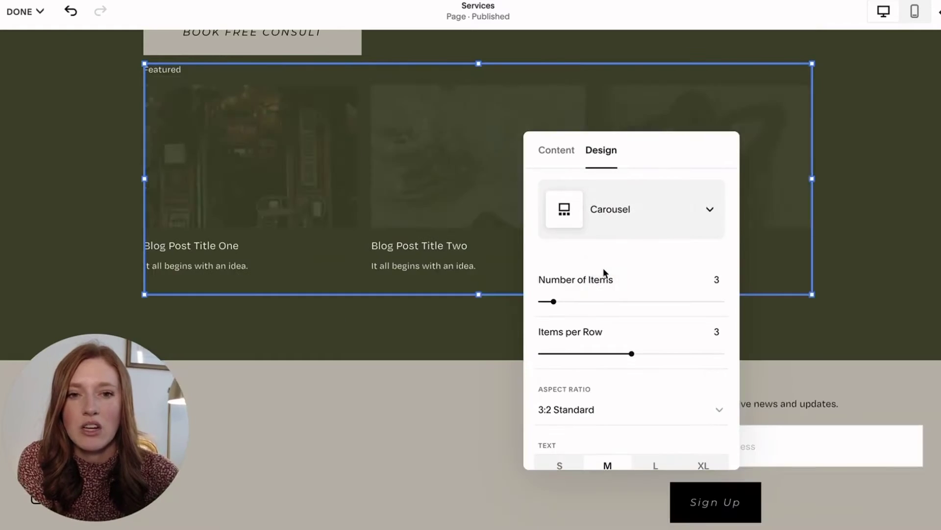
pyautogui.click(600, 207)
pyautogui.click(602, 271)
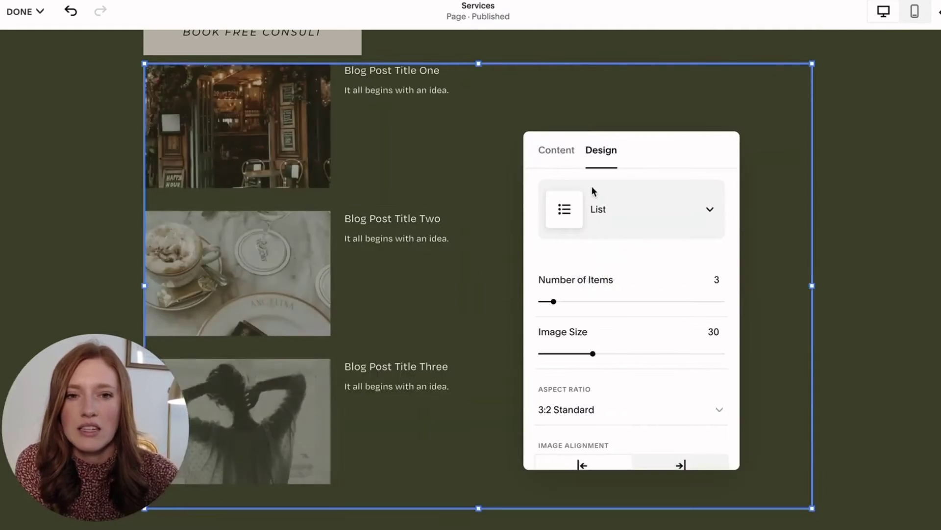
pyautogui.click(594, 208)
pyautogui.click(595, 279)
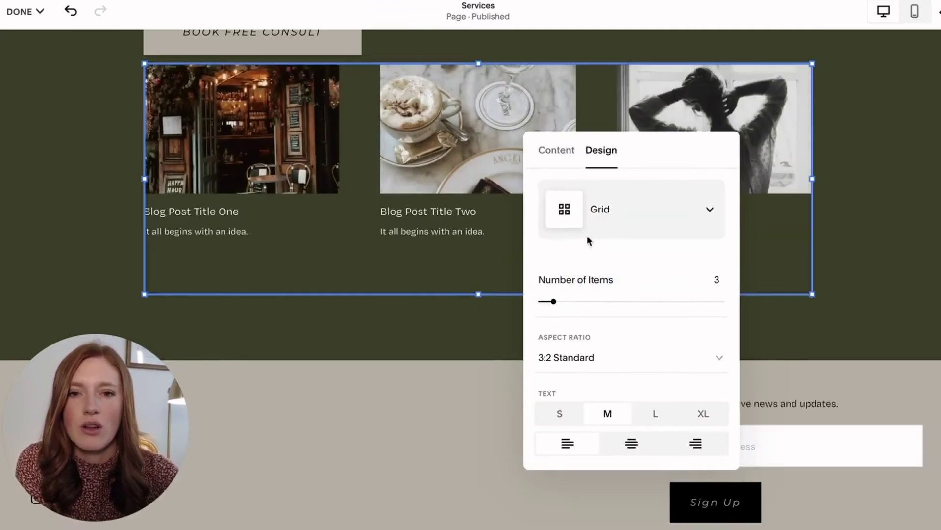
# Try hiding the titles and the featured images in the Summary block, restoring each one.
pyautogui.scroll(-3, 588, 309)
pyautogui.scroll(-4, 588, 309)
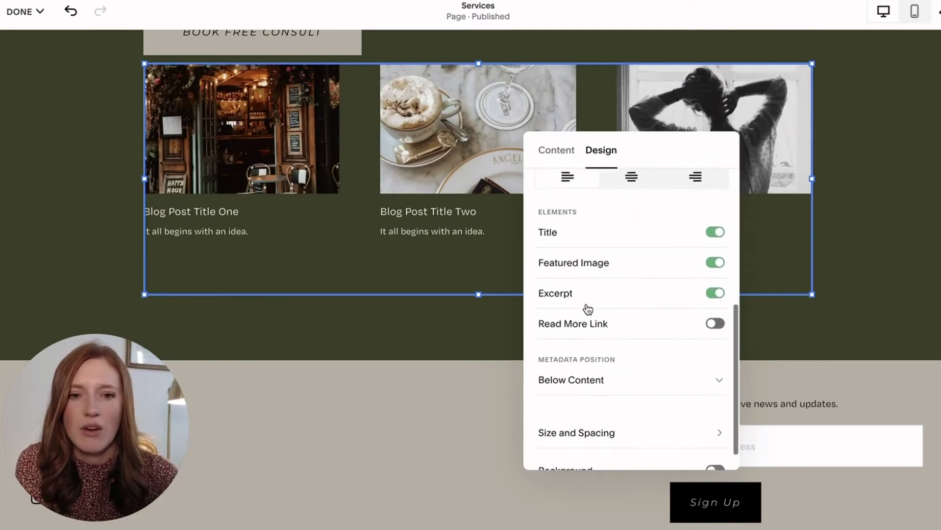
pyautogui.scroll(1, 588, 305)
pyautogui.click(716, 233)
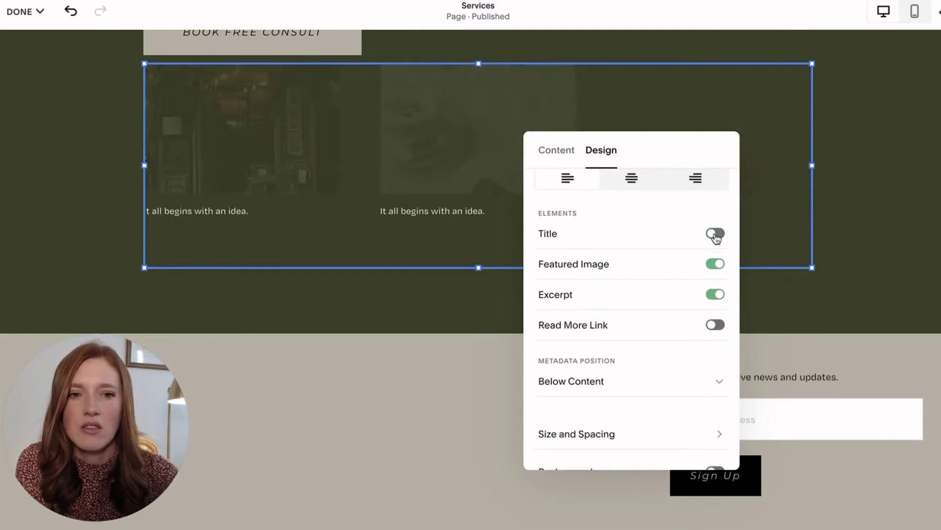
pyautogui.click(716, 233)
pyautogui.click(716, 264)
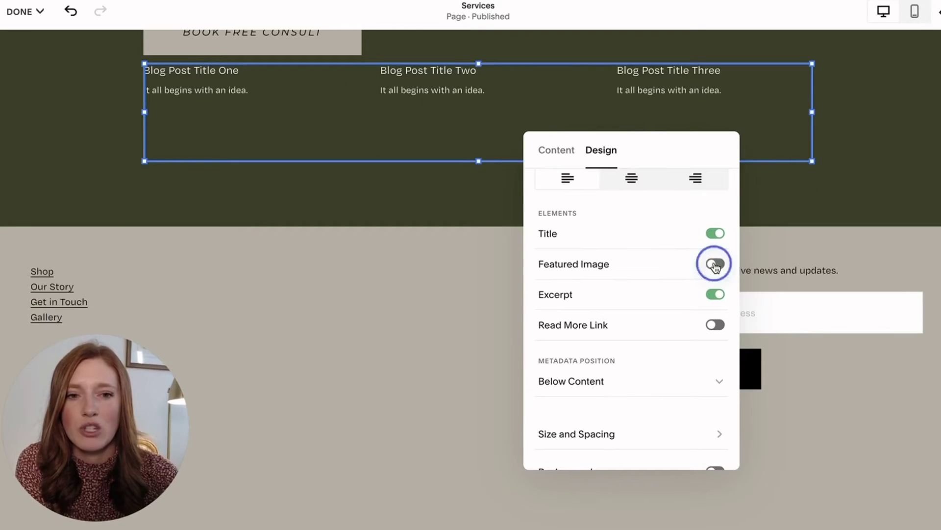
pyautogui.click(715, 264)
# Hide the excerpts in the Summary block, test the Read More link and leave it off, and close the block's editor.
pyautogui.click(715, 294)
pyautogui.scroll(1, 628, 296)
pyautogui.scroll(1, 628, 295)
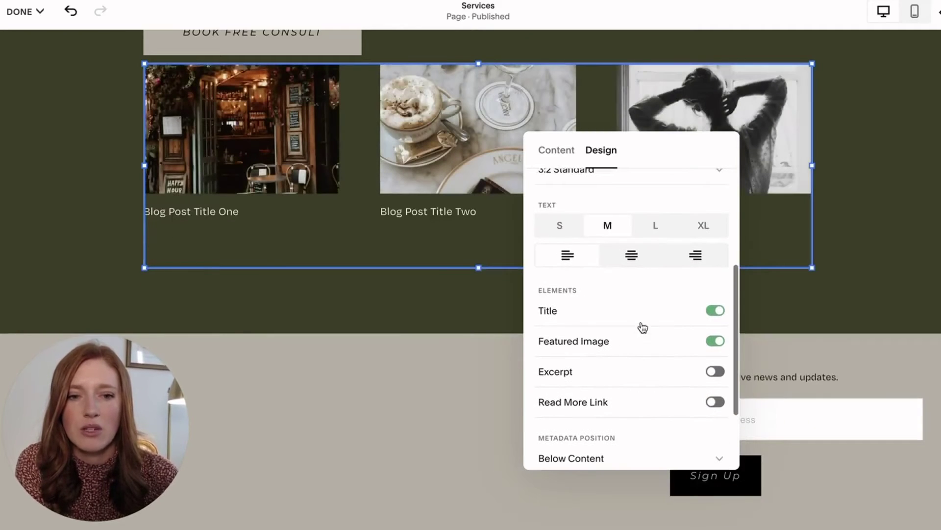
pyautogui.click(716, 402)
pyautogui.click(715, 401)
pyautogui.scroll(-2, 586, 307)
pyautogui.click(94, 185)
# Move the Summary block further down to leave a gap beneath the Book Free Consult button.
pyautogui.scroll(2, 94, 185)
pyautogui.moveTo(458, 210); pyautogui.dragTo(468, 324)
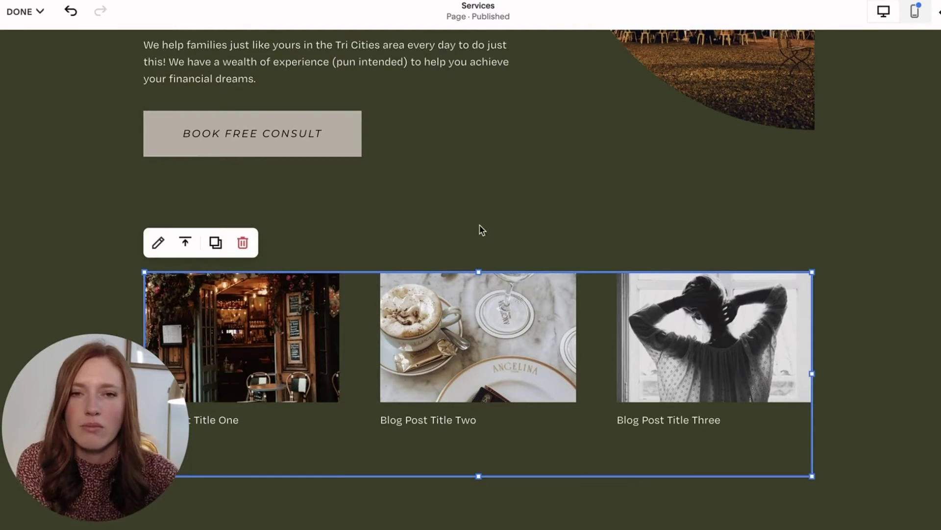
pyautogui.click(90, 225)
pyautogui.scroll(-2, 90, 225)
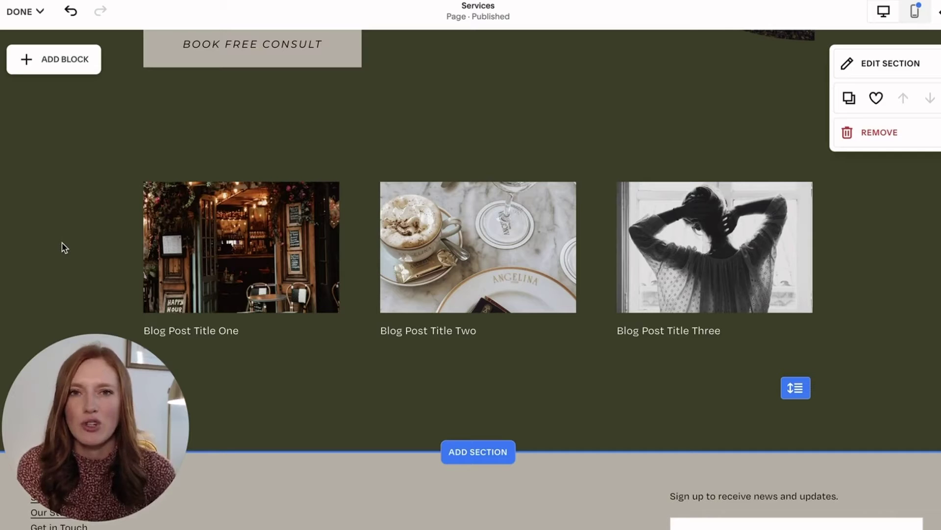
# Review the Summary block's item filter settings, and save and exit the Services page.
pyautogui.click(172, 269)
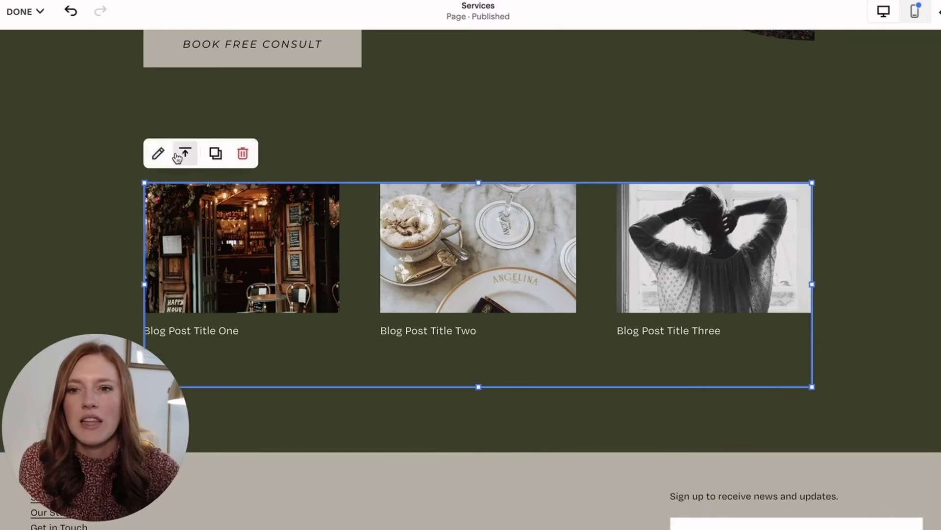
pyautogui.click(160, 153)
pyautogui.moveTo(857, 197); pyautogui.dragTo(562, 119)
pyautogui.click(482, 378)
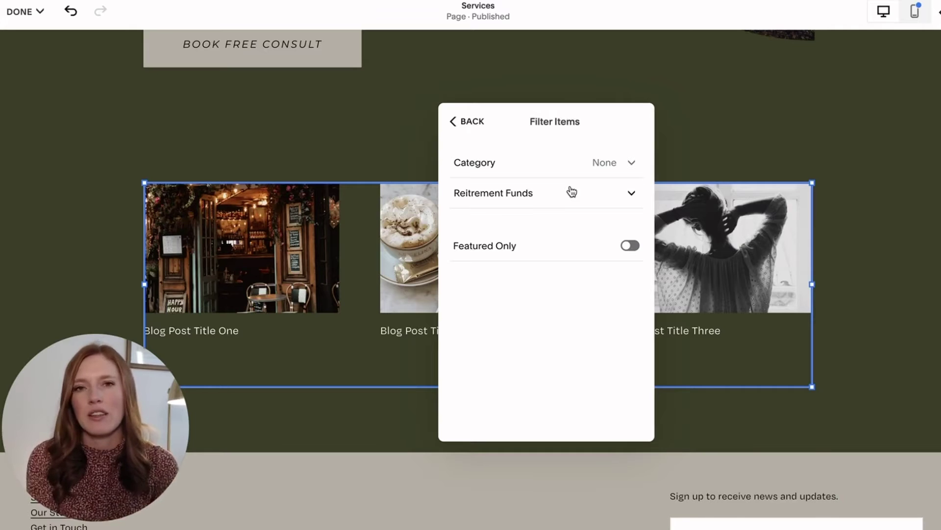
pyautogui.click(106, 155)
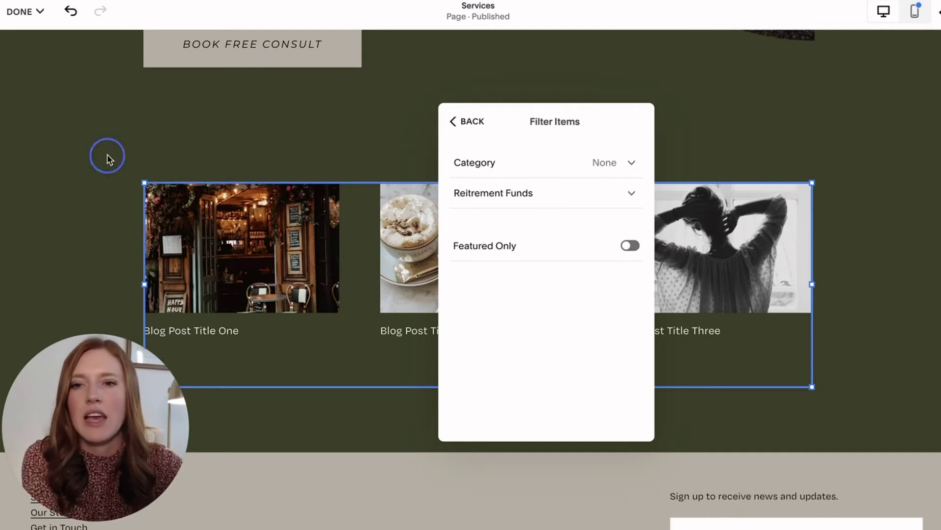
pyautogui.click(22, 11)
pyautogui.click(19, 51)
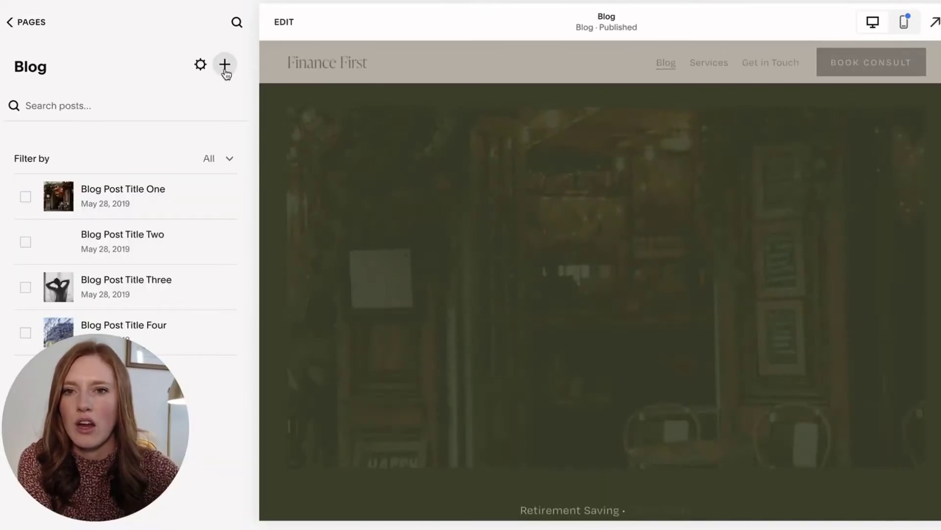
# Create a new blog post titled Retiring at 55 and save it as a draft.
pyautogui.click(224, 65)
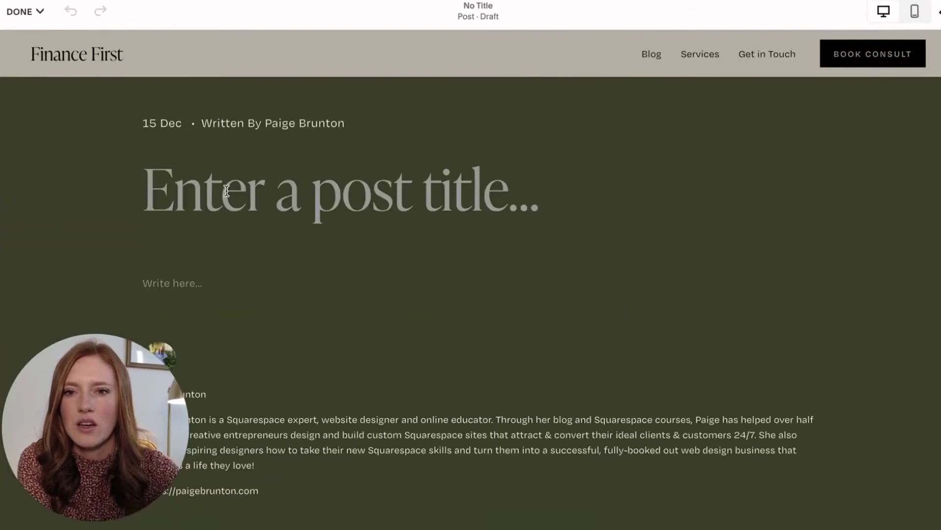
pyautogui.click(226, 190)
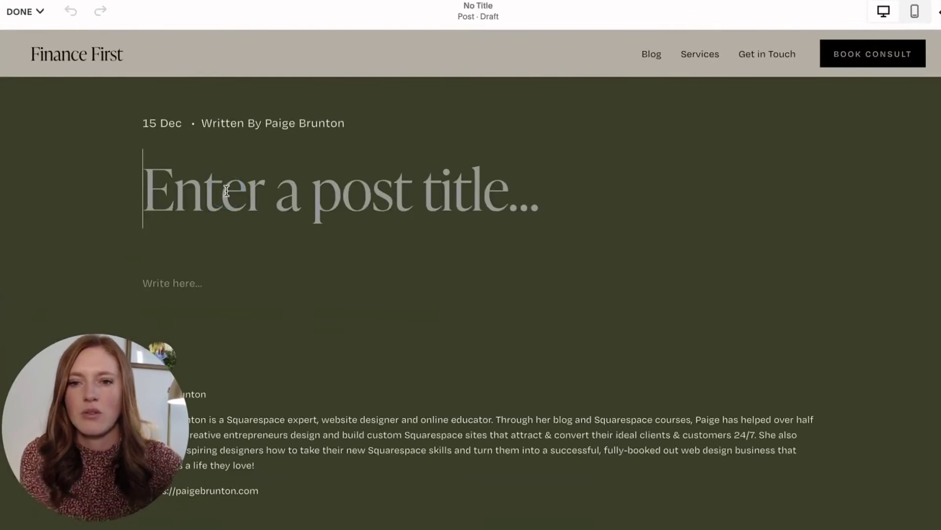
pyautogui.write('Retiring at 50')
pyautogui.press('BackSpace')
pyautogui.write('5')
pyautogui.click(22, 12)
pyautogui.click(22, 53)
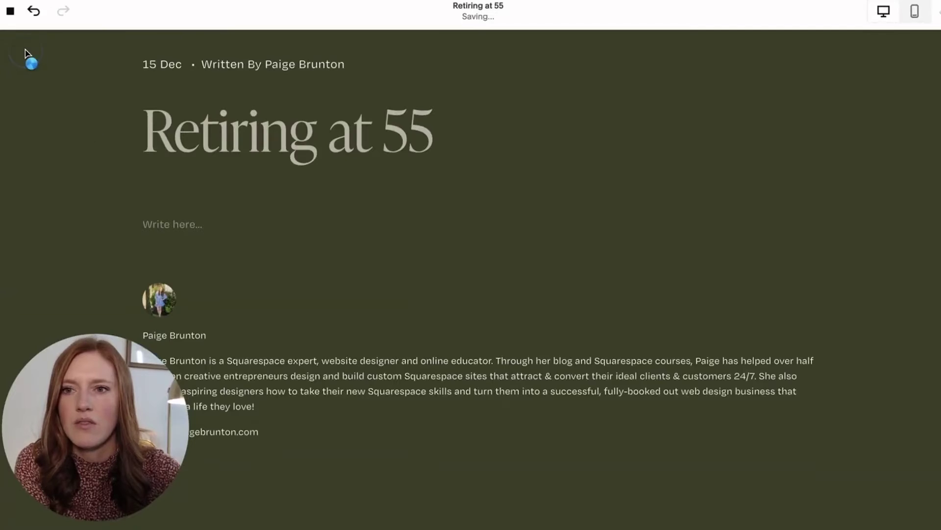
# Add the tag FIRE to the Retiring at 55 post in its blog post settings and save the settings.
pyautogui.click(227, 196)
pyautogui.click(220, 223)
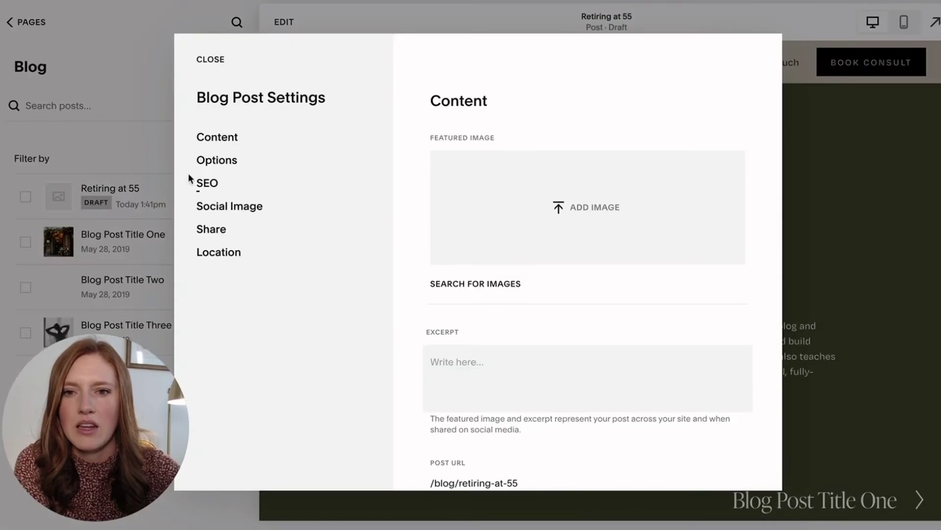
pyautogui.click(217, 160)
pyautogui.click(461, 179)
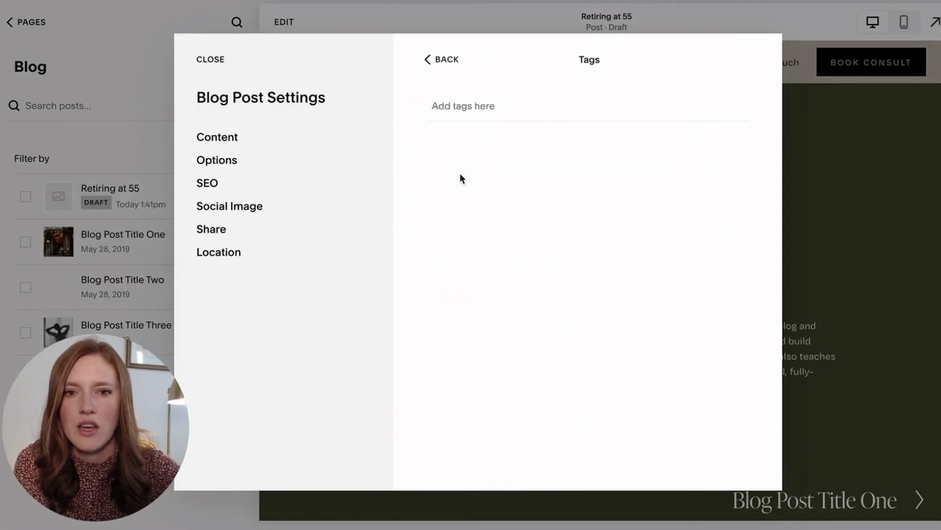
pyautogui.write('FIRE')
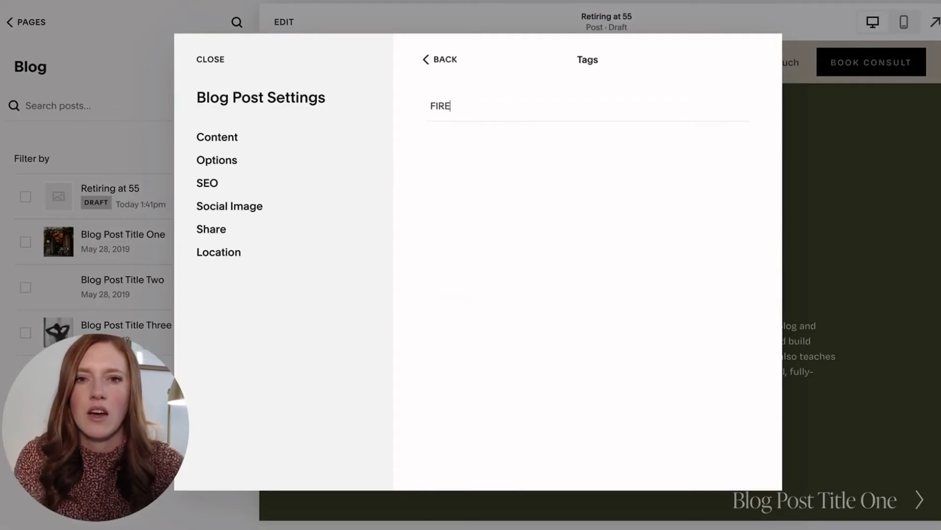
pyautogui.press('Return')
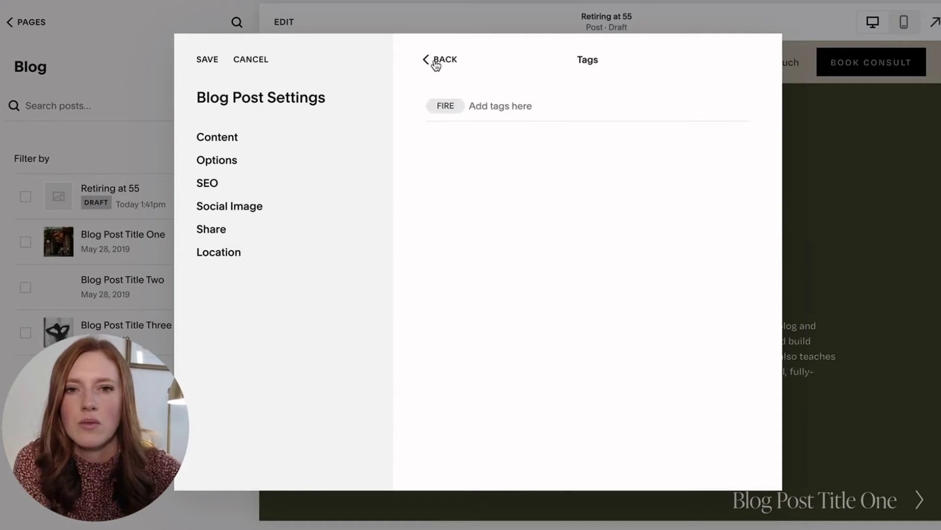
pyautogui.click(208, 59)
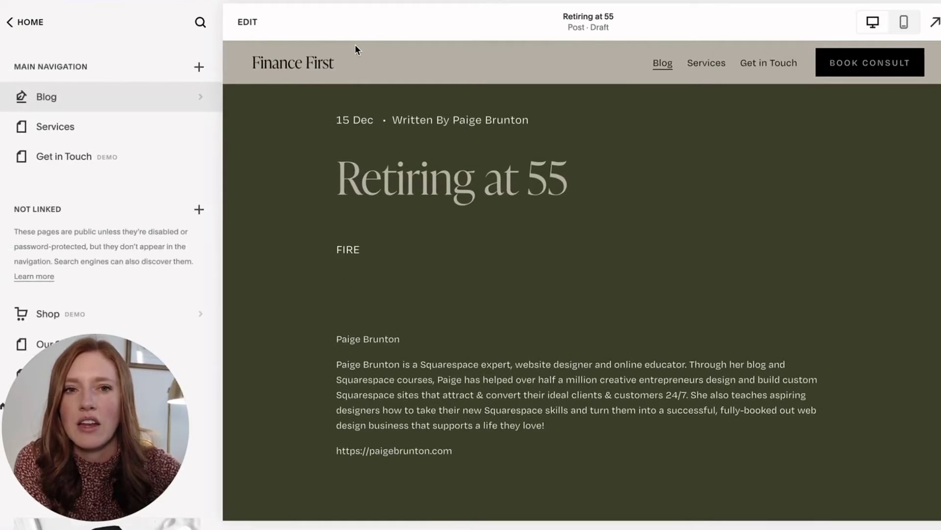
# Check which tags are offered in the item filter of the Services page's Summary block, and exit the page editor.
pyautogui.click(715, 63)
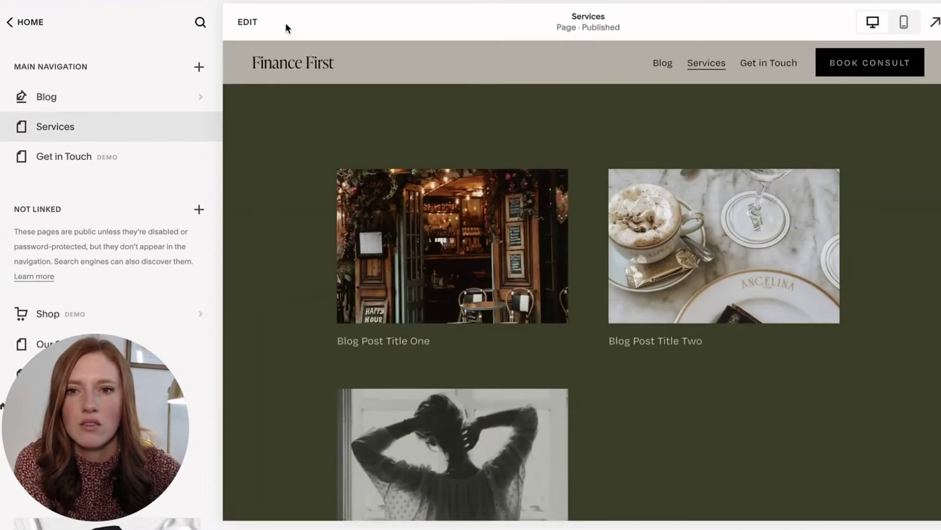
pyautogui.click(248, 21)
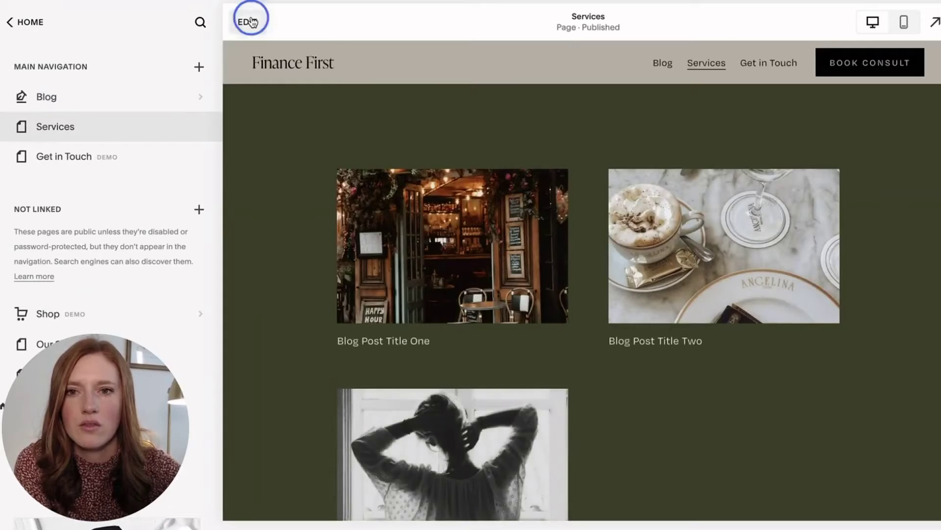
pyautogui.click(370, 237)
pyautogui.click(160, 77)
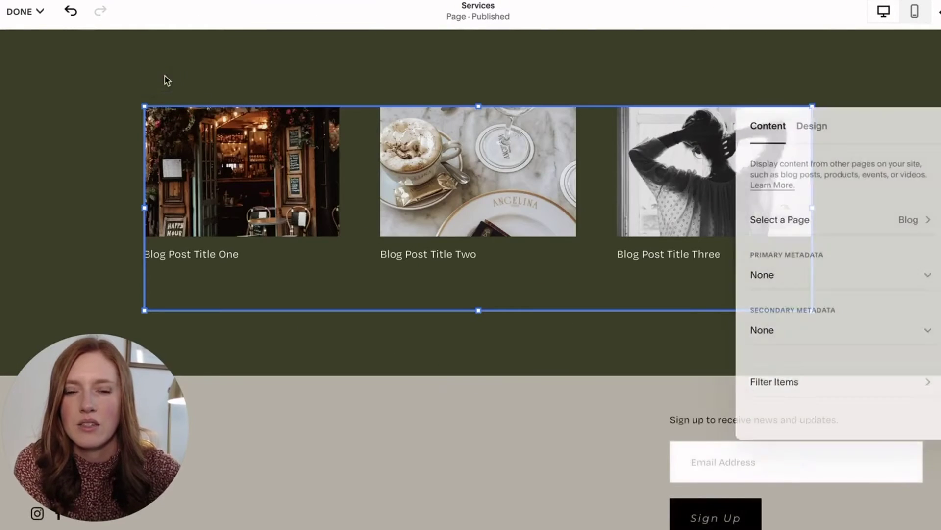
pyautogui.click(787, 393)
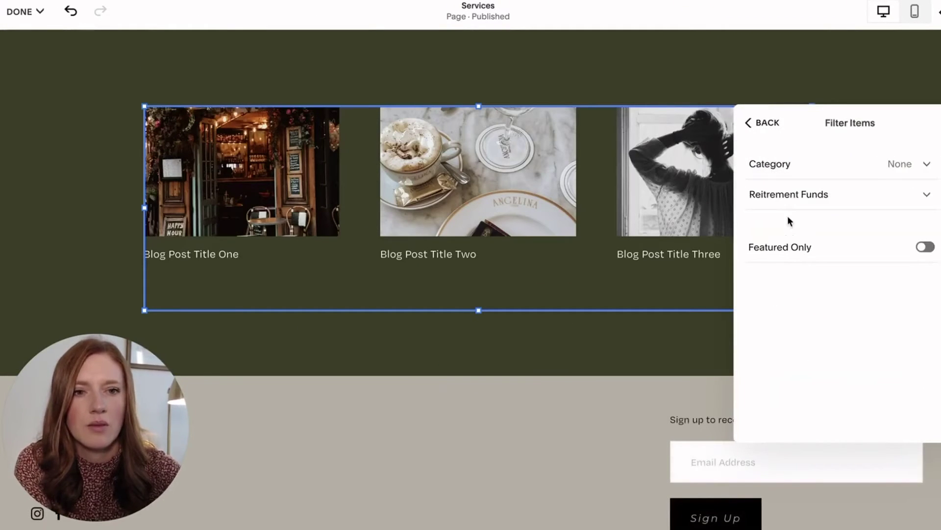
pyautogui.click(787, 196)
pyautogui.moveTo(808, 116); pyautogui.dragTo(670, 102)
pyautogui.click(676, 179)
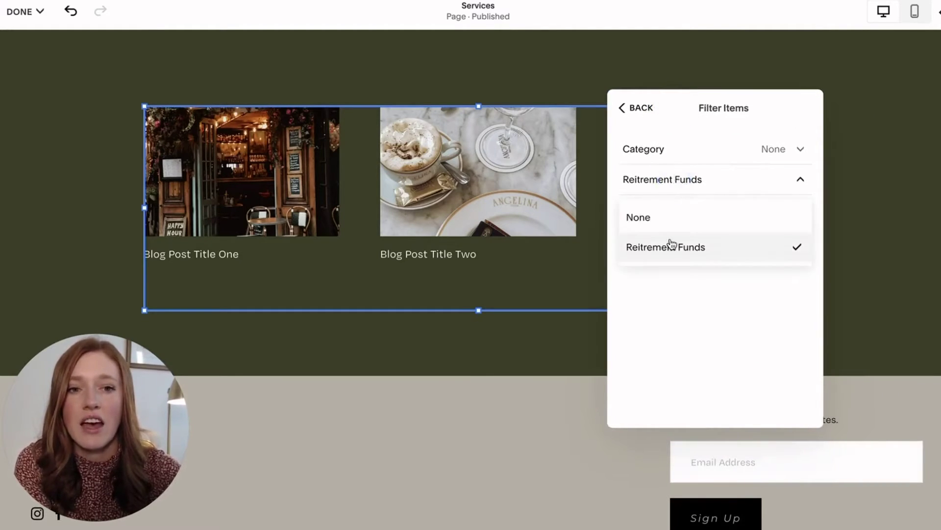
pyautogui.click(358, 189)
pyautogui.click(25, 12)
pyautogui.click(27, 53)
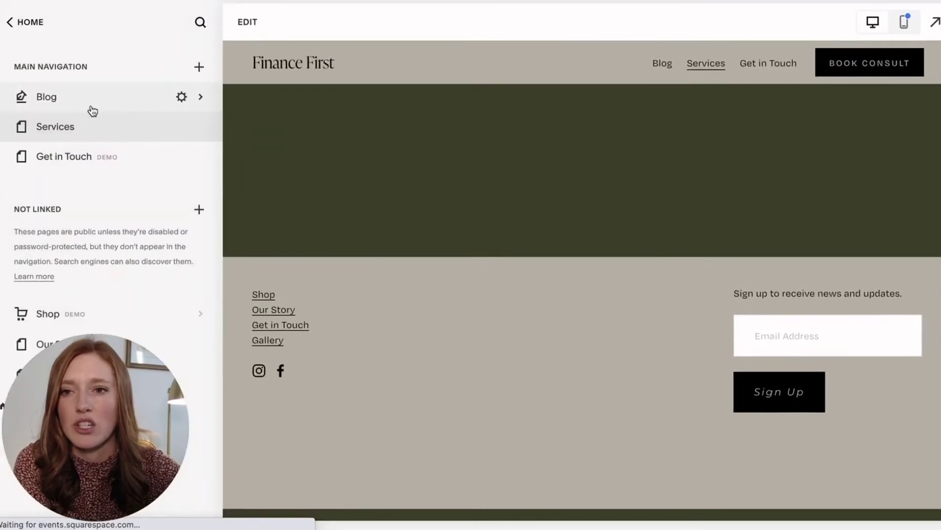
# Open the Retiring at 55 draft from the Blog page for editing and publish it.
pyautogui.click(79, 102)
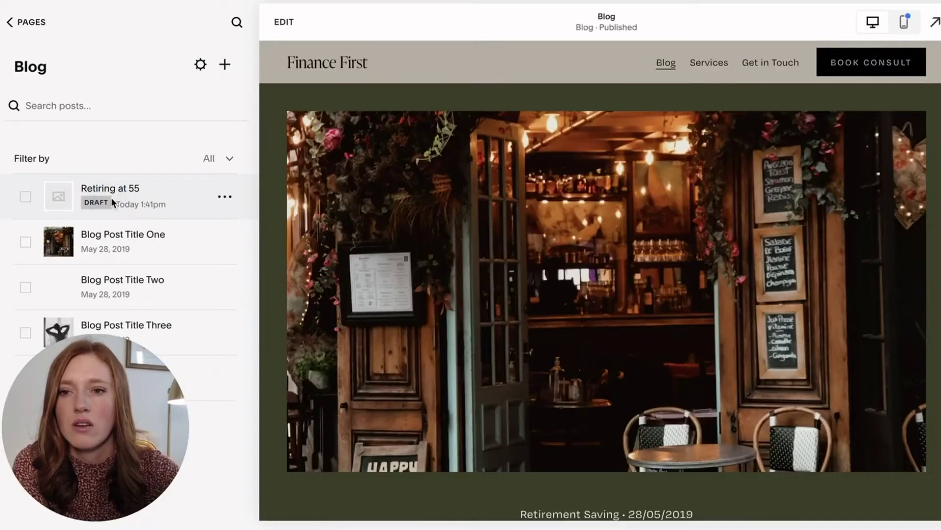
pyautogui.click(111, 197)
pyautogui.click(284, 22)
pyautogui.click(38, 13)
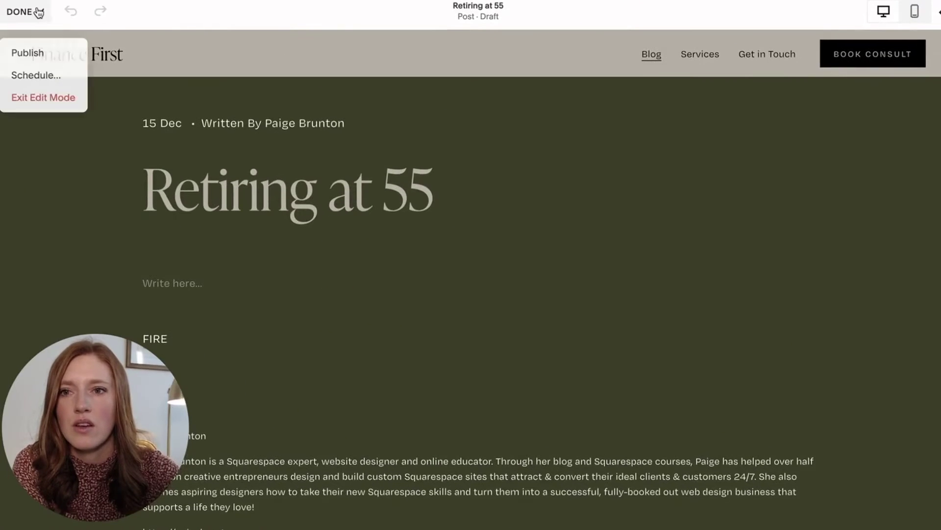
pyautogui.click(25, 53)
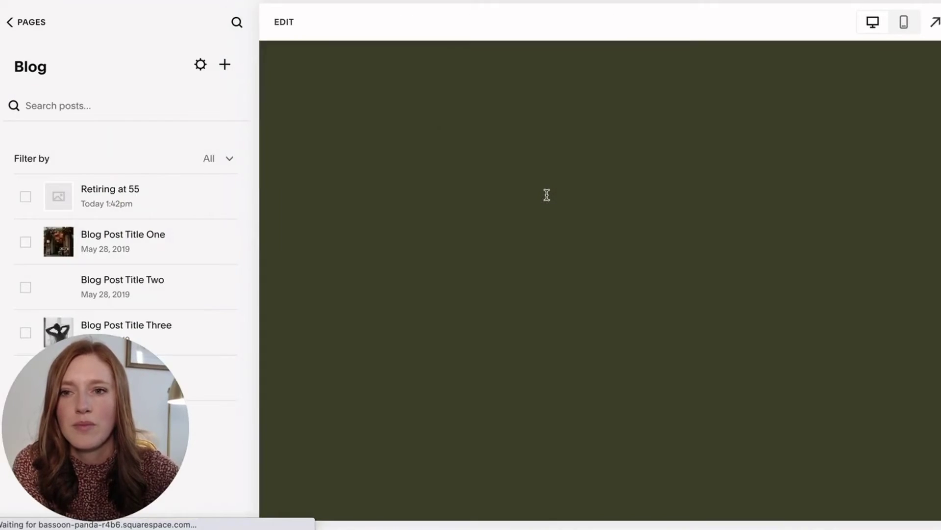
# Add the FIRE tag alongside Reitrement Funds in the item filter of the Services page's Summary block.
pyautogui.click(707, 64)
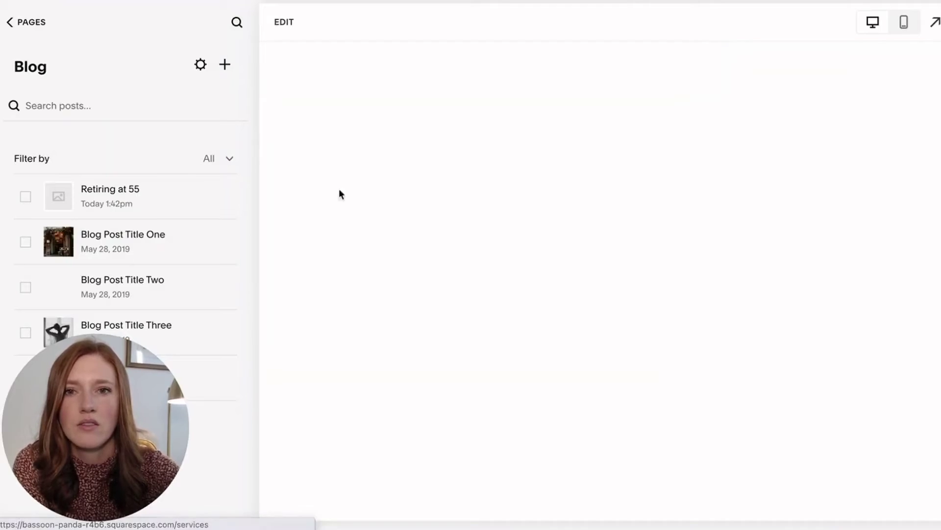
pyautogui.scroll(-10, 287, 204)
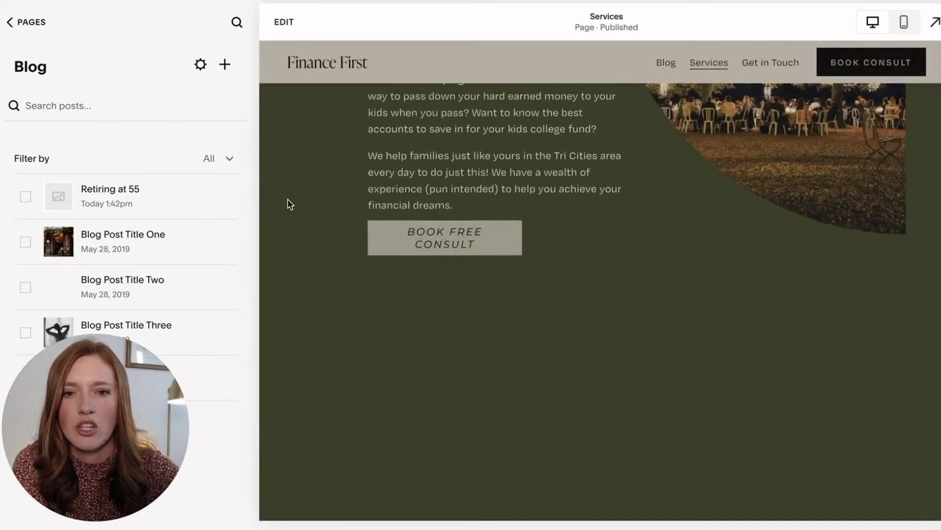
pyautogui.click(284, 22)
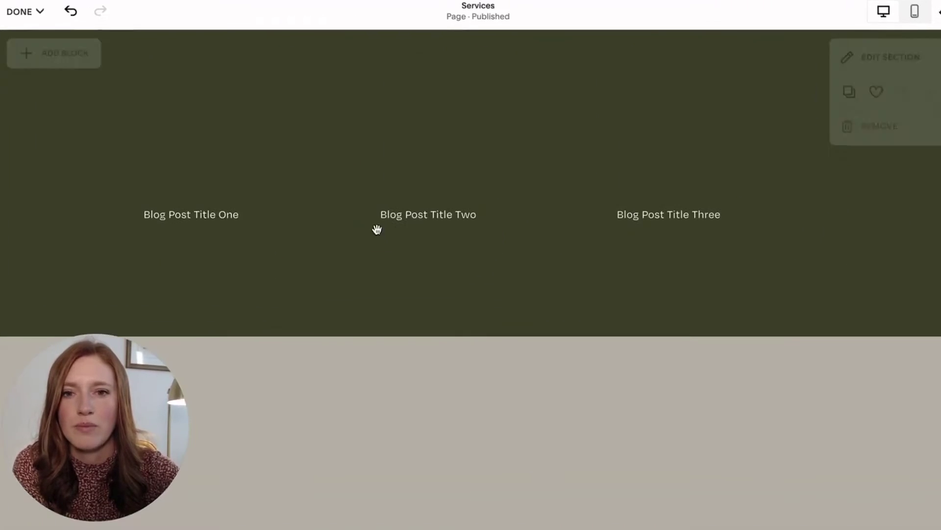
pyautogui.scroll(2, 374, 166)
pyautogui.click(299, 208)
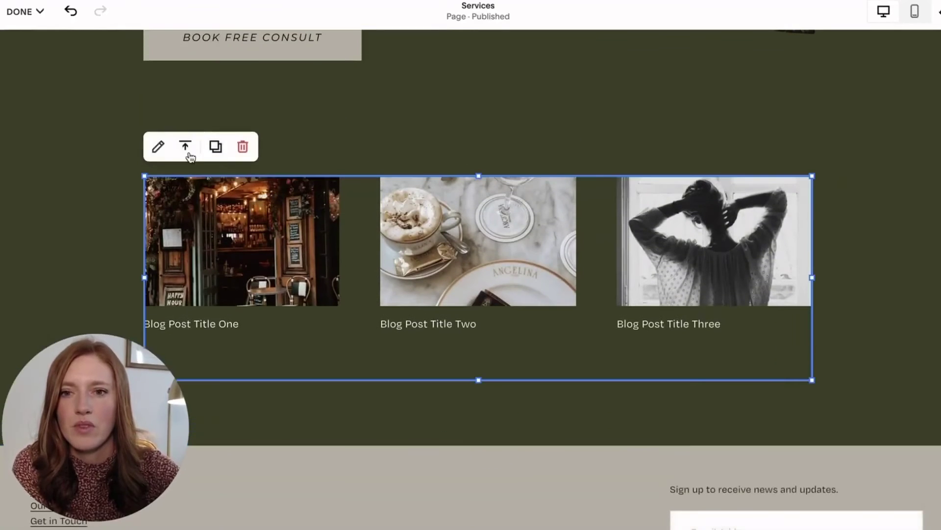
pyautogui.click(158, 147)
pyautogui.click(790, 453)
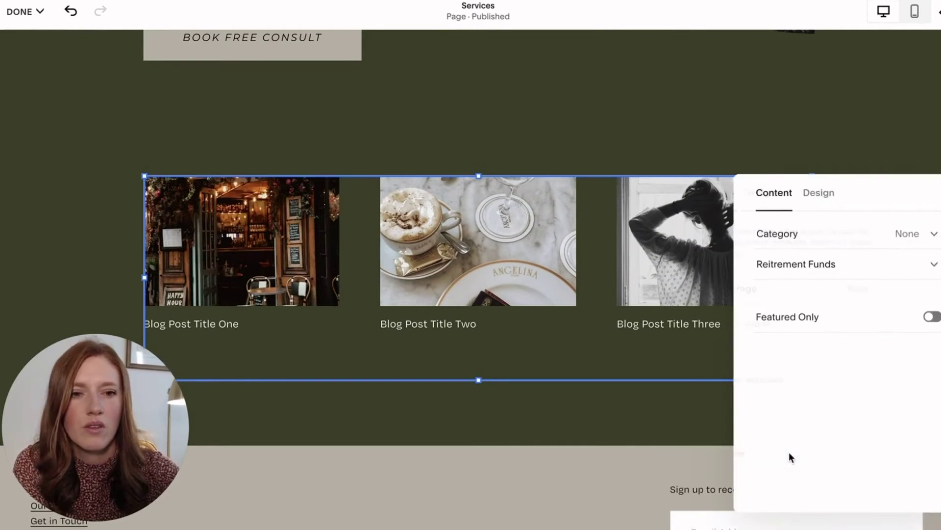
pyautogui.click(778, 263)
pyautogui.click(767, 334)
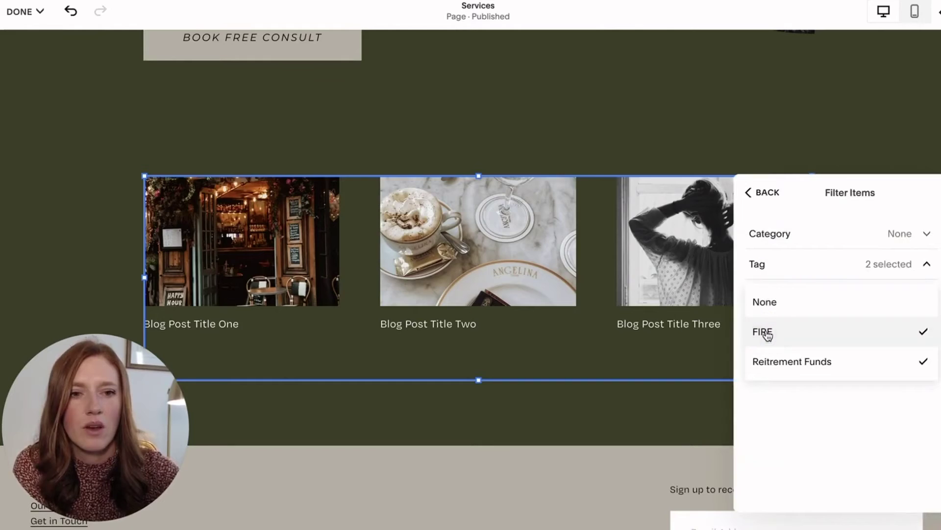
# Close the summary block's tag filter list and save the changes to the Services page.
pyautogui.click(388, 134)
pyautogui.click(24, 12)
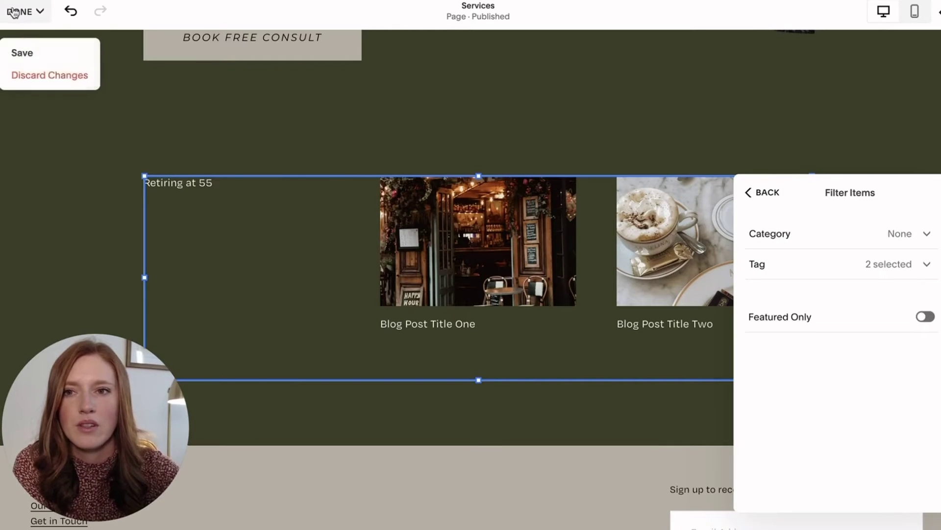
pyautogui.click(26, 55)
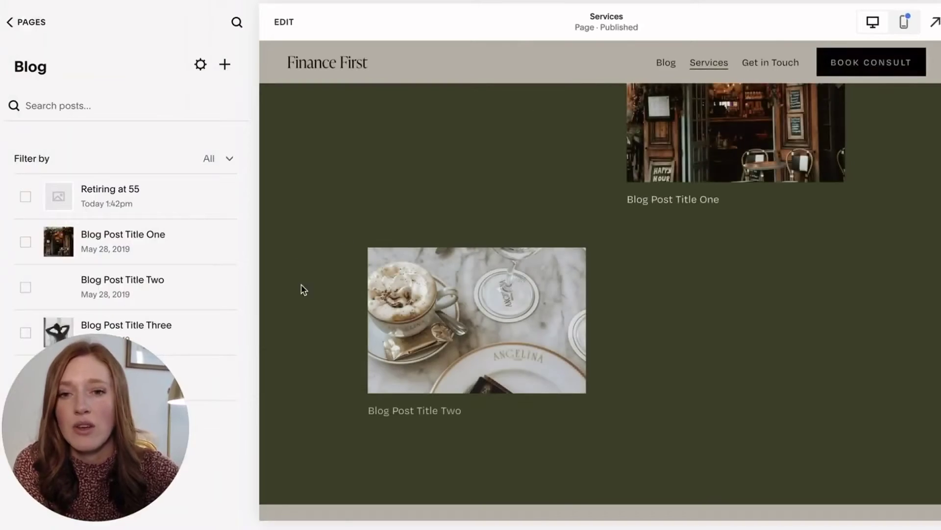
# Set the number of items shown in the Services page's blog summary block to 30.
pyautogui.scroll(2, 304, 294)
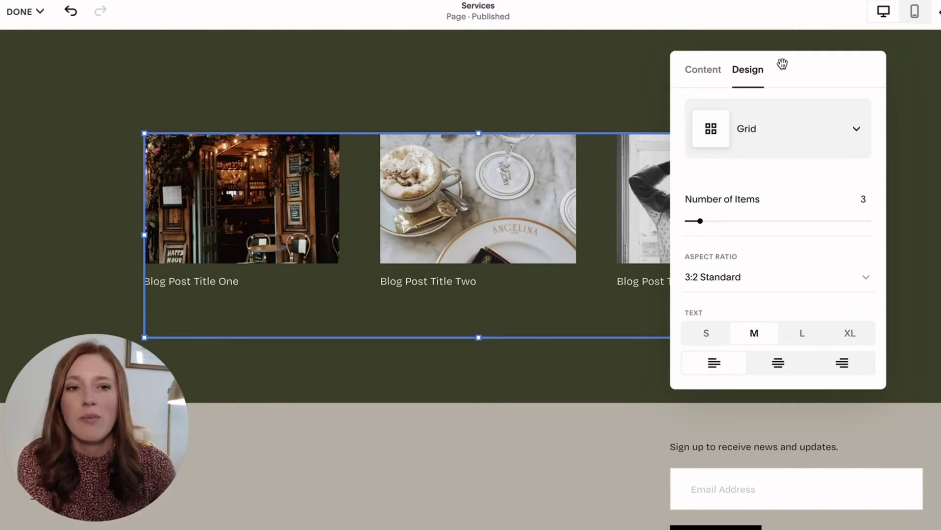
pyautogui.moveTo(700, 220); pyautogui.dragTo(893, 230)
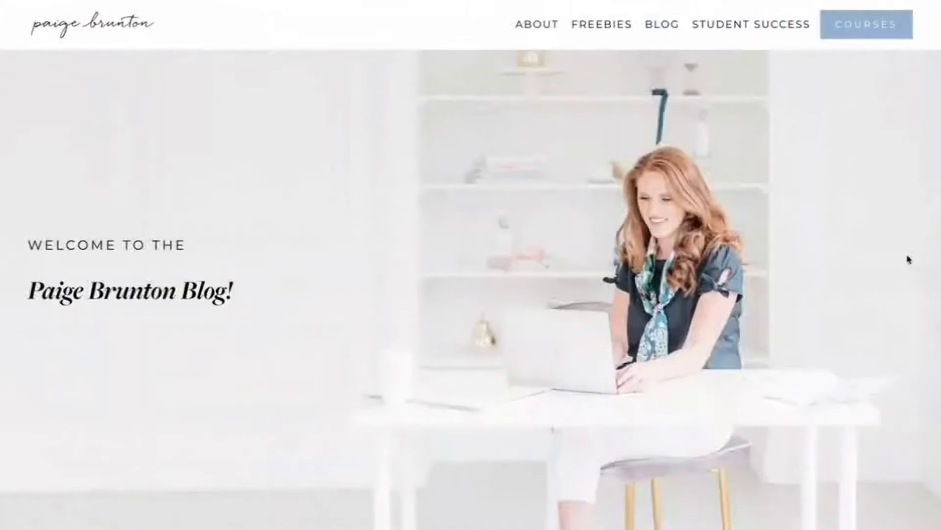
# Look through the example blog page, from its categories and search area down to the posts grouped by month.
pyautogui.scroll(-5, 908, 258)
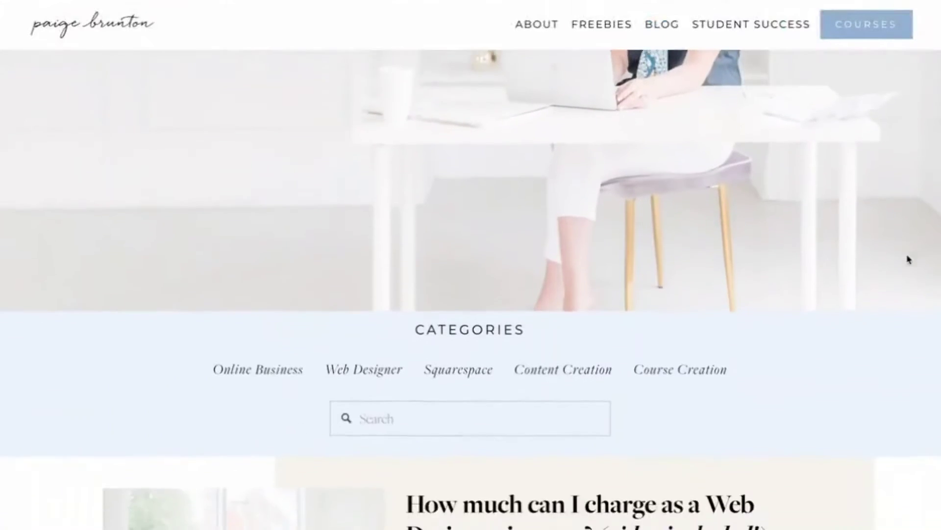
pyautogui.scroll(-10, 907, 259)
pyautogui.scroll(-5, 908, 259)
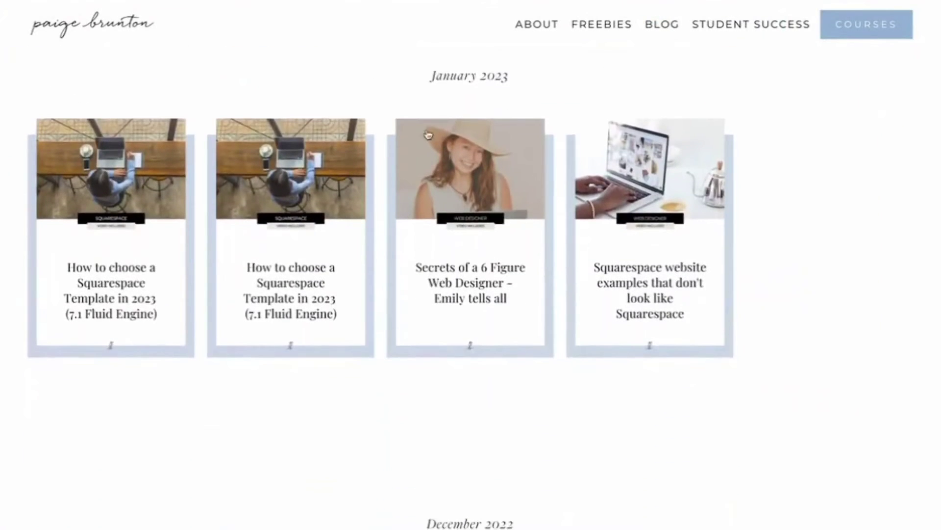
pyautogui.scroll(-5, 894, 313)
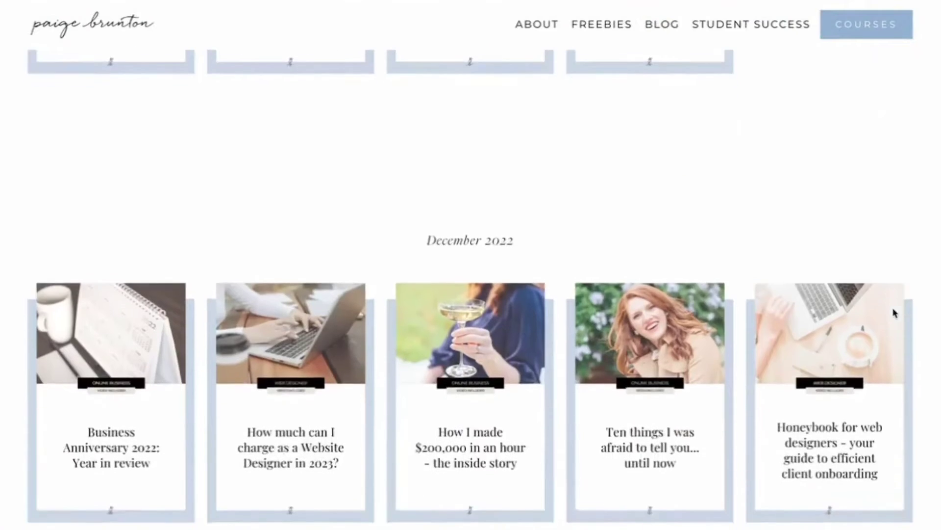
pyautogui.scroll(-5, 895, 314)
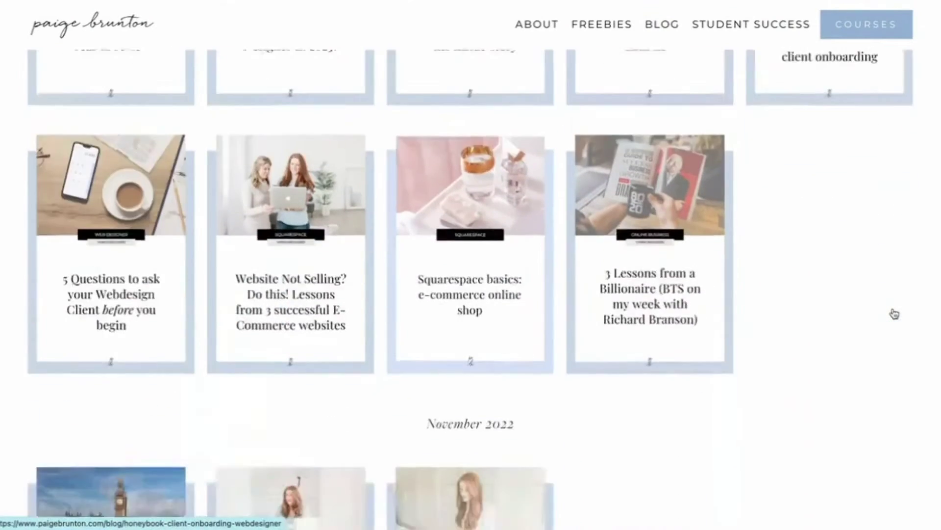
pyautogui.scroll(-3, 894, 313)
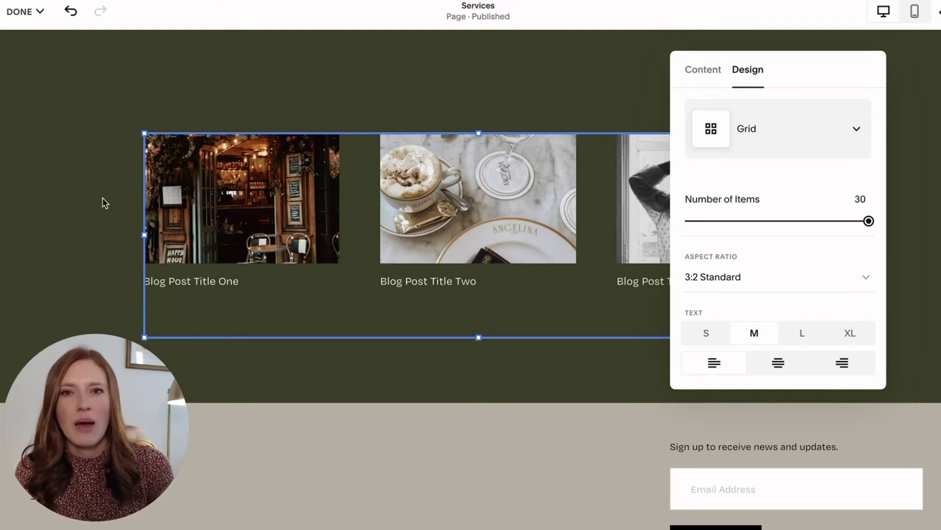
# Check the category options in the summary block's item filter and close the block's settings.
pyautogui.click(703, 78)
pyautogui.click(721, 330)
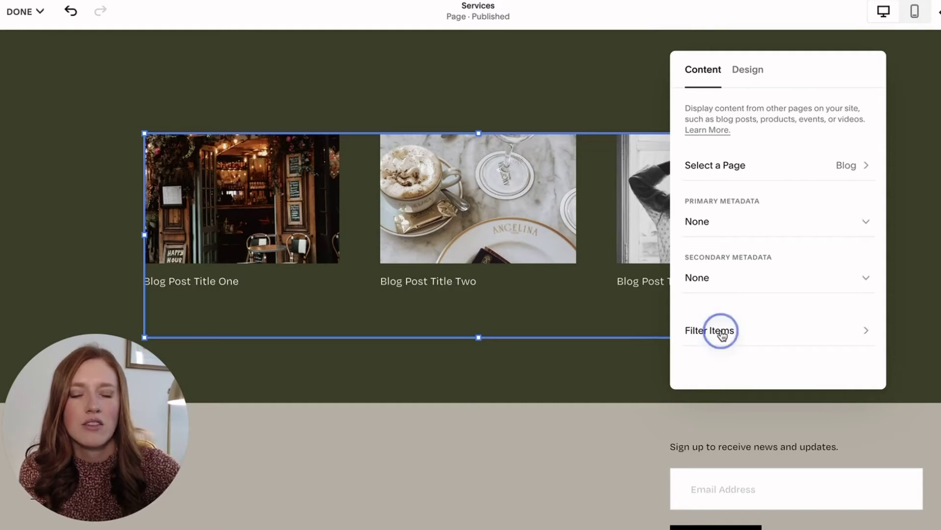
pyautogui.click(746, 117)
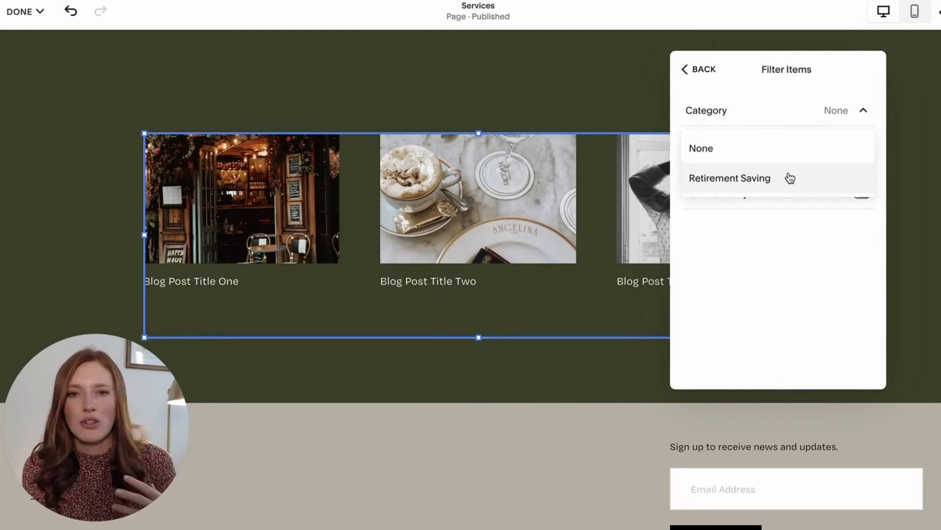
pyautogui.click(117, 201)
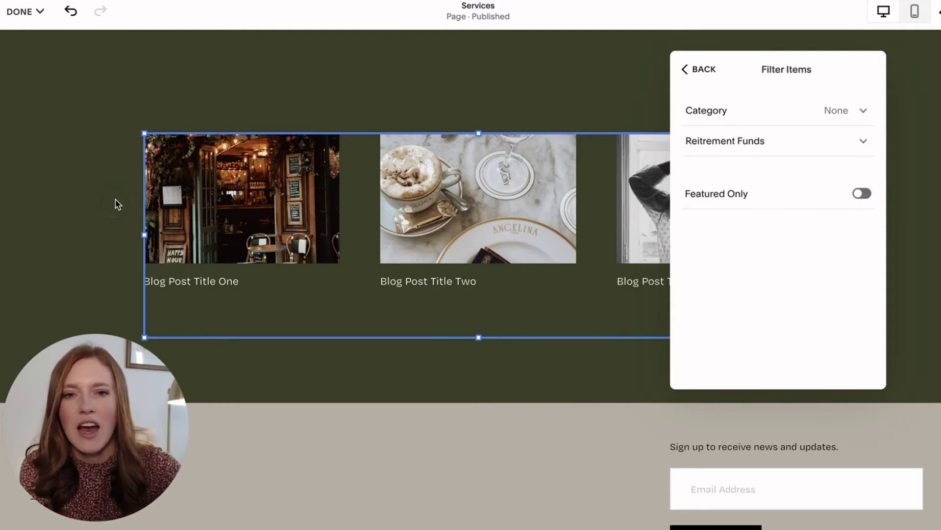
pyautogui.click(89, 201)
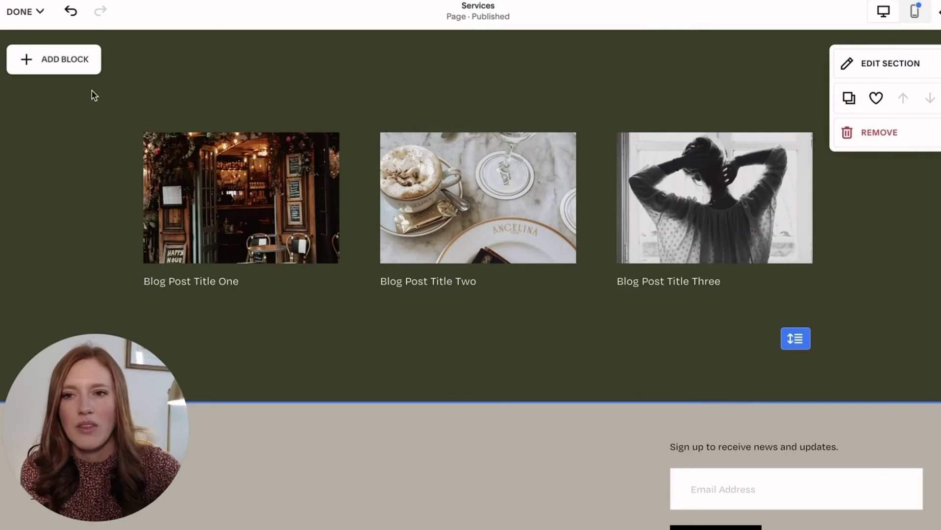
# Add a second Summary block, place it directly below the existing blog post grid, and open its settings.
pyautogui.click(47, 58)
pyautogui.write('summar')
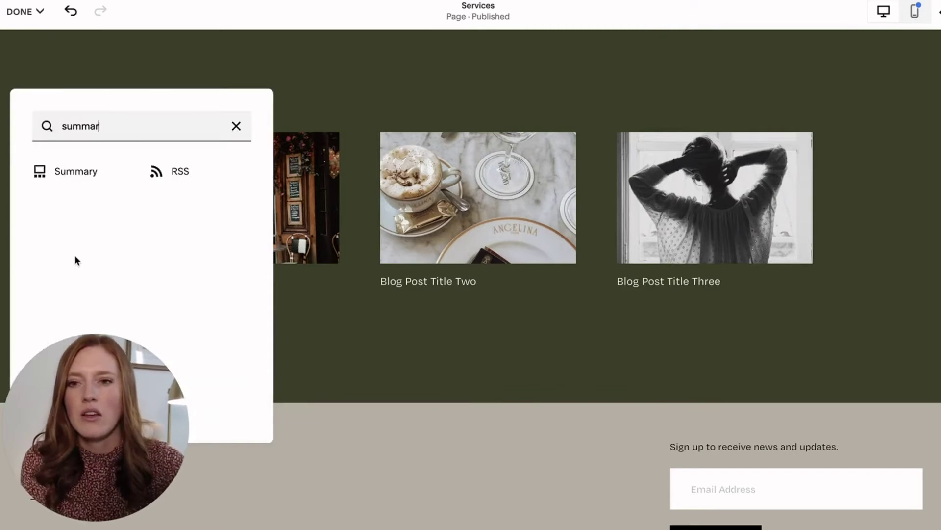
pyautogui.click(73, 173)
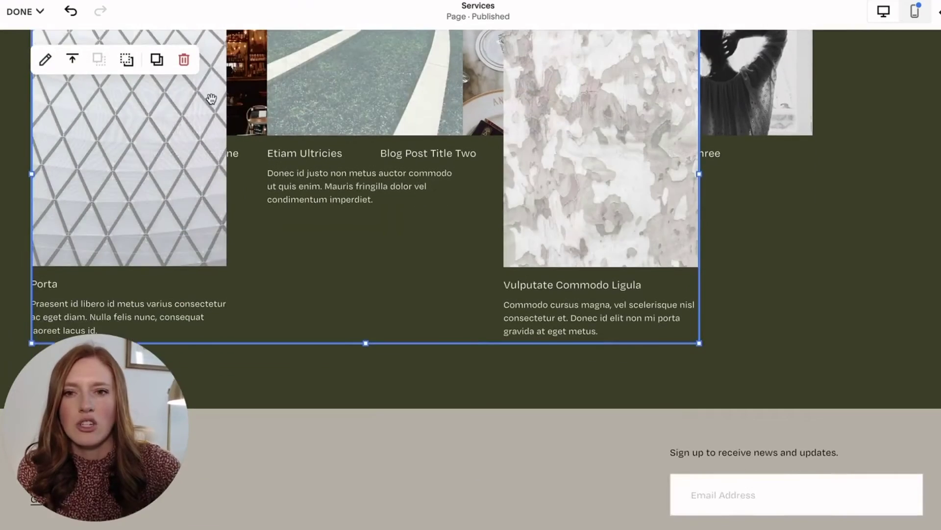
pyautogui.moveTo(211, 100)
pyautogui.mouseDown()
pyautogui.moveTo(305, 290)
pyautogui.moveTo(344, 332)
pyautogui.moveTo(311, 307)
pyautogui.moveTo(325, 307)
pyautogui.moveTo(90, 254)
pyautogui.mouseUp()
pyautogui.scroll(-3, 91, 254)
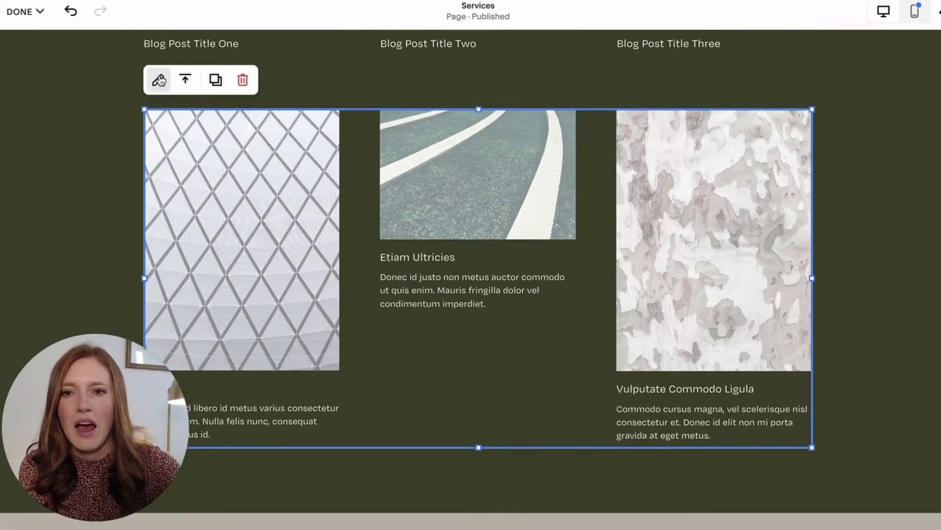
pyautogui.click(158, 81)
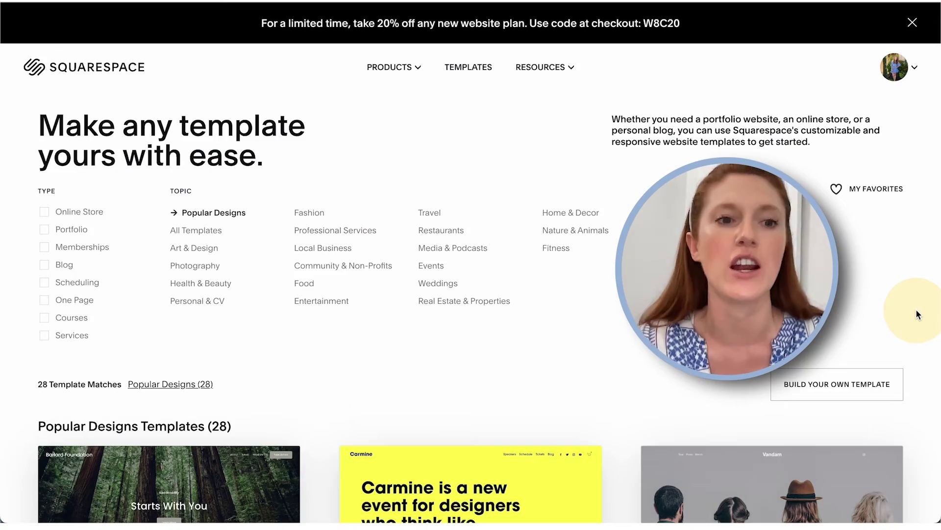
# Find the Noll template among the Popular Designs templates and start a new site with it.
pyautogui.scroll(-4, 916, 310)
pyautogui.scroll(-8, 916, 310)
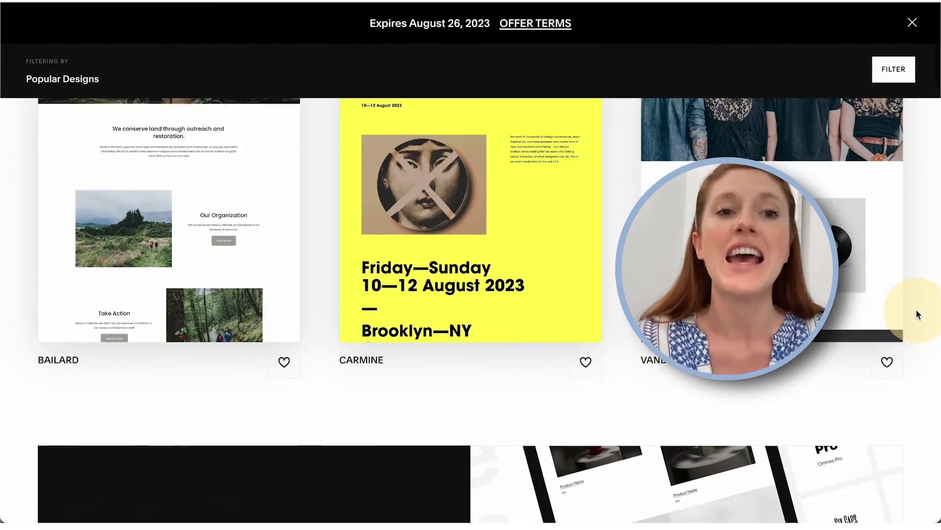
pyautogui.scroll(-10, 917, 310)
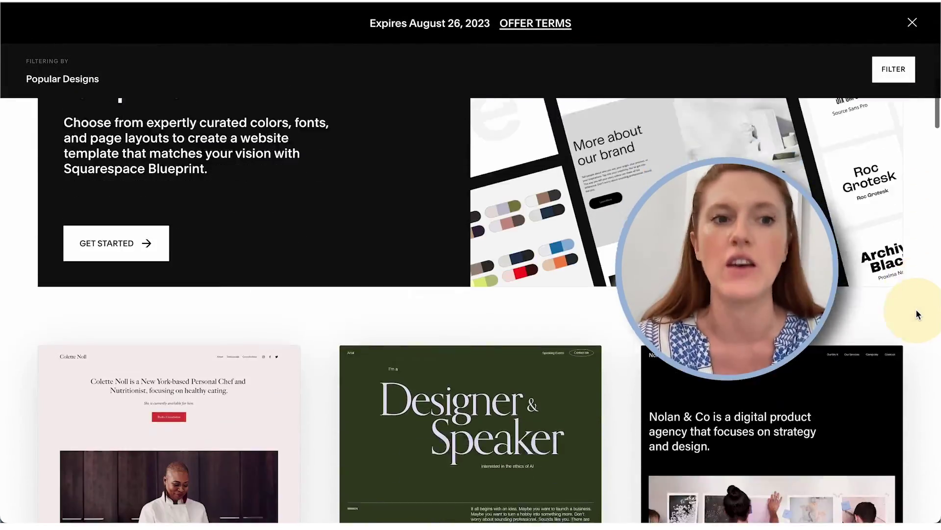
pyautogui.scroll(-1, 918, 314)
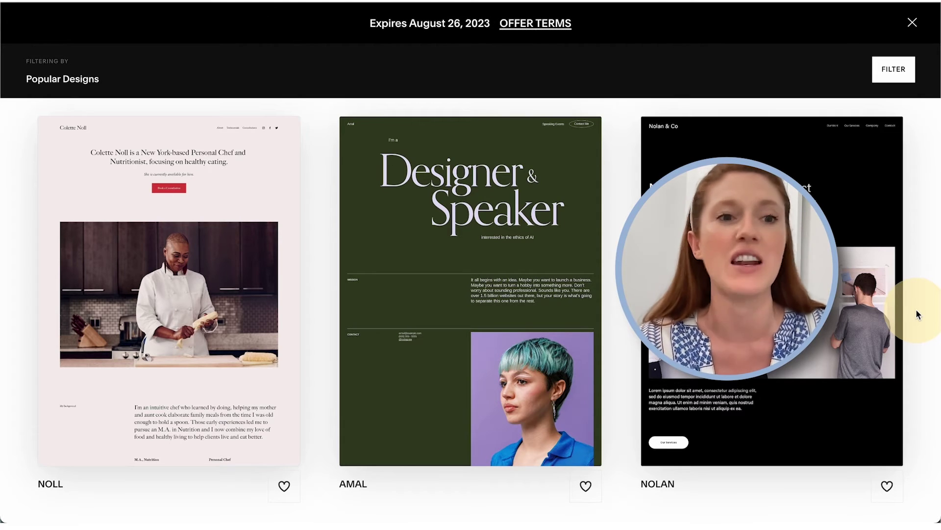
pyautogui.moveTo(207, 317)
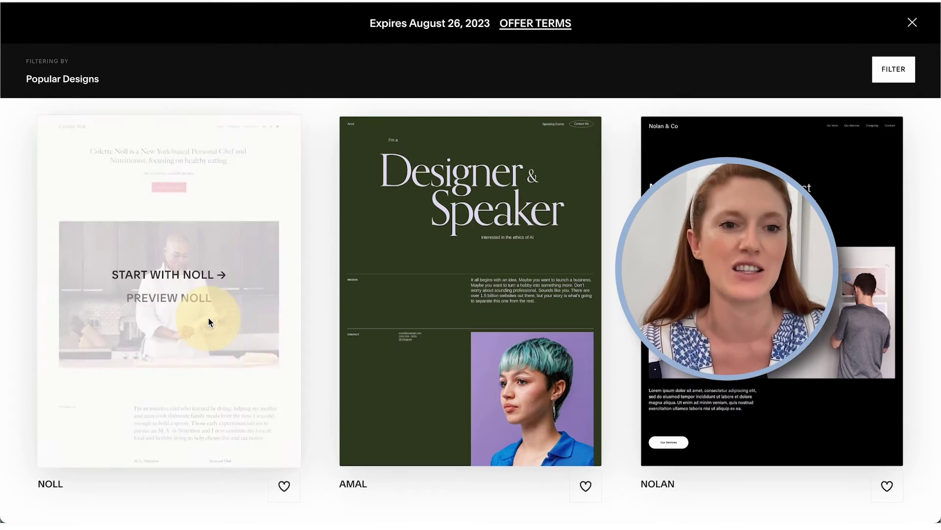
pyautogui.click(165, 276)
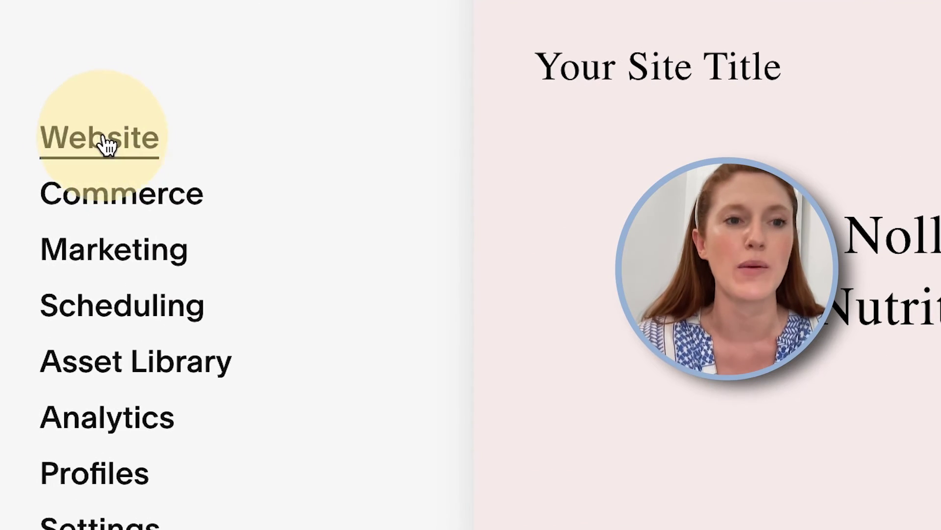
# Add a Course page to the Not Linked pages using the Artisanal Bread Making template, keeping the template's name.
pyautogui.click(107, 142)
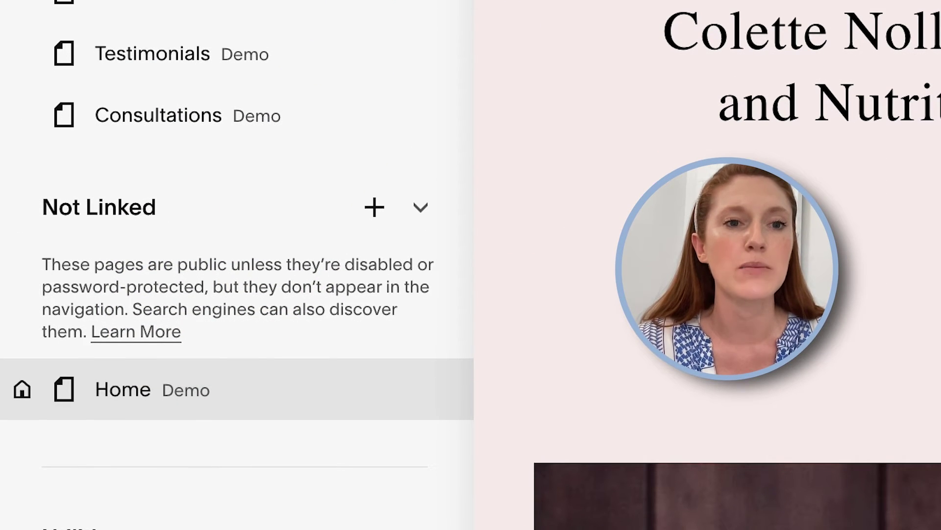
pyautogui.click(374, 207)
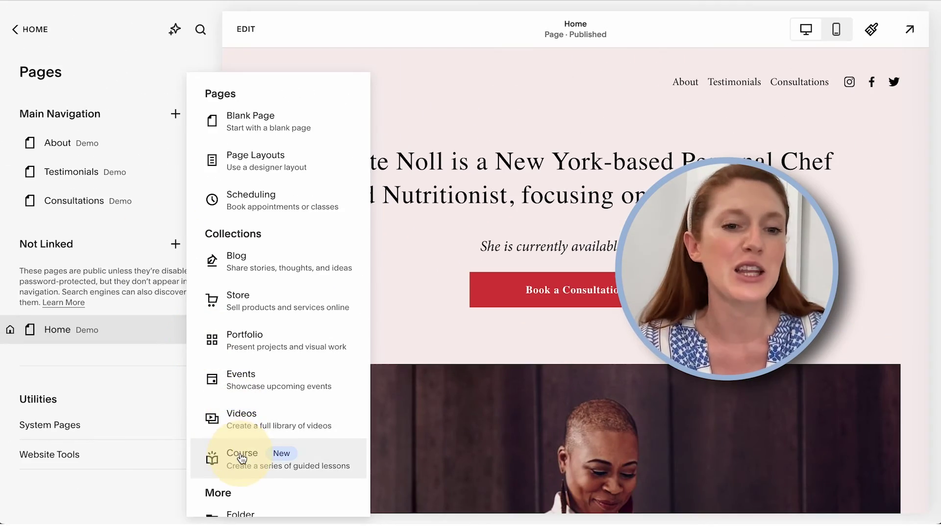
pyautogui.click(242, 457)
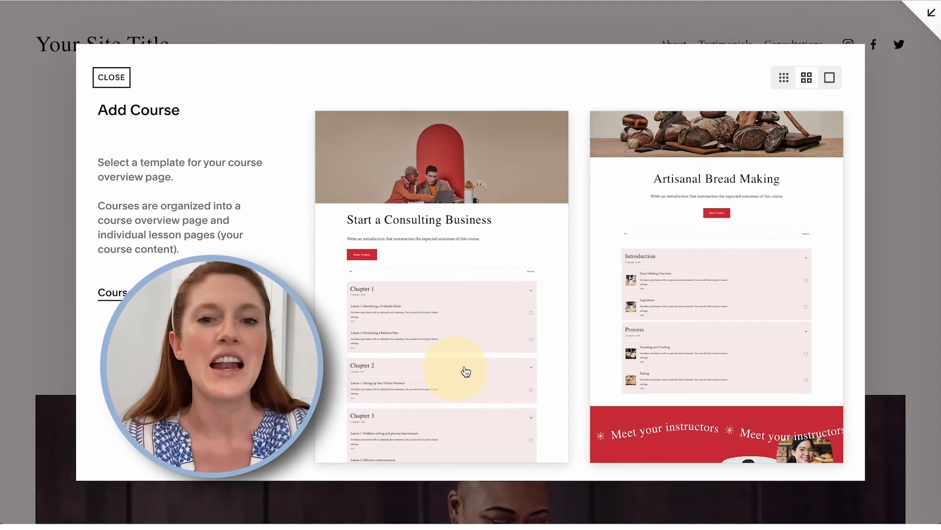
pyautogui.scroll(-1, 479, 371)
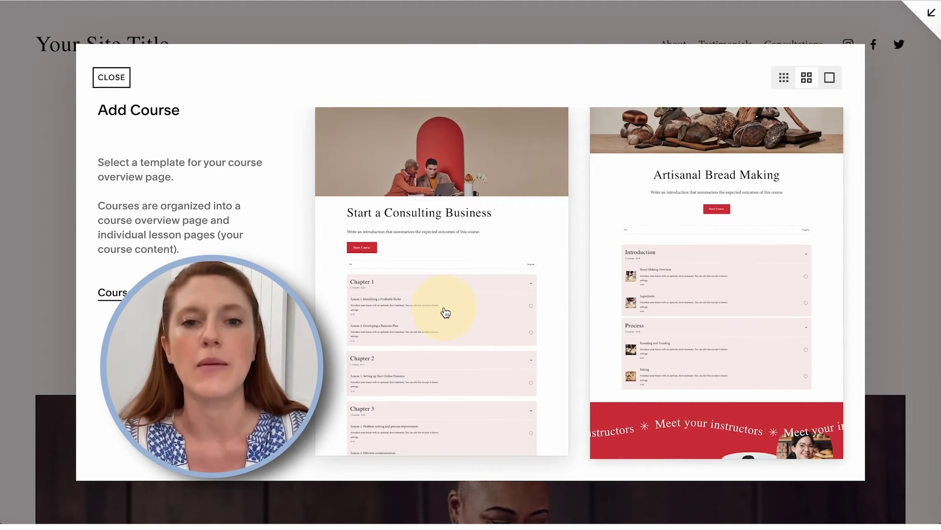
pyautogui.click(716, 297)
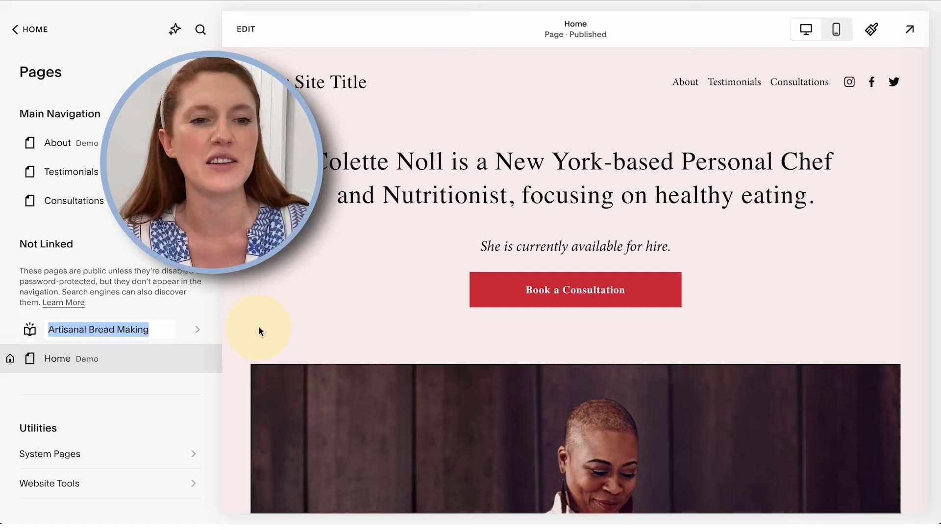
pyautogui.press('Right')
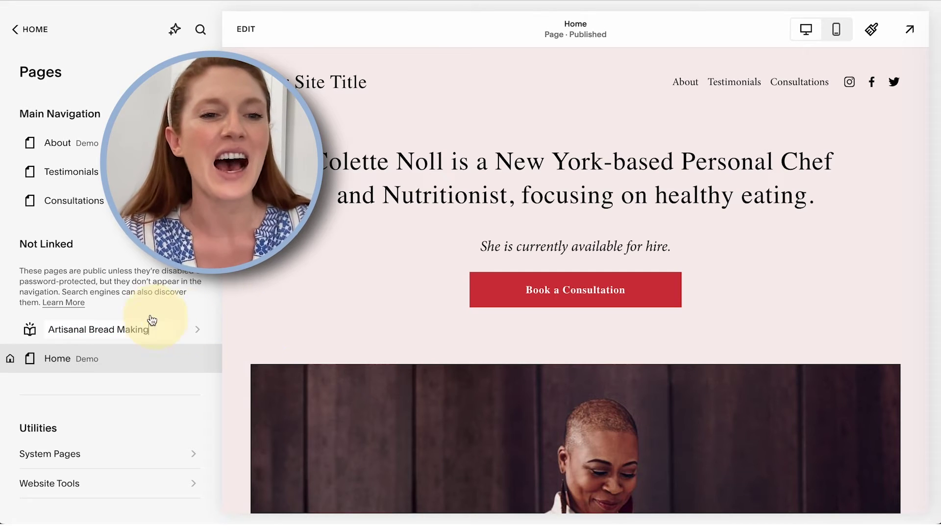
# Open the Bread Making Overview lesson from the Artisanal Bread Making course content.
pyautogui.click(132, 329)
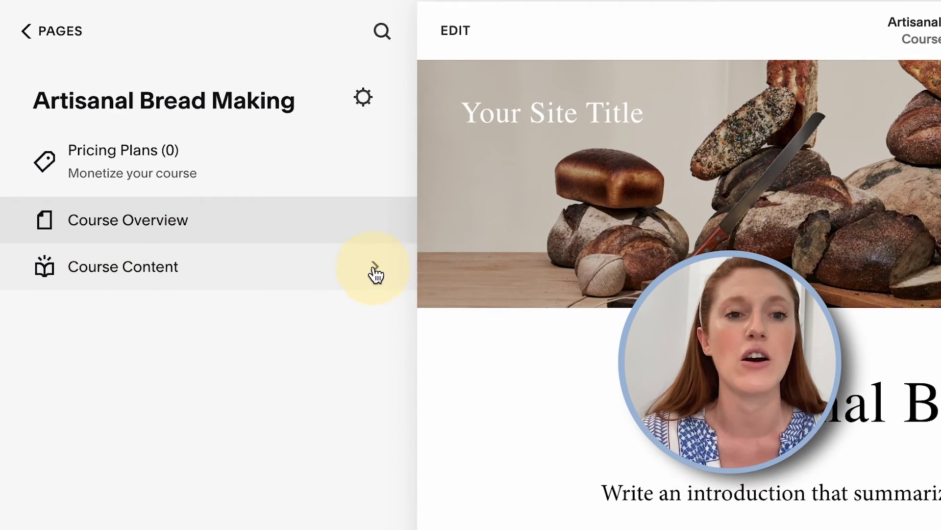
pyautogui.click(376, 269)
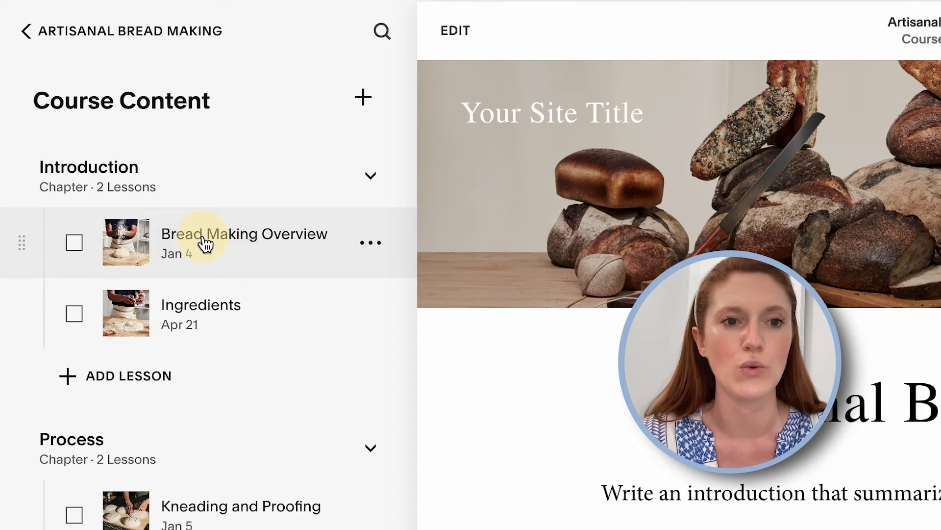
pyautogui.click(204, 246)
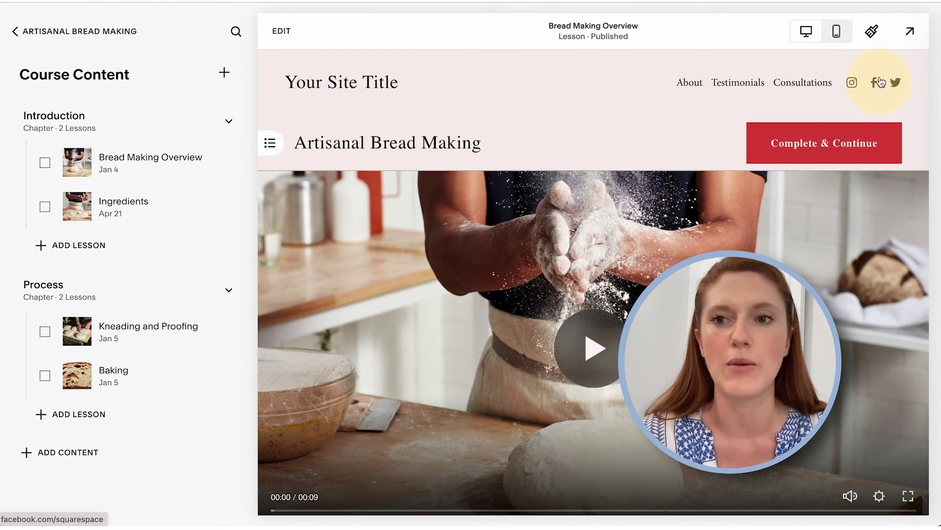
# View the Bread Making Overview lesson in full-screen preview and examine its layout down to the footer.
pyautogui.click(910, 31)
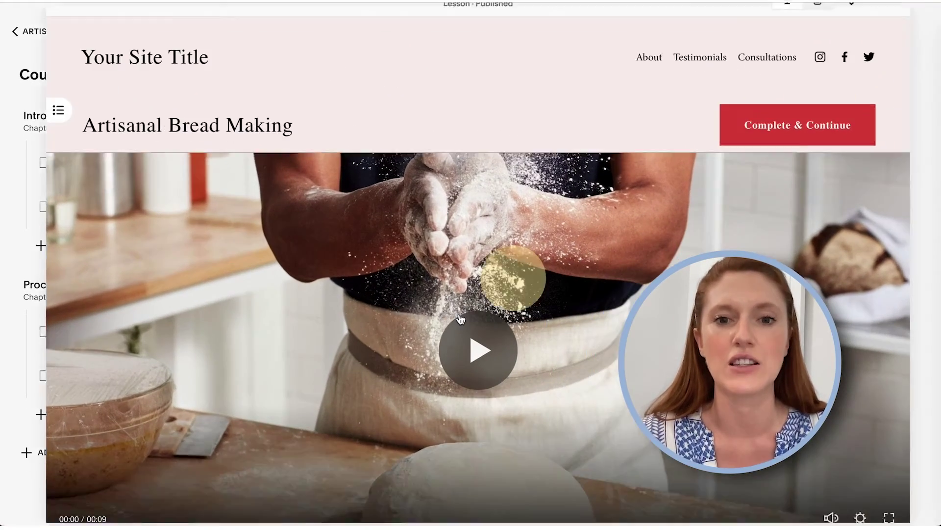
pyautogui.scroll(-10, 57, 324)
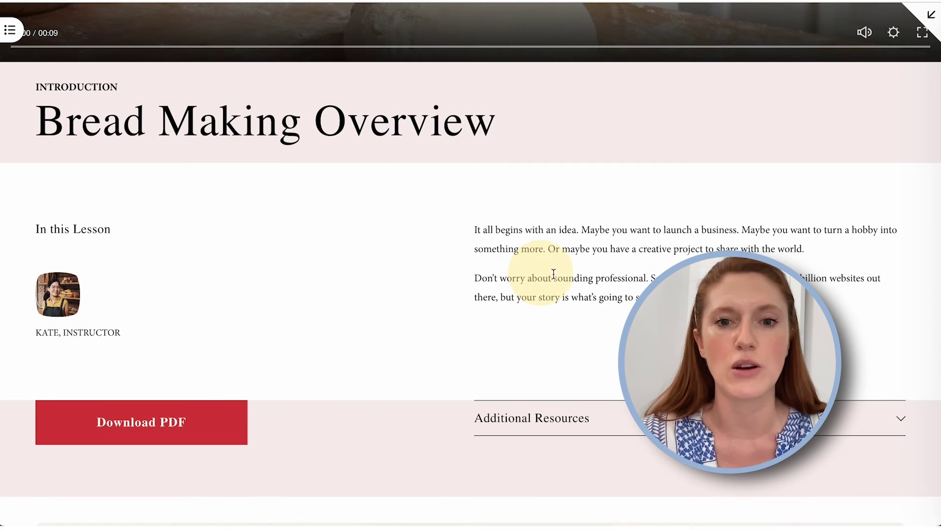
pyautogui.scroll(-2, 567, 275)
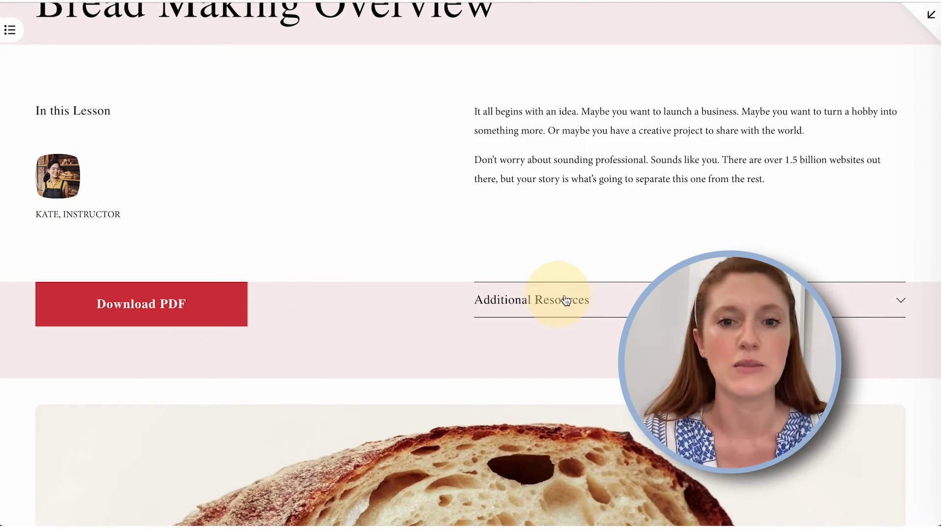
pyautogui.scroll(-10, 564, 294)
pyautogui.scroll(-4, 565, 306)
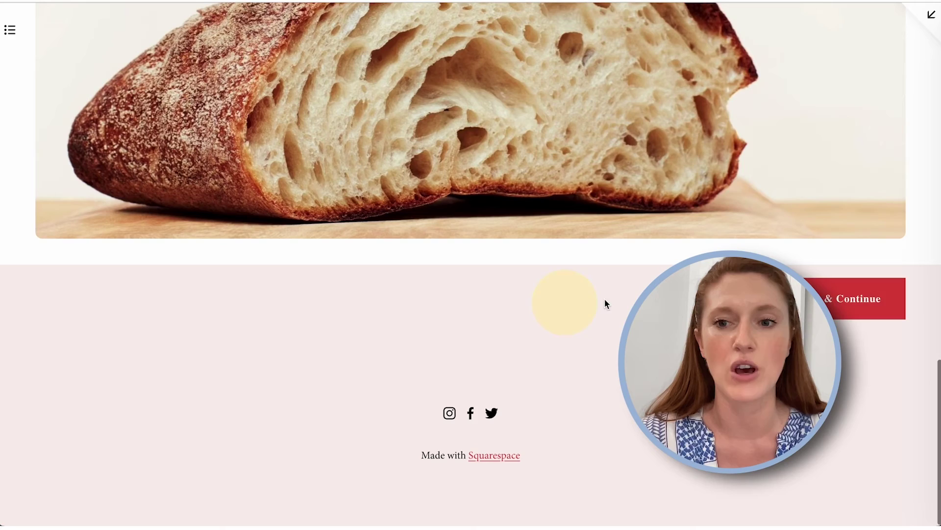
# Leave the full-screen lesson preview and add a chapter titled Presentation to the course content.
pyautogui.scroll(15, 925, 11)
pyautogui.click(924, 10)
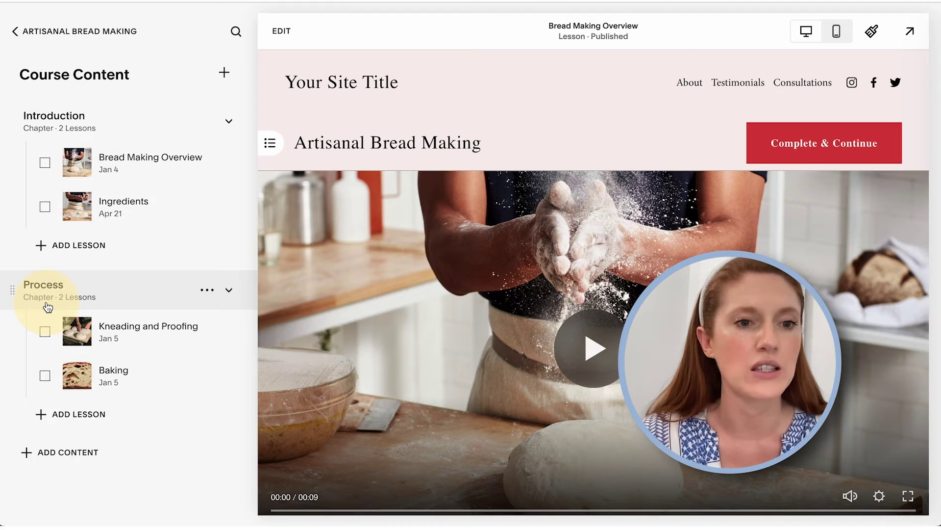
pyautogui.click(27, 453)
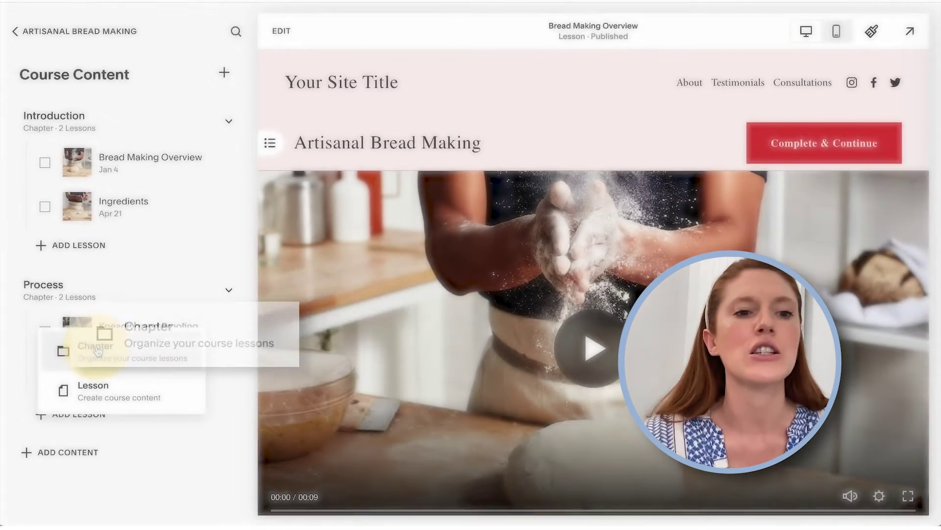
pyautogui.click(98, 349)
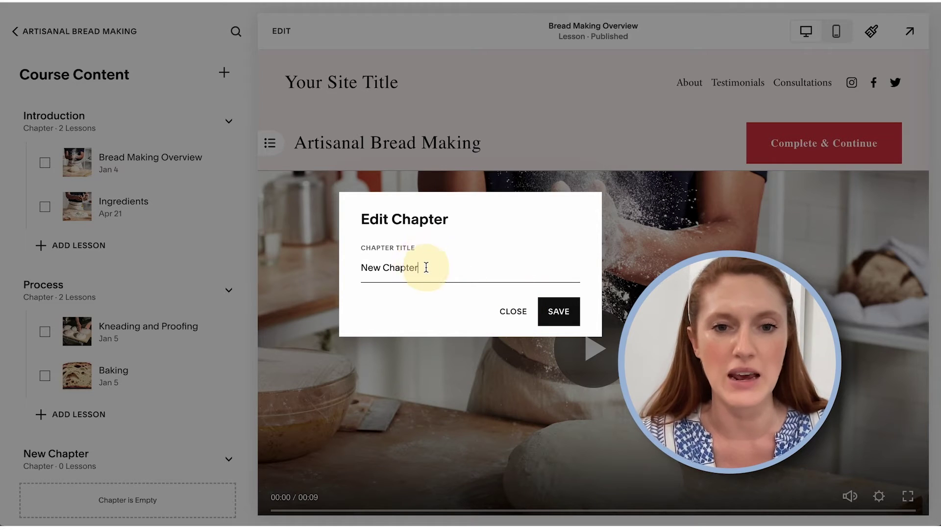
pyautogui.moveTo(434, 267); pyautogui.dragTo(346, 271)
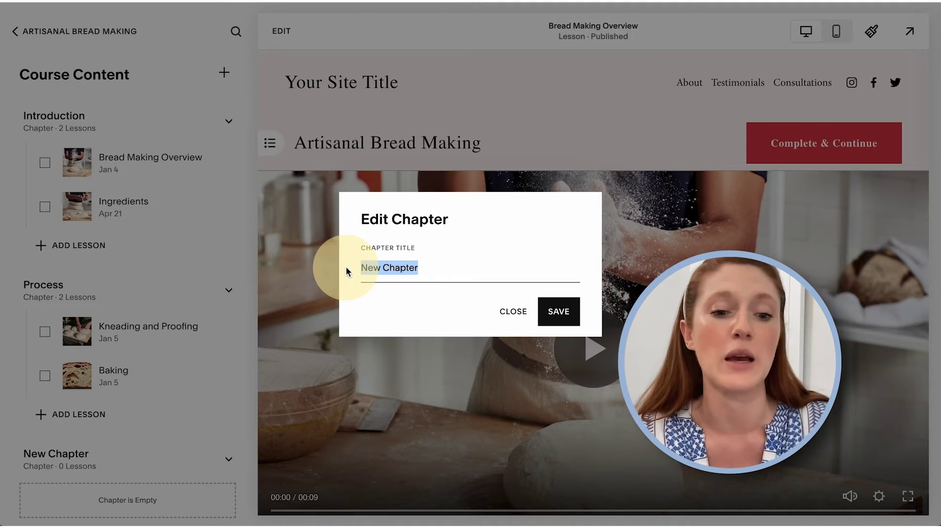
pyautogui.write('Presentation')
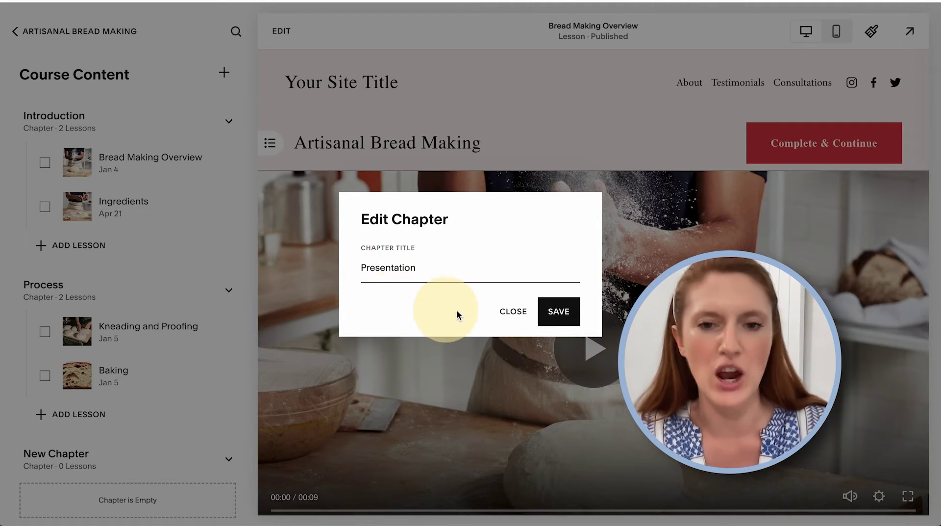
pyautogui.click(558, 311)
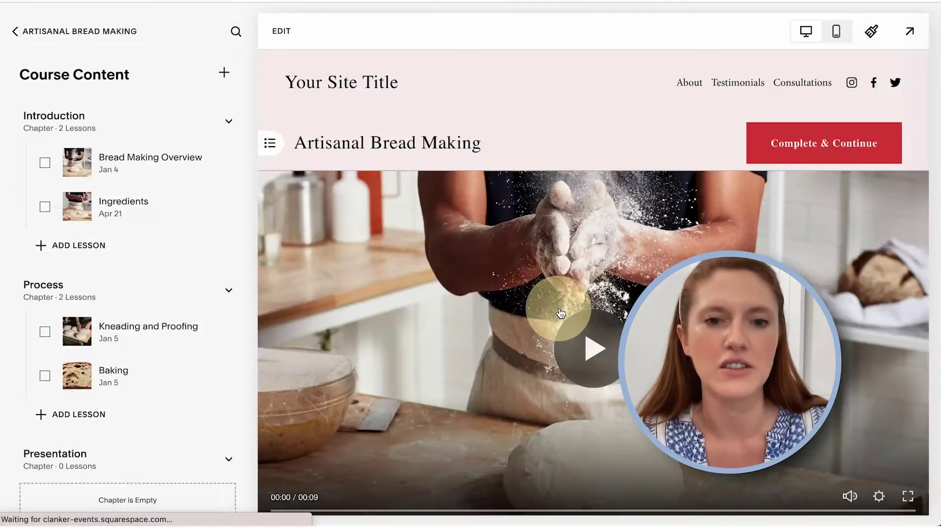
# Add a lesson titled "Decorating your bread" to the Presentation chapter.
pyautogui.scroll(-2, 16, 354)
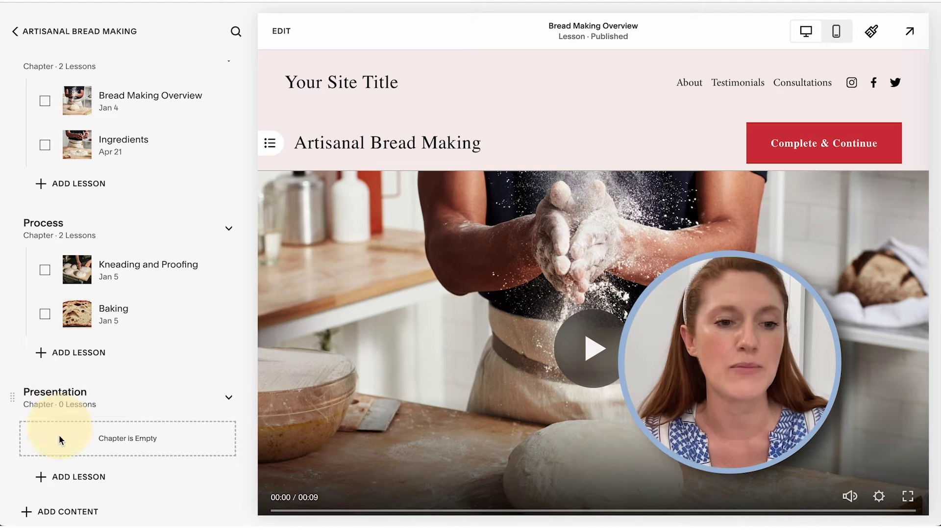
pyautogui.click(61, 478)
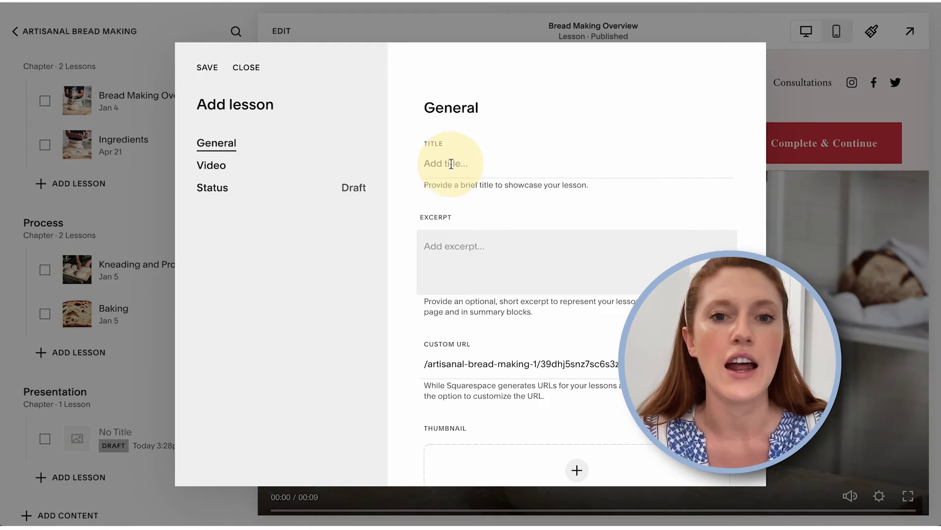
pyautogui.click(449, 163)
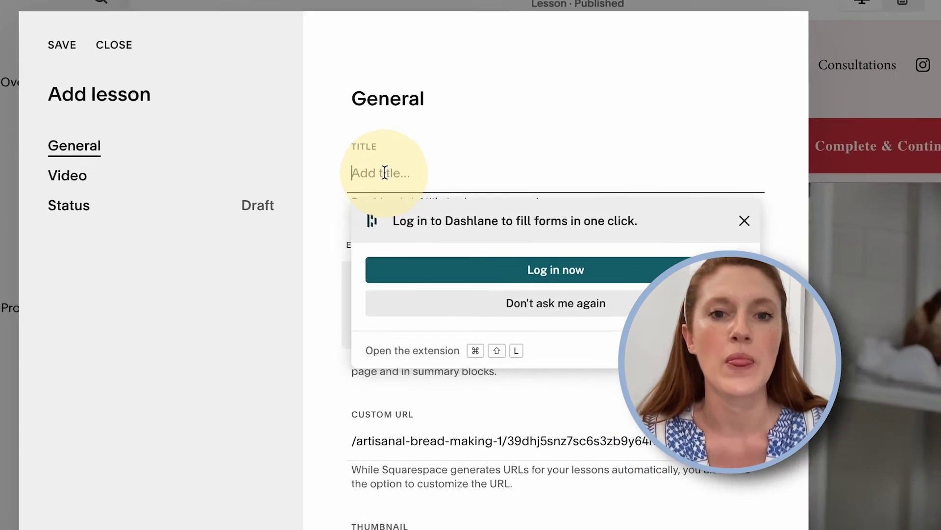
pyautogui.write('Decorating')
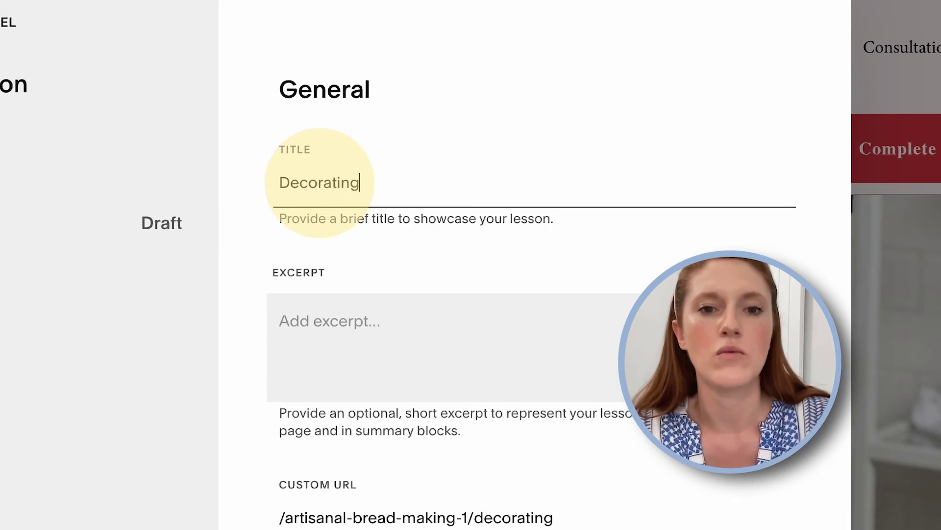
pyautogui.write(' your bread')
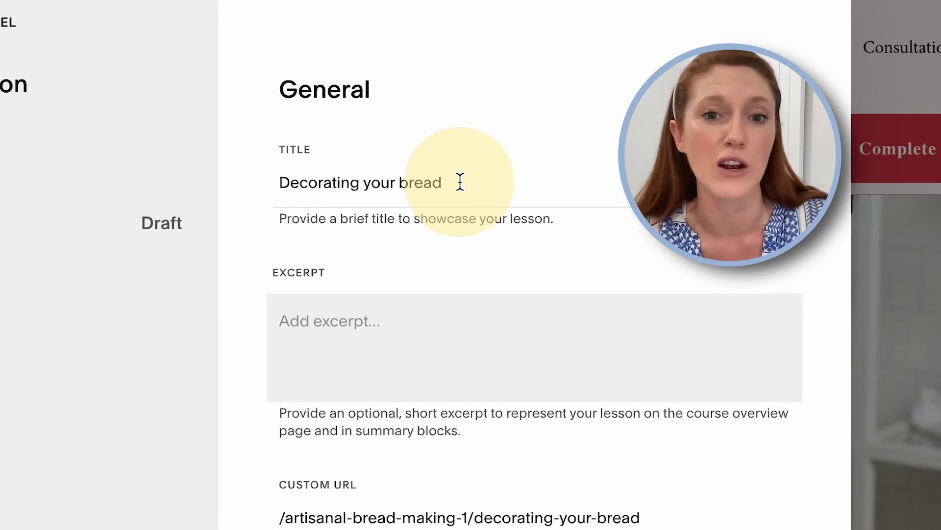
# Upload the photo of assorted bread loaves from the Desktop folder as the new lesson's thumbnail.
pyautogui.scroll(-3, 460, 182)
pyautogui.scroll(-2, 460, 182)
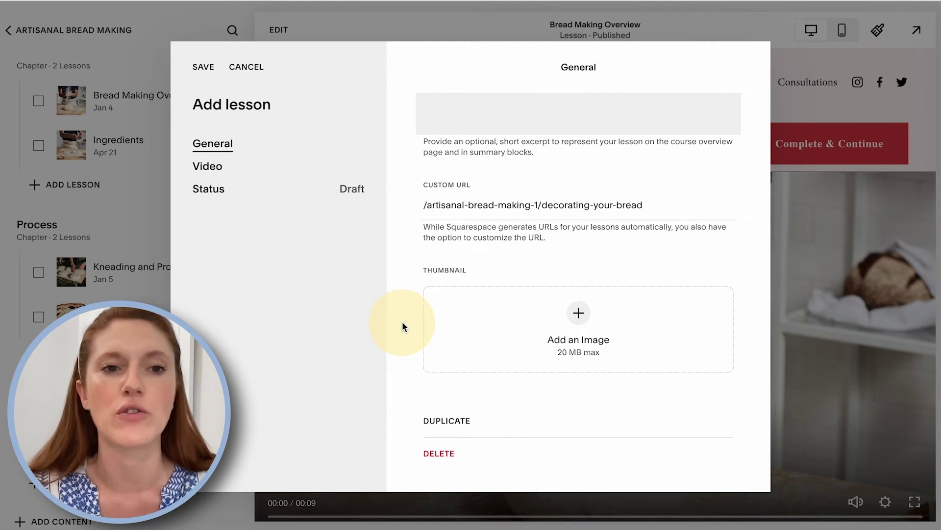
pyautogui.click(580, 314)
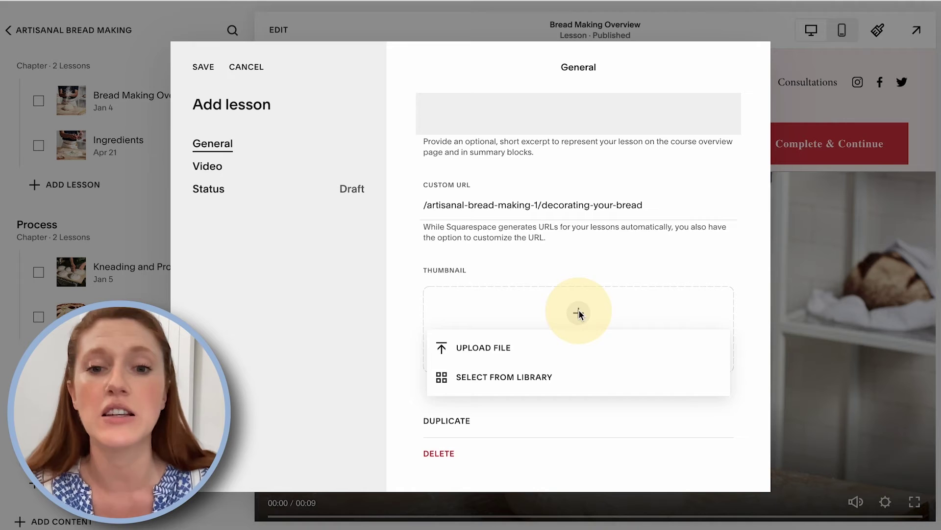
pyautogui.click(459, 346)
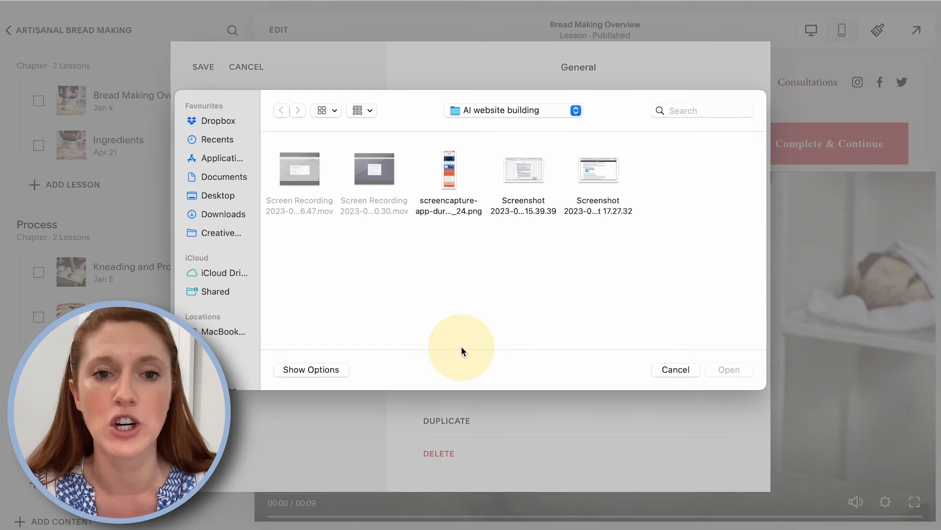
pyautogui.click(216, 196)
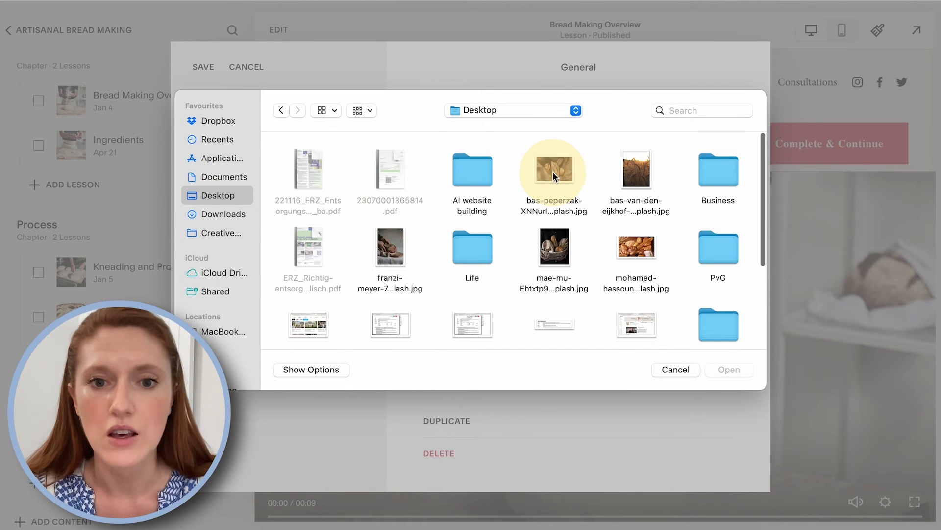
pyautogui.scroll(-3, 553, 177)
pyautogui.doubleClick(643, 184)
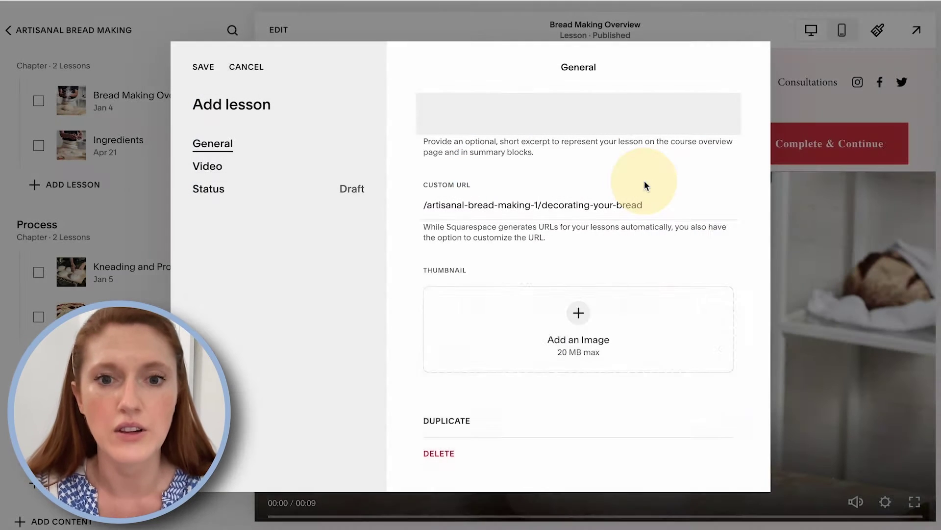
pyautogui.scroll(5, 403, 330)
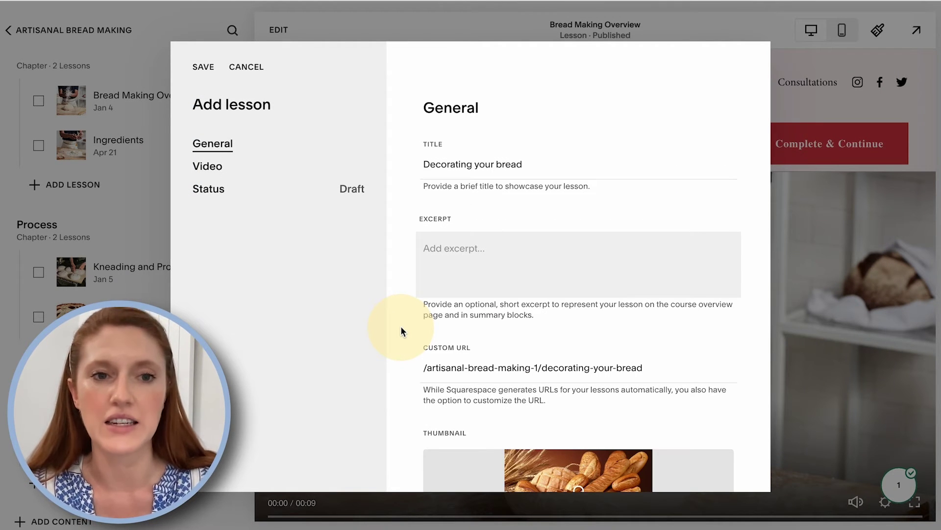
pyautogui.click(209, 166)
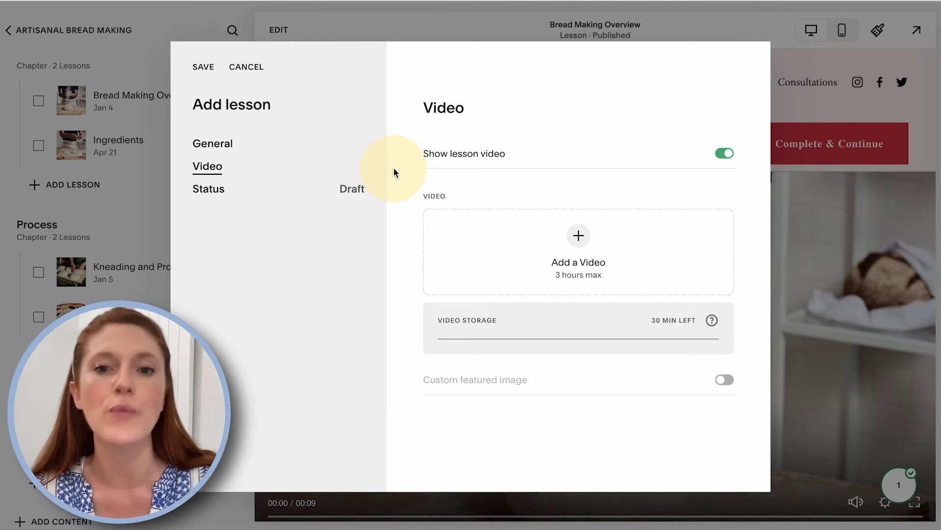
pyautogui.click(579, 236)
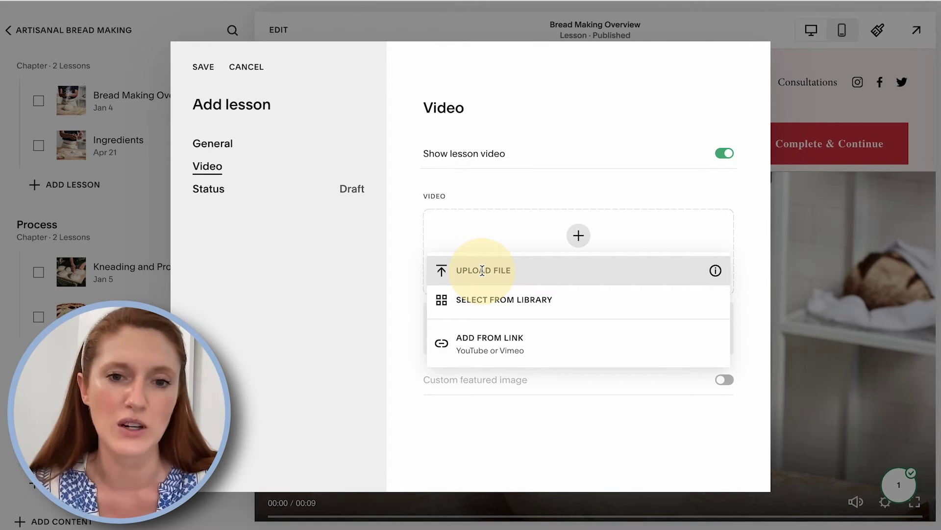
pyautogui.click(477, 342)
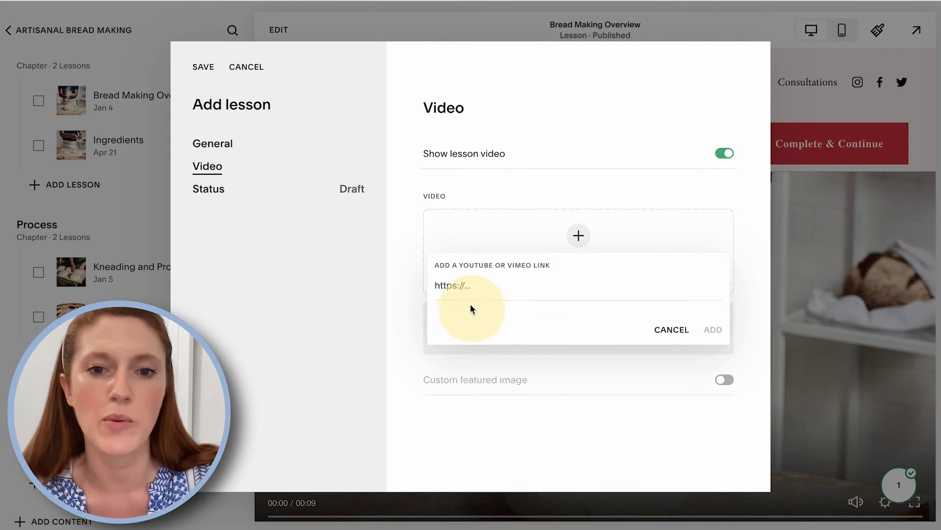
pyautogui.write('https://www.youtube.com/watch?v=qk3YV09wt2E')
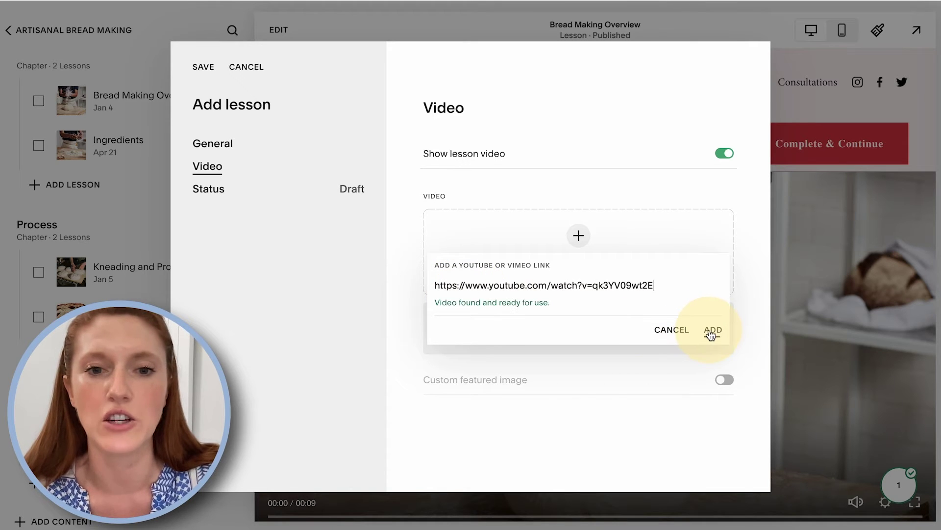
pyautogui.click(712, 333)
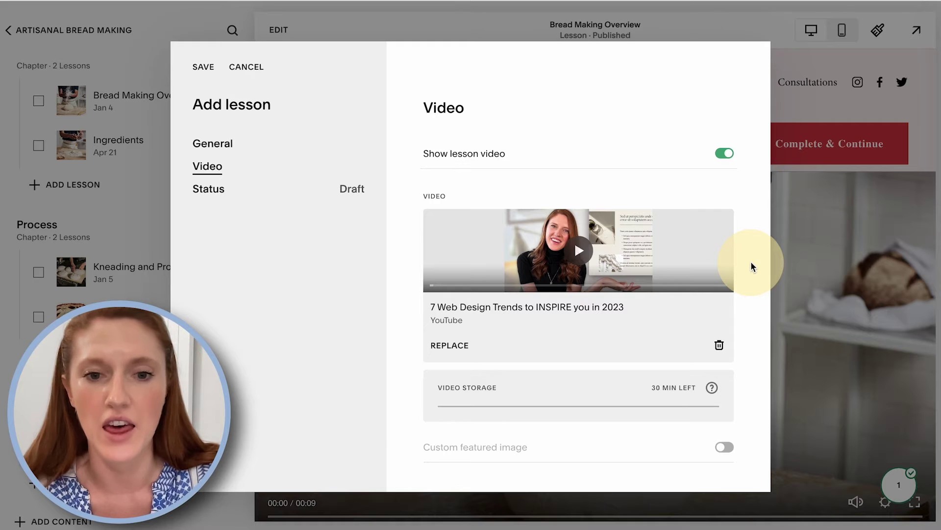
# Set the lesson's status to Published, trying the Scheduled option on the way, and save the lesson.
pyautogui.click(210, 194)
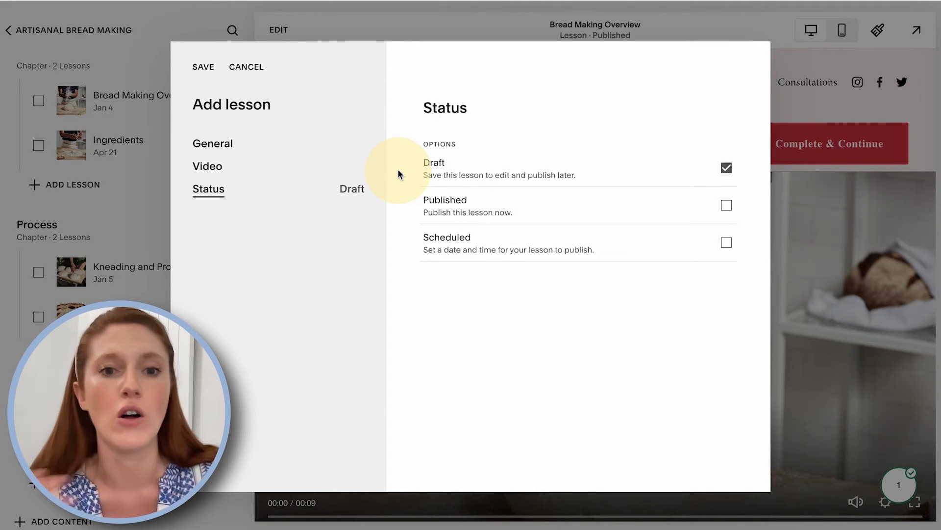
pyautogui.click(448, 201)
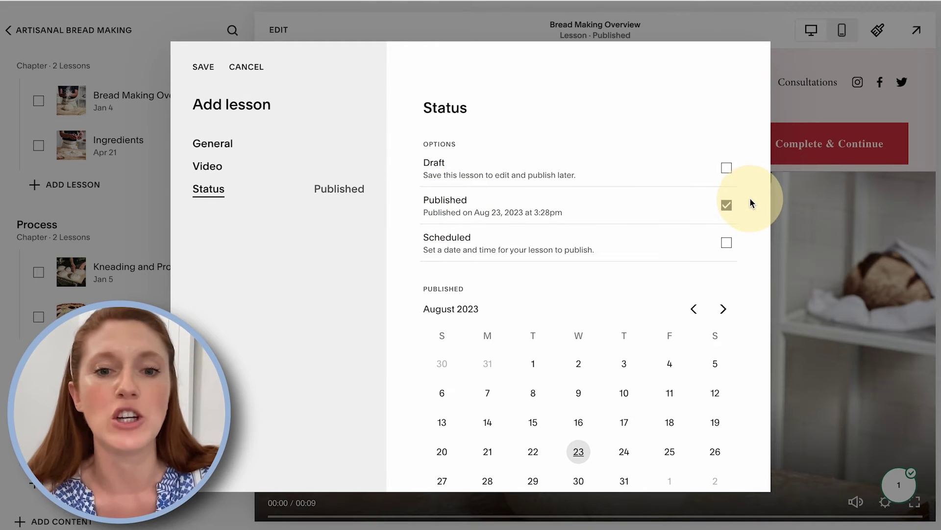
pyautogui.scroll(-2, 752, 203)
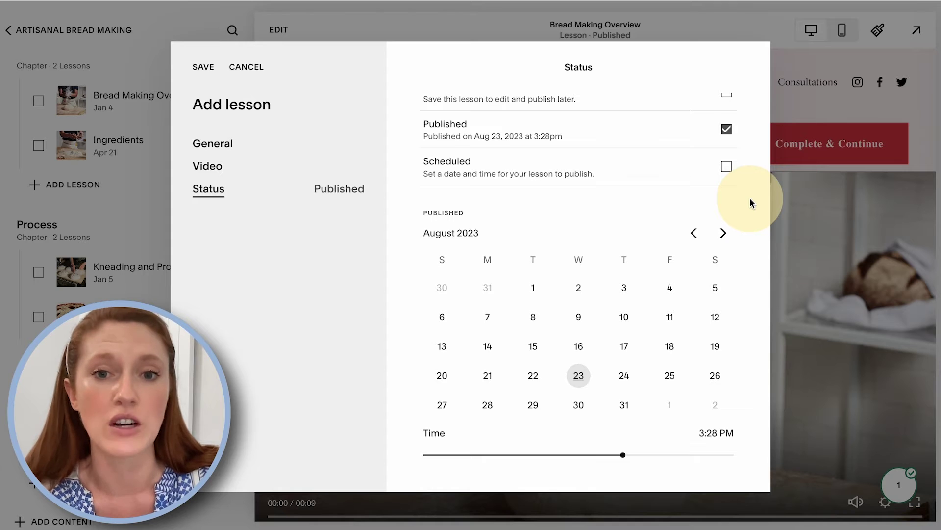
pyautogui.scroll(2, 751, 202)
pyautogui.scroll(-2, 750, 202)
pyautogui.click(726, 167)
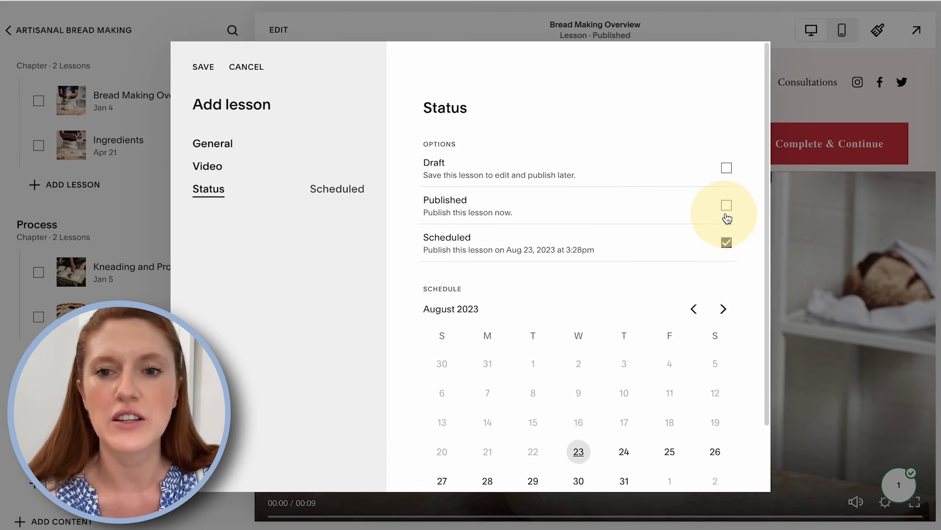
pyautogui.click(726, 206)
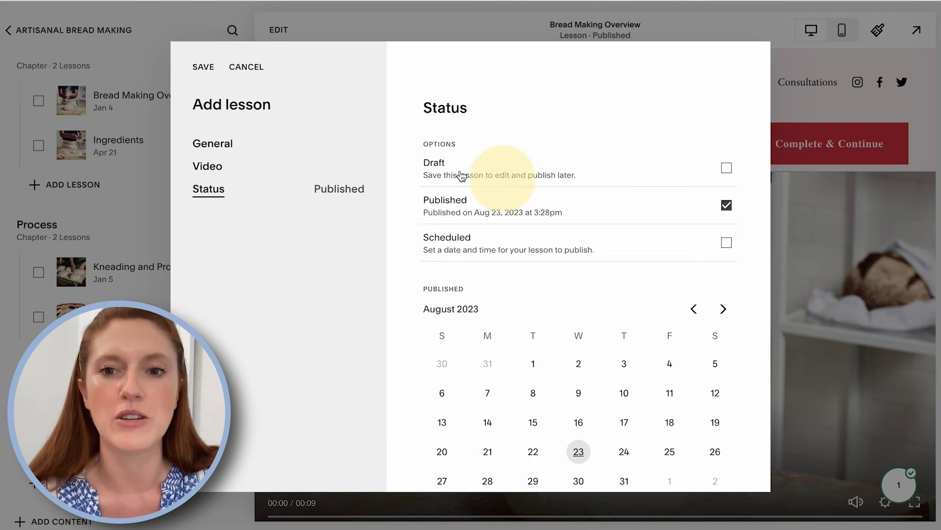
pyautogui.click(204, 68)
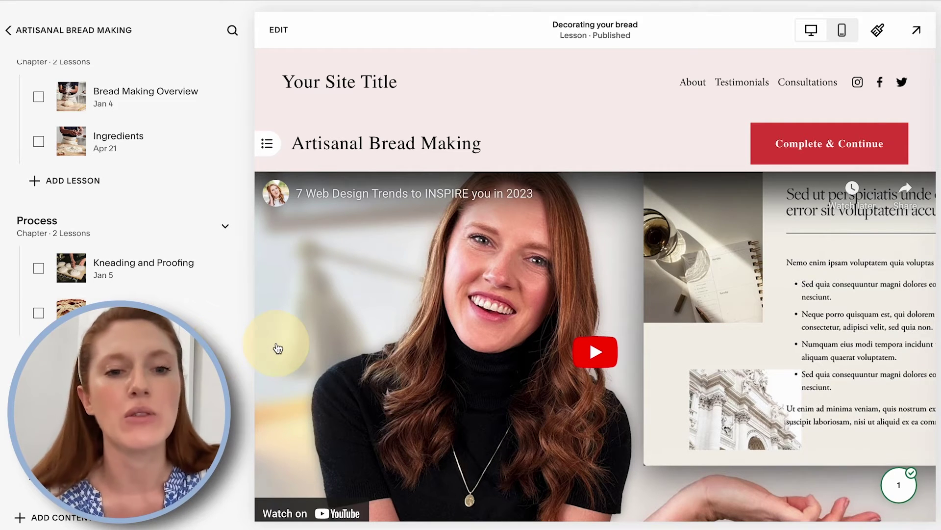
# Examine the page of the Decorating your bread lesson and open the Kneading and Proofing lesson for comparison.
pyautogui.scroll(-1, 276, 347)
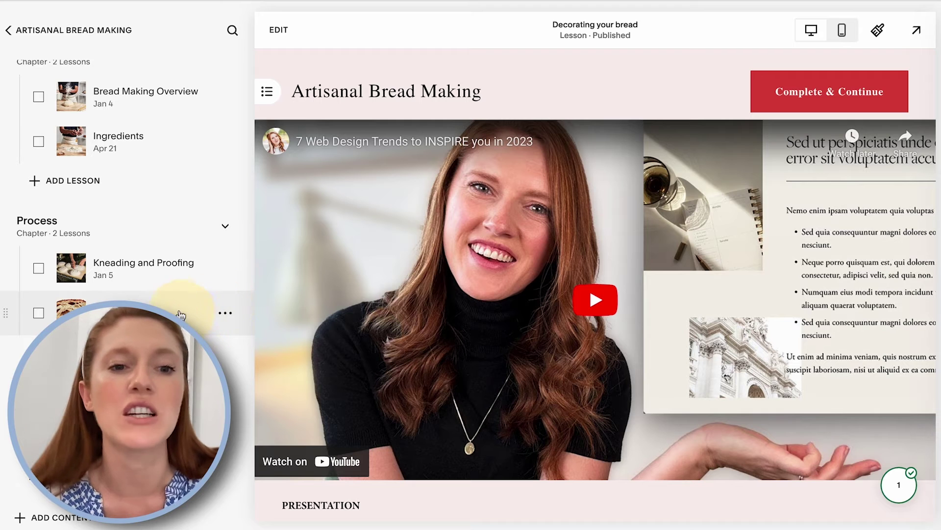
pyautogui.click(149, 269)
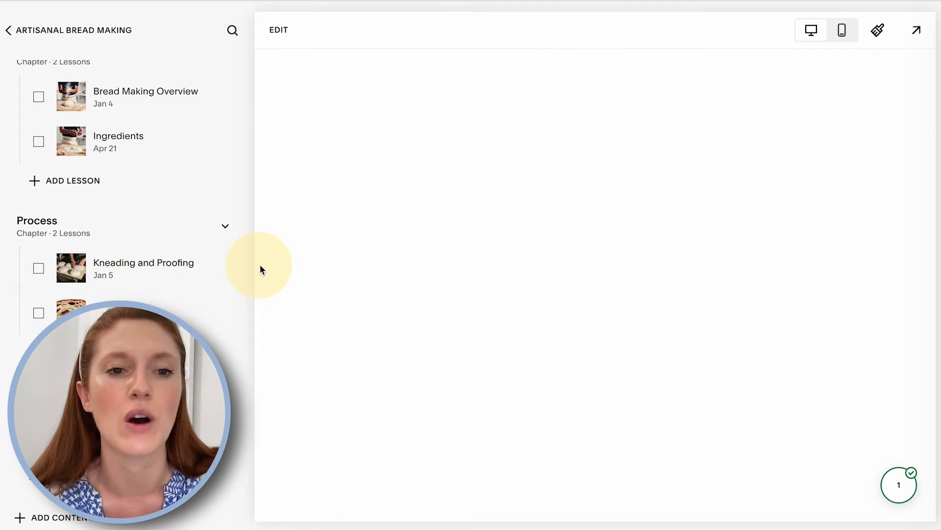
pyautogui.scroll(-2, 263, 268)
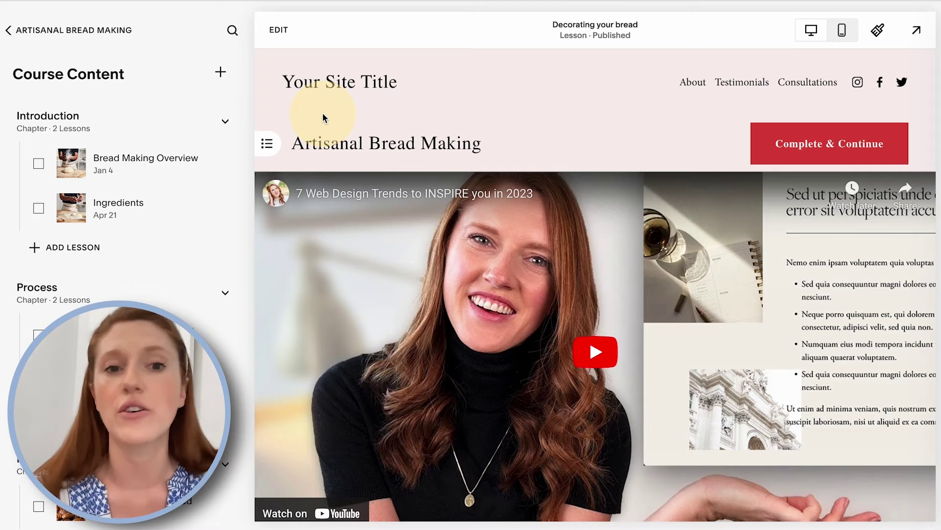
# Edit the Decorating your bread lesson page and add a blank section below the lesson title.
pyautogui.click(279, 30)
pyautogui.moveTo(304, 262)
pyautogui.scroll(-2, 306, 263)
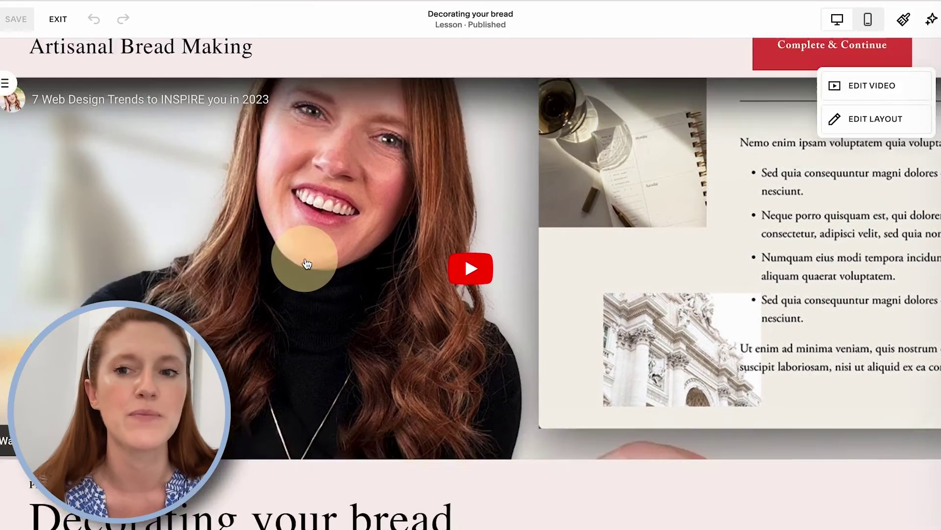
pyautogui.scroll(-5, 306, 264)
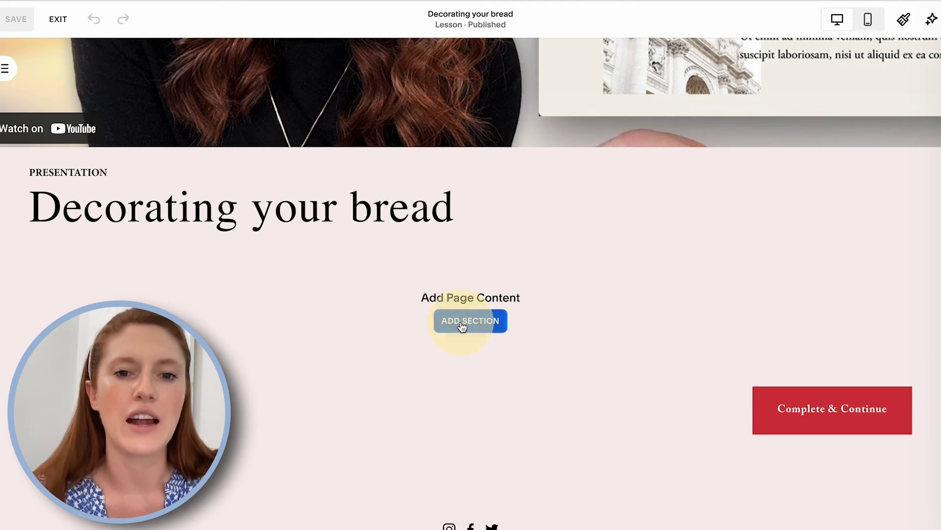
pyautogui.click(462, 323)
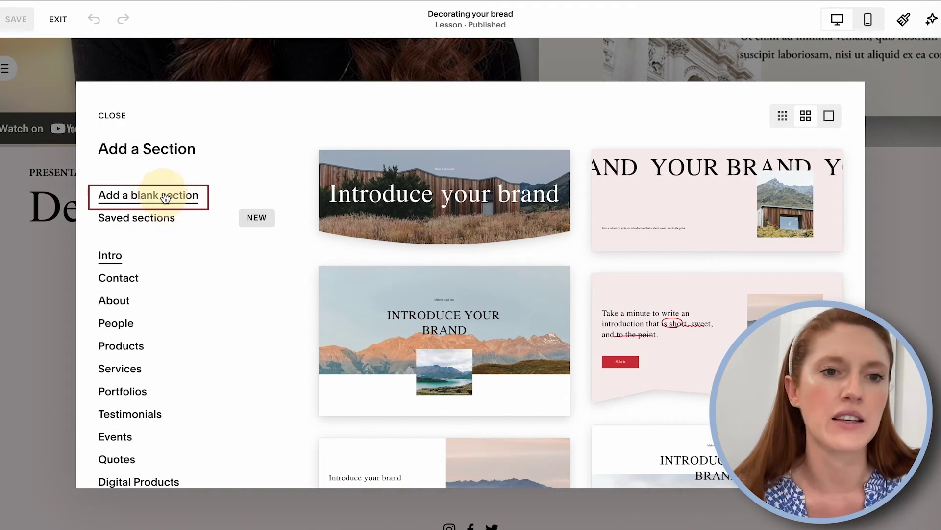
pyautogui.click(165, 197)
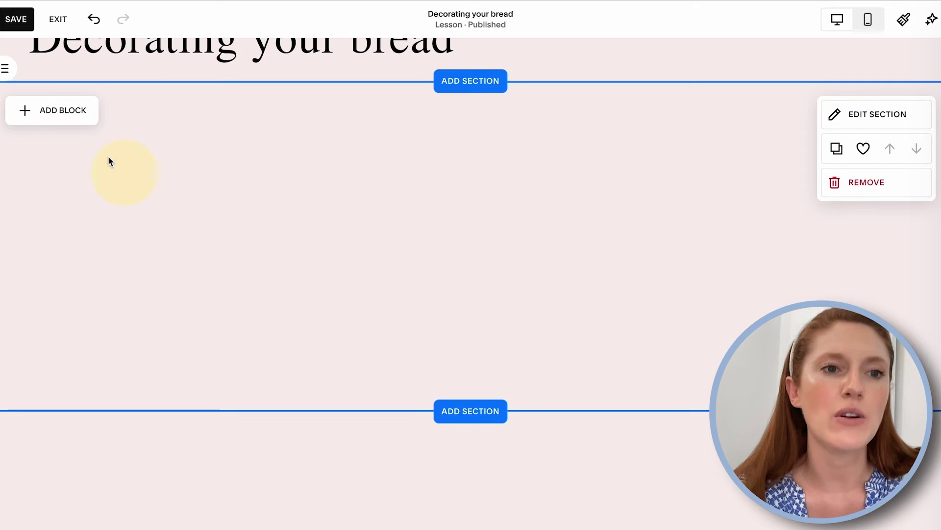
# Add an enlarged text block reading "Update: This is the details of what’s changed since I recorded this section of the course in 2023.".
pyautogui.click(66, 111)
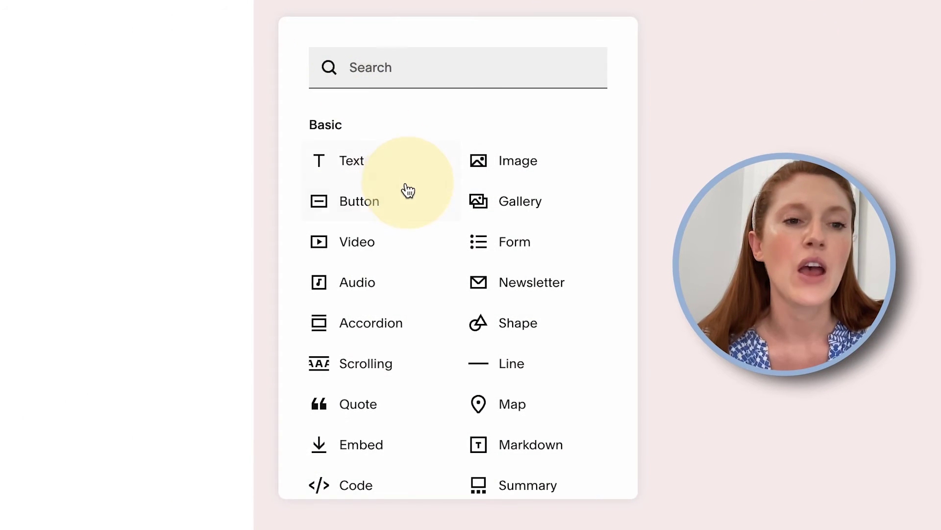
pyautogui.scroll(-10, 387, 236)
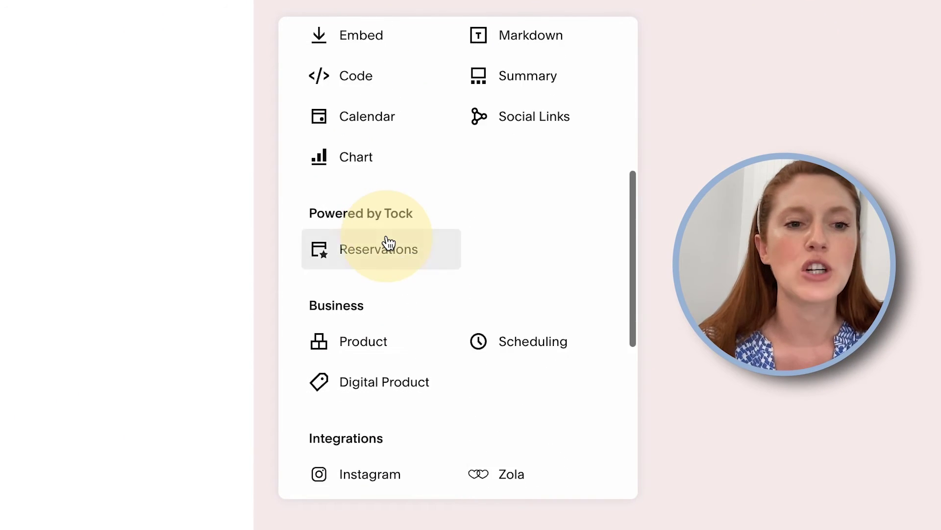
pyautogui.scroll(-8, 386, 237)
pyautogui.scroll(15, 386, 235)
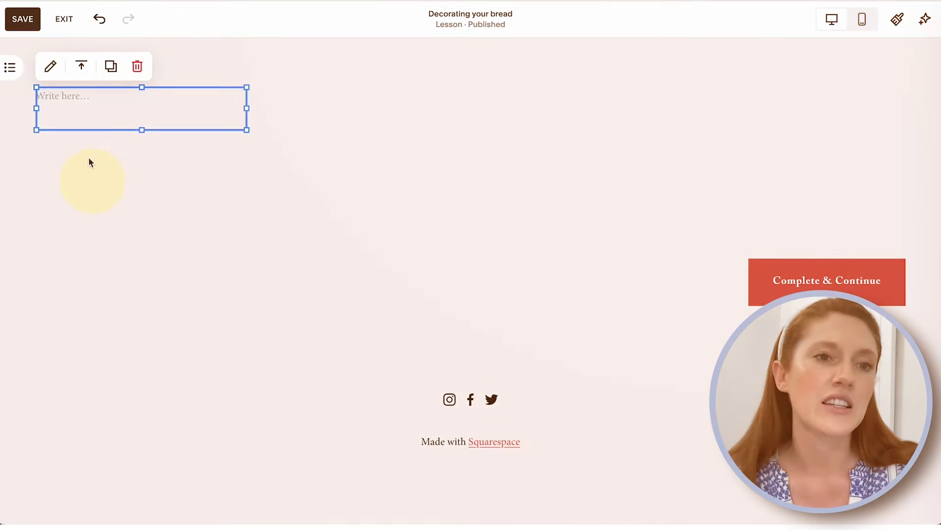
pyautogui.click(69, 97)
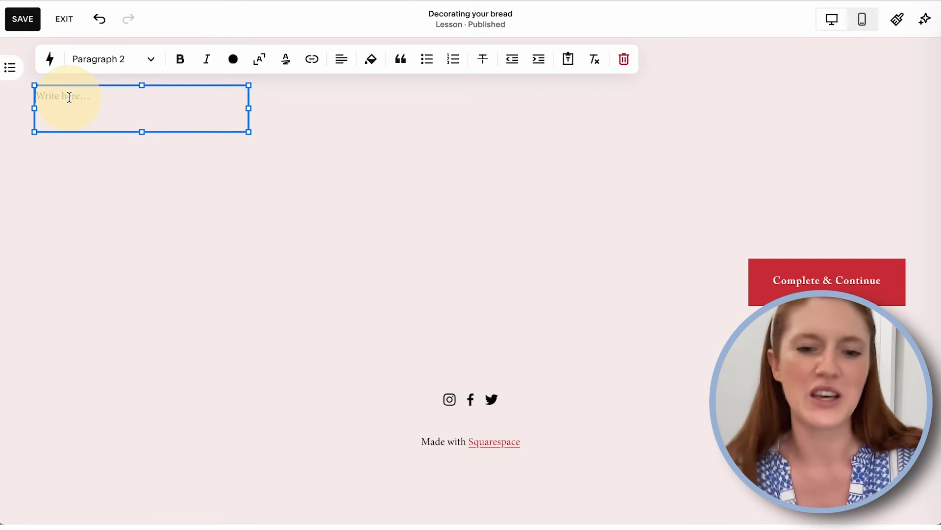
pyautogui.write('Update:')
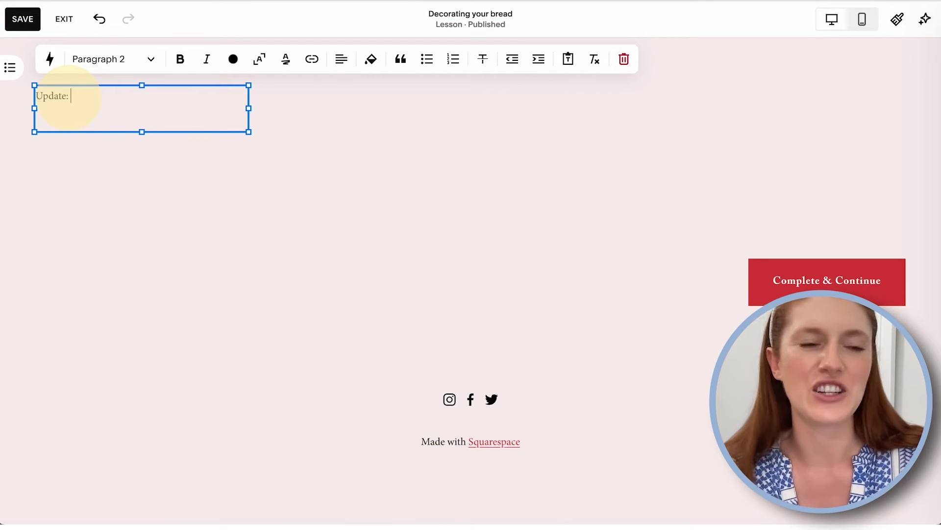
pyautogui.moveTo(249, 132); pyautogui.dragTo(368, 185)
pyautogui.click(88, 94)
pyautogui.write('This is the details of what’s changed since I recorded this section of the course in 2023.')
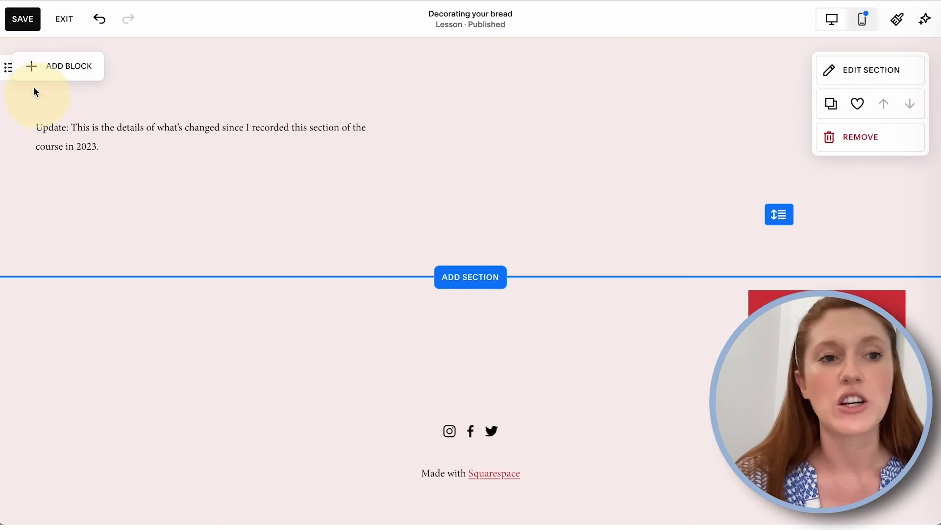
# Add a button block to the section and place it to the right of the update text.
pyautogui.click(49, 65)
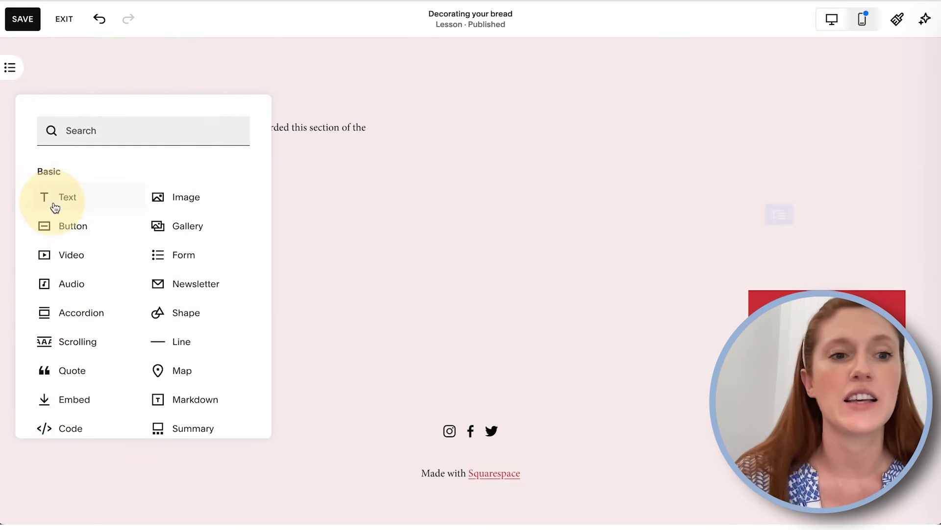
pyautogui.click(54, 225)
pyautogui.moveTo(87, 112); pyautogui.dragTo(529, 137)
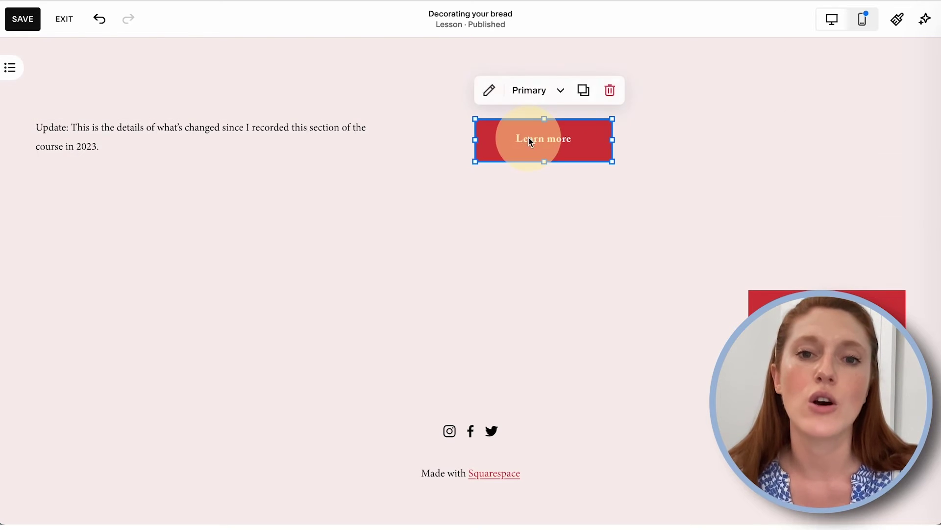
# Change the new button's text to DOWNLOAD THE WORKBOOK.
pyautogui.click(490, 91)
pyautogui.moveTo(704, 203); pyautogui.dragTo(597, 197)
pyautogui.write('DWON')
pyautogui.press('BackSpace')
pyautogui.press('BackSpace')
pyautogui.press('BackSpace')
pyautogui.write('OWNLOAD')
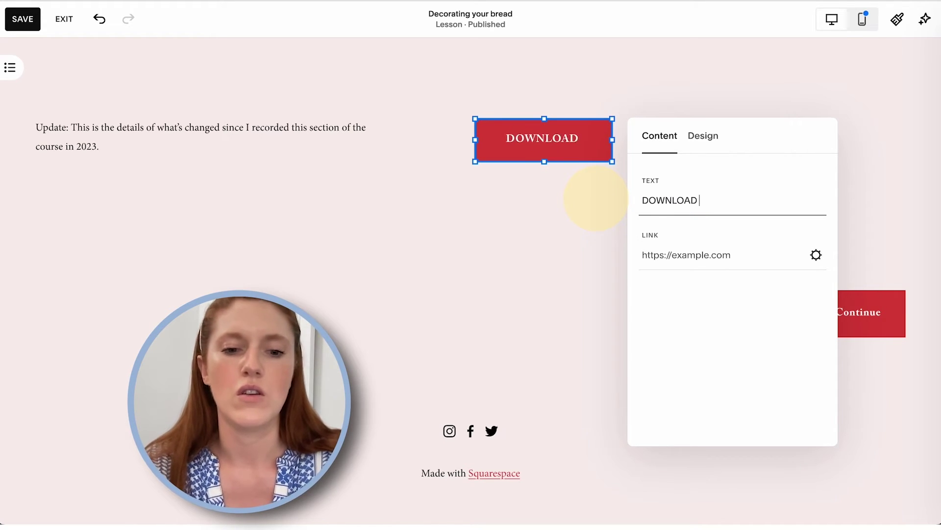
pyautogui.write(' THE WORKBOOK')
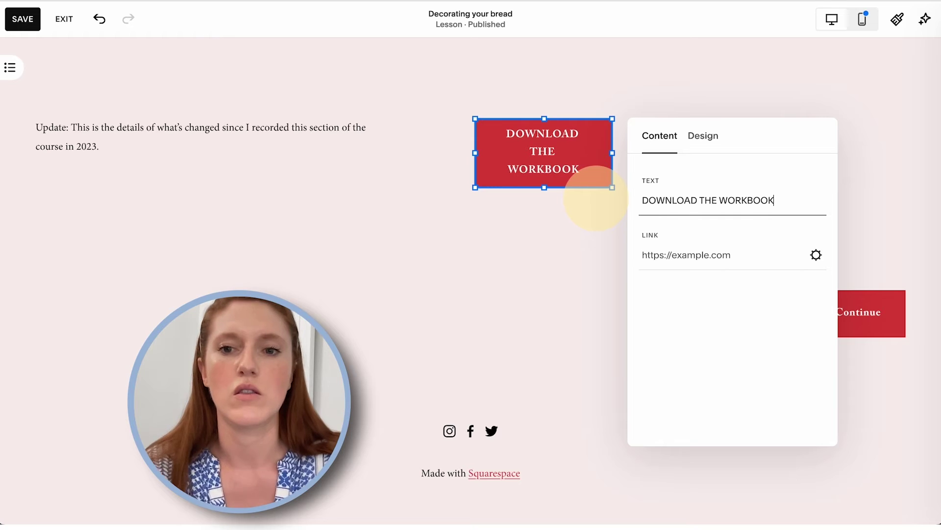
pyautogui.click(335, 229)
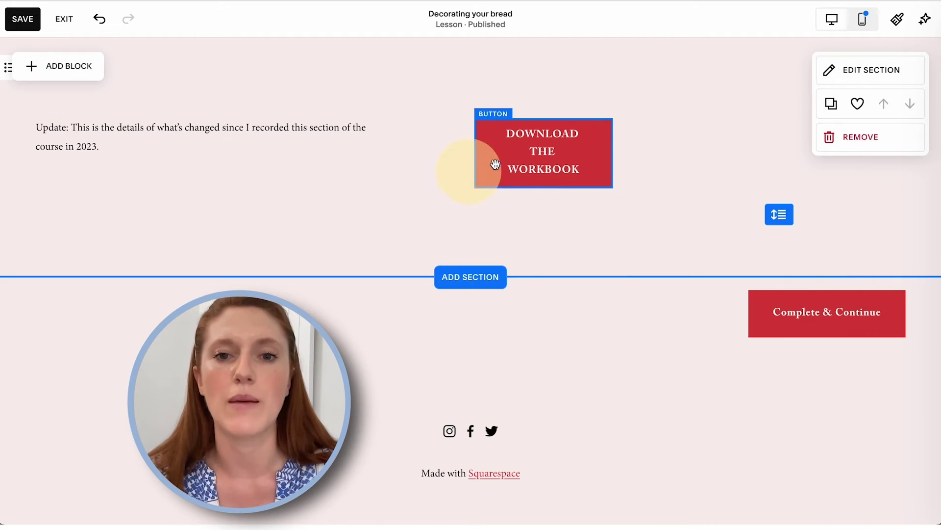
# Widen the DOWNLOAD THE WORKBOOK button so its label fits on a single line.
pyautogui.click(541, 152)
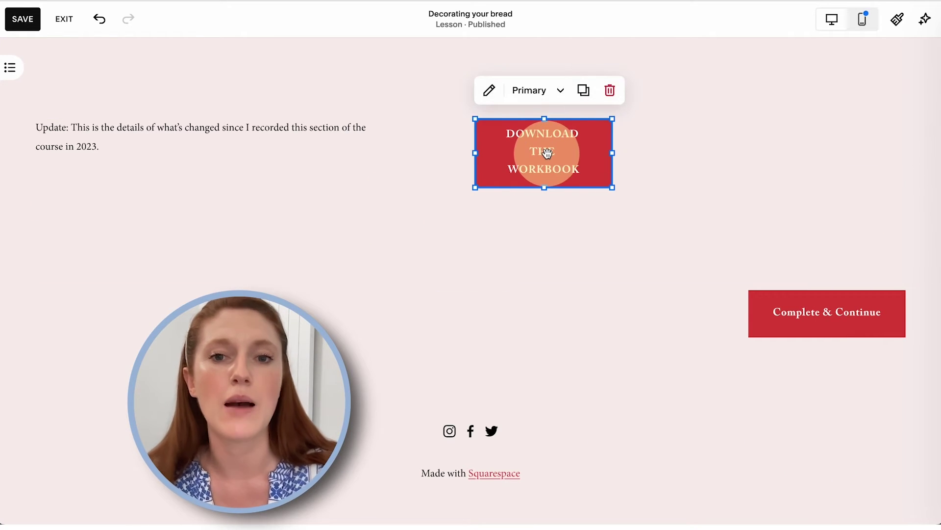
pyautogui.moveTo(612, 153); pyautogui.dragTo(725, 151)
pyautogui.click(532, 157)
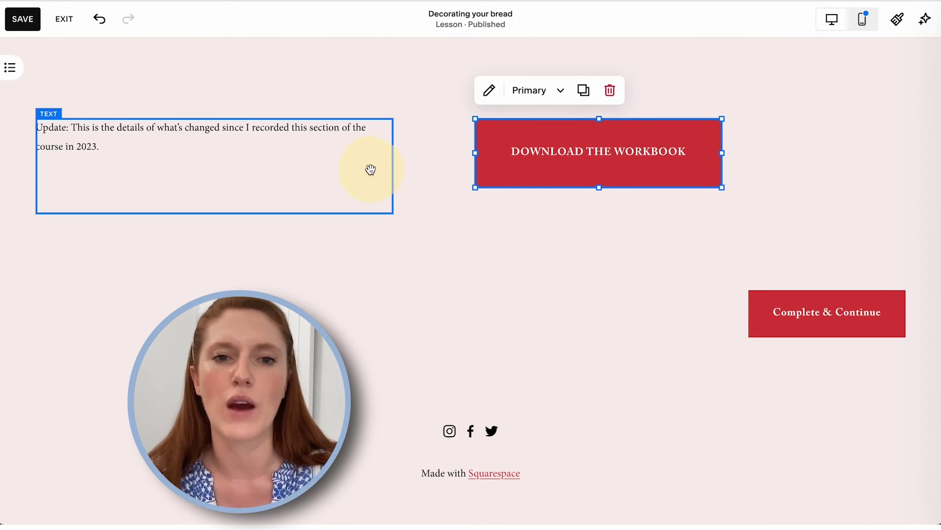
pyautogui.click(434, 168)
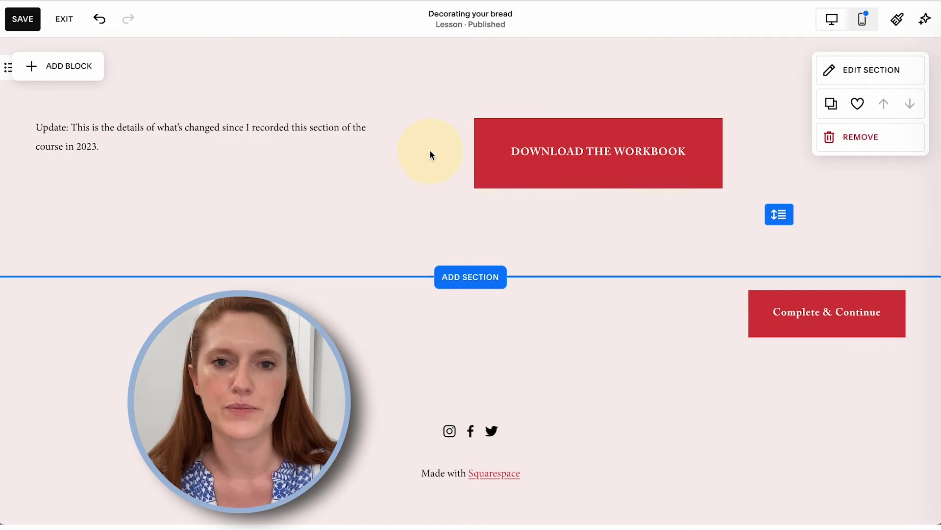
# Add another blank section below the section with the workbook button and review the lesson page.
pyautogui.scroll(3, 430, 149)
pyautogui.click(452, 406)
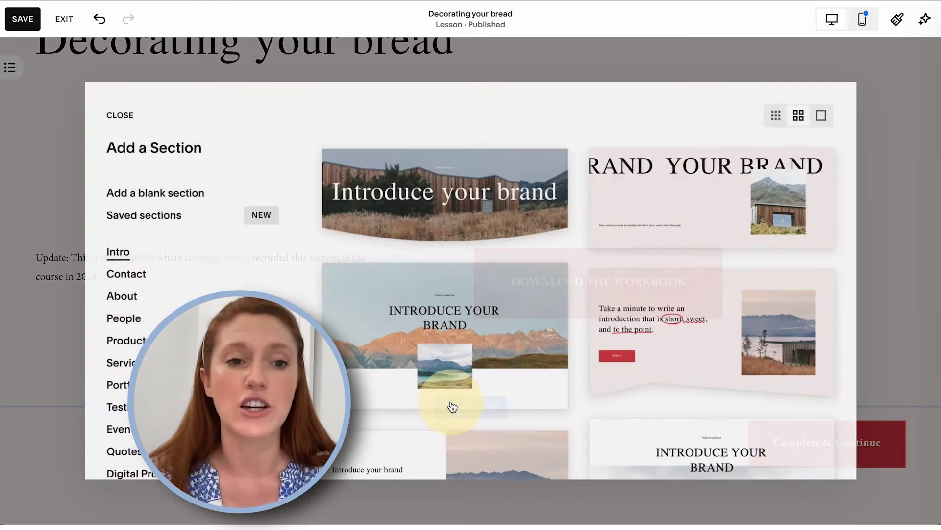
pyautogui.click(174, 195)
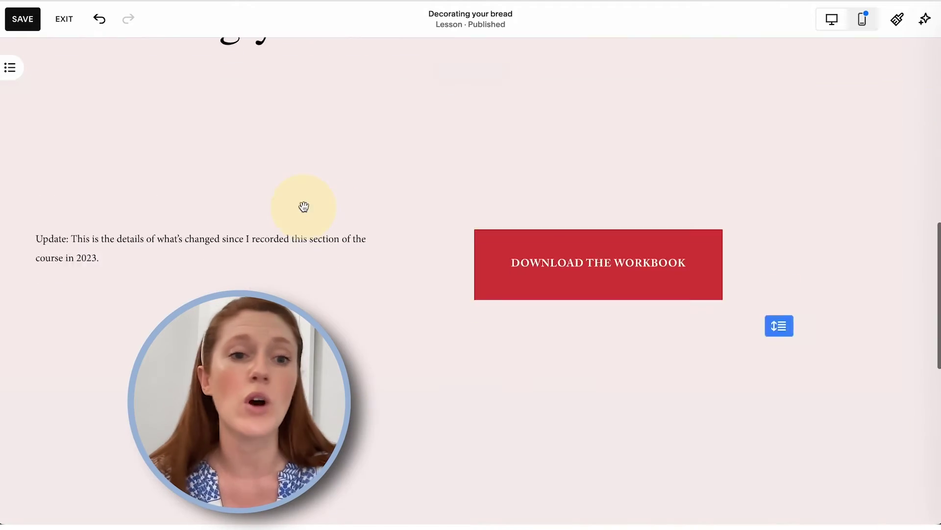
pyautogui.scroll(15, 304, 207)
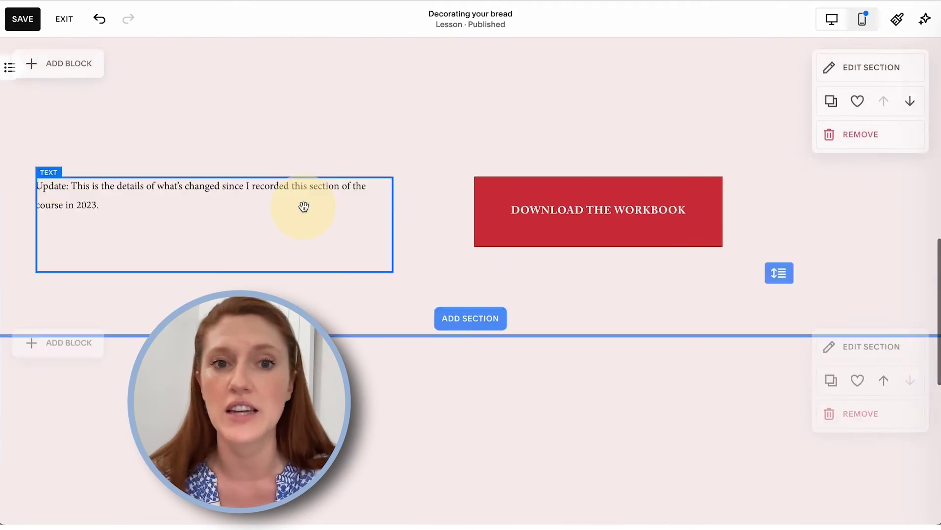
pyautogui.scroll(-5, 303, 207)
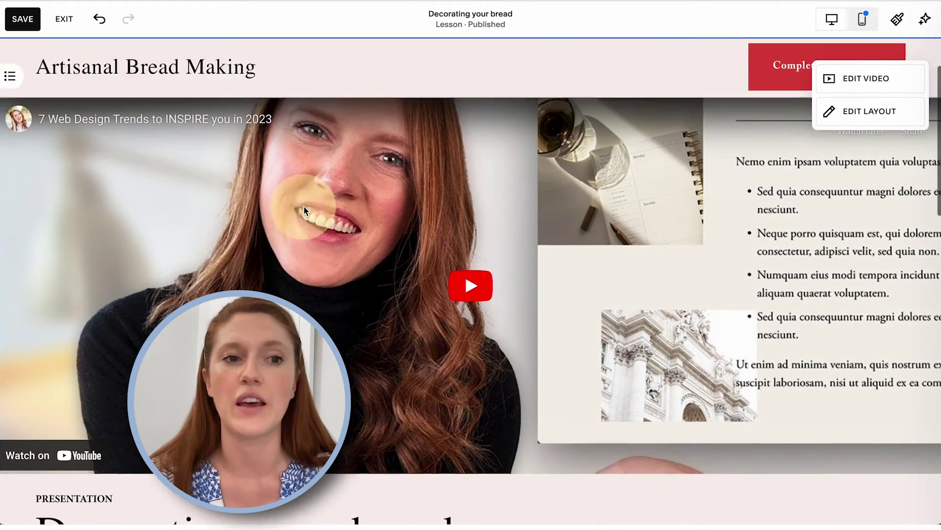
pyautogui.scroll(5, 305, 210)
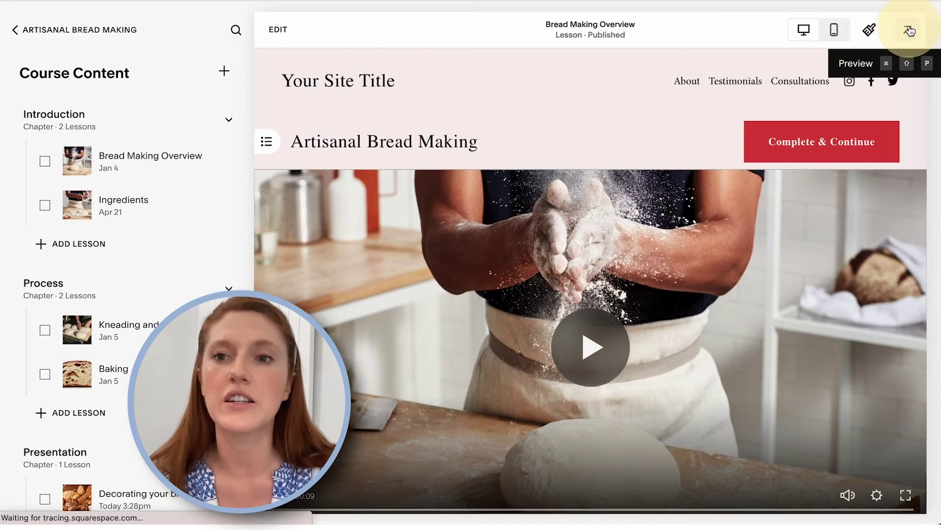
# Preview the Bread Making Overview lesson at full size and look through its page.
pyautogui.click(909, 30)
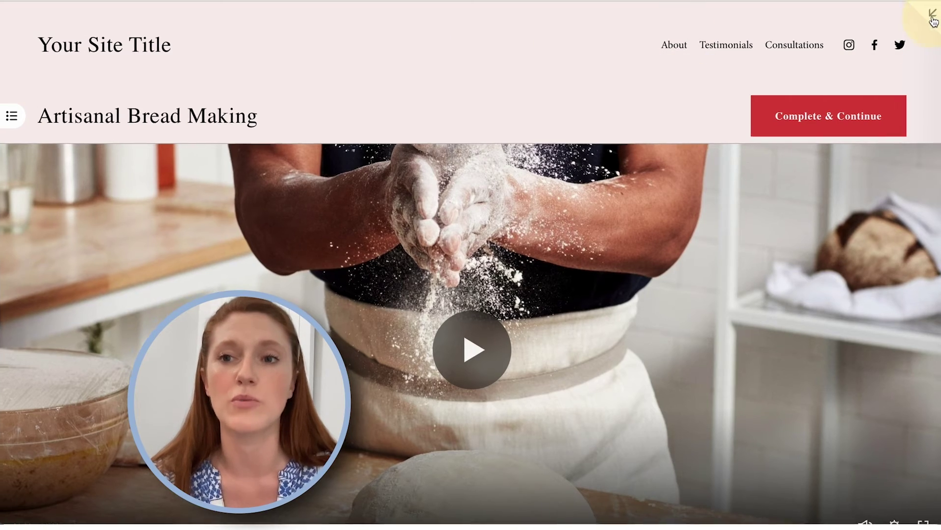
pyautogui.click(930, 13)
pyautogui.click(911, 31)
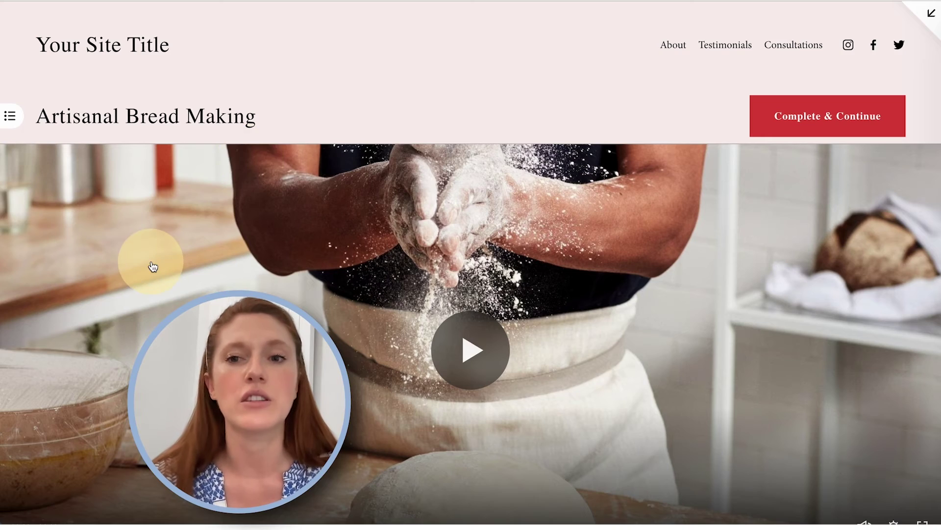
pyautogui.scroll(-6, 152, 265)
pyautogui.scroll(-3, 152, 264)
pyautogui.scroll(10, 151, 265)
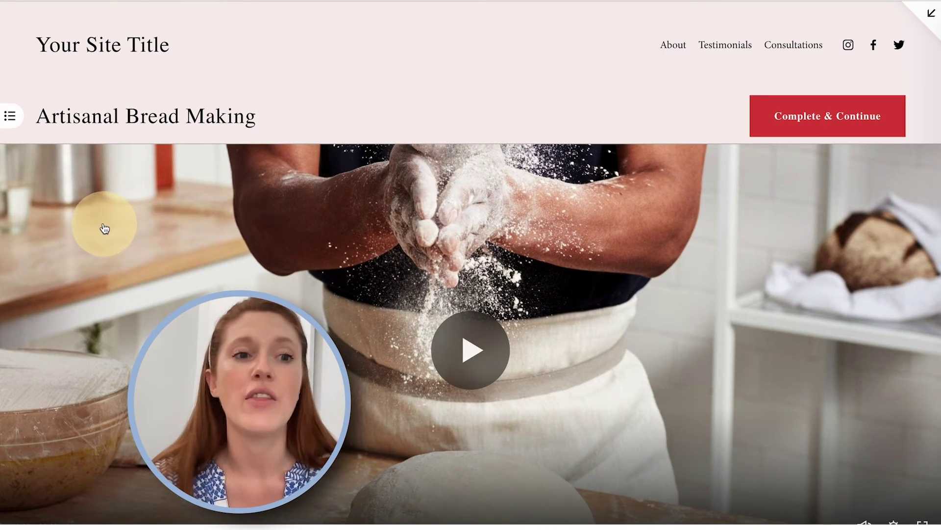
# Show the course's lesson navigation, complete the Bread Making Overview lesson and check the navigation again from the Ingredients lesson.
pyautogui.click(10, 116)
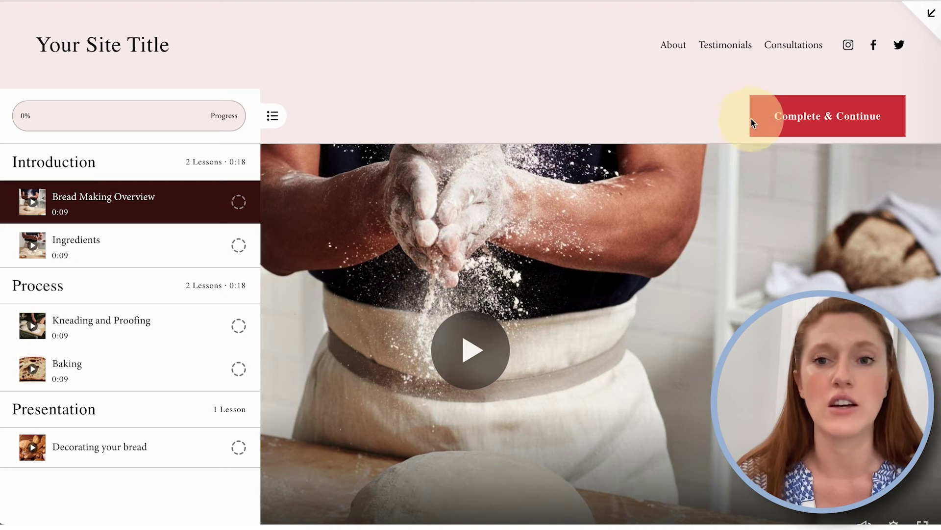
pyautogui.click(799, 118)
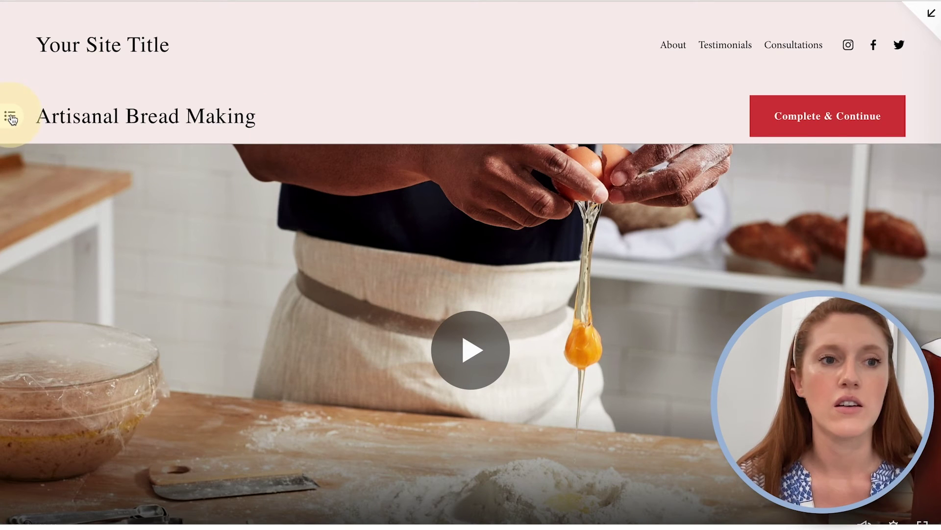
pyautogui.click(10, 115)
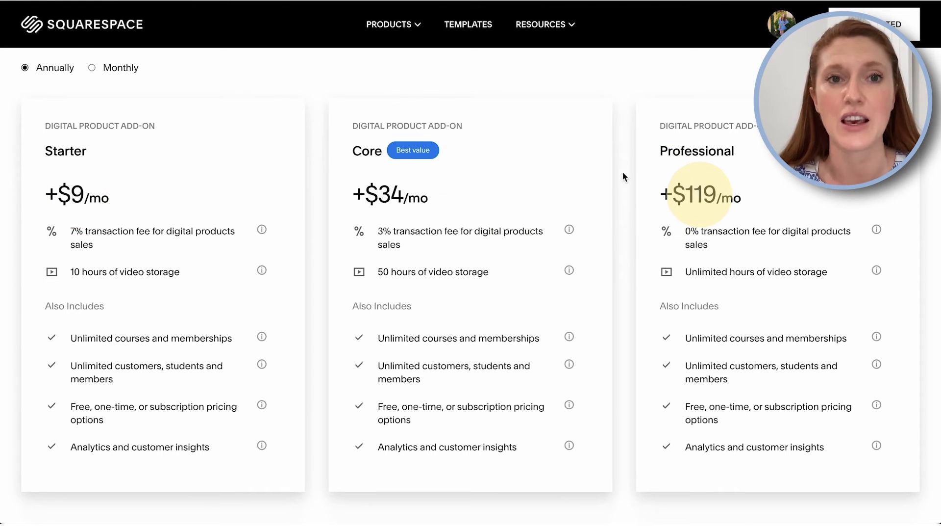
# Return to the Artisanal Bread Making course overview and preview it at full size.
pyautogui.hotkey('ctrl', 't')
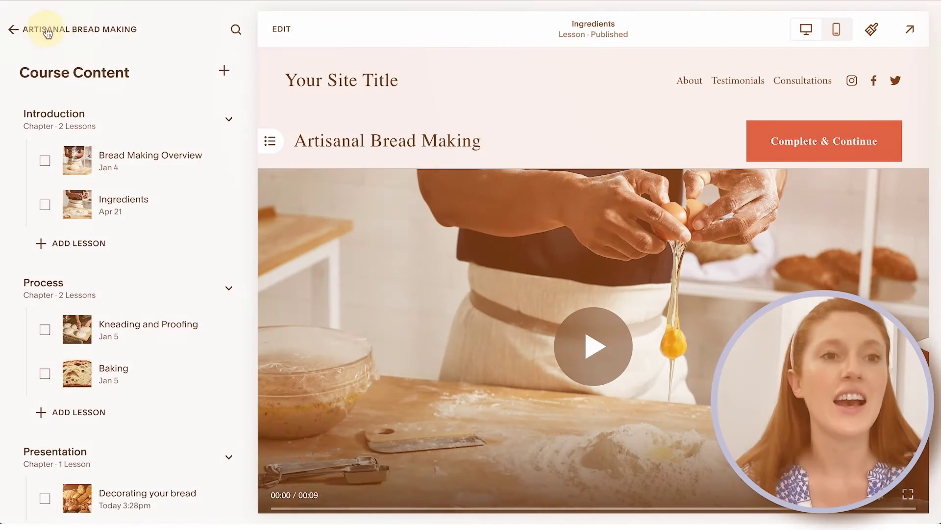
pyautogui.click(42, 28)
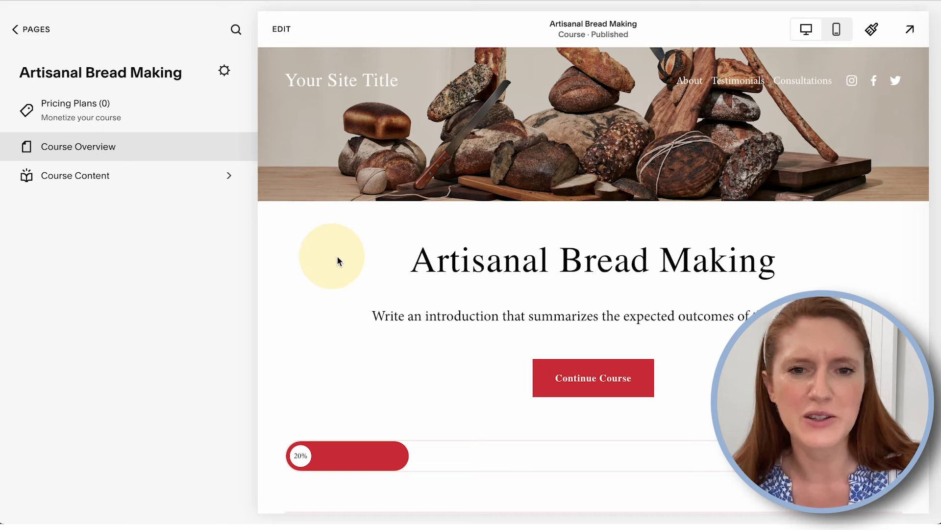
pyautogui.click(911, 29)
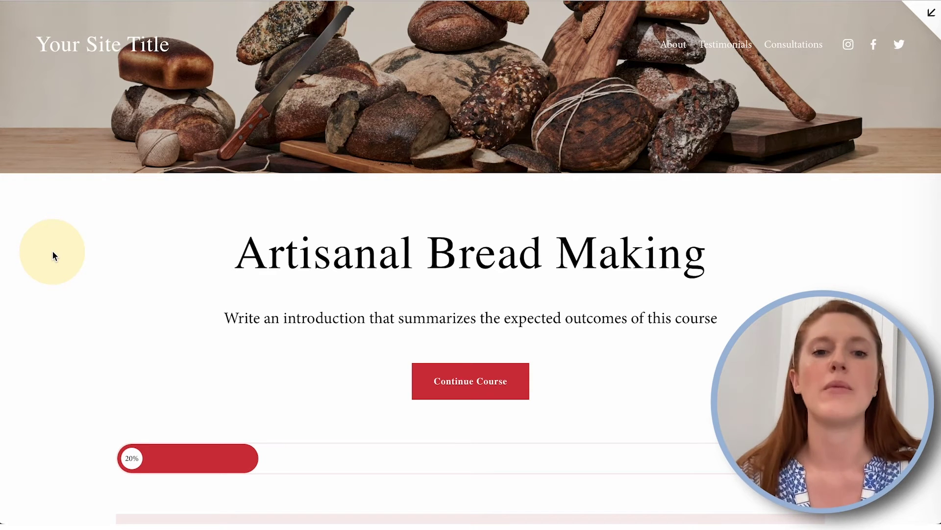
# Examine the course overview's progress bar and its chapter and lesson list, and try the Continue Course button.
pyautogui.scroll(-15, 54, 255)
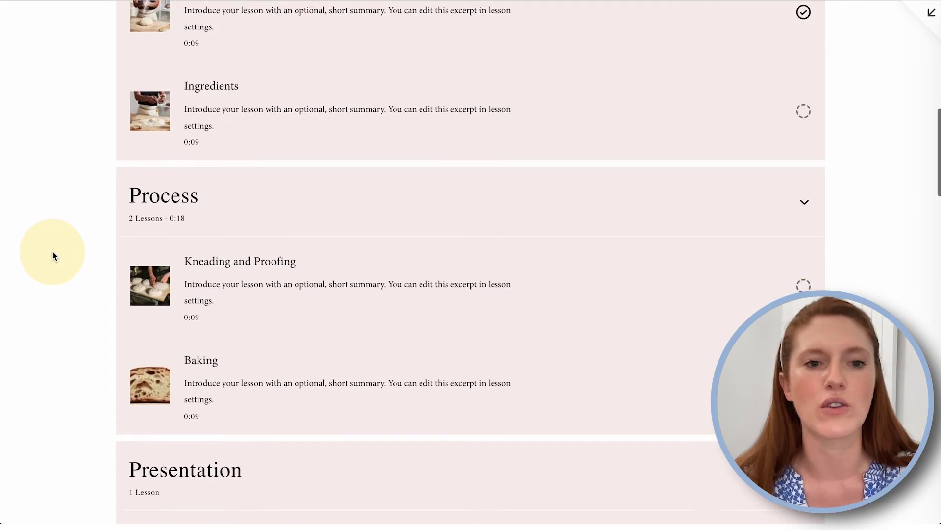
pyautogui.scroll(15, 52, 252)
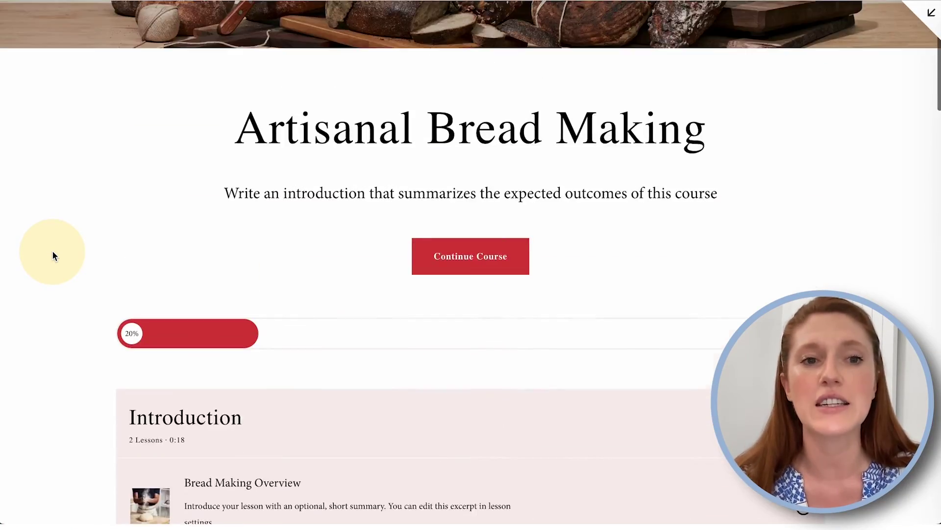
pyautogui.scroll(-5, 457, 332)
pyautogui.scroll(-5, 422, 439)
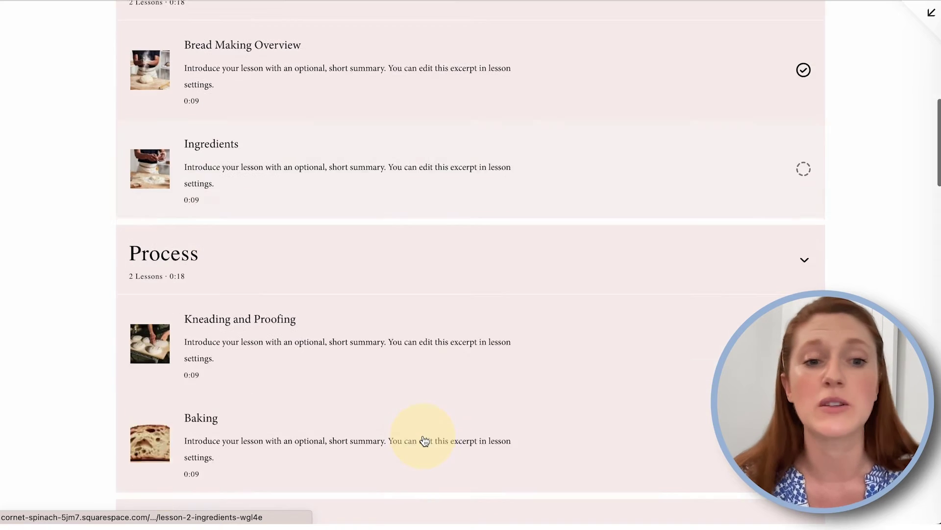
pyautogui.scroll(-2, 439, 337)
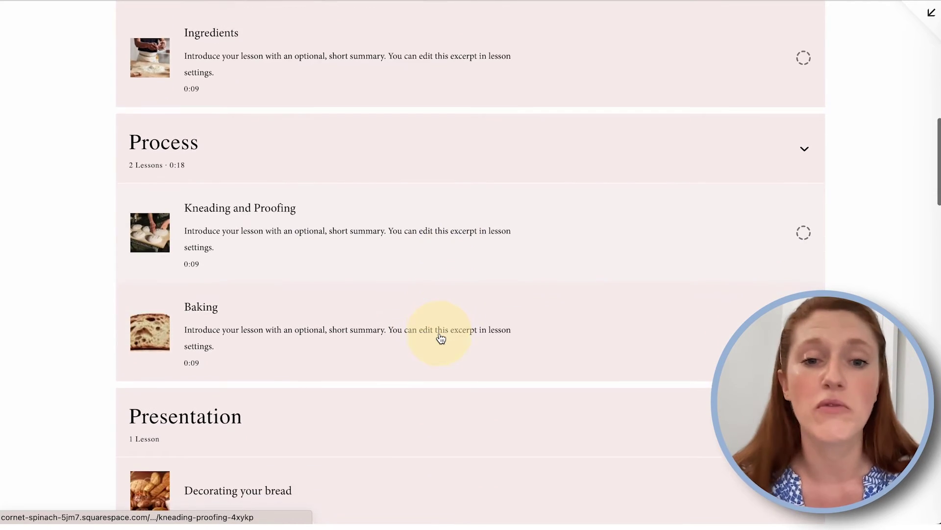
pyautogui.scroll(4, 435, 266)
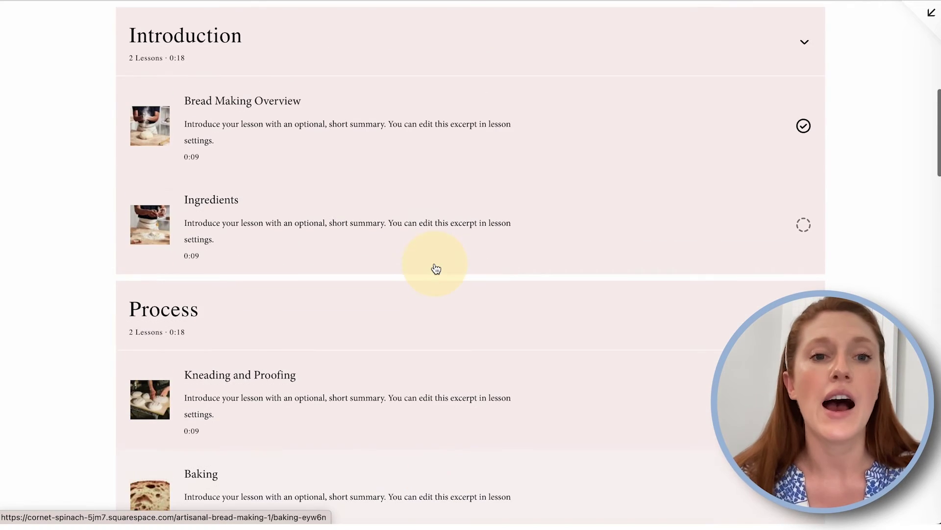
pyautogui.scroll(6, 441, 128)
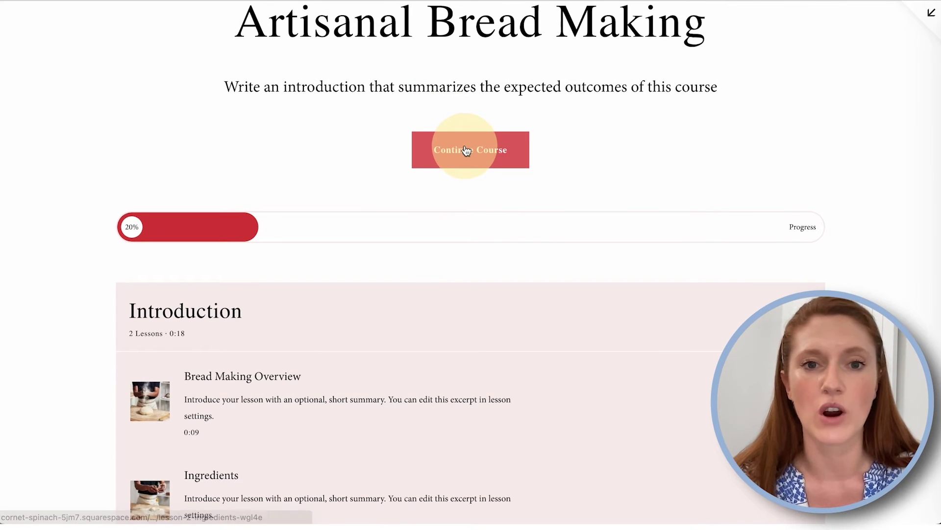
pyautogui.click(467, 150)
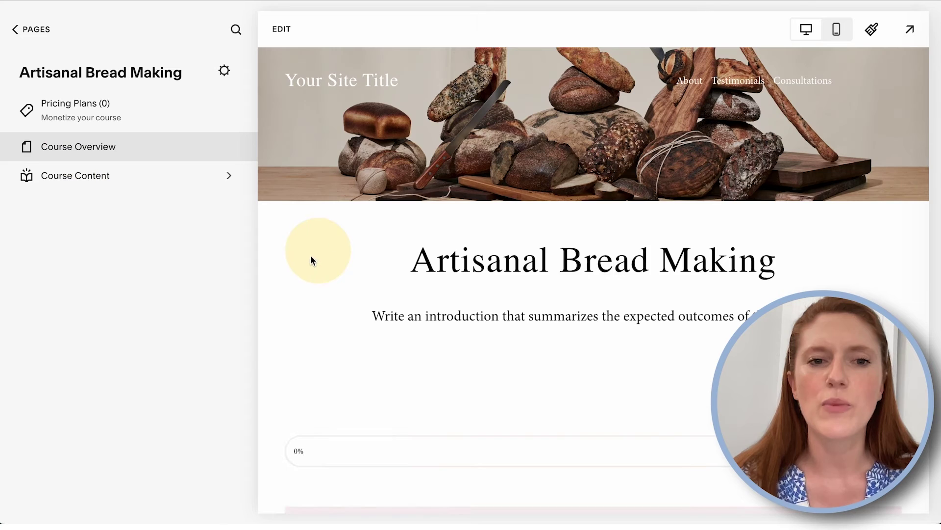
# Preview the Artisanal Bread Making course overview at full size and look through its chapters and lesson completion marks.
pyautogui.click(910, 29)
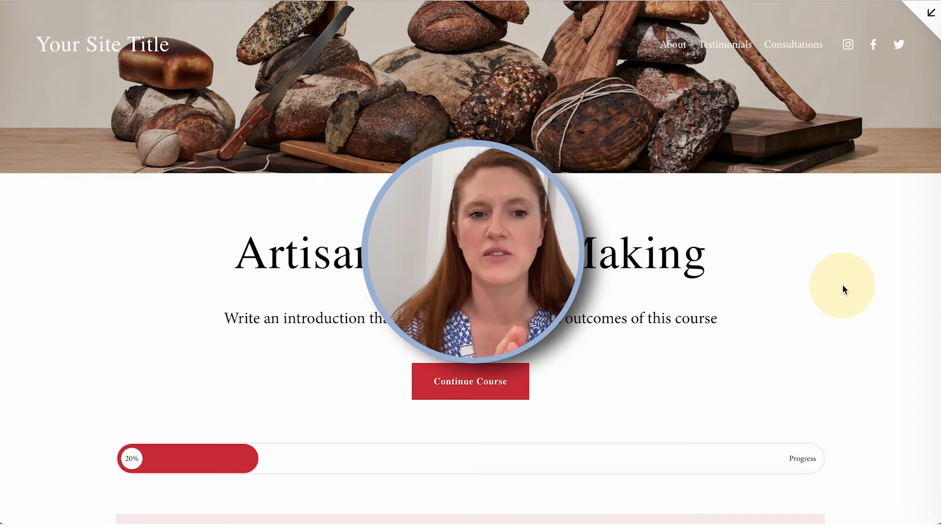
pyautogui.scroll(-5, 843, 290)
pyautogui.scroll(-2, 843, 289)
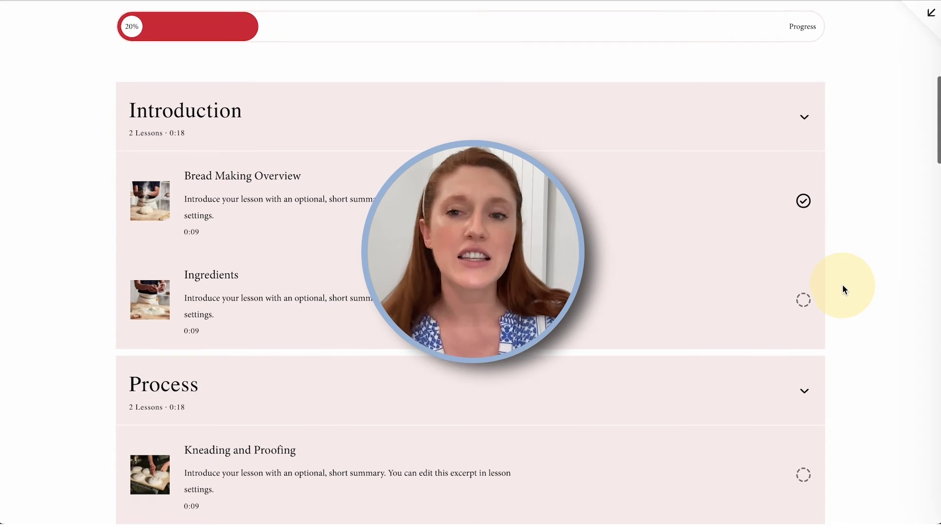
pyautogui.scroll(-7, 443, 142)
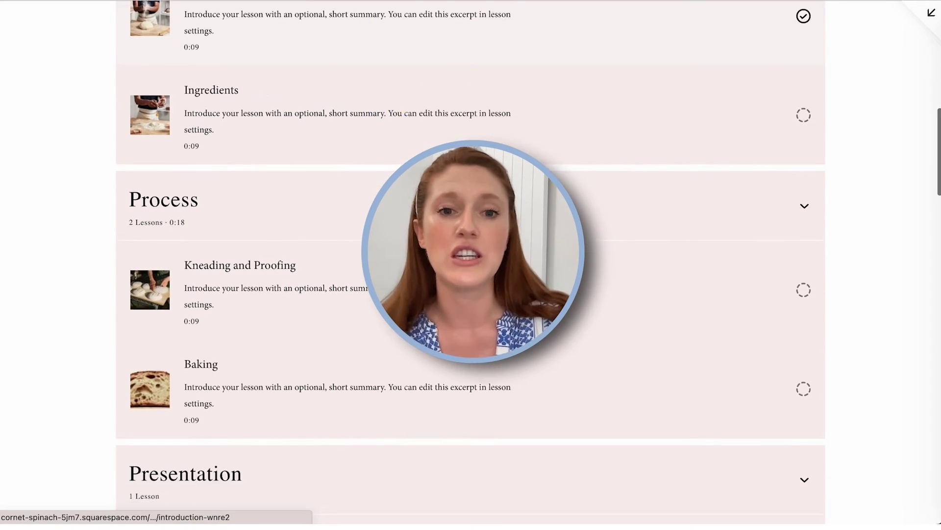
pyautogui.scroll(7, 443, 142)
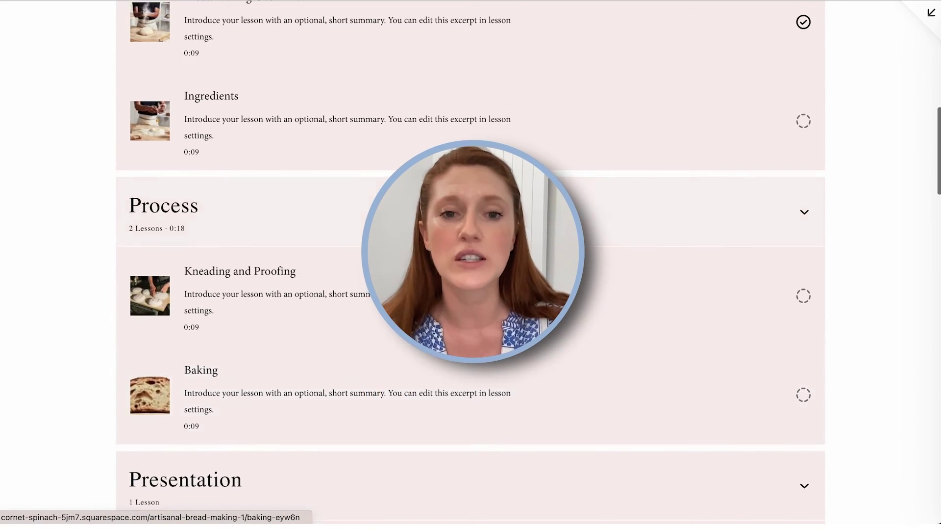
pyautogui.scroll(1, 443, 142)
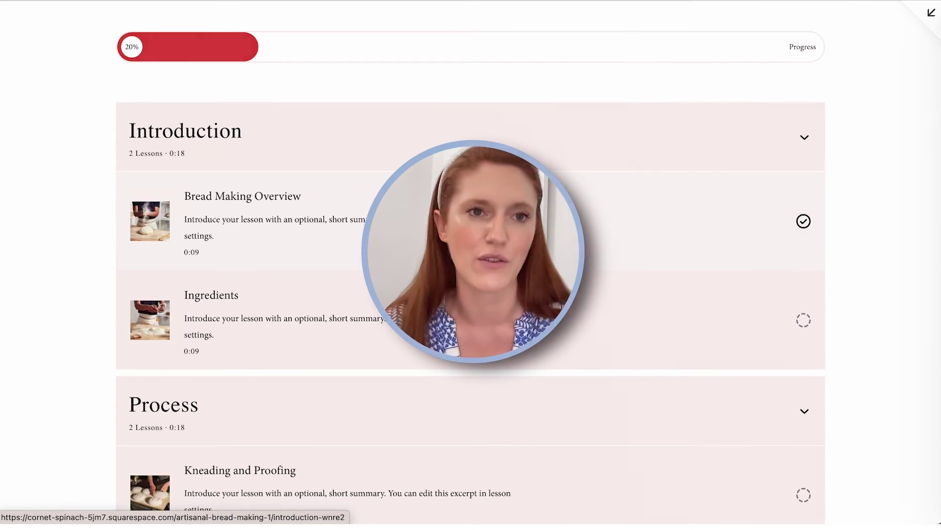
pyautogui.scroll(8, 455, 214)
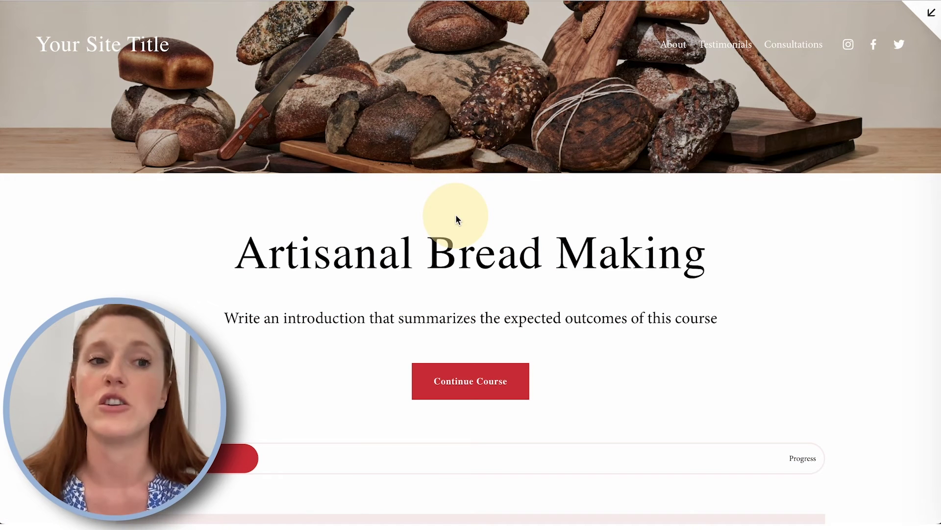
# Look through the full course overview page, including the instructor and Course FAQ sections, and return to the page editor.
pyautogui.scroll(-3, 456, 219)
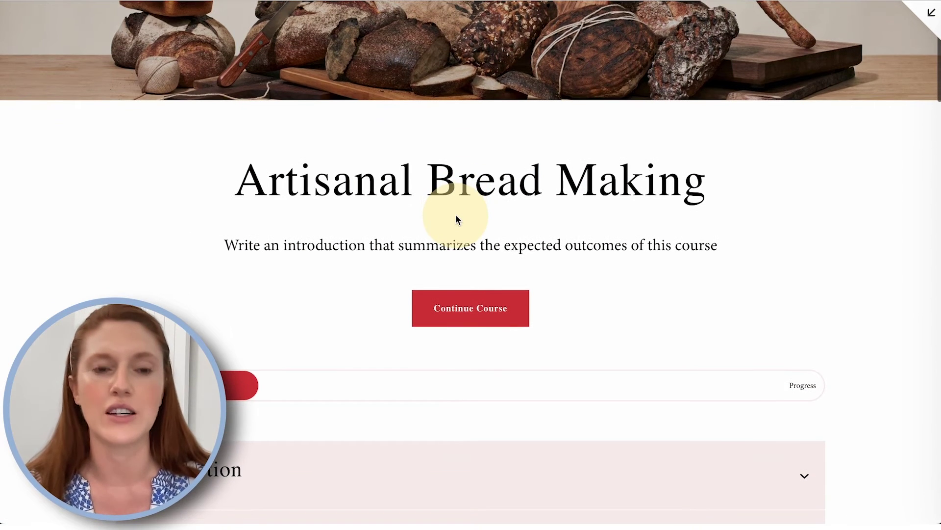
pyautogui.scroll(-20, 457, 217)
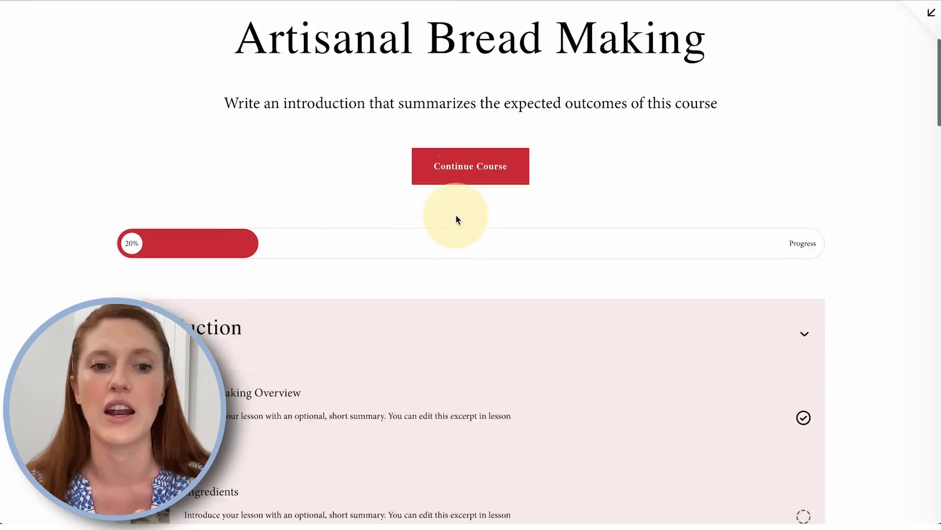
pyautogui.scroll(-15, 456, 216)
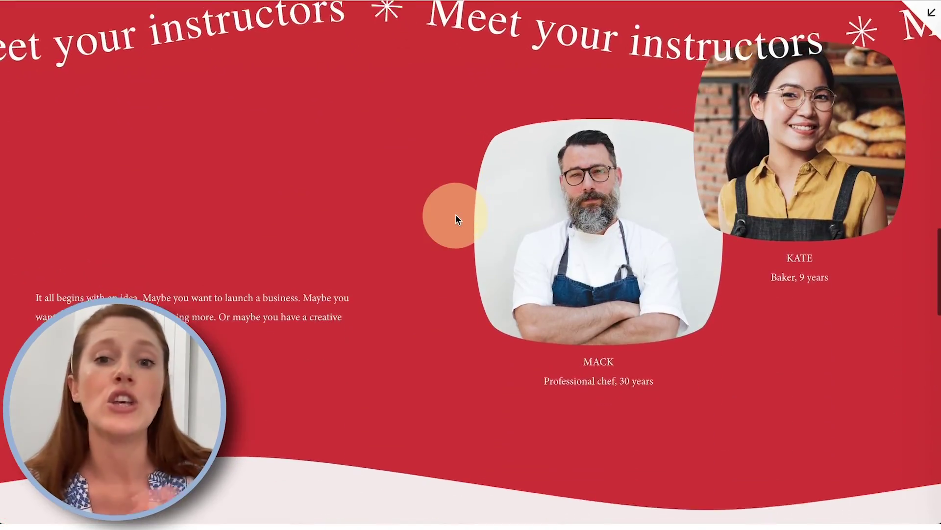
pyautogui.scroll(-10, 456, 218)
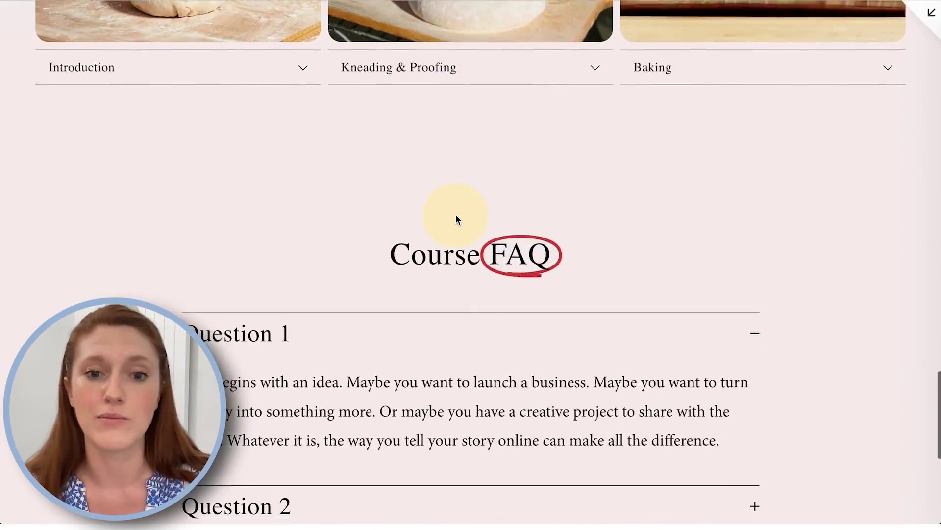
pyautogui.scroll(20, 455, 218)
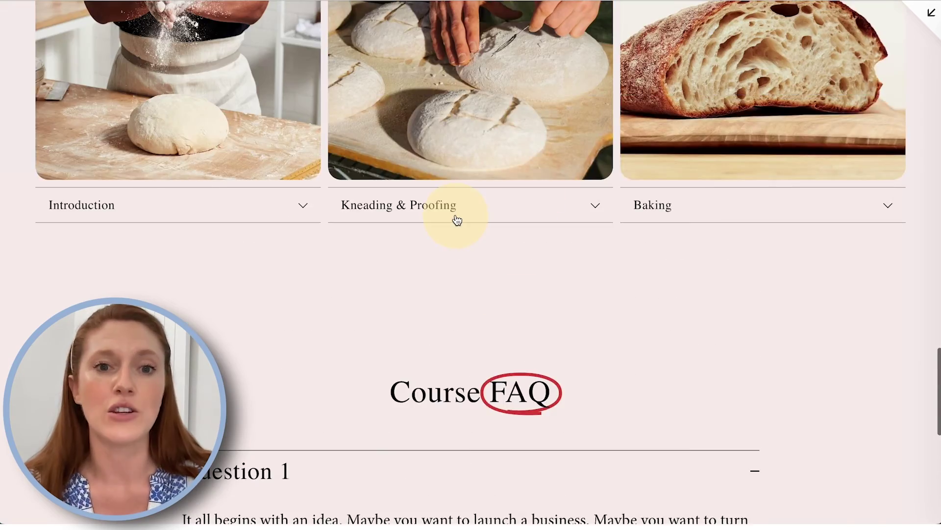
pyautogui.scroll(6, 455, 218)
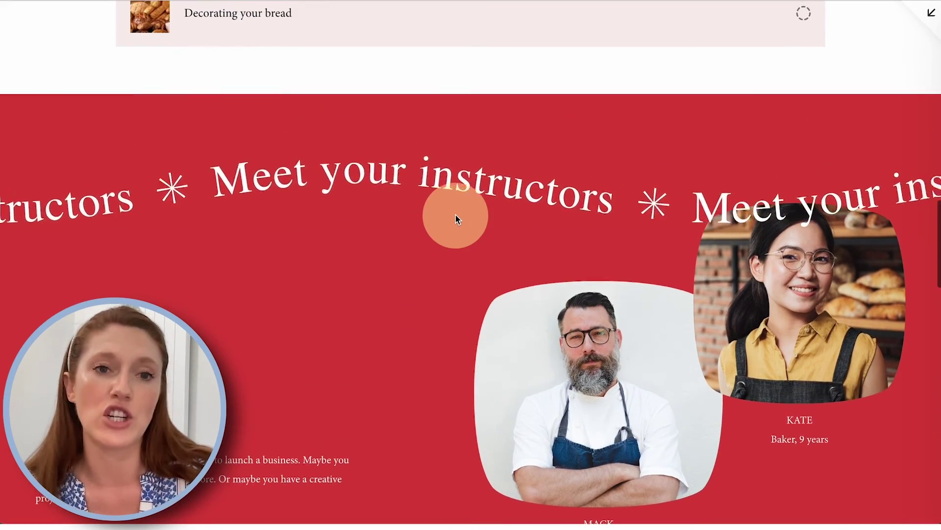
pyautogui.scroll(8, 455, 216)
pyautogui.scroll(6, 456, 219)
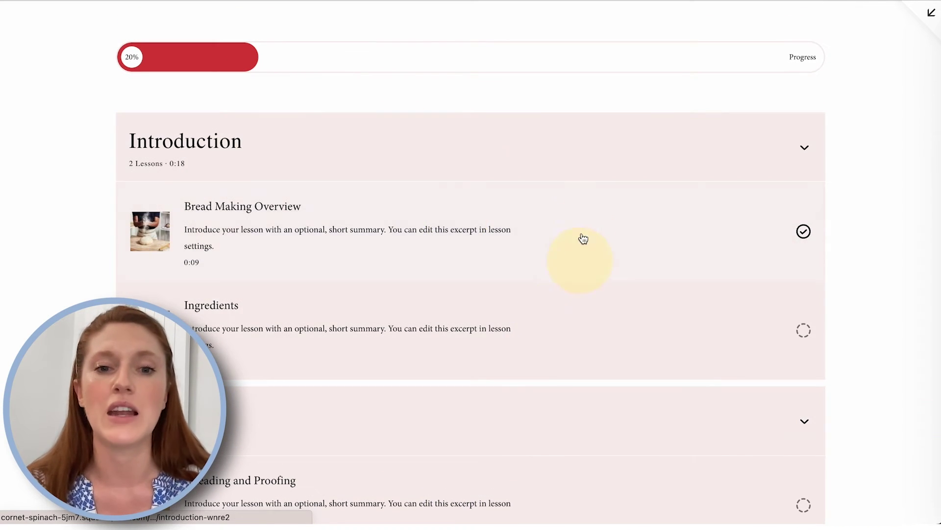
pyautogui.scroll(-8, 294, 392)
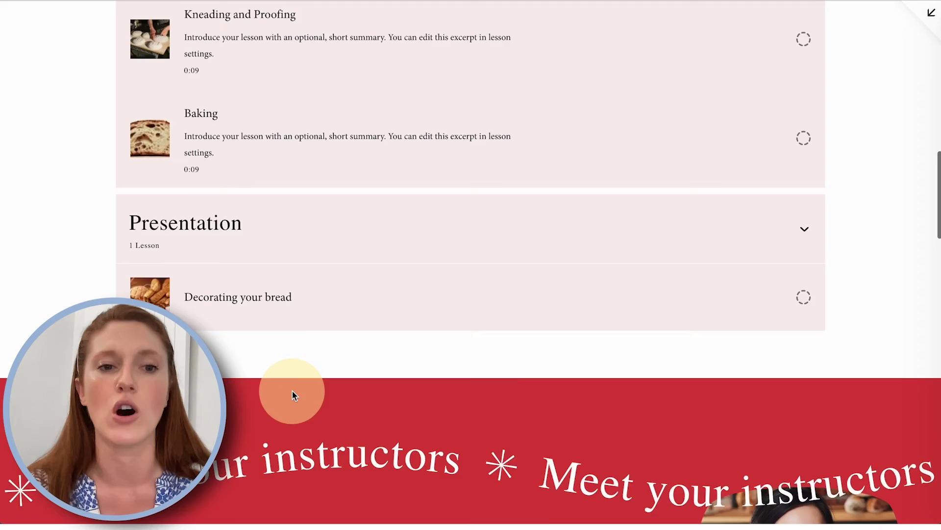
pyautogui.scroll(12, 292, 396)
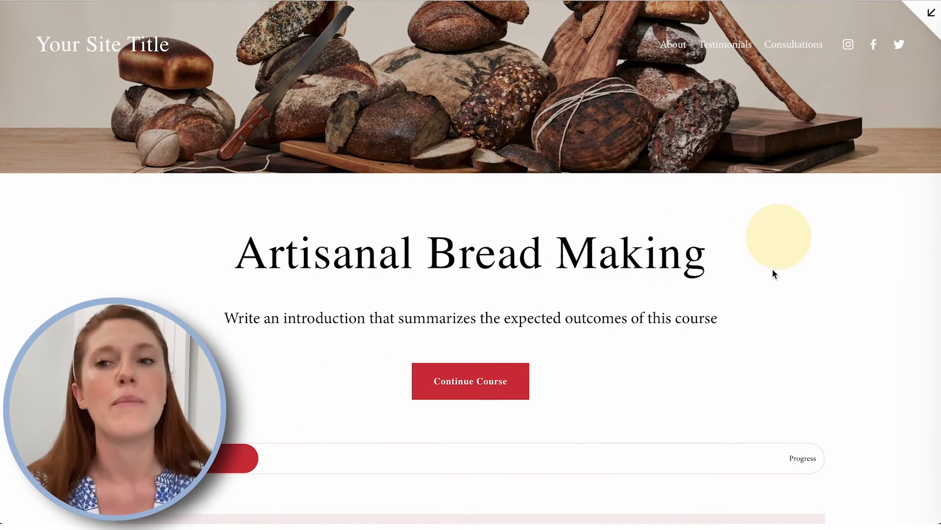
pyautogui.scroll(-9, 758, 313)
pyautogui.scroll(1, 760, 314)
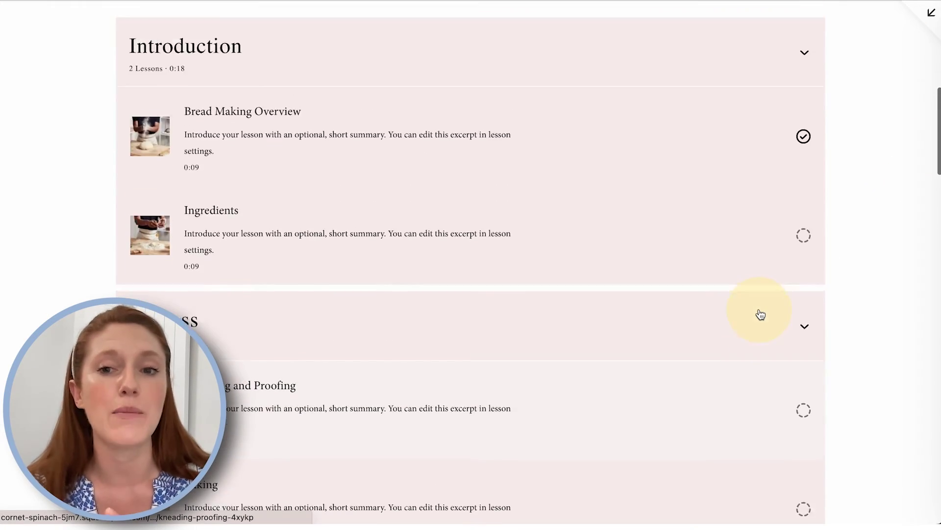
pyautogui.scroll(3, 761, 314)
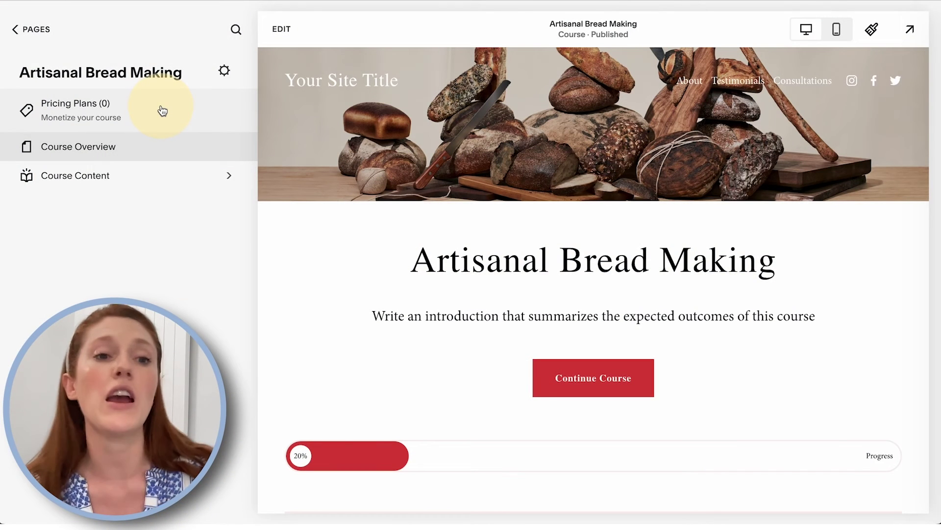
# Start a new pricing plan for the Artisanal Bread Making course and check the payment counts available for a fixed amount.
pyautogui.click(162, 111)
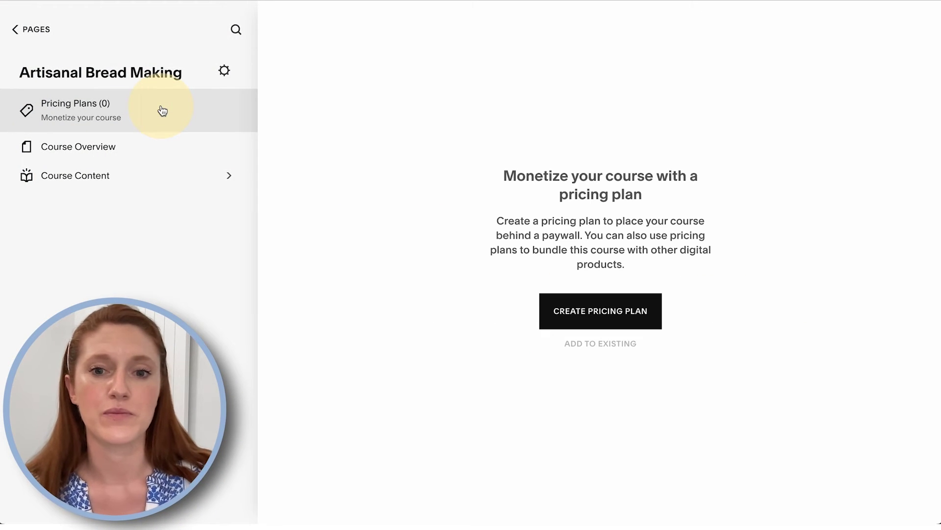
pyautogui.click(605, 315)
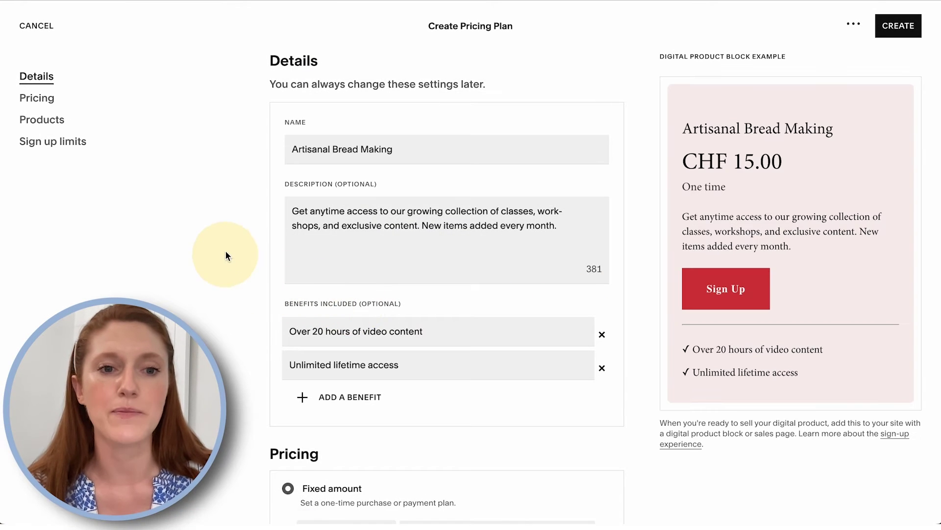
pyautogui.scroll(-7, 230, 228)
pyautogui.scroll(-2, 230, 227)
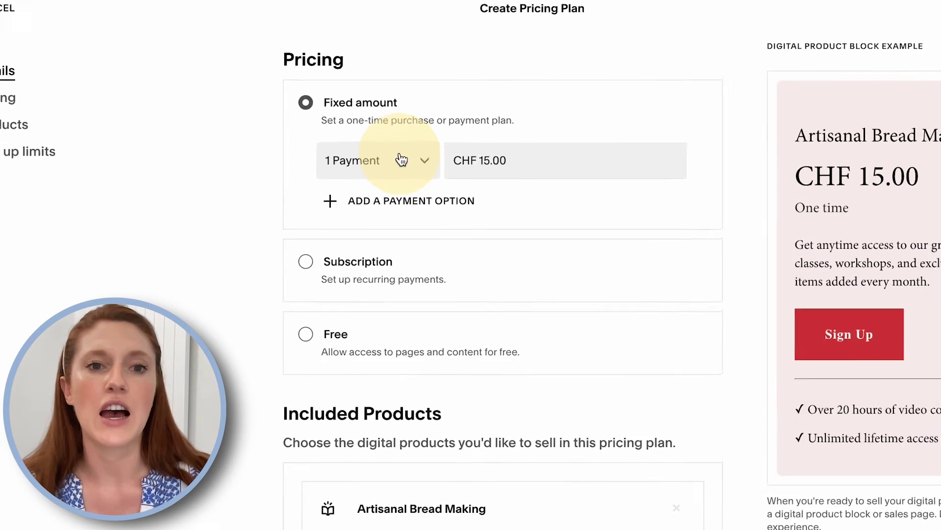
pyautogui.click(401, 160)
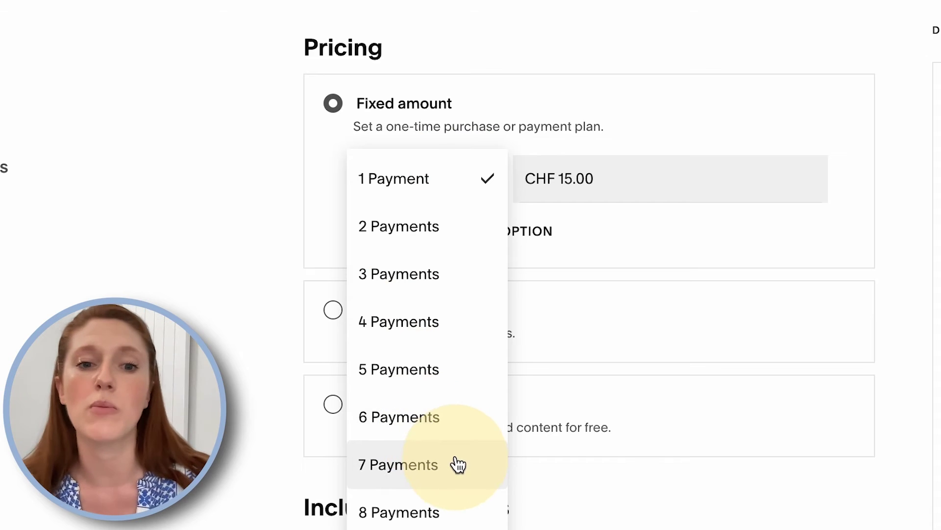
pyautogui.click(649, 231)
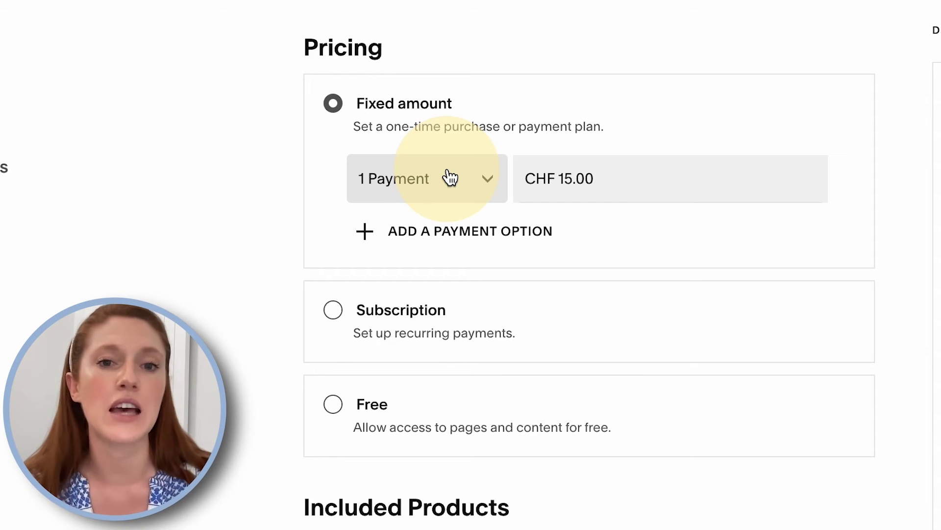
# Set the fixed amount price for 1 Payment to CHF 1,000.
pyautogui.click(604, 182)
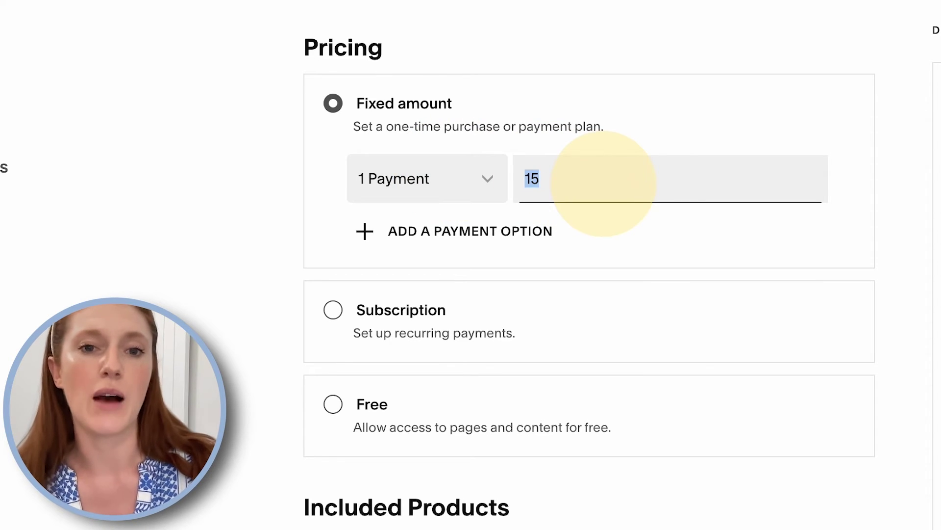
pyautogui.write('1,00')
pyautogui.write('000')
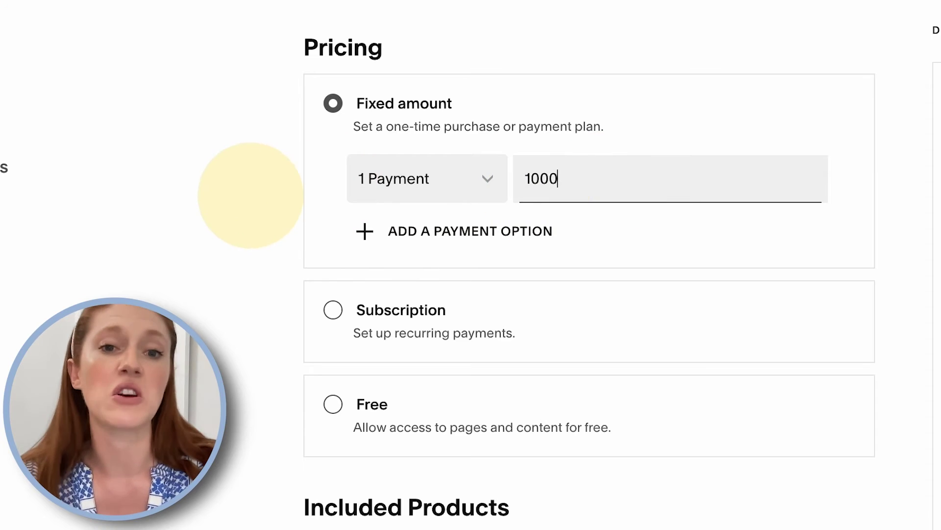
pyautogui.click(255, 202)
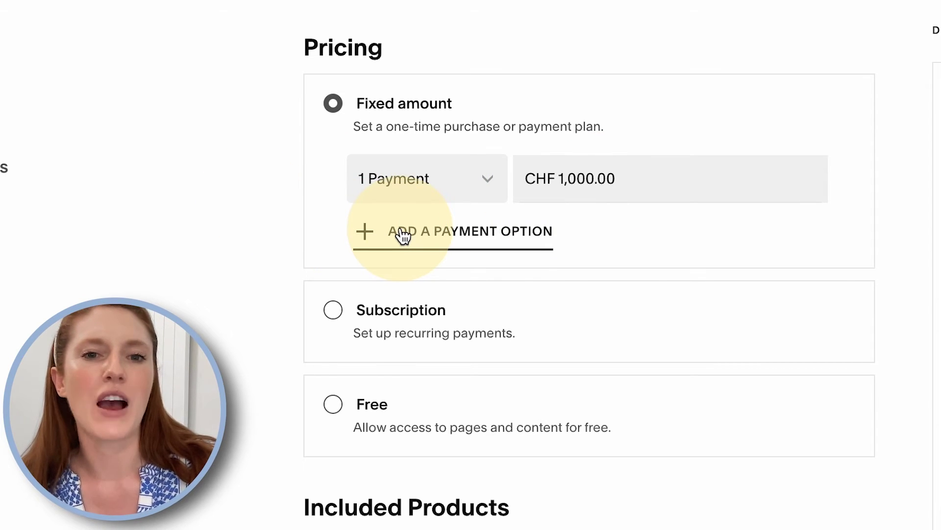
# Add a second fixed amount payment option of 4 Payments at CHF 300 each, for 4 Months.
pyautogui.click(402, 235)
pyautogui.click(401, 235)
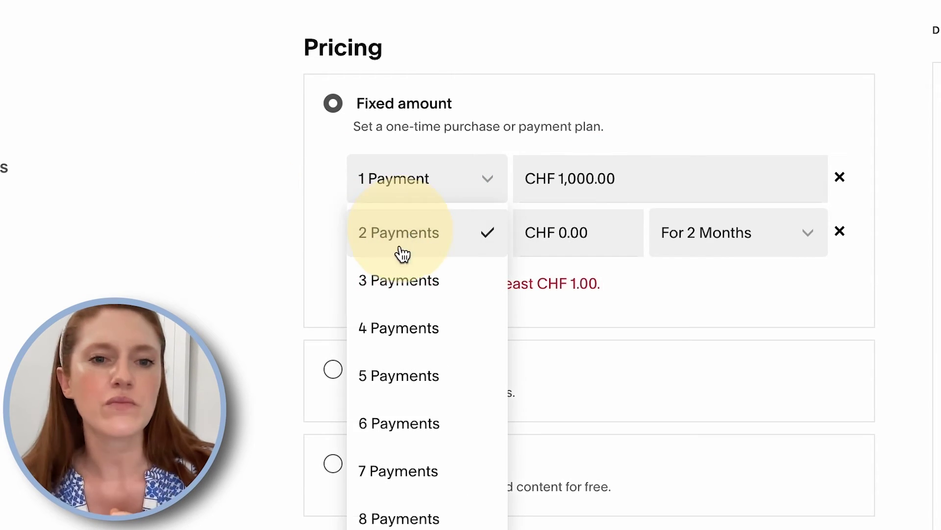
pyautogui.click(398, 328)
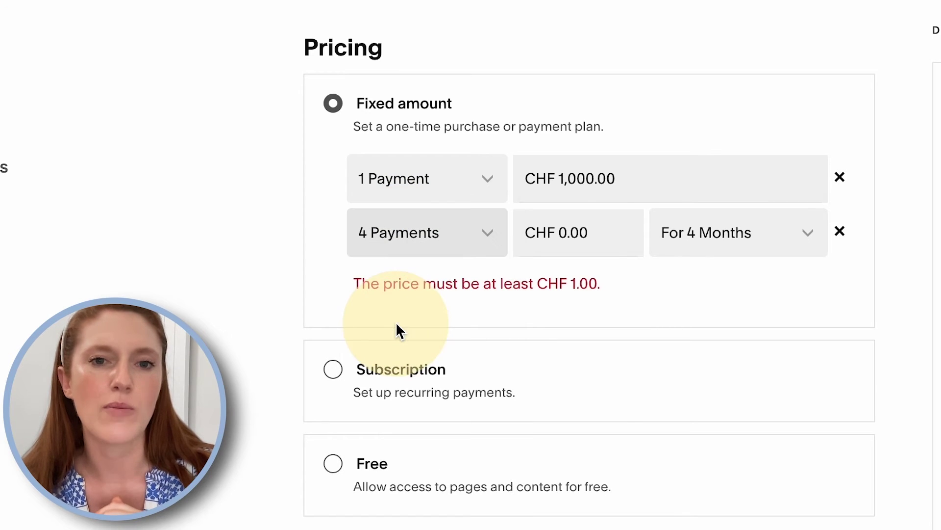
pyautogui.click(572, 232)
pyautogui.write('300')
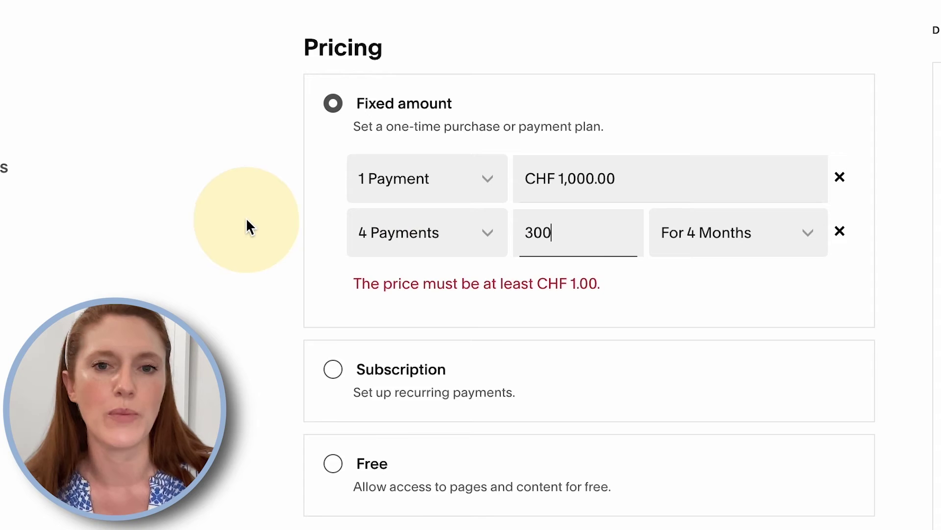
pyautogui.click(246, 219)
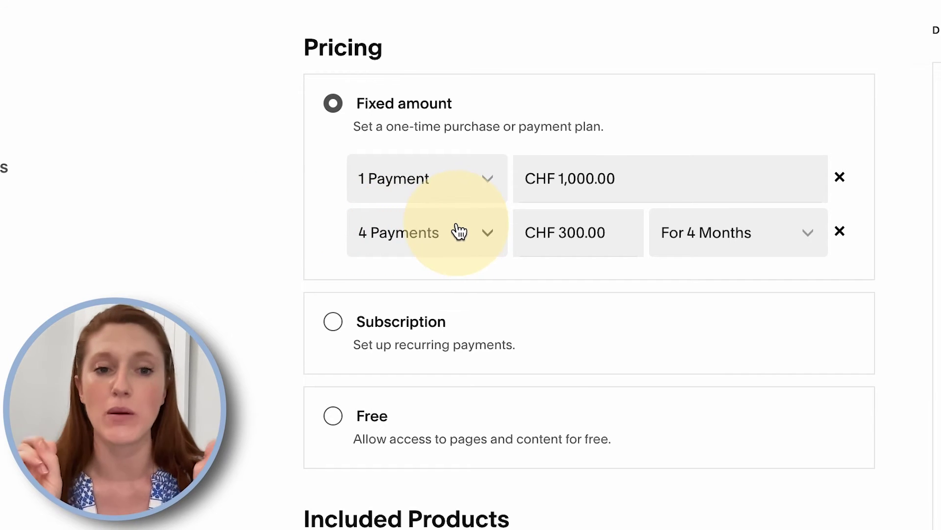
# Try Subscription pricing for the plan at CHF 15, repeating every 1 Month.
pyautogui.click(538, 324)
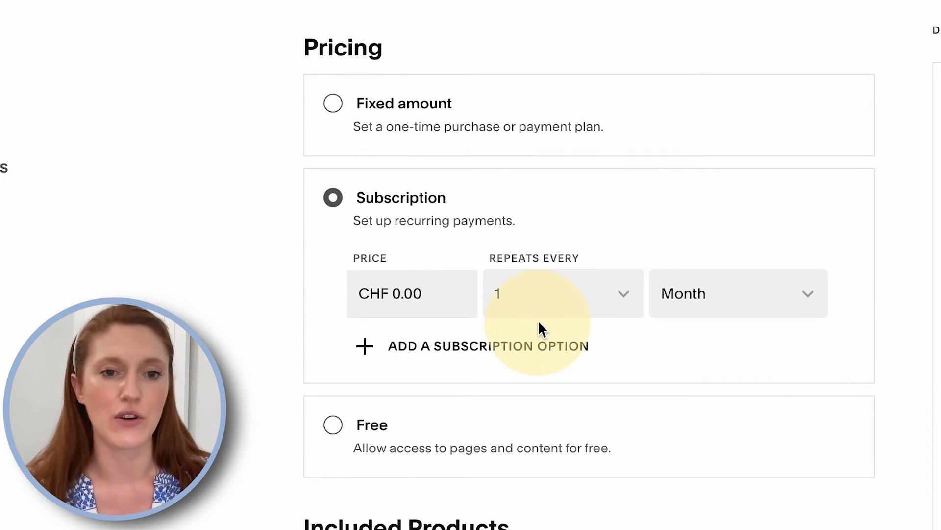
pyautogui.click(427, 293)
pyautogui.write('15')
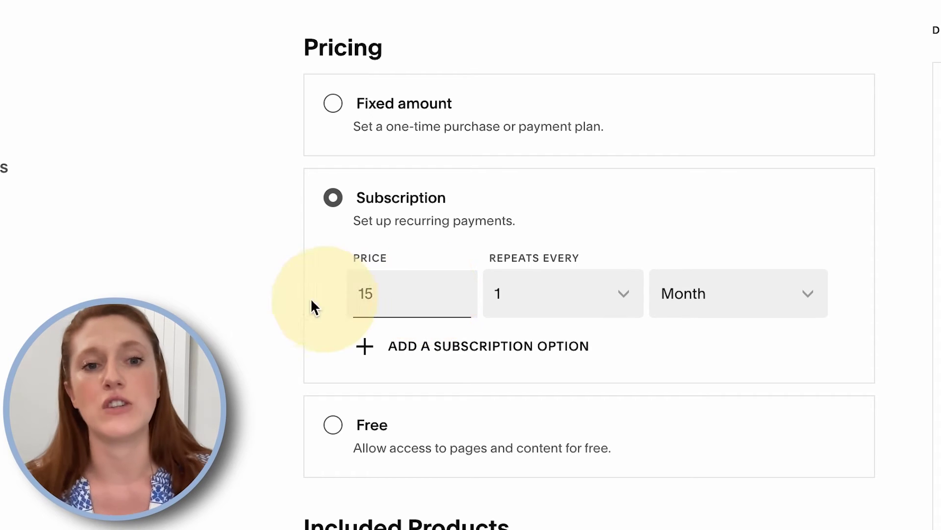
pyautogui.click(277, 302)
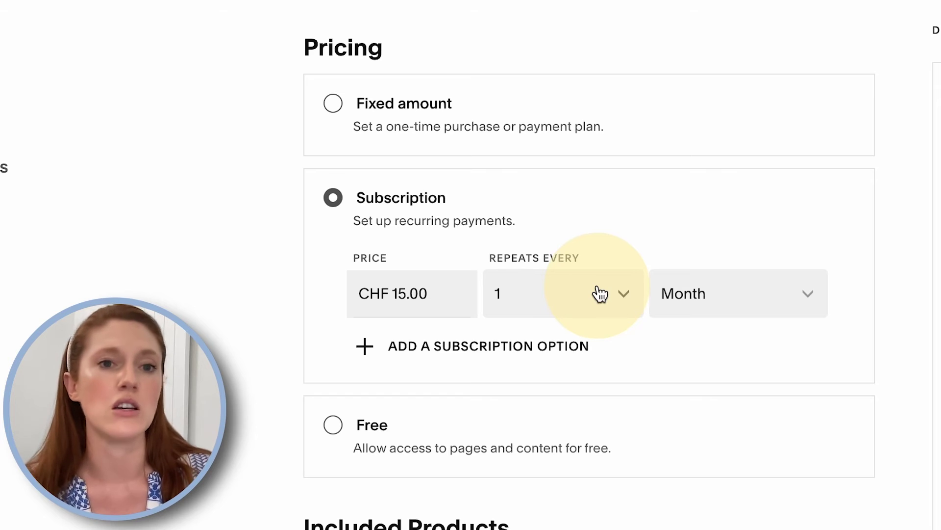
# Try the Free pricing option, return to Fixed amount and review the rest of the plan's settings.
pyautogui.click(630, 427)
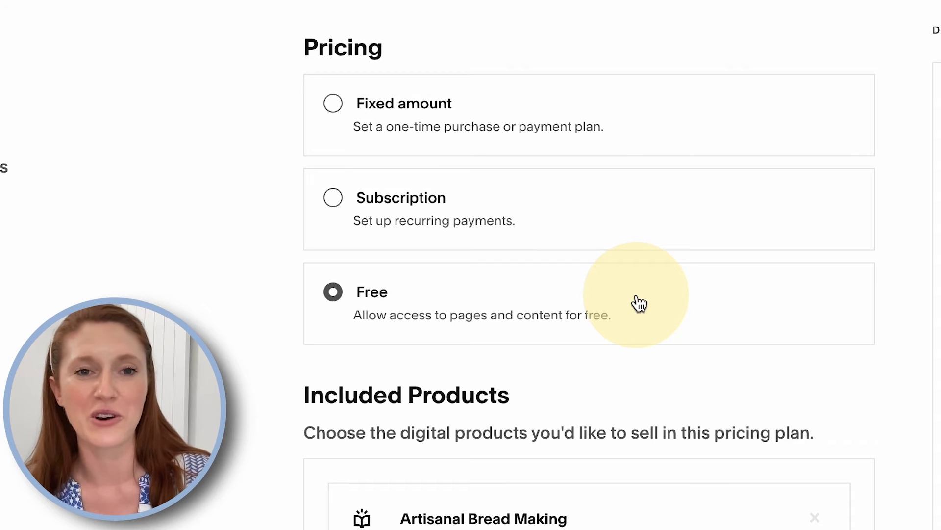
pyautogui.click(639, 116)
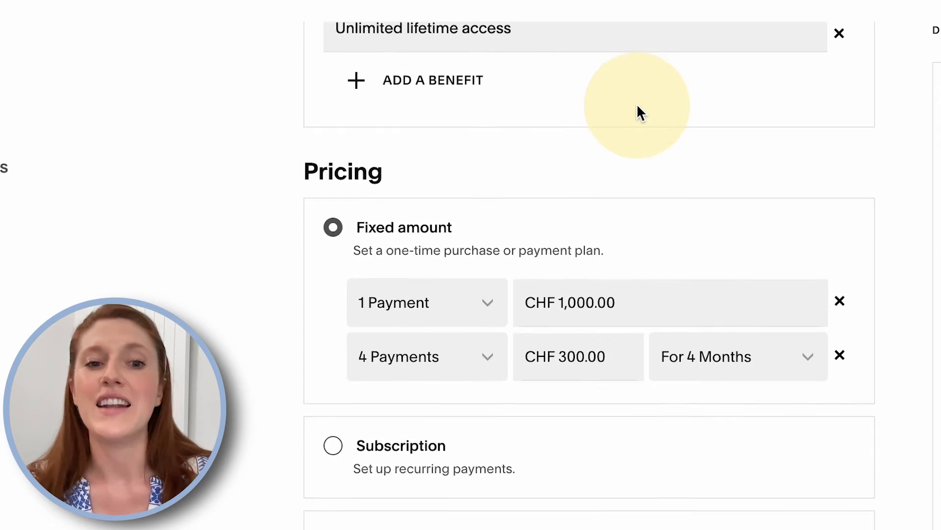
pyautogui.scroll(-10, 637, 106)
pyautogui.scroll(-3, 637, 107)
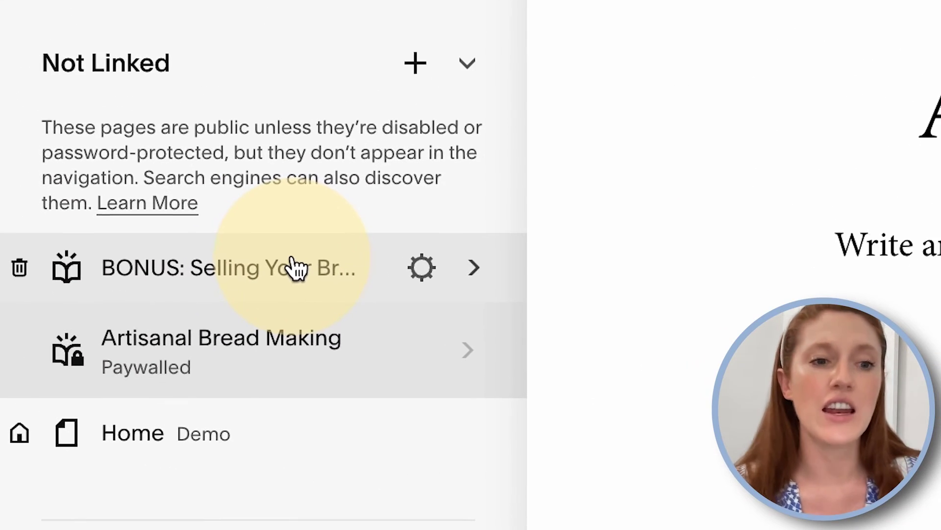
# Add the course BONUS: Selling Your Bread At Markets 101 as an included digital product in the Artisanal Bread Making pricing plan.
pyautogui.click(293, 269)
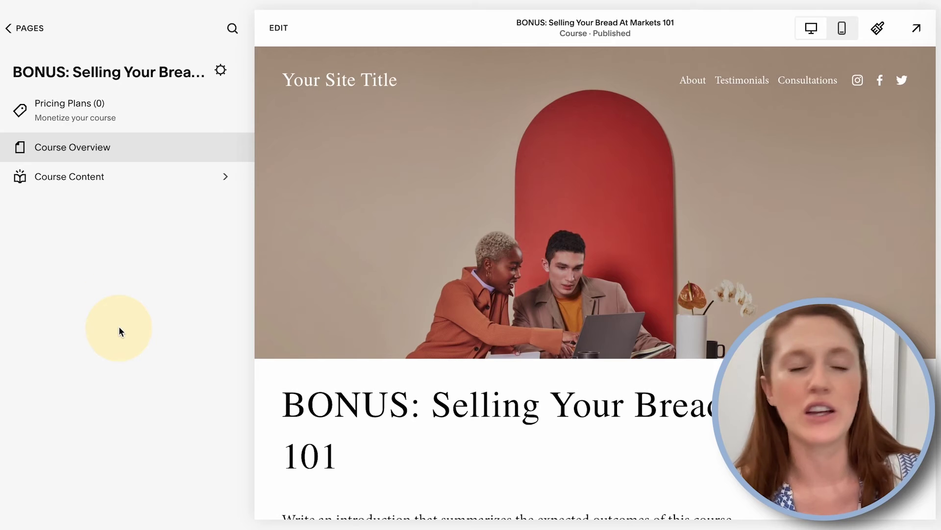
pyautogui.click(29, 29)
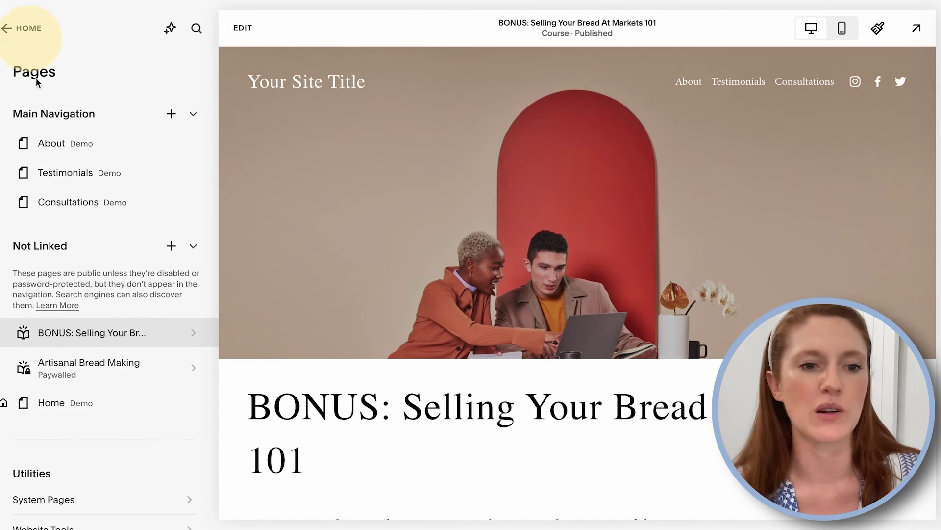
pyautogui.click(106, 369)
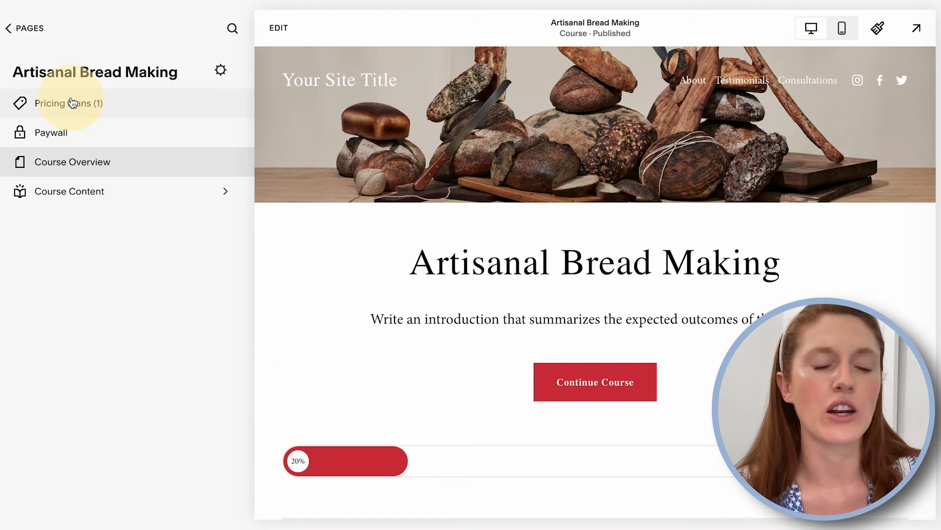
pyautogui.click(72, 103)
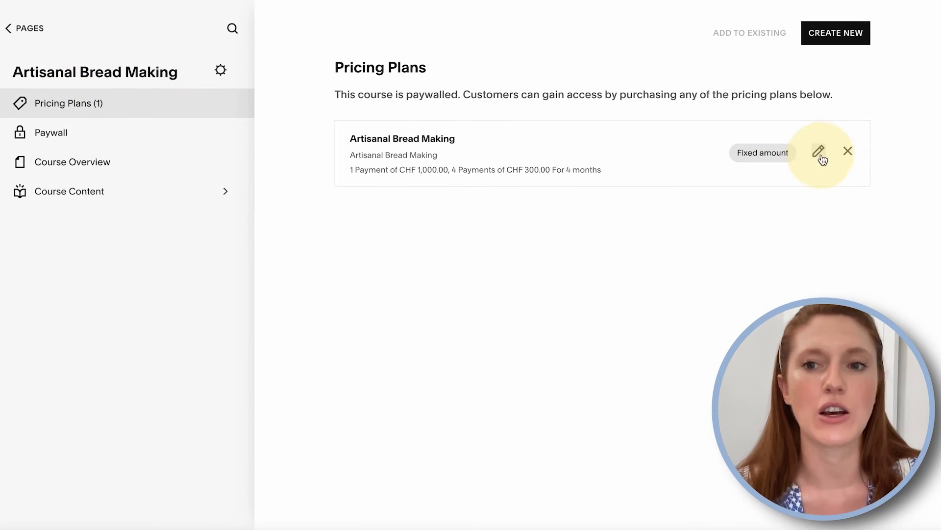
pyautogui.click(818, 151)
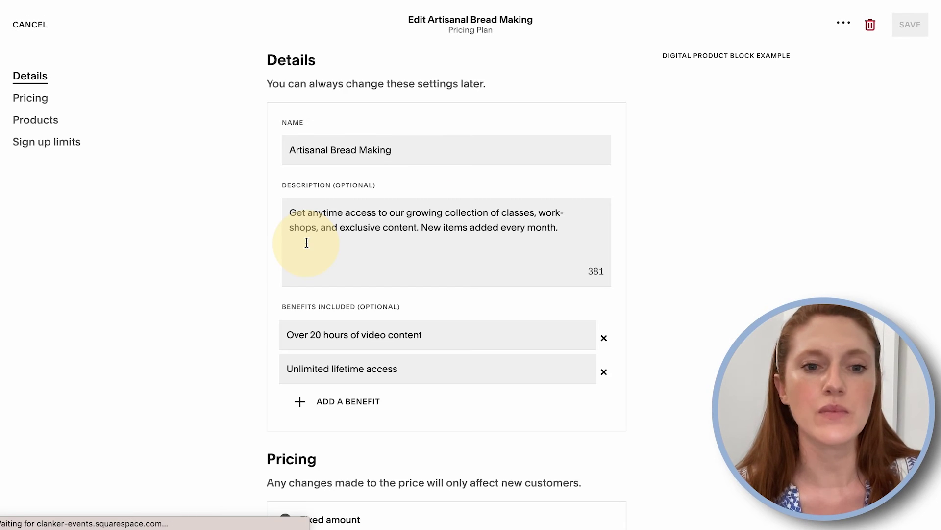
pyautogui.scroll(-10, 306, 242)
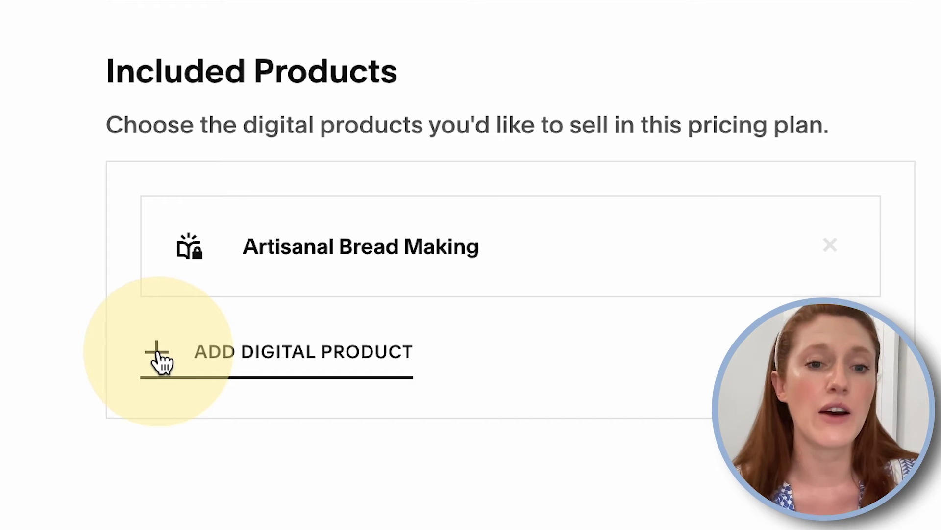
pyautogui.click(160, 361)
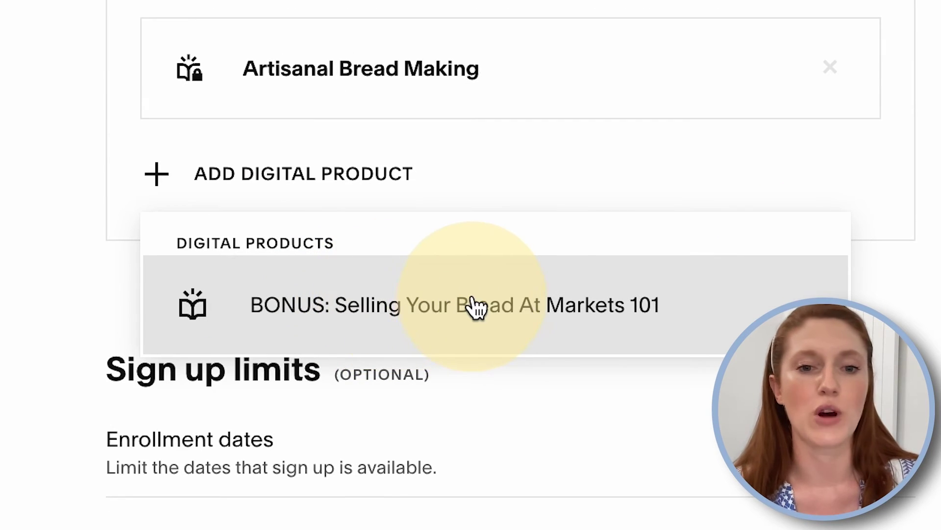
pyautogui.click(702, 305)
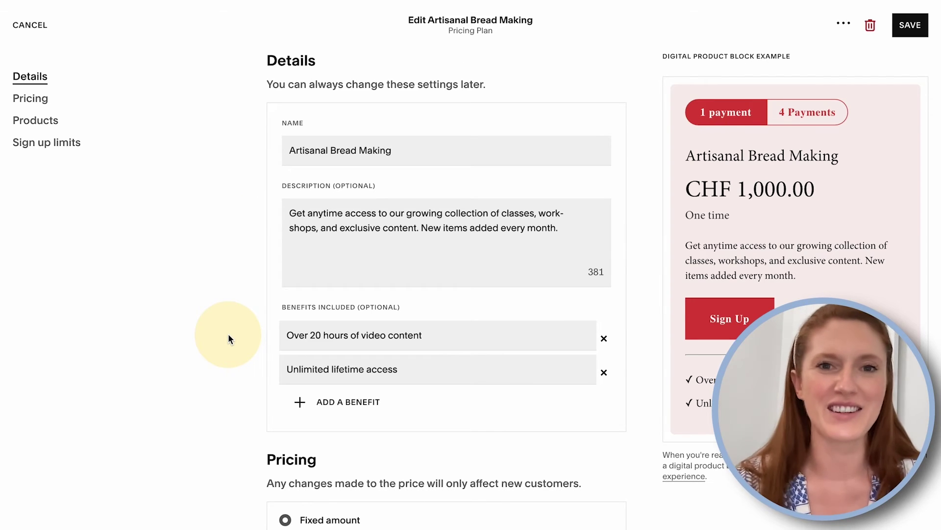
# Extend the pricing plan's name to Artisanal Bread Making + Bonuses August 2023.
pyautogui.click(424, 150)
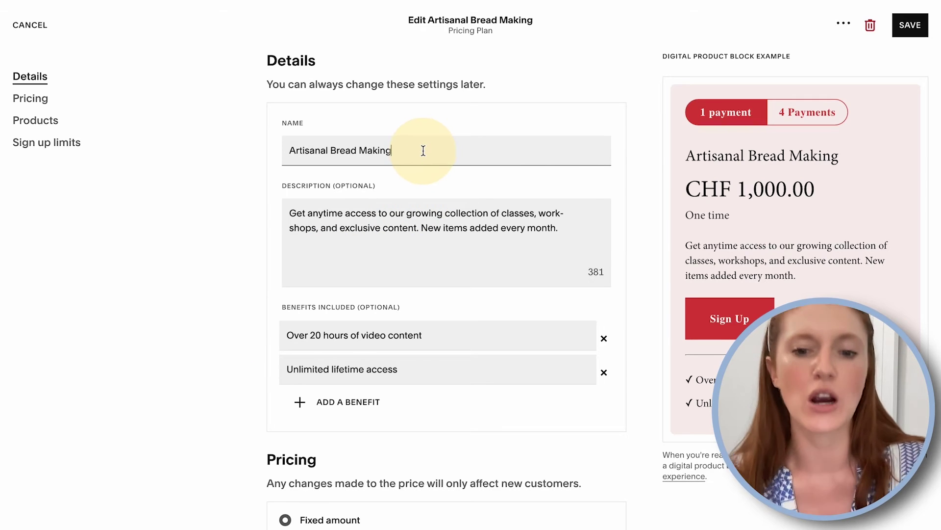
pyautogui.write('+')
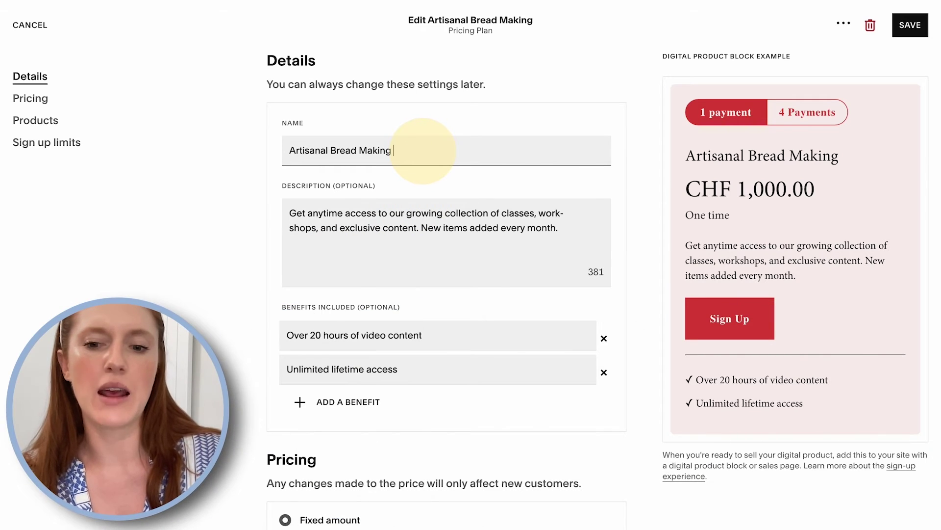
pyautogui.write(' B')
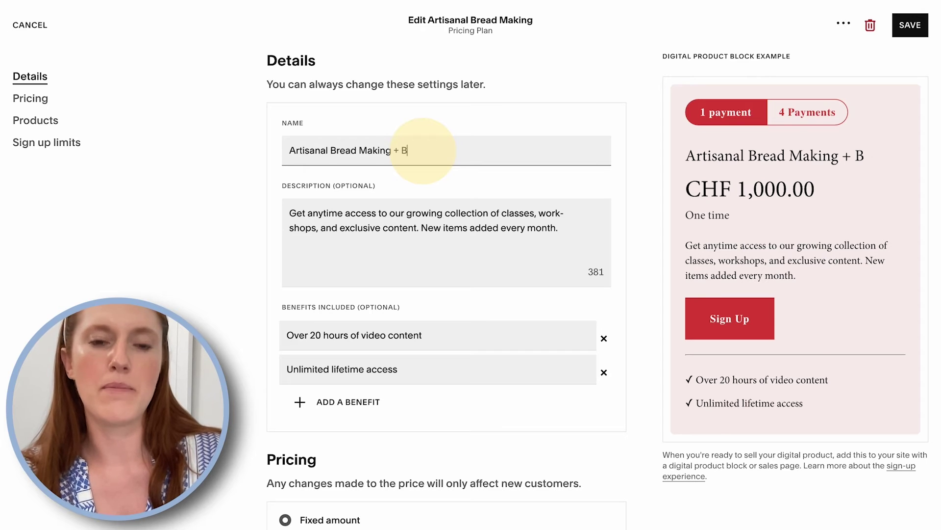
pyautogui.write('onuses')
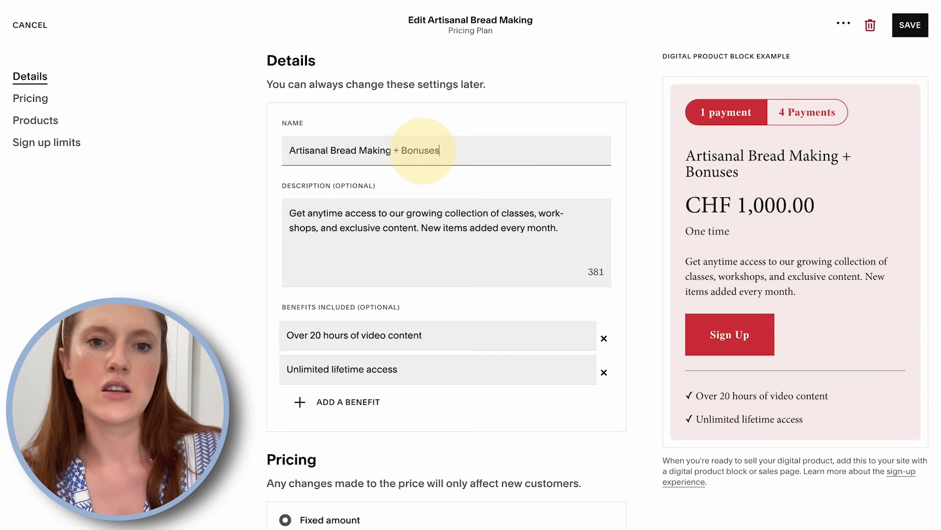
pyautogui.write(' Au')
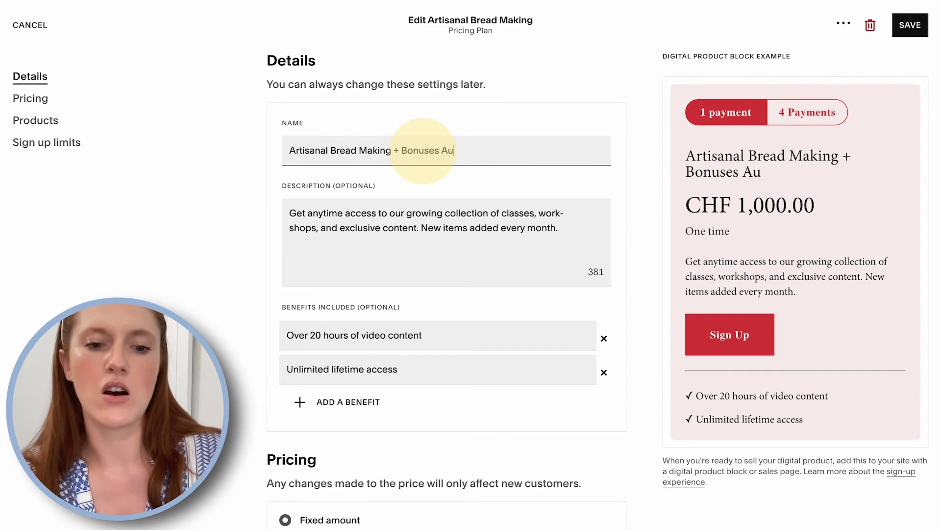
pyautogui.write('gust 2023')
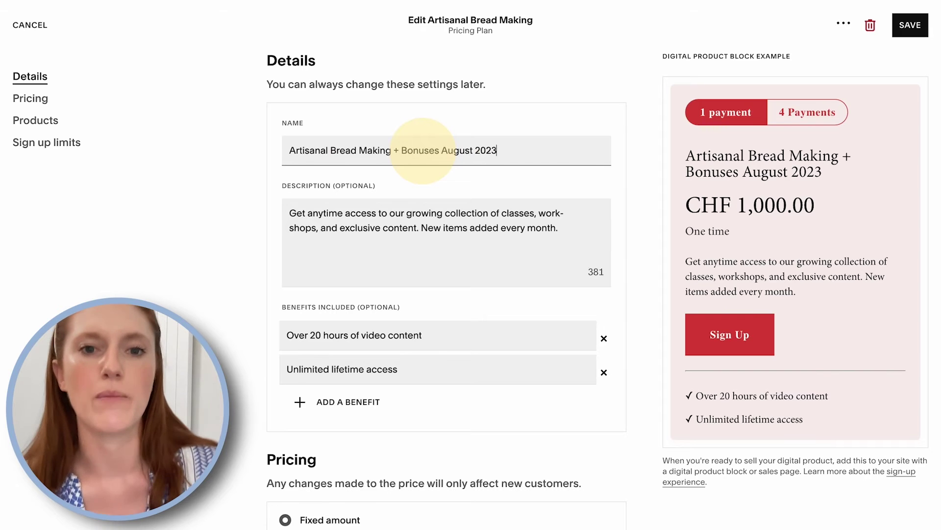
pyautogui.click(644, 183)
# Review the plan's pricing and included products, and rename the plan as Artisanal Bread Making + 5 Bonuses.
pyautogui.scroll(-10, 644, 181)
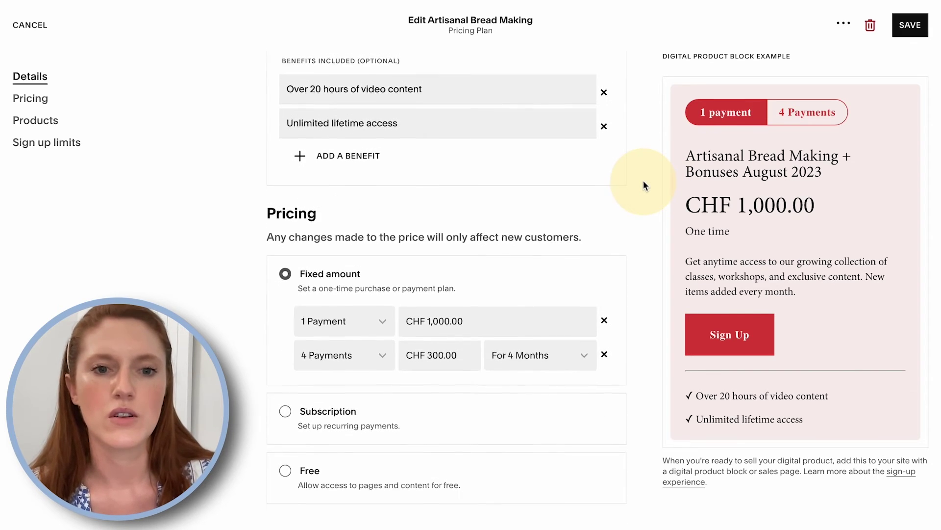
pyautogui.scroll(-1, 644, 182)
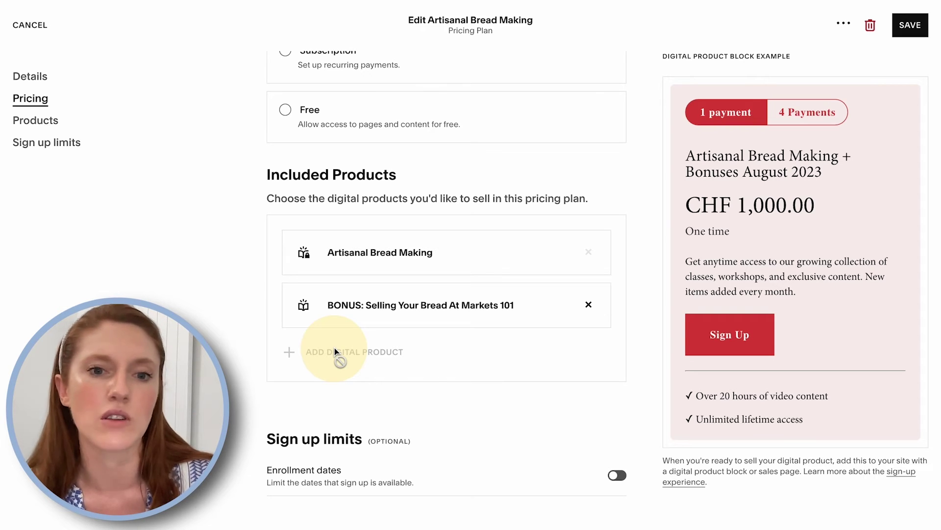
pyautogui.scroll(15, 334, 350)
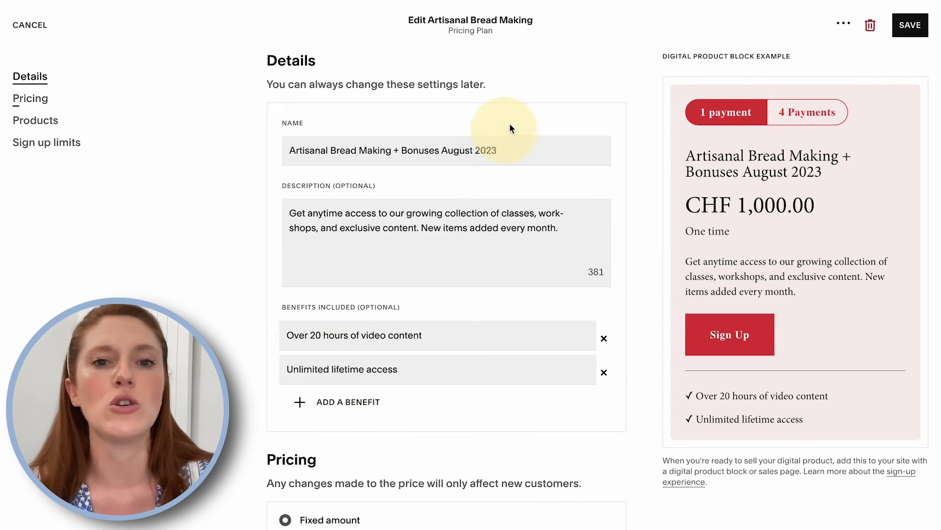
pyautogui.click(507, 149)
pyautogui.moveTo(507, 149); pyautogui.dragTo(401, 150)
pyautogui.write('5 Bonuses')
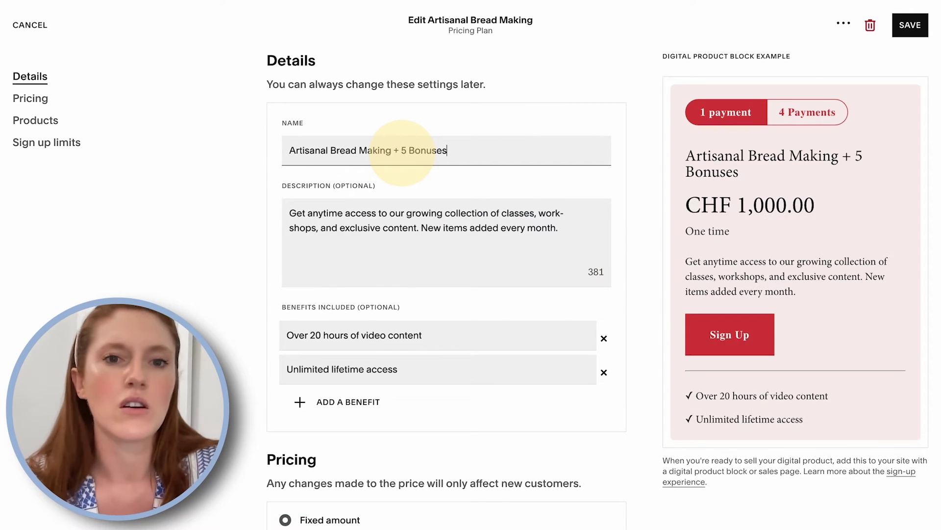
pyautogui.click(642, 212)
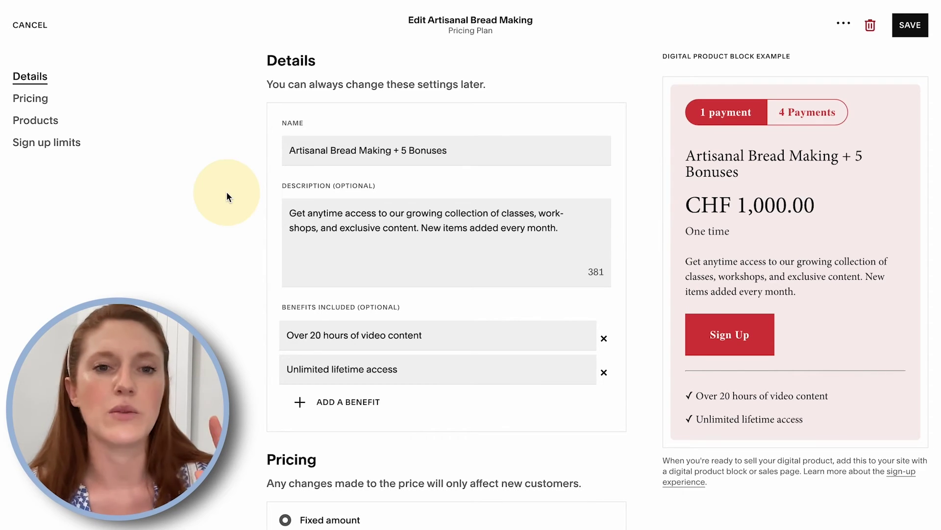
# Limit the plan's sign-up with enrollment dates starting on the 23rd and ending on the 30th, and save the plan.
pyautogui.scroll(-7, 227, 197)
pyautogui.scroll(-7, 226, 196)
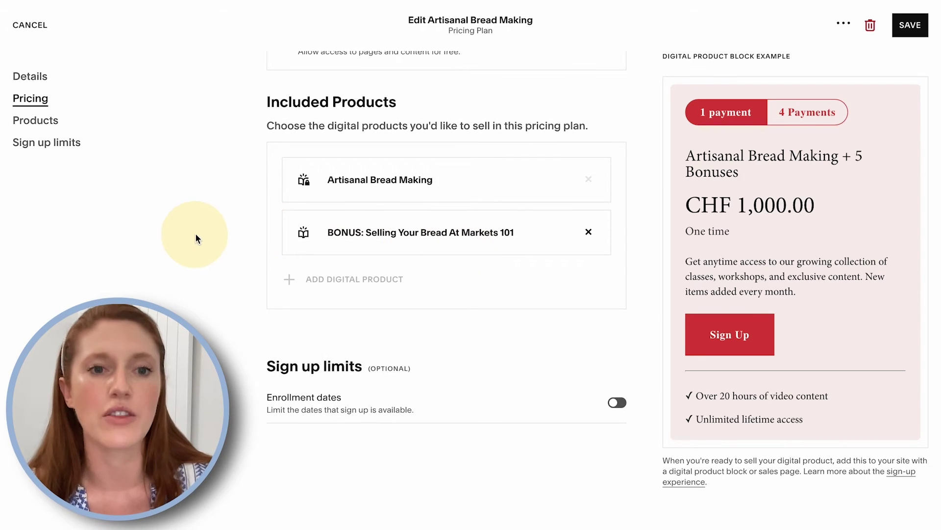
pyautogui.scroll(-5, 223, 228)
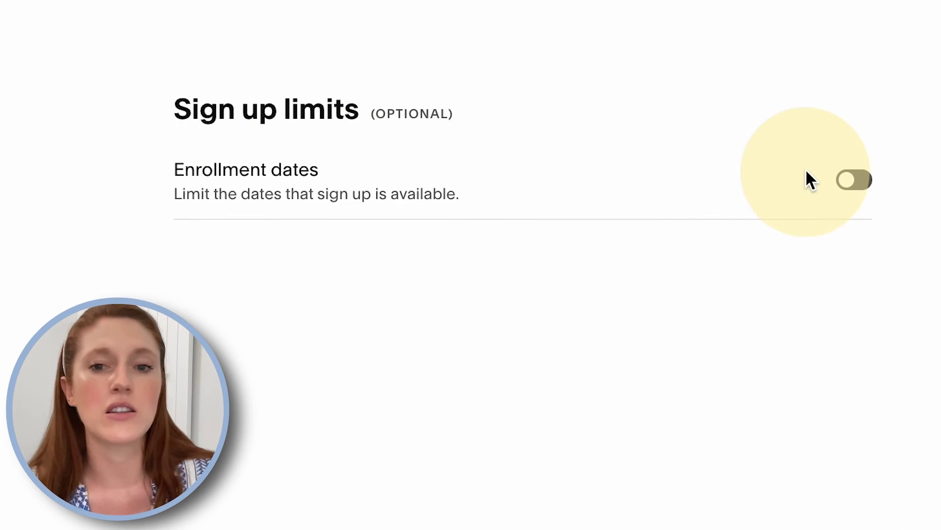
pyautogui.click(855, 181)
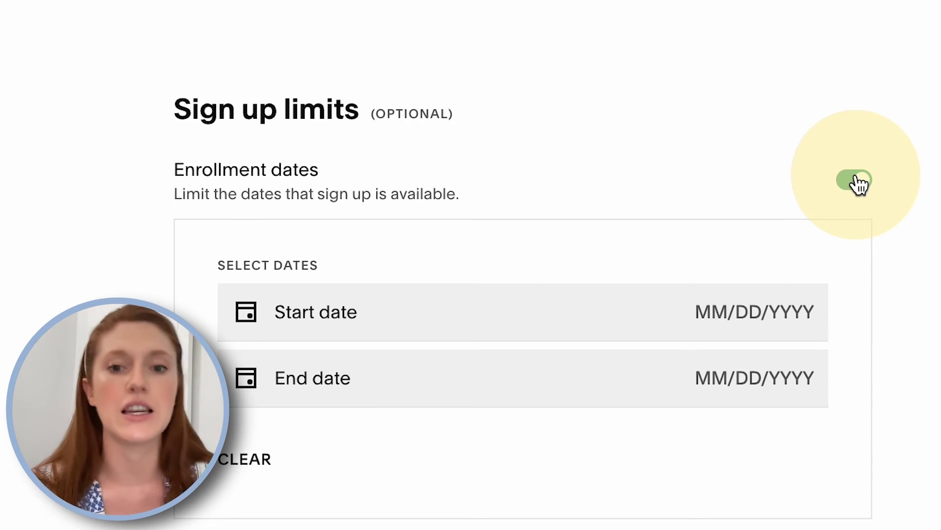
pyautogui.click(719, 315)
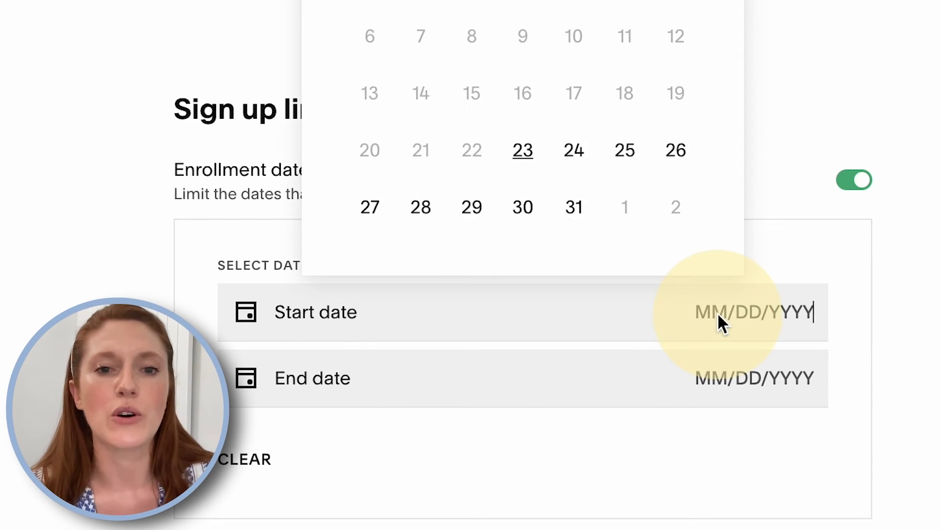
pyautogui.click(523, 150)
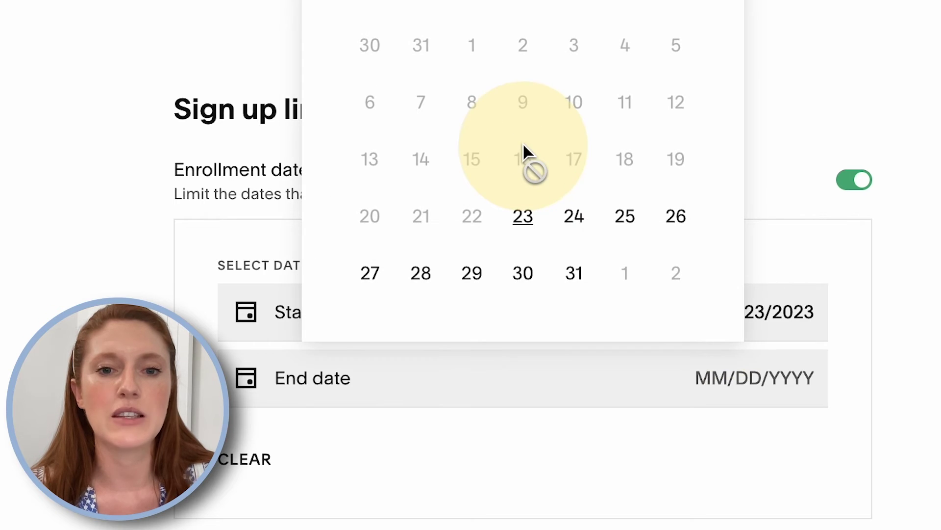
pyautogui.click(521, 274)
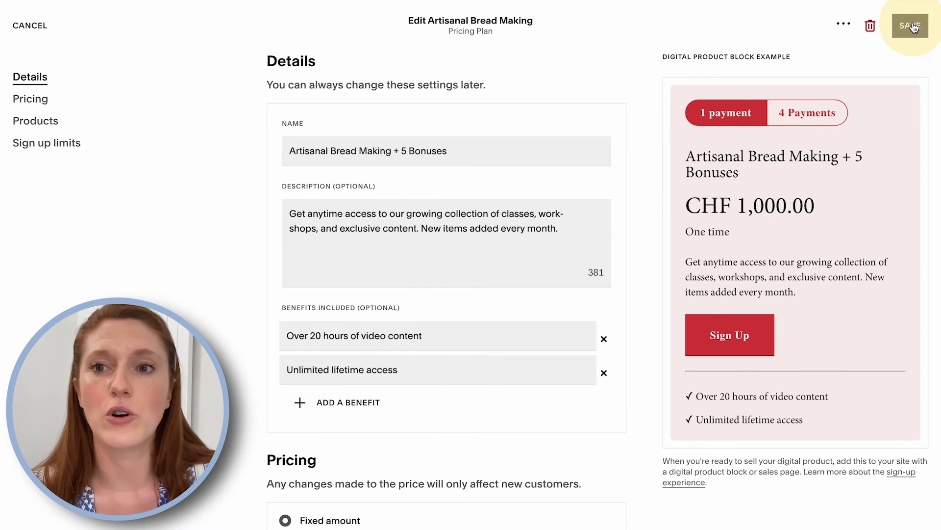
pyautogui.click(911, 25)
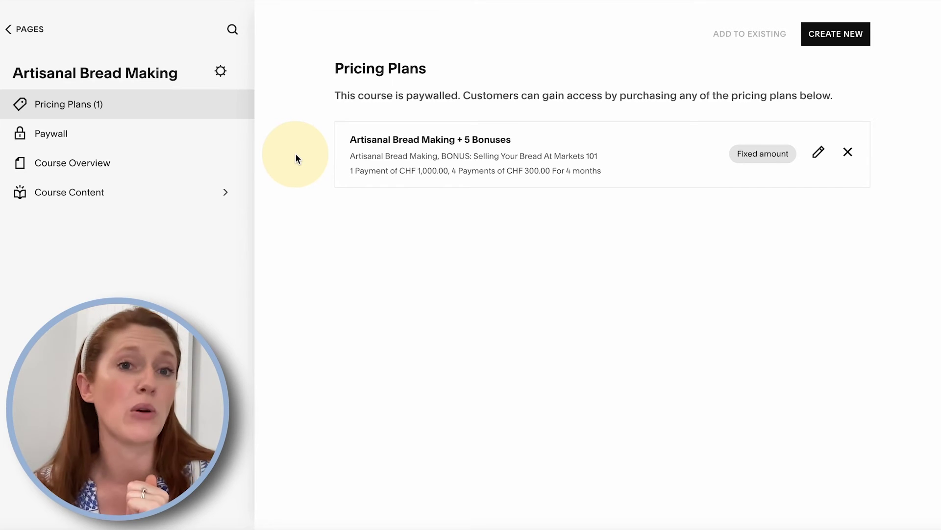
# Create another fixed amount pricing plan for the course, named Artisanal Bread Making + 10 Bonuses!!!
pyautogui.click(833, 34)
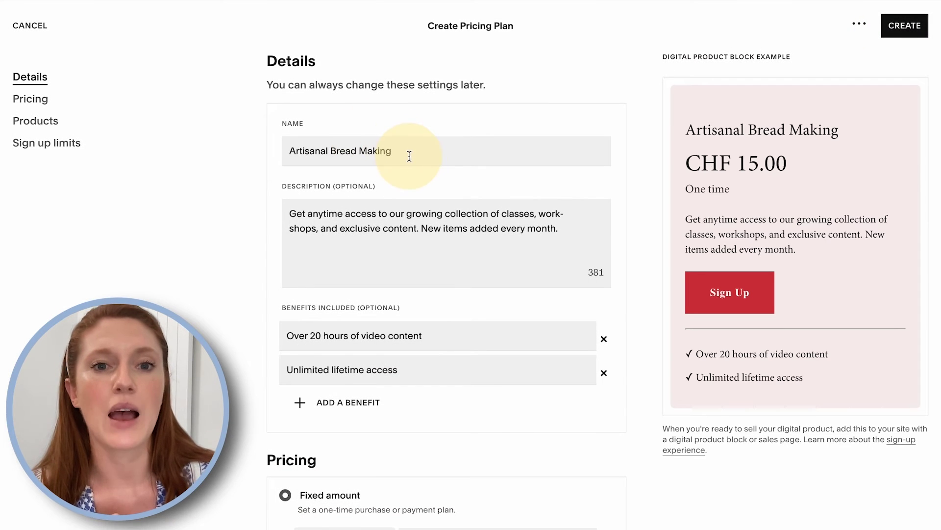
pyautogui.click(410, 153)
pyautogui.write('+ 1')
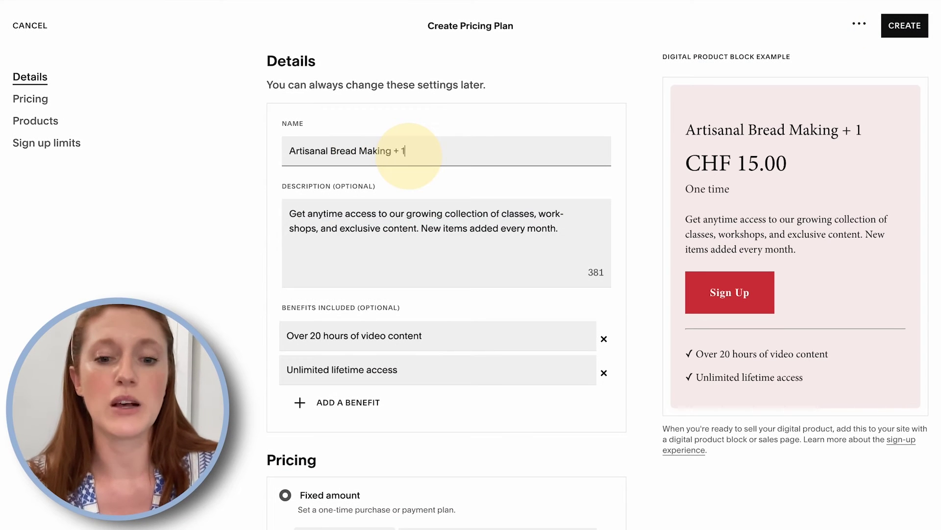
pyautogui.write('0 Bonuses!!!')
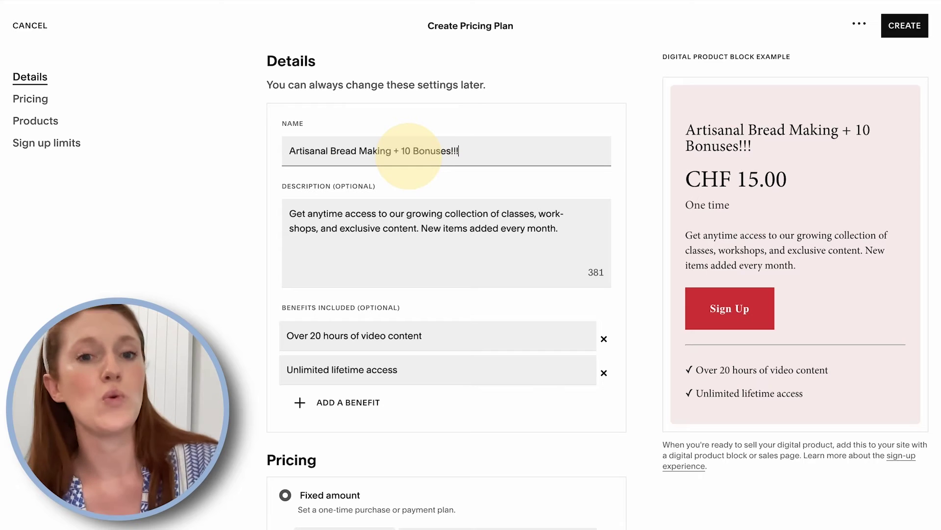
pyautogui.scroll(-7, 403, 257)
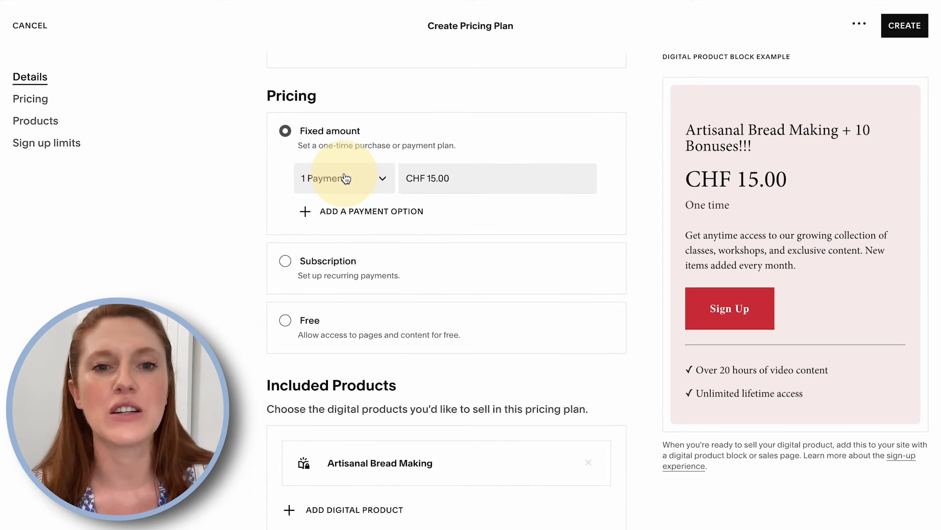
pyautogui.scroll(-2, 346, 178)
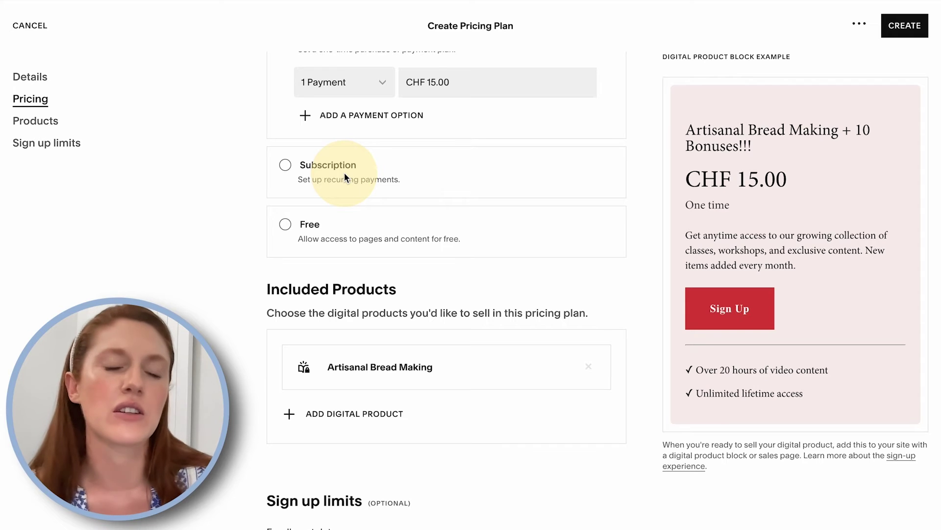
pyautogui.scroll(2, 345, 177)
pyautogui.scroll(-6, 346, 178)
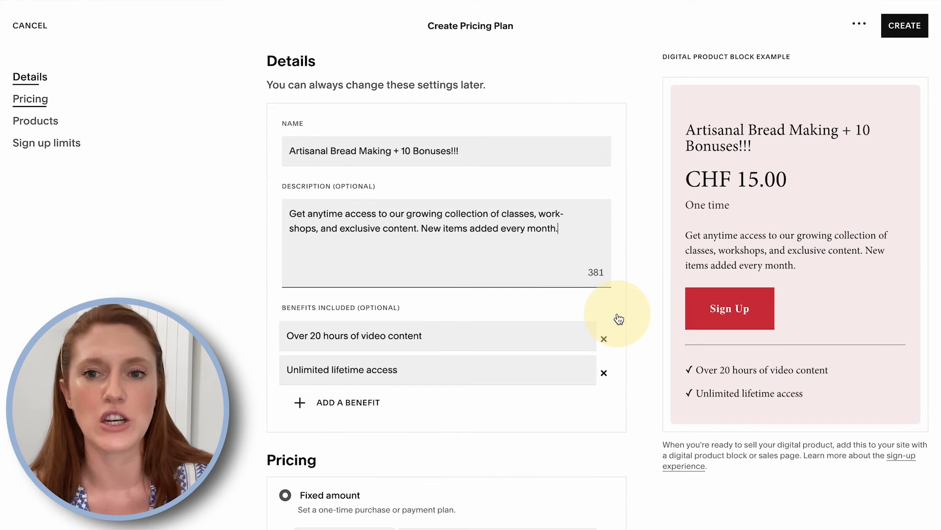
pyautogui.click(905, 27)
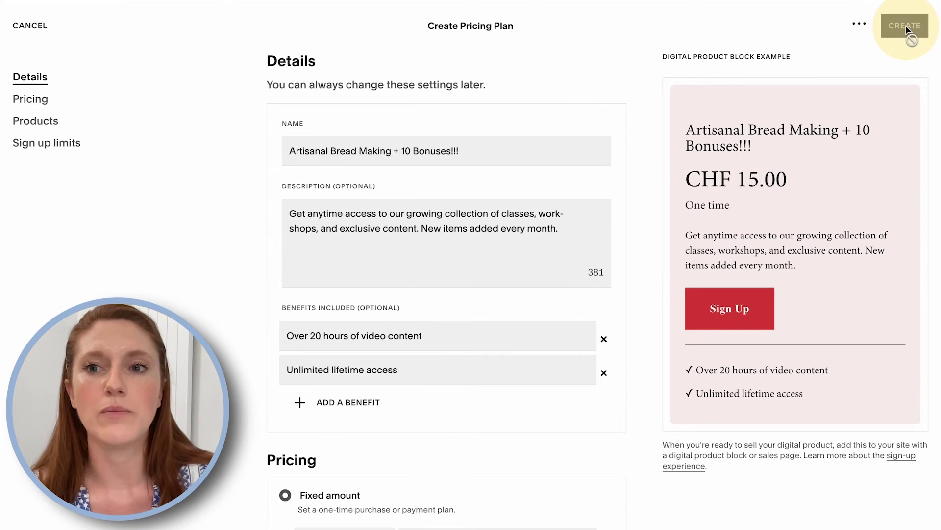
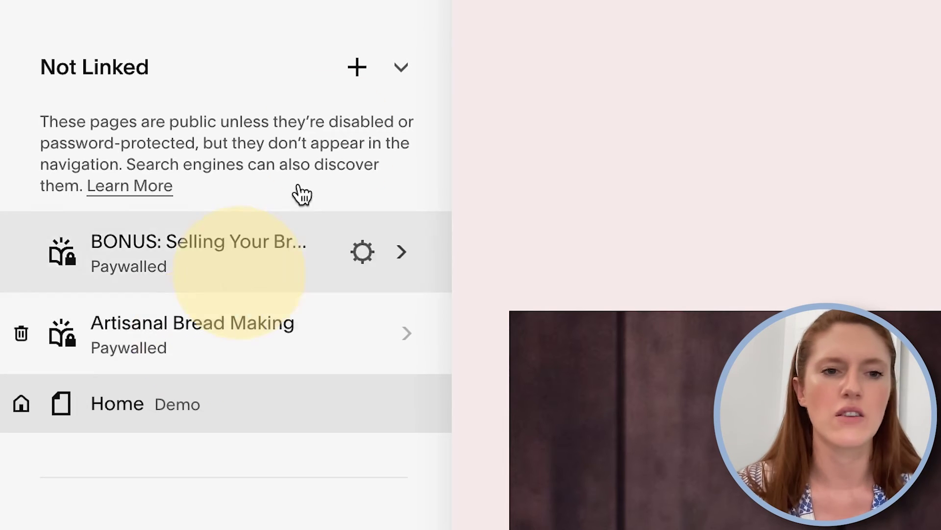
# Add a page to the main navigation using the Limited Time Only layout from the Digital Products page layouts.
pyautogui.click(358, 73)
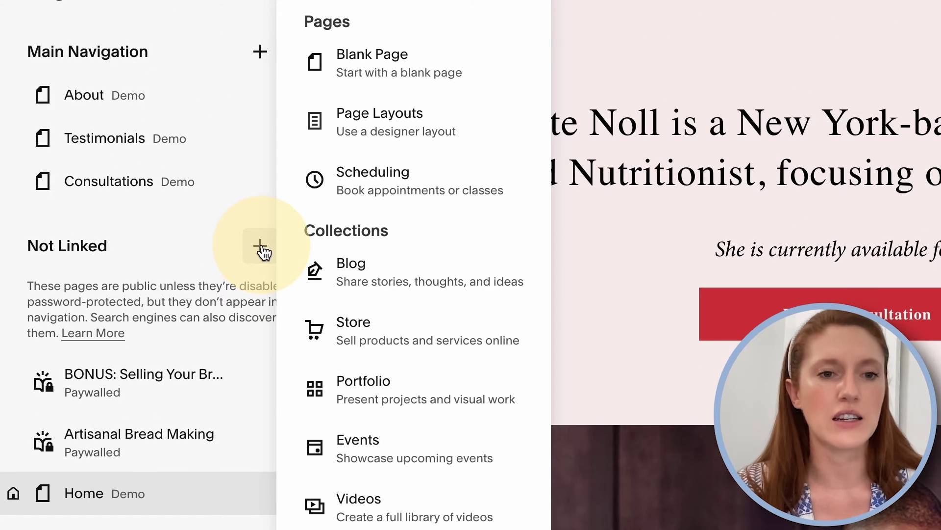
pyautogui.click(132, 243)
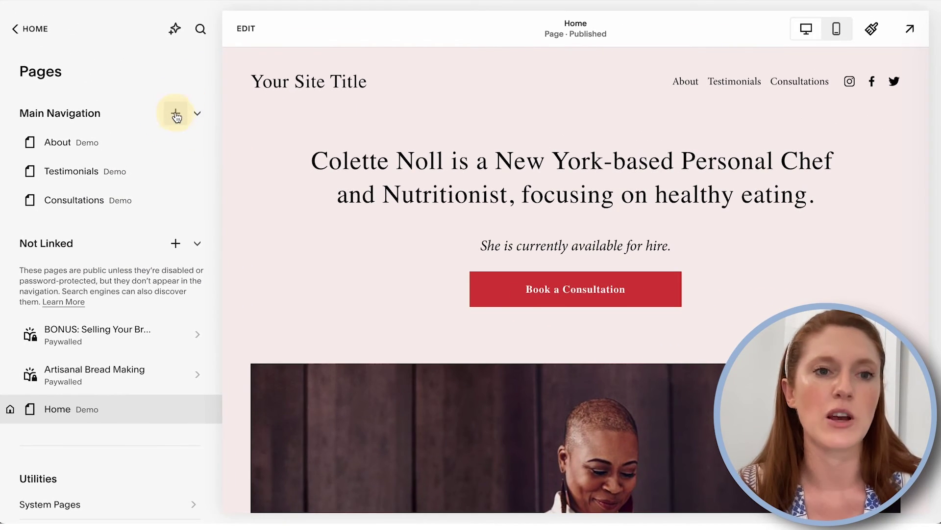
pyautogui.click(176, 116)
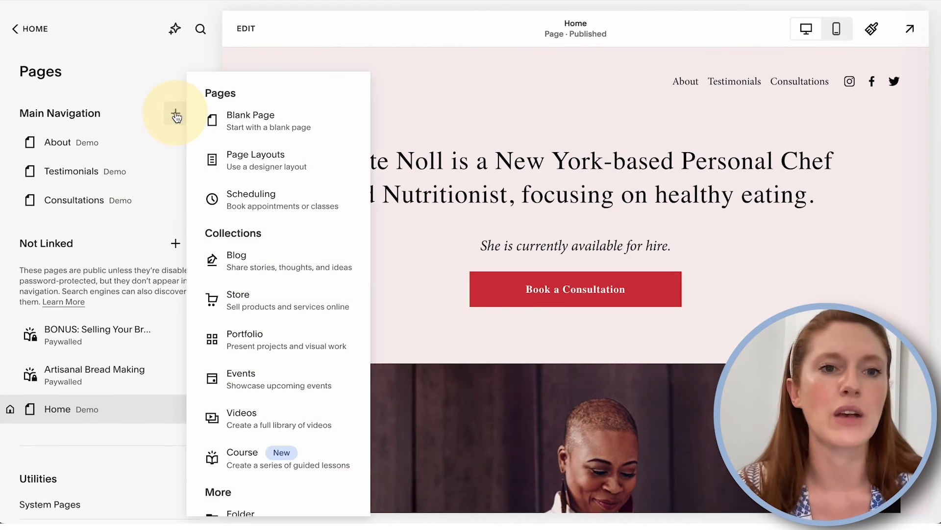
pyautogui.click(236, 161)
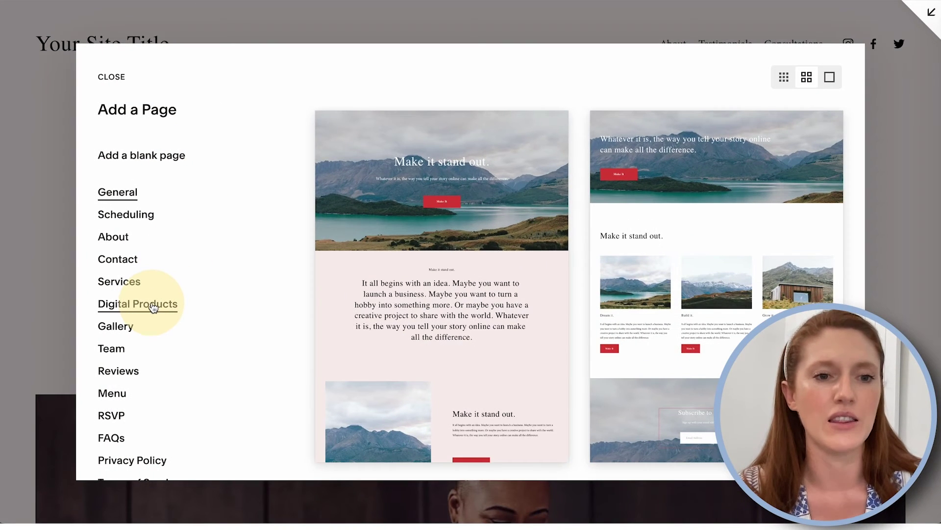
pyautogui.click(153, 306)
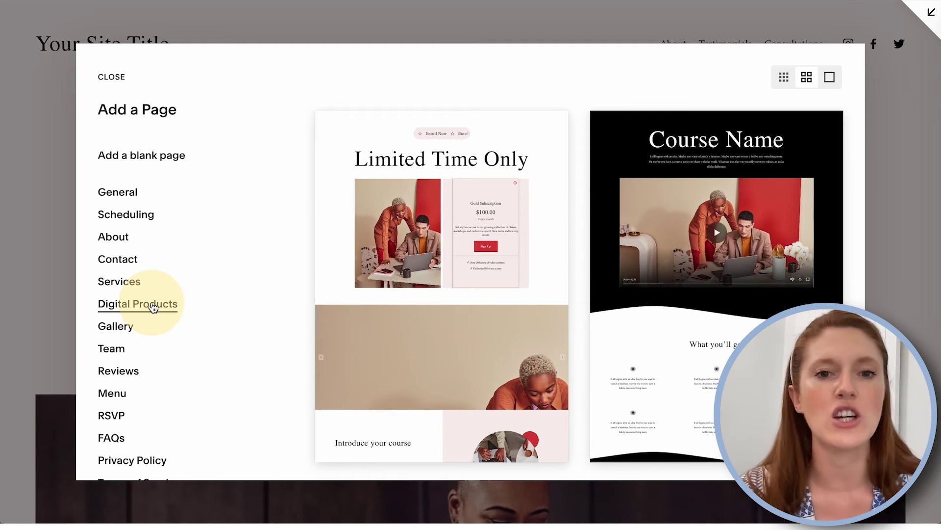
pyautogui.scroll(-10, 466, 320)
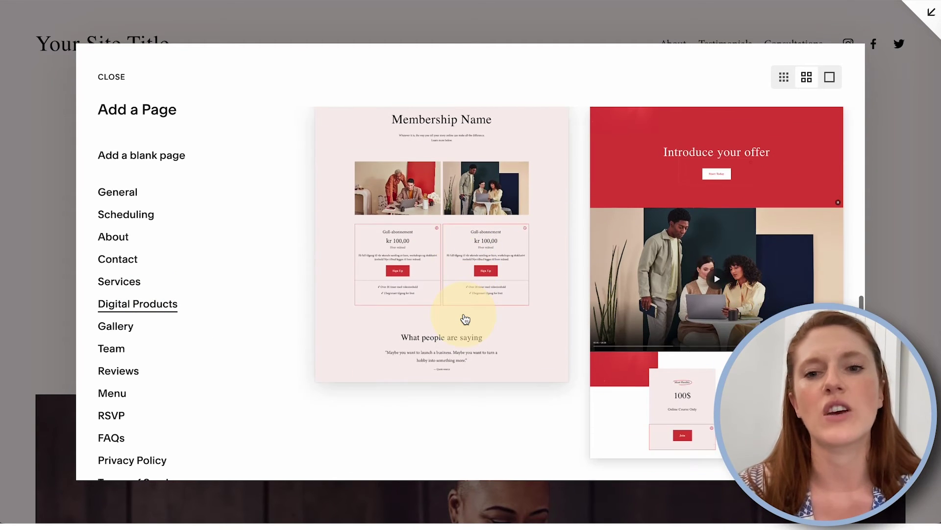
pyautogui.scroll(10, 464, 318)
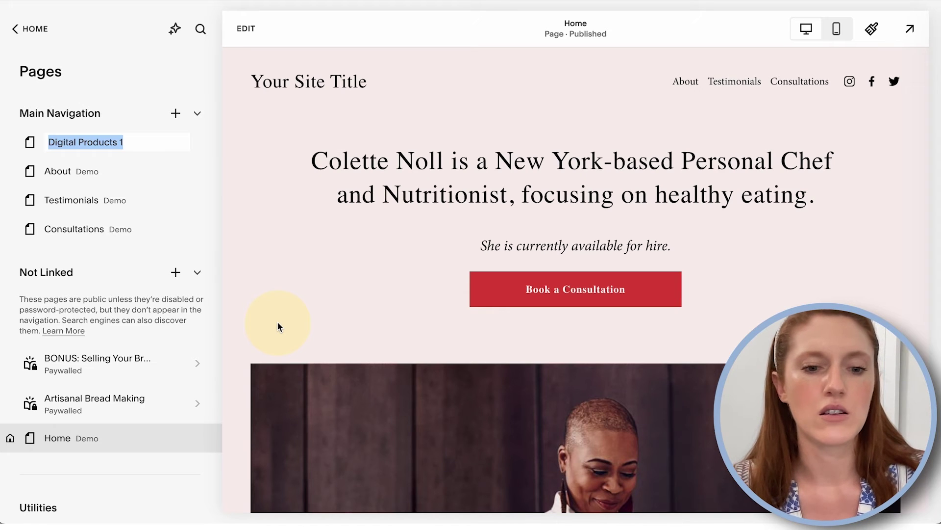
# Name the new page Bread Making Enrollment.
pyautogui.write('Bread Making')
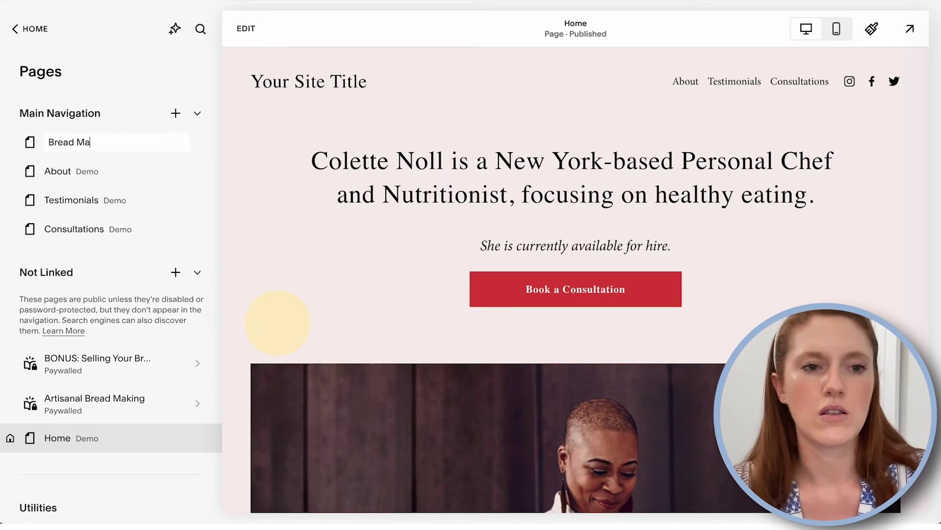
pyautogui.write('Enrollment')
pyautogui.press('Return')
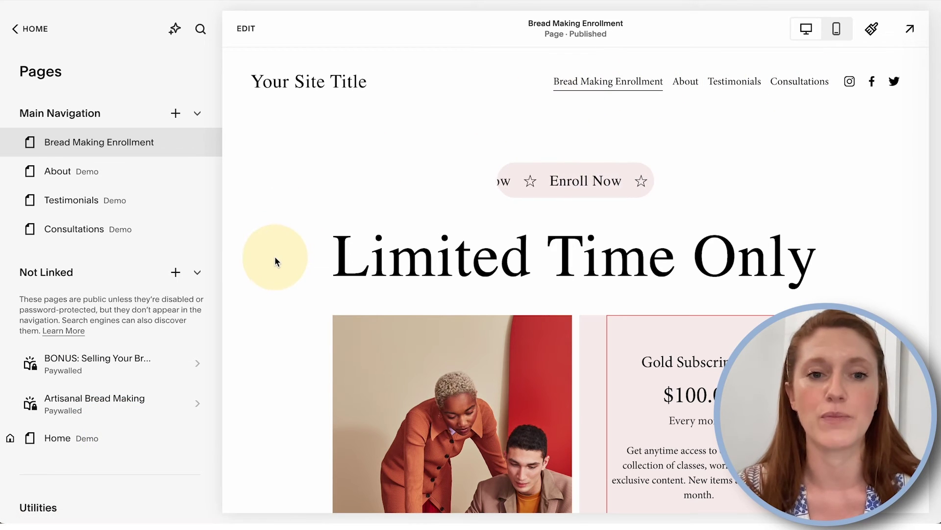
# Connect the enrollment page's digital product block to the Artisanal Bread Making + 5 Bonuses pricing plan and save the page.
pyautogui.click(245, 29)
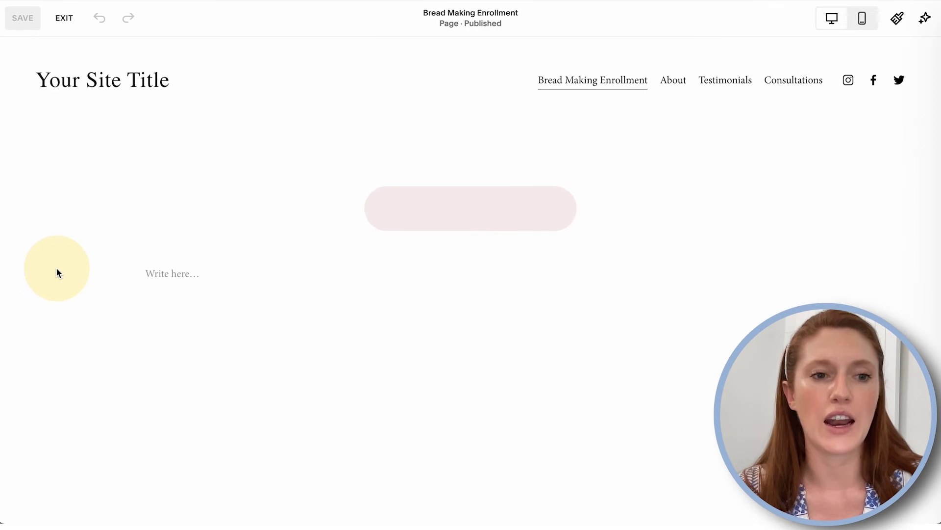
pyautogui.scroll(-6, 56, 272)
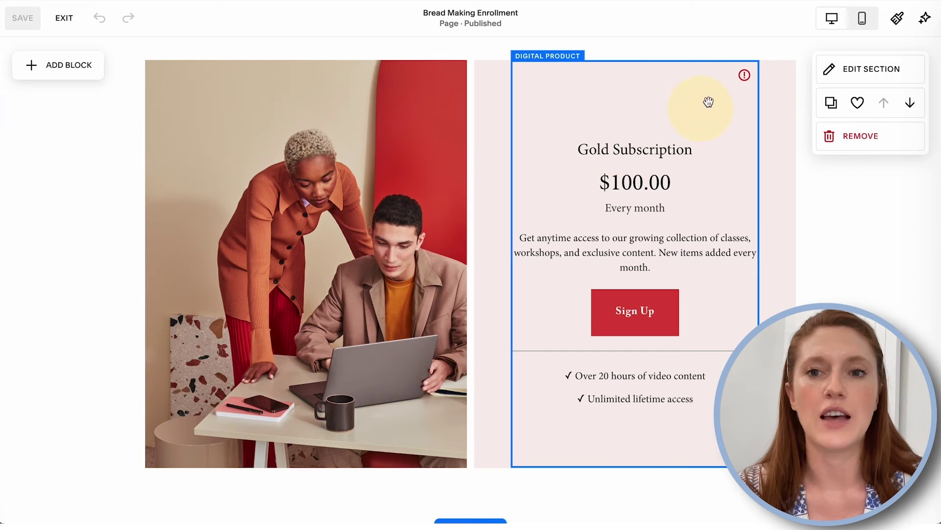
pyautogui.click(746, 77)
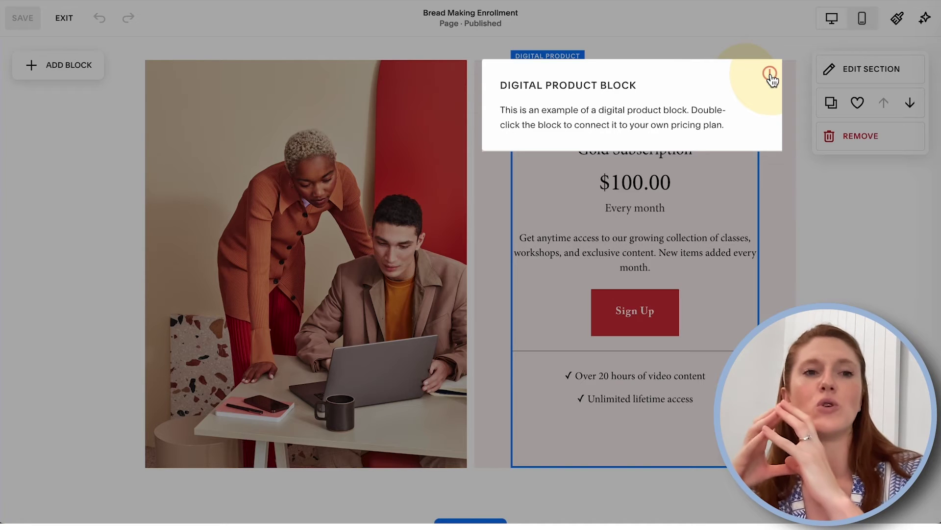
pyautogui.click(770, 74)
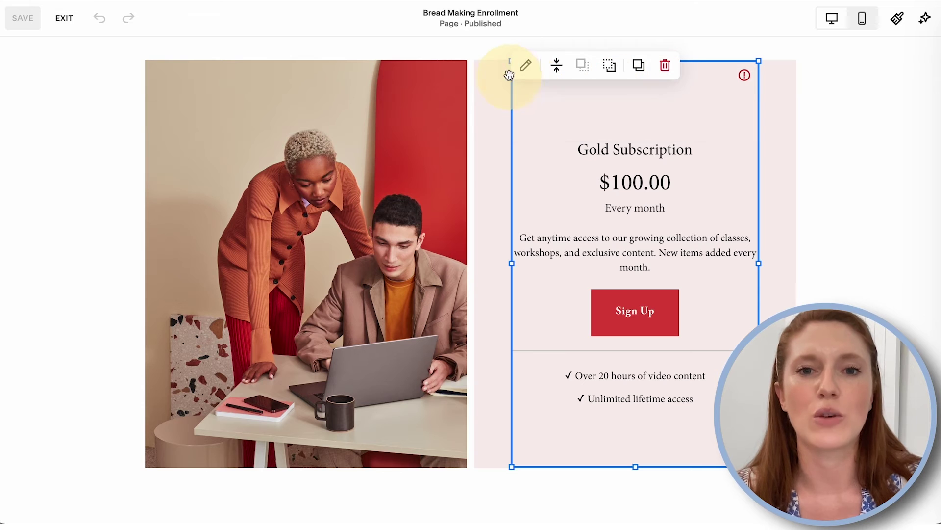
pyautogui.click(525, 64)
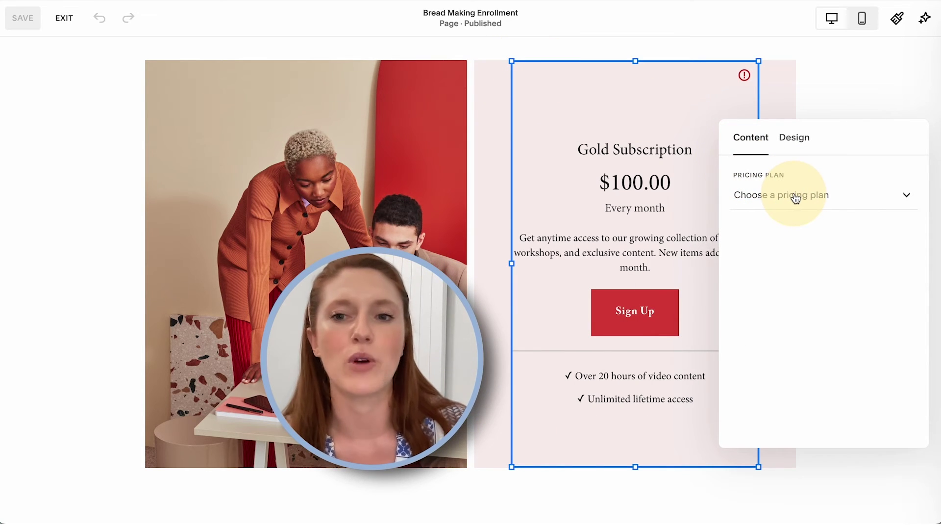
pyautogui.click(795, 196)
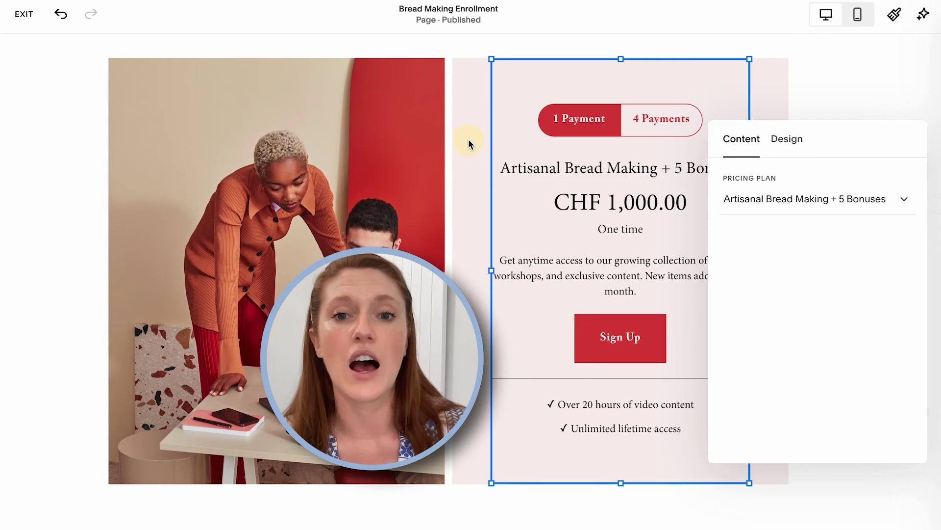
pyautogui.click(469, 141)
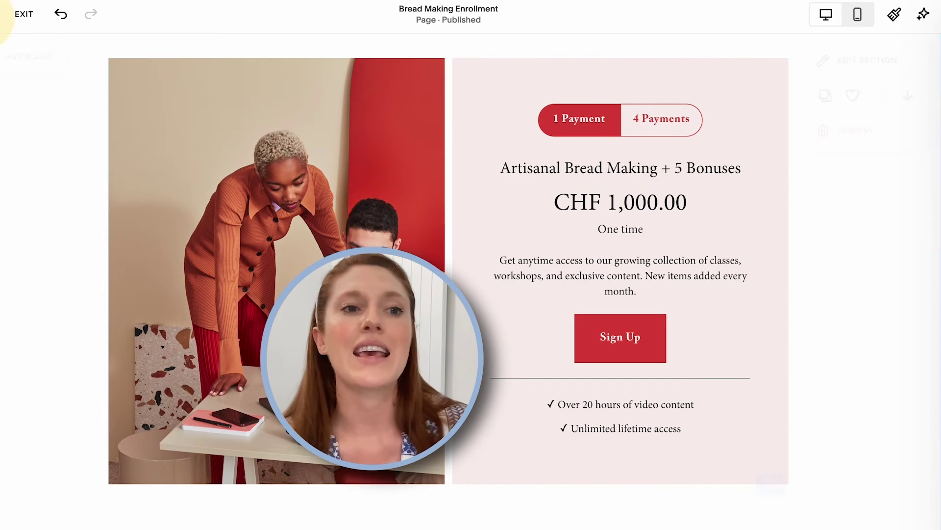
pyautogui.click(2, 15)
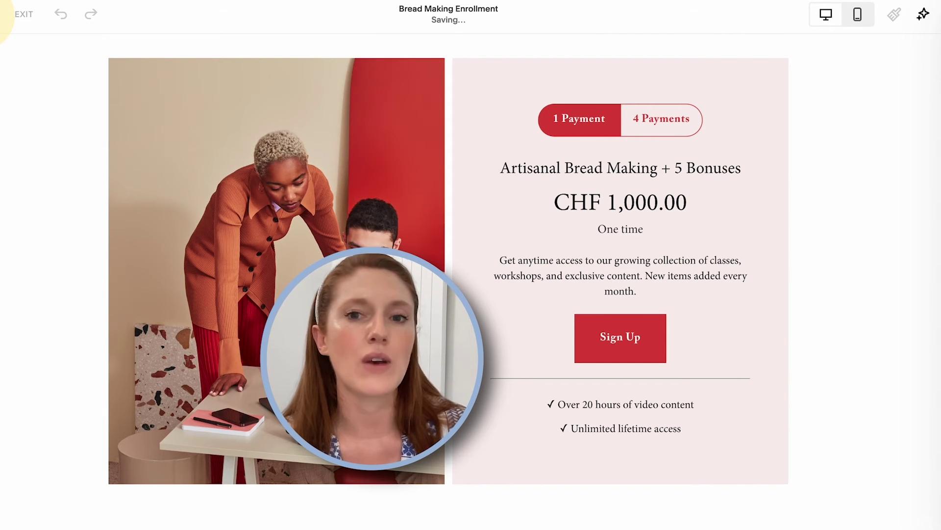
pyautogui.click(2, 17)
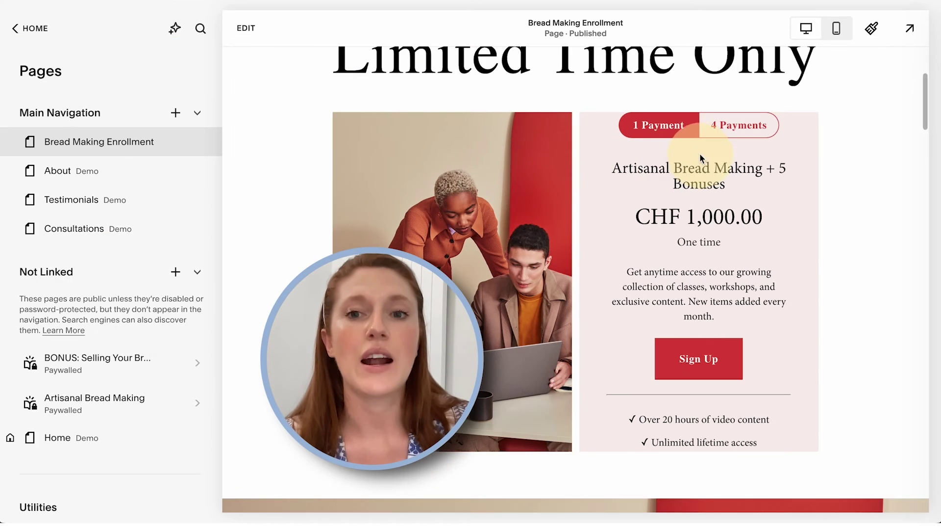
# Add the benefit "One darn good looking instructor" to the Artisanal Bread Making + 5 Bonuses pricing plan and save it.
pyautogui.moveTo(629, 417); pyautogui.dragTo(770, 434)
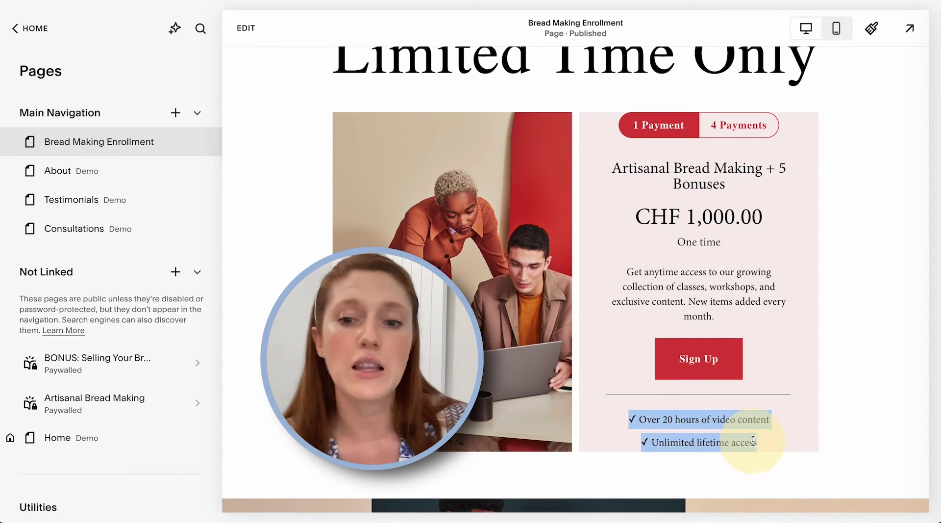
pyautogui.click(93, 403)
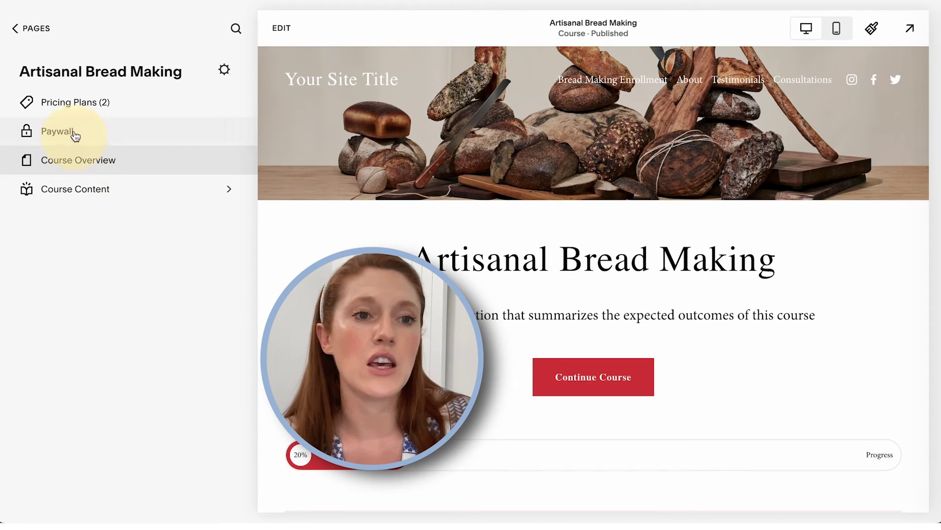
pyautogui.click(74, 101)
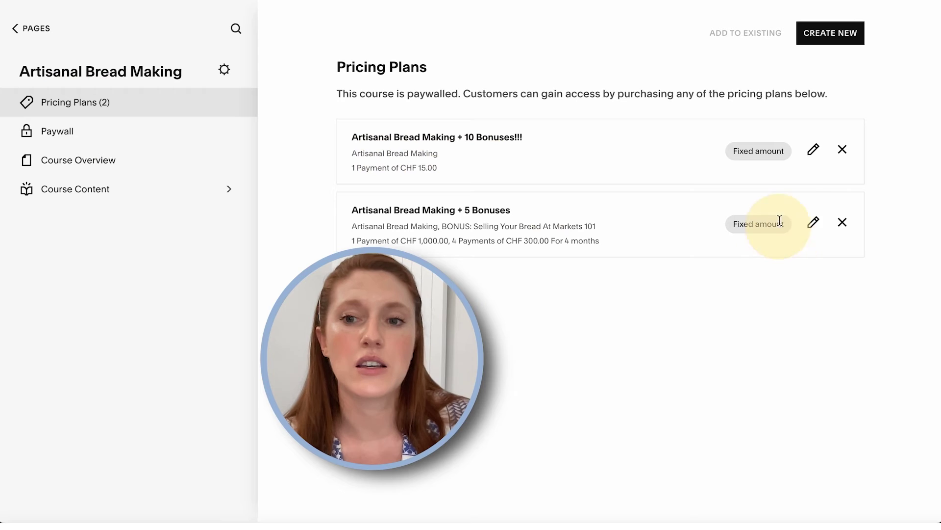
pyautogui.click(813, 222)
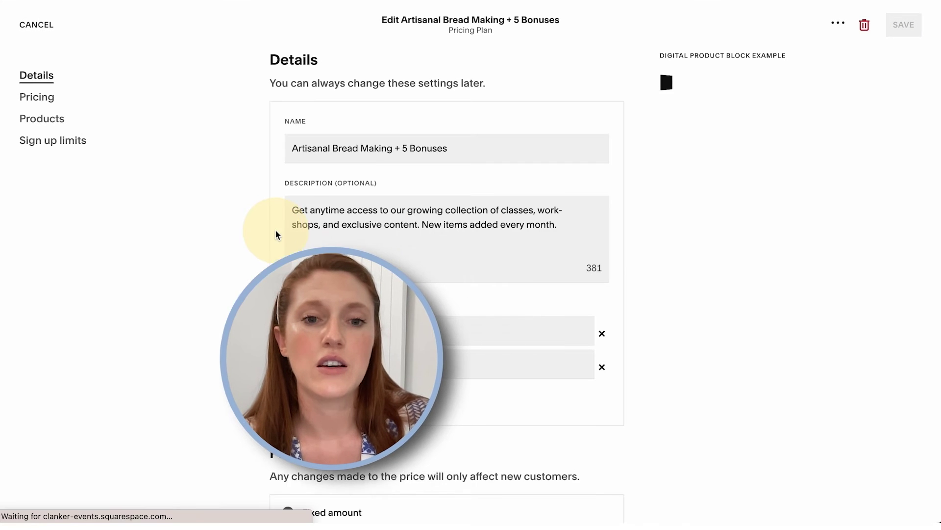
pyautogui.scroll(-2, 272, 230)
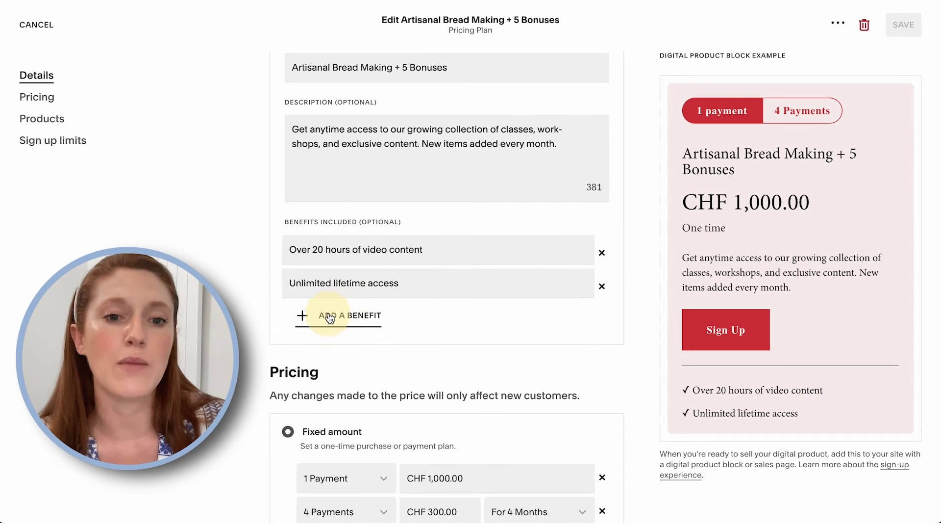
pyautogui.click(329, 315)
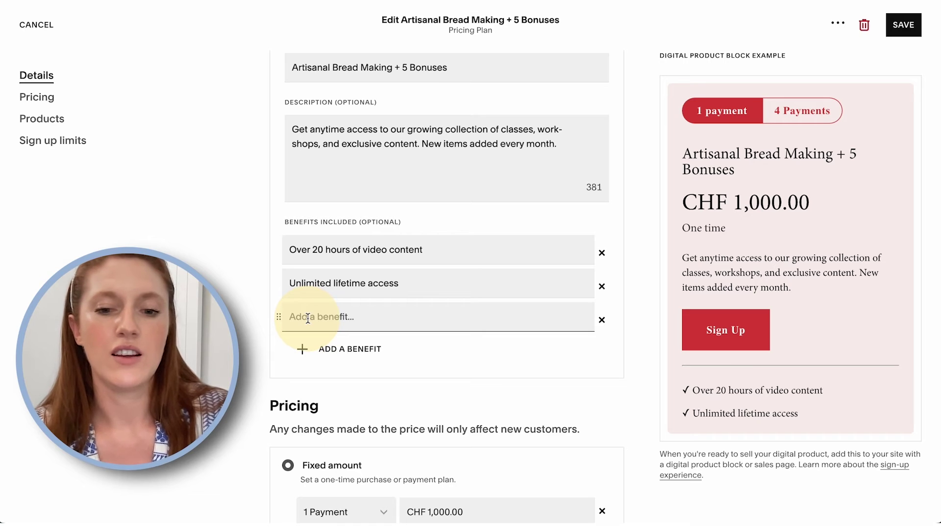
pyautogui.write('One darn good lo')
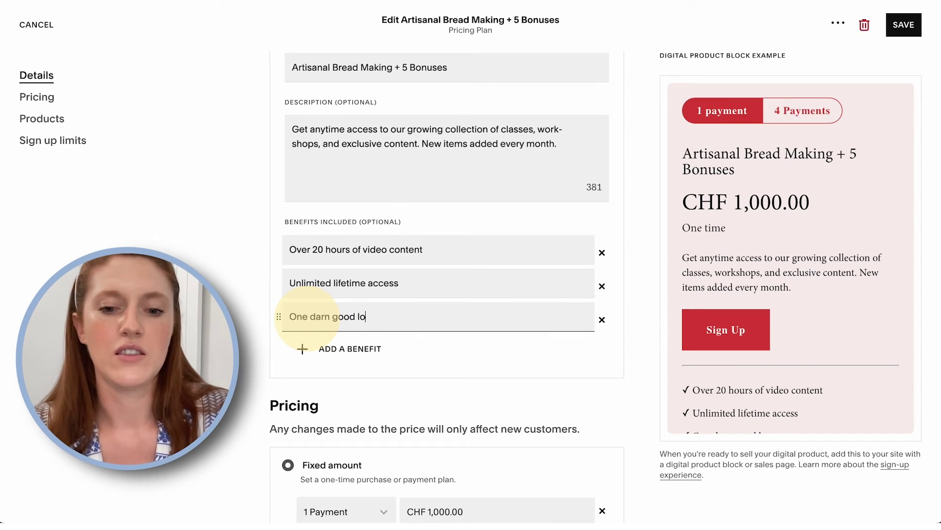
pyautogui.write('oking instructor')
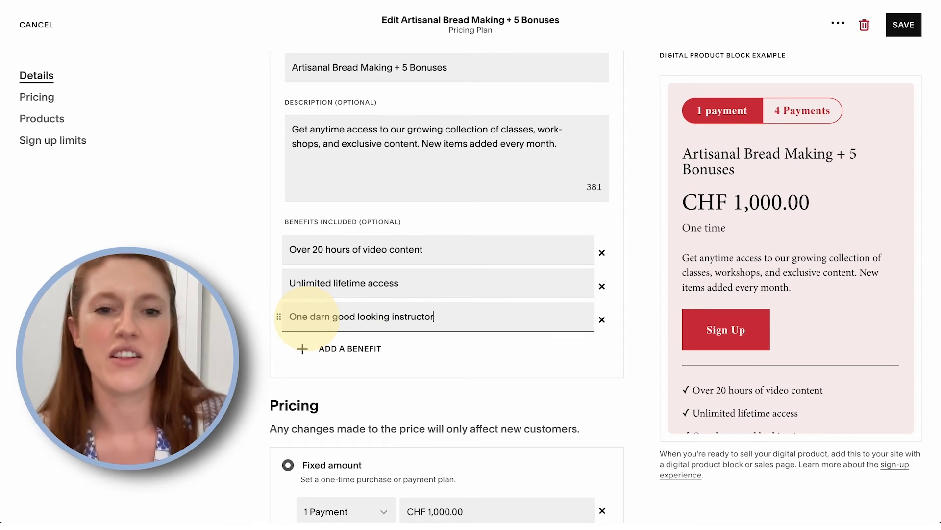
pyautogui.click(904, 26)
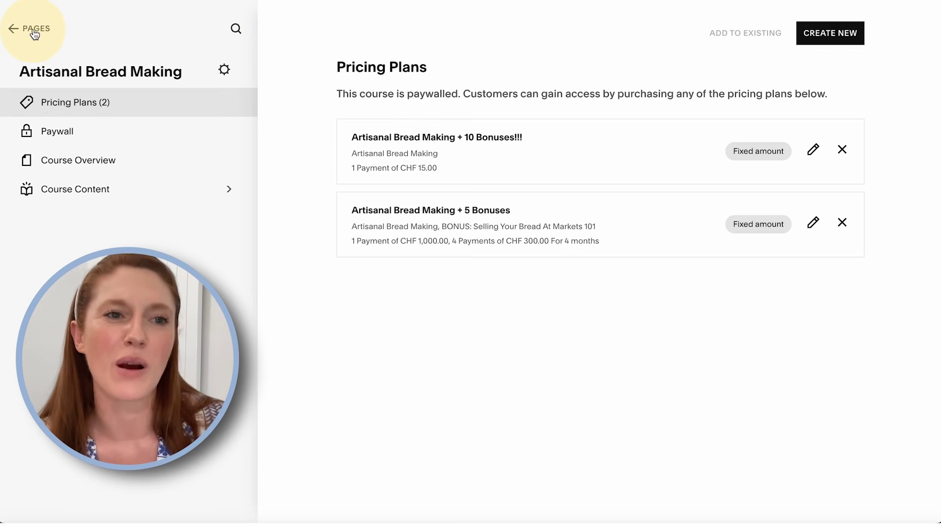
# Preview the Bread Making Enrollment page full screen and check how its pricing block and benefits are presented.
pyautogui.click(34, 30)
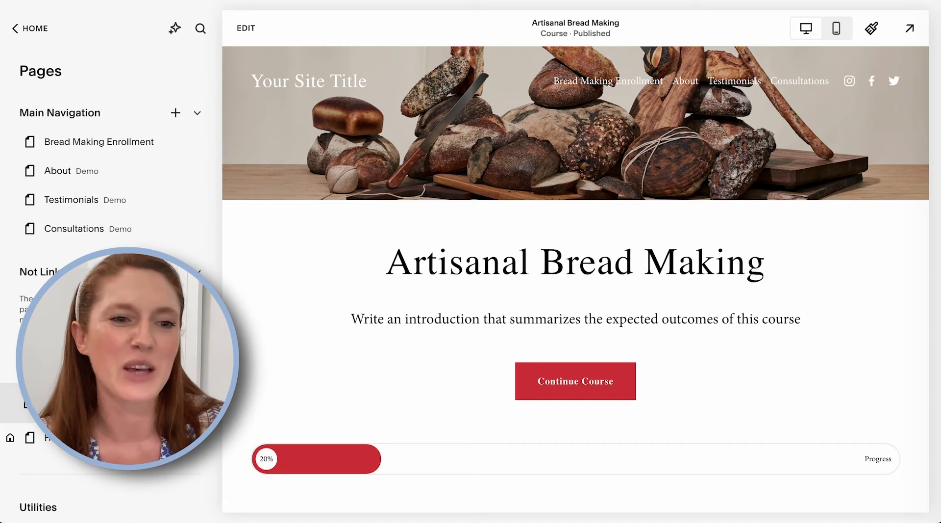
pyautogui.click(58, 142)
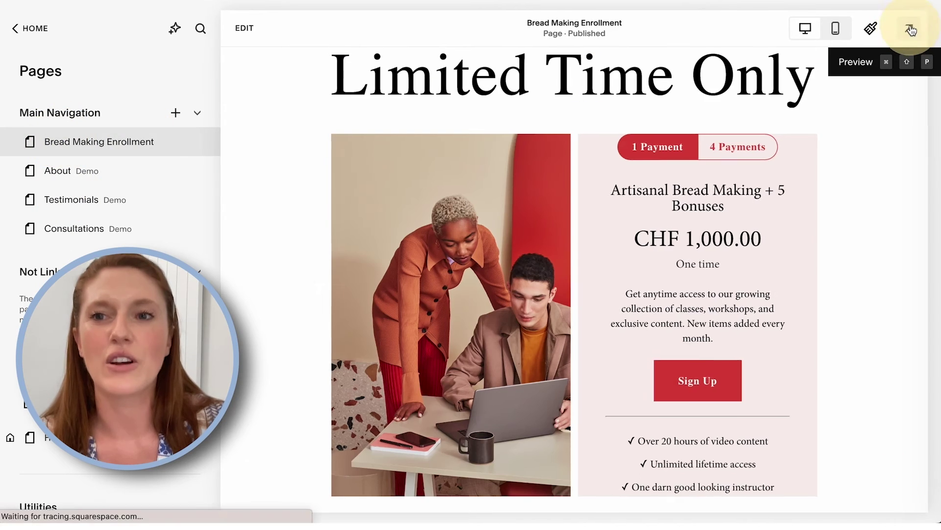
pyautogui.click(910, 28)
pyautogui.scroll(-3, 840, 228)
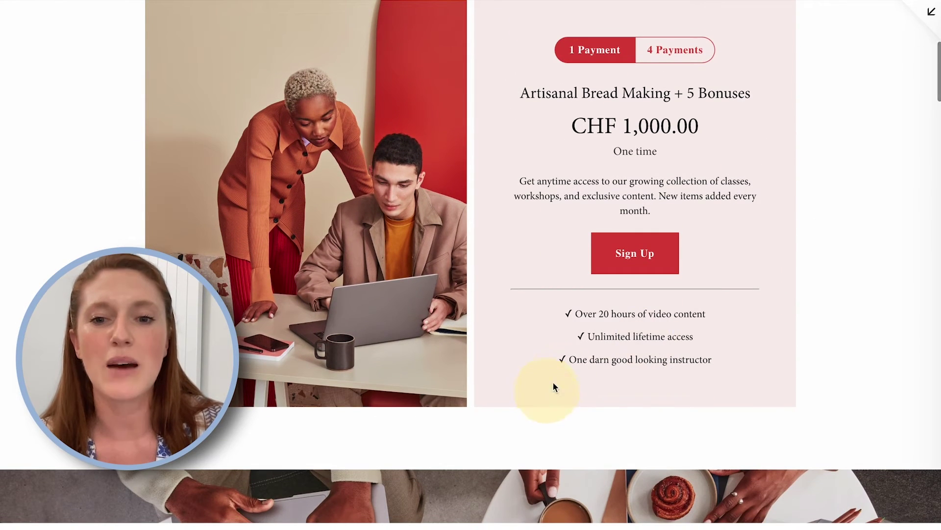
pyautogui.scroll(1, 576, 356)
pyautogui.scroll(6, 575, 356)
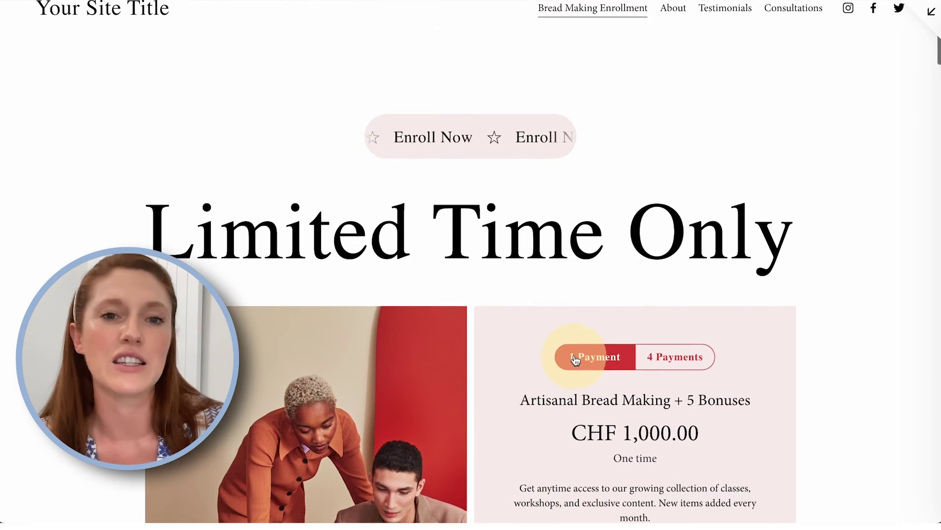
pyautogui.scroll(-5, 577, 359)
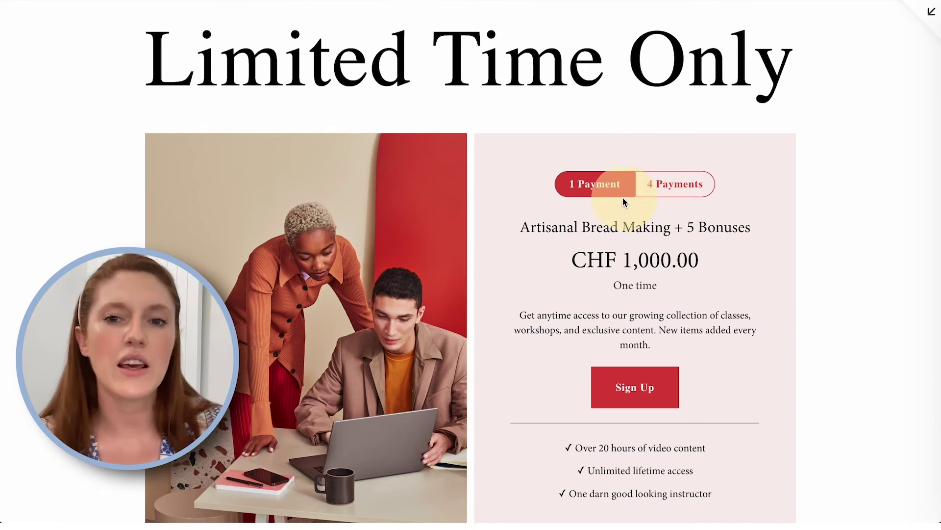
pyautogui.scroll(-1, 579, 223)
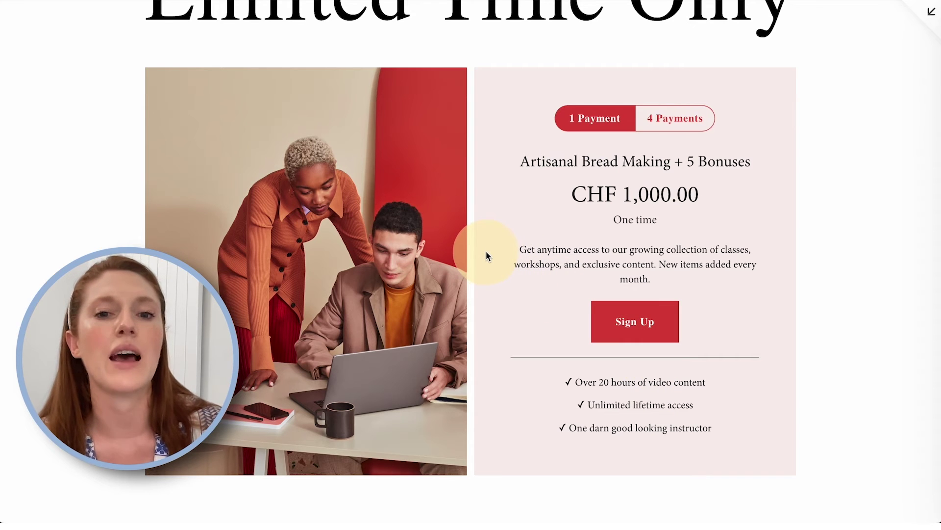
pyautogui.click(932, 14)
pyautogui.scroll(2, 396, 156)
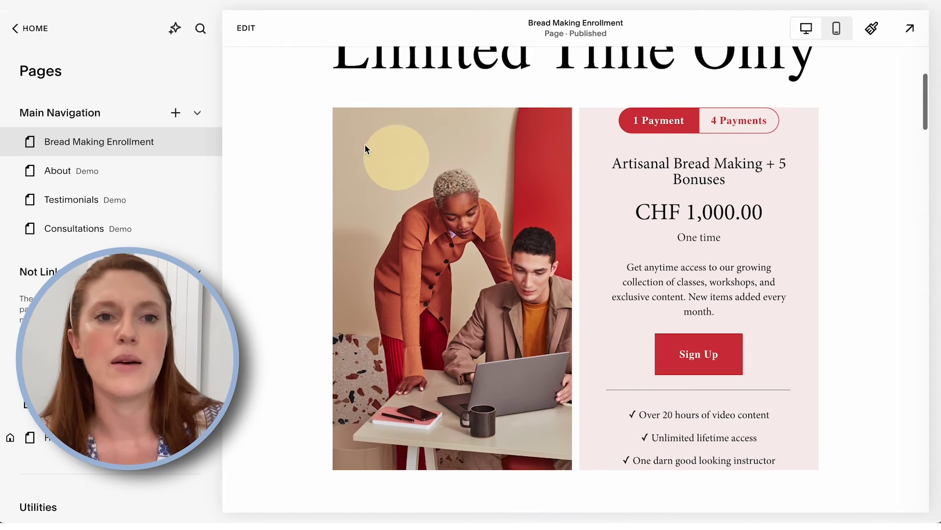
# Open the Bread Making Enrollment page for editing and review its sections from the pricing block down to What you'll learn.
pyautogui.click(246, 29)
pyautogui.click(225, 246)
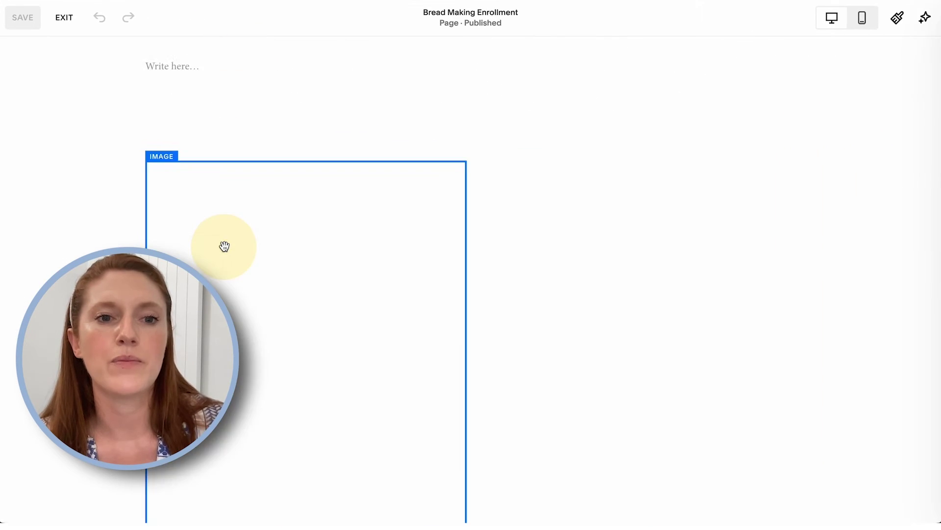
pyautogui.scroll(-7, 224, 246)
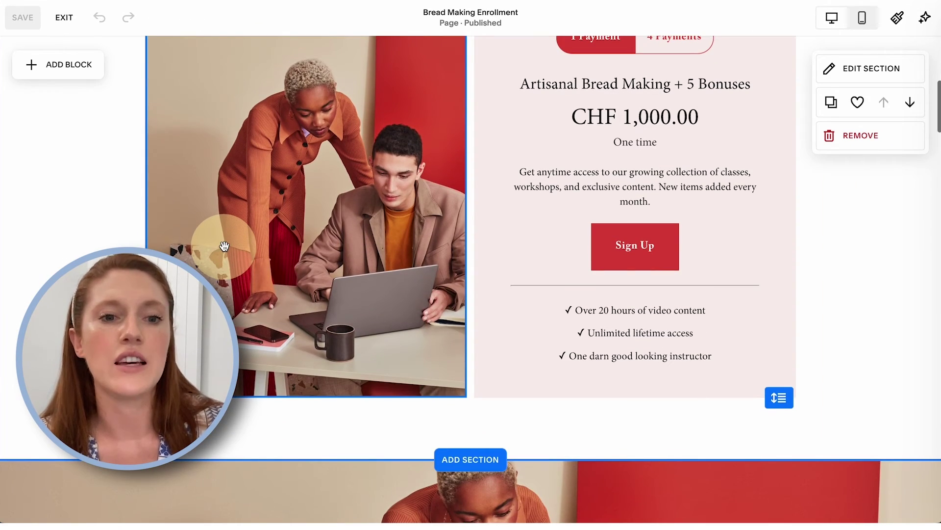
pyautogui.scroll(-10, 225, 248)
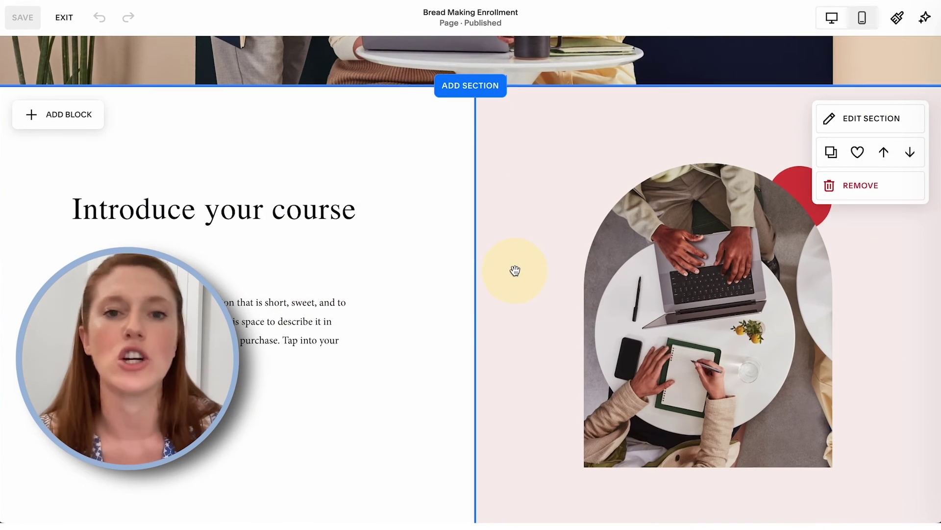
pyautogui.scroll(-9, 515, 270)
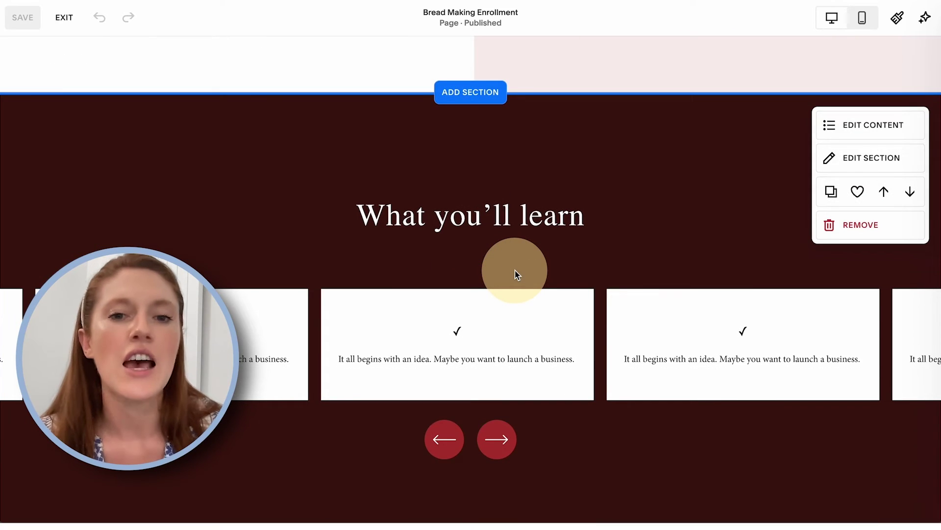
pyautogui.scroll(-2, 516, 273)
pyautogui.scroll(1, 515, 270)
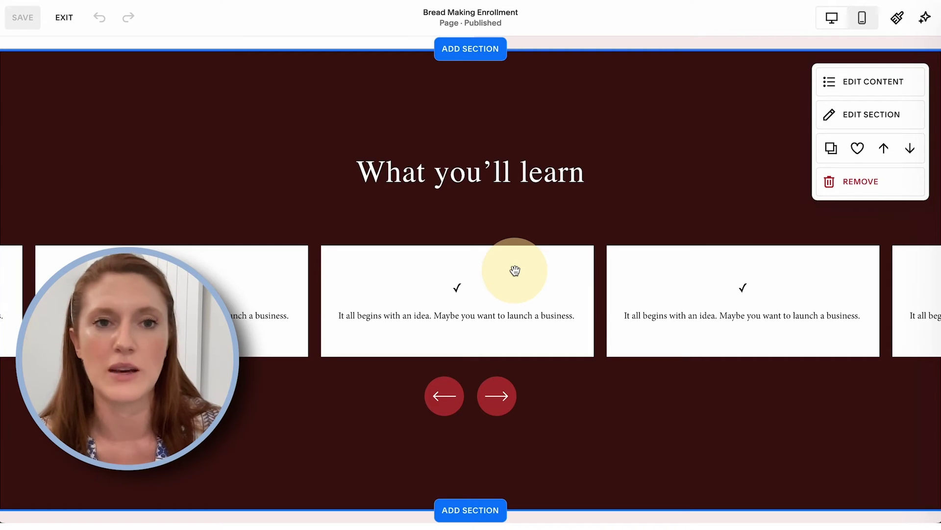
pyautogui.scroll(14, 515, 270)
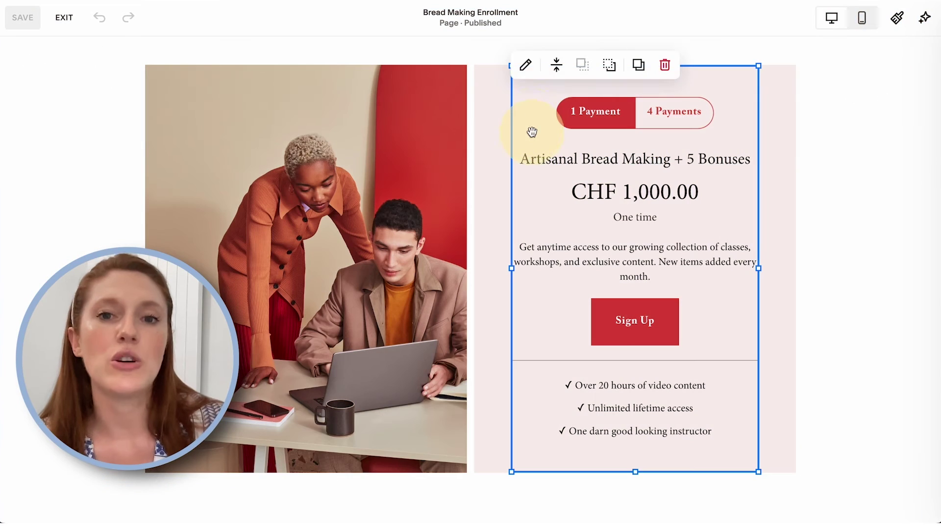
# Try hiding and showing the title and benefits in the pricing block's design options.
pyautogui.click(526, 64)
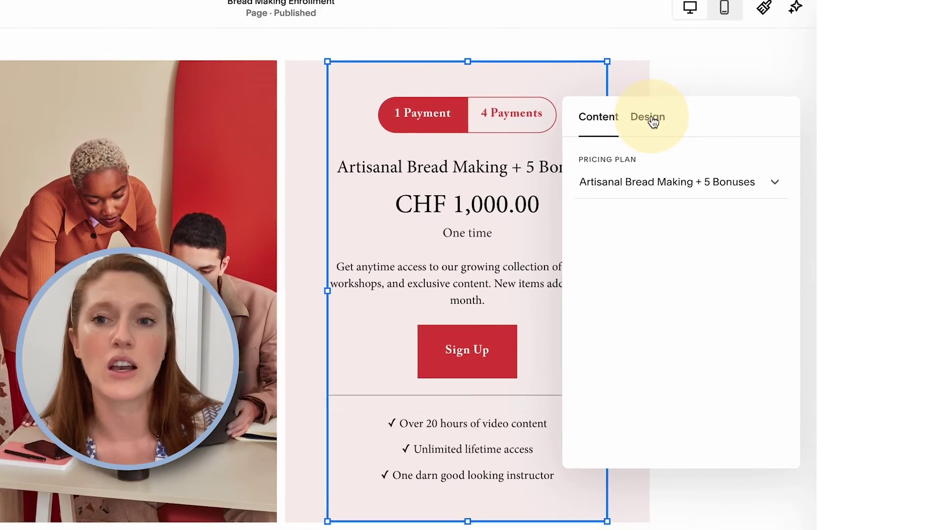
pyautogui.click(763, 114)
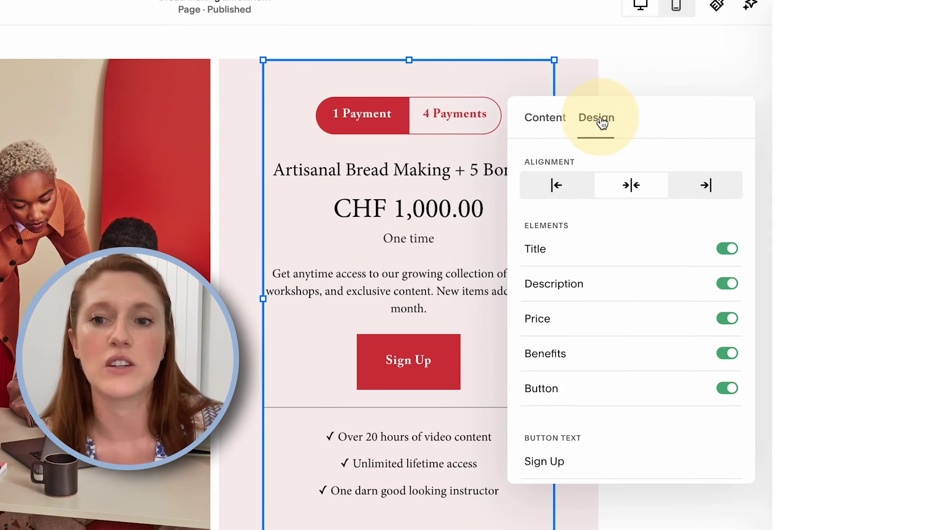
pyautogui.click(727, 250)
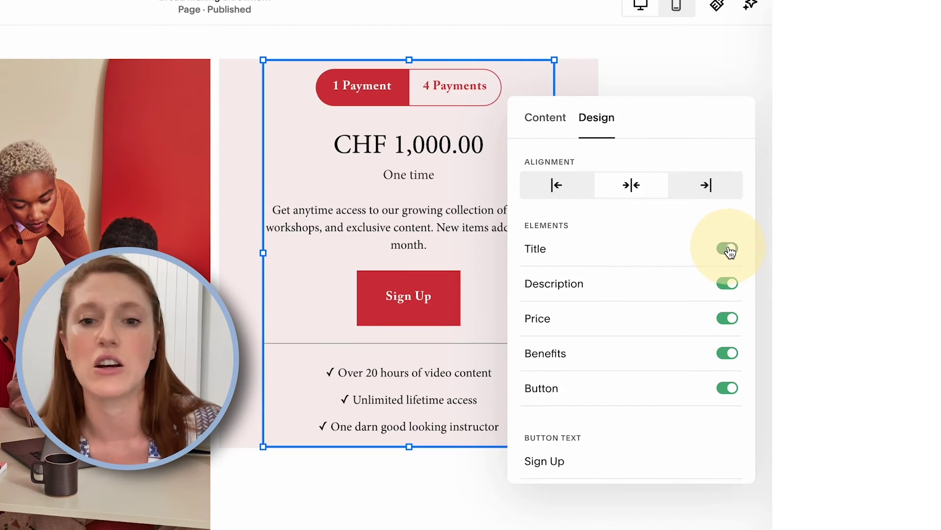
pyautogui.click(728, 249)
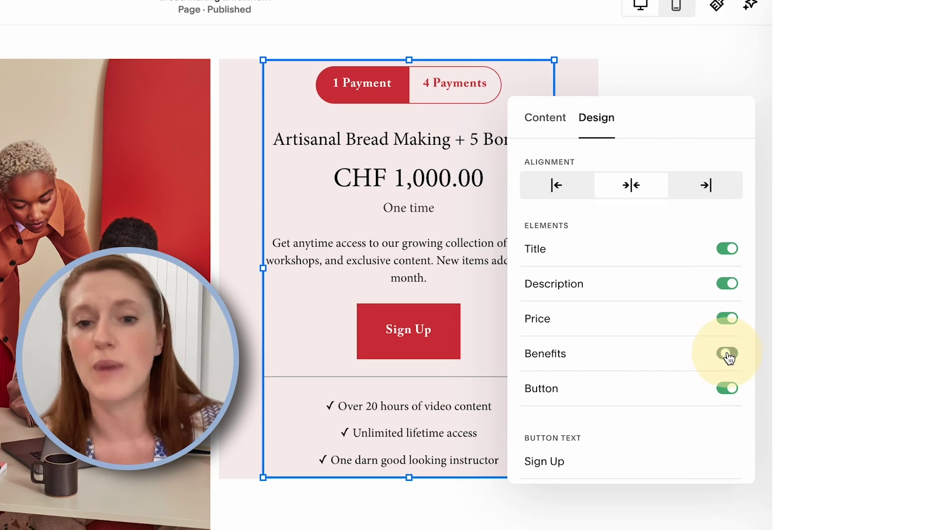
pyautogui.click(727, 353)
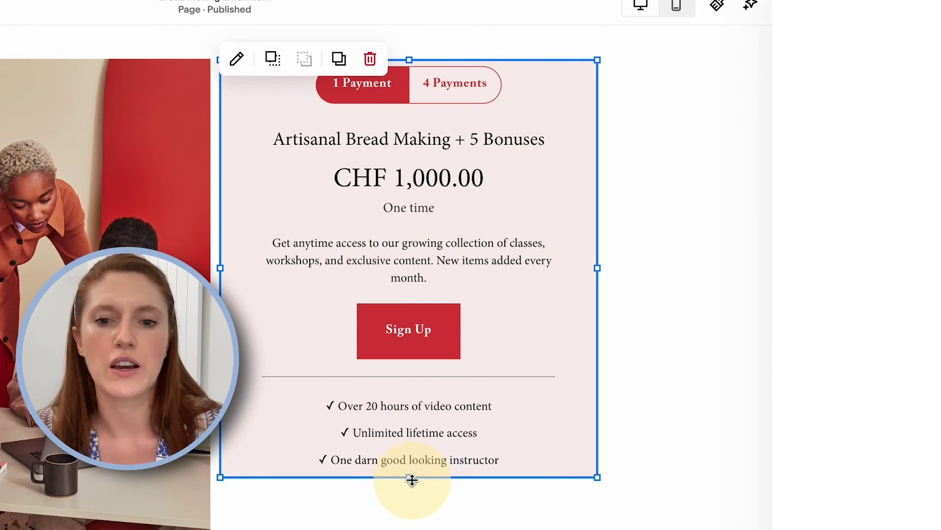
# Extend the pink background shape downward to leave space below the pricing block's benefits, and save the enrollment page.
pyautogui.moveTo(411, 480); pyautogui.dragTo(413, 502)
pyautogui.moveTo(472, 503); pyautogui.dragTo(473, 529)
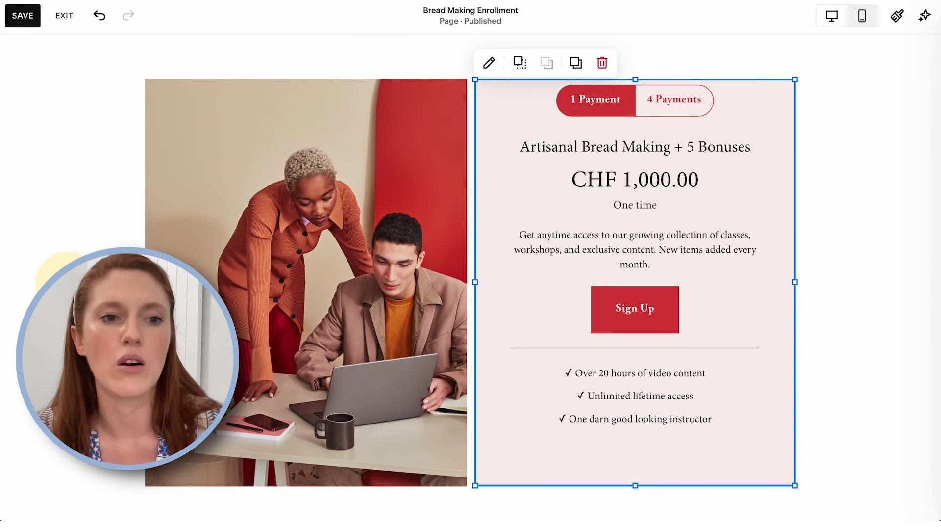
pyautogui.click(65, 263)
pyautogui.scroll(6, 65, 263)
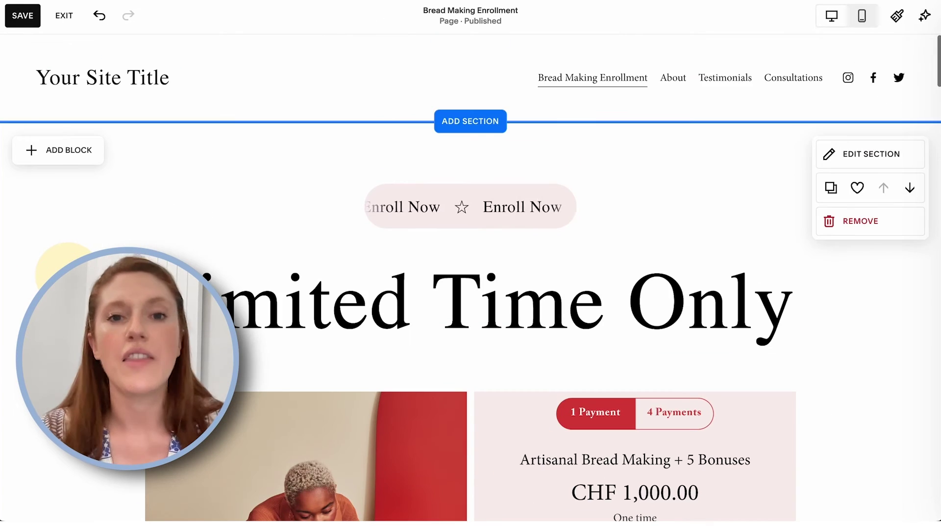
pyautogui.click(22, 15)
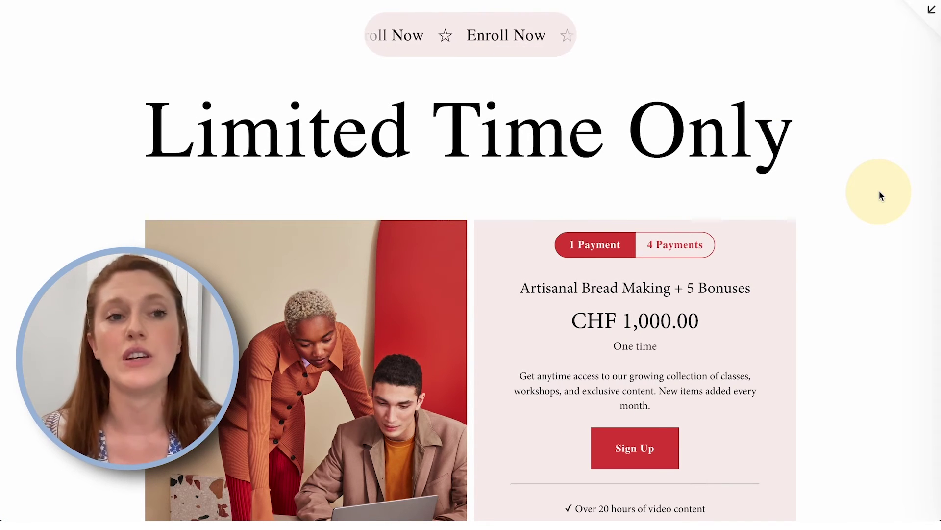
# Leave the full-screen preview, search the site settings for "stripe" and open the Stripe settings.
pyautogui.click(931, 11)
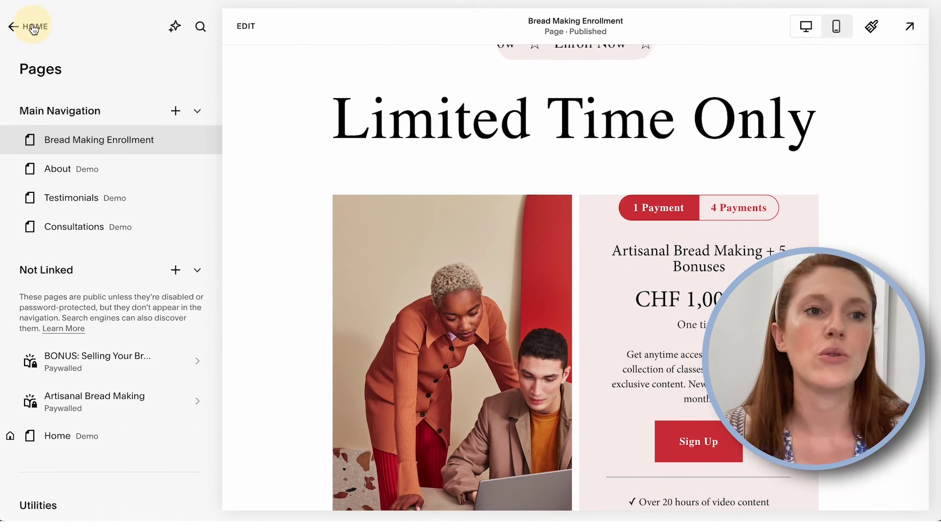
pyautogui.click(32, 27)
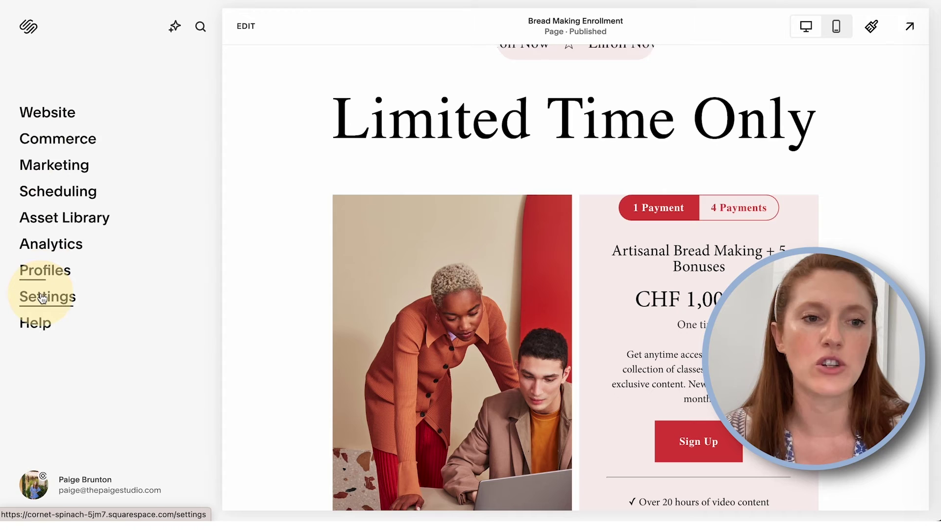
pyautogui.click(42, 297)
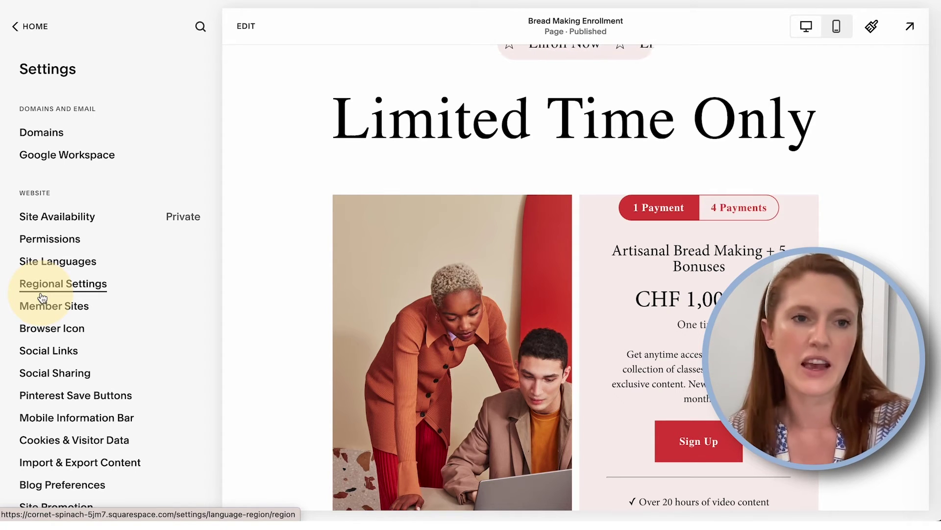
pyautogui.scroll(-10, 42, 298)
pyautogui.press('/')
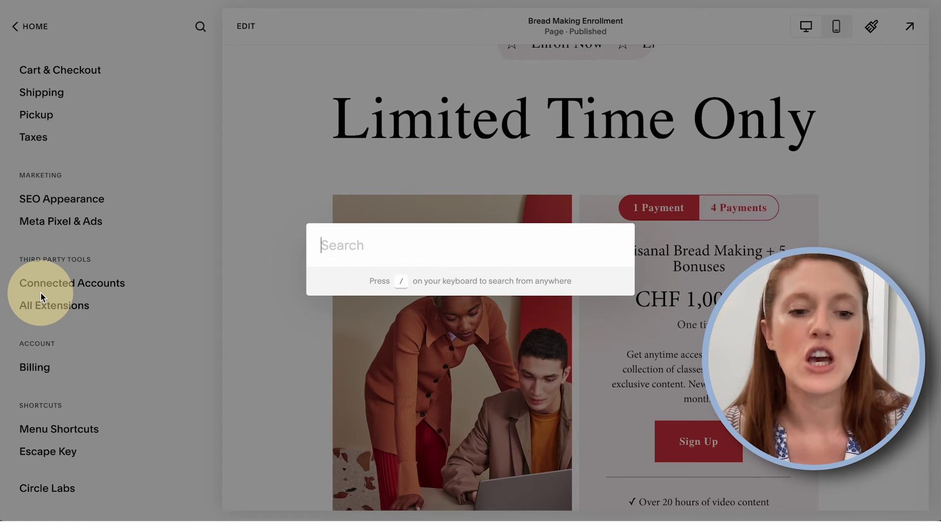
pyautogui.write('stripe')
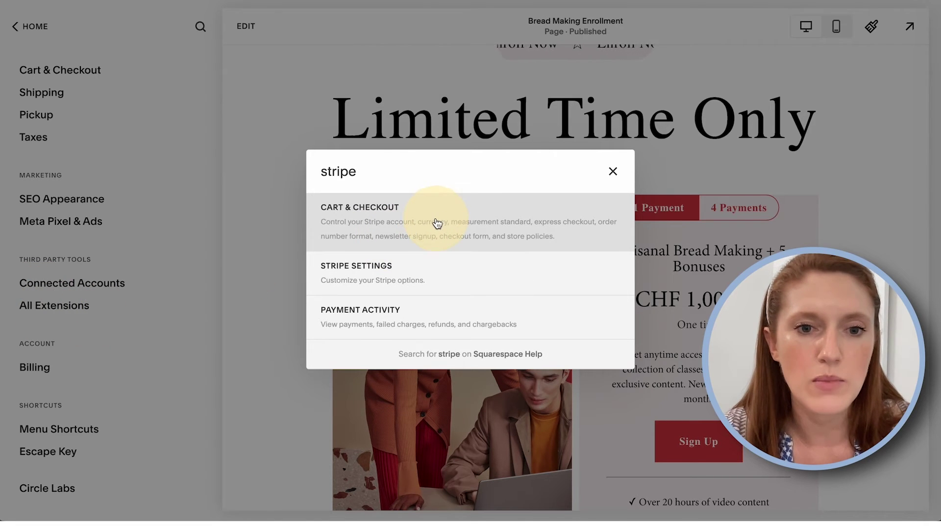
pyautogui.click(357, 274)
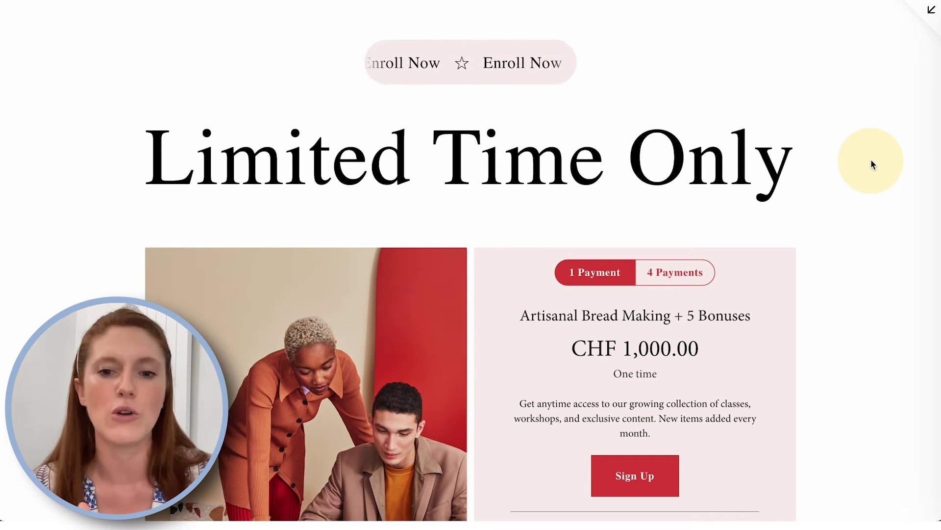
# Test the enrollment page as a visitor by choosing the 4 Payments option and trying to sign up, and close the preview.
pyautogui.scroll(-3, 871, 159)
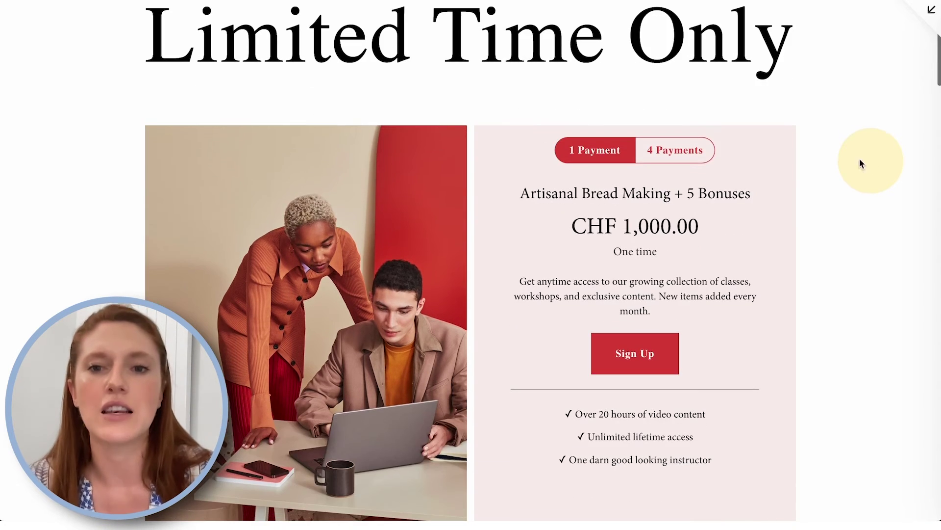
pyautogui.click(673, 156)
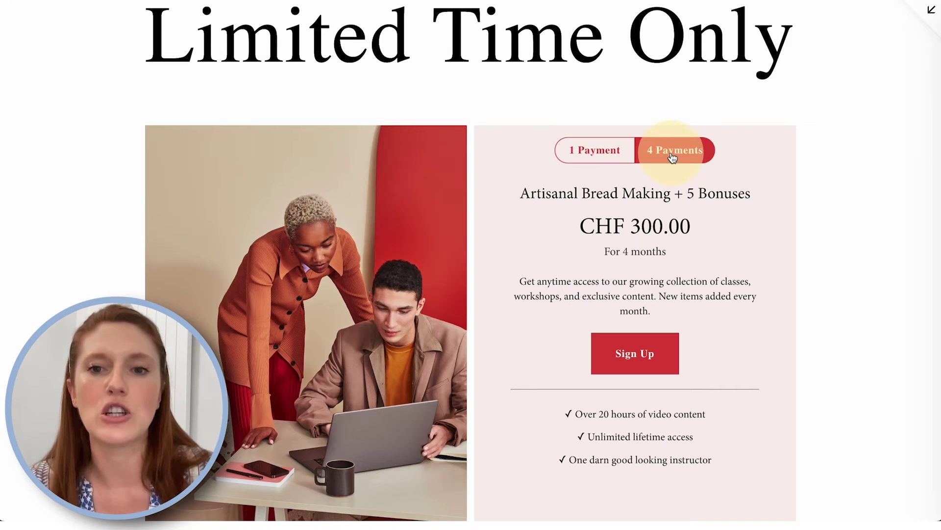
pyautogui.click(631, 354)
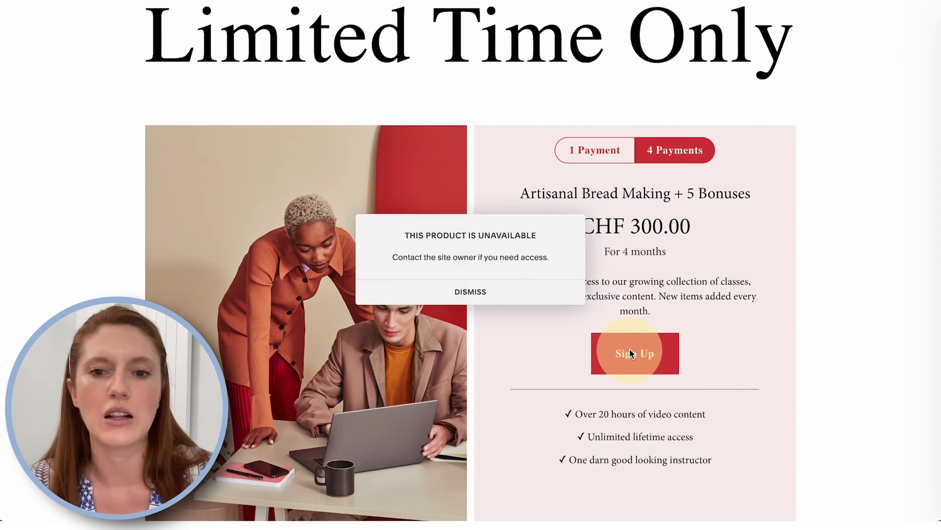
pyautogui.click(471, 292)
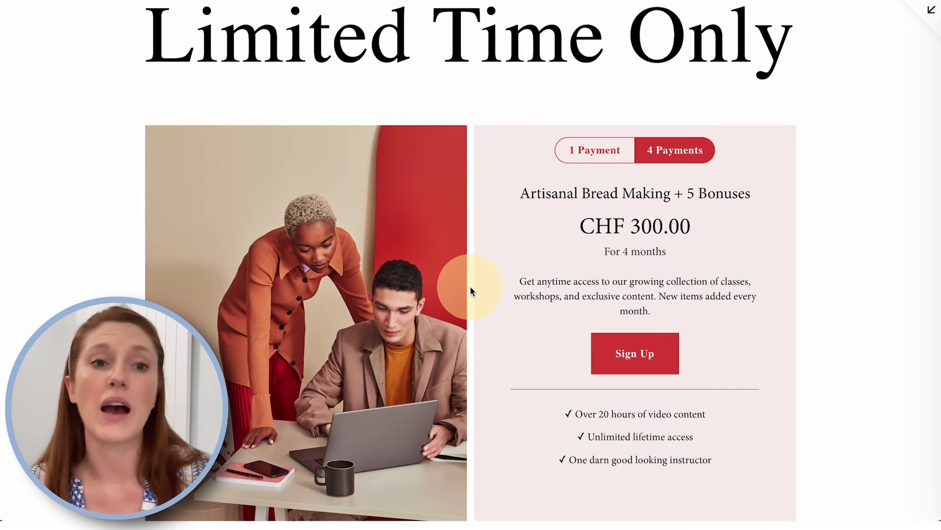
pyautogui.click(930, 15)
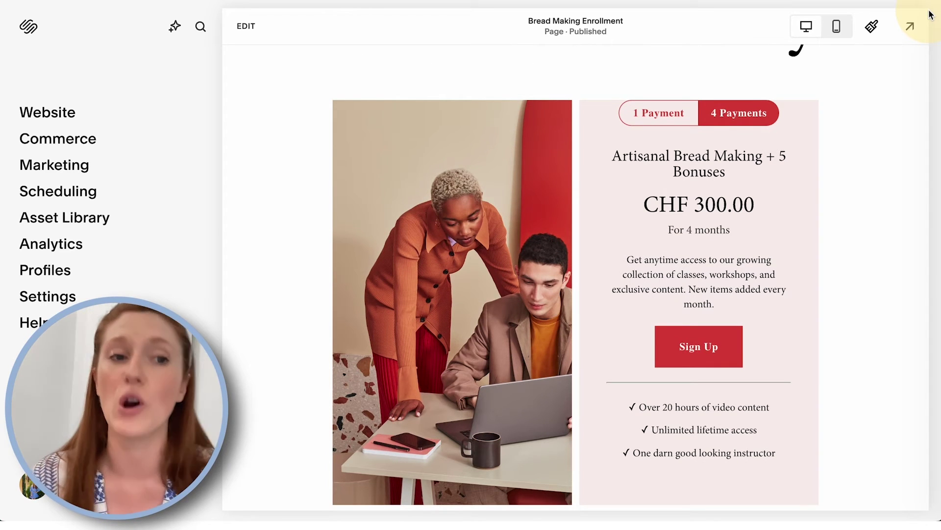
# Preview the Artisanal Bread Making course overview full screen, review its lesson list and continue the course.
pyautogui.click(27, 113)
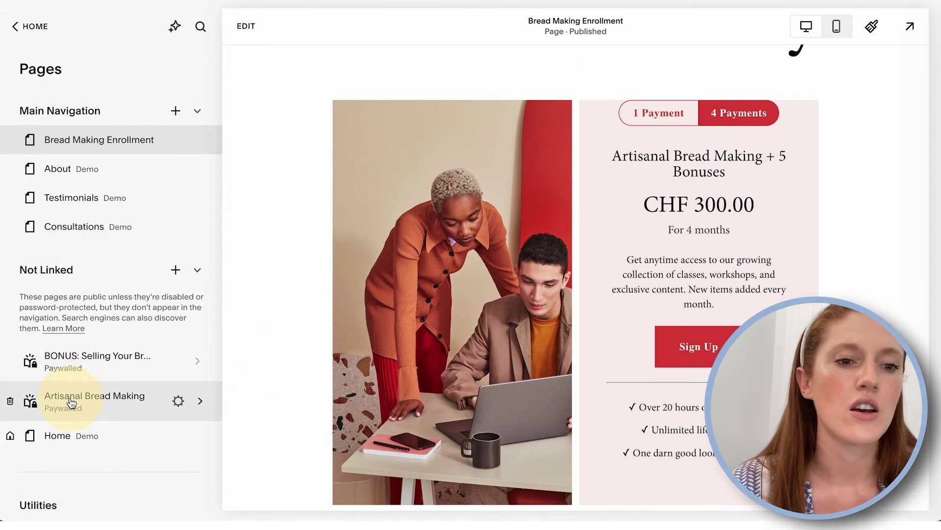
pyautogui.click(71, 402)
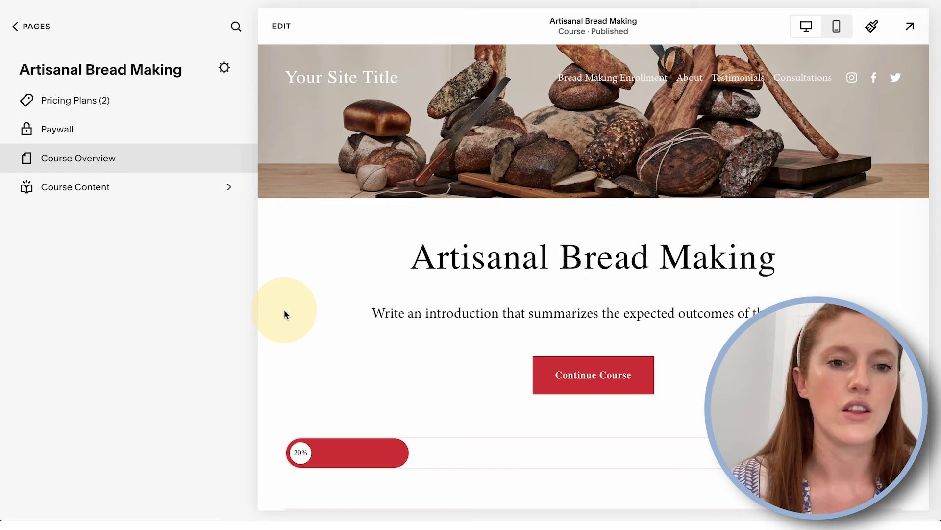
pyautogui.click(910, 27)
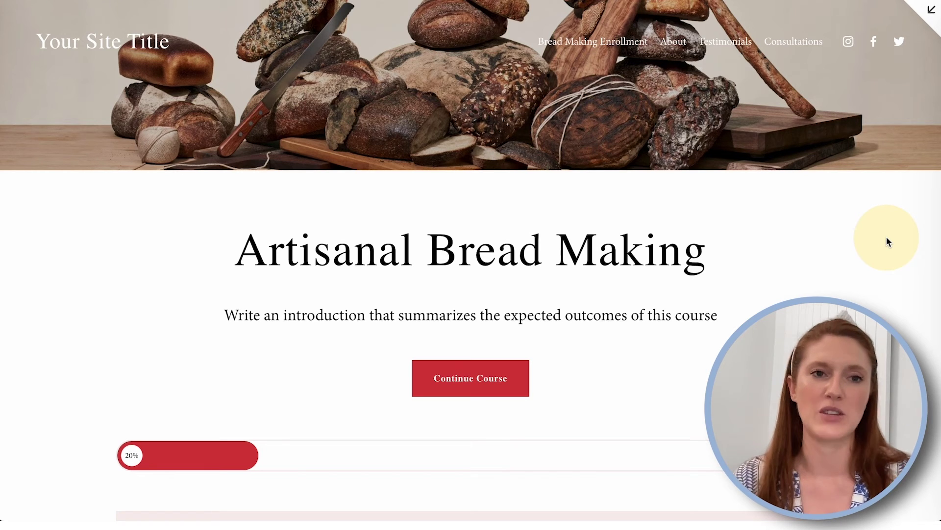
pyautogui.scroll(-10, 887, 236)
pyautogui.scroll(-8, 886, 236)
pyautogui.scroll(15, 886, 236)
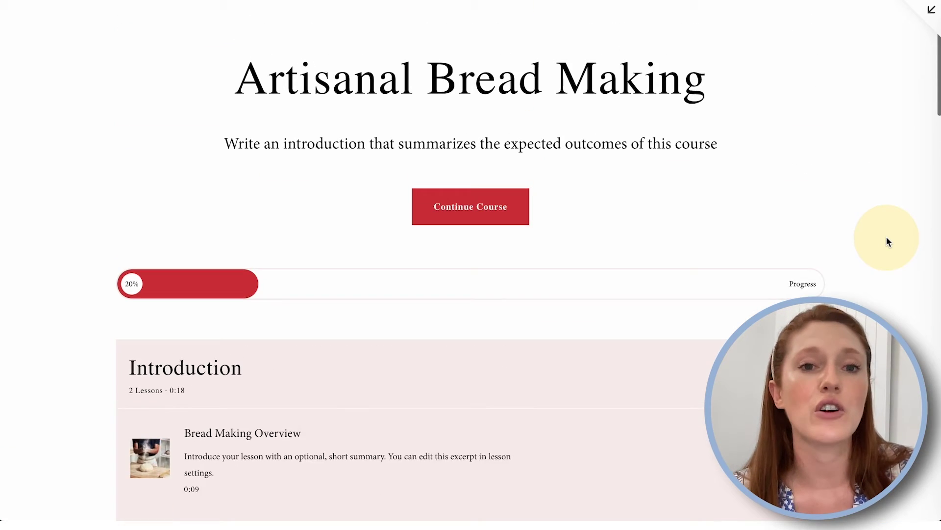
pyautogui.click(458, 216)
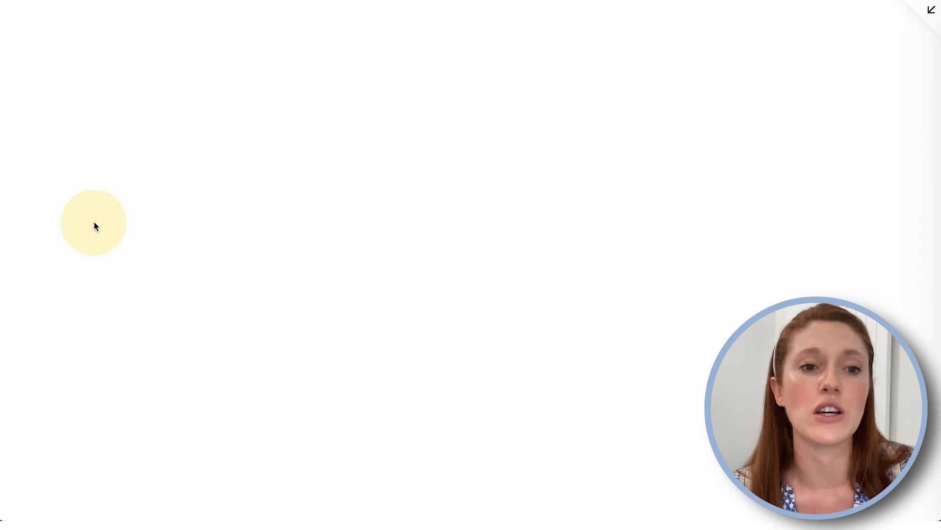
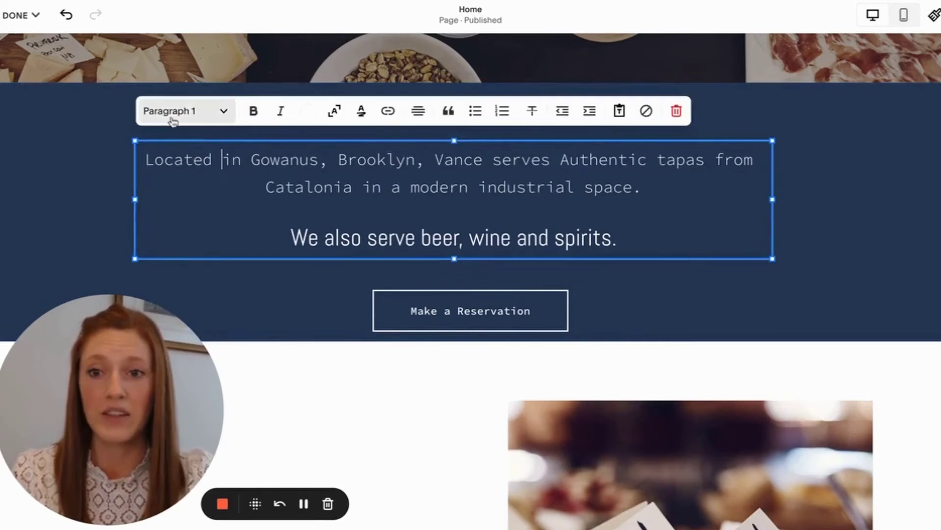
# Set the "Located in Gowanus, Brooklyn" text on the Home page to Paragraph 2 and save the page.
pyautogui.click(173, 115)
pyautogui.click(198, 294)
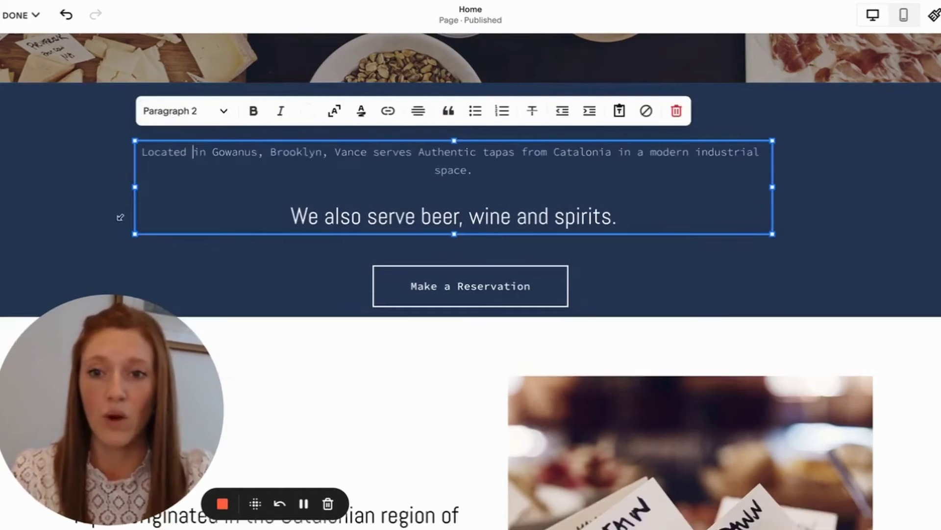
pyautogui.click(94, 191)
pyautogui.click(19, 15)
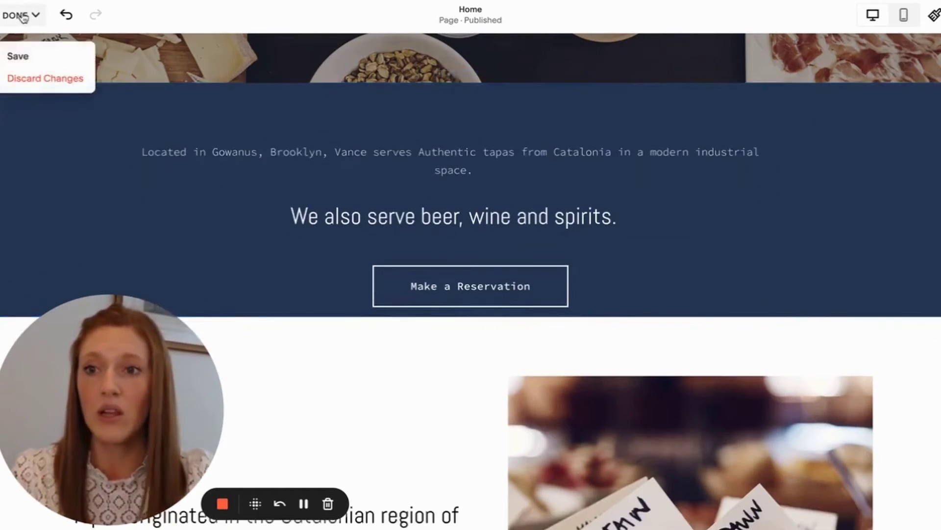
pyautogui.click(22, 56)
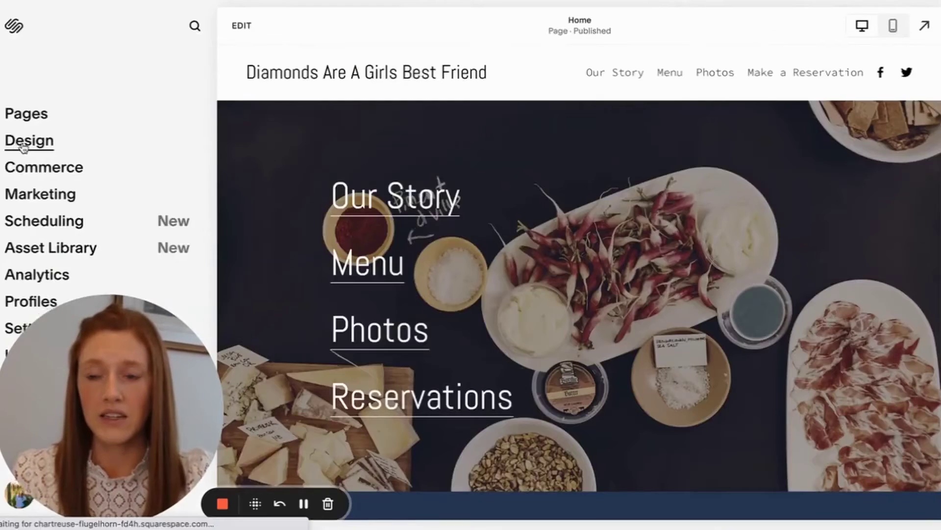
# Open the Fonts settings in Site Styles and compare the paragraph and heading styles used in the Home page's blue section.
pyautogui.click(22, 141)
pyautogui.click(22, 119)
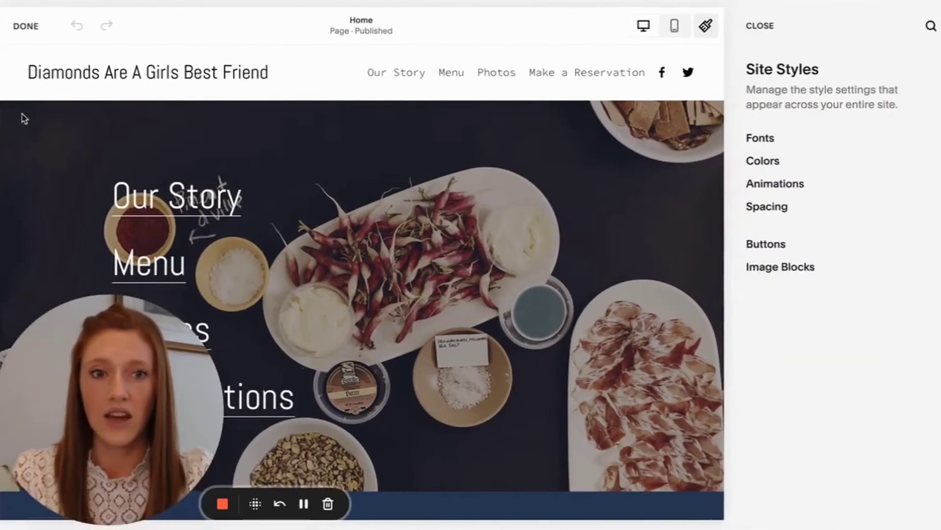
pyautogui.click(760, 138)
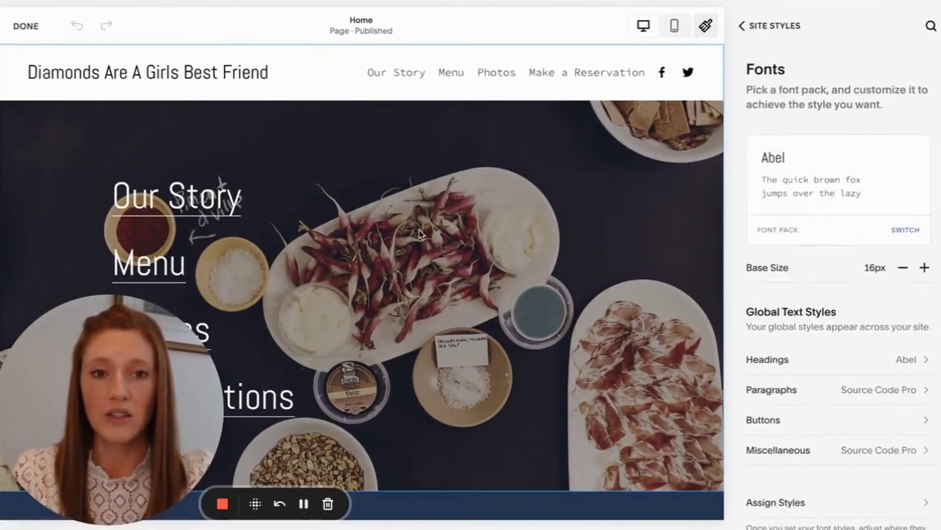
pyautogui.scroll(-10, 417, 233)
pyautogui.scroll(4, 419, 234)
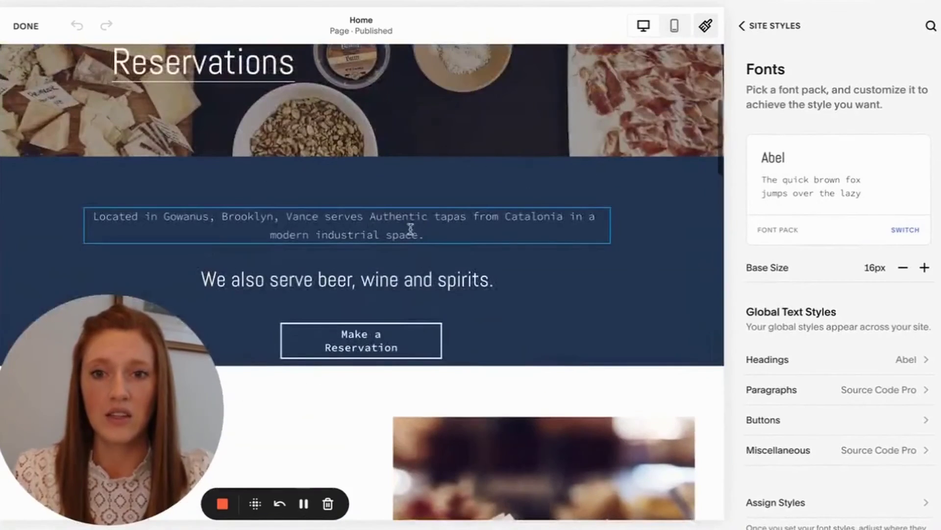
pyautogui.click(352, 217)
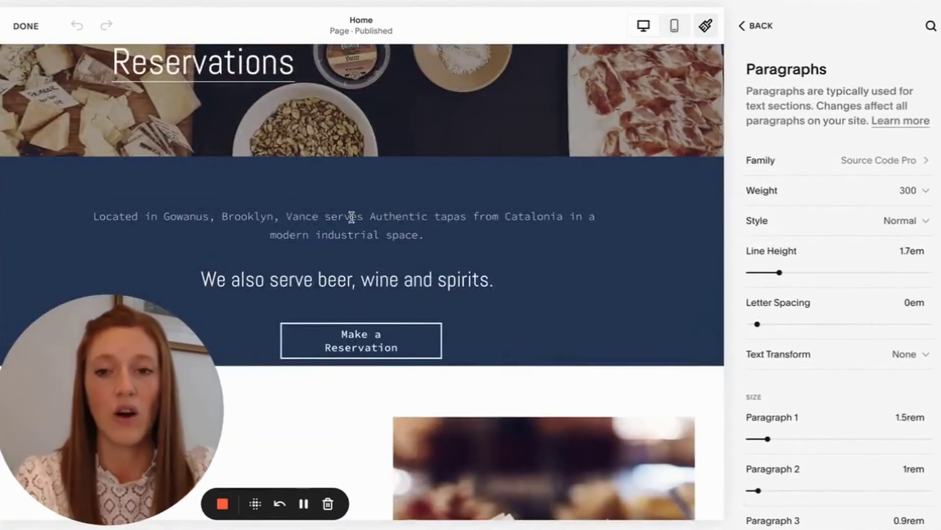
pyautogui.click(387, 277)
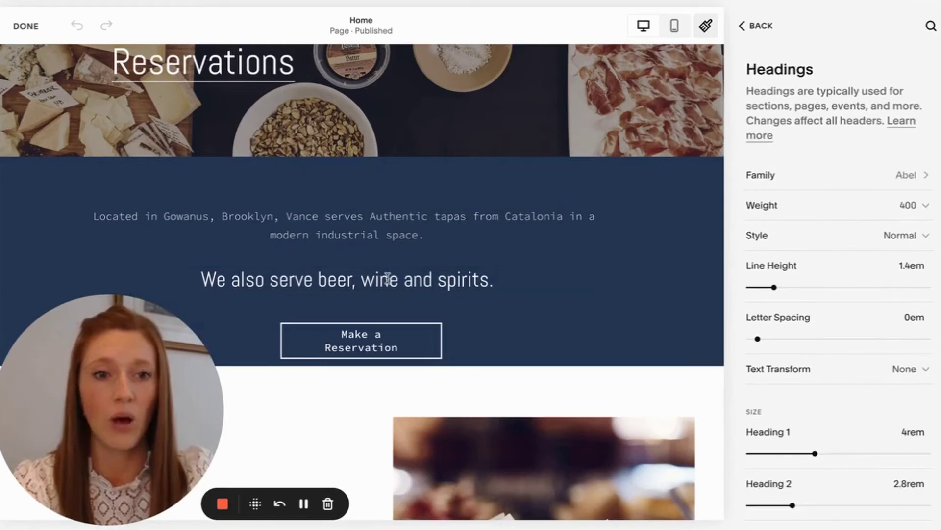
pyautogui.click(368, 229)
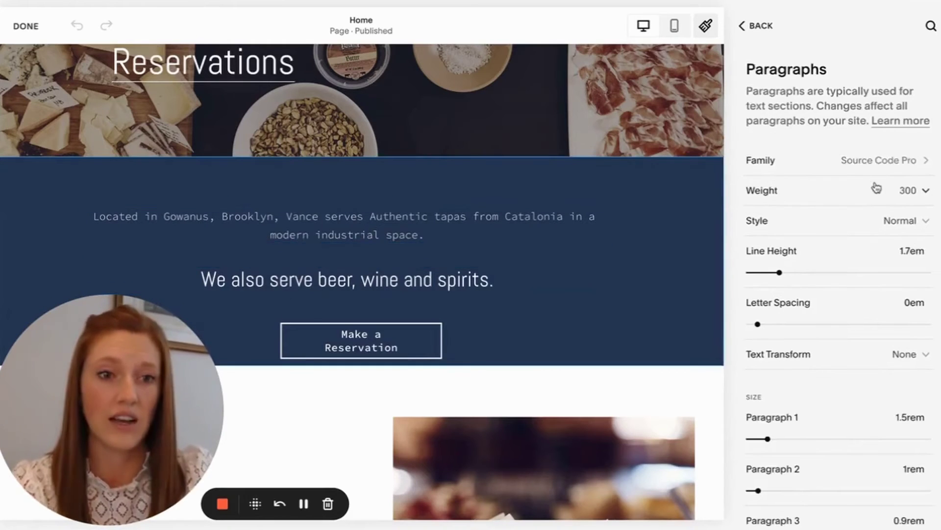
# Browse all available font families for paragraphs without choosing one, and return to the Site Styles overview.
pyautogui.click(854, 162)
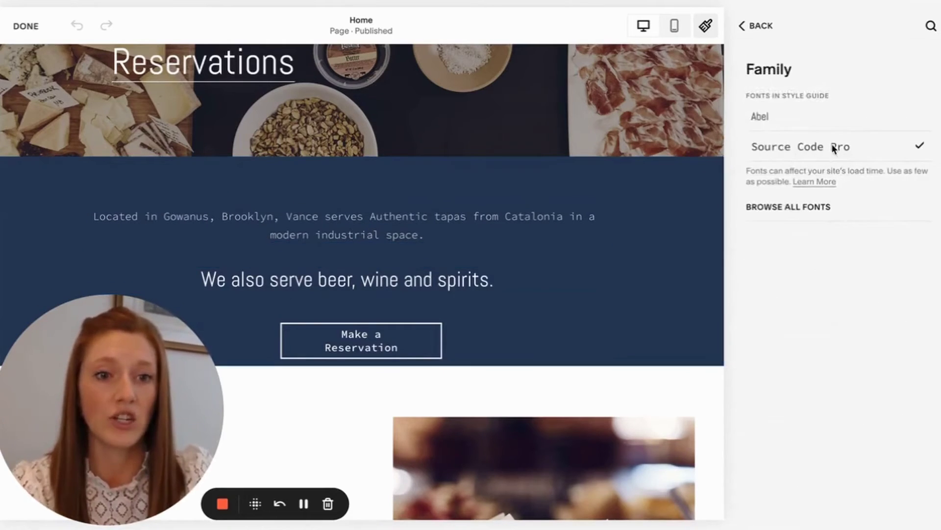
pyautogui.click(789, 214)
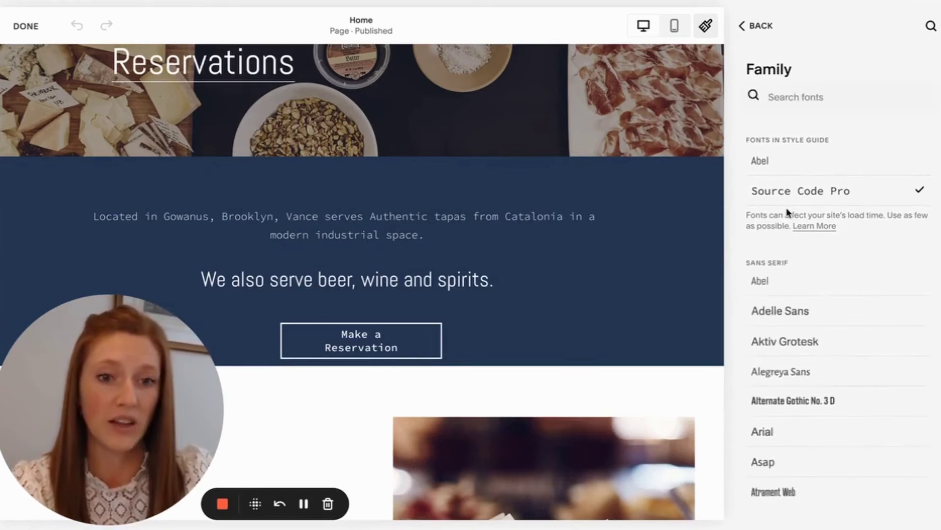
pyautogui.scroll(-10, 806, 335)
pyautogui.scroll(8, 806, 335)
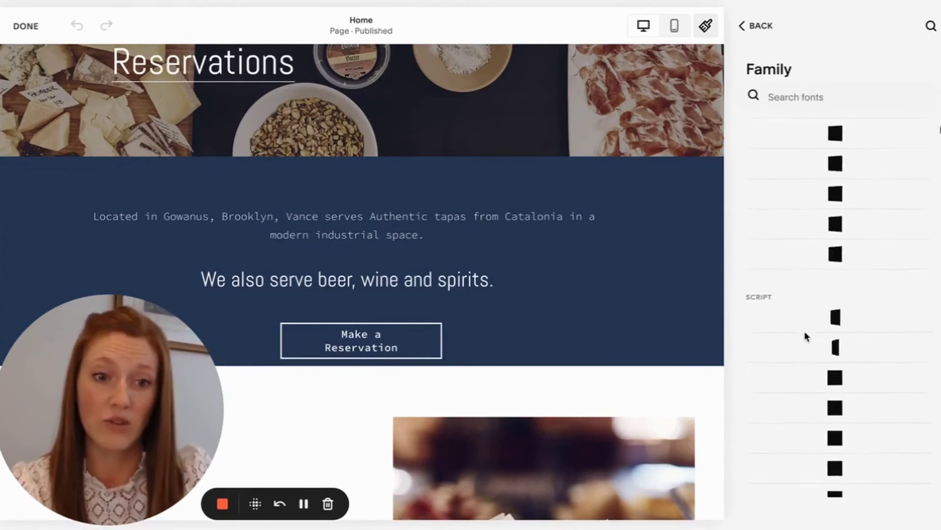
pyautogui.scroll(5, 806, 336)
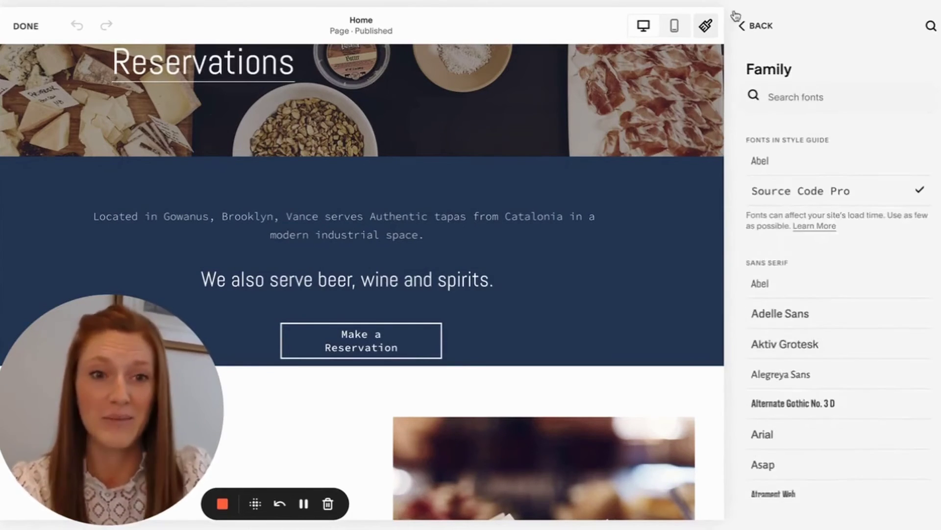
pyautogui.click(758, 28)
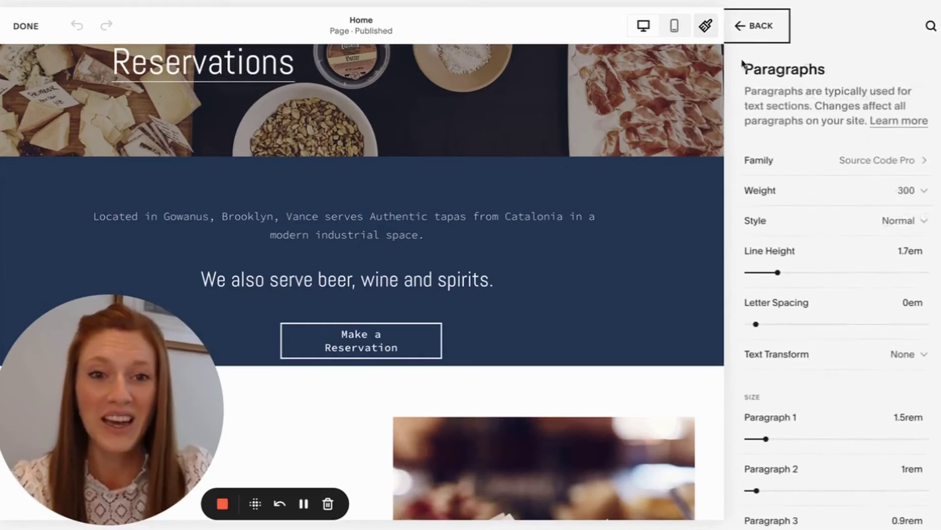
pyautogui.click(759, 29)
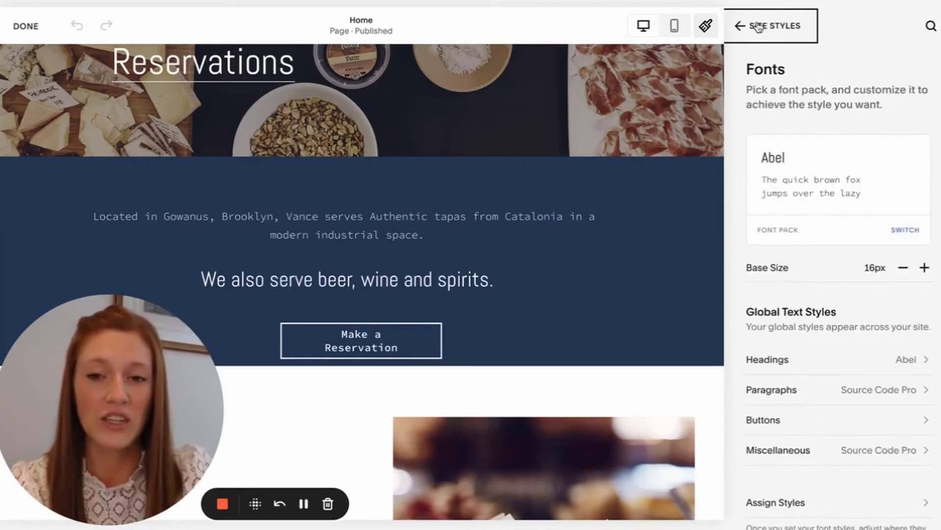
pyautogui.click(766, 29)
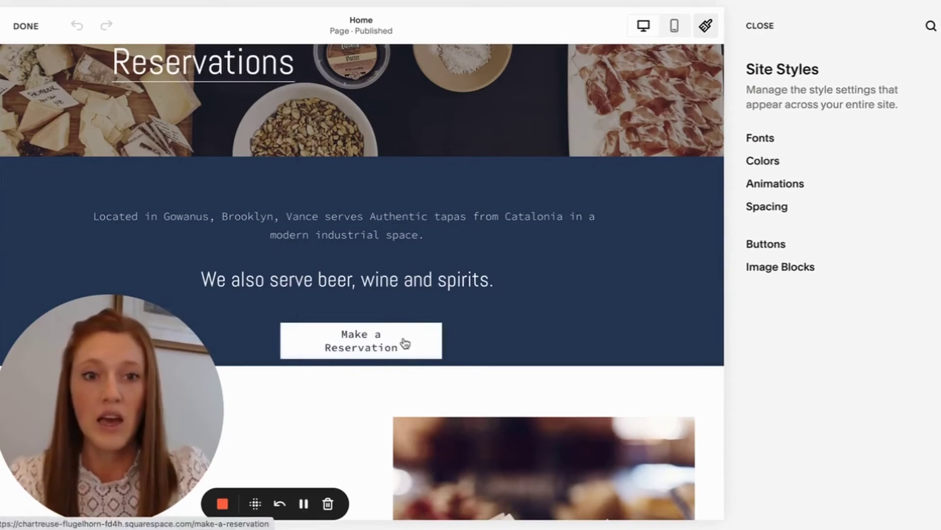
# Change the primary button style to a filled square shape and save the site styles.
pyautogui.click(765, 245)
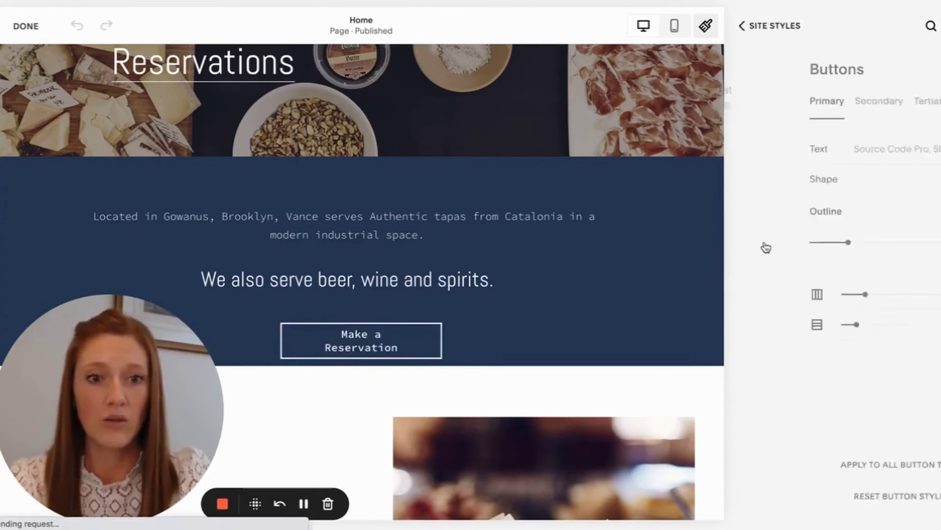
pyautogui.click(787, 179)
pyautogui.click(804, 216)
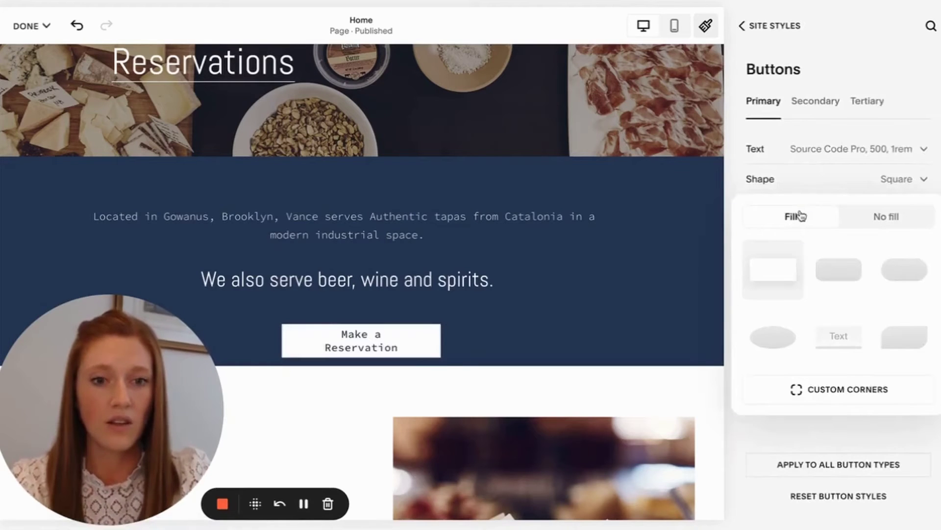
pyautogui.click(587, 342)
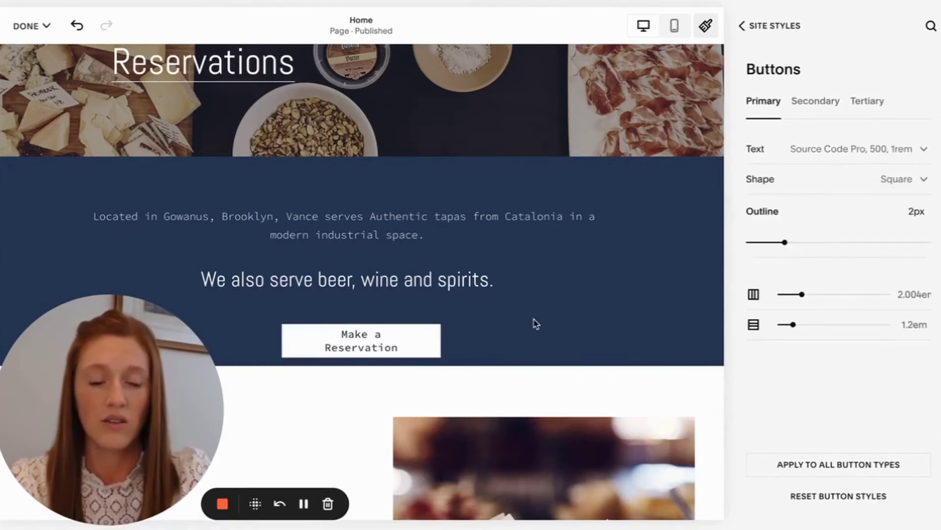
pyautogui.scroll(2, 536, 323)
pyautogui.scroll(-3, 428, 234)
pyautogui.click(30, 26)
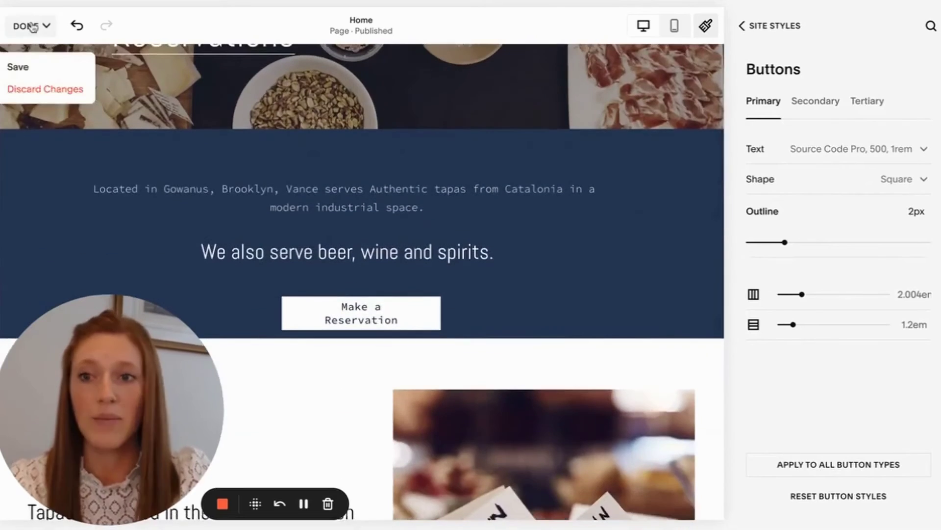
pyautogui.click(31, 66)
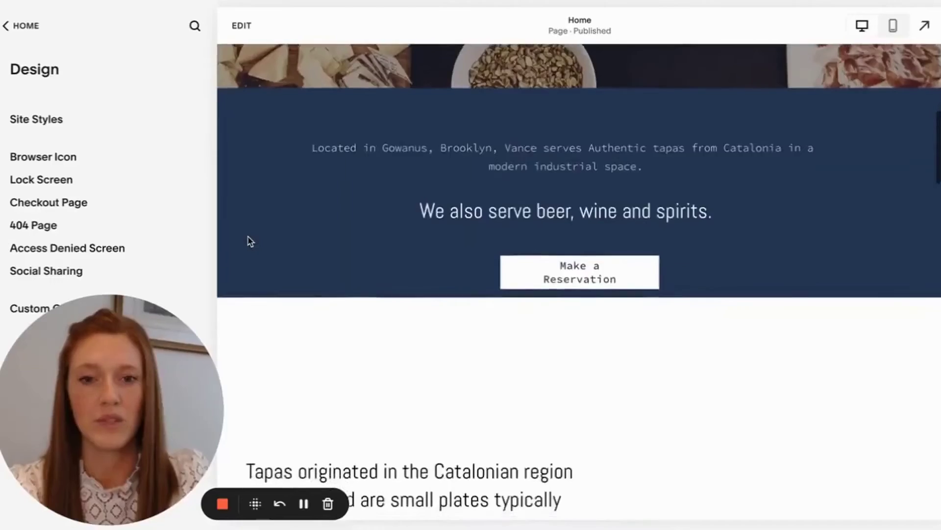
# Edit the Home page and set the "Located in Gowanus, Brooklyn" text to a large heading style.
pyautogui.scroll(2, 248, 240)
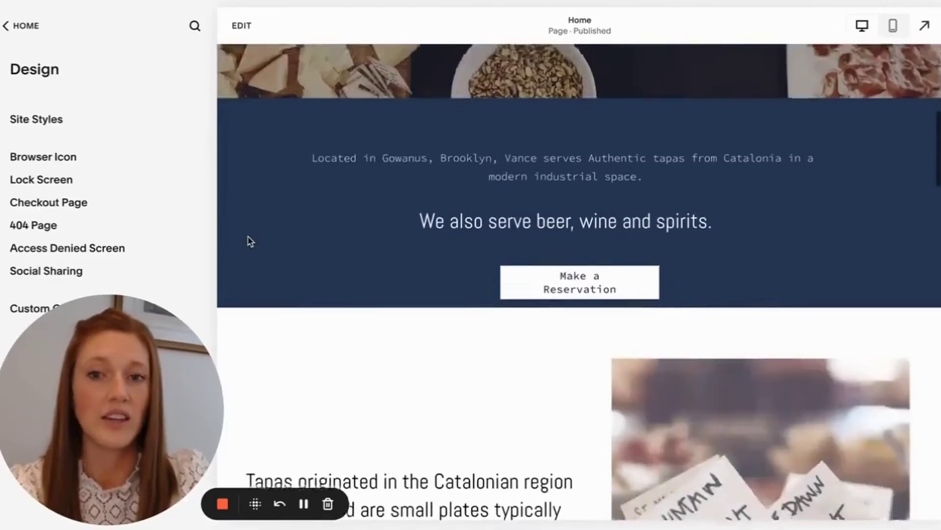
pyautogui.click(247, 28)
pyautogui.scroll(-3, 414, 237)
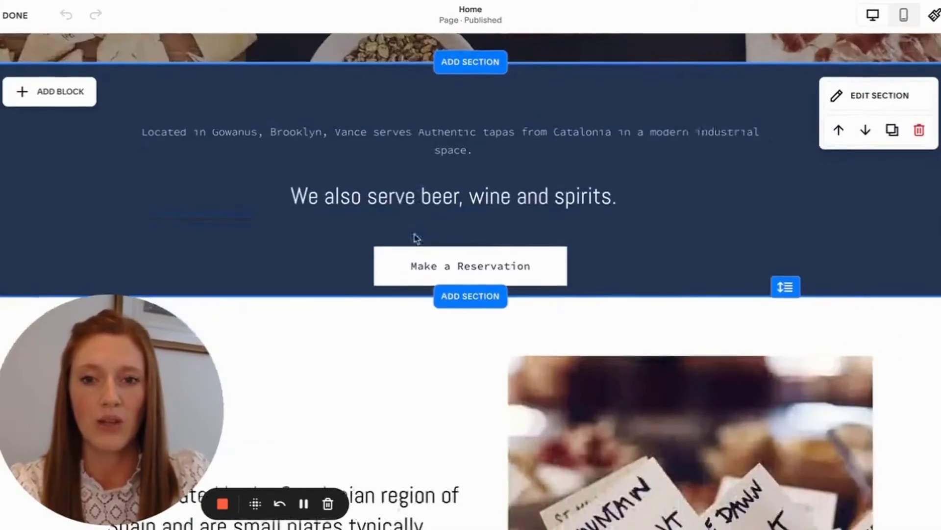
pyautogui.click(393, 133)
pyautogui.click(375, 134)
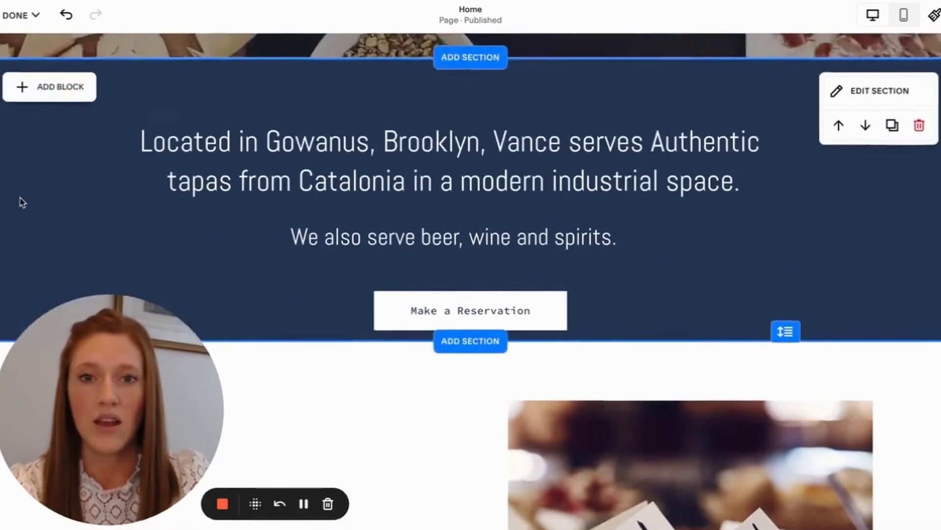
# Extend the blue section's height downward on its layout grid, below the Make a Reservation button.
pyautogui.scroll(1, 20, 200)
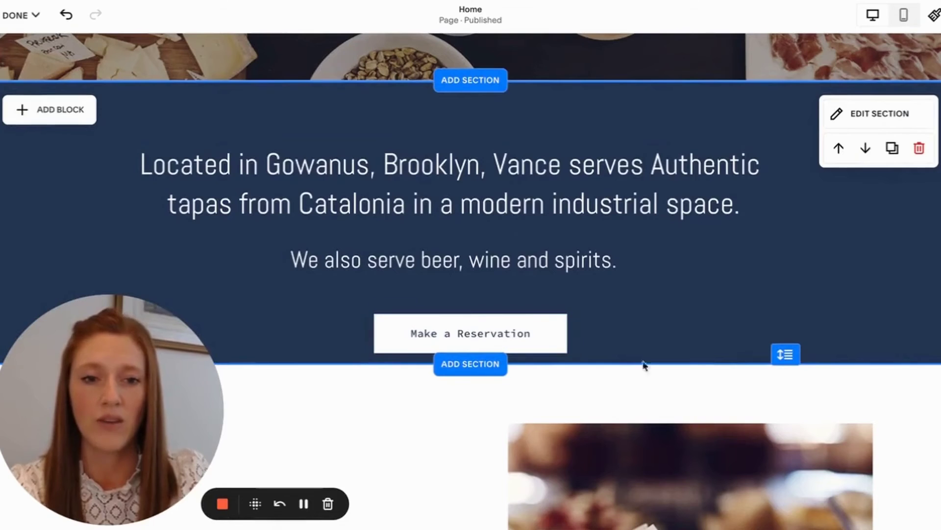
pyautogui.click(785, 354)
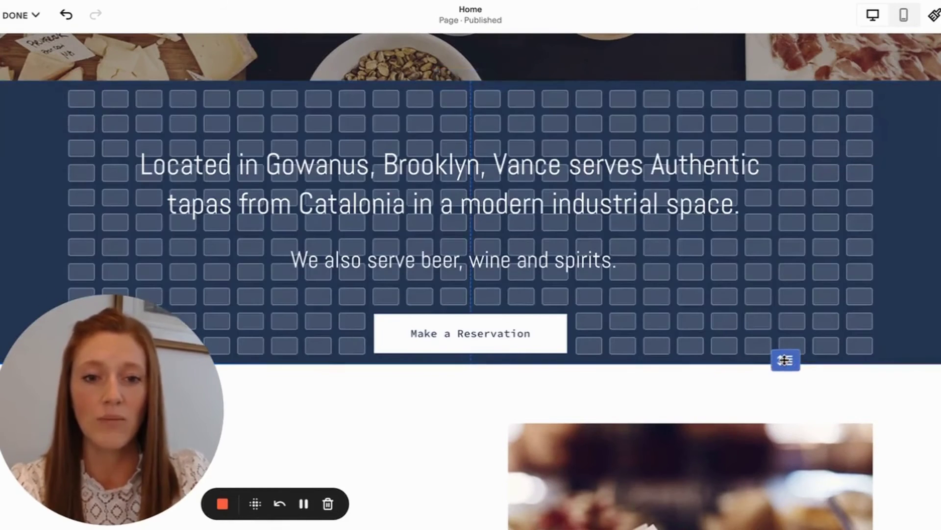
pyautogui.moveTo(785, 360); pyautogui.dragTo(786, 396)
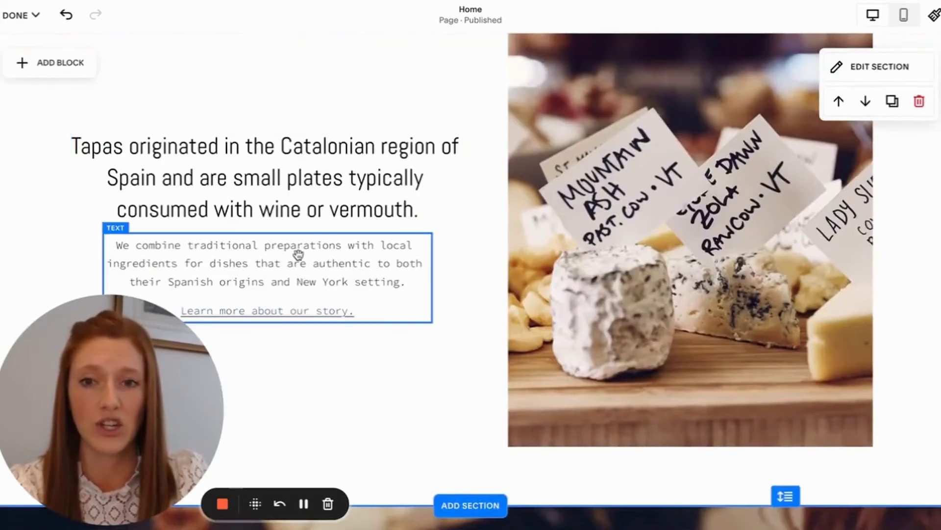
# Add a Map block to the section that starts with "Tapas originated in the Catalonian region of Spain".
pyautogui.click(41, 59)
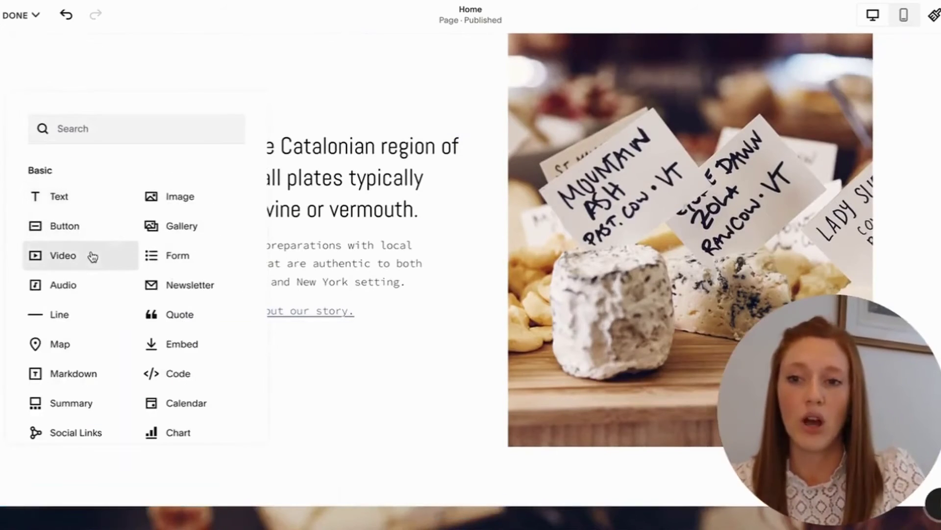
pyautogui.scroll(-2, 73, 265)
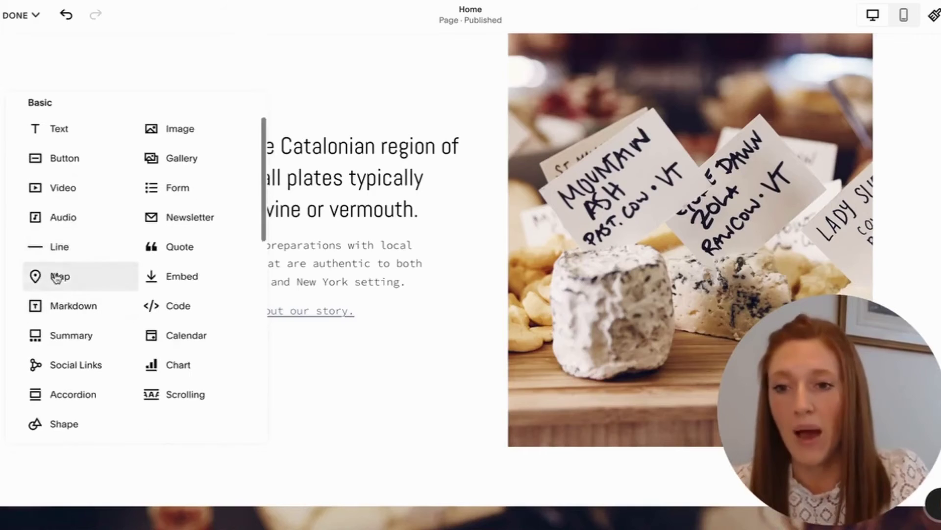
pyautogui.click(57, 275)
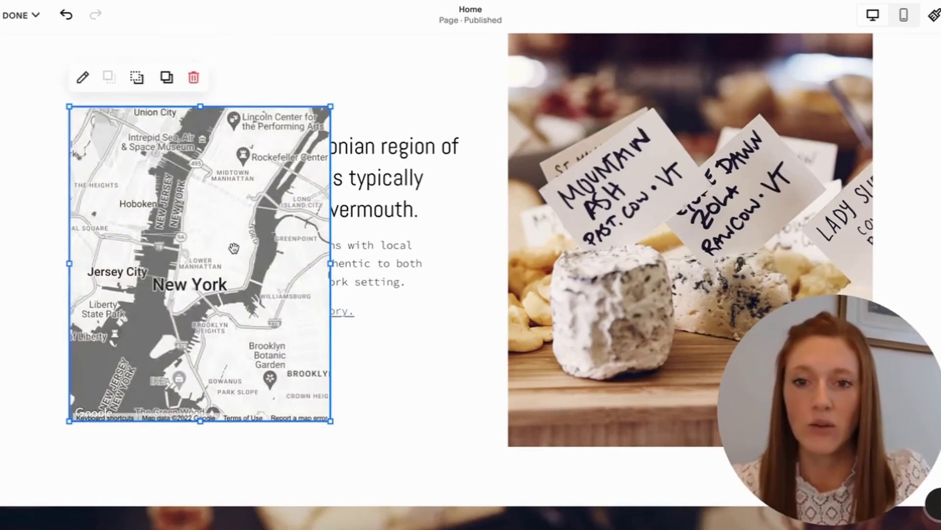
pyautogui.scroll(2, 212, 228)
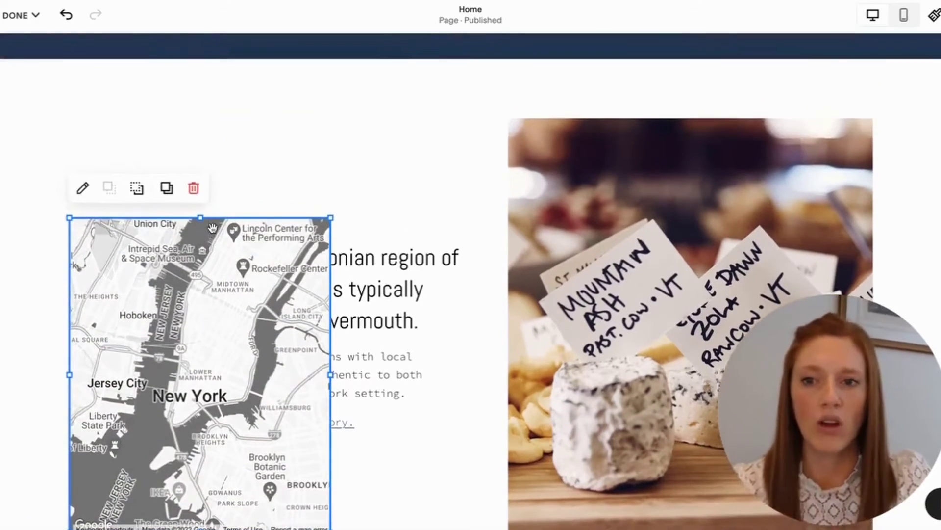
pyautogui.scroll(-1, 212, 228)
pyautogui.scroll(-1, 212, 228)
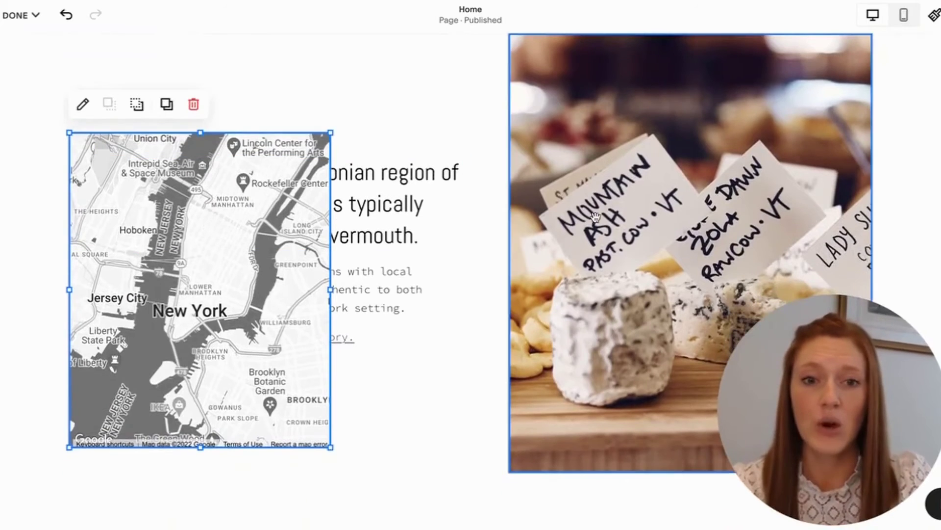
# Replace the cheese photo with the map by removing the image block, moving the map into its place and enlarging it.
pyautogui.click(604, 215)
pyautogui.scroll(1, 604, 115)
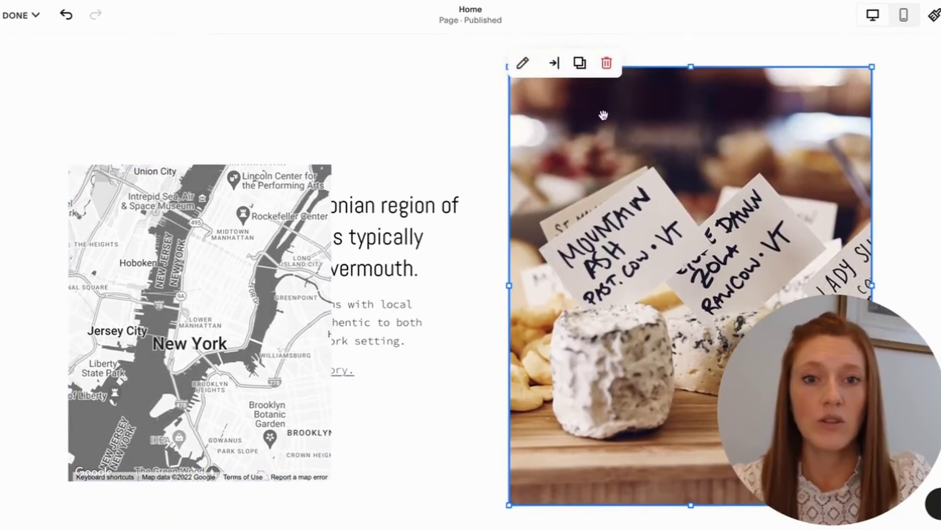
pyautogui.click(607, 63)
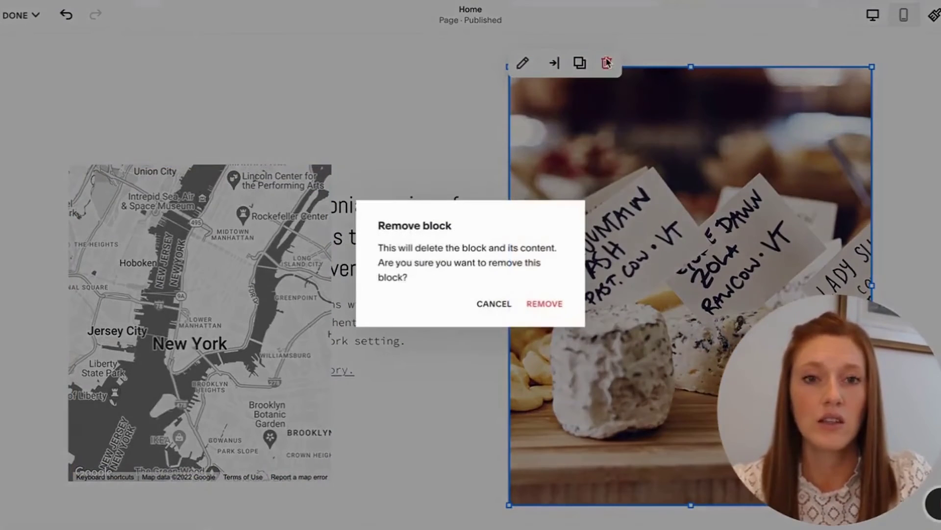
pyautogui.click(541, 306)
pyautogui.moveTo(172, 285); pyautogui.dragTo(679, 182)
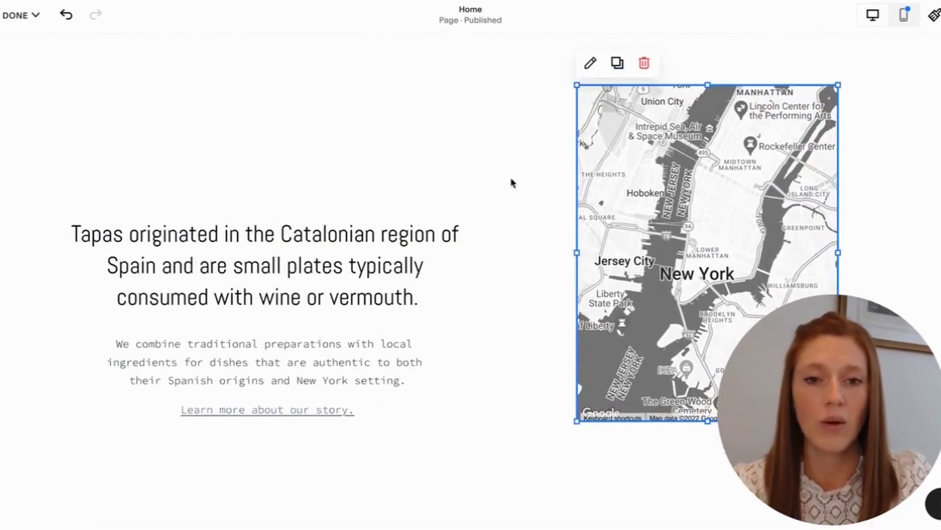
pyautogui.moveTo(577, 422); pyautogui.dragTo(507, 492)
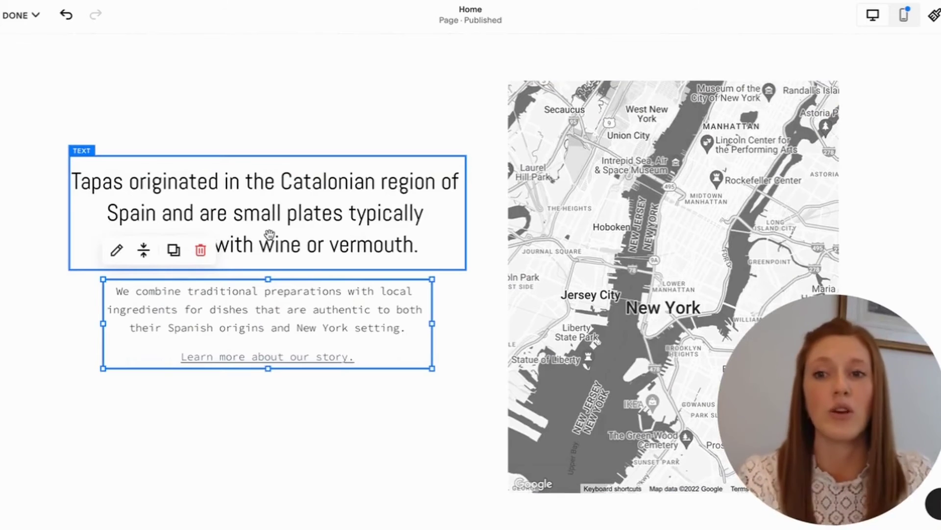
# Move the "Tapas originated in the Catalonian region" text so it overlaps the map, and bring it in front of the map.
pyautogui.scroll(-1, 270, 232)
pyautogui.moveTo(269, 218); pyautogui.dragTo(461, 205)
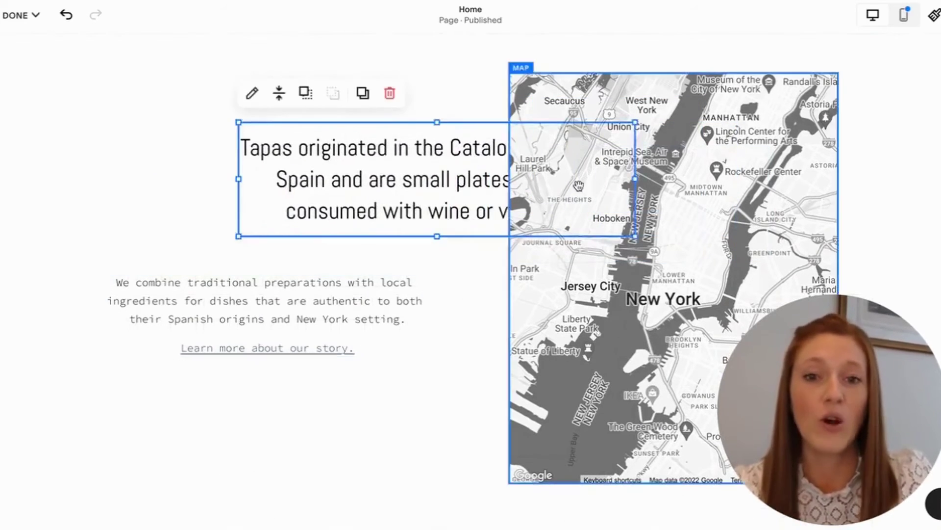
pyautogui.click(308, 95)
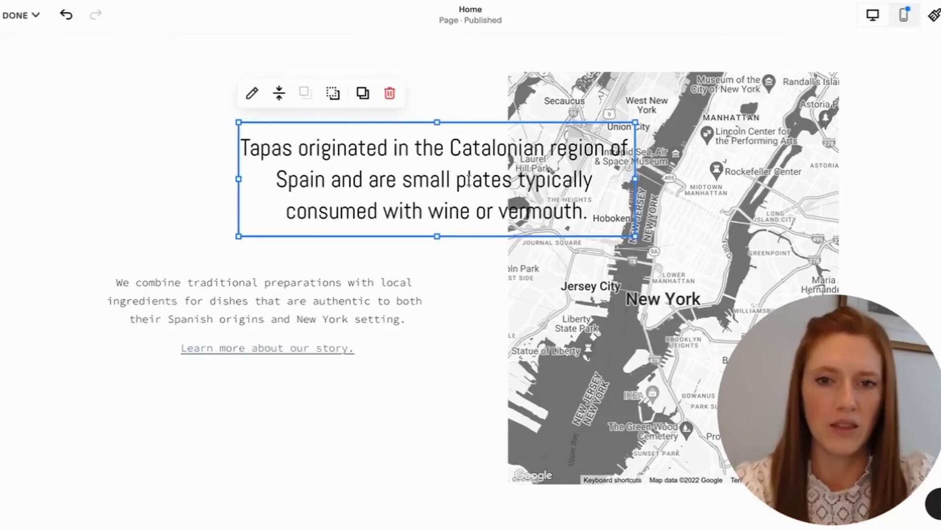
# Move the "Tapas originated in the Catalonian region" text off the map, above the smaller paragraph, and open the Map block's content settings.
pyautogui.moveTo(361, 183); pyautogui.dragTo(200, 183)
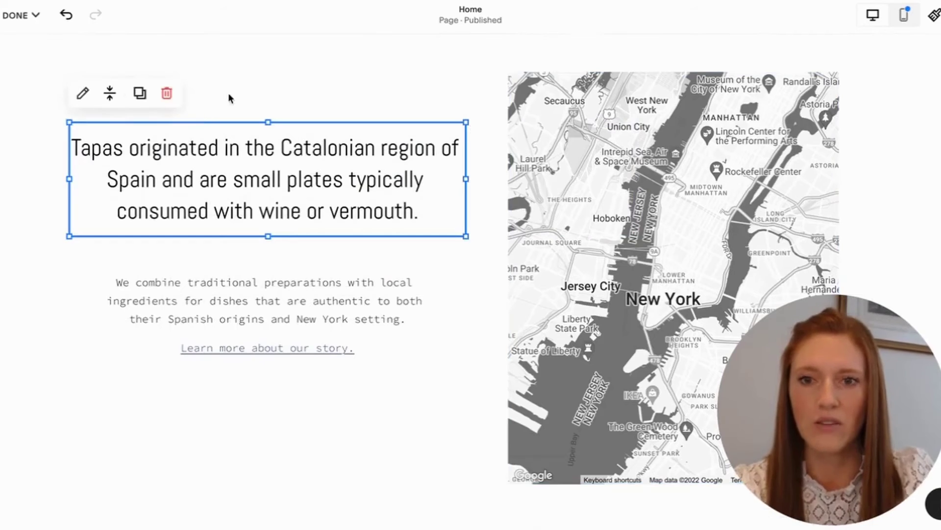
pyautogui.click(520, 79)
pyautogui.click(524, 63)
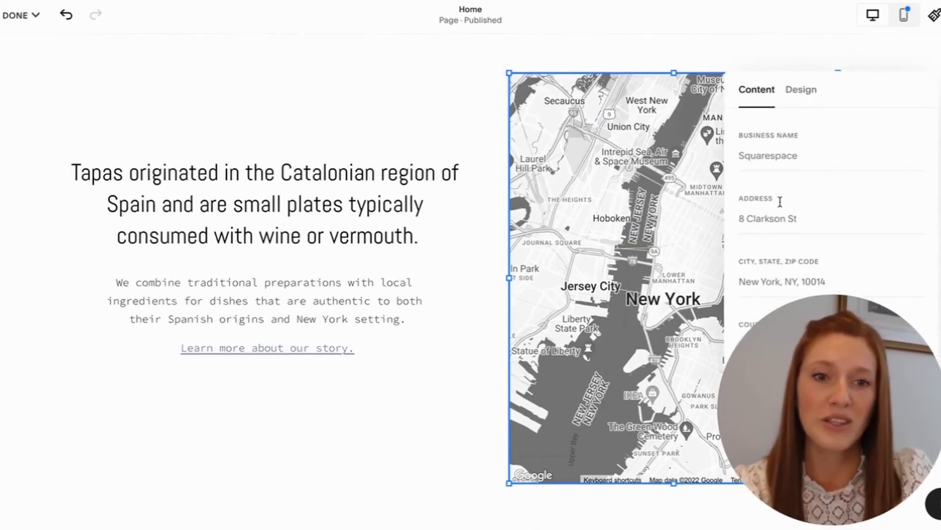
pyautogui.moveTo(845, 86); pyautogui.dragTo(374, 82)
# Look over the Home page's sections, from the food photo below the map up to the blue reservation section.
pyautogui.scroll(-10, 319, 120)
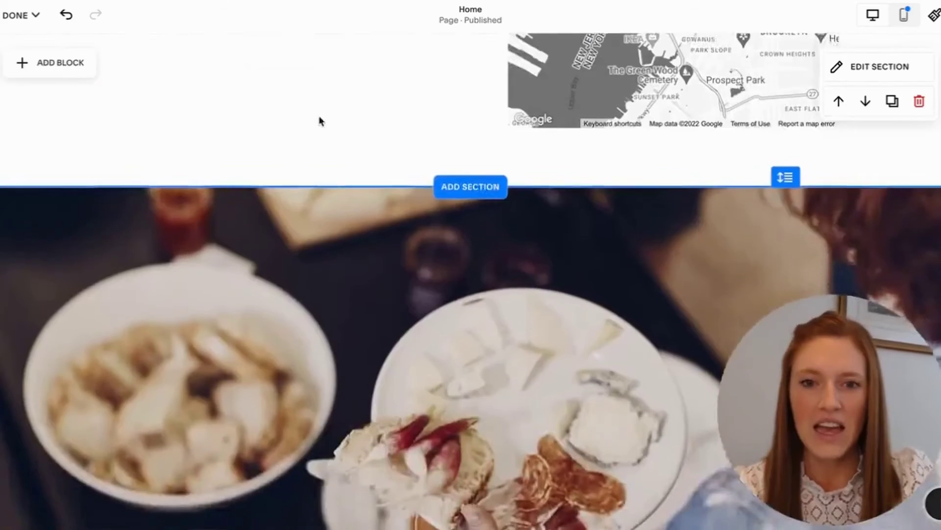
pyautogui.click(30, 12)
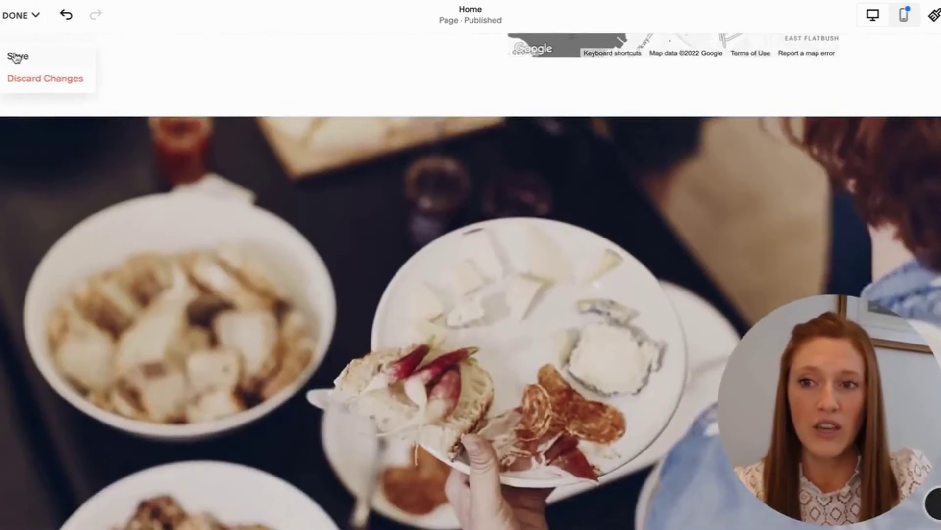
pyautogui.scroll(15, 339, 80)
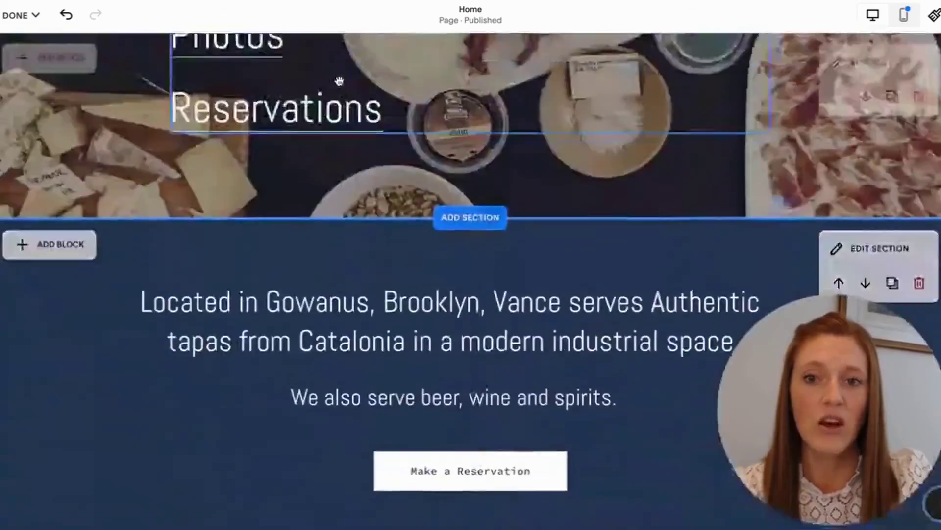
pyautogui.scroll(5, 339, 80)
pyautogui.scroll(-6, 46, 282)
pyautogui.scroll(-3, 45, 284)
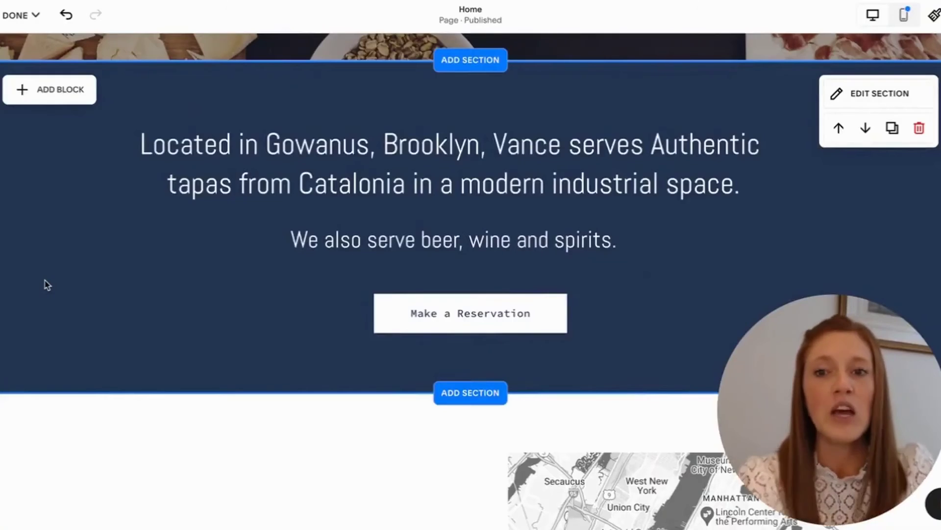
pyautogui.scroll(1, 444, 93)
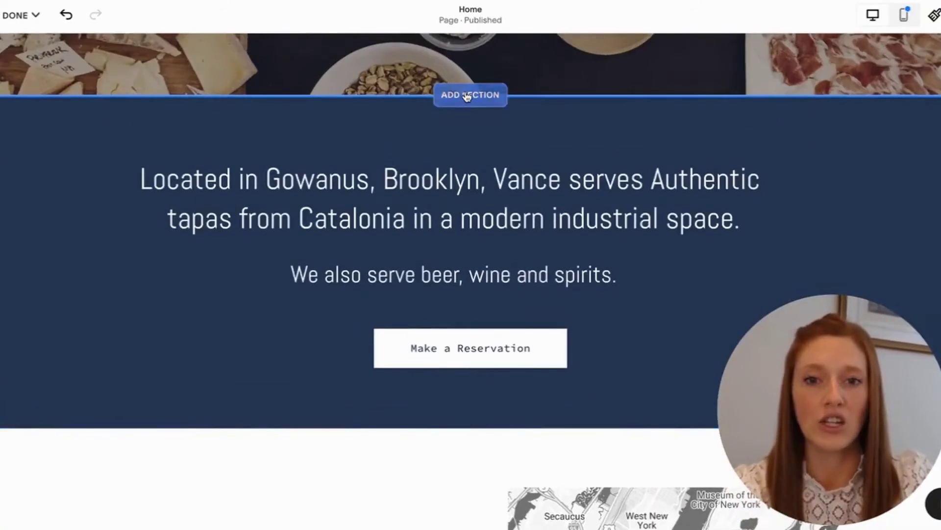
# Browse the Intro section layouts and add a blank section between the food photo banner and the blue section.
pyautogui.click(467, 96)
pyautogui.scroll(-8, 463, 288)
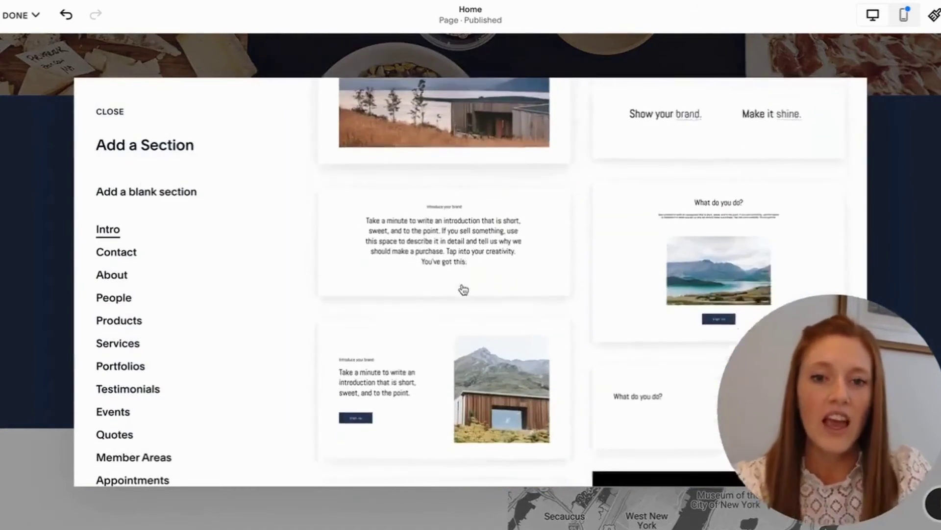
pyautogui.scroll(-10, 464, 289)
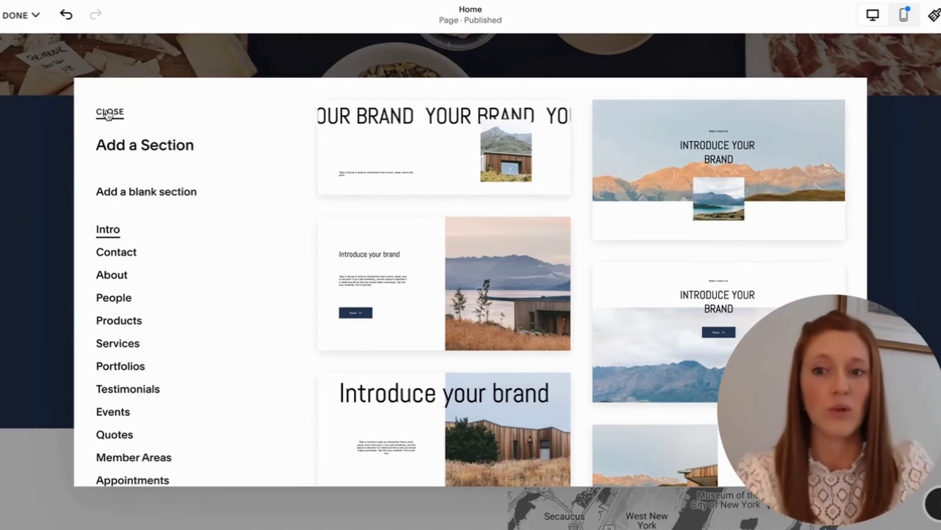
pyautogui.click(123, 191)
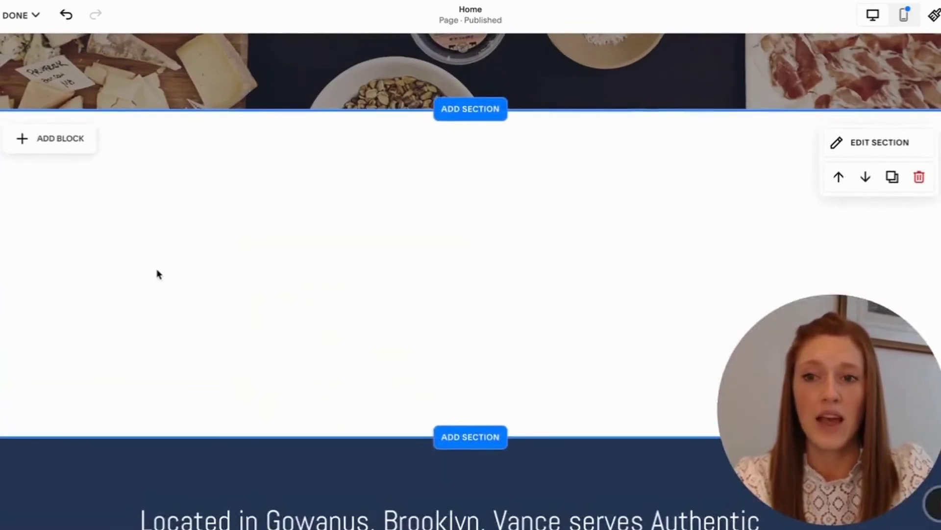
# Review the block types available for the blank section without adding one, and save the Home page changes.
pyautogui.click(49, 138)
pyautogui.scroll(-5, 141, 315)
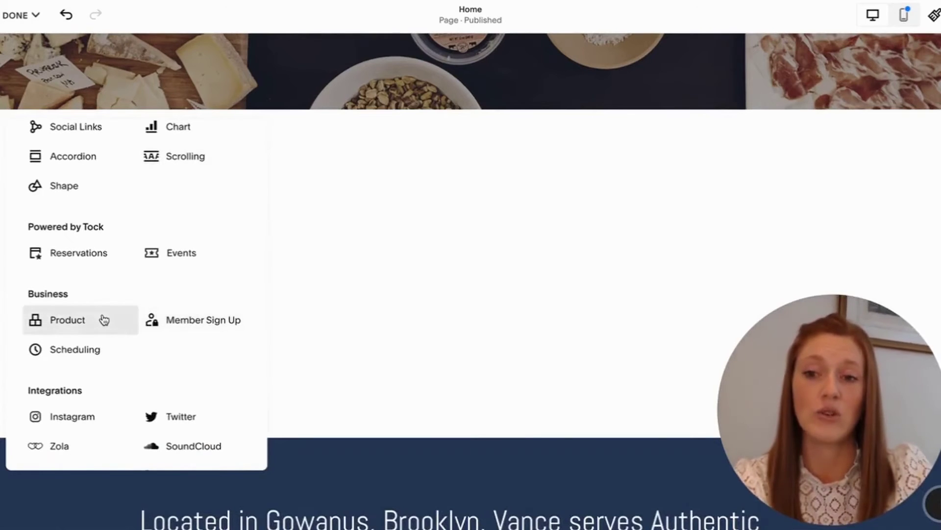
pyautogui.click(309, 296)
pyautogui.click(17, 16)
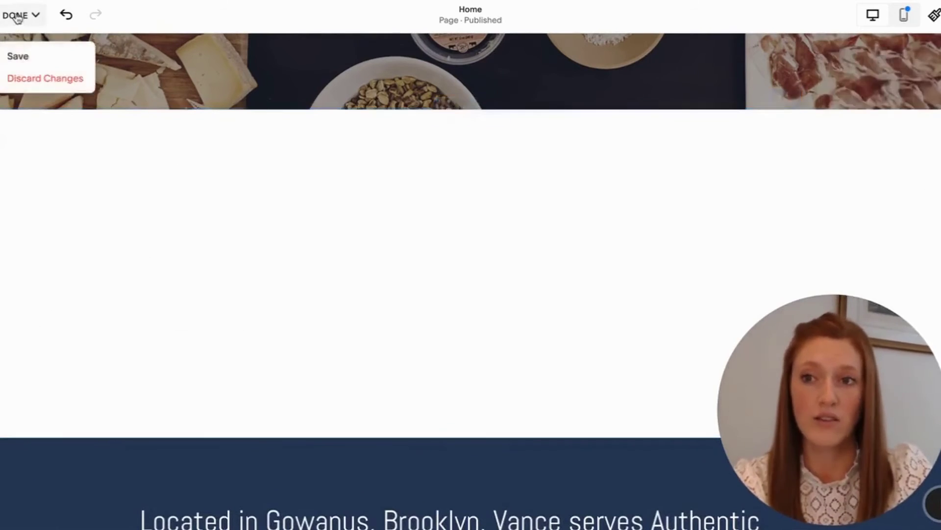
pyautogui.click(18, 57)
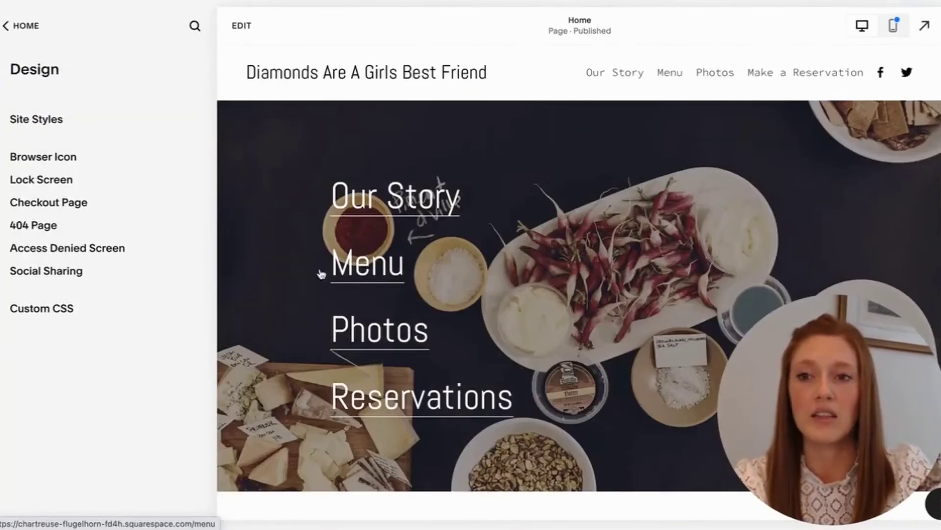
# Add a Store page to the main navigation using the Store 1 layout.
pyautogui.click(25, 26)
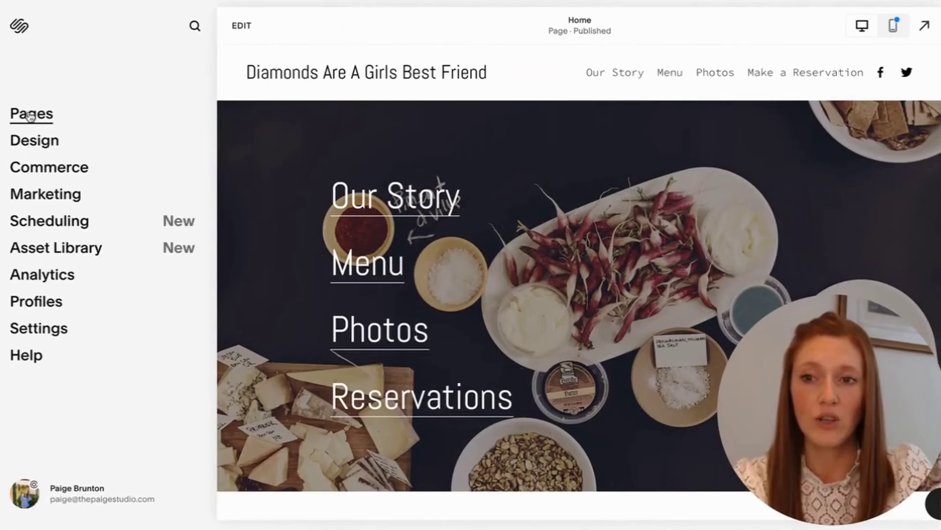
pyautogui.click(30, 116)
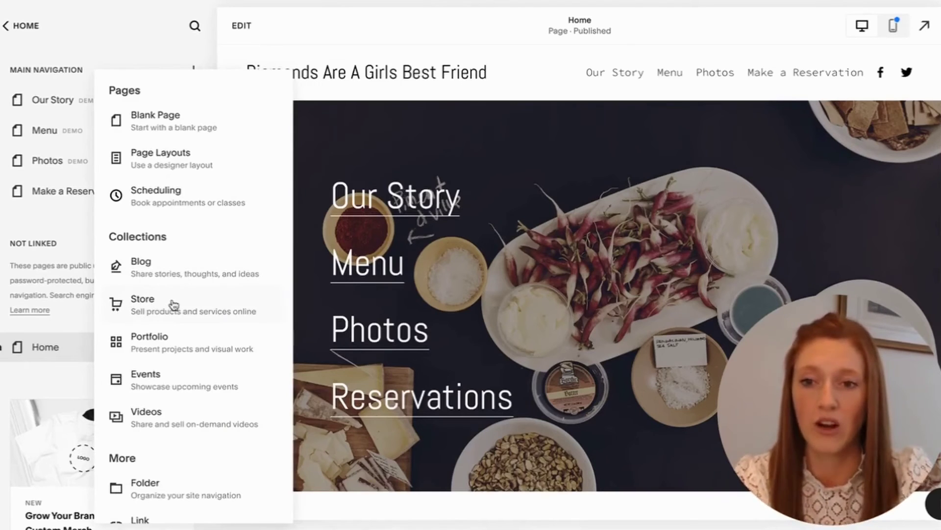
pyautogui.click(174, 305)
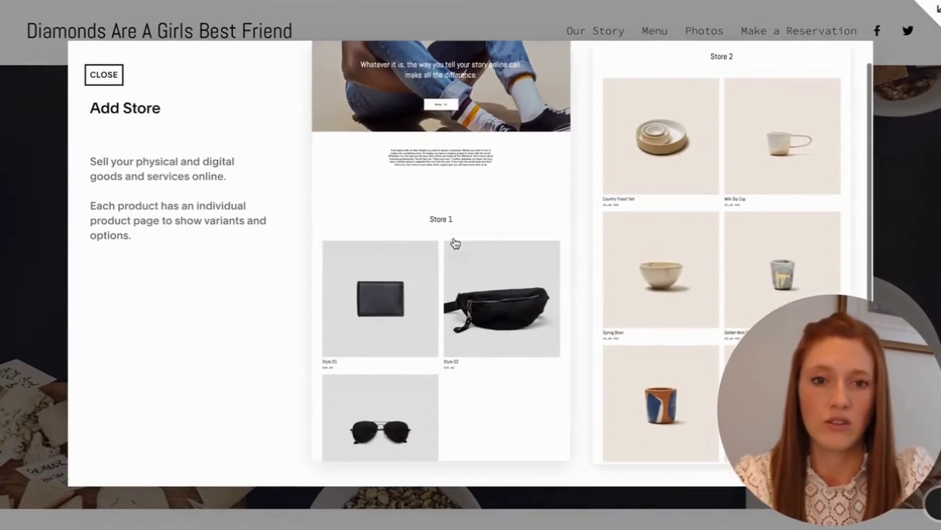
pyautogui.click(426, 227)
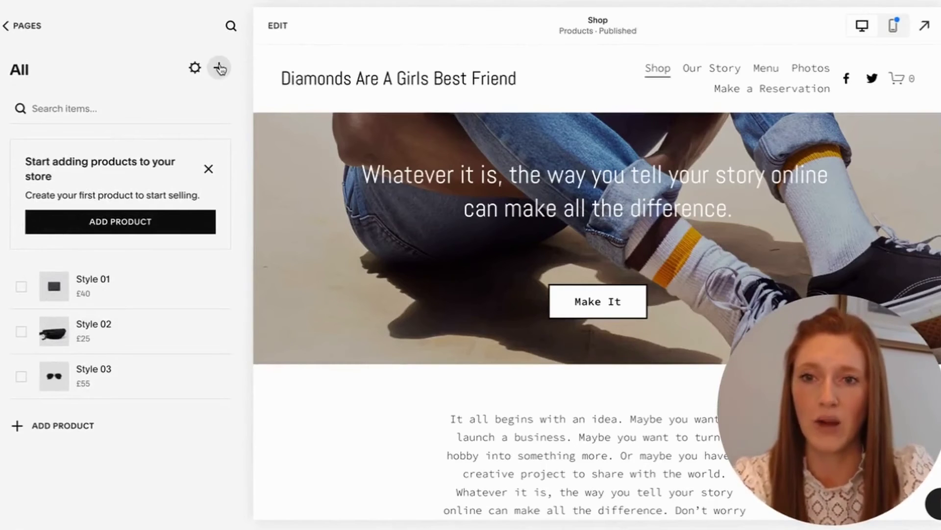
# Create a physical product named "Diamond Engagement Ring" with a description beginning "This is a beautiful square cut, 3.3 carat ring".
pyautogui.click(219, 69)
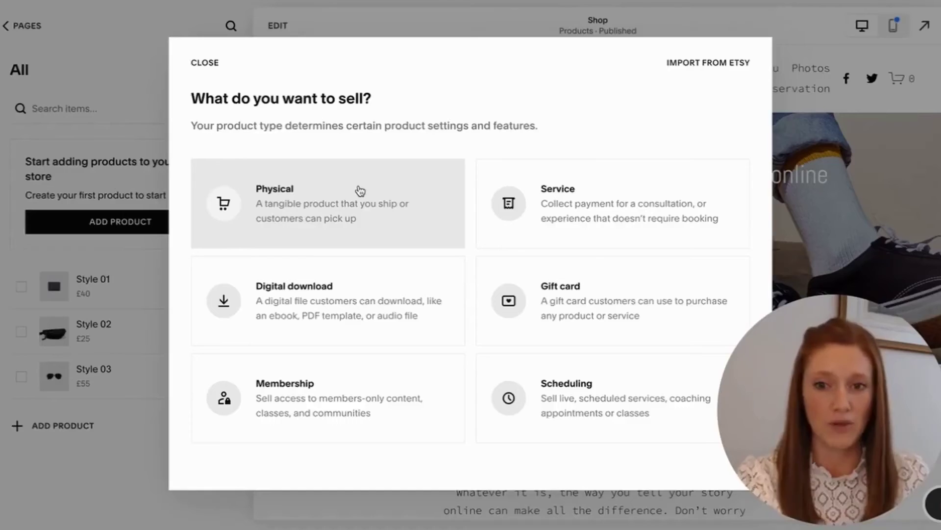
pyautogui.click(360, 190)
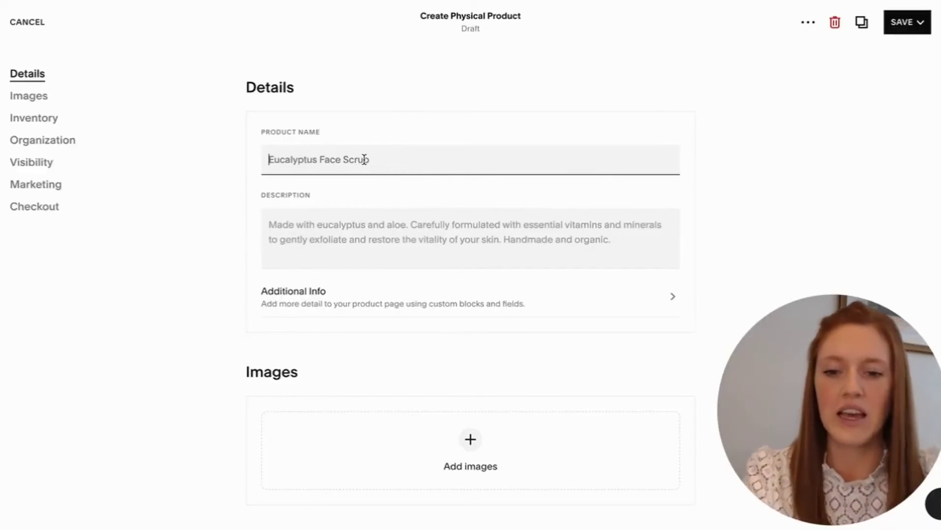
pyautogui.write('Diamond Engagement Ring')
pyautogui.click(345, 224)
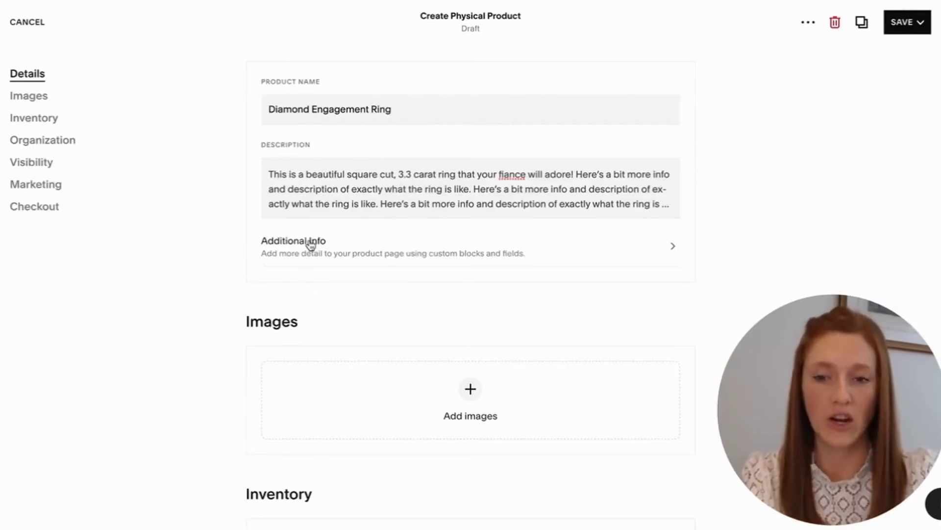
# Upload the photo of the ring in its box from the Desktop as the product image, and open the options for another image.
pyautogui.scroll(-2, 341, 287)
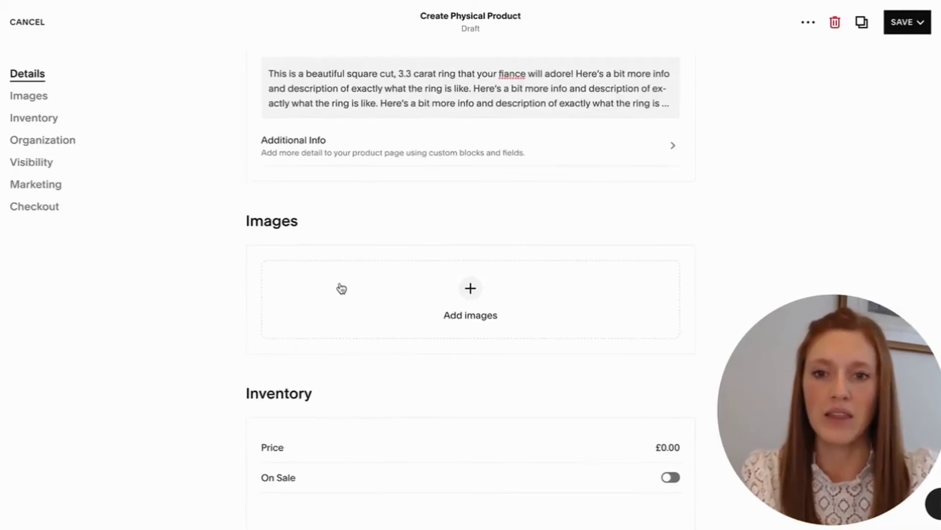
pyautogui.scroll(-2, 360, 235)
pyautogui.click(470, 188)
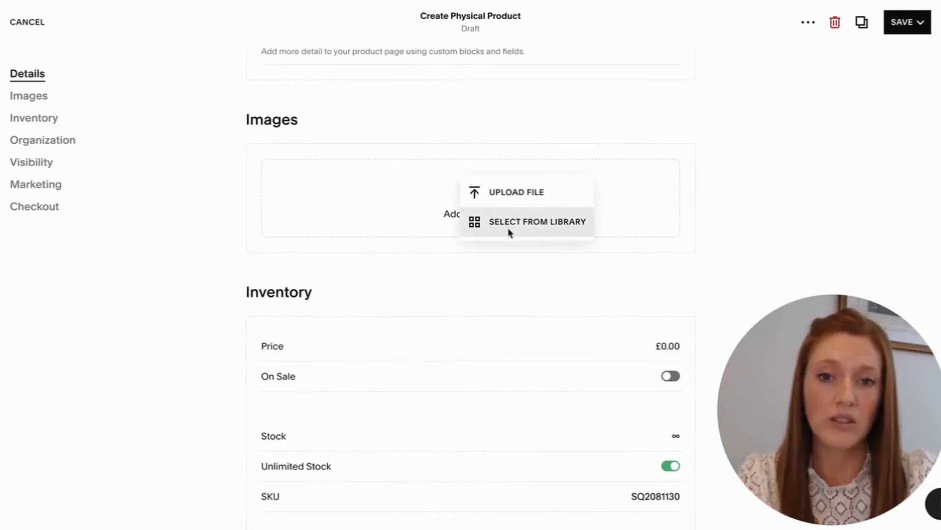
pyautogui.click(508, 189)
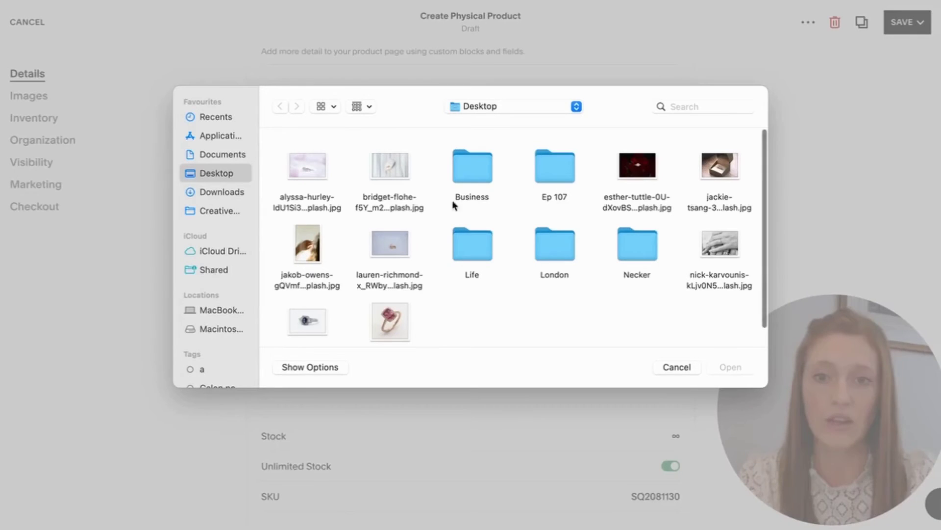
pyautogui.click(380, 166)
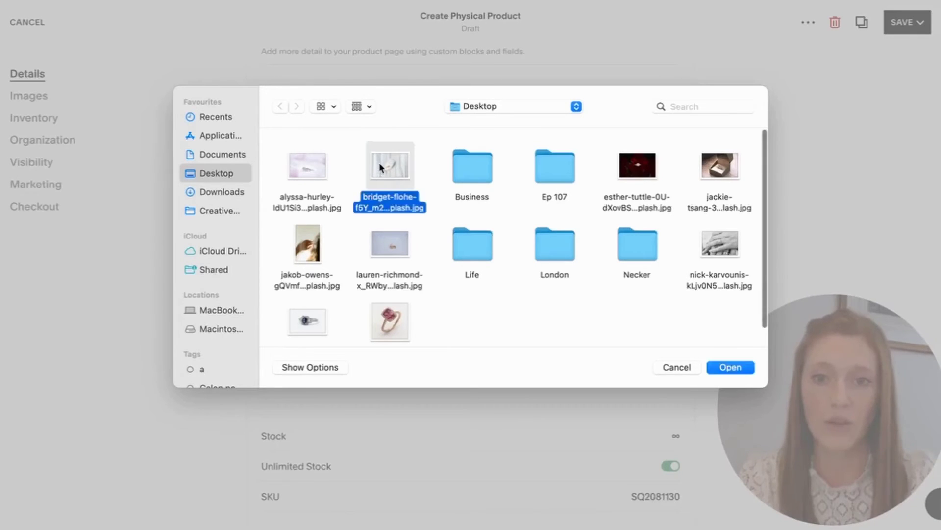
pyautogui.click(729, 168)
pyautogui.doubleClick(730, 168)
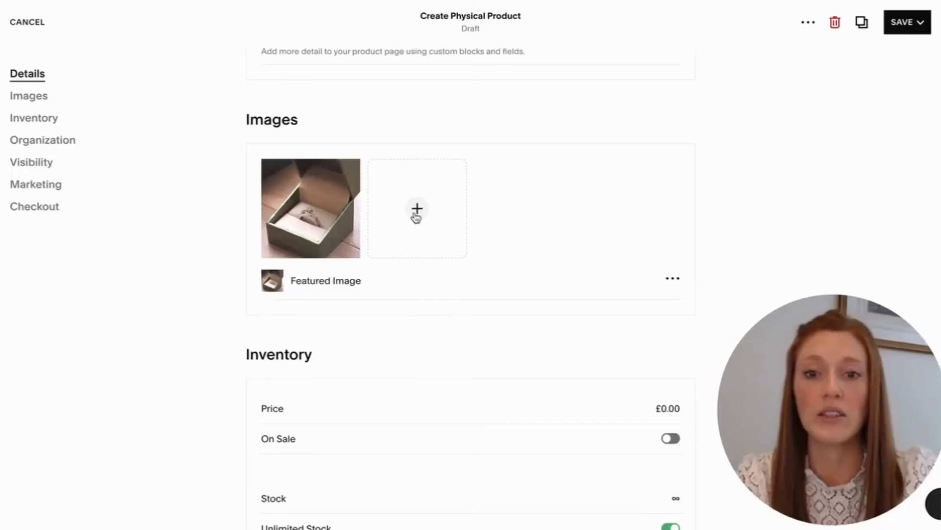
pyautogui.click(415, 210)
pyautogui.click(464, 221)
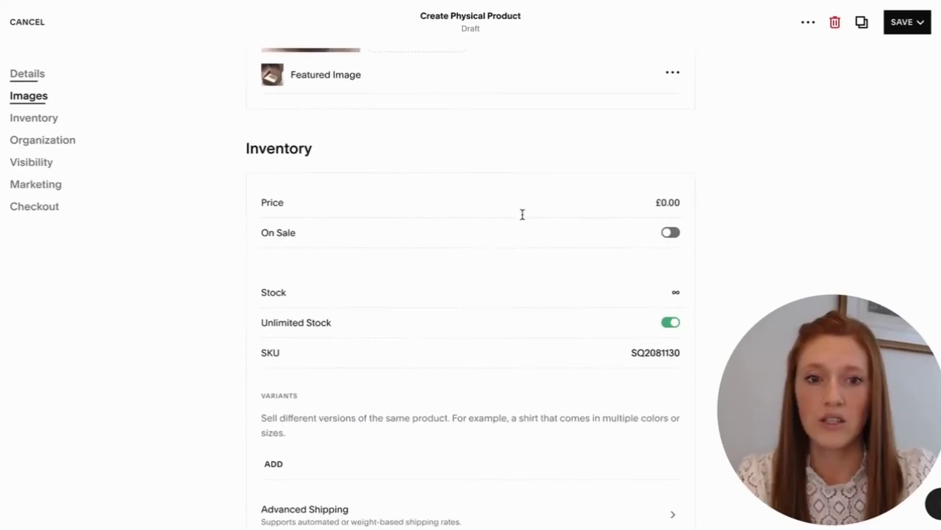
# Set the Diamond Engagement Ring's price to £10,000.
pyautogui.scroll(-1, 523, 214)
pyautogui.click(664, 176)
pyautogui.write('10,0')
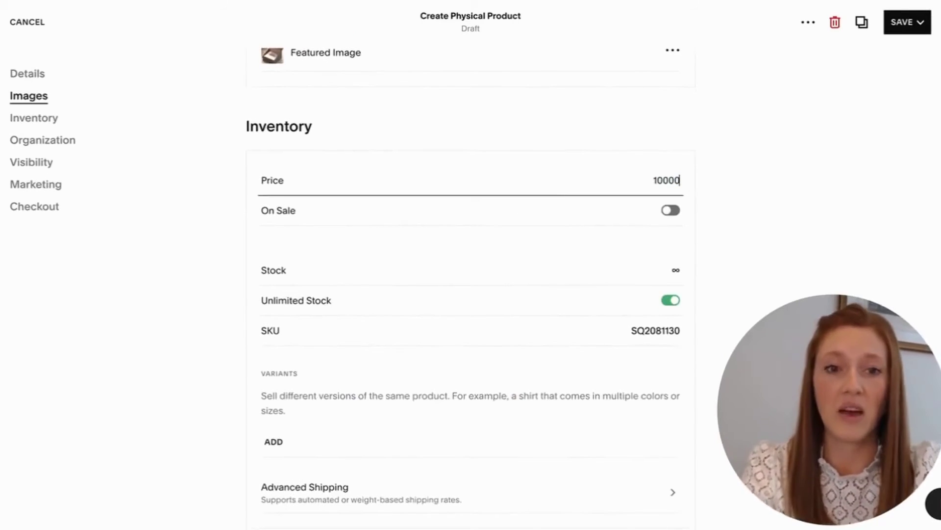
pyautogui.write('00')
pyautogui.click(769, 179)
pyautogui.scroll(-1, 562, 212)
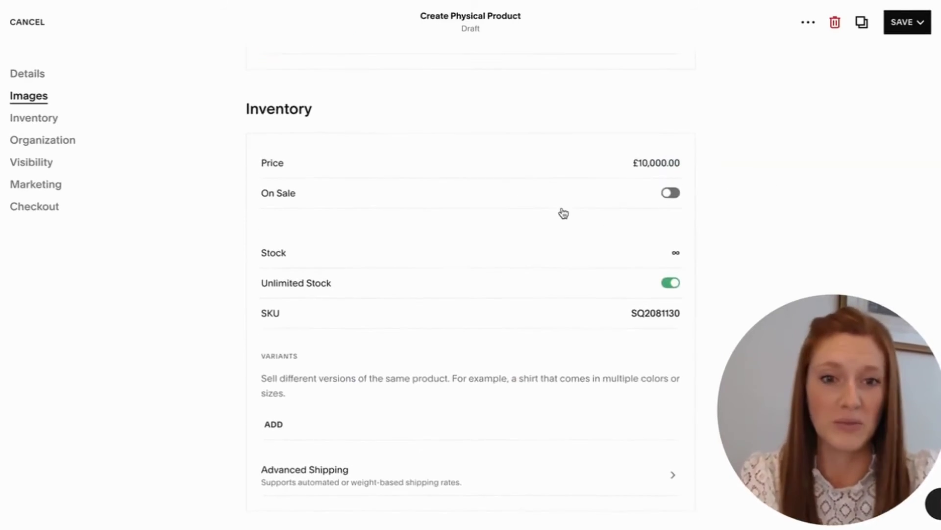
# Put the ring on sale at £7,500 and limit its stock to 1 by turning off unlimited stock.
pyautogui.click(668, 195)
pyautogui.click(671, 227)
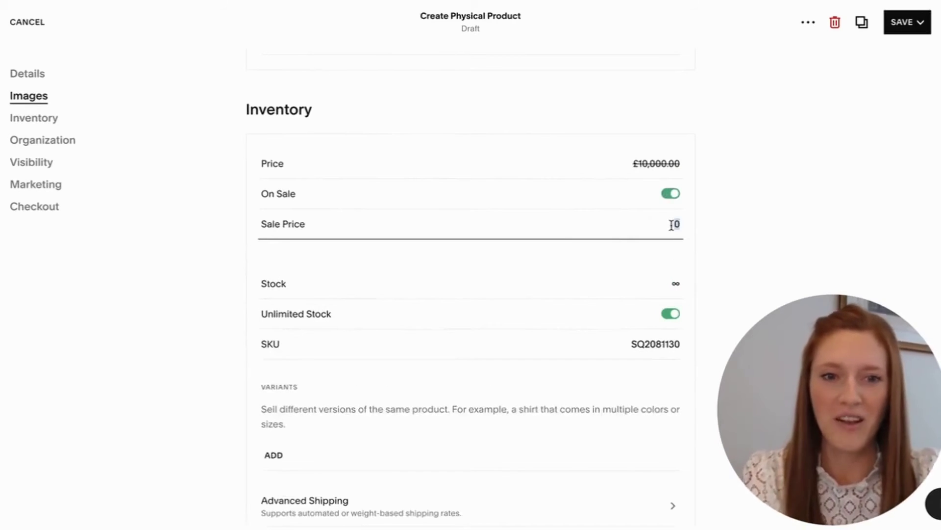
pyautogui.click(729, 223)
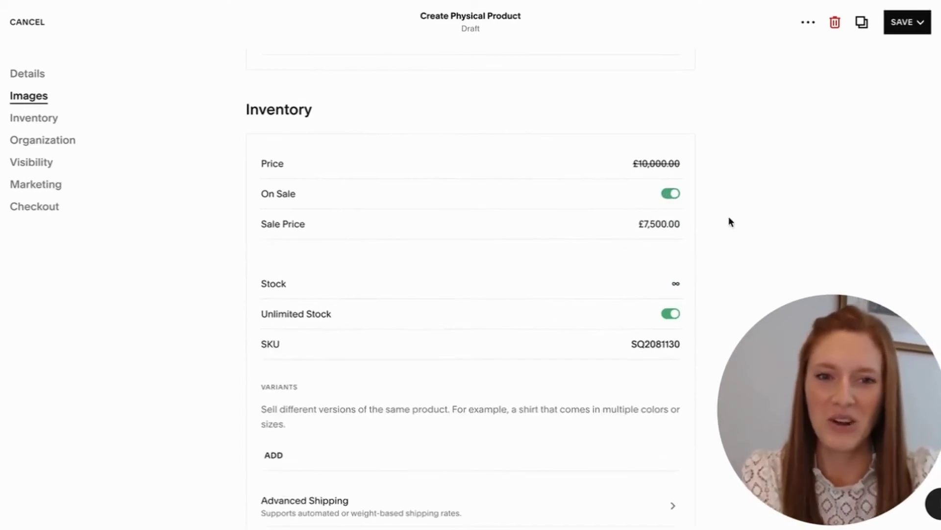
pyautogui.scroll(-2, 701, 196)
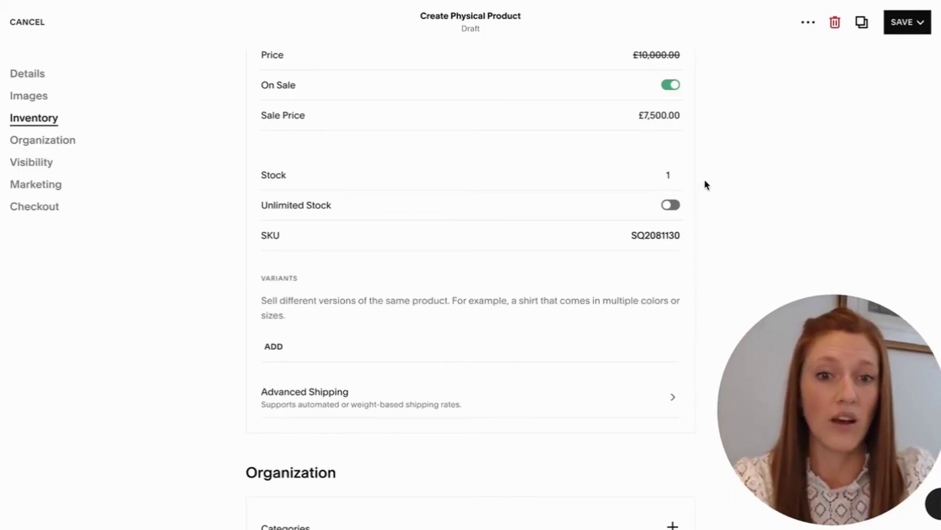
# Add Color and Size options to the ring, with Black, White and Green as the Color variants.
pyautogui.scroll(-5, 706, 185)
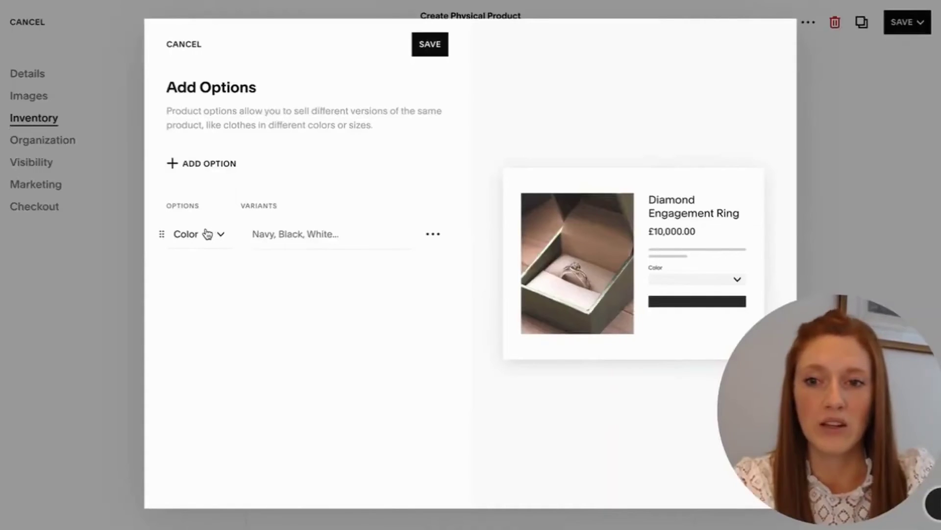
pyautogui.click(207, 234)
pyautogui.click(208, 234)
pyautogui.click(288, 233)
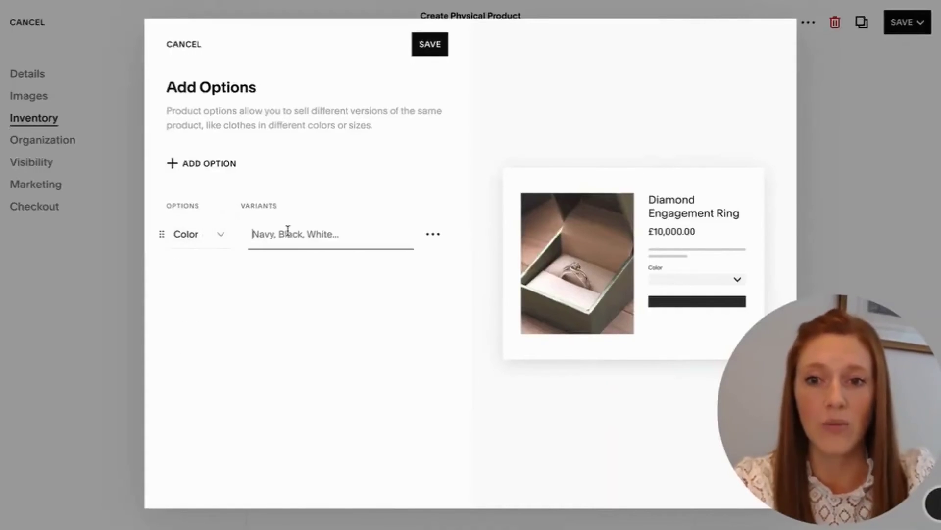
pyautogui.write('ck')
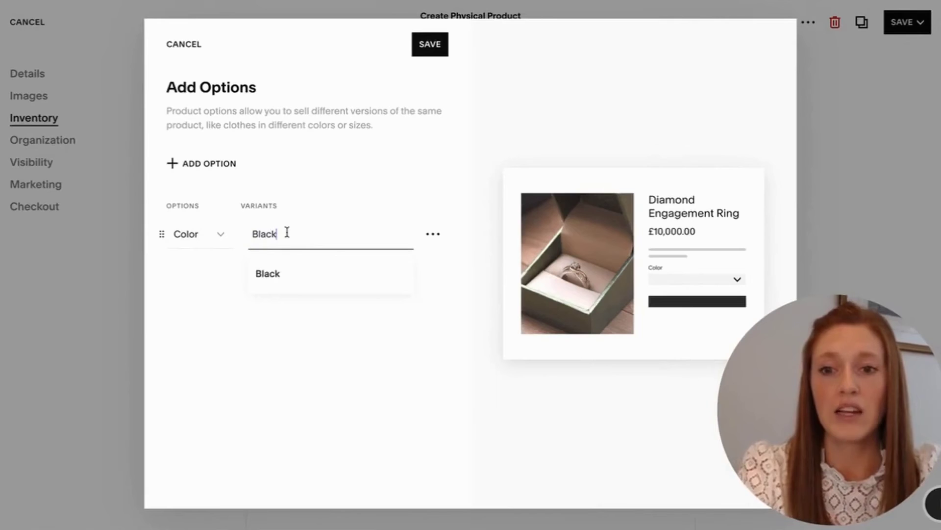
pyautogui.click(286, 270)
pyautogui.write('White')
pyautogui.click(319, 294)
pyautogui.write('Green')
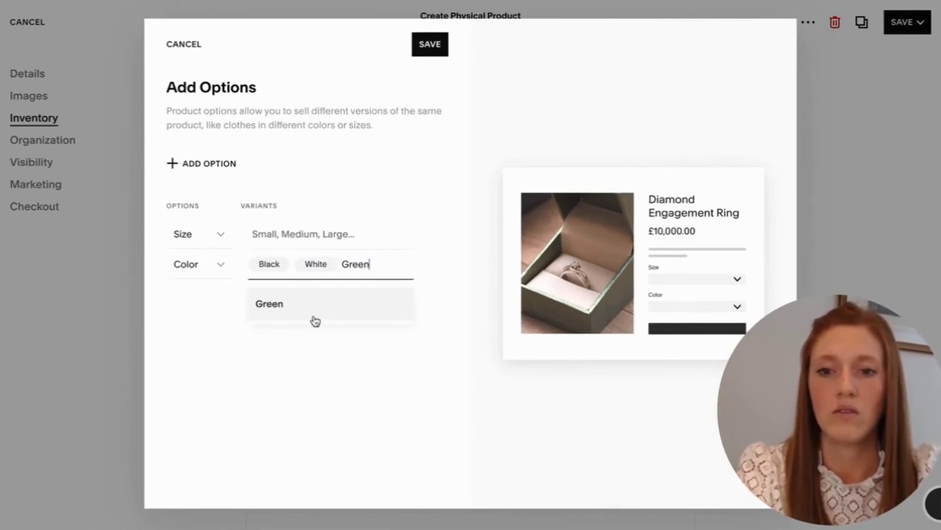
pyautogui.click(315, 316)
# Enter Small, Medium and Large as the Size variants, save the options and open the product's list of variants.
pyautogui.click(193, 234)
pyautogui.click(194, 234)
pyautogui.click(293, 230)
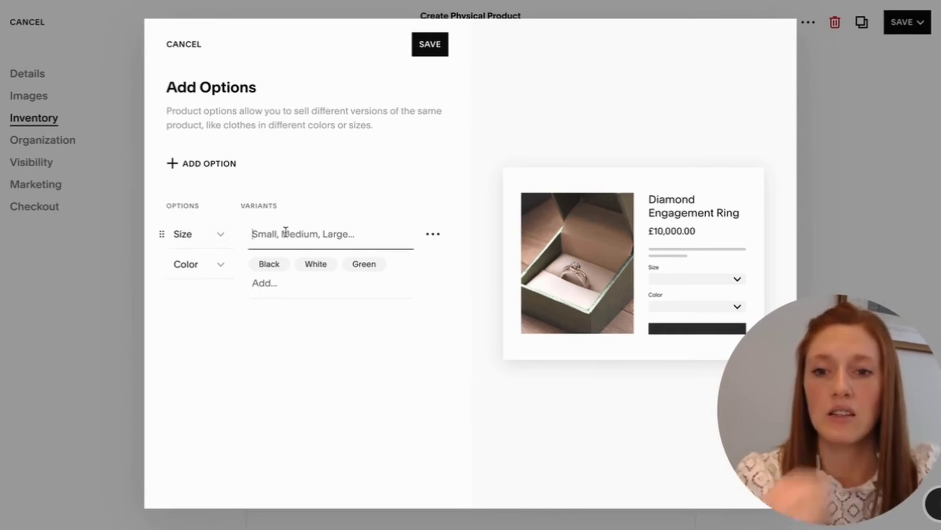
pyautogui.write('Small')
pyautogui.press('Return')
pyautogui.write('Medium')
pyautogui.press('Return')
pyautogui.write('Large')
pyautogui.click(192, 357)
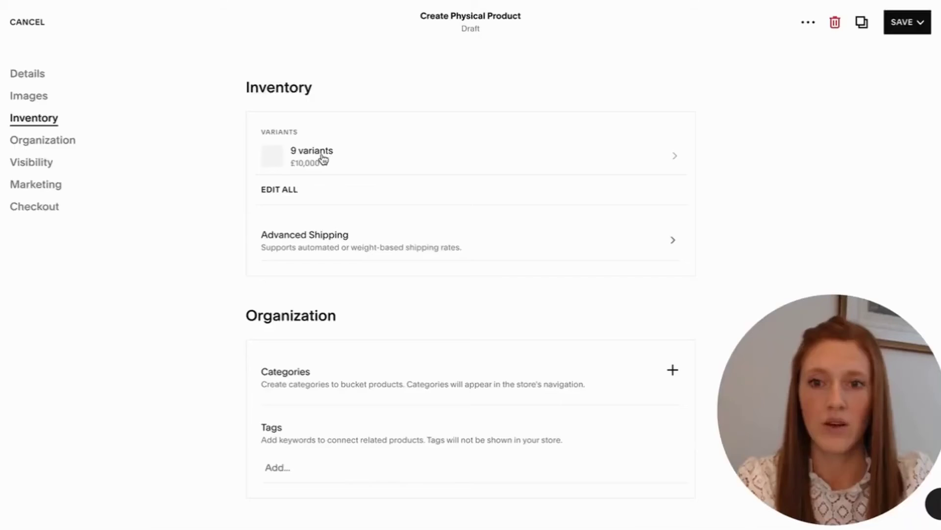
pyautogui.click(322, 158)
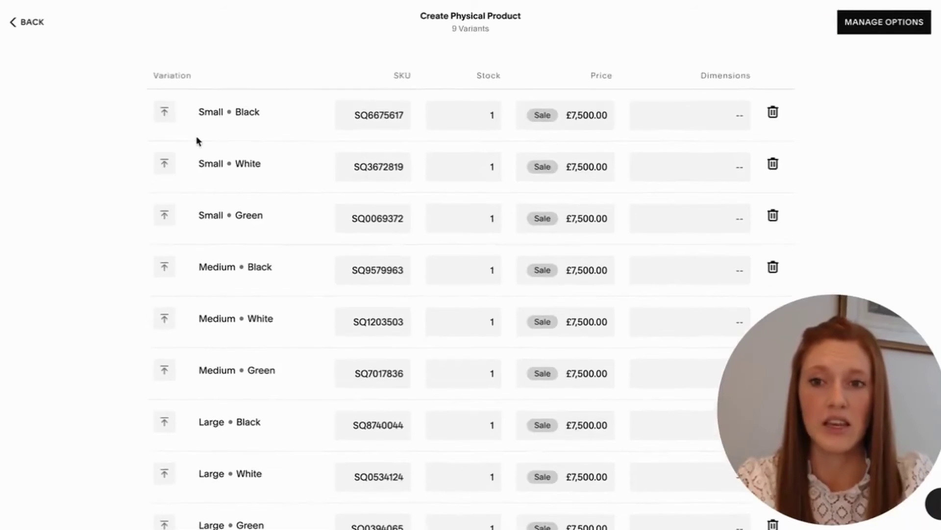
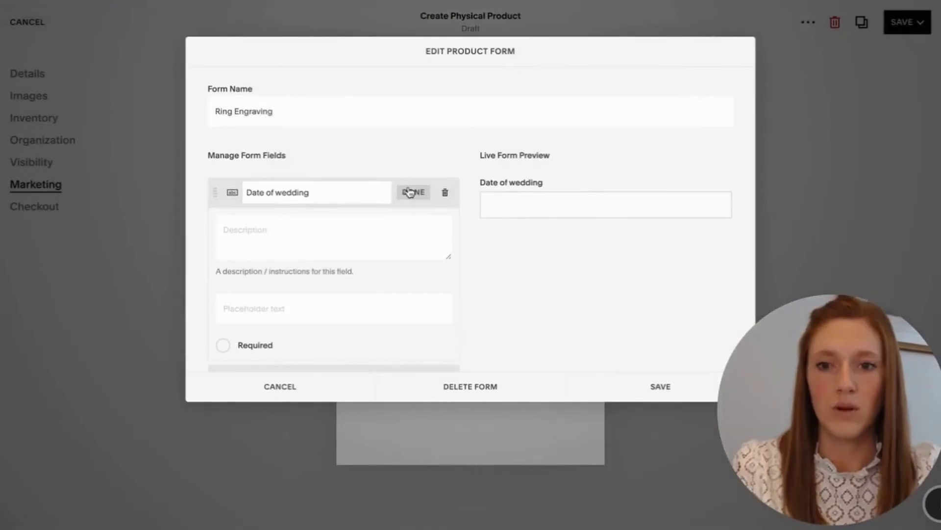
# Give the Date of wedding field a description beginning "If you would like your wedding date to be on the inside of the ring" and save the form.
pyautogui.click(301, 229)
pyautogui.write('If you would like your wedding date to be on the inside of the ring, please add the date here in the format you wish to have it on the inside of the ring.')
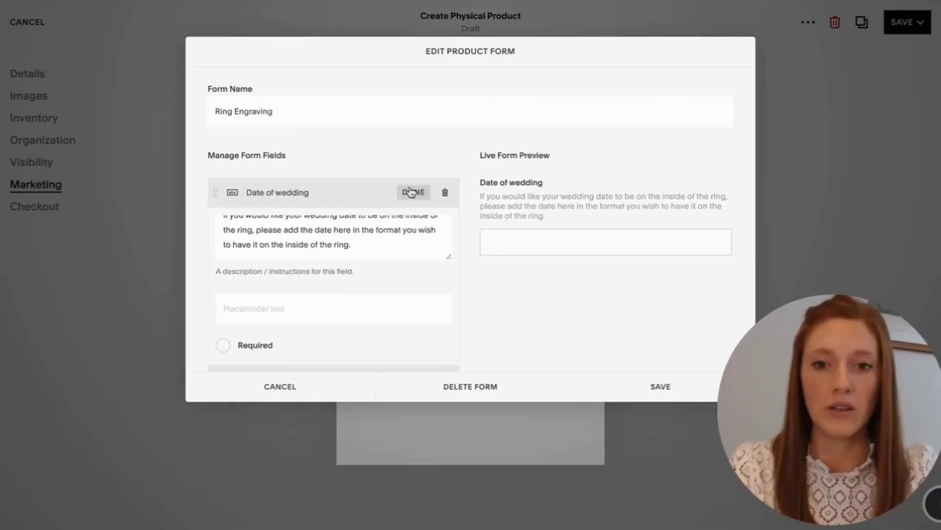
pyautogui.click(411, 192)
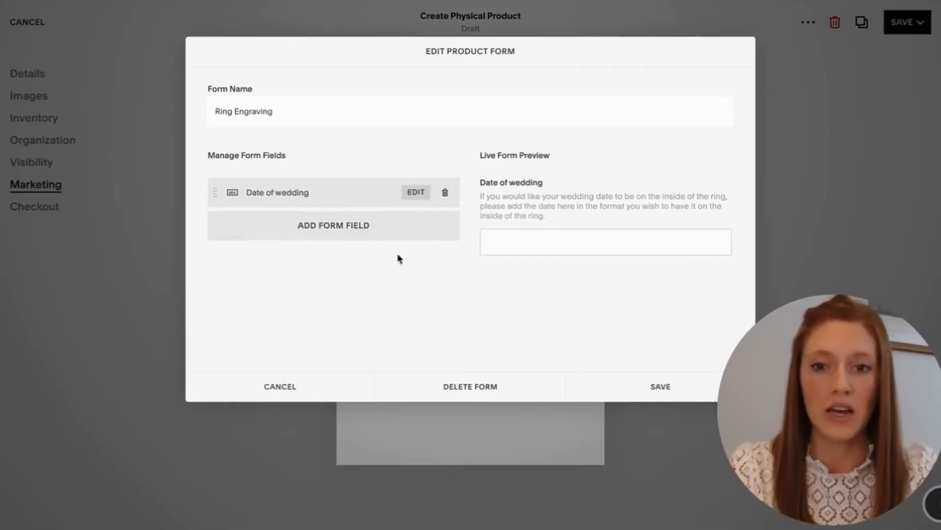
pyautogui.click(660, 387)
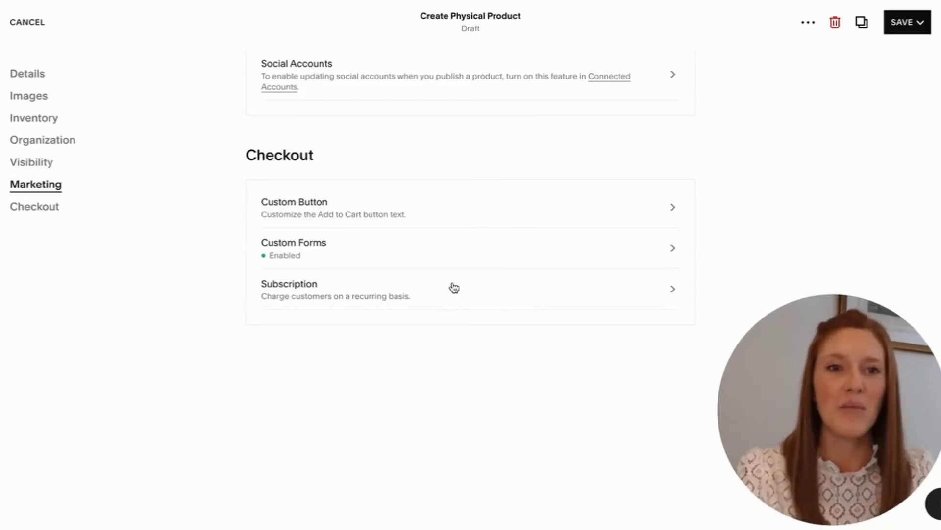
# Publish the Diamond Engagement Ring product immediately instead of scheduling it for another date.
pyautogui.scroll(10, 454, 287)
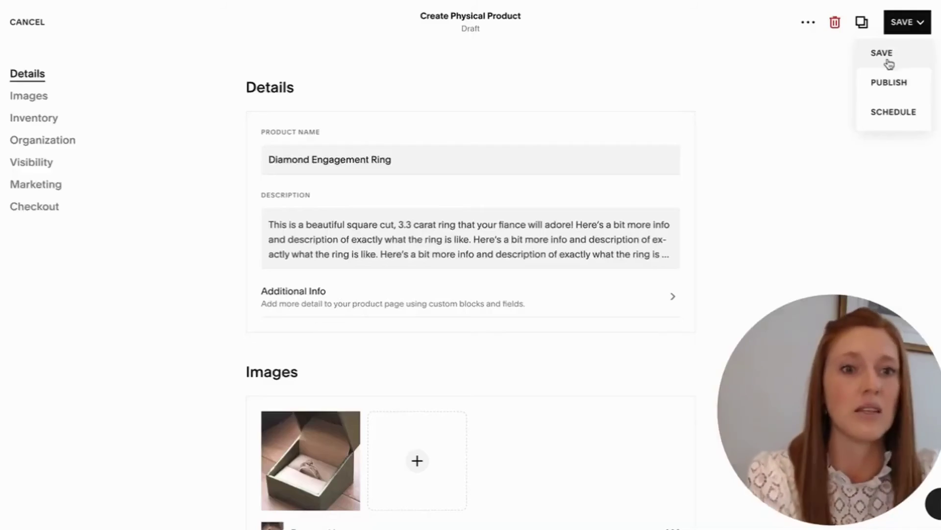
pyautogui.click(888, 112)
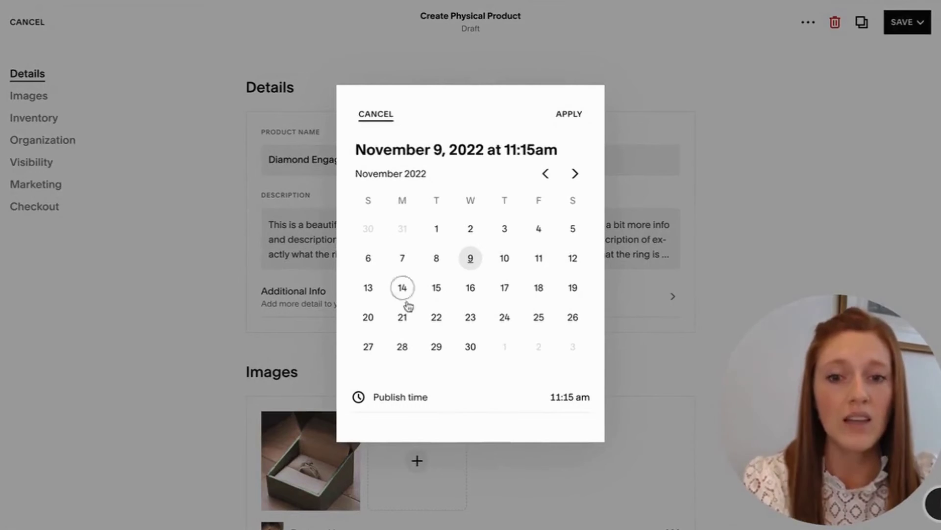
pyautogui.click(377, 114)
pyautogui.click(907, 22)
pyautogui.click(890, 81)
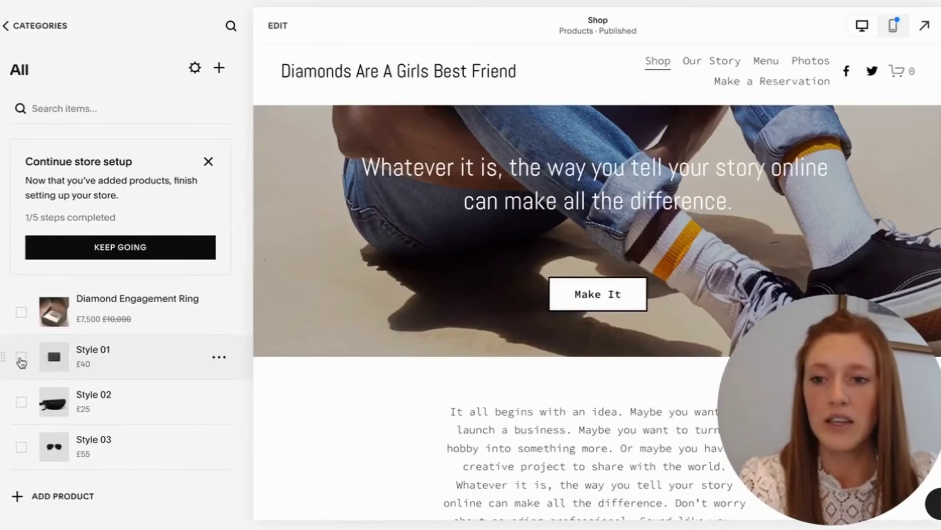
# Select the sample product Style 01 in the store's product list.
pyautogui.click(21, 359)
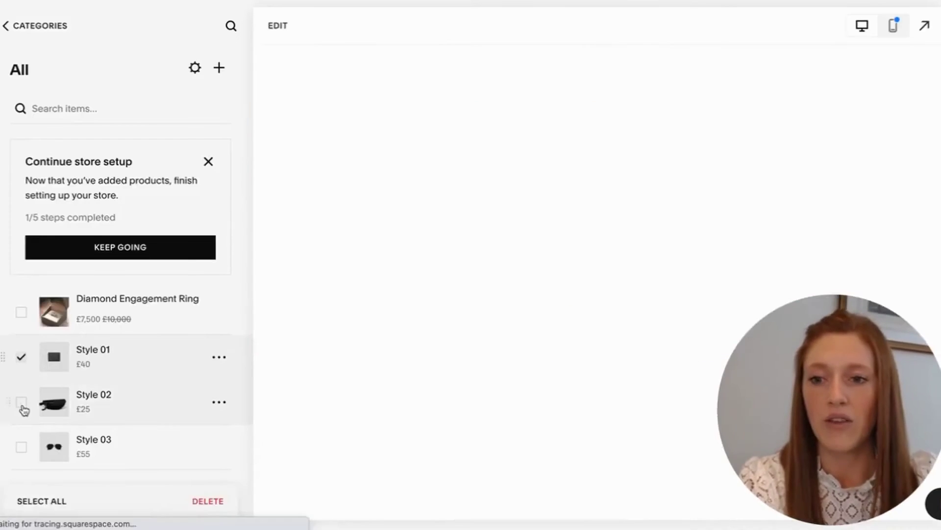
# Delete the demo products Style 01, Style 02 and Style 03 from the store, then return to the site's page list.
pyautogui.click(21, 446)
pyautogui.click(208, 501)
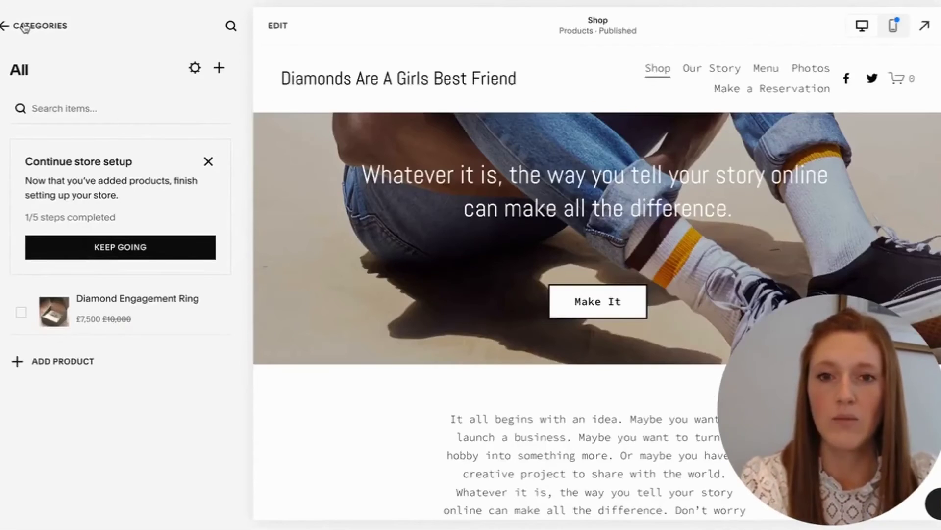
pyautogui.click(25, 27)
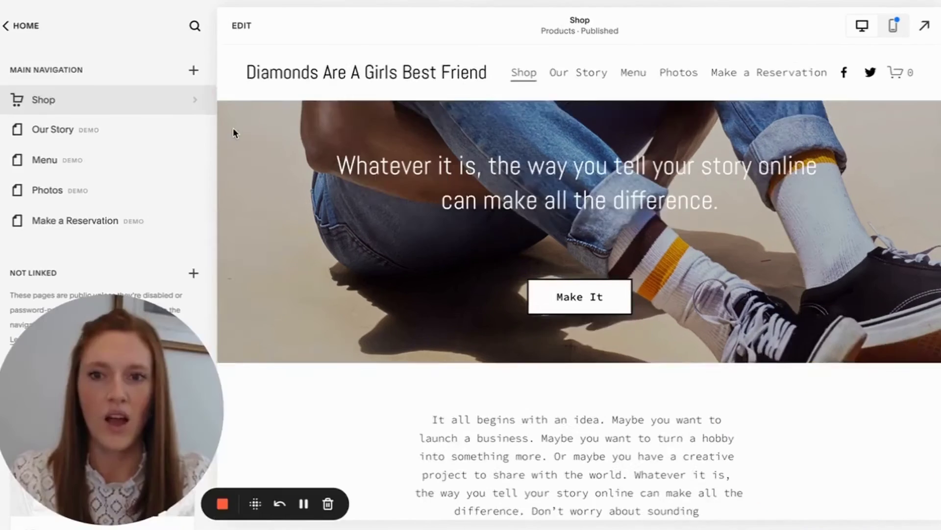
# Move the Menu, Photos and Make a Reservation pages to Not Linked, and place Our Story above Shop in the main navigation.
pyautogui.scroll(-10, 233, 127)
pyautogui.scroll(-15, 234, 127)
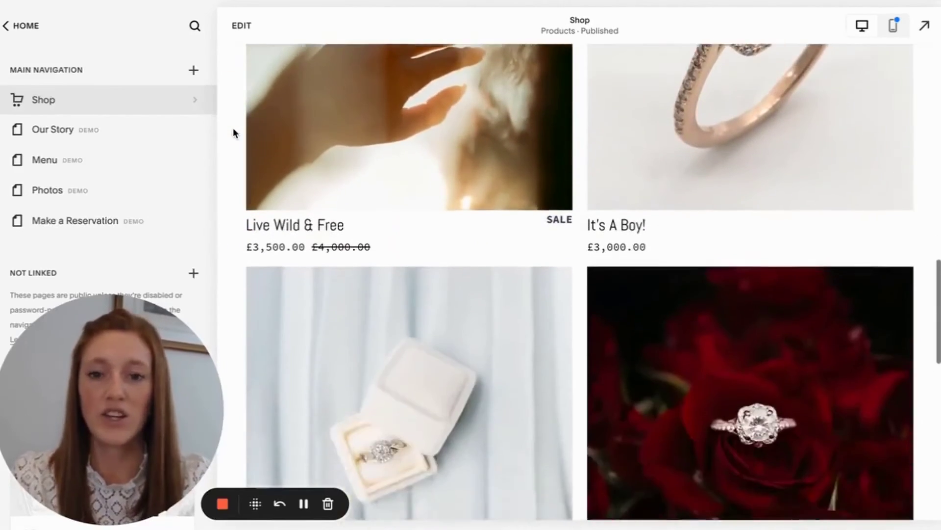
pyautogui.scroll(1, 233, 127)
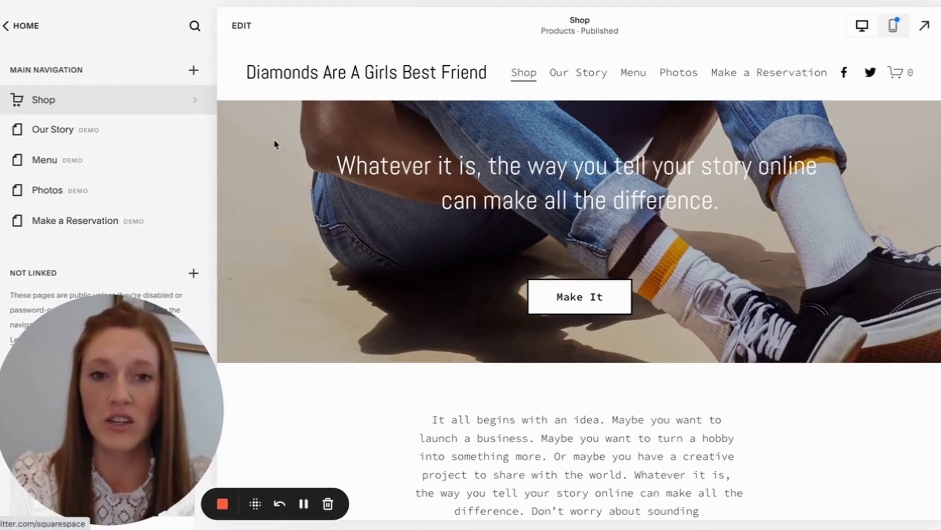
pyautogui.scroll(-3, 44, 137)
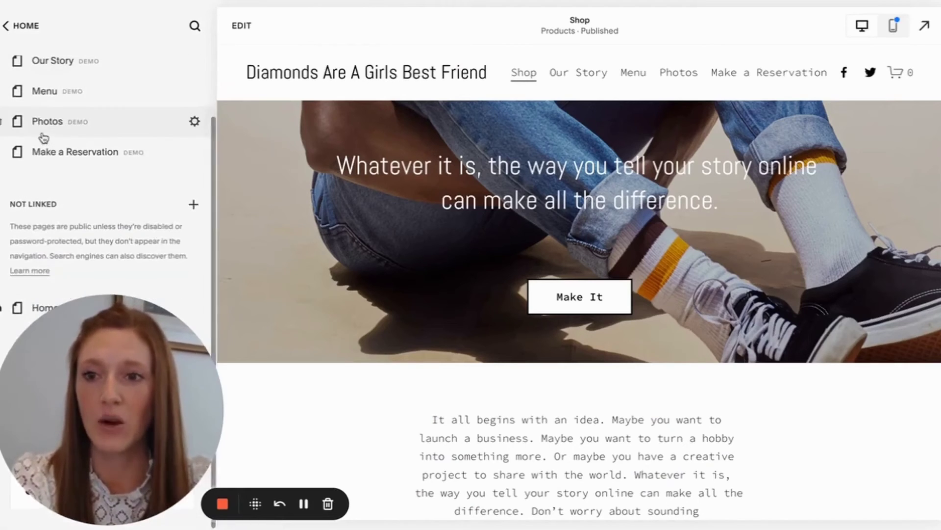
pyautogui.moveTo(46, 97); pyautogui.dragTo(36, 221)
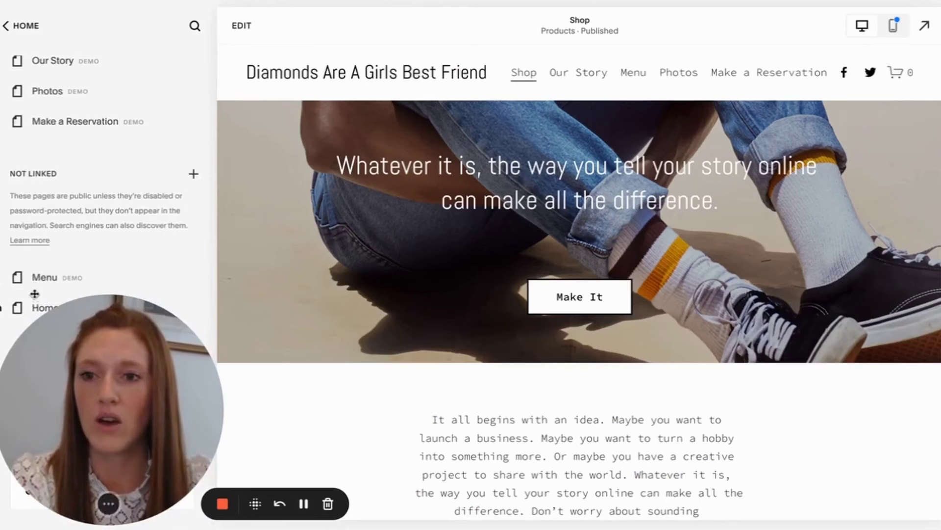
pyautogui.moveTo(42, 90); pyautogui.dragTo(33, 240)
pyautogui.moveTo(50, 92); pyautogui.dragTo(39, 230)
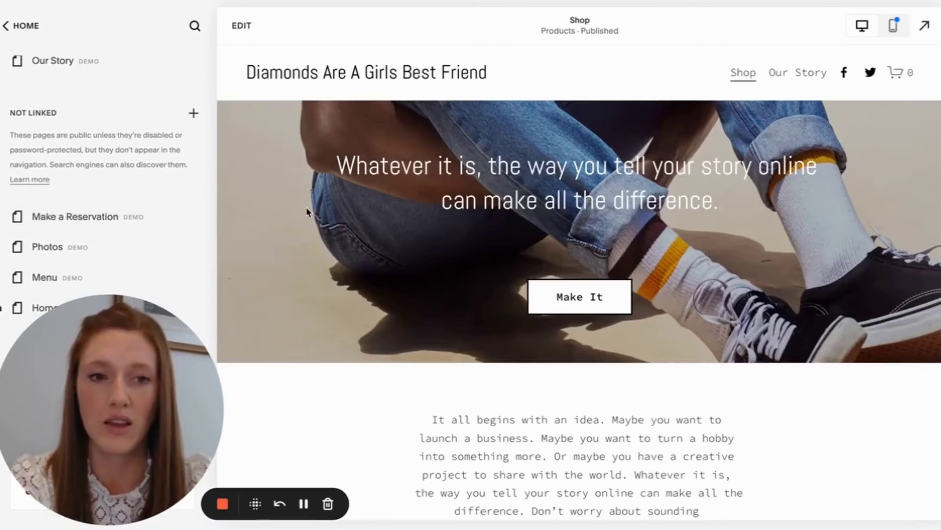
pyautogui.scroll(2, 150, 191)
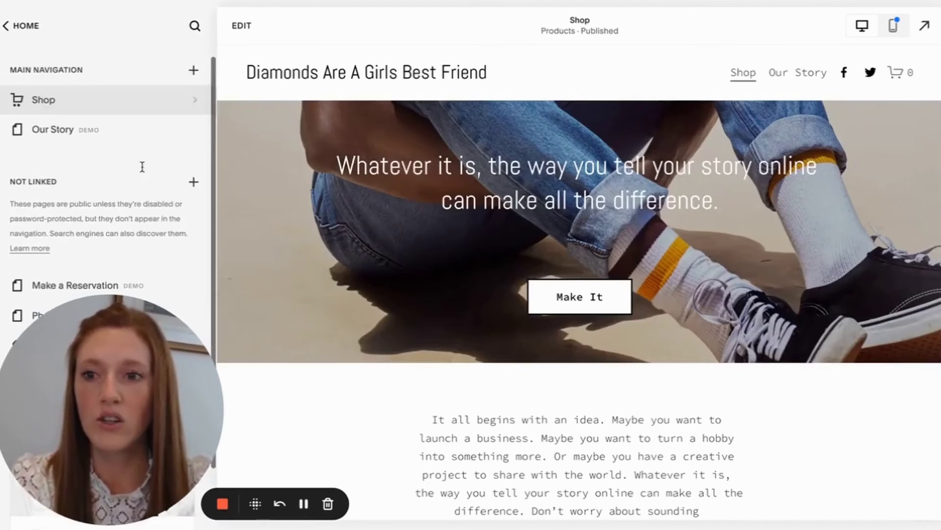
pyautogui.moveTo(54, 130); pyautogui.dragTo(53, 94)
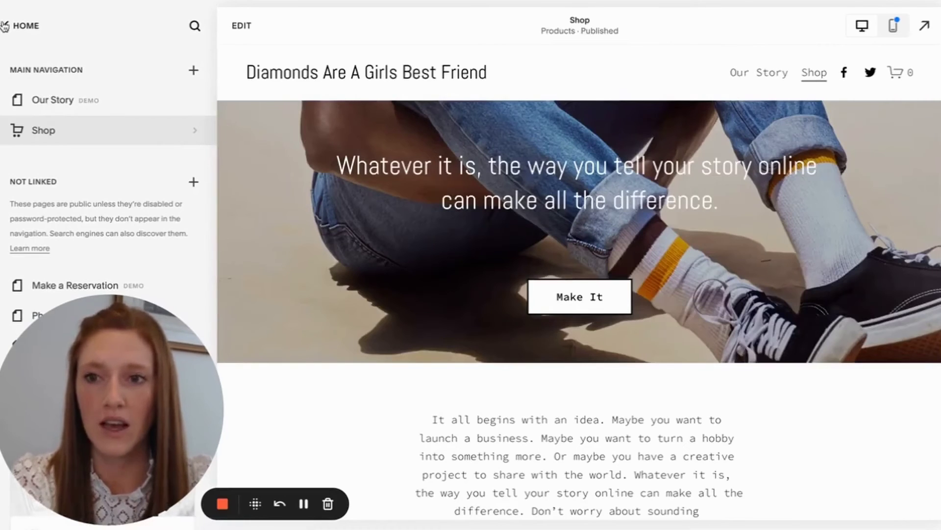
# Edit the site header's elements and turn off its social links.
pyautogui.click(236, 26)
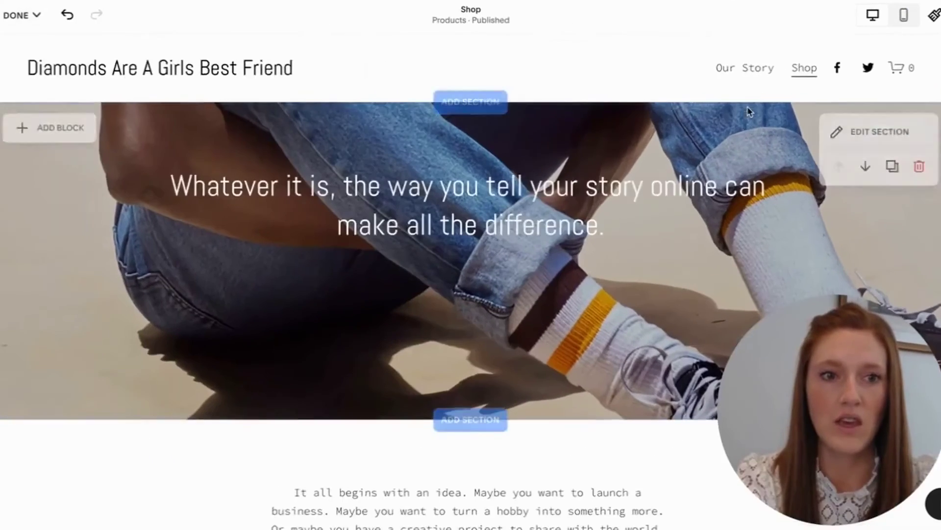
pyautogui.click(476, 69)
pyautogui.moveTo(837, 120); pyautogui.dragTo(269, 139)
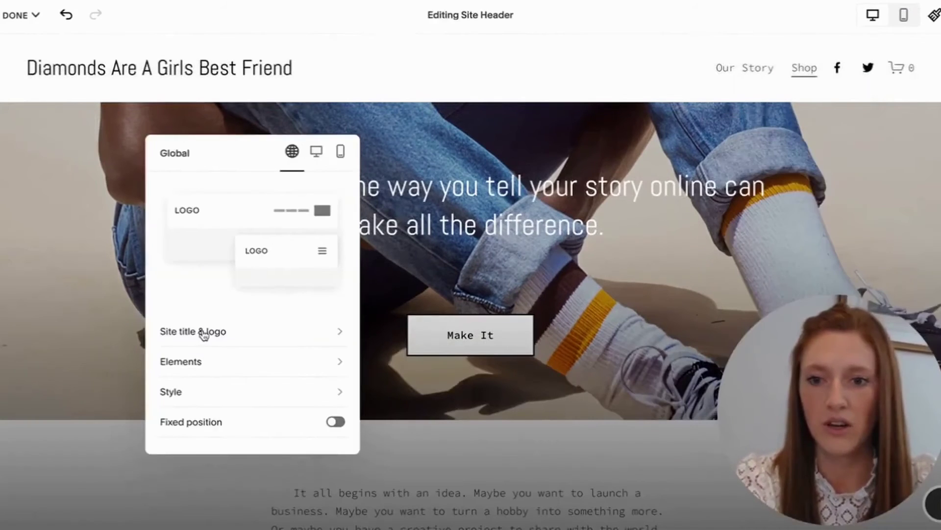
pyautogui.click(197, 361)
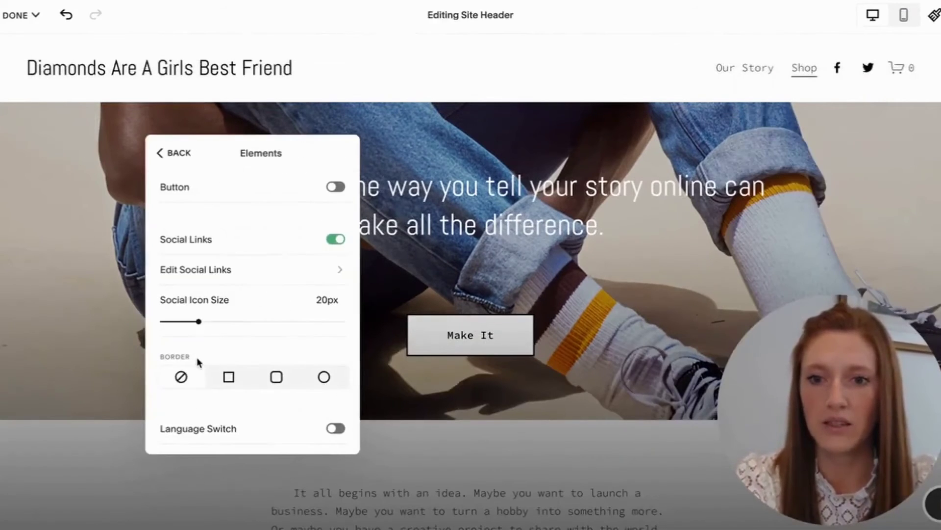
pyautogui.click(335, 240)
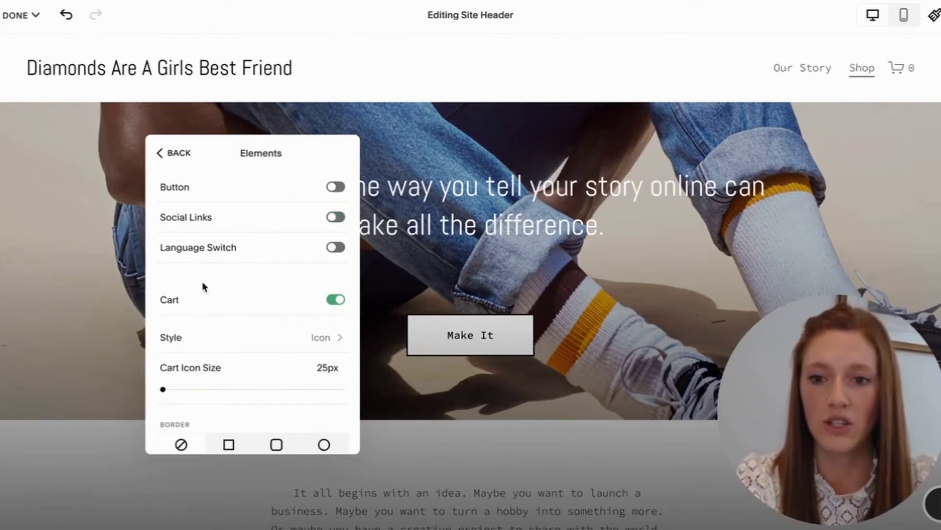
# Change the header's cart icon to the tall outlined bag with a handle, and hide the 0 shown for an empty cart.
pyautogui.scroll(-1, 203, 287)
pyautogui.scroll(-1, 203, 287)
pyautogui.click(330, 273)
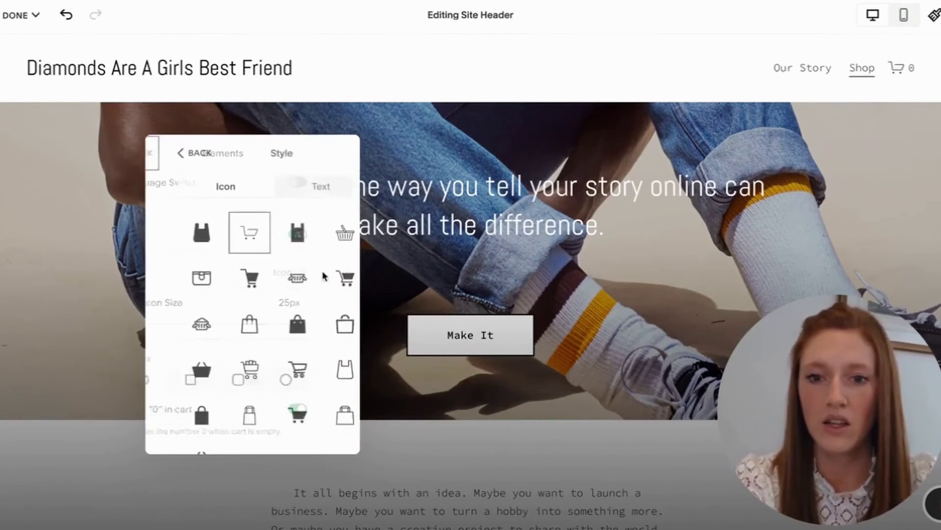
pyautogui.scroll(-1, 228, 278)
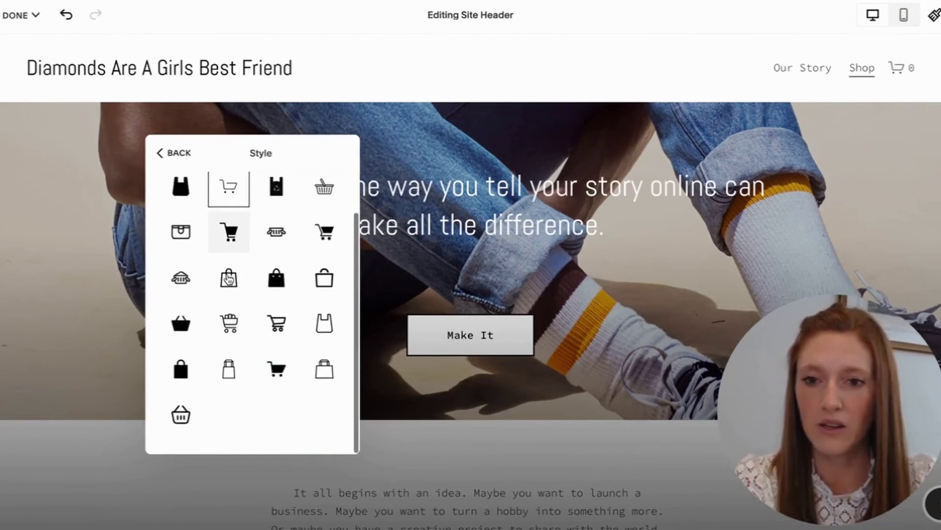
pyautogui.click(229, 370)
pyautogui.scroll(1, 219, 312)
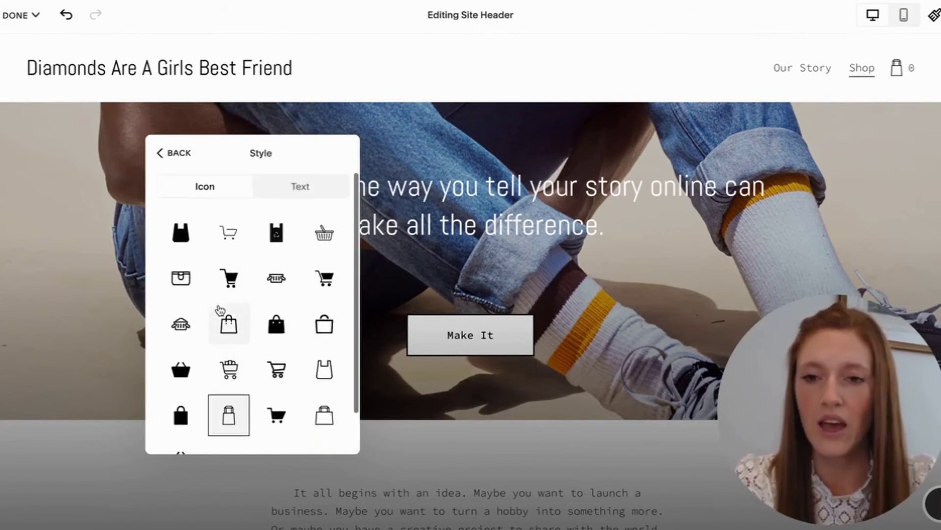
pyautogui.click(174, 153)
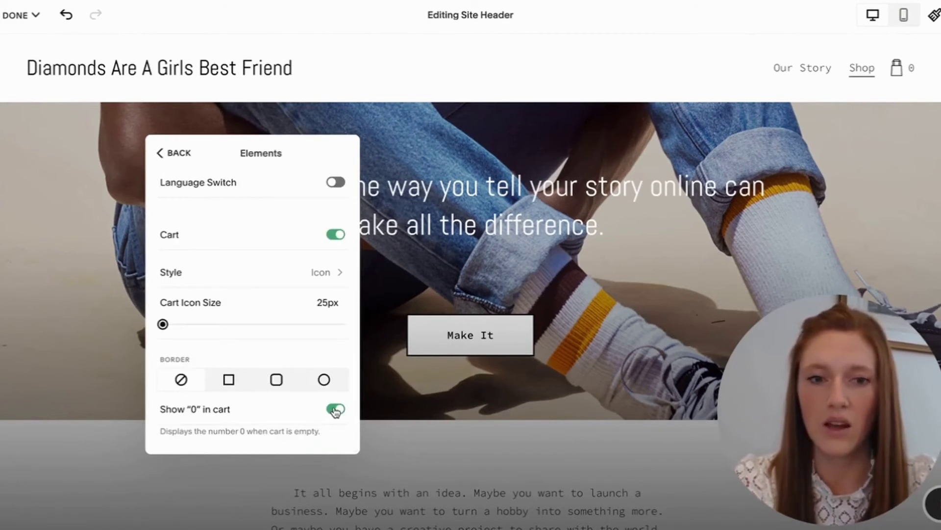
pyautogui.click(335, 410)
pyautogui.scroll(2, 237, 281)
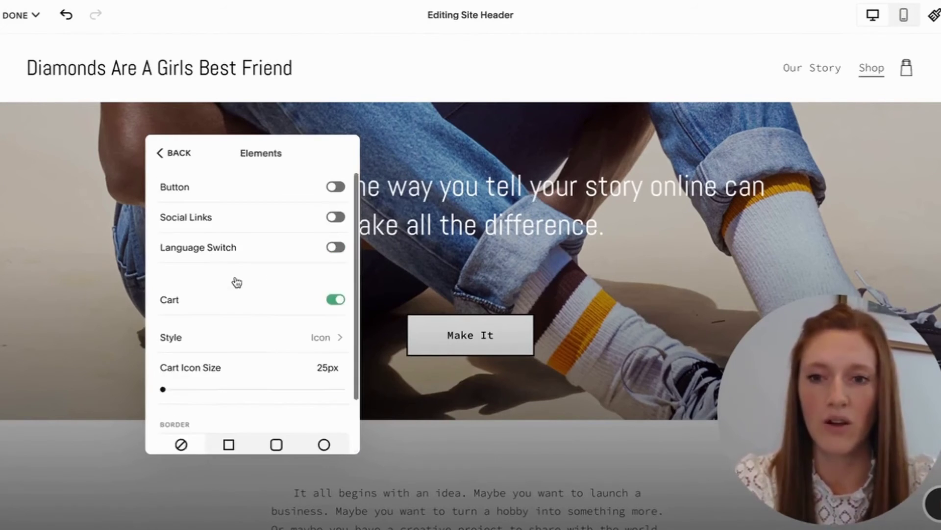
# Add a header button labelled Shop and link it to the /shop page.
pyautogui.click(335, 187)
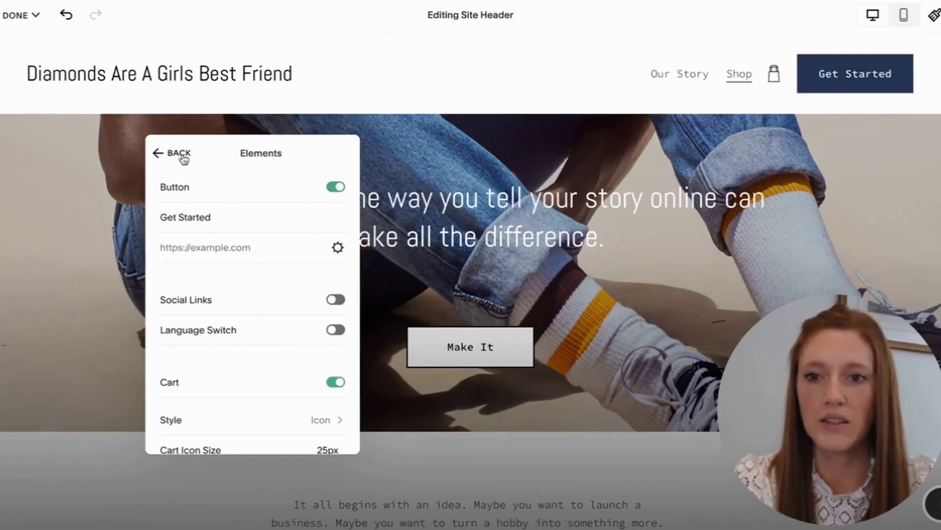
pyautogui.click(338, 247)
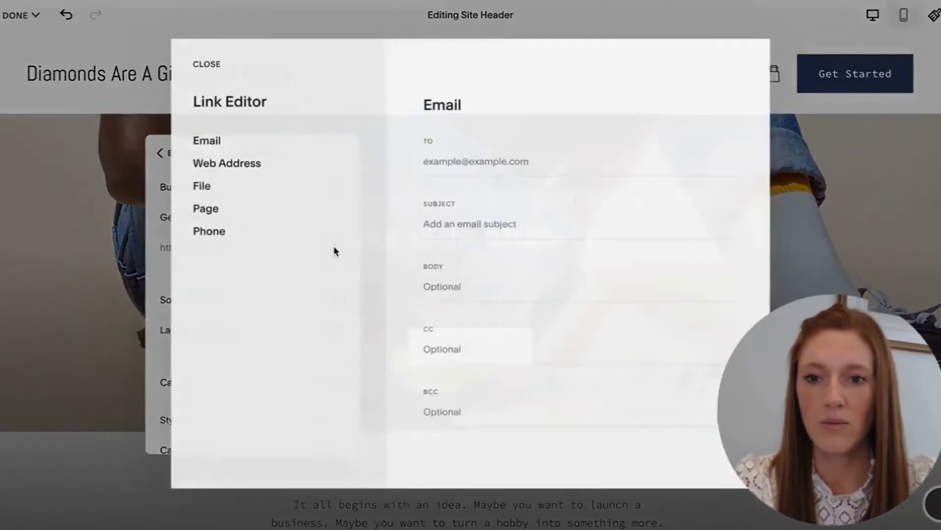
pyautogui.click(206, 208)
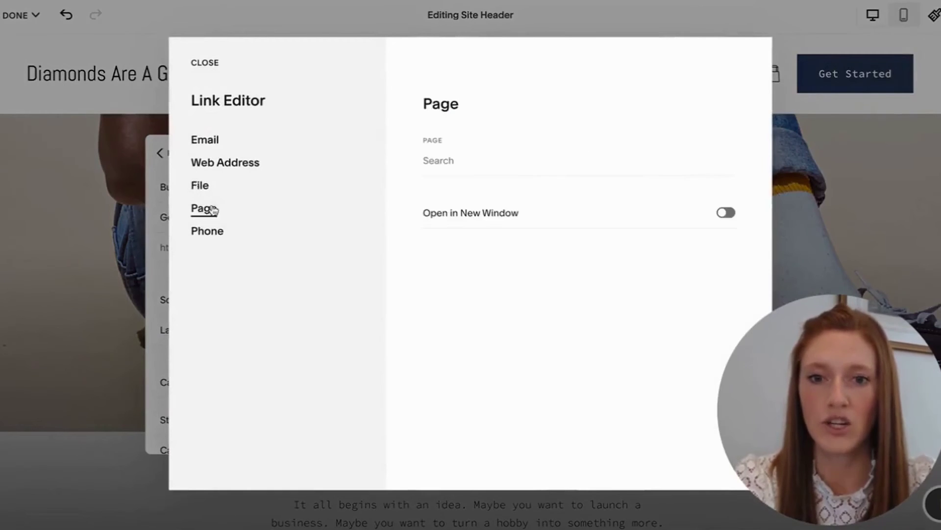
pyautogui.click(442, 162)
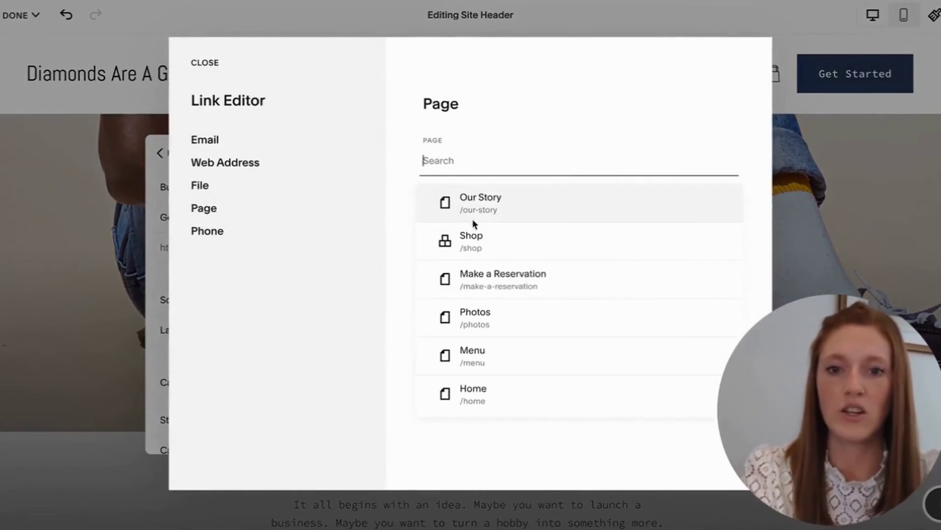
pyautogui.click(474, 242)
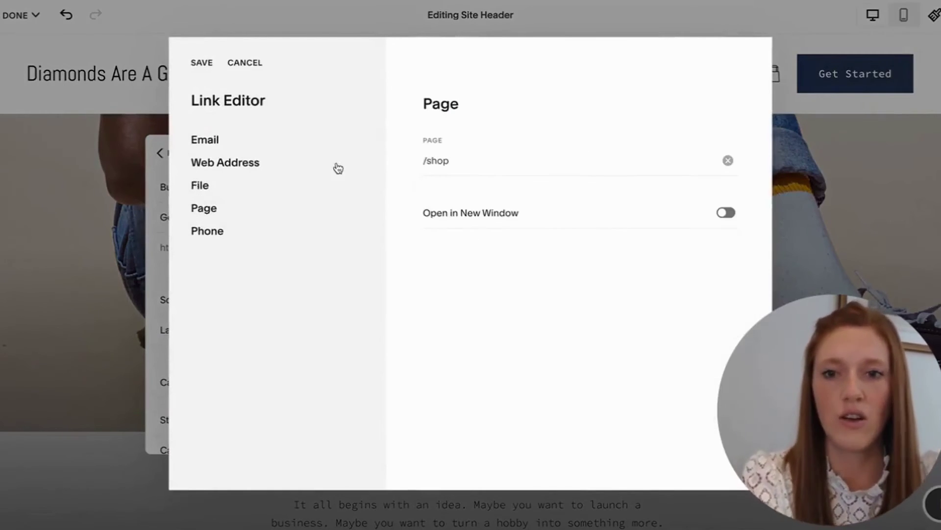
pyautogui.click(203, 64)
# Save the header edits and move the Shop page from the main navigation to Not Linked.
pyautogui.click(17, 15)
pyautogui.click(18, 56)
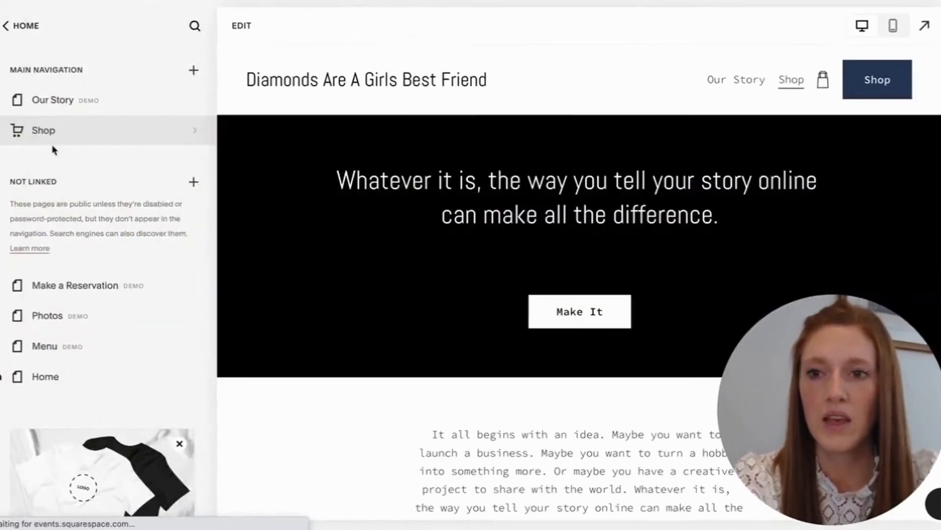
pyautogui.moveTo(63, 130); pyautogui.dragTo(59, 244)
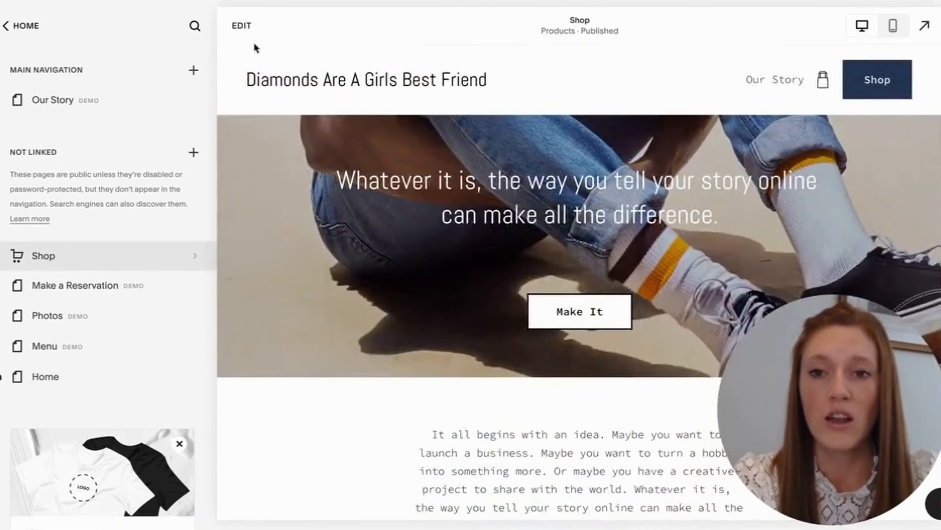
# Review the link options of the header's Shop button in the link editor.
pyautogui.click(243, 26)
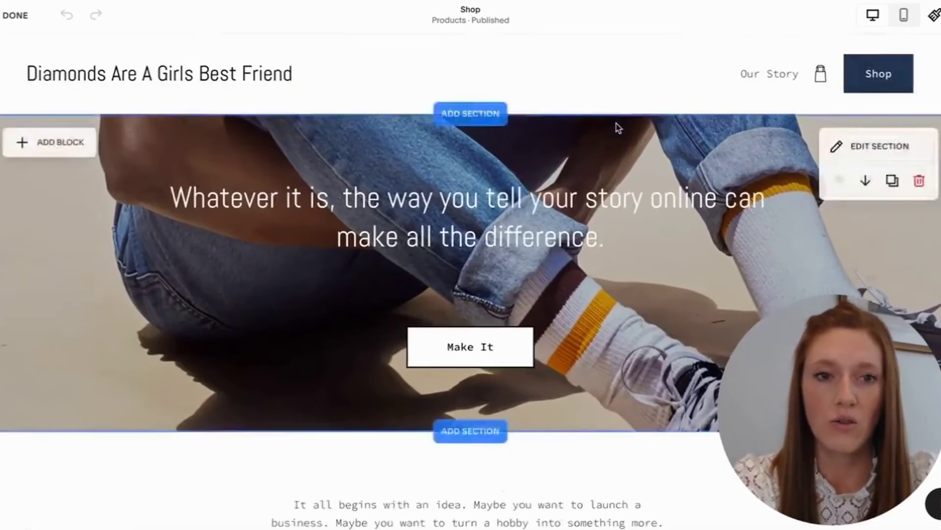
pyautogui.click(469, 73)
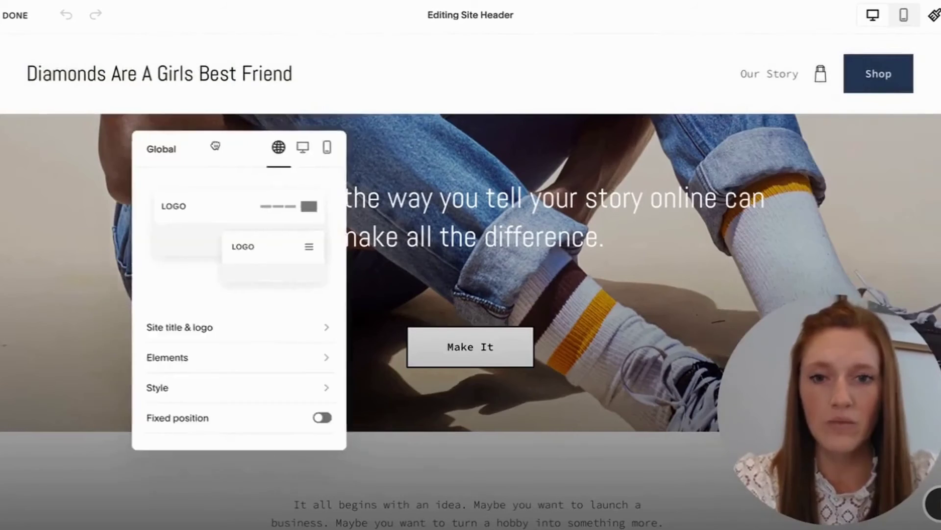
pyautogui.click(100, 307)
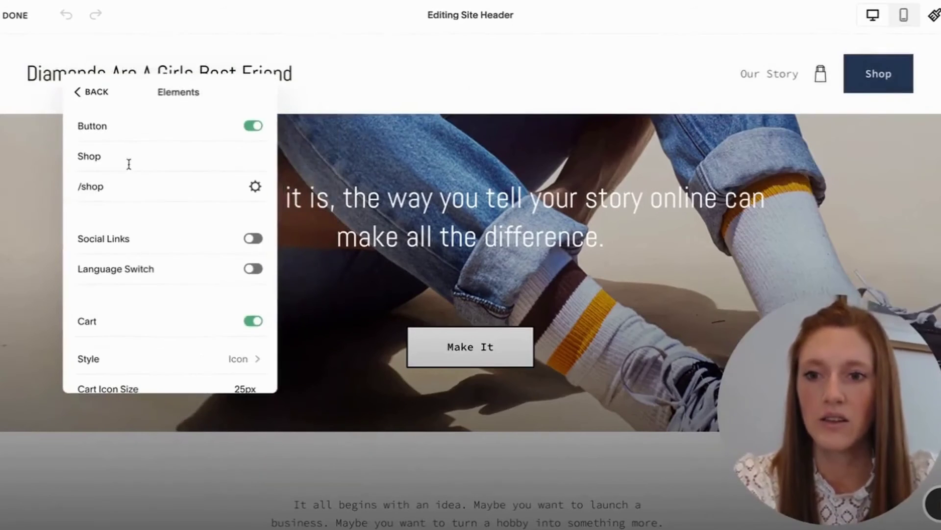
pyautogui.click(255, 188)
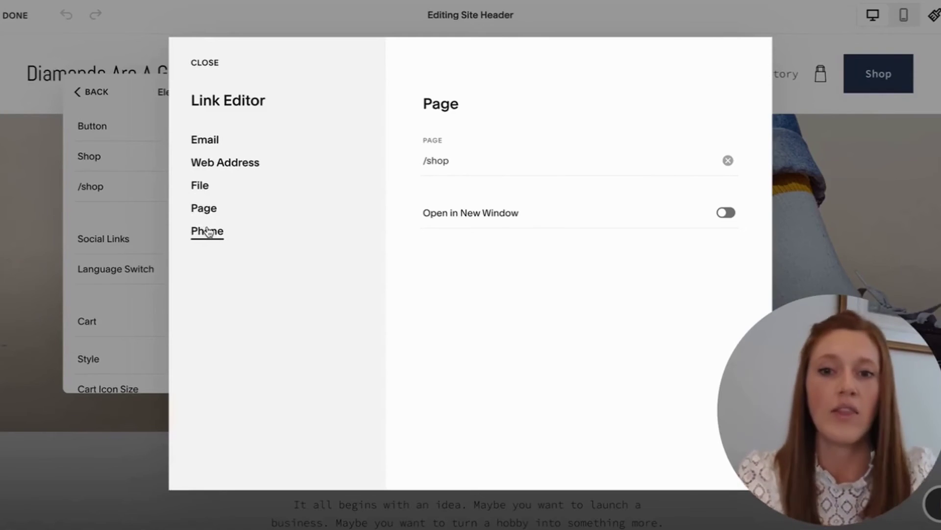
pyautogui.click(203, 64)
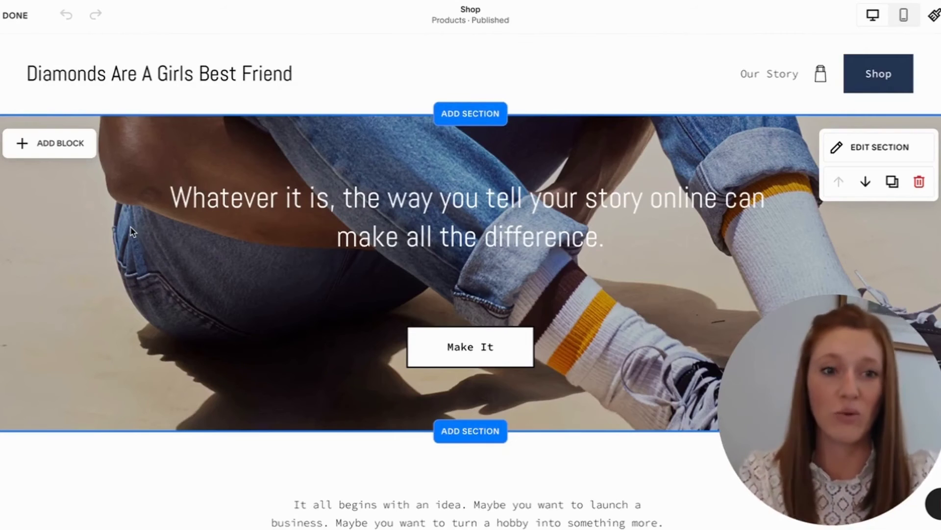
# Remove the image banner section and the introductory text section from the Shop page, and save the page.
pyautogui.click(919, 181)
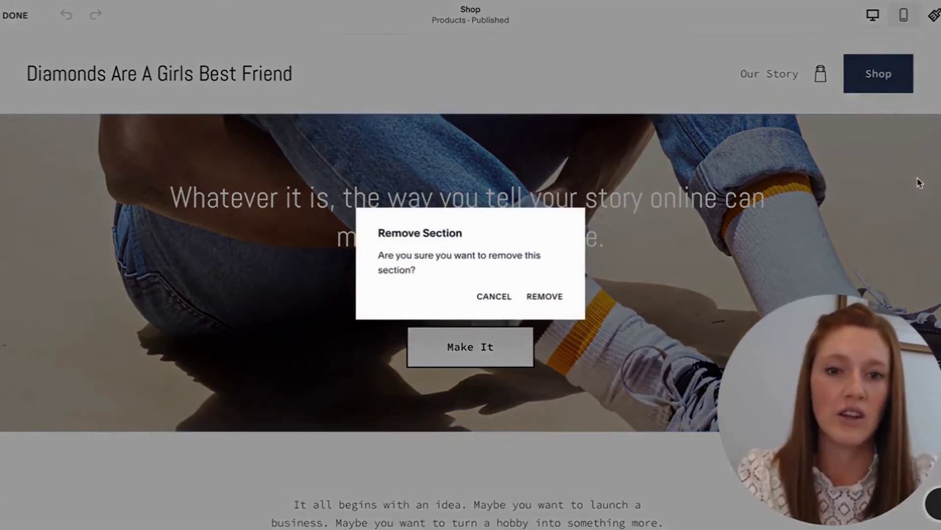
pyautogui.click(544, 297)
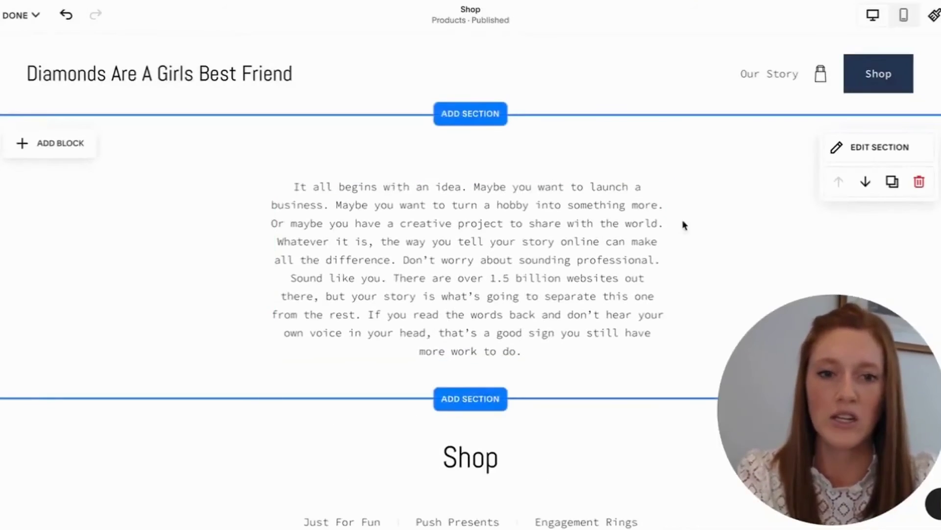
pyautogui.click(919, 182)
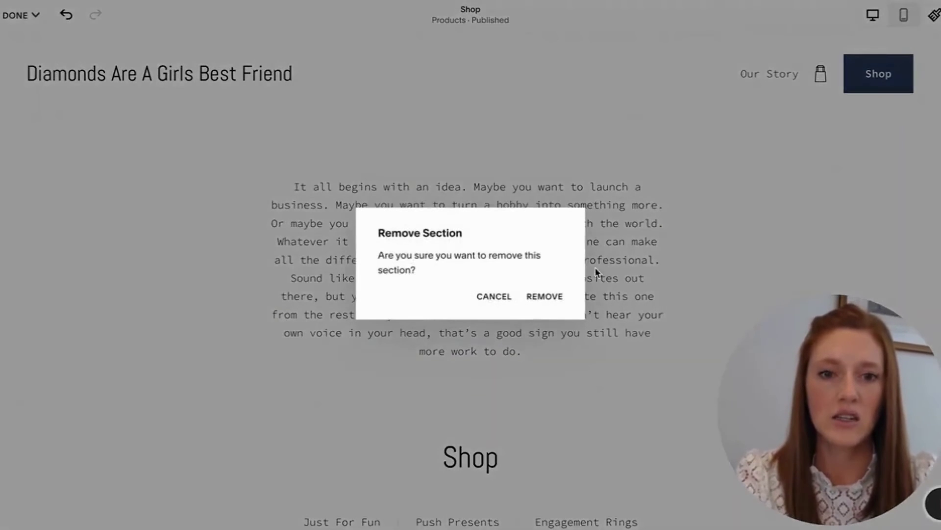
pyautogui.click(541, 298)
pyautogui.click(20, 15)
pyautogui.click(19, 57)
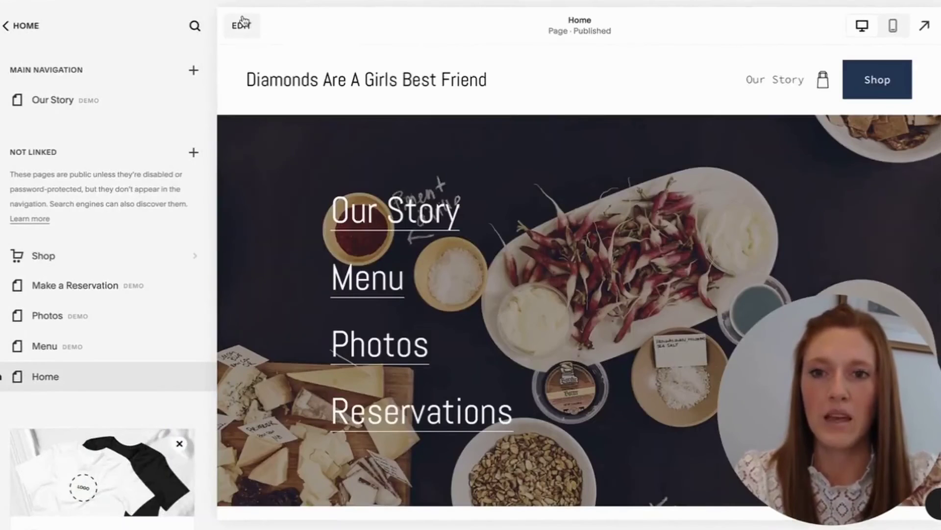
# Open the Home page for editing and delete its top food image section with the page links.
pyautogui.click(242, 22)
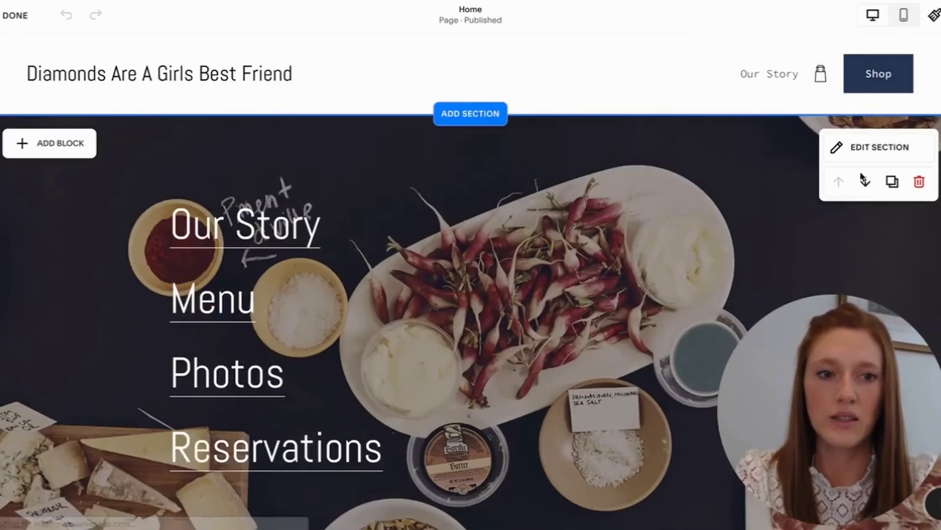
pyautogui.click(919, 181)
pyautogui.click(562, 297)
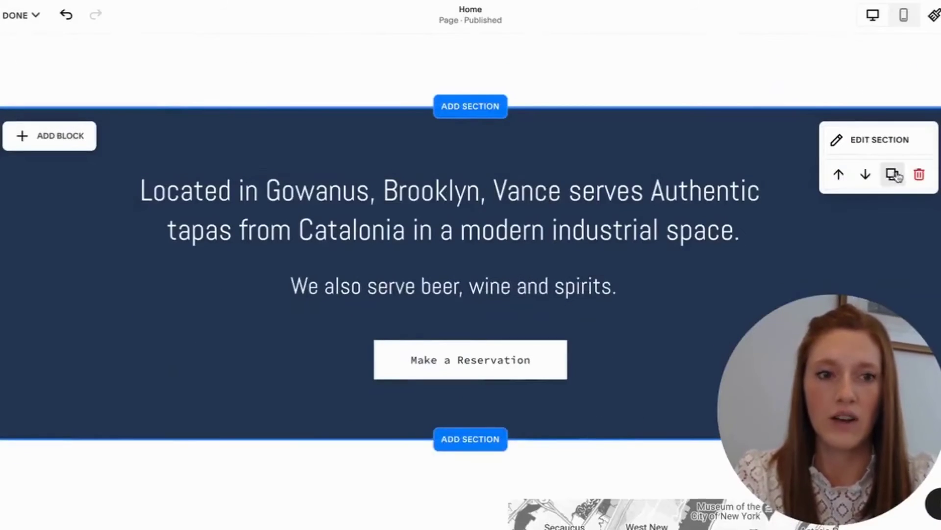
# Move the dark blue restaurant text section up to become the first section of the Home page.
pyautogui.scroll(2, 555, 255)
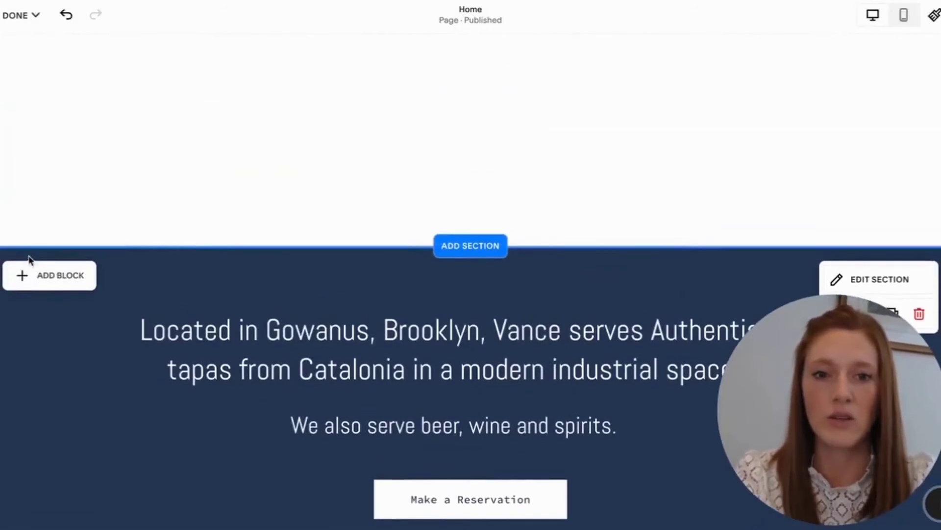
pyautogui.scroll(-3, 29, 263)
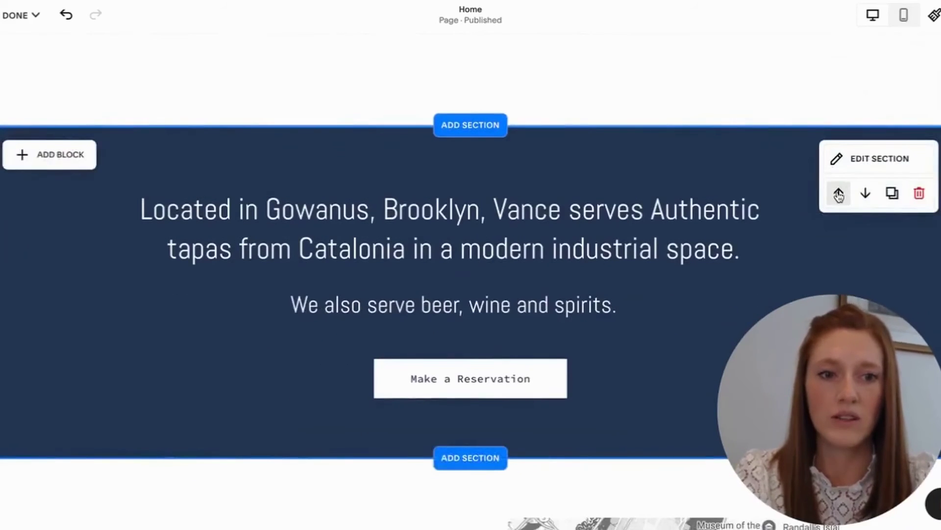
pyautogui.click(838, 193)
pyautogui.scroll(-3, 89, 307)
pyautogui.scroll(3, 90, 308)
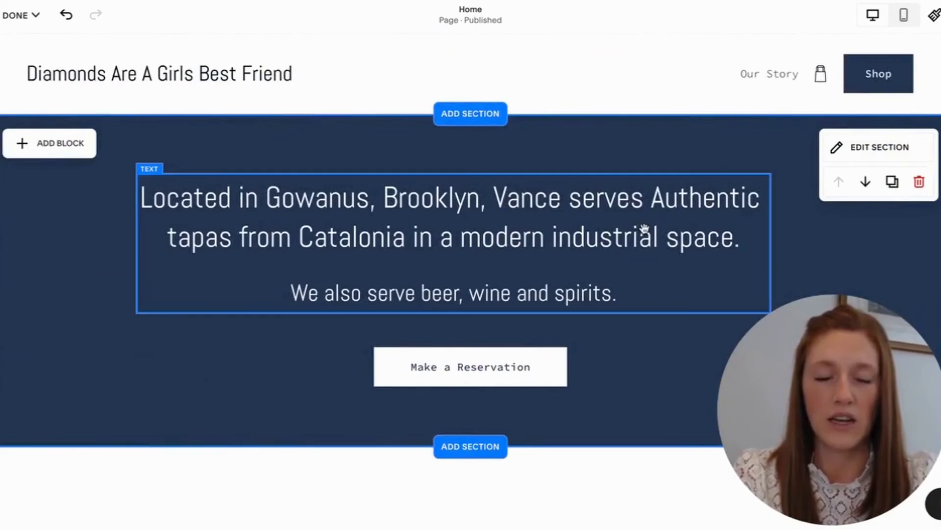
# Replace the blue section's text with the heading "Treat yourself." and the line "Rings perfect for the big moments and the small.".
pyautogui.scroll(-15, 409, 235)
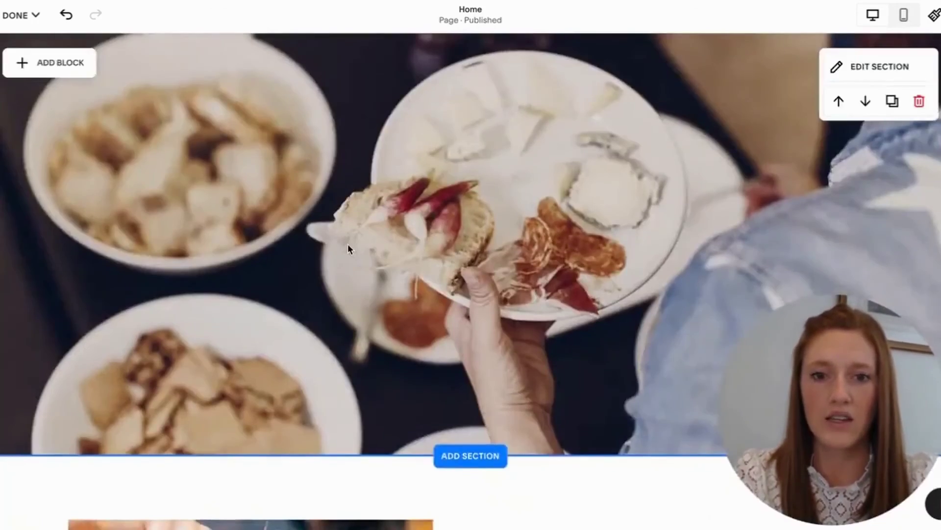
pyautogui.scroll(-10, 348, 248)
pyautogui.scroll(20, 350, 266)
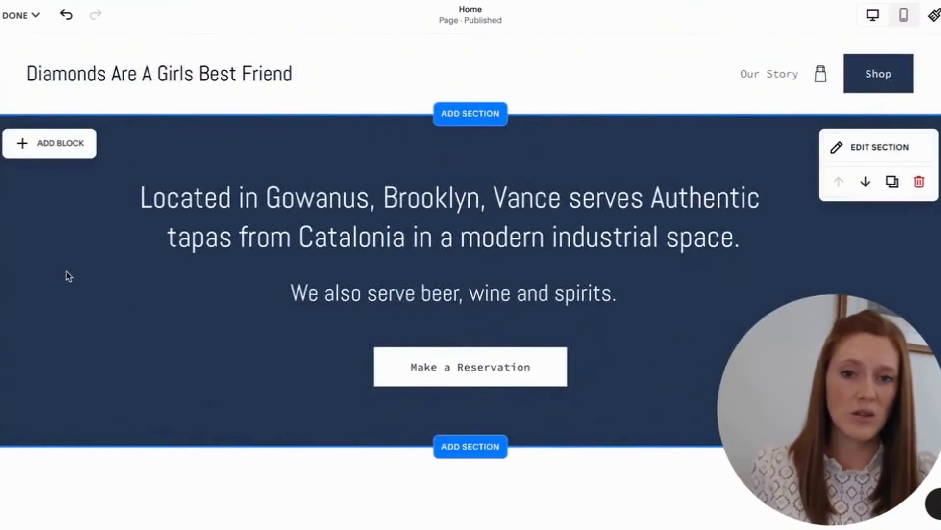
pyautogui.tripleClick(454, 199)
pyautogui.write('Treat yourself. For the big moments and the small.')
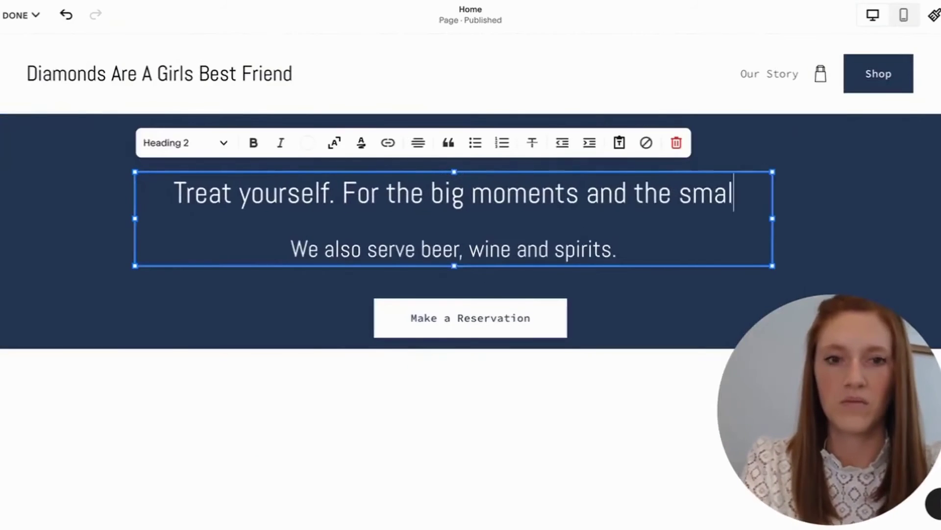
pyautogui.click(335, 196)
pyautogui.press('Return')
pyautogui.write('Rings perfect f')
pyautogui.press('Delete')
pyautogui.tripleClick(489, 320)
pyautogui.press('BackSpace')
pyautogui.press('BackSpace')
# Format the line about rings below the heading as Paragraph 3.
pyautogui.click(185, 143)
pyautogui.click(177, 325)
pyautogui.click(185, 143)
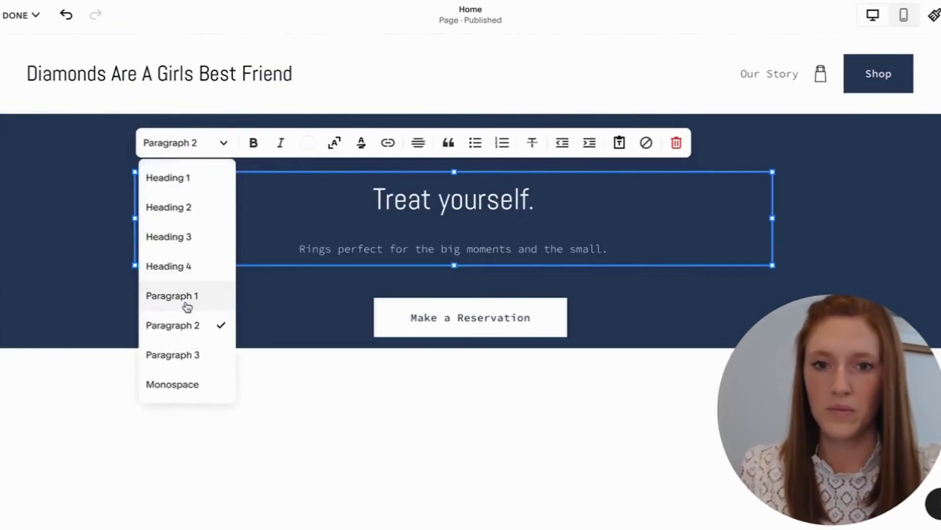
pyautogui.click(177, 354)
# Delete the Make a Reservation button from the top section.
pyautogui.click(471, 318)
pyautogui.click(509, 268)
pyautogui.click(541, 302)
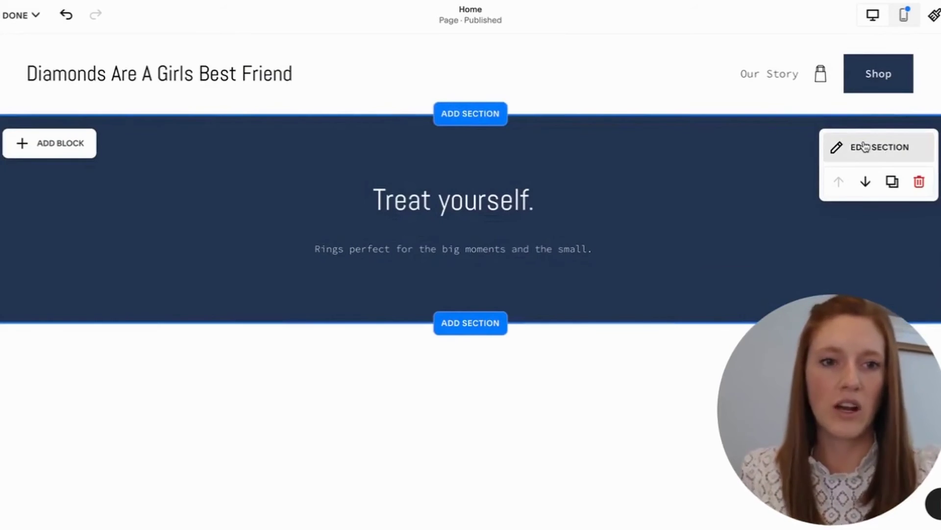
# Browse the premium and free stock images and set a pale leaf-shadow picture as the top section's background.
pyautogui.click(865, 147)
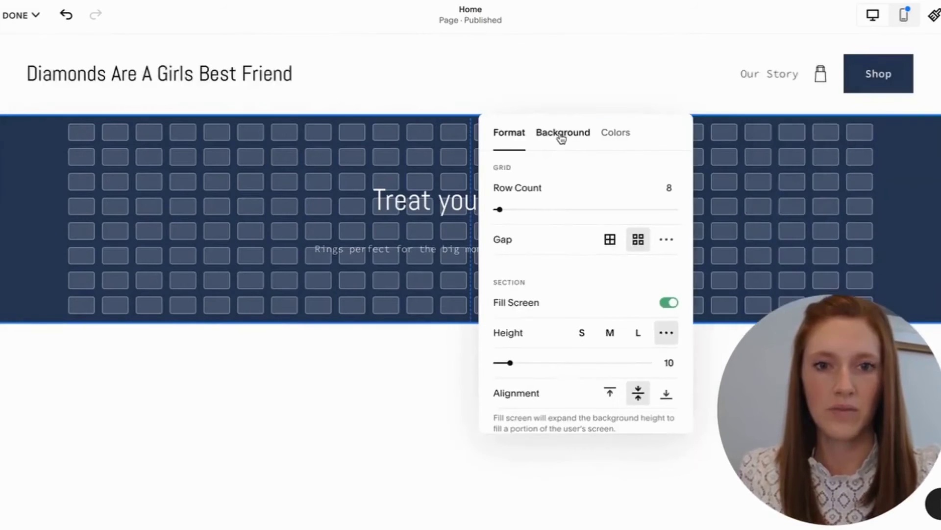
pyautogui.click(561, 134)
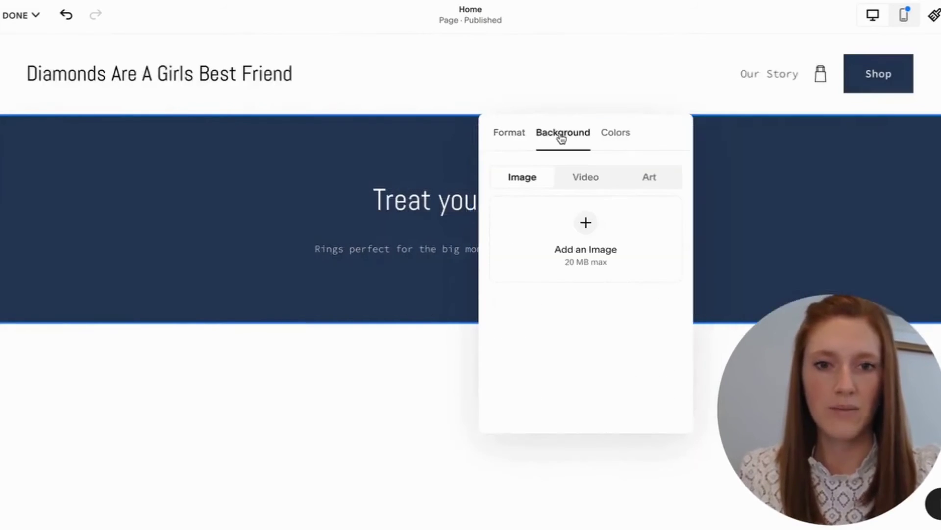
pyautogui.click(586, 224)
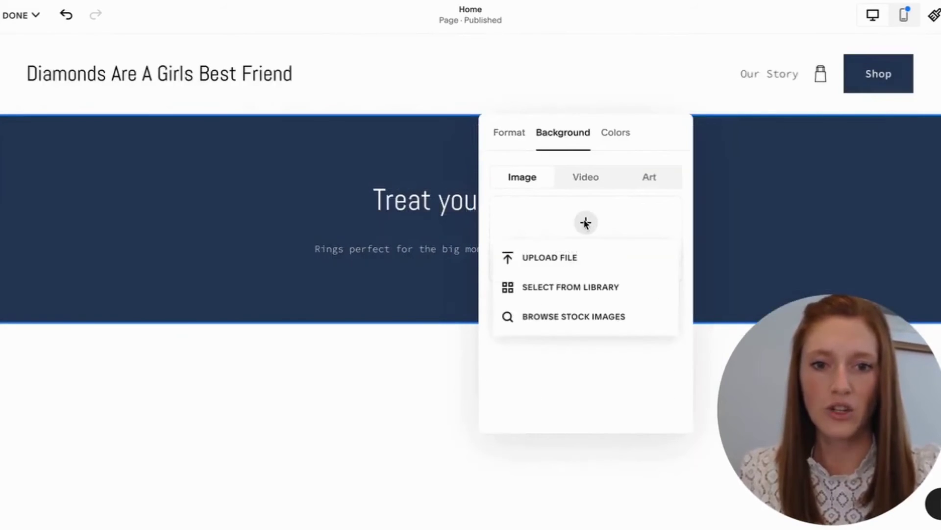
pyautogui.click(572, 316)
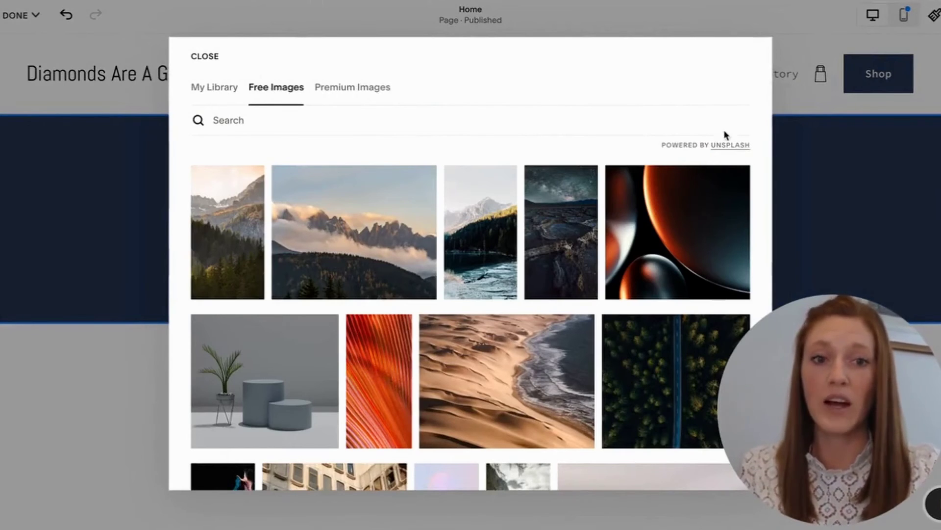
pyautogui.click(340, 90)
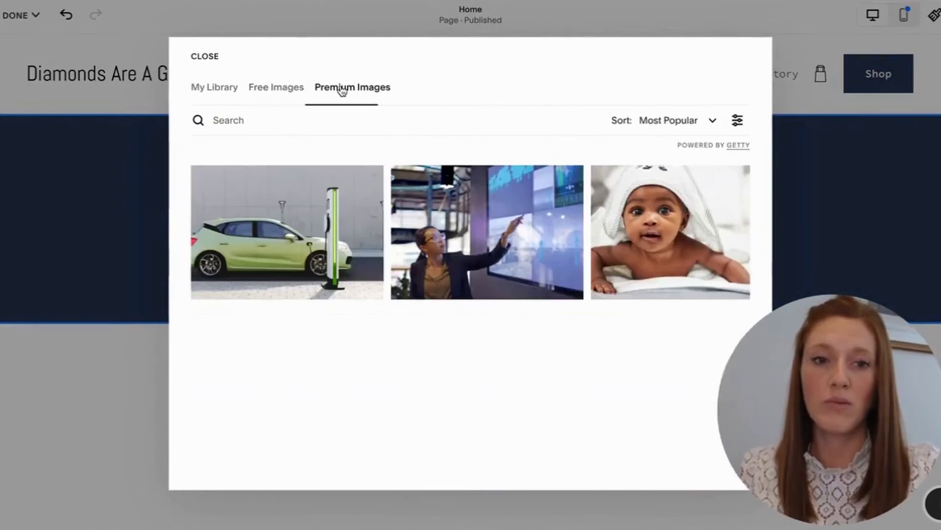
pyautogui.scroll(-5, 666, 237)
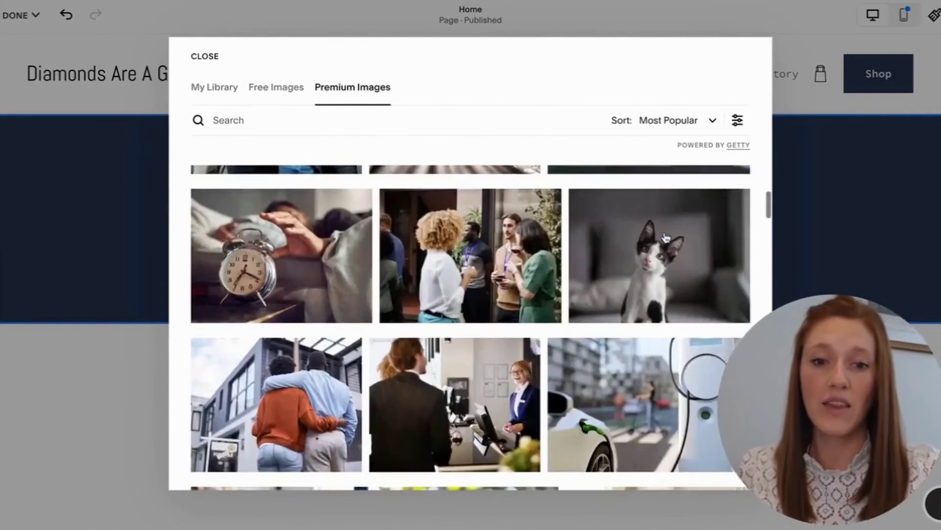
pyautogui.scroll(5, 665, 238)
pyautogui.click(261, 88)
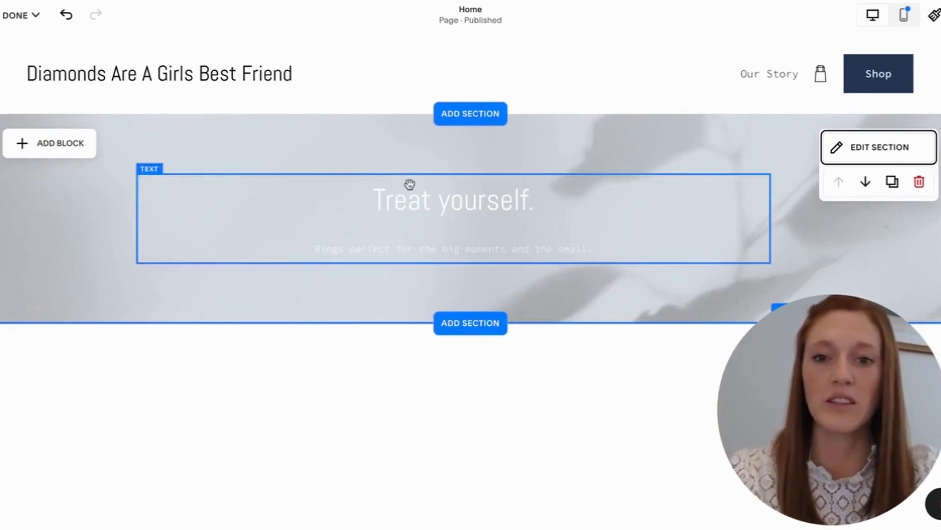
# Recolour the "Treat yourself." heading and the line below it with the dark charcoal palette colour.
pyautogui.click(405, 201)
pyautogui.moveTo(341, 194); pyautogui.dragTo(630, 246)
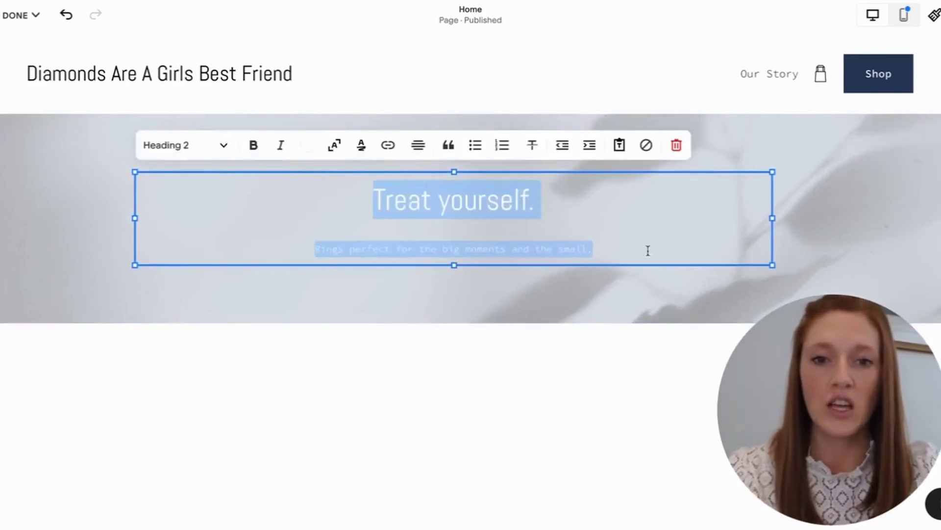
pyautogui.click(308, 146)
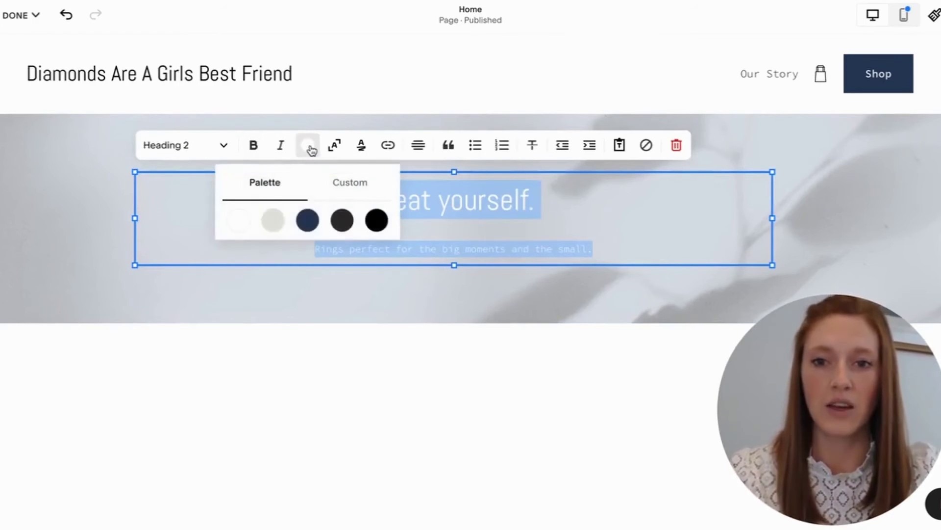
pyautogui.click(272, 221)
pyautogui.click(376, 222)
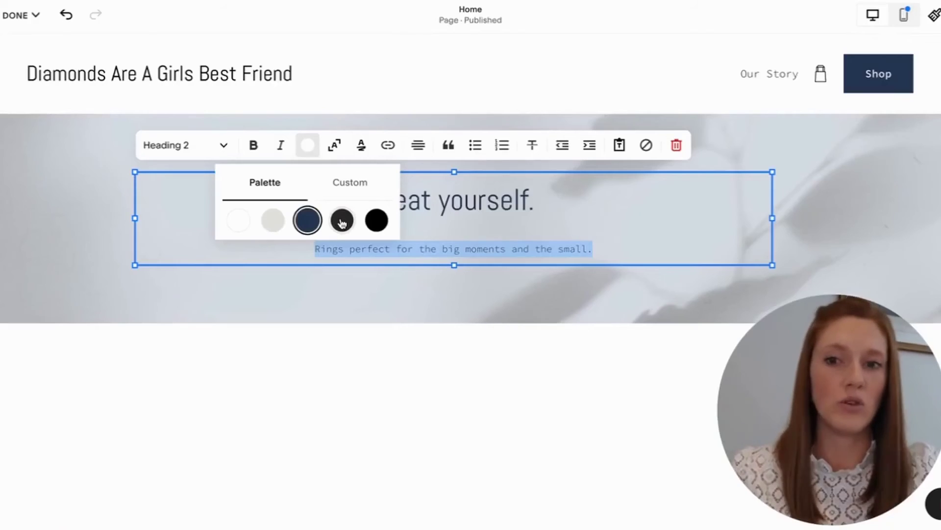
pyautogui.click(343, 222)
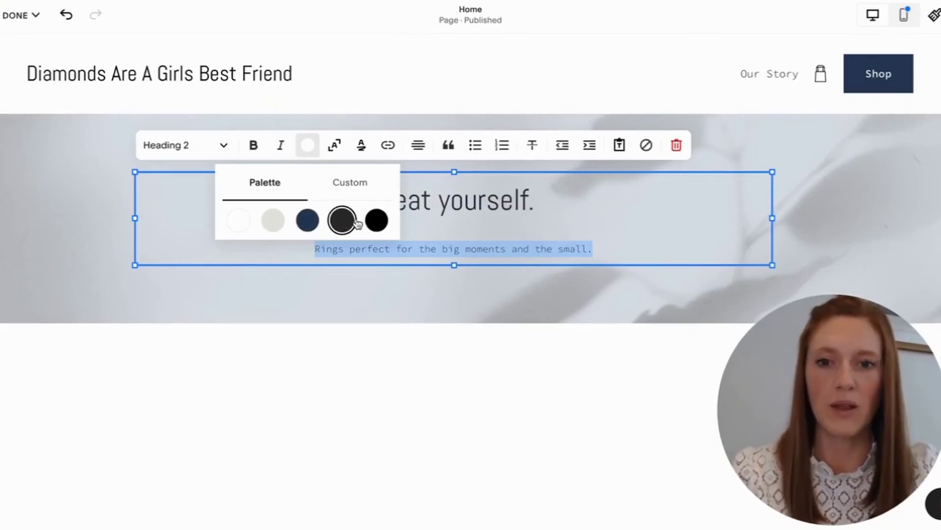
pyautogui.click(99, 222)
# Extend the lower edge of the "Treat yourself." section downwards to make it taller.
pyautogui.scroll(-2, 711, 304)
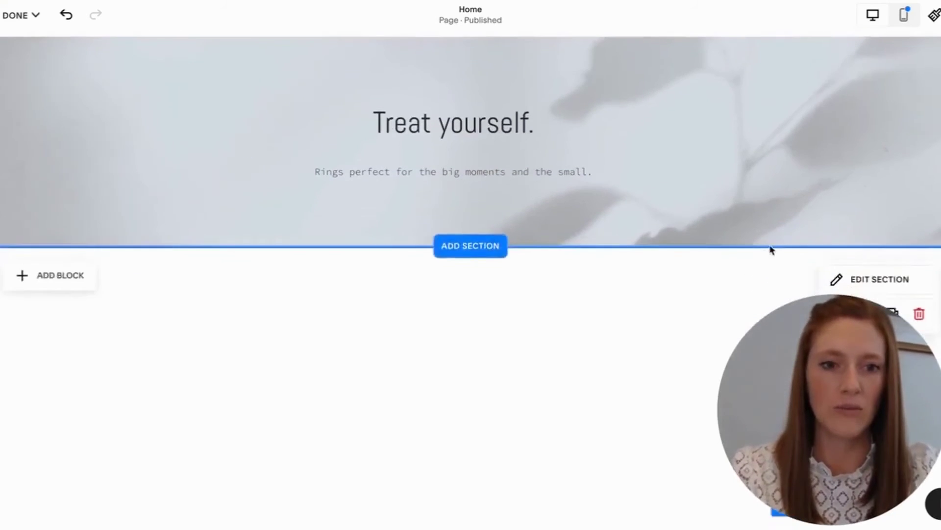
pyautogui.moveTo(784, 238); pyautogui.dragTo(783, 302)
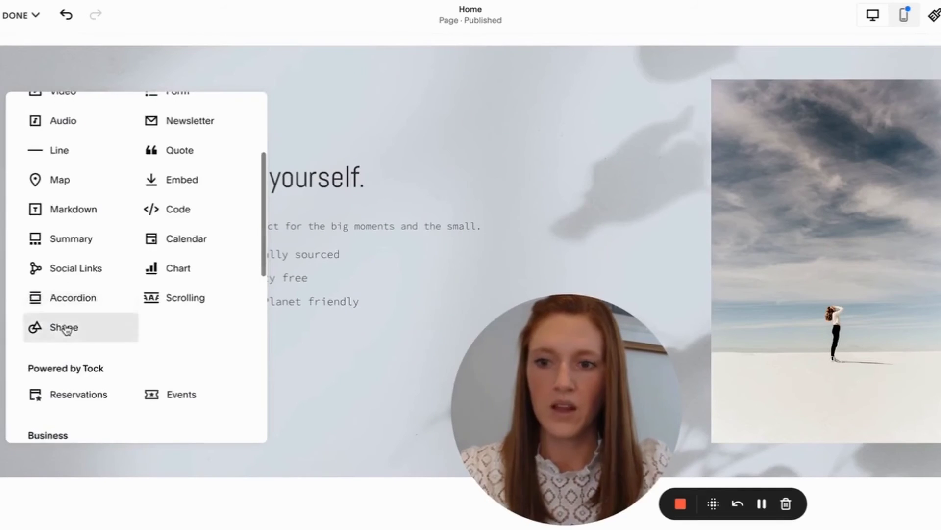
# Add a white rectangle shape block to the section, between the text and the photo and overlapping the photo's edge.
pyautogui.click(49, 326)
pyautogui.moveTo(149, 189); pyautogui.dragTo(668, 237)
pyautogui.scroll(-1, 429, 192)
pyautogui.scroll(-1, 429, 192)
pyautogui.moveTo(578, 217); pyautogui.dragTo(431, 305)
pyautogui.click(96, 244)
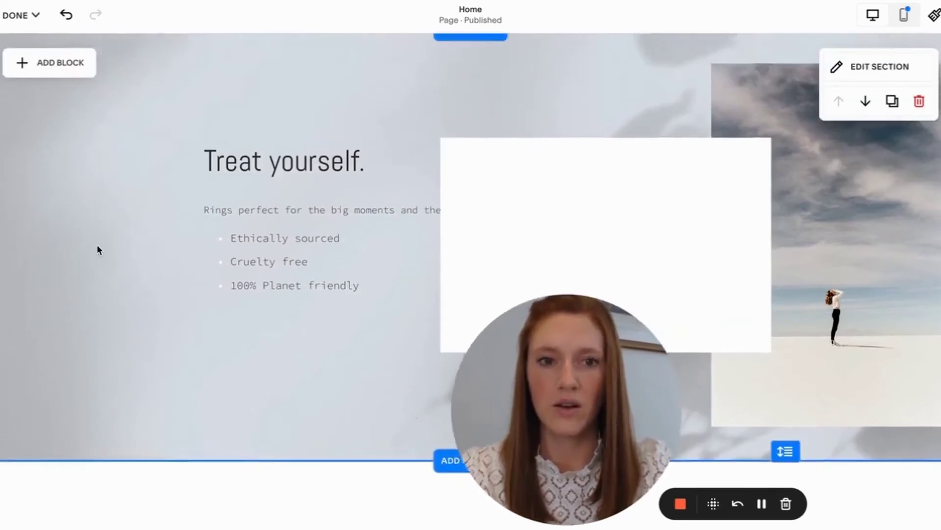
# Move the "Treat yourself." text block onto the white rectangle and bring it forward in front of the shape.
pyautogui.moveTo(270, 187); pyautogui.dragTo(559, 211)
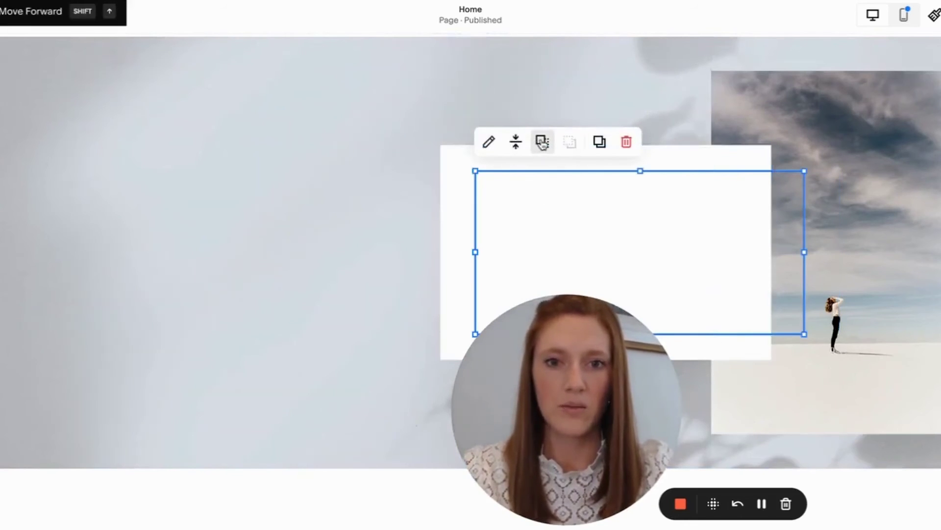
pyautogui.click(541, 142)
pyautogui.click(385, 230)
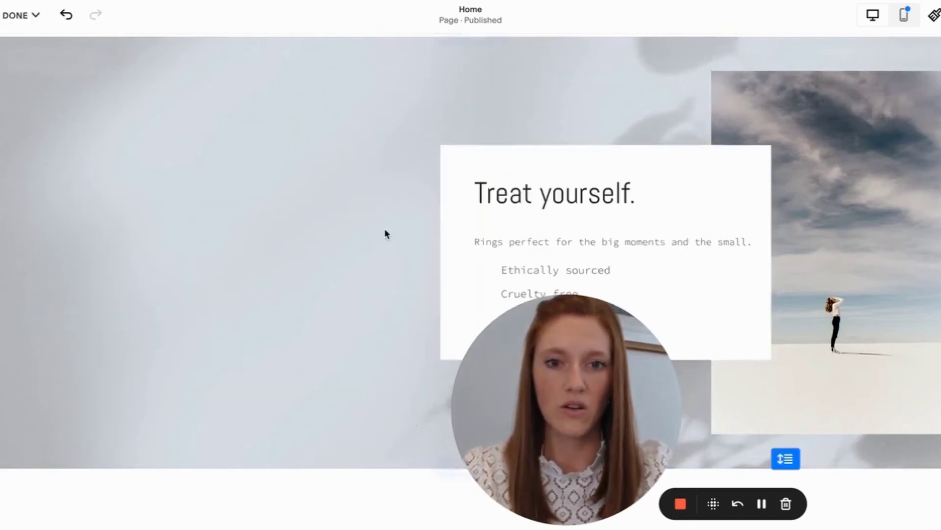
# Select the text, white rectangle and photo together and move the group to the middle of the section.
pyautogui.scroll(3, 385, 229)
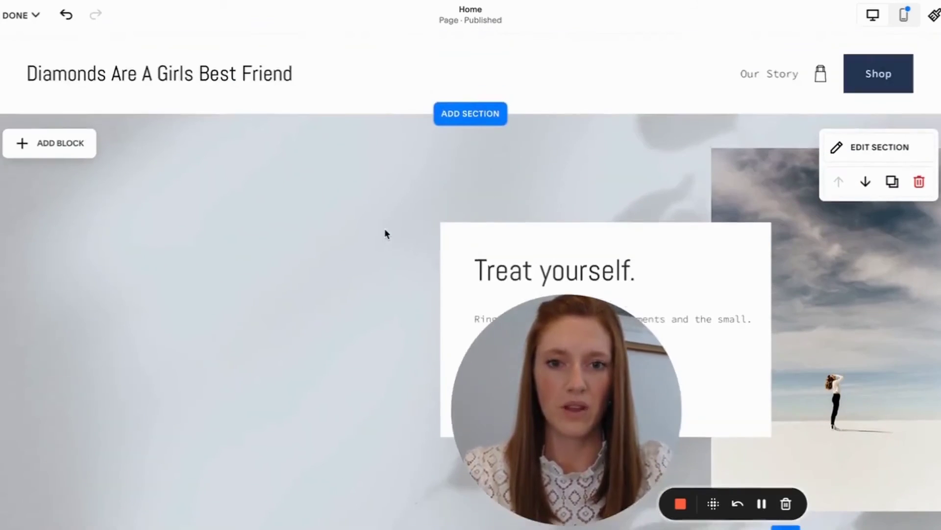
pyautogui.scroll(-1, 385, 229)
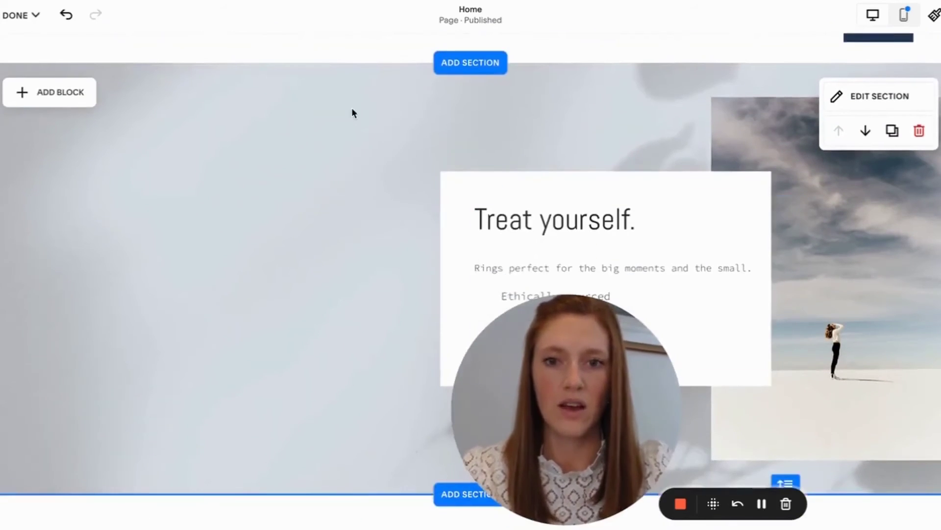
pyautogui.moveTo(358, 122); pyautogui.dragTo(902, 406)
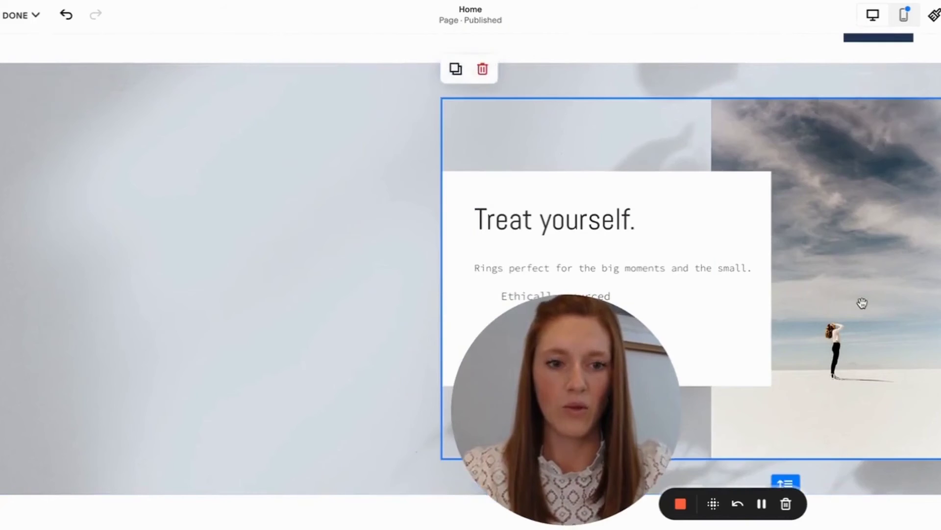
pyautogui.moveTo(861, 303); pyautogui.dragTo(522, 317)
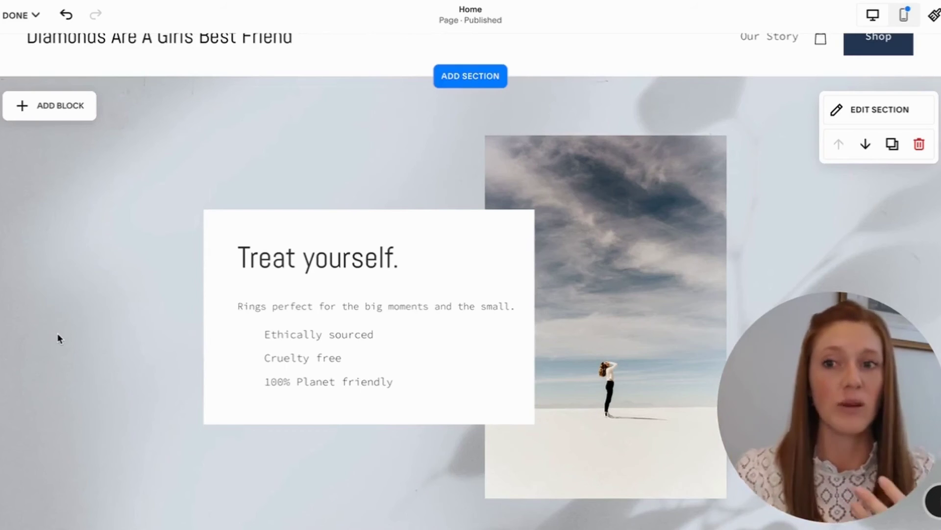
# Add an image block to the banner section and upload the photo of the ring in a white box on pale blue fabric.
pyautogui.scroll(1, 57, 338)
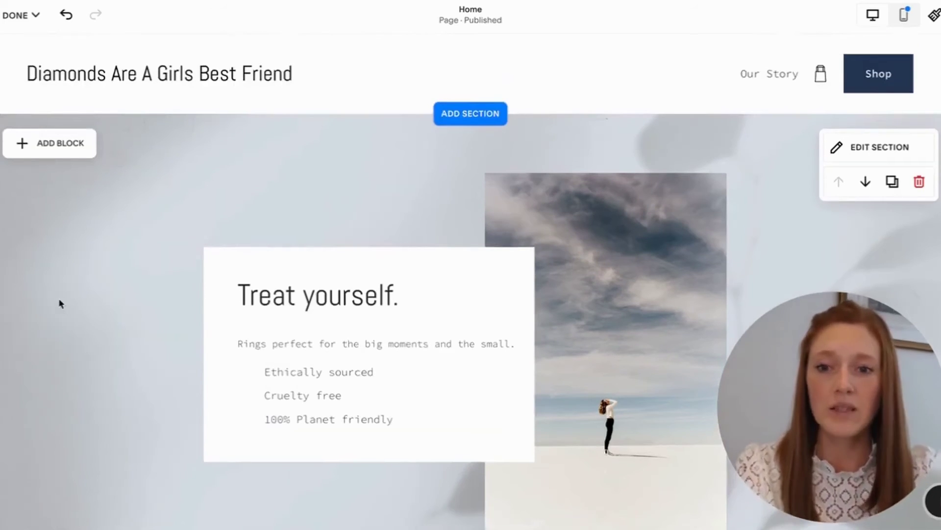
pyautogui.scroll(-6, 68, 285)
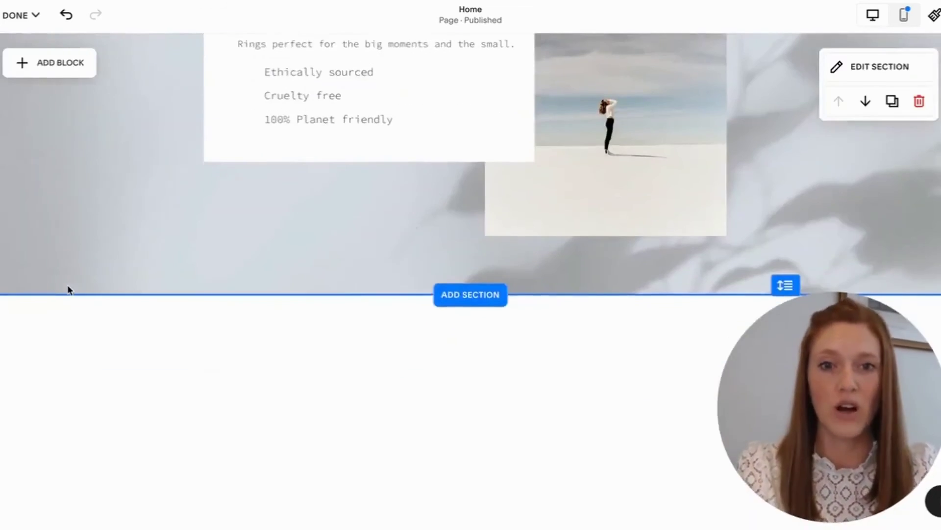
pyautogui.scroll(5, 68, 285)
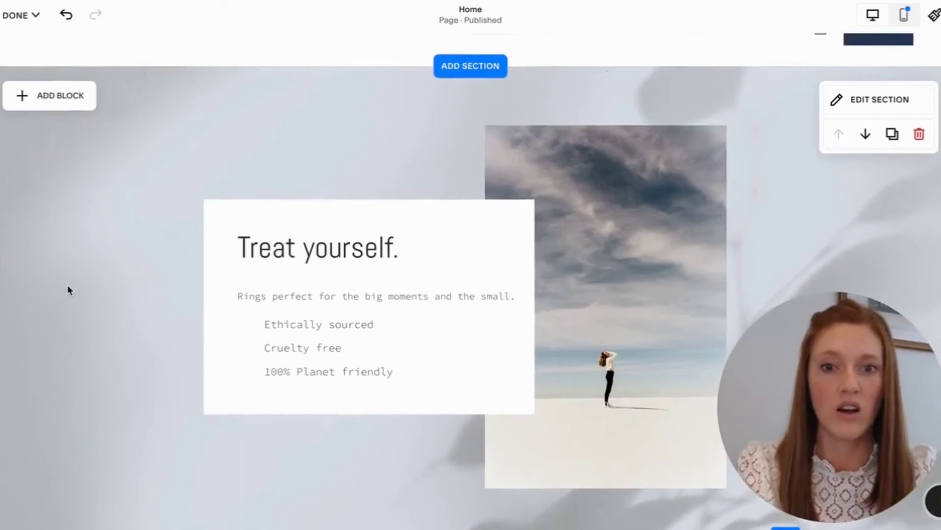
pyautogui.click(43, 94)
pyautogui.click(180, 203)
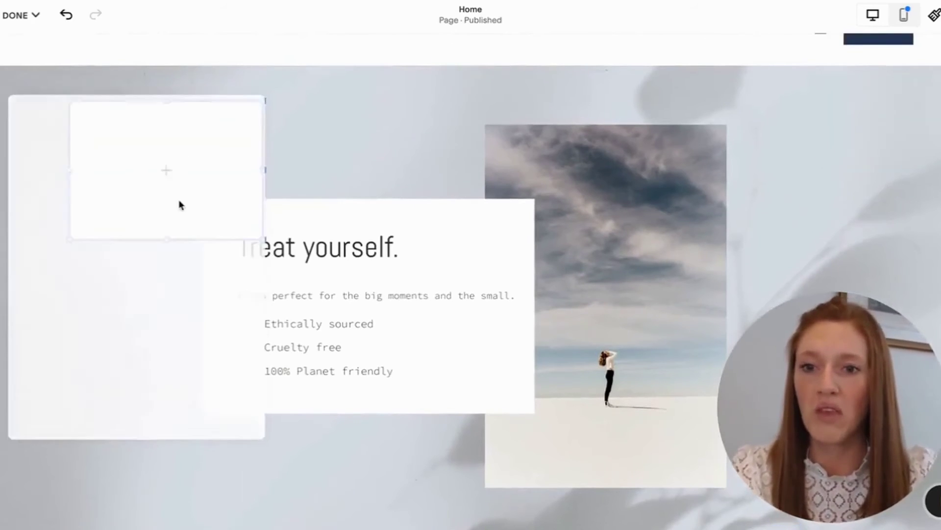
pyautogui.click(148, 166)
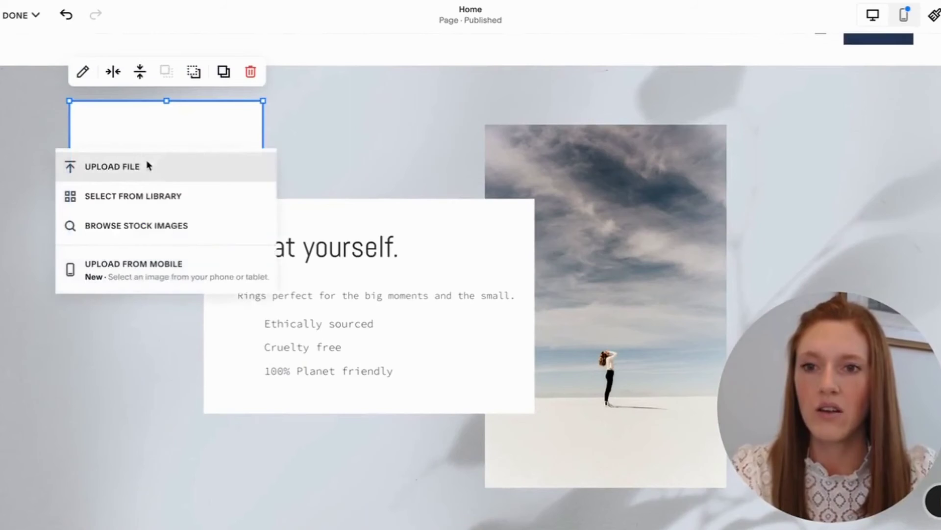
pyautogui.click(124, 160)
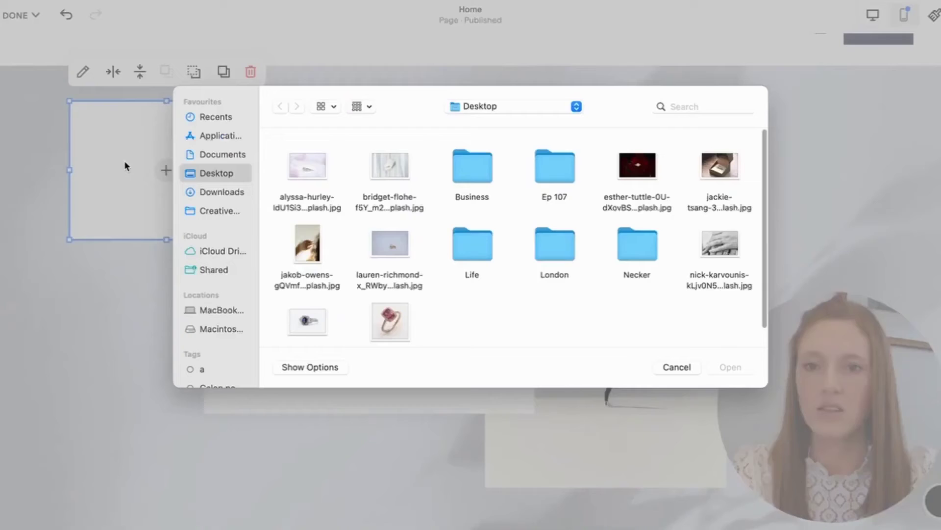
pyautogui.doubleClick(389, 165)
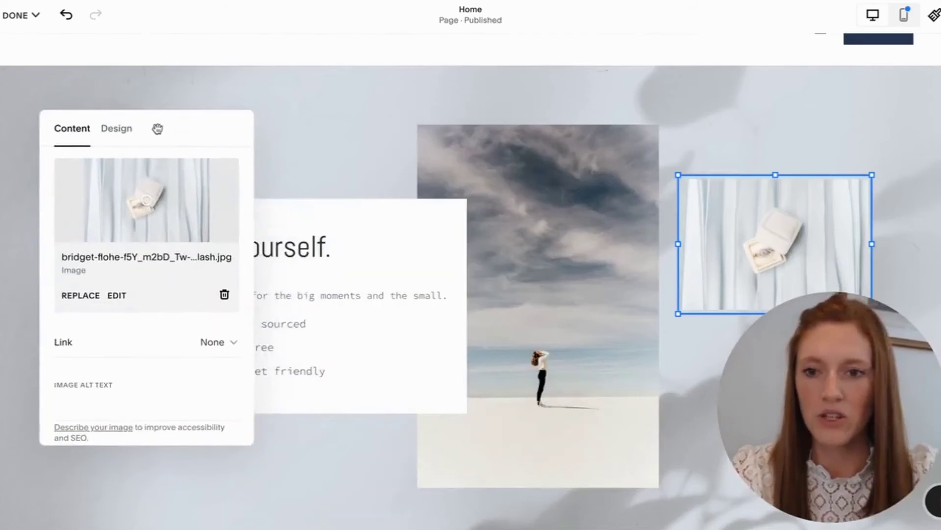
# Crop the ring box photo to a 1:1 ratio with the frame tightened around the box, and save the edit.
pyautogui.click(118, 295)
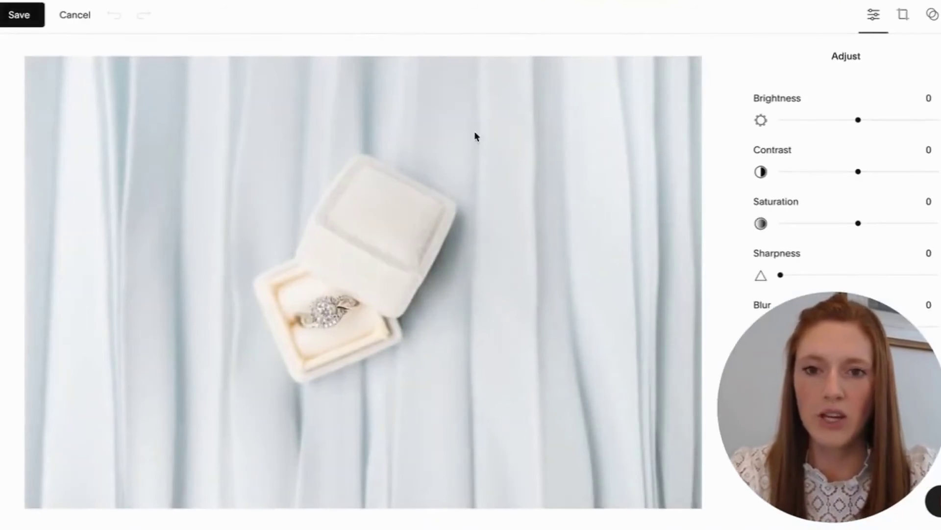
pyautogui.click(903, 15)
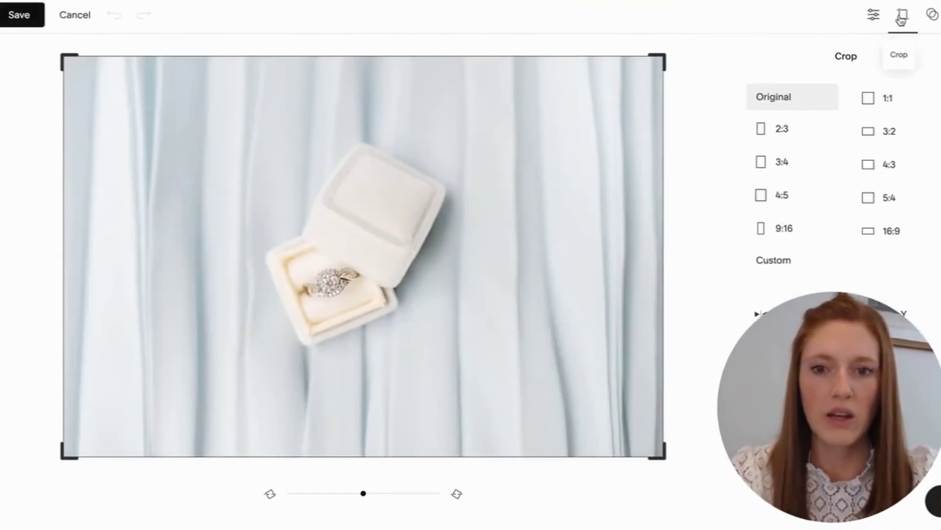
pyautogui.click(885, 102)
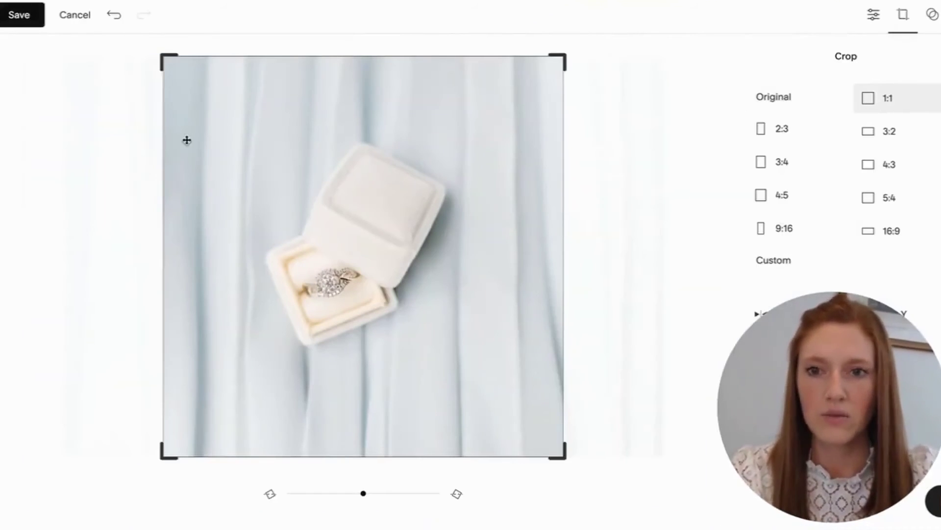
pyautogui.moveTo(169, 57); pyautogui.dragTo(266, 151)
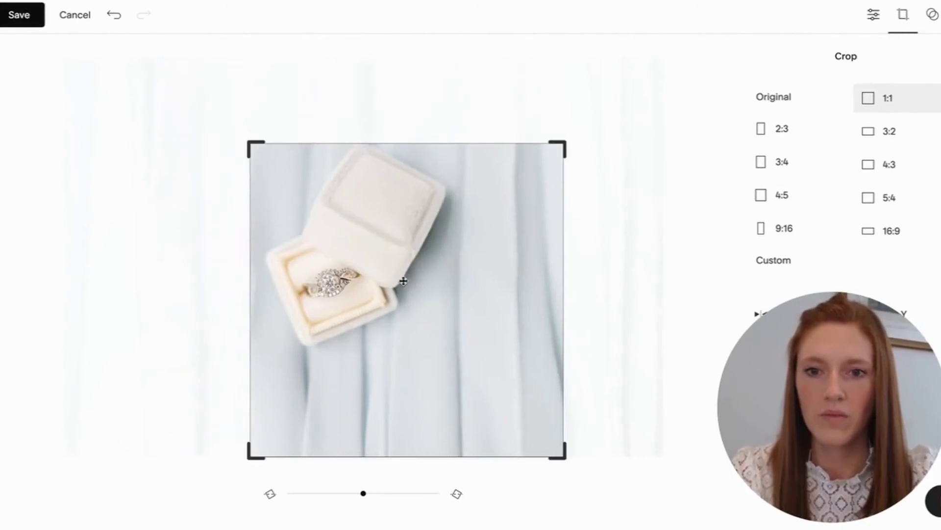
pyautogui.moveTo(340, 217); pyautogui.dragTo(345, 227)
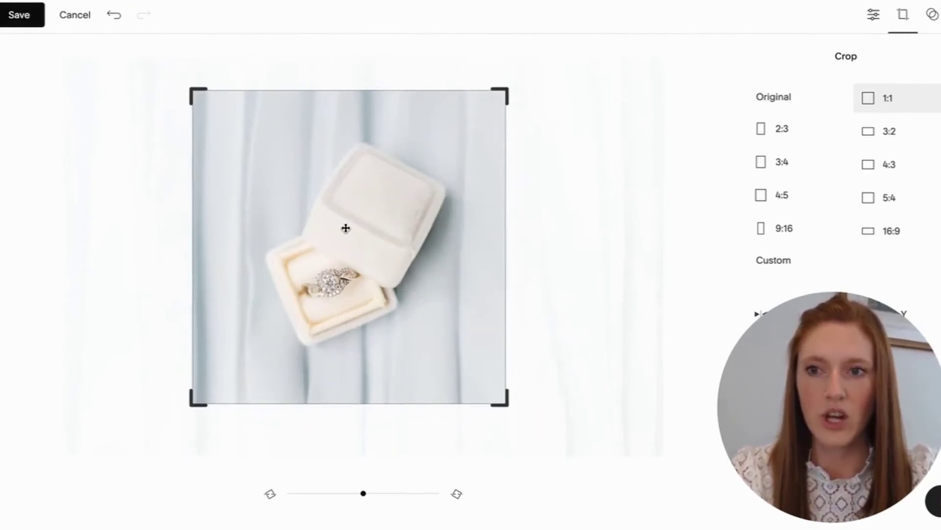
pyautogui.click(18, 15)
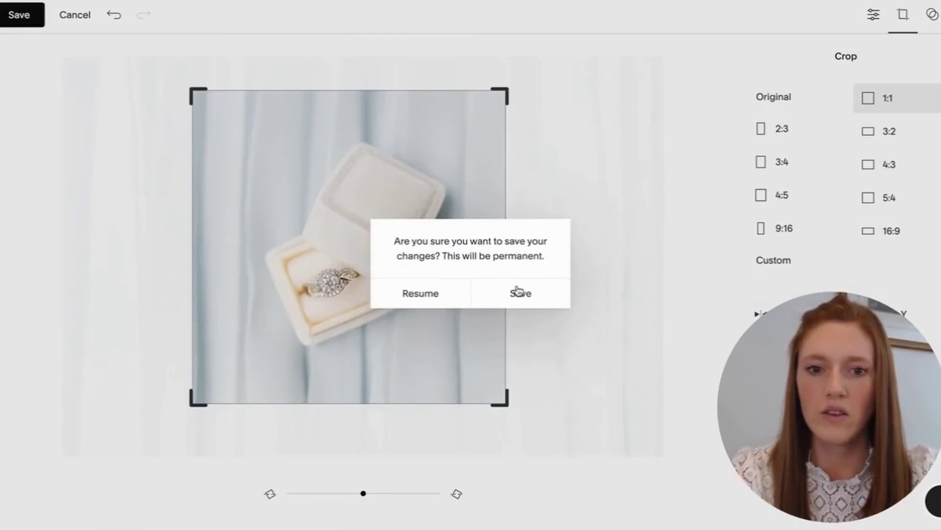
pyautogui.click(520, 292)
# Link the three-item summary block below the banner to the Shop page so it displays store products.
pyautogui.scroll(-5, 61, 183)
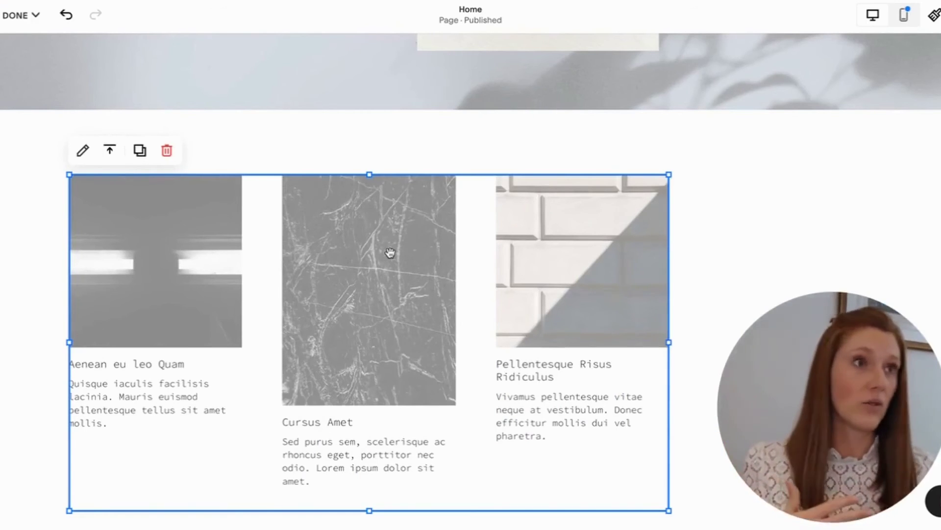
pyautogui.click(82, 149)
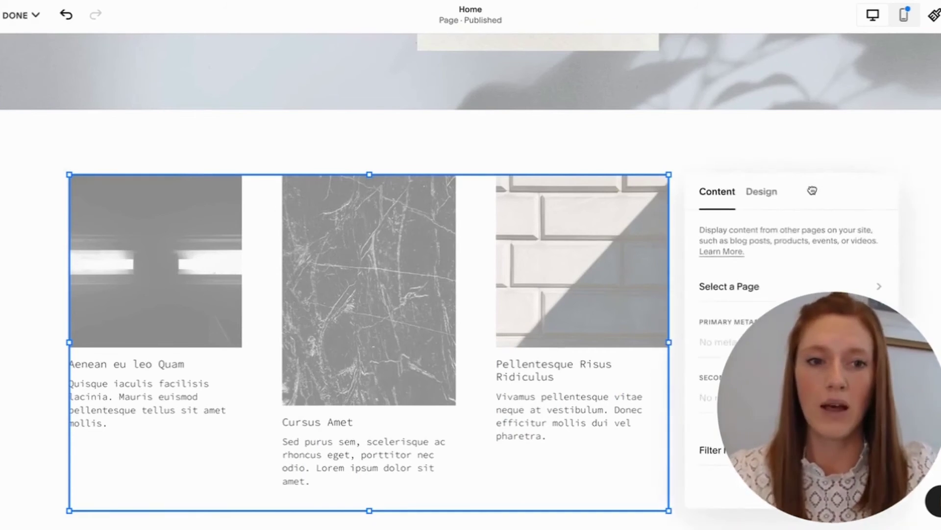
pyautogui.moveTo(812, 191); pyautogui.dragTo(179, 100)
pyautogui.click(114, 193)
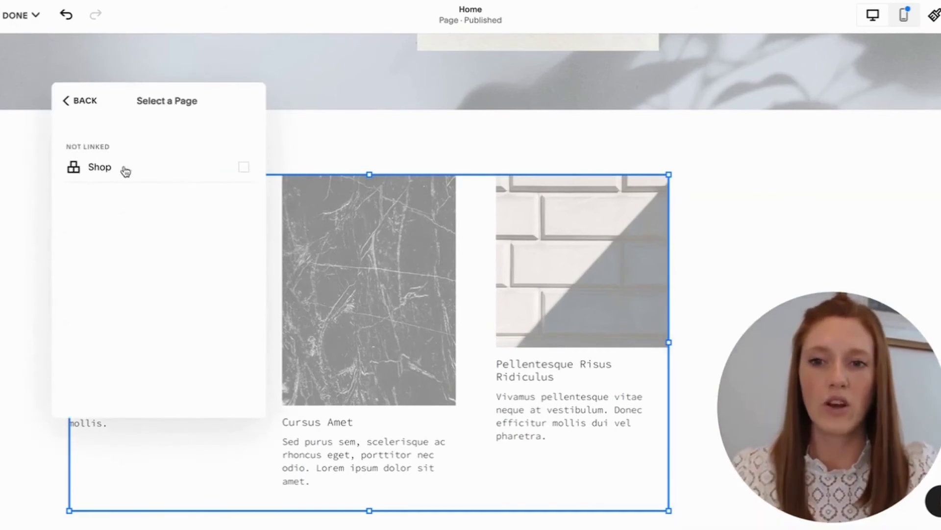
pyautogui.click(244, 169)
pyautogui.click(81, 102)
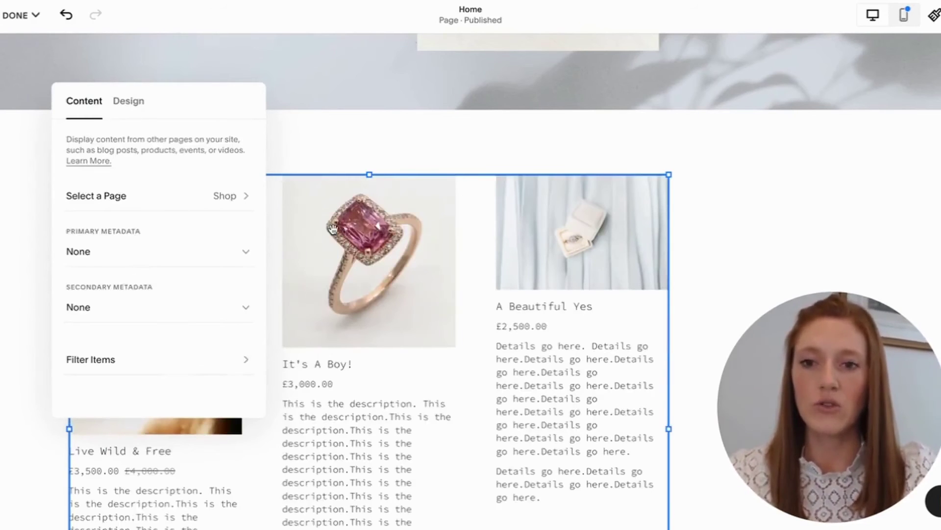
# Hide the excerpt text in the product summary block, keeping title, featured image and price shown.
pyautogui.scroll(-2, 333, 229)
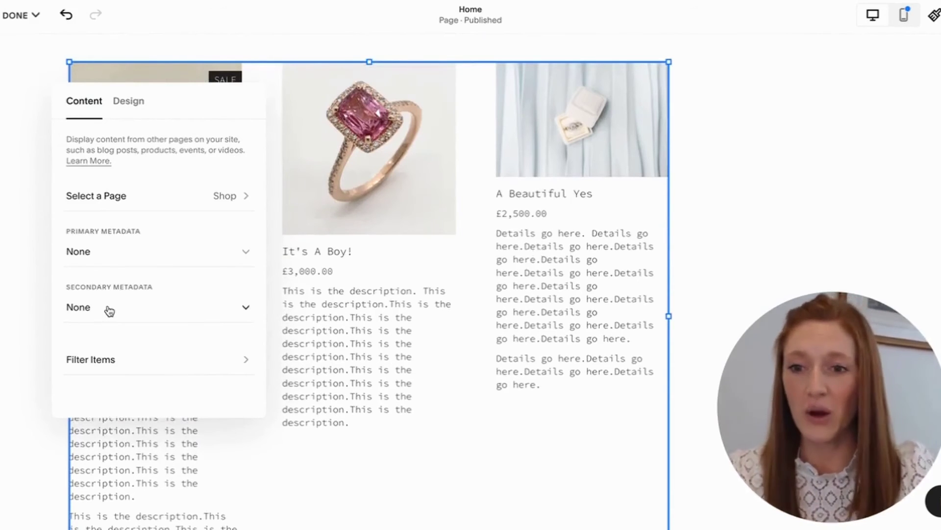
pyautogui.click(127, 101)
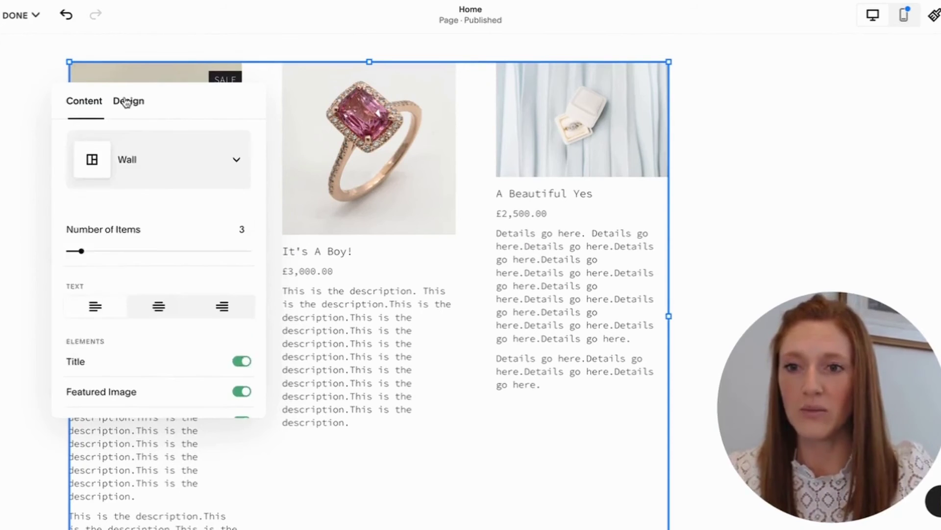
pyautogui.scroll(-4, 131, 225)
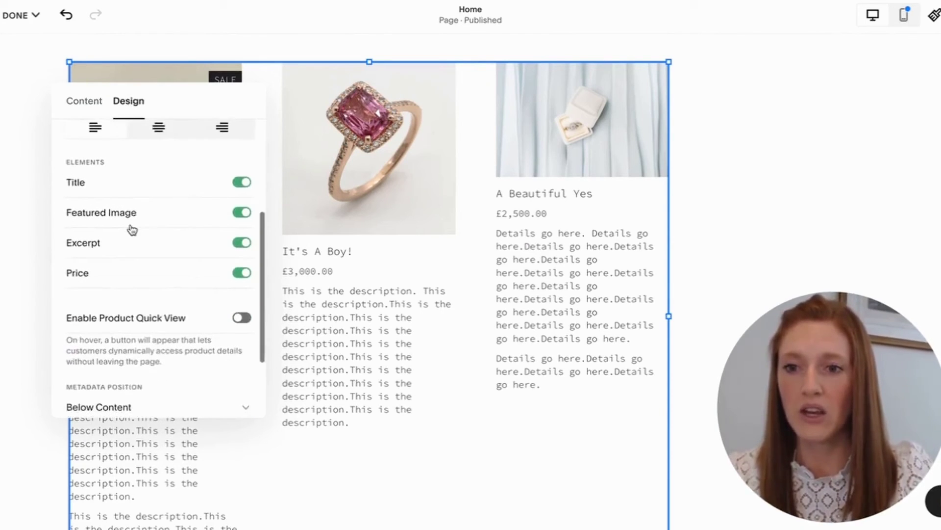
pyautogui.click(236, 242)
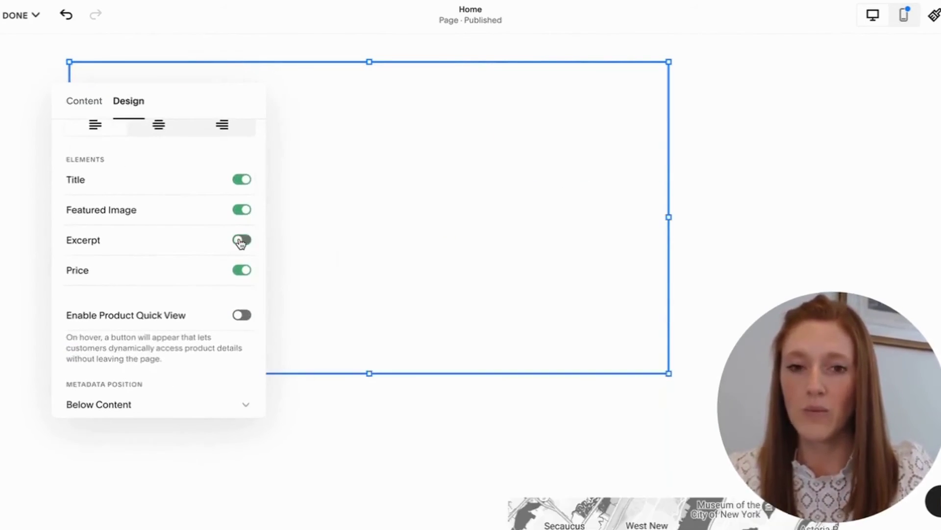
pyautogui.scroll(1, 187, 242)
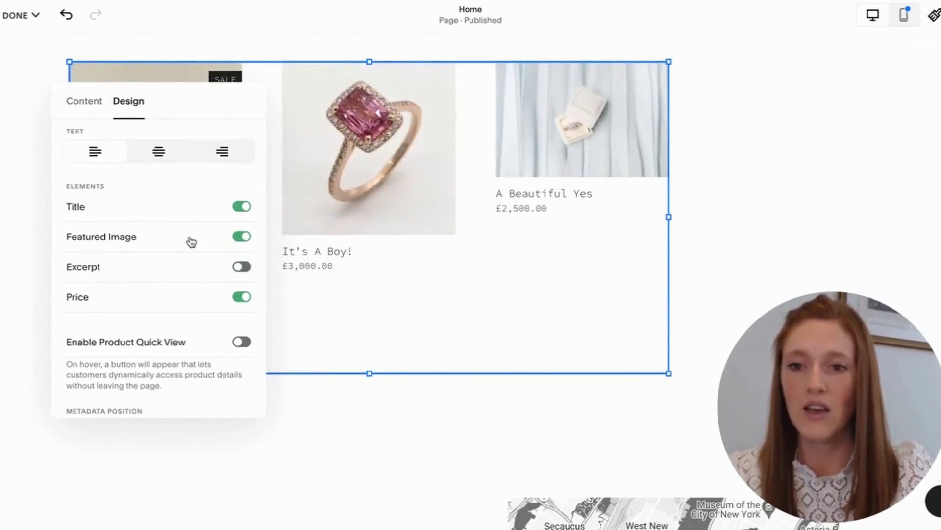
pyautogui.scroll(1, 191, 241)
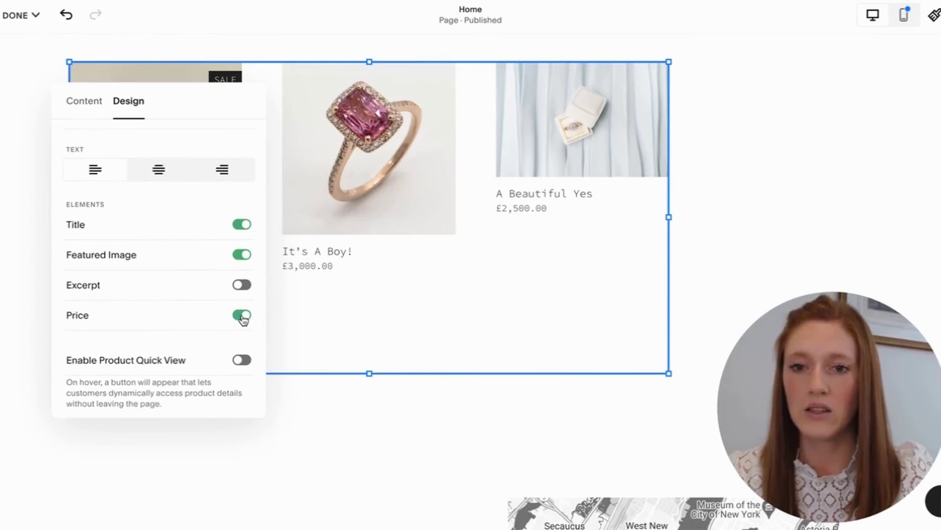
pyautogui.scroll(4, 186, 264)
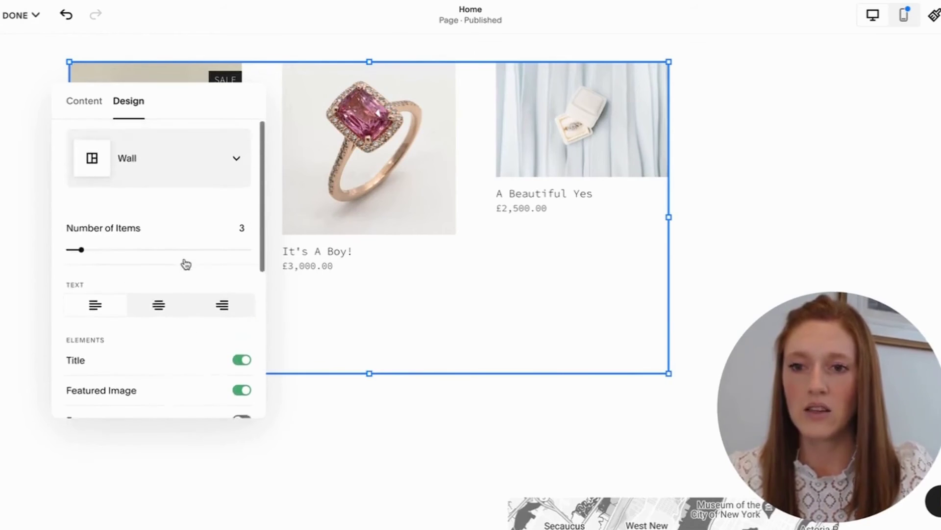
# Filter the product summary block to featured items only, with the category filter at None, and save the page changes.
pyautogui.click(95, 103)
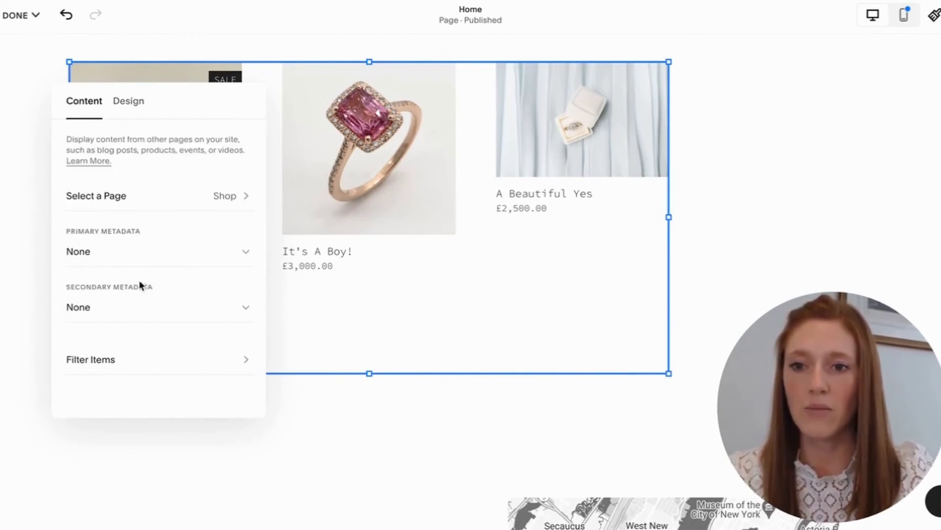
pyautogui.click(104, 359)
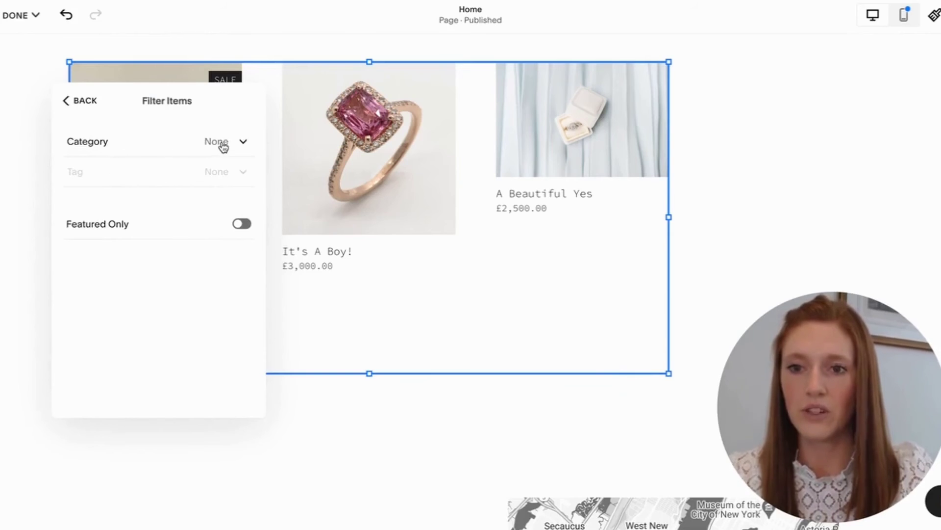
pyautogui.click(242, 226)
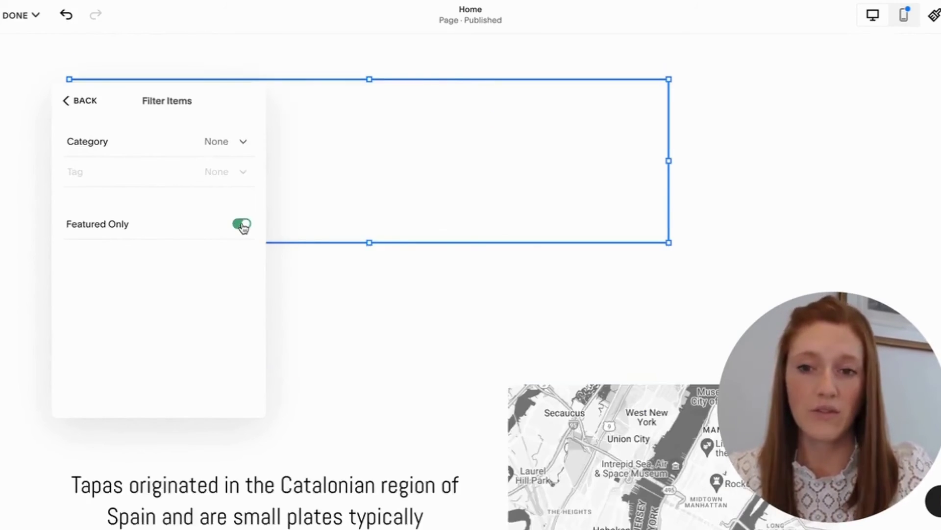
pyautogui.moveTo(213, 97); pyautogui.dragTo(741, 75)
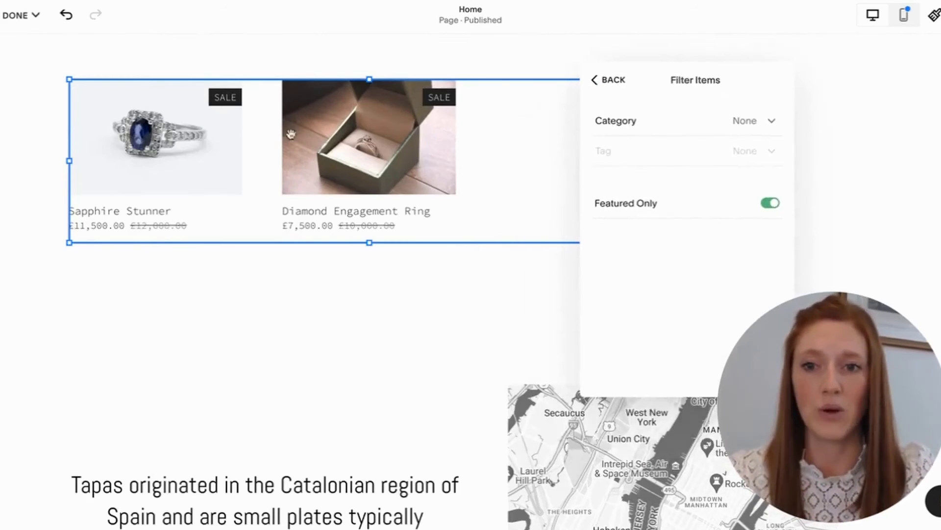
pyautogui.click(742, 122)
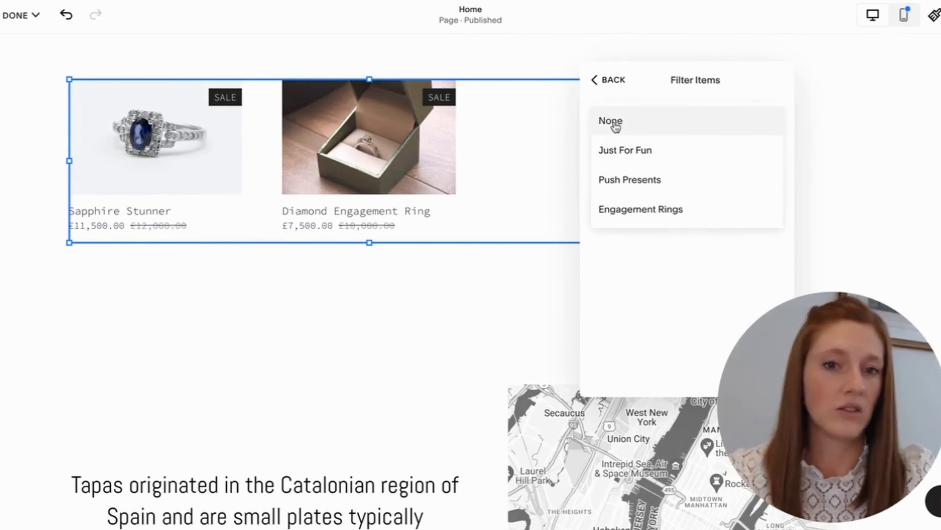
pyautogui.click(588, 124)
pyautogui.click(611, 89)
pyautogui.click(16, 17)
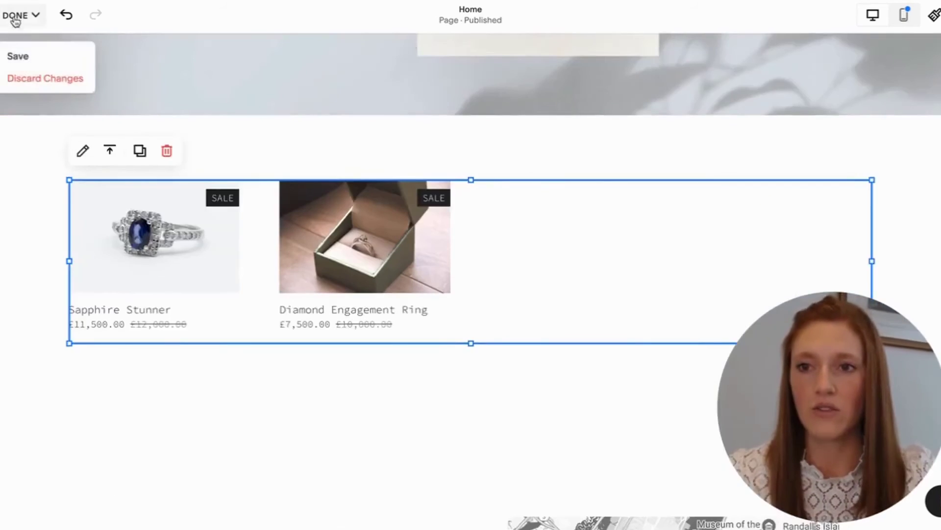
pyautogui.click(18, 55)
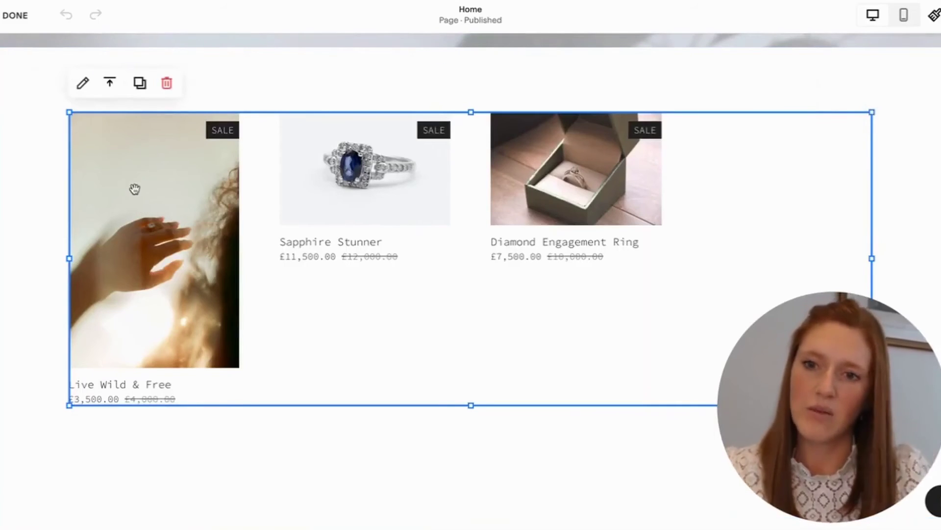
# Change the product summary block's layout to Grid.
pyautogui.click(84, 84)
pyautogui.moveTo(861, 132)
pyautogui.mouseDown()
pyautogui.moveTo(330, 143)
pyautogui.moveTo(271, 130)
pyautogui.mouseUp()
pyautogui.click(209, 126)
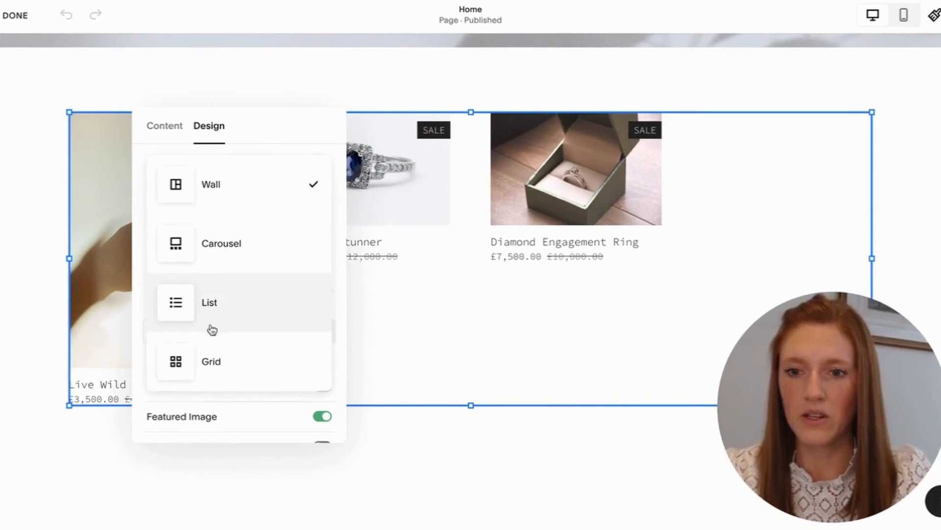
pyautogui.click(210, 361)
# Set the product images' aspect ratio to 1:1 Square and the summary block's text size to S.
pyautogui.click(340, 222)
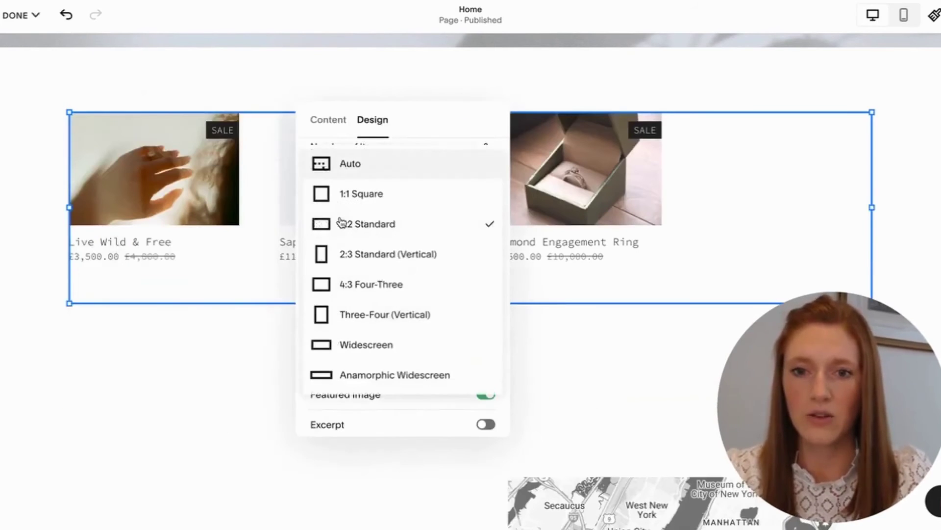
pyautogui.click(362, 193)
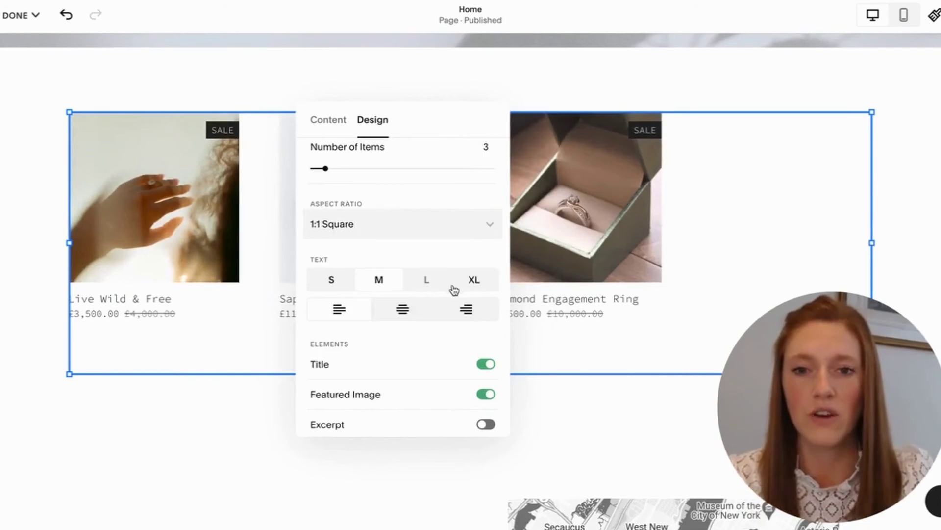
pyautogui.click(331, 280)
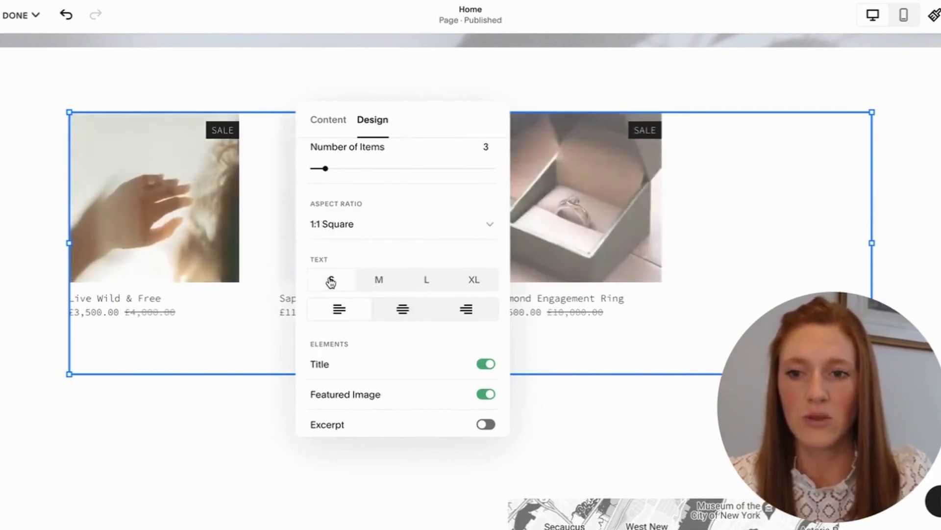
# Centre the product text in the summary block and raise its number of displayed items.
pyautogui.click(402, 313)
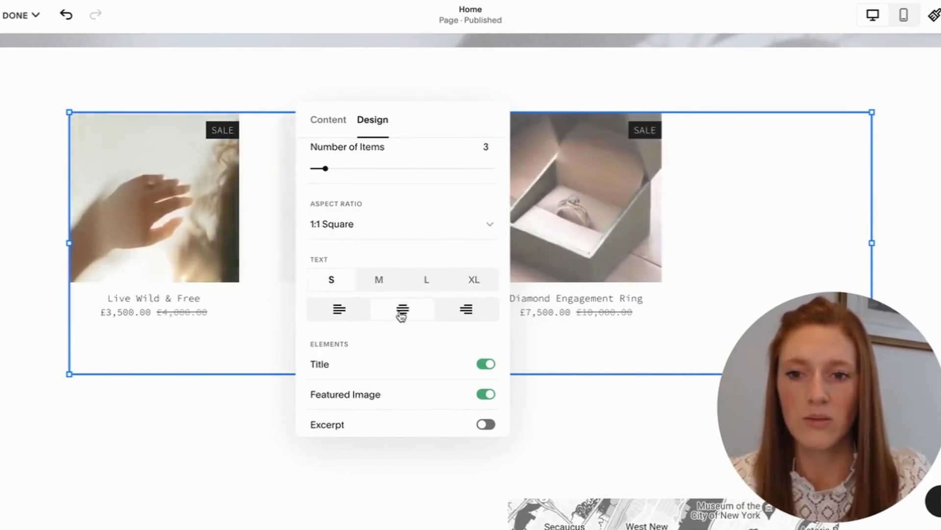
pyautogui.scroll(-2, 402, 316)
pyautogui.scroll(4, 401, 227)
pyautogui.moveTo(325, 268)
pyautogui.mouseDown()
pyautogui.moveTo(343, 269)
pyautogui.moveTo(332, 269)
pyautogui.mouseUp()
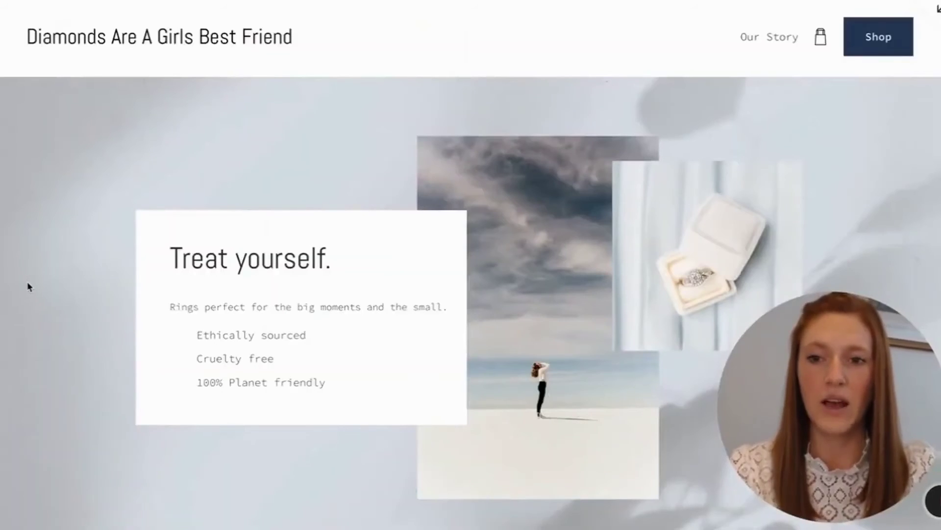
# Review the Home page preview, reopen the page for editing and move the product summary block down, leaving space above it.
pyautogui.scroll(-1, 28, 287)
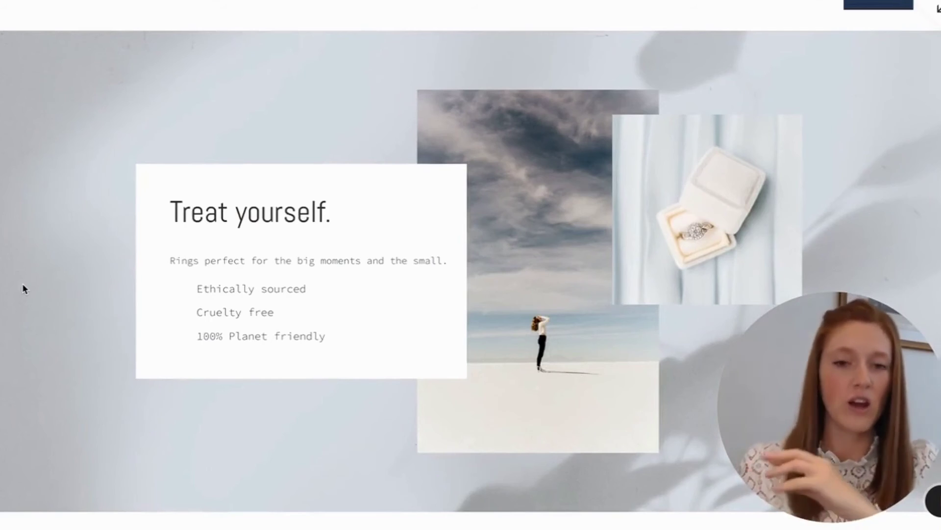
pyautogui.scroll(-10, 22, 283)
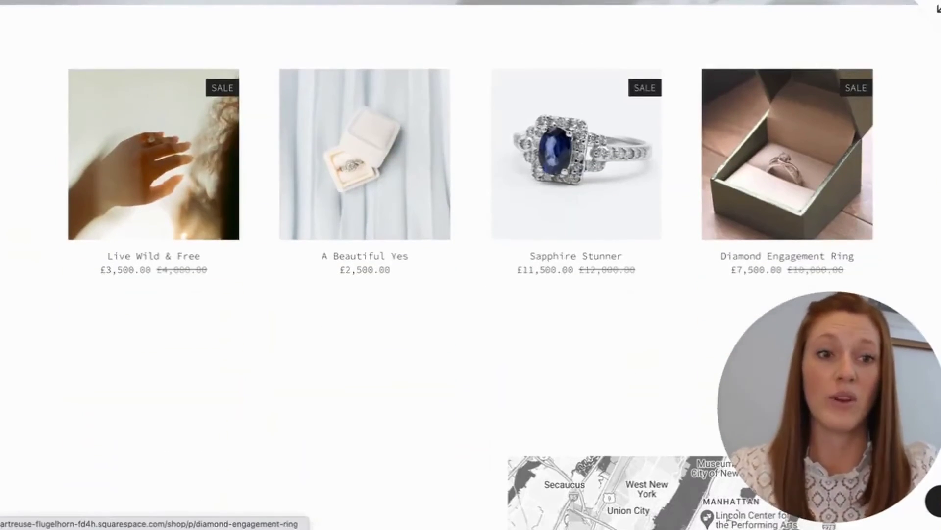
pyautogui.click(937, 10)
pyautogui.scroll(3, 351, 95)
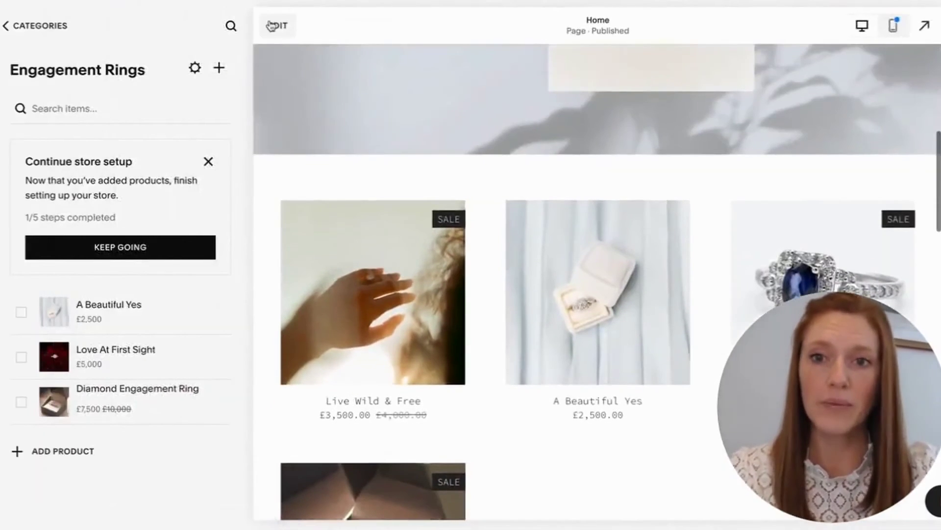
pyautogui.click(275, 24)
pyautogui.scroll(1, 445, 196)
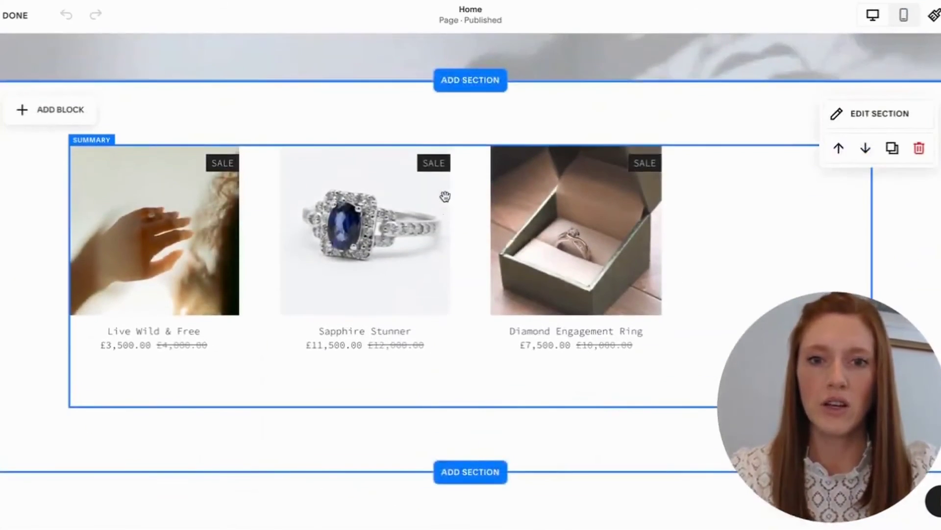
pyautogui.moveTo(447, 231); pyautogui.dragTo(444, 320)
pyautogui.click(273, 183)
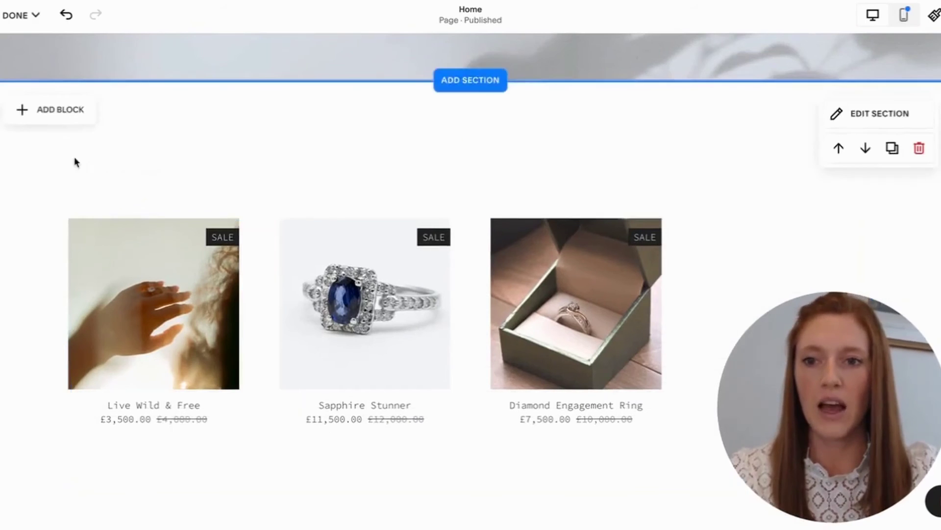
# Add a text block above the product row reading "Our Most Beloved Rings".
pyautogui.click(43, 109)
pyautogui.click(49, 199)
pyautogui.doubleClick(207, 165)
pyautogui.write('Our Most Beloved Rings')
# Format the "Our Most Beloved Rings" text as a centred heading and position it in the middle above the products.
pyautogui.click(351, 109)
pyautogui.click(351, 148)
pyautogui.moveTo(164, 152); pyautogui.dragTo(468, 153)
pyautogui.doubleClick(468, 153)
pyautogui.click(422, 110)
pyautogui.click(419, 232)
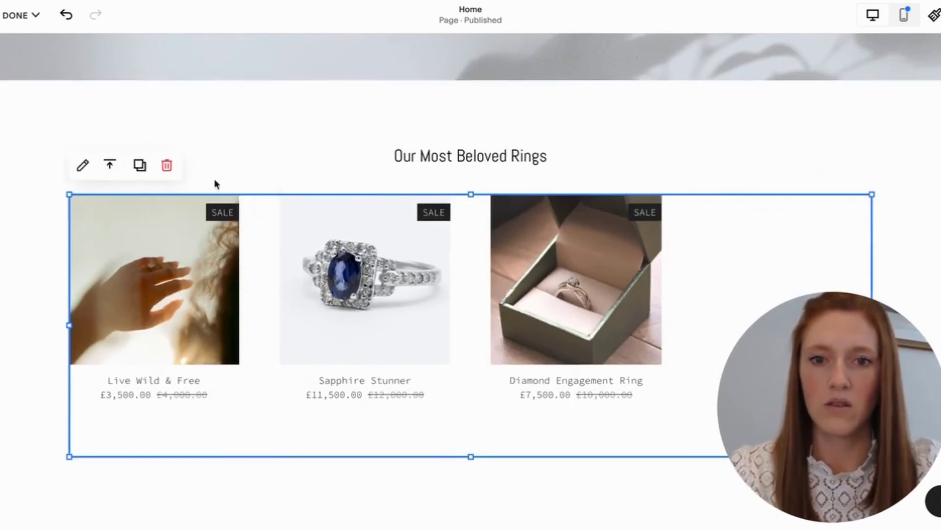
# Rewrite the tapas text beside the map as a centred invitation to shop online or visit the flagship New York store.
pyautogui.scroll(-2, 360, 375)
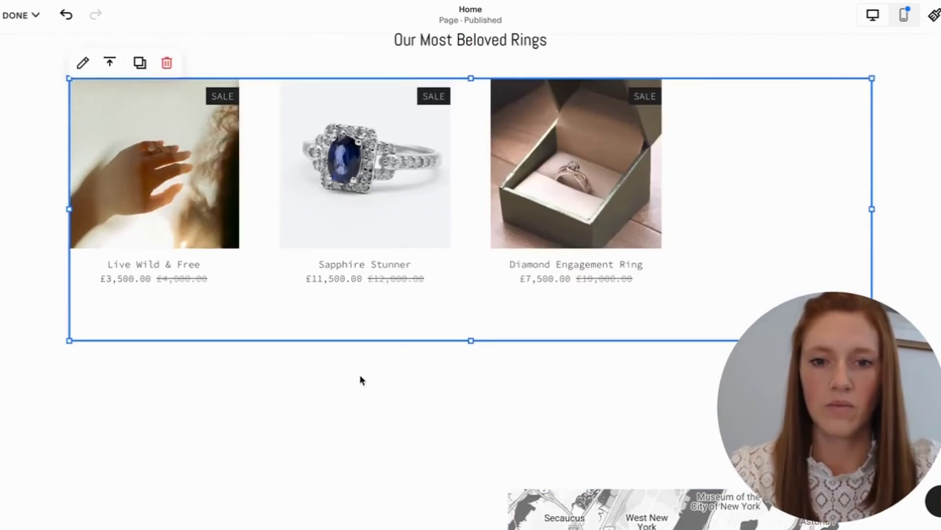
pyautogui.scroll(4, 16, 286)
pyautogui.scroll(-7, 16, 286)
pyautogui.scroll(-5, 16, 285)
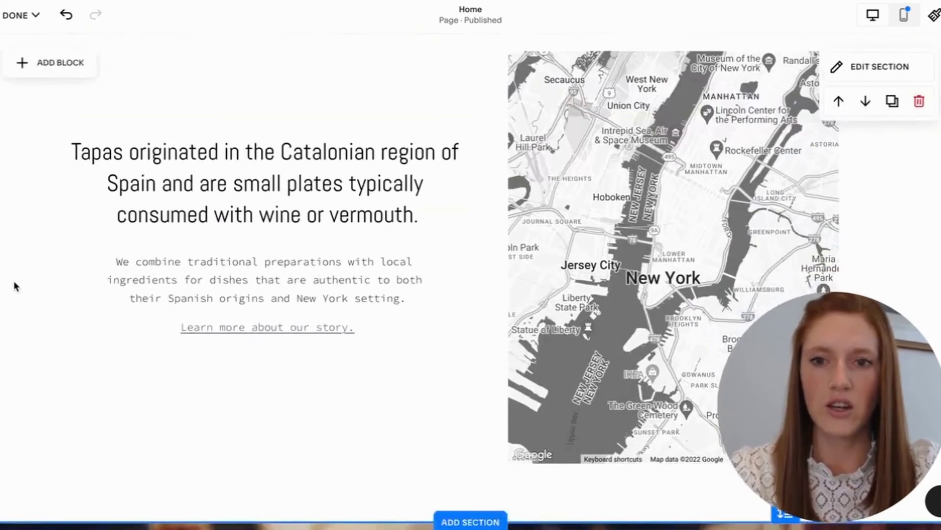
pyautogui.scroll(1, 15, 284)
pyautogui.click(431, 267)
pyautogui.click(436, 267)
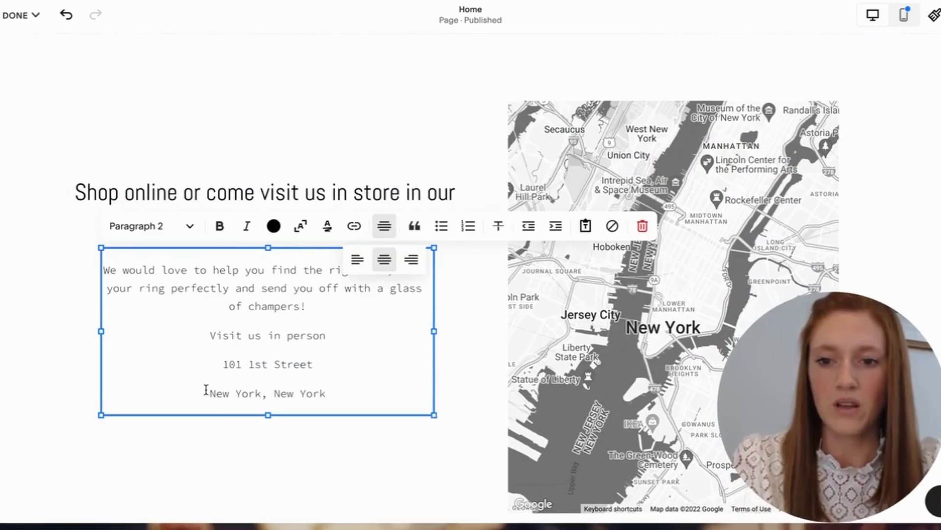
# Join the street and city lines of the store address into one paragraph separated by a single line break.
pyautogui.click(205, 391)
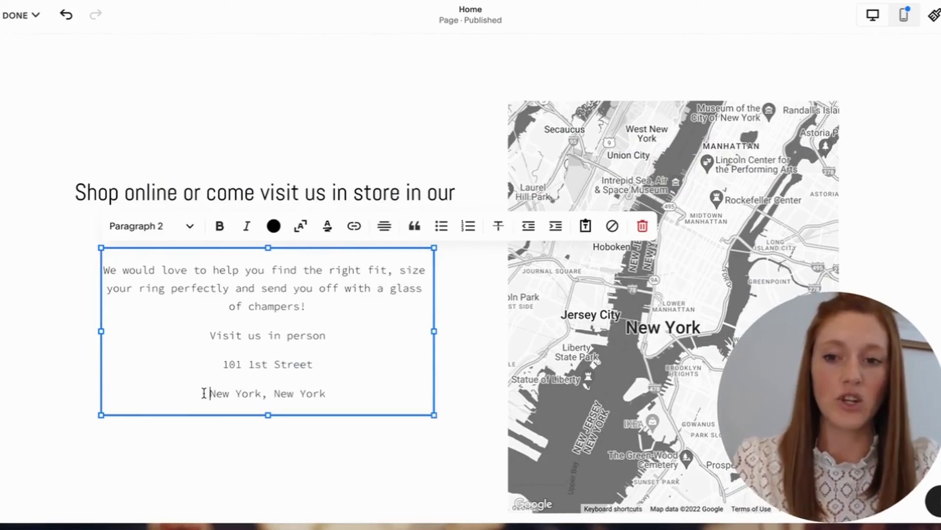
pyautogui.press('BackSpace')
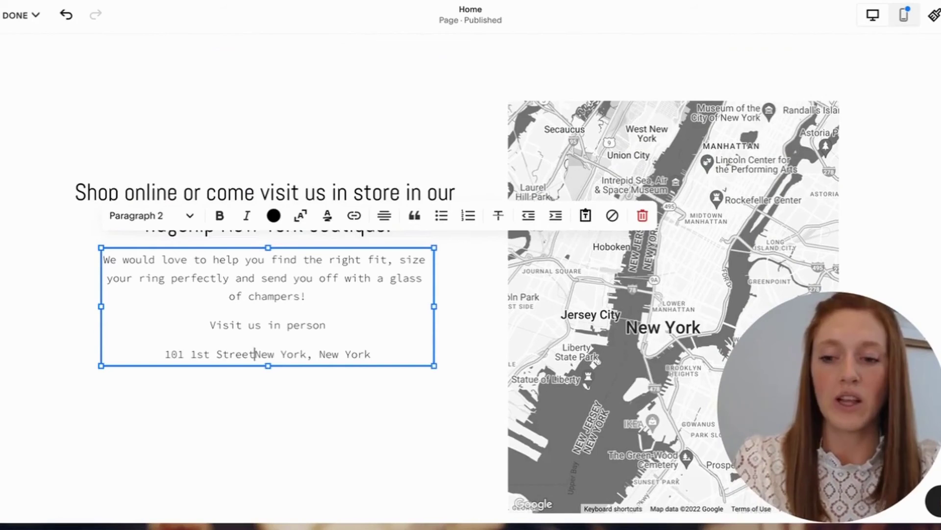
pyautogui.hotkey('shift', 'Return')
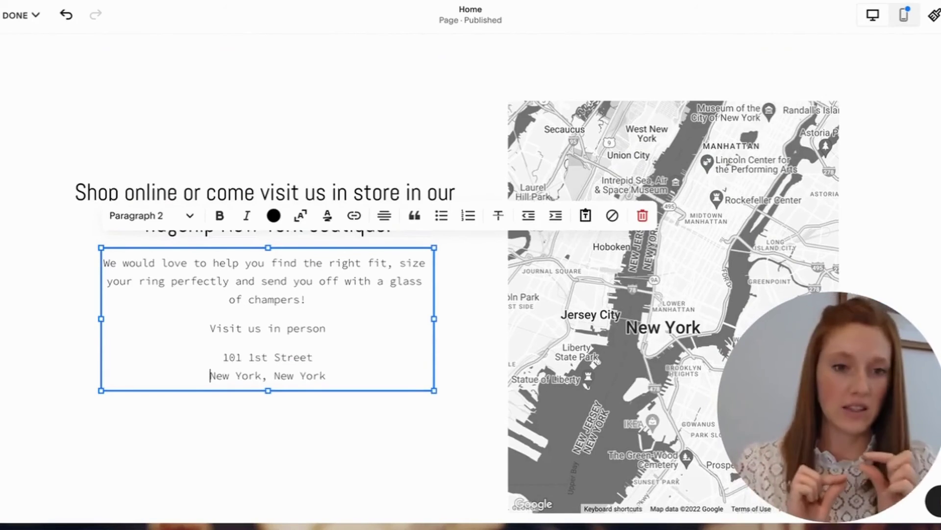
# Replace the food photo section's background with the diamond ring on red fabric and reduce the section's height.
pyautogui.scroll(-6, 600, 246)
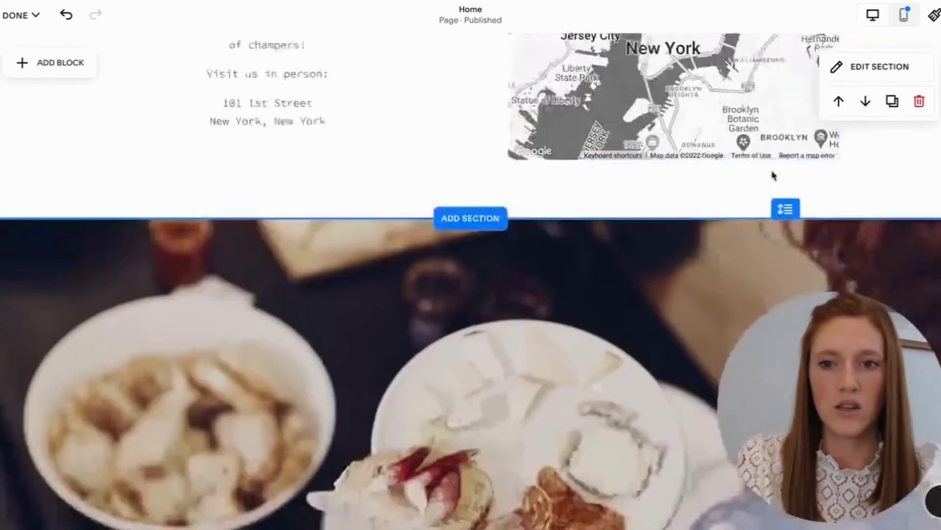
pyautogui.scroll(-2, 599, 244)
pyautogui.click(879, 69)
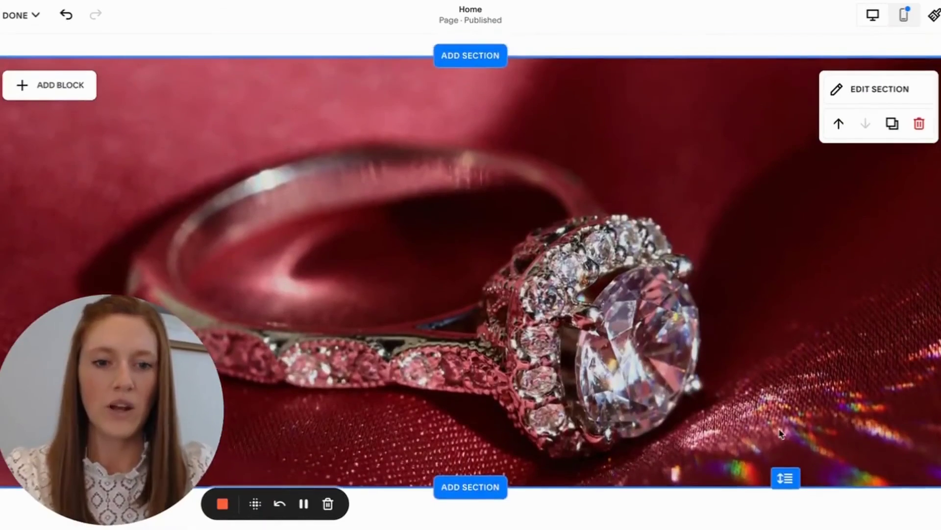
pyautogui.moveTo(784, 477); pyautogui.dragTo(770, 405)
# Replace the ring section's background image with the photo of champagne being poured into glasses.
pyautogui.scroll(1, 697, 200)
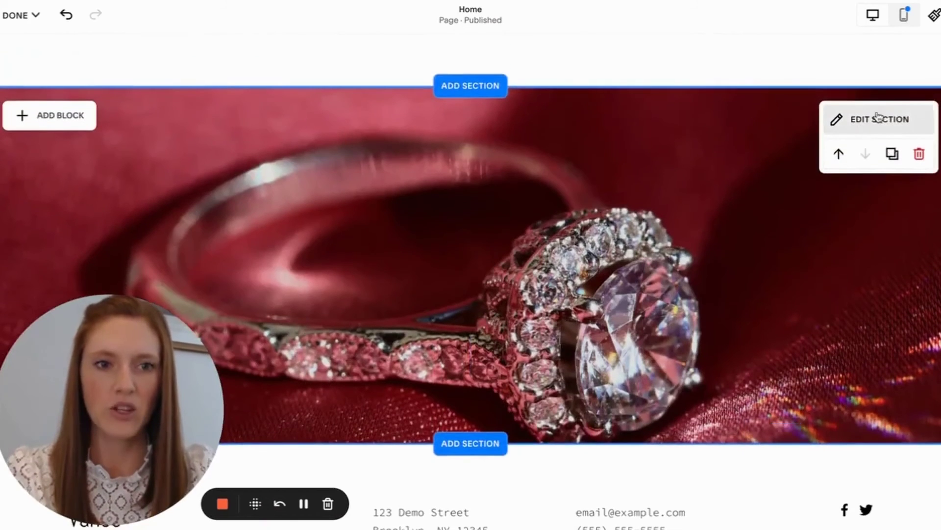
pyautogui.click(871, 119)
pyautogui.click(807, 144)
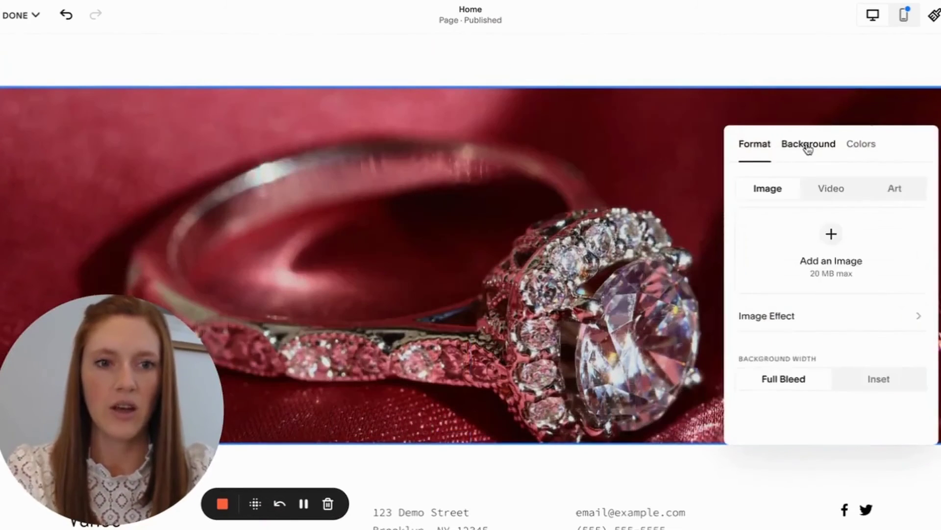
pyautogui.moveTo(831, 251)
pyautogui.mouseDown()
pyautogui.moveTo(831, 269)
pyautogui.moveTo(826, 231)
pyautogui.moveTo(826, 269)
pyautogui.moveTo(831, 249)
pyautogui.mouseUp()
pyautogui.click(380, 281)
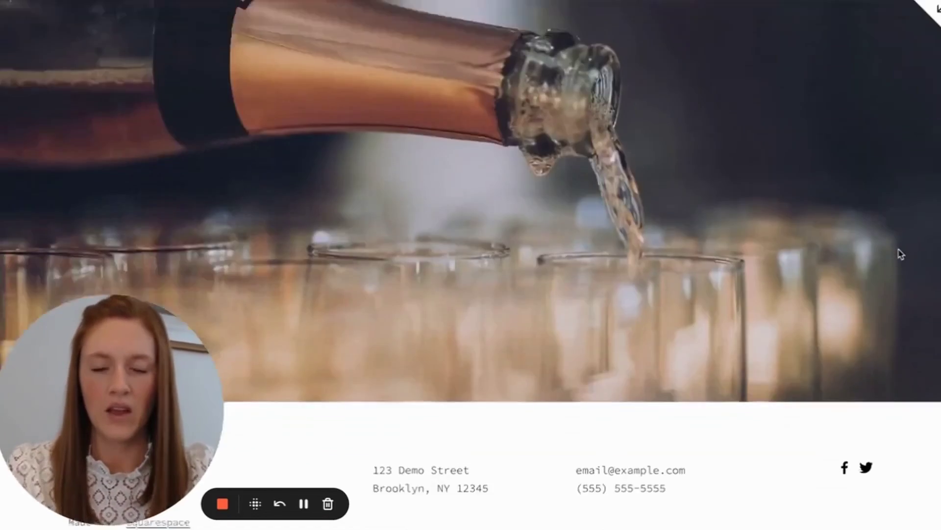
# Look through the Home page preview, open the Shop page and examine its product listing down to the footer.
pyautogui.scroll(20, 899, 251)
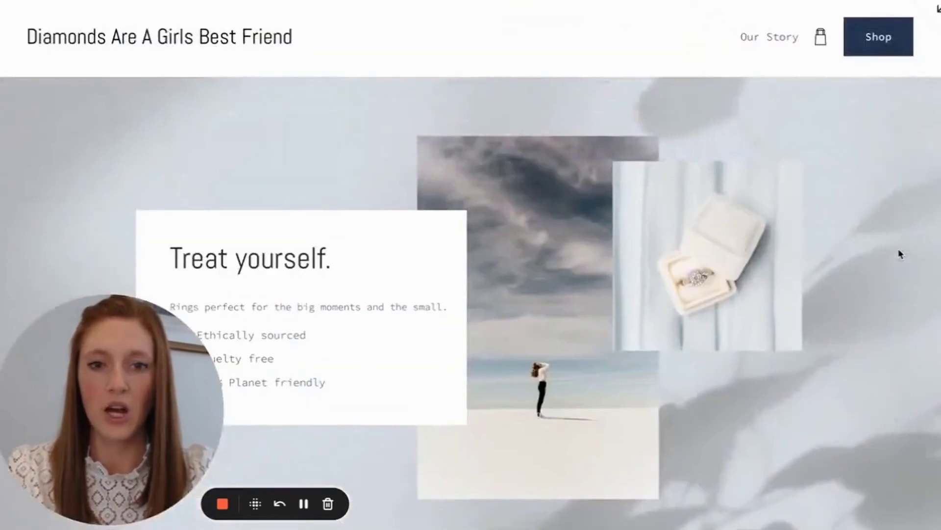
pyautogui.scroll(-15, 899, 251)
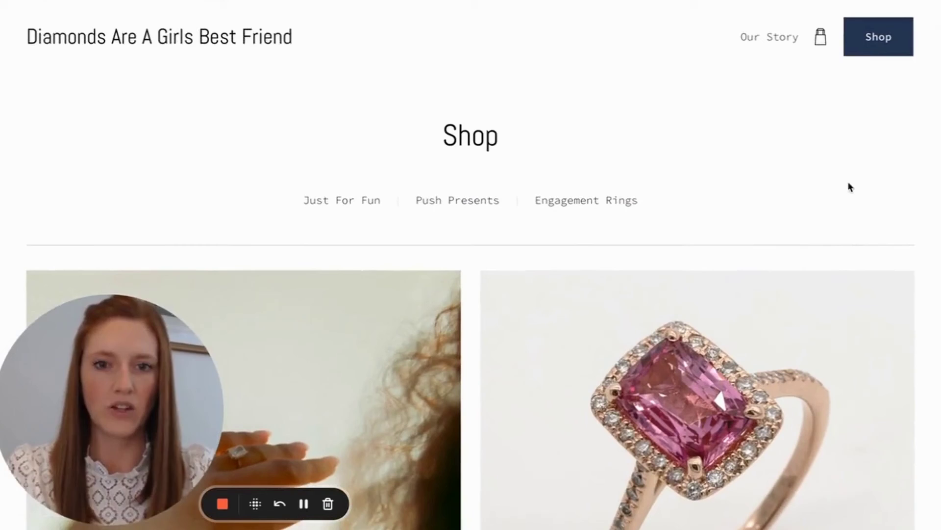
pyautogui.scroll(-12, 934, 203)
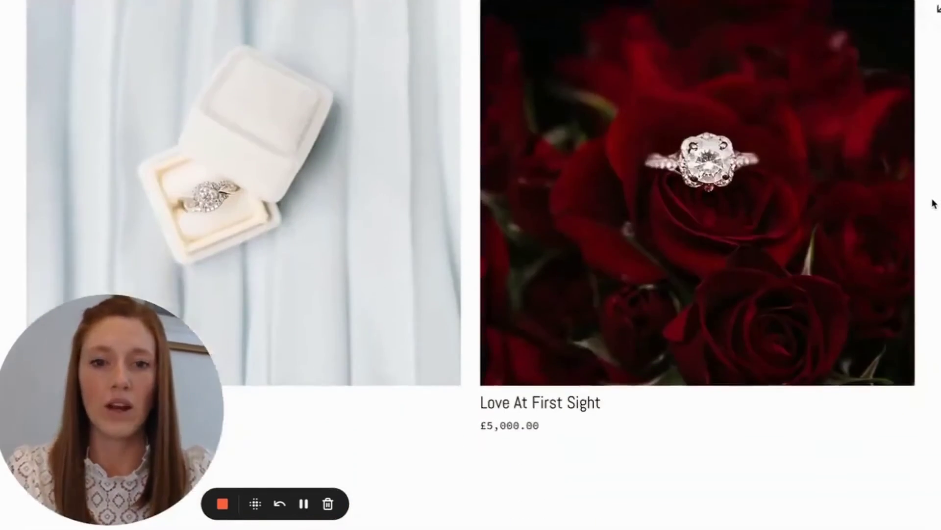
pyautogui.scroll(-5, 934, 203)
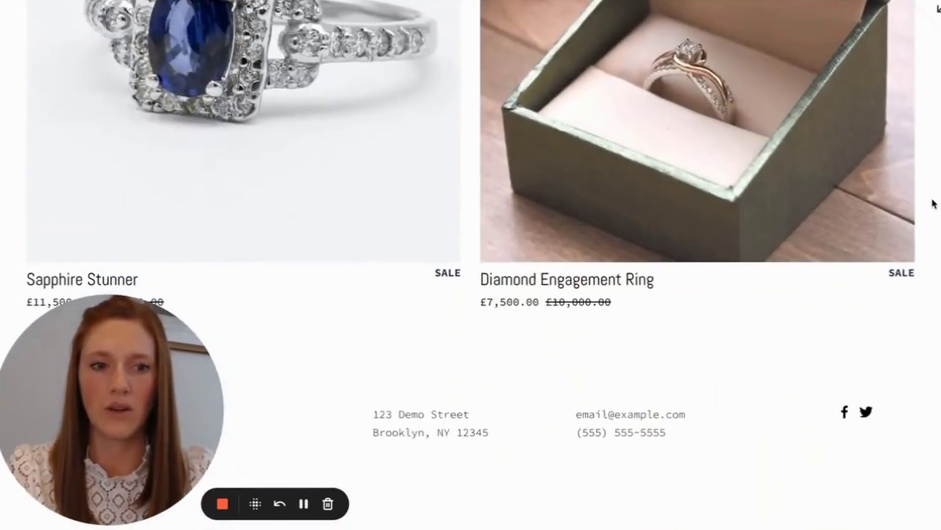
pyautogui.scroll(17, 934, 204)
# Open the Shop page's product section for editing and set its grid to 3 columns.
pyautogui.click(936, 11)
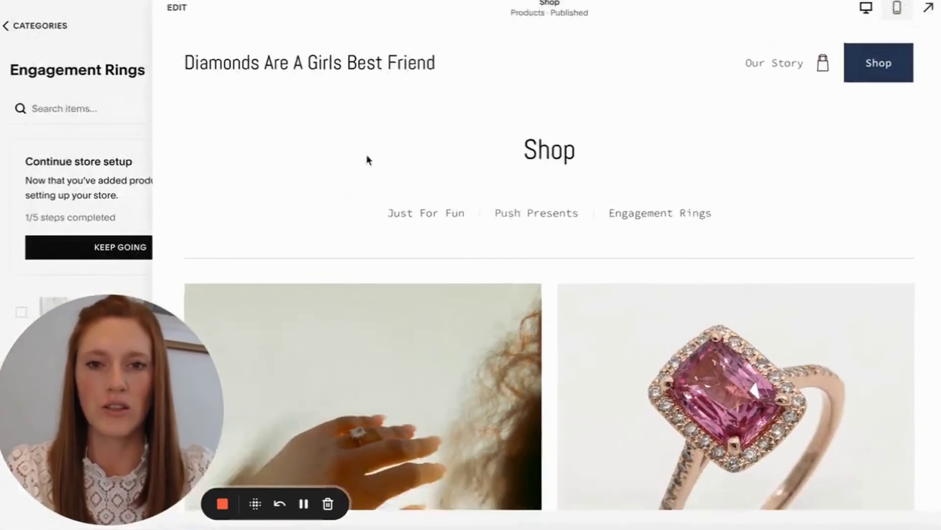
pyautogui.click(275, 26)
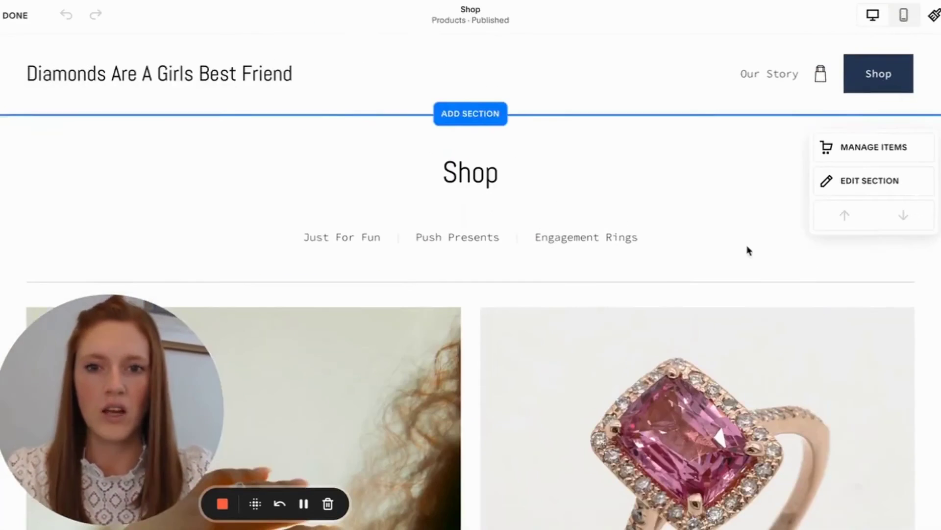
pyautogui.click(852, 180)
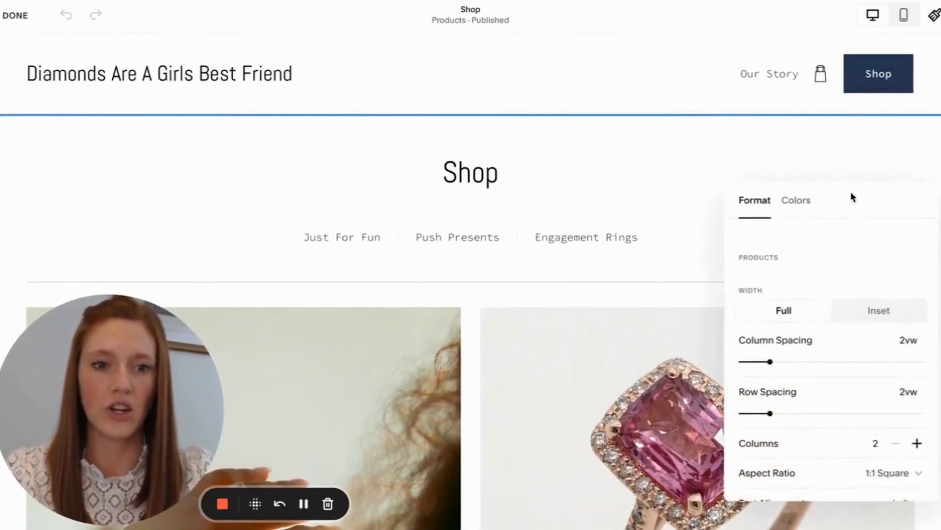
pyautogui.scroll(-5, 599, 373)
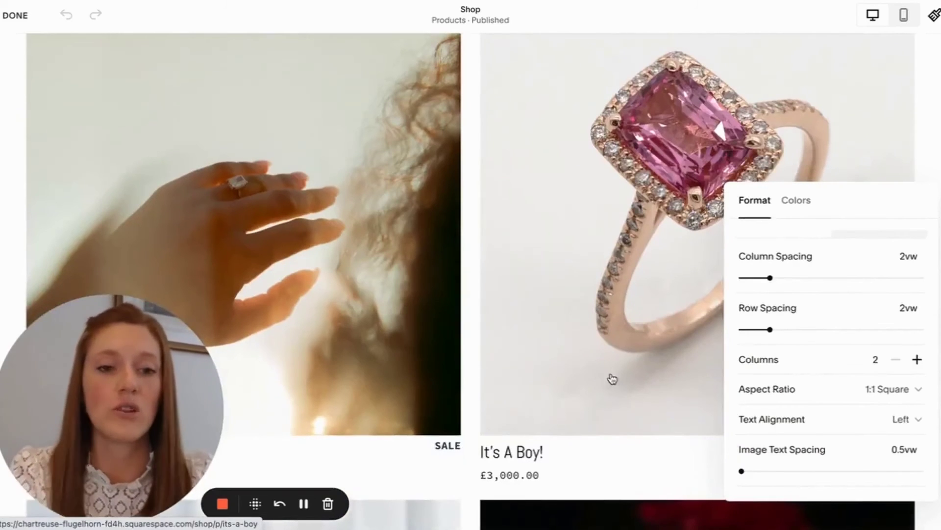
pyautogui.click(918, 360)
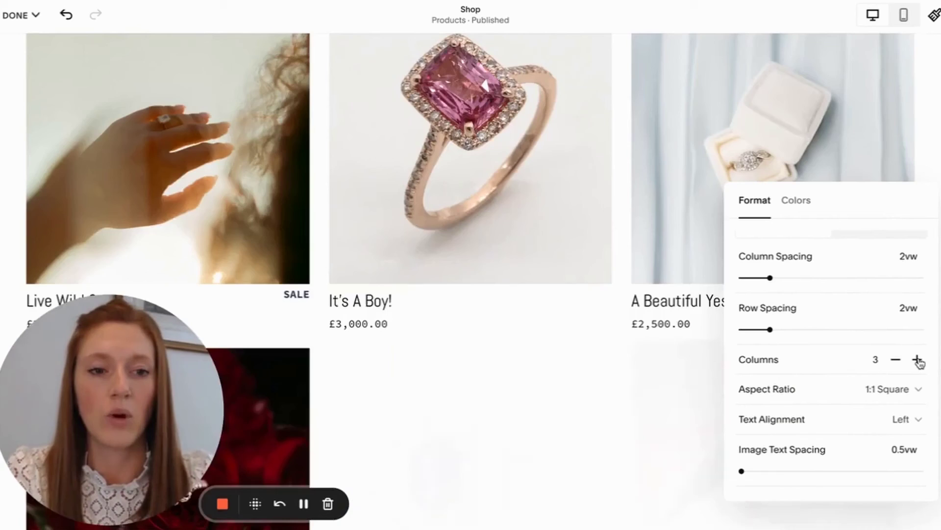
# Widen the column and row spacing of the Shop product grid and hide the product prices.
pyautogui.scroll(-4, 499, 272)
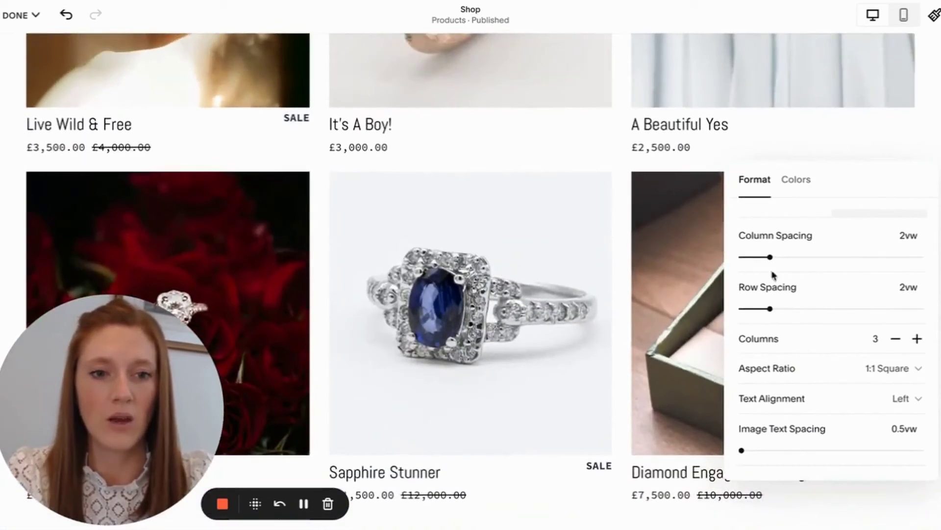
pyautogui.moveTo(770, 257); pyautogui.dragTo(874, 246)
pyautogui.moveTo(770, 297); pyautogui.dragTo(845, 297)
pyautogui.scroll(-2, 599, 296)
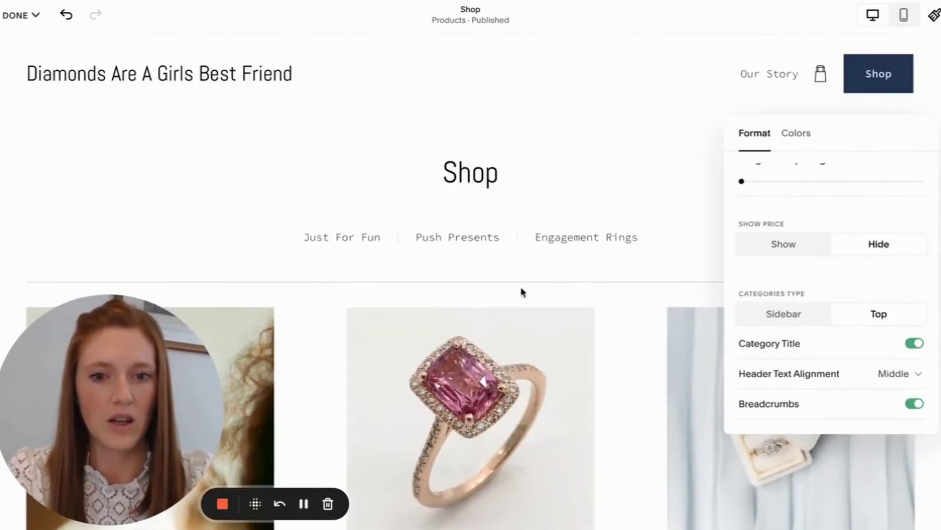
# Compare the Top and Sidebar category layouts on the Shop page and set the categories type to Sidebar.
pyautogui.scroll(-5, 522, 293)
pyautogui.click(783, 313)
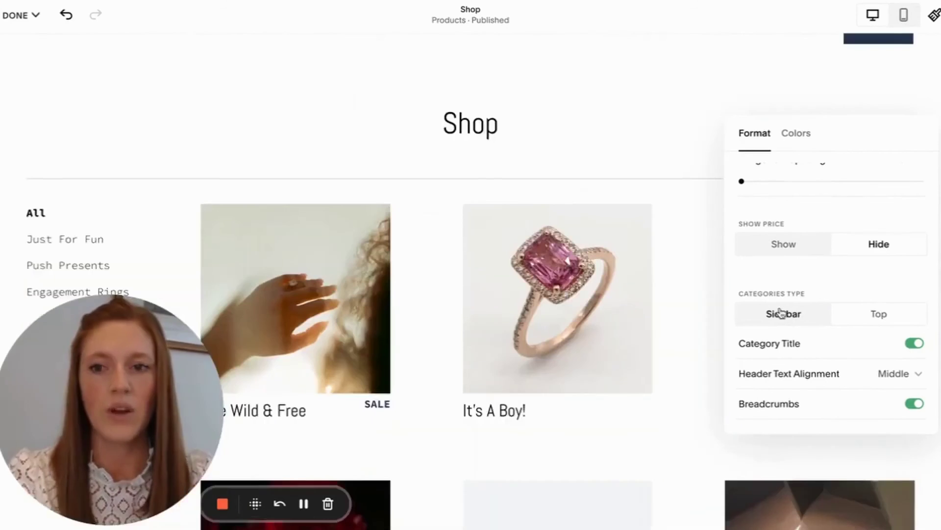
pyautogui.click(873, 314)
pyautogui.click(783, 312)
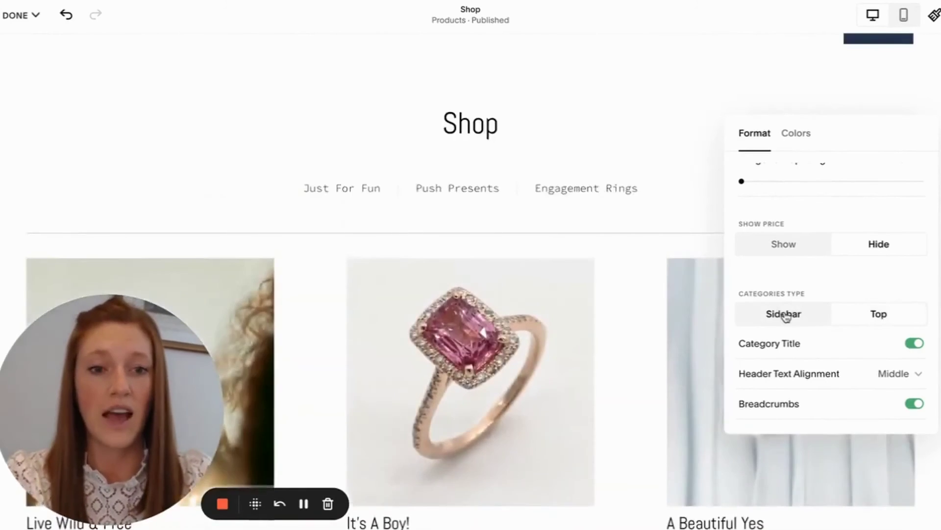
pyautogui.click(861, 315)
pyautogui.click(787, 314)
pyautogui.scroll(-2, 427, 256)
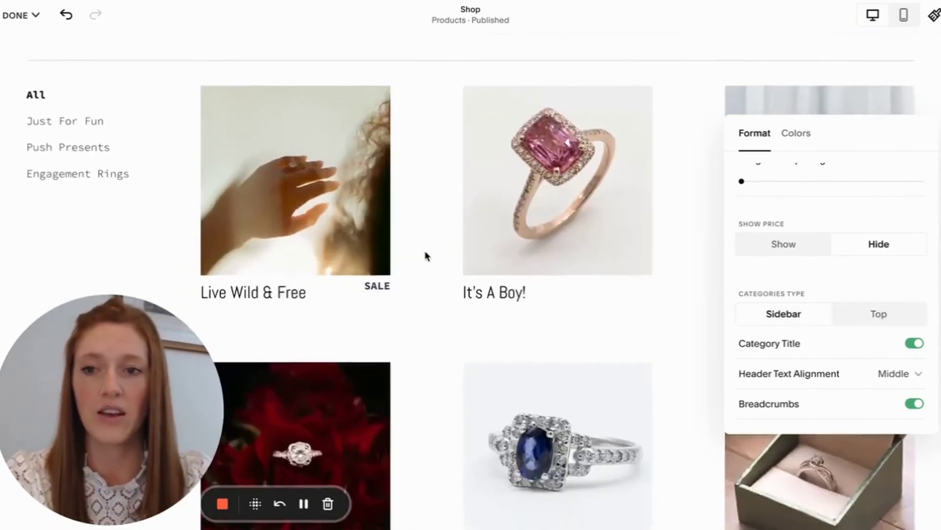
pyautogui.scroll(1, 427, 256)
pyautogui.scroll(-1, 427, 256)
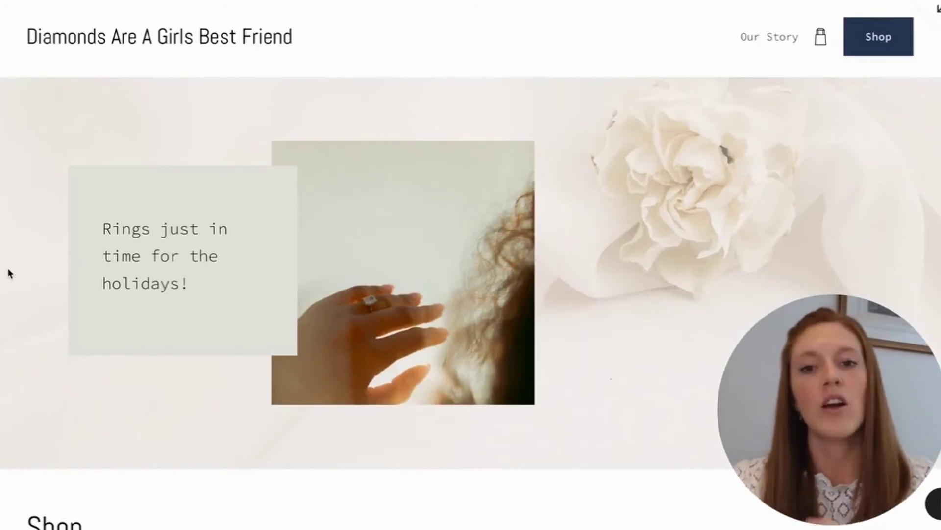
# Look through the Shop page's product listing and open the A Beautiful Yes product to examine its page.
pyautogui.scroll(-10, 37, 266)
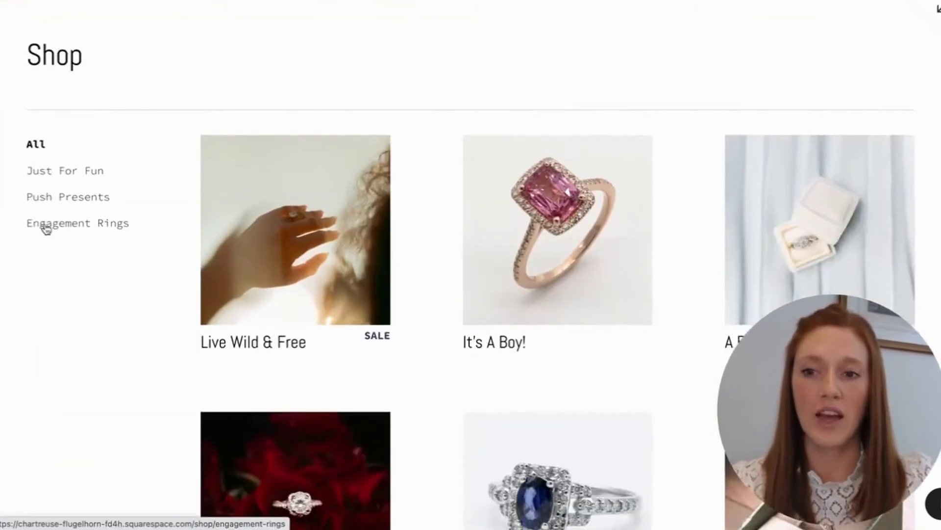
pyautogui.scroll(-2, 47, 237)
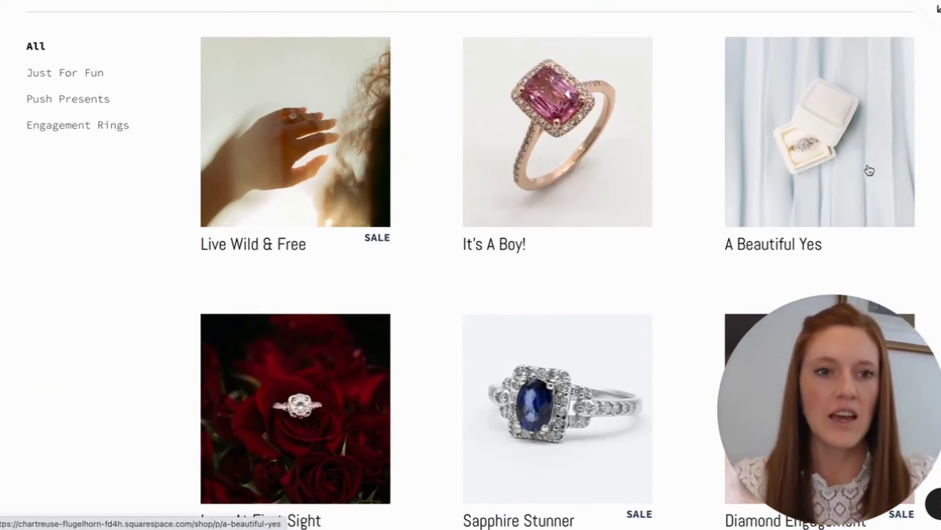
pyautogui.click(836, 150)
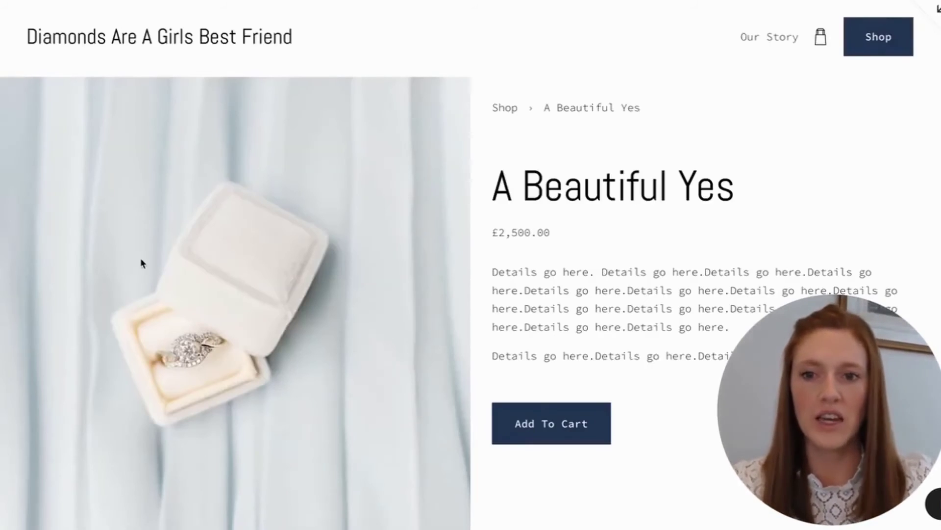
pyautogui.scroll(-5, 142, 263)
pyautogui.scroll(6, 142, 263)
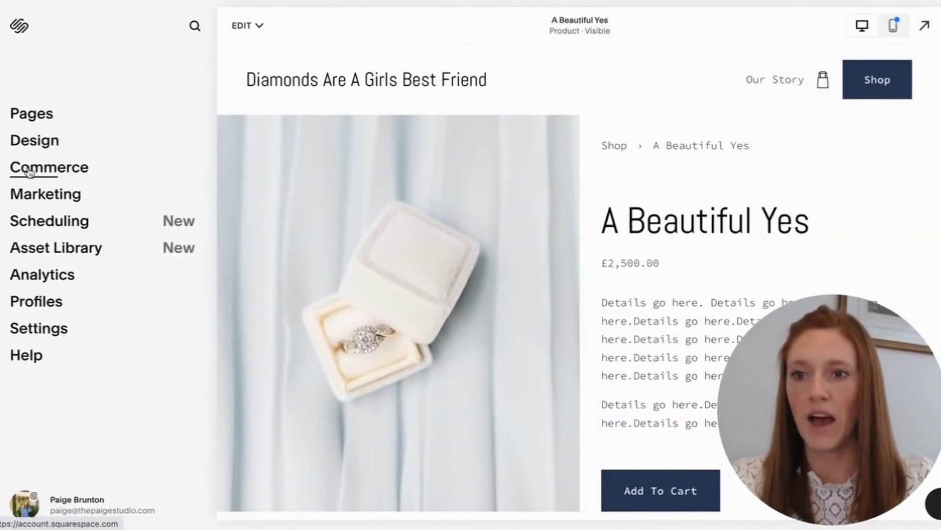
# Open the Commerce discounts and start a new discount to view its settings.
pyautogui.click(29, 168)
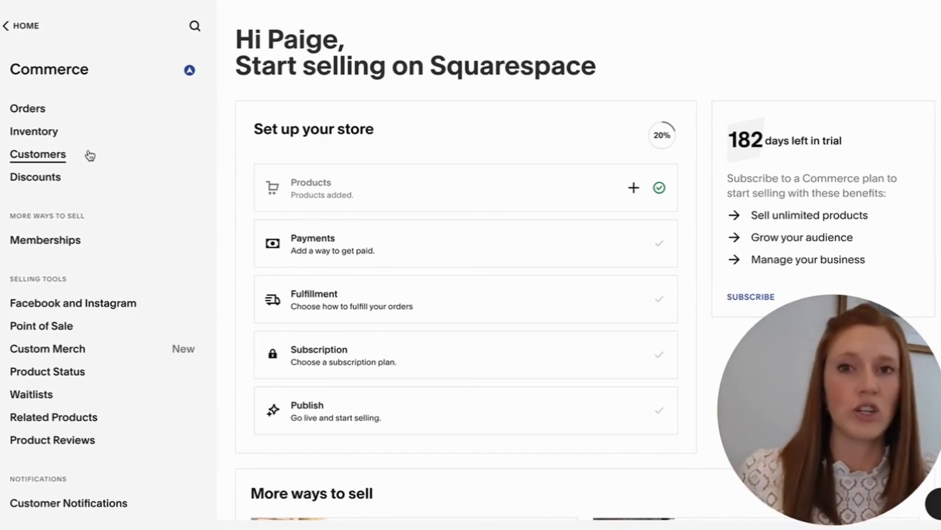
pyautogui.click(39, 178)
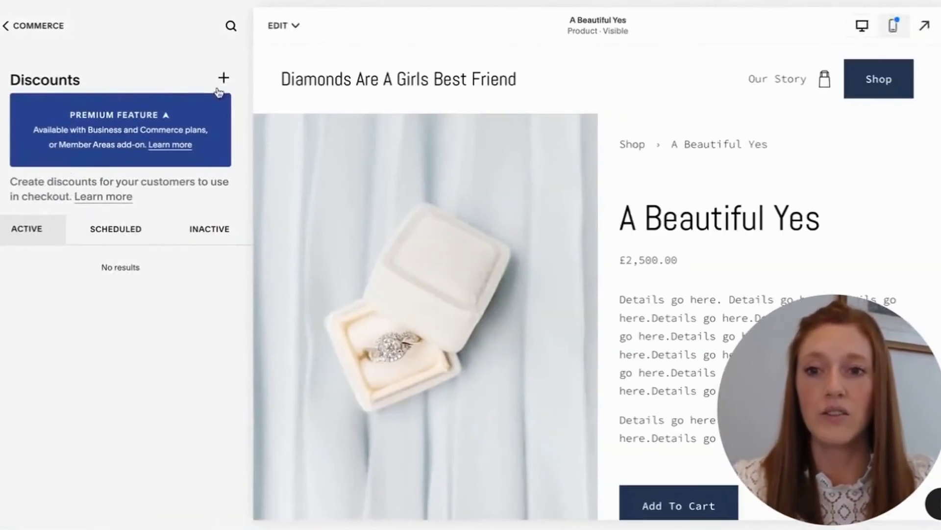
pyautogui.click(224, 78)
pyautogui.click(72, 132)
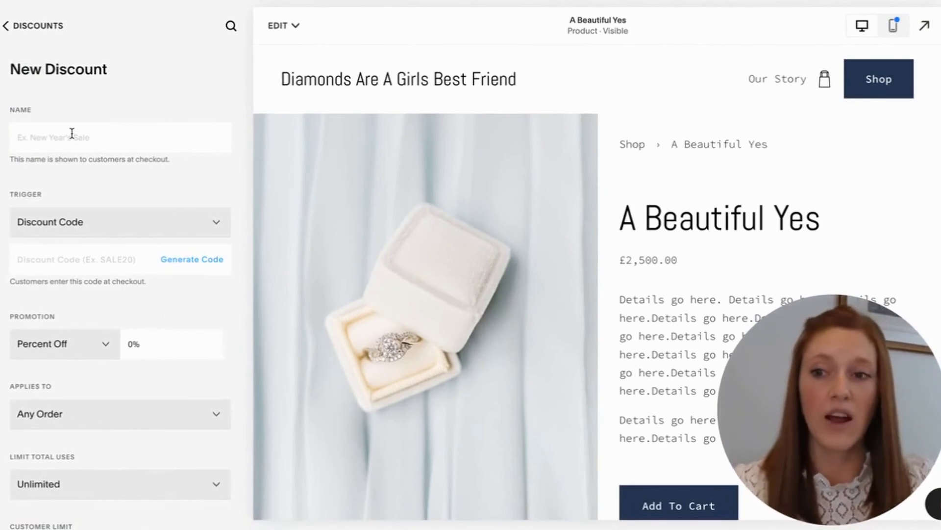
# Examine the trigger and promotion type options available for the new discount.
pyautogui.click(78, 223)
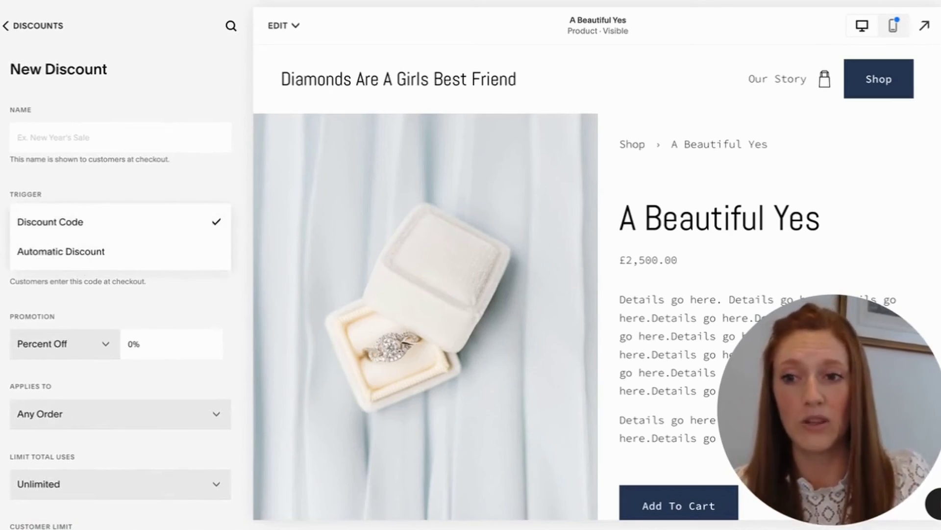
pyautogui.click(68, 223)
pyautogui.scroll(-2, 92, 252)
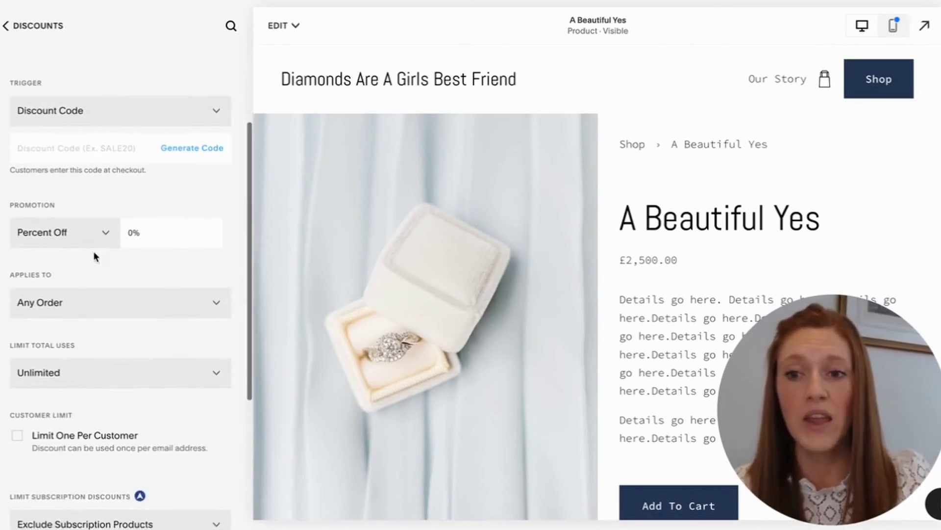
pyautogui.click(101, 233)
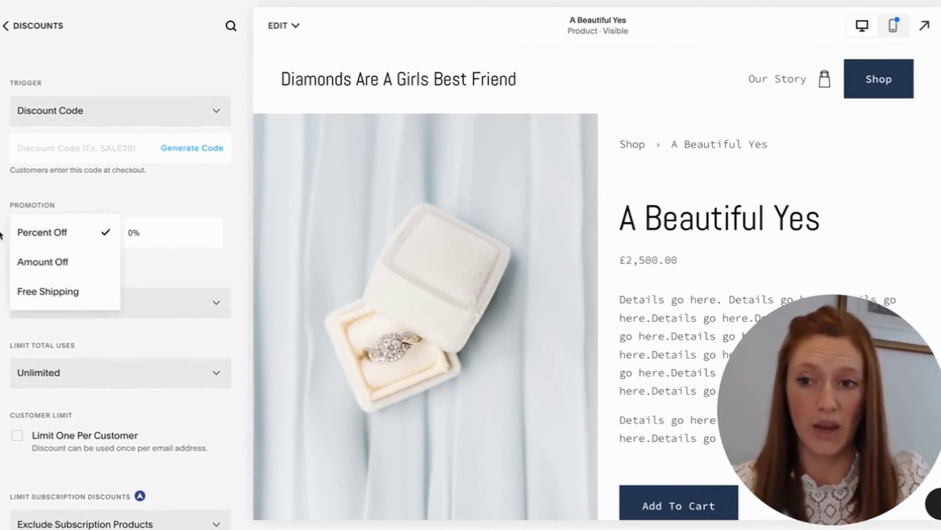
# Examine the discount's order applicability, usage limit and date settings, and return to the Commerce overview without saving it.
pyautogui.scroll(-2, 115, 219)
pyautogui.click(120, 209)
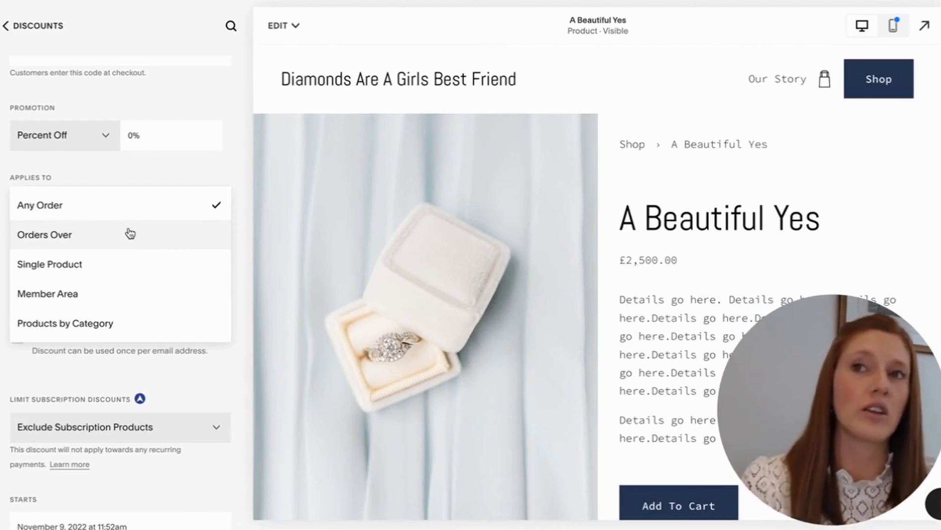
pyautogui.click(2, 225)
pyautogui.scroll(-3, 59, 206)
pyautogui.click(120, 162)
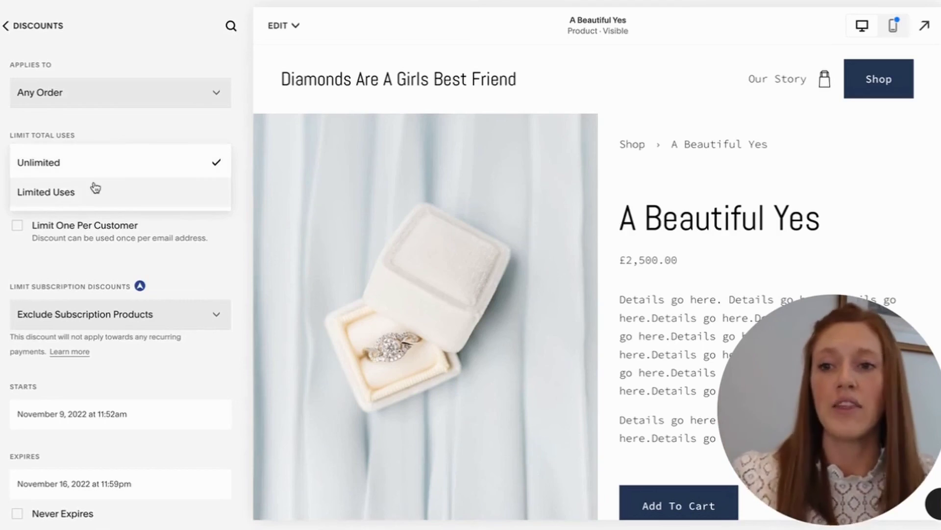
pyautogui.click(147, 265)
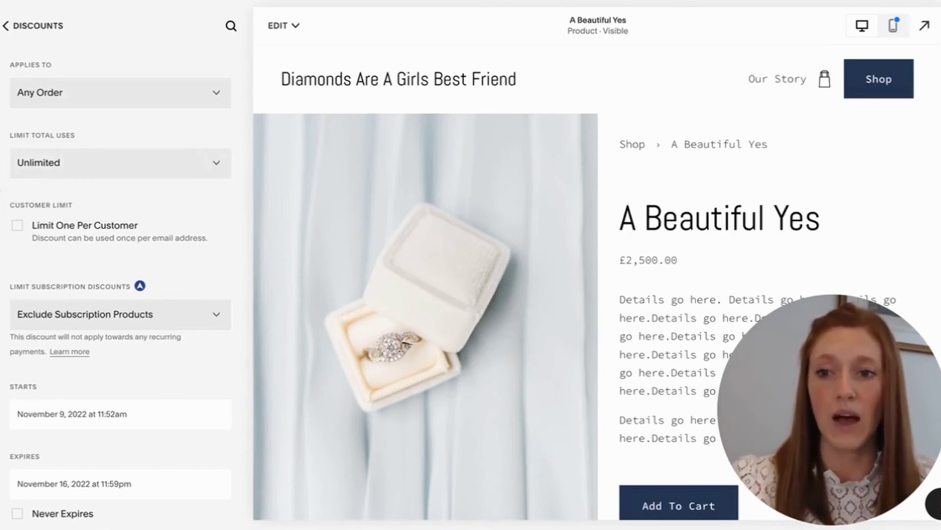
pyautogui.scroll(-1, 147, 265)
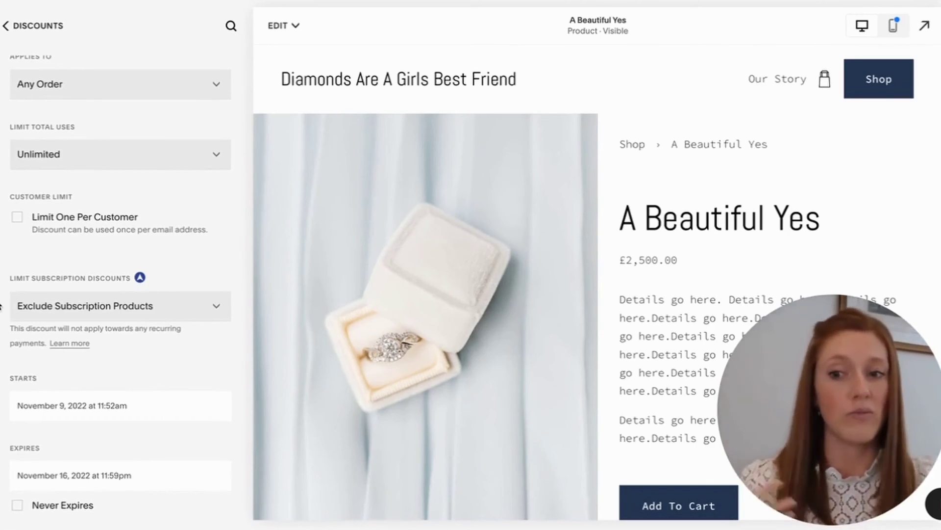
pyautogui.scroll(7, 1, 305)
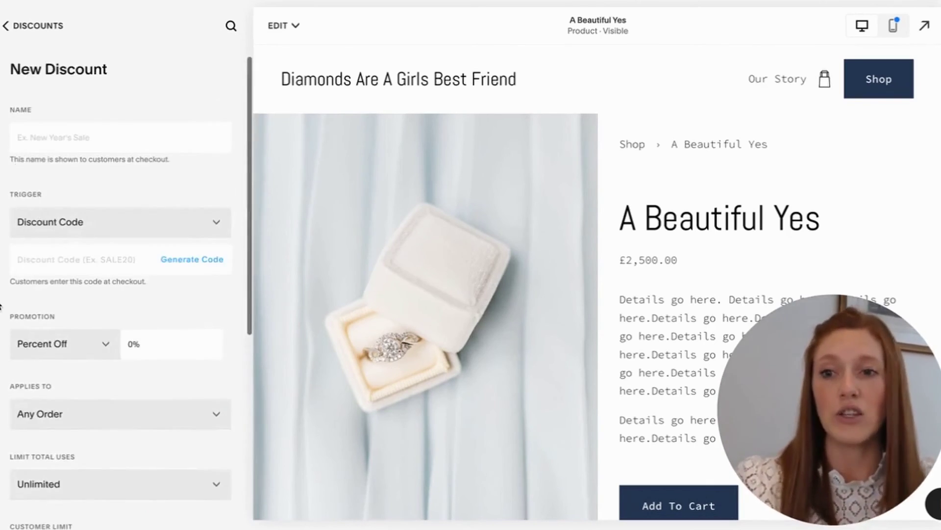
pyautogui.click(30, 28)
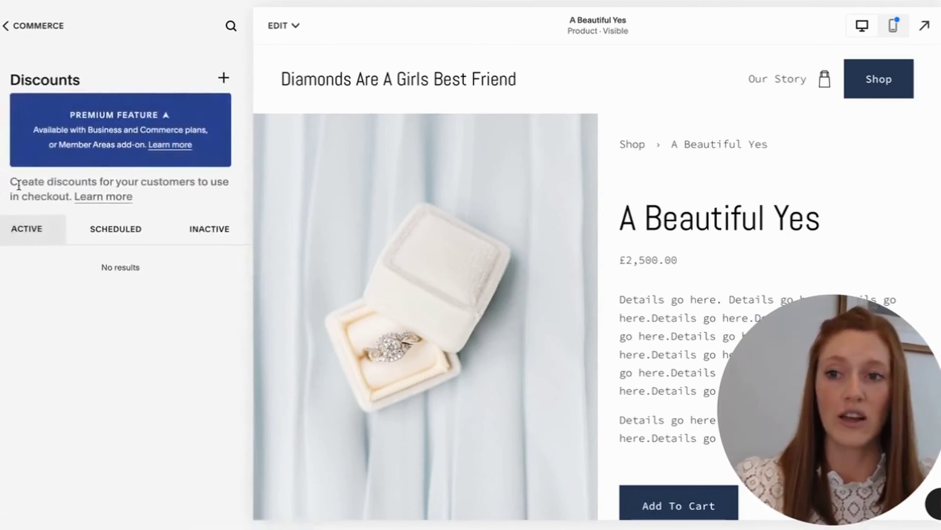
pyautogui.click(33, 27)
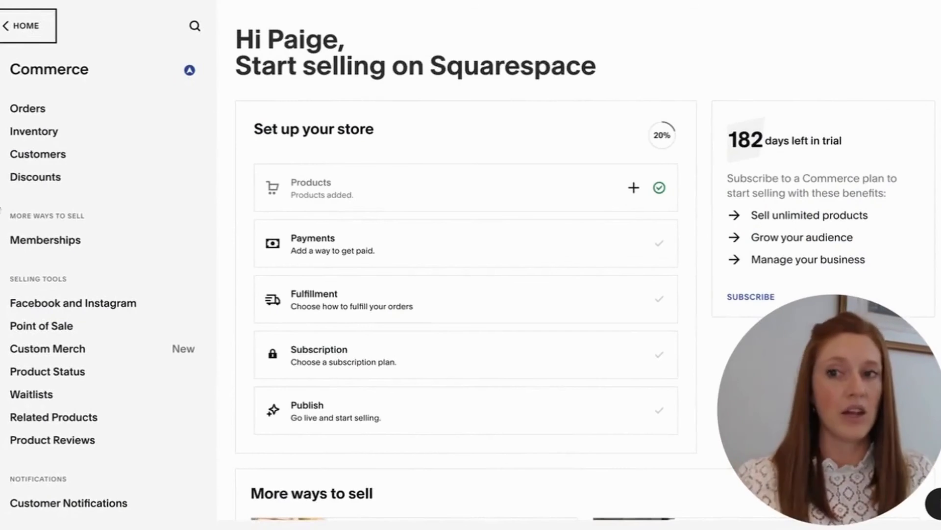
# Review the Facebook and Instagram and the Point of Sale selling tools in Commerce.
pyautogui.scroll(-3, 1, 209)
pyautogui.click(2, 197)
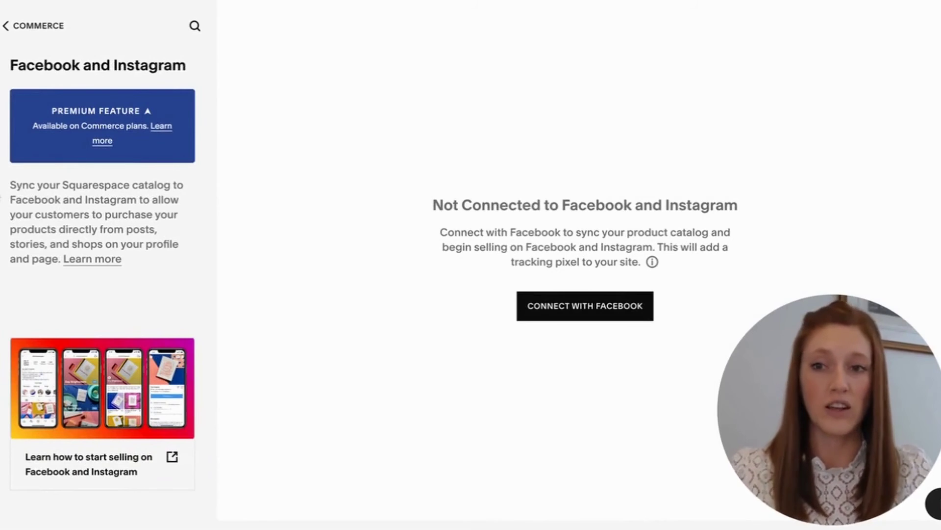
pyautogui.click(20, 27)
pyautogui.click(27, 215)
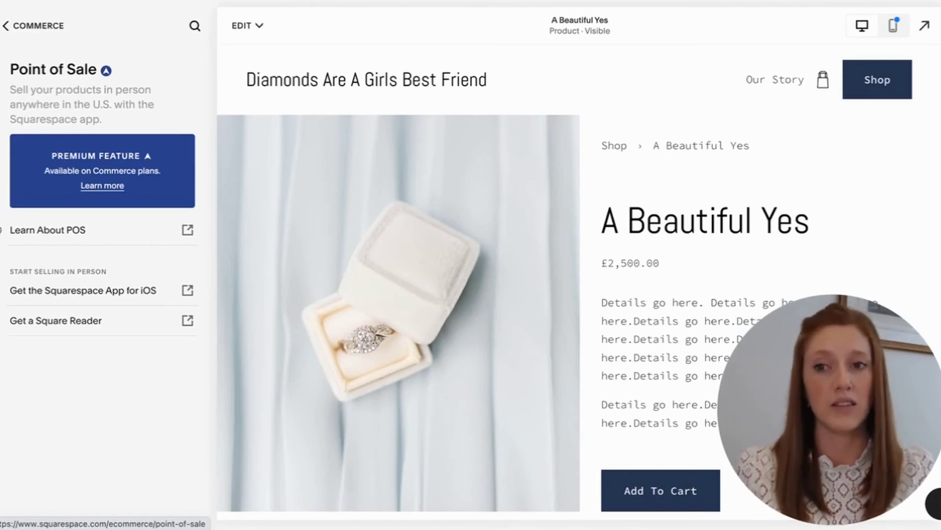
# Open Custom Merch and look through how the Printful service works and its product categories.
pyautogui.click(28, 25)
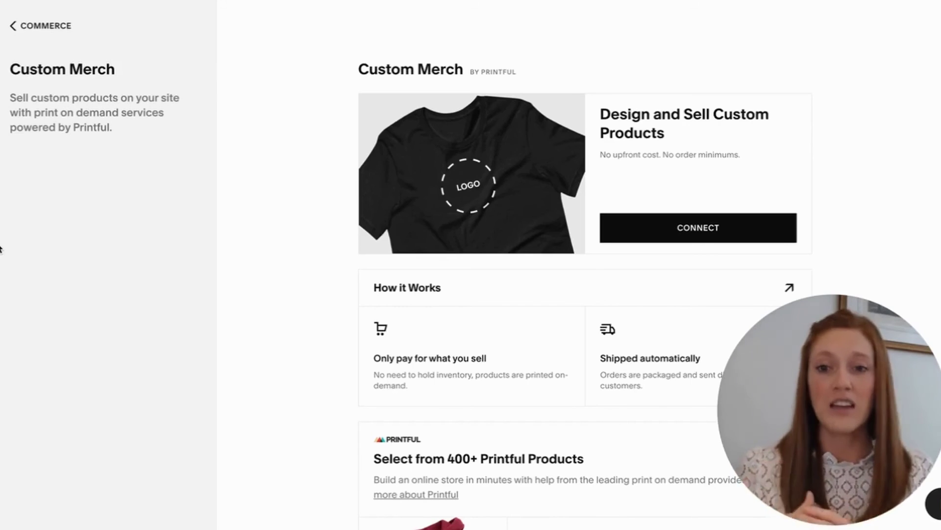
pyautogui.scroll(-4, 381, 368)
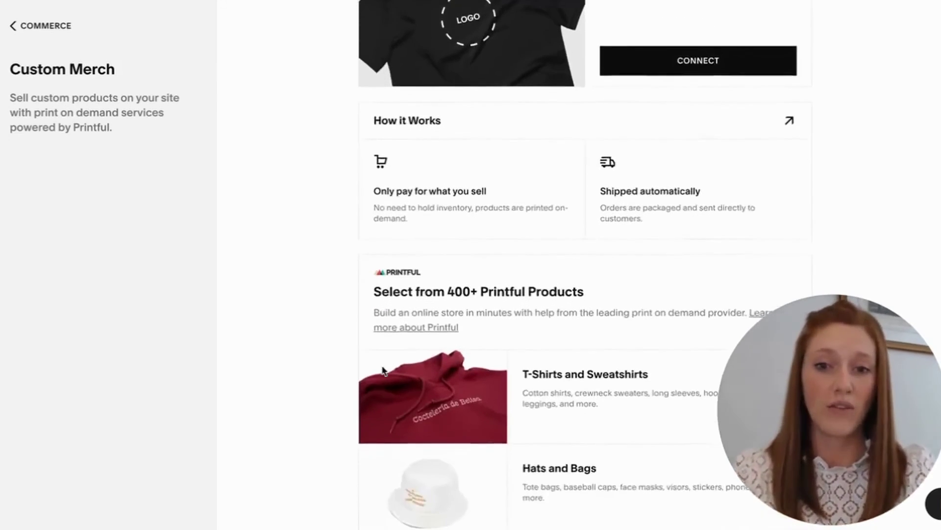
pyautogui.scroll(-2, 335, 172)
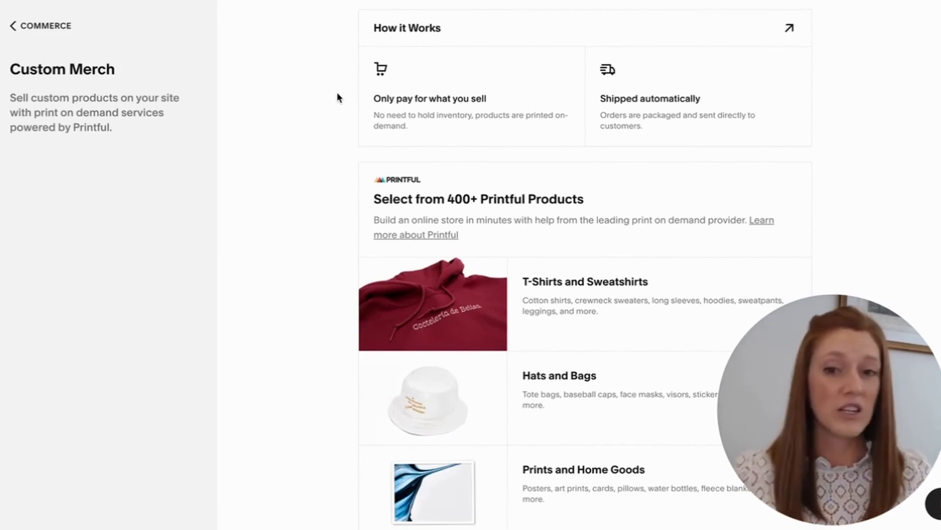
pyautogui.scroll(-5, 336, 93)
pyautogui.scroll(-2, 330, 167)
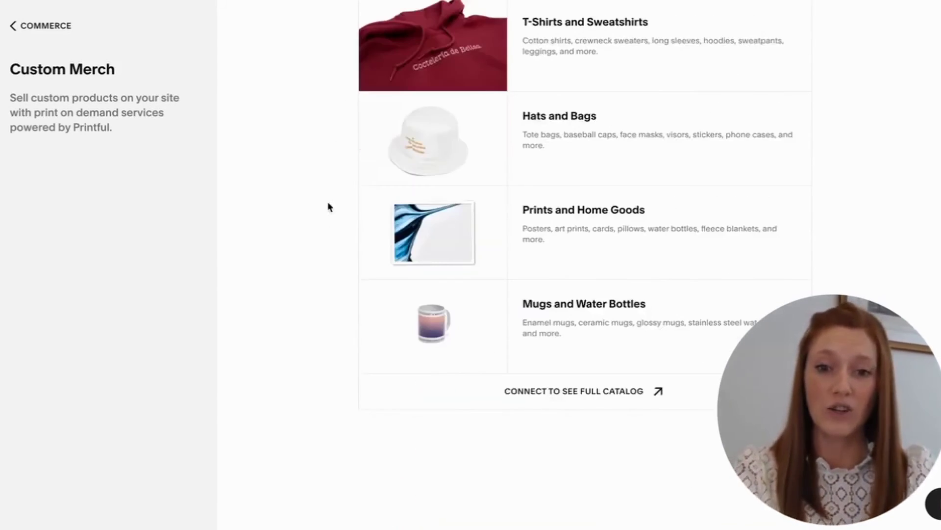
pyautogui.scroll(2, 326, 272)
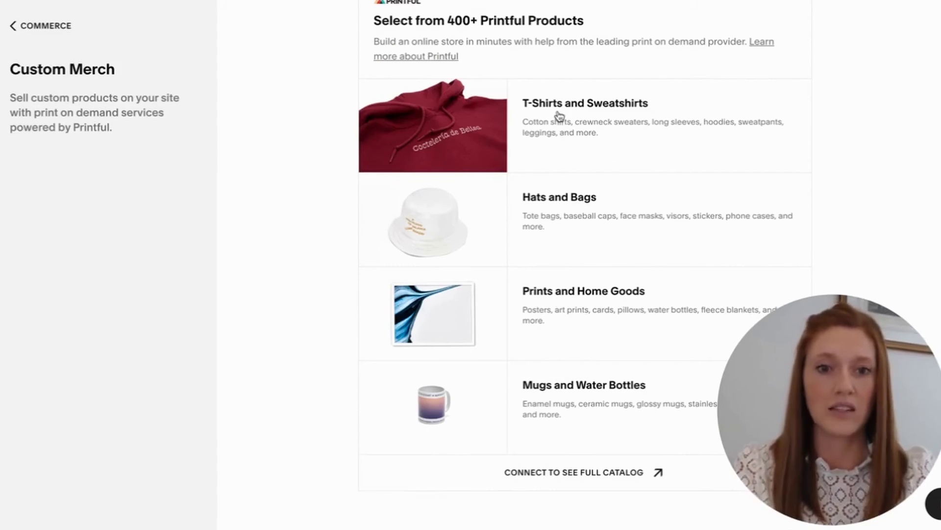
pyautogui.scroll(9, 325, 181)
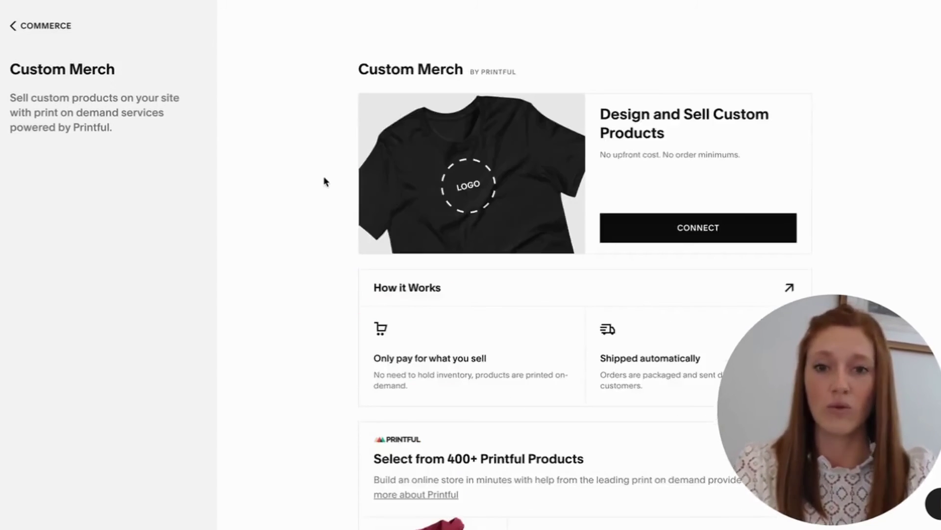
# Review the Product Status, Waitlists and Related Products settings in Commerce.
pyautogui.click(39, 25)
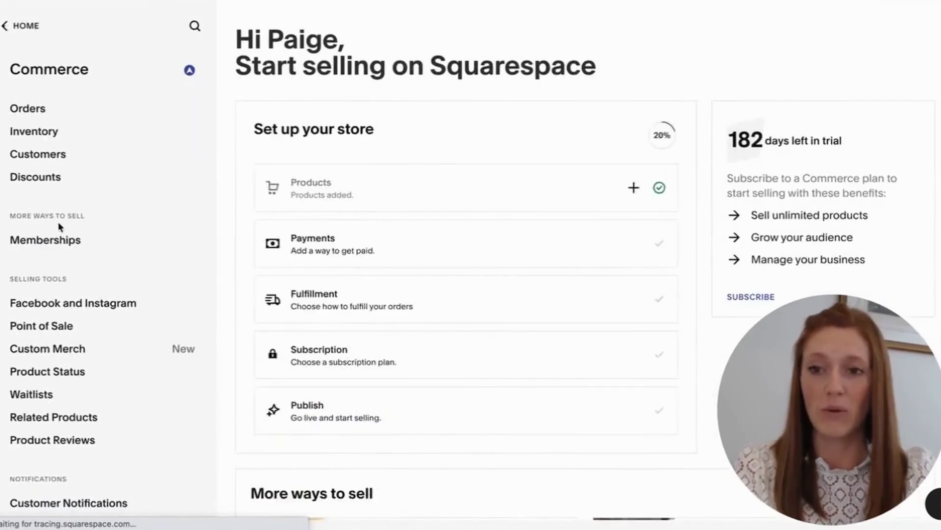
pyautogui.click(47, 371)
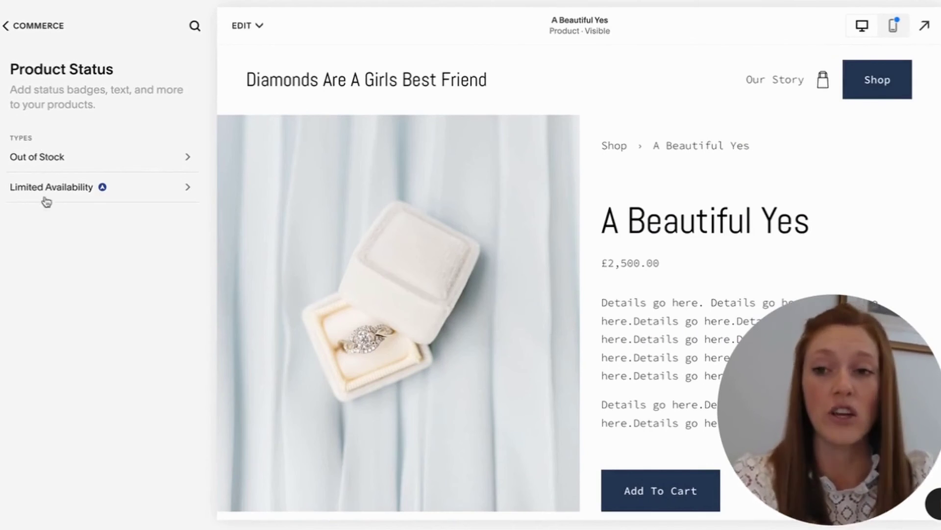
pyautogui.click(27, 24)
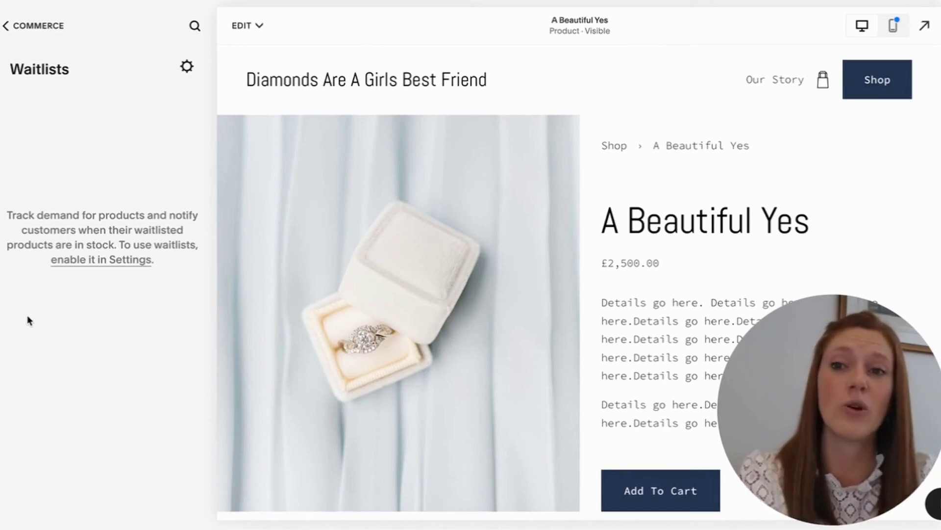
pyautogui.click(33, 26)
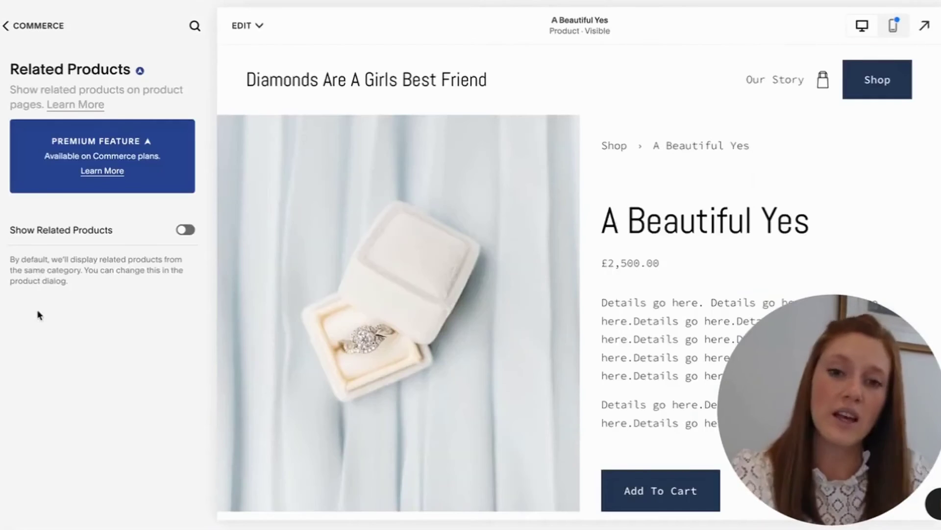
# Look through the payment processor options in the Commerce Payments settings and open the Cart & Checkout settings.
pyautogui.scroll(-4, 392, 230)
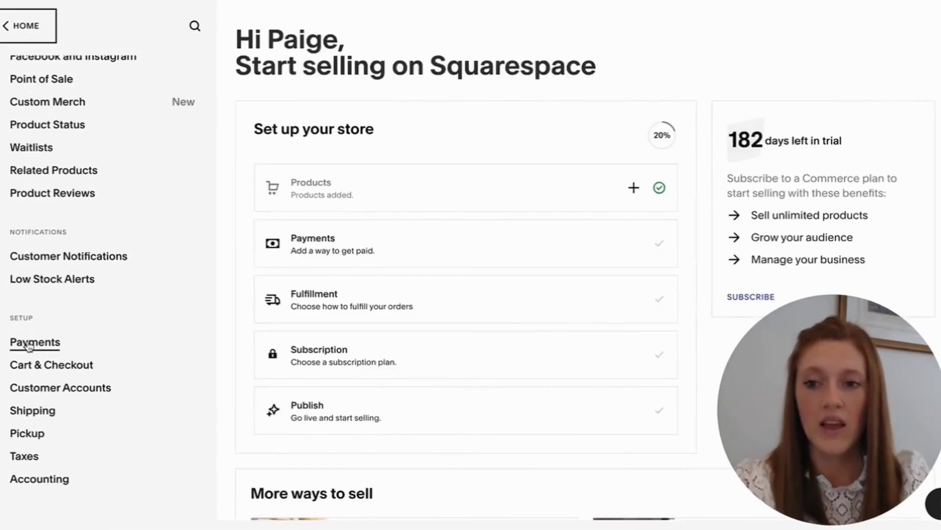
pyautogui.click(30, 340)
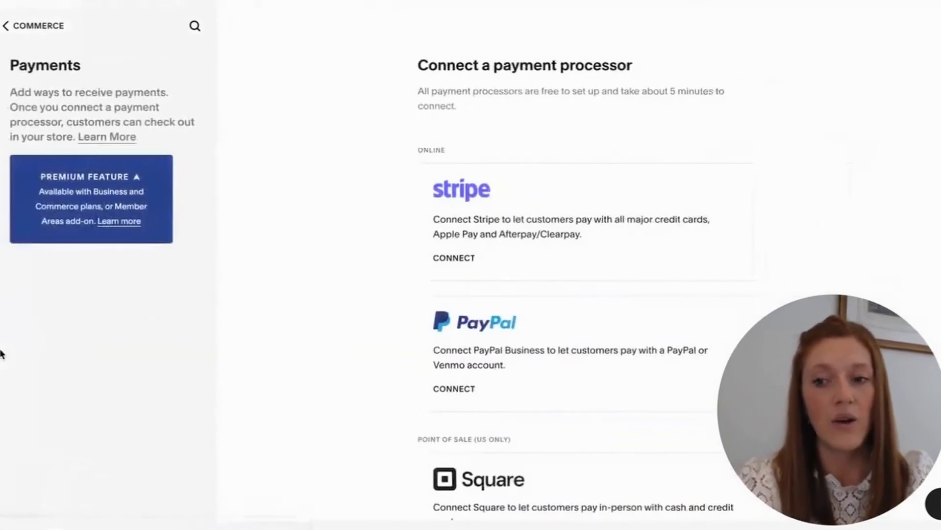
pyautogui.scroll(-3, 349, 246)
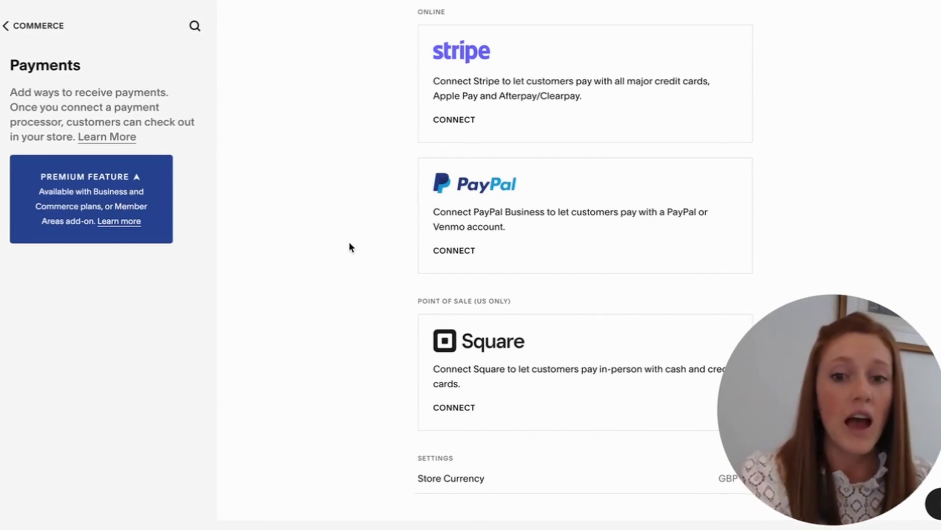
pyautogui.scroll(-1, 349, 247)
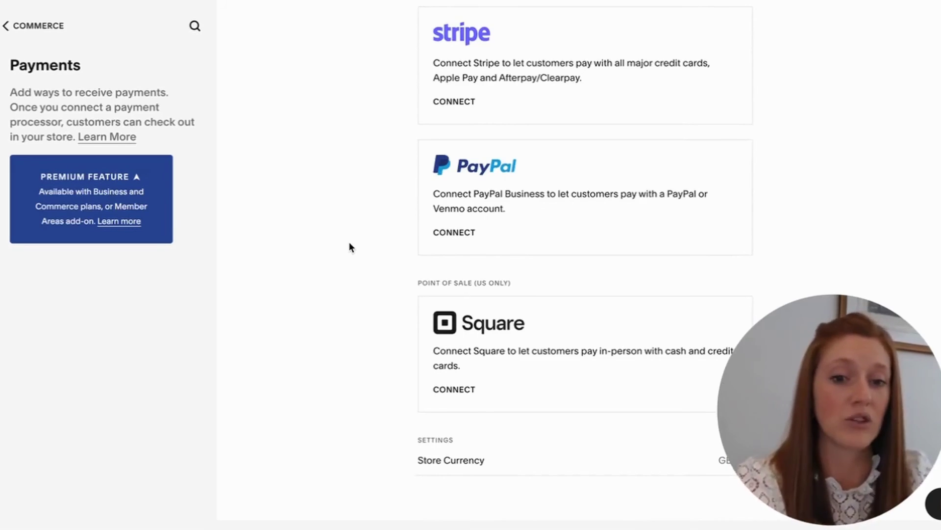
pyautogui.moveTo(878, 435); pyautogui.dragTo(877, 219)
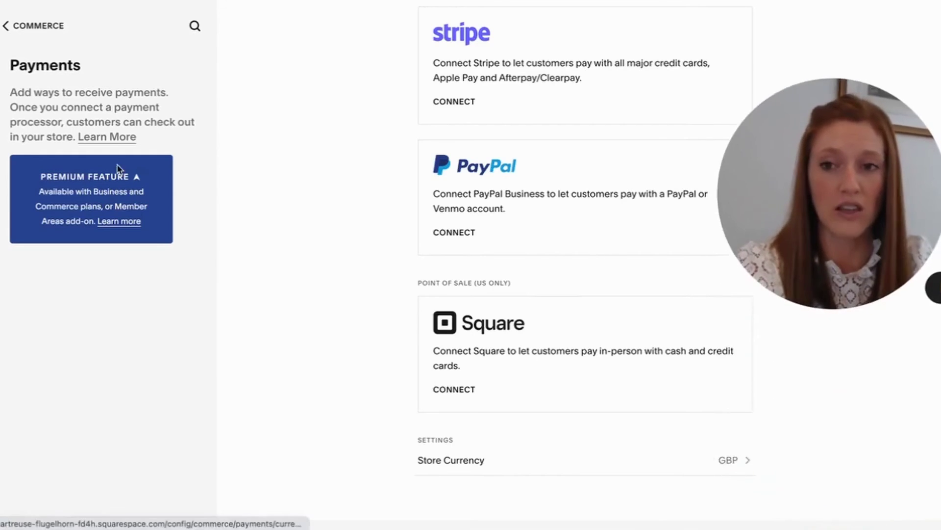
pyautogui.click(40, 25)
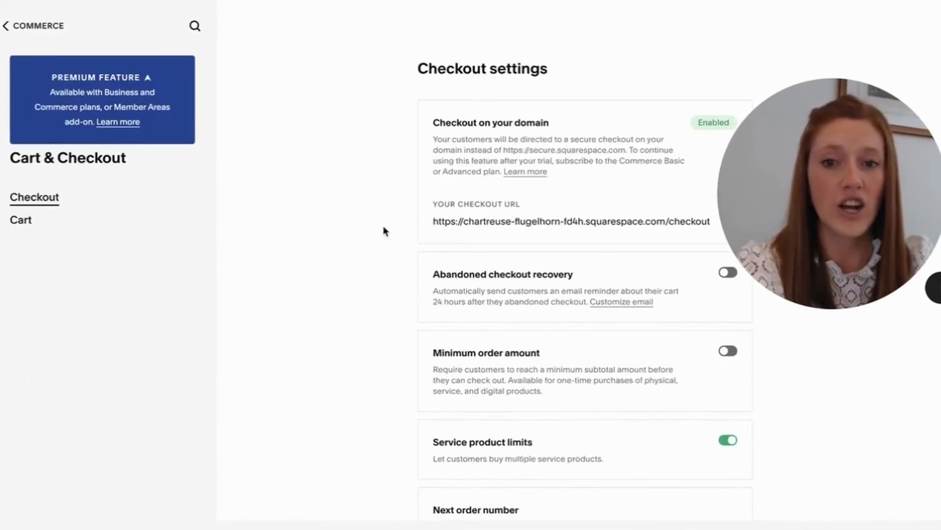
# Review the checkout settings, including checkout URL, abandoned checkout recovery, minimum order amount, service product limits, next order number and receipt details.
pyautogui.scroll(-2, 319, 219)
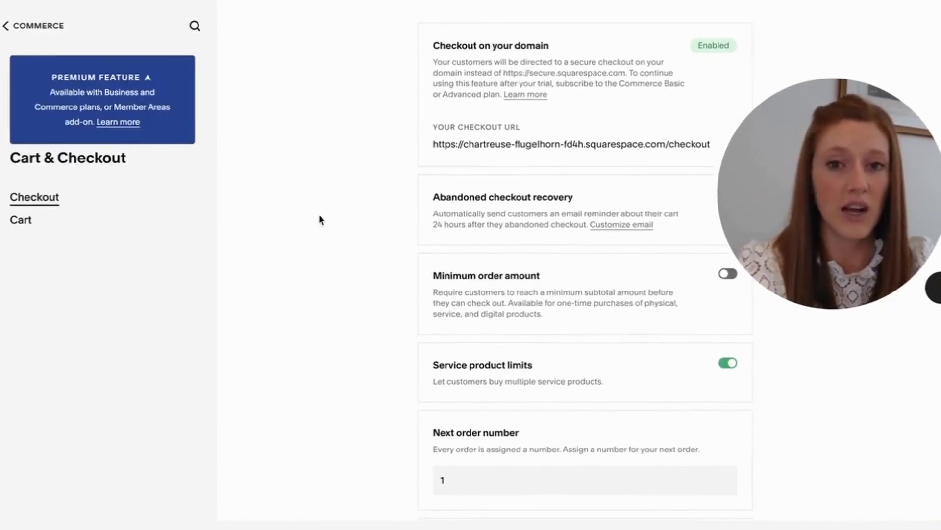
pyautogui.moveTo(858, 297); pyautogui.dragTo(858, 512)
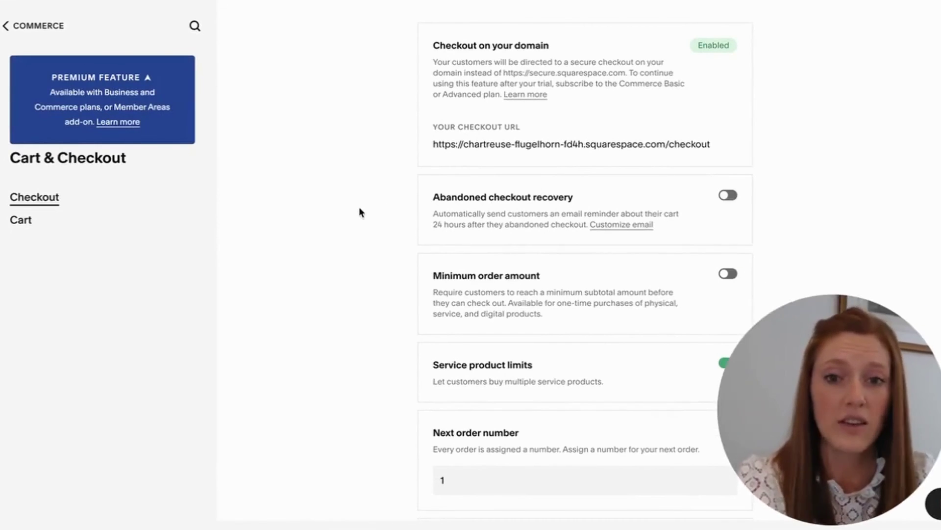
pyautogui.scroll(-1, 359, 207)
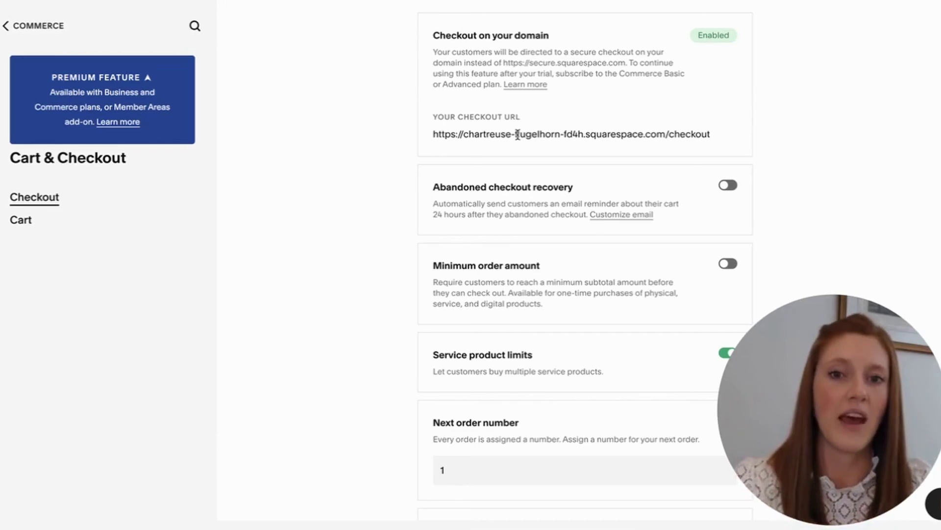
pyautogui.scroll(-3, 518, 134)
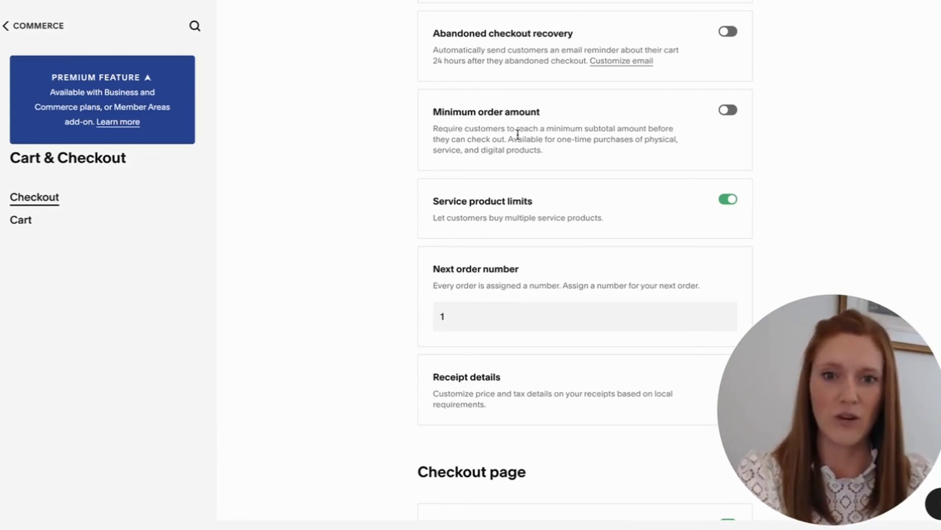
pyautogui.scroll(-3, 519, 133)
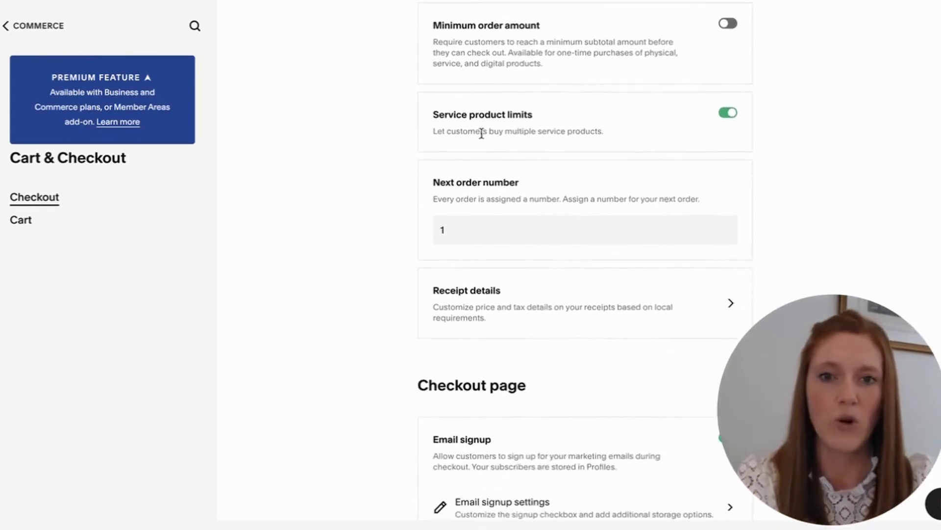
pyautogui.scroll(-5, 349, 123)
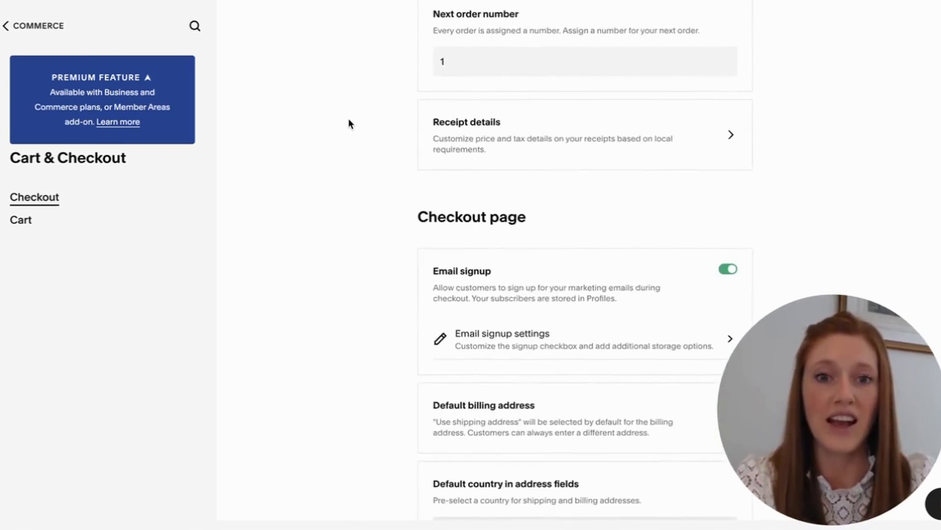
pyautogui.scroll(-1, 349, 123)
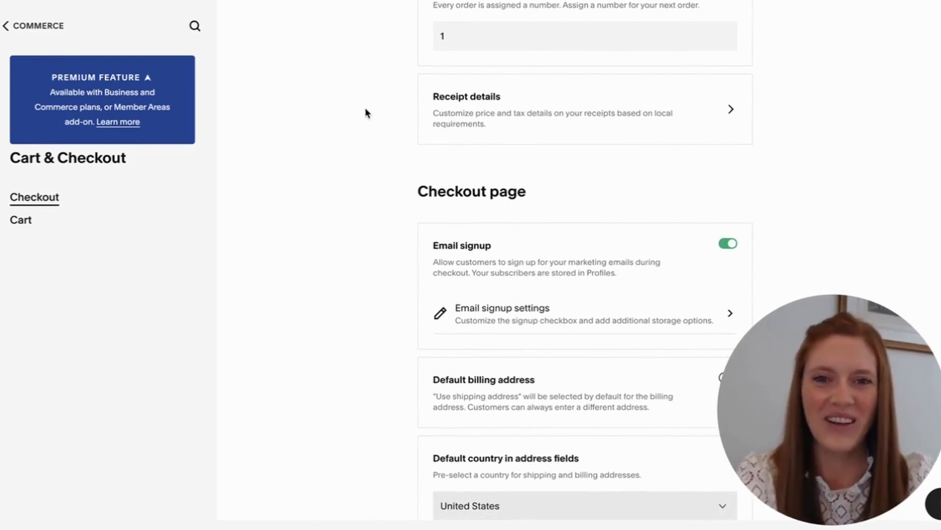
pyautogui.click(500, 113)
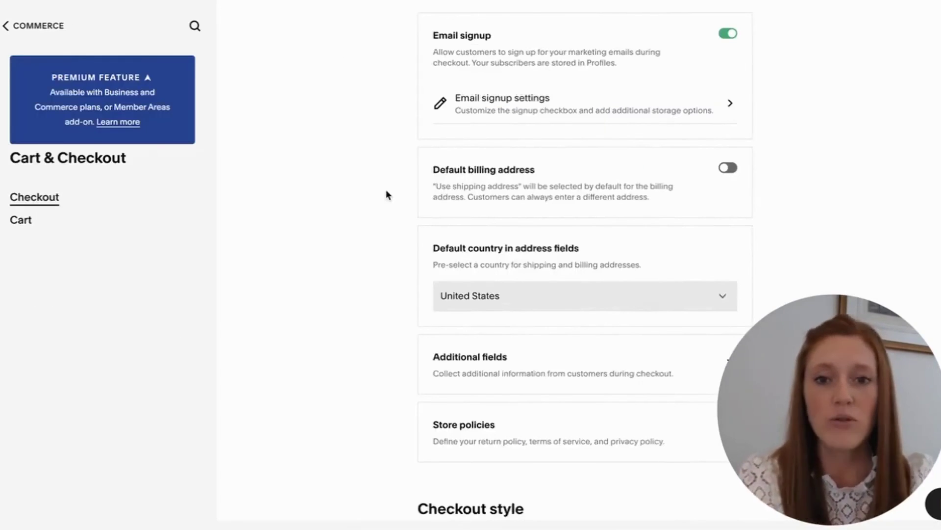
# Turn on the Default billing address option and check the country choices for the default country in address fields.
pyautogui.scroll(-2, 388, 195)
pyautogui.click(729, 52)
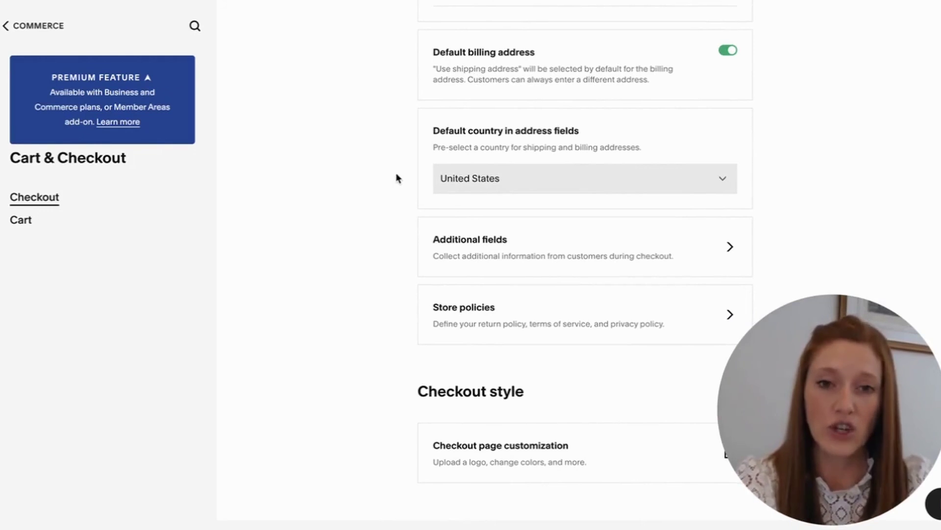
pyautogui.click(529, 178)
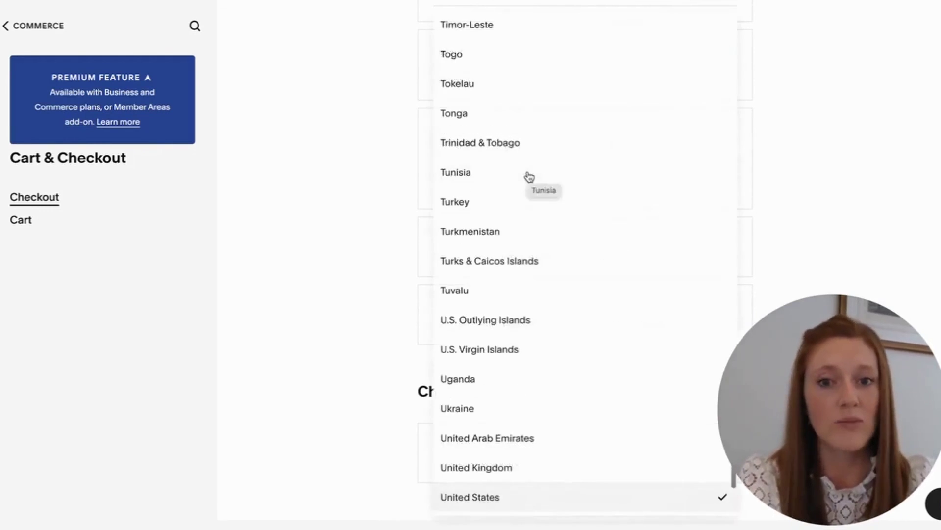
pyautogui.click(342, 188)
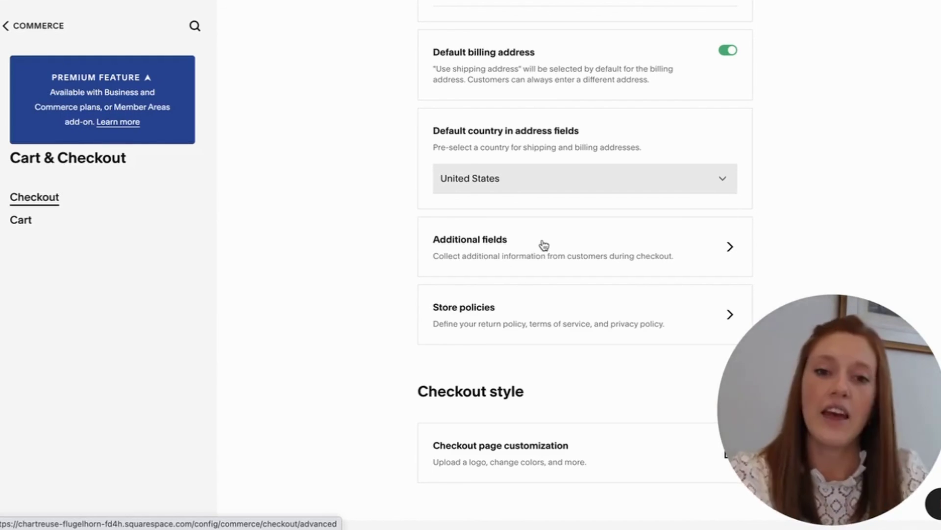
# Review the Store Policies fields and the checkout page style options, including the site logo and title color.
pyautogui.click(535, 313)
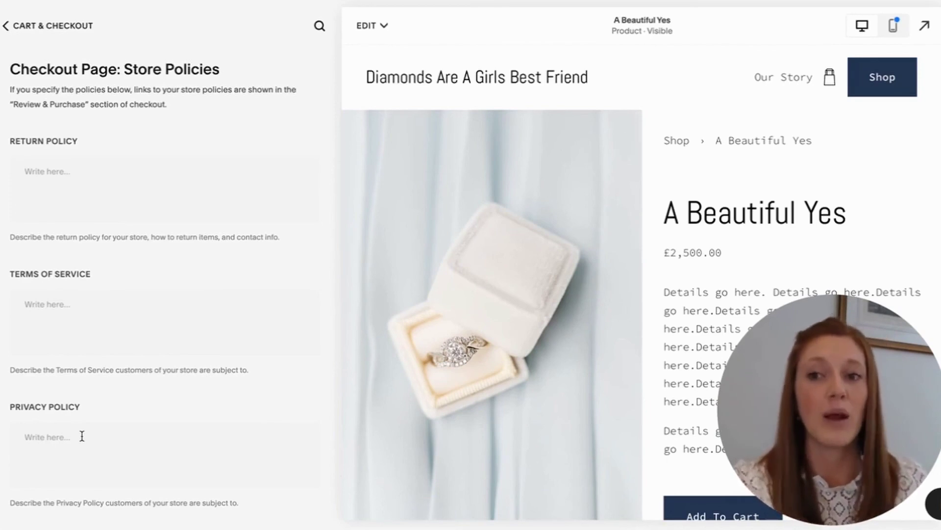
pyautogui.click(26, 25)
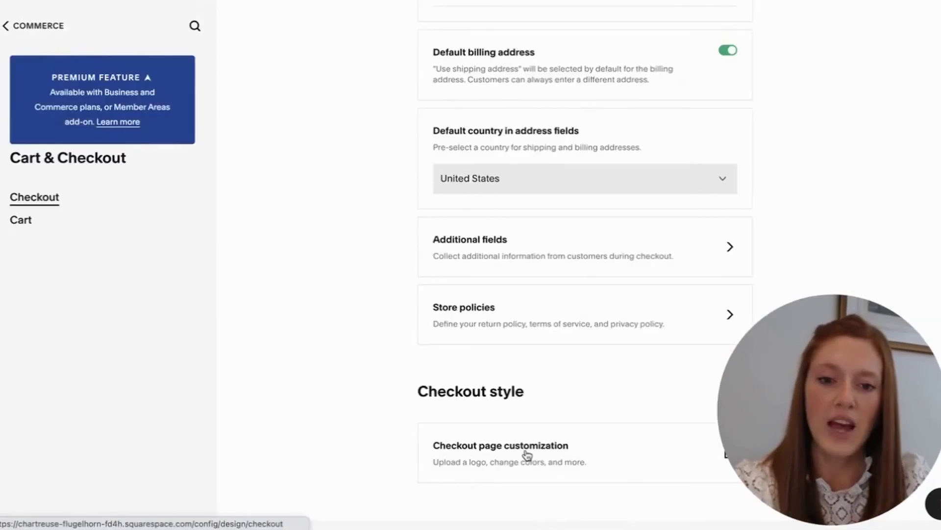
pyautogui.click(525, 452)
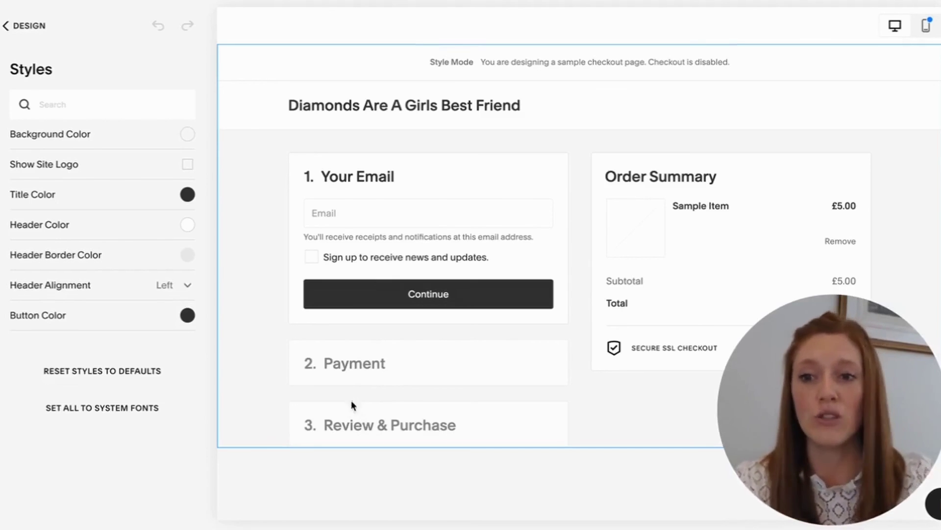
pyautogui.click(188, 165)
pyautogui.click(188, 164)
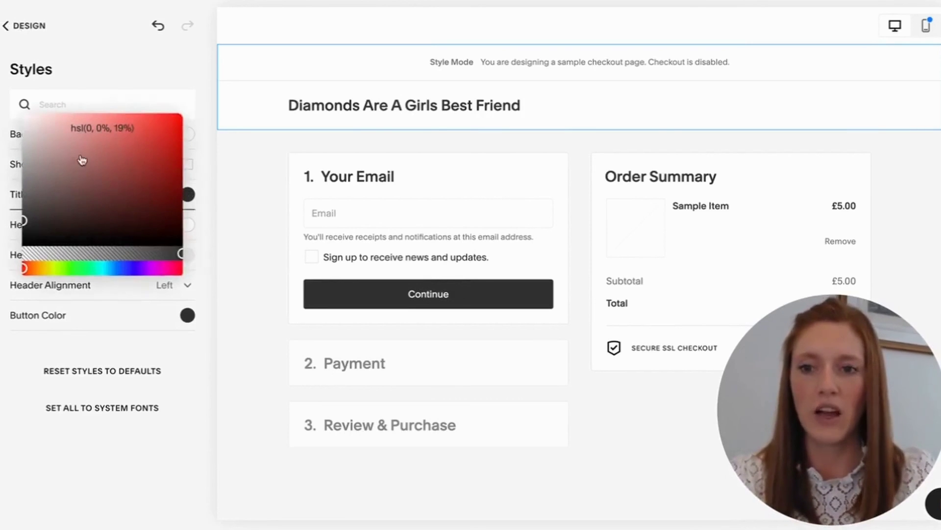
pyautogui.click(101, 129)
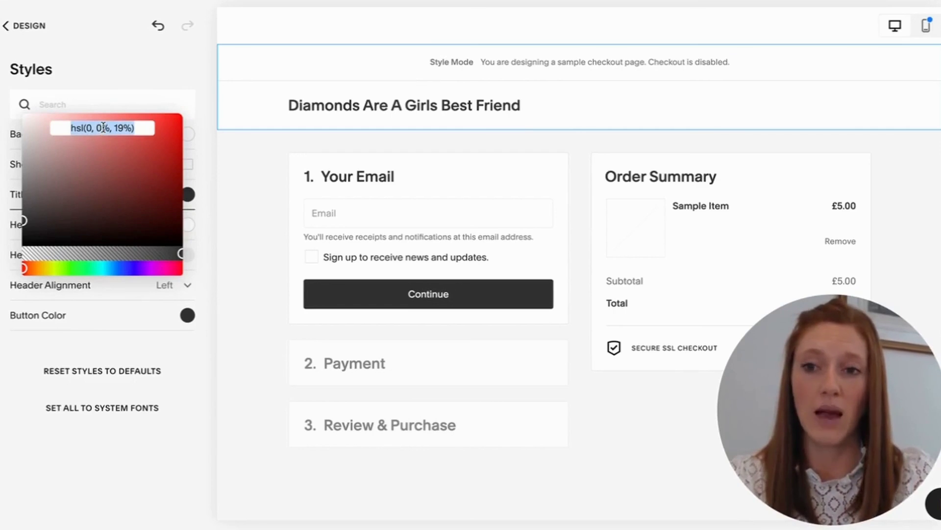
pyautogui.click(93, 76)
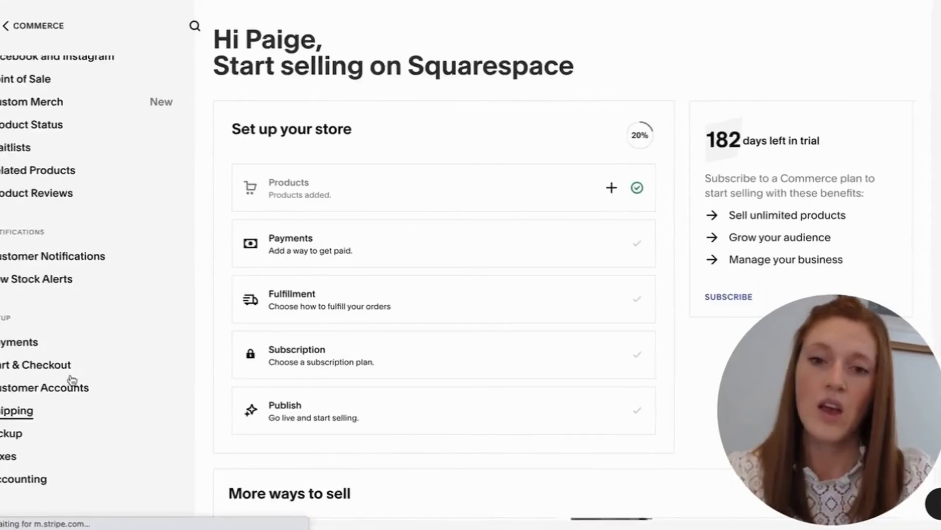
# Review the weight range rate's Formula and Shipping Zones options in the Shipping settings, and look at the Pickup settings.
pyautogui.click(28, 410)
pyautogui.click(489, 164)
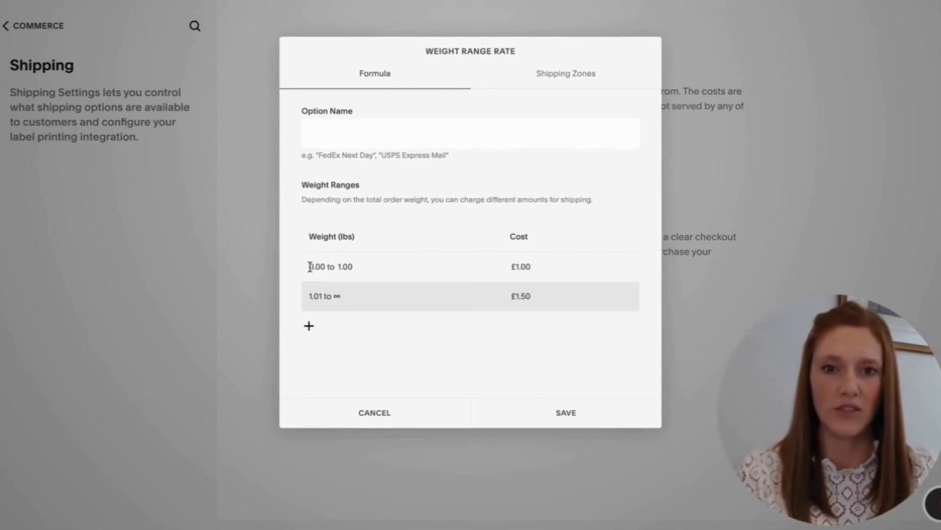
pyautogui.click(550, 73)
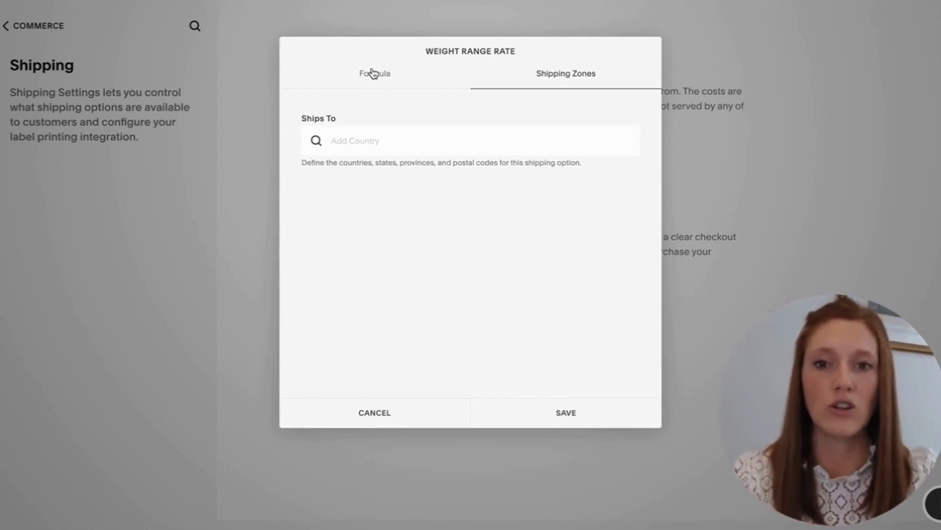
pyautogui.click(567, 414)
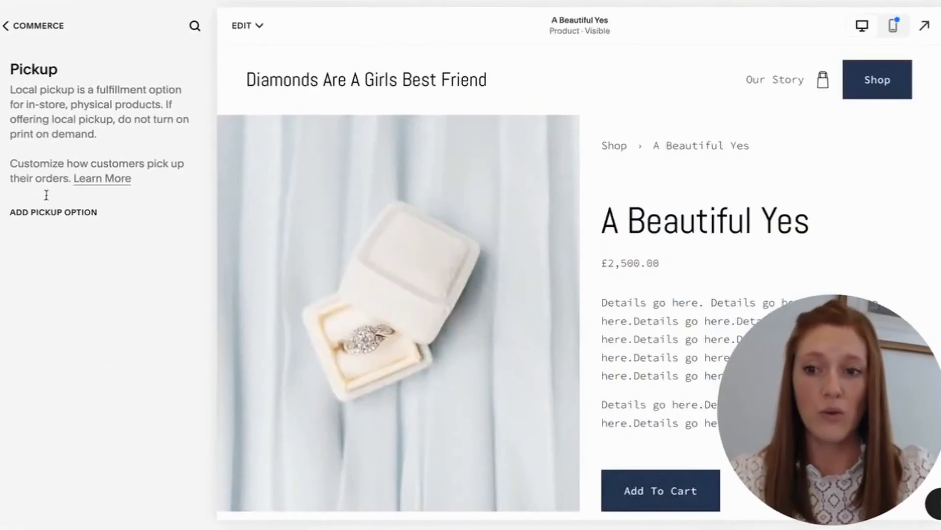
pyautogui.click(27, 25)
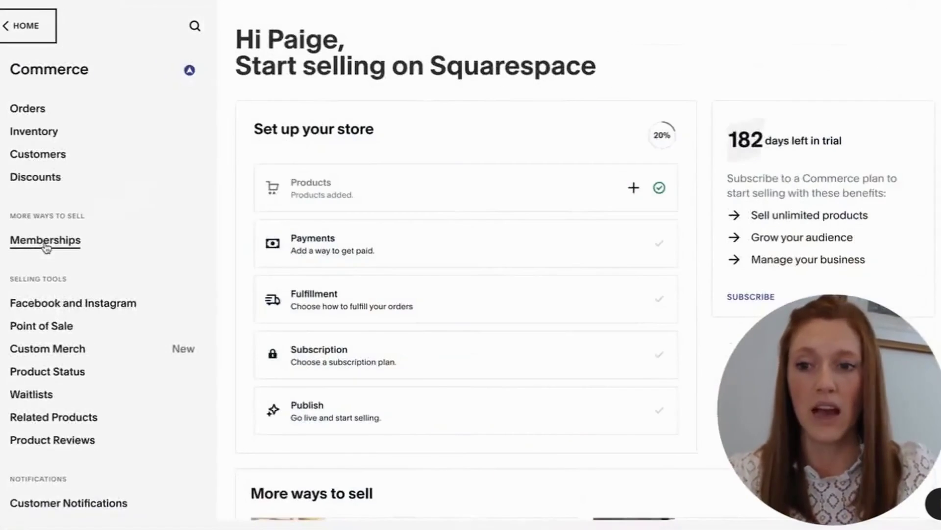
# Review the Taxes settings and the Accounting report download options in Commerce.
pyautogui.scroll(-5, 46, 247)
pyautogui.click(25, 454)
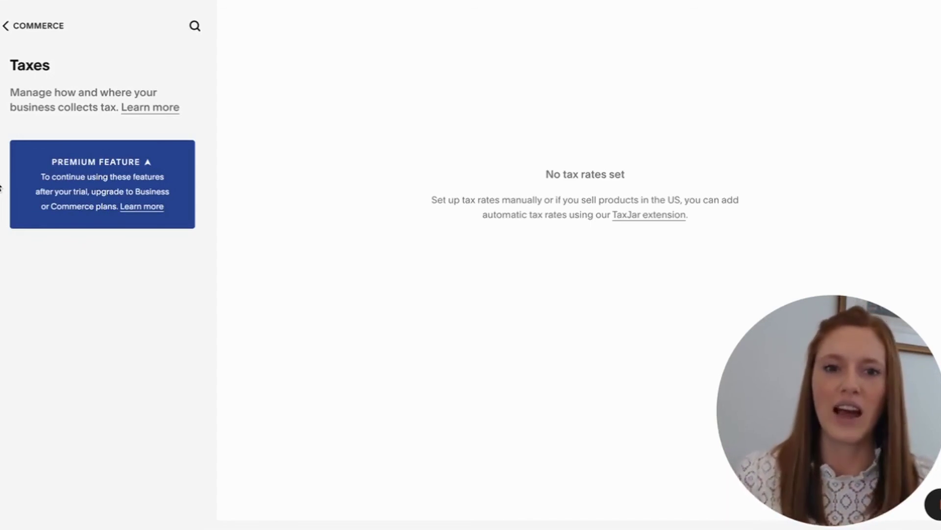
pyautogui.click(23, 24)
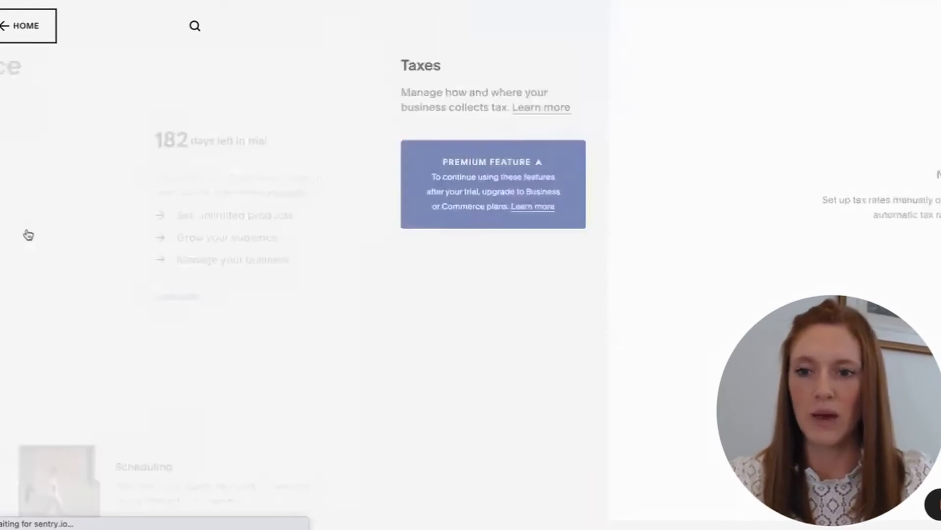
pyautogui.click(30, 479)
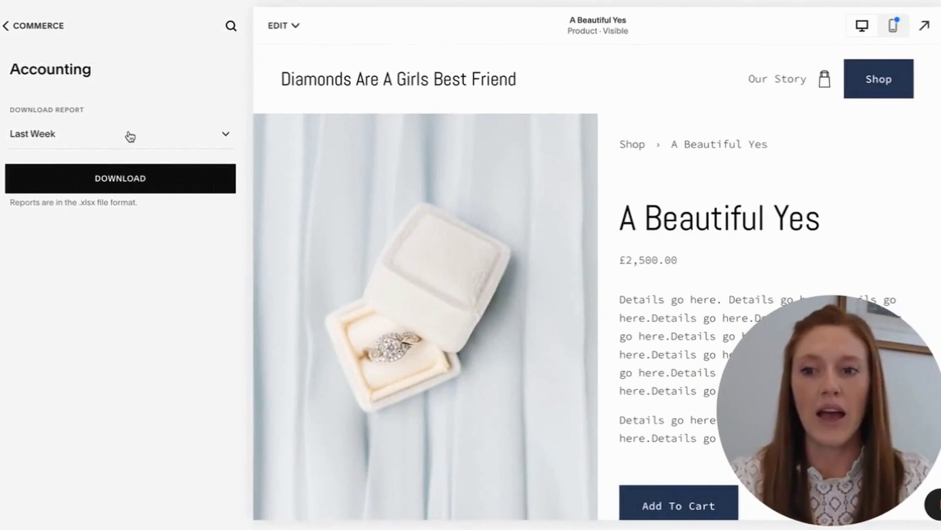
pyautogui.click(5, 26)
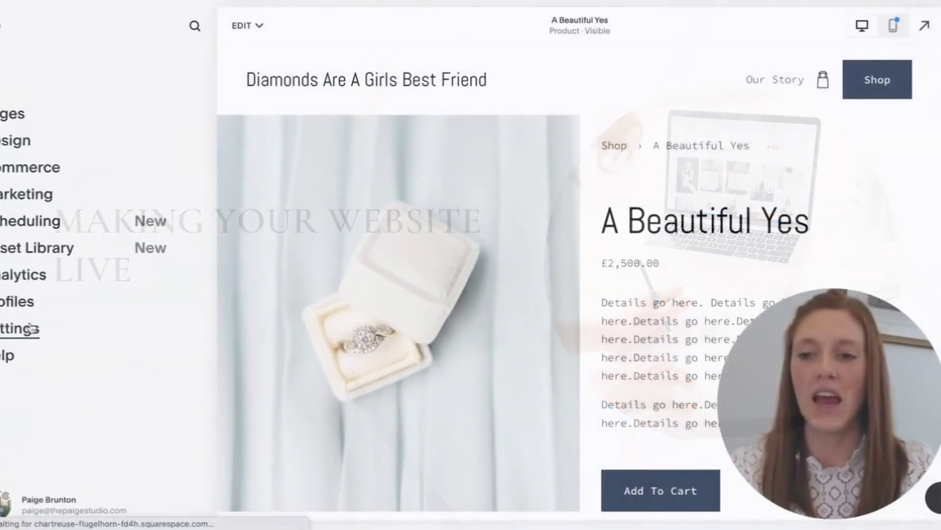
# Open the website's trial subscription in the Billing settings and start its upgrade to reach the plan selection.
pyautogui.click(31, 327)
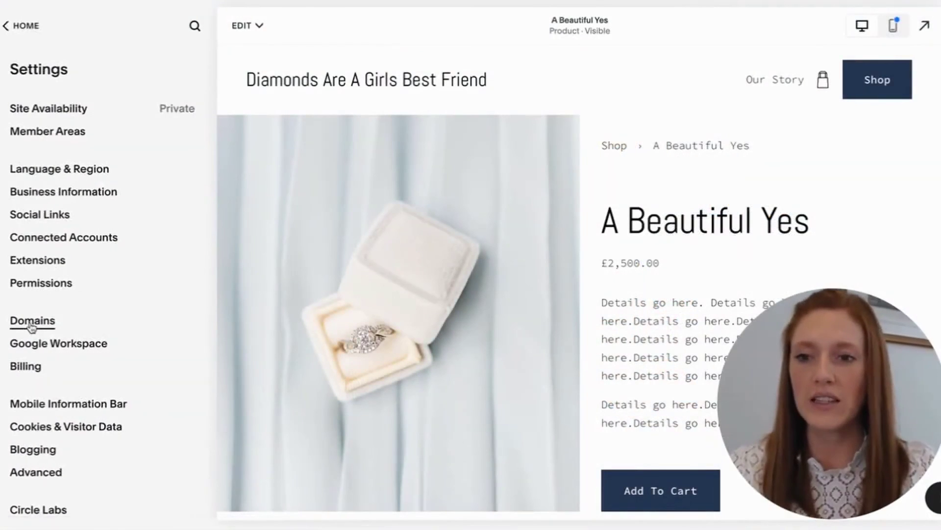
pyautogui.click(25, 366)
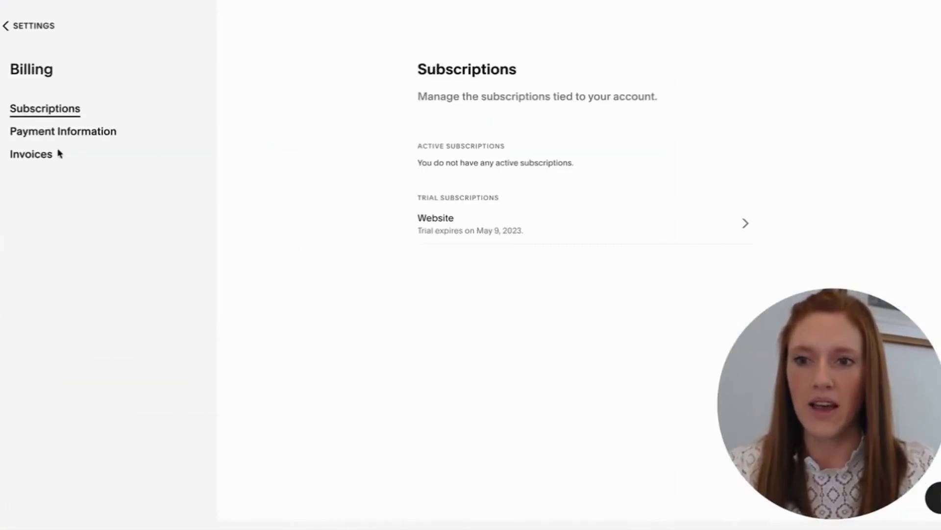
pyautogui.click(432, 222)
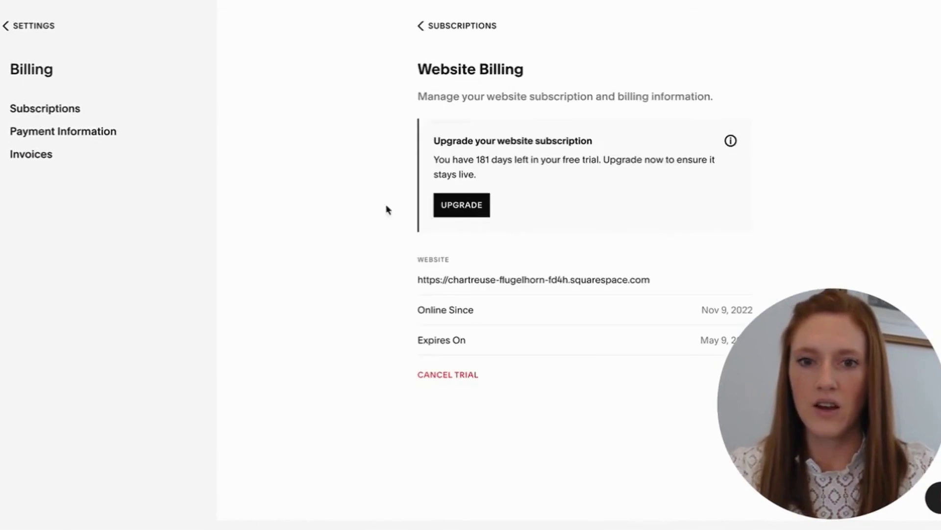
pyautogui.click(458, 207)
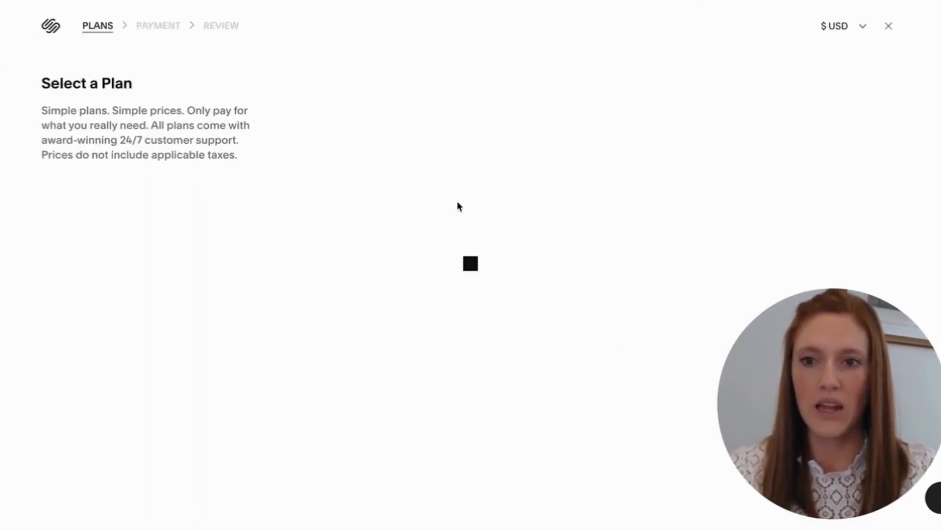
# Compare the annual prices and features of the Personal, Business, Commerce Basic and Commerce Advanced plans, especially the Commerce section.
pyautogui.scroll(-4, 12, 186)
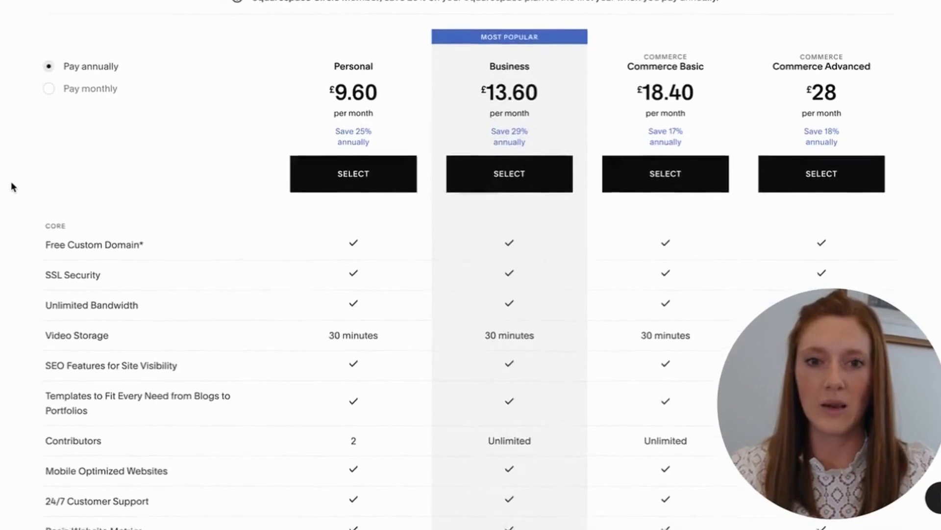
pyautogui.scroll(-1, 12, 187)
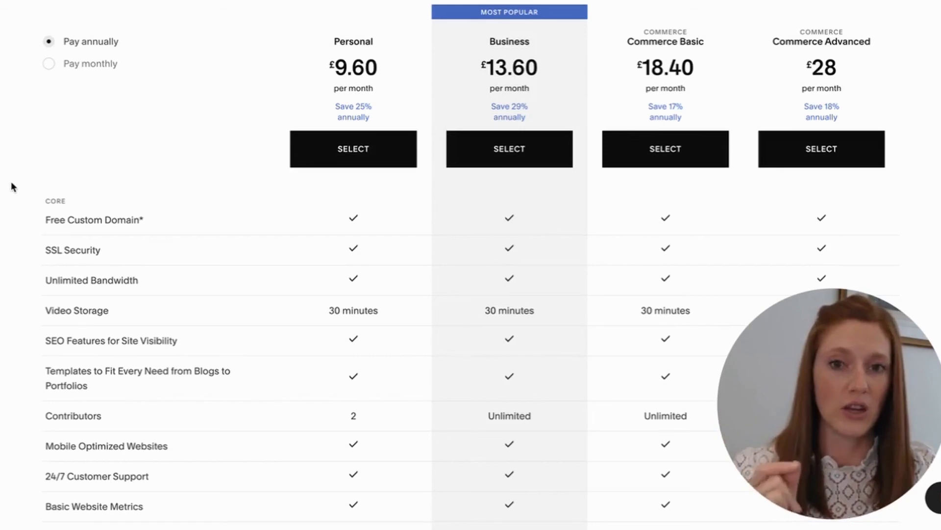
pyautogui.scroll(-10, 11, 183)
pyautogui.scroll(-2, 11, 181)
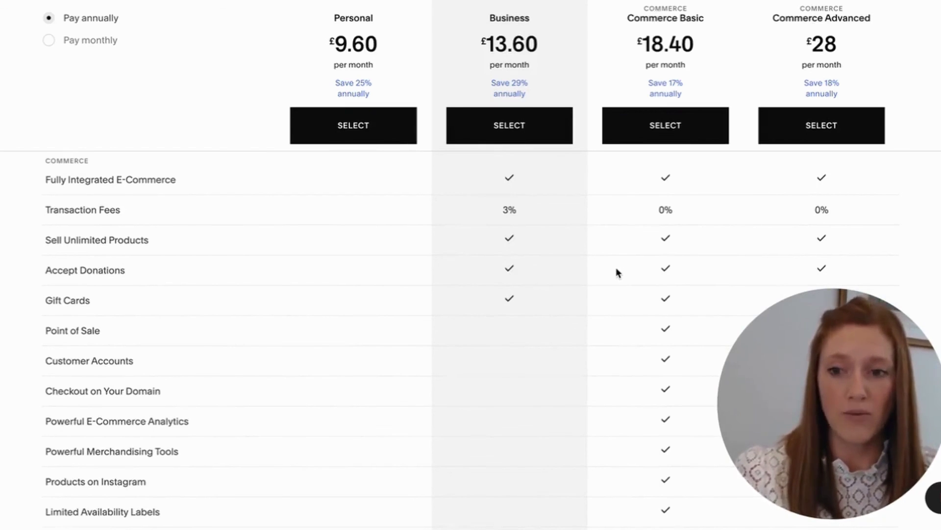
pyautogui.scroll(-3, 618, 273)
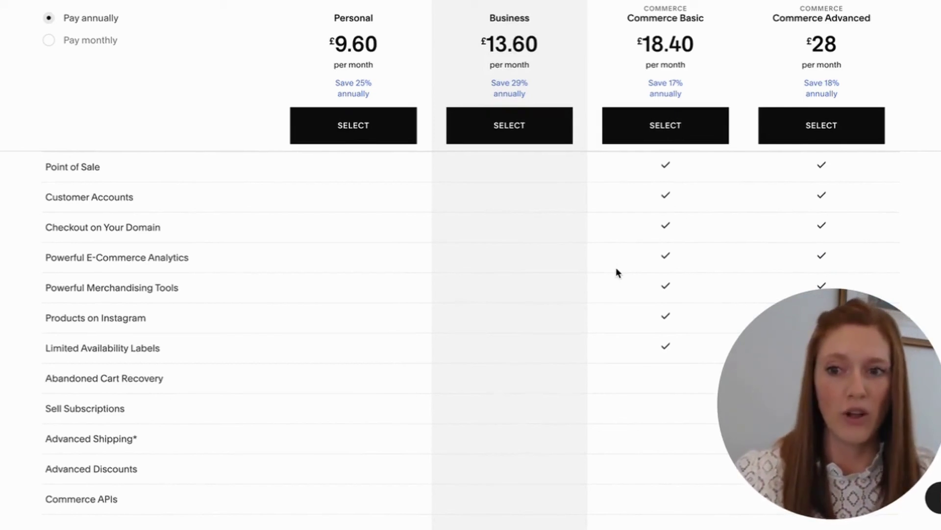
pyautogui.scroll(3, 616, 272)
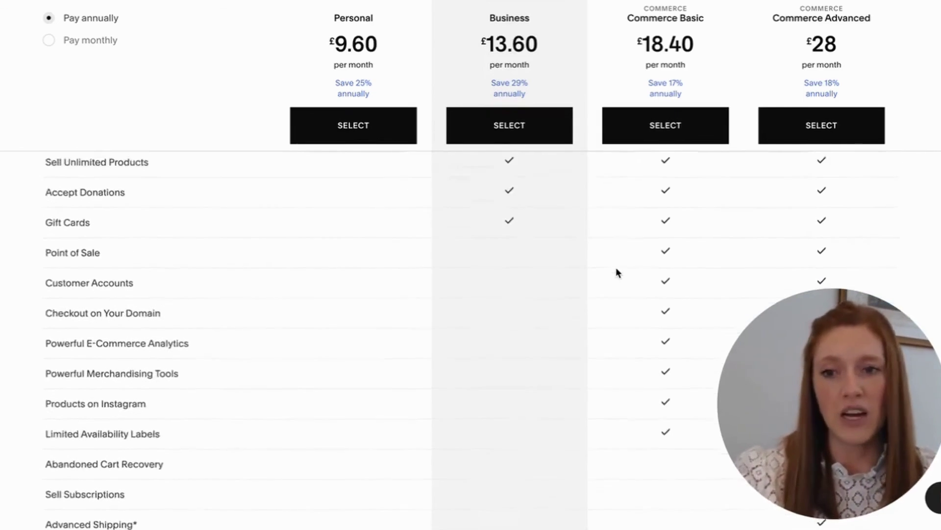
pyautogui.scroll(2, 617, 269)
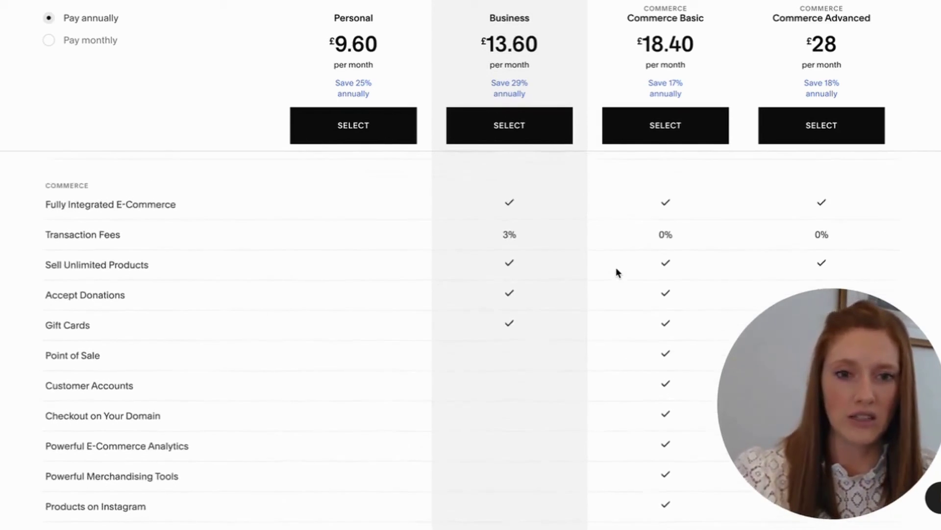
# Compare the remaining Commerce and Marketing features of the Business, Commerce Basic and Commerce Advanced plans.
pyautogui.scroll(-1, 616, 269)
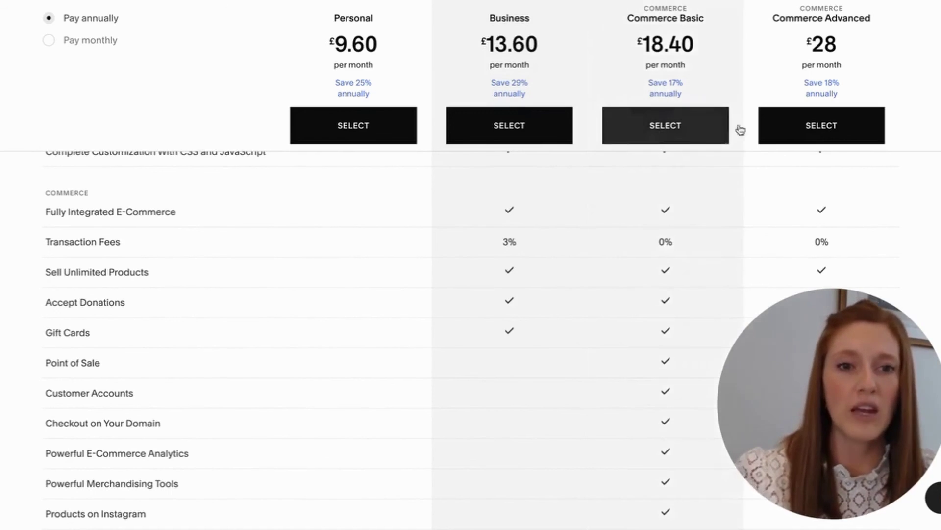
pyautogui.scroll(-6, 633, 280)
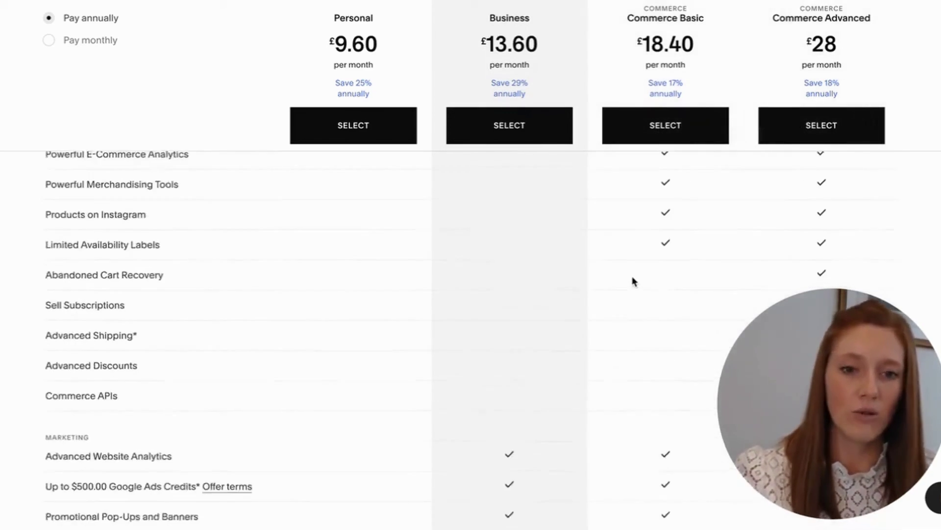
pyautogui.moveTo(863, 402); pyautogui.dragTo(140, 427)
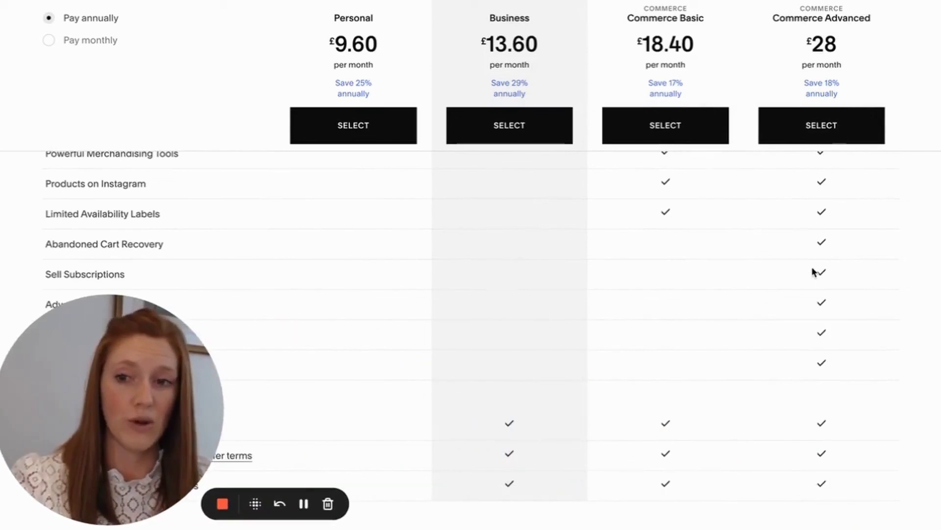
pyautogui.scroll(15, 812, 272)
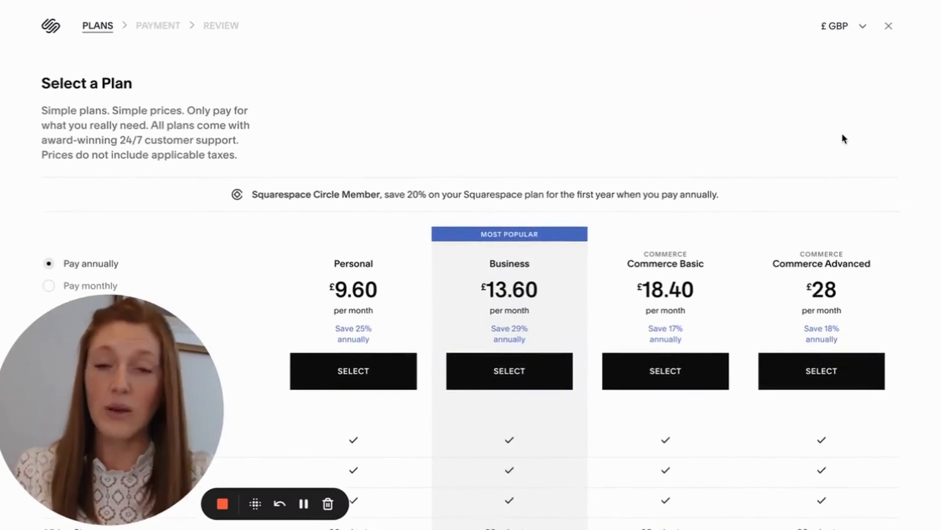
# Leave the plan selection and open the jewellery site's Site Availability settings.
pyautogui.click(888, 25)
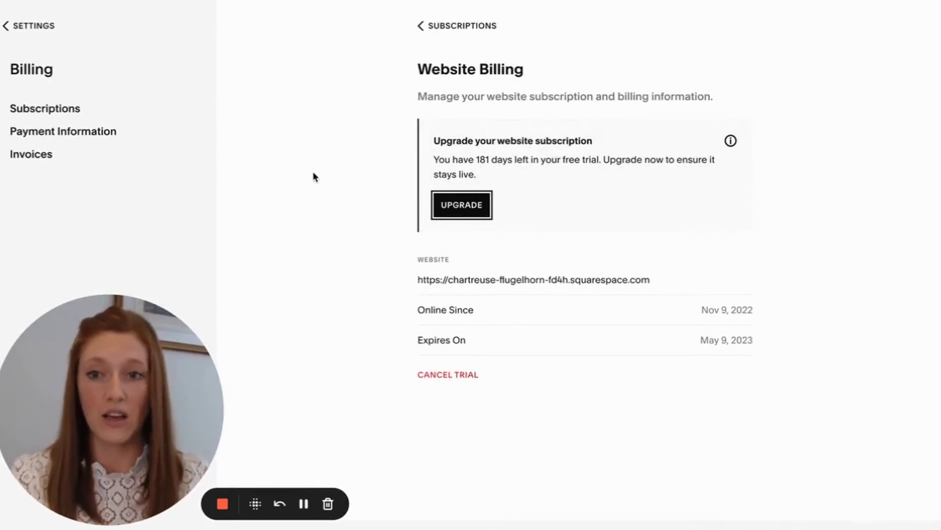
pyautogui.click(24, 26)
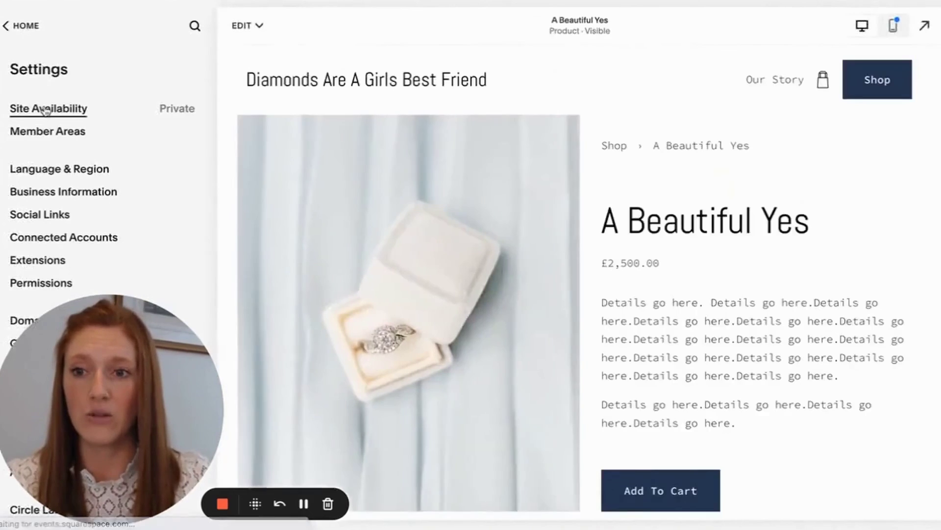
pyautogui.click(45, 107)
pyautogui.click(17, 180)
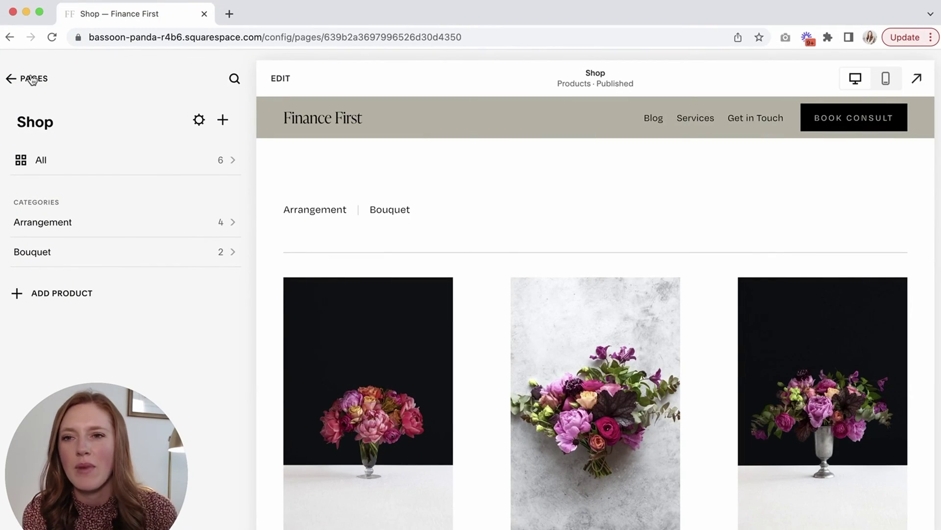
# Open the Finance First site's Shop page for editing and bring up its product section's format settings.
pyautogui.click(32, 79)
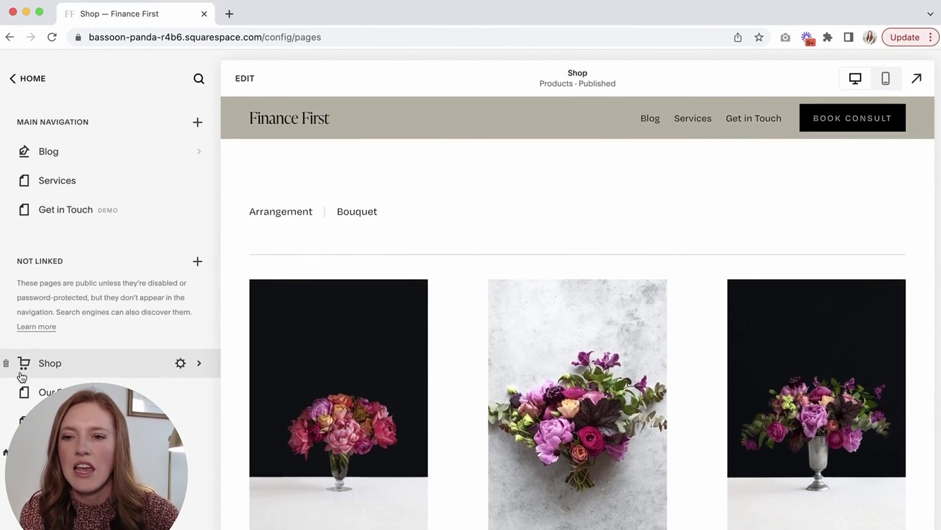
pyautogui.click(78, 363)
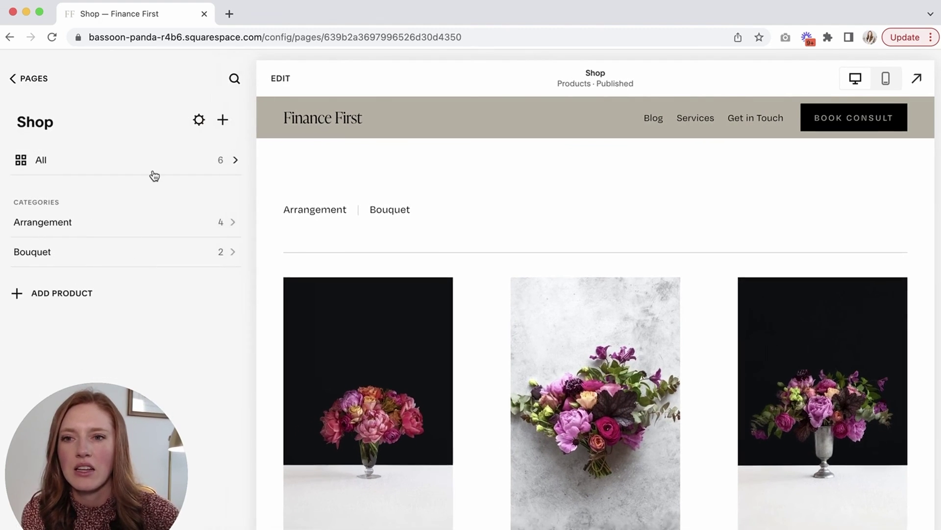
pyautogui.click(274, 78)
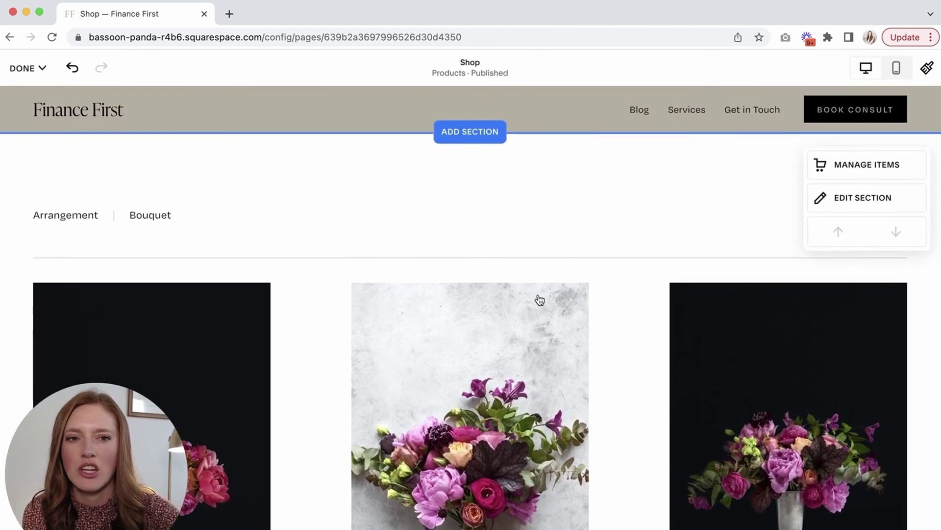
pyautogui.scroll(-5, 540, 300)
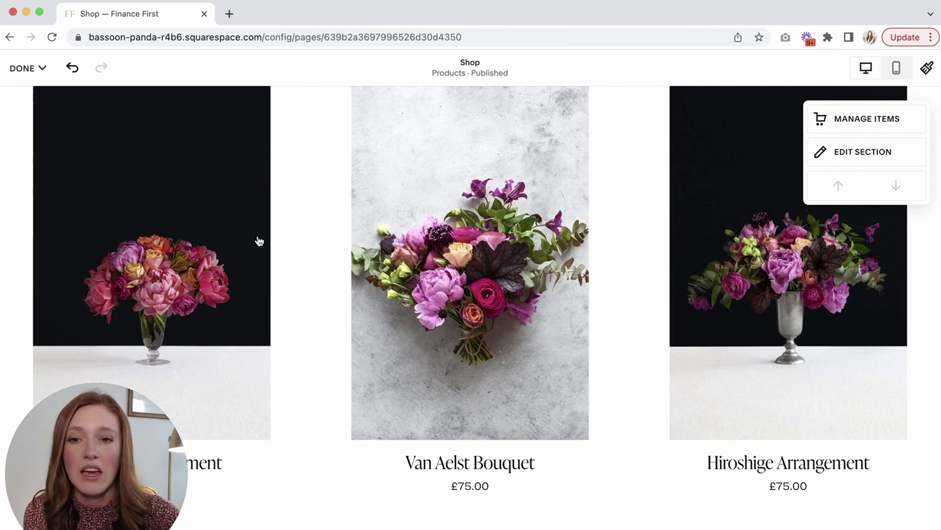
pyautogui.click(840, 151)
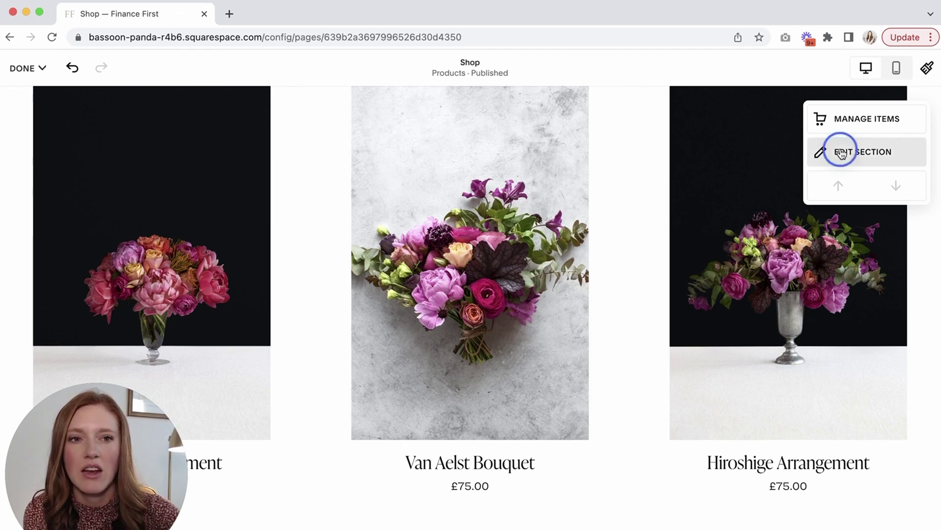
pyautogui.moveTo(840, 151); pyautogui.dragTo(746, 68)
# Set the product grid's column spacing to 6vw and its row spacing to 4.5vw.
pyautogui.moveTo(790, 230); pyautogui.dragTo(744, 233)
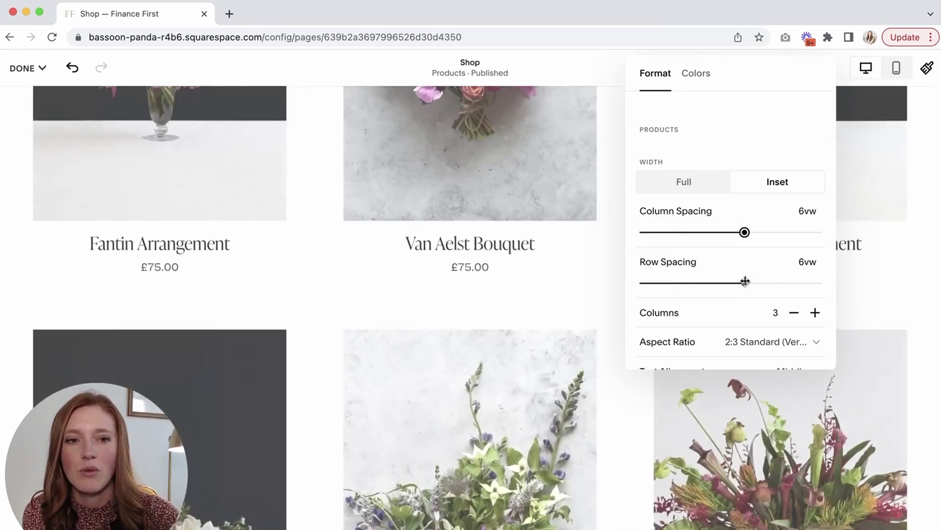
pyautogui.click(745, 283)
pyautogui.moveTo(744, 282); pyautogui.dragTo(716, 283)
# Try different column counts for the product grid and set it to 4 columns.
pyautogui.scroll(-3, 686, 177)
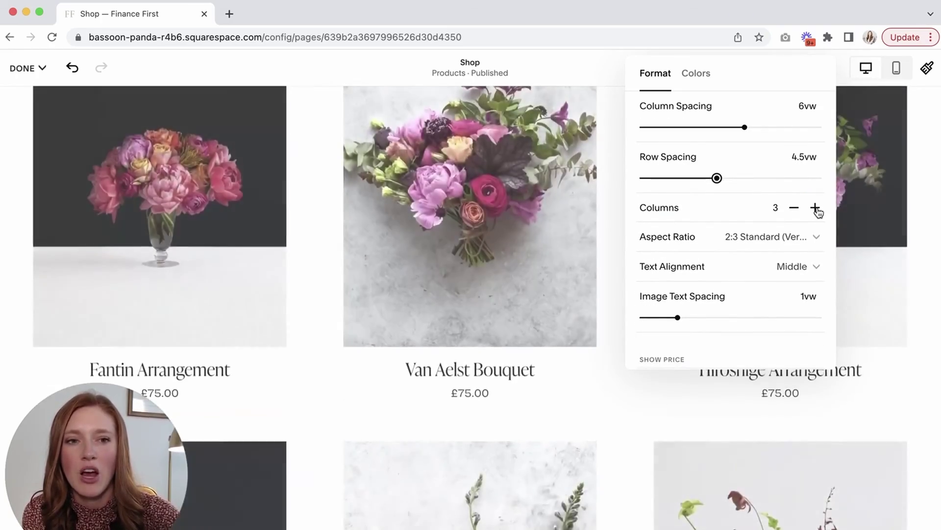
pyautogui.click(815, 208)
pyautogui.click(794, 208)
pyautogui.click(793, 208)
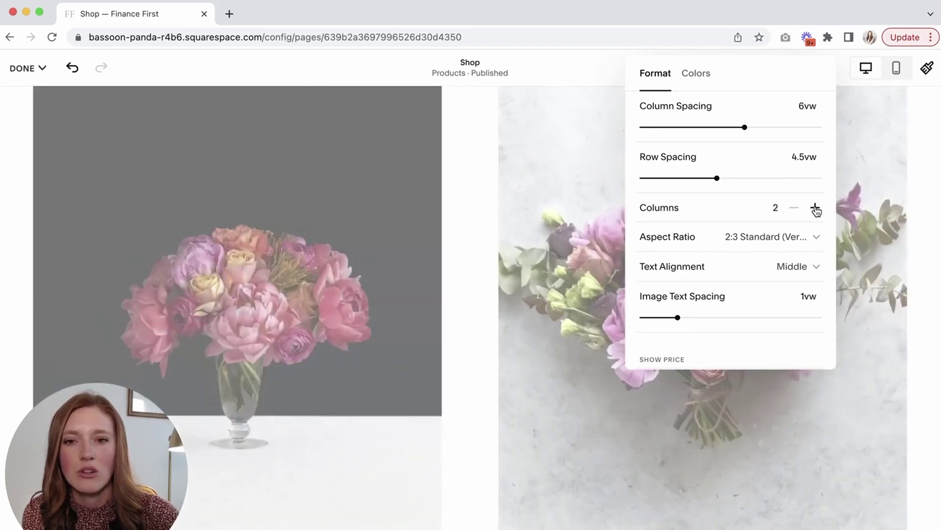
pyautogui.click(815, 208)
pyautogui.click(815, 207)
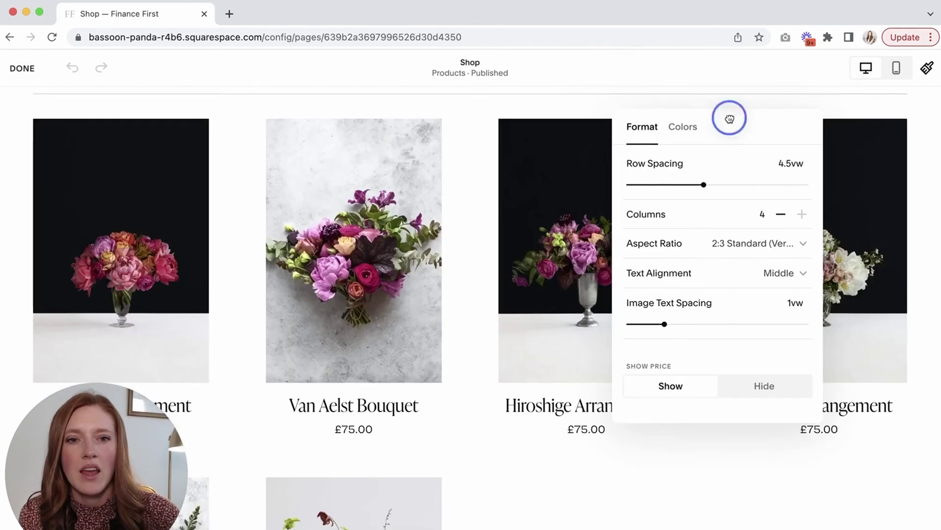
# Try the product images at 1:1, 3:2, 4:3 and 3:4 aspect ratios, and return them to 2:3 Standard (Vertical).
pyautogui.click(749, 244)
pyautogui.click(667, 184)
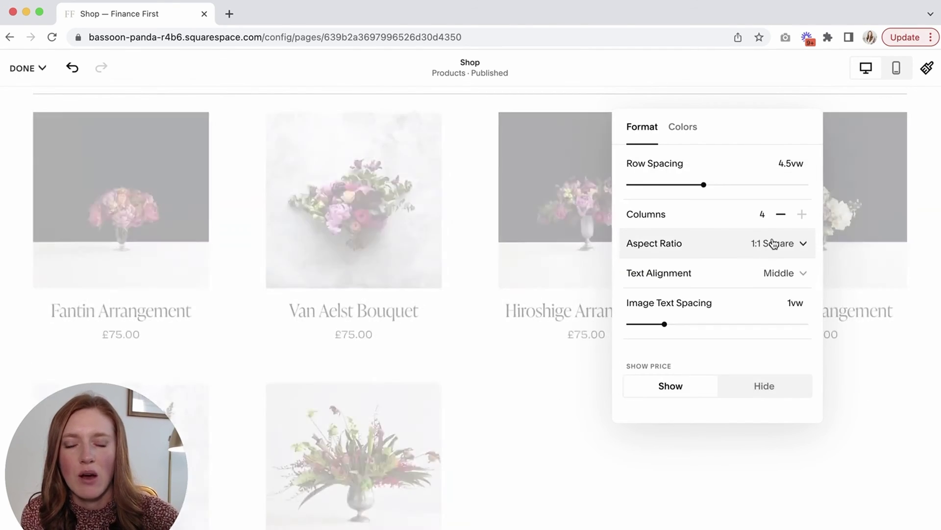
pyautogui.click(773, 243)
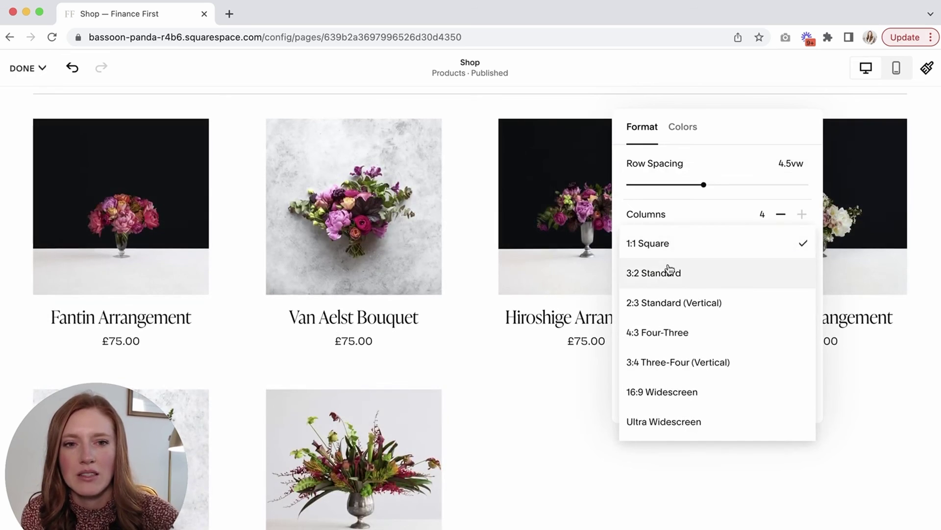
pyautogui.click(657, 274)
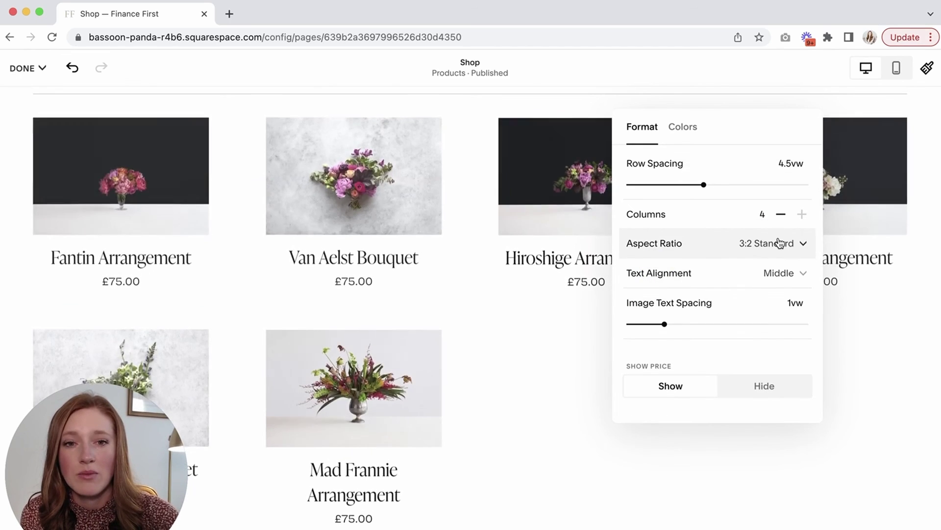
pyautogui.click(773, 245)
pyautogui.click(680, 303)
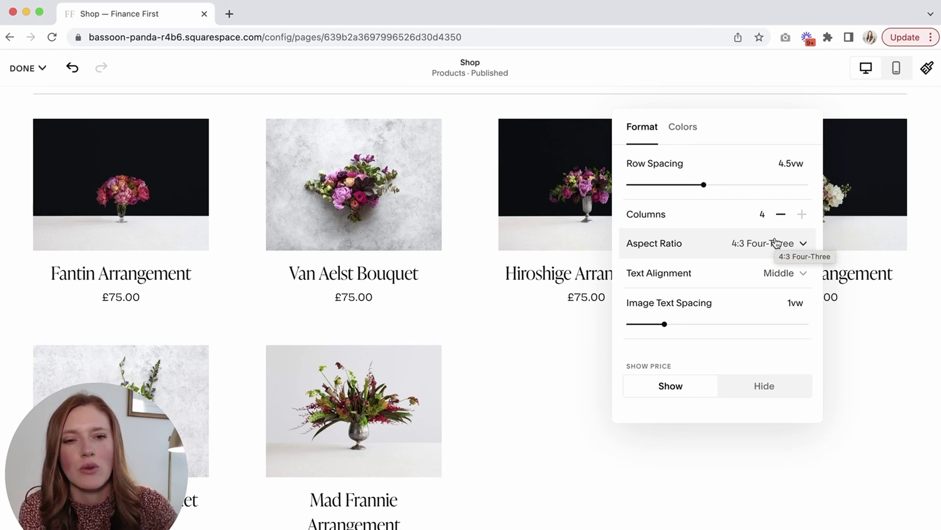
pyautogui.click(775, 243)
pyautogui.click(669, 274)
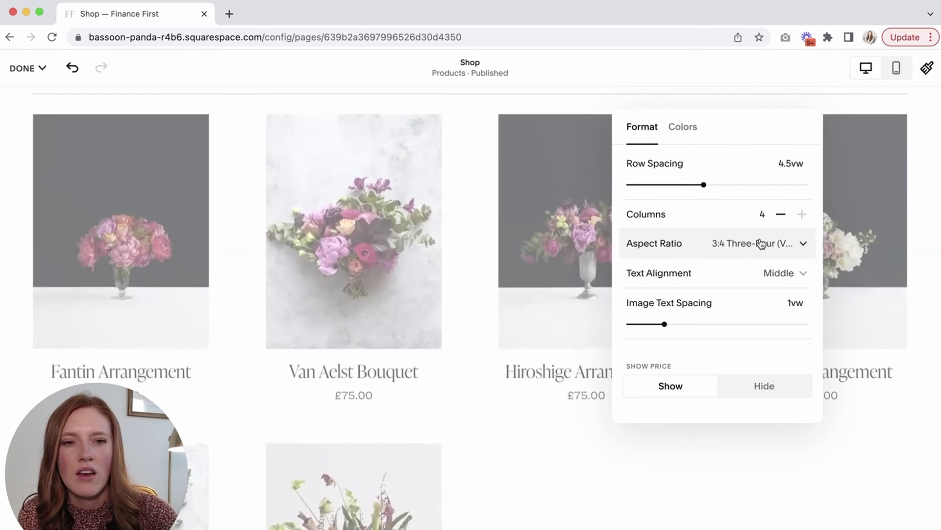
pyautogui.click(761, 243)
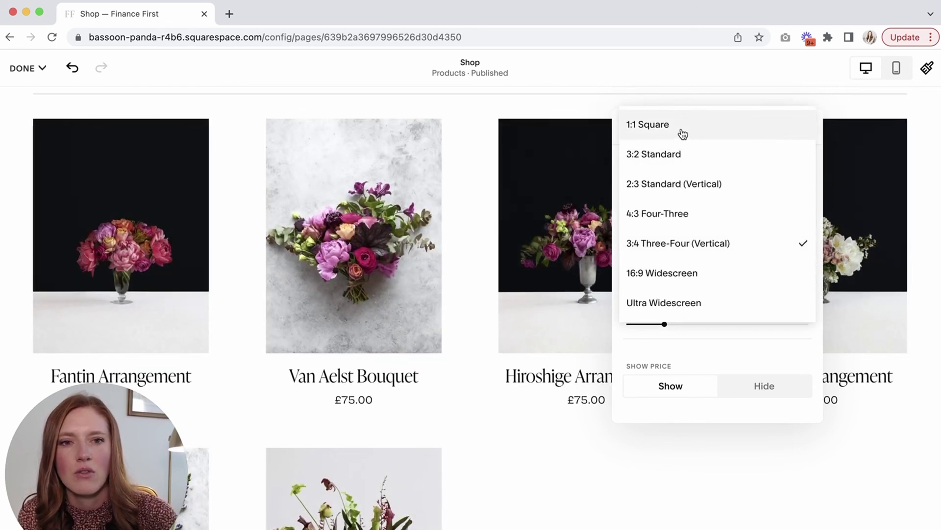
pyautogui.click(664, 184)
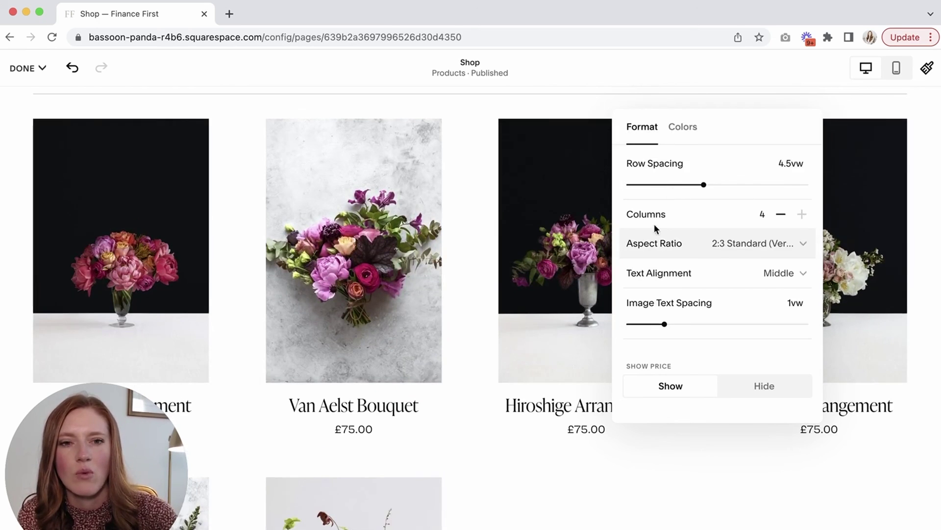
# Check the product grid's text alignment and image text spacing options, and try hiding the prices before showing them again.
pyautogui.scroll(-2, 472, 273)
pyautogui.click(789, 274)
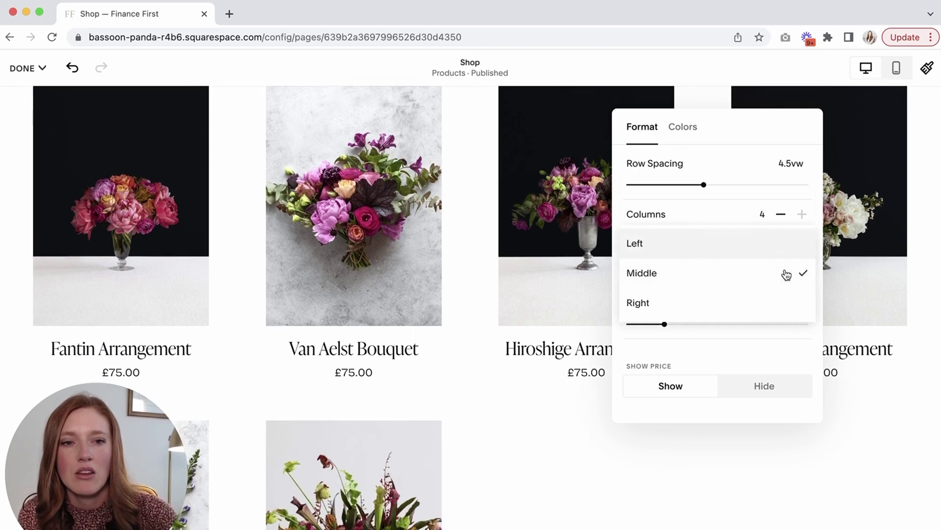
pyautogui.scroll(-2, 771, 354)
pyautogui.moveTo(665, 274)
pyautogui.mouseDown()
pyautogui.moveTo(727, 273)
pyautogui.moveTo(664, 275)
pyautogui.mouseUp()
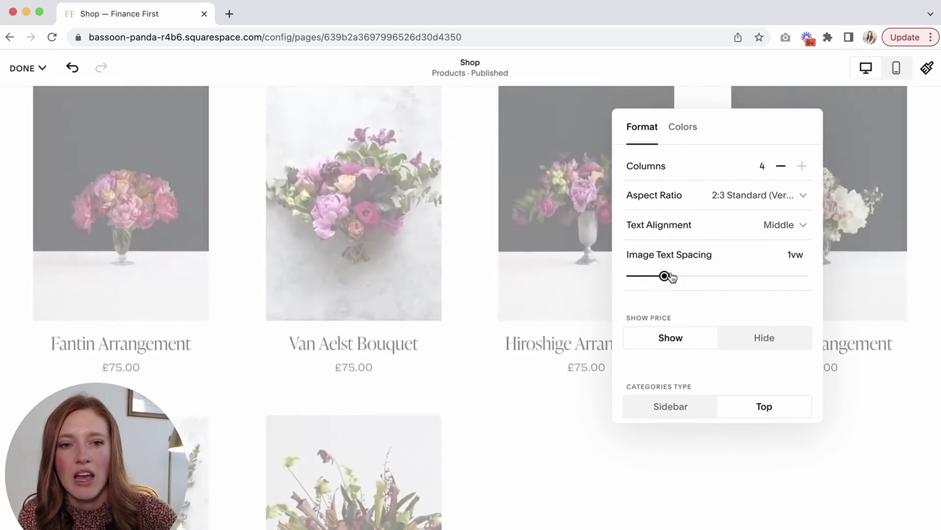
pyautogui.scroll(-3, 733, 286)
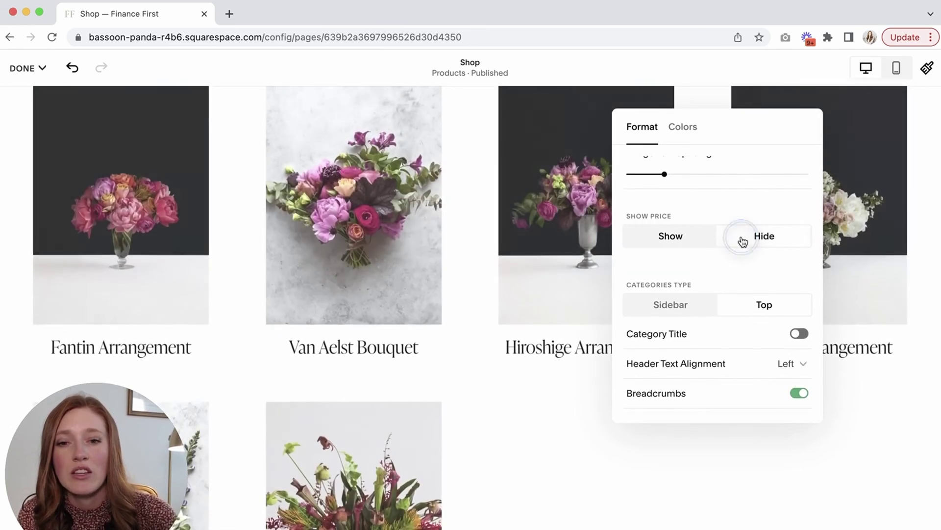
pyautogui.click(684, 236)
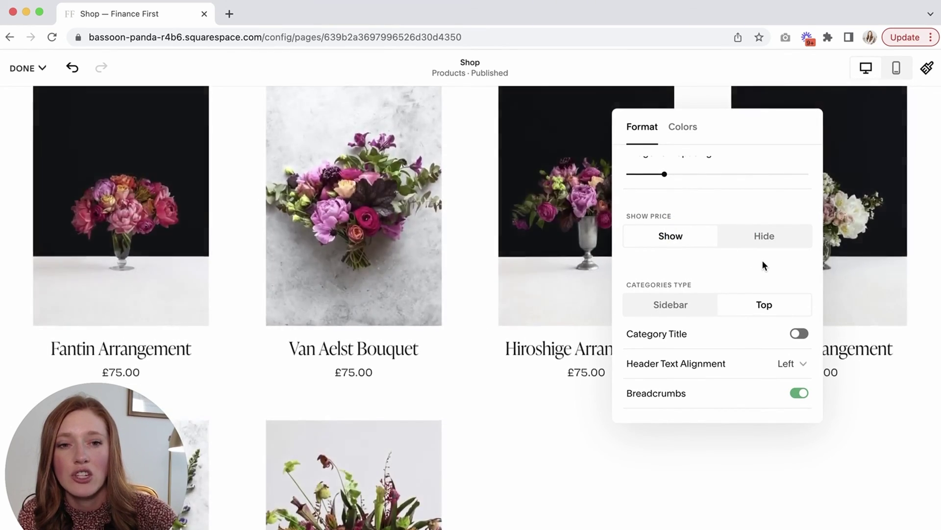
# Try the Middle header text alignment for the shop's categories and return it to Left.
pyautogui.click(725, 363)
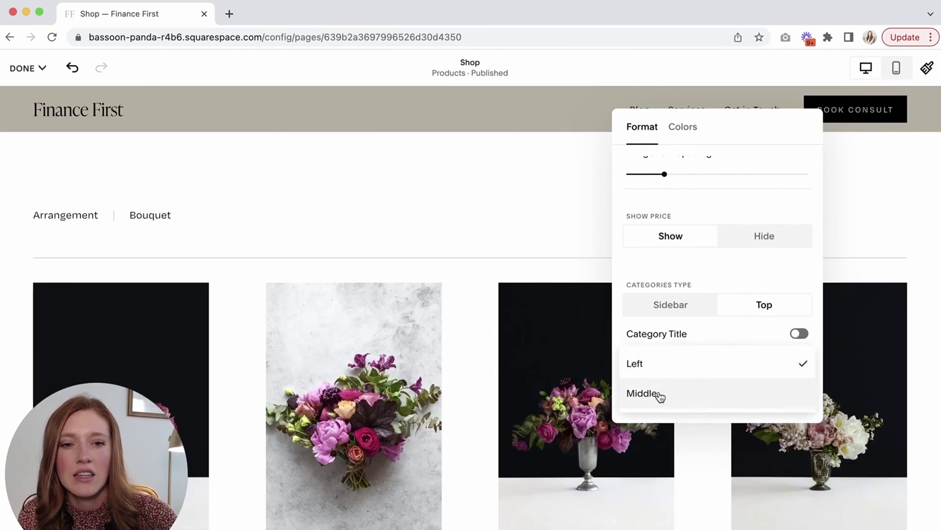
pyautogui.click(658, 393)
pyautogui.click(665, 363)
pyautogui.click(660, 333)
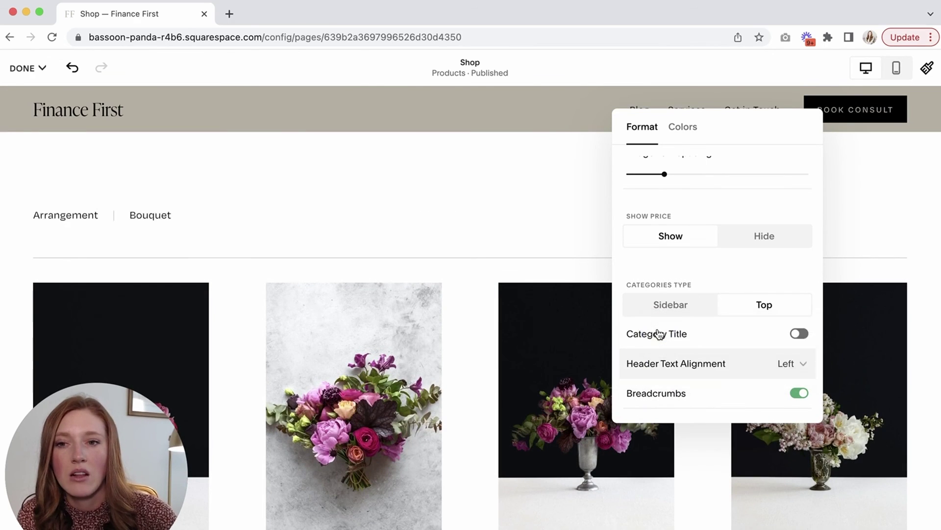
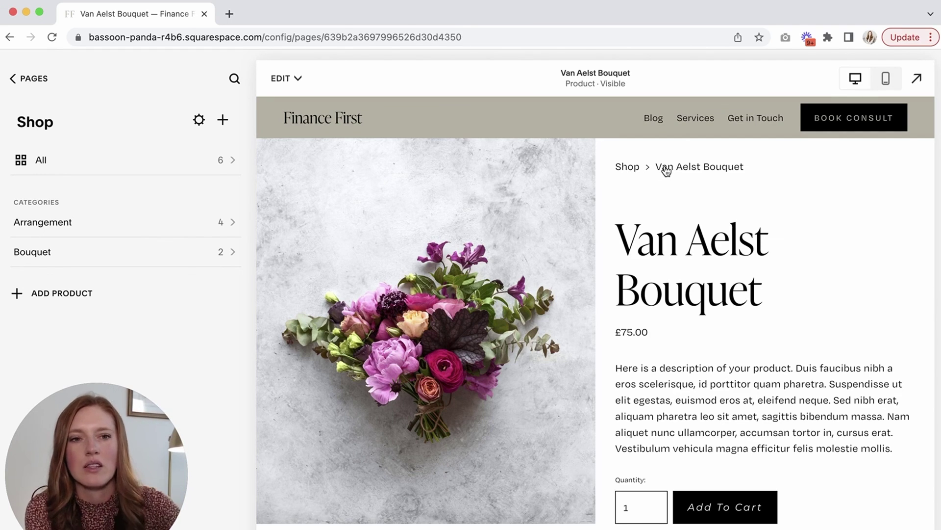
# Try several colour themes on the Shop page's product section, including Bright 1 and Lightest 1, and apply Dark 1.
pyautogui.scroll(-5, 366, 295)
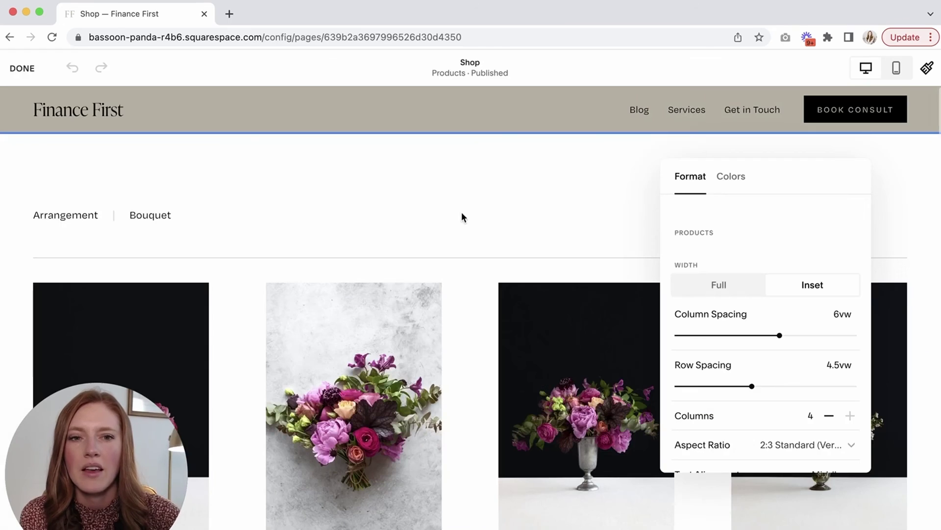
pyautogui.click(732, 177)
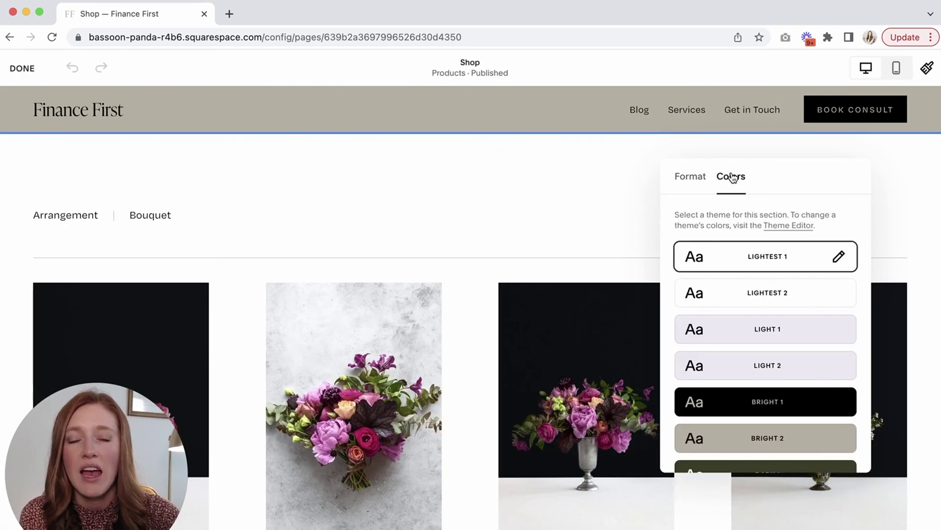
pyautogui.click(739, 327)
pyautogui.scroll(-3, 739, 328)
pyautogui.click(739, 328)
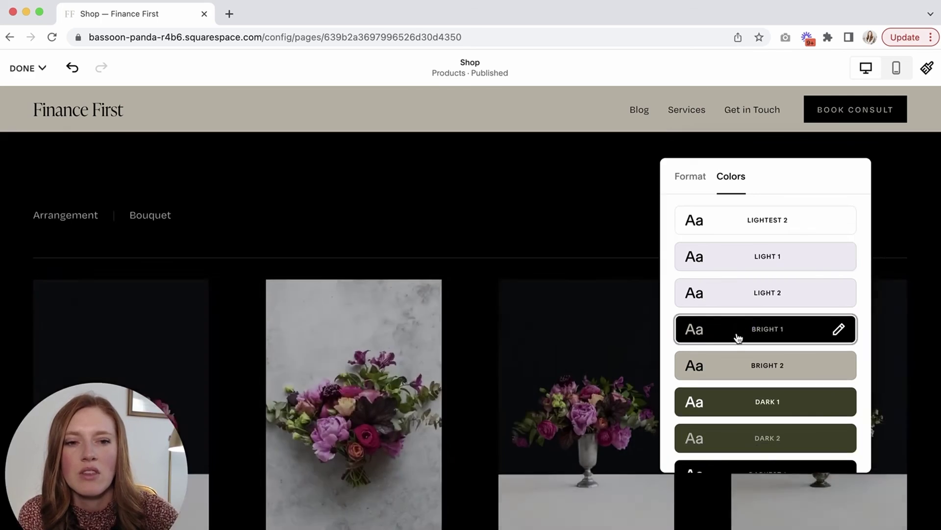
pyautogui.click(737, 365)
pyautogui.click(727, 402)
pyautogui.scroll(3, 729, 294)
pyautogui.click(732, 249)
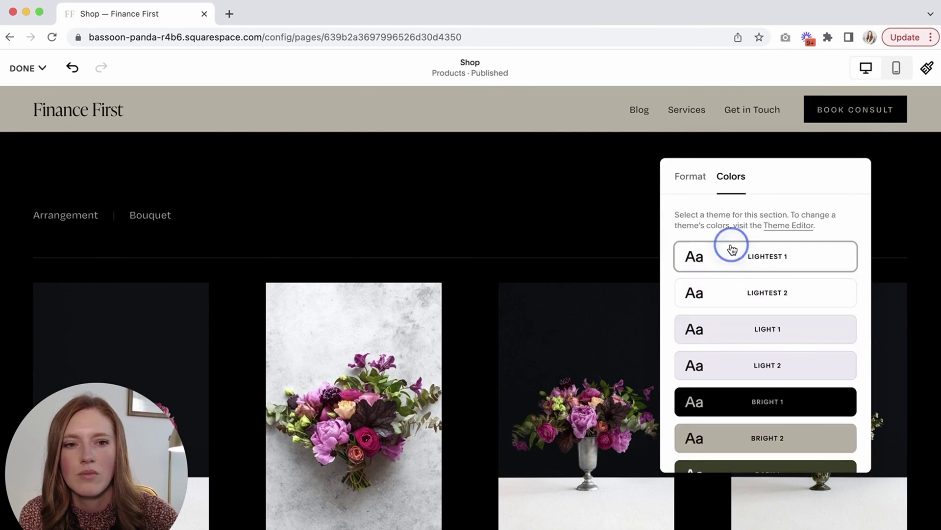
pyautogui.scroll(-3, 725, 334)
pyautogui.click(725, 304)
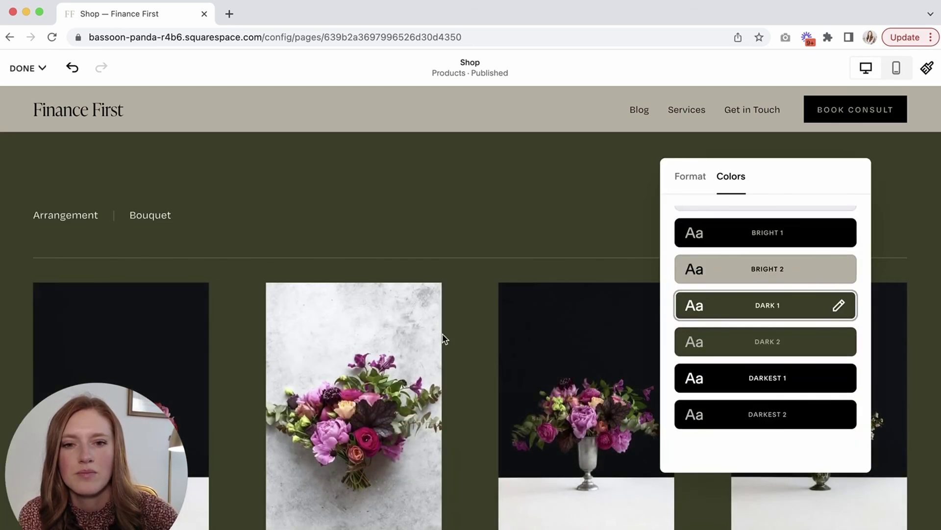
# Save the Shop page's section changes and open the site-wide colour settings in Site Styles.
pyautogui.click(22, 68)
pyautogui.click(25, 104)
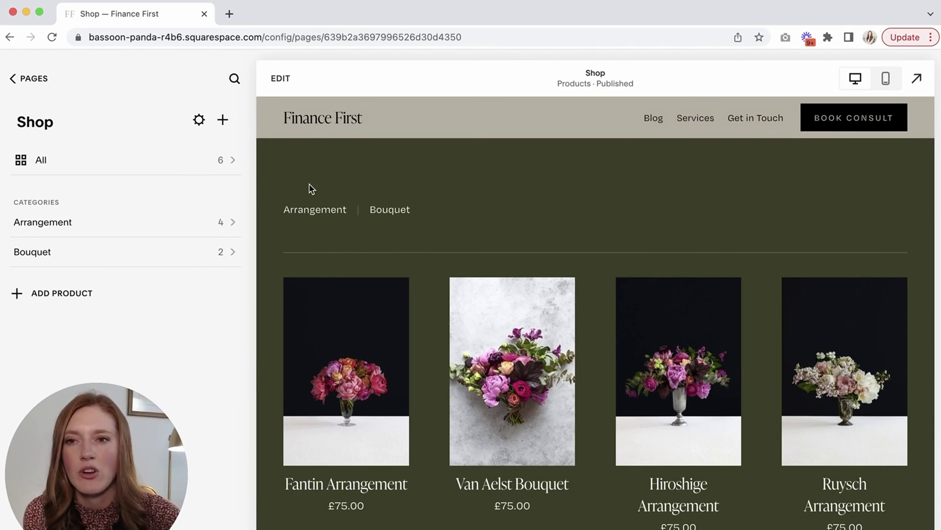
pyautogui.click(25, 82)
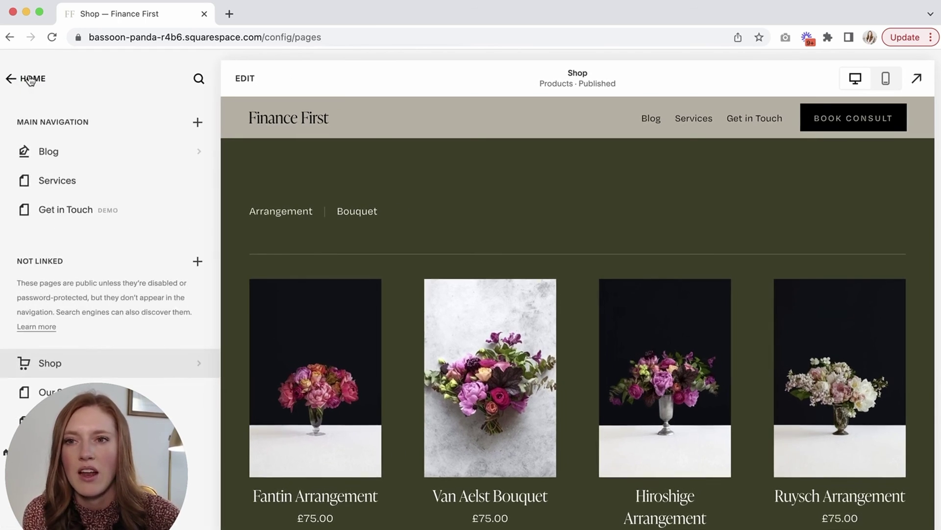
pyautogui.click(29, 74)
pyautogui.click(34, 190)
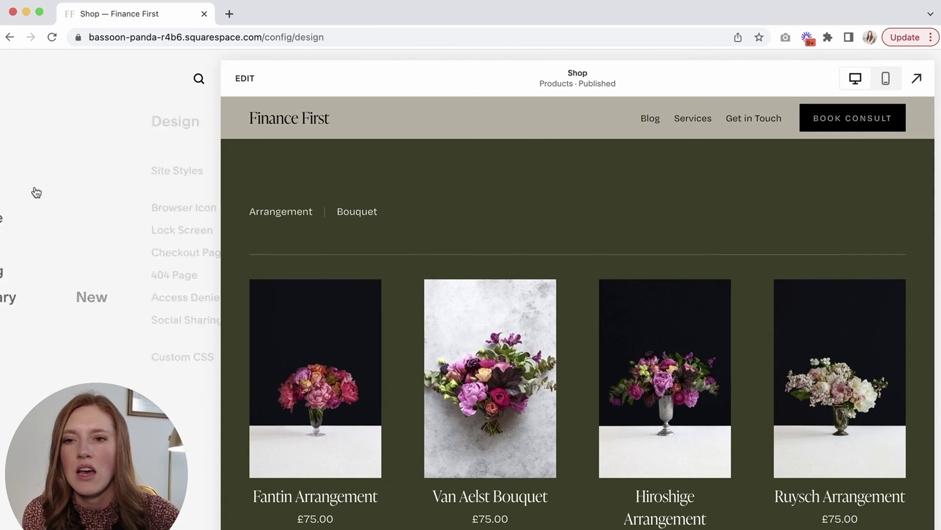
pyautogui.click(33, 170)
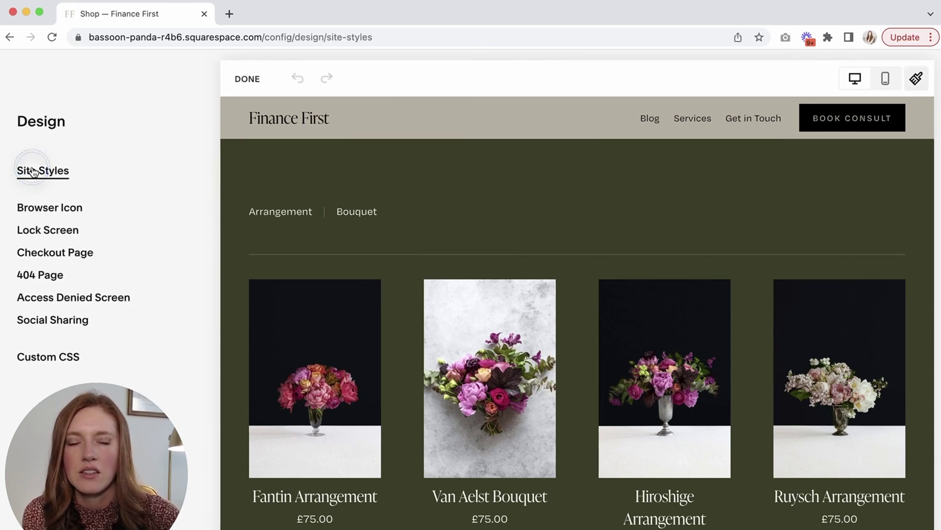
pyautogui.click(762, 212)
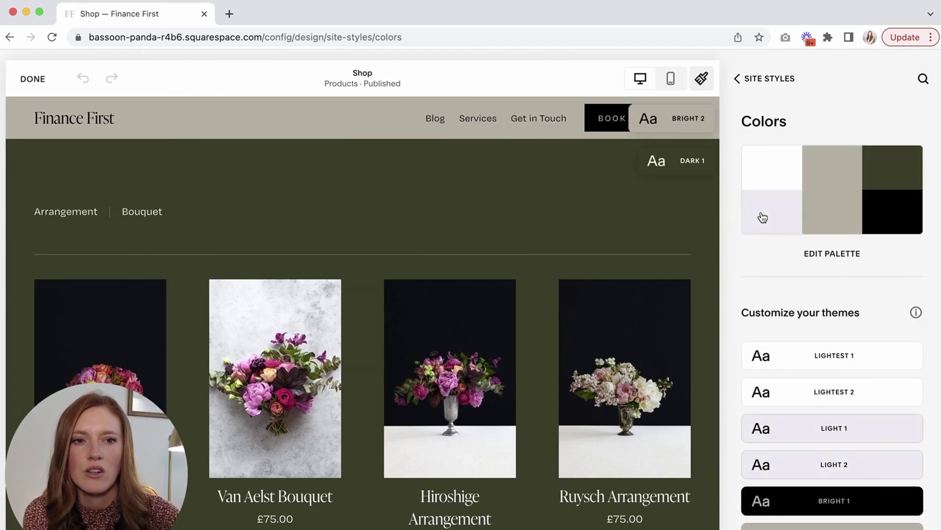
# Examine which element colours can be customised in the Dark 1 theme, including text, links, buttons and menu overlay.
pyautogui.scroll(-4, 819, 365)
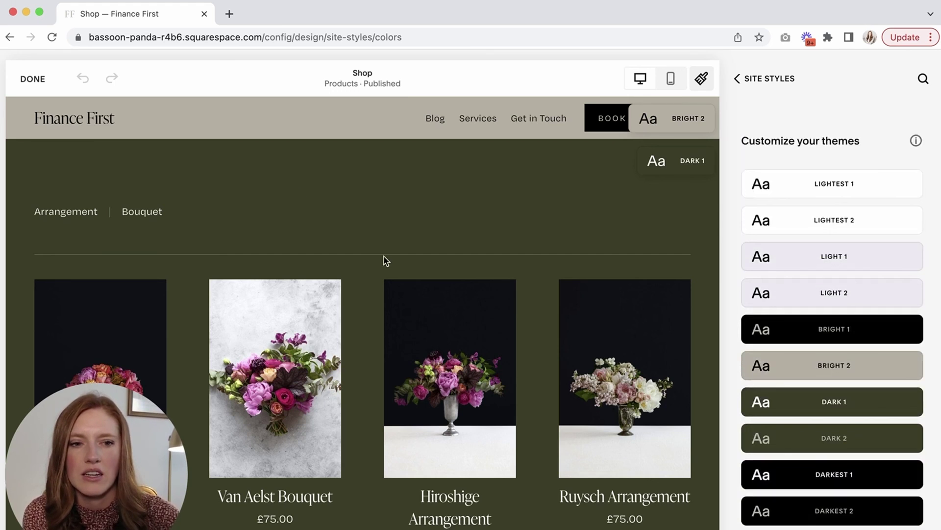
pyautogui.click(905, 402)
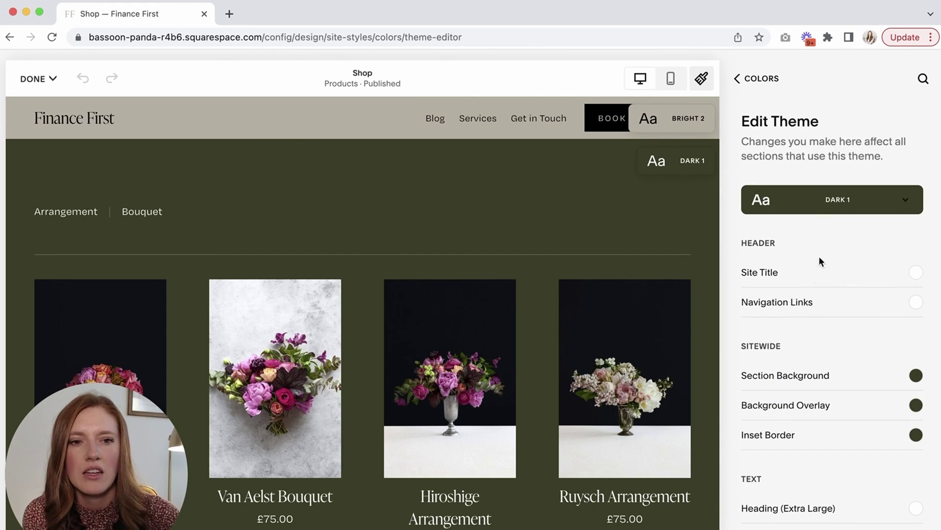
pyautogui.scroll(-20, 821, 281)
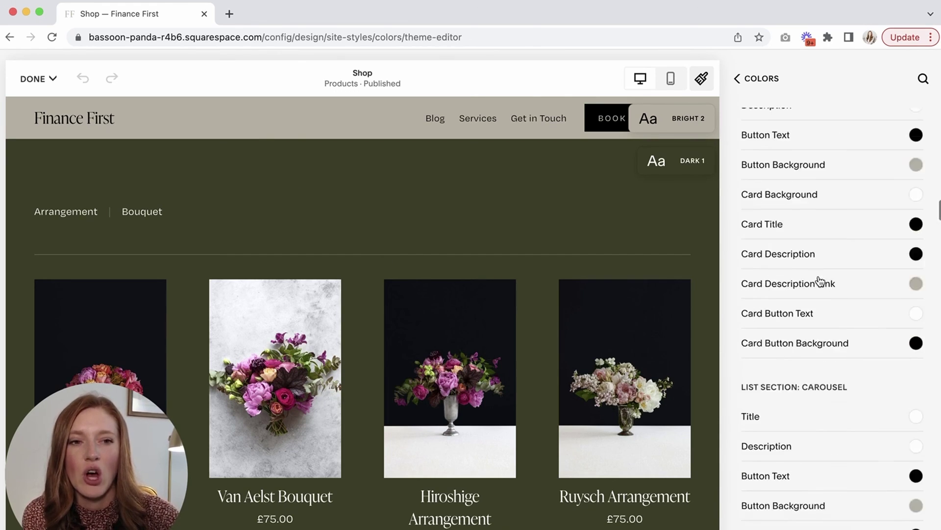
pyautogui.scroll(-1, 821, 281)
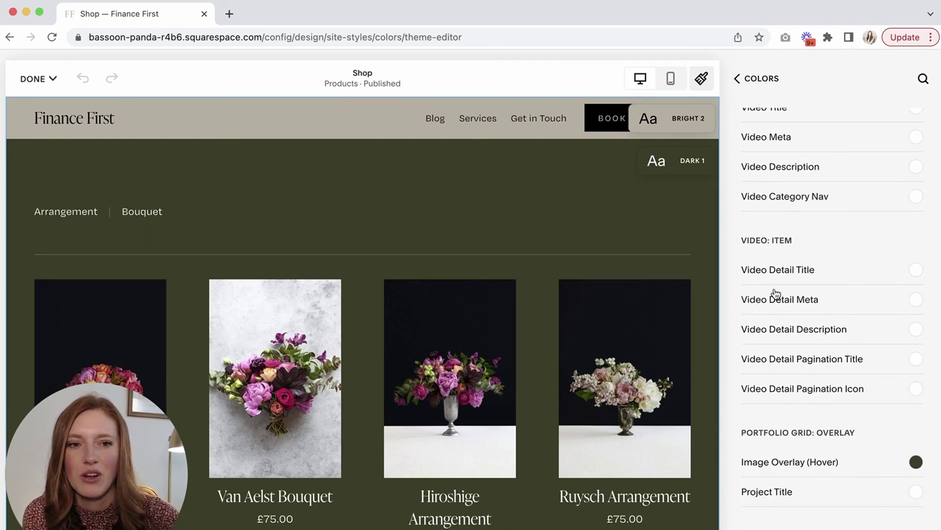
pyautogui.scroll(-20, 775, 293)
pyautogui.scroll(-10, 776, 294)
pyautogui.scroll(20, 776, 293)
pyautogui.scroll(15, 776, 294)
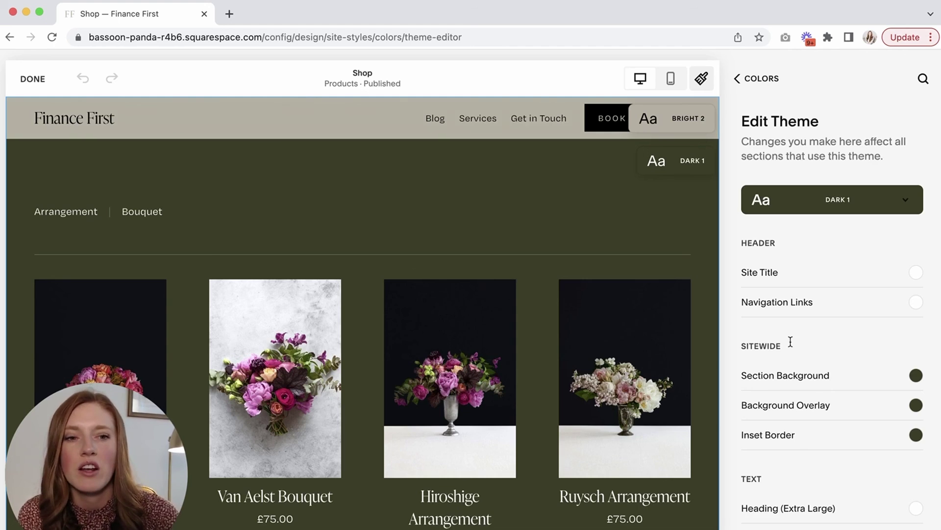
pyautogui.scroll(-15, 838, 355)
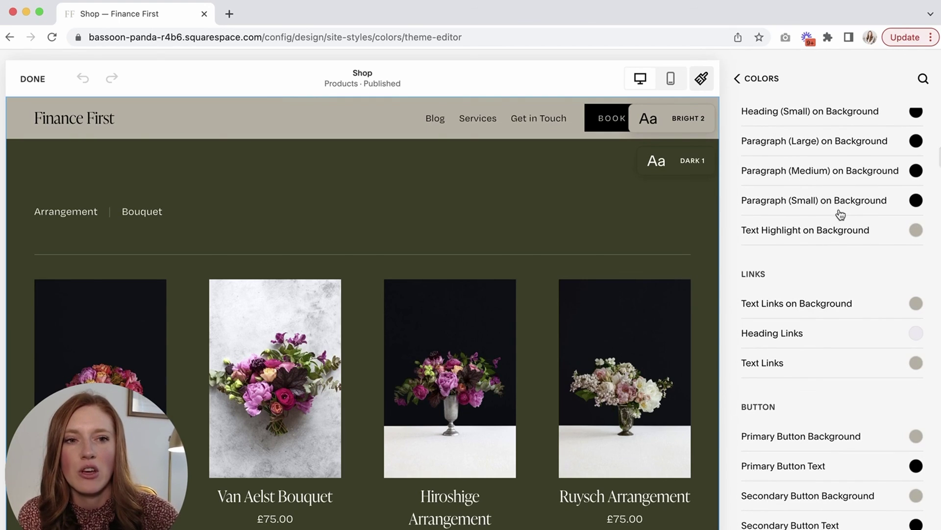
pyautogui.scroll(-4, 816, 436)
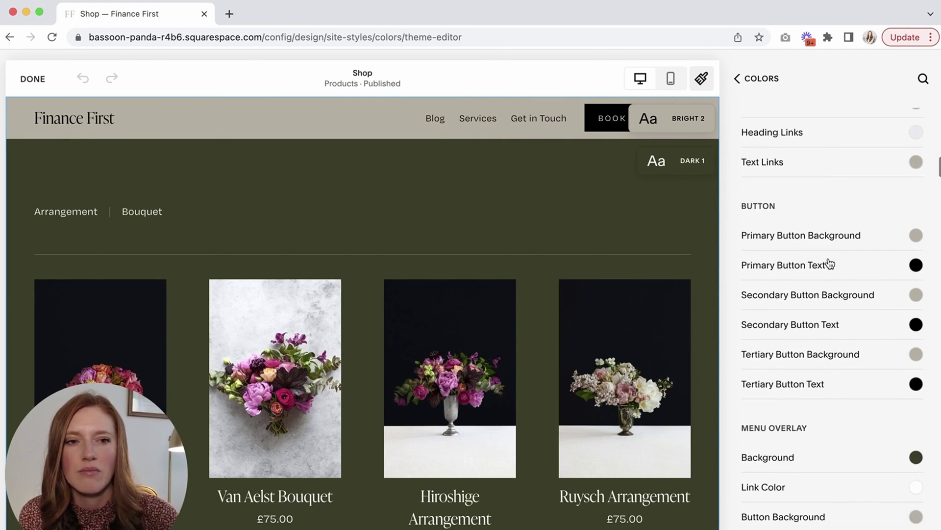
pyautogui.scroll(-2, 829, 264)
pyautogui.scroll(10, 830, 264)
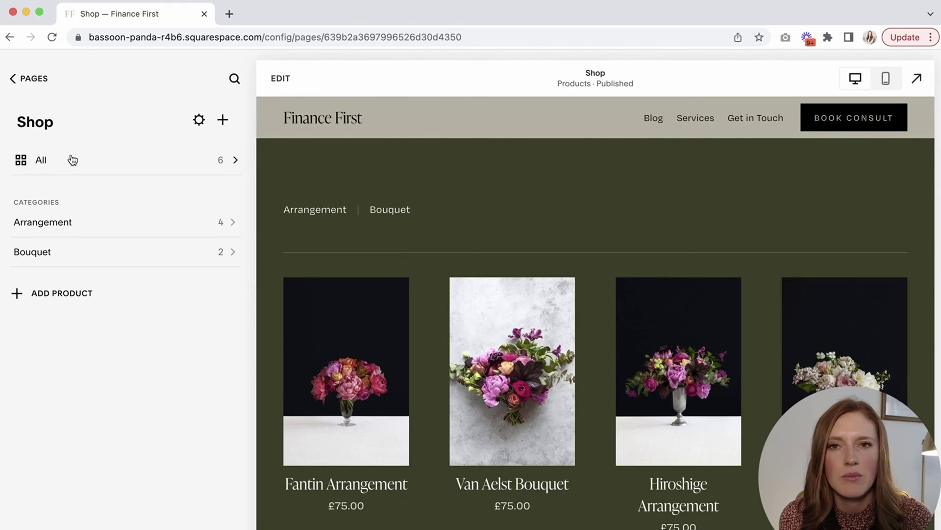
# Reorder the shop's full product list with Hiroshige Arrangement first, Van Aelst Bouquet second and Fantin Arrangement third.
pyautogui.click(73, 160)
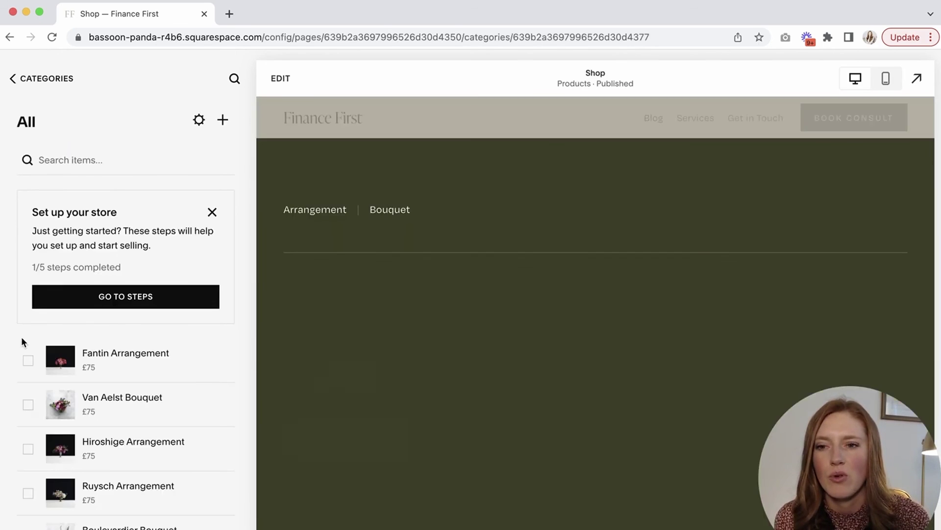
pyautogui.moveTo(10, 360); pyautogui.dragTo(13, 466)
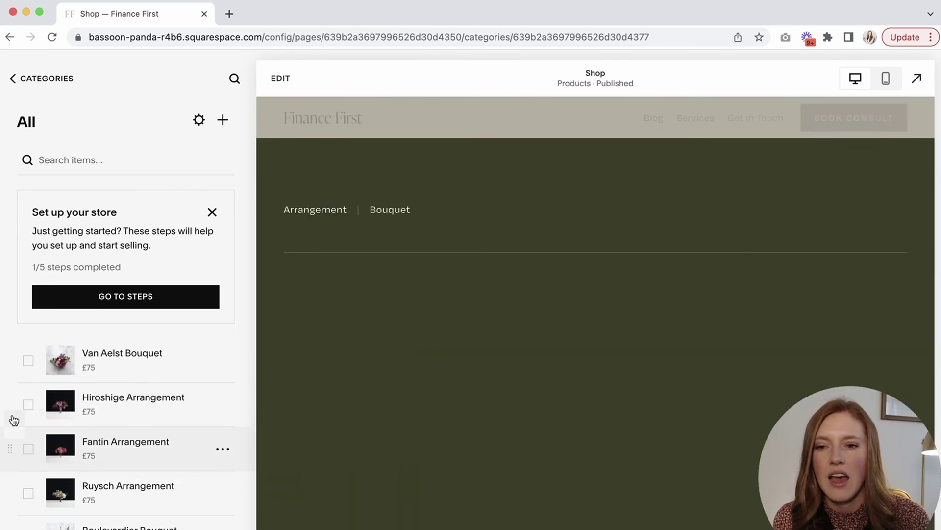
pyautogui.moveTo(11, 399); pyautogui.dragTo(13, 361)
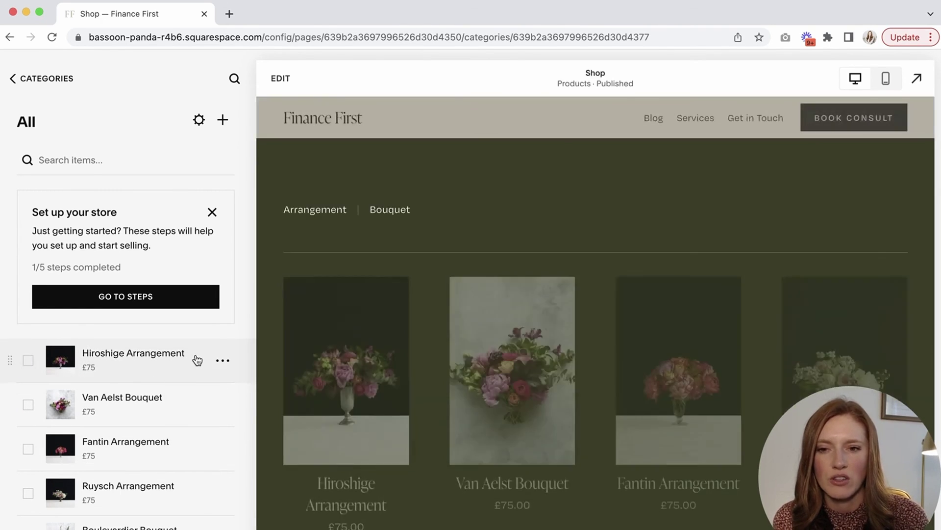
# Open the Hiroshige Arrangement product page's layout for editing and try the Full, Wrap, Simple and Half formats.
pyautogui.click(343, 362)
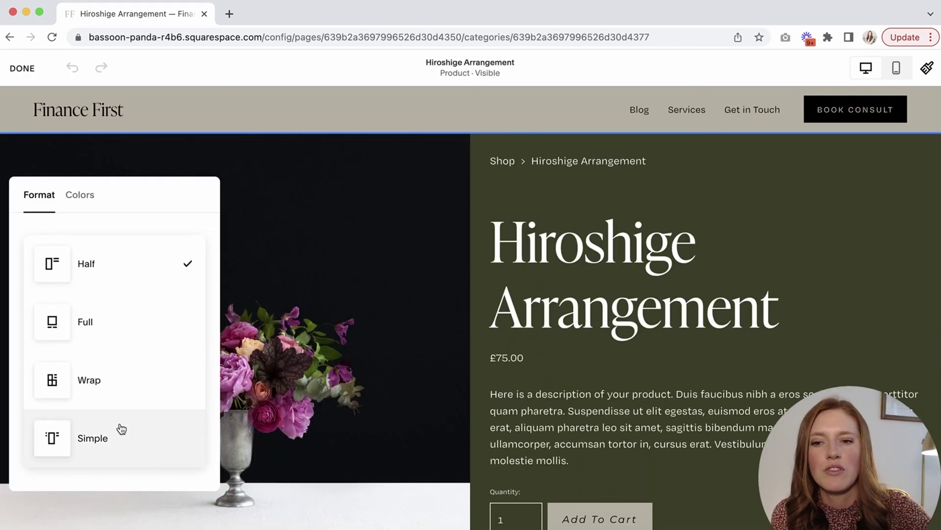
pyautogui.click(143, 319)
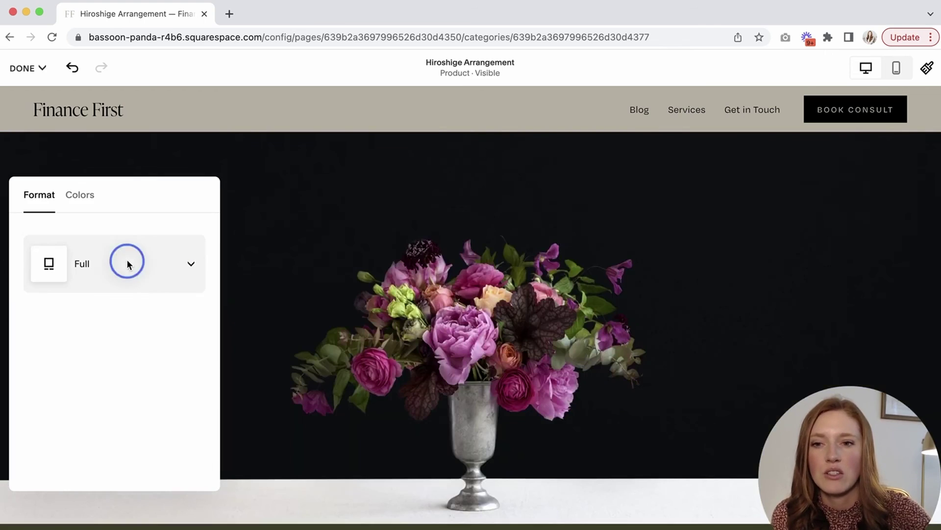
pyautogui.click(127, 264)
pyautogui.click(116, 322)
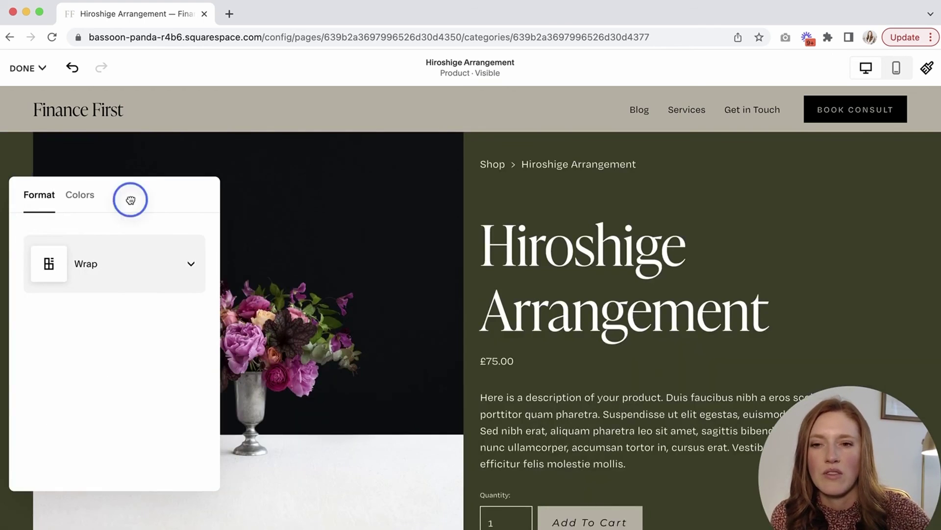
pyautogui.moveTo(131, 200); pyautogui.dragTo(247, 200)
pyautogui.click(211, 264)
pyautogui.click(167, 320)
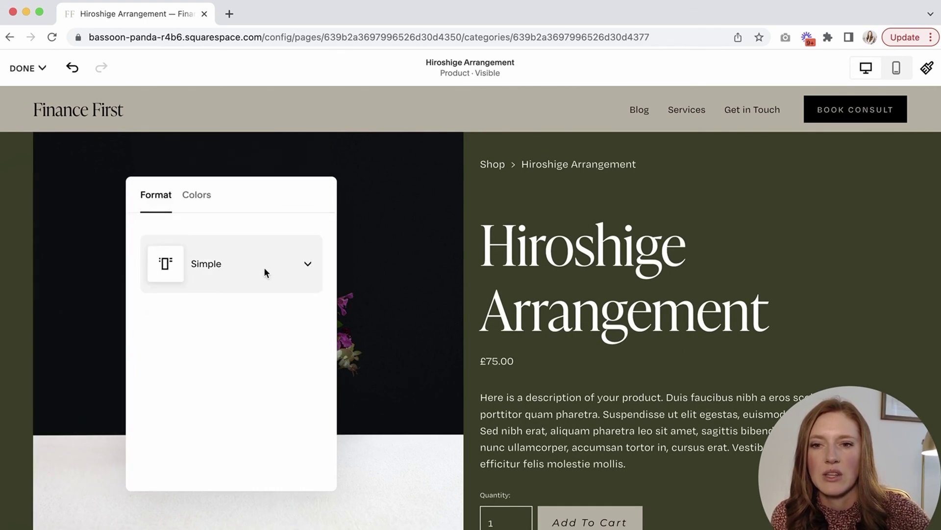
pyautogui.scroll(-2, 461, 353)
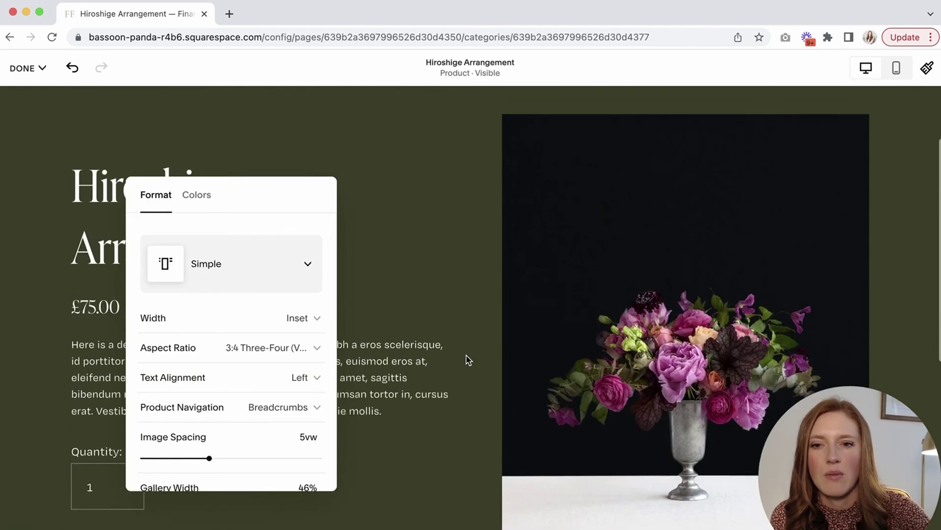
pyautogui.click(233, 260)
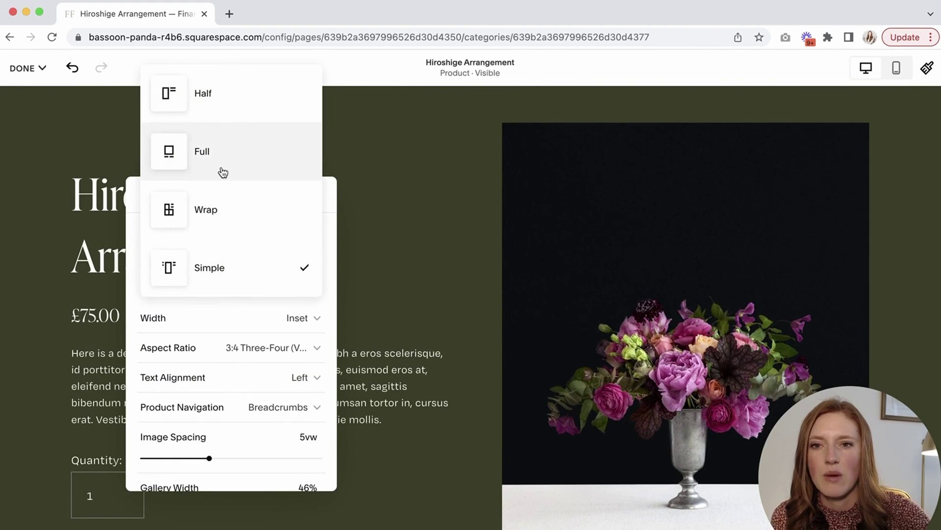
pyautogui.click(211, 111)
pyautogui.moveTo(286, 193); pyautogui.dragTo(389, 195)
pyautogui.scroll(3, 69, 325)
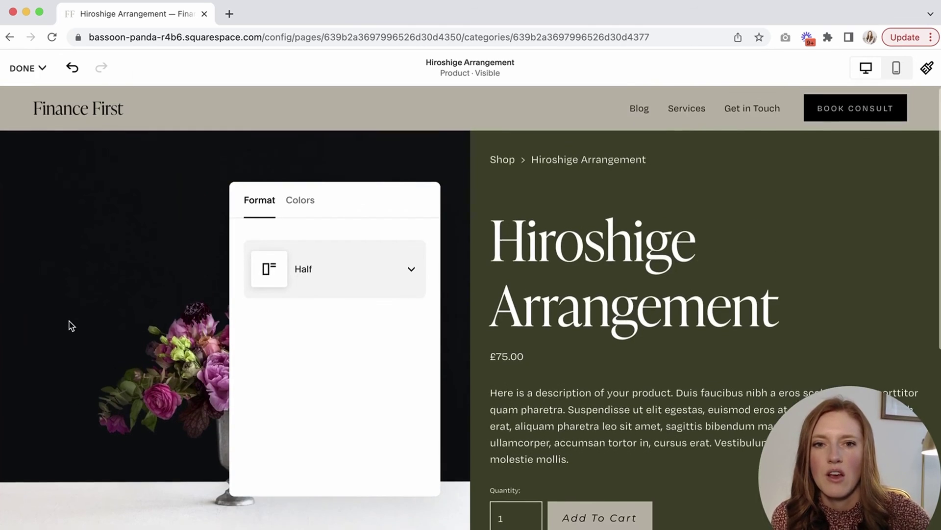
pyautogui.scroll(-1, 69, 325)
# Apply the Simple format to the Hiroshige Arrangement product page.
pyautogui.moveTo(363, 201); pyautogui.dragTo(196, 204)
pyautogui.click(162, 269)
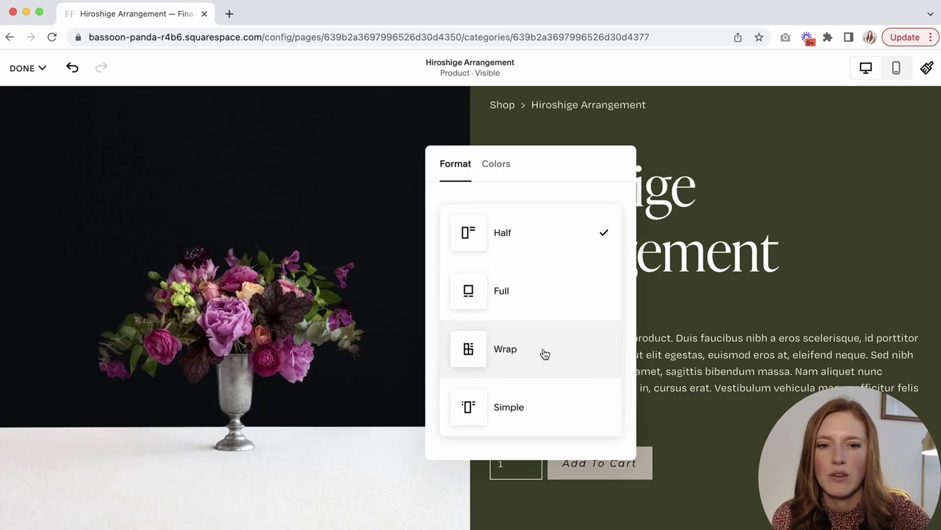
pyautogui.click(509, 410)
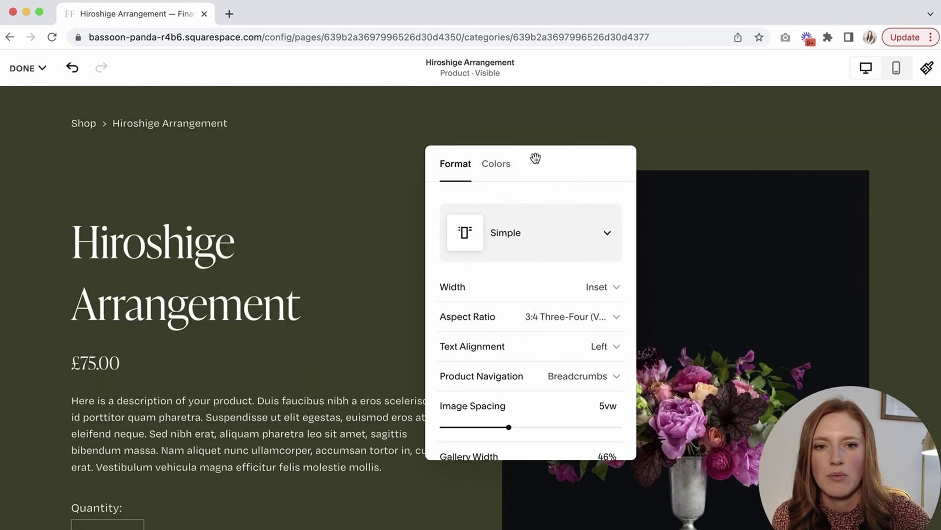
pyautogui.moveTo(536, 159); pyautogui.dragTo(577, 144)
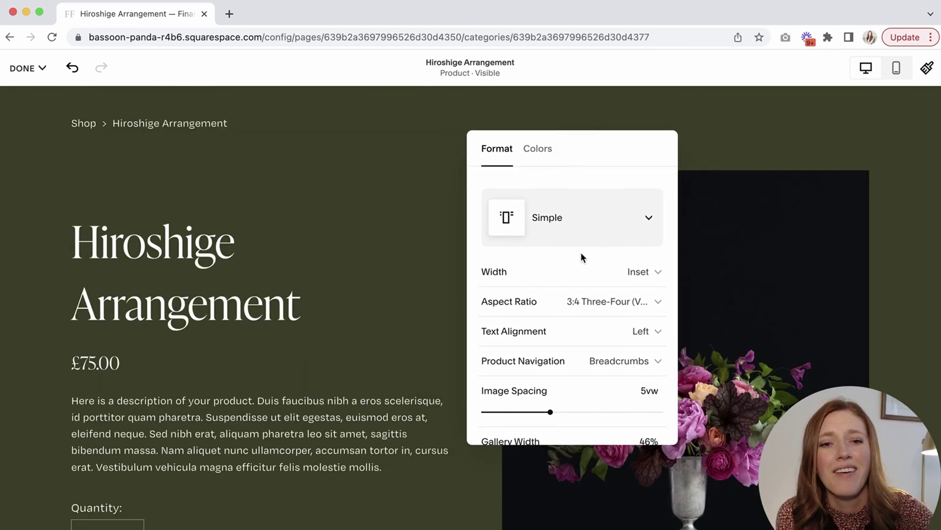
# Try the 2:3 Standard (Vertical) aspect ratio for the product image and set it to 1:1 Square.
pyautogui.scroll(-6, 577, 276)
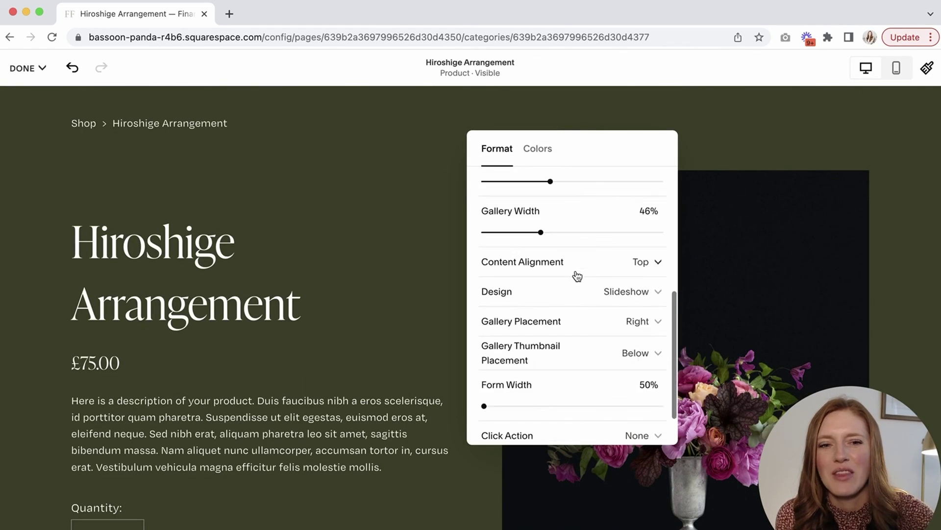
pyautogui.scroll(6, 577, 276)
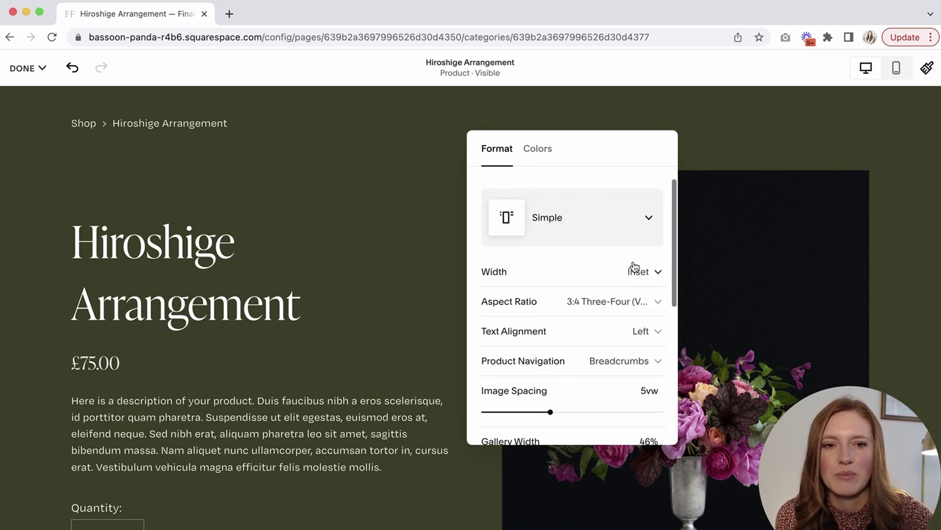
pyautogui.click(644, 305)
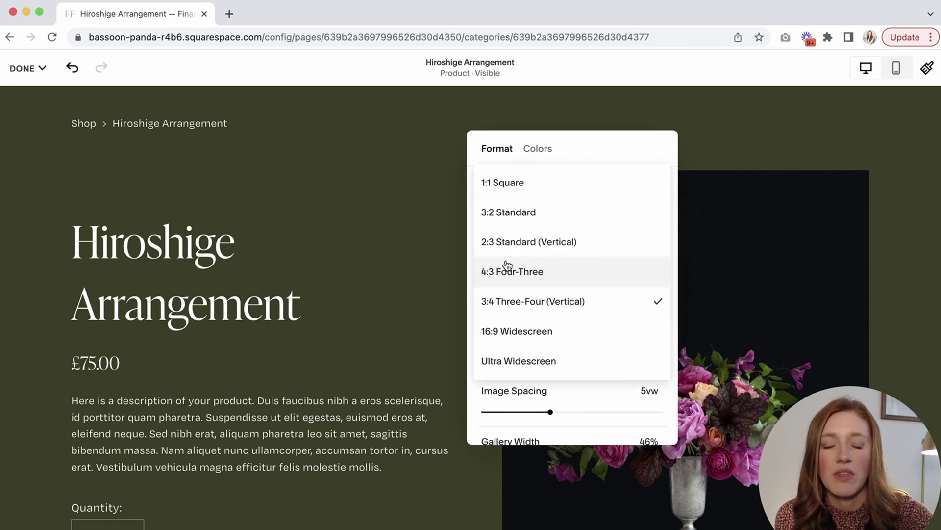
pyautogui.click(508, 243)
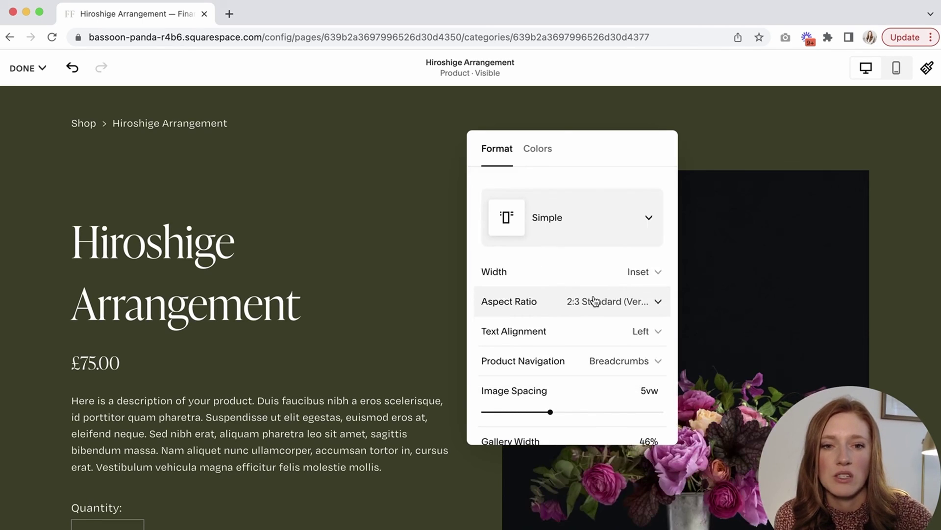
pyautogui.click(594, 300)
pyautogui.click(507, 241)
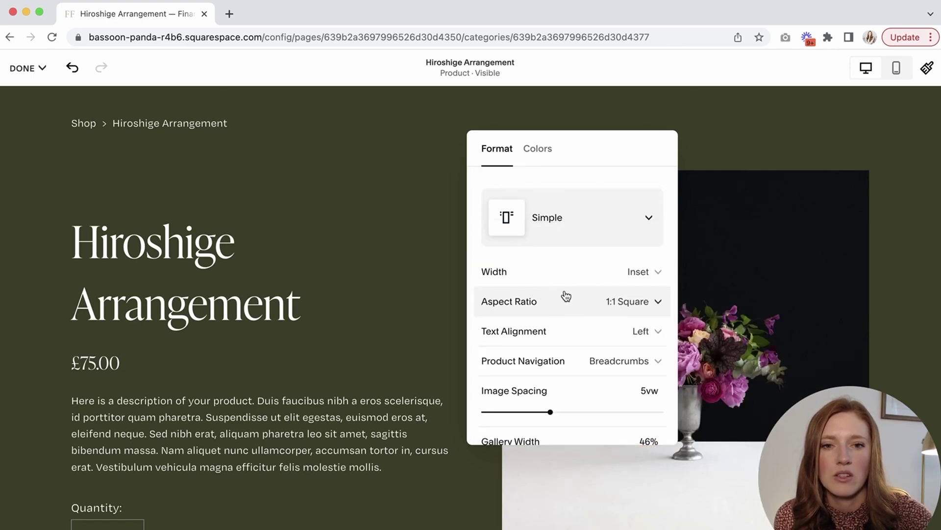
# Try the None option for the product page's navigation and return it to Breadcrumbs.
pyautogui.scroll(-2, 568, 337)
pyautogui.click(621, 266)
pyautogui.click(512, 293)
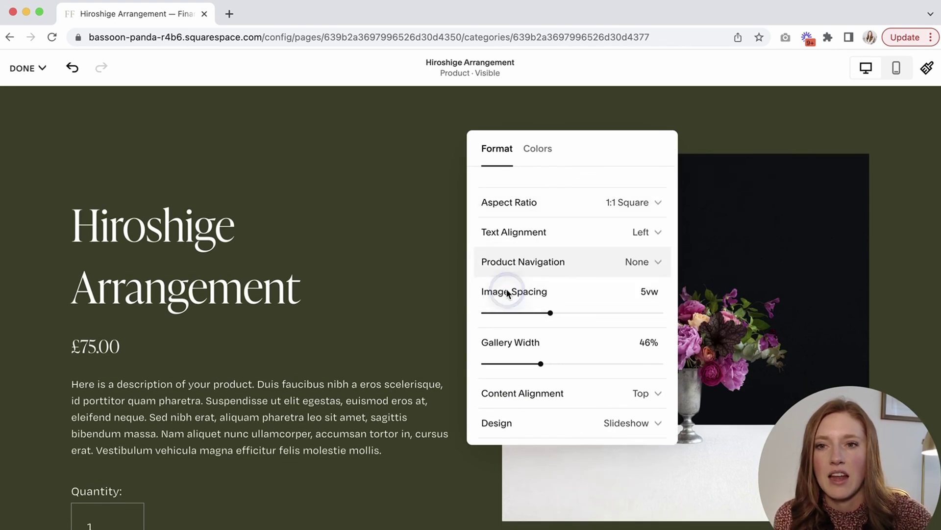
pyautogui.click(571, 262)
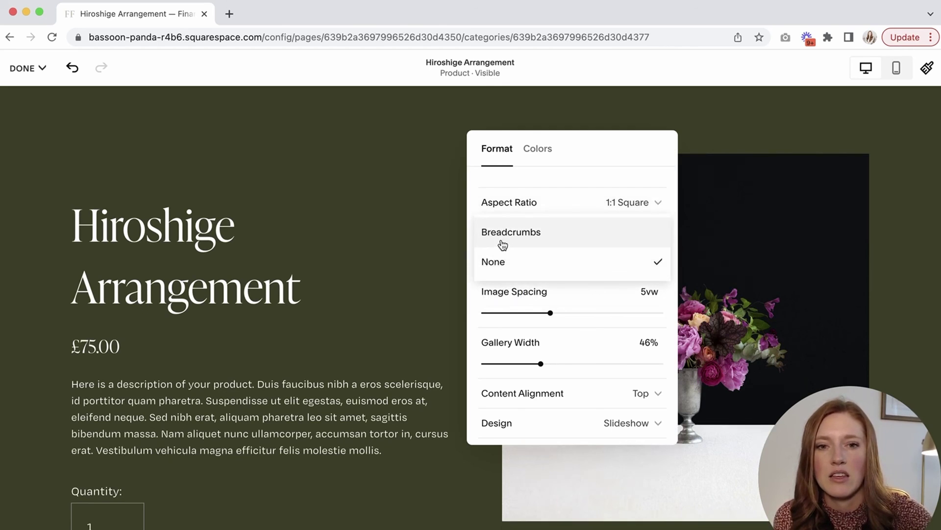
pyautogui.click(502, 240)
# Look through the gallery design options for the Hiroshige Arrangement product page and leave the list without choosing another.
pyautogui.scroll(-4, 509, 248)
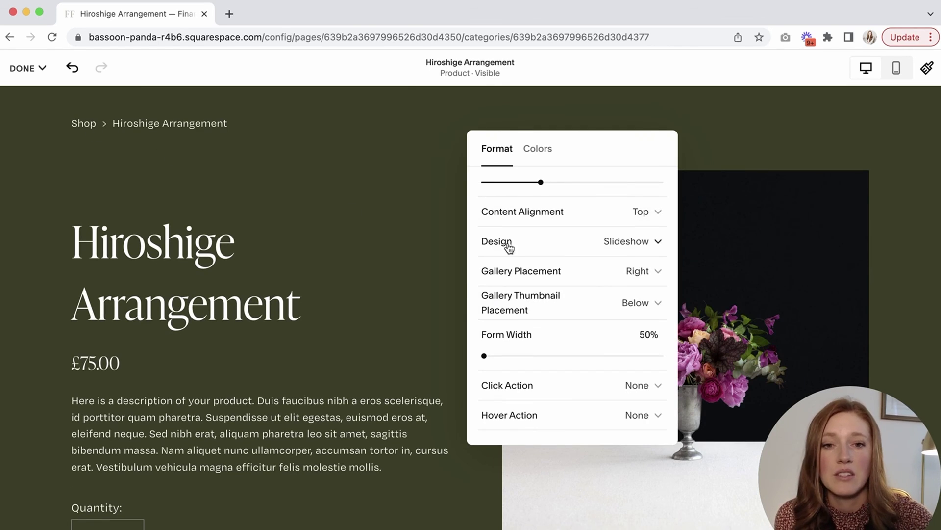
pyautogui.click(636, 242)
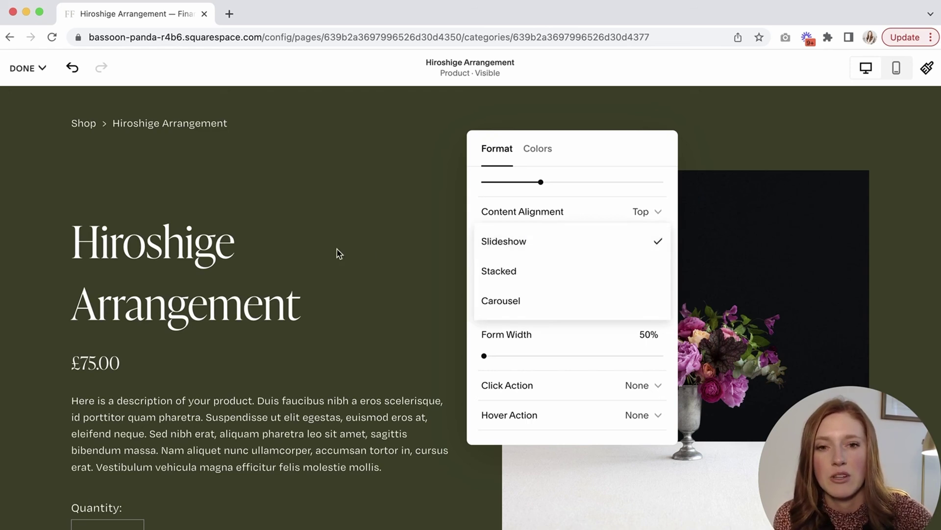
pyautogui.click(392, 253)
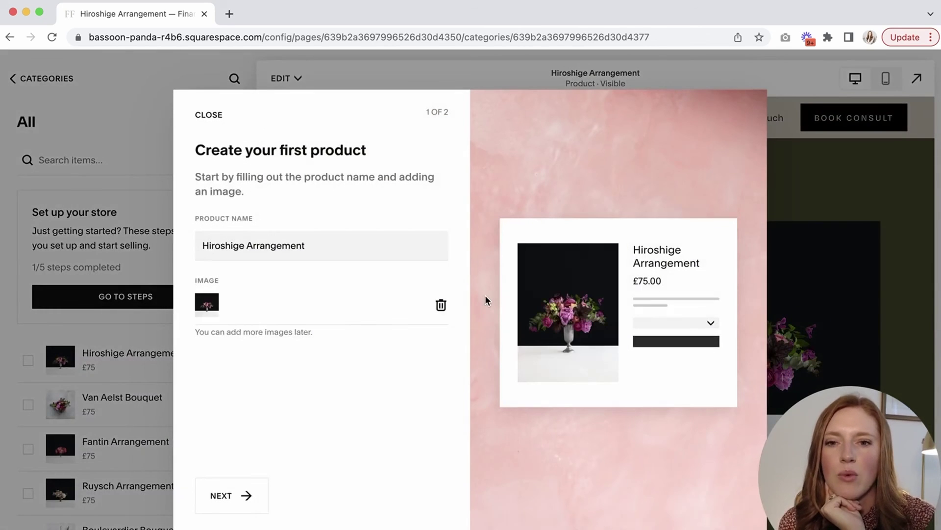
# Open the full details of the Hiroshige Arrangement product and add four house photos to its images.
pyautogui.click(229, 495)
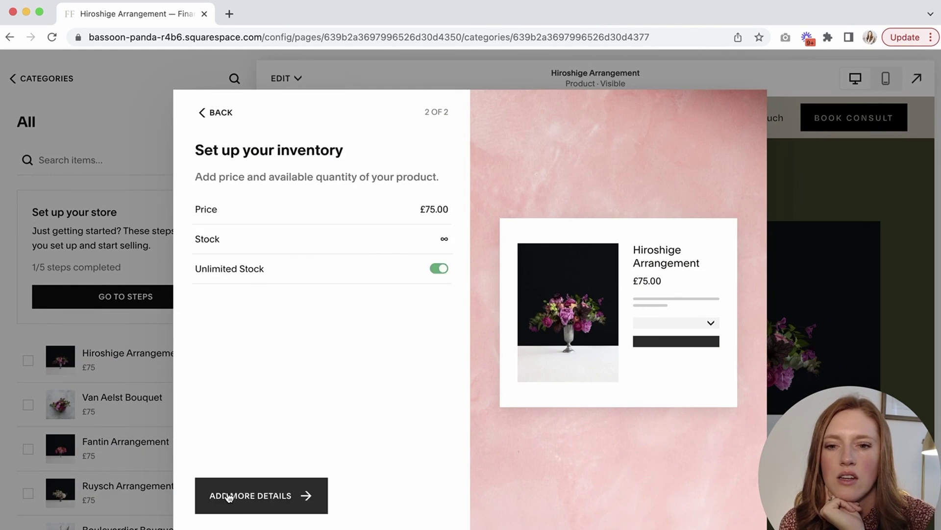
pyautogui.click(255, 496)
pyautogui.scroll(-3, 438, 318)
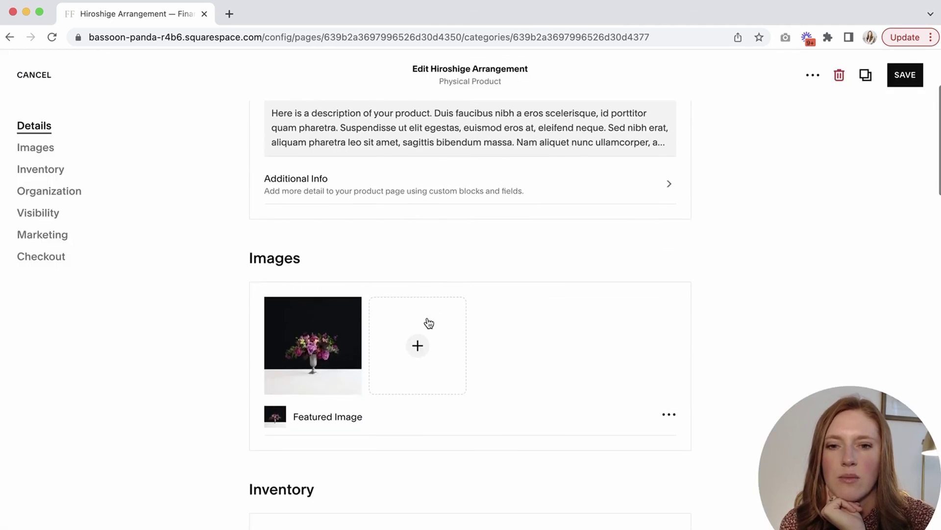
pyautogui.click(417, 346)
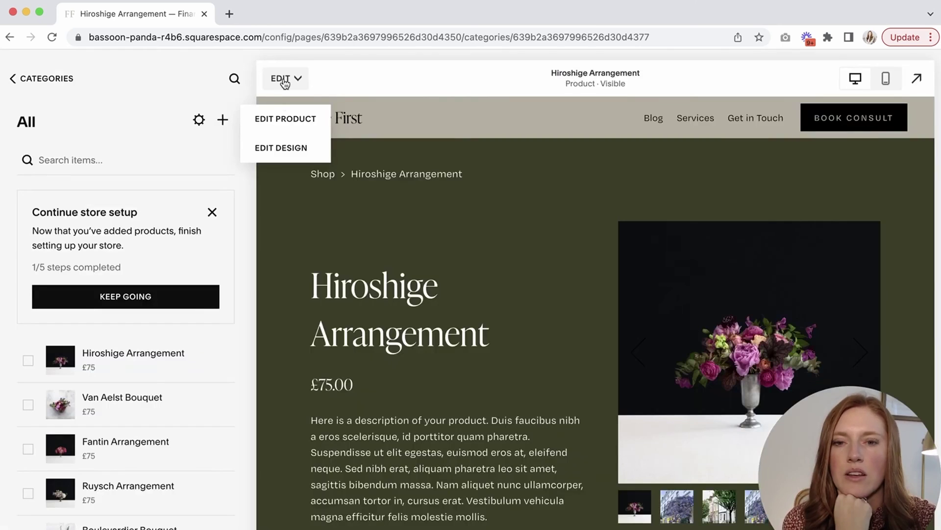
# Reopen the Hiroshige Arrangement page's design for editing and move the format settings away from the product images.
pyautogui.click(281, 149)
pyautogui.scroll(-5, 490, 295)
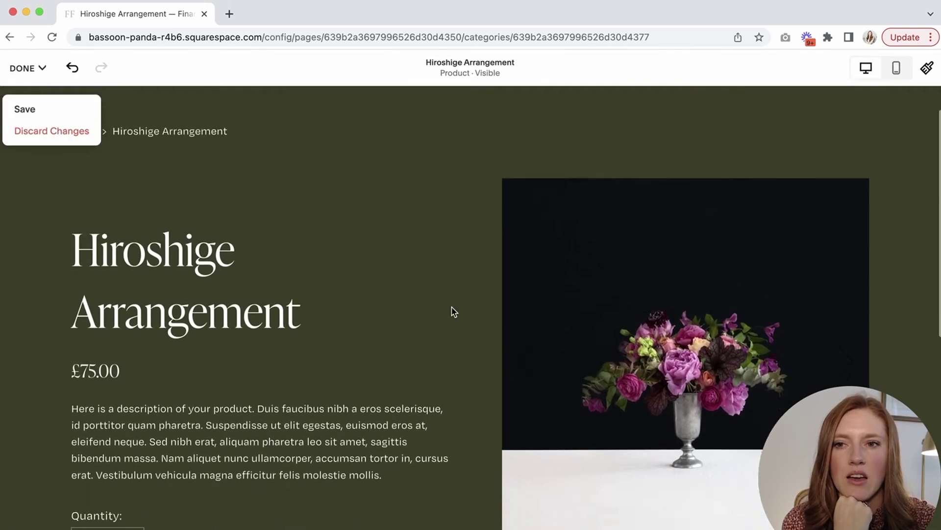
pyautogui.click(869, 150)
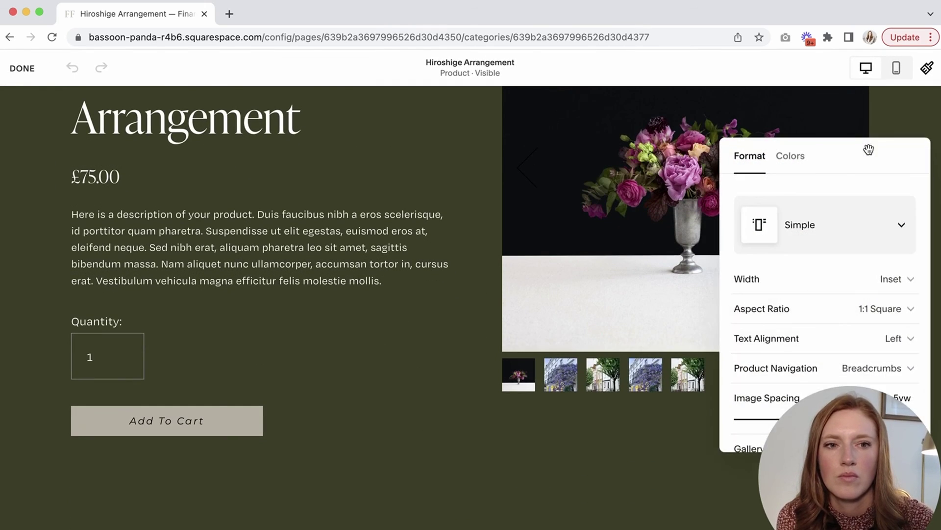
pyautogui.moveTo(843, 164); pyautogui.dragTo(320, 162)
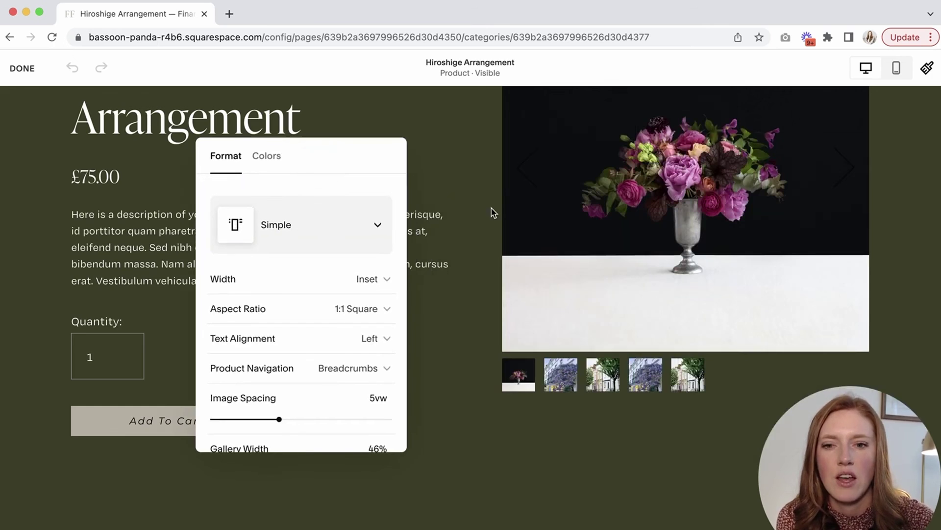
# Set the product page's gallery design to Stacked and review the stacked images.
pyautogui.scroll(2, 521, 236)
pyautogui.scroll(-5, 267, 377)
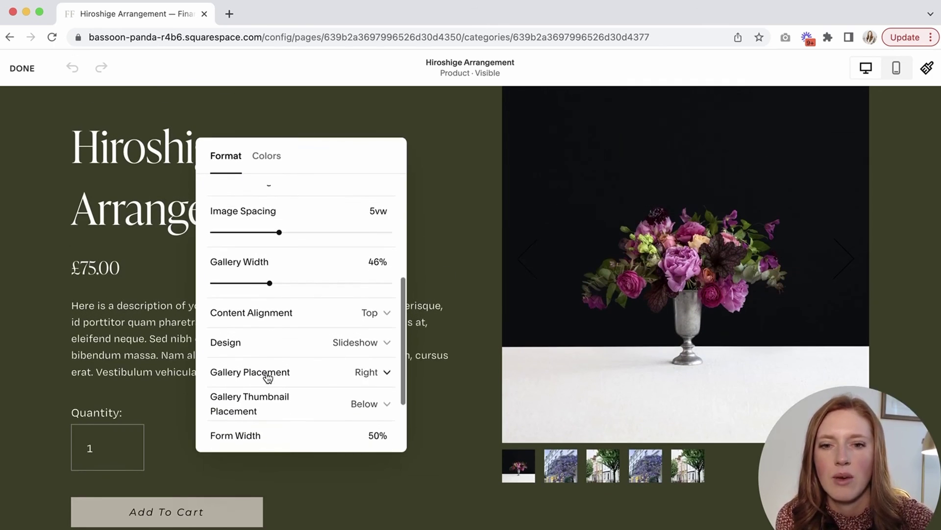
pyautogui.click(357, 275)
pyautogui.click(294, 314)
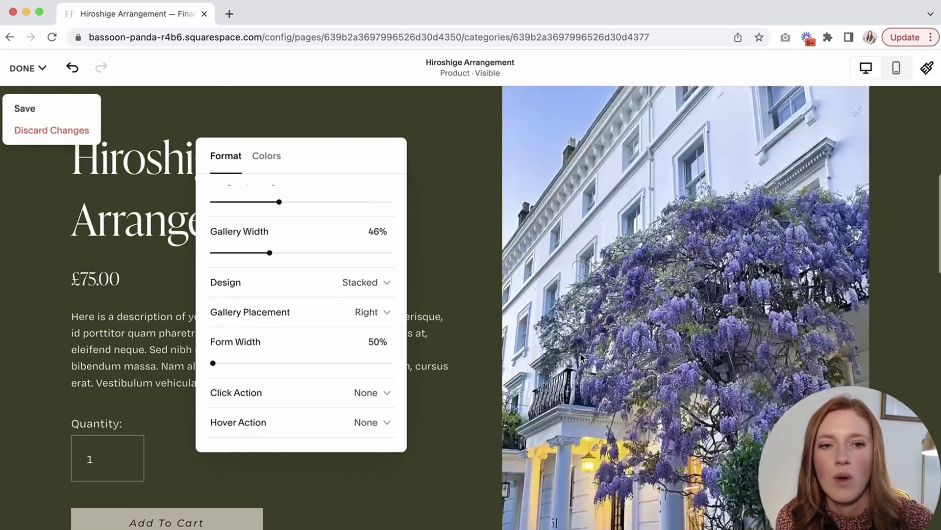
pyautogui.scroll(-10, 580, 352)
pyautogui.scroll(11, 580, 352)
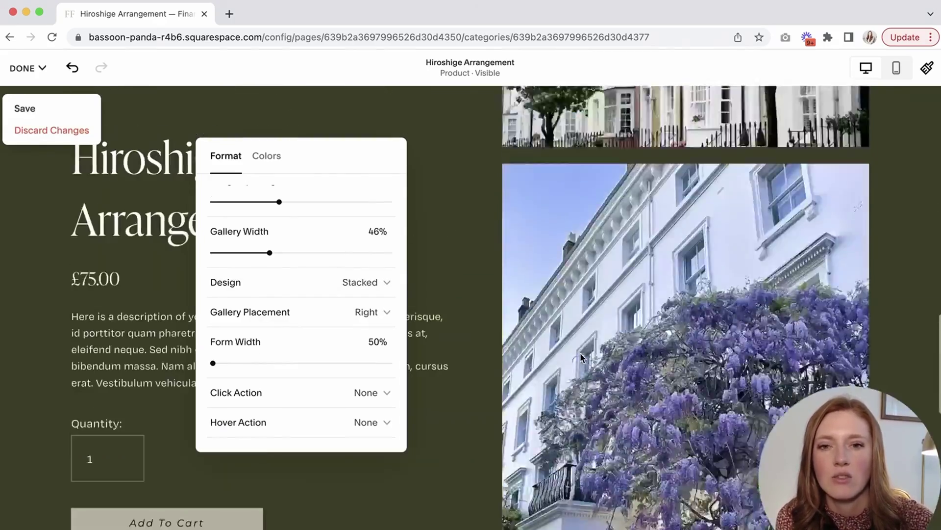
# Try the Carousel design for the product gallery, return it to Stacked and review the images again.
pyautogui.click(294, 284)
pyautogui.click(269, 311)
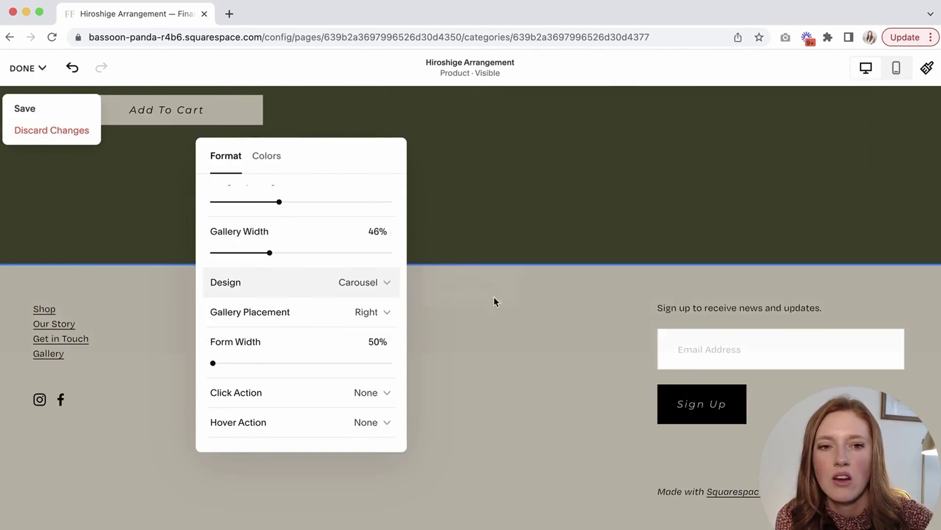
pyautogui.scroll(-3, 448, 256)
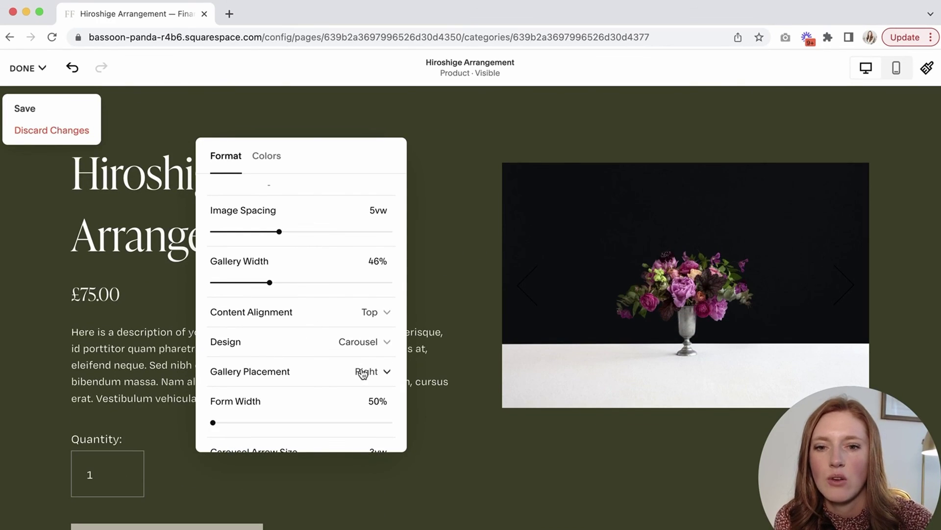
pyautogui.click(348, 342)
pyautogui.click(284, 312)
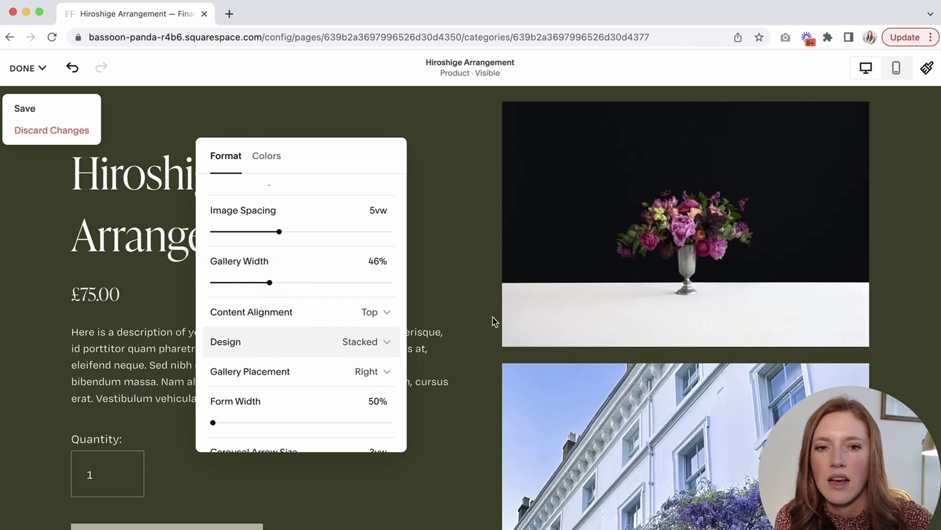
pyautogui.scroll(-1, 442, 318)
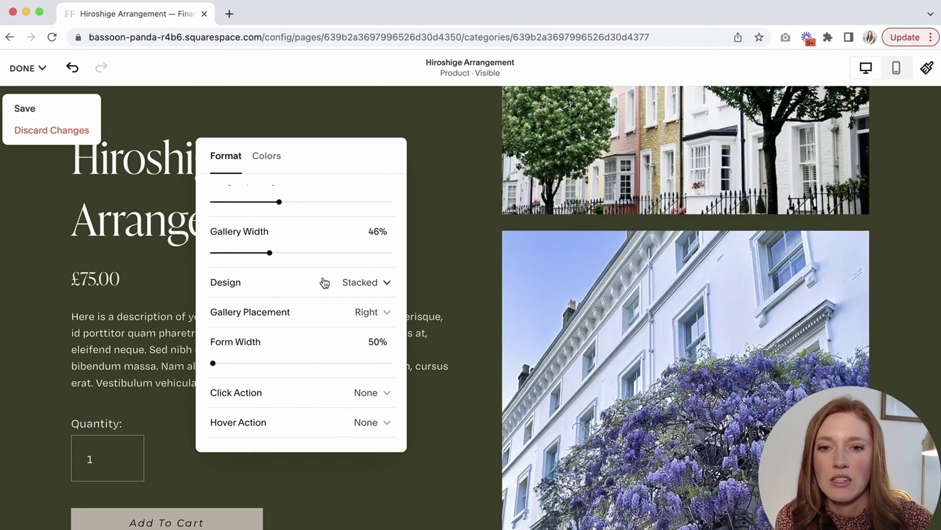
pyautogui.scroll(-20, 550, 297)
pyautogui.scroll(15, 551, 297)
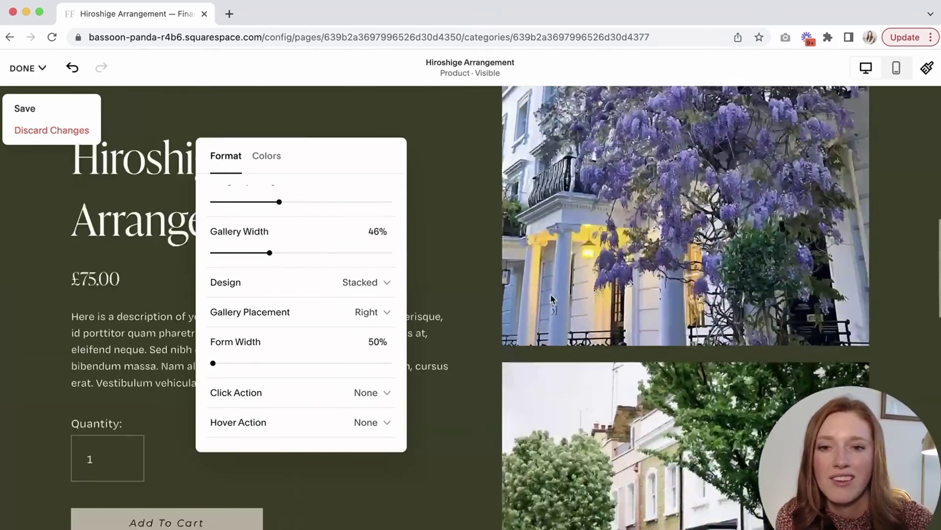
pyautogui.scroll(4, 357, 220)
# Look through the section color themes available for the product page and return to the format settings.
pyautogui.click(267, 156)
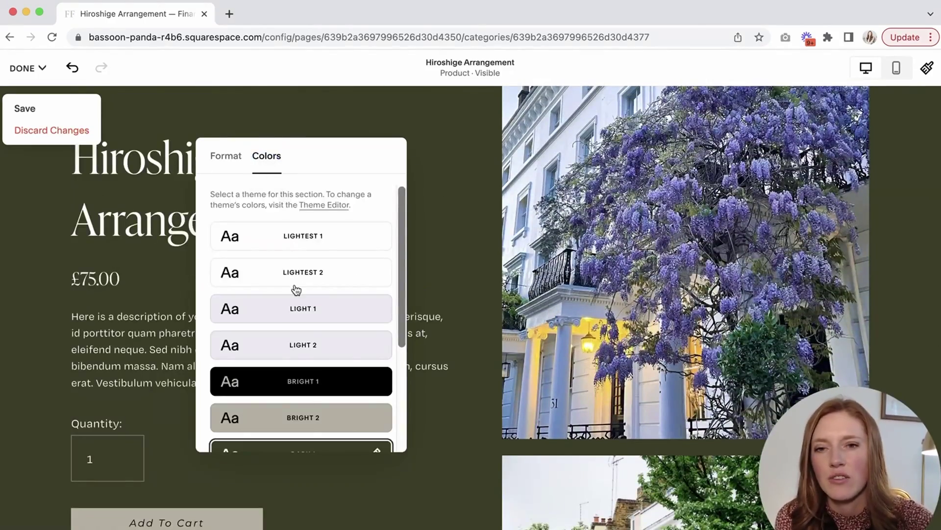
pyautogui.scroll(-4, 297, 290)
pyautogui.scroll(4, 294, 292)
pyautogui.click(223, 156)
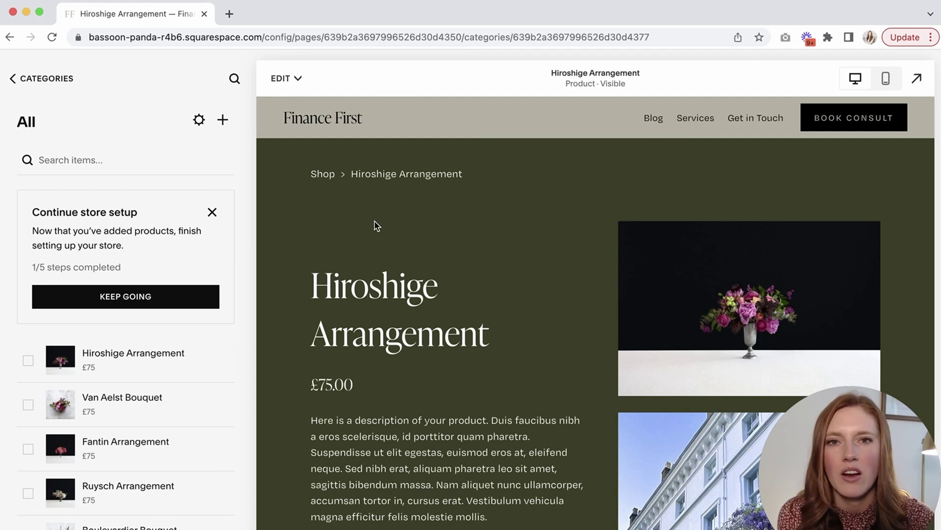
# Leave the shop's products, open the Services page and start editing the site header, with its settings moved clear of the navigation.
pyautogui.click(288, 78)
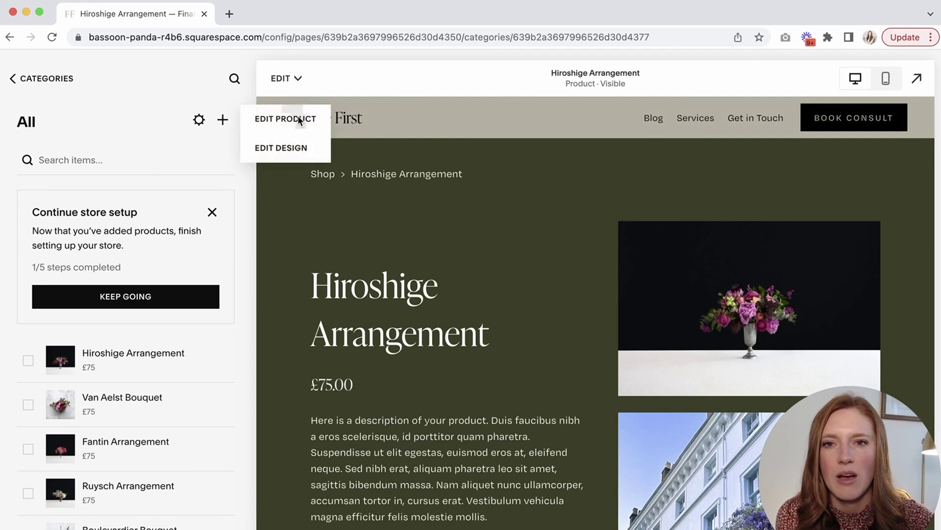
pyautogui.click(54, 78)
pyautogui.click(21, 77)
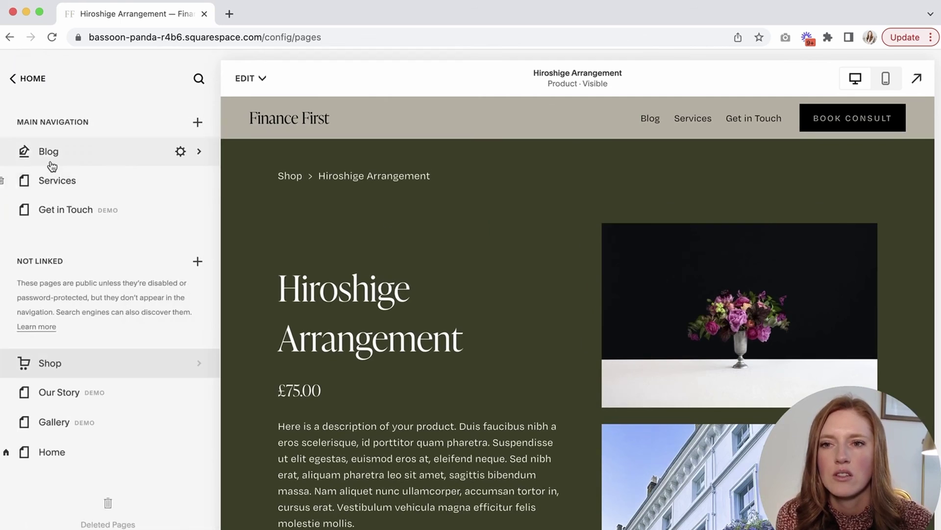
pyautogui.click(54, 180)
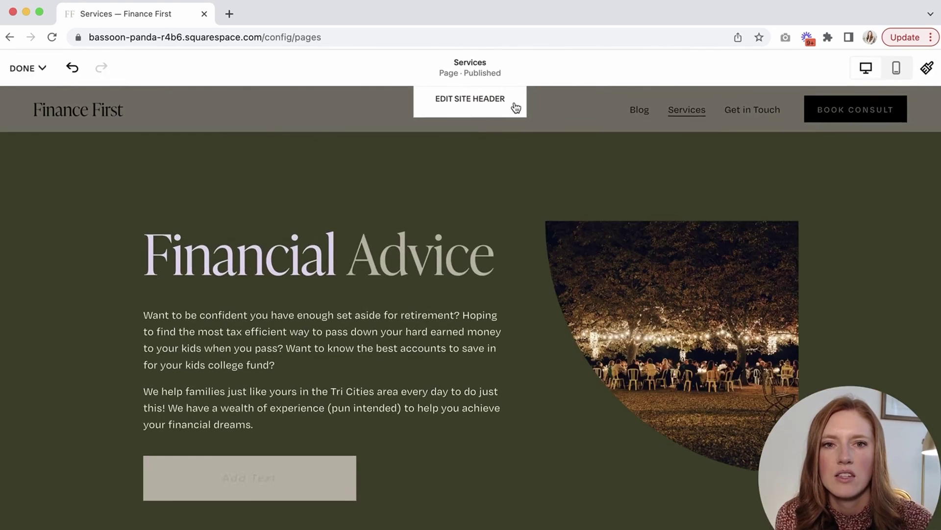
pyautogui.click(479, 99)
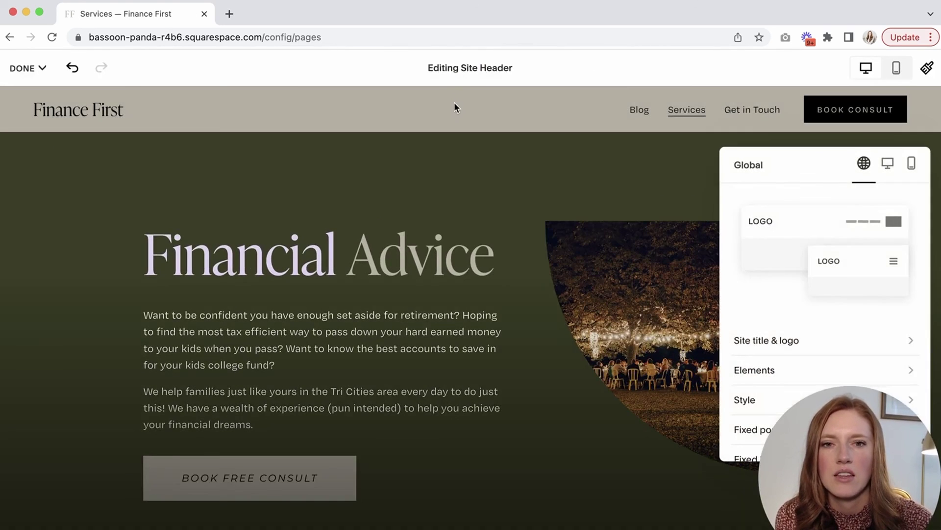
pyautogui.moveTo(809, 169); pyautogui.dragTo(294, 140)
# Turn on the cart in the site header's elements.
pyautogui.scroll(-2, 304, 318)
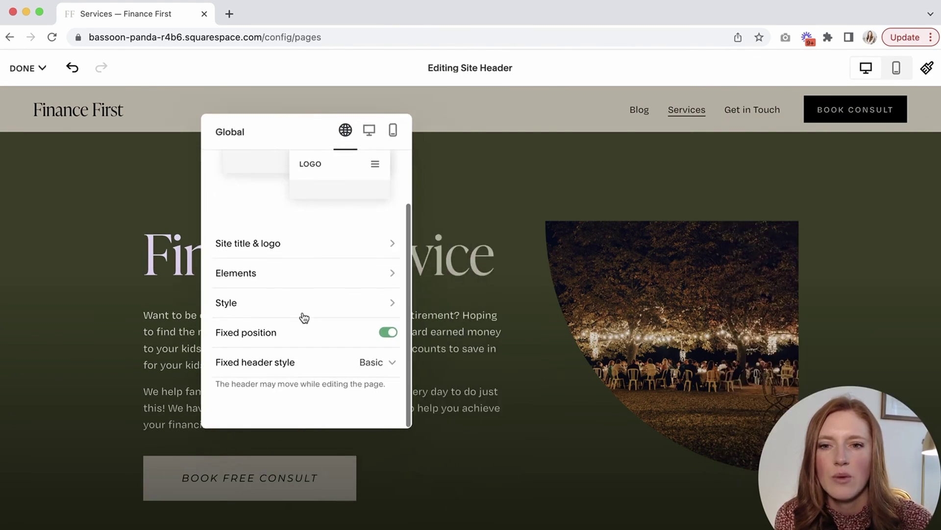
pyautogui.click(272, 272)
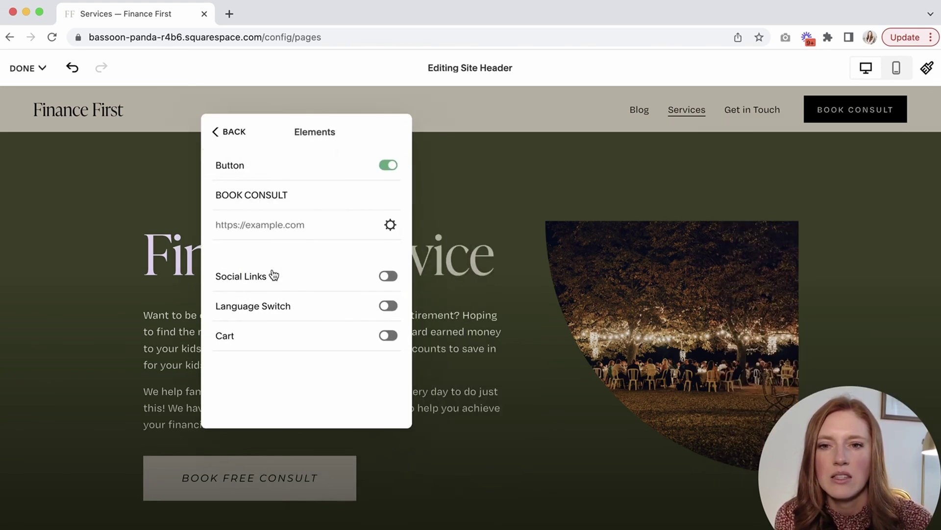
pyautogui.click(387, 335)
pyautogui.scroll(-5, 301, 332)
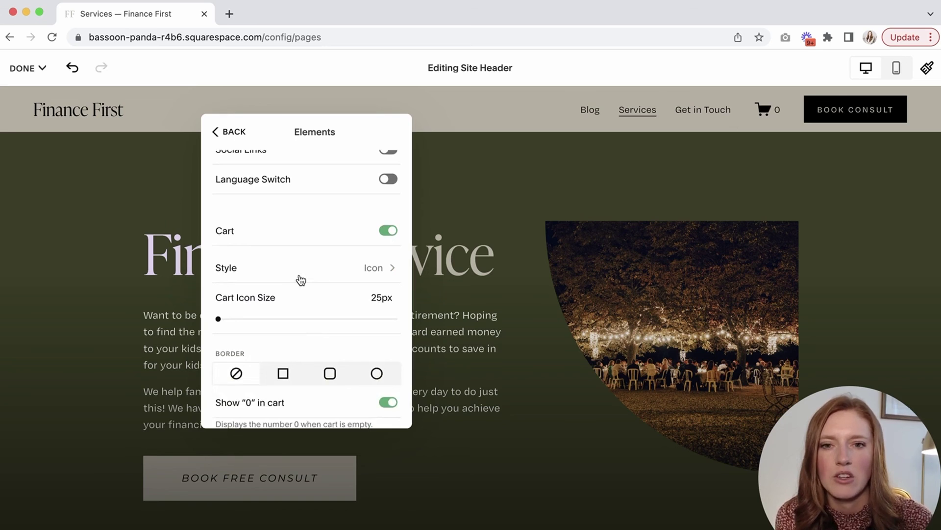
# Set the header cart's icon to the narrow outlined shopping bag.
pyautogui.scroll(-1, 300, 278)
pyautogui.click(374, 249)
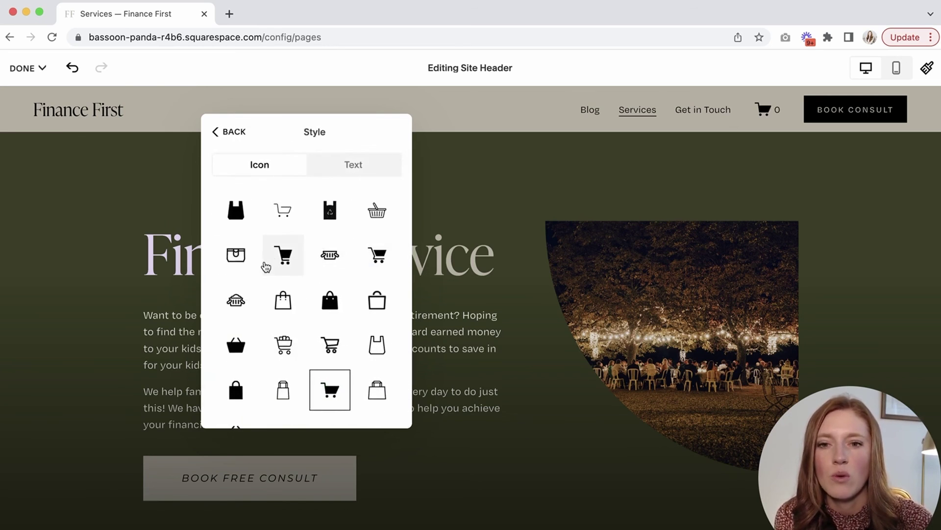
pyautogui.scroll(-2, 302, 321)
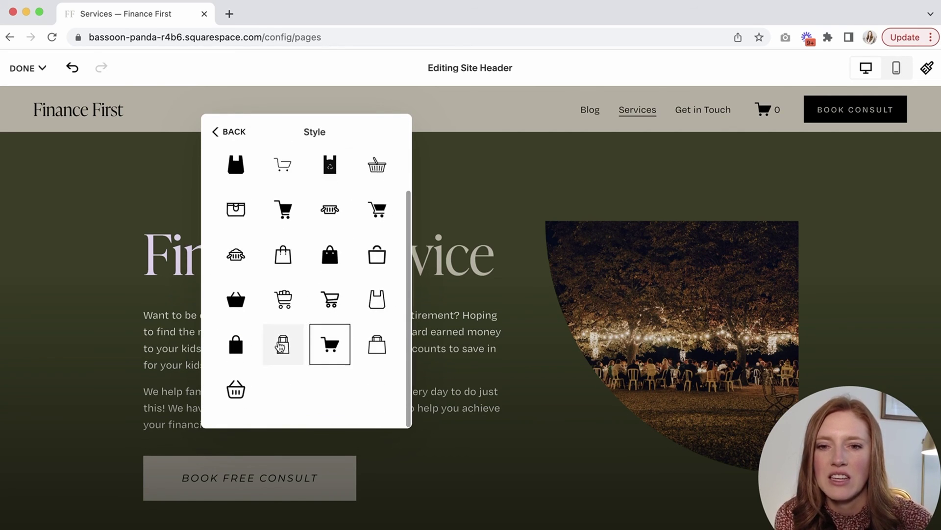
pyautogui.click(282, 346)
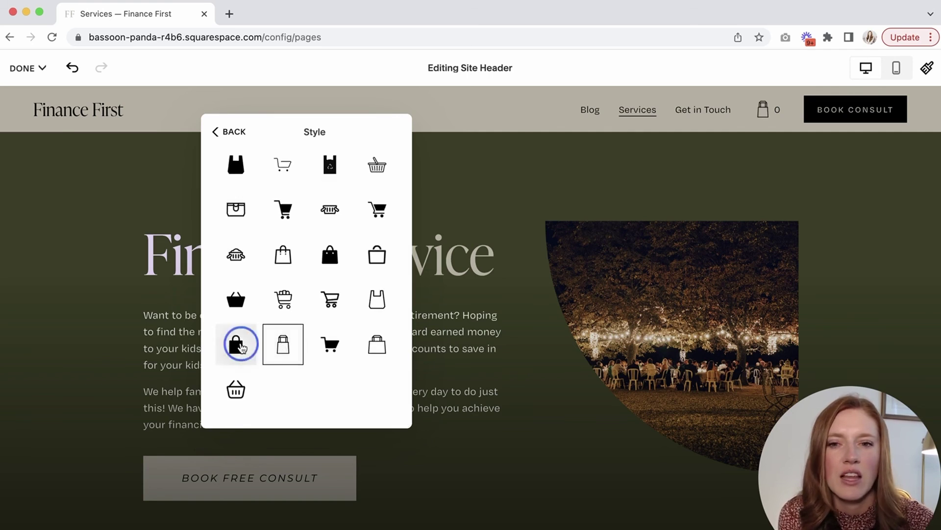
# Try the Text style for the header cart and select its label text.
pyautogui.scroll(2, 240, 347)
pyautogui.click(353, 161)
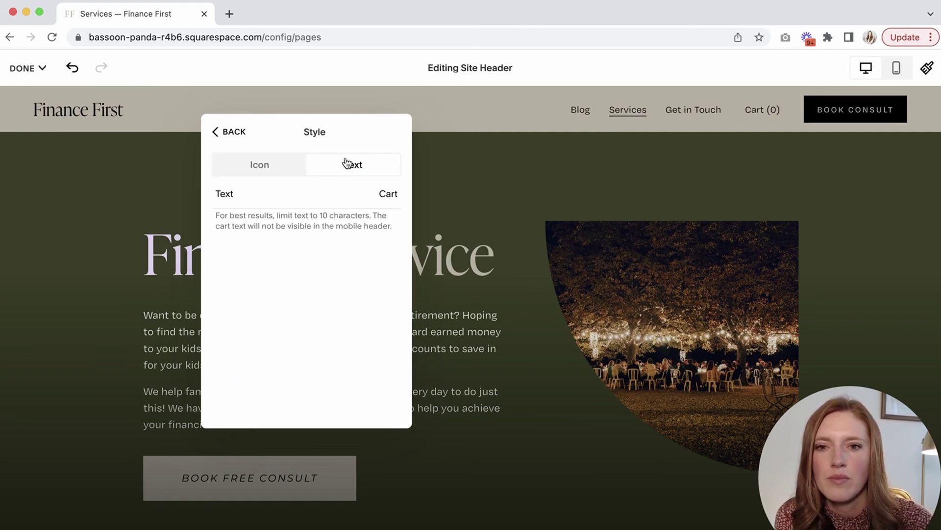
pyautogui.moveTo(395, 195); pyautogui.dragTo(330, 195)
pyautogui.click(330, 195)
# Turn off showing "0" in the empty cart and switch the cart style back to Icon.
pyautogui.click(236, 143)
pyautogui.click(311, 385)
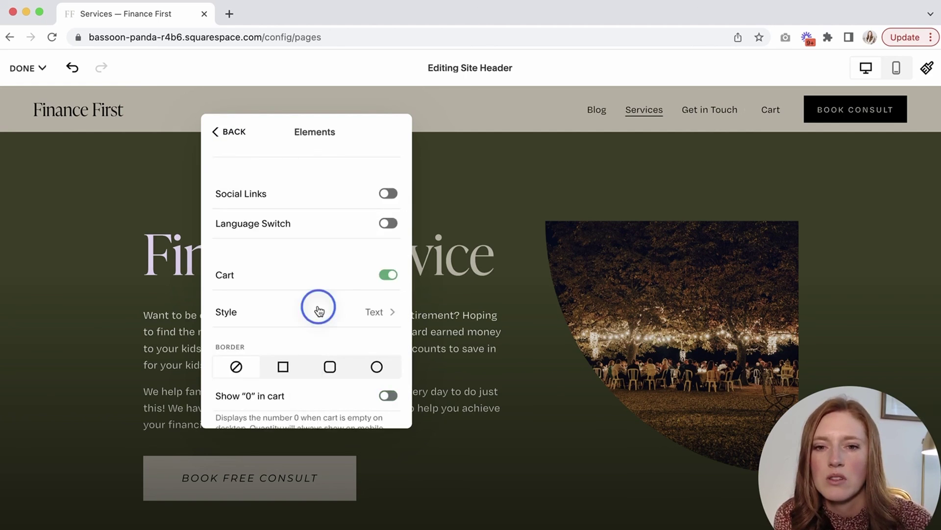
pyautogui.click(316, 309)
pyautogui.click(264, 166)
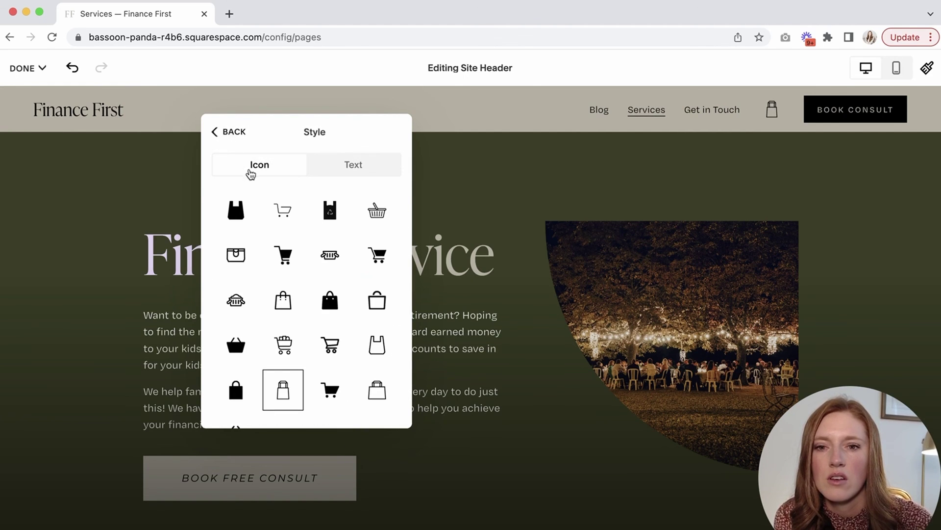
# Try the cart icon size, keep it at 25px, and give the icon a square outline border.
pyautogui.click(232, 136)
pyautogui.scroll(-3, 297, 321)
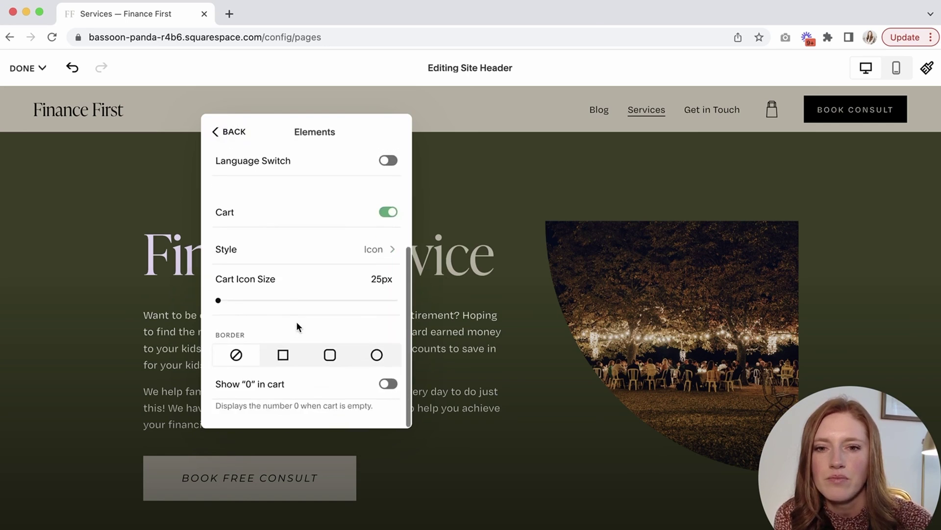
pyautogui.moveTo(218, 300)
pyautogui.mouseDown()
pyautogui.moveTo(299, 300)
pyautogui.moveTo(218, 300)
pyautogui.mouseUp()
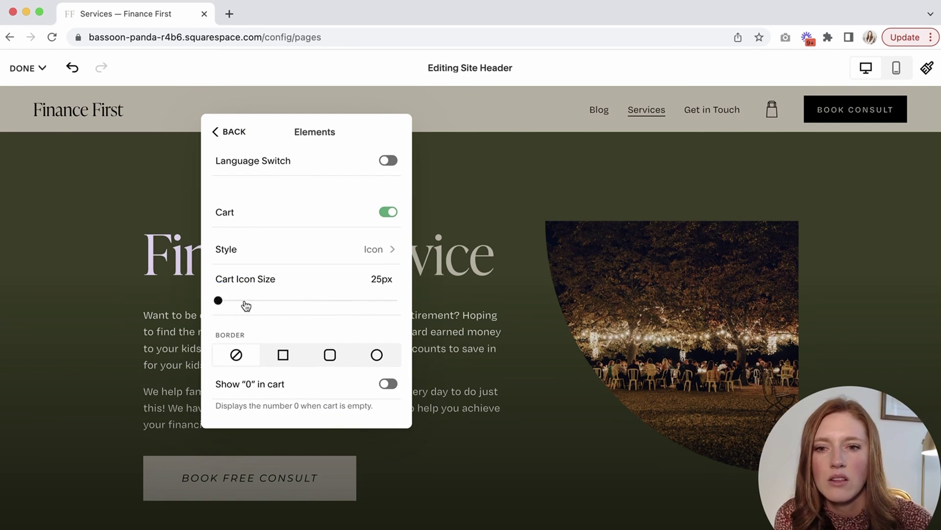
pyautogui.click(284, 354)
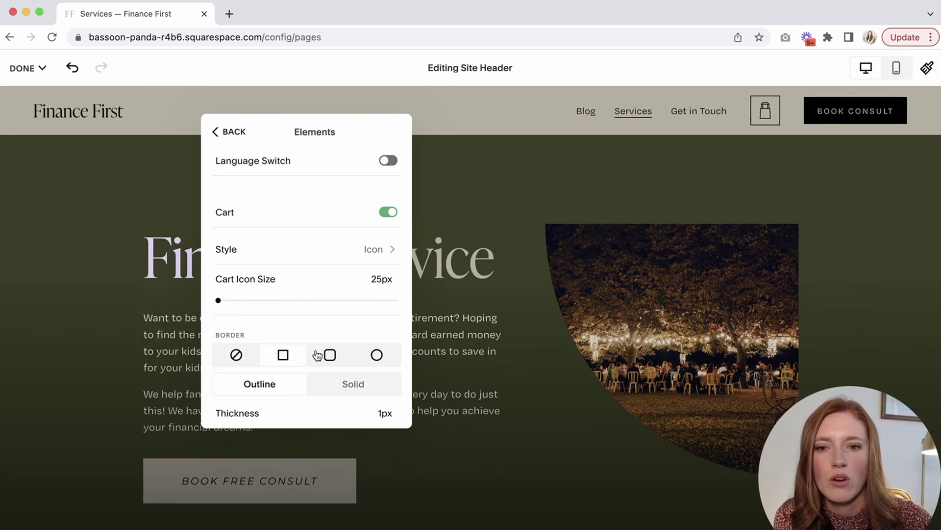
# Remove the border around the header cart icon and turn on showing "0" when the cart is empty.
pyautogui.click(236, 355)
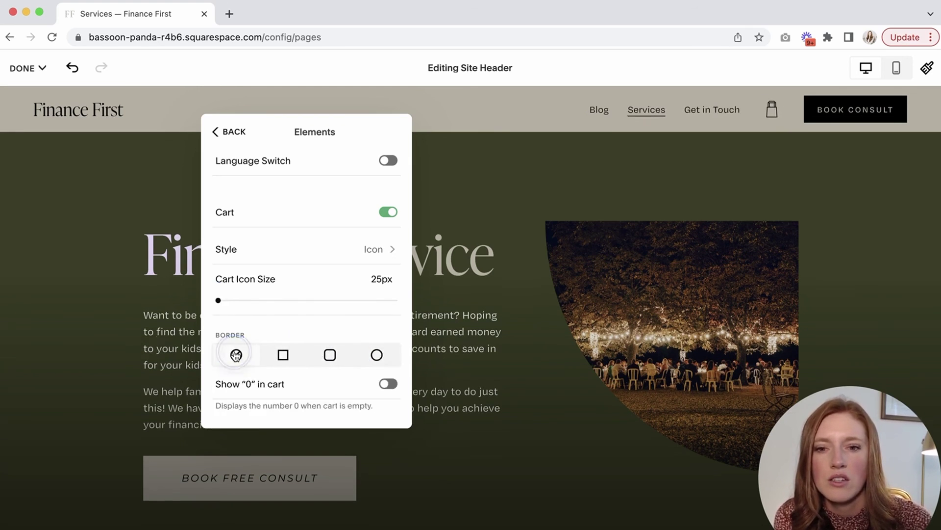
pyautogui.click(390, 385)
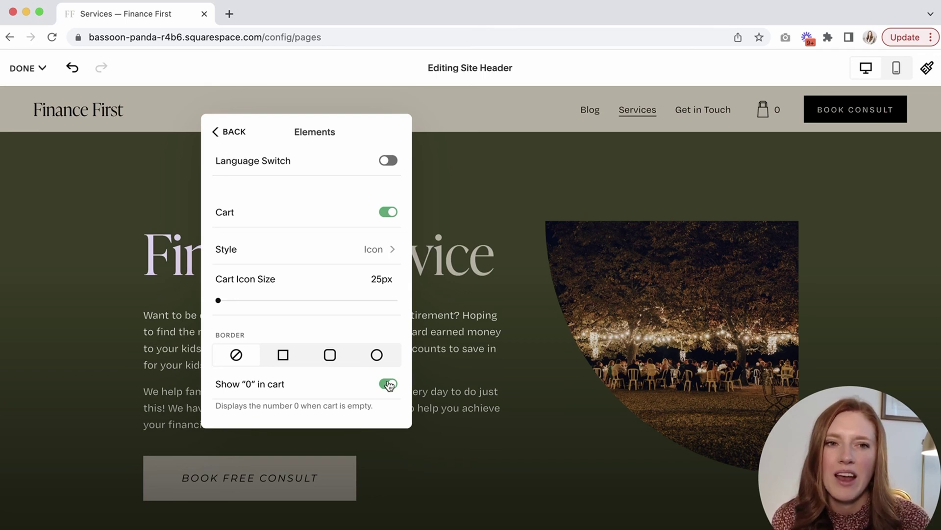
pyautogui.click(391, 385)
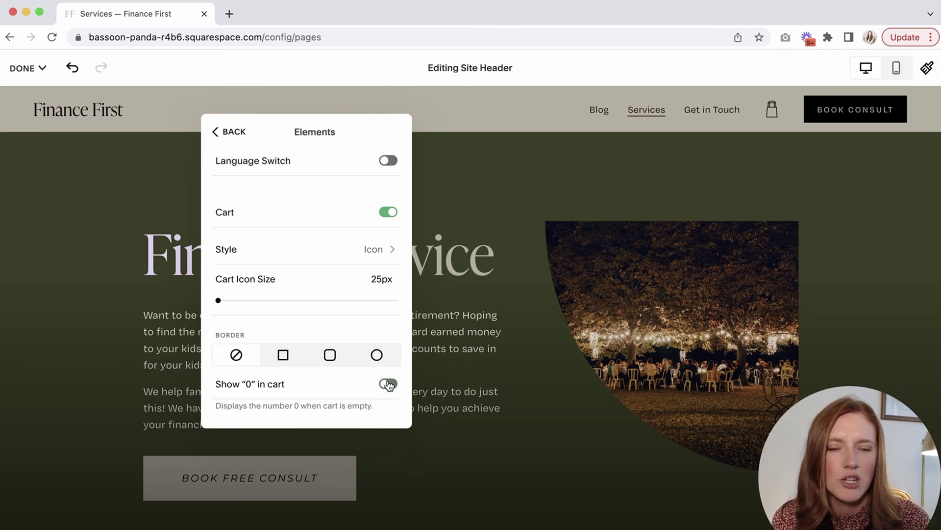
pyautogui.click(390, 384)
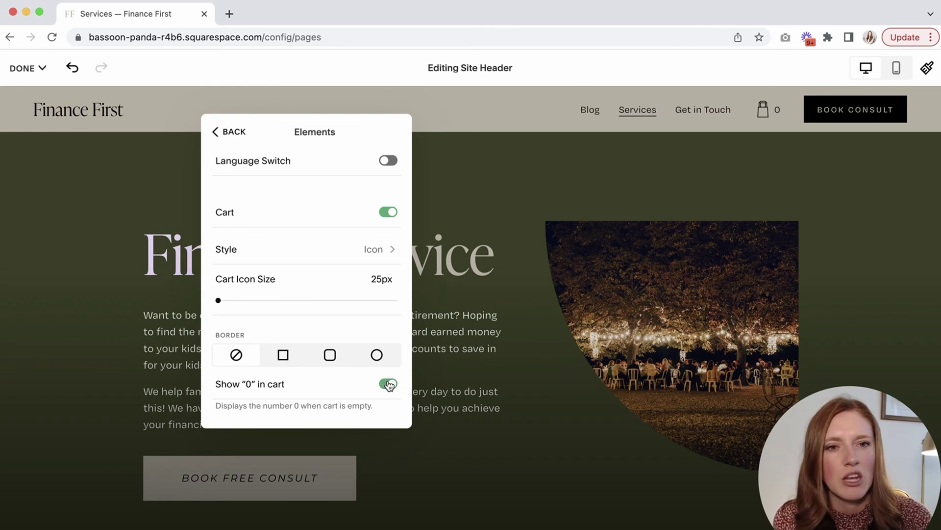
pyautogui.scroll(3, 286, 304)
pyautogui.scroll(-3, 286, 304)
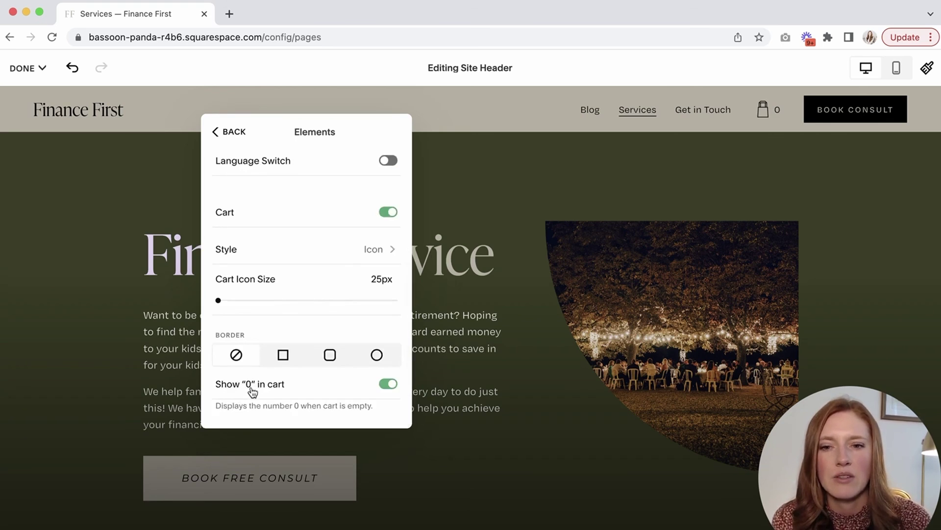
# Turn off the BOOK CONSULT button in the site header's elements and return to the global header settings.
pyautogui.scroll(3, 315, 273)
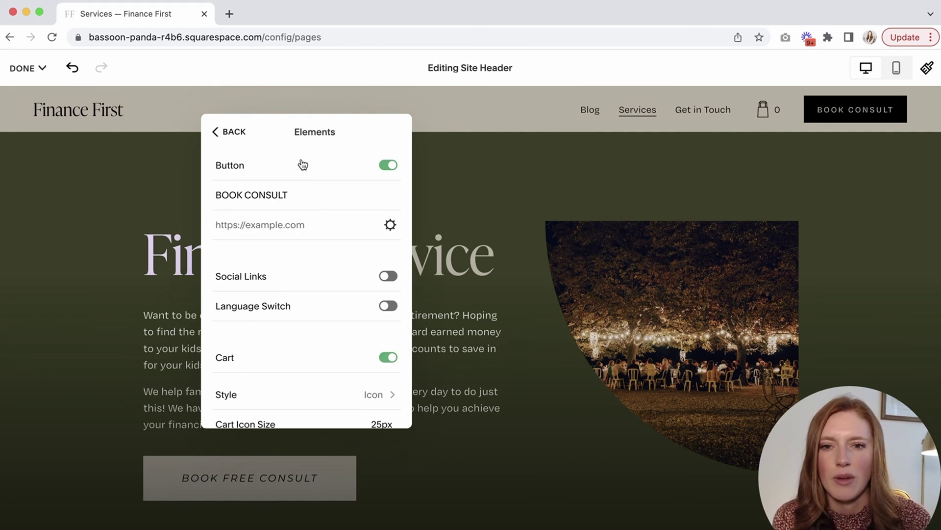
pyautogui.click(229, 131)
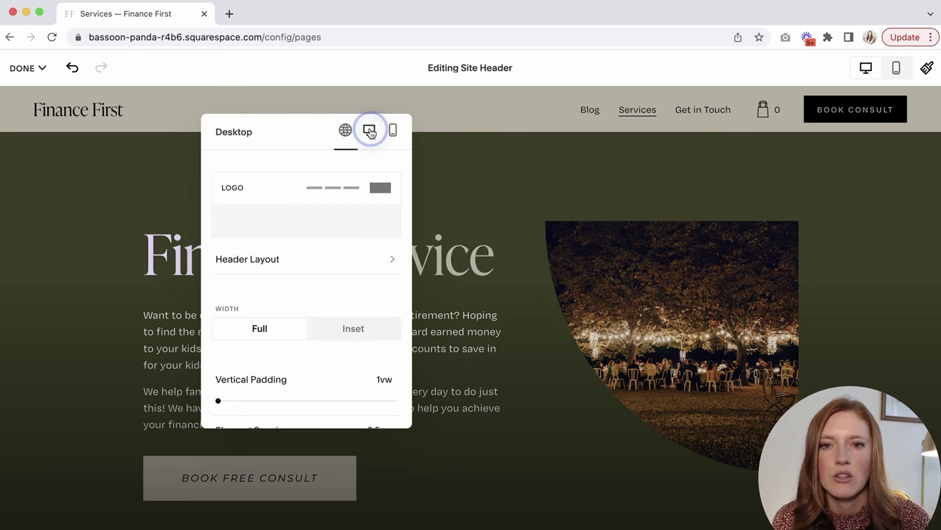
pyautogui.scroll(-2, 278, 292)
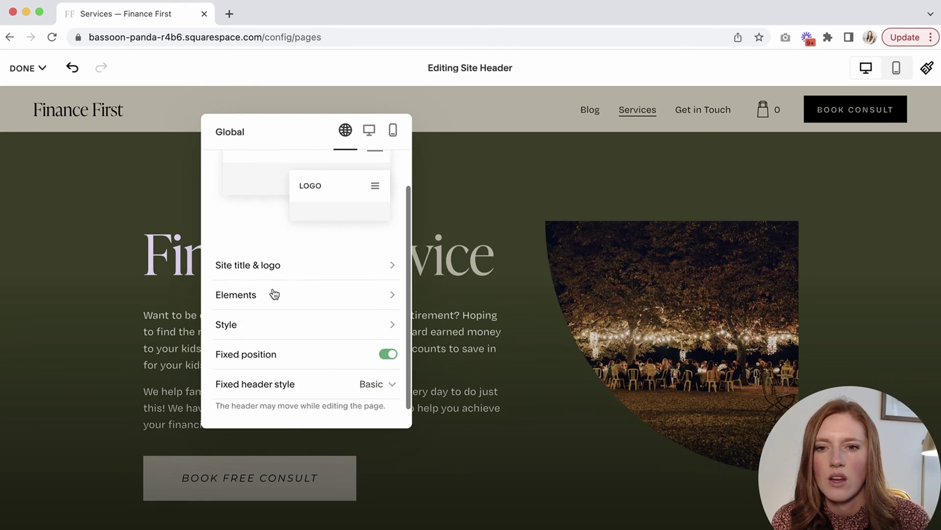
pyautogui.click(241, 294)
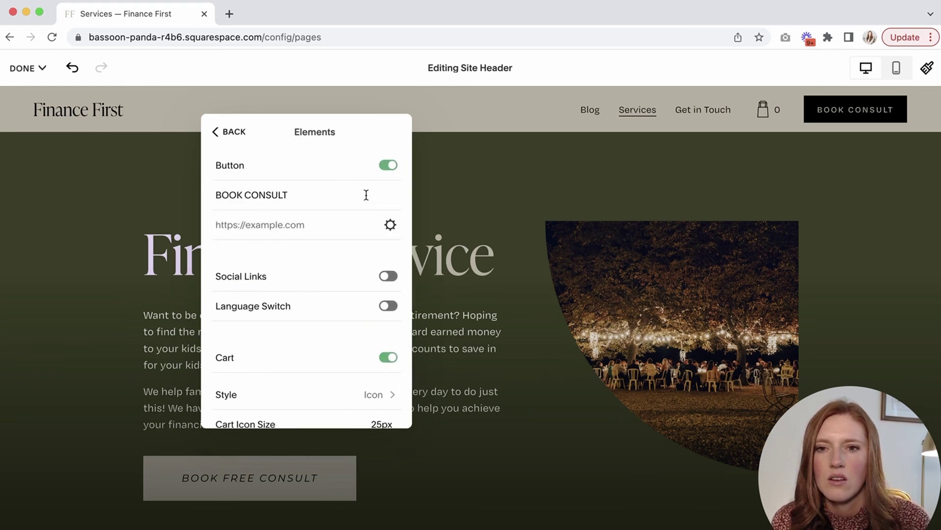
pyautogui.click(388, 164)
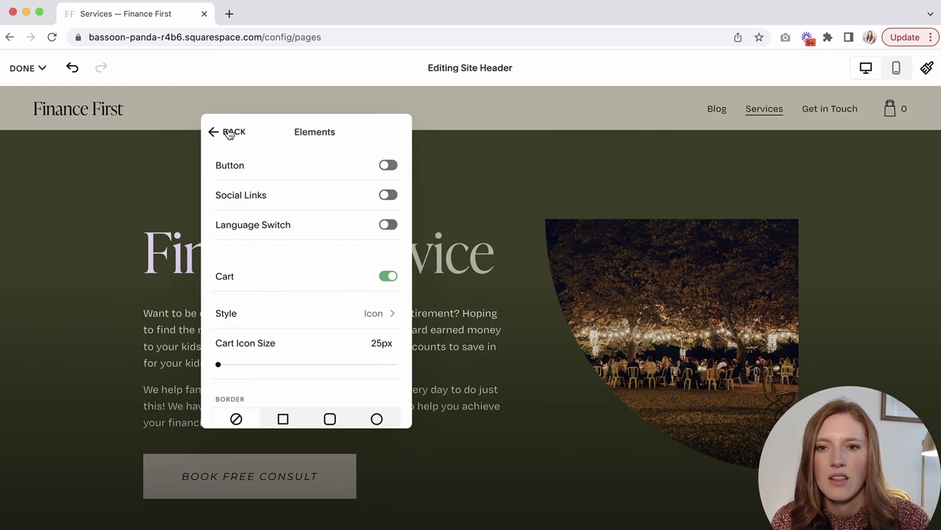
pyautogui.click(229, 134)
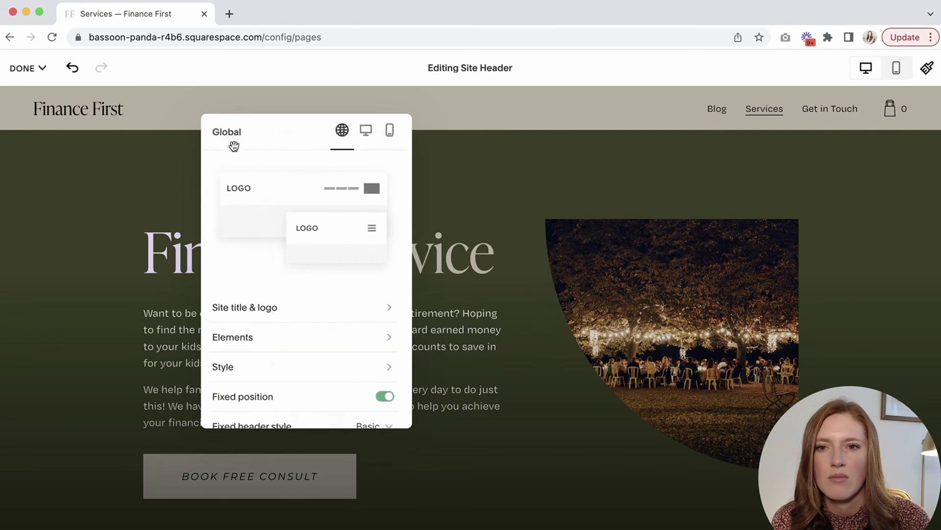
# Switch to the mobile header settings and open the header layout choices.
pyautogui.click(368, 133)
pyautogui.click(393, 133)
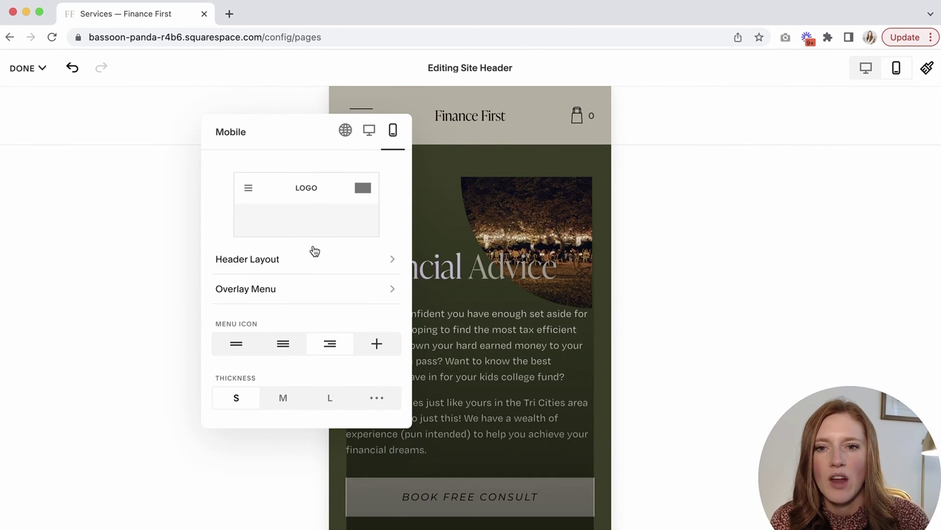
pyautogui.click(305, 260)
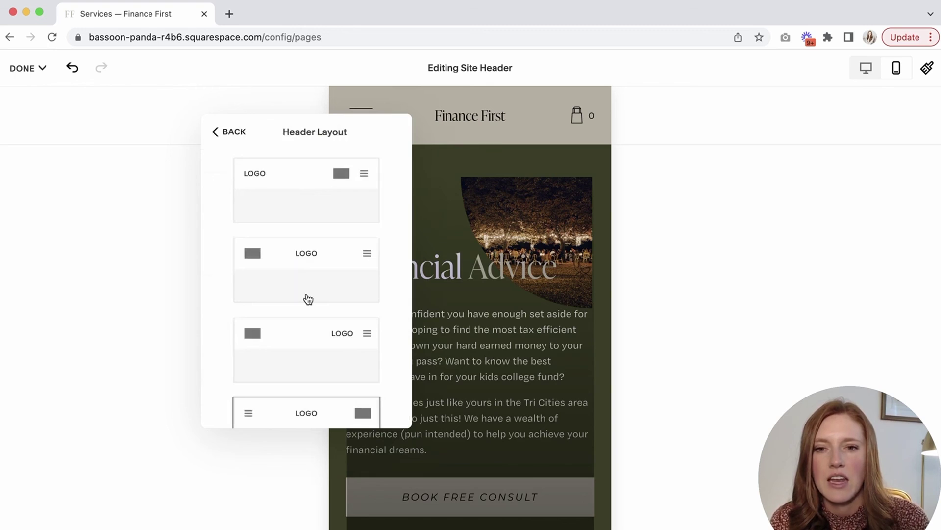
# Try several mobile header layouts, ending with the logo on the left and the cart beside the menu icon on the right.
pyautogui.scroll(-3, 308, 299)
pyautogui.click(301, 356)
pyautogui.click(298, 291)
pyautogui.click(298, 218)
pyautogui.click(294, 254)
pyautogui.click(295, 202)
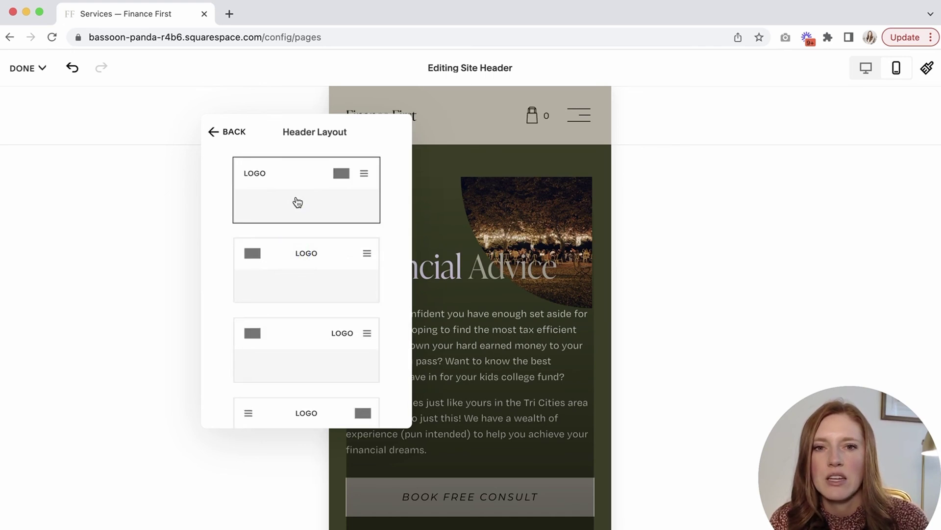
# Choose the mobile layout with left menu icon, centred logo and right cart, and move the layout panel clear of the preview.
pyautogui.scroll(-2, 303, 357)
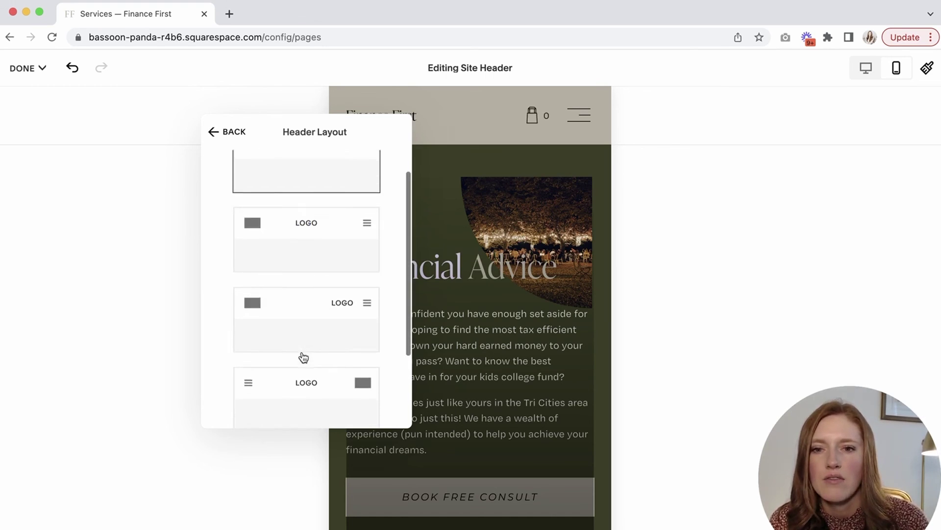
pyautogui.click(302, 360)
pyautogui.moveTo(369, 126); pyautogui.dragTo(231, 152)
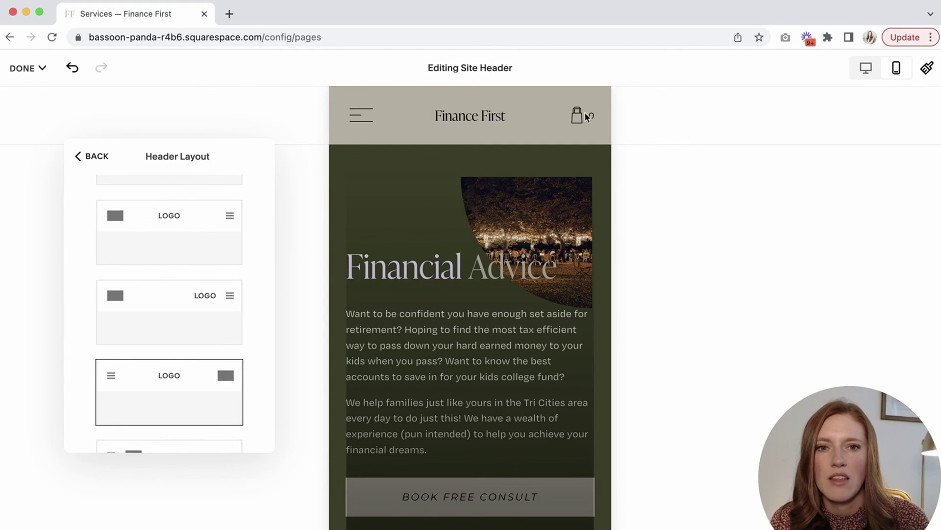
pyautogui.scroll(1, 172, 233)
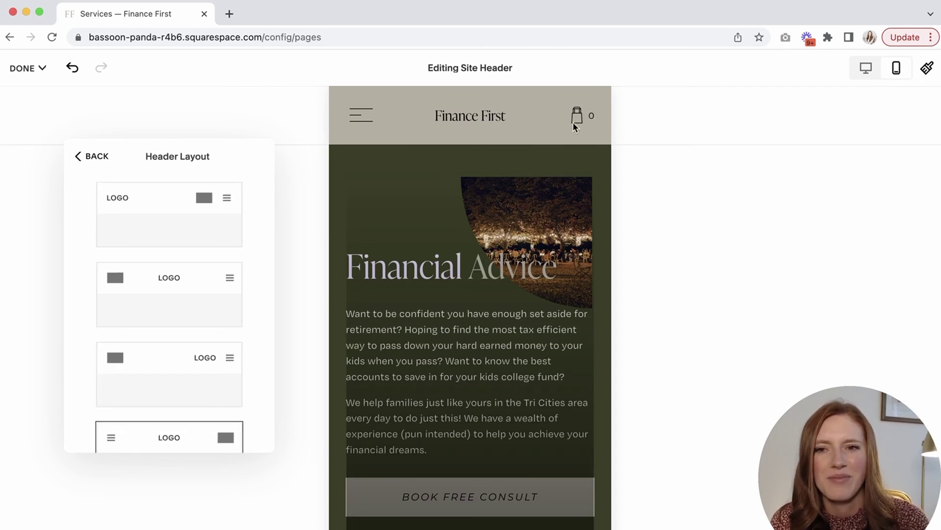